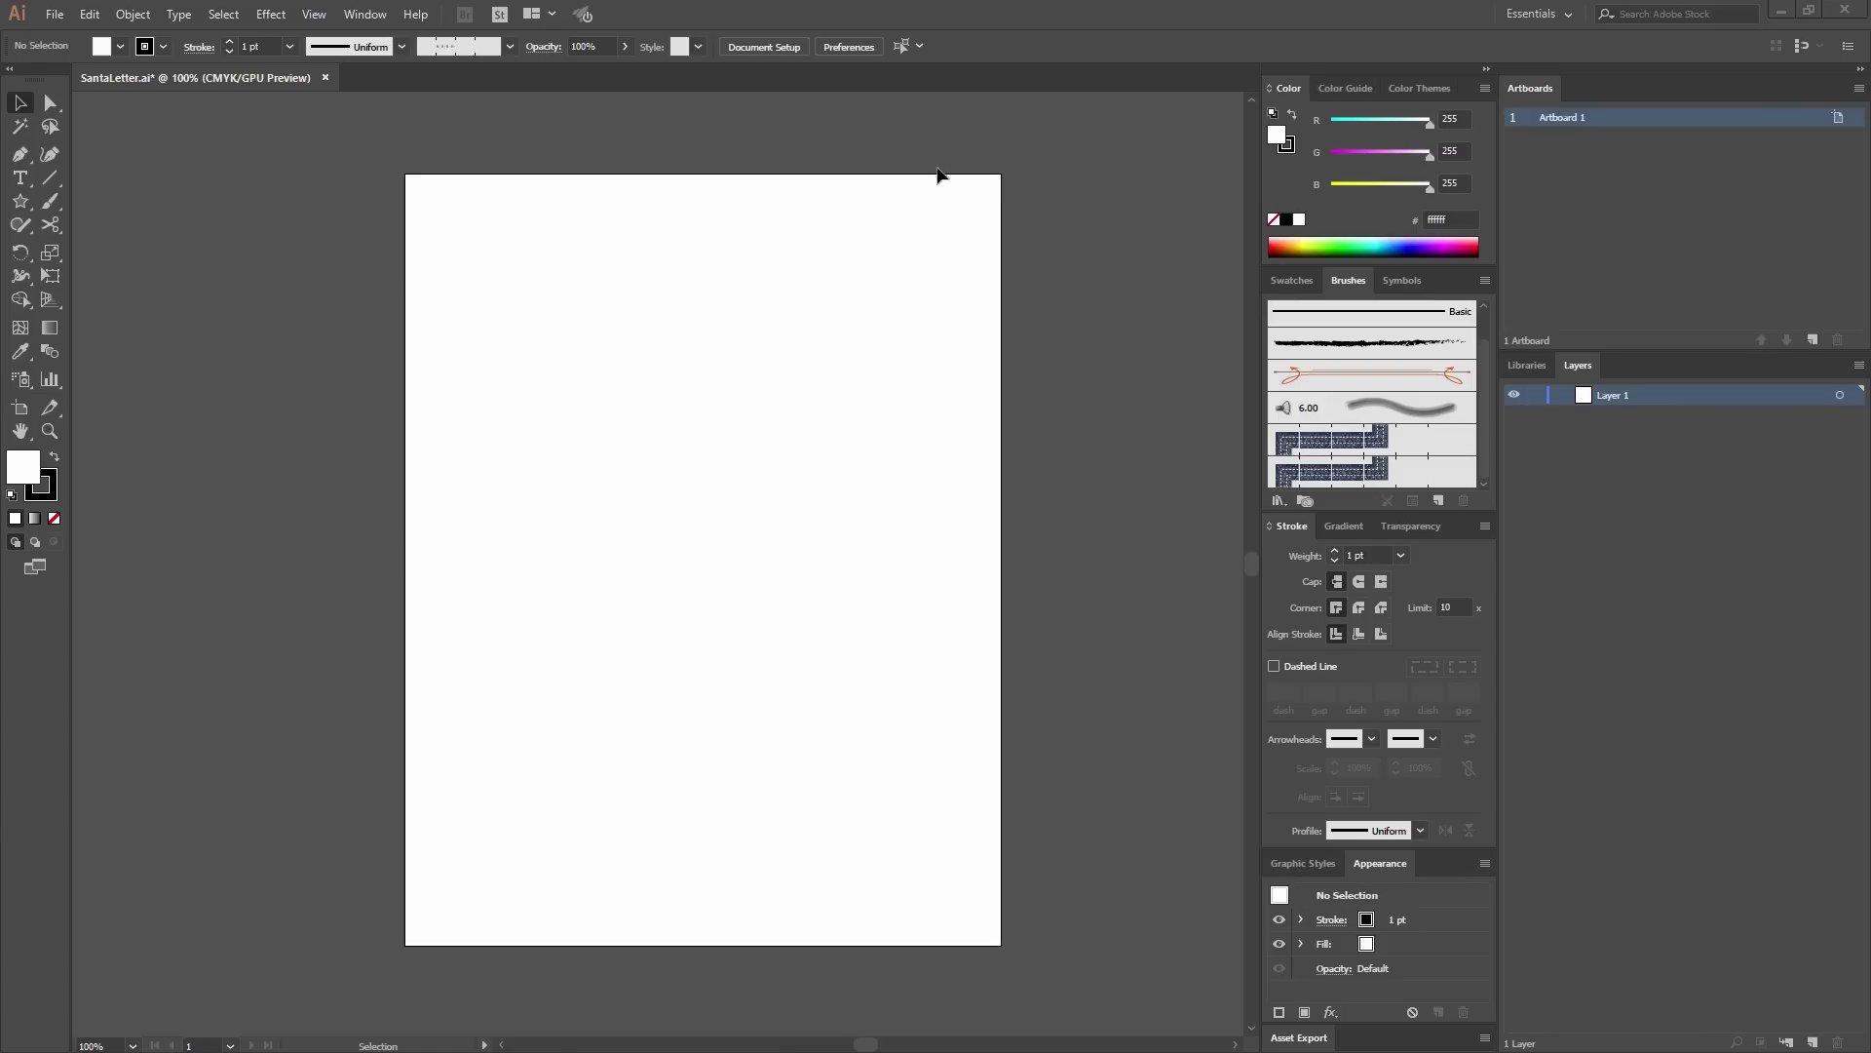
click(58, 16)
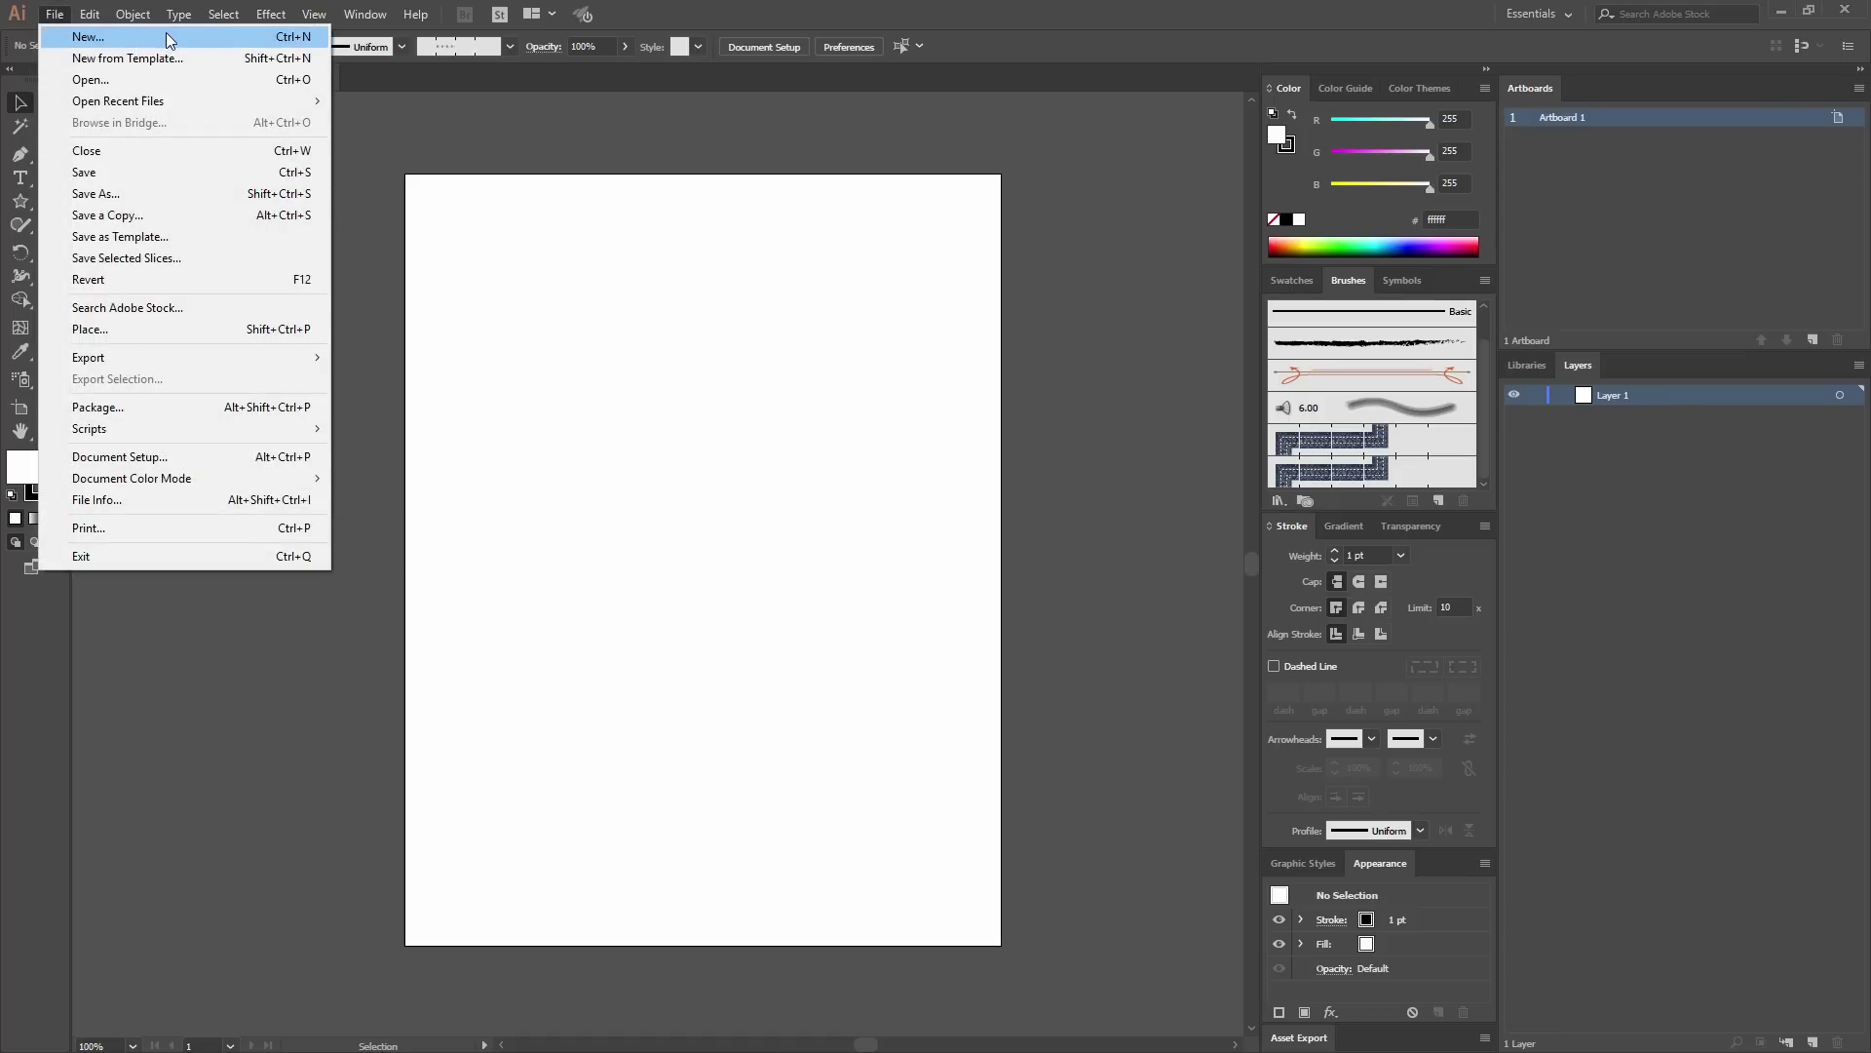
click(299, 44)
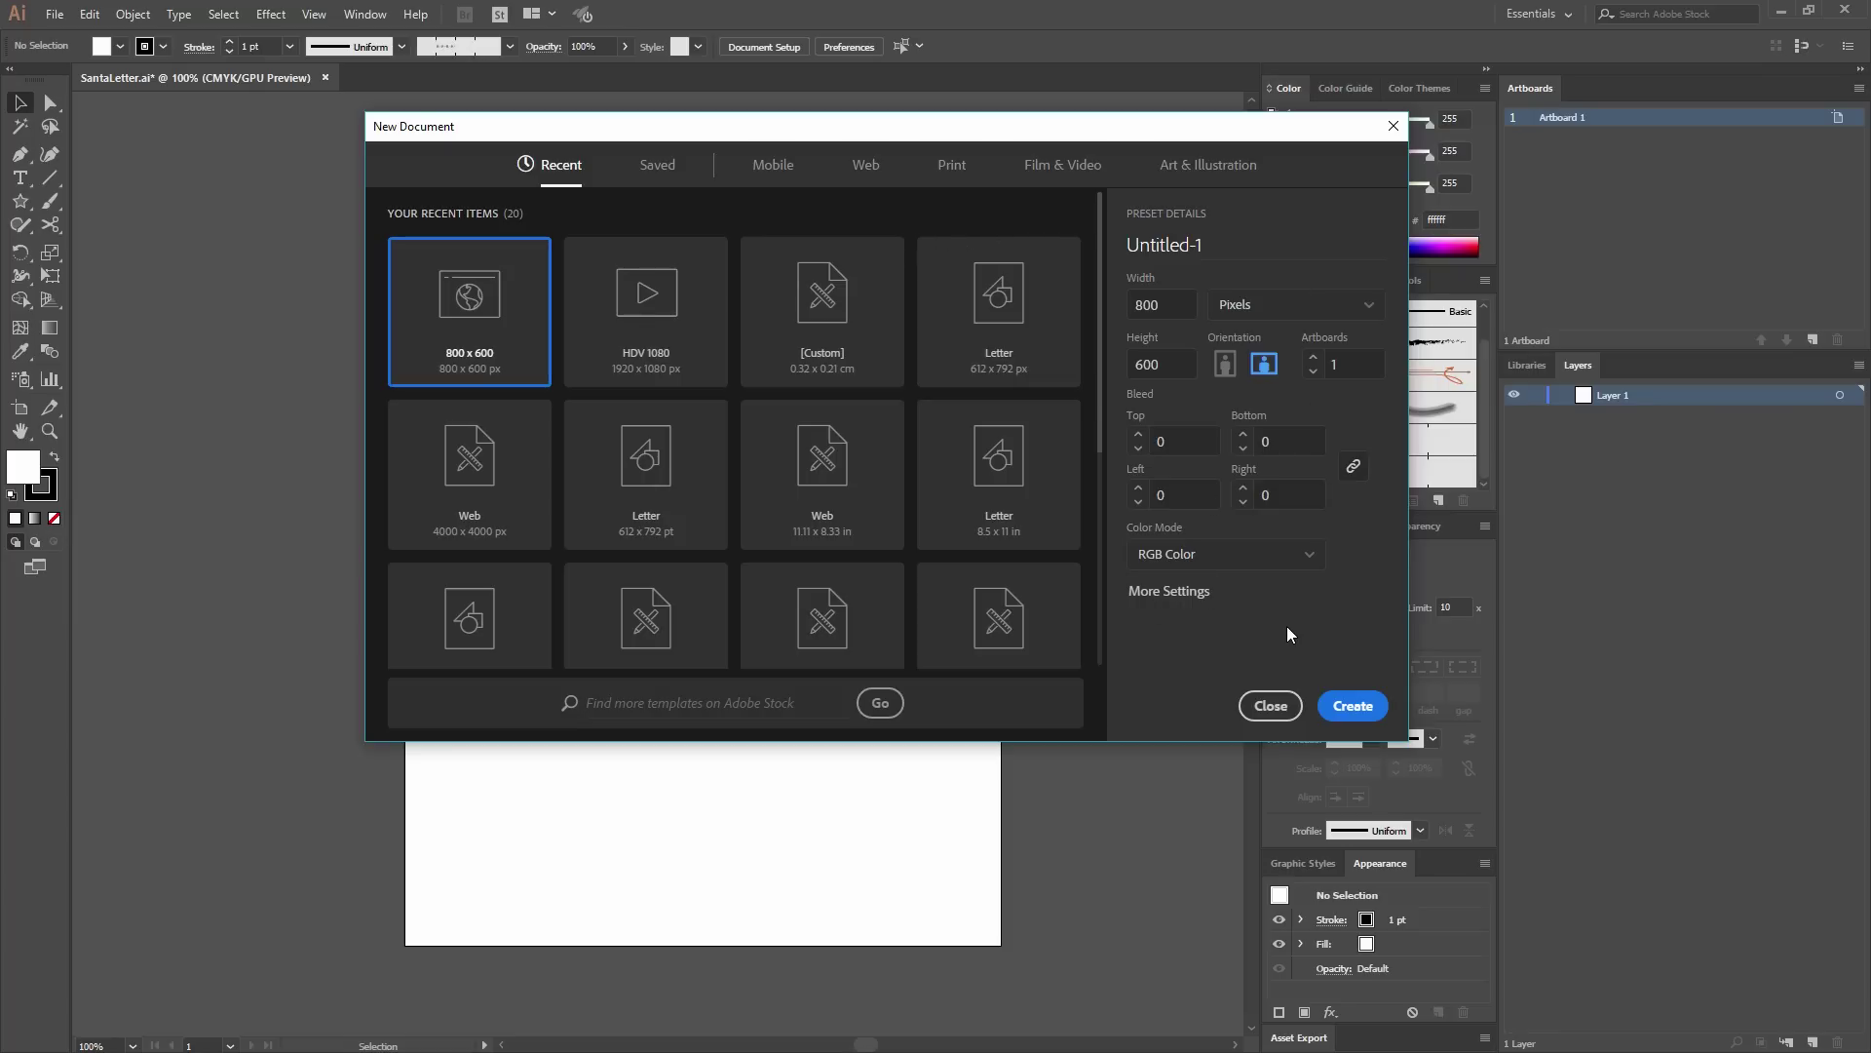
click(958, 187)
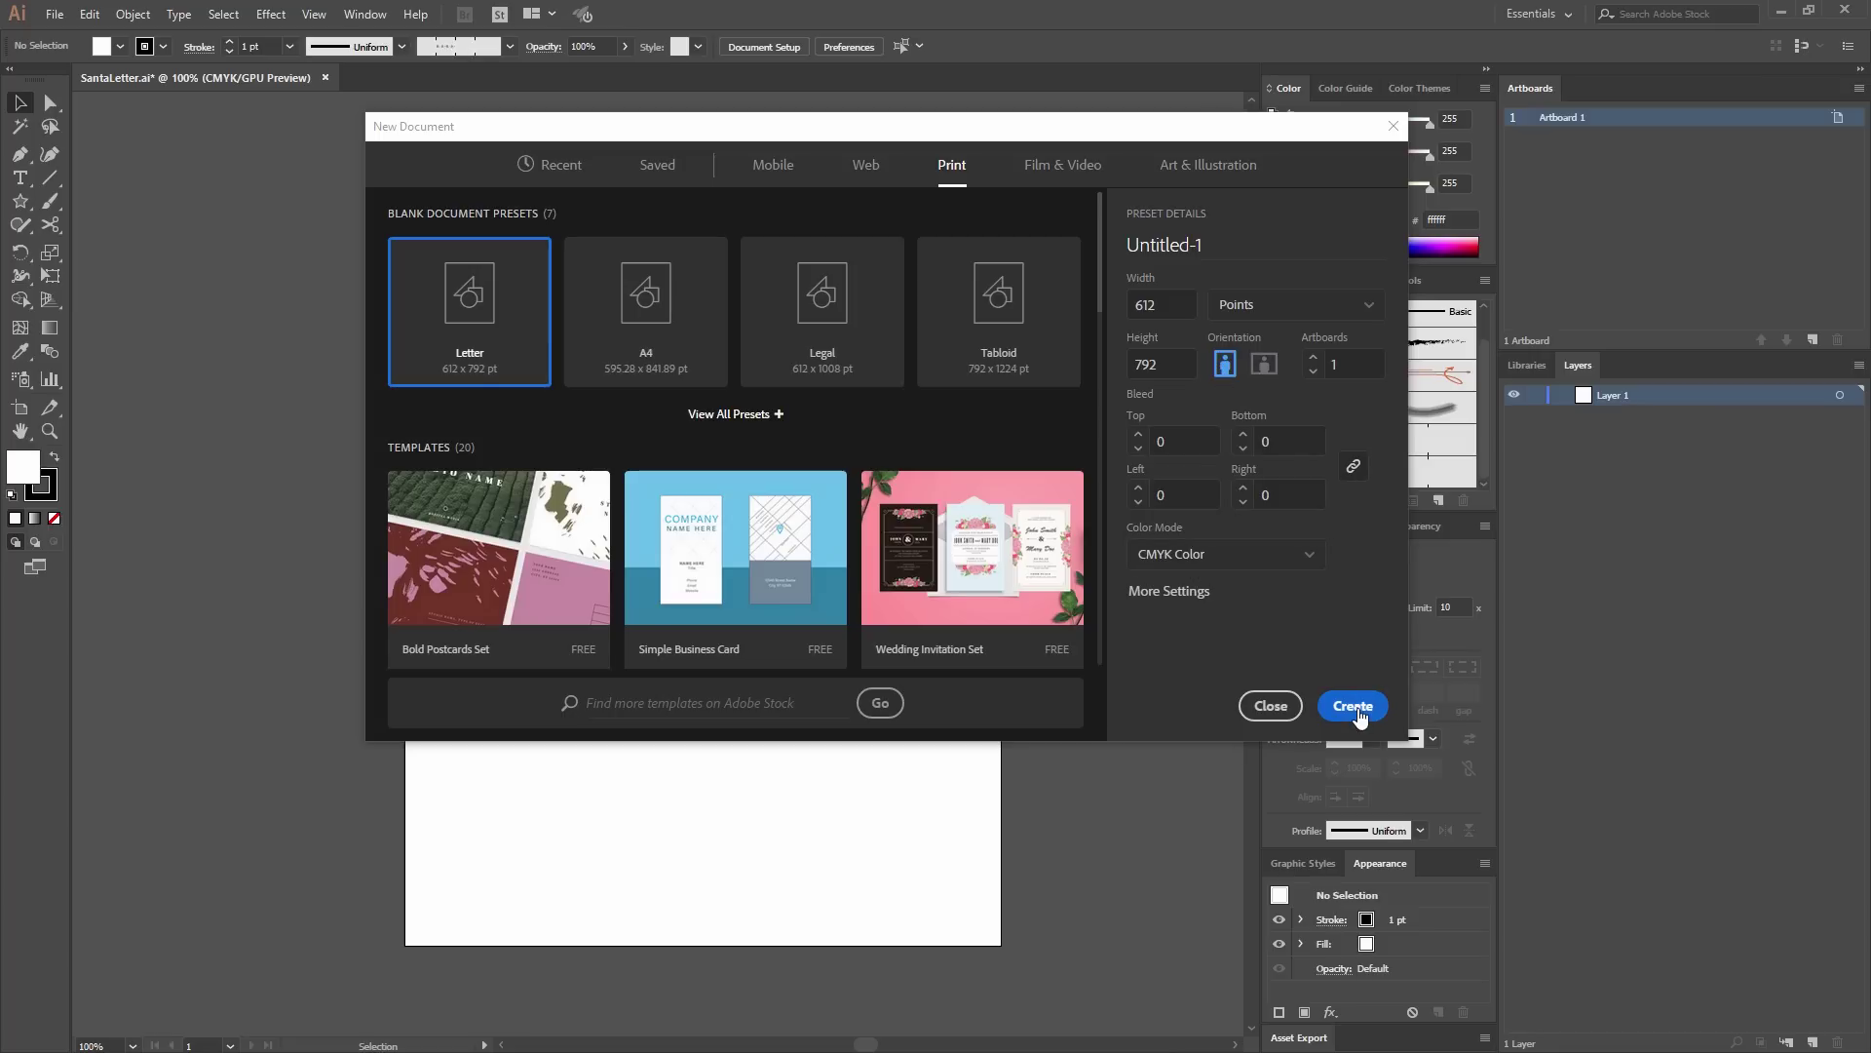
click(1271, 707)
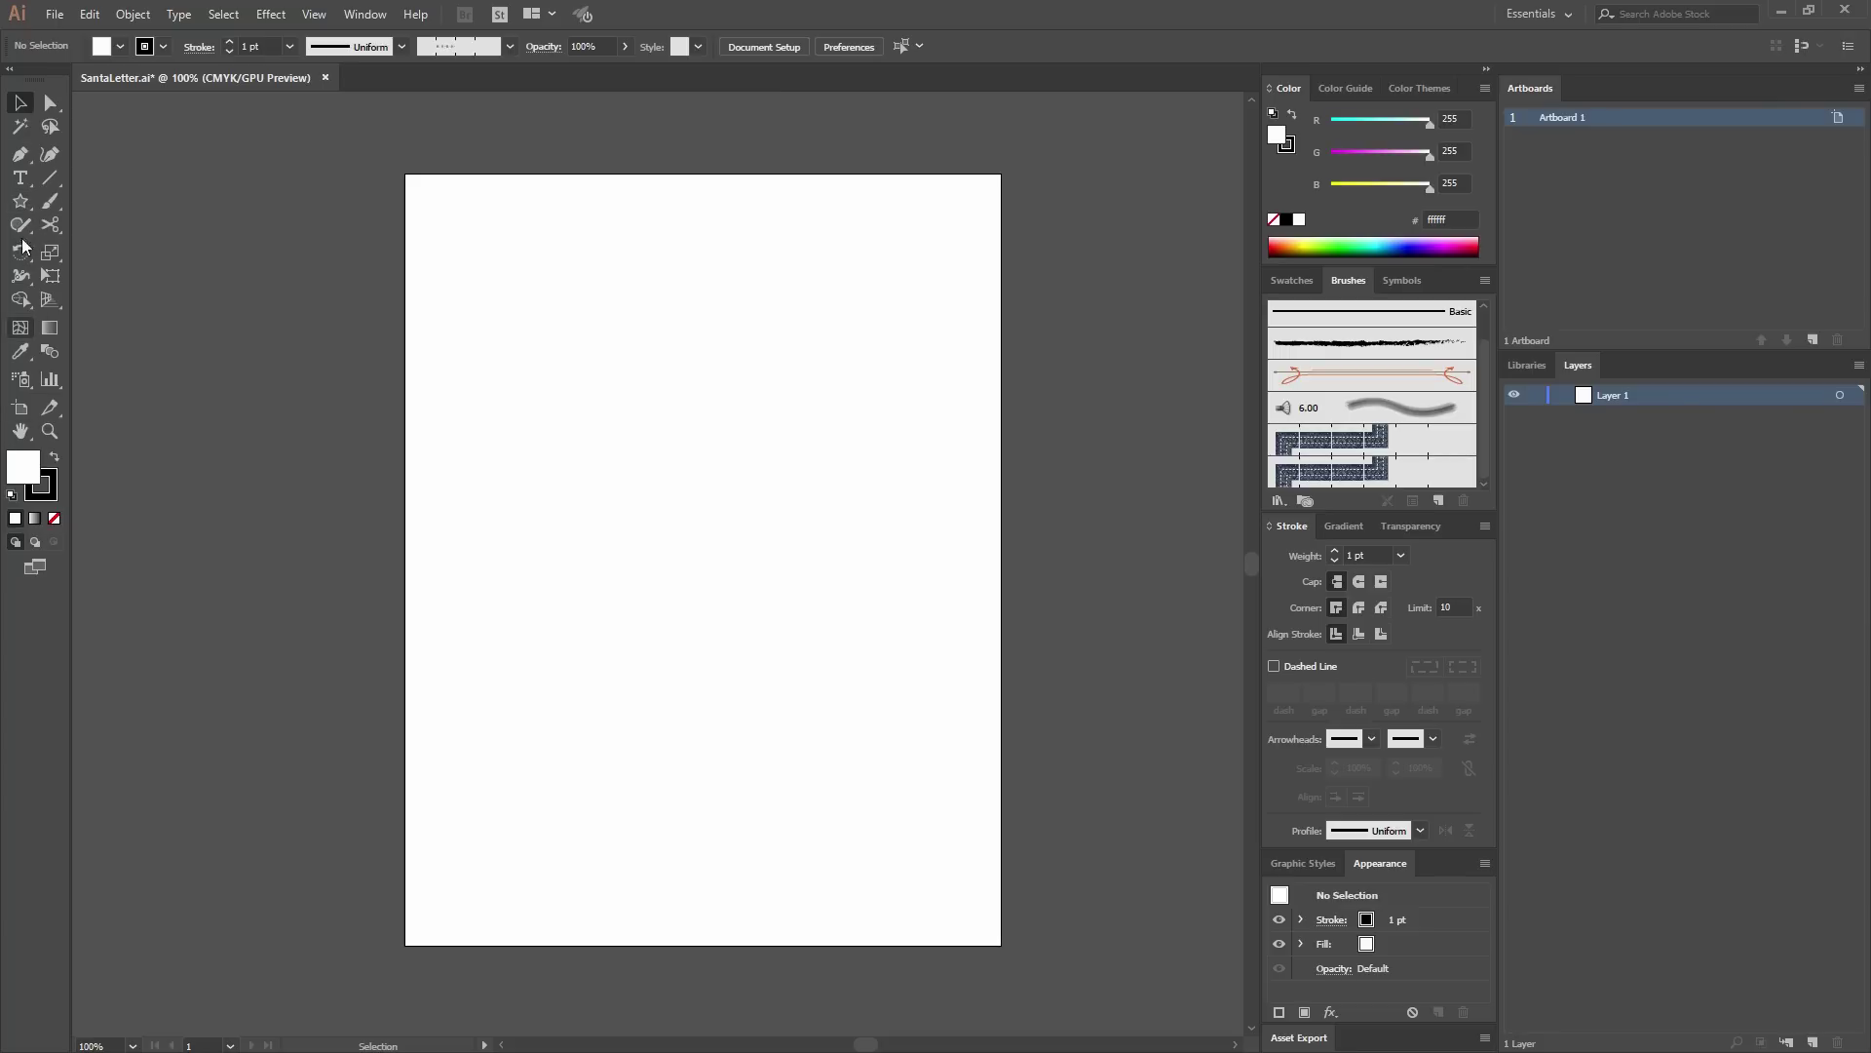
Choose the Rectangle tool and detach the shape tools as a floating toolbar above the artboard.
click(23, 206)
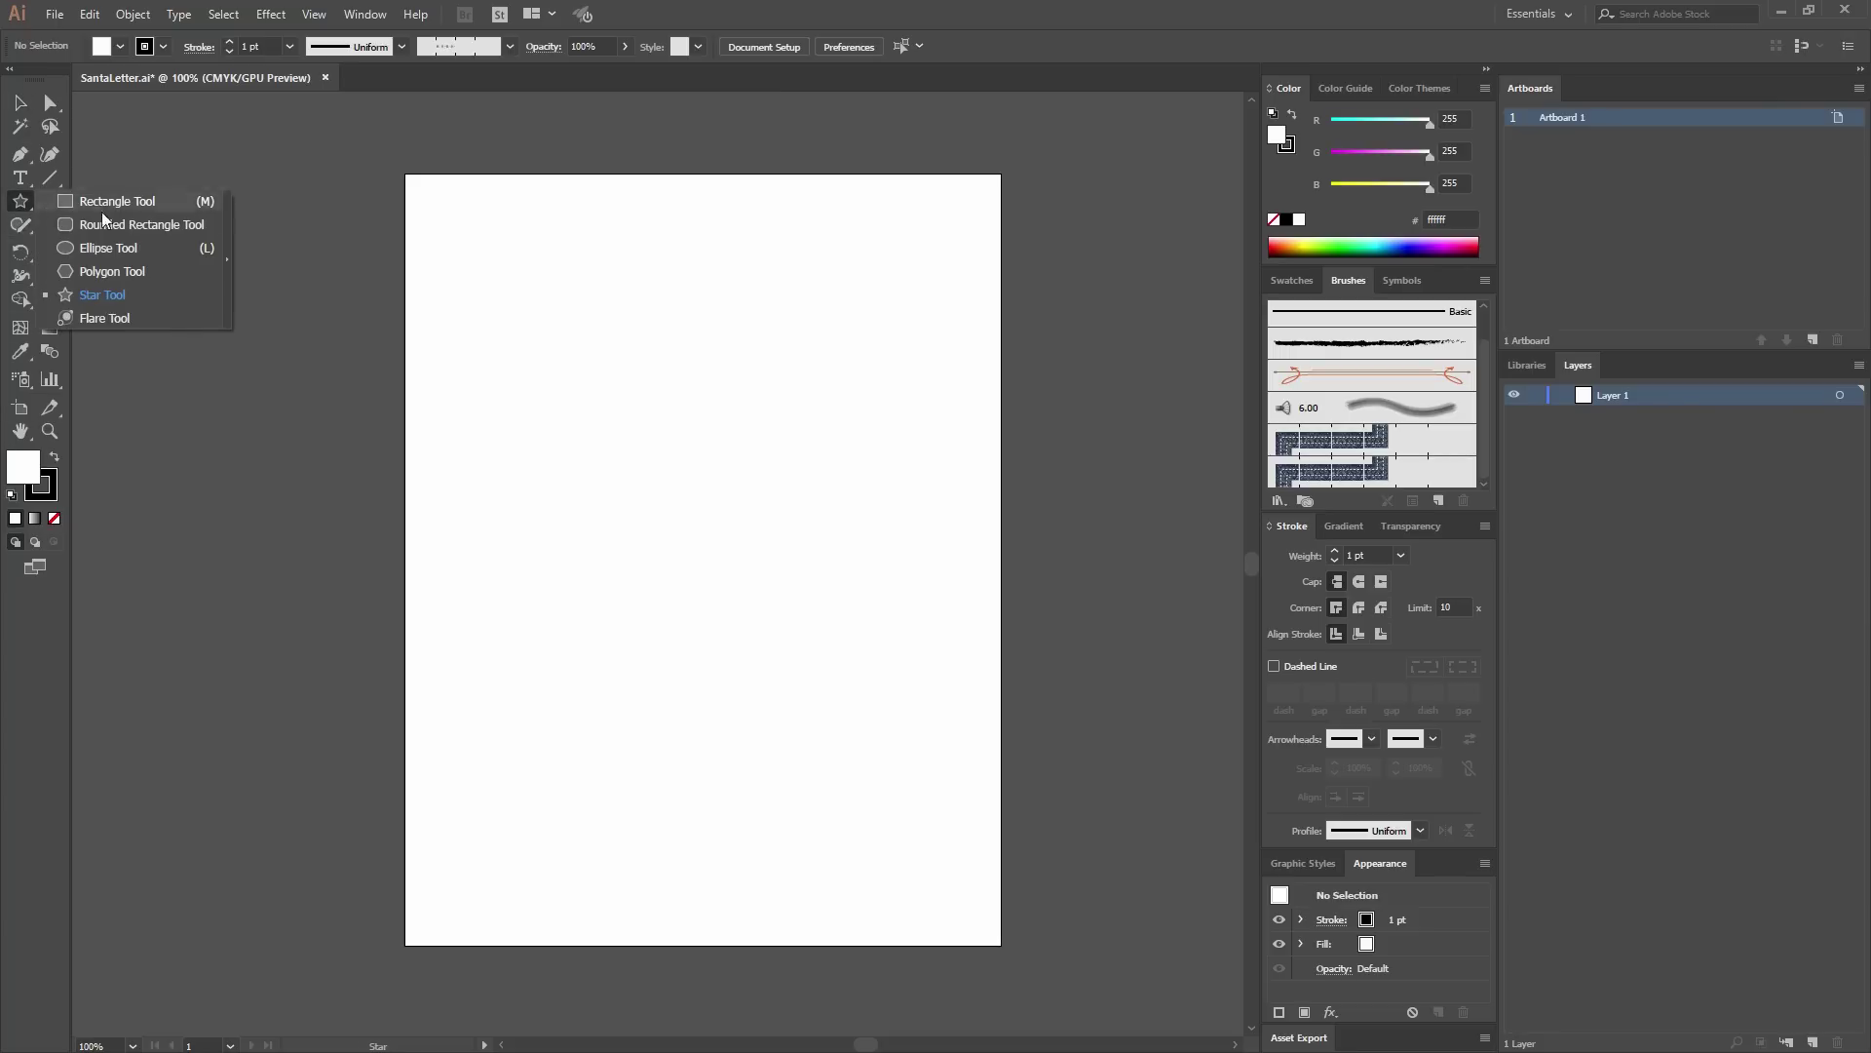
click(122, 209)
click(20, 208)
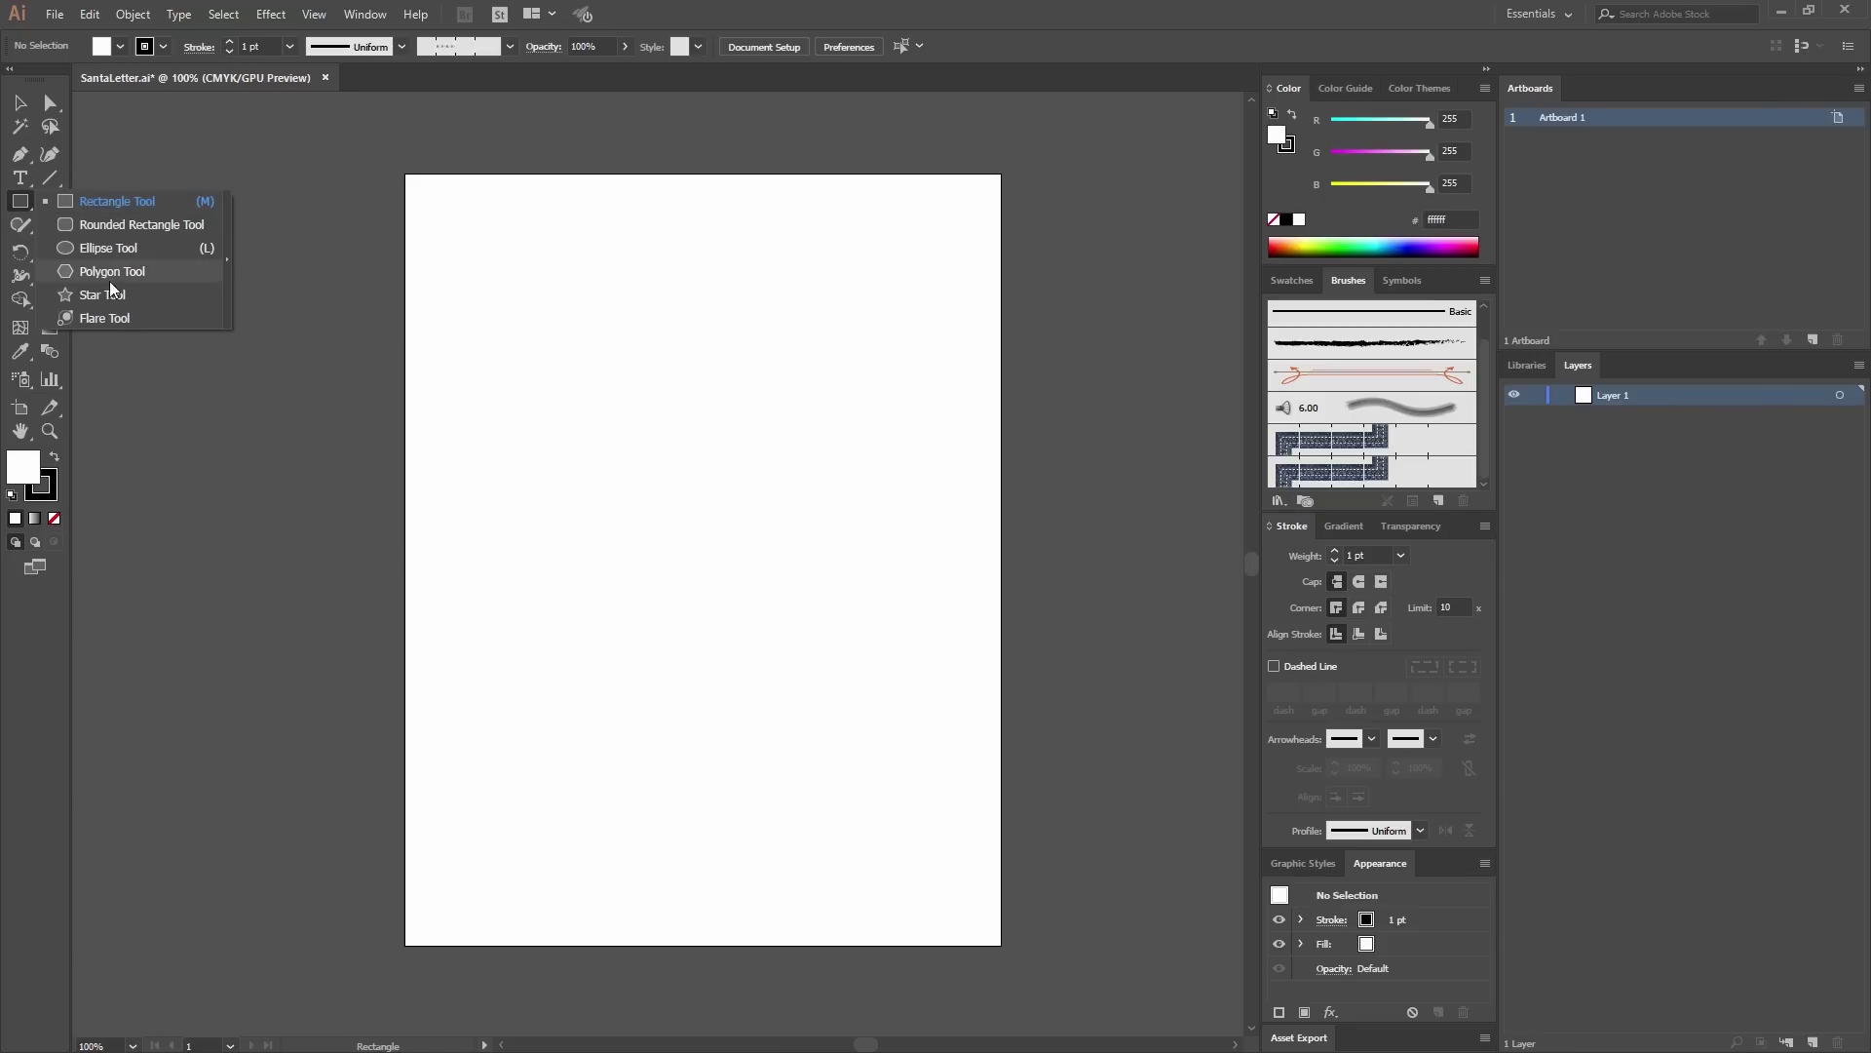
click(229, 230)
drag(115, 221, 493, 112)
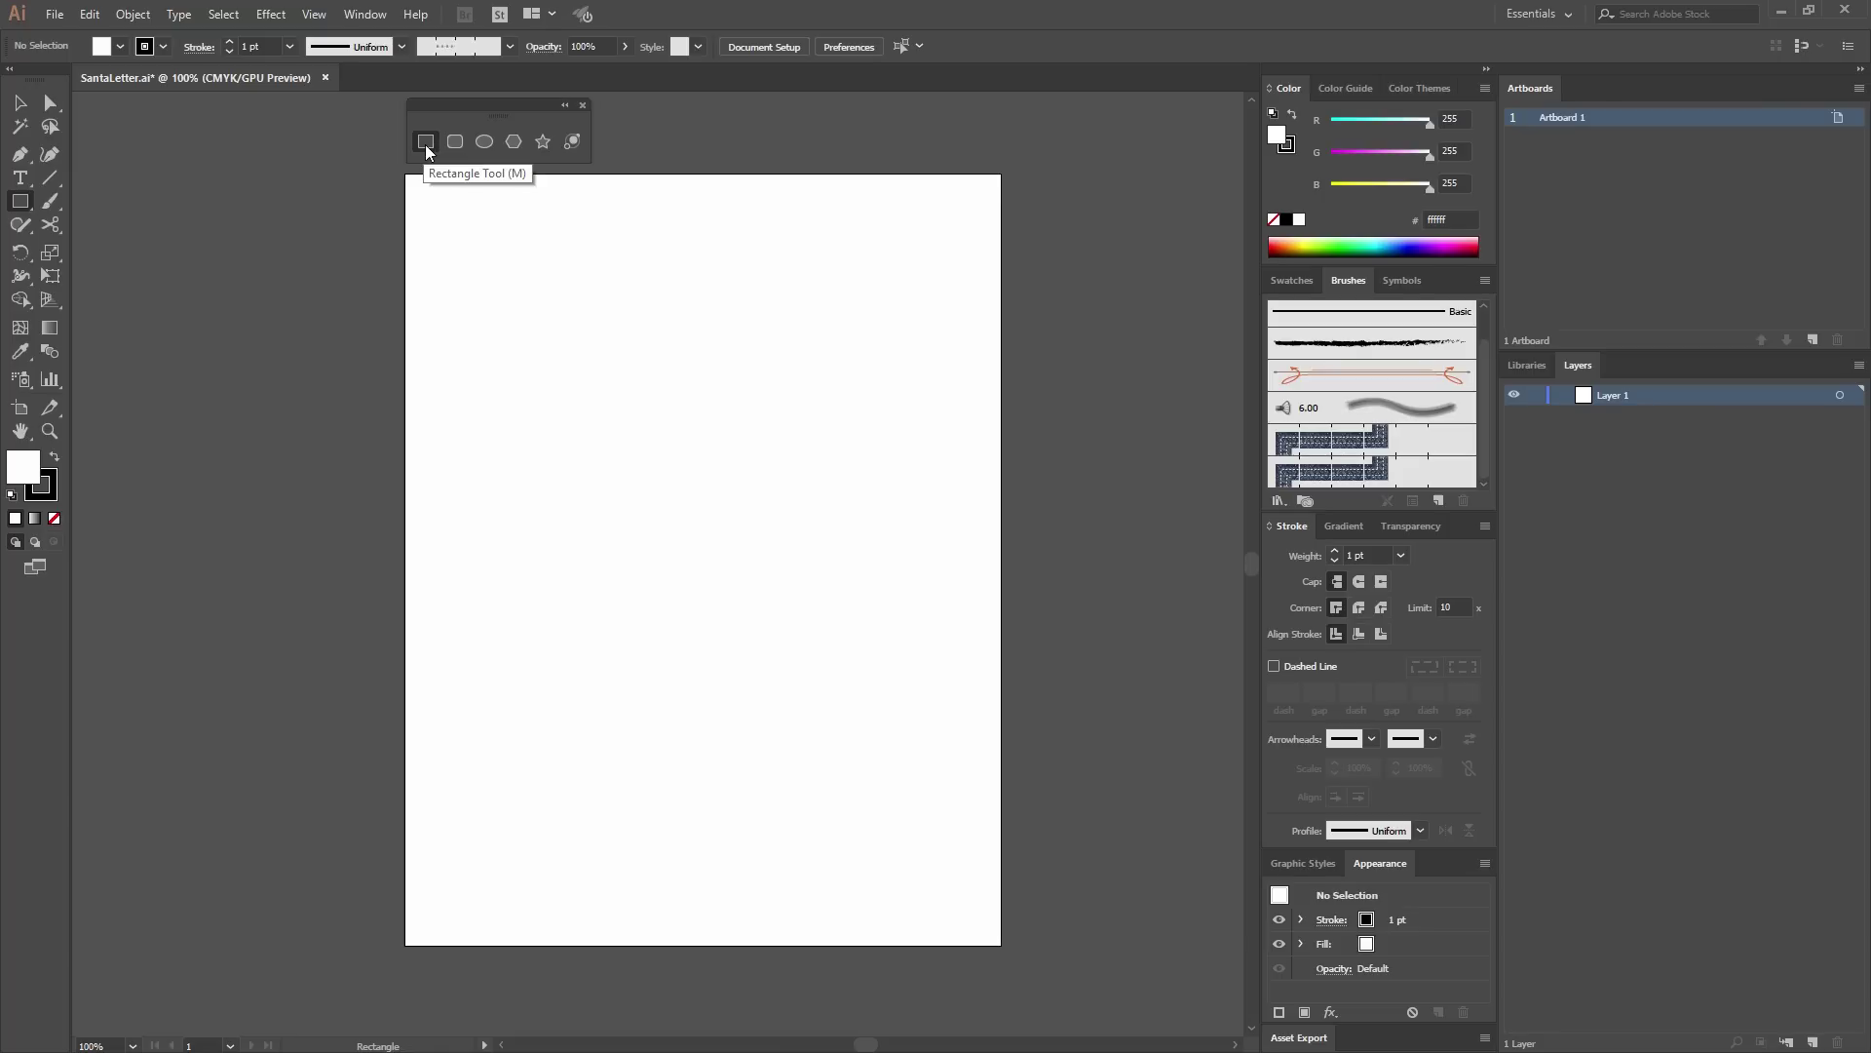
Create a rectangle 16 pt wide and 37 pt high near the artboard's upper-left area.
click(535, 223)
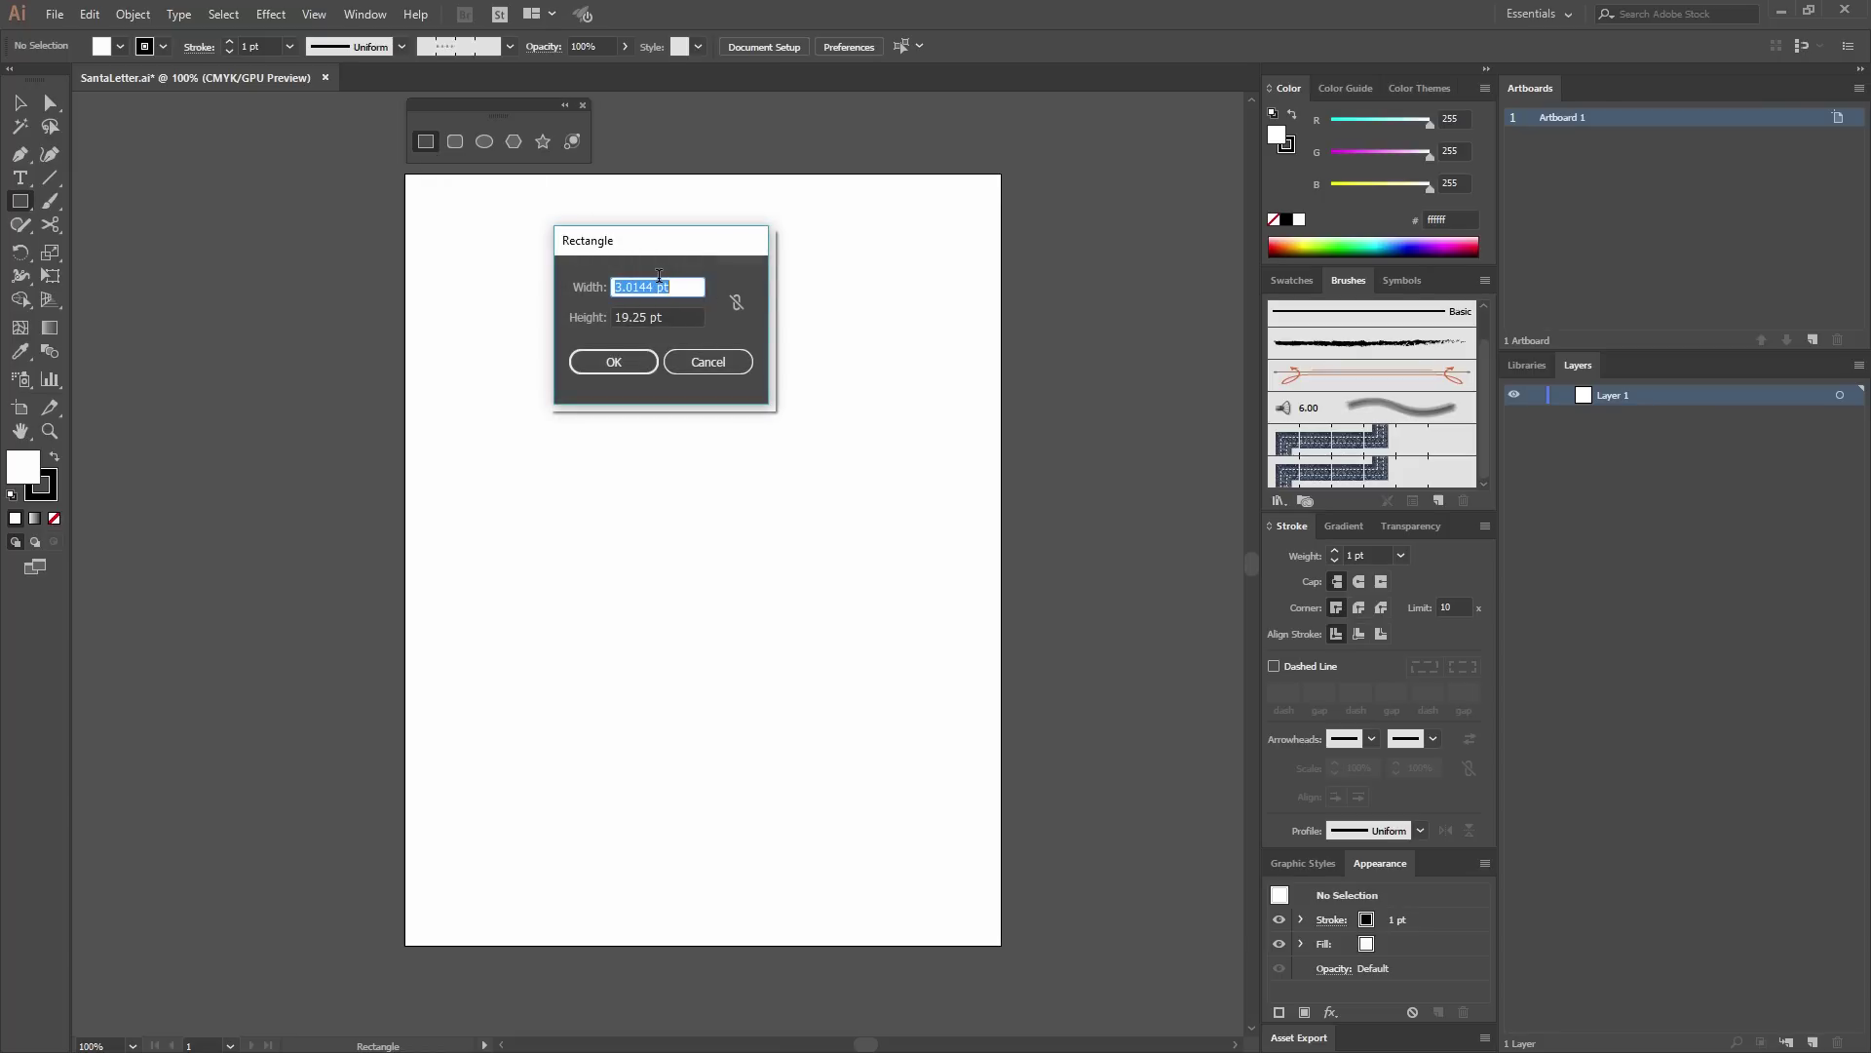
text(16)
key(Tab)
text(37)
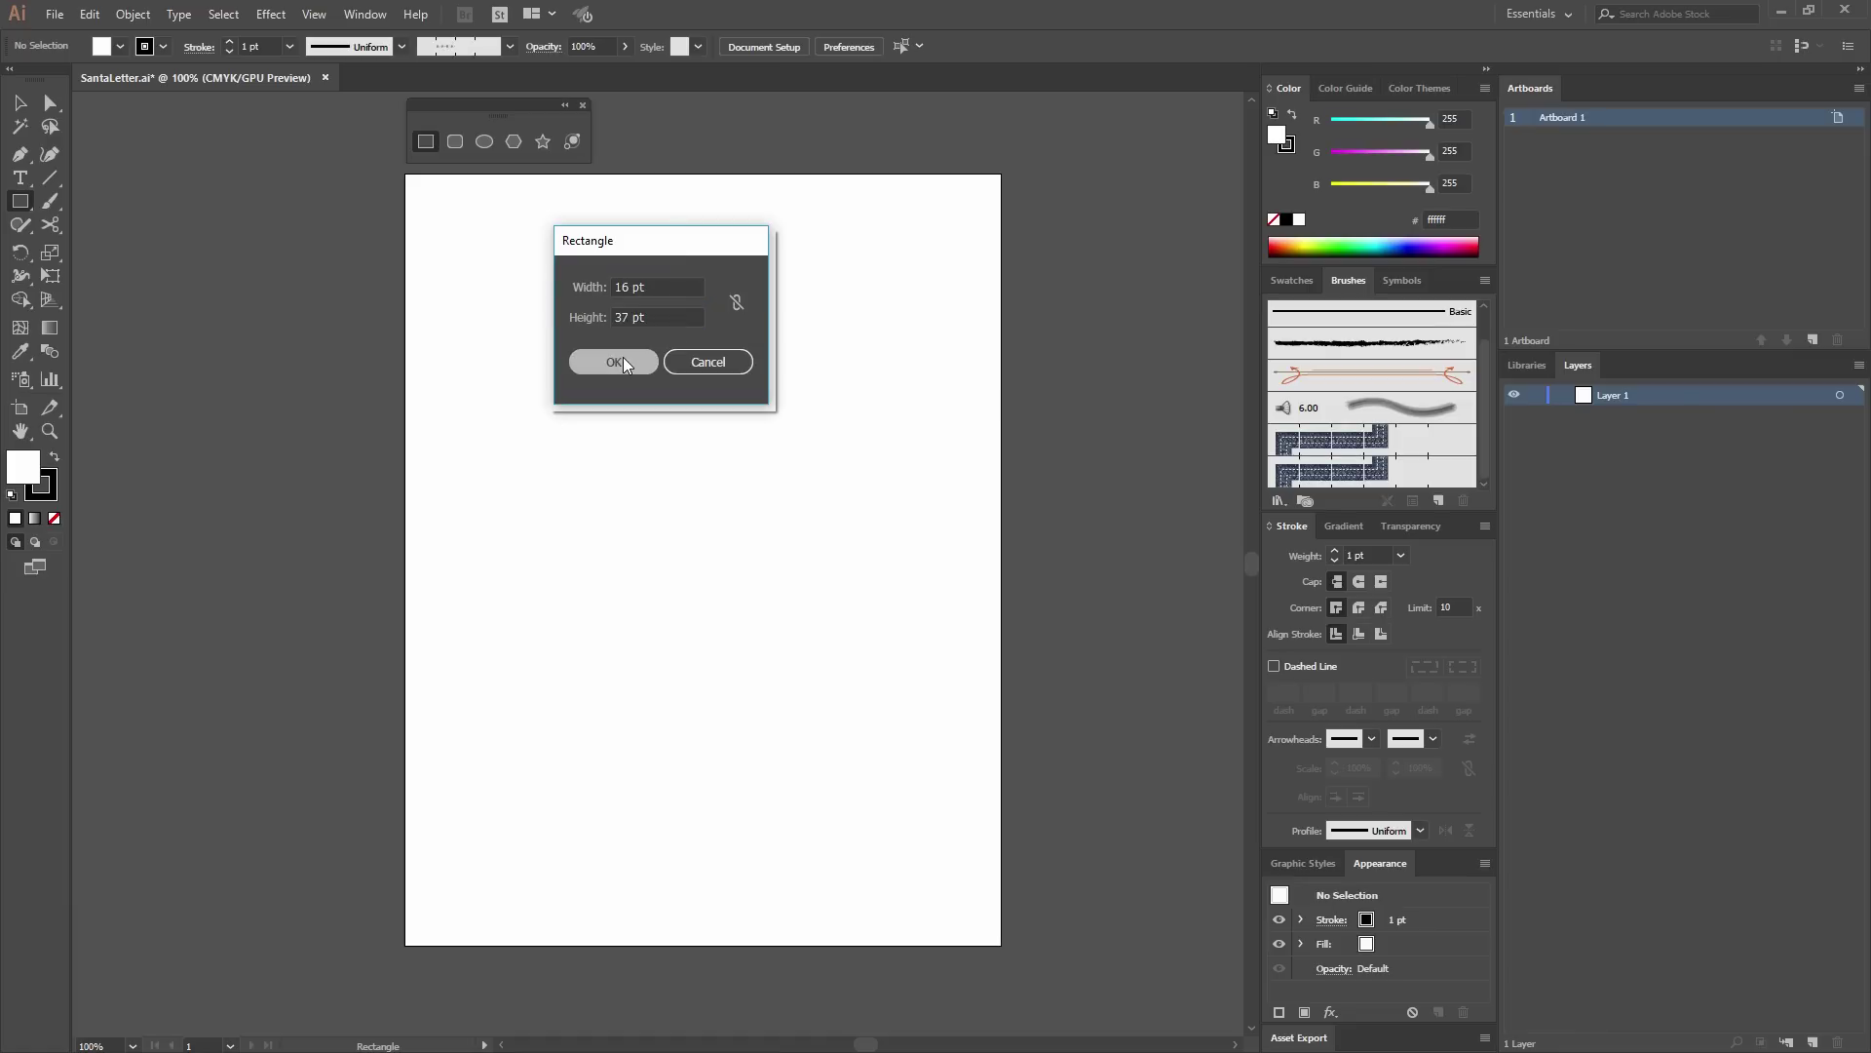
click(623, 357)
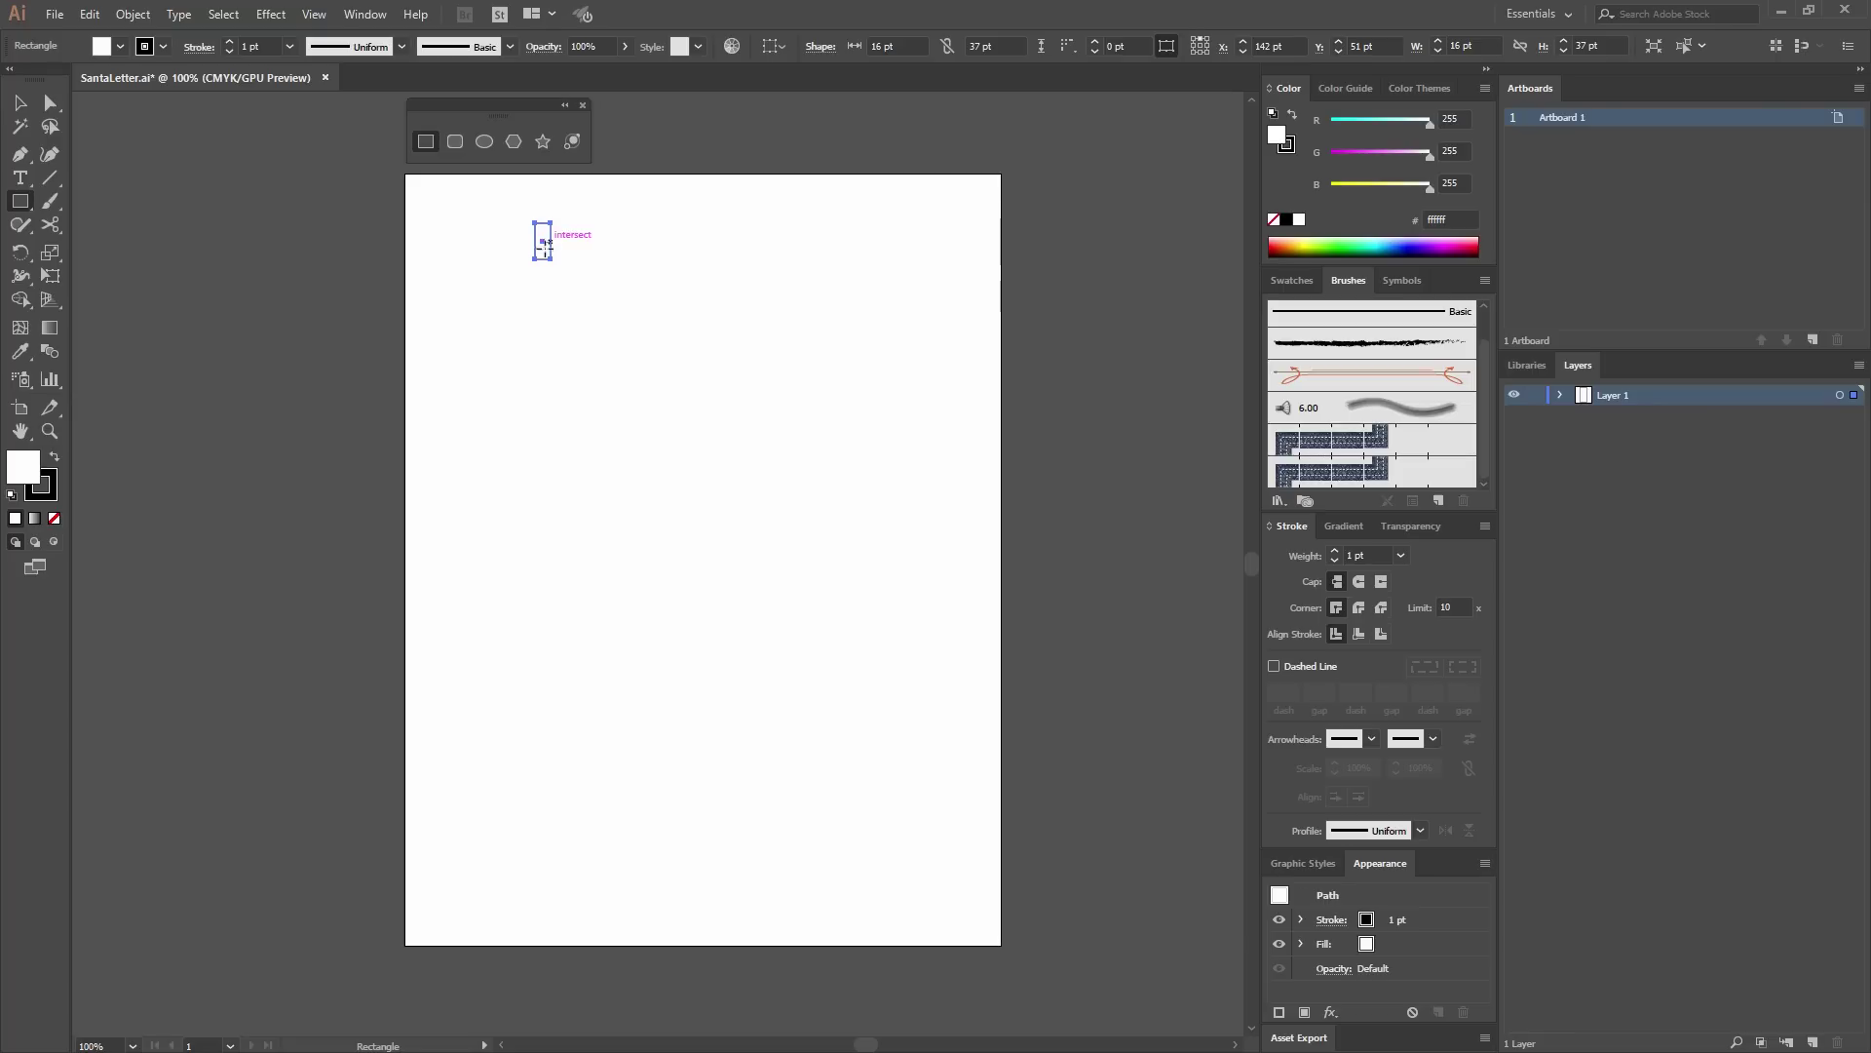
key(space)
drag(443, 283, 505, 418)
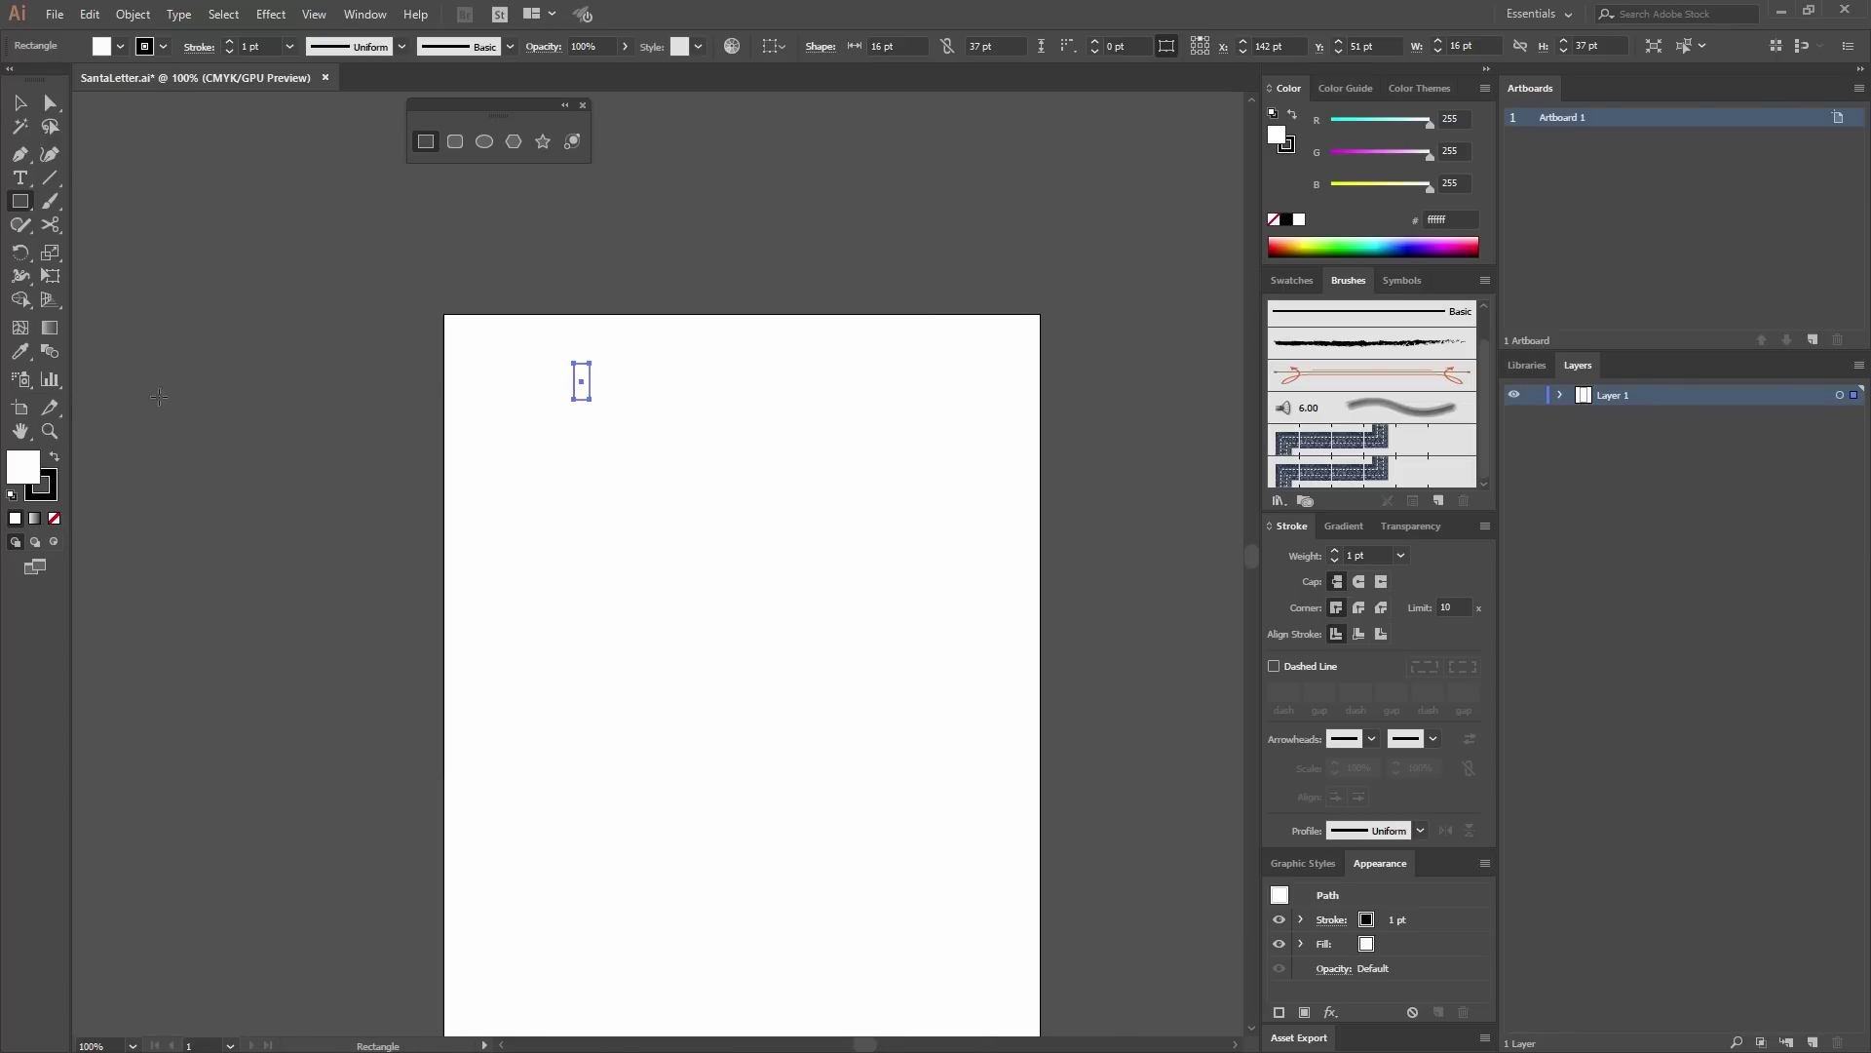
key(h)
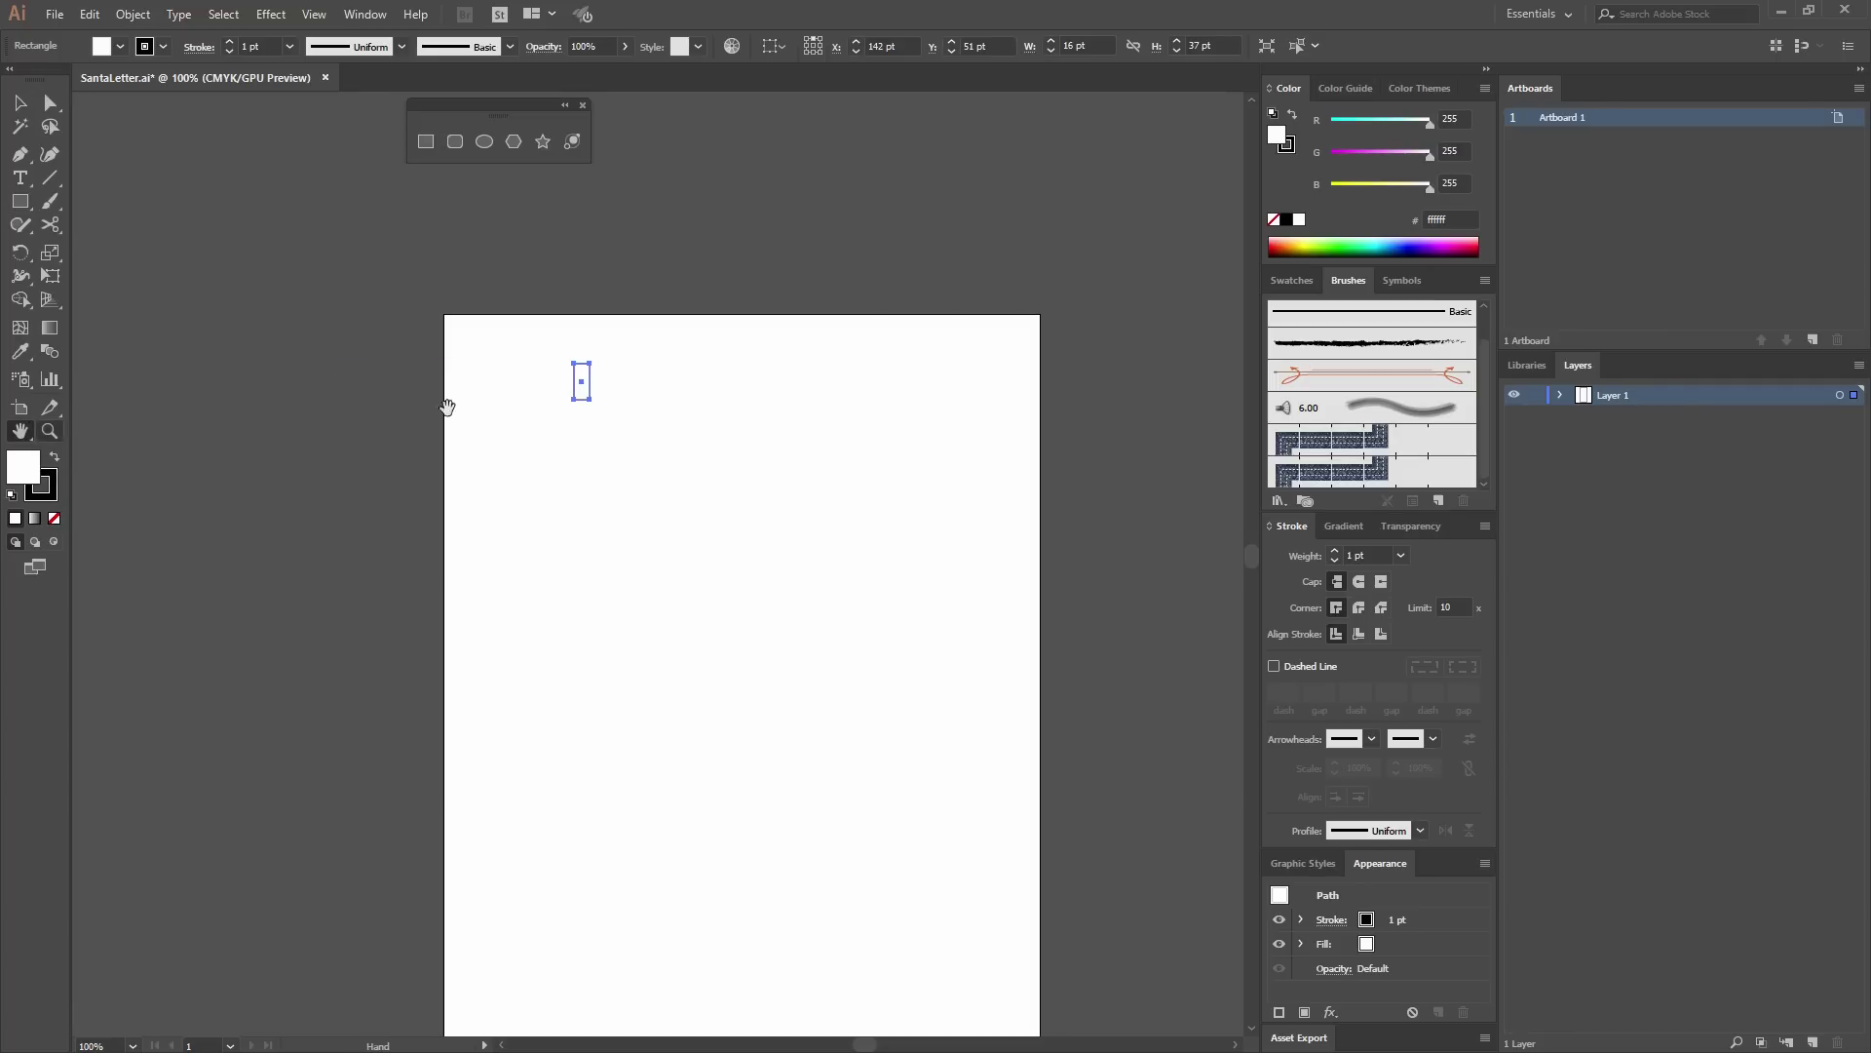
drag(466, 381, 549, 385)
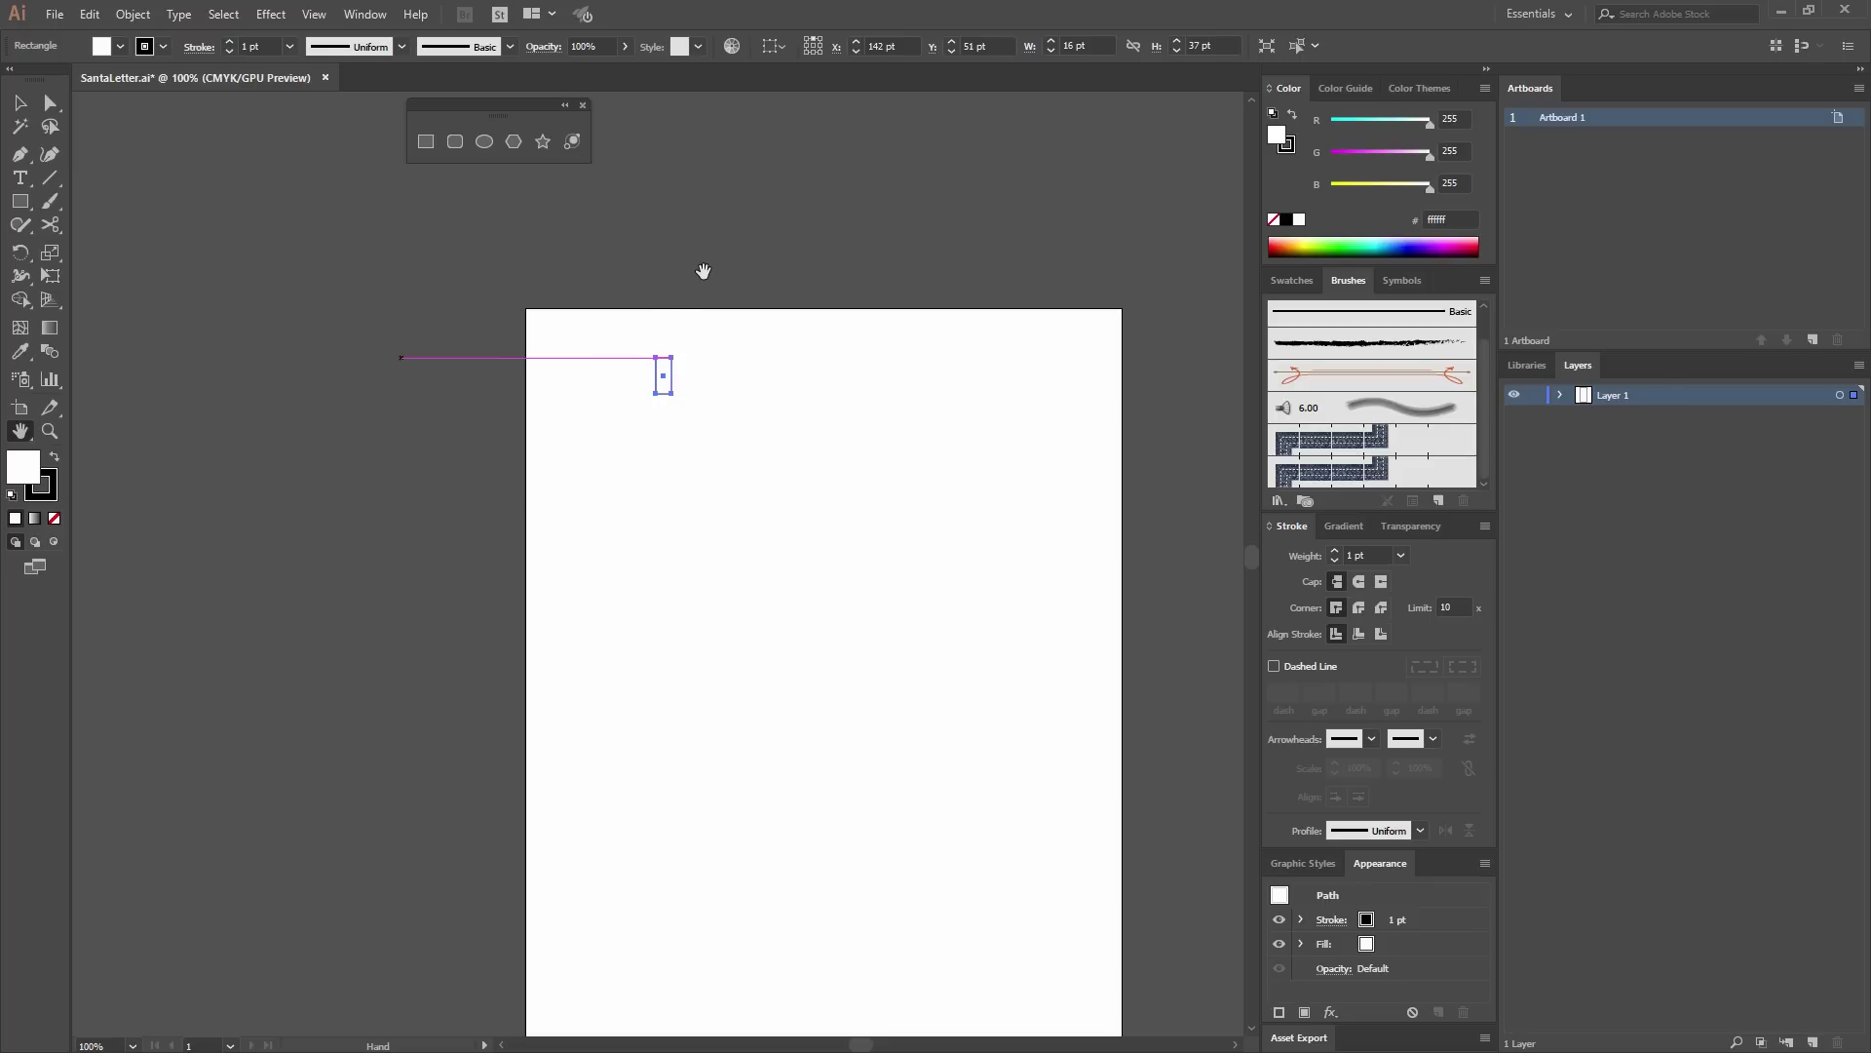
key(ctrl+equal)
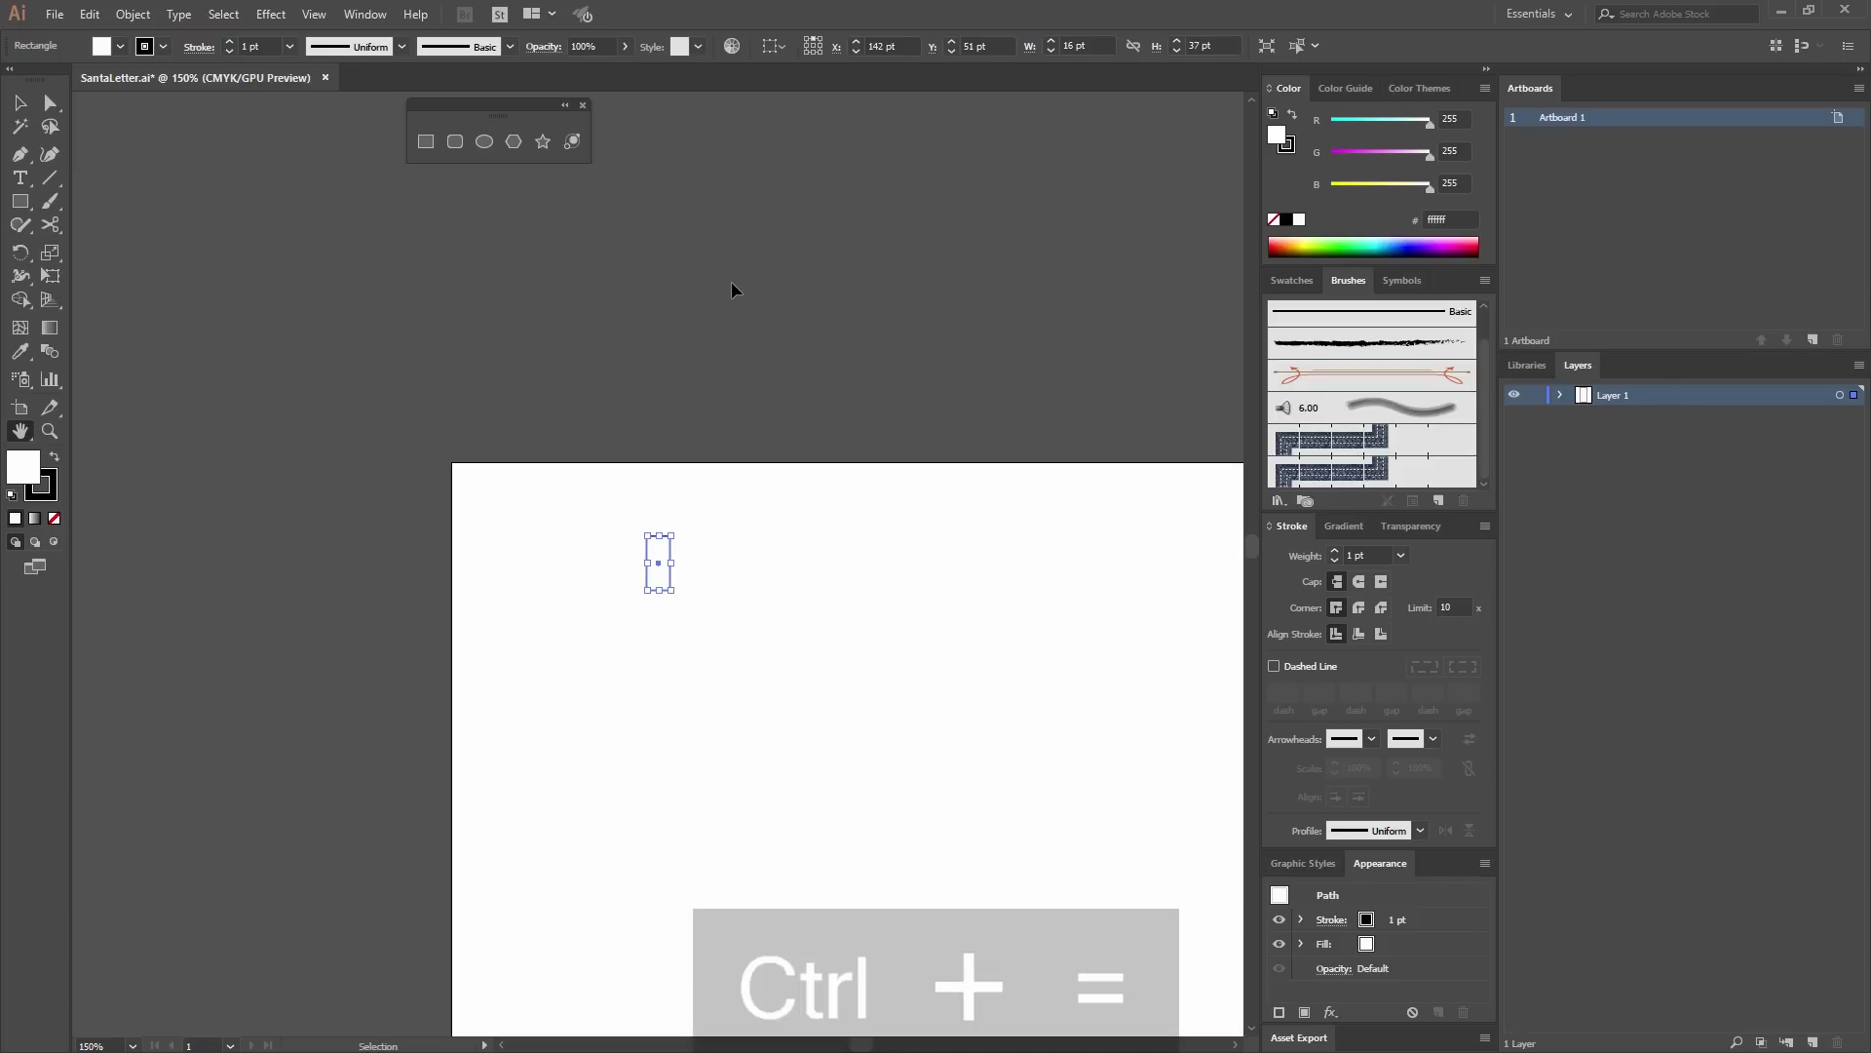
key(ctrl+equal)
key(ctrl+minus)
key(ctrl+minus)
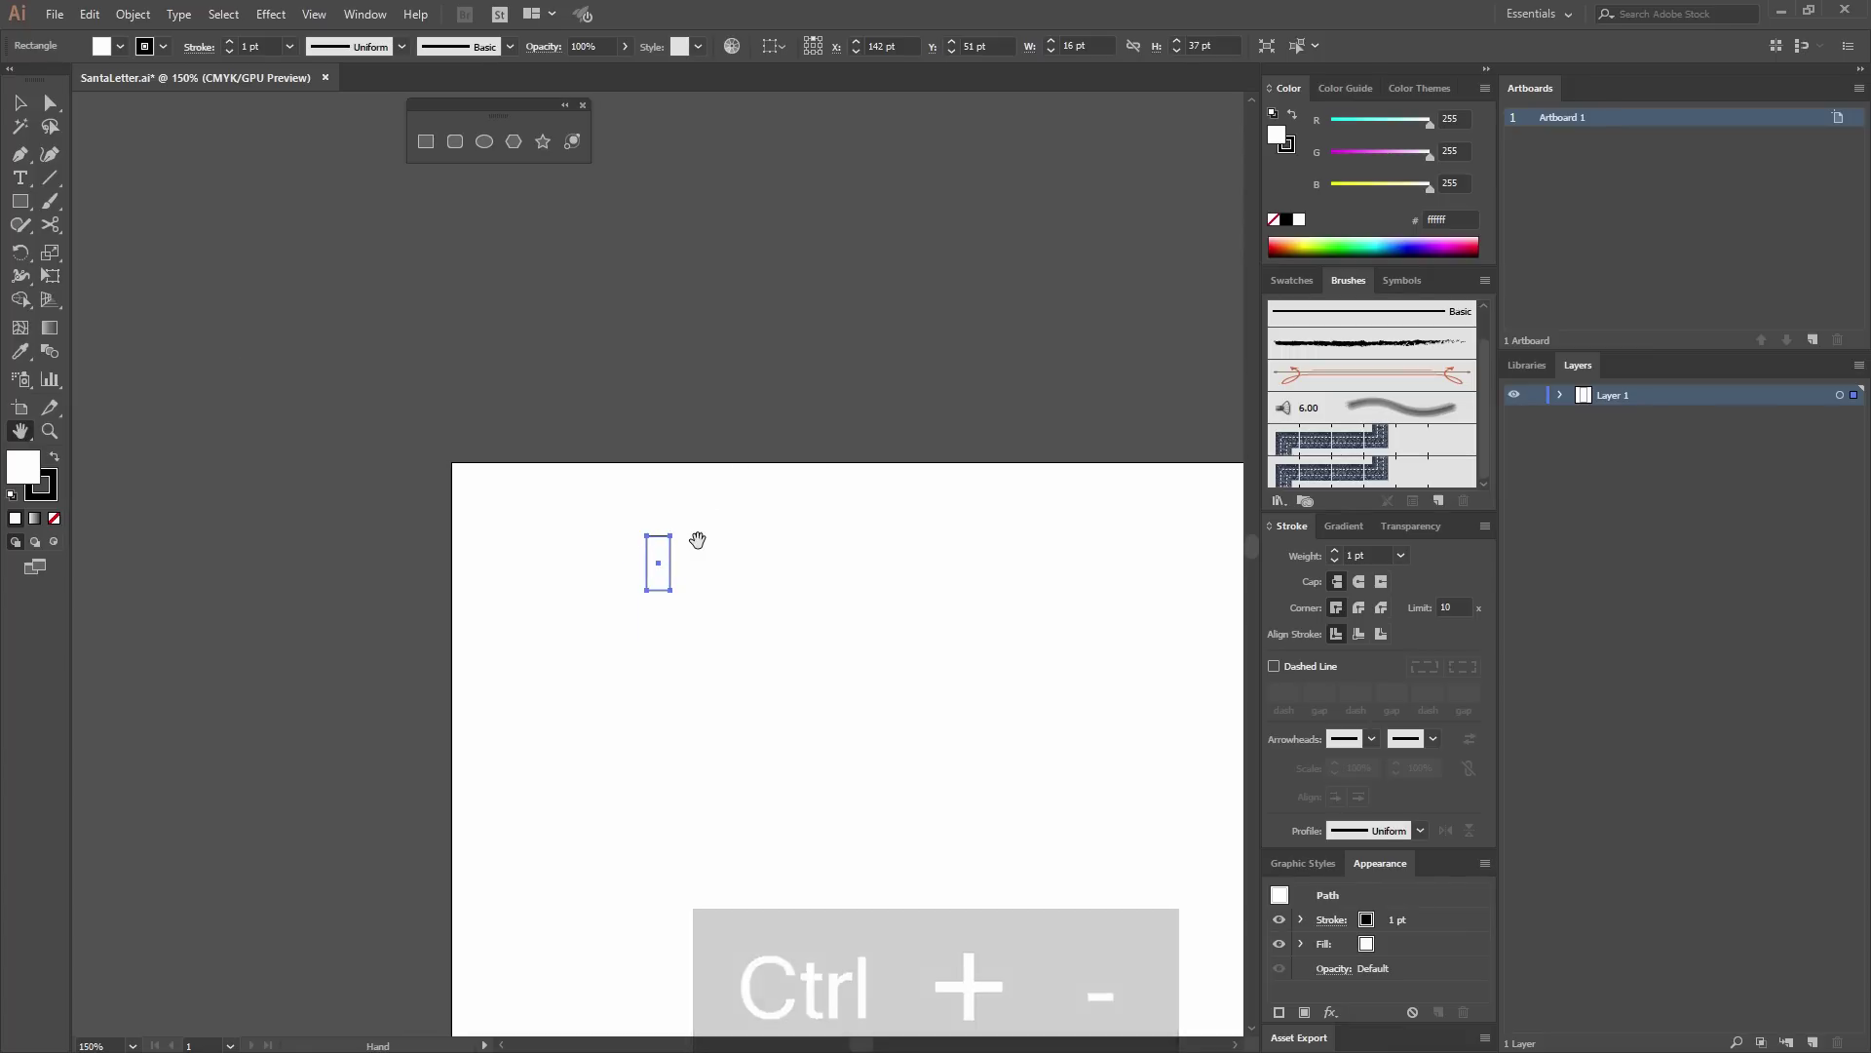
Round only the rectangle's two lower corners with an 8 pt radius, then deselect it.
key(ctrl+equal)
key(ctrl+equal)
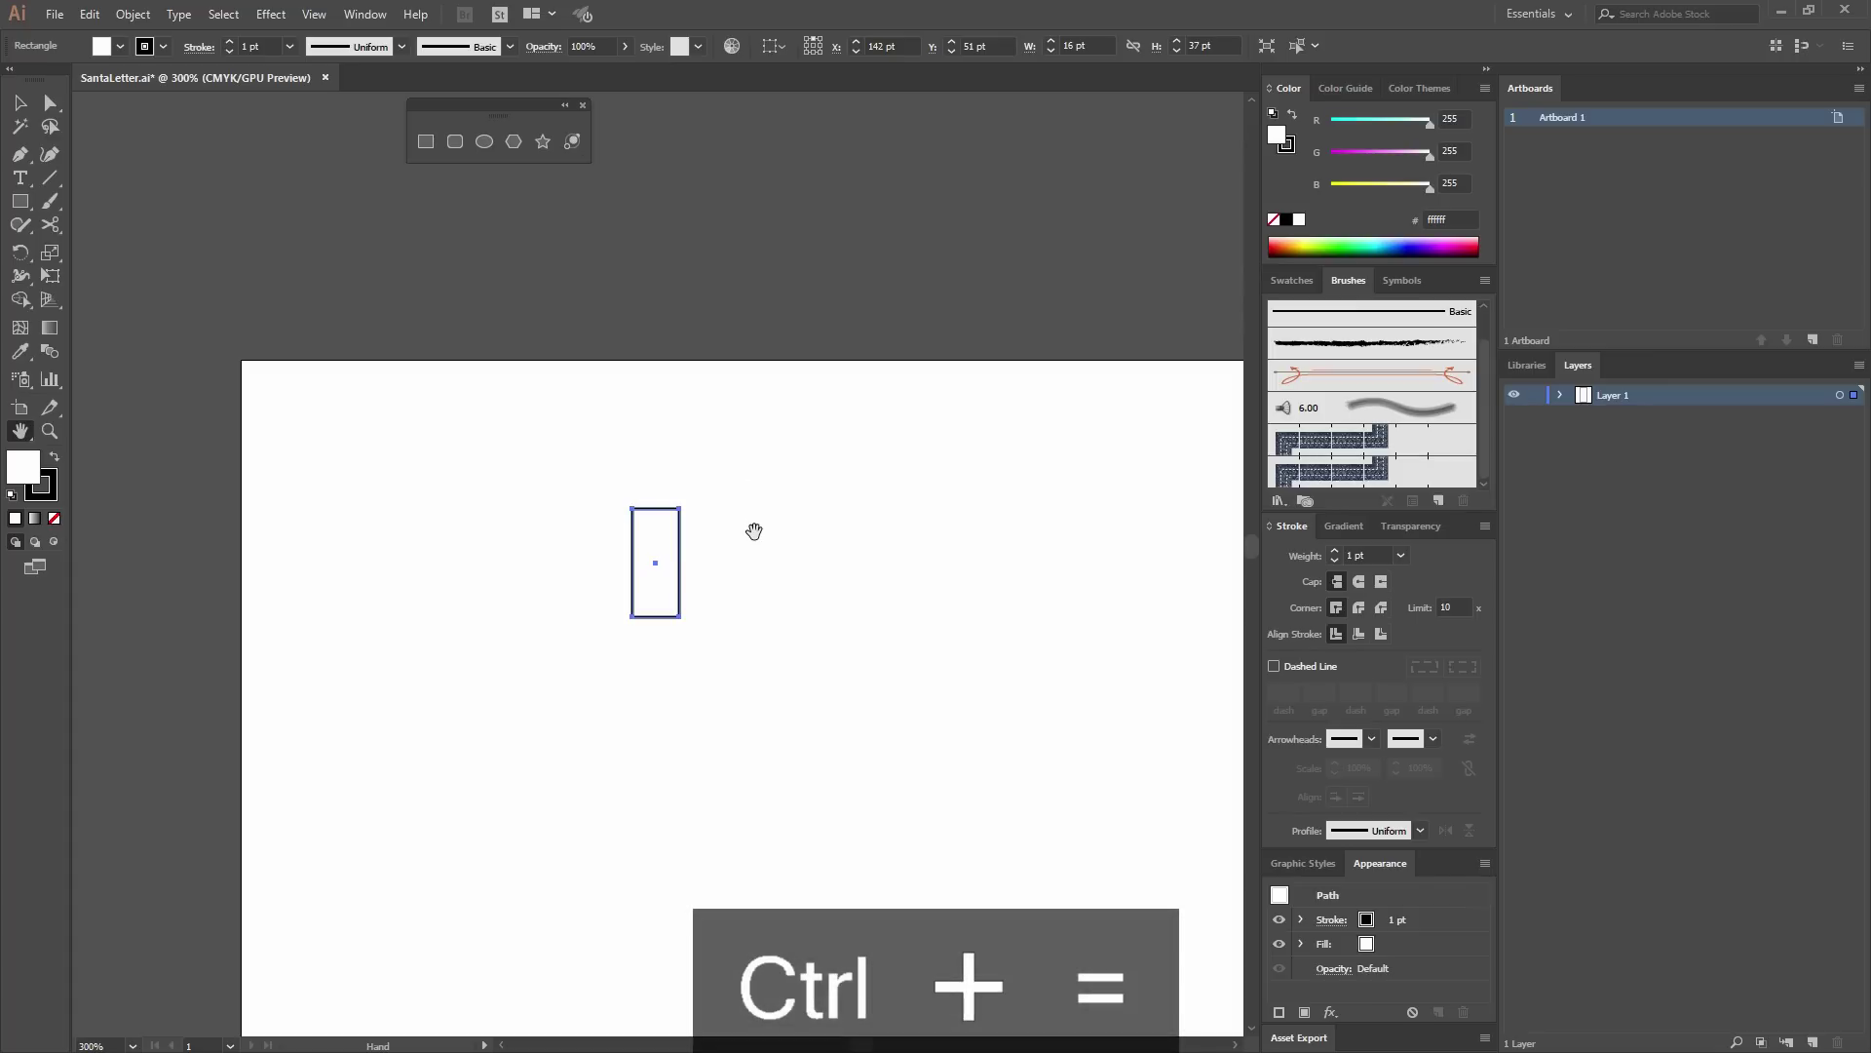
scroll(765, 506, down, 3)
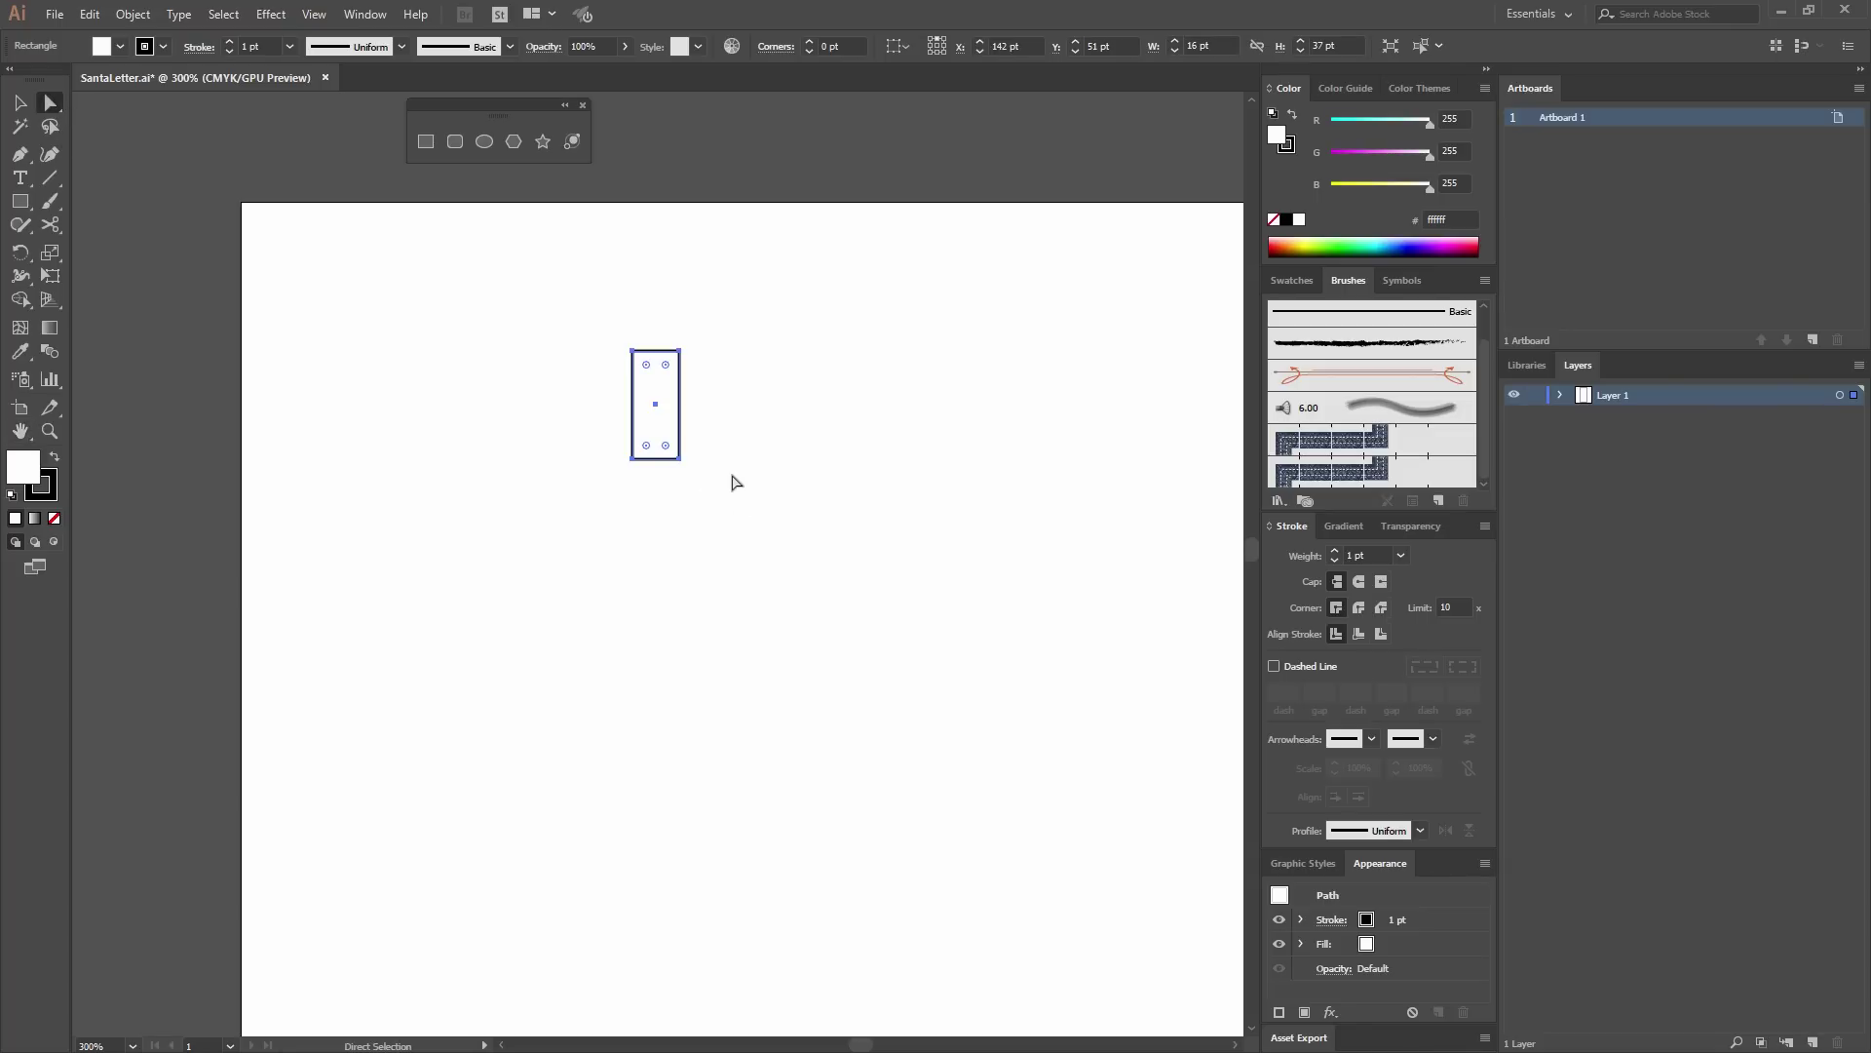
drag(725, 485, 599, 446)
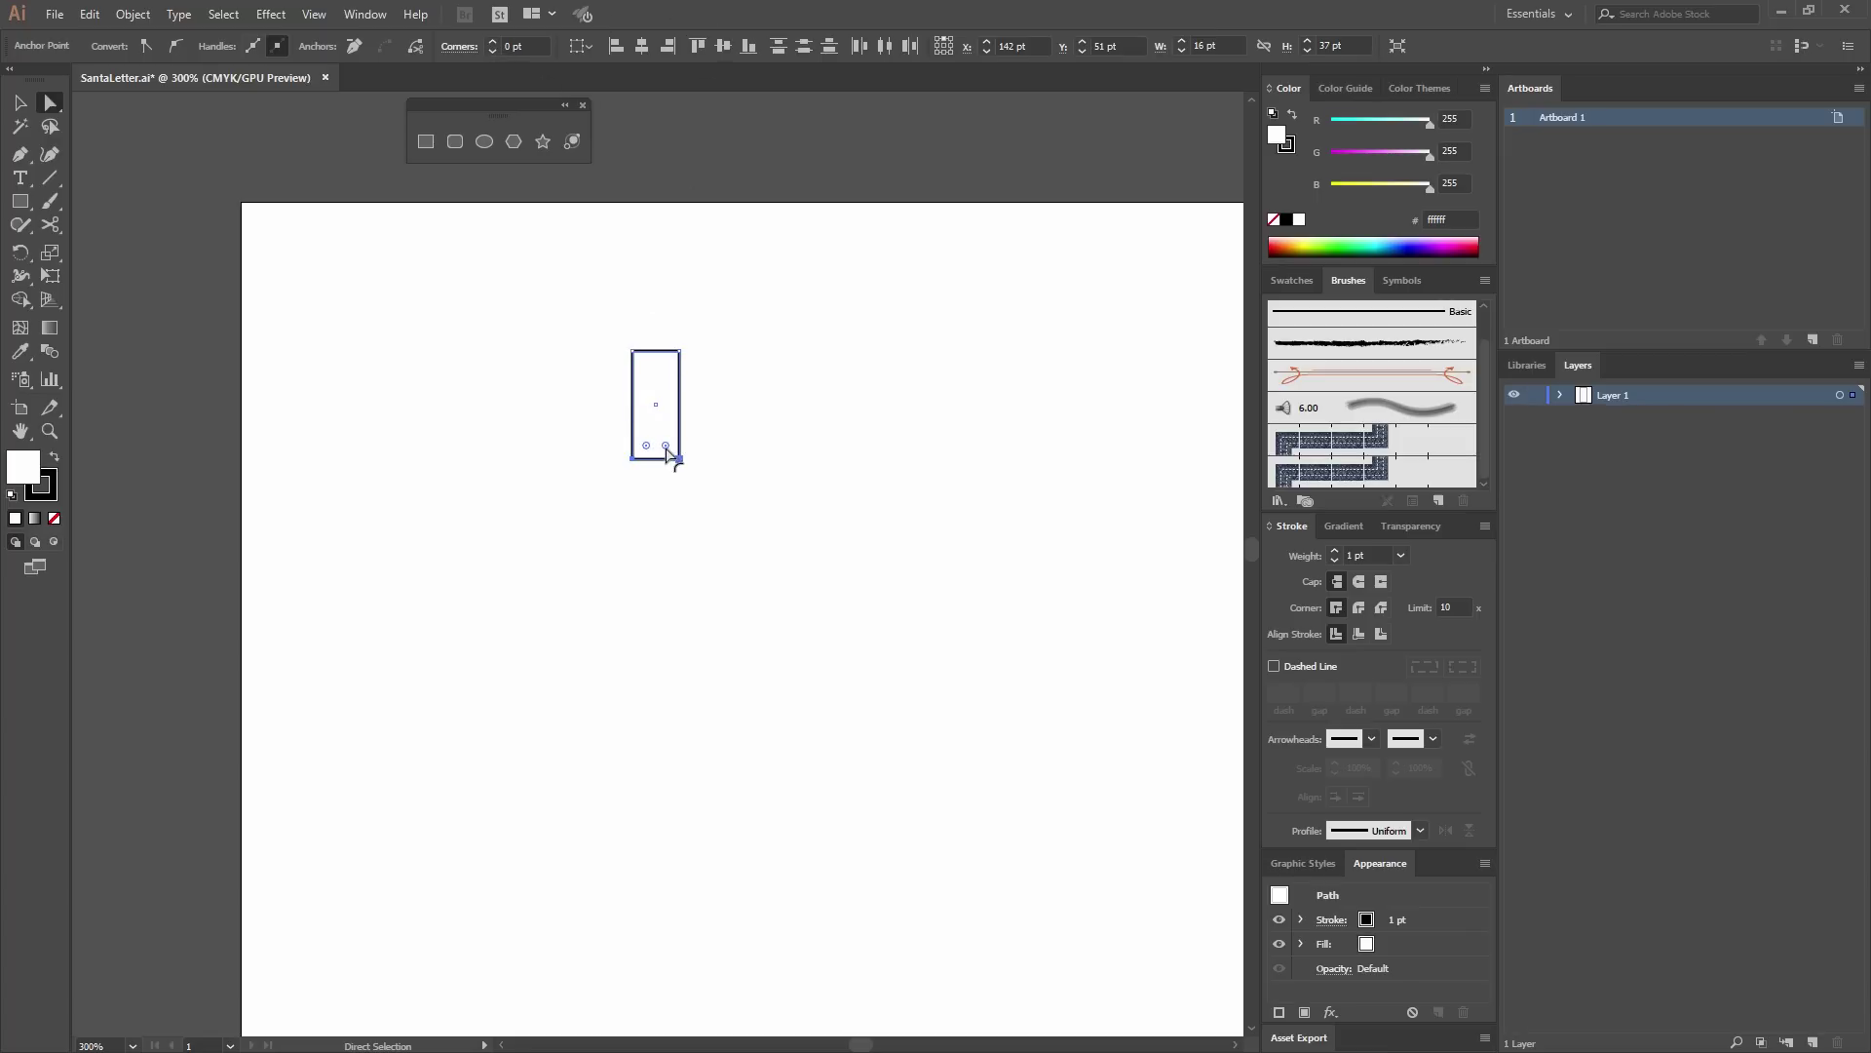
drag(666, 446, 653, 394)
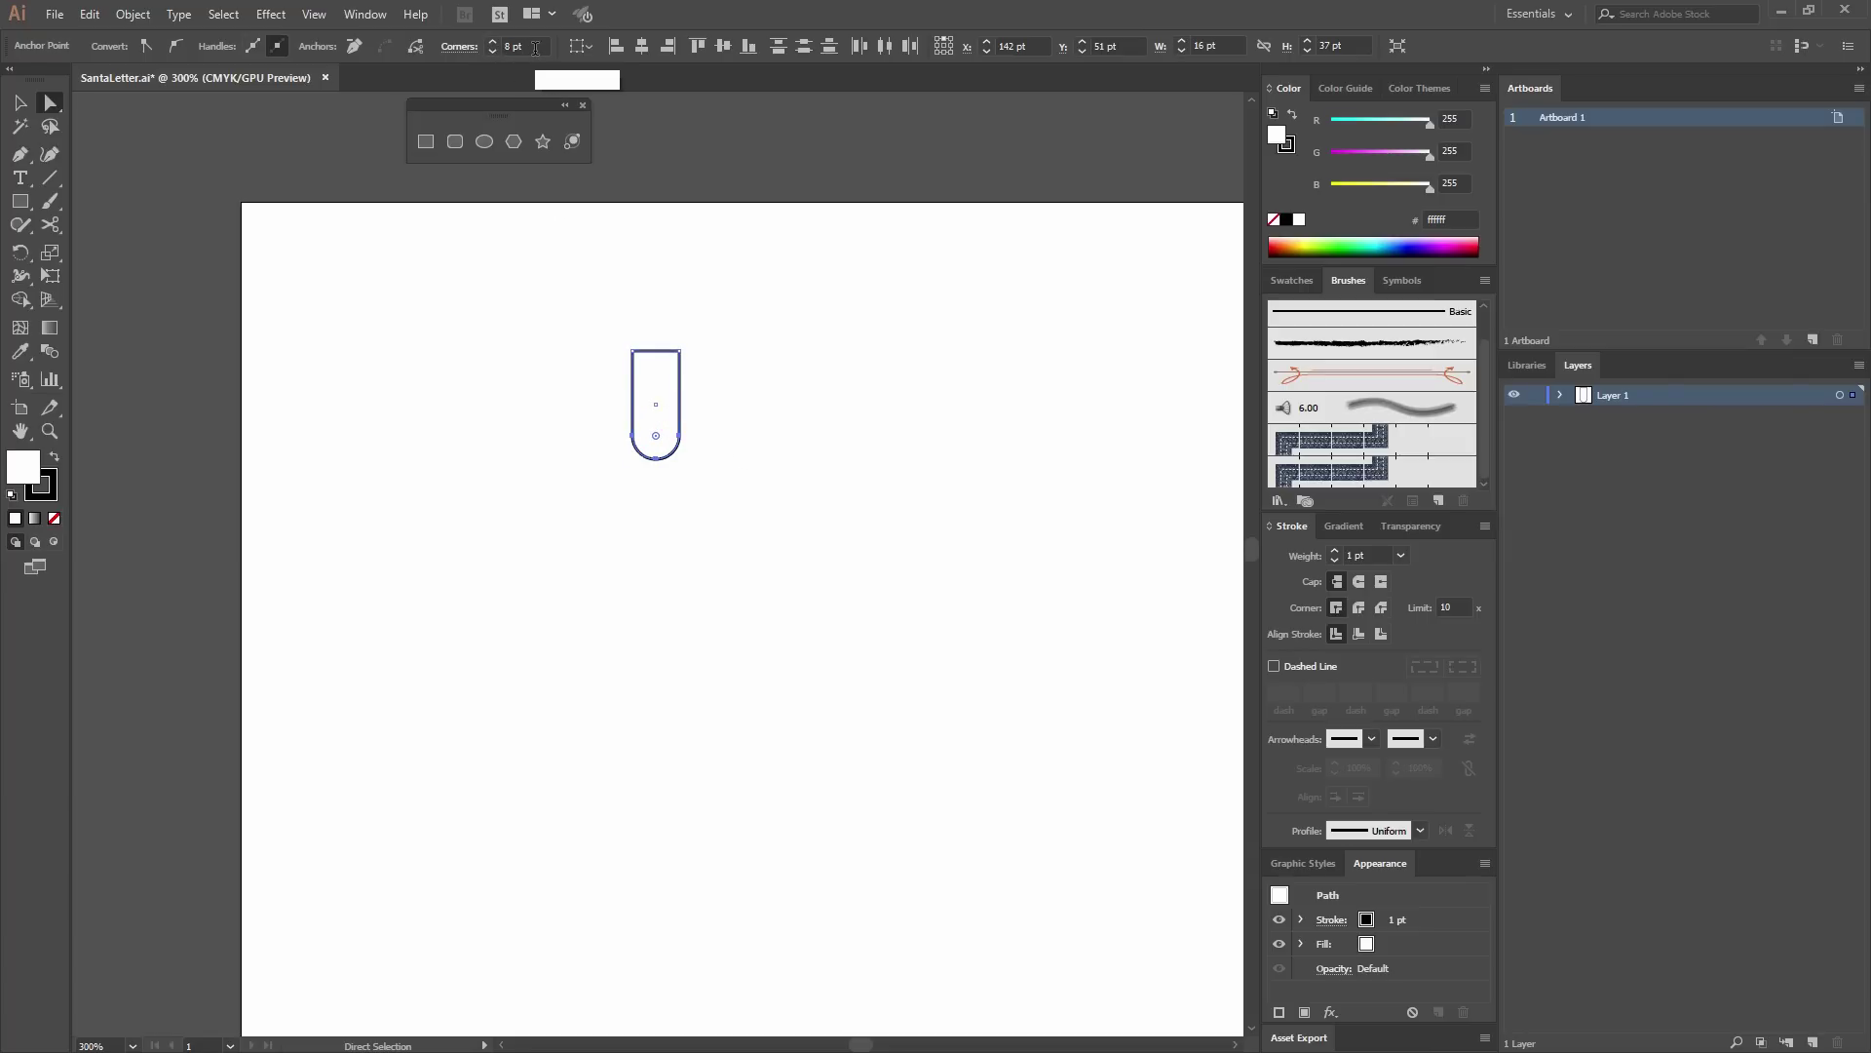
click(727, 481)
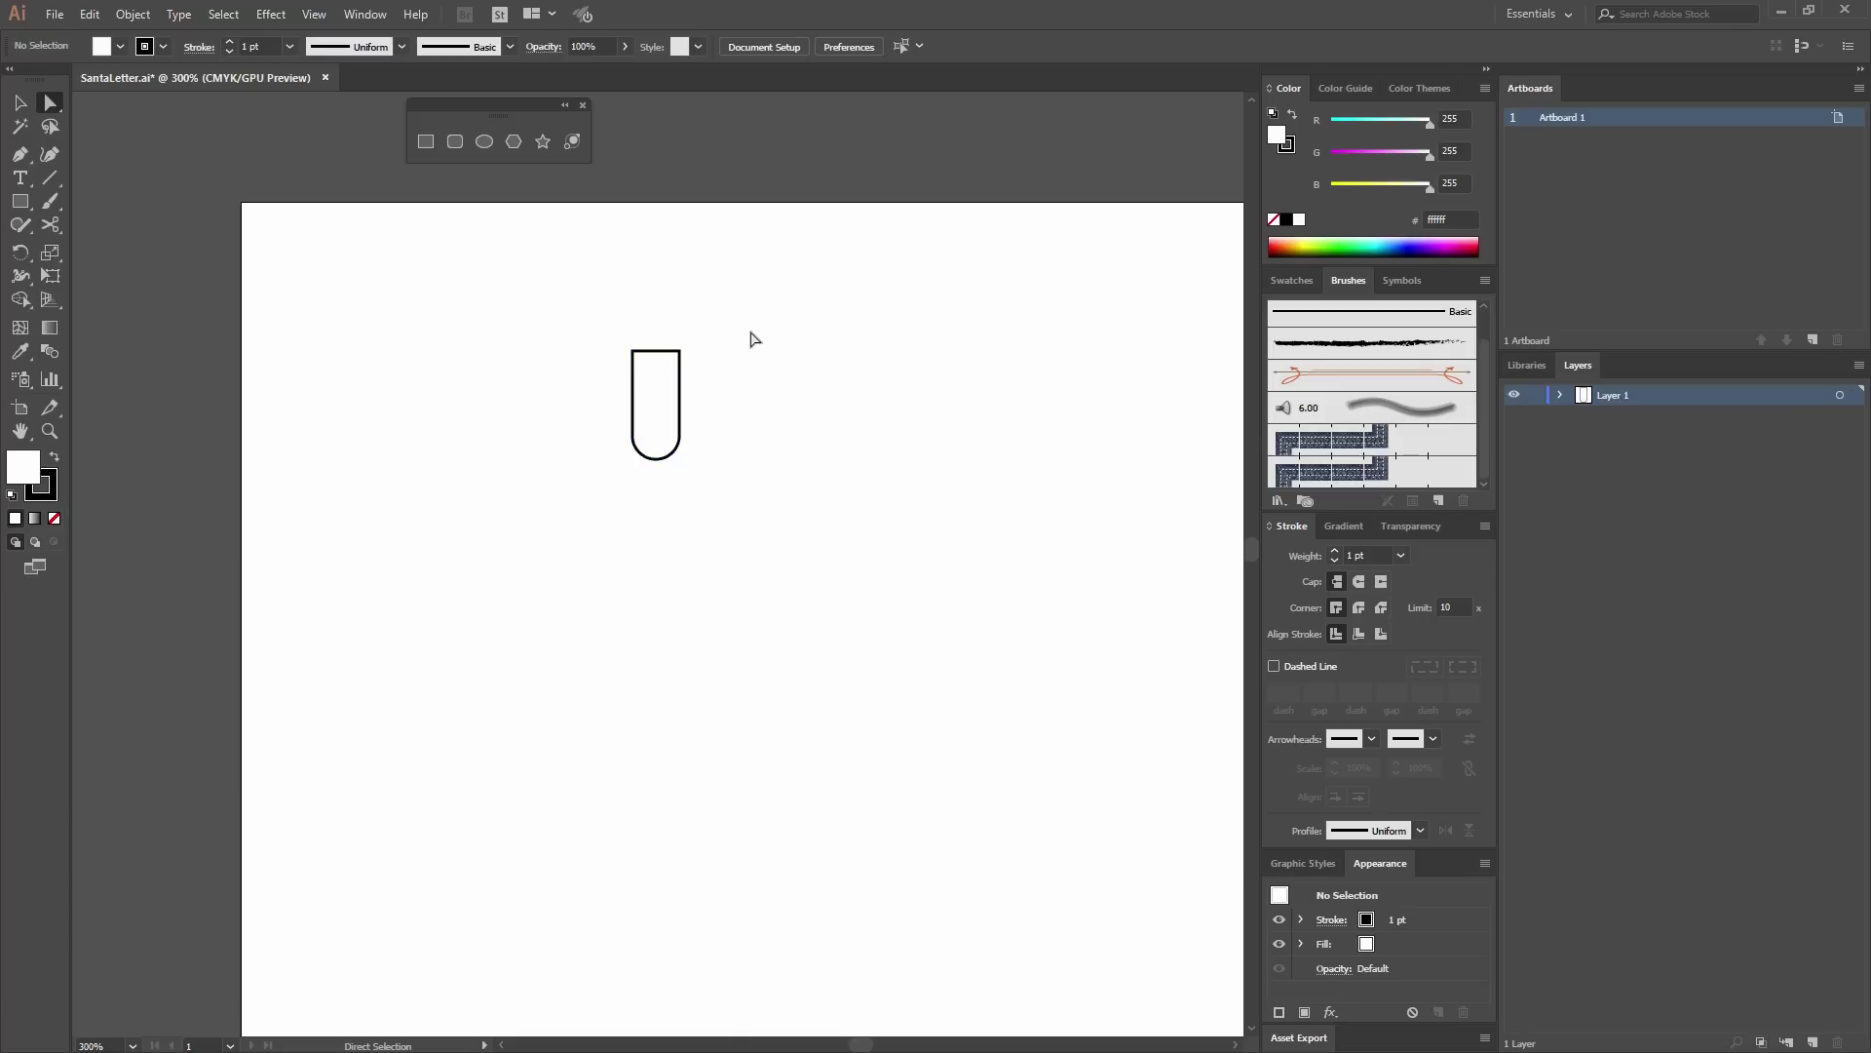
Create an ellipse 3.5 pt wide and 5 pt high just left of the rounded shape's upper part.
click(485, 139)
click(597, 364)
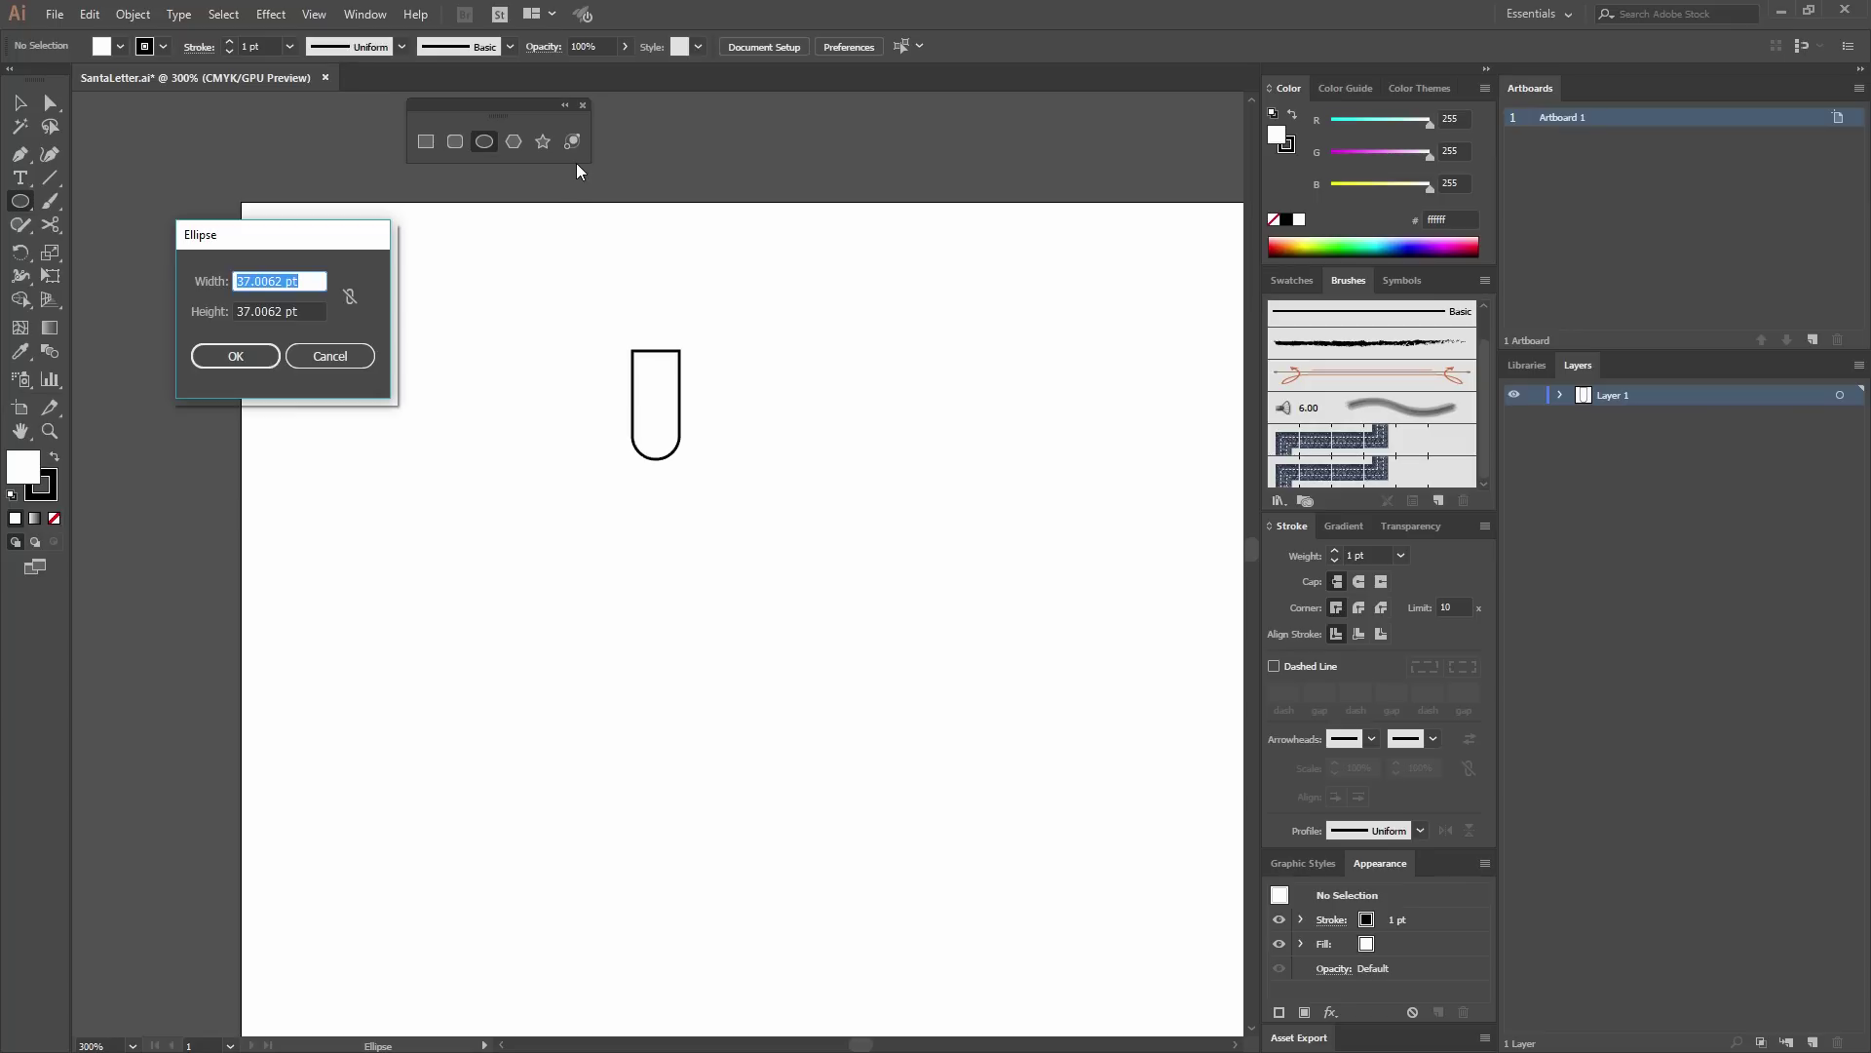
text(3.5)
key(Tab)
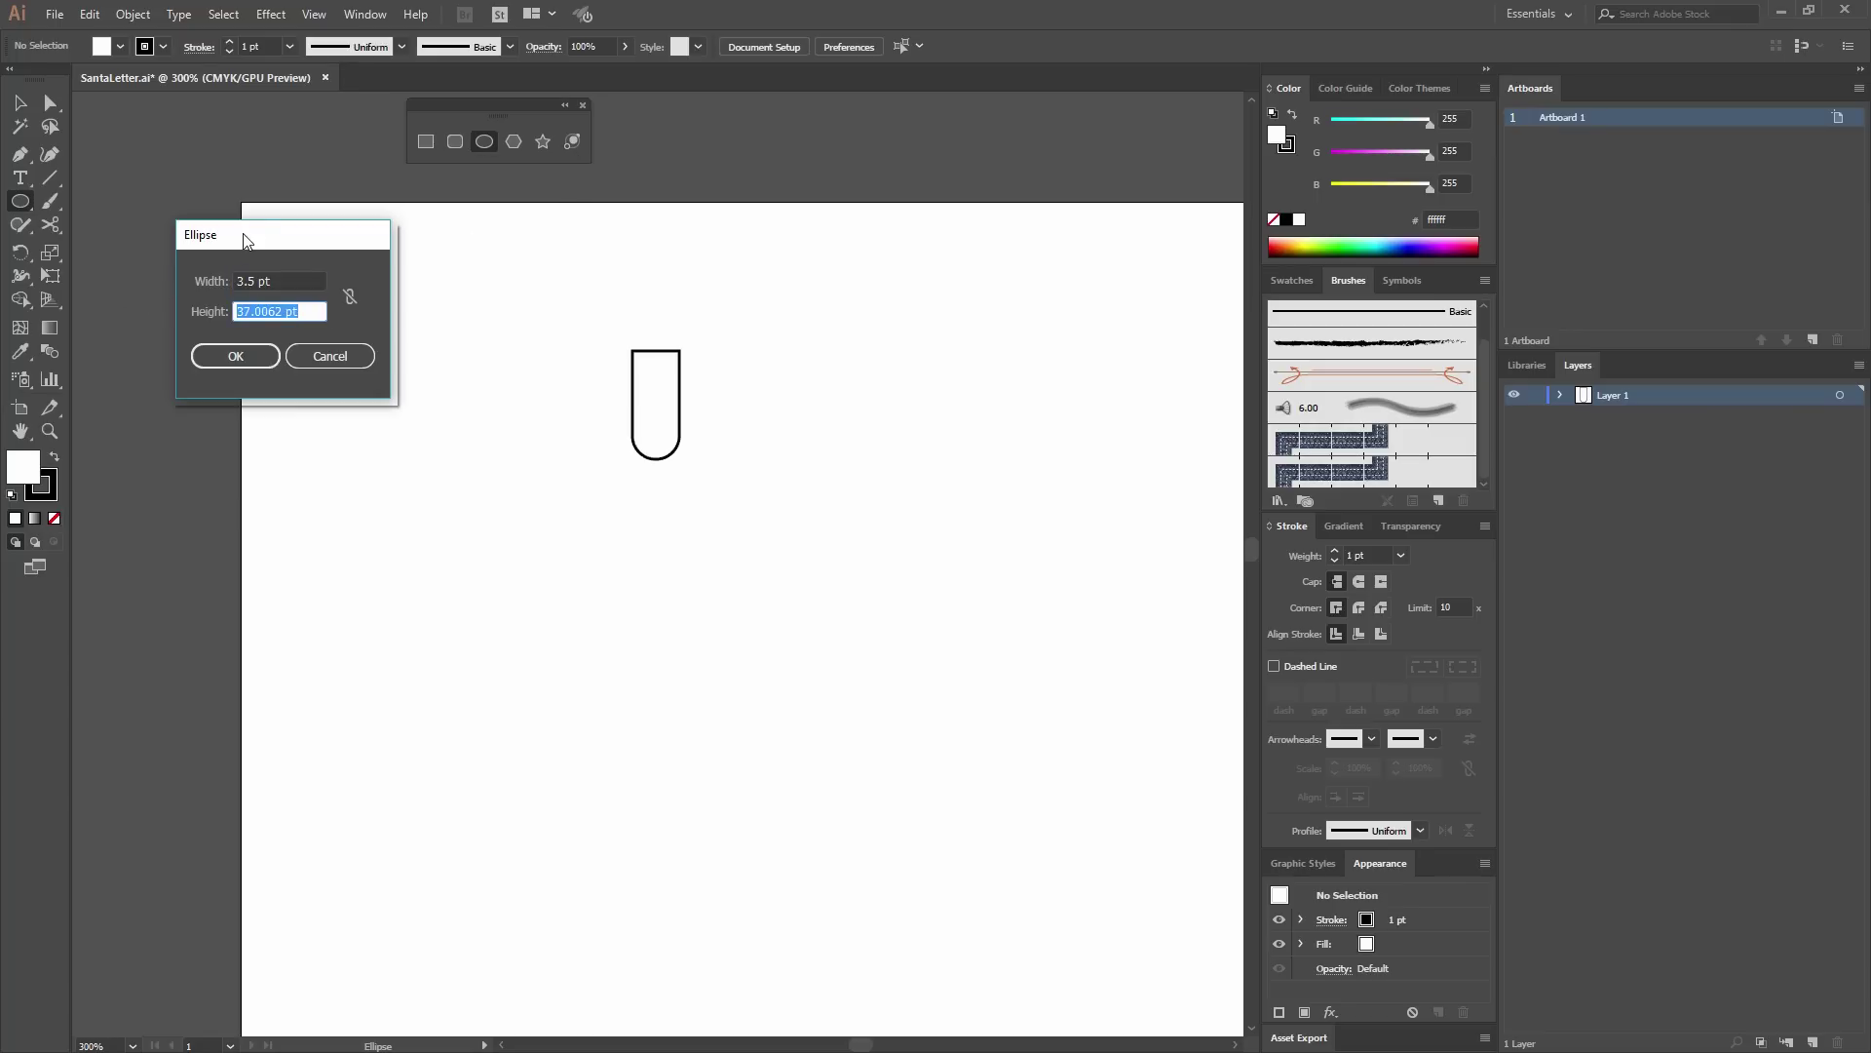
text(5)
key(Return)
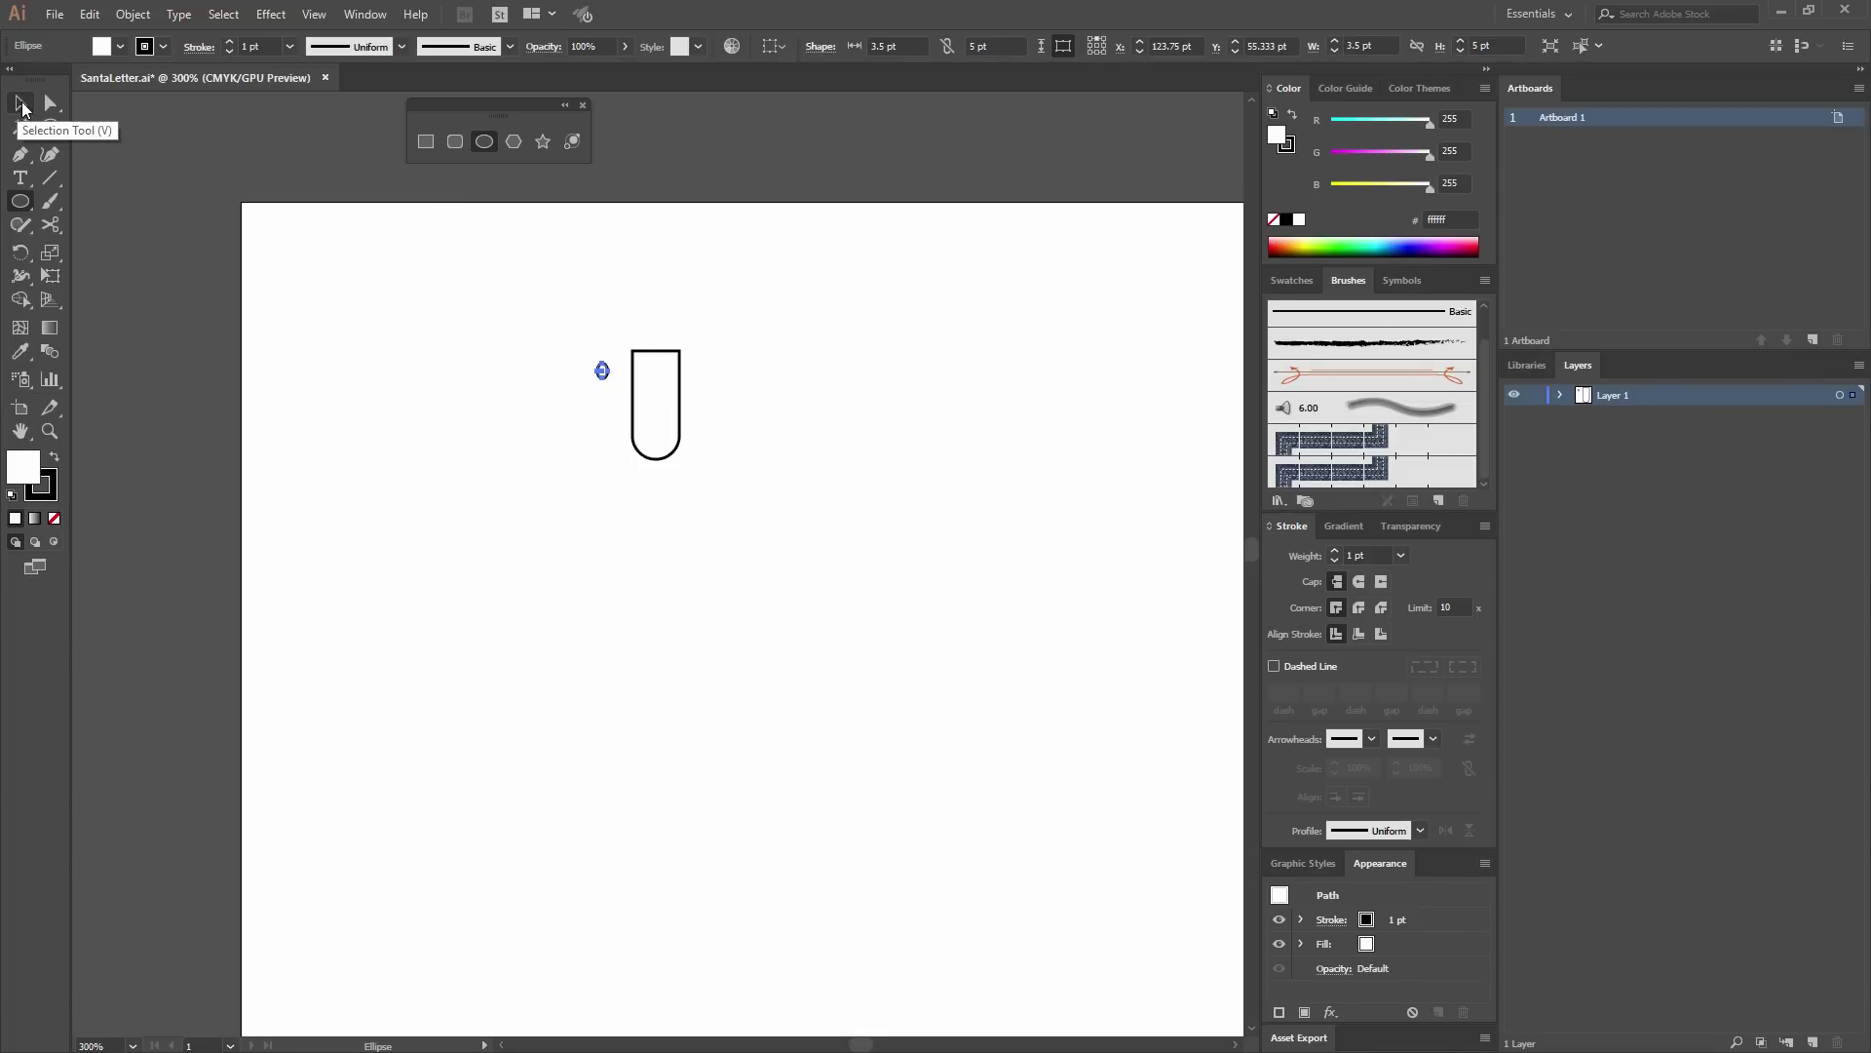
click(21, 105)
click(815, 406)
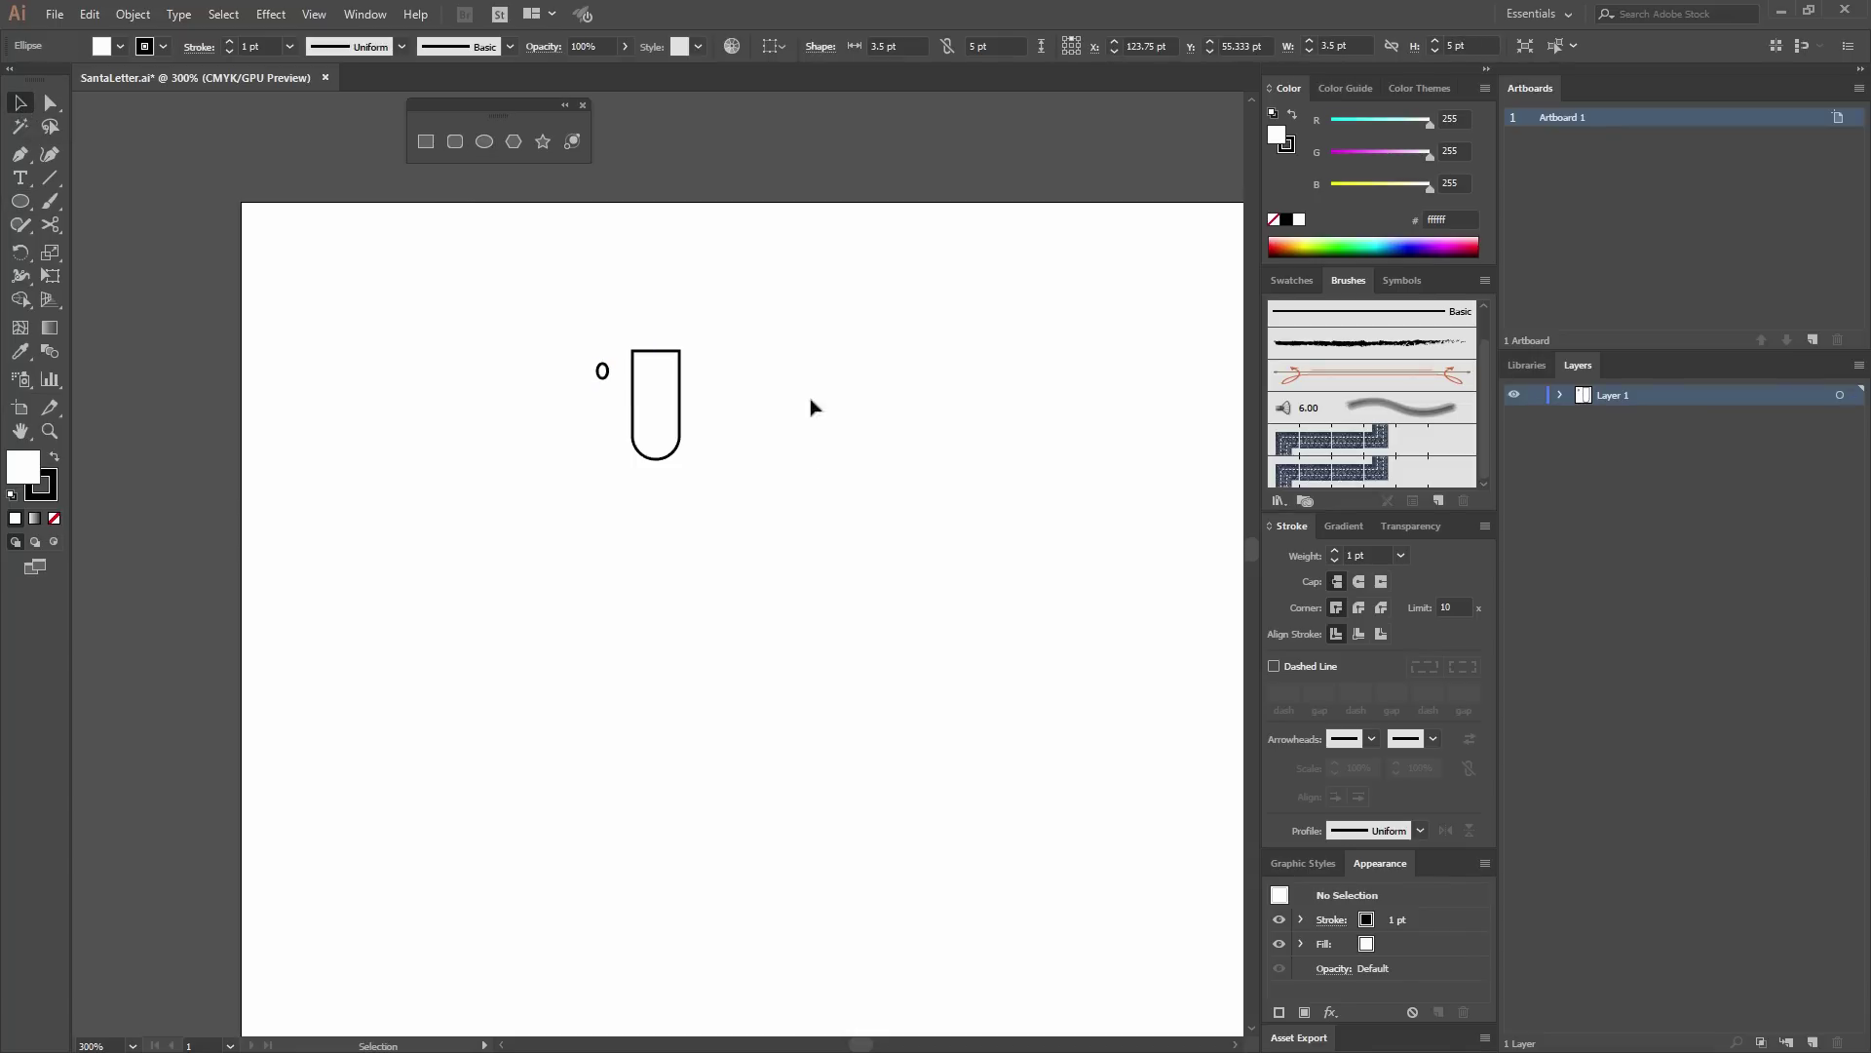
Duplicate the small ellipse straight across to the right side of the rounded shape.
click(604, 380)
click(613, 367)
key(ctrl+equal)
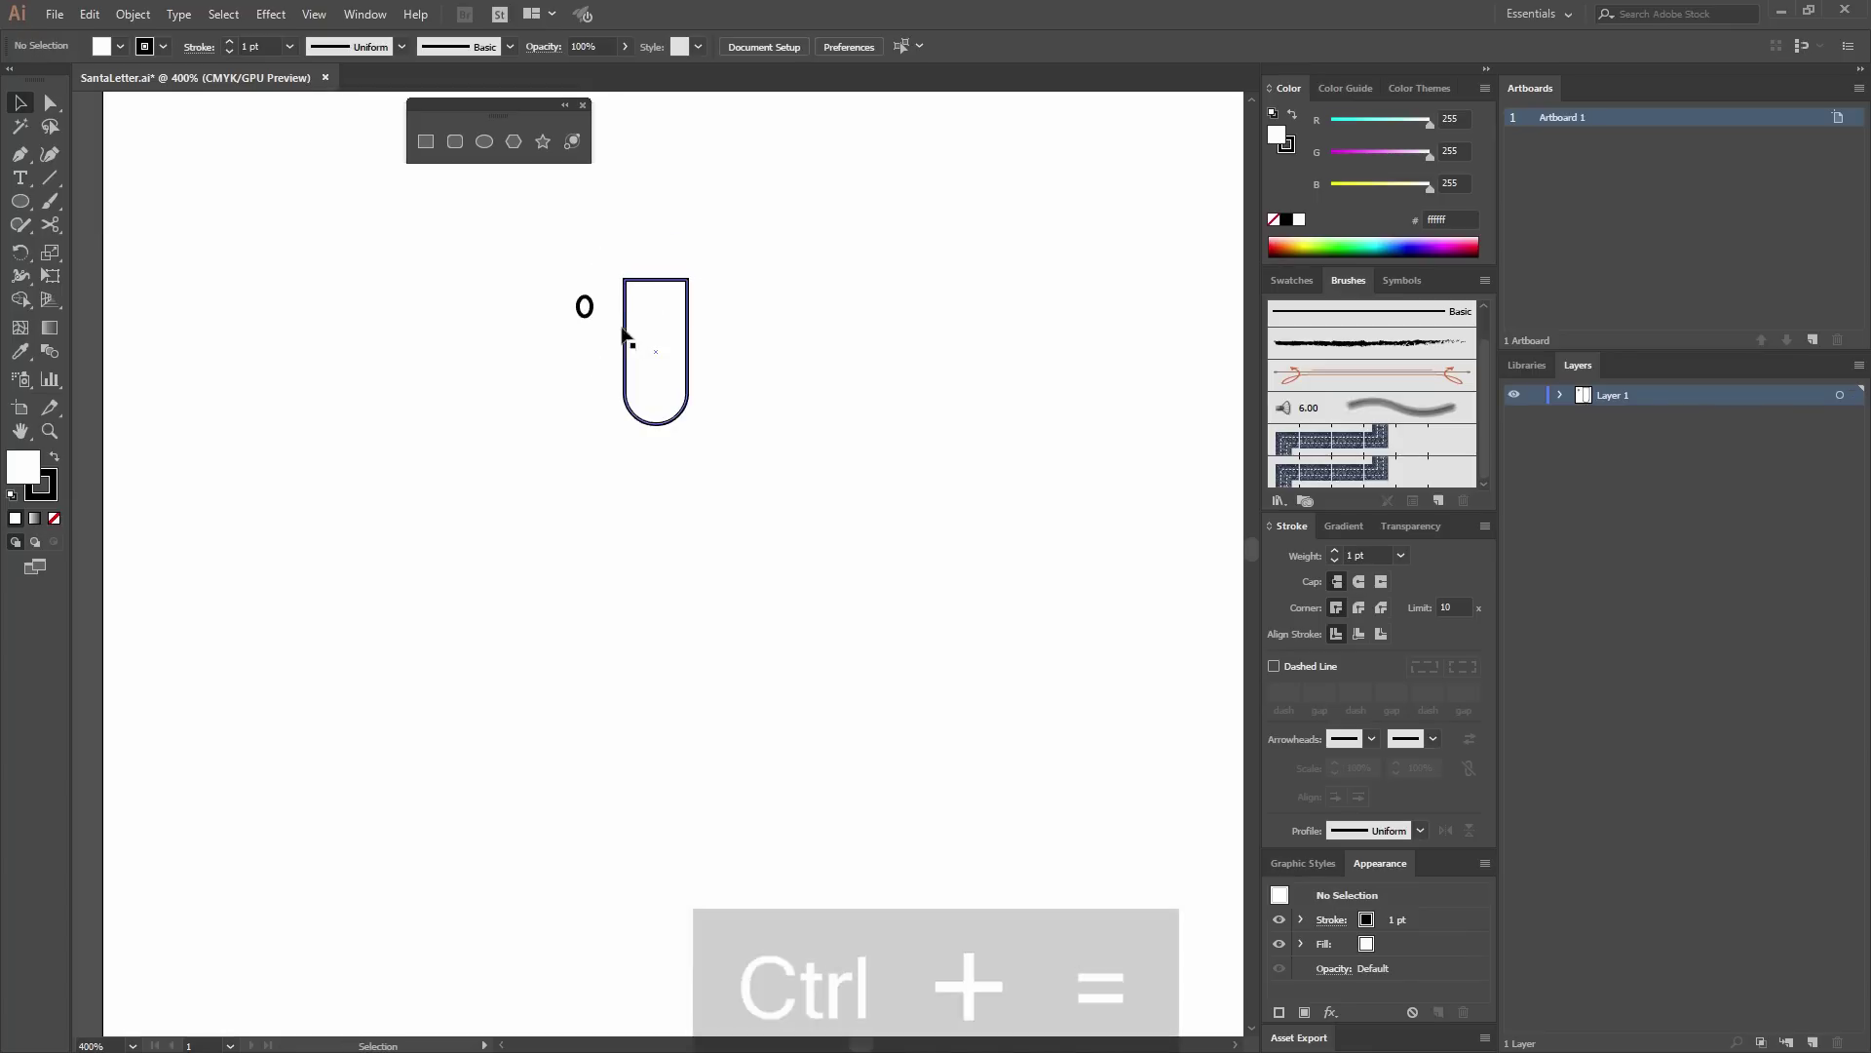
drag(583, 306, 735, 307)
click(846, 365)
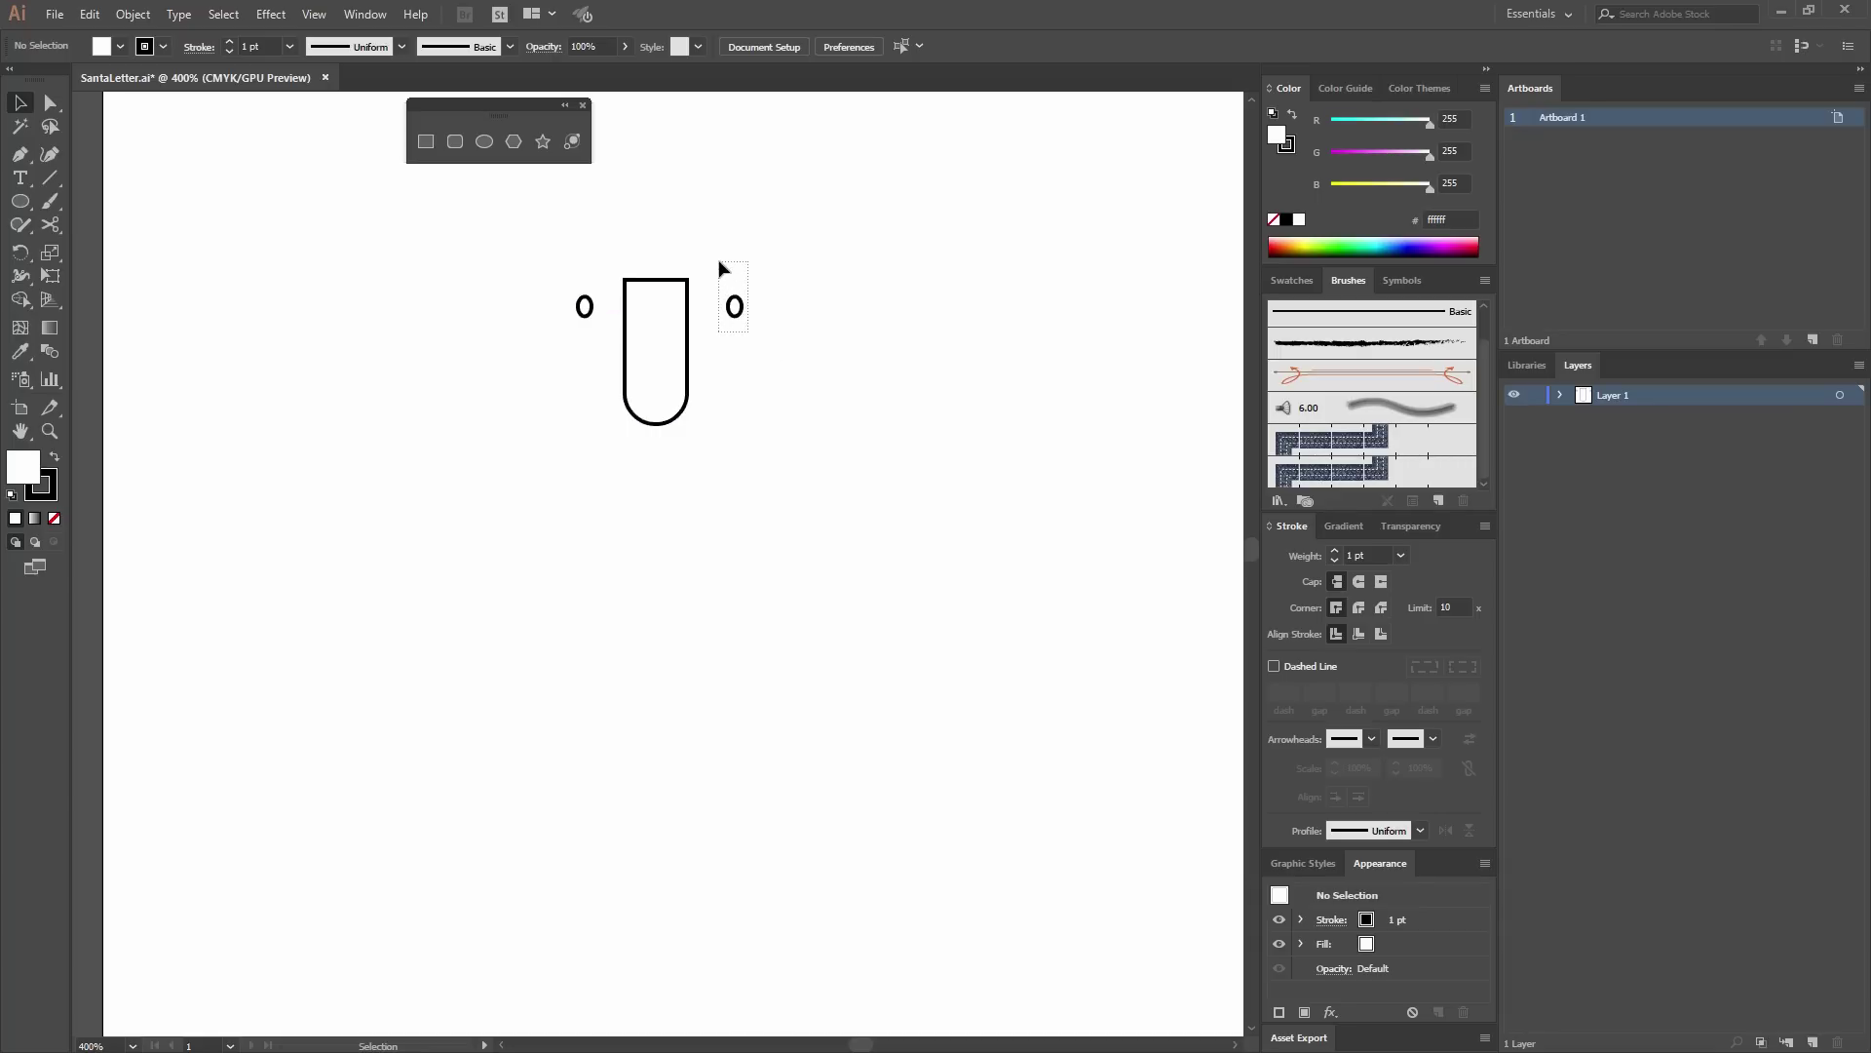
Group the two small ellipses on either side of the rounded shape.
click(734, 306)
shift+click(583, 306)
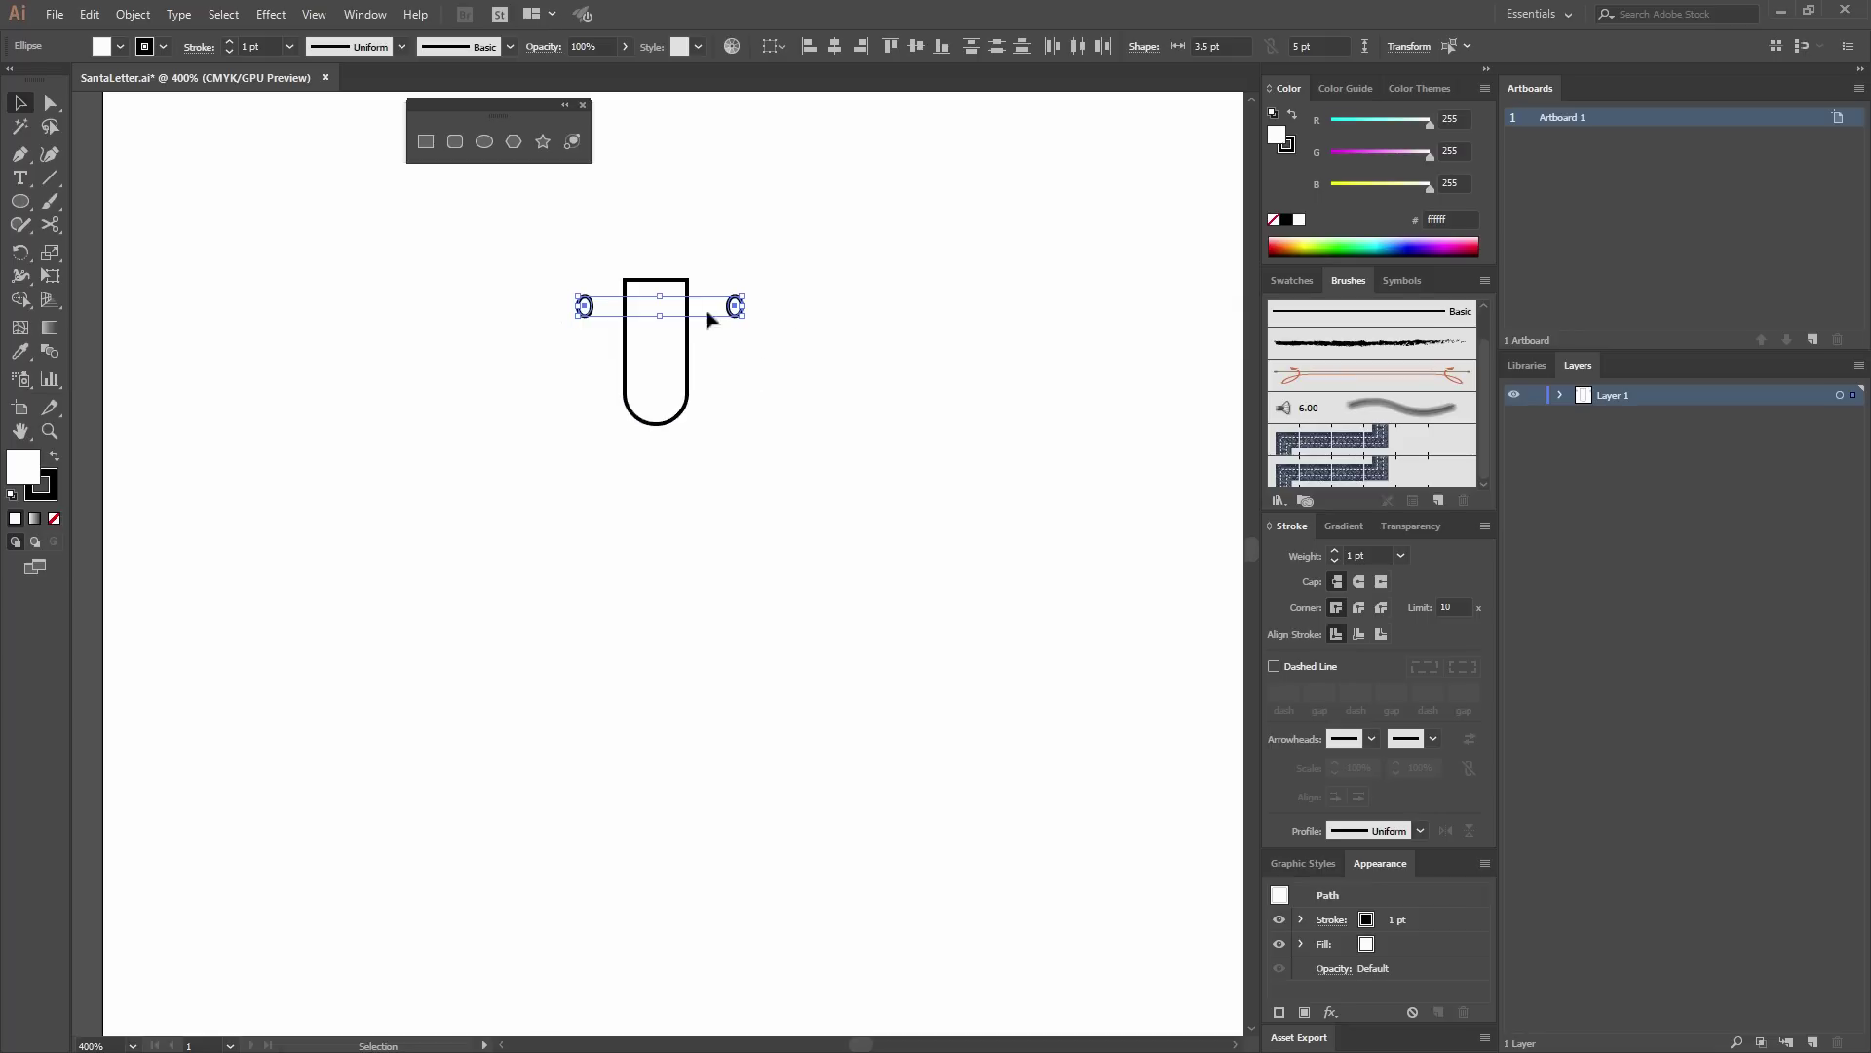
click(132, 13)
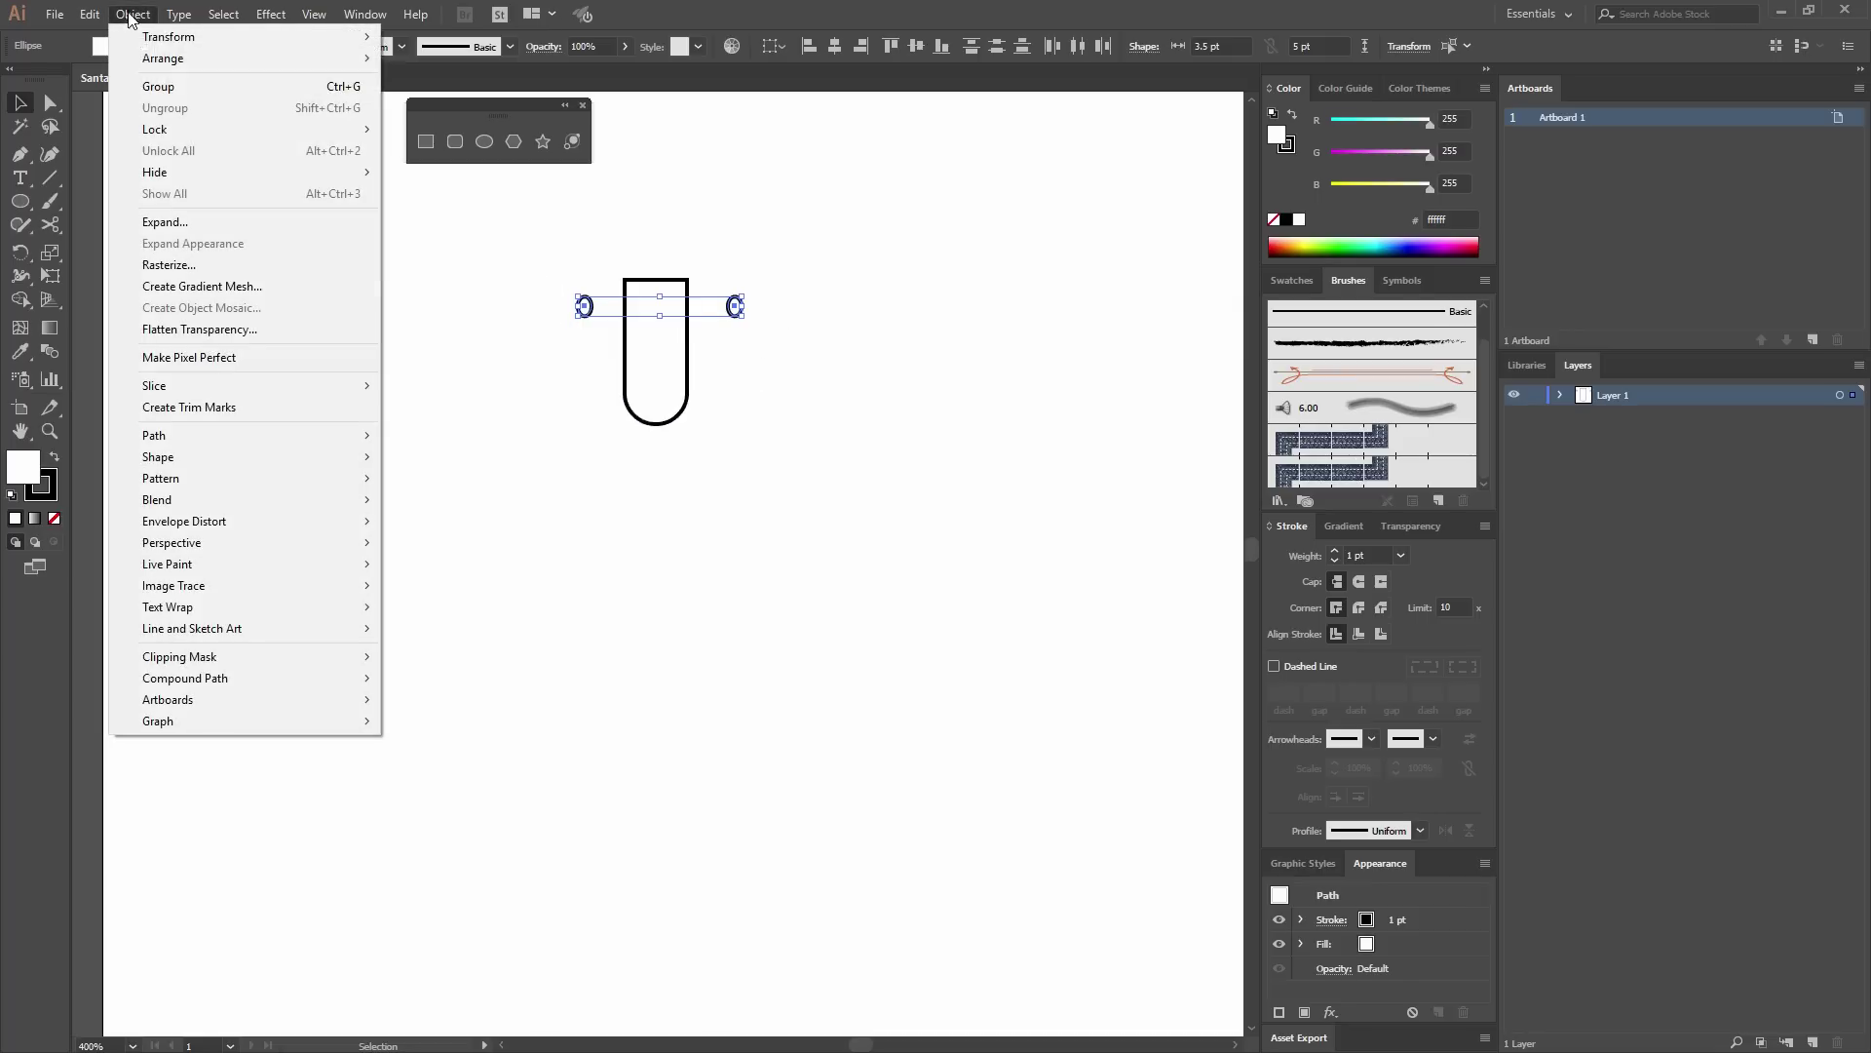
click(204, 86)
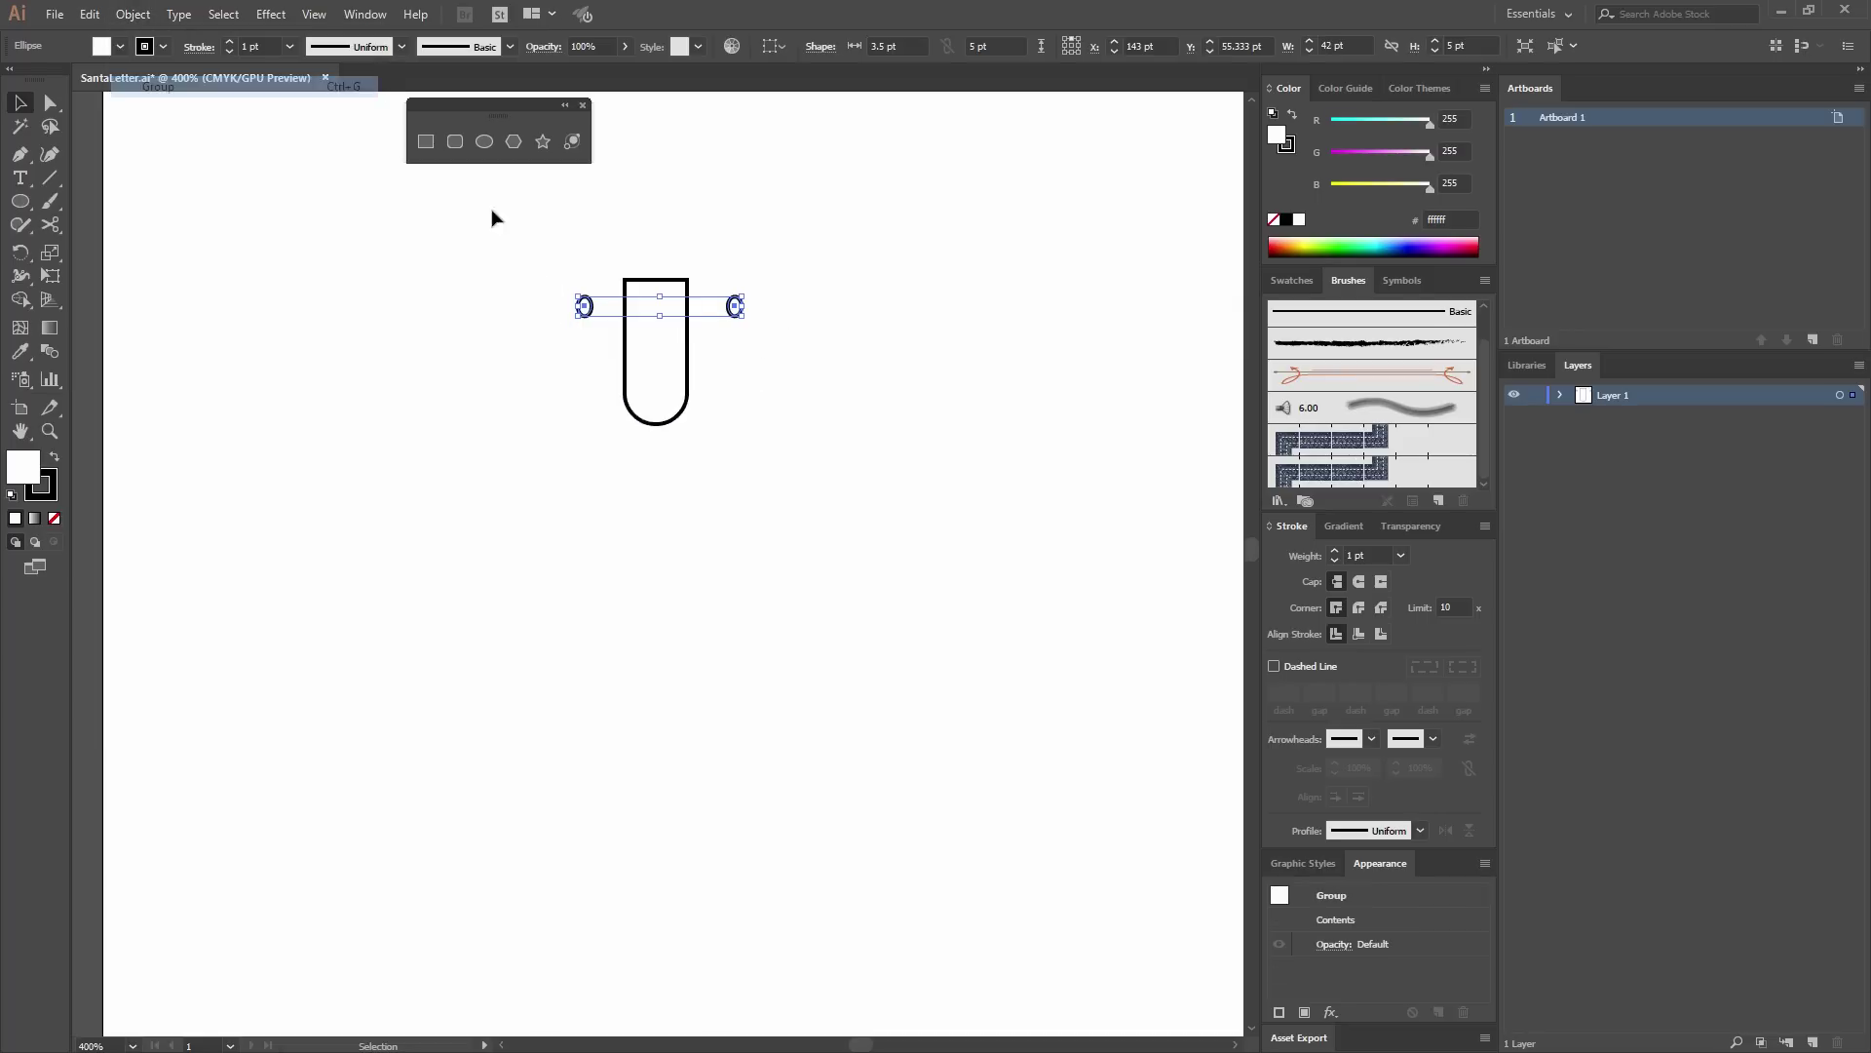
click(776, 419)
Align the ellipse group to the rounded shape's horizontal center, using the rounded shape as the key object.
drag(824, 499, 584, 232)
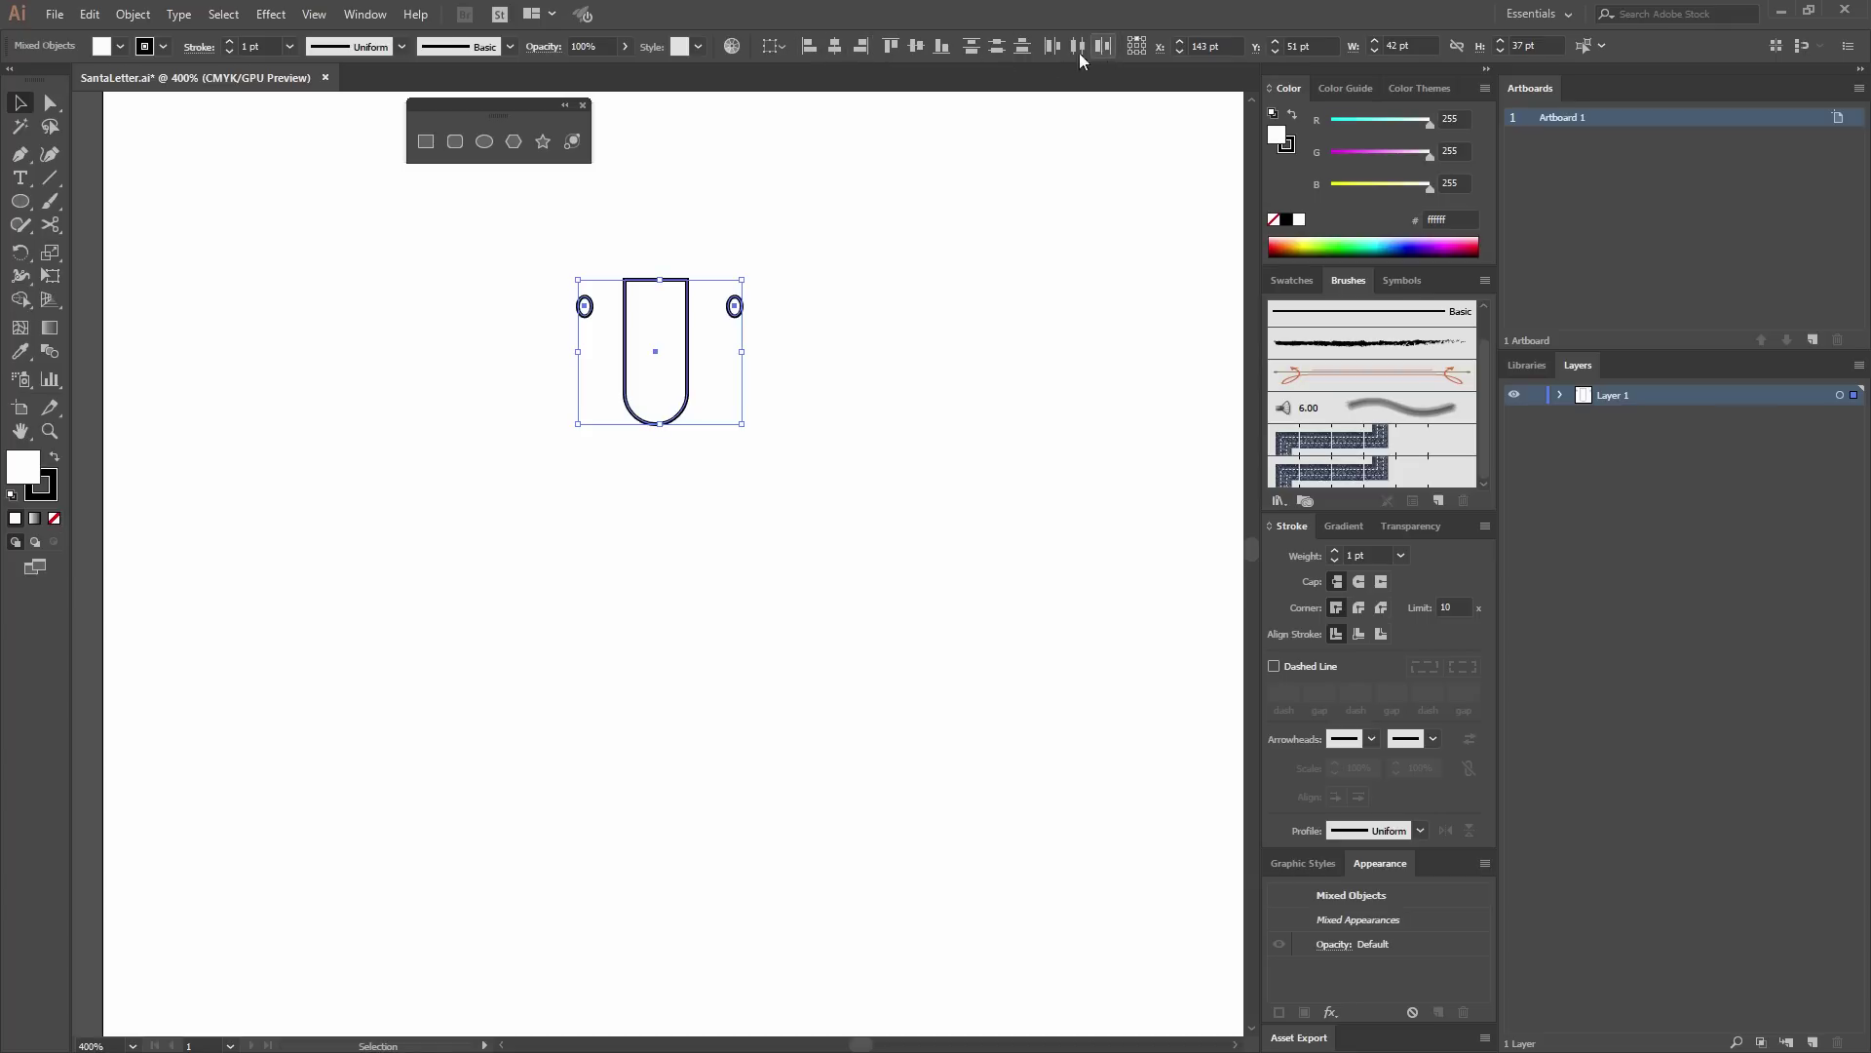
click(366, 15)
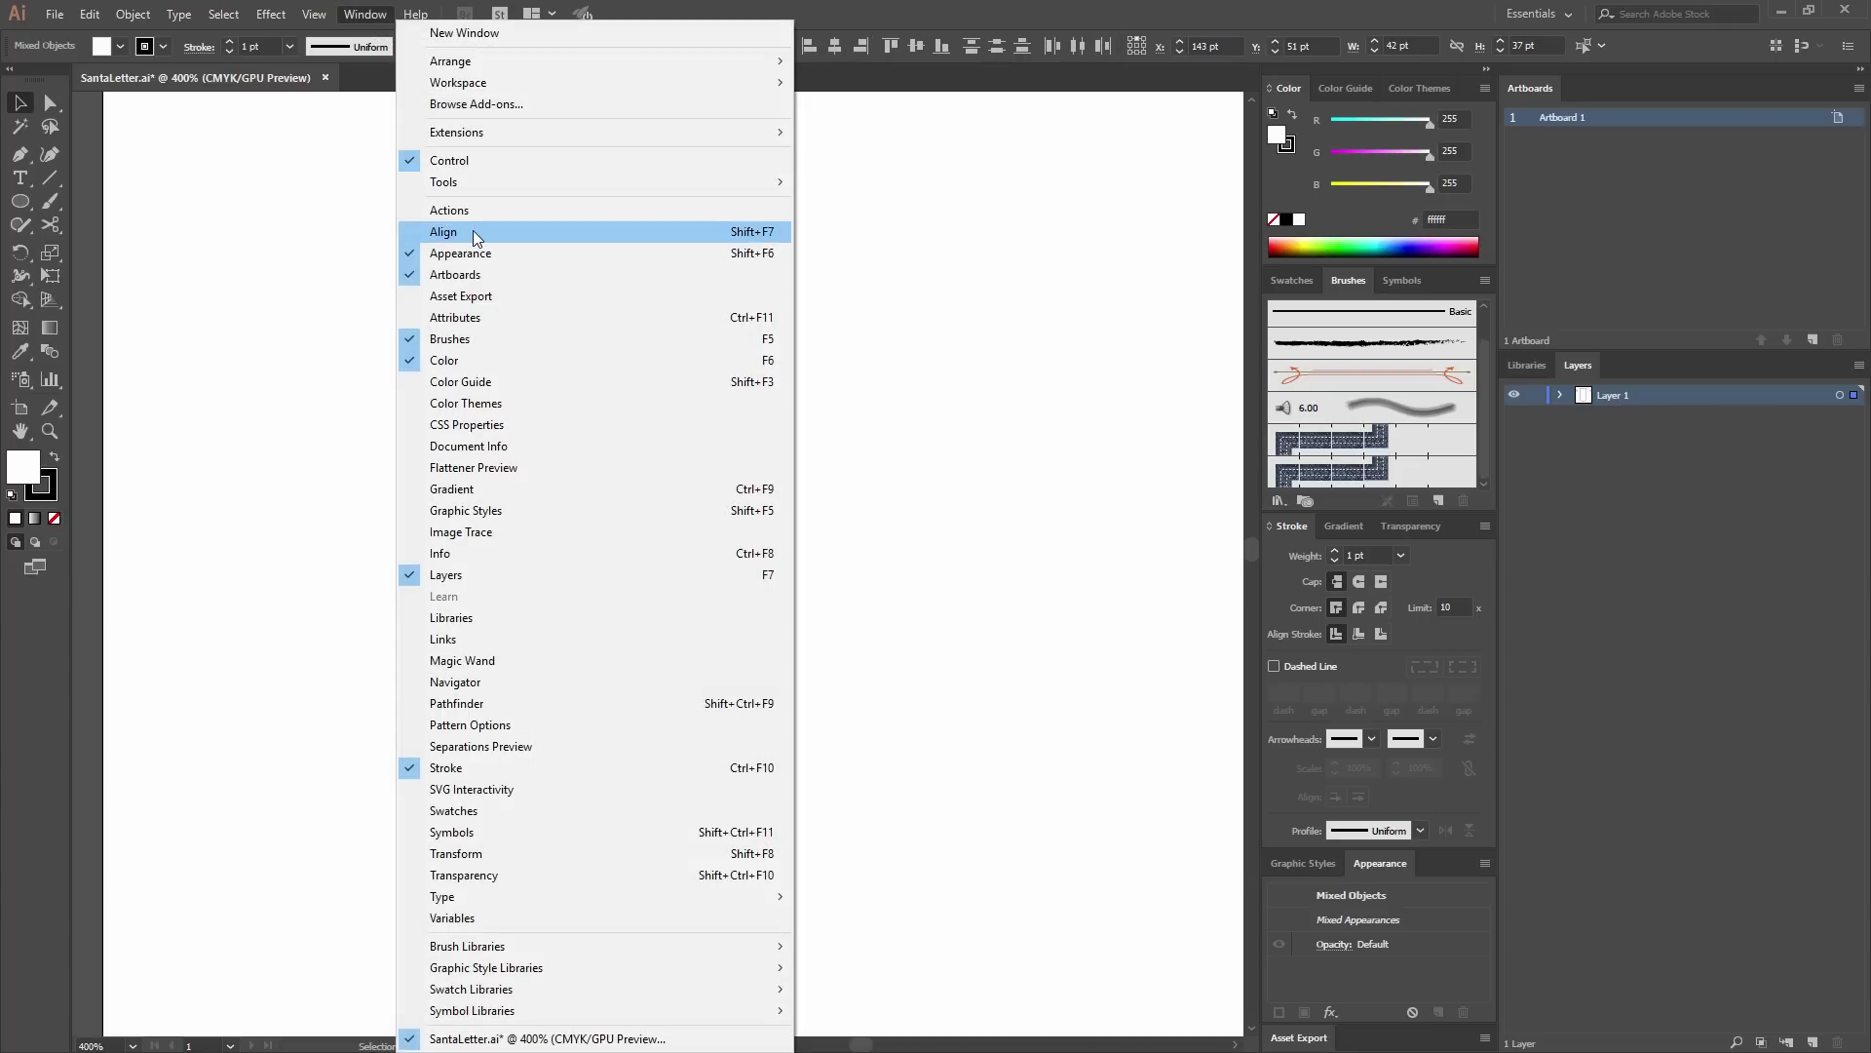
click(482, 231)
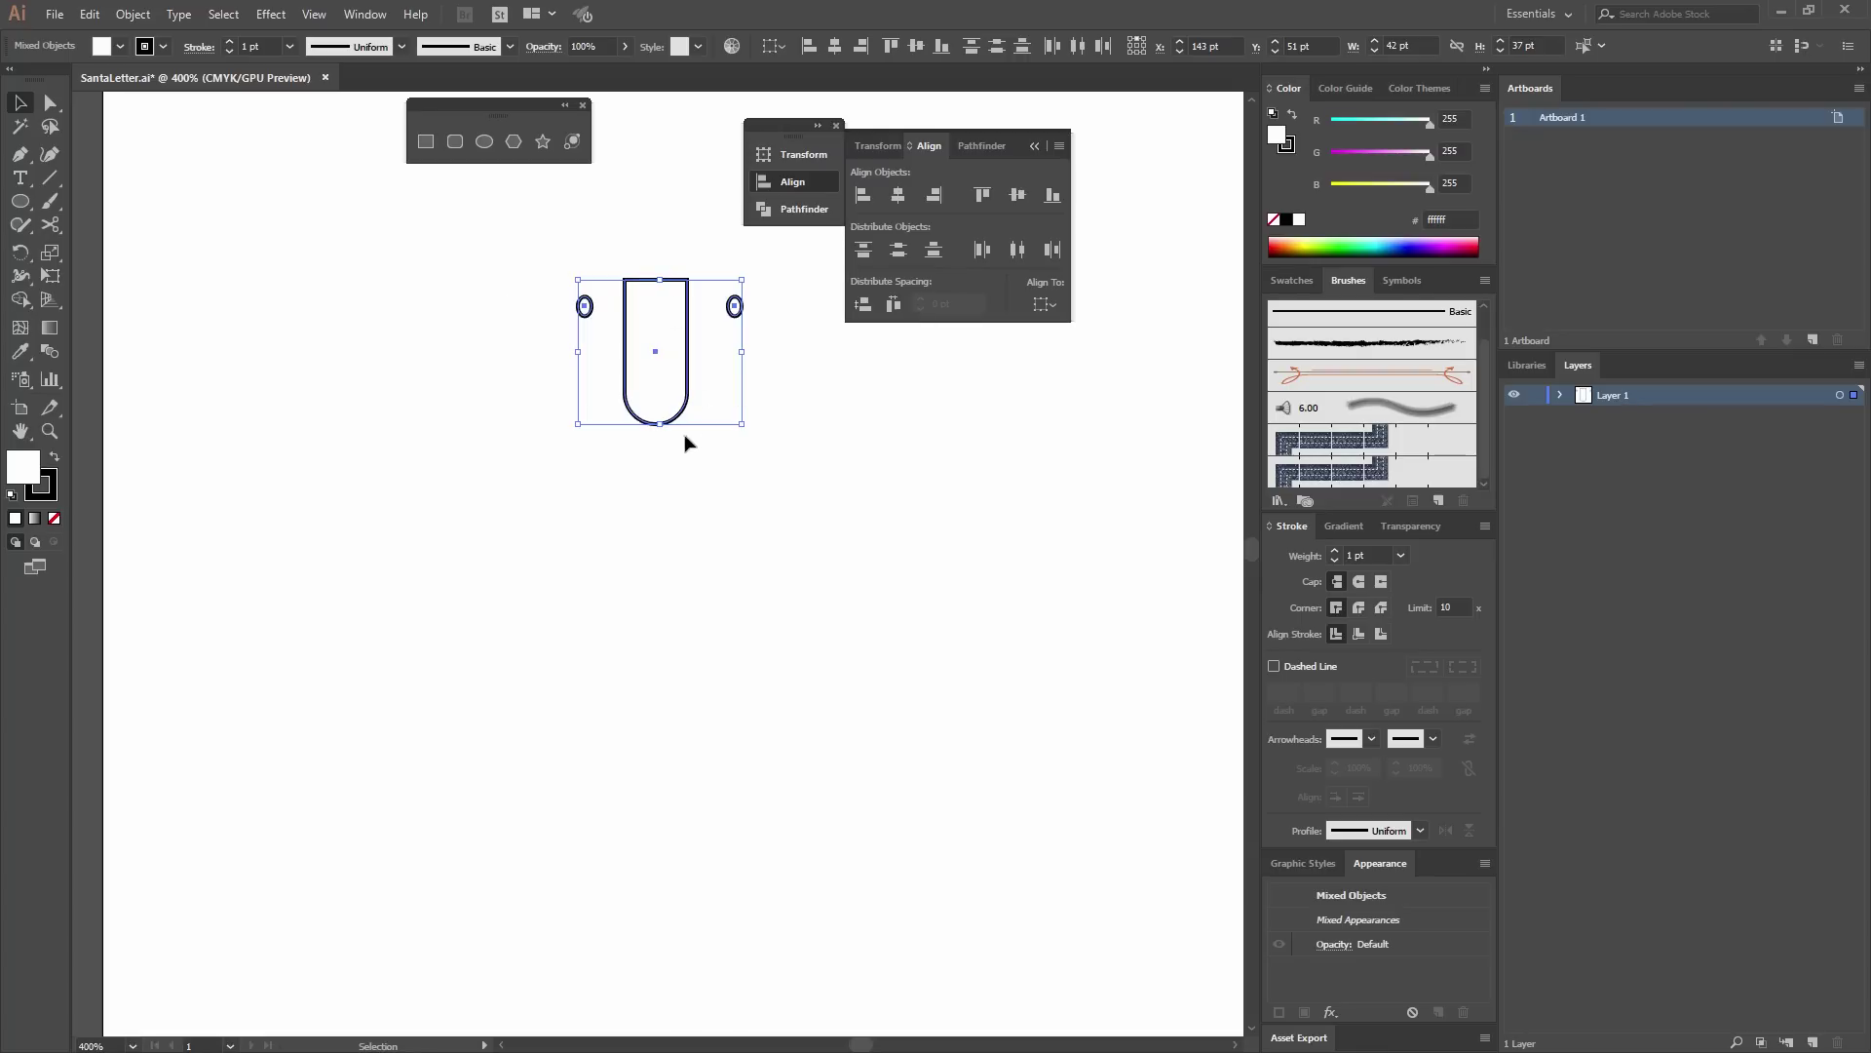
click(687, 321)
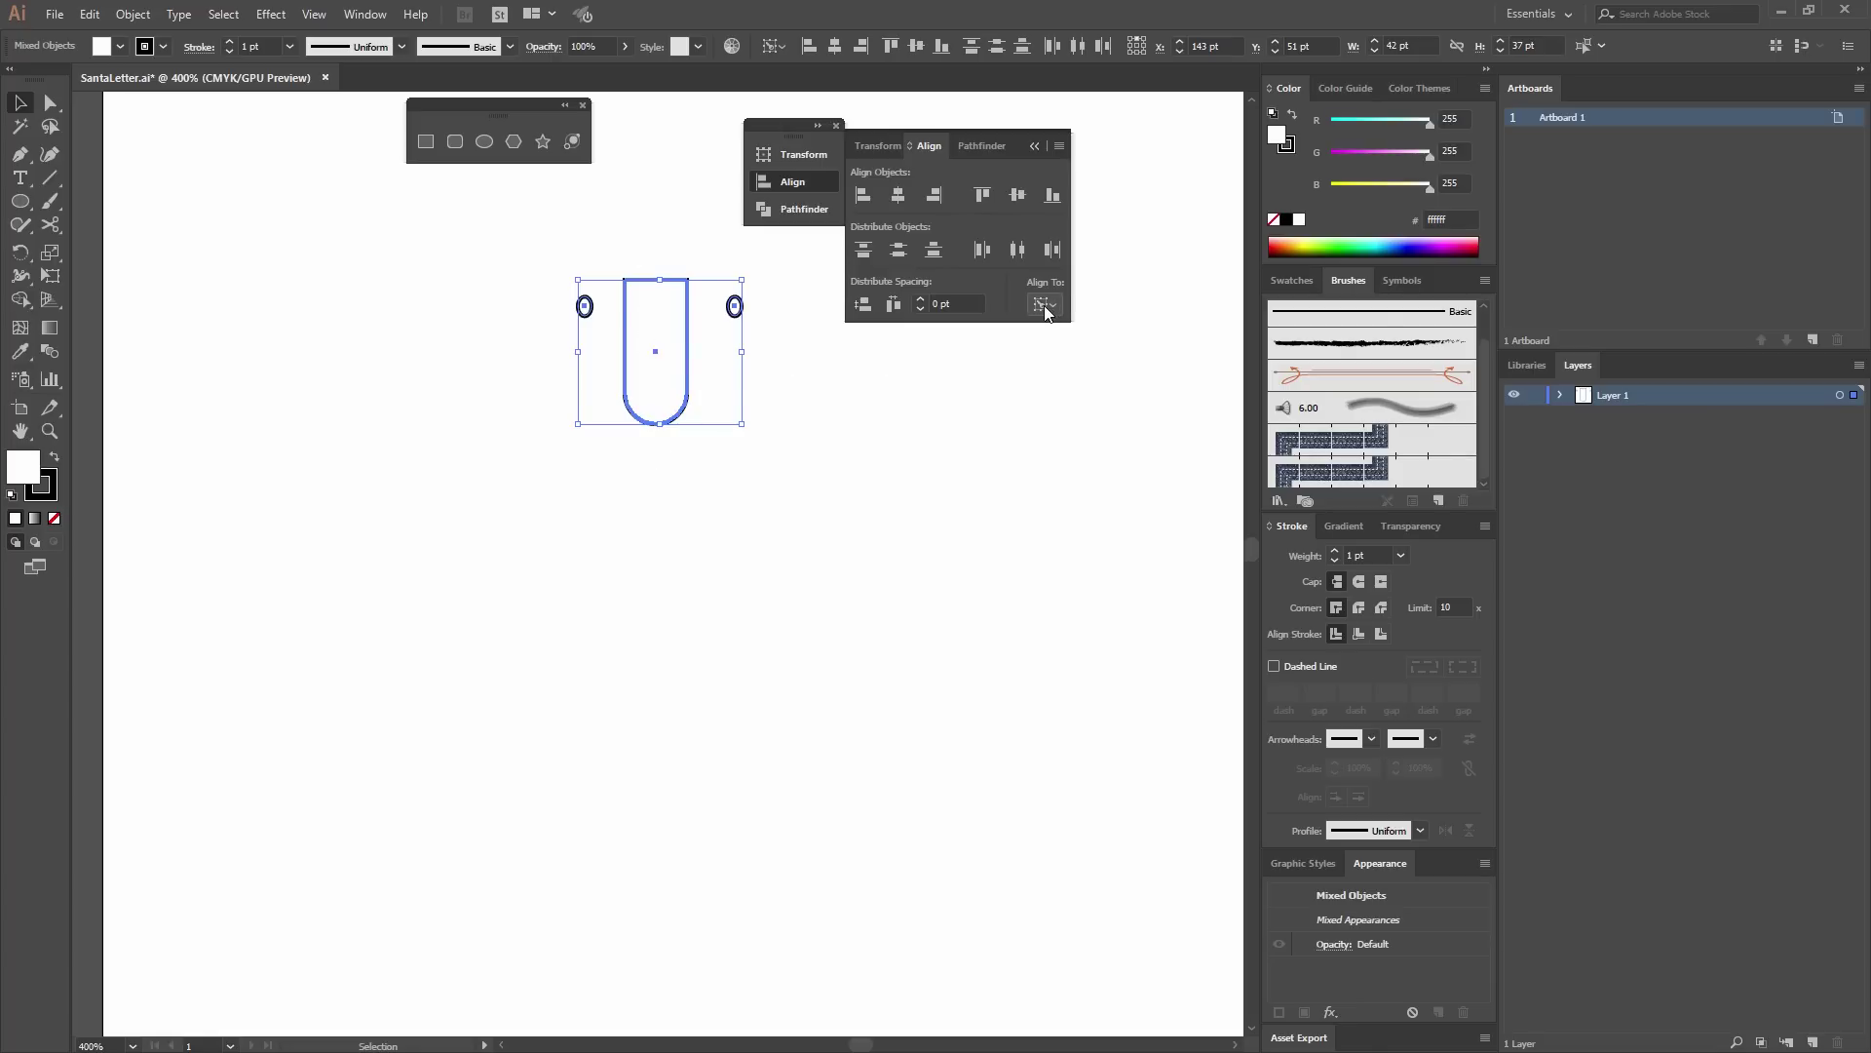
click(899, 195)
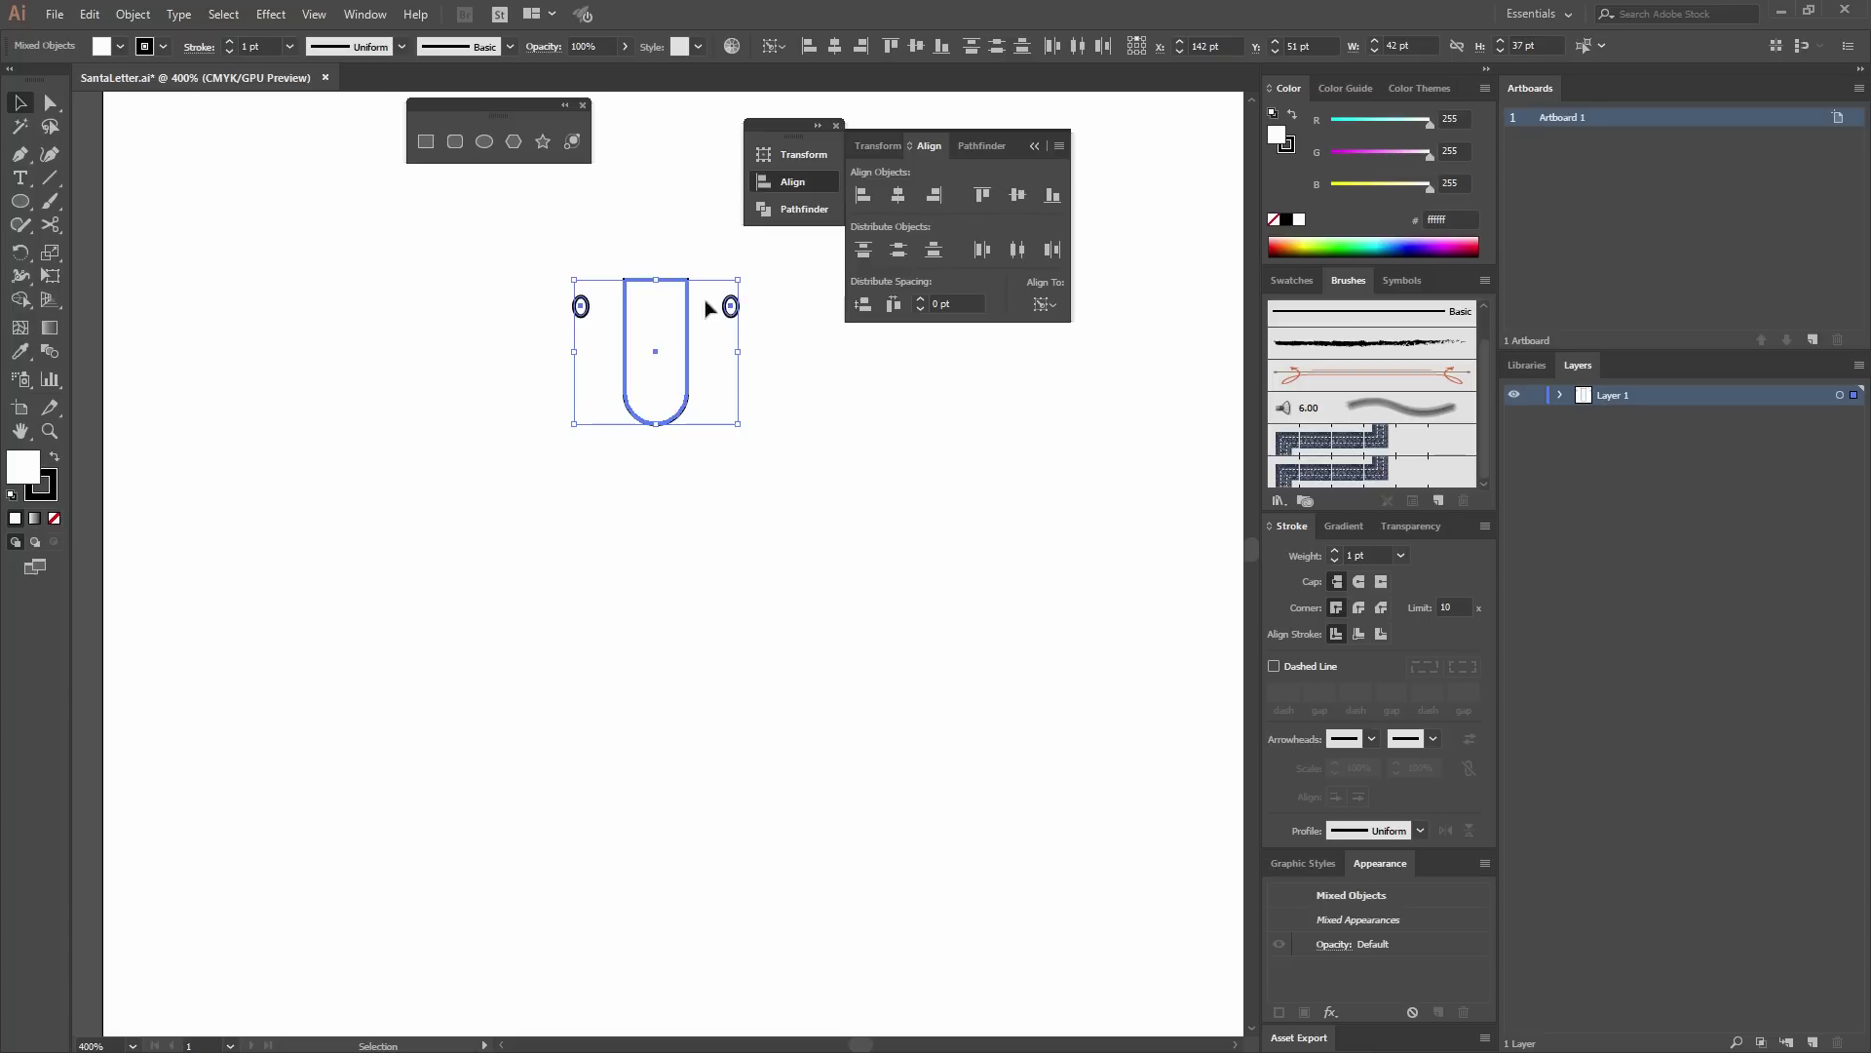
click(753, 451)
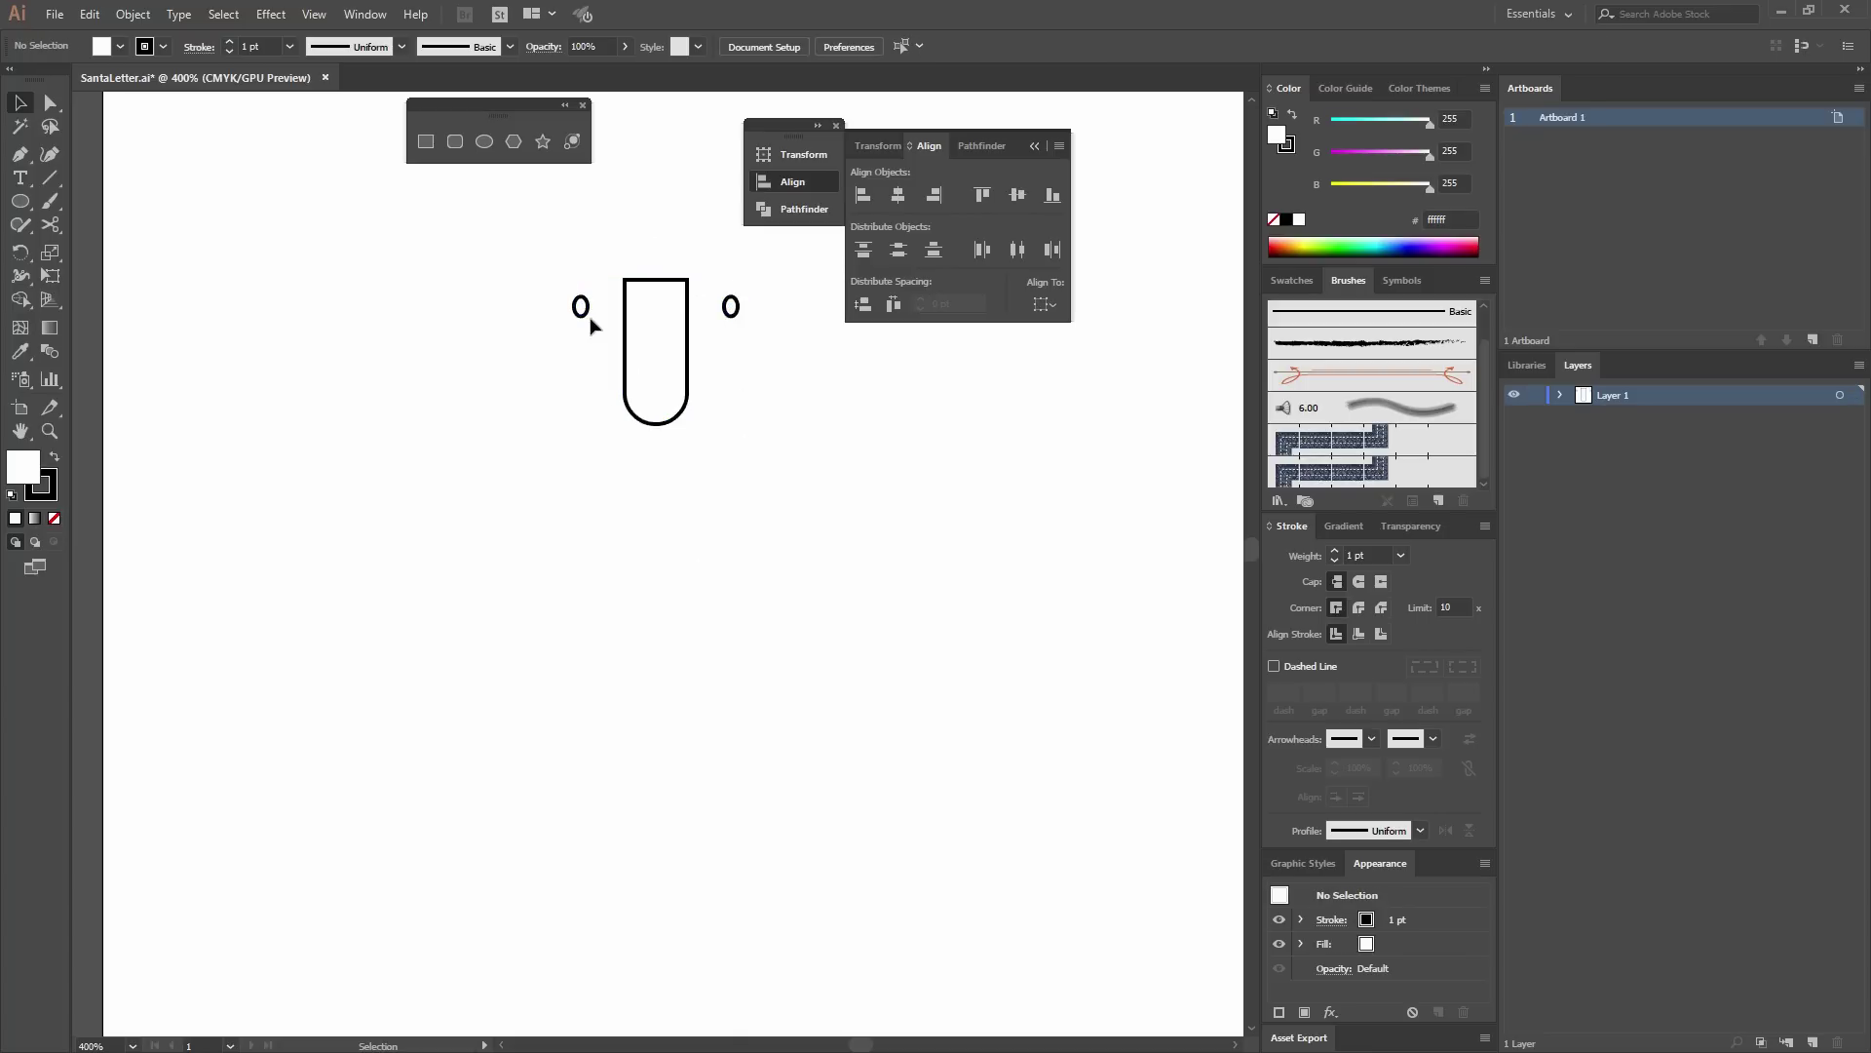
Create a rectangle 76 pt wide and 16 pt high above and to the right of the rounded shape.
drag(636, 281, 492, 367)
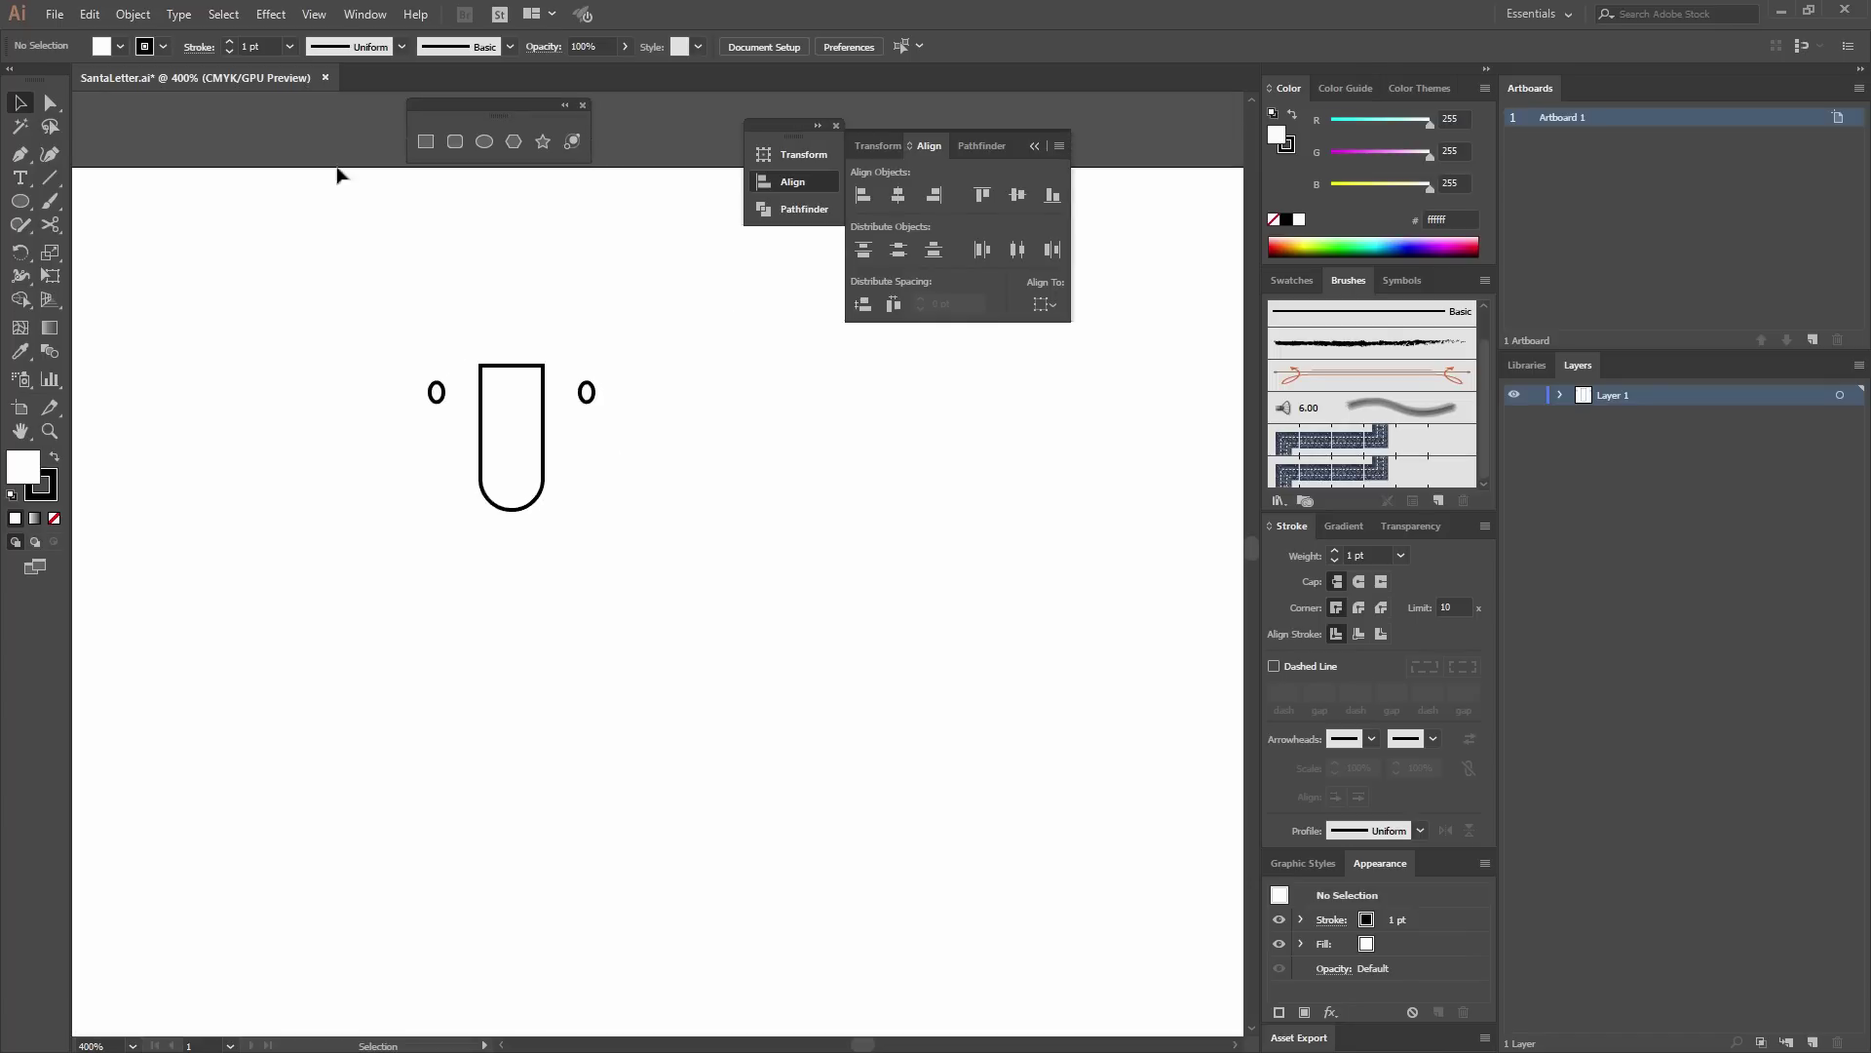
click(425, 142)
click(616, 307)
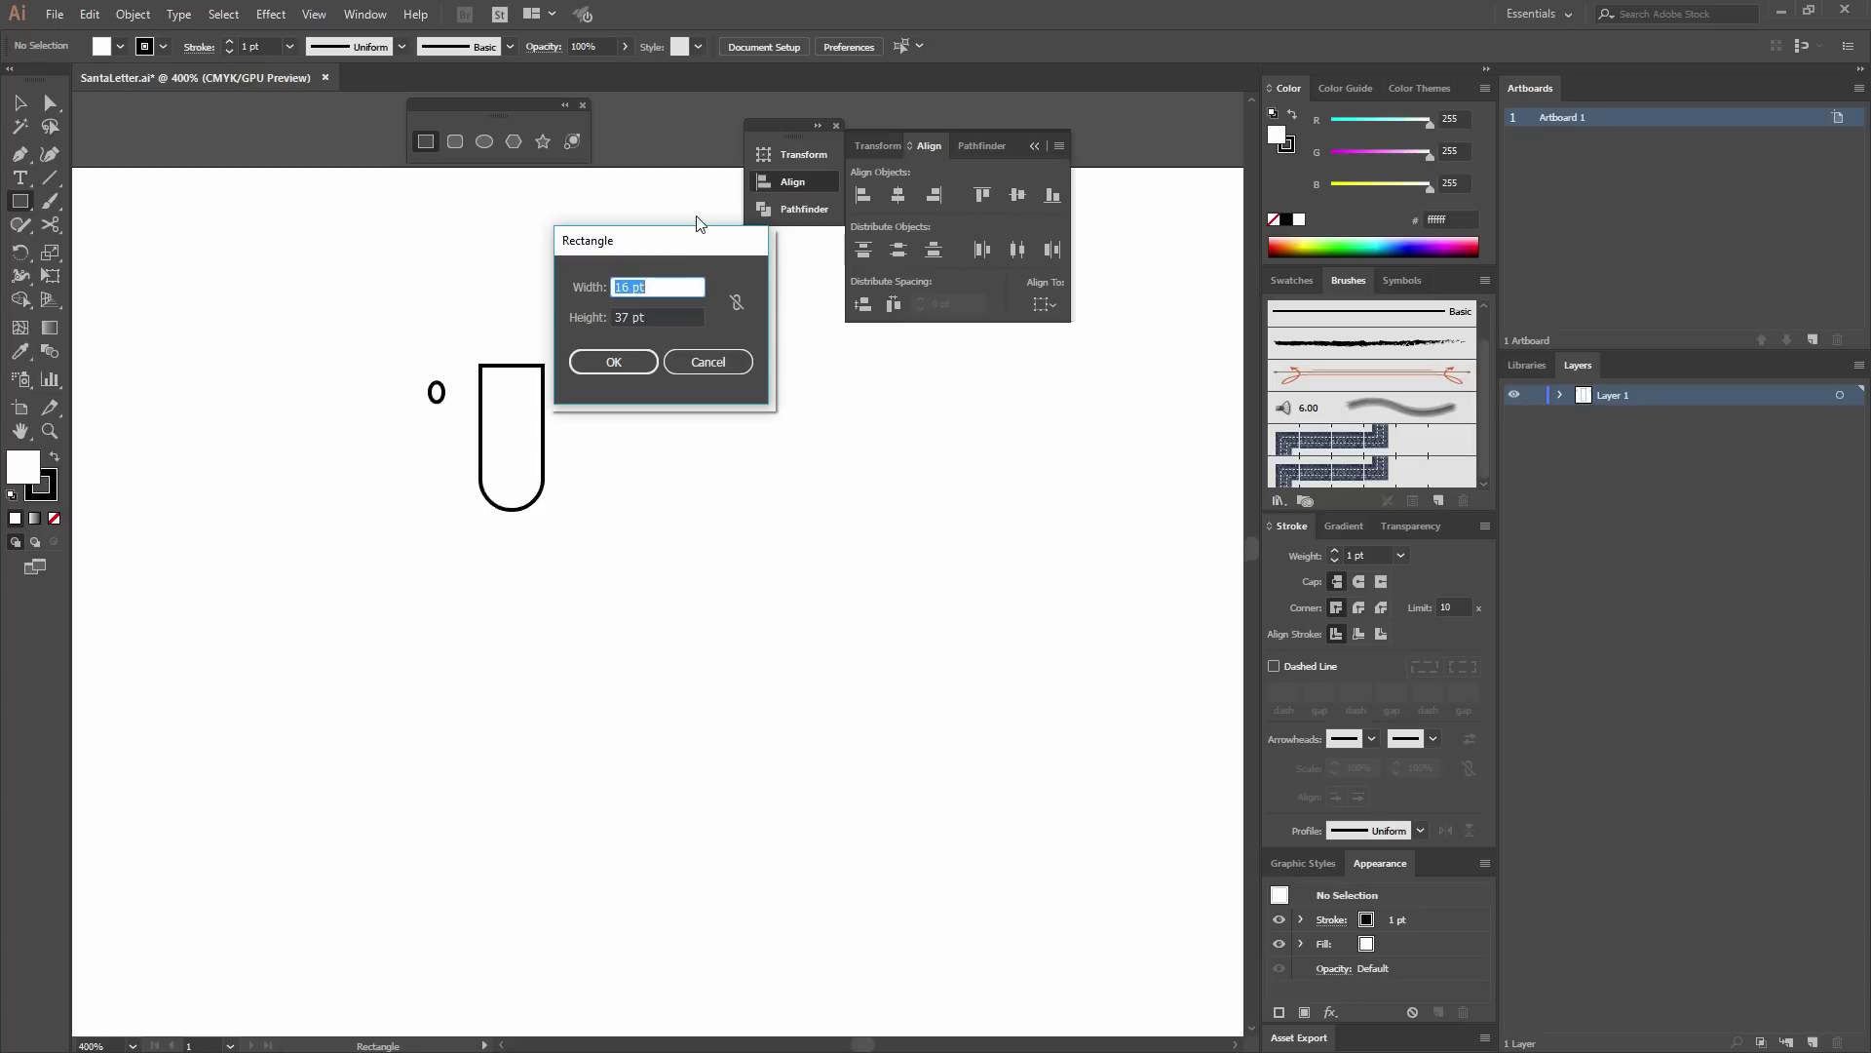
text(76)
key(Tab)
text(16)
key(Return)
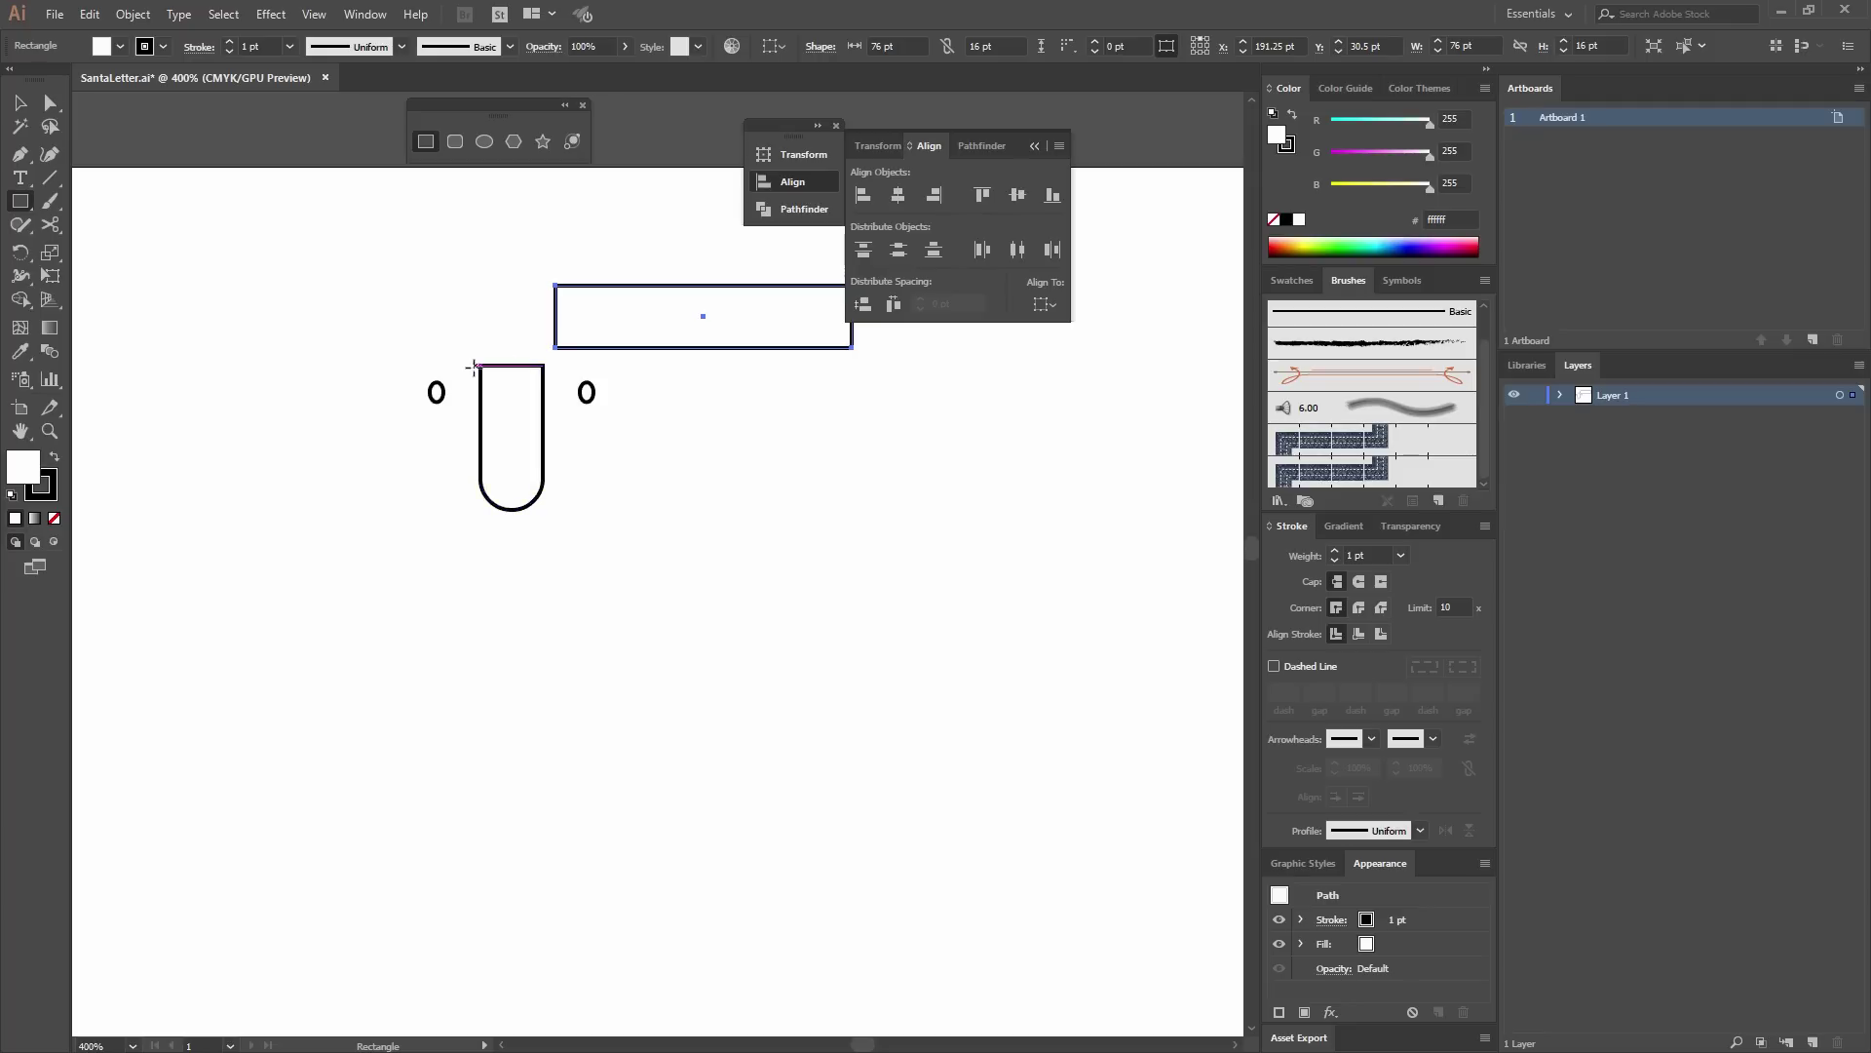
Center the wide rectangle horizontally on the rounded shape as key object, and set their vertical spacing to 0 pt.
click(19, 106)
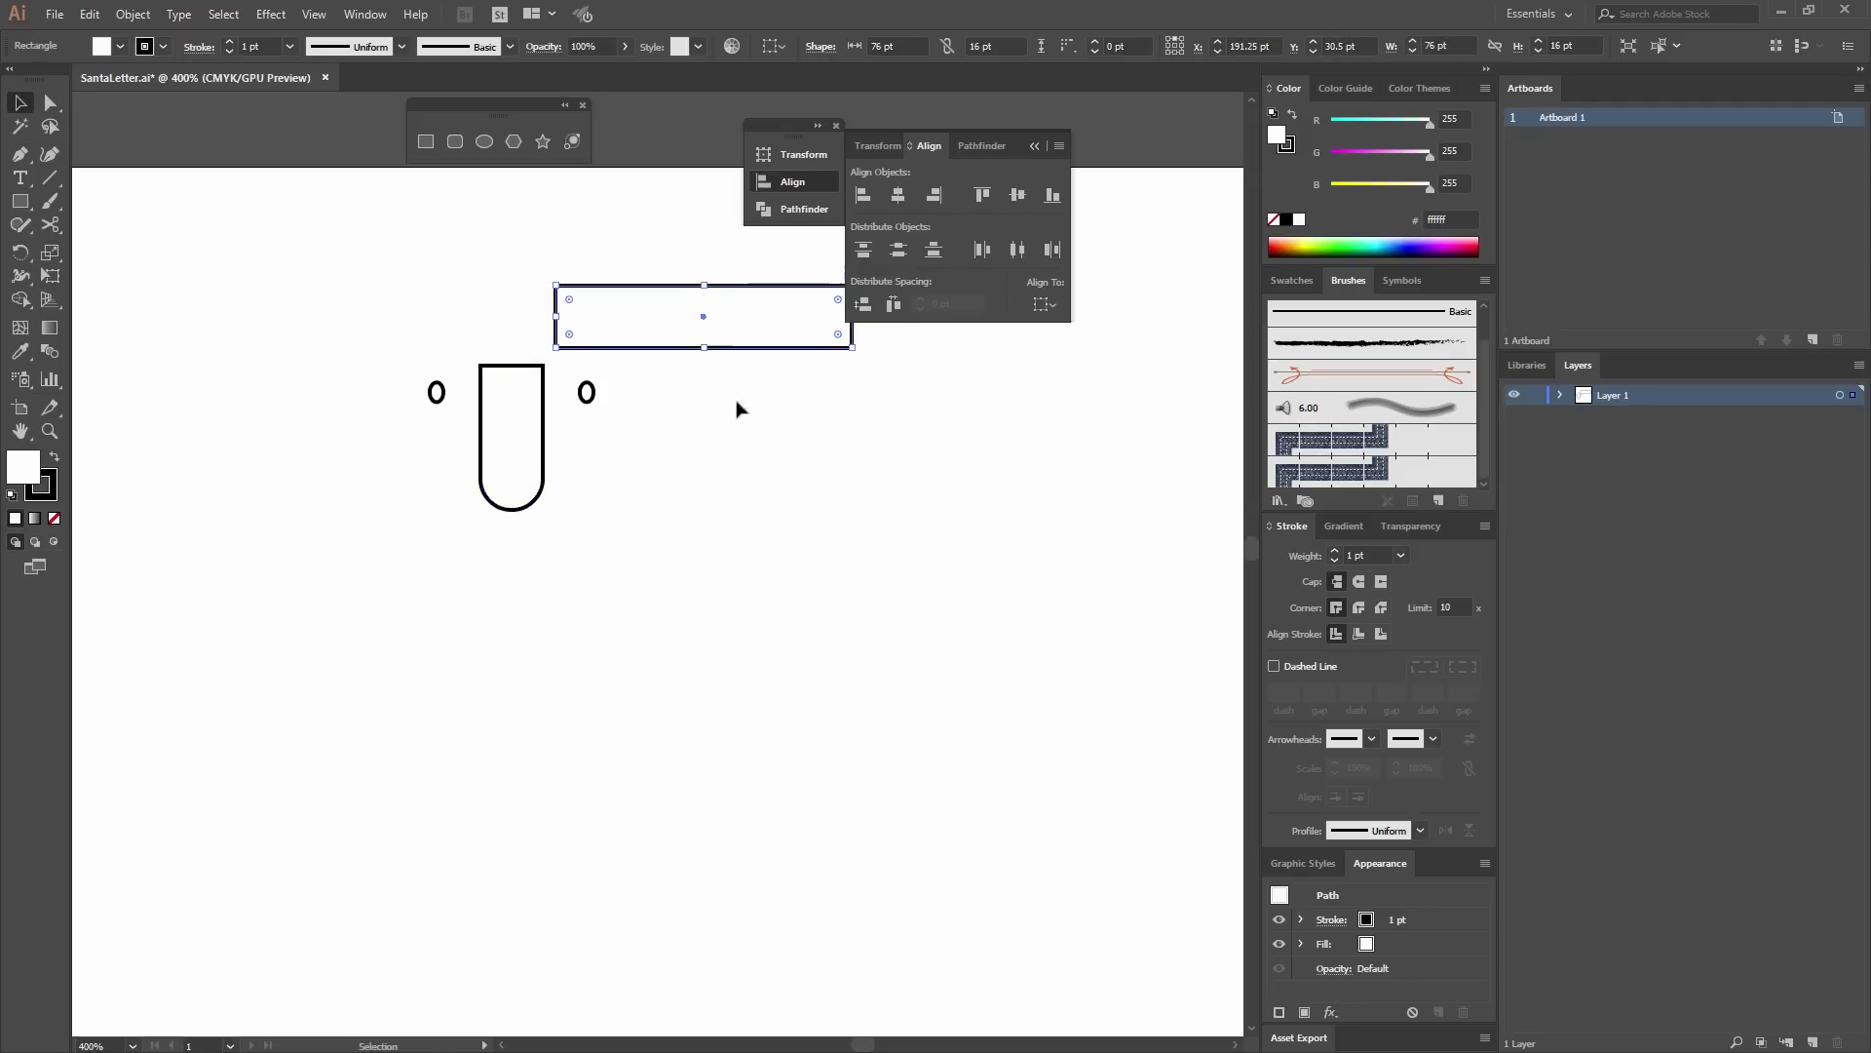
click(517, 426)
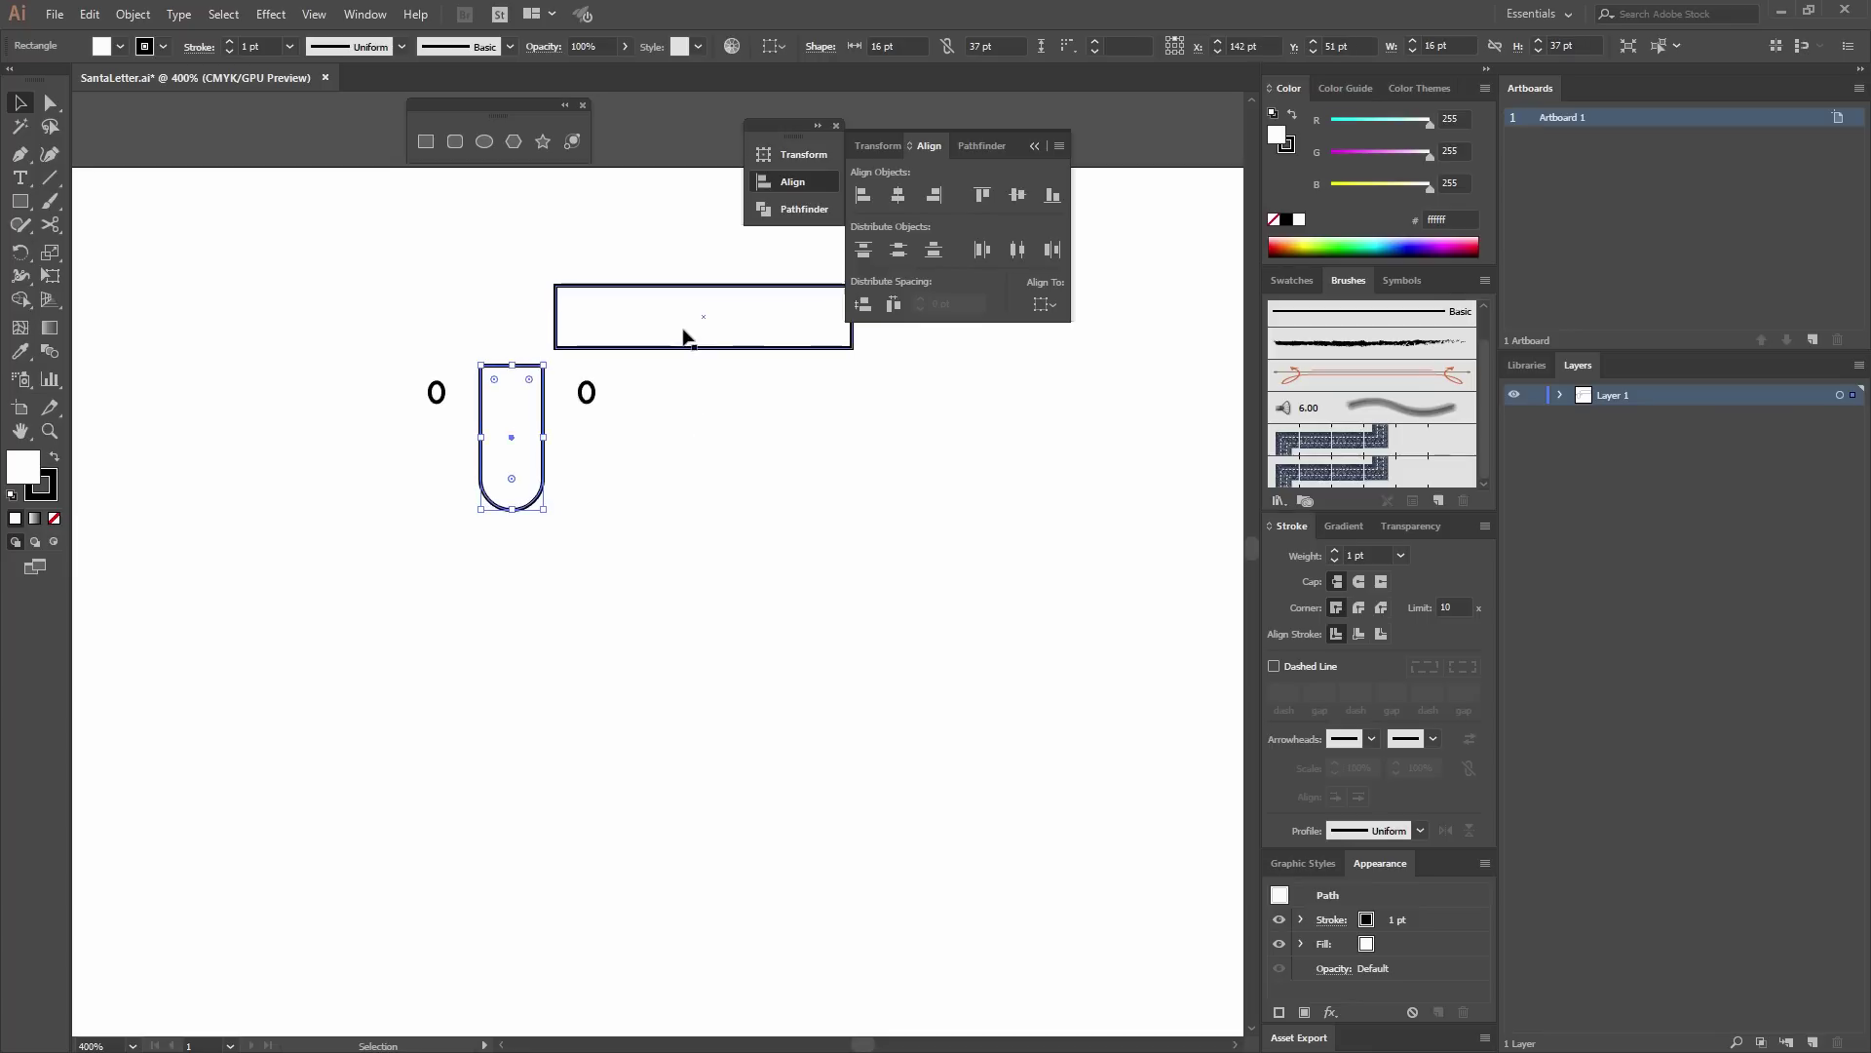
shift+click(734, 303)
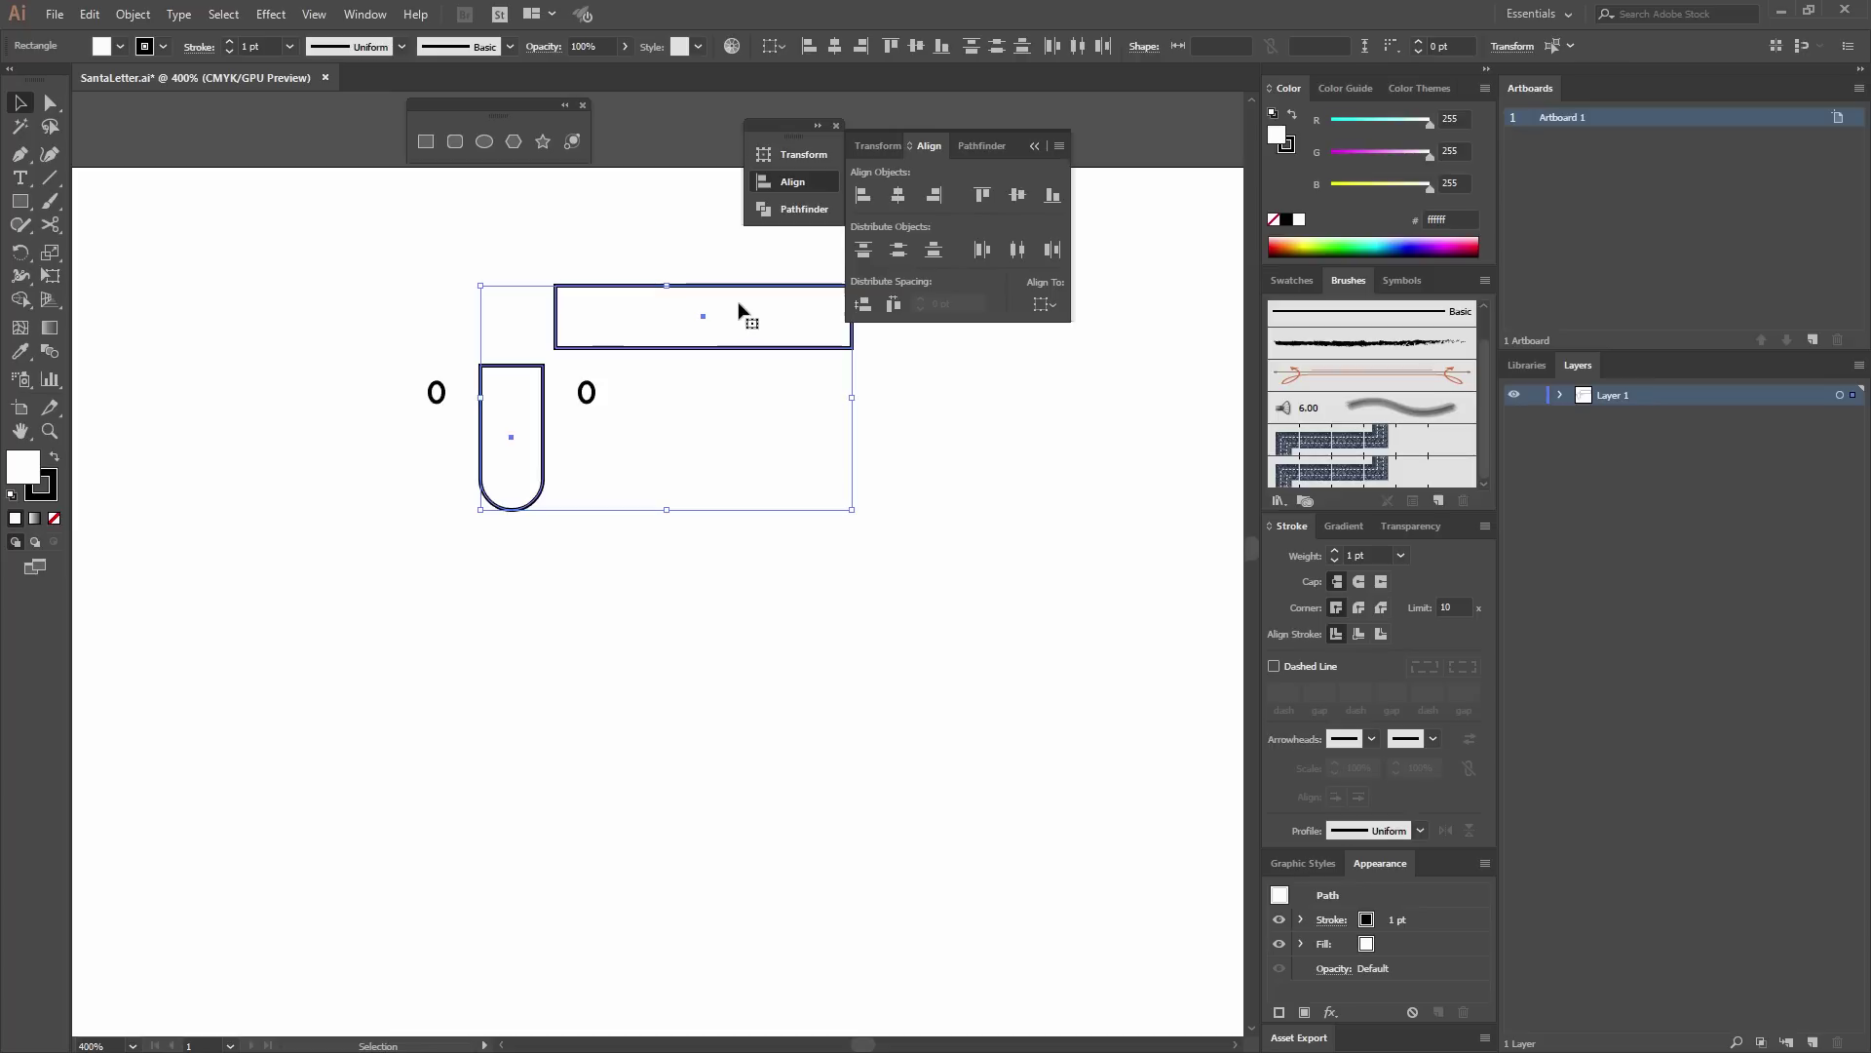
click(517, 402)
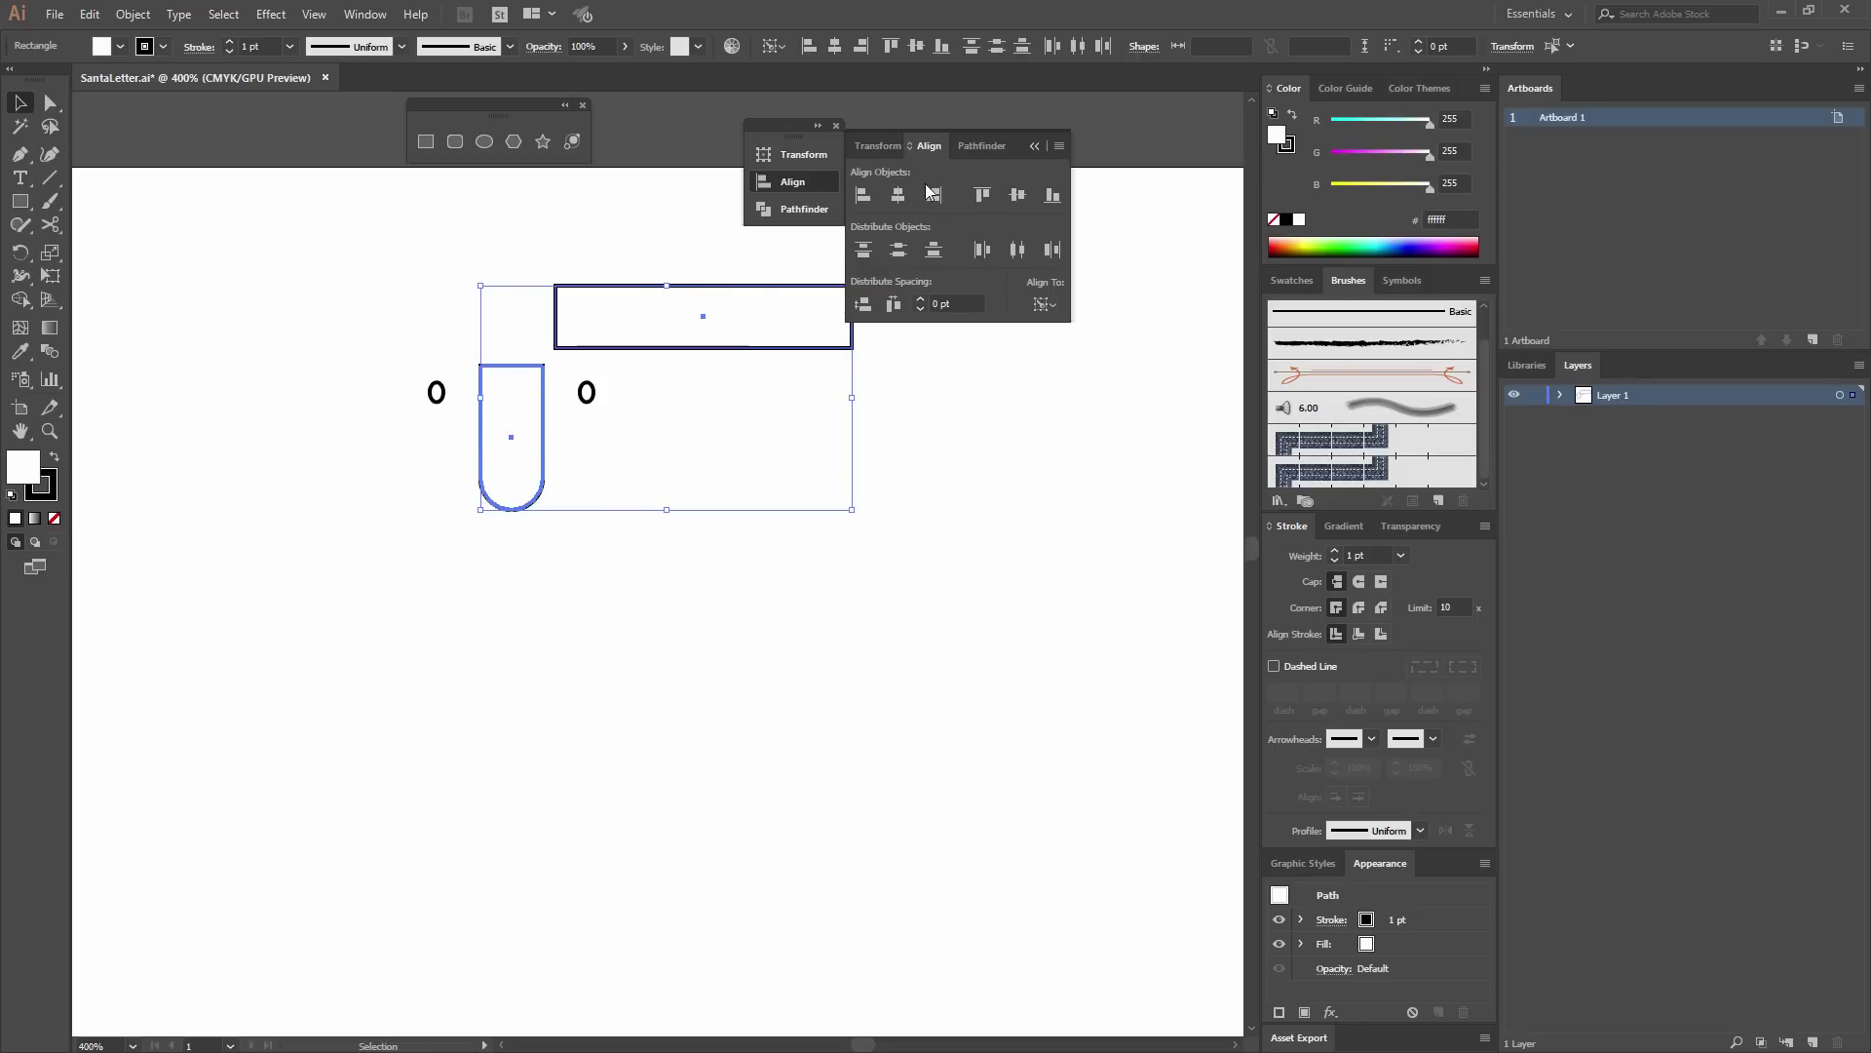
click(897, 197)
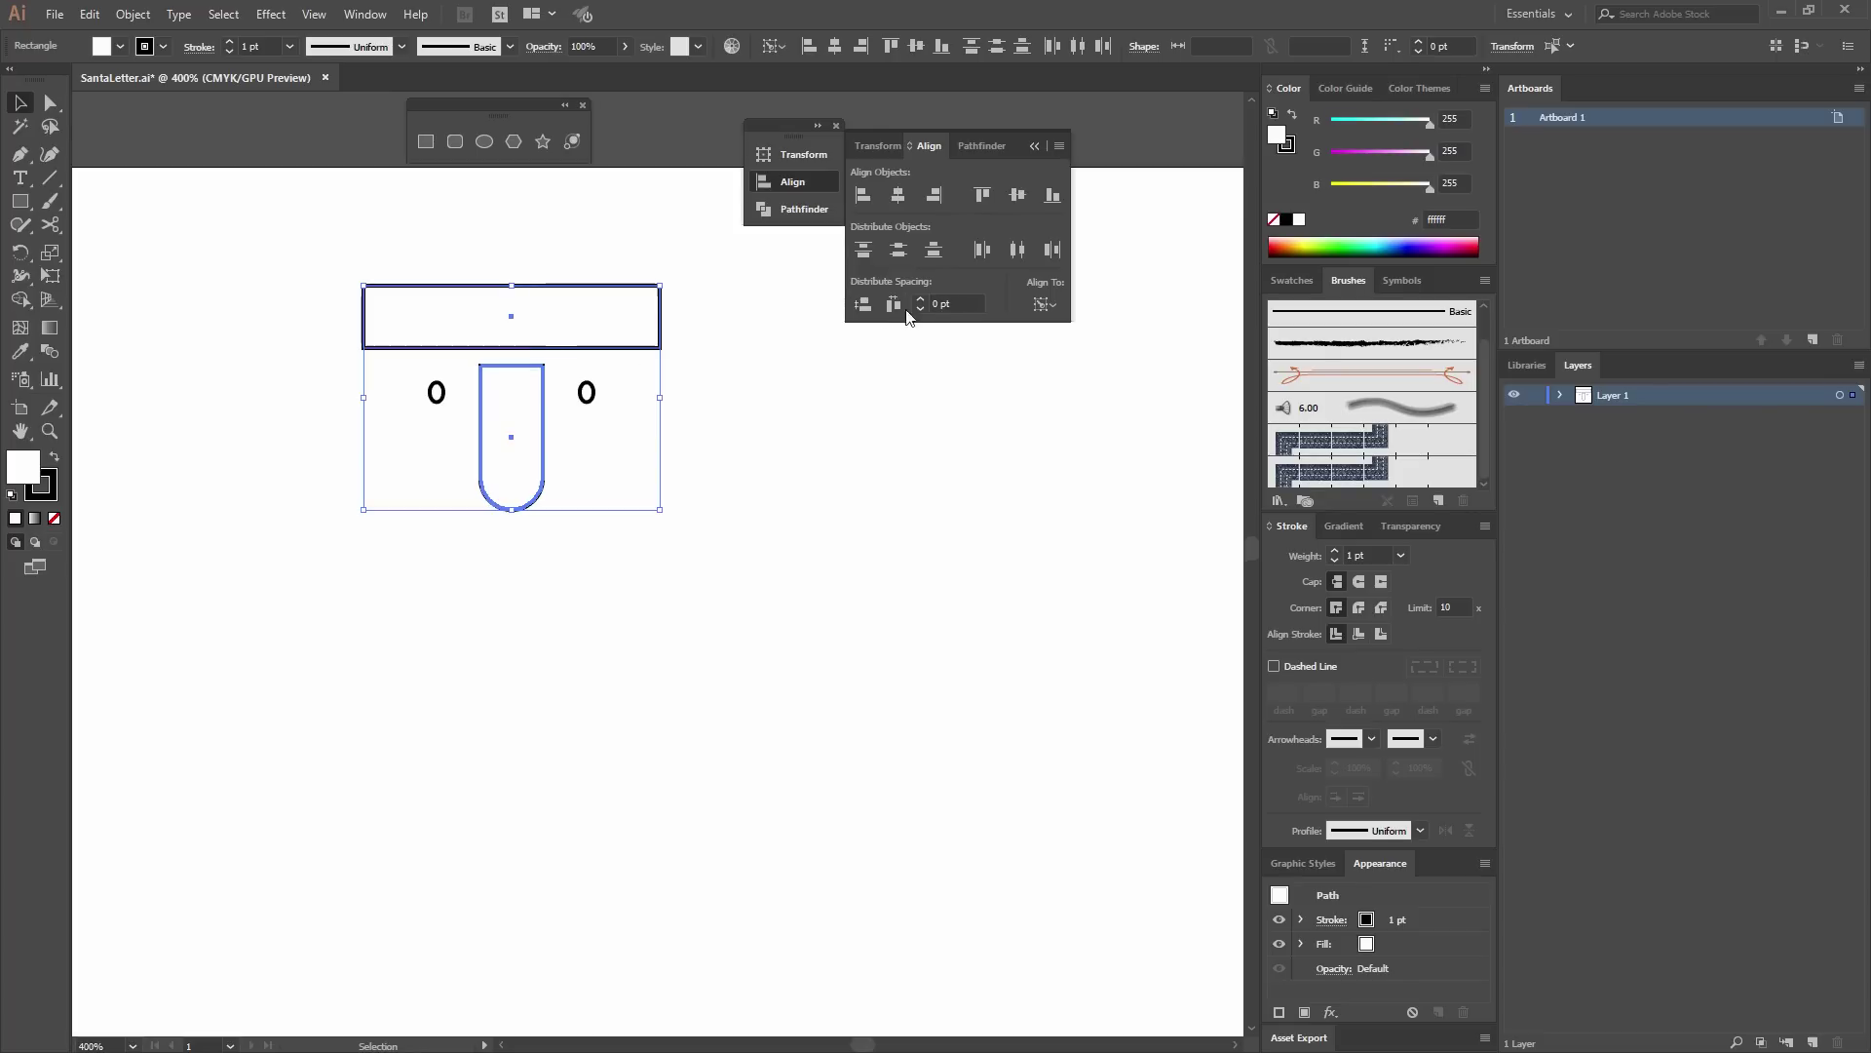
click(863, 304)
click(864, 305)
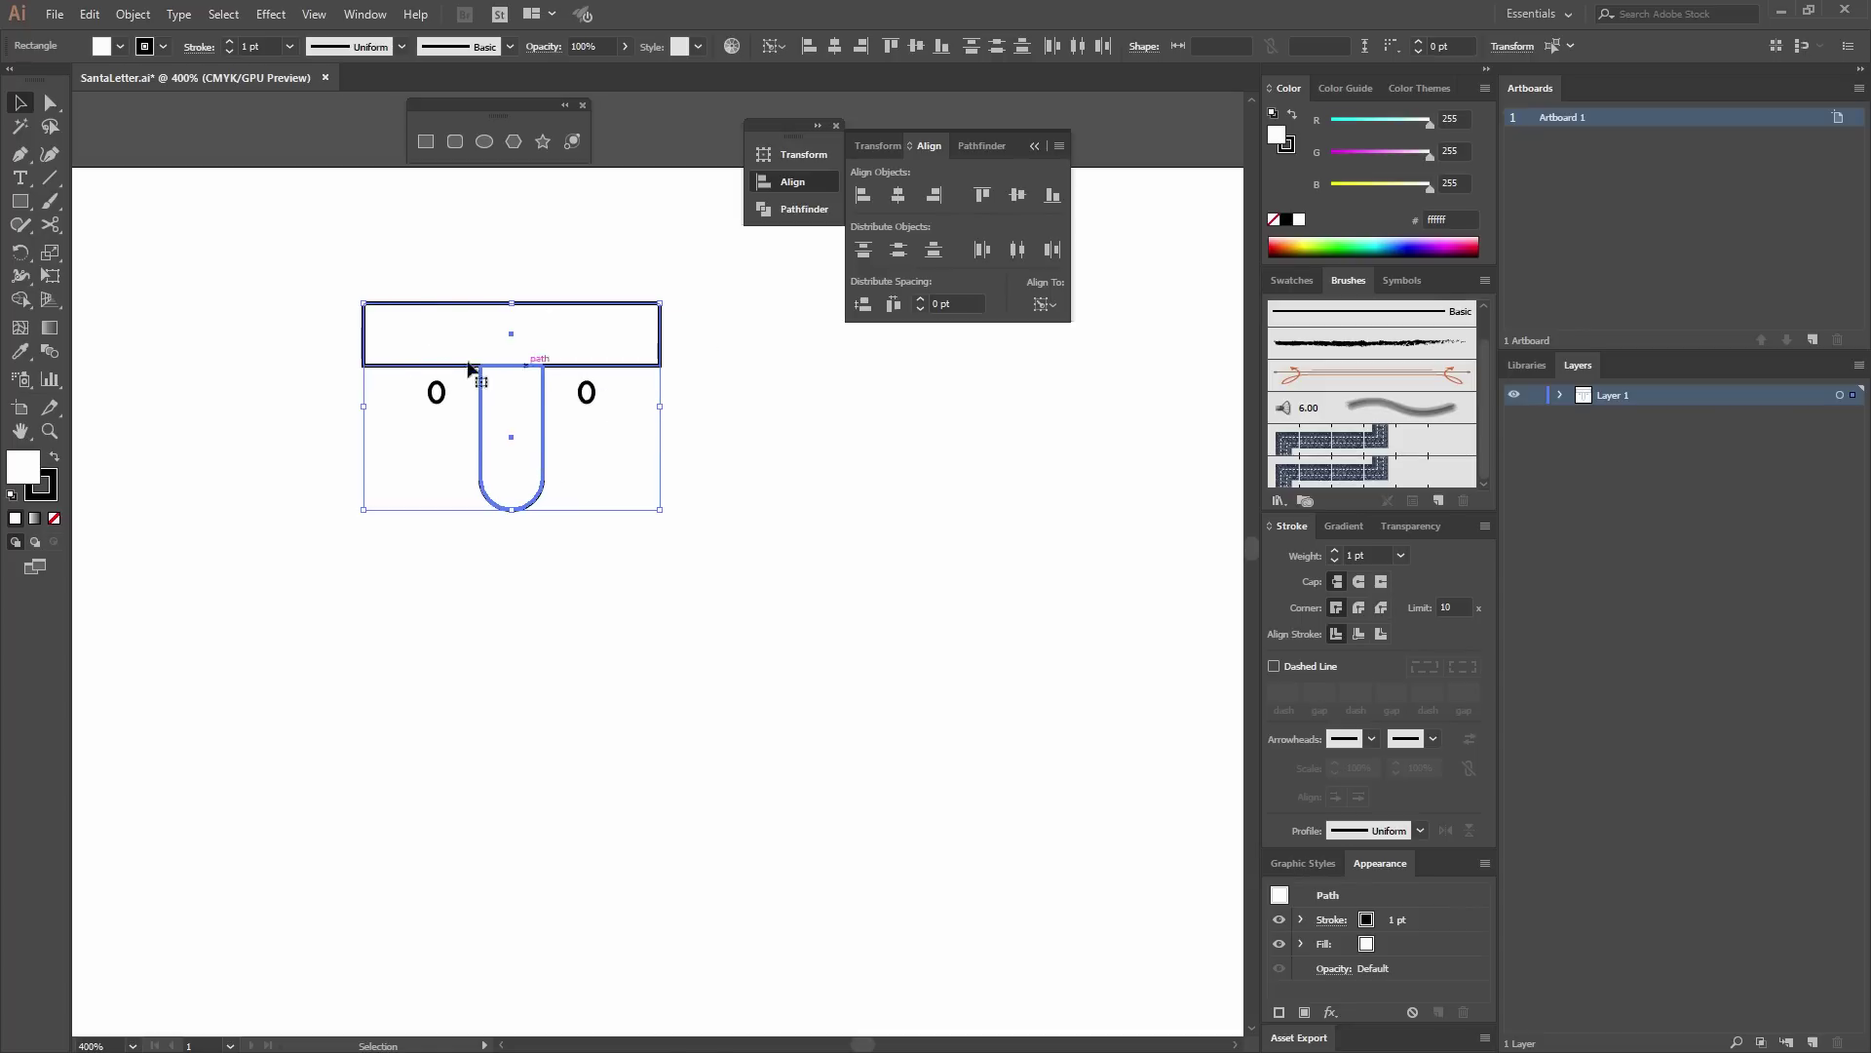
click(727, 382)
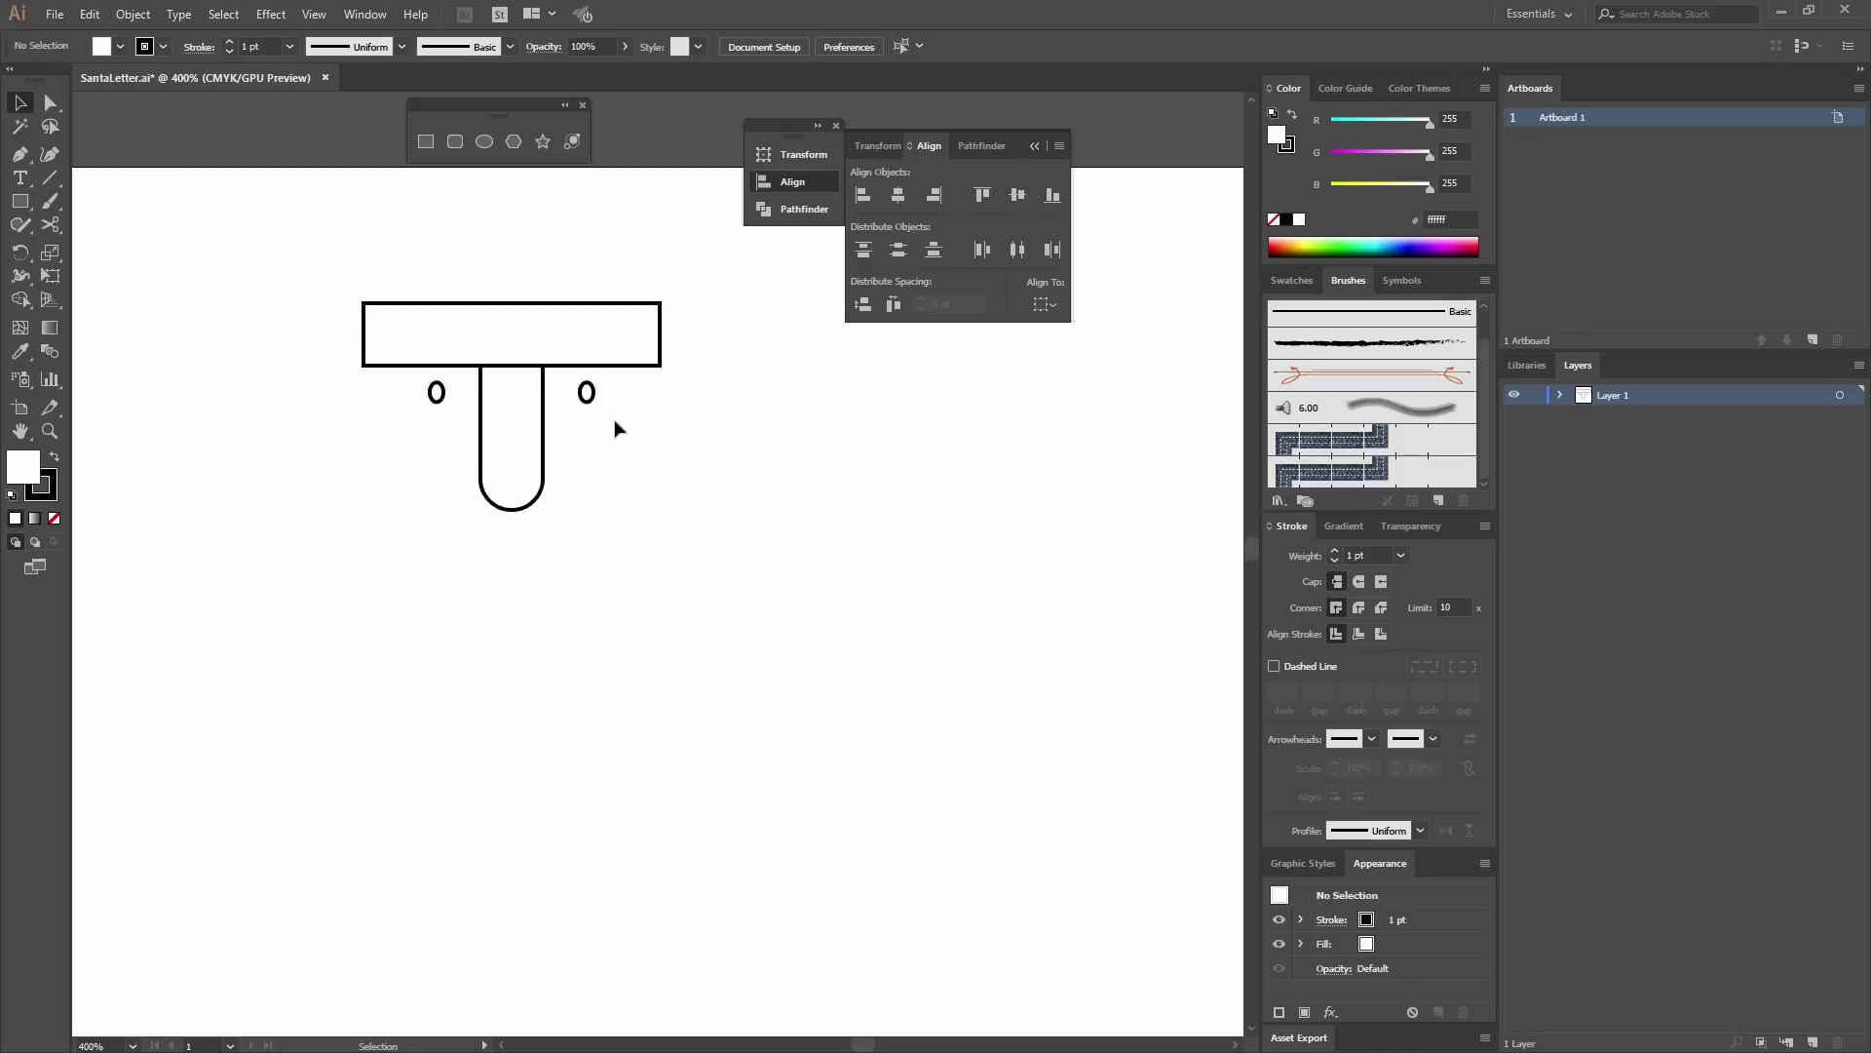
Create a 69 by 69 pt square below and to the right of the rounded shape.
click(427, 142)
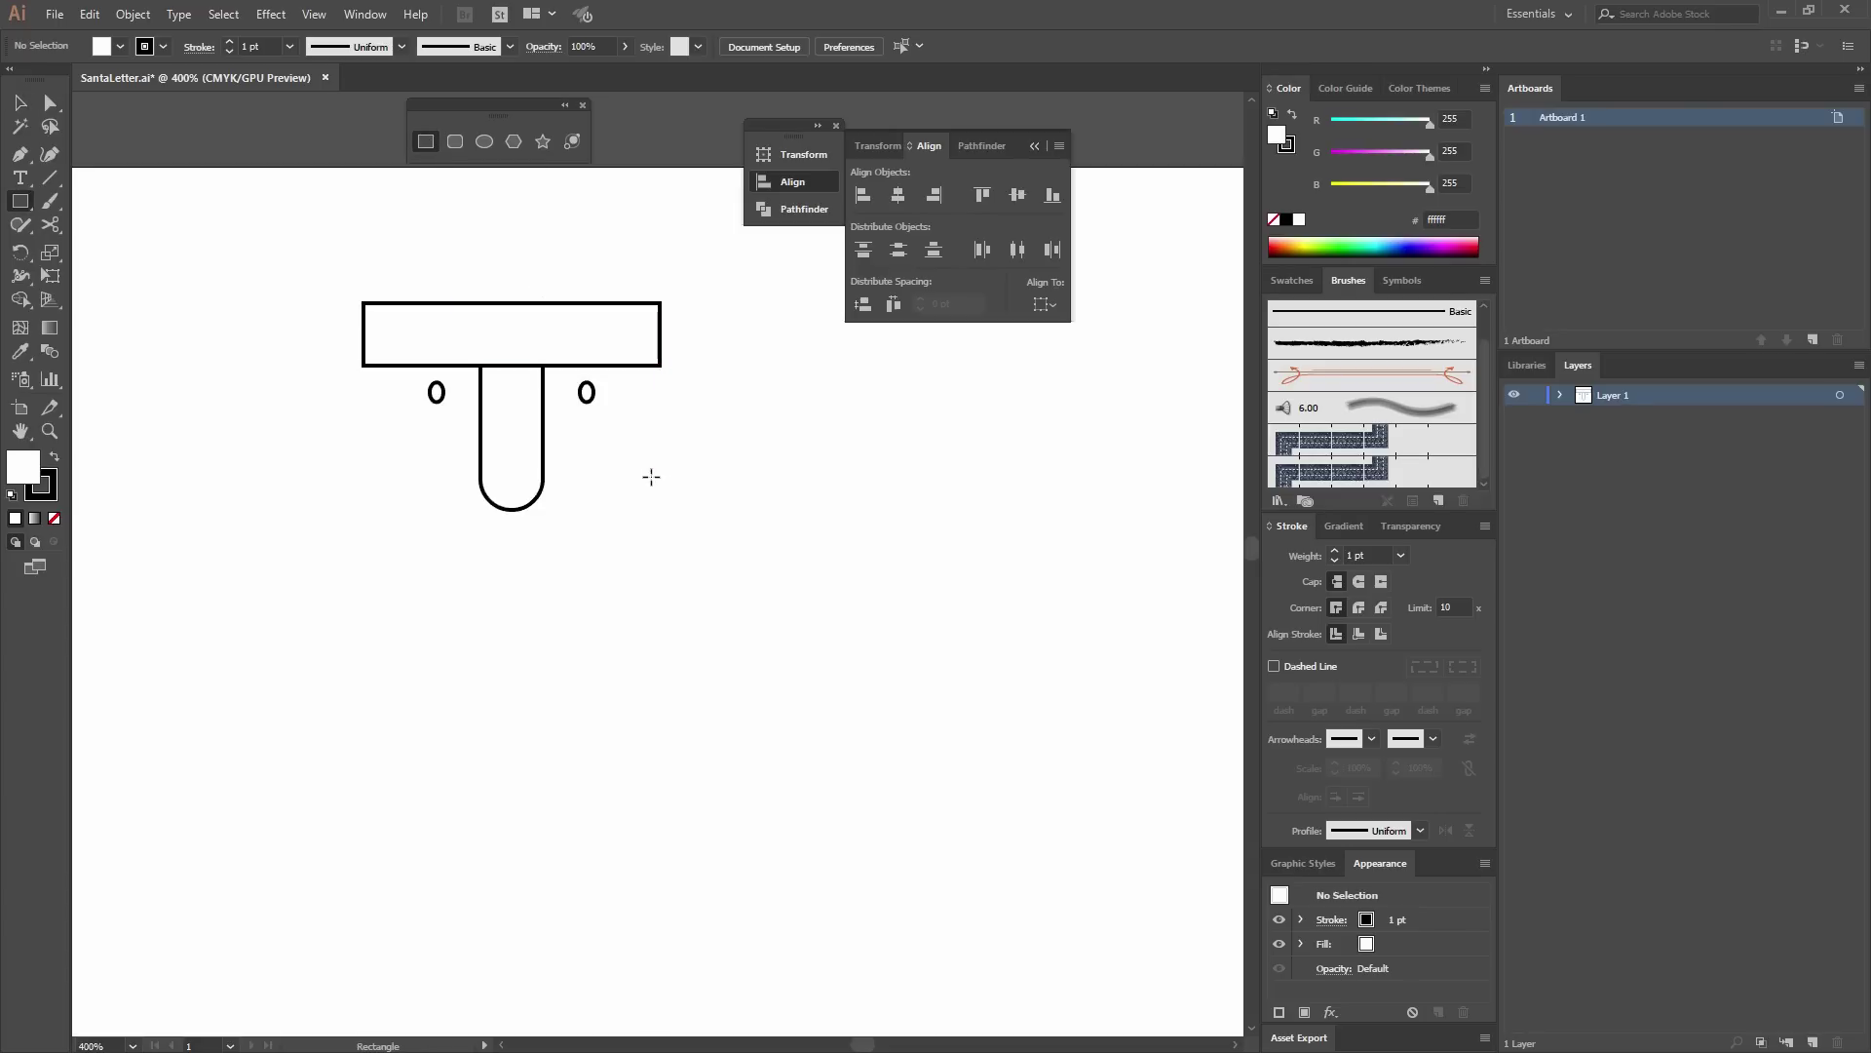
click(672, 474)
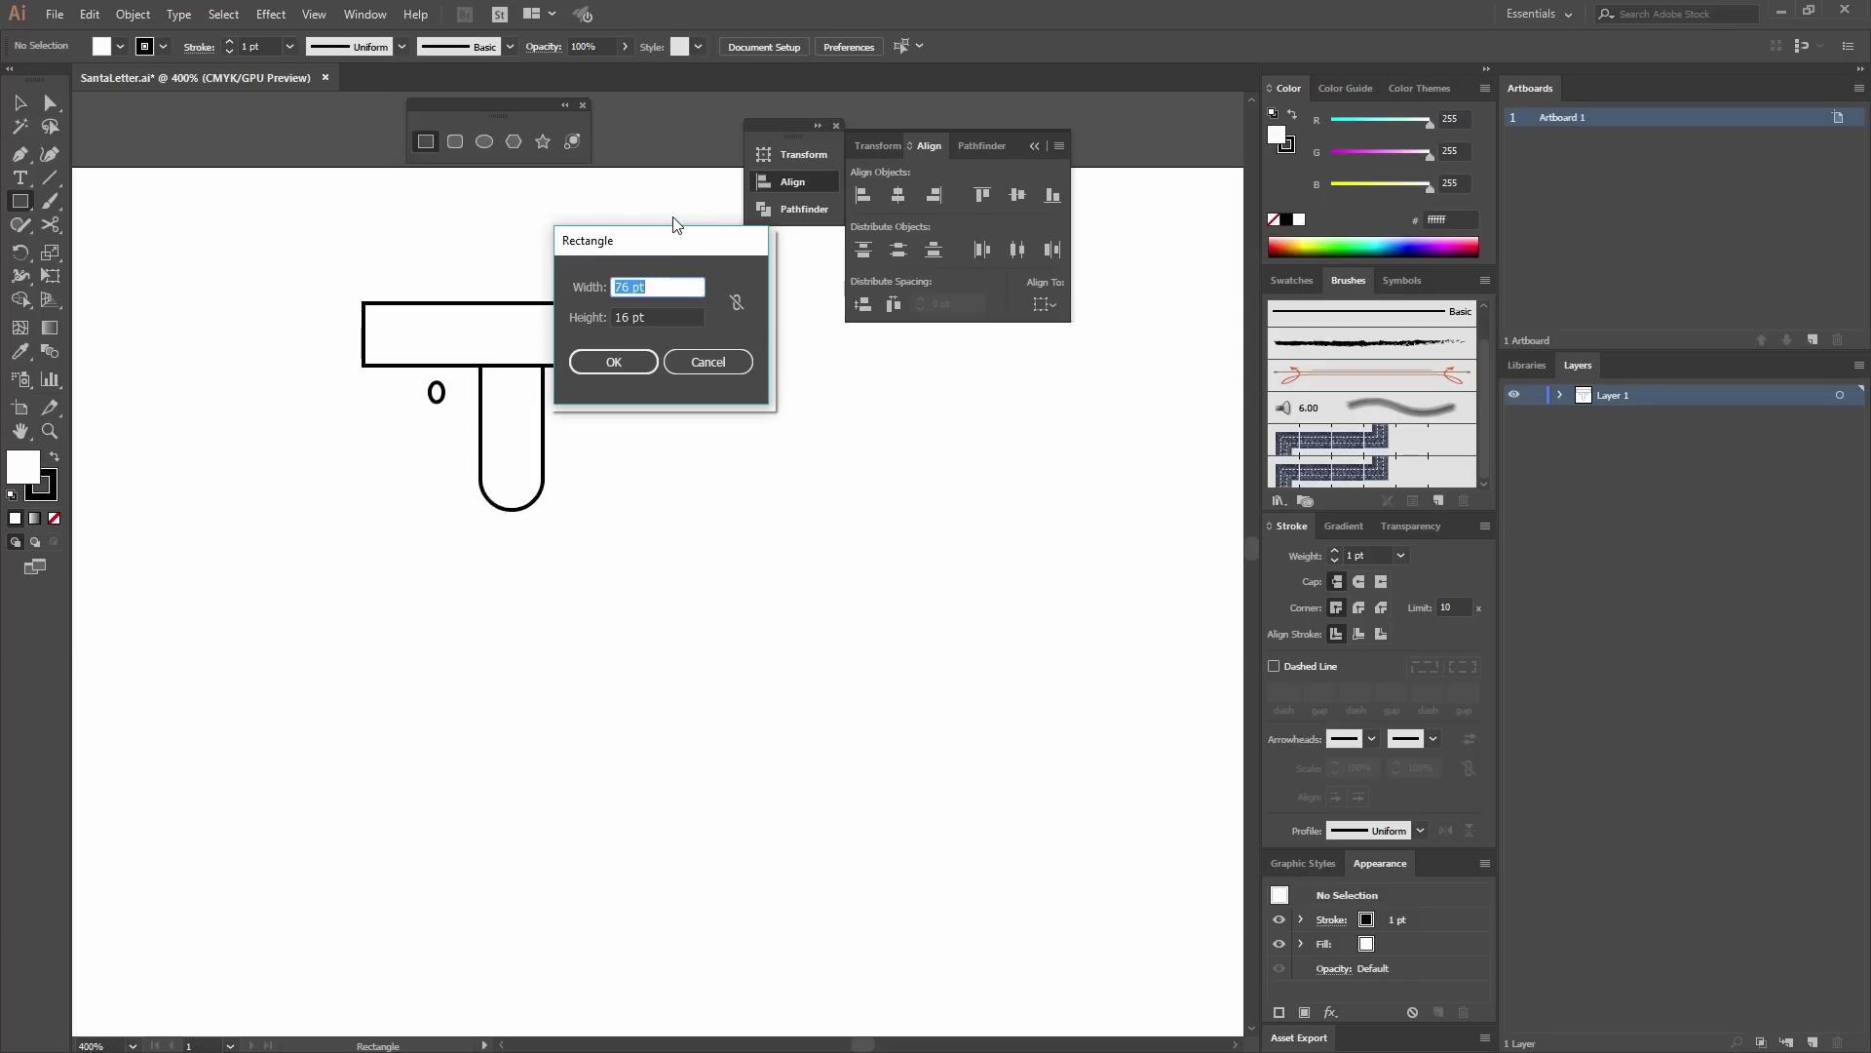
text(69)
key(Tab)
text(69)
click(629, 371)
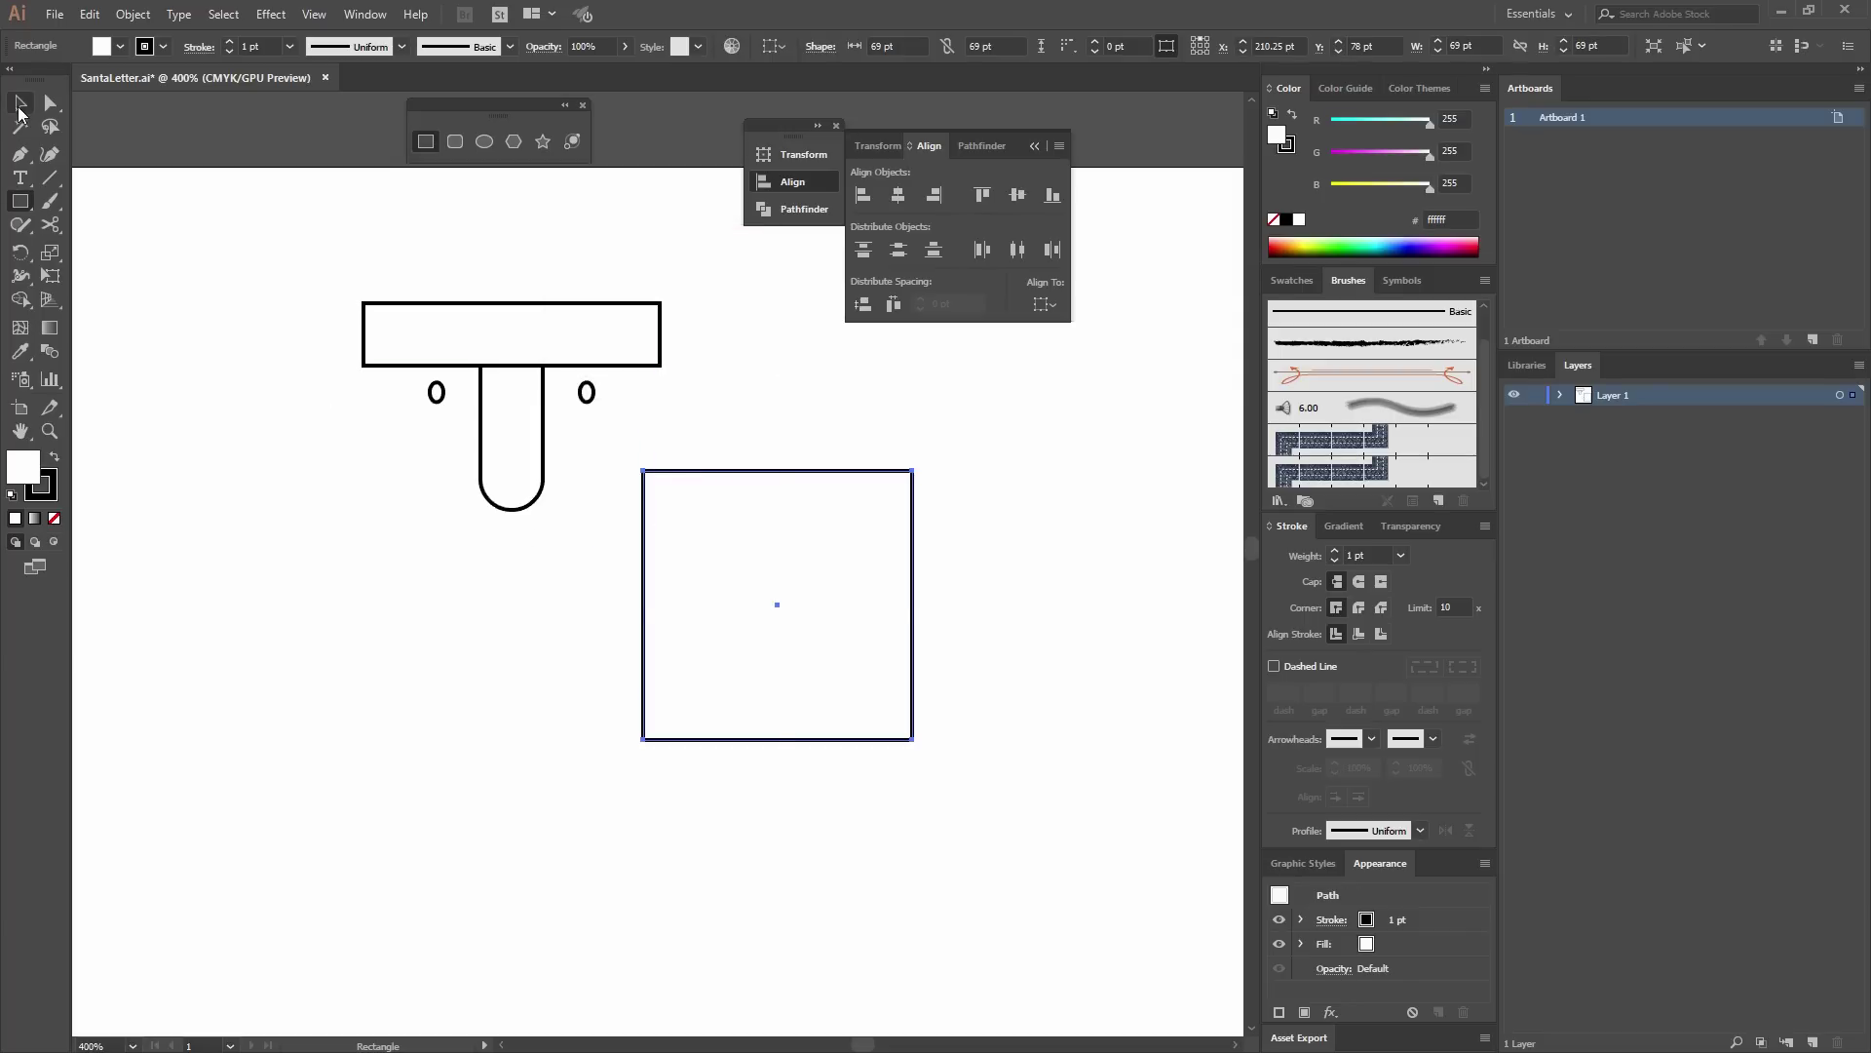
Align the square to the rounded shape's horizontal center and top edge, using the rounded shape as the key object.
key(v)
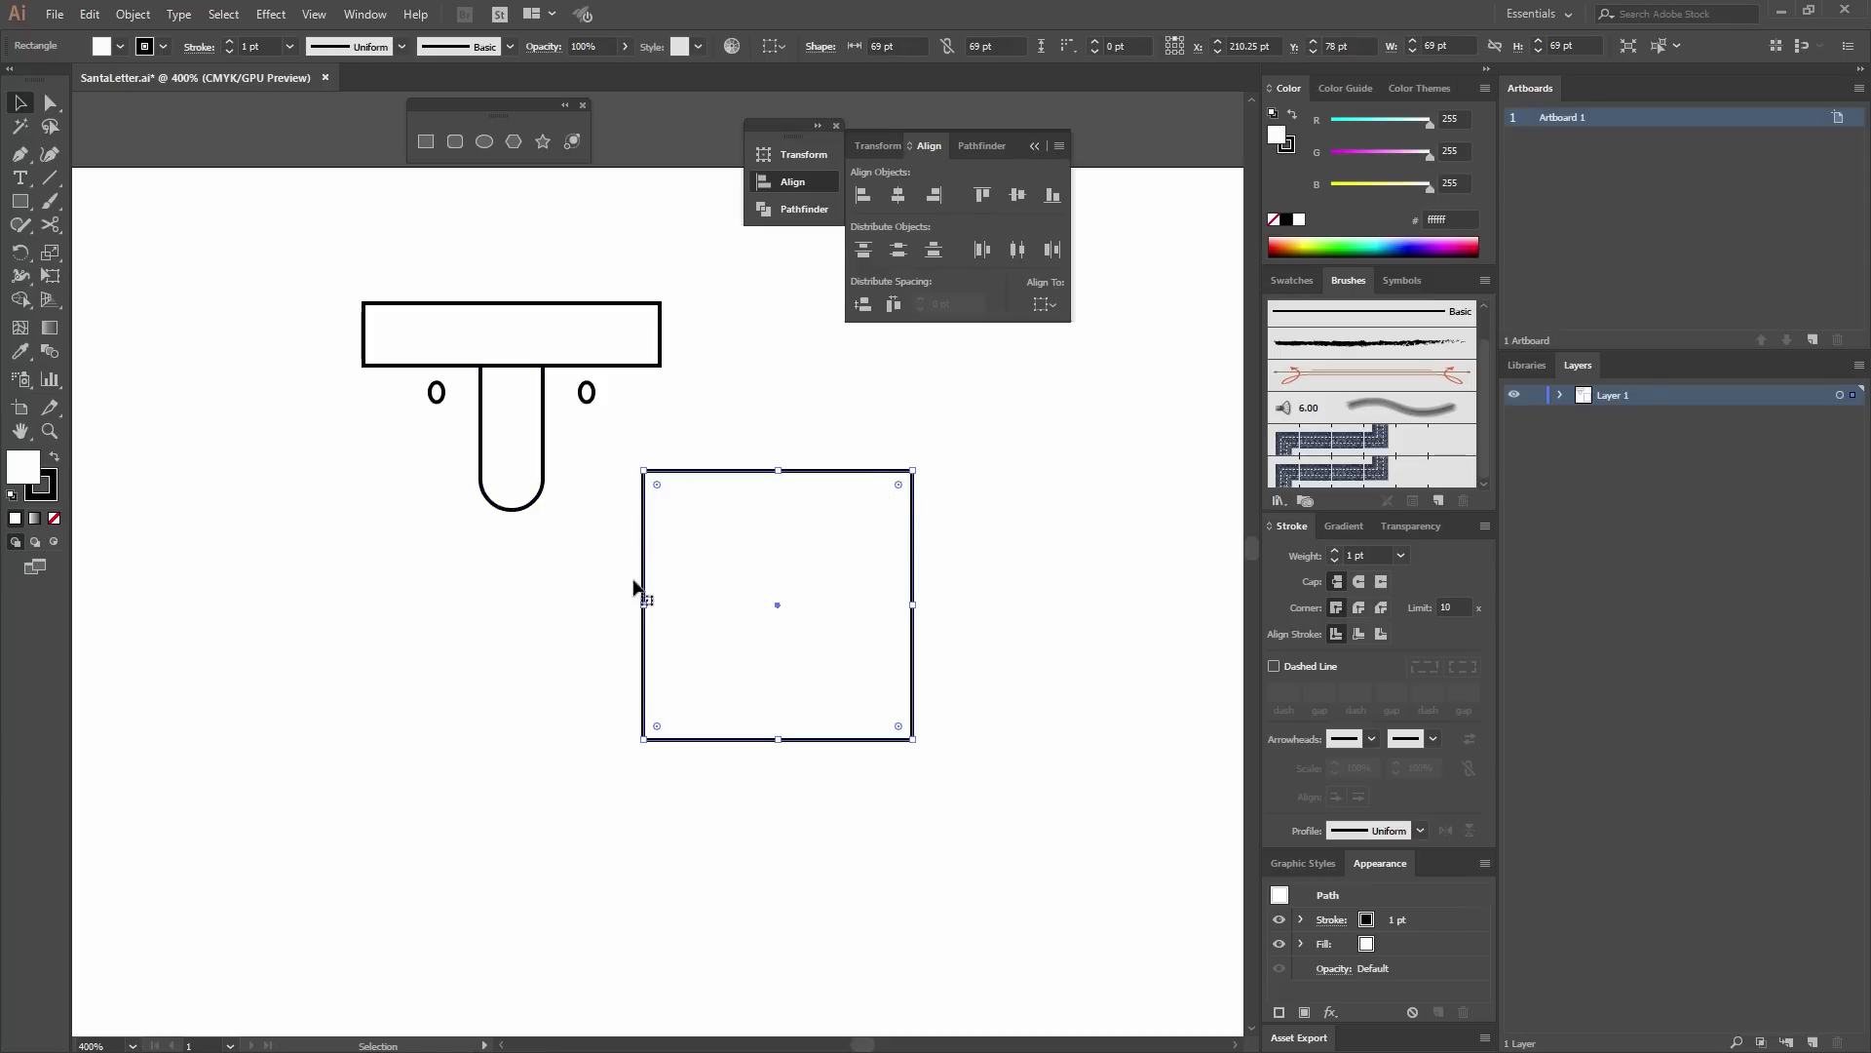
shift+click(483, 402)
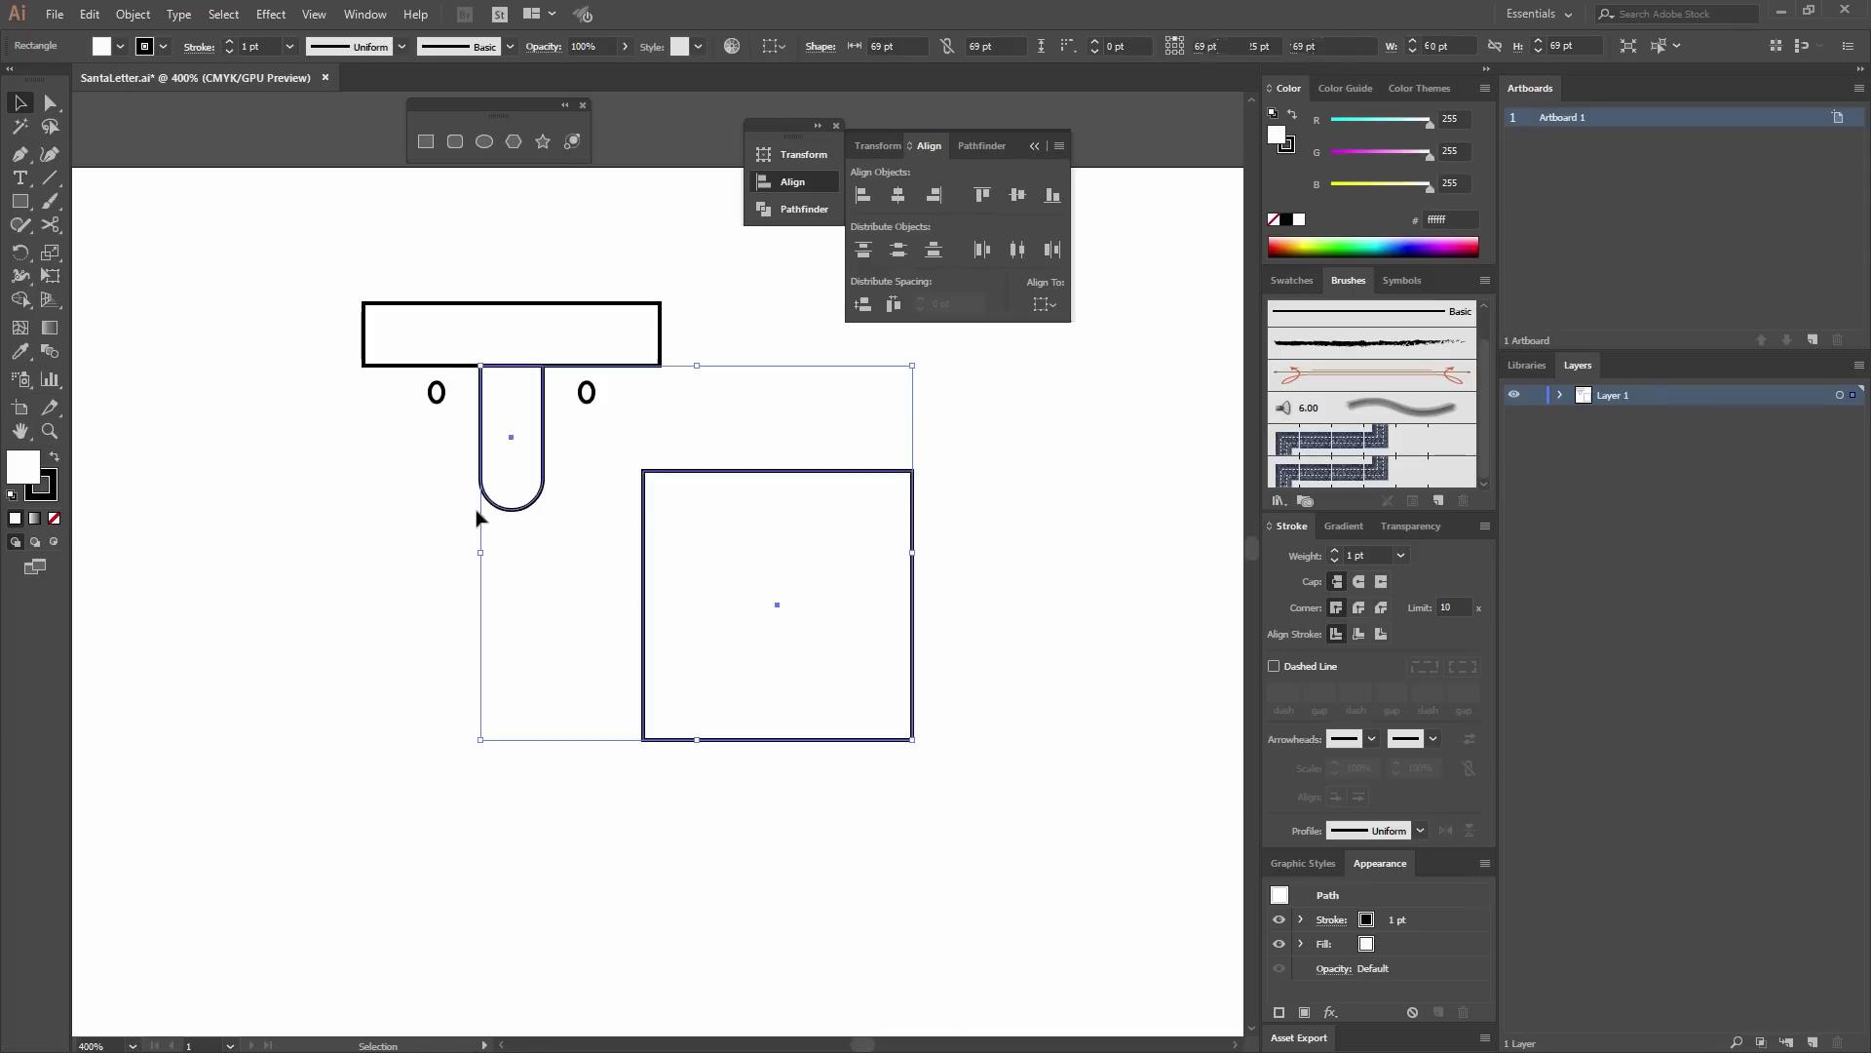
click(510, 404)
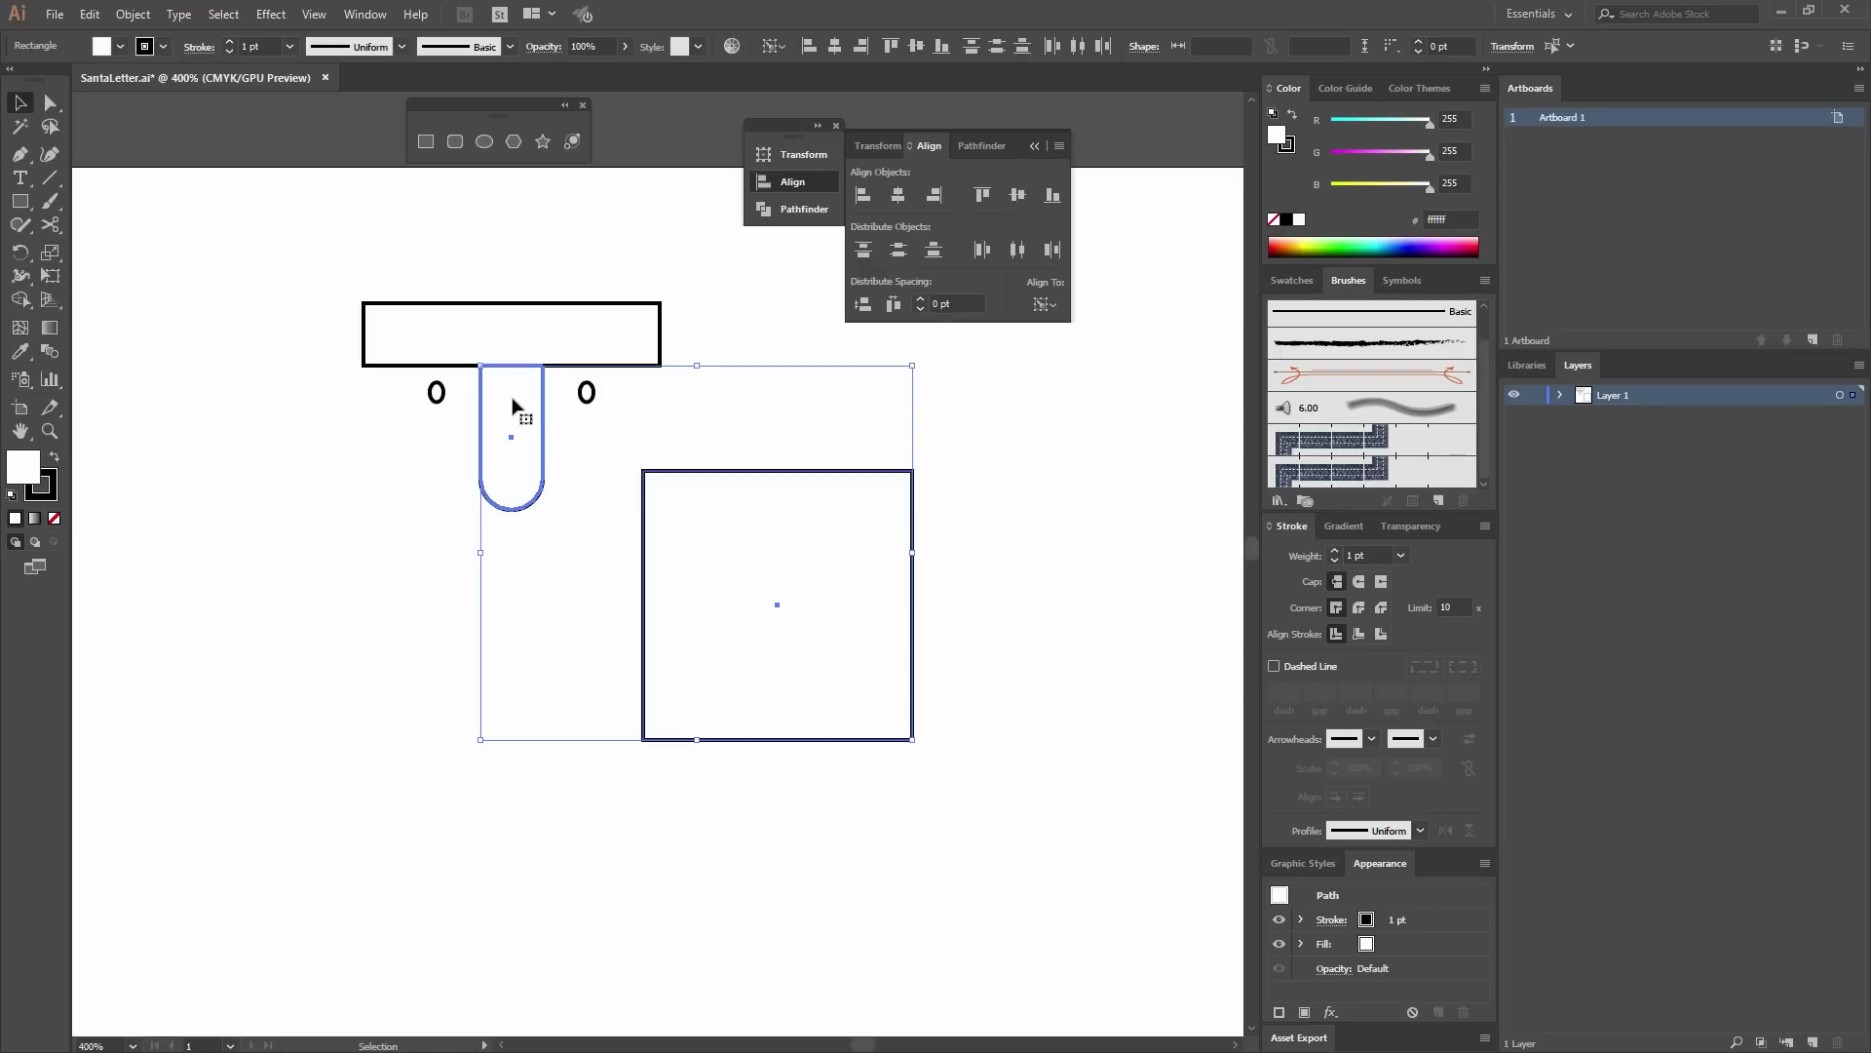
click(900, 197)
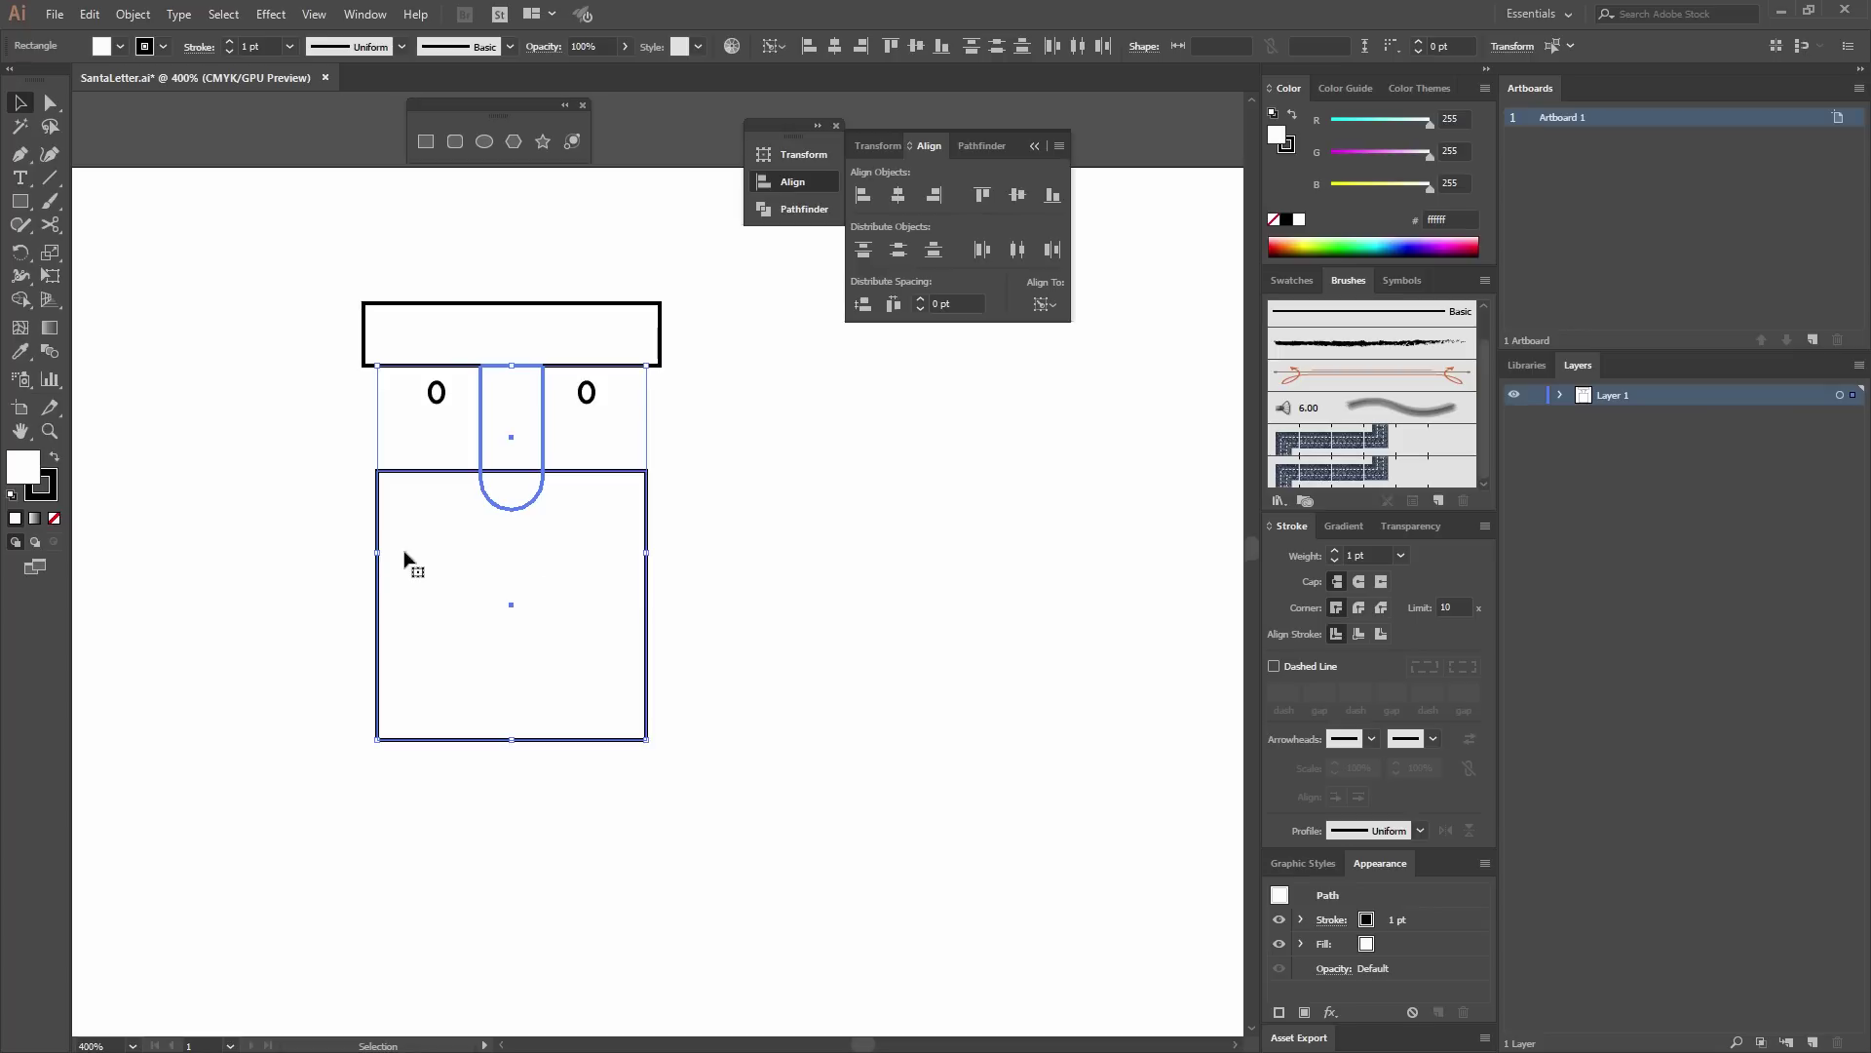
shift+click(395, 344)
click(981, 200)
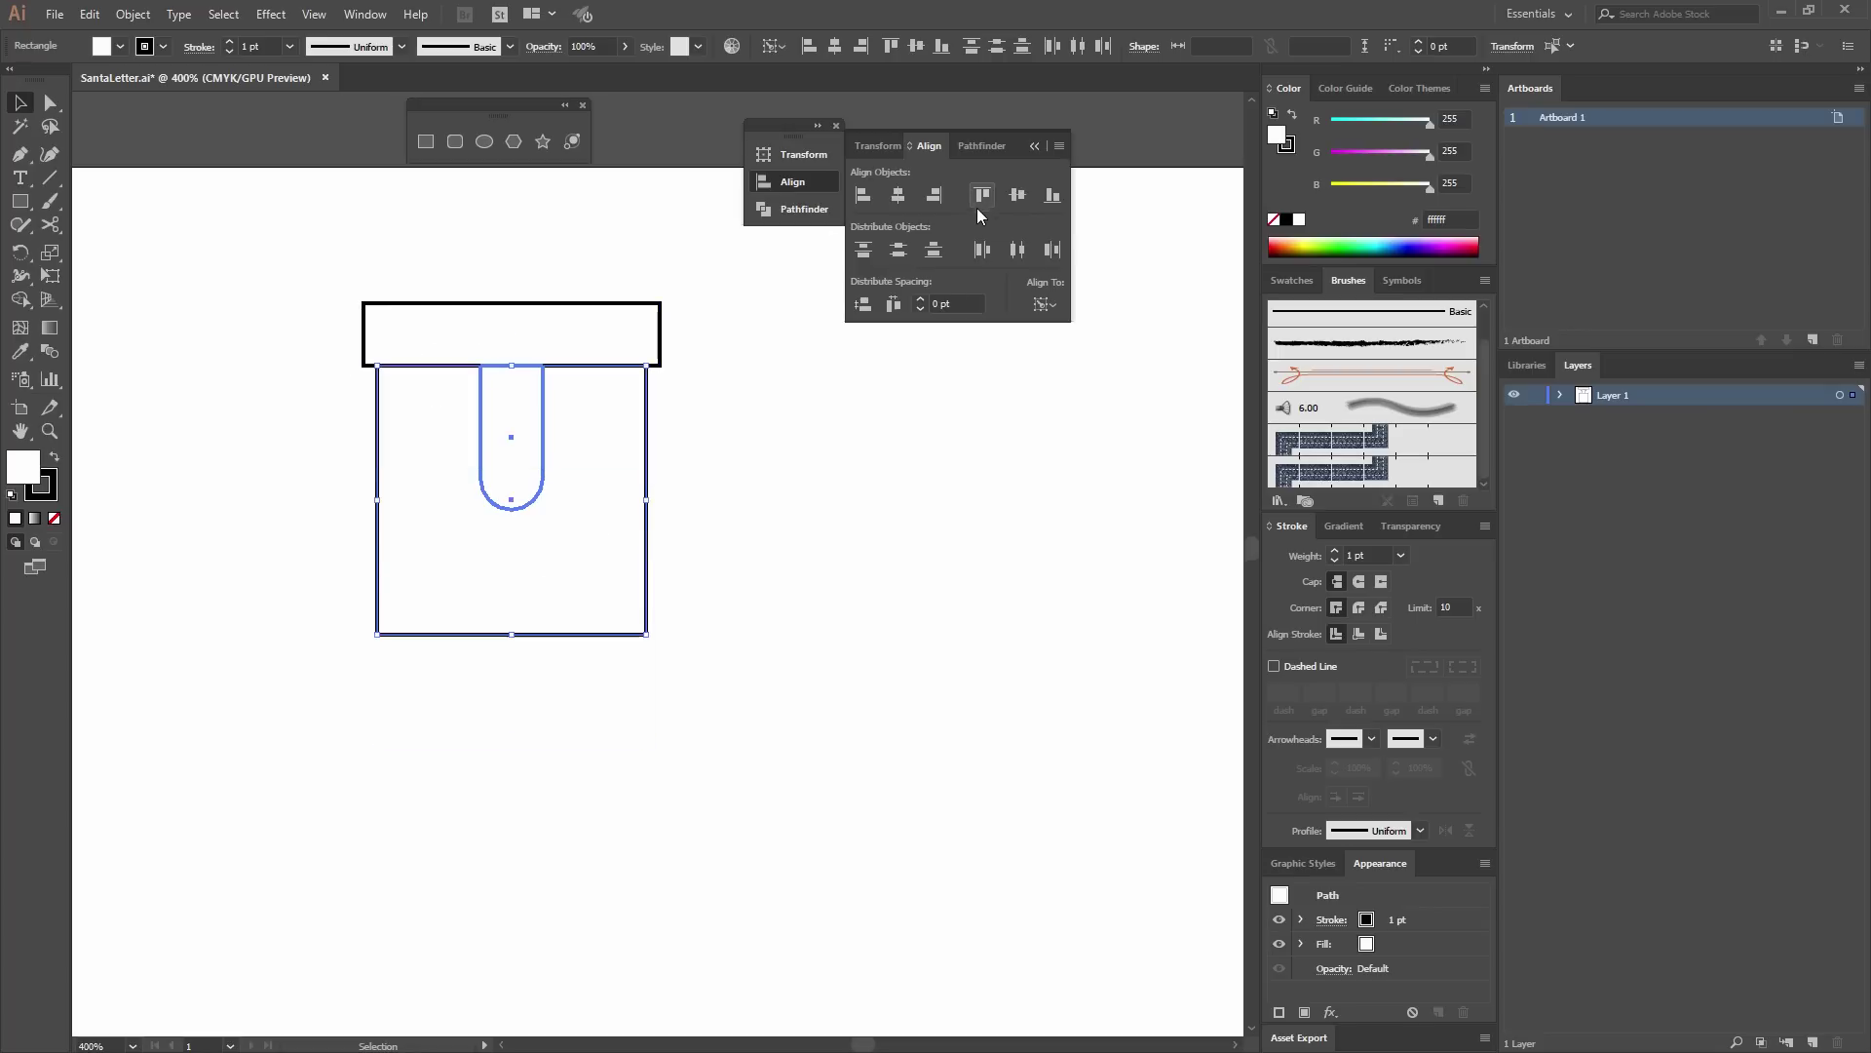
click(798, 615)
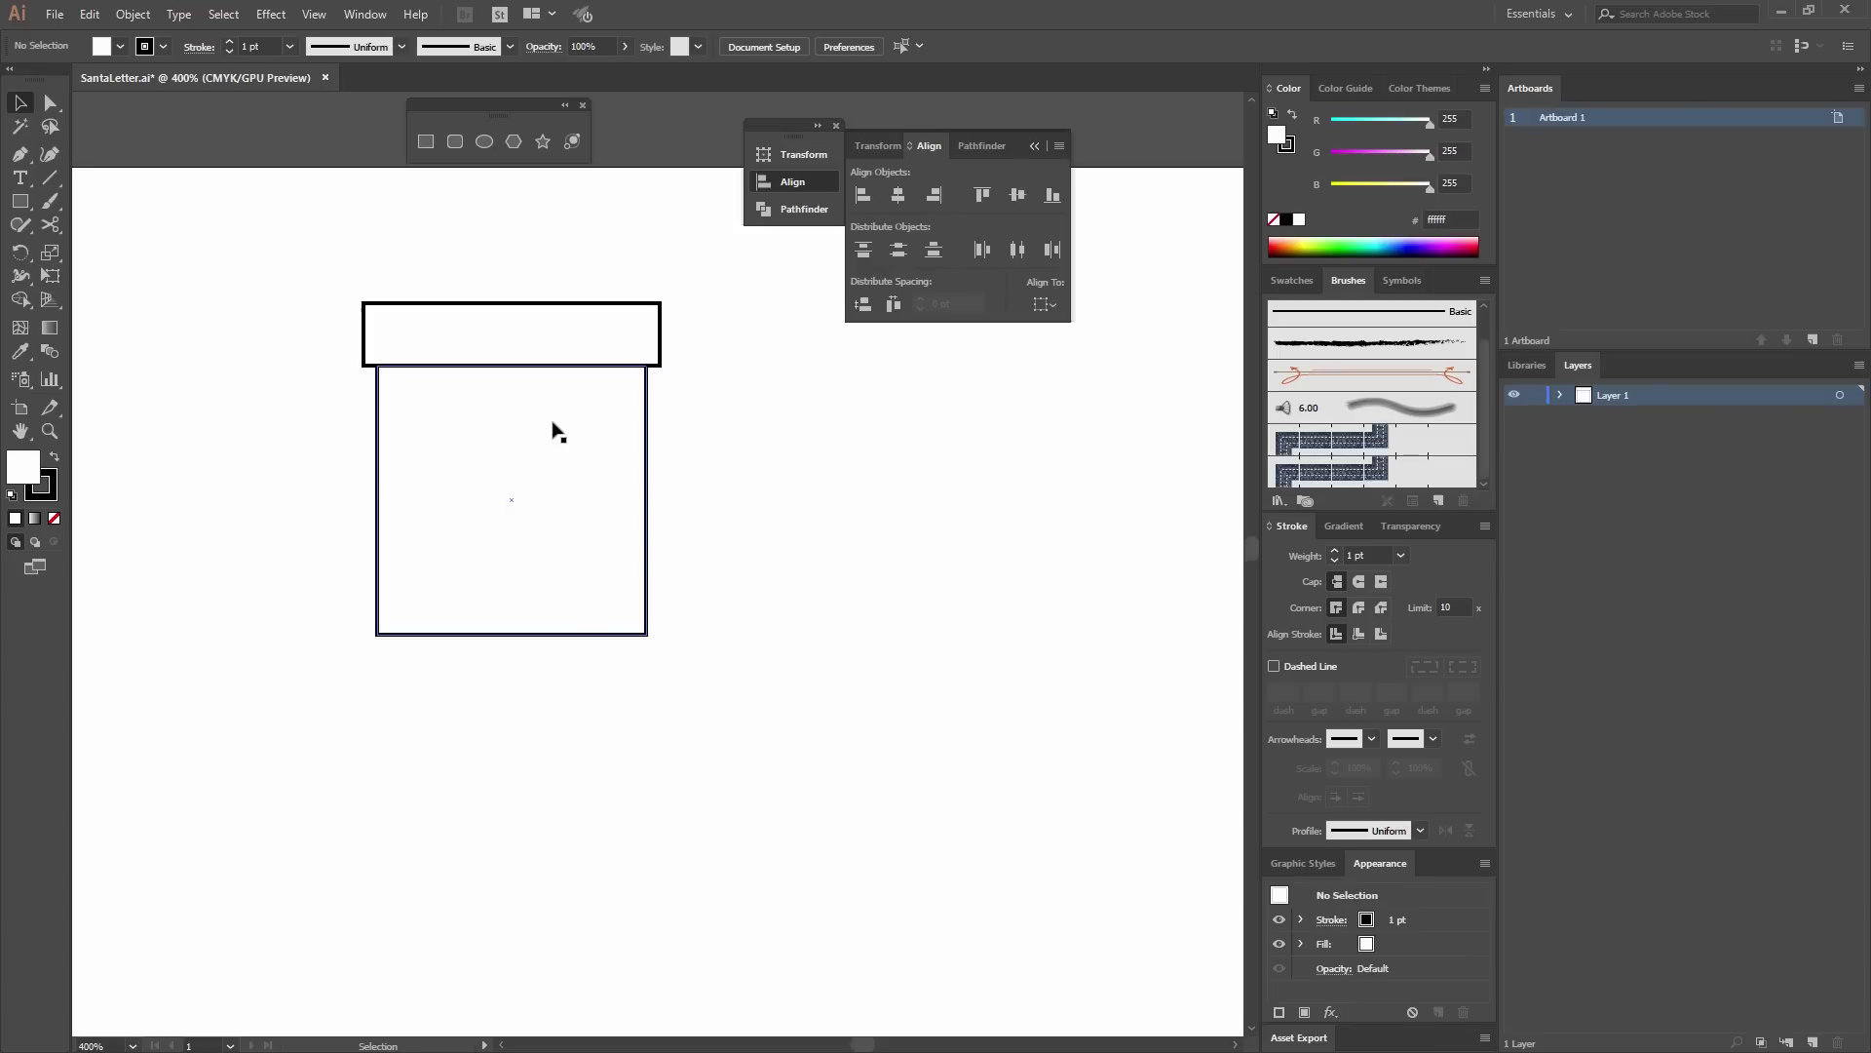
Send the 69 pt square to the back, behind the rounded shape and the small ellipses.
click(576, 402)
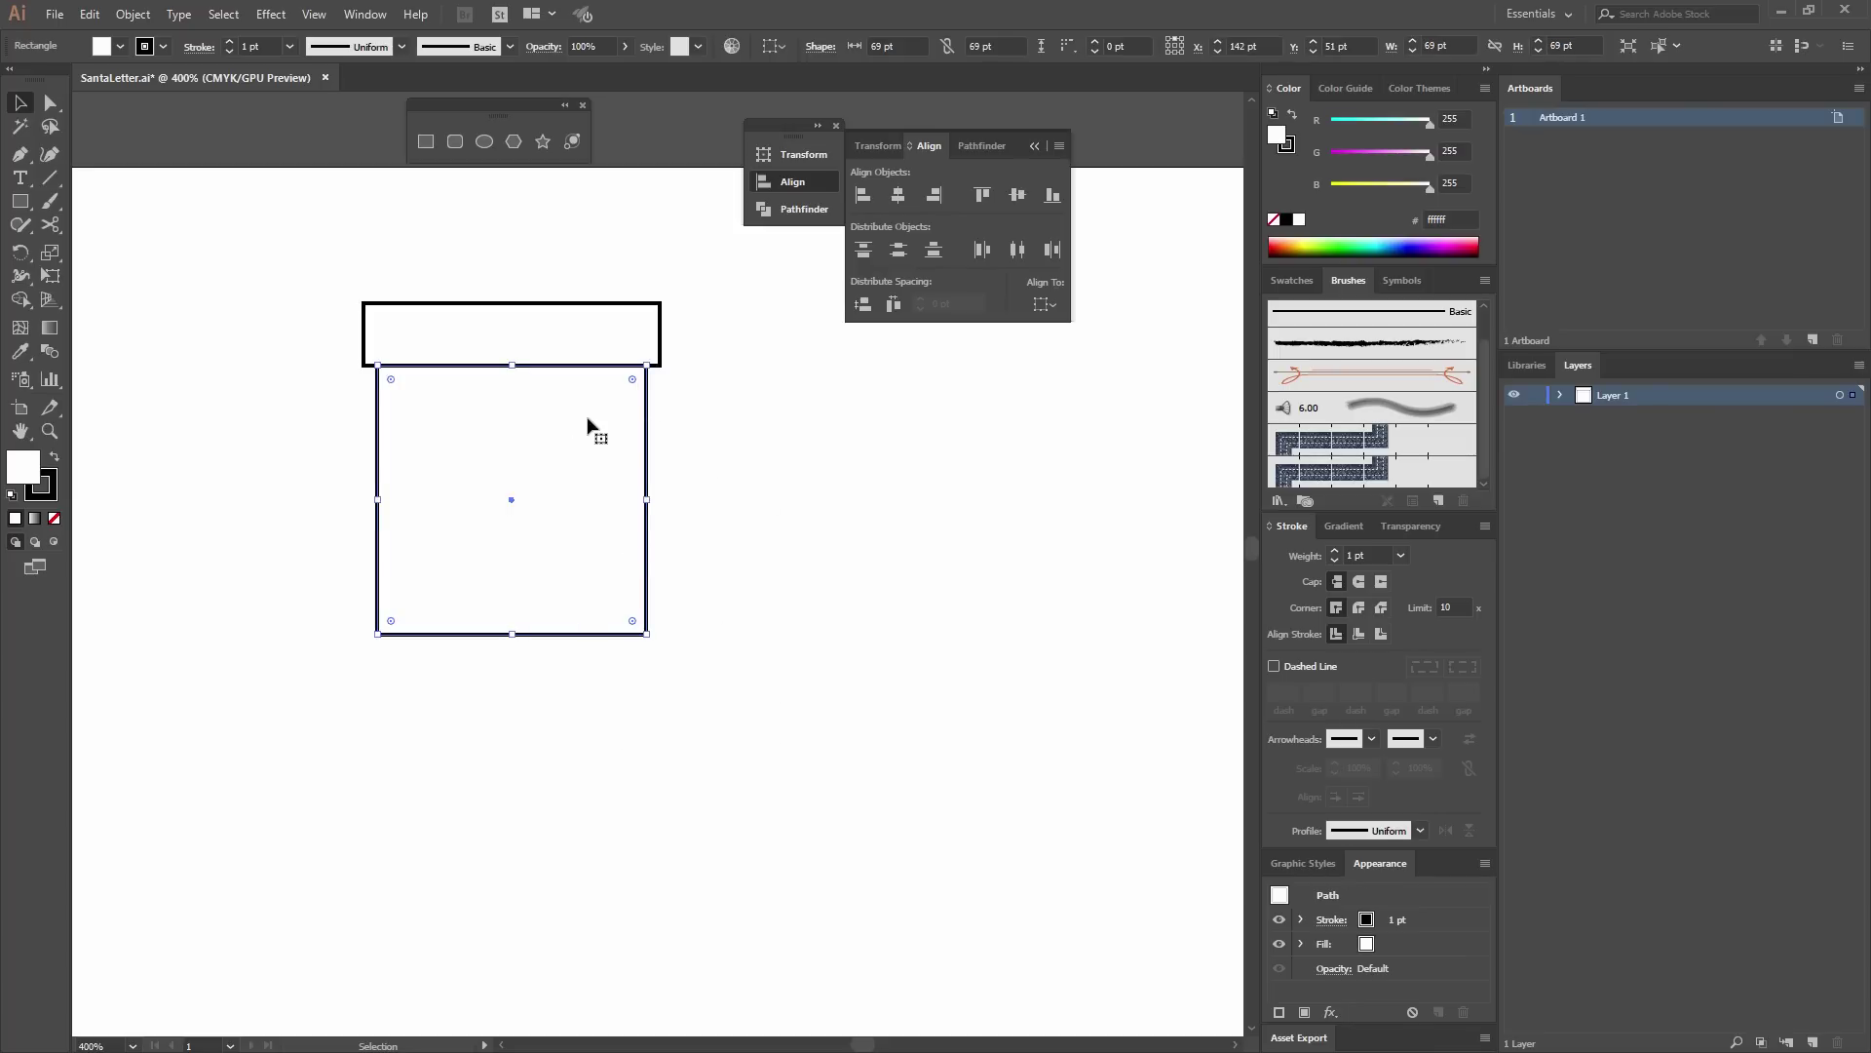
right_click(589, 421)
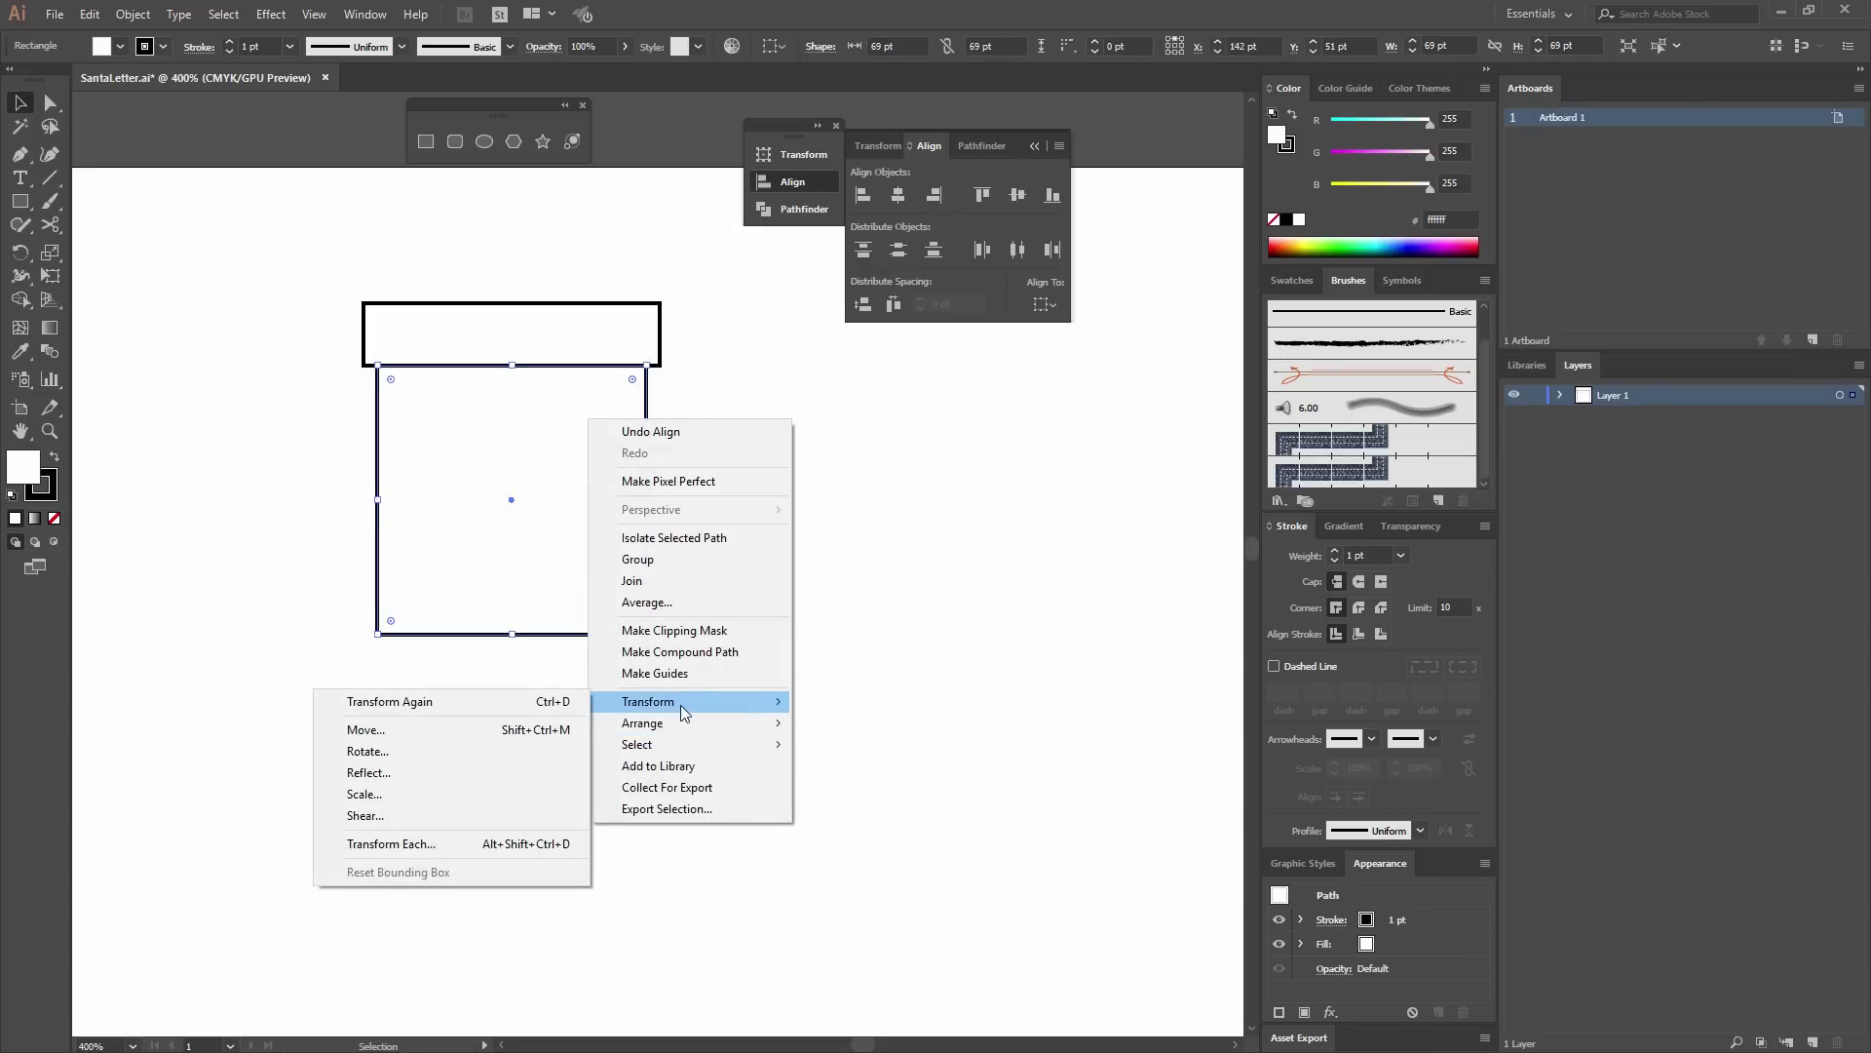
mouse_move(679, 727)
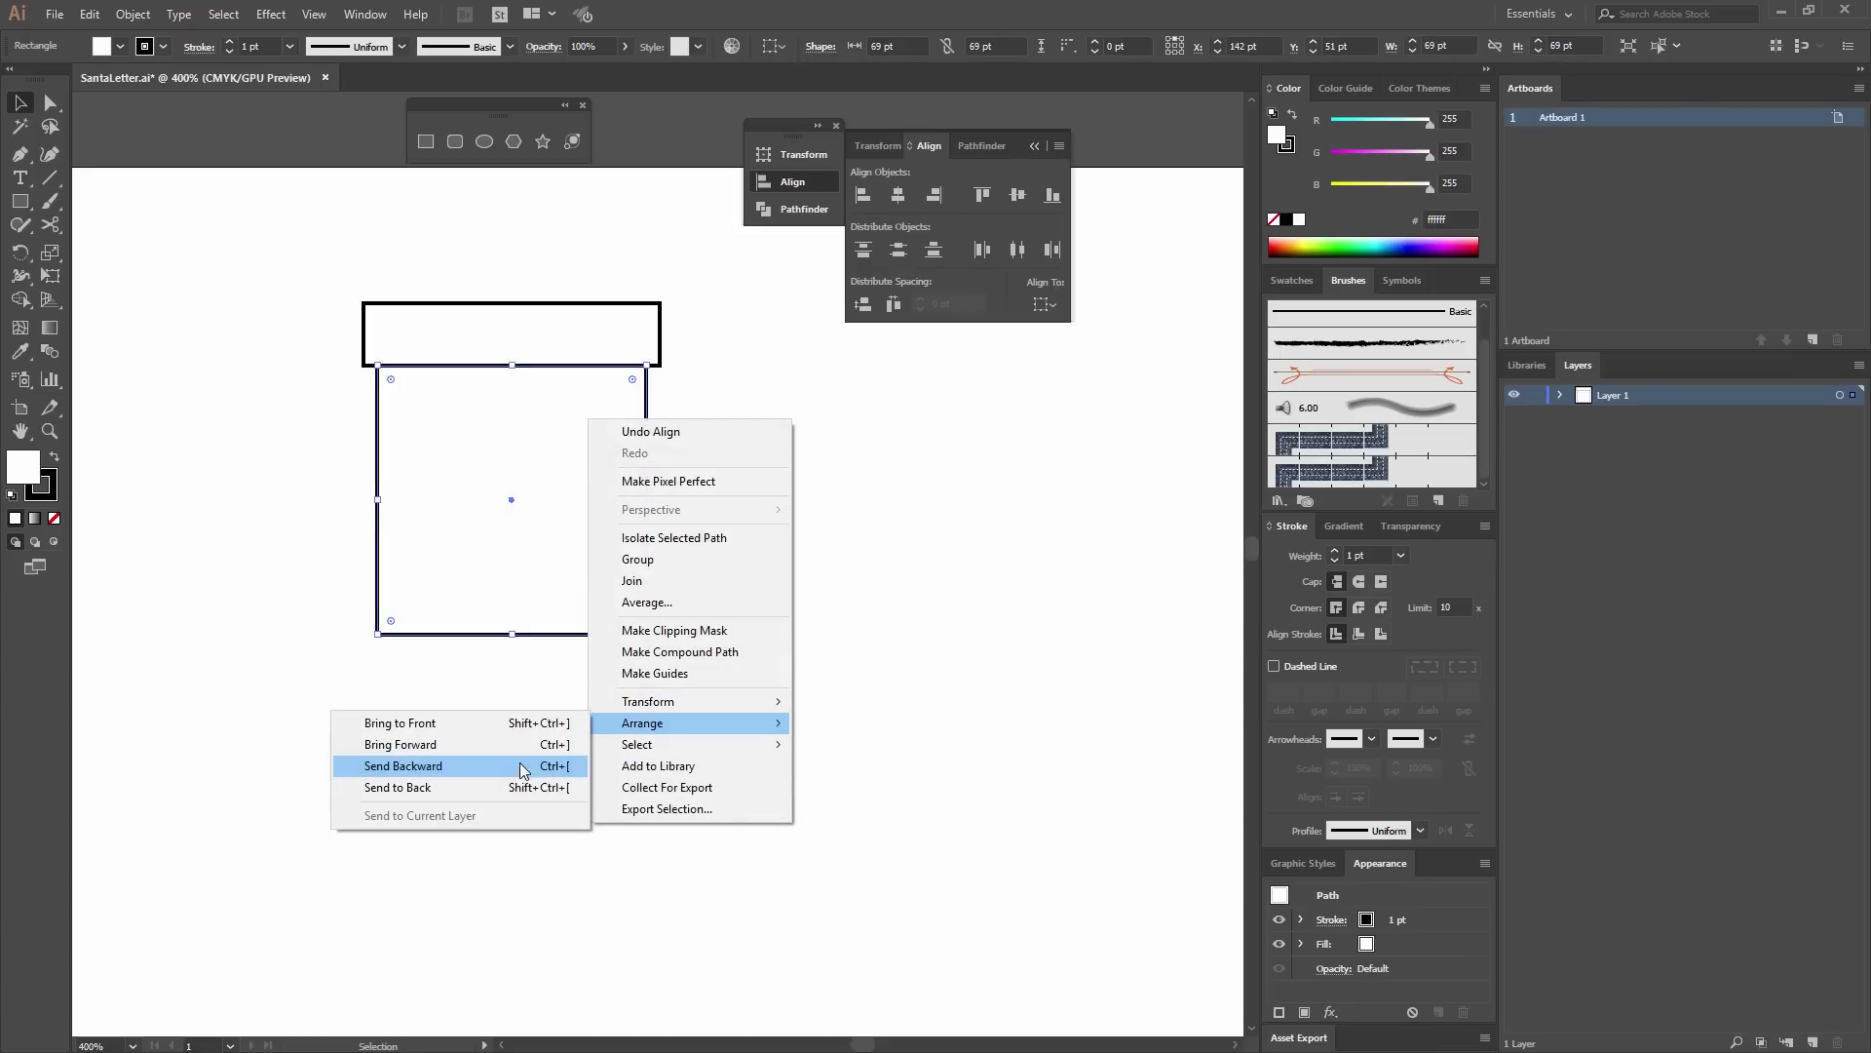
click(470, 792)
click(624, 763)
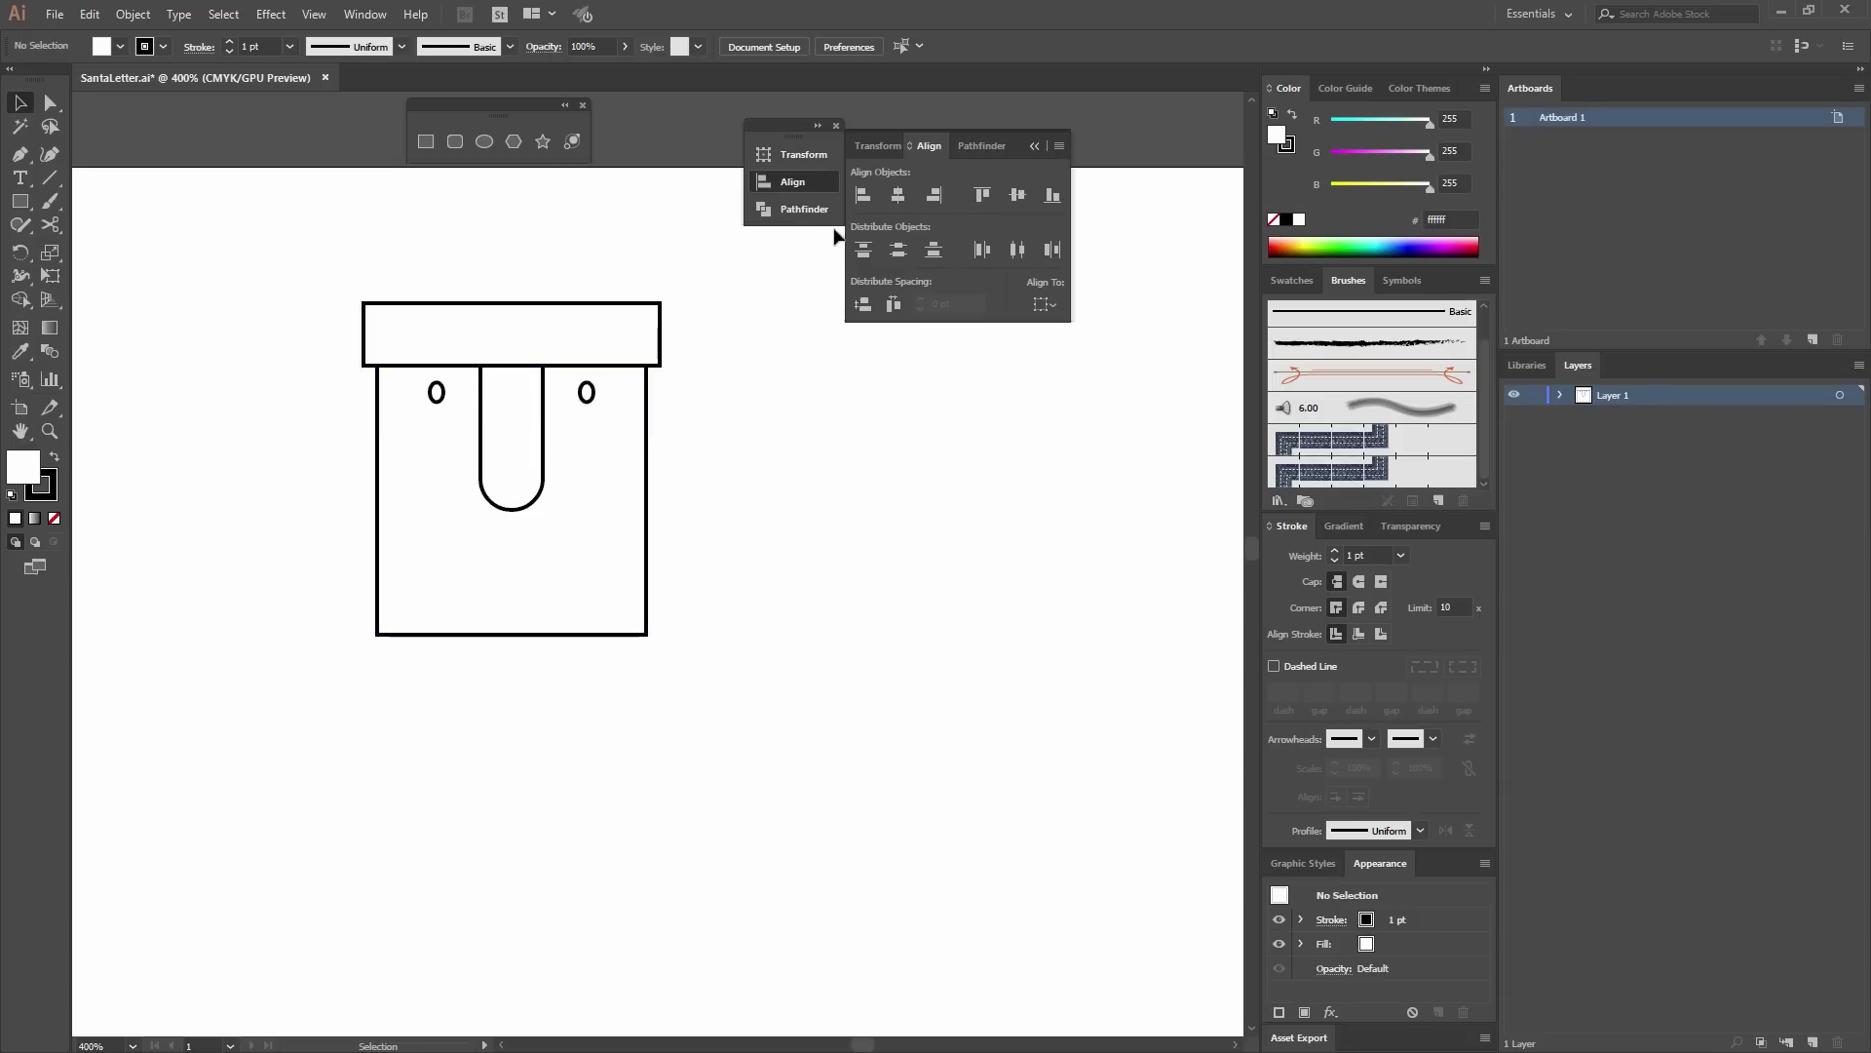
Create a circle 14 pt in diameter just outside the left edge of the large square.
click(485, 142)
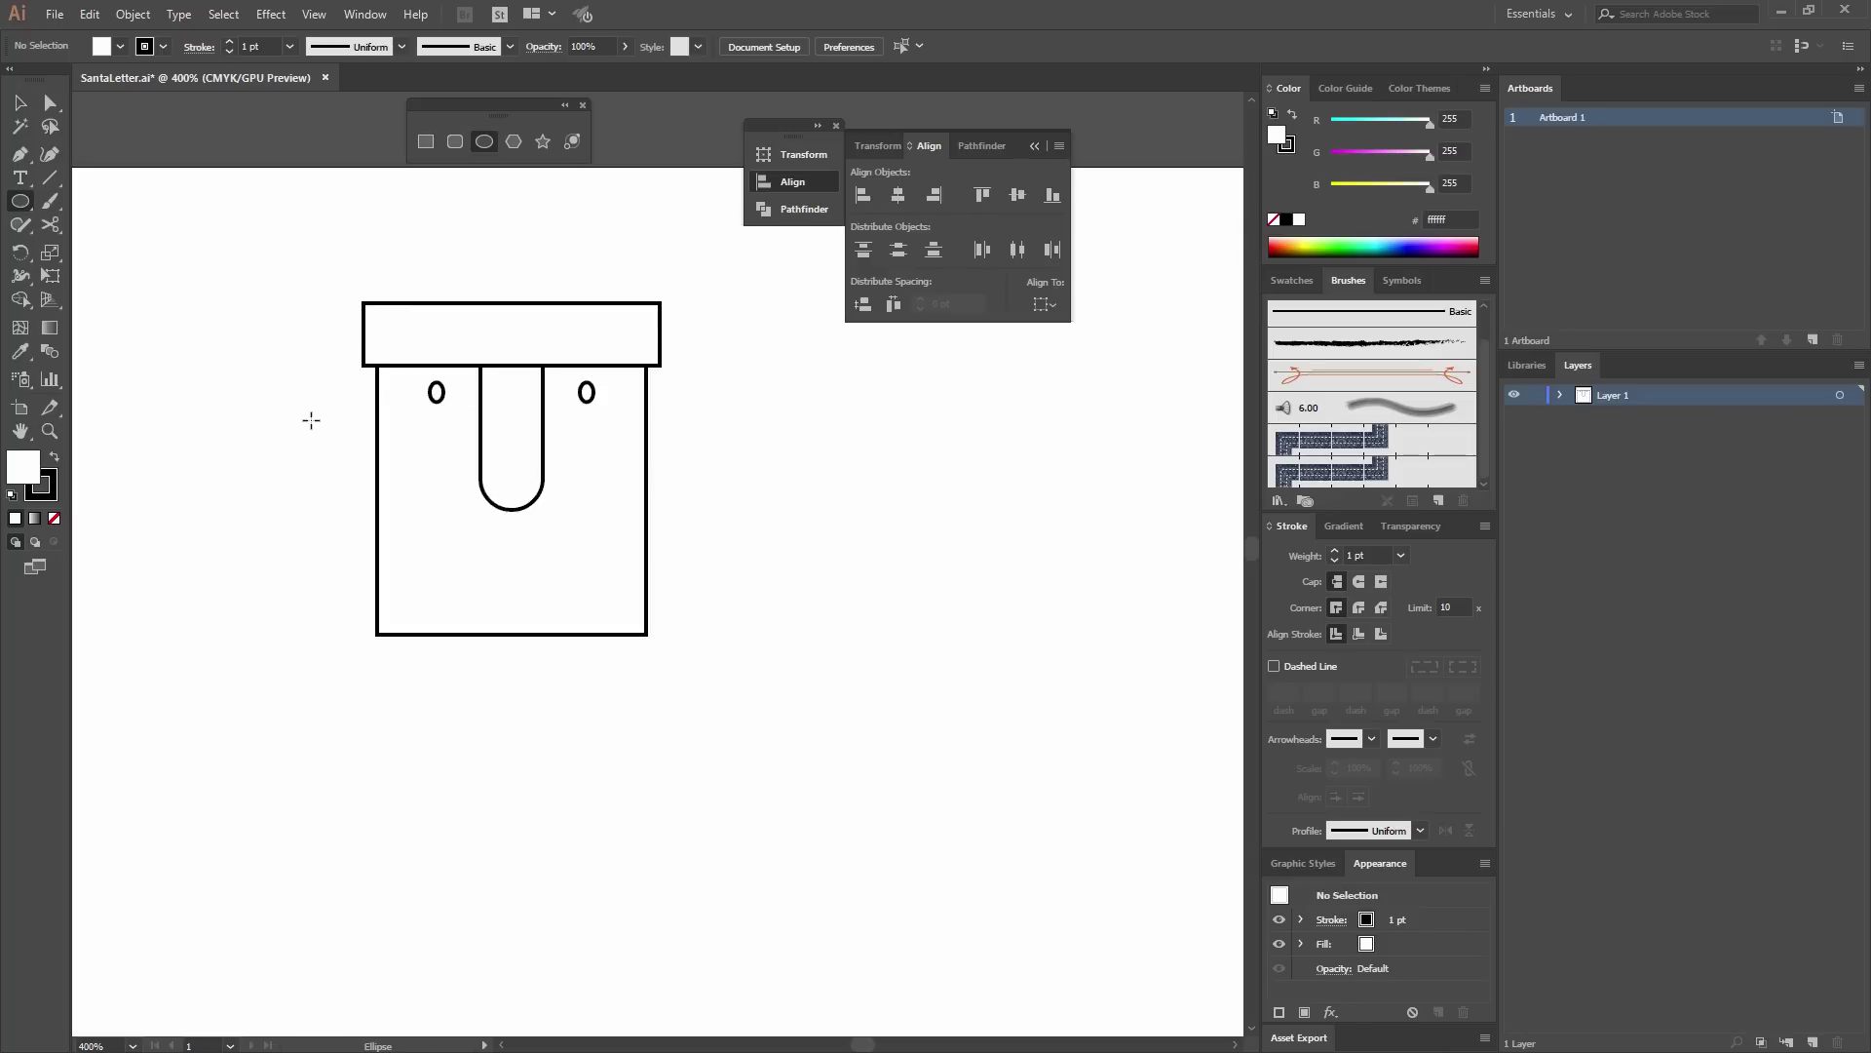
click(308, 419)
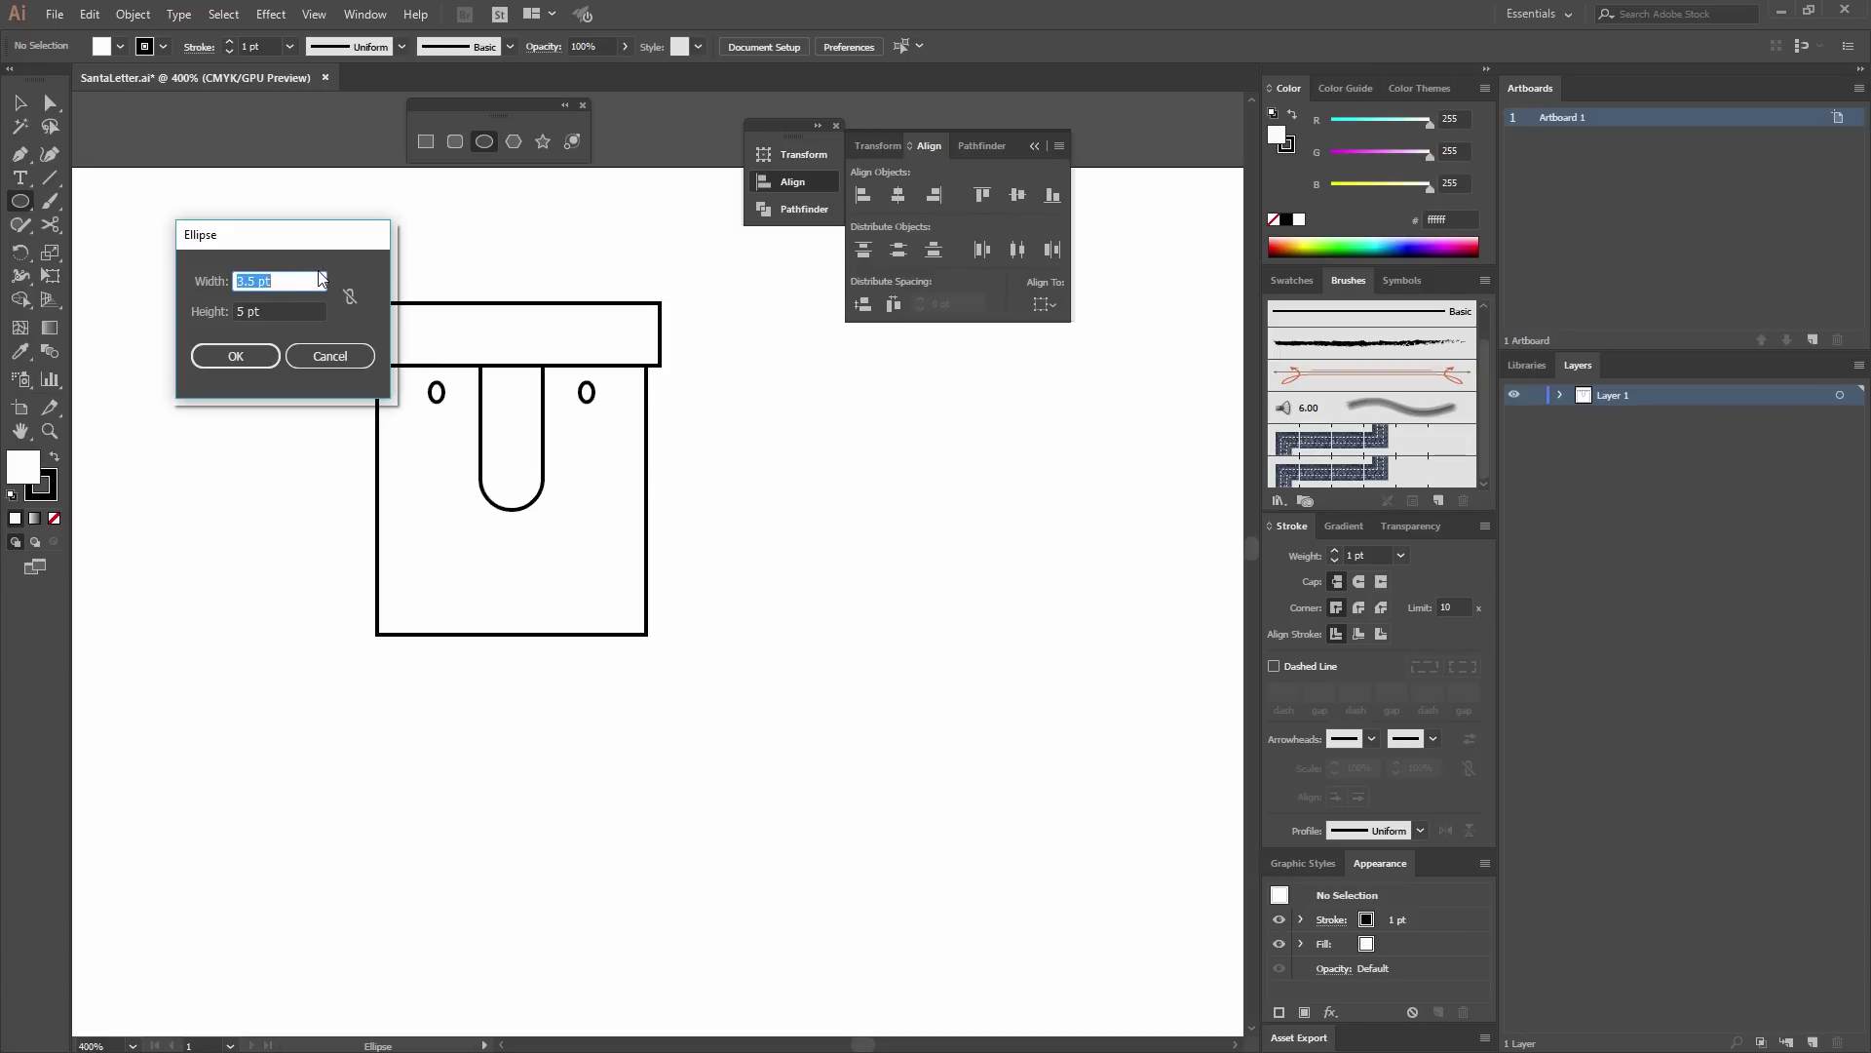
text(14)
key(Tab)
text(14)
click(250, 357)
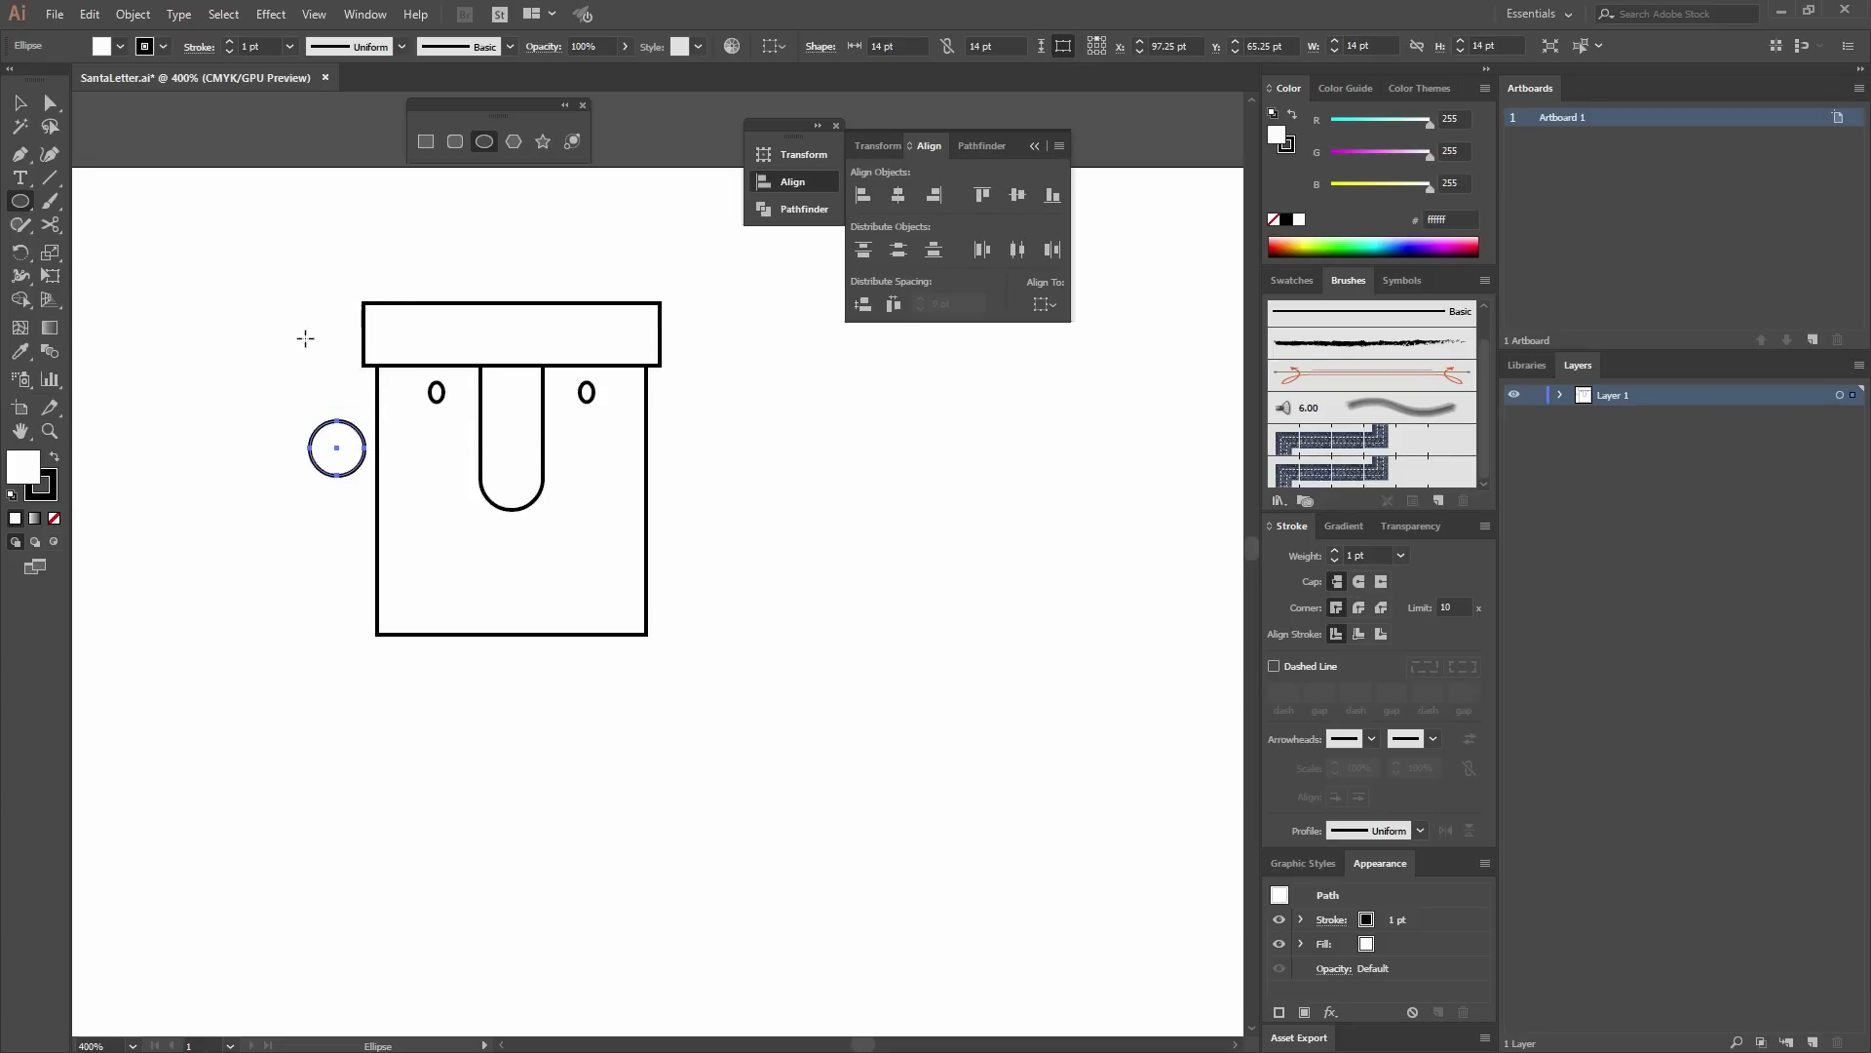
Create a circle 4 pt in diameter above the 14 pt circle, left of the wide rectangle.
click(318, 321)
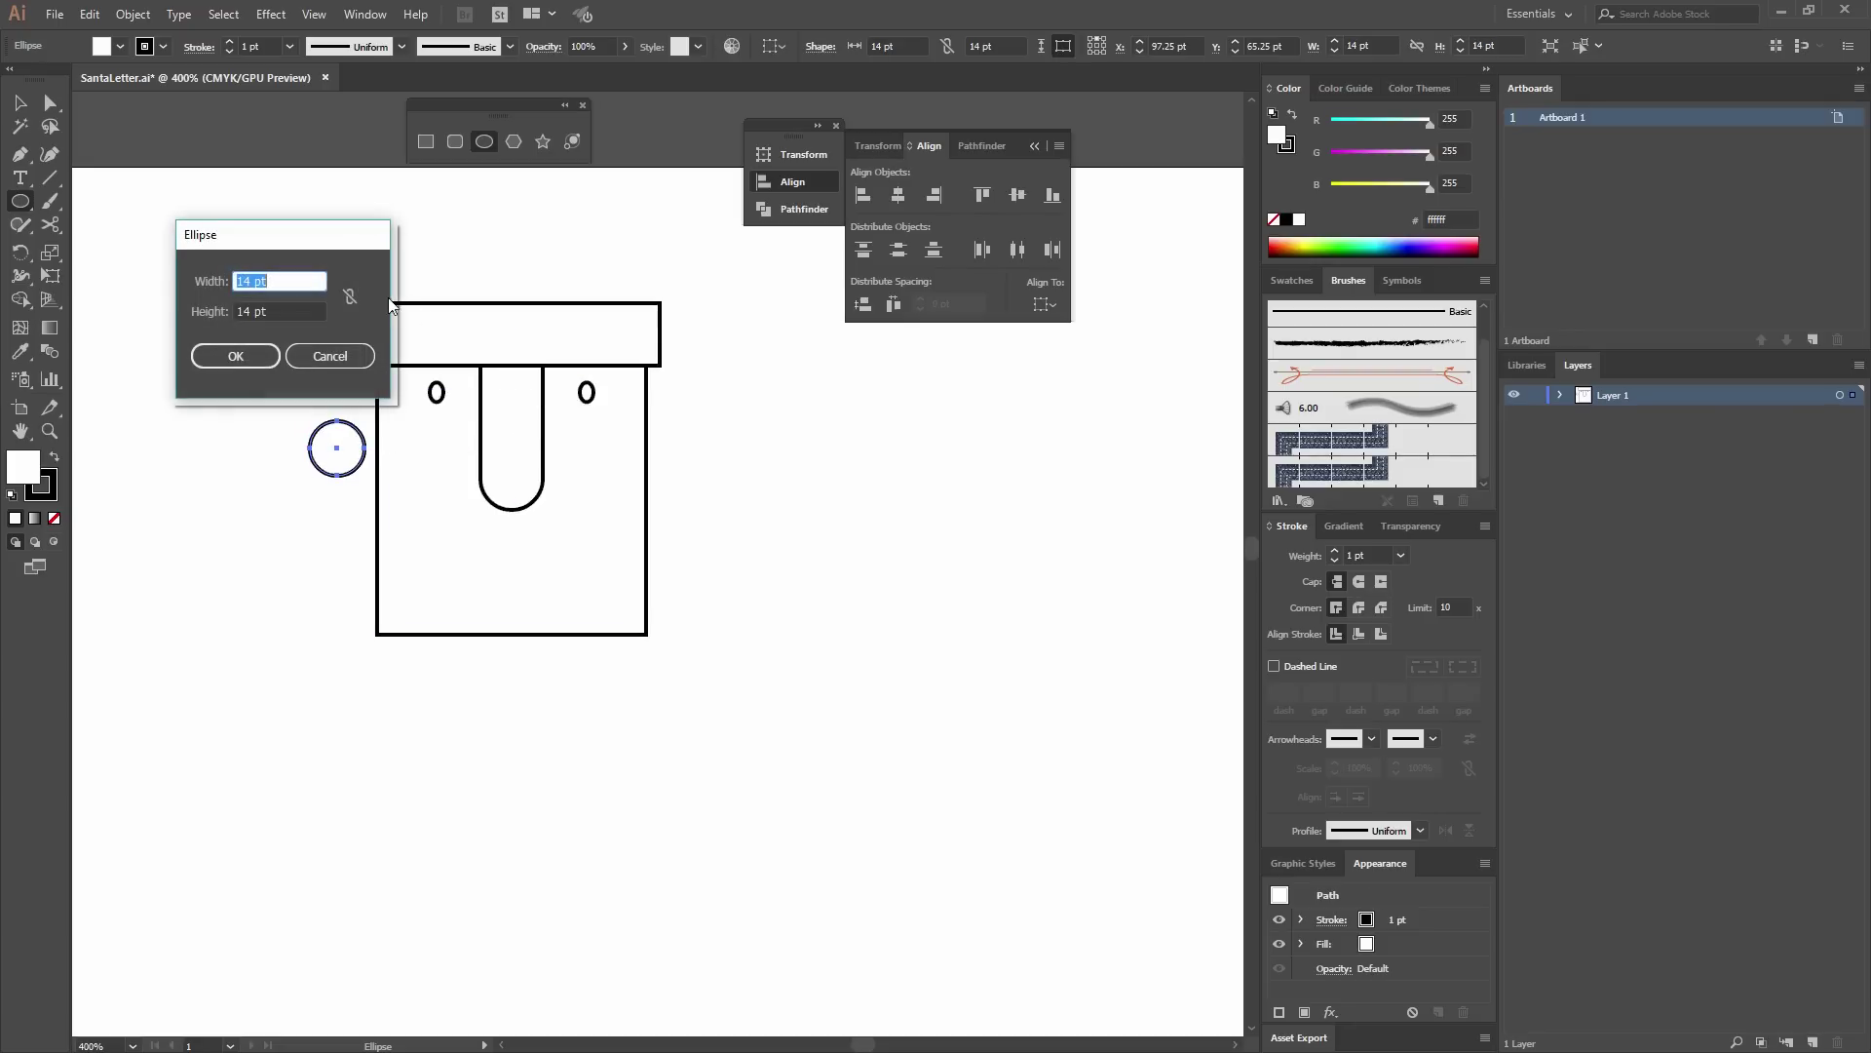
text(4)
key(Tab)
text(4)
click(245, 355)
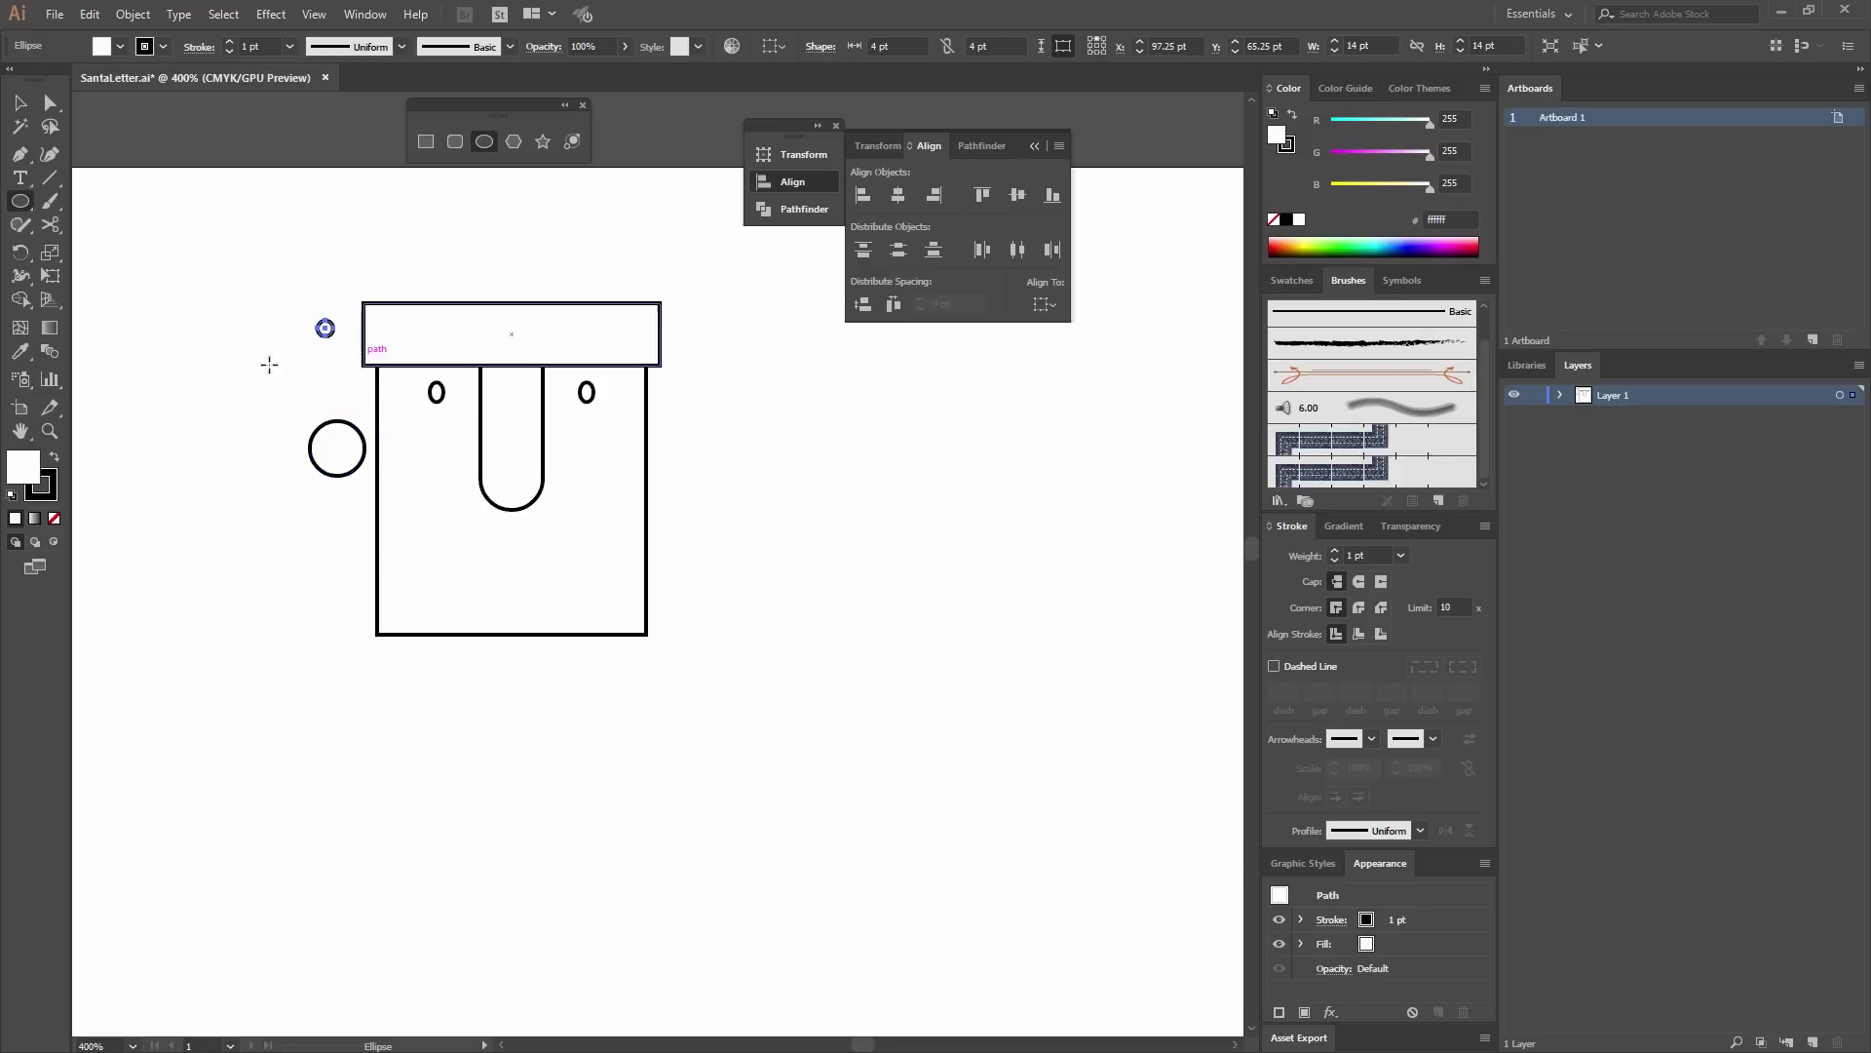
Center the 4 pt circle horizontally and vertically inside the 14 pt circle, using the larger circle as the key object.
key(v)
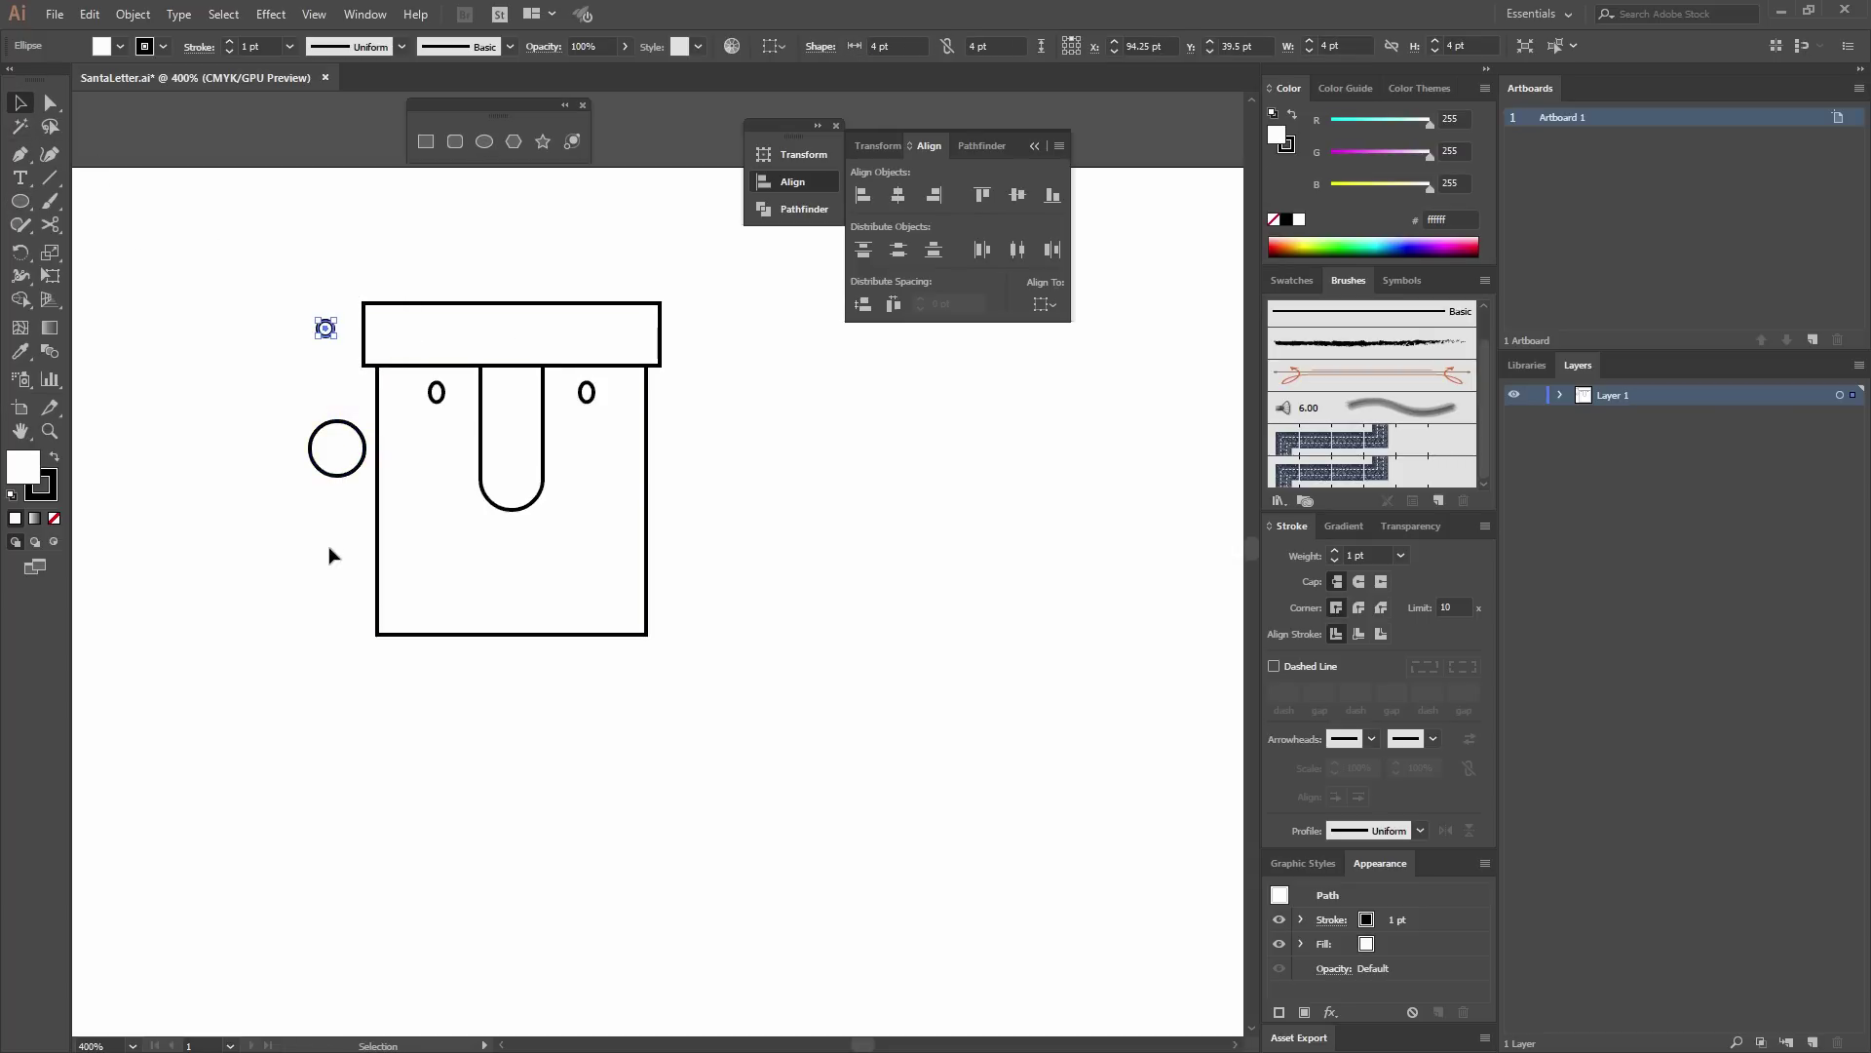
drag(345, 523, 295, 313)
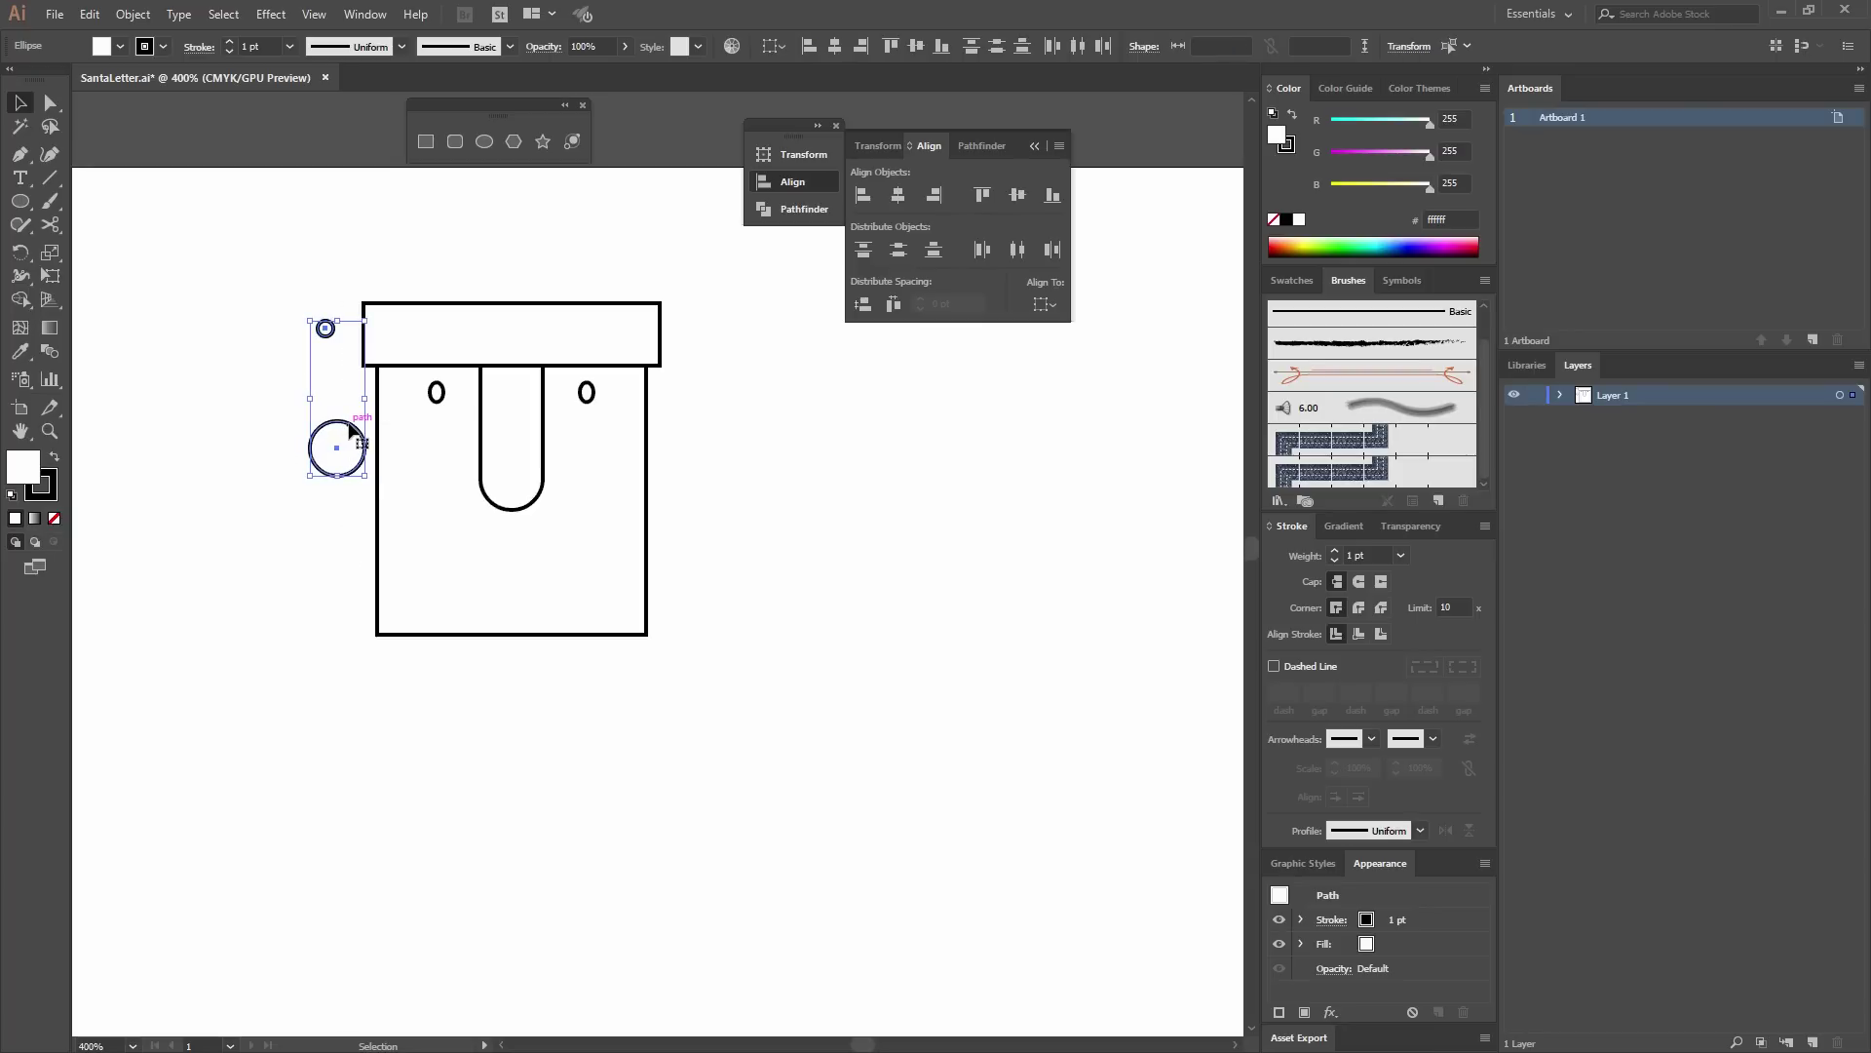
click(349, 424)
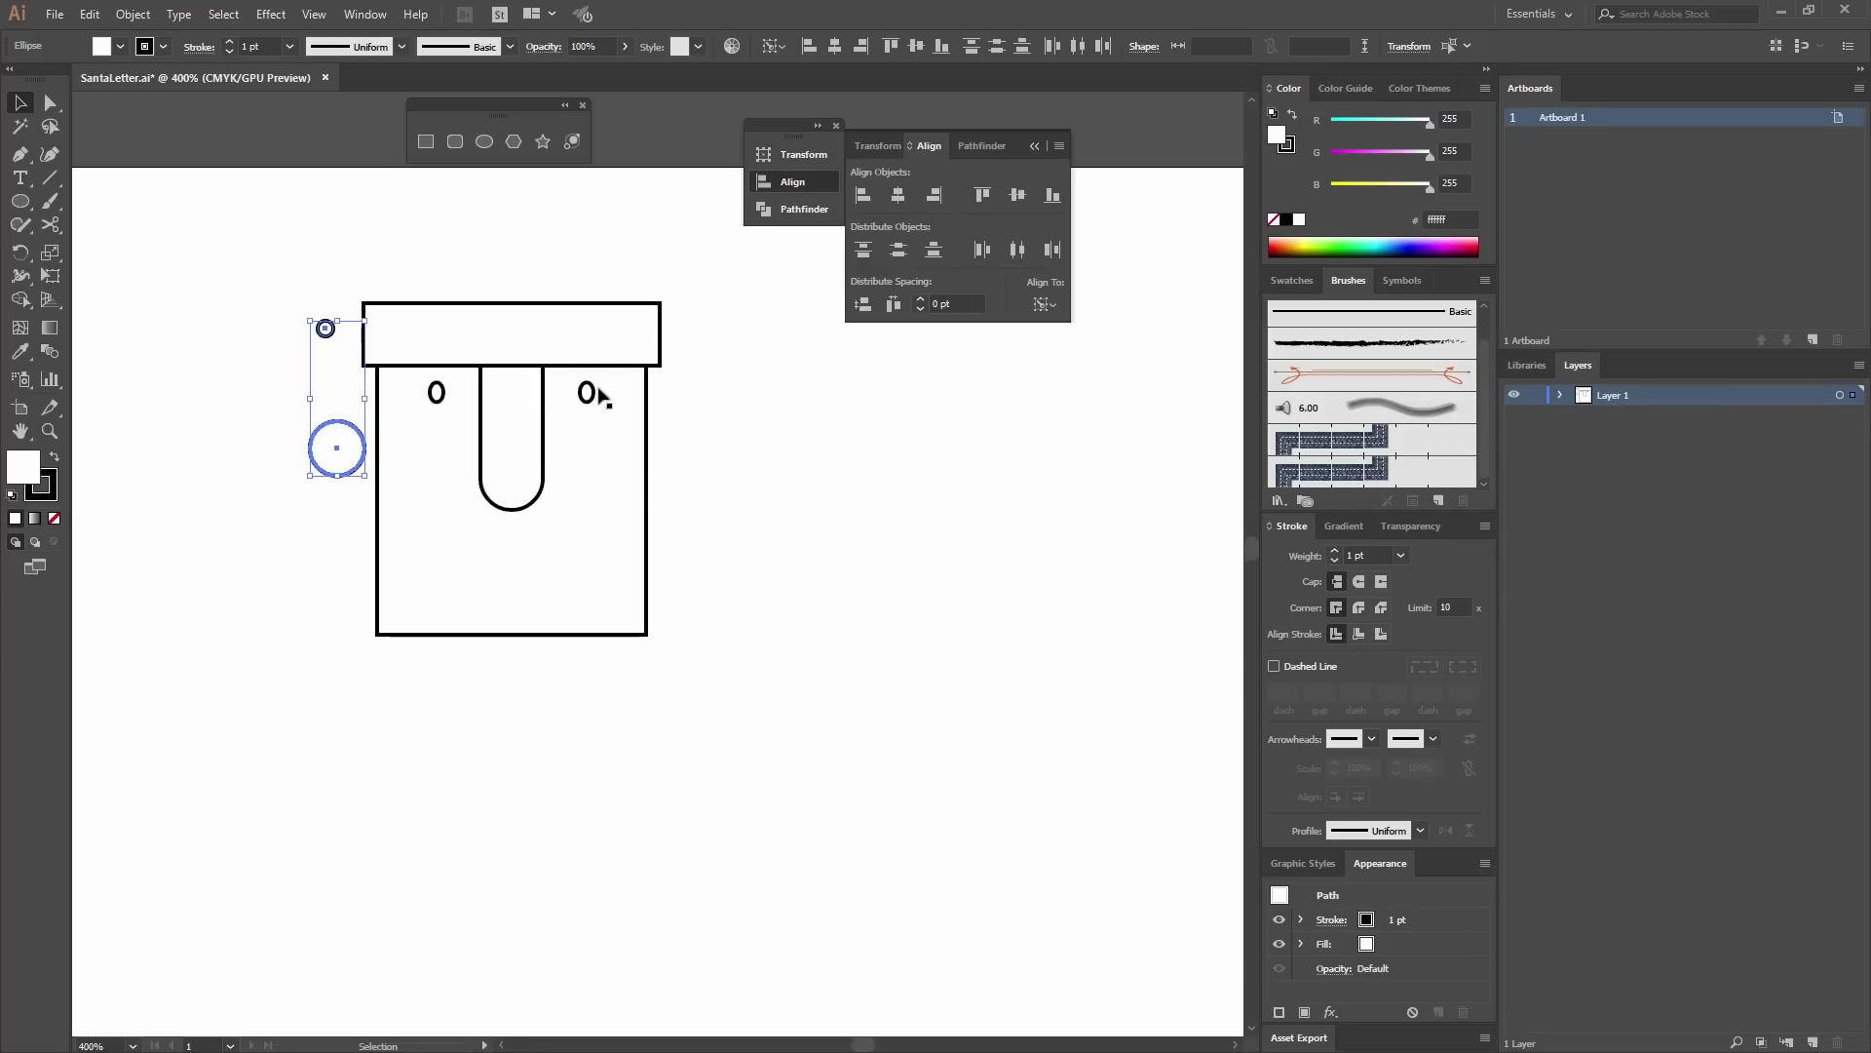
click(897, 200)
click(1017, 198)
click(750, 507)
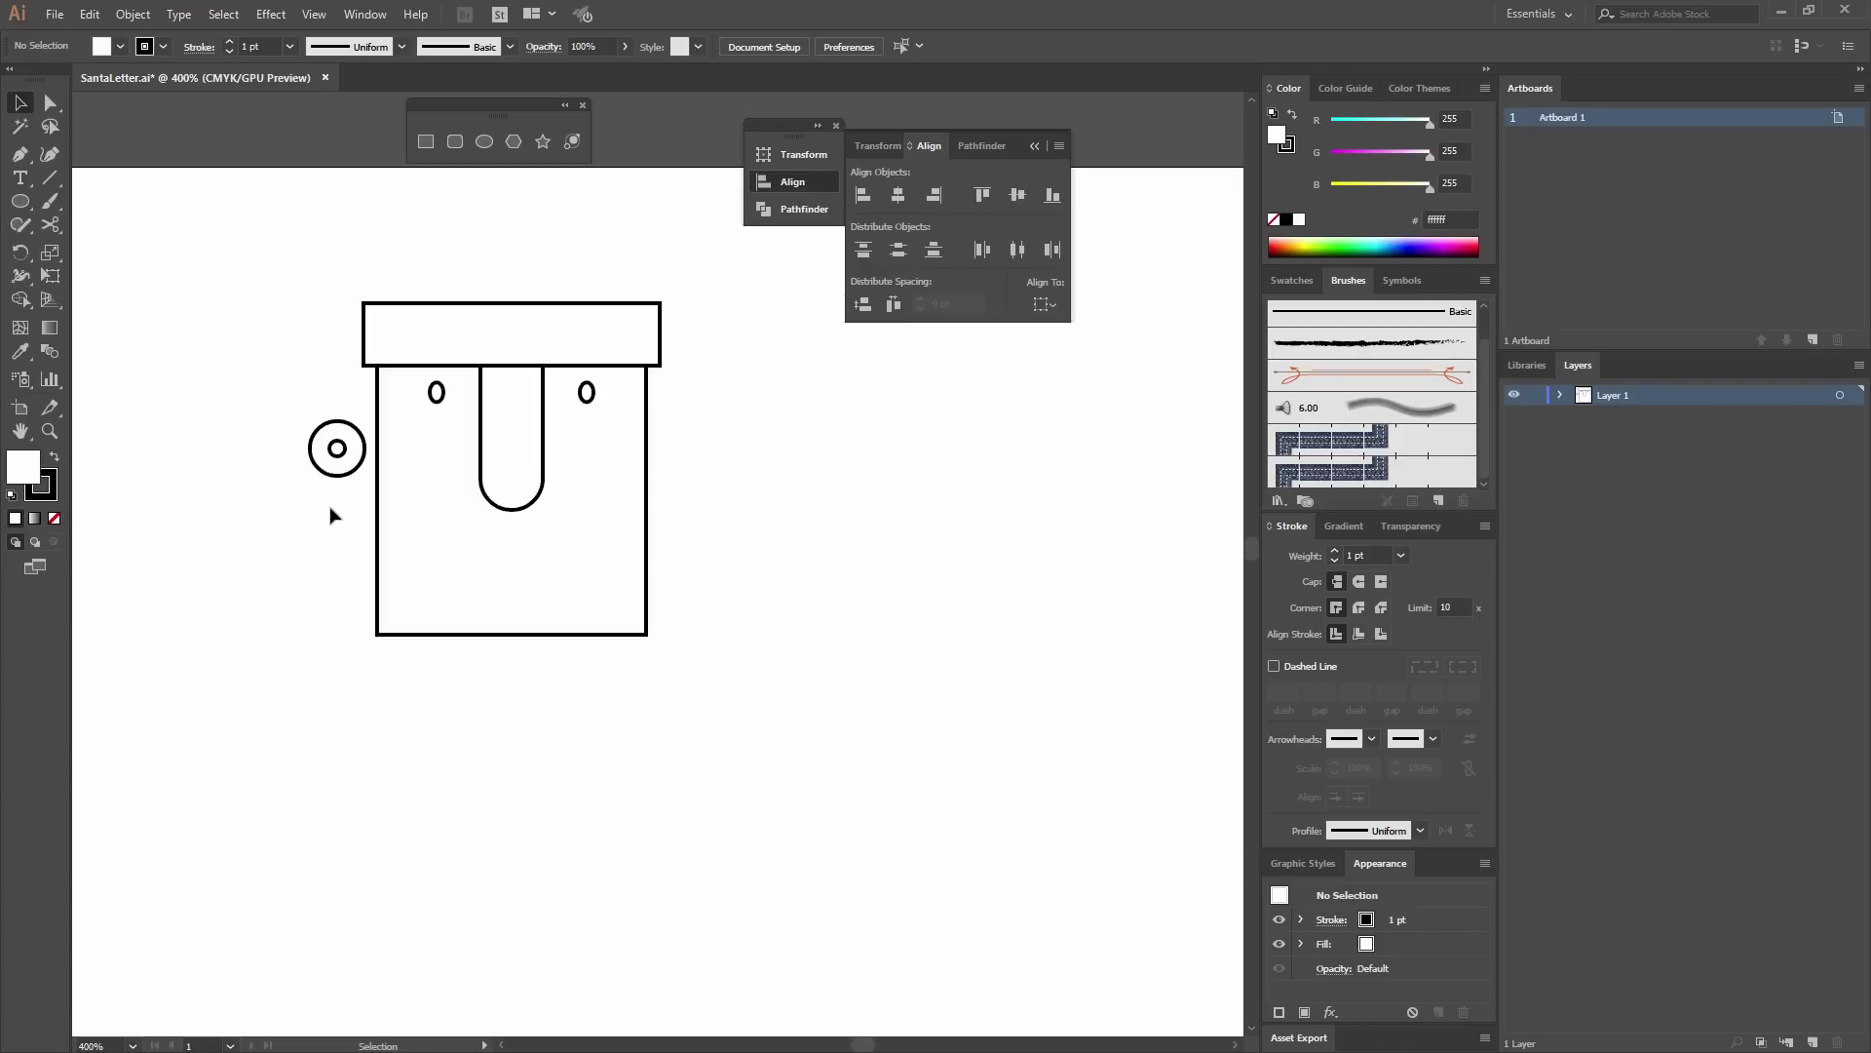
Delete the left anchor point of the small inner circle in the ear, leaving a right-facing arc.
key(ctrl+equal)
key(ctrl+equal)
drag(217, 395, 741, 386)
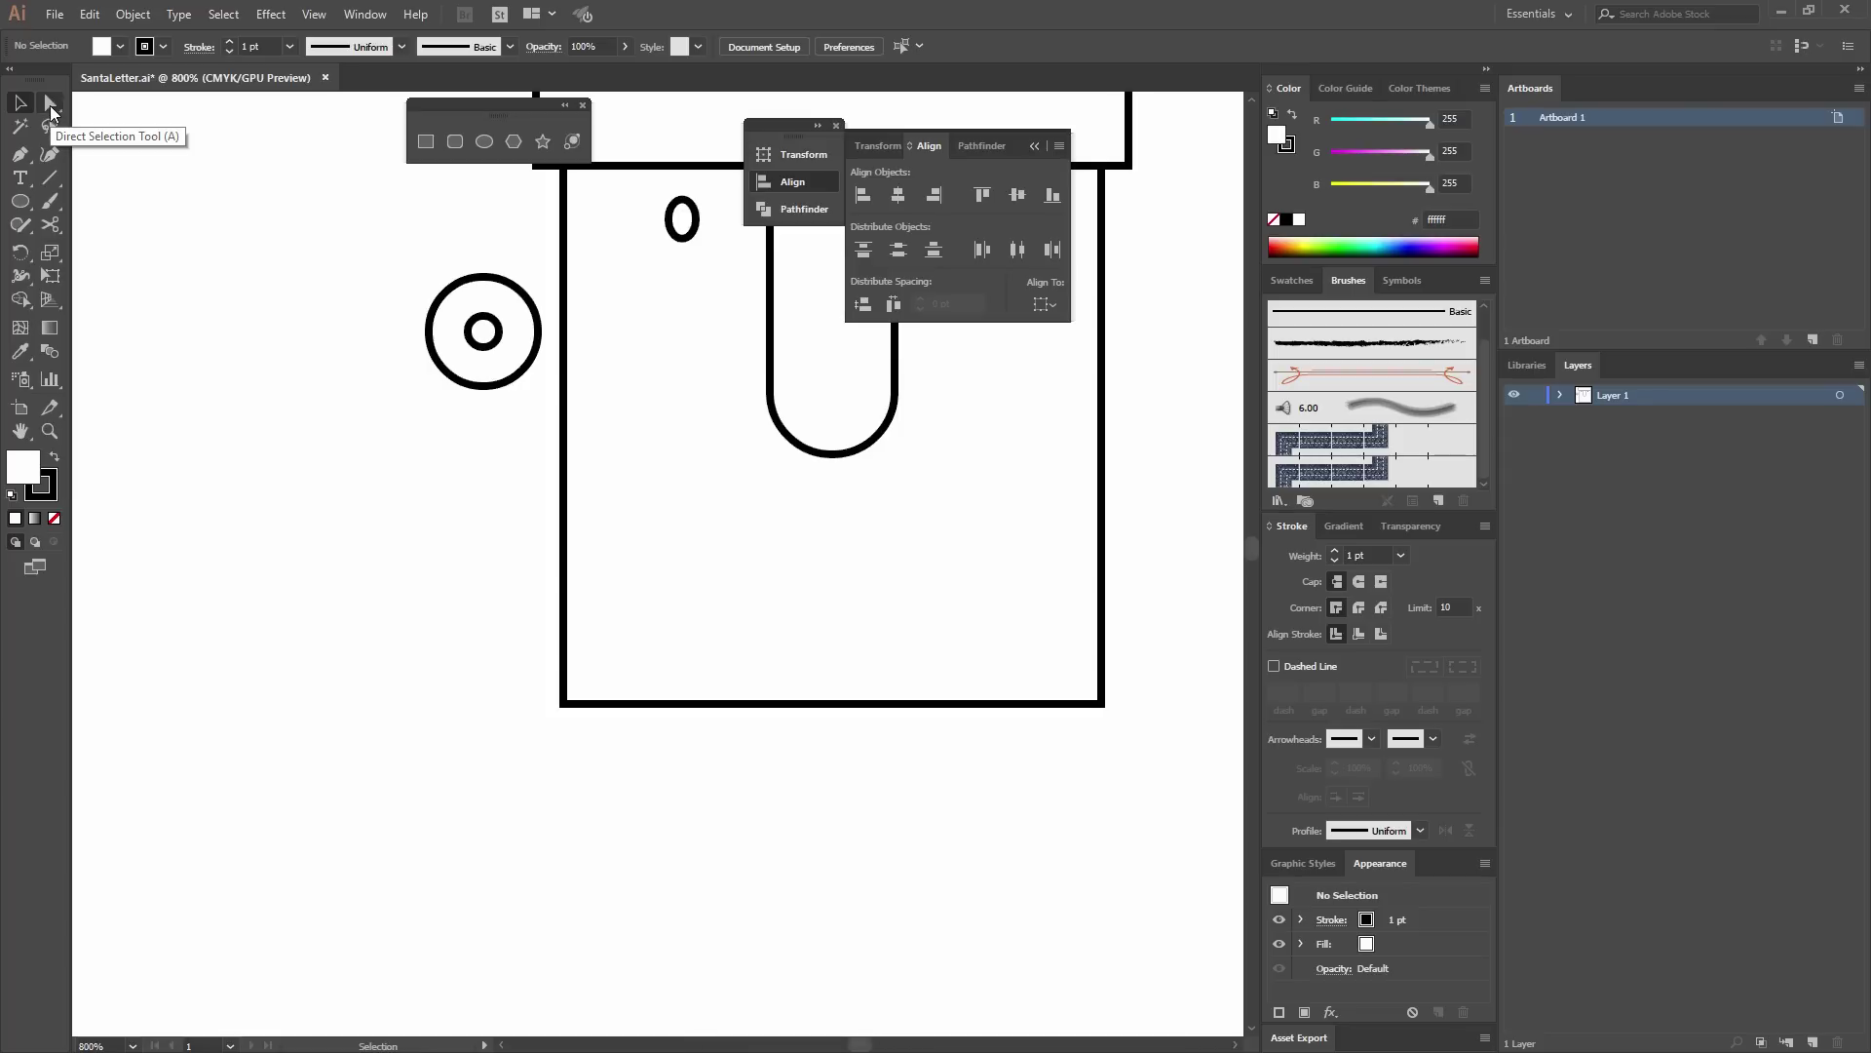
click(51, 106)
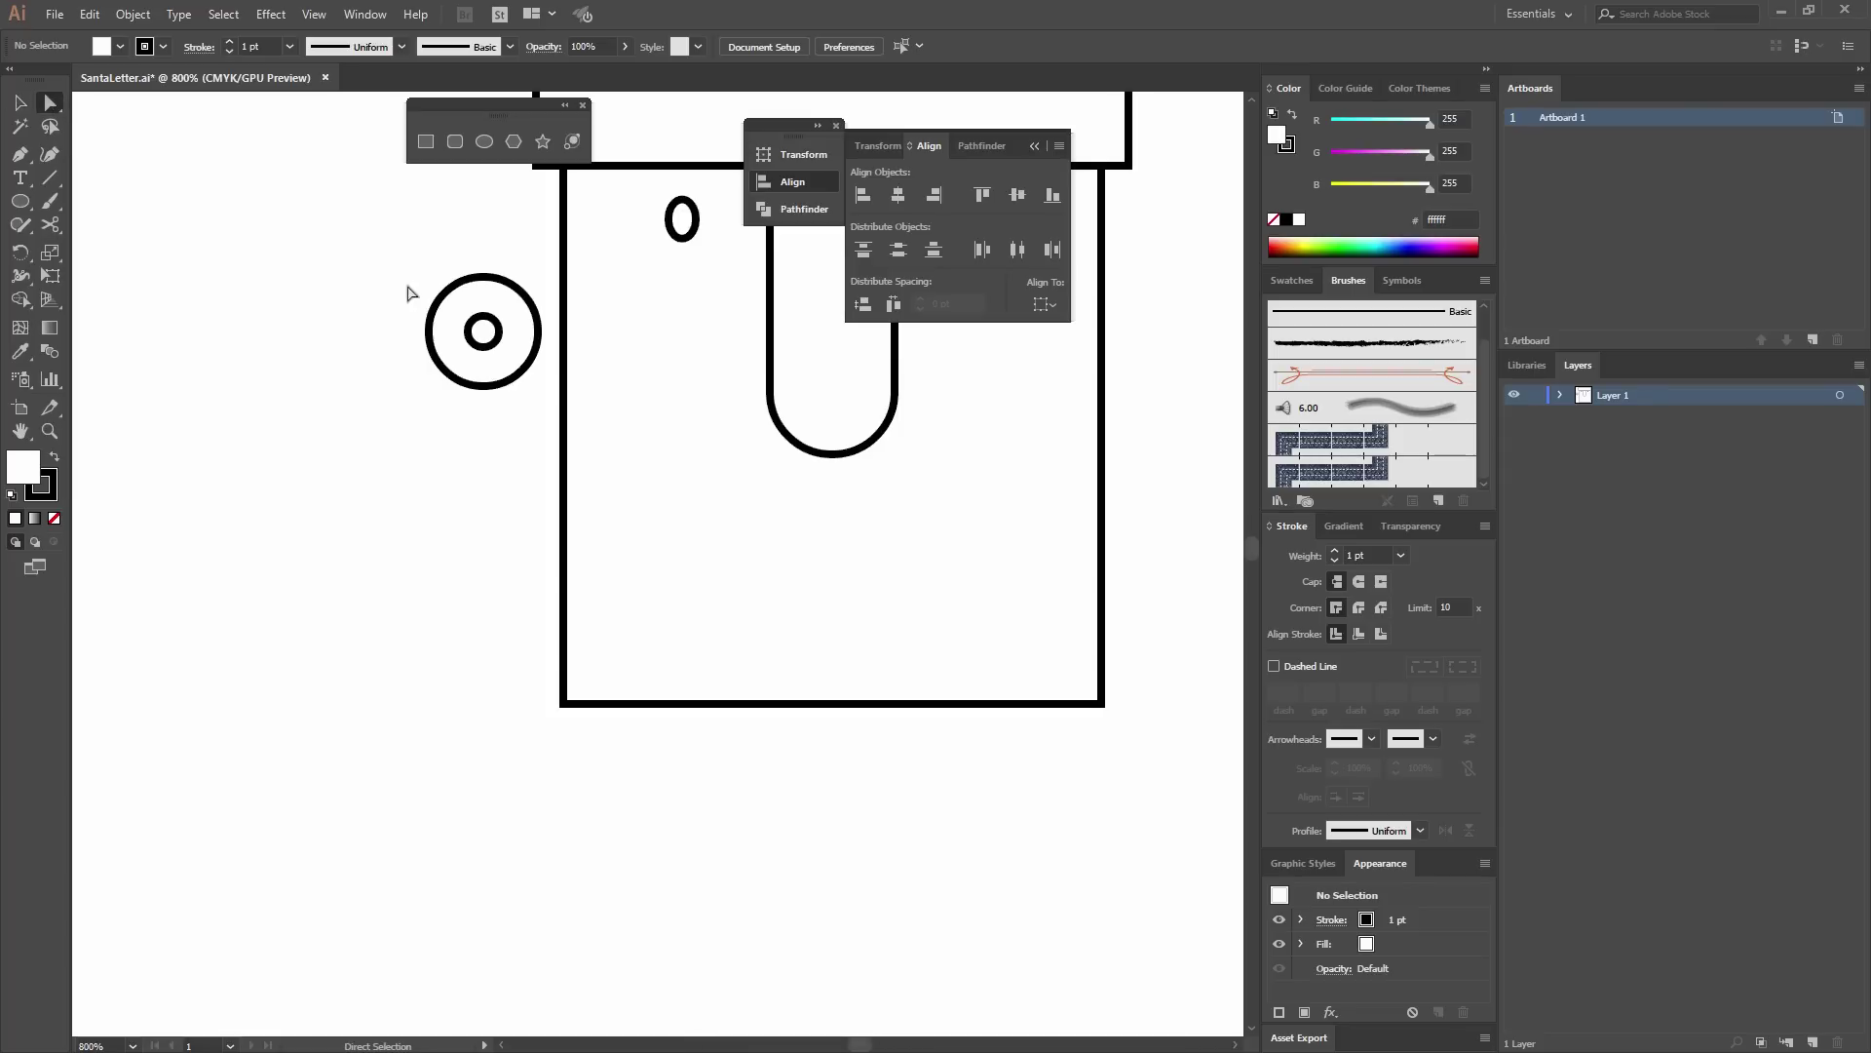
click(467, 334)
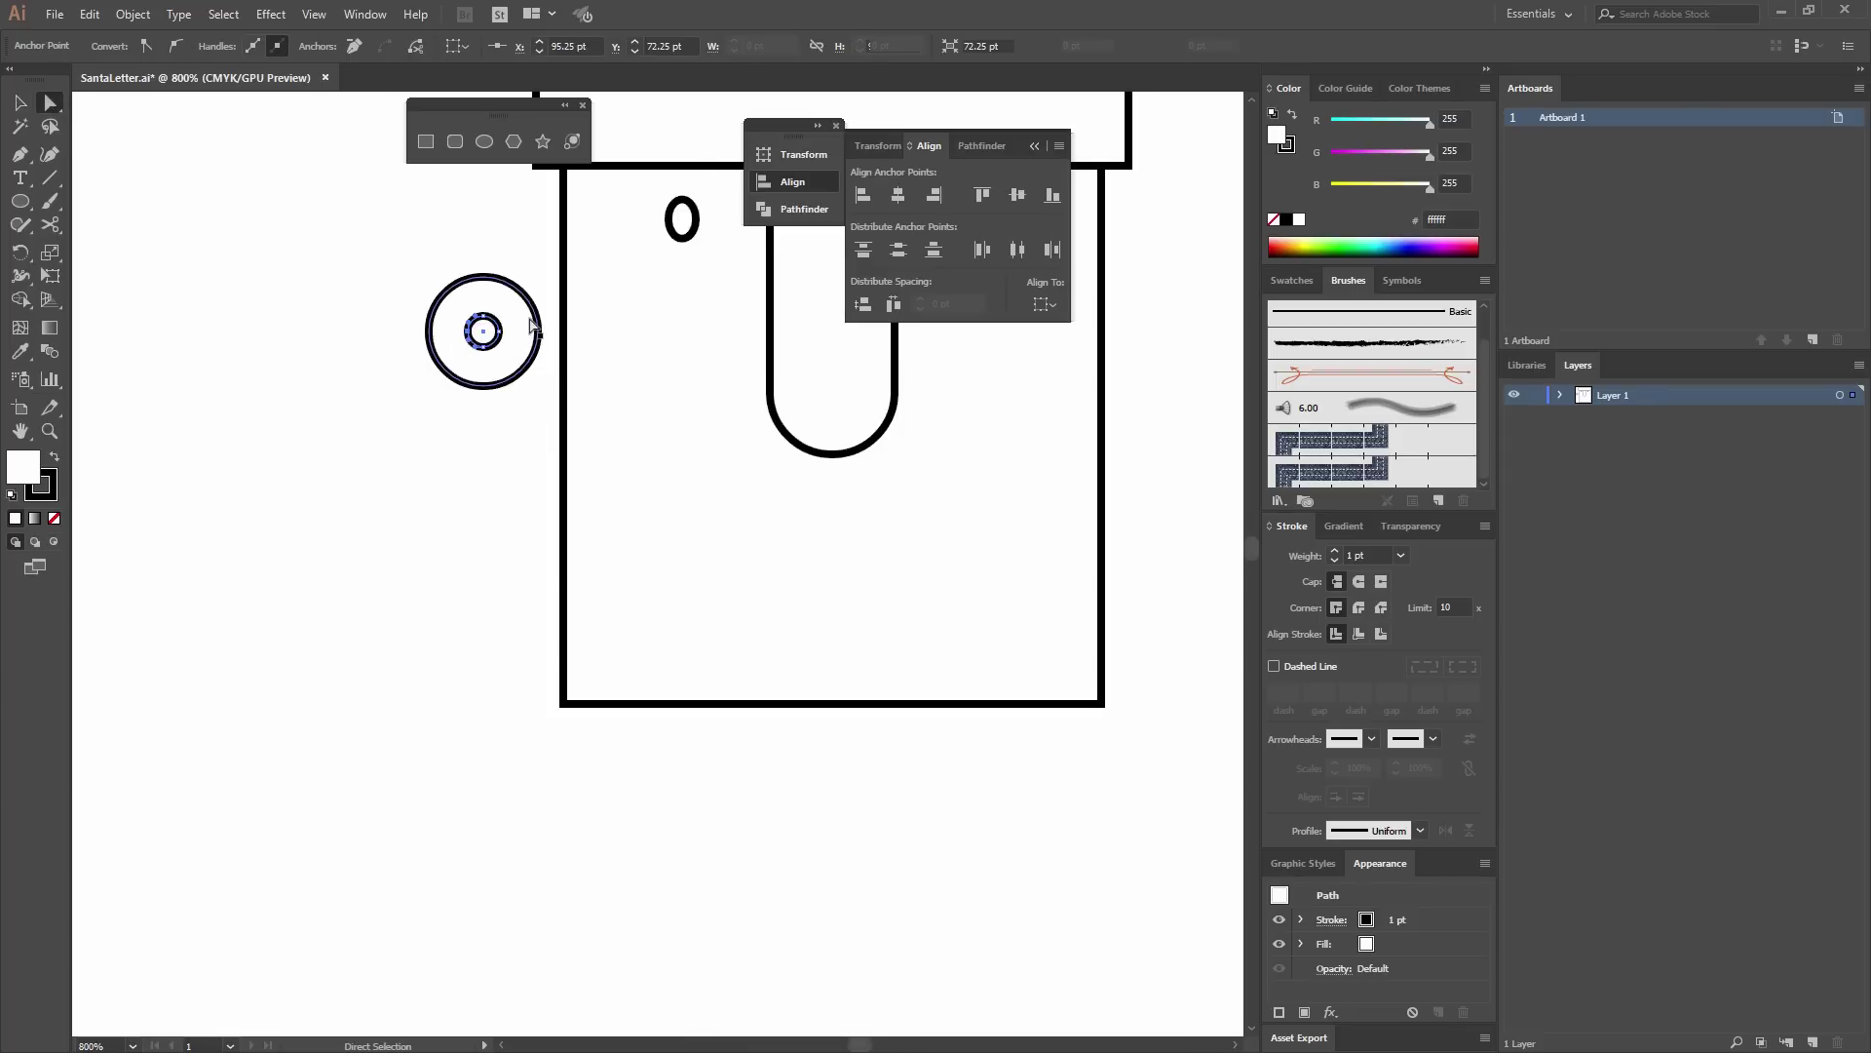
key(Delete)
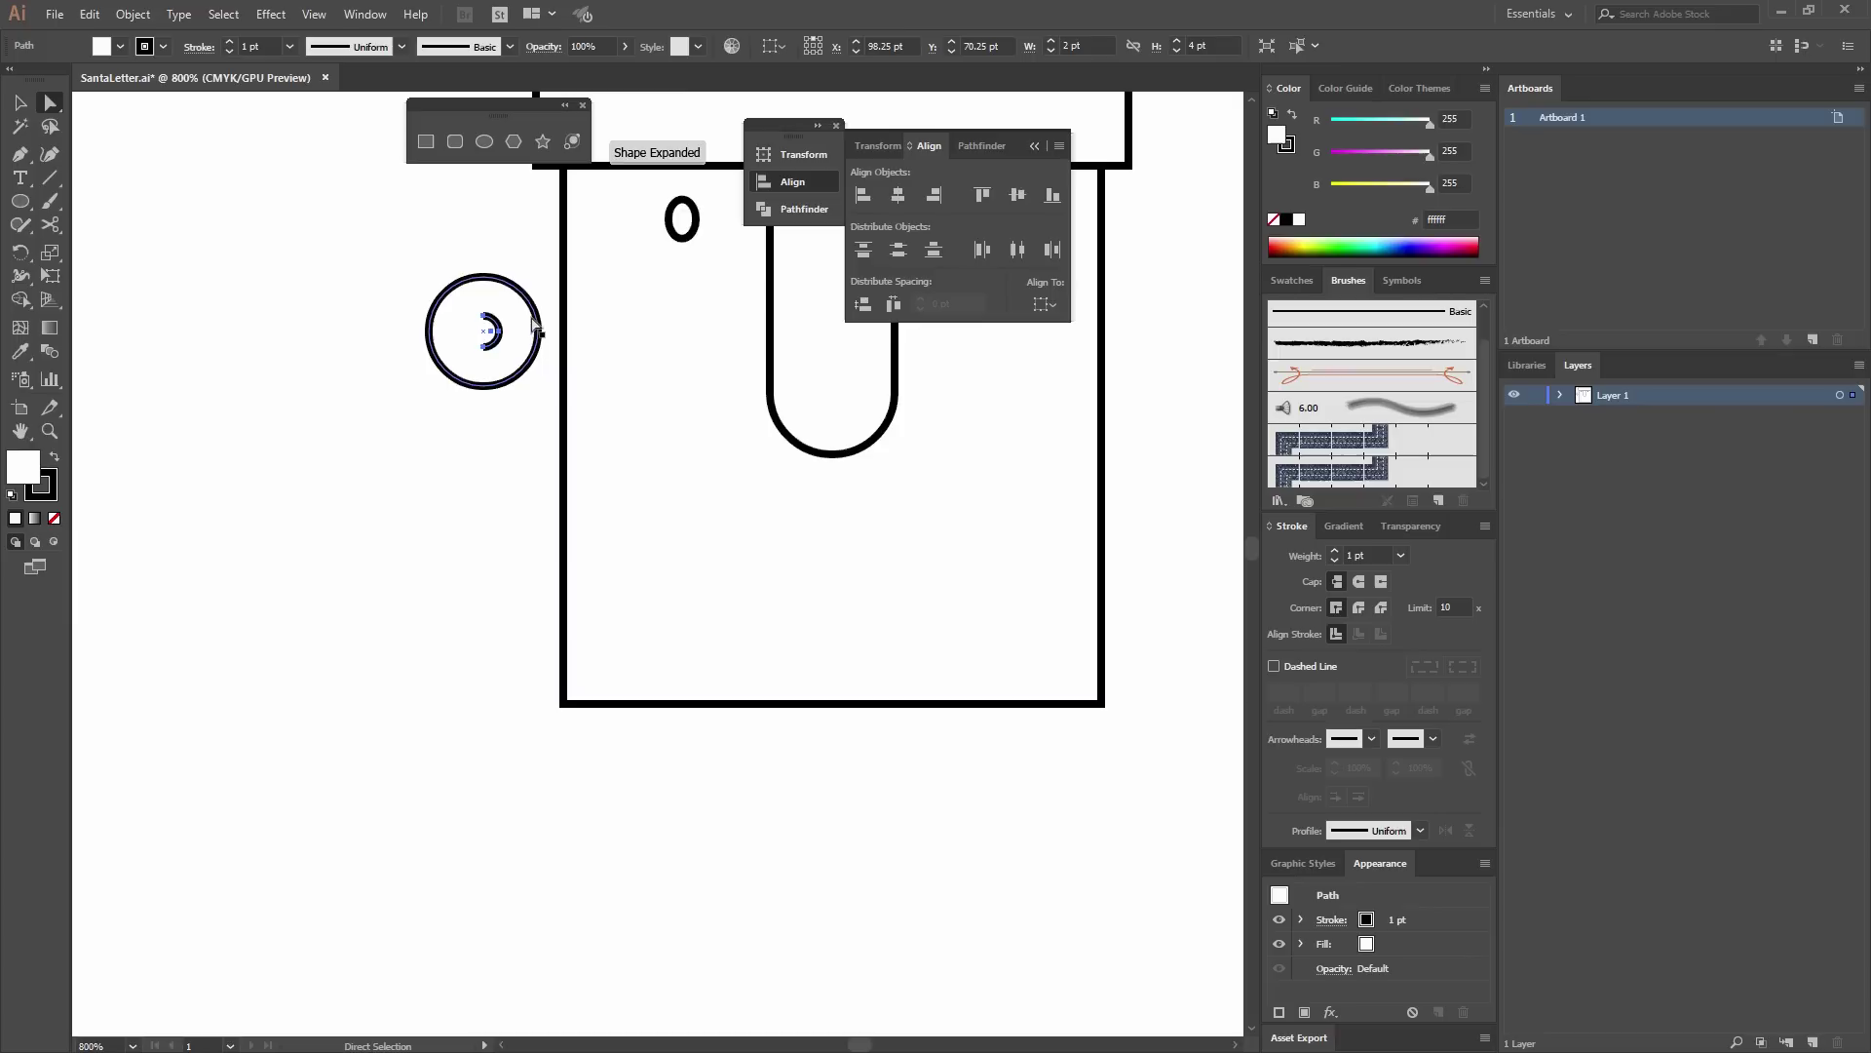
click(480, 439)
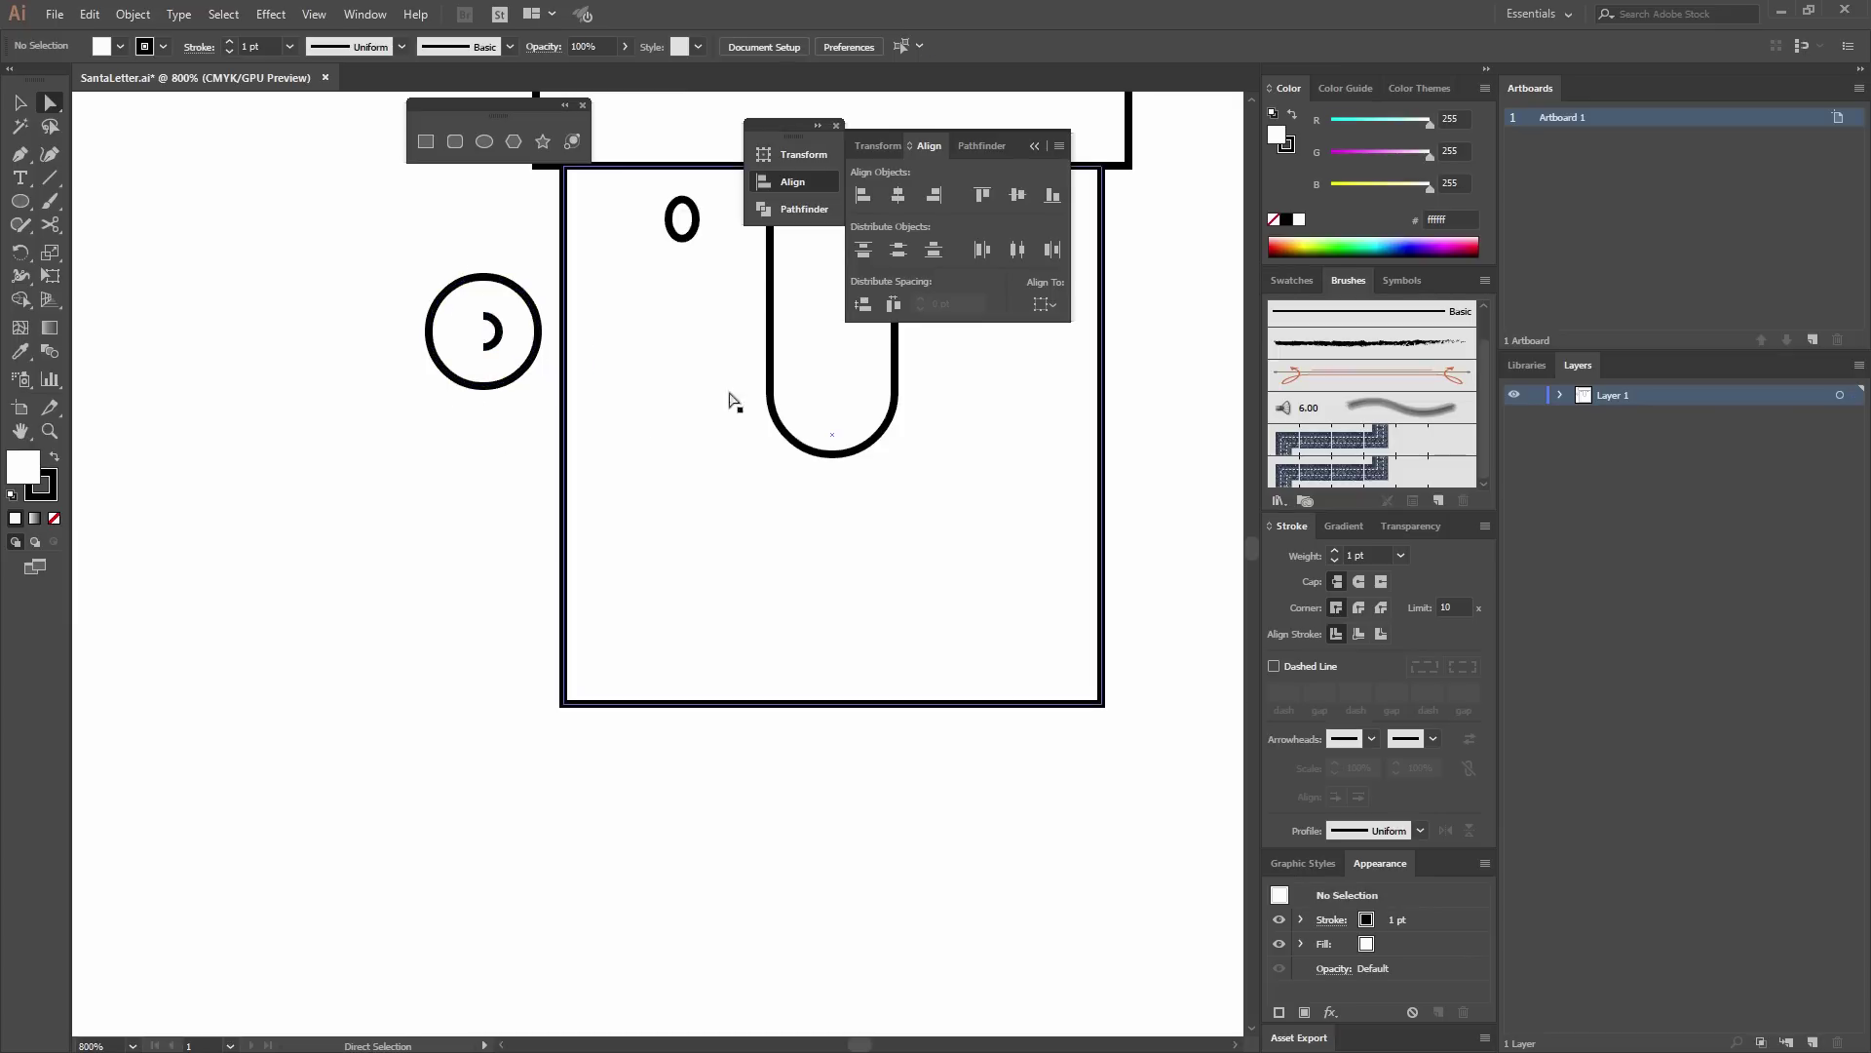
Move the ear circle and its inner arc so they overlap the head's left edge, and send them to the back.
drag(385, 389, 552, 535)
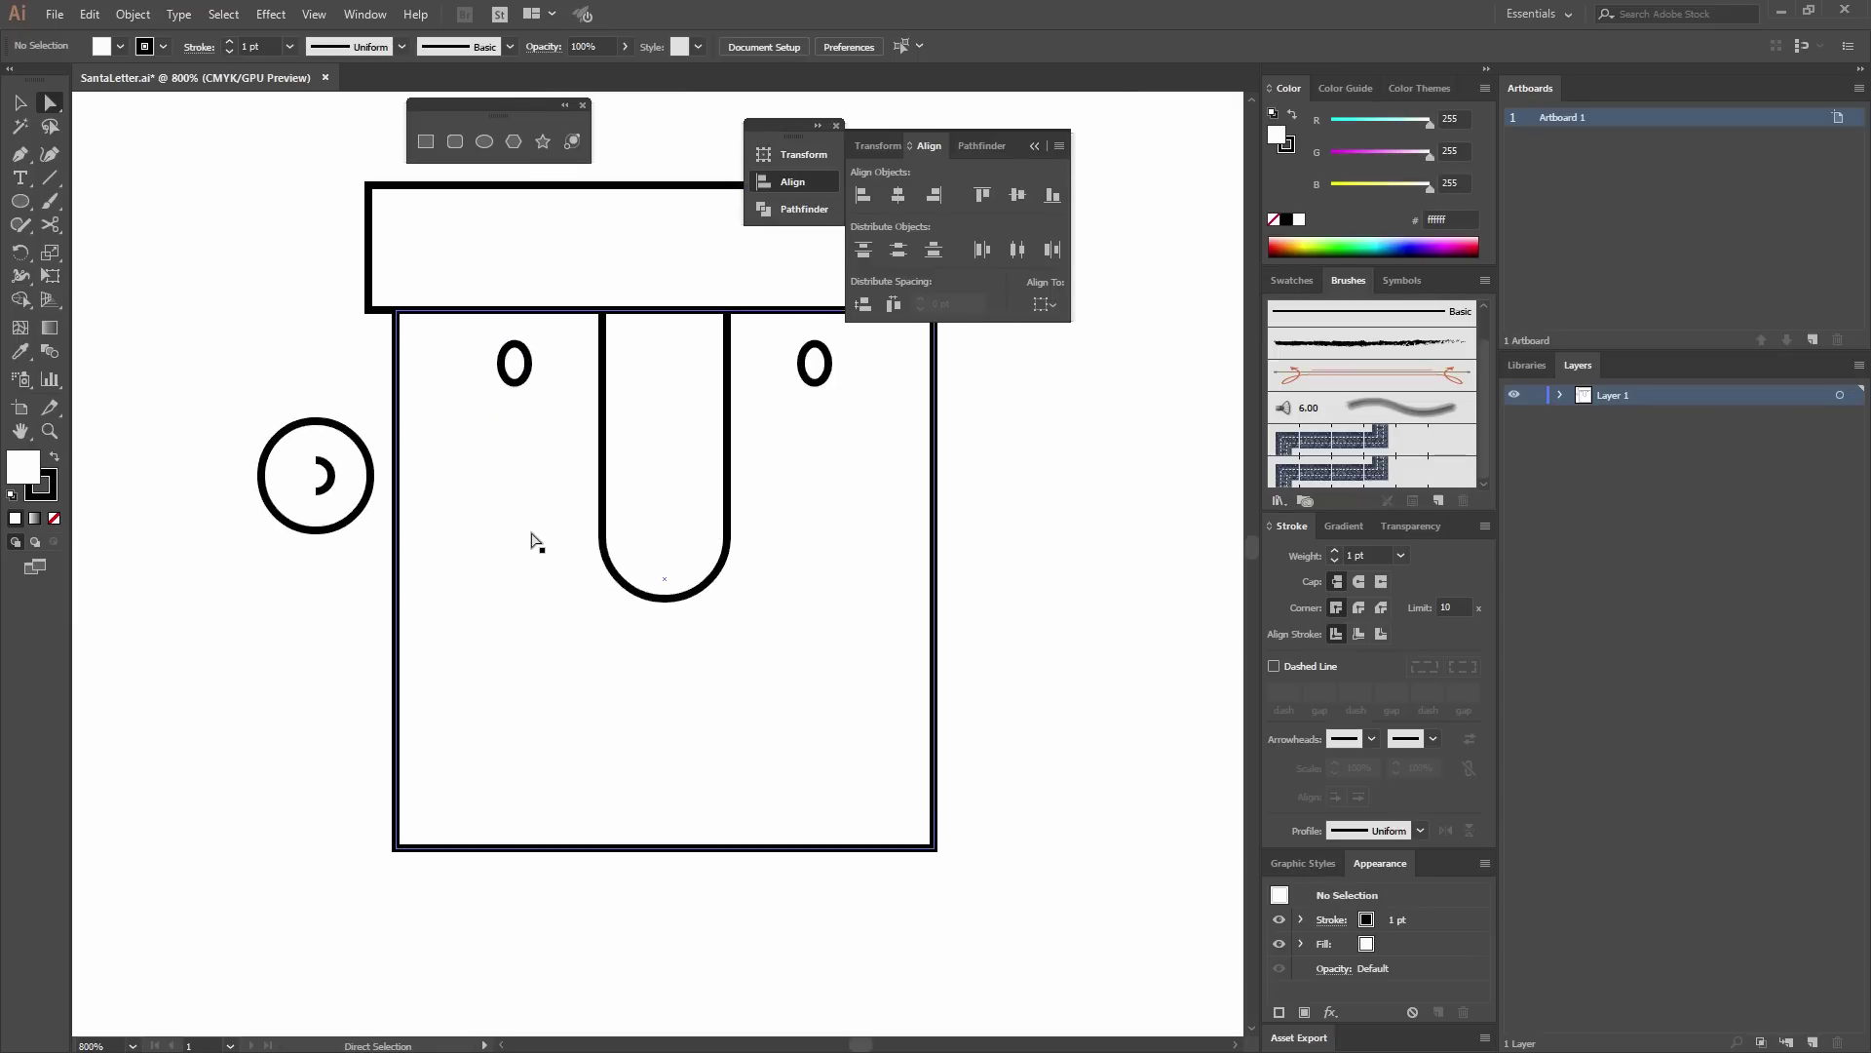
click(19, 103)
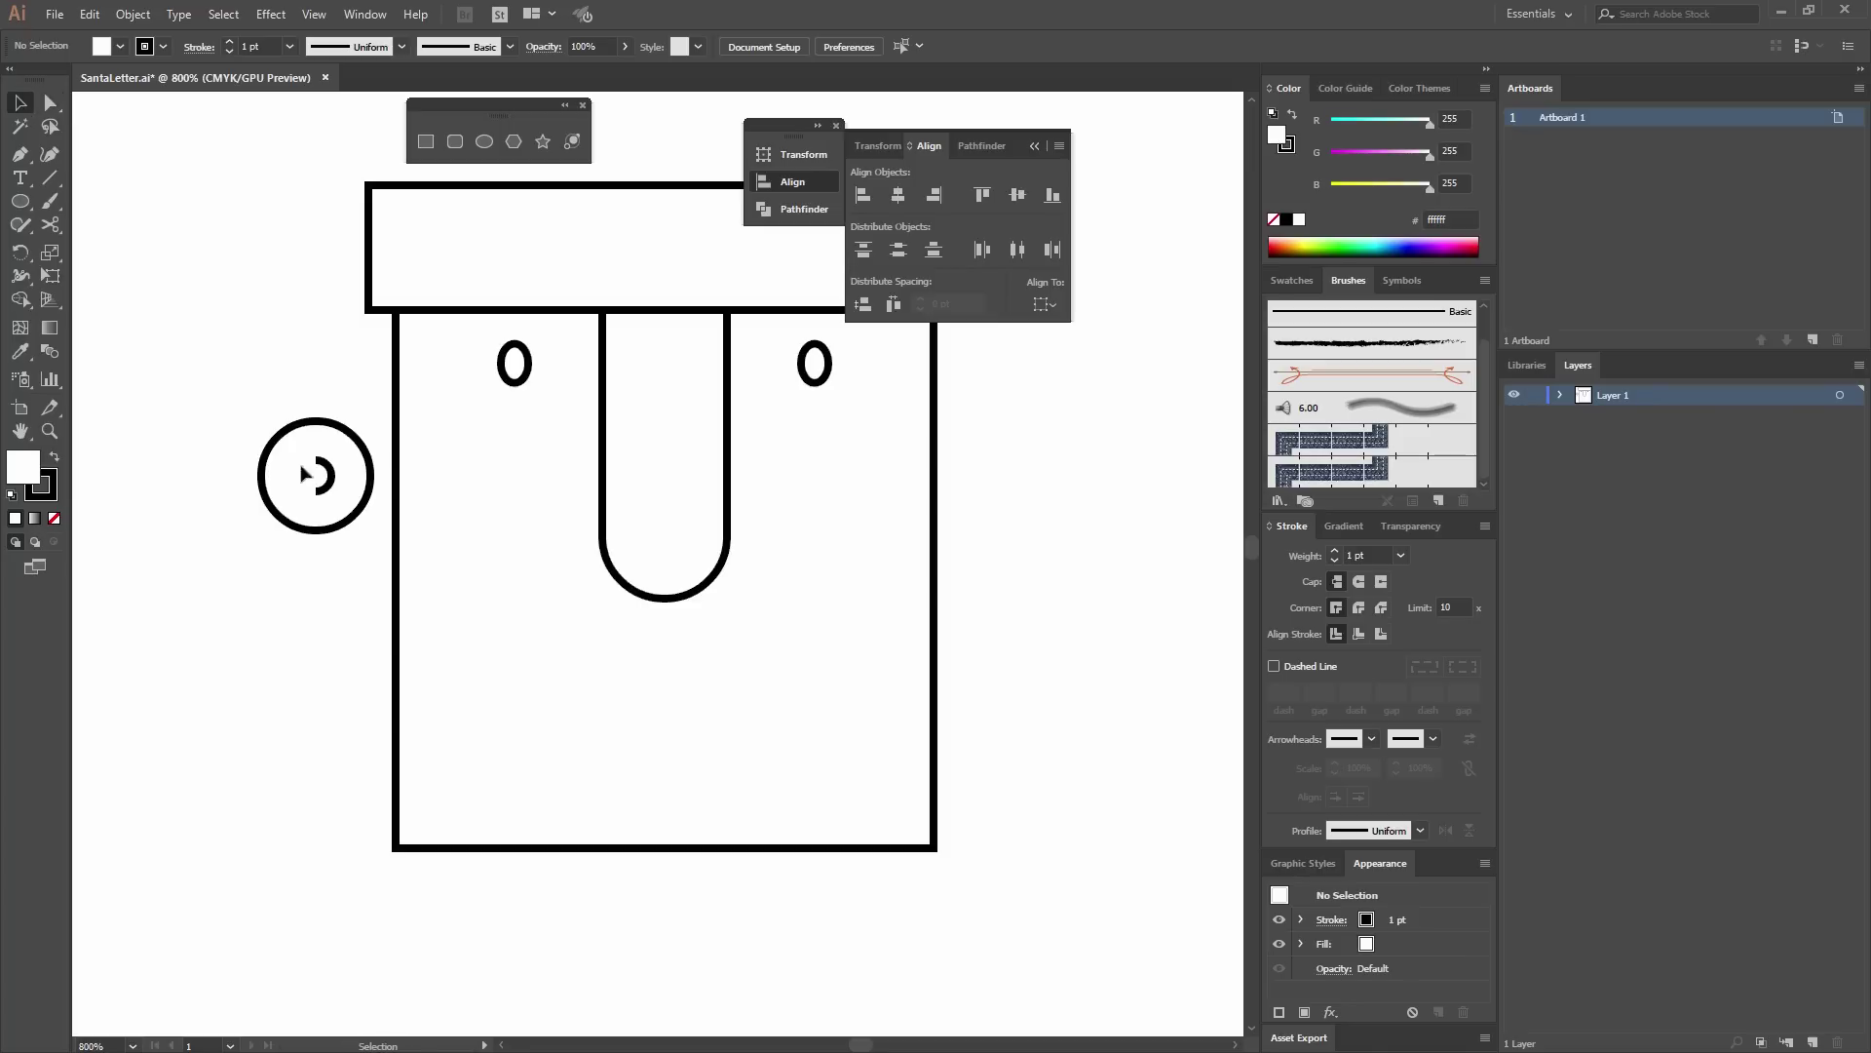
click(303, 474)
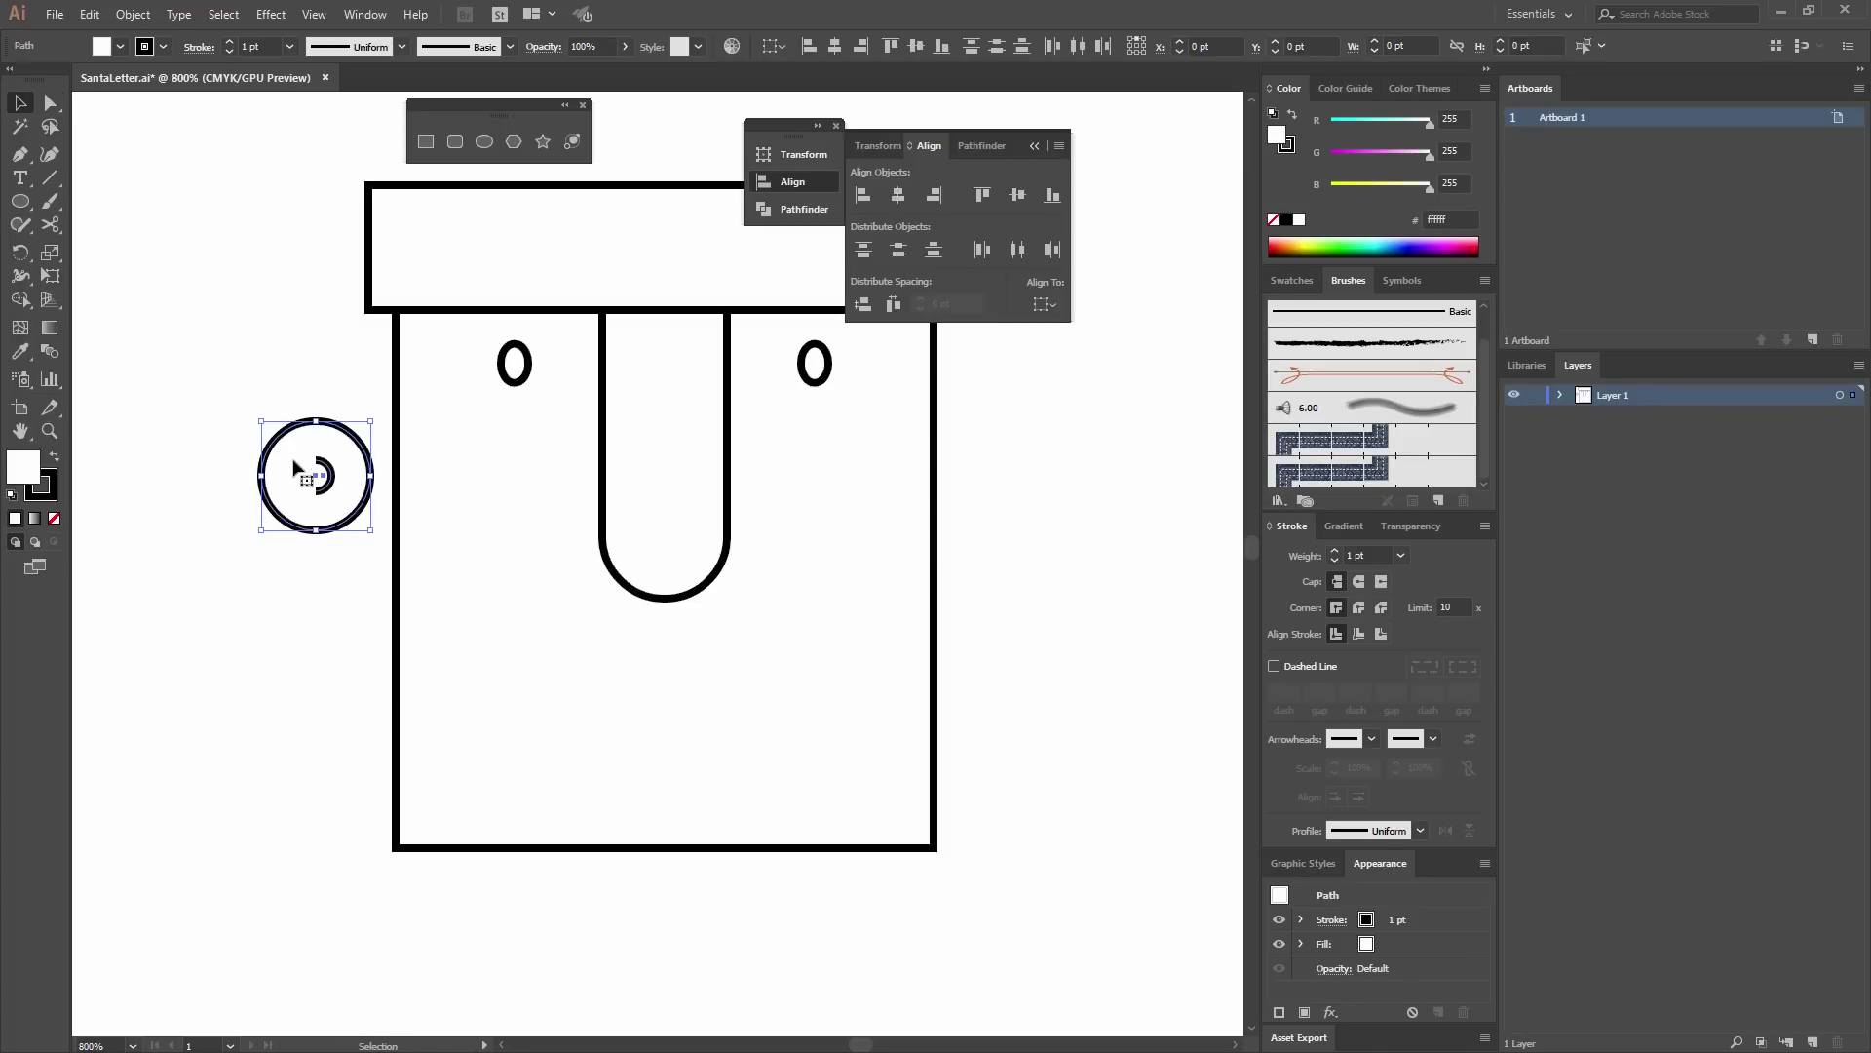
drag(367, 525, 407, 529)
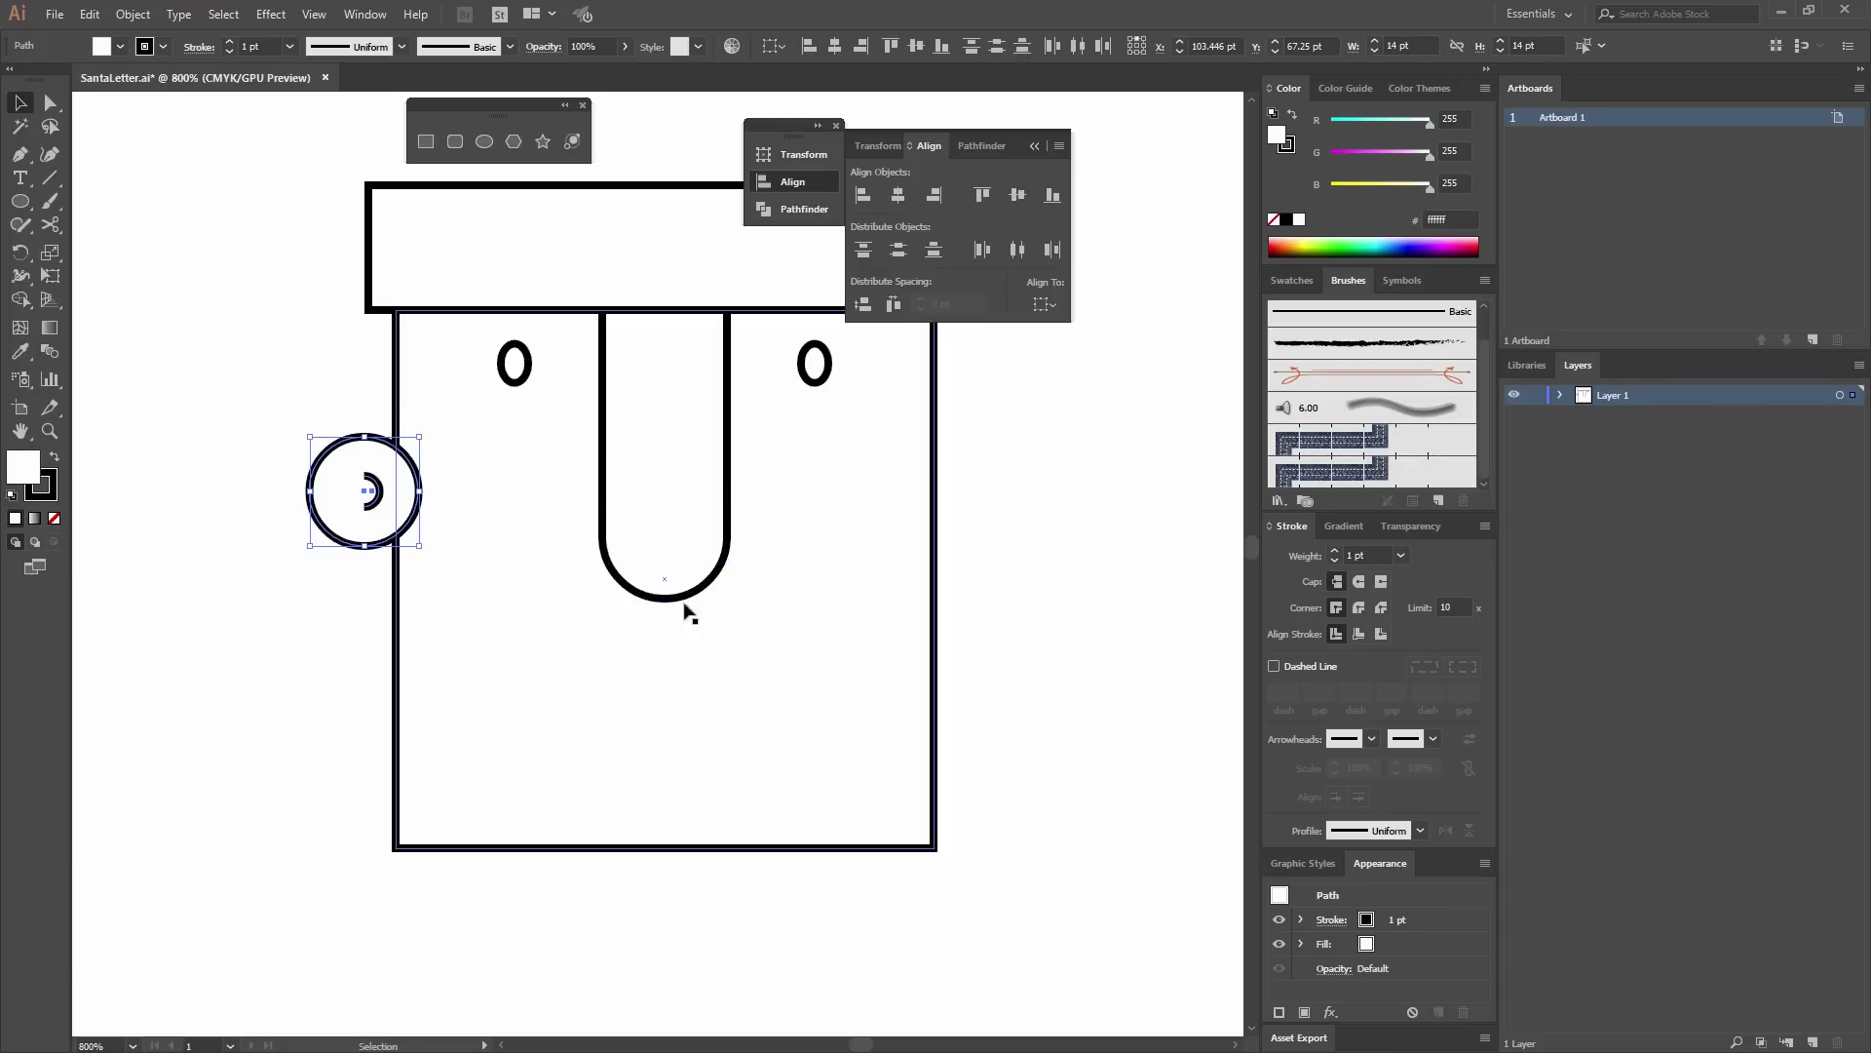
right_click(388, 489)
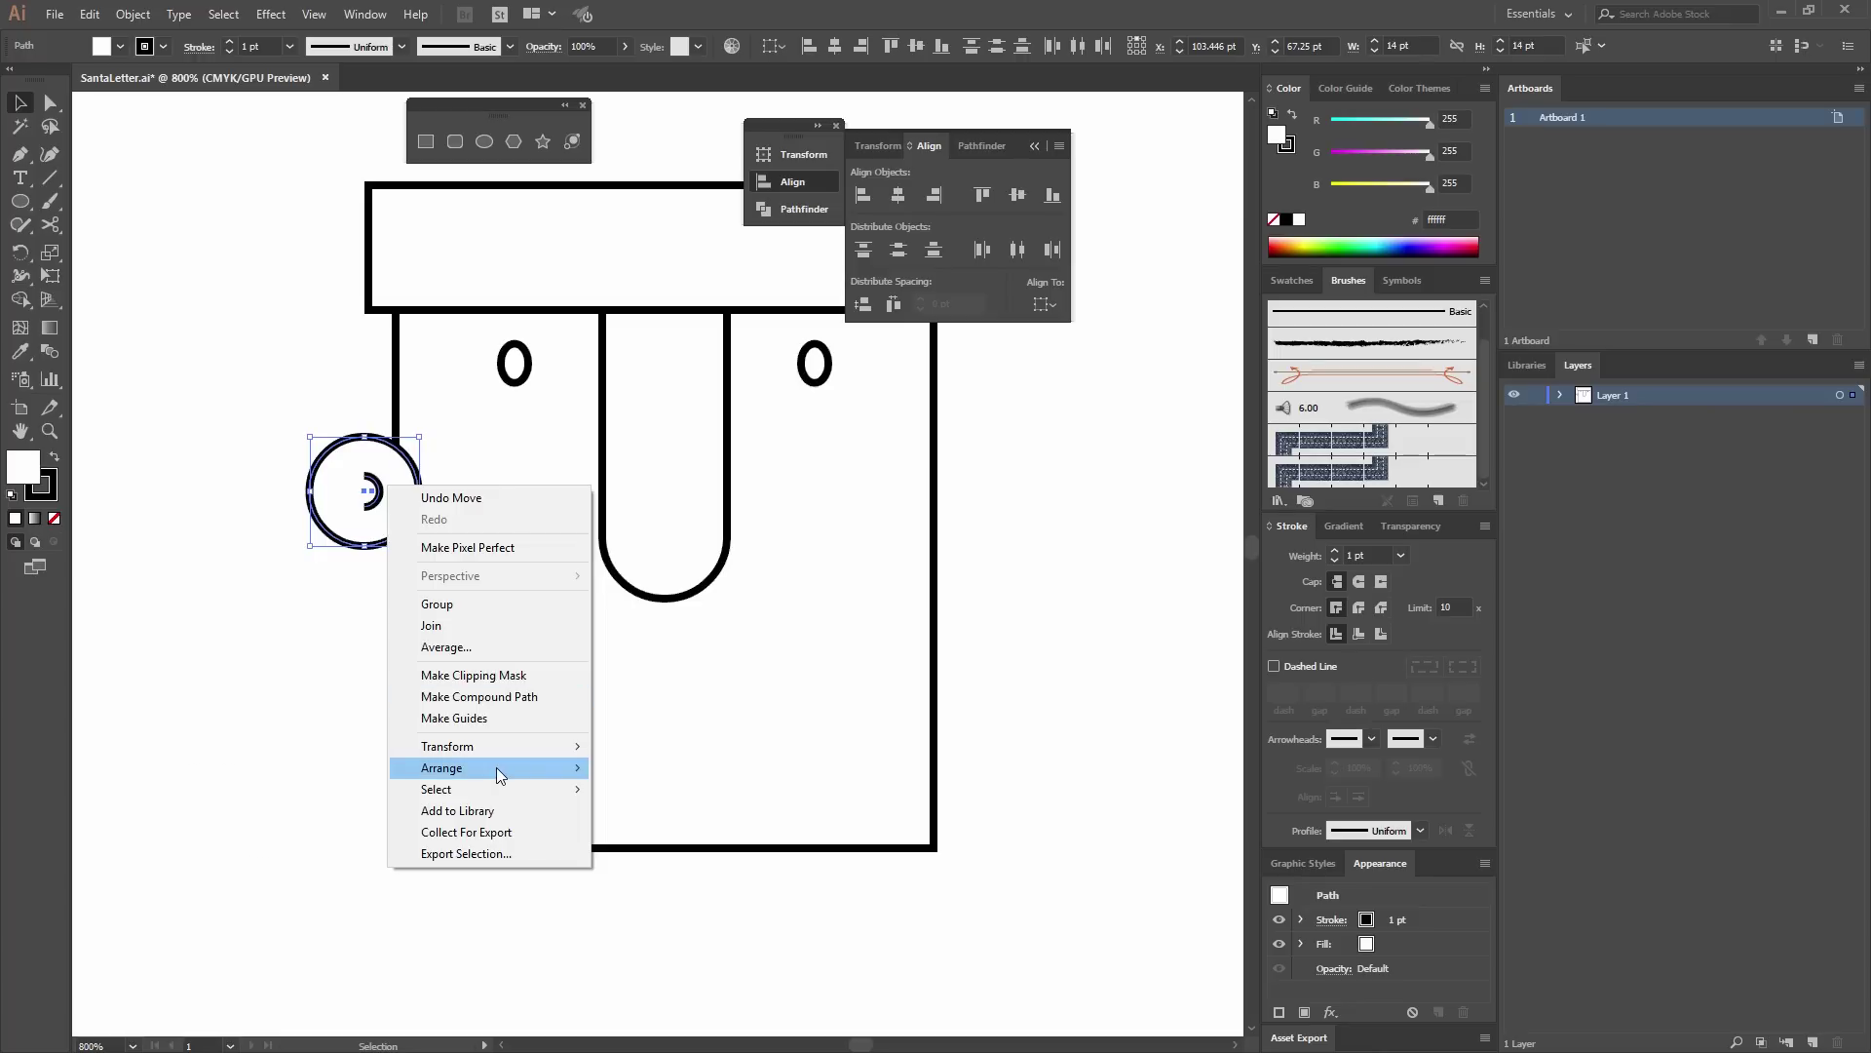
mouse_move(496, 768)
click(225, 842)
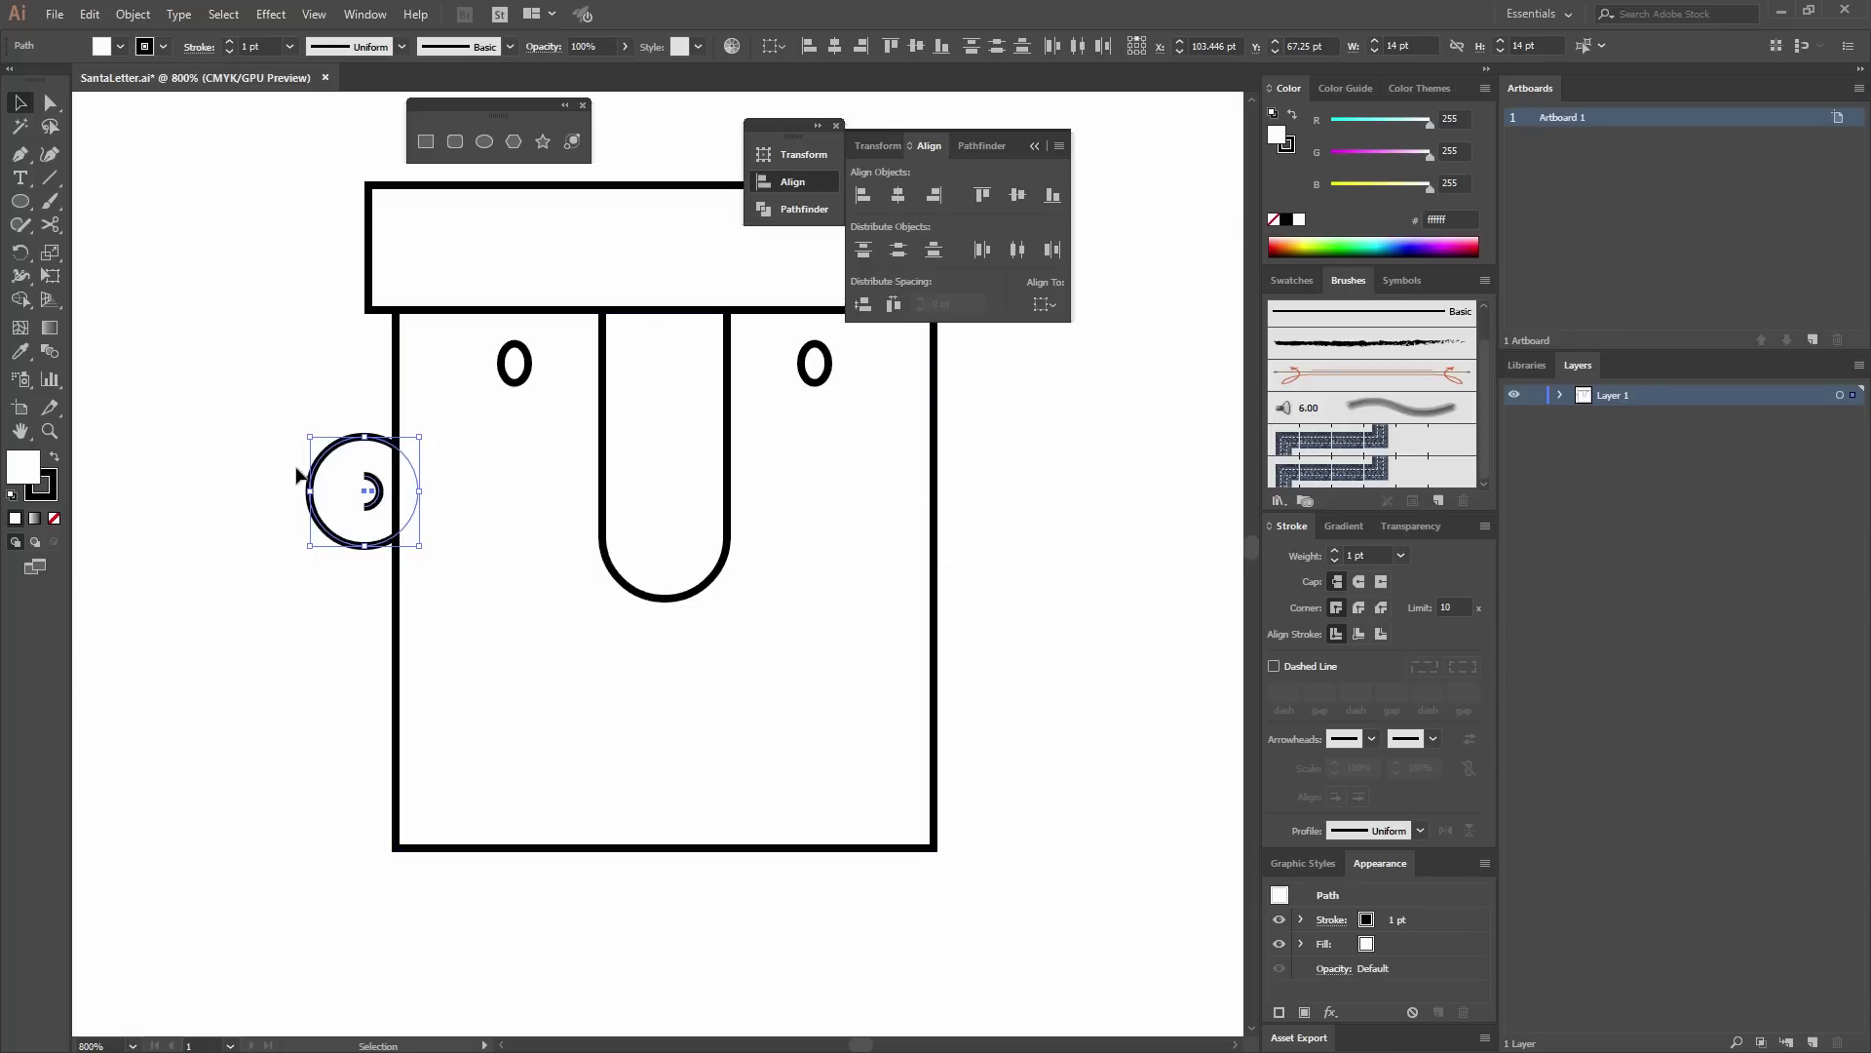
Create a reflected copy of the ear across the vertical axis.
right_click(366, 490)
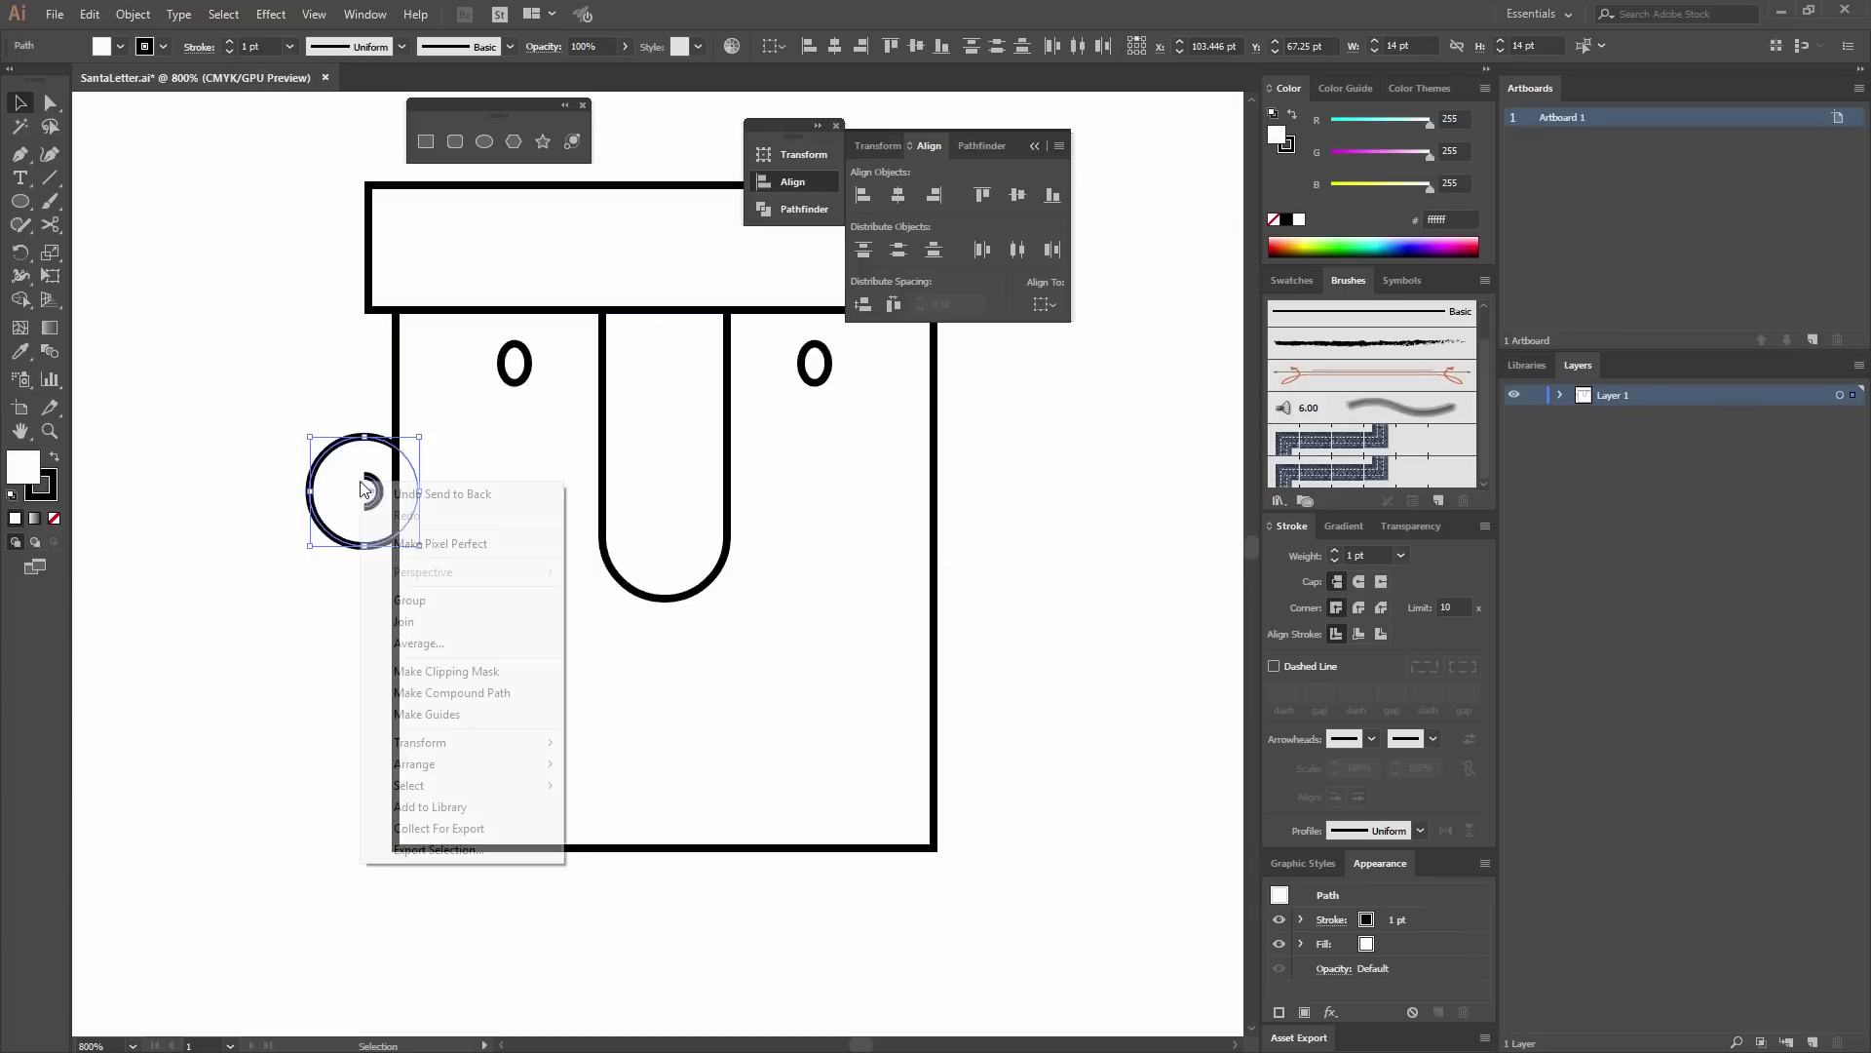
mouse_move(458, 744)
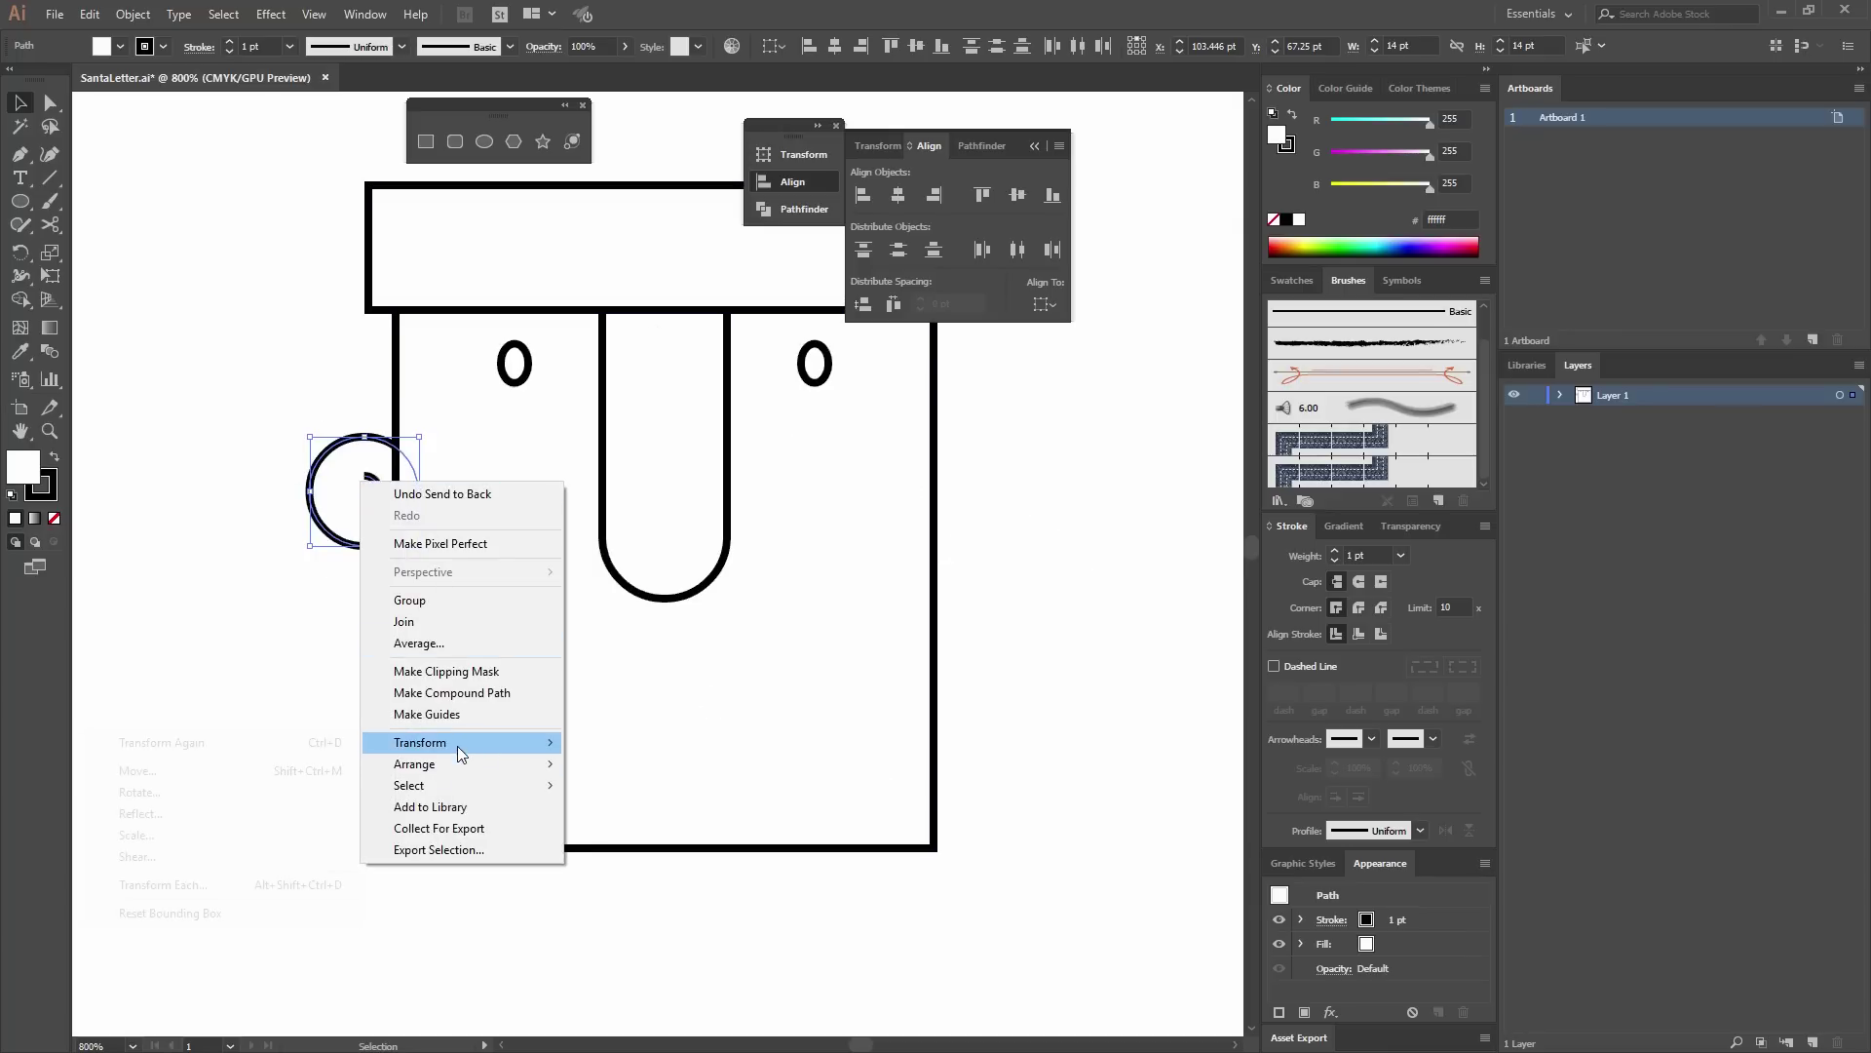
click(201, 821)
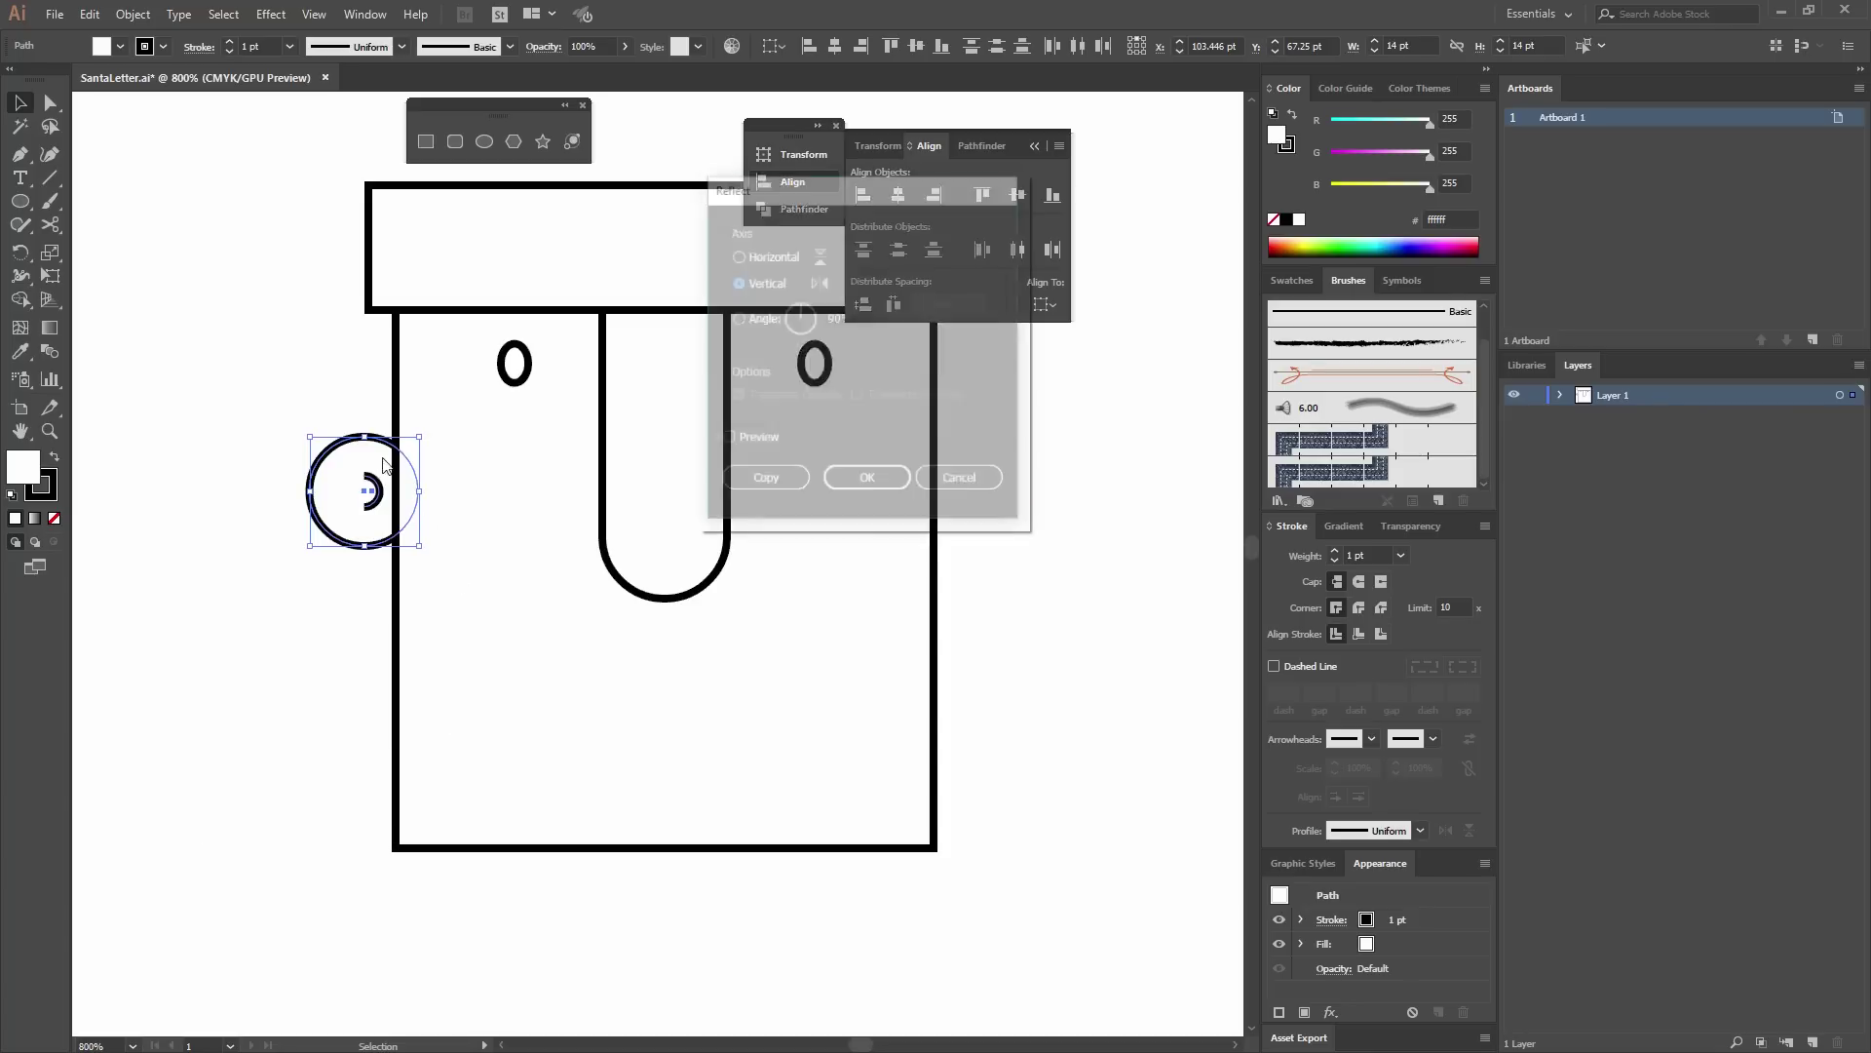
click(742, 441)
drag(850, 190, 851, 310)
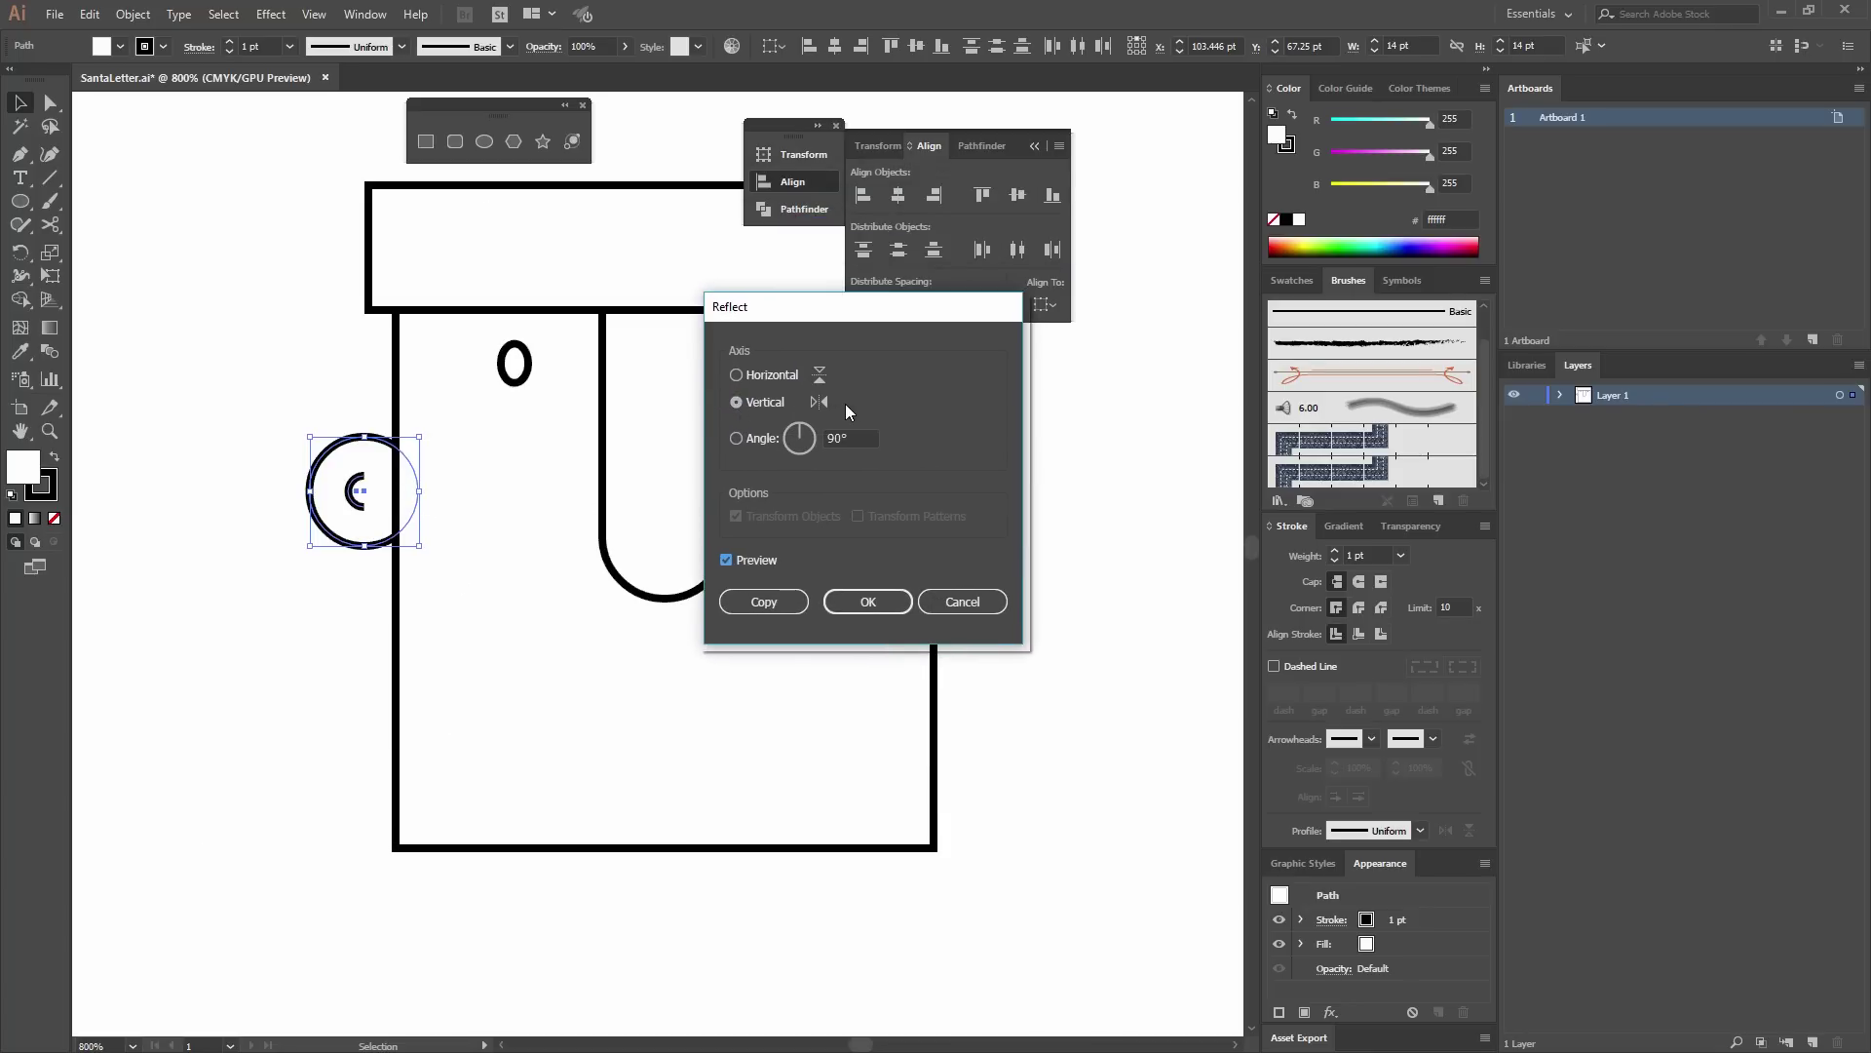
click(765, 601)
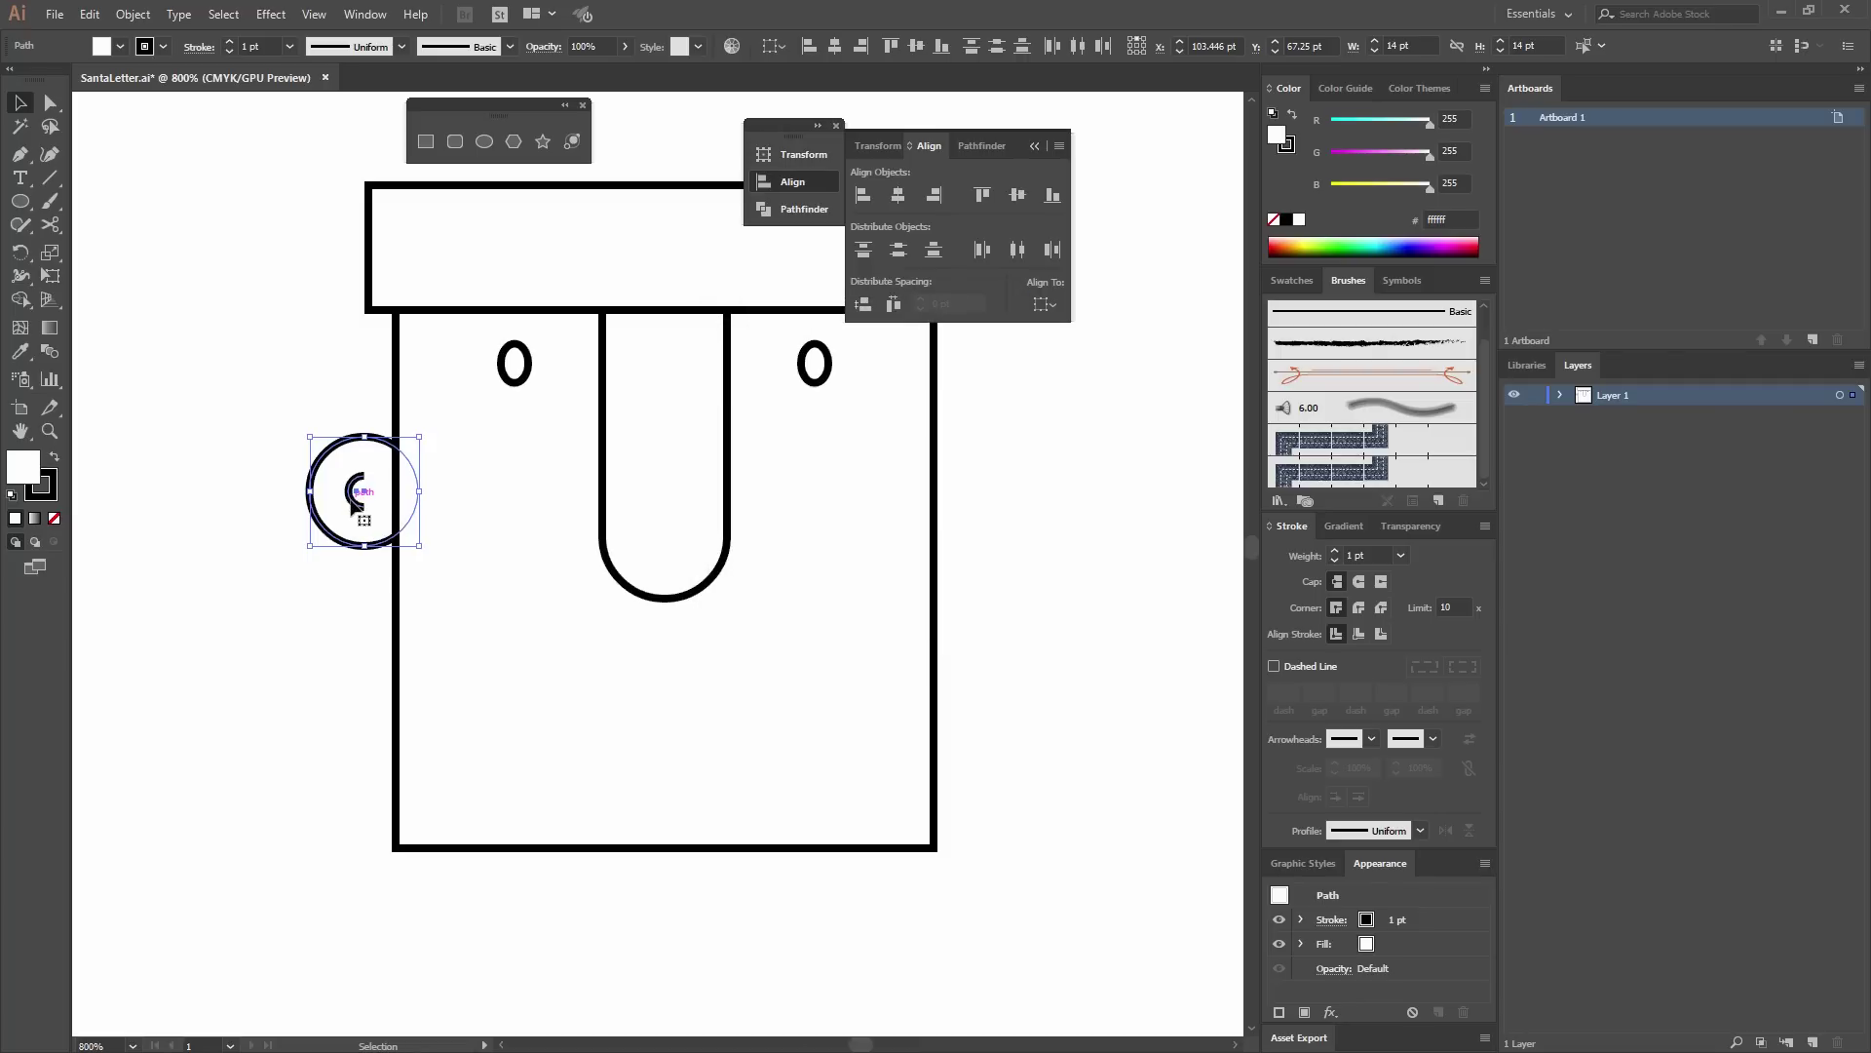
Move the mirrored ear horizontally across the head so it overlaps the right edge, and nudge it 1 pt outward.
drag(359, 505, 952, 512)
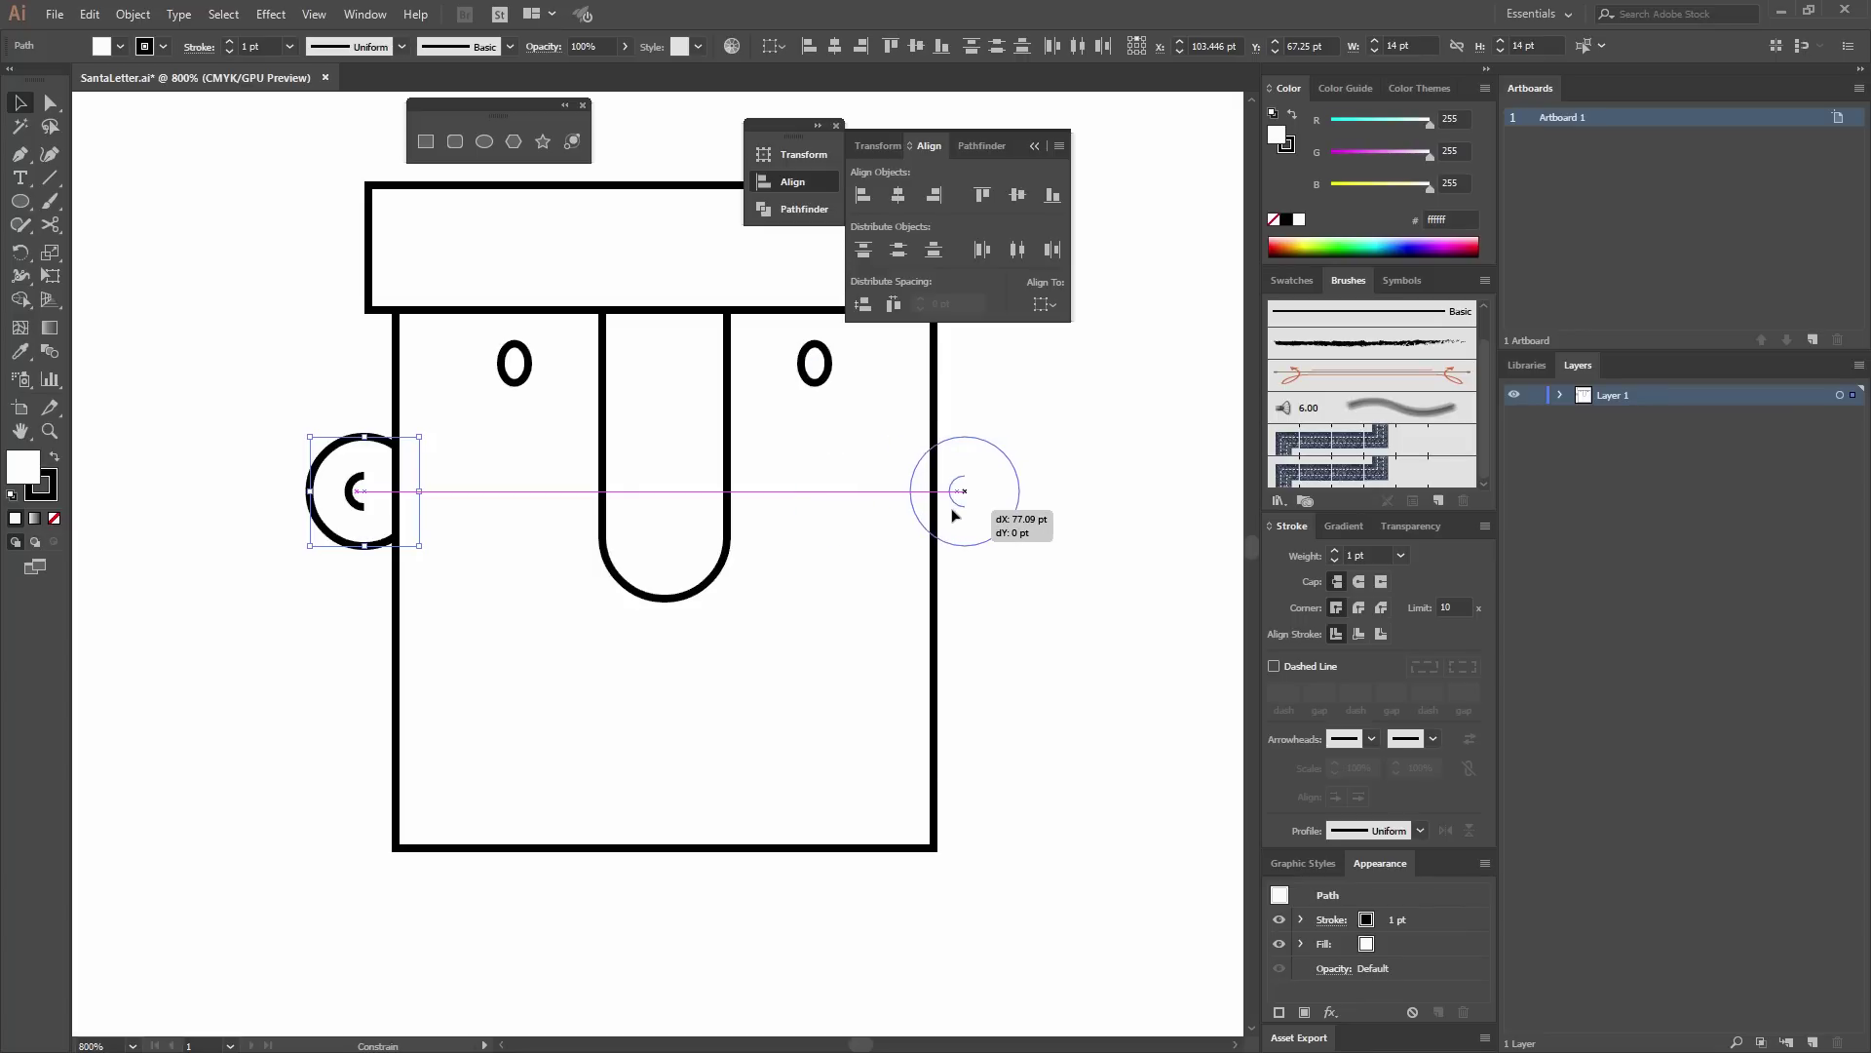
drag(953, 513, 953, 514)
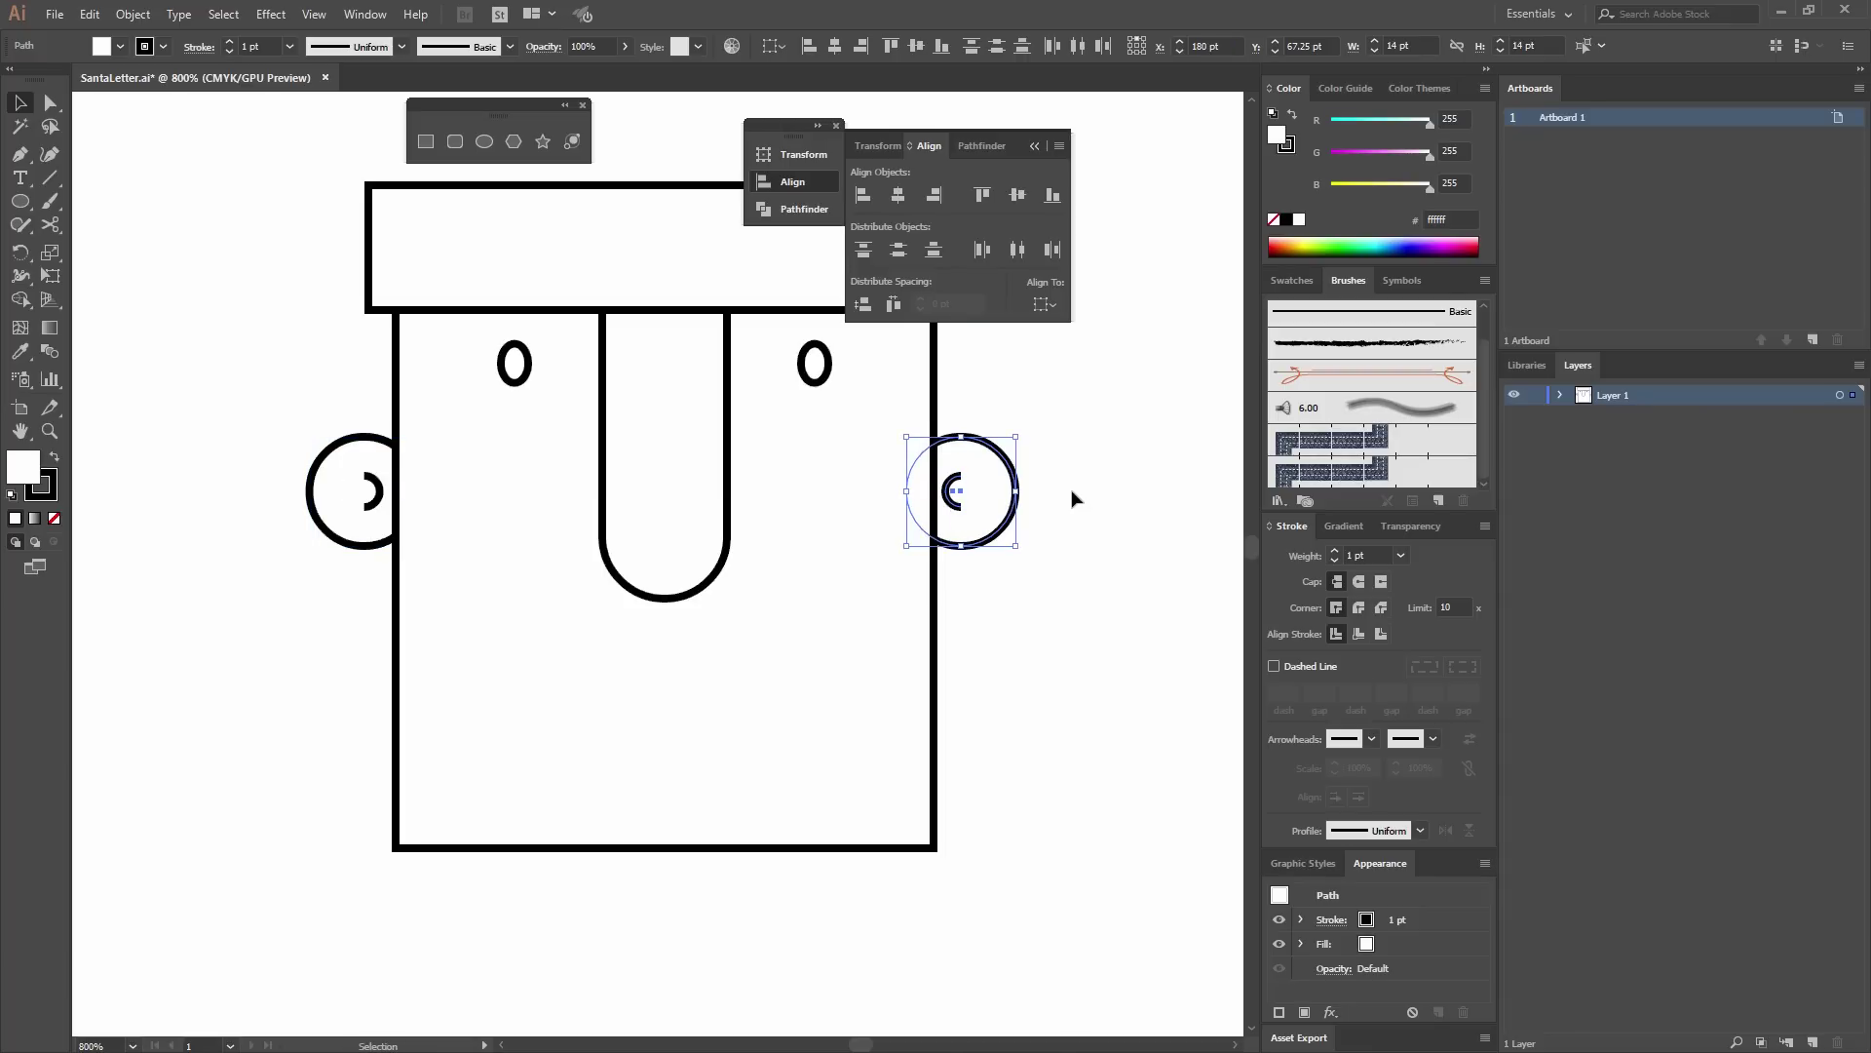
key(Right)
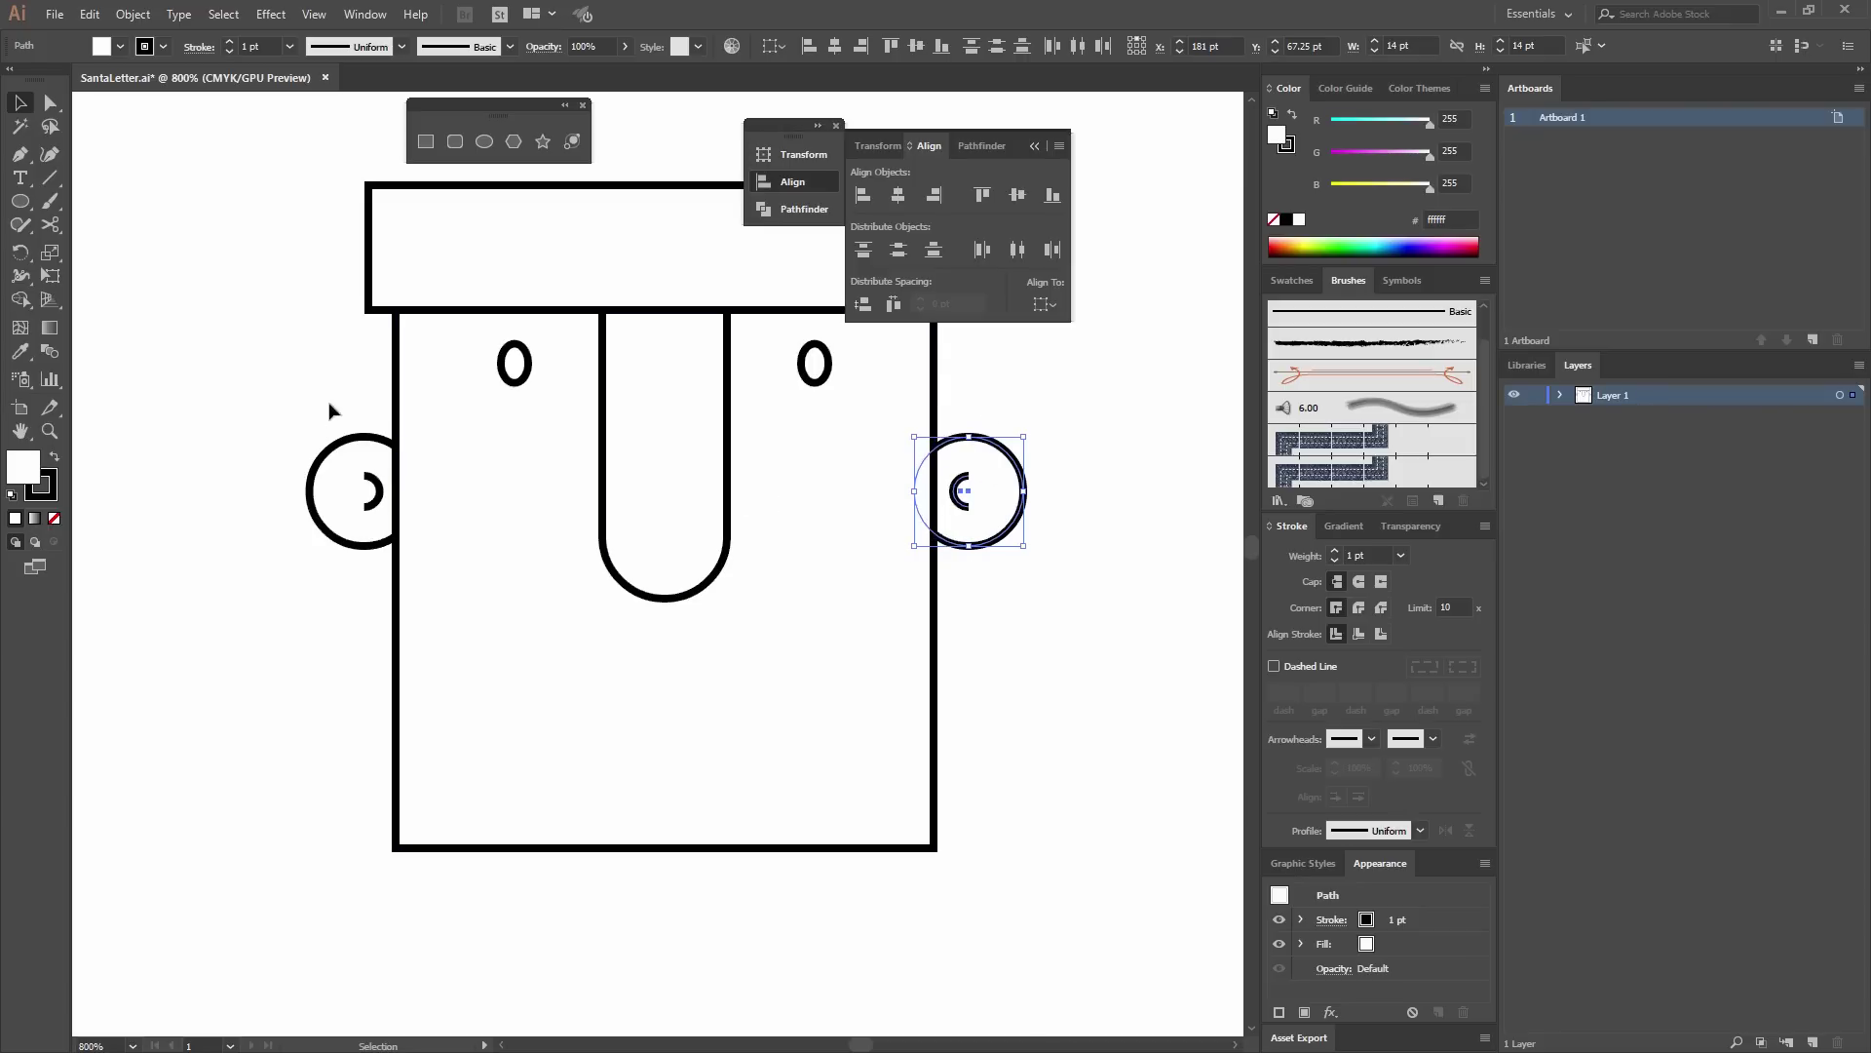
Group the left and right ears together.
shift+click(376, 545)
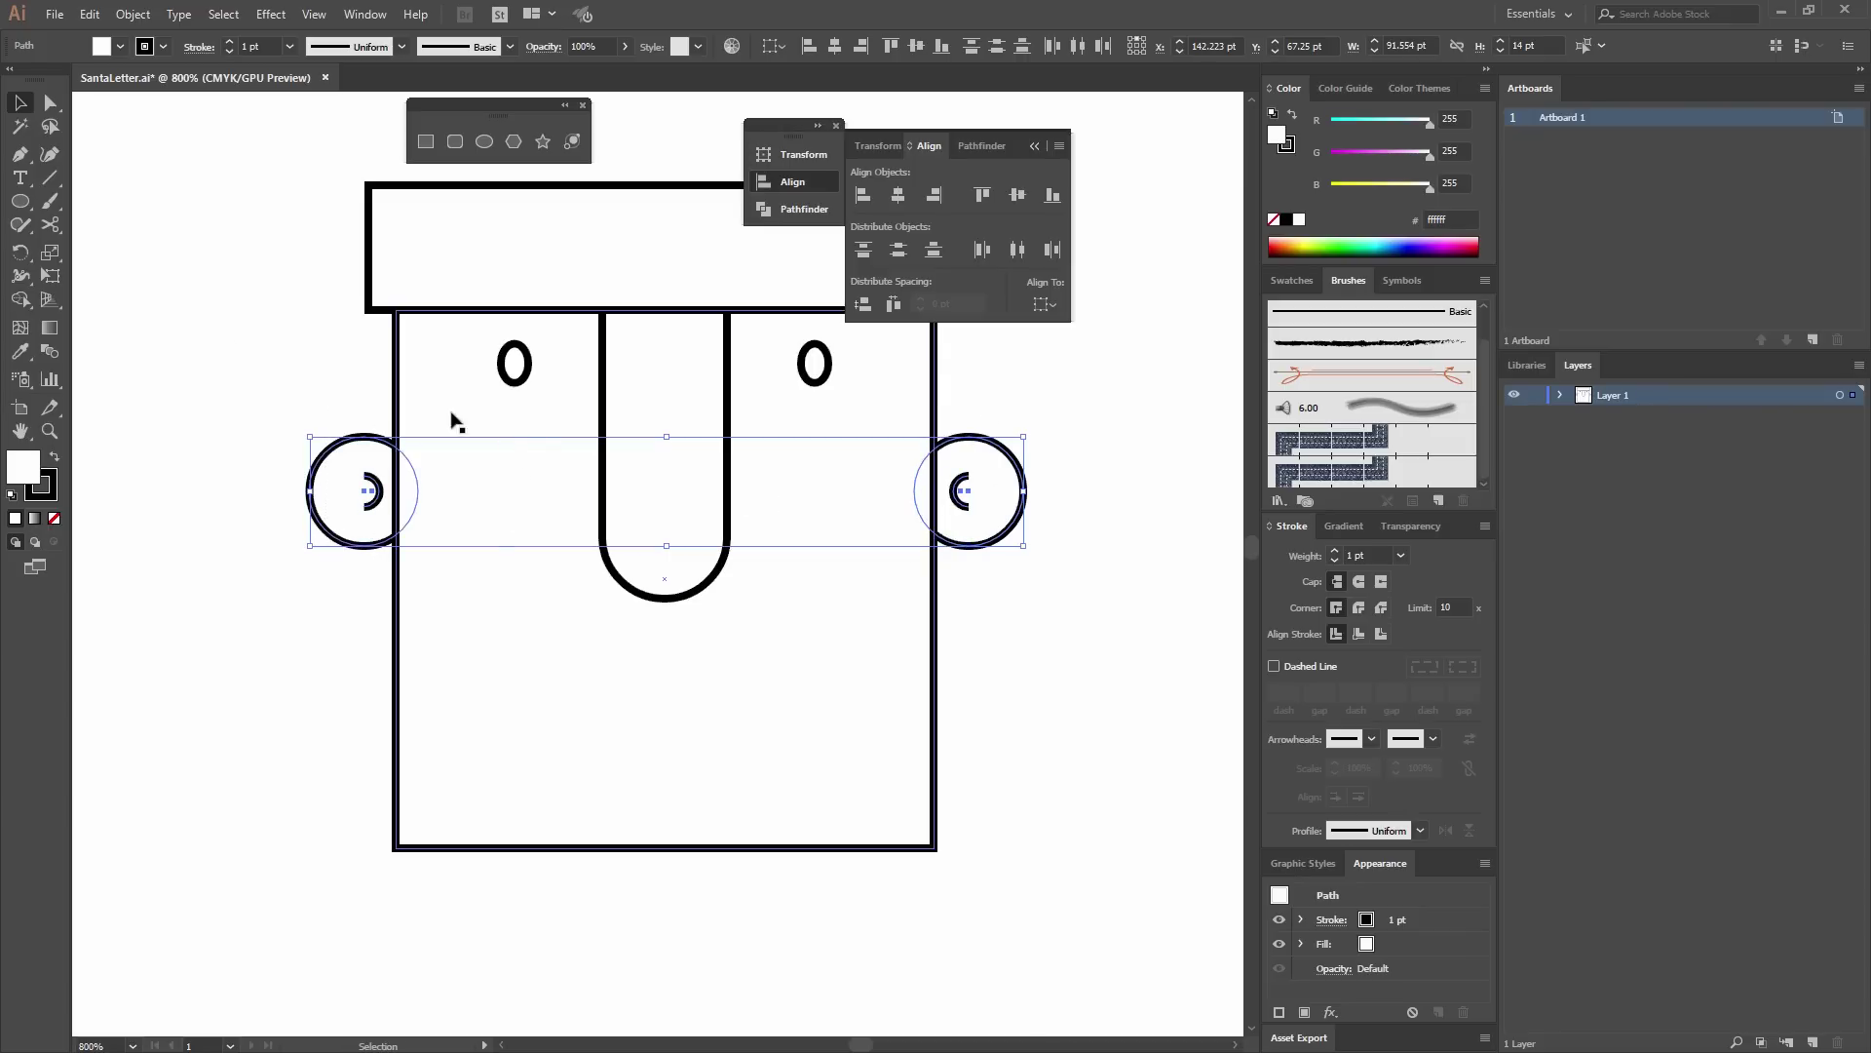
click(133, 13)
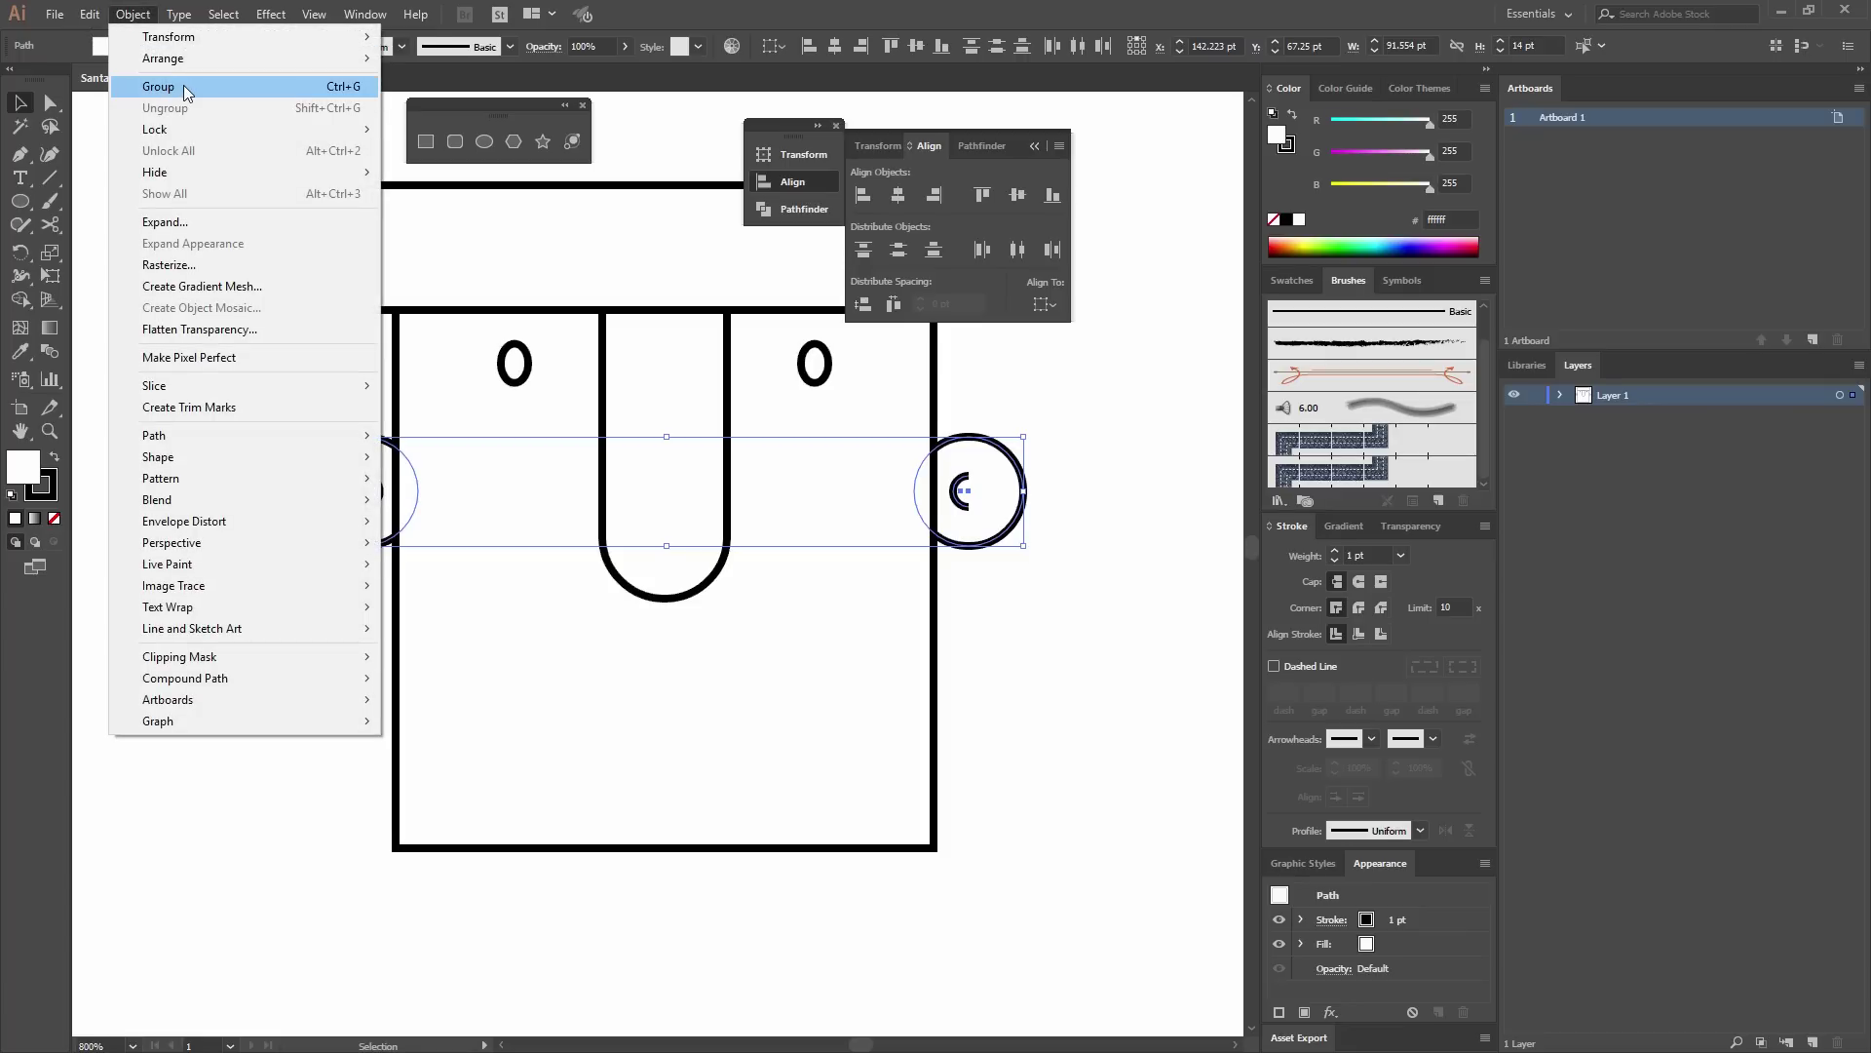
click(183, 86)
click(1019, 579)
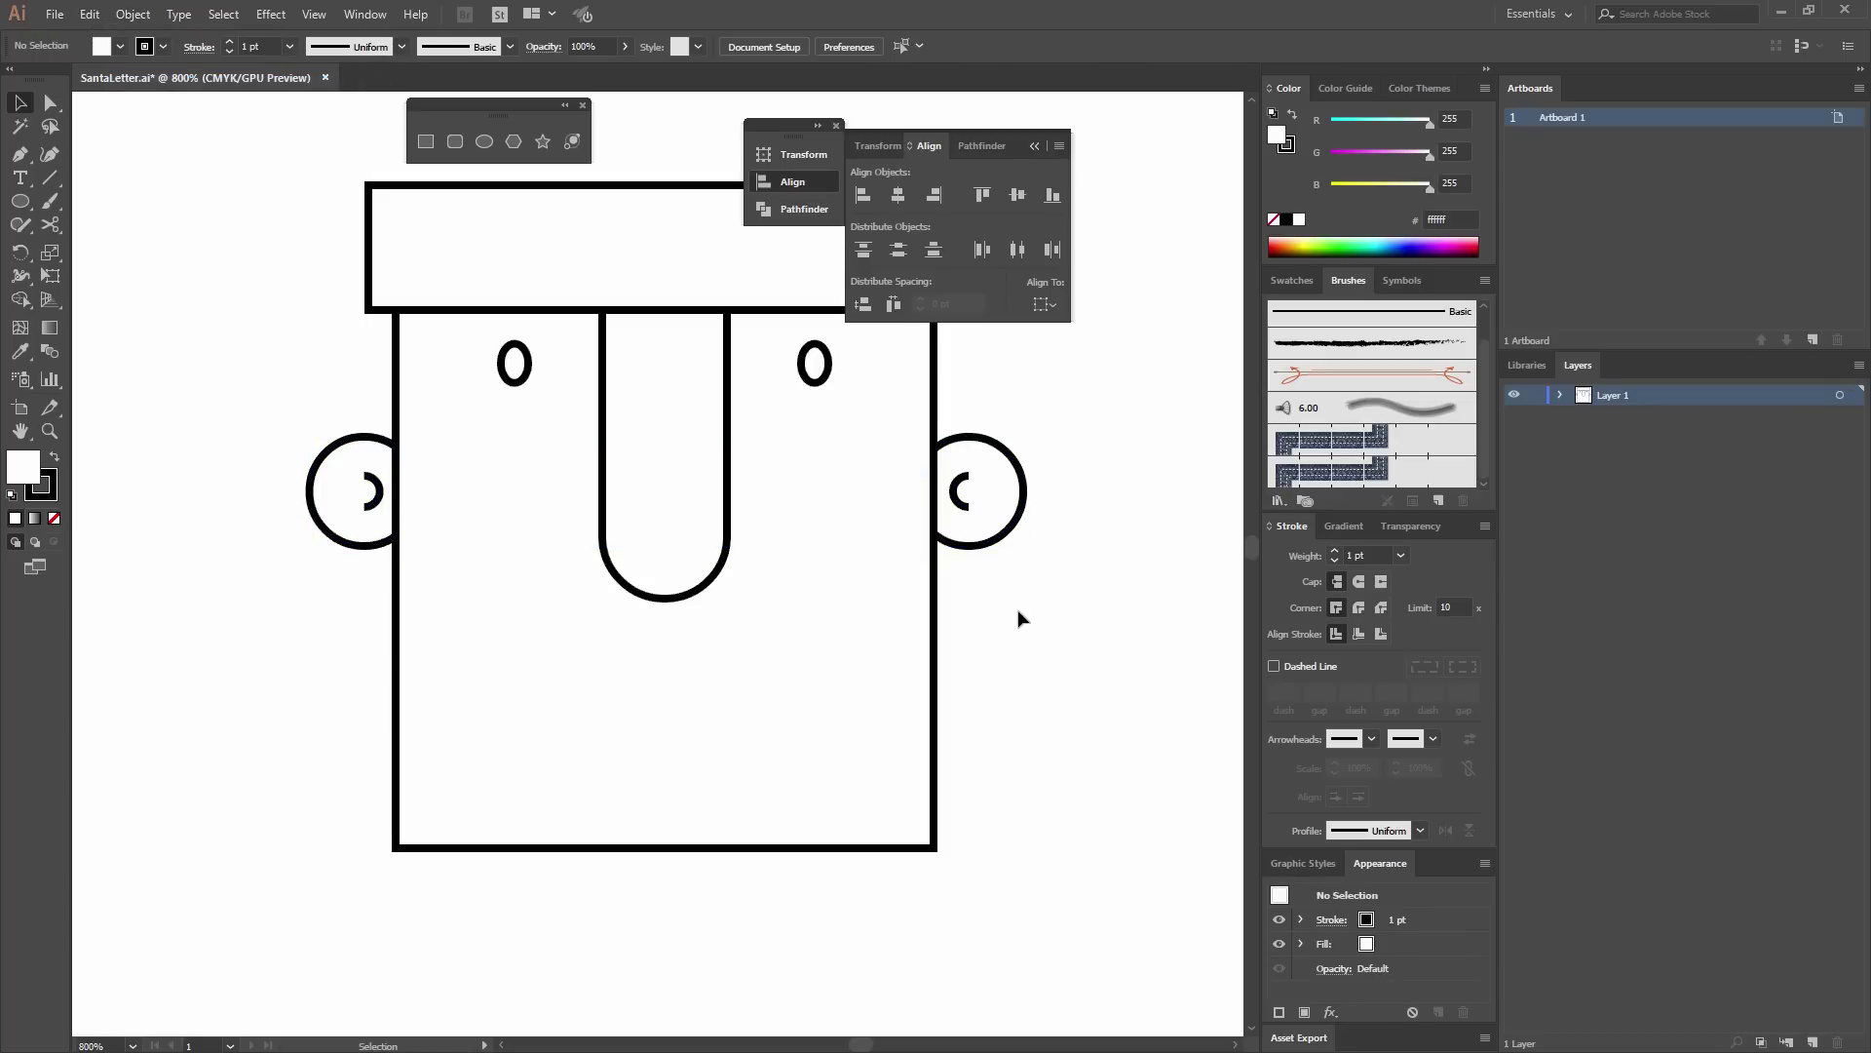
Center the ear group horizontally on the square head, using the head as the key object.
click(986, 476)
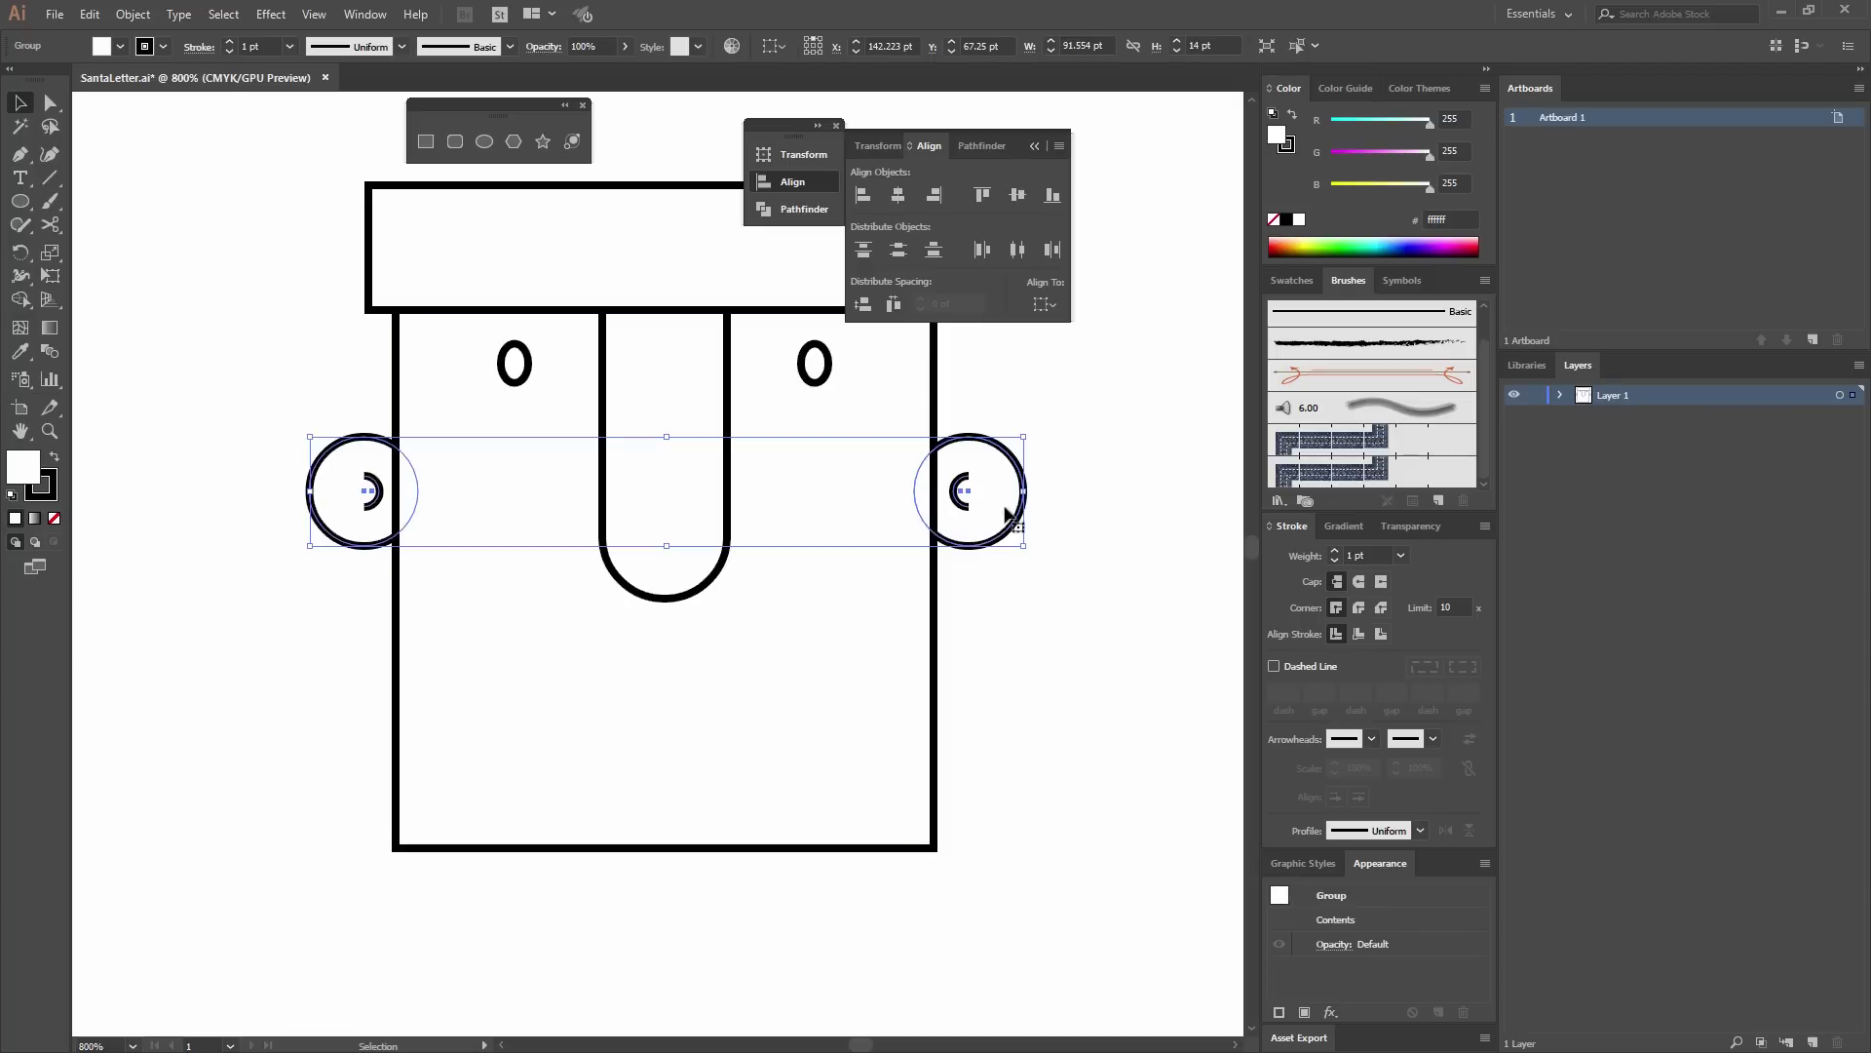
shift+click(847, 638)
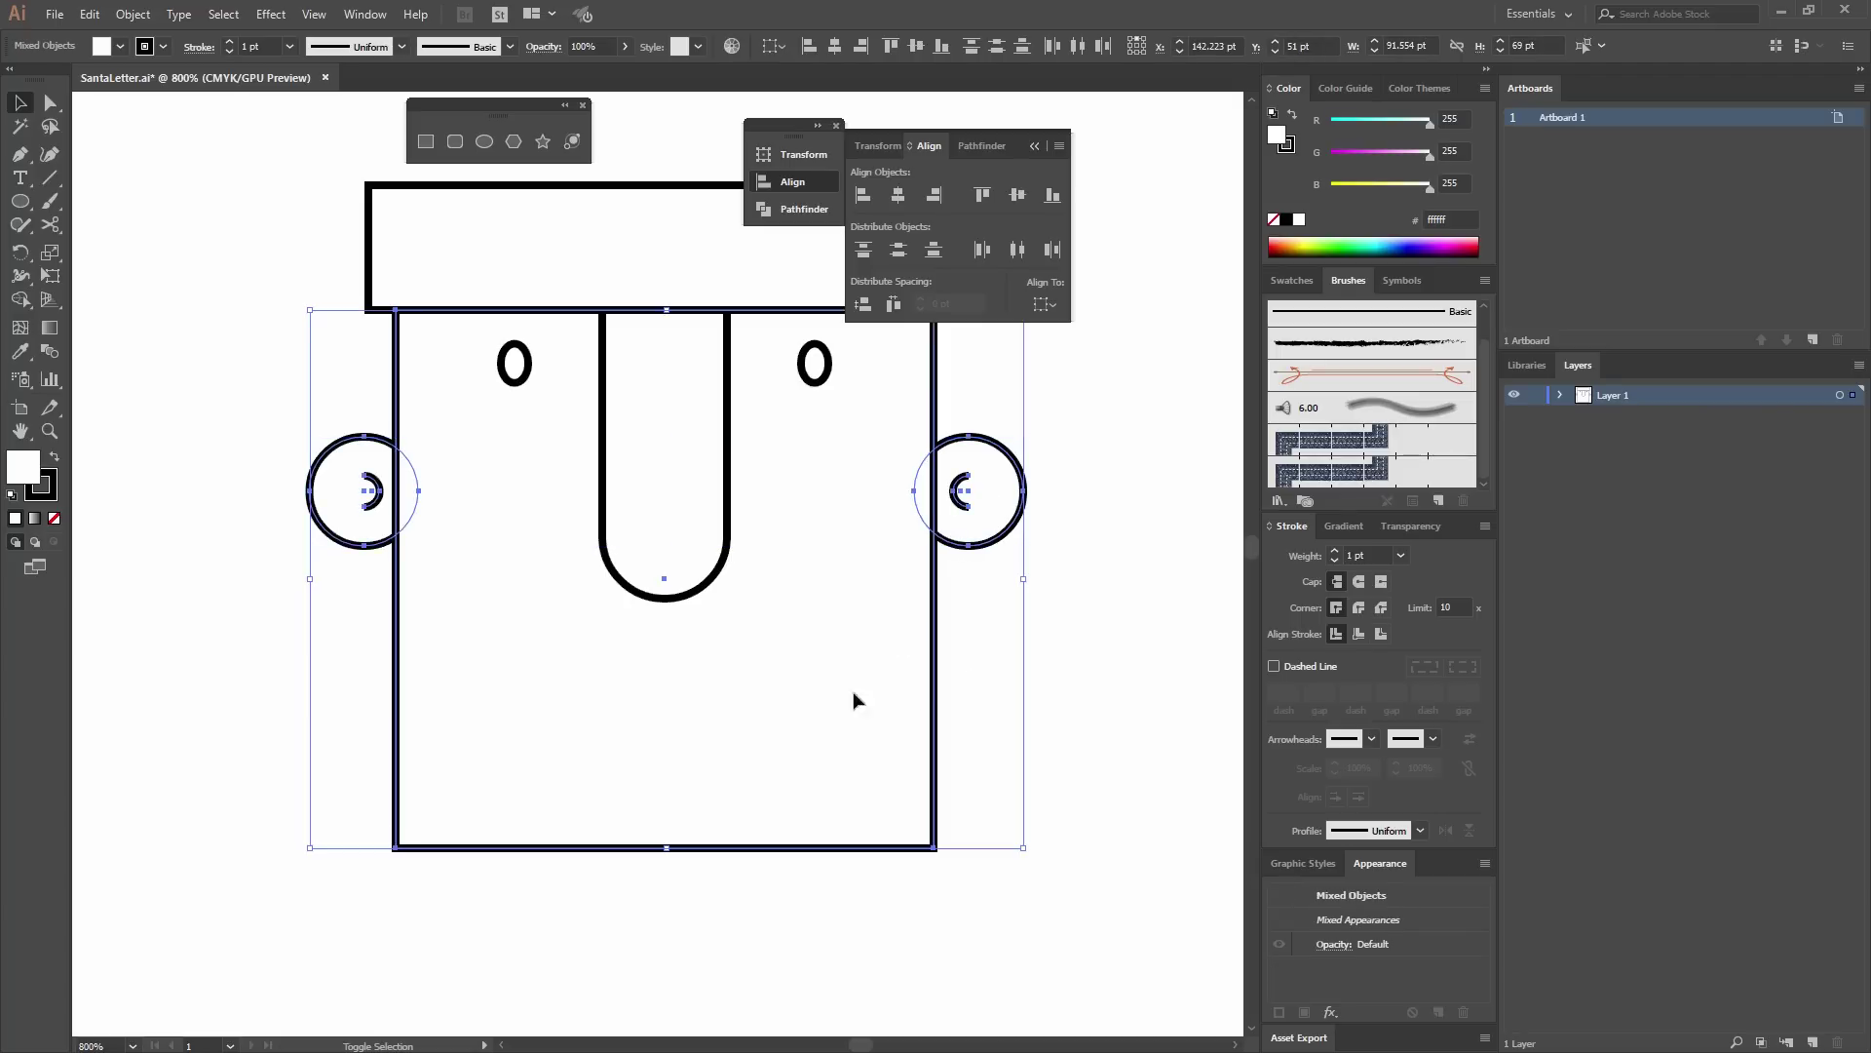
click(835, 628)
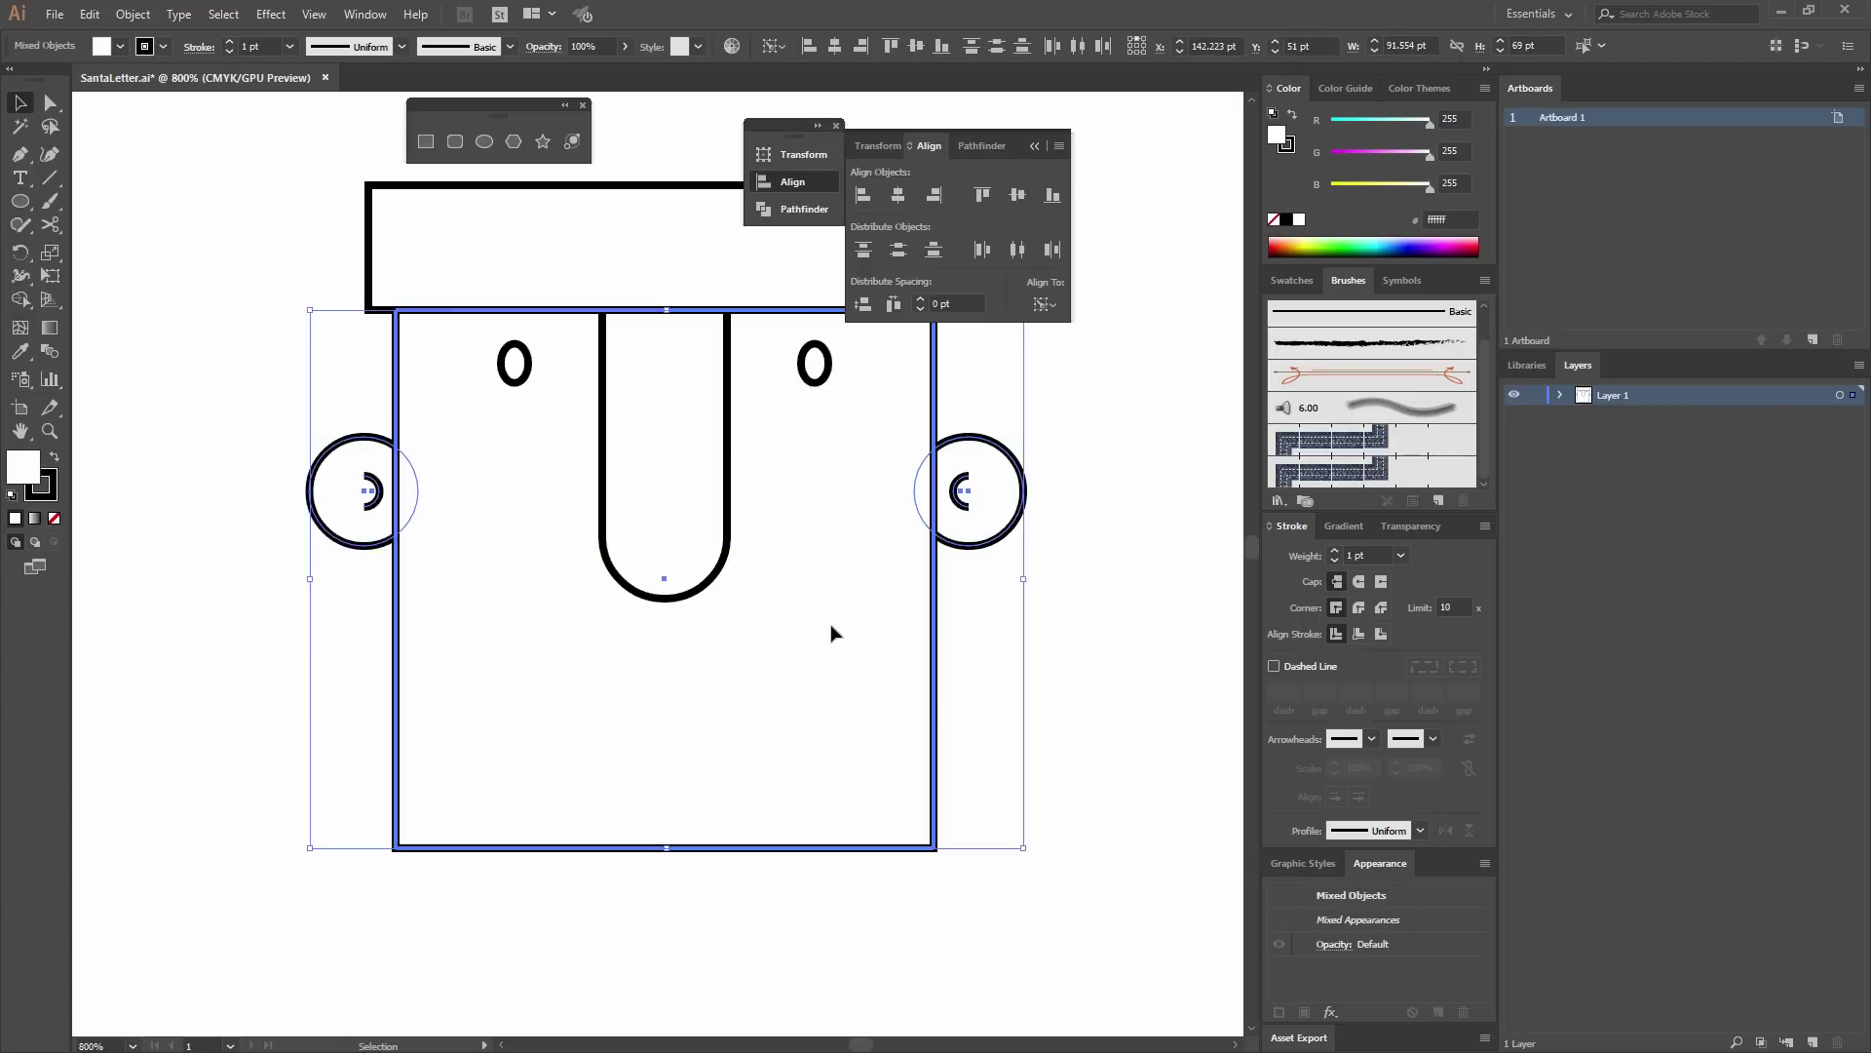
click(898, 196)
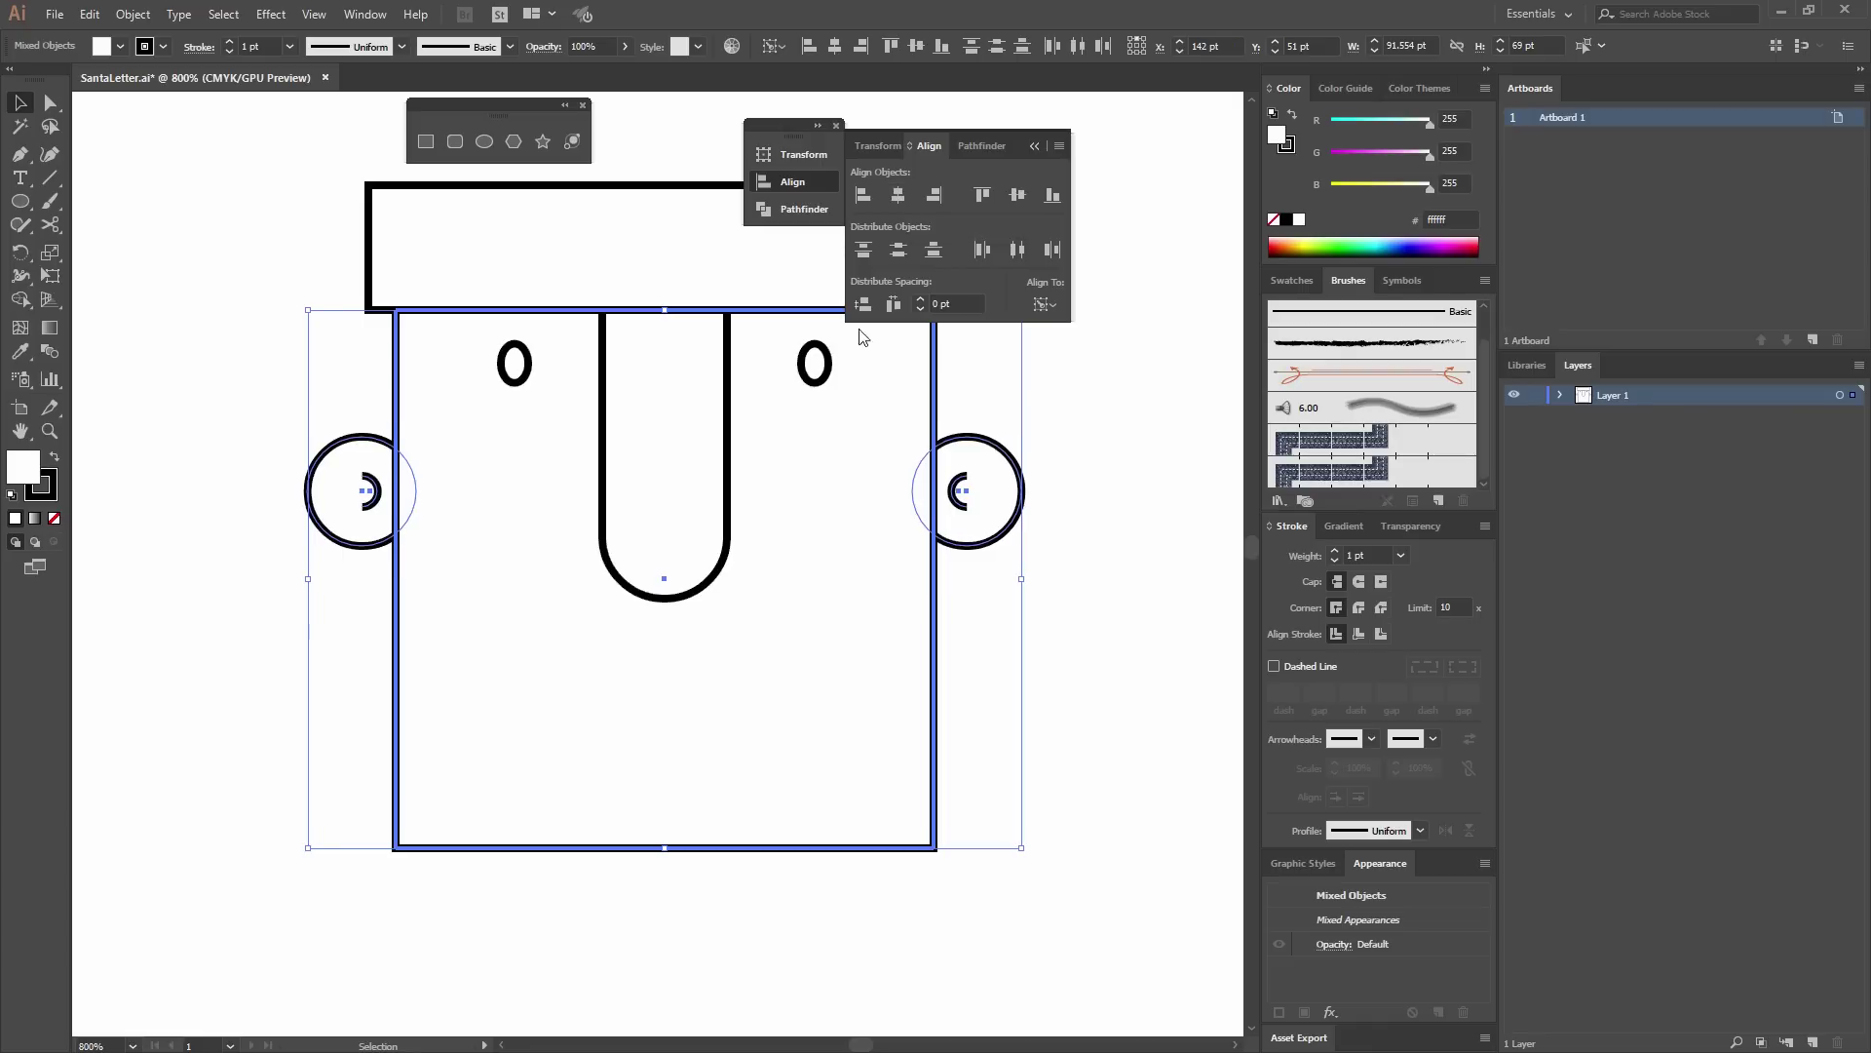
click(1087, 619)
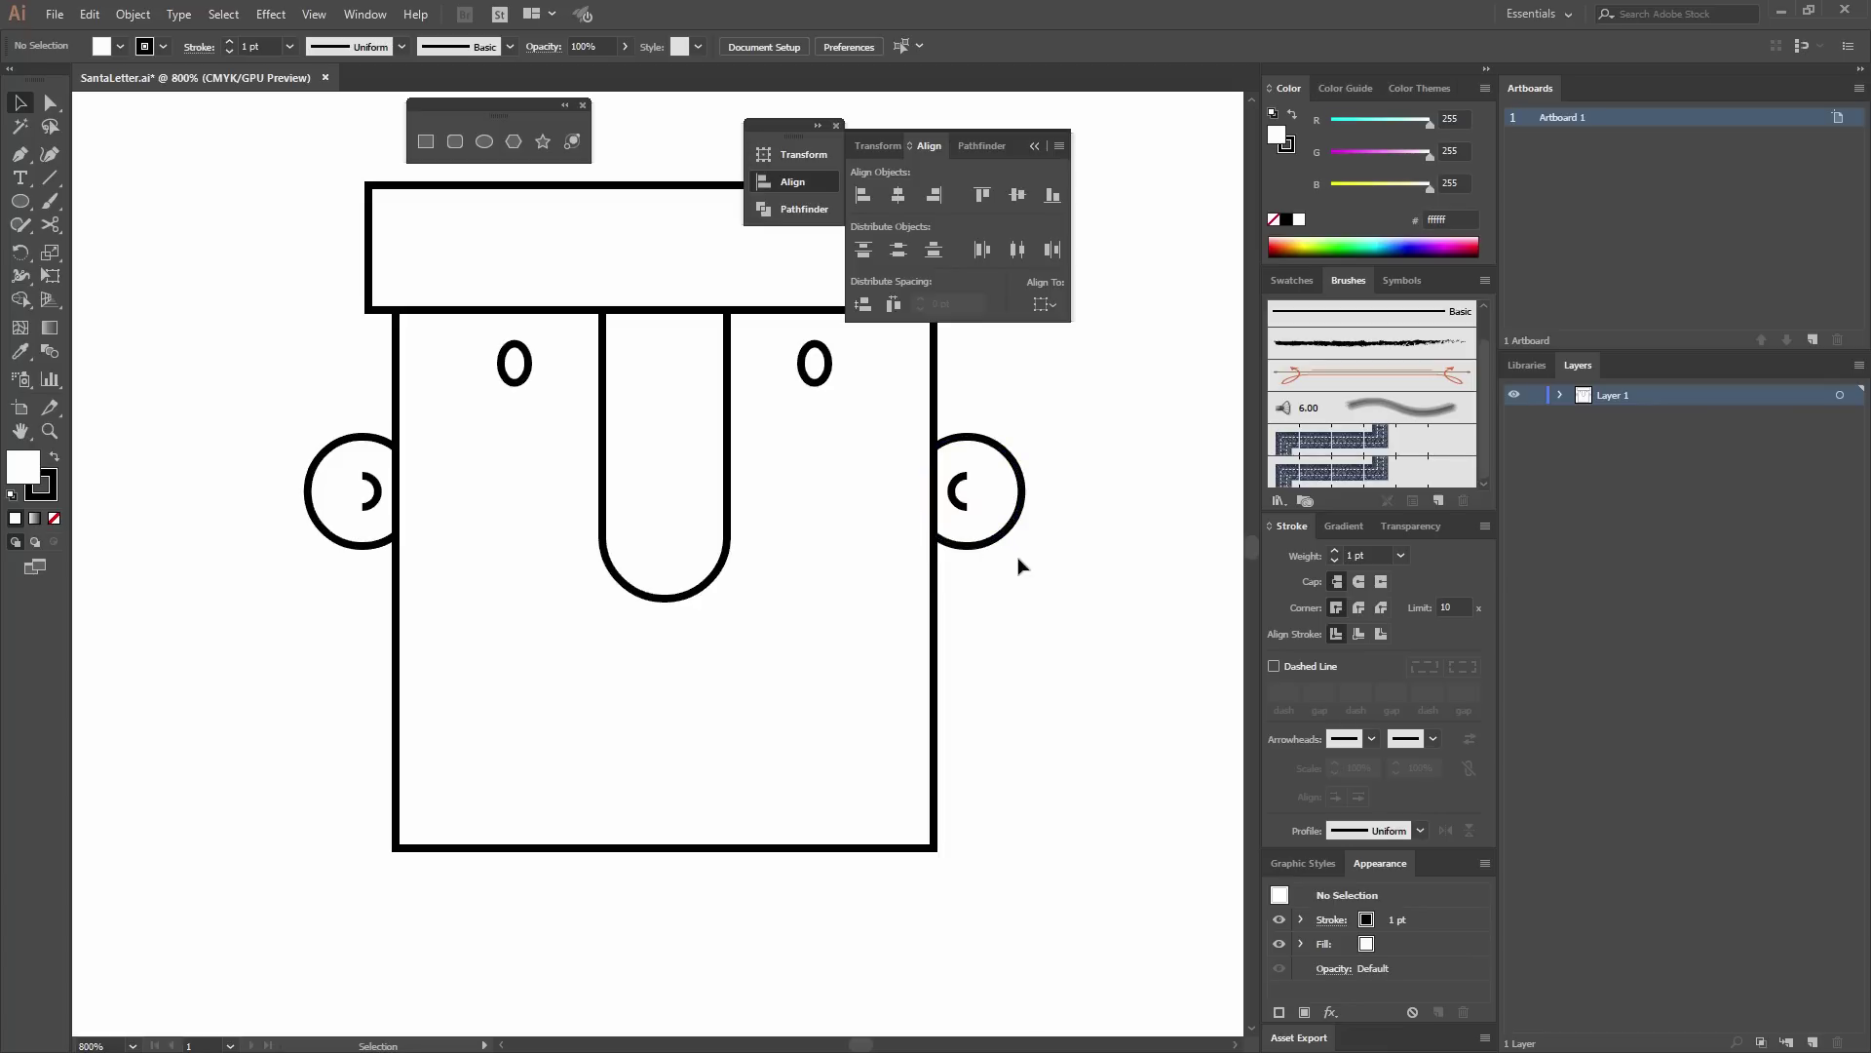
Draw the left half of a moustache with the Pen tool, starting on the lower nose and forming two rounded, drooping lobes.
key(ctrl+minus)
key(ctrl+minus)
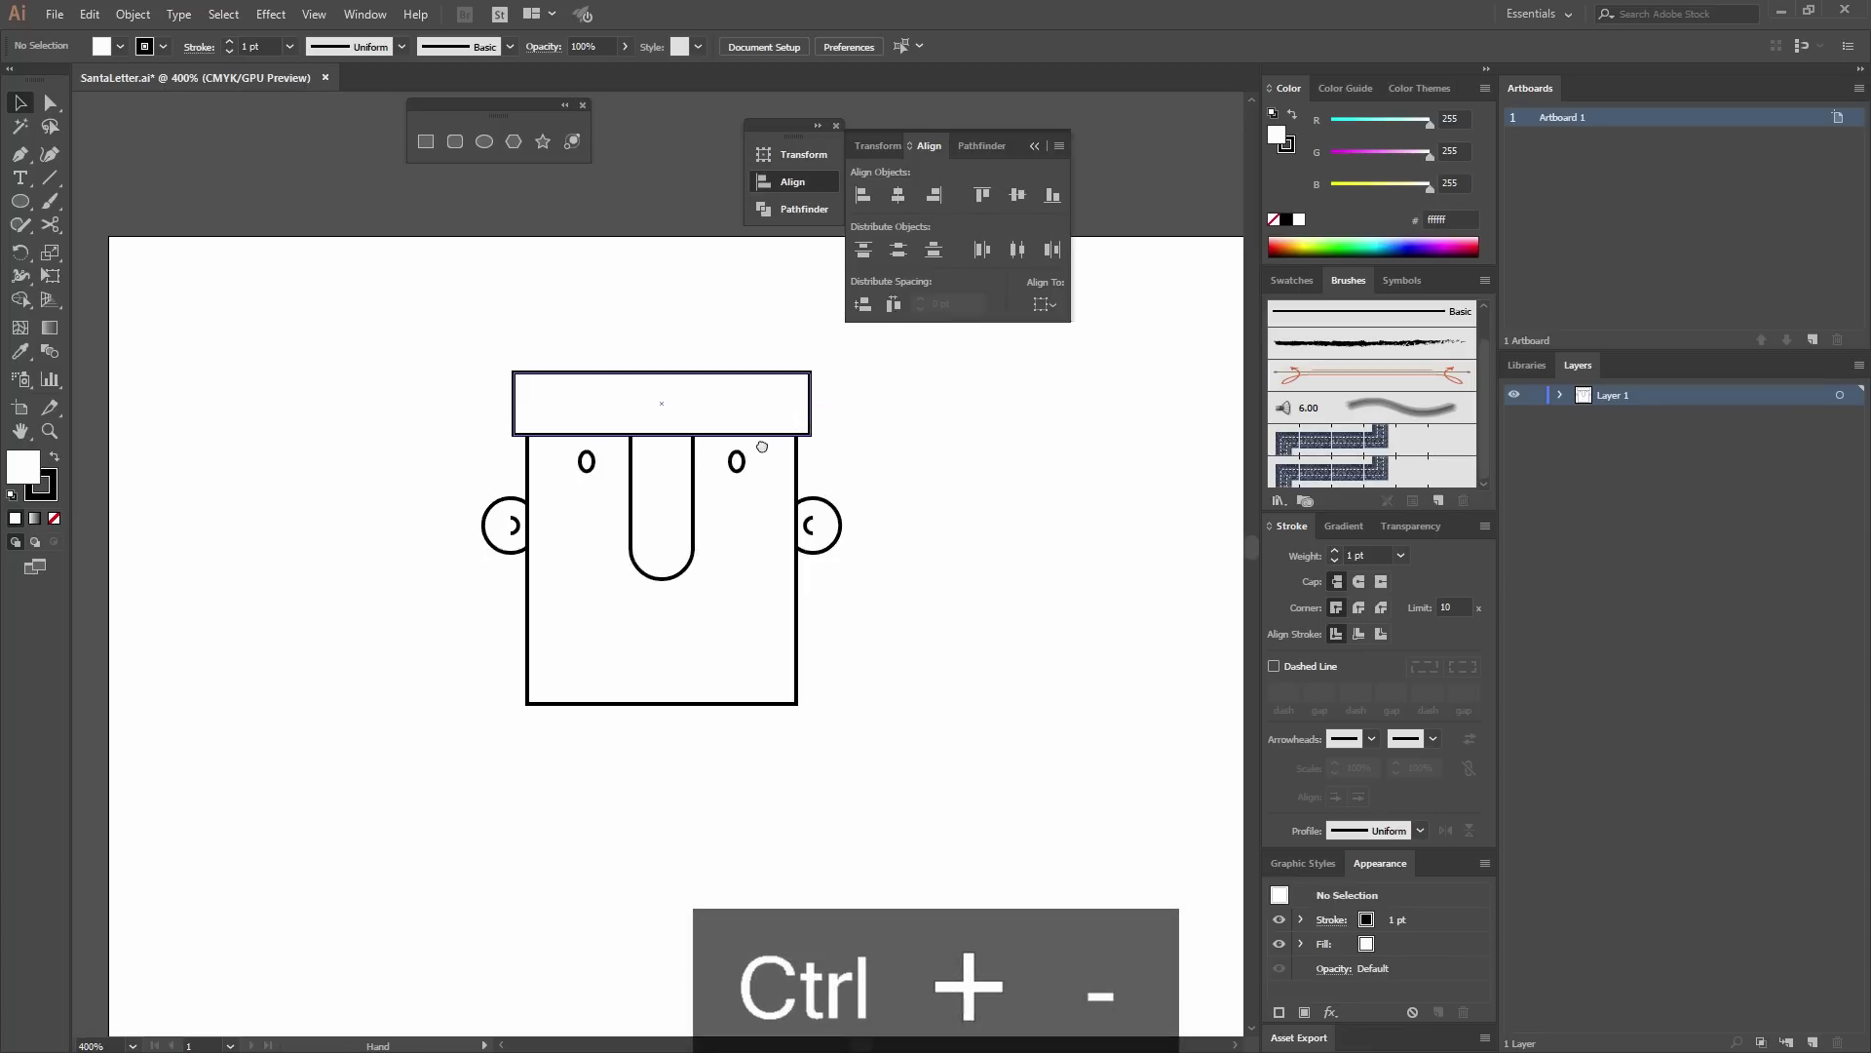
drag(762, 446, 653, 516)
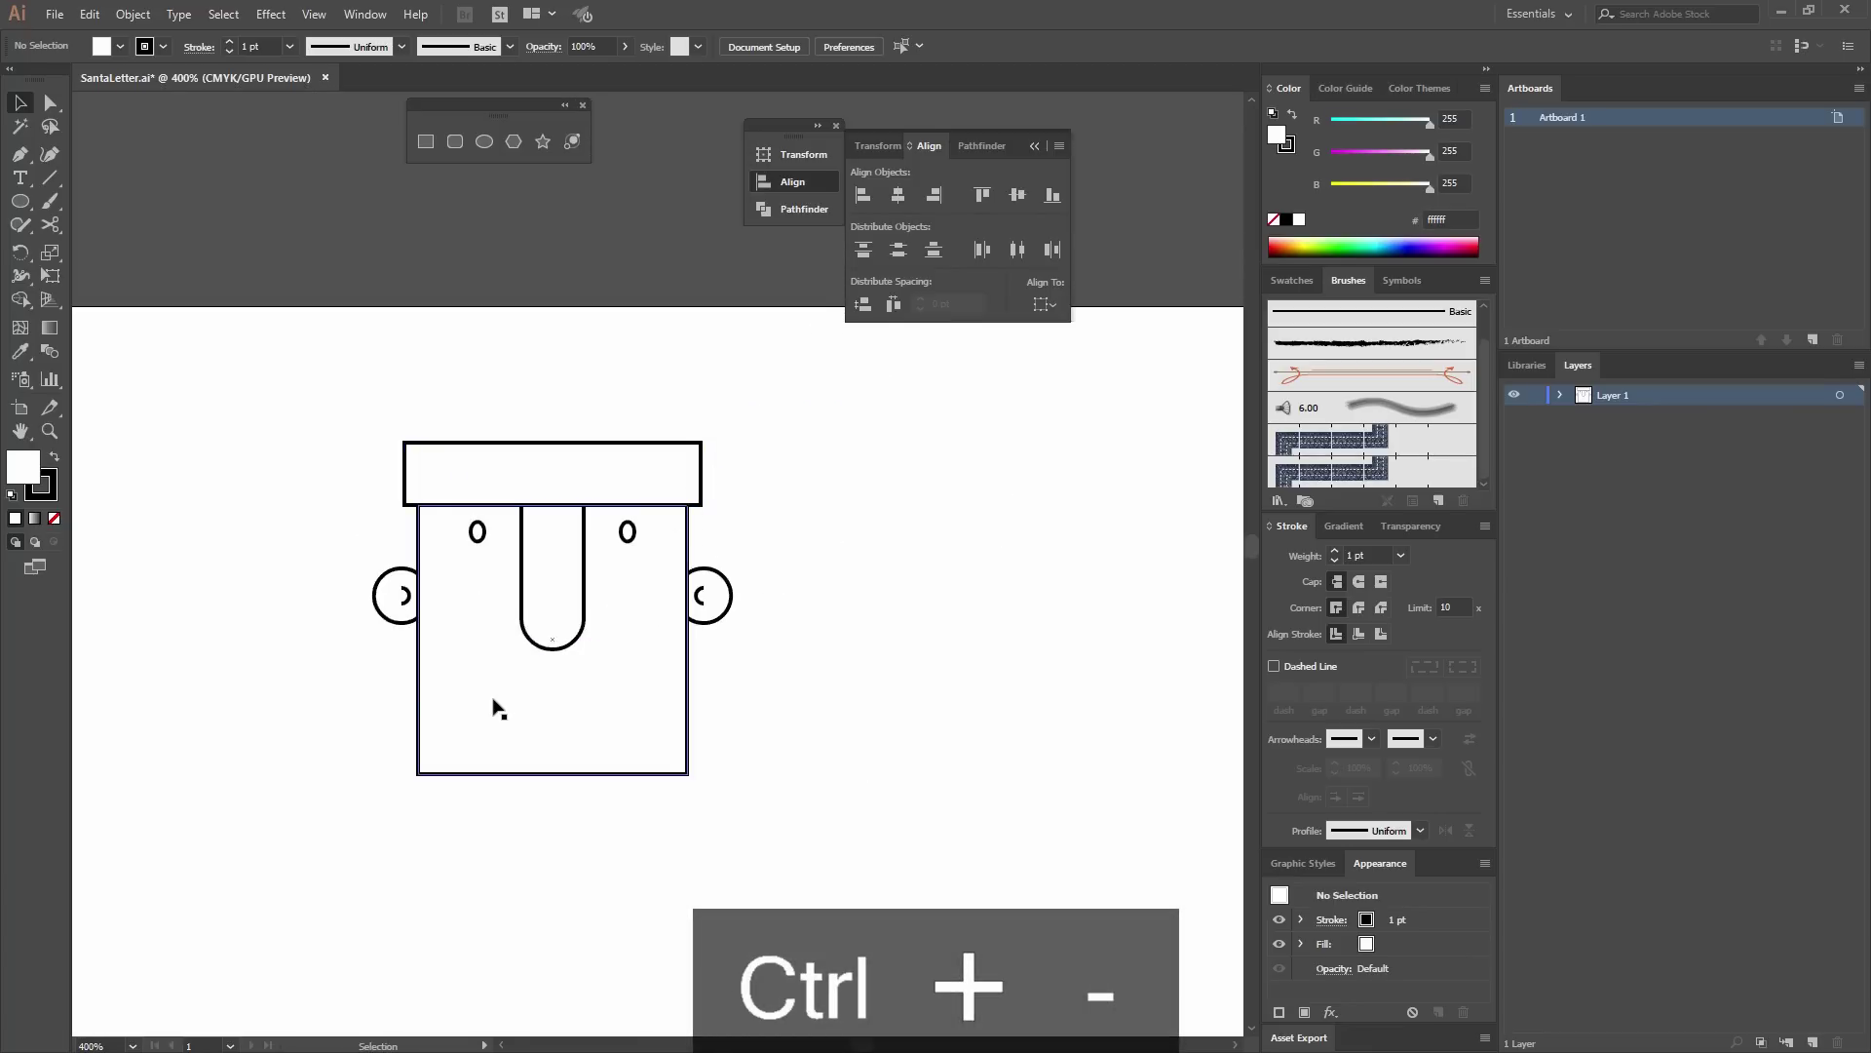
drag(498, 709, 585, 579)
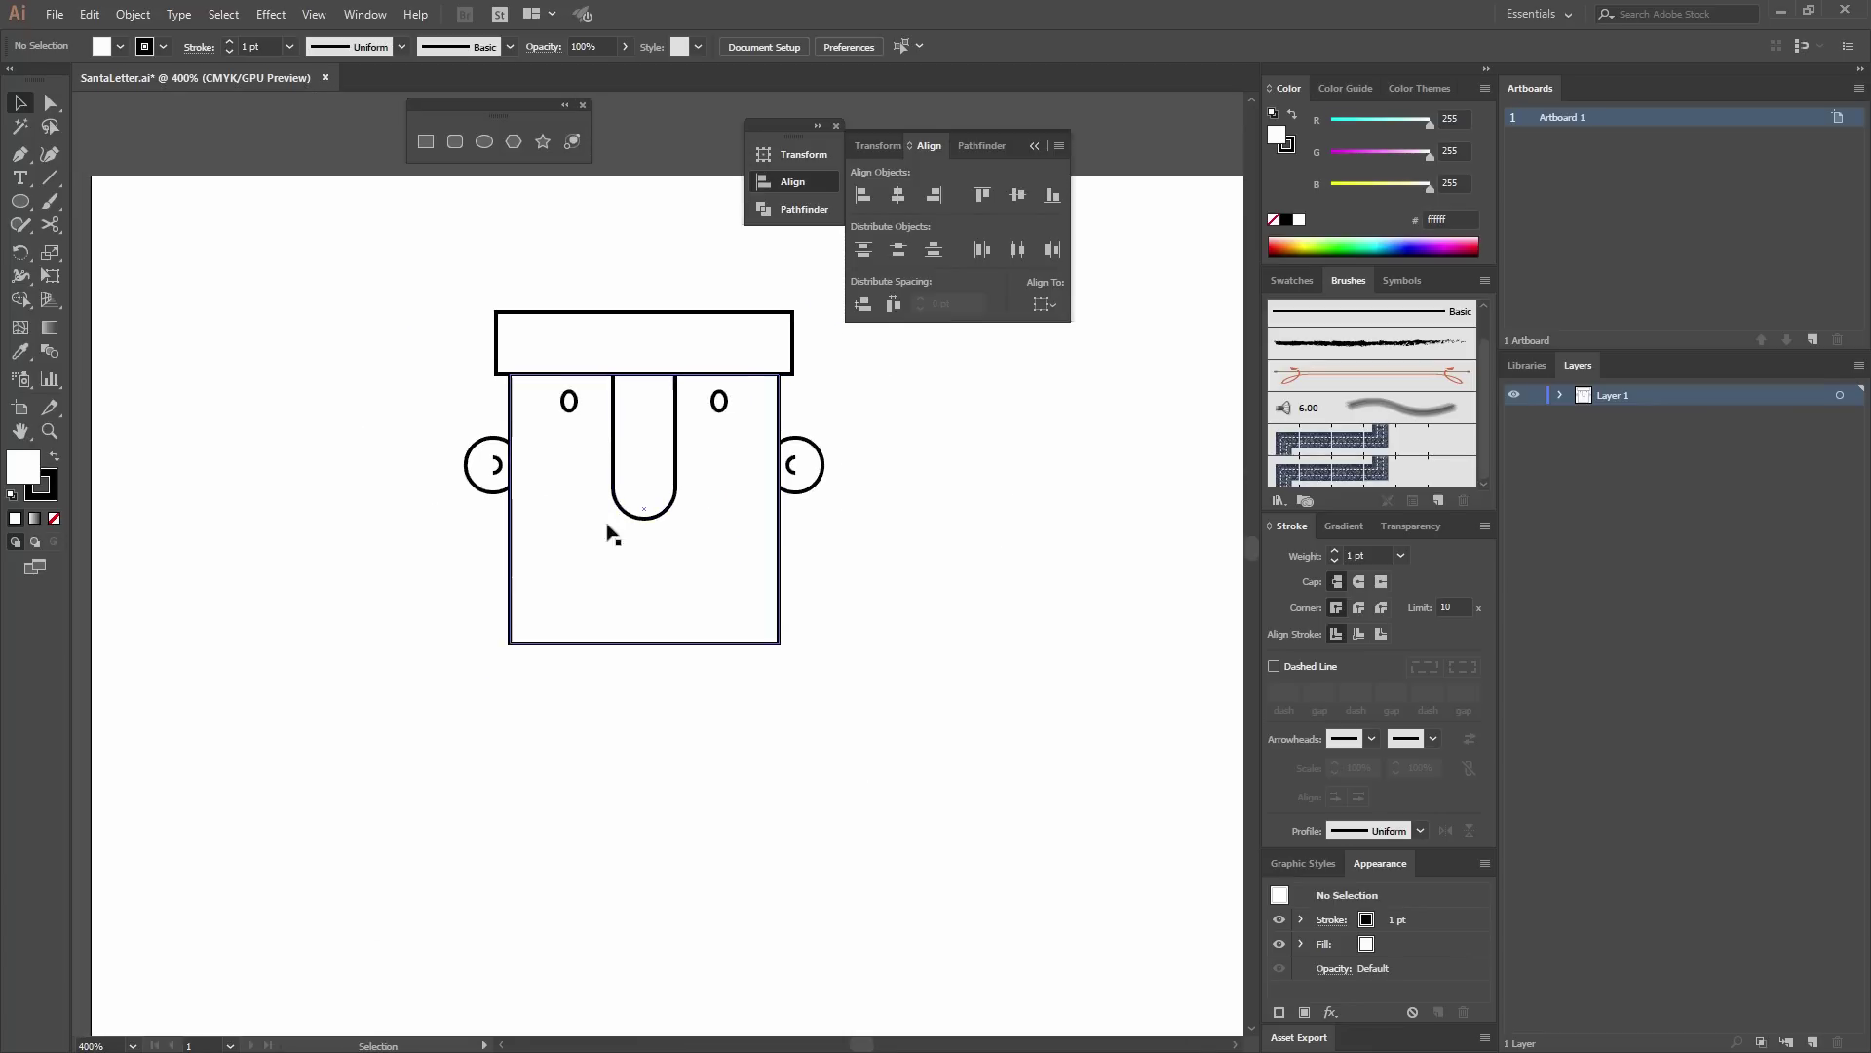
key(ctrl+equal)
key(ctrl+equal)
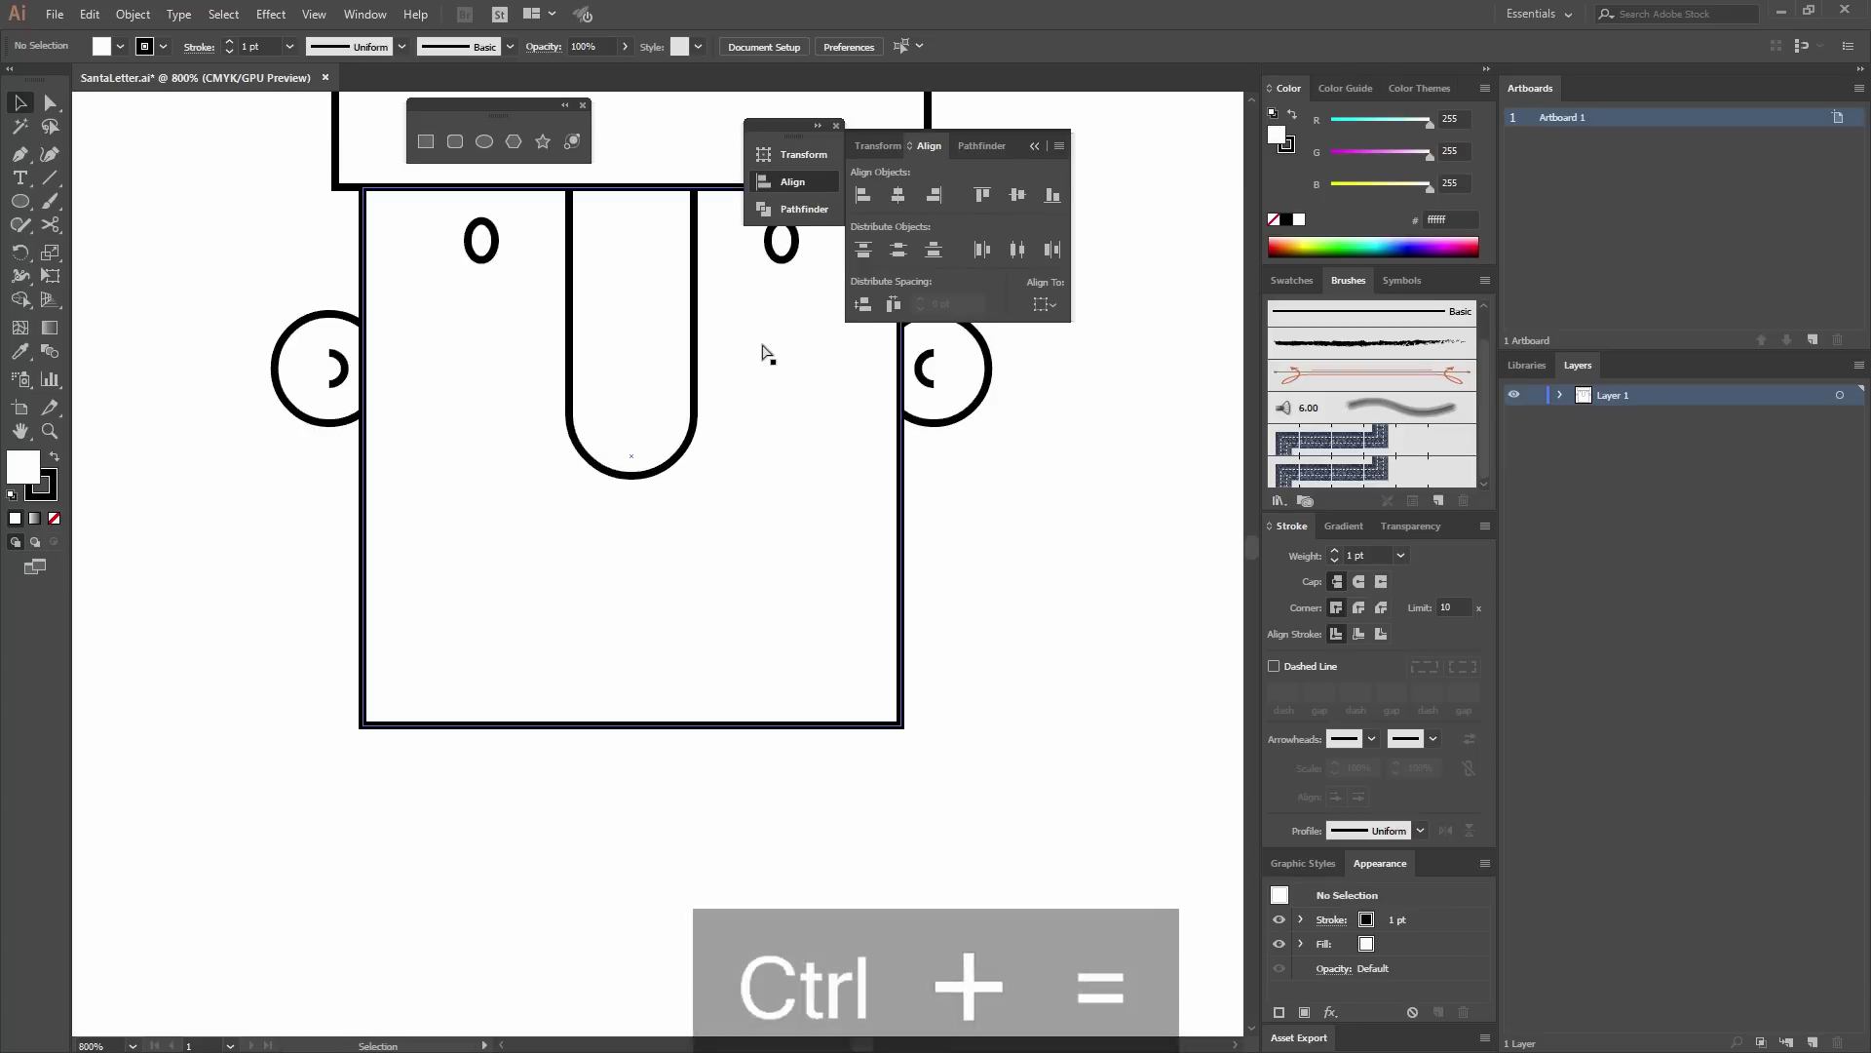
drag(706, 334, 582, 455)
drag(429, 479, 487, 438)
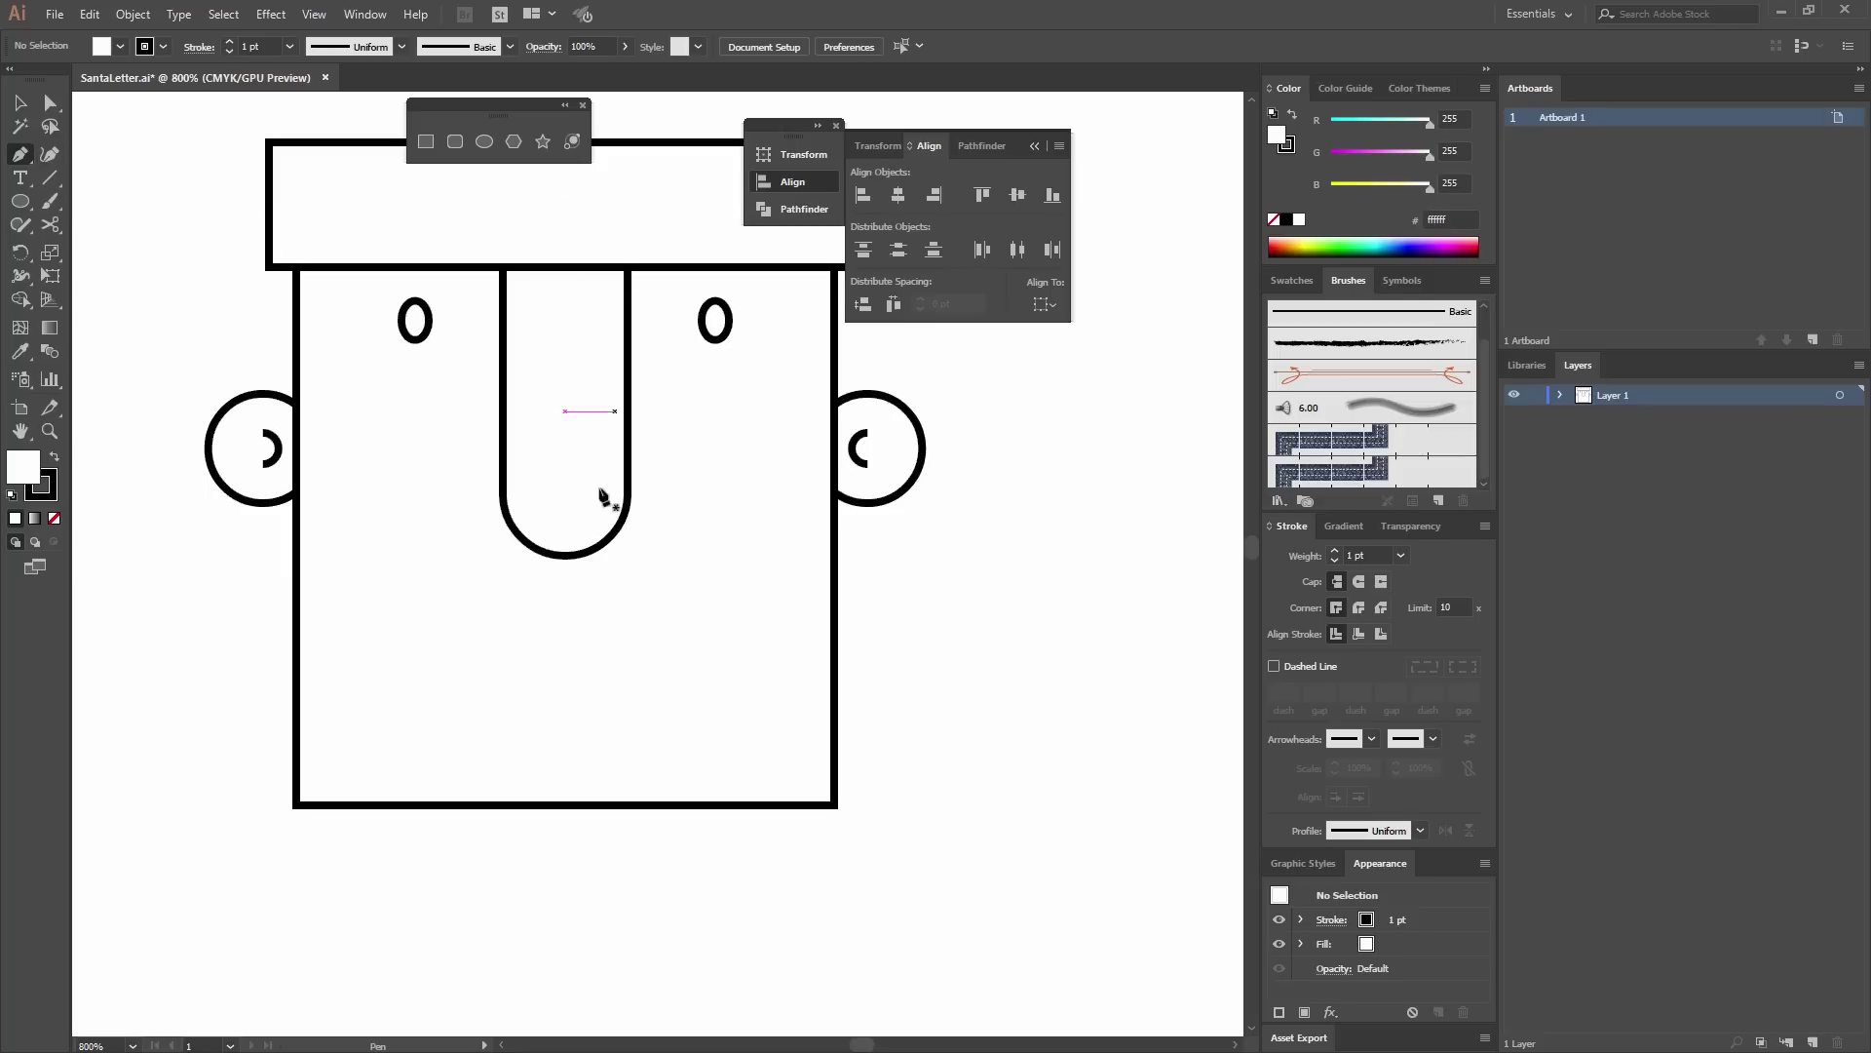
click(532, 462)
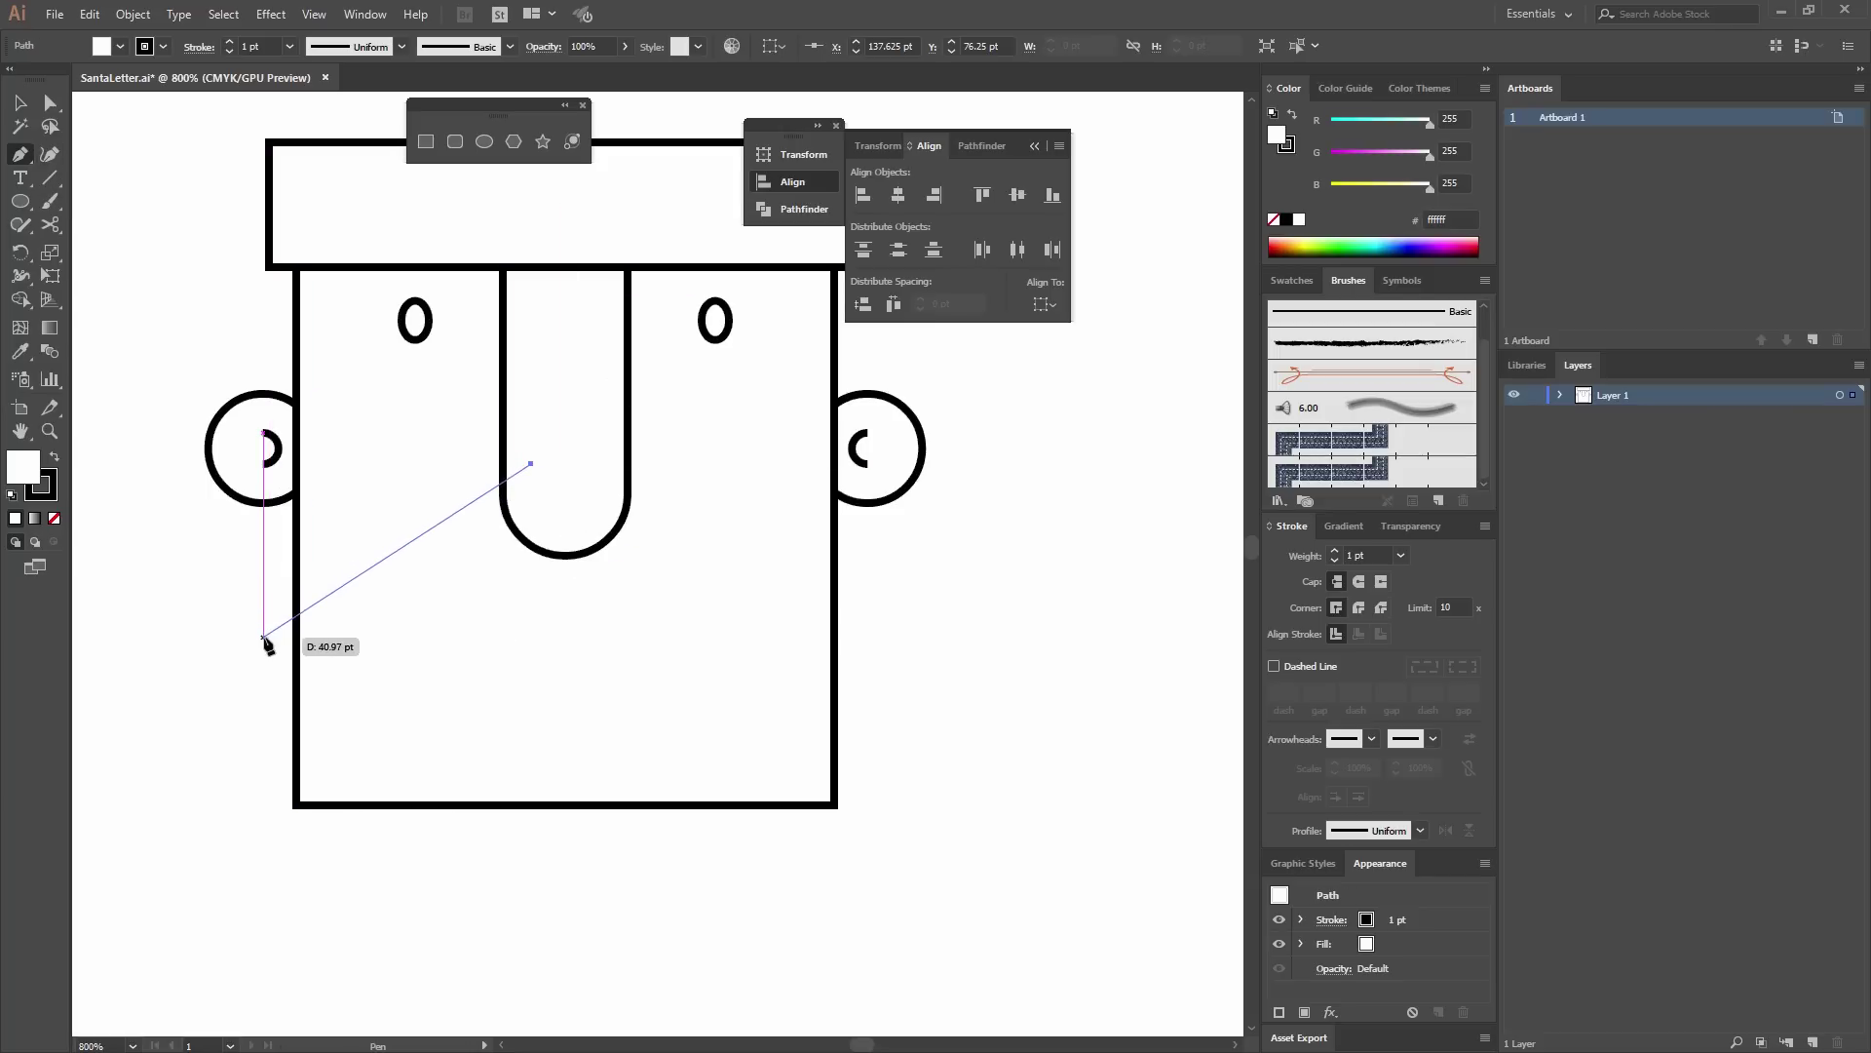
drag(264, 641, 293, 731)
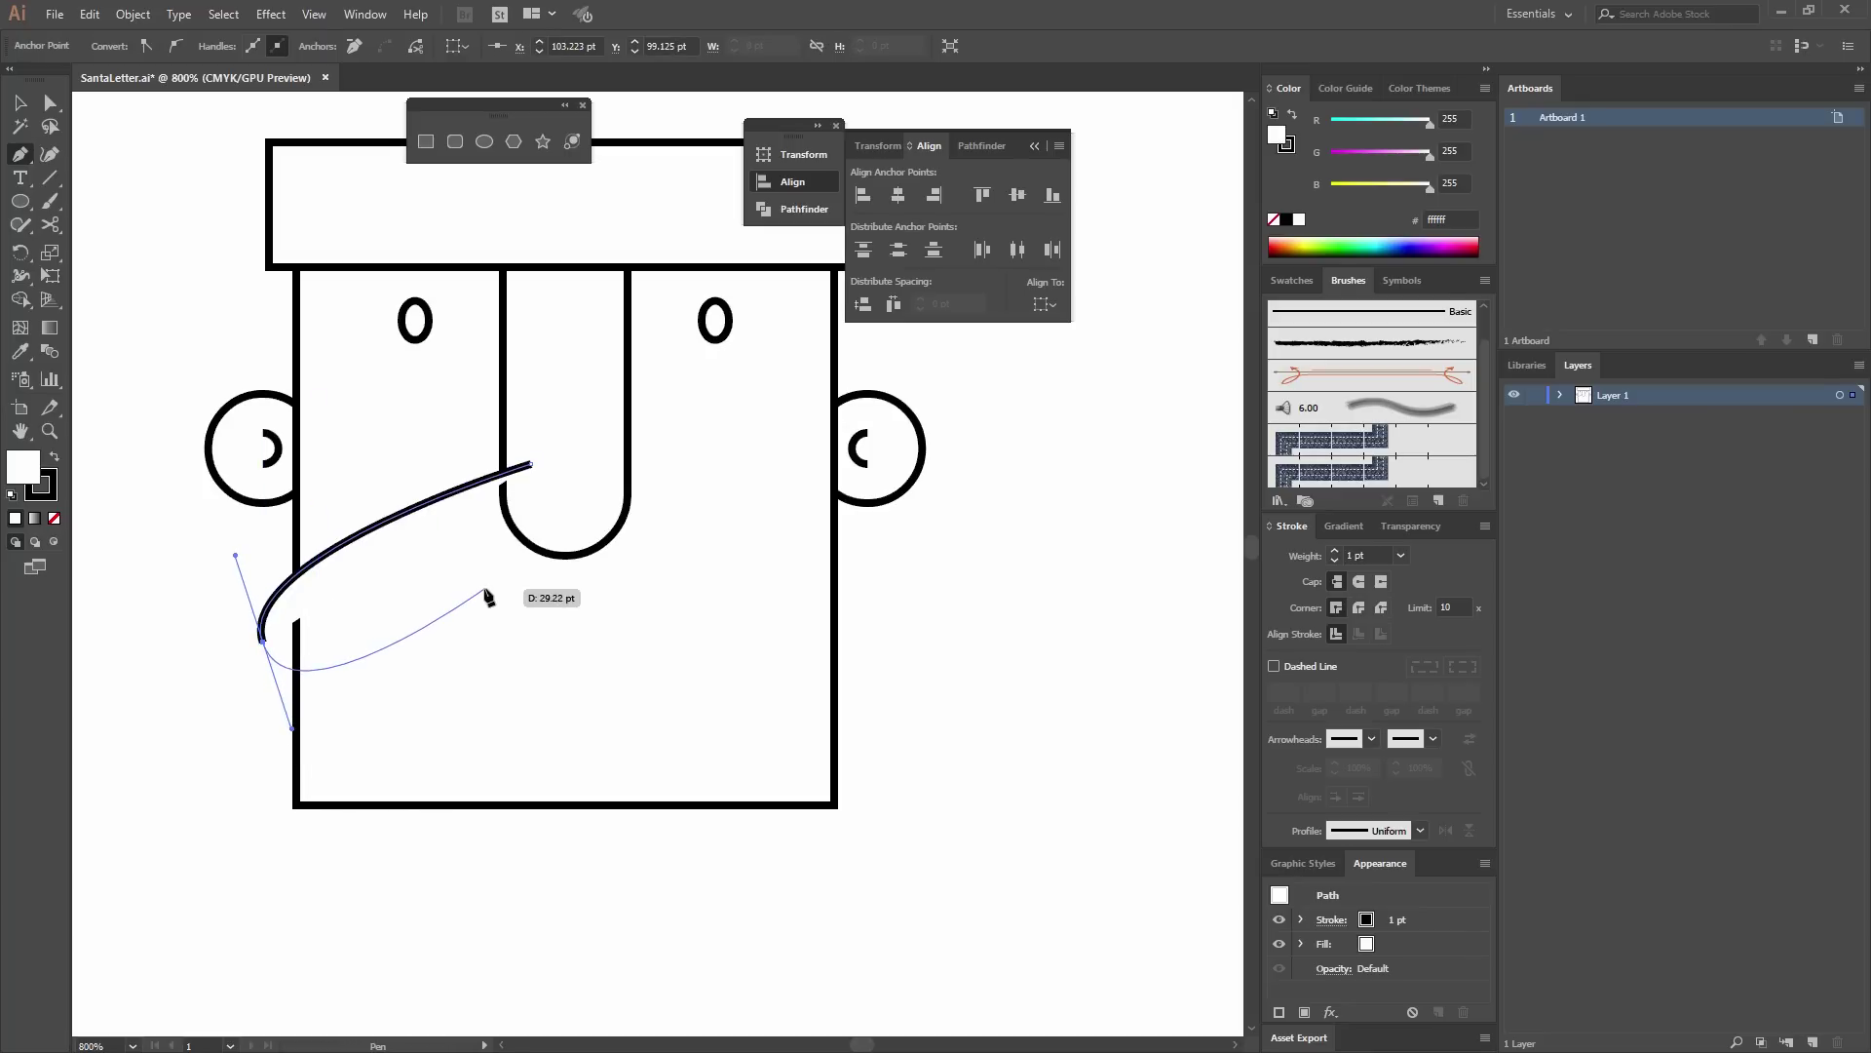
mouse_move(486, 595)
mouse_down()
mouse_move(397, 856)
mouse_move(430, 803)
mouse_move(376, 781)
mouse_move(370, 803)
mouse_move(387, 804)
mouse_up()
drag(387, 804, 445, 864)
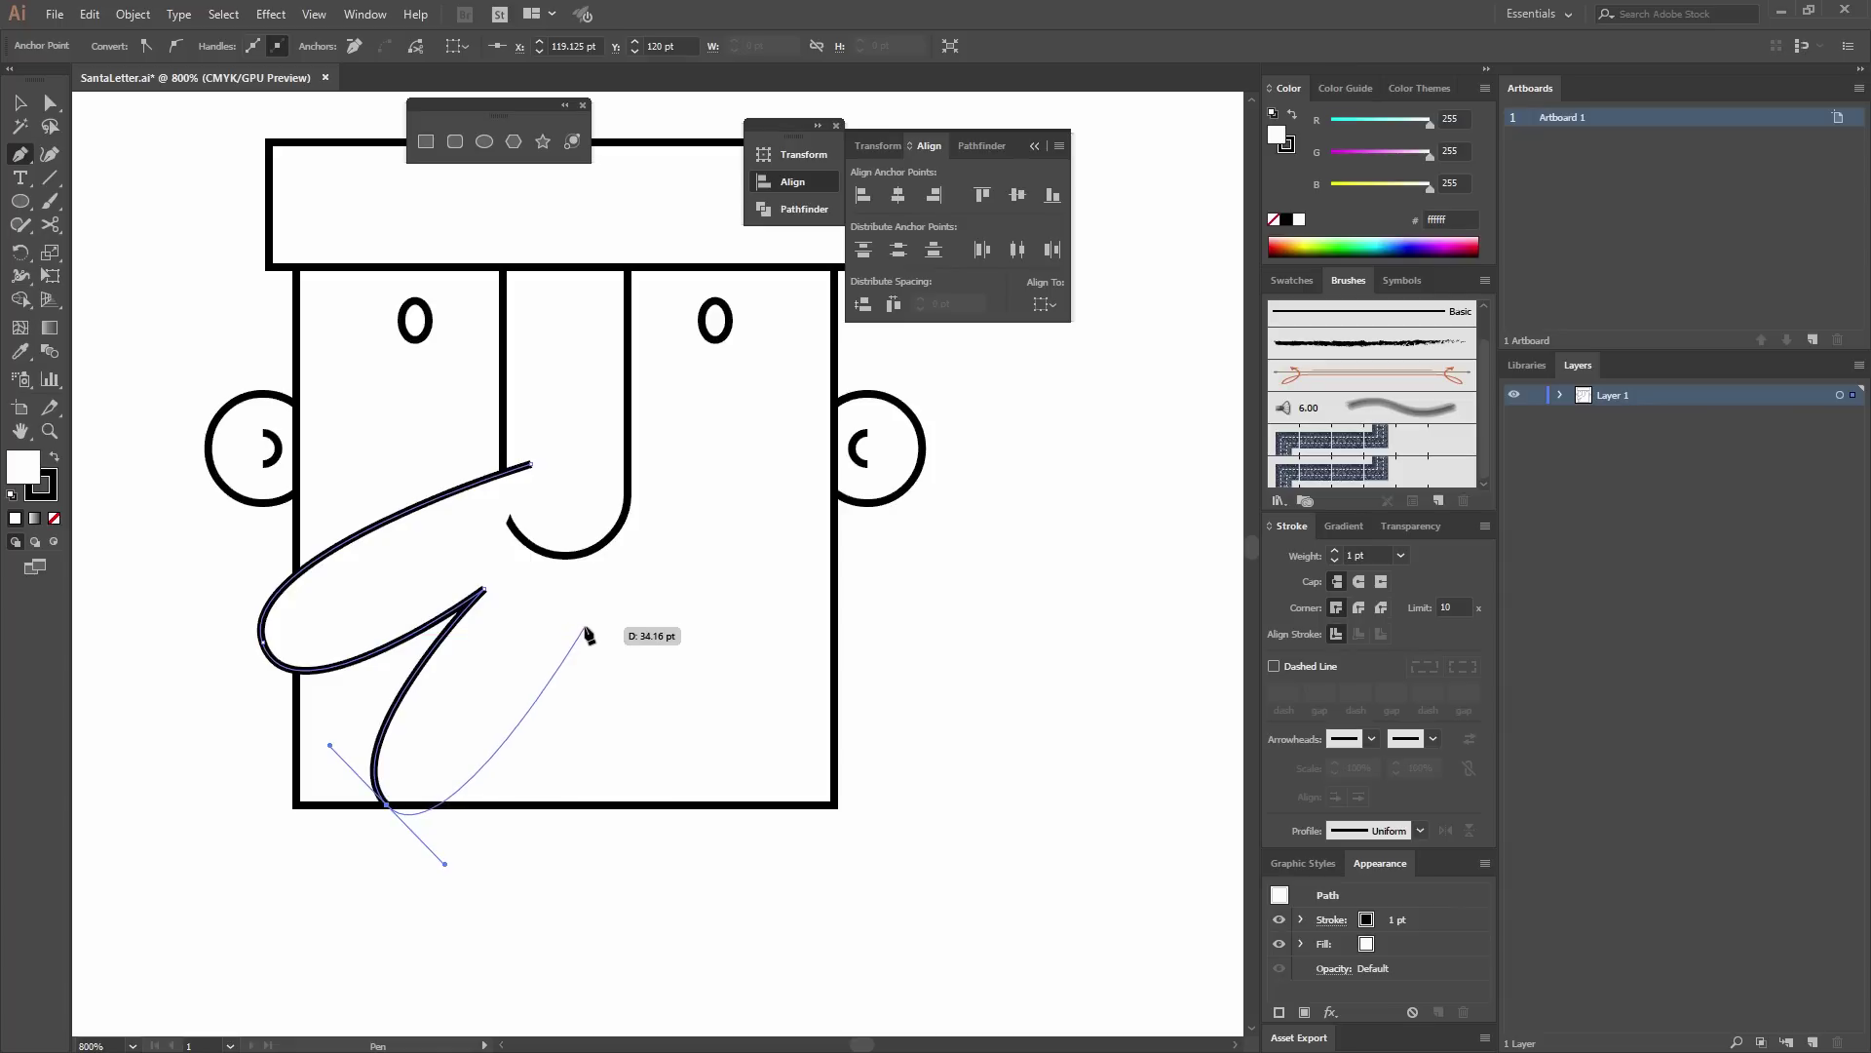
Add two rounded lobes for the moustache's right half and close the path at its starting point on the nose.
drag(586, 630, 866, 708)
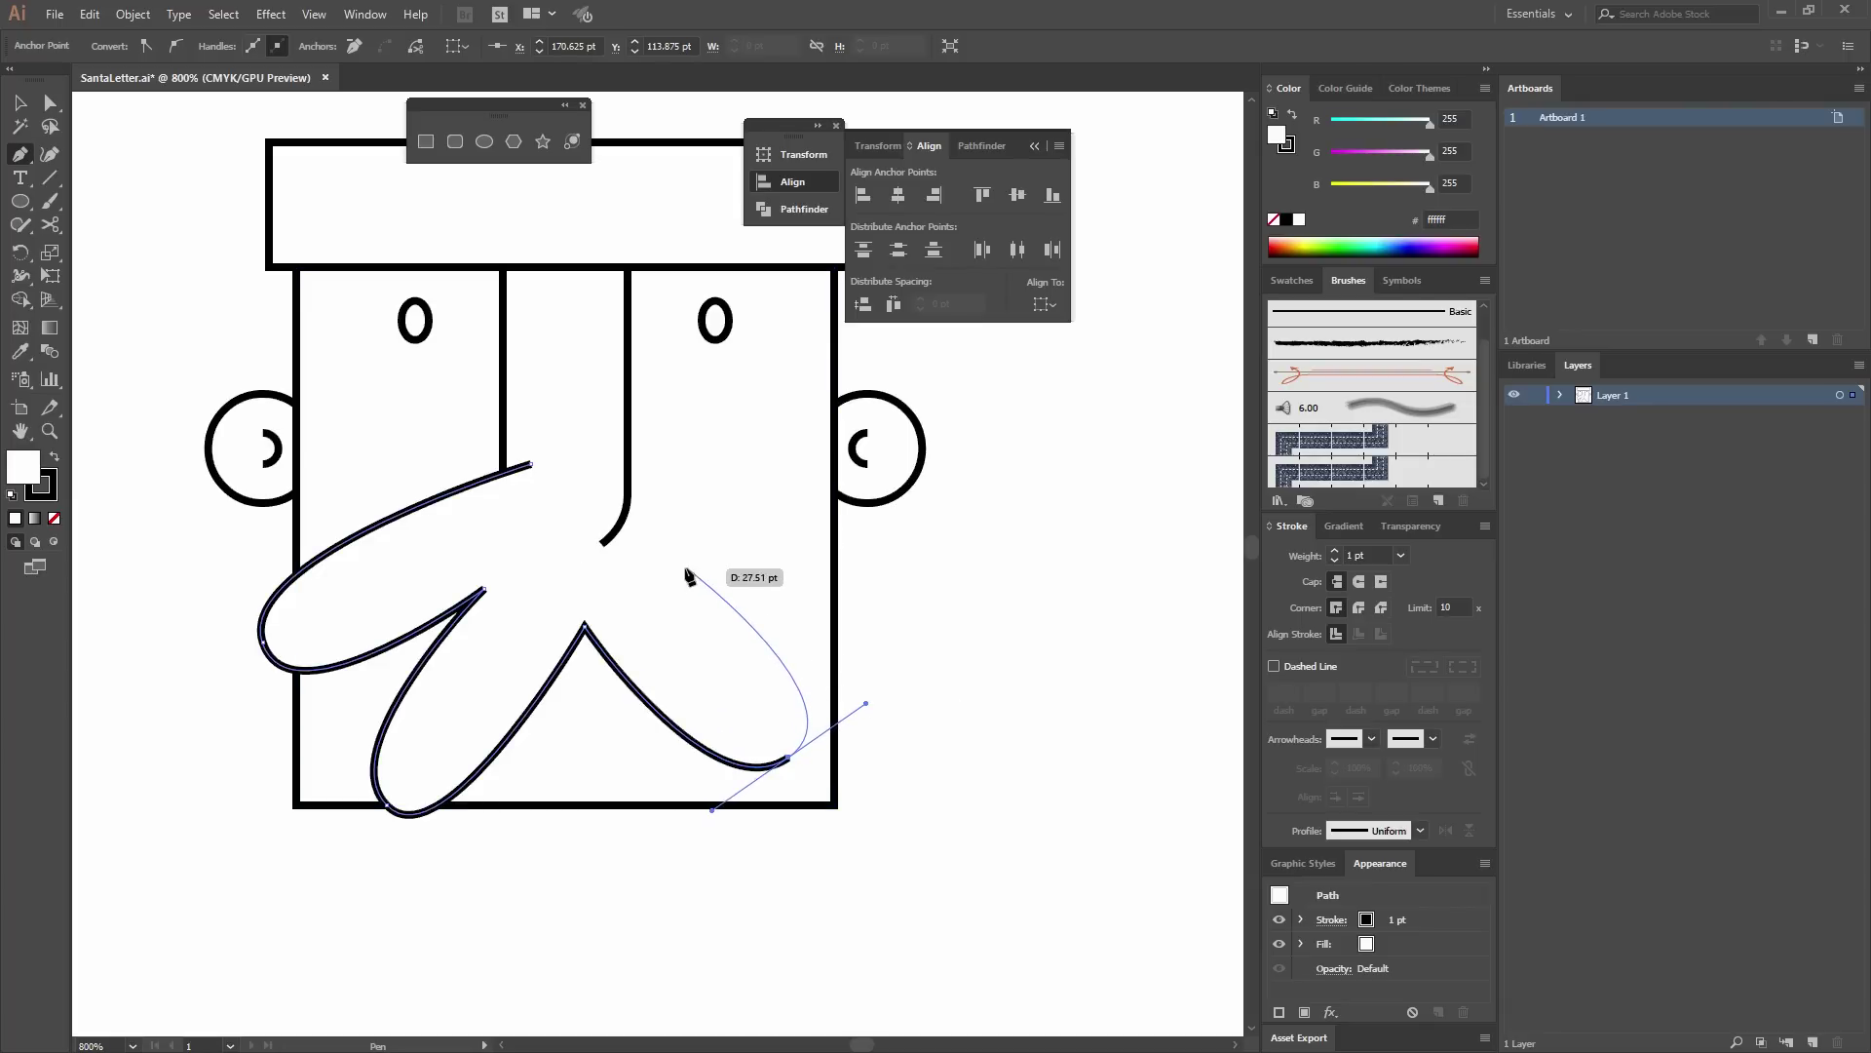
mouse_move(668, 570)
mouse_down()
mouse_move(874, 596)
mouse_move(897, 518)
mouse_up()
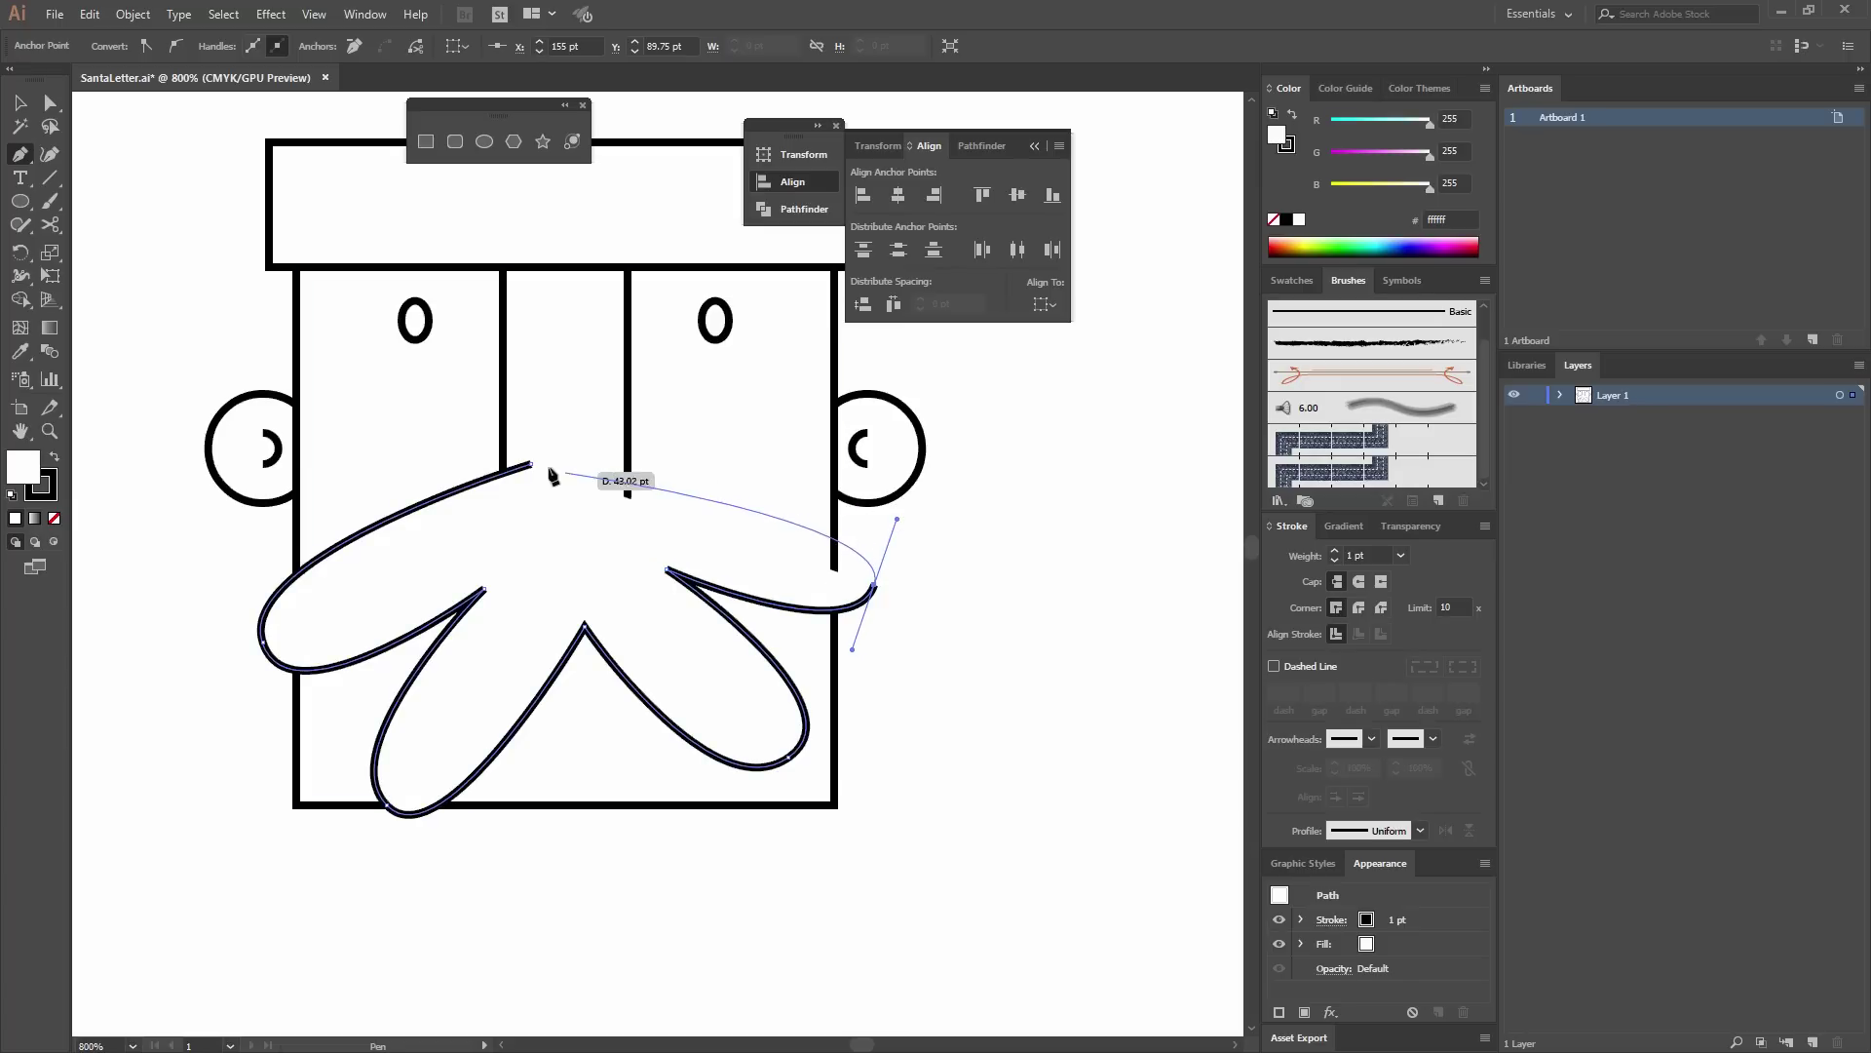
drag(531, 466, 371, 466)
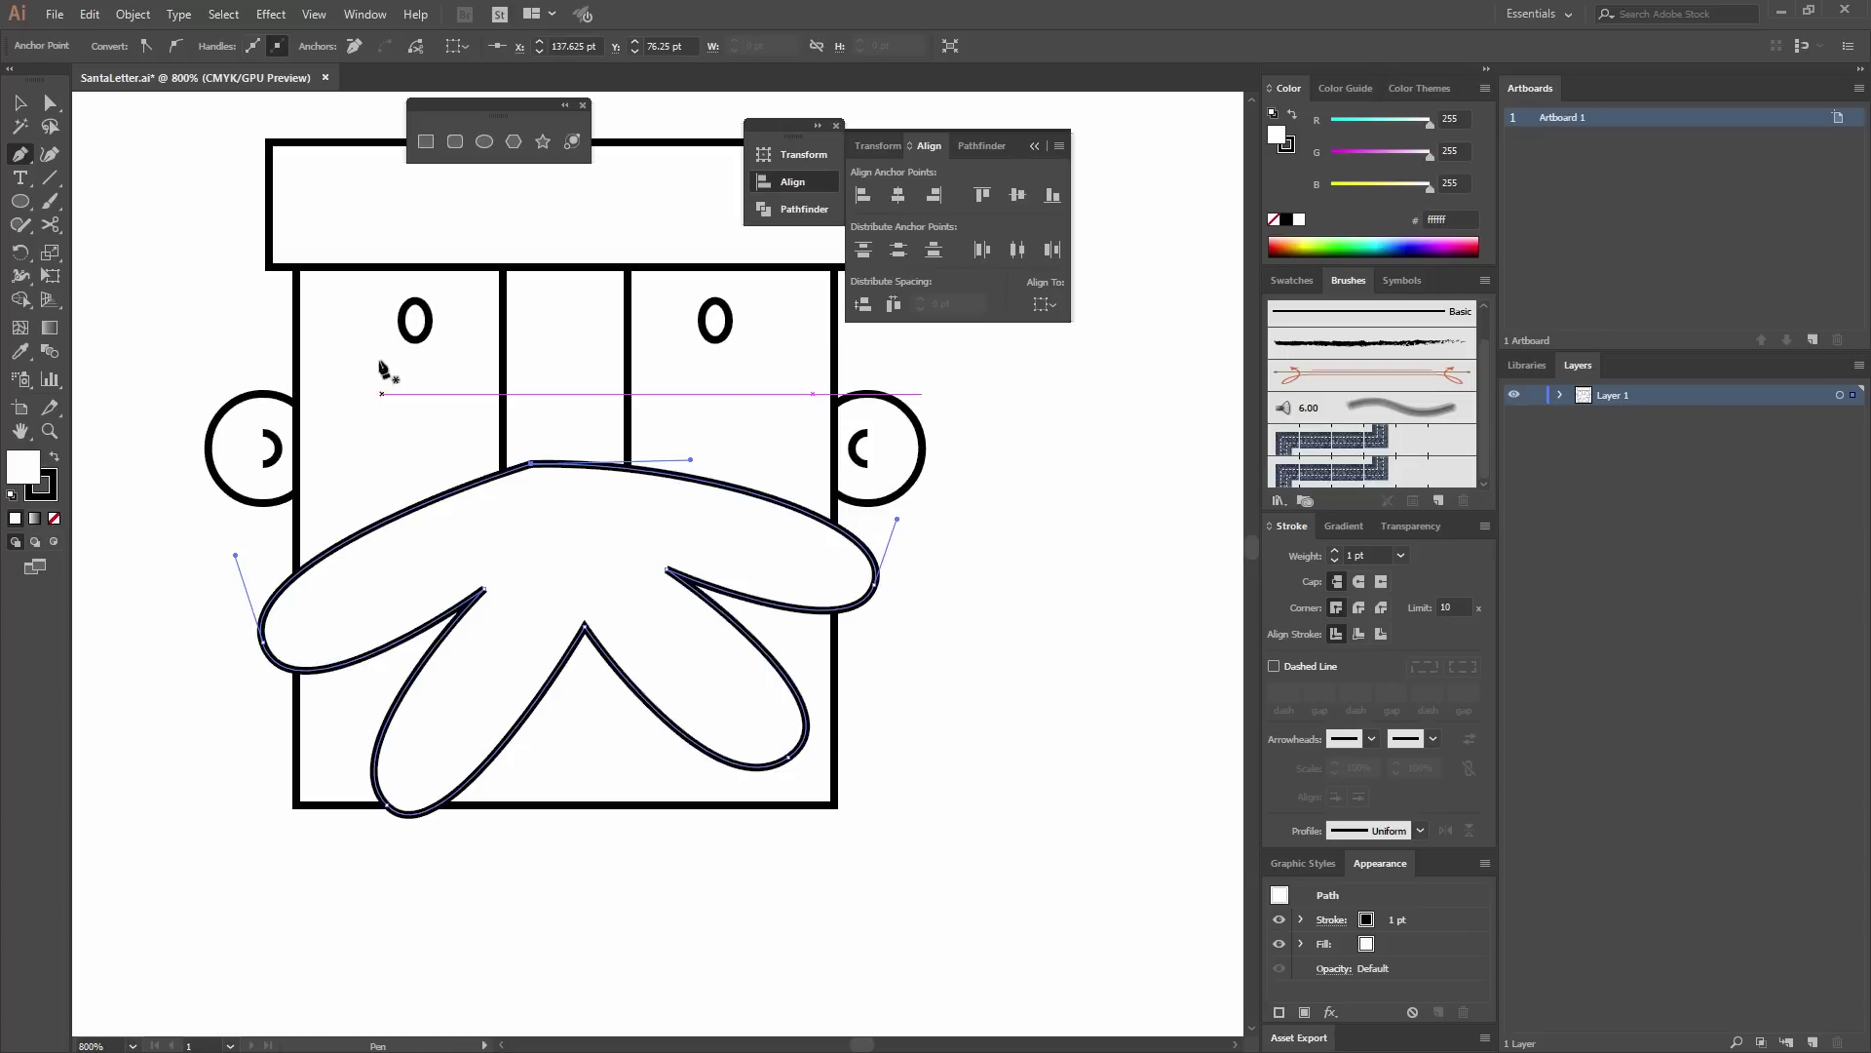
click(20, 106)
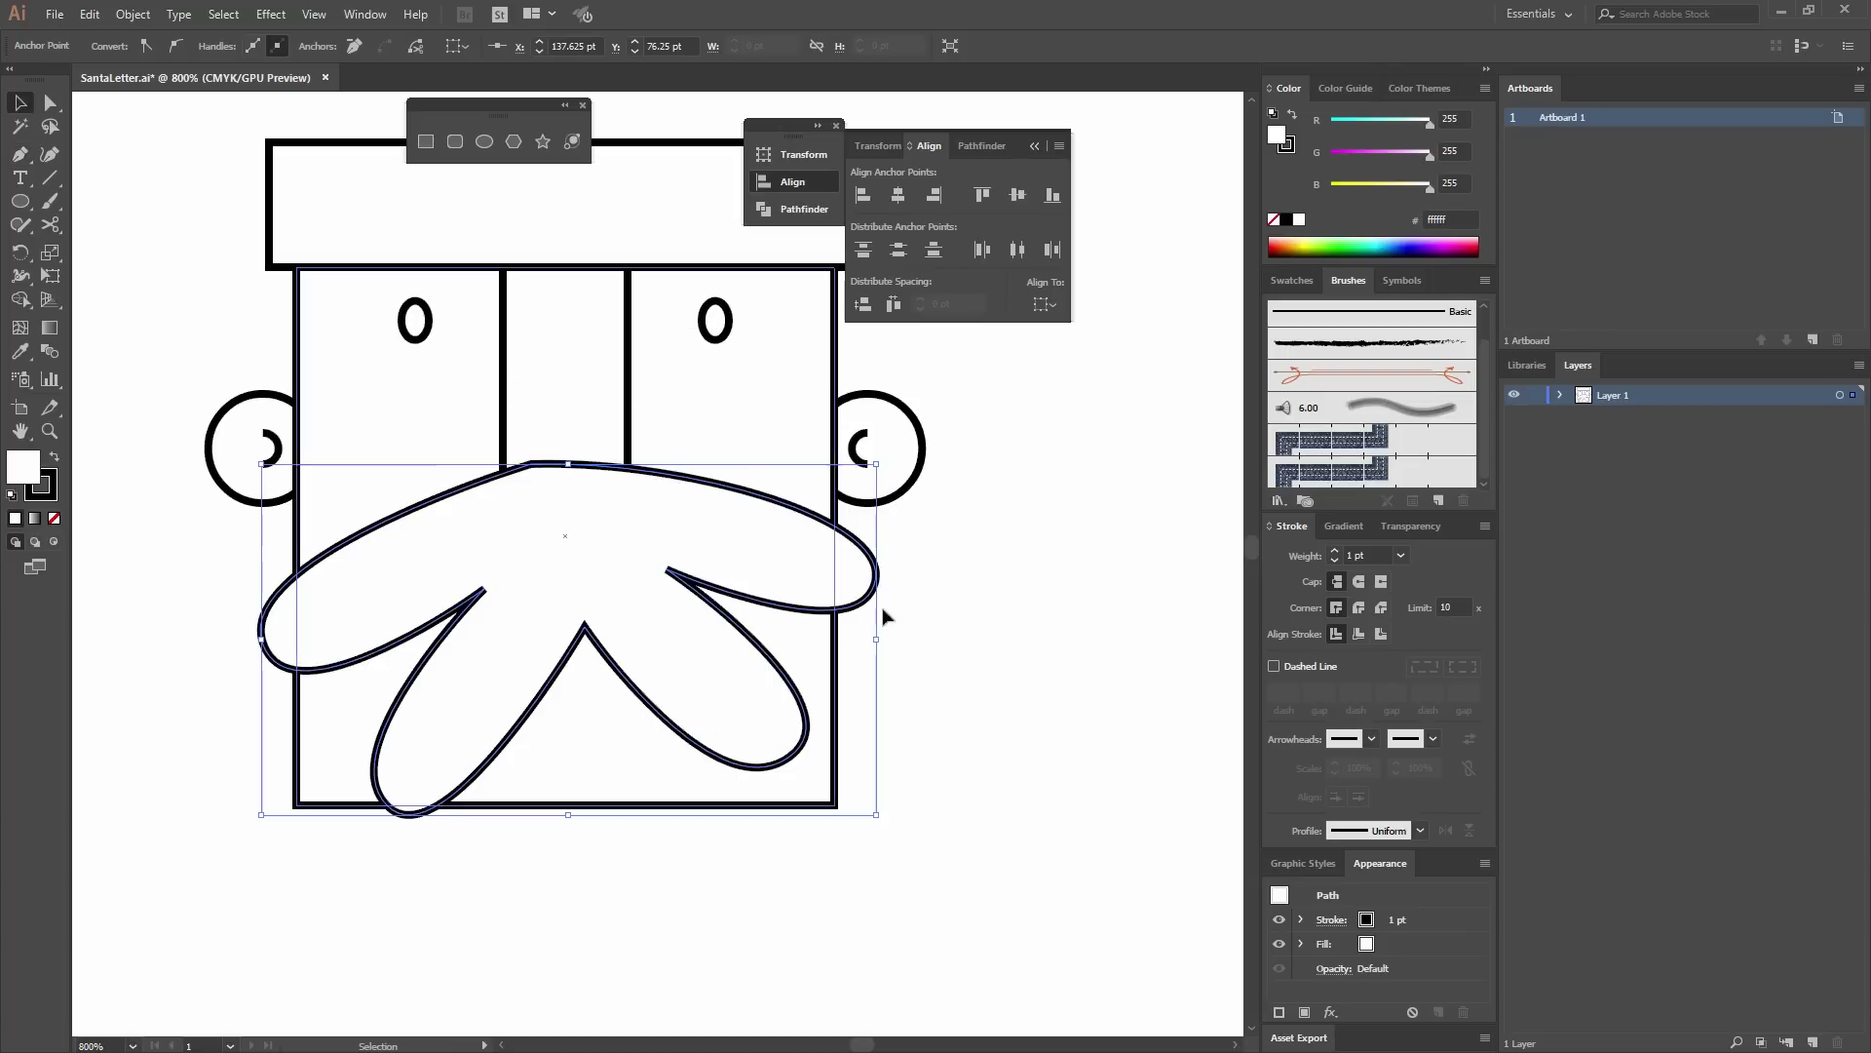
click(963, 614)
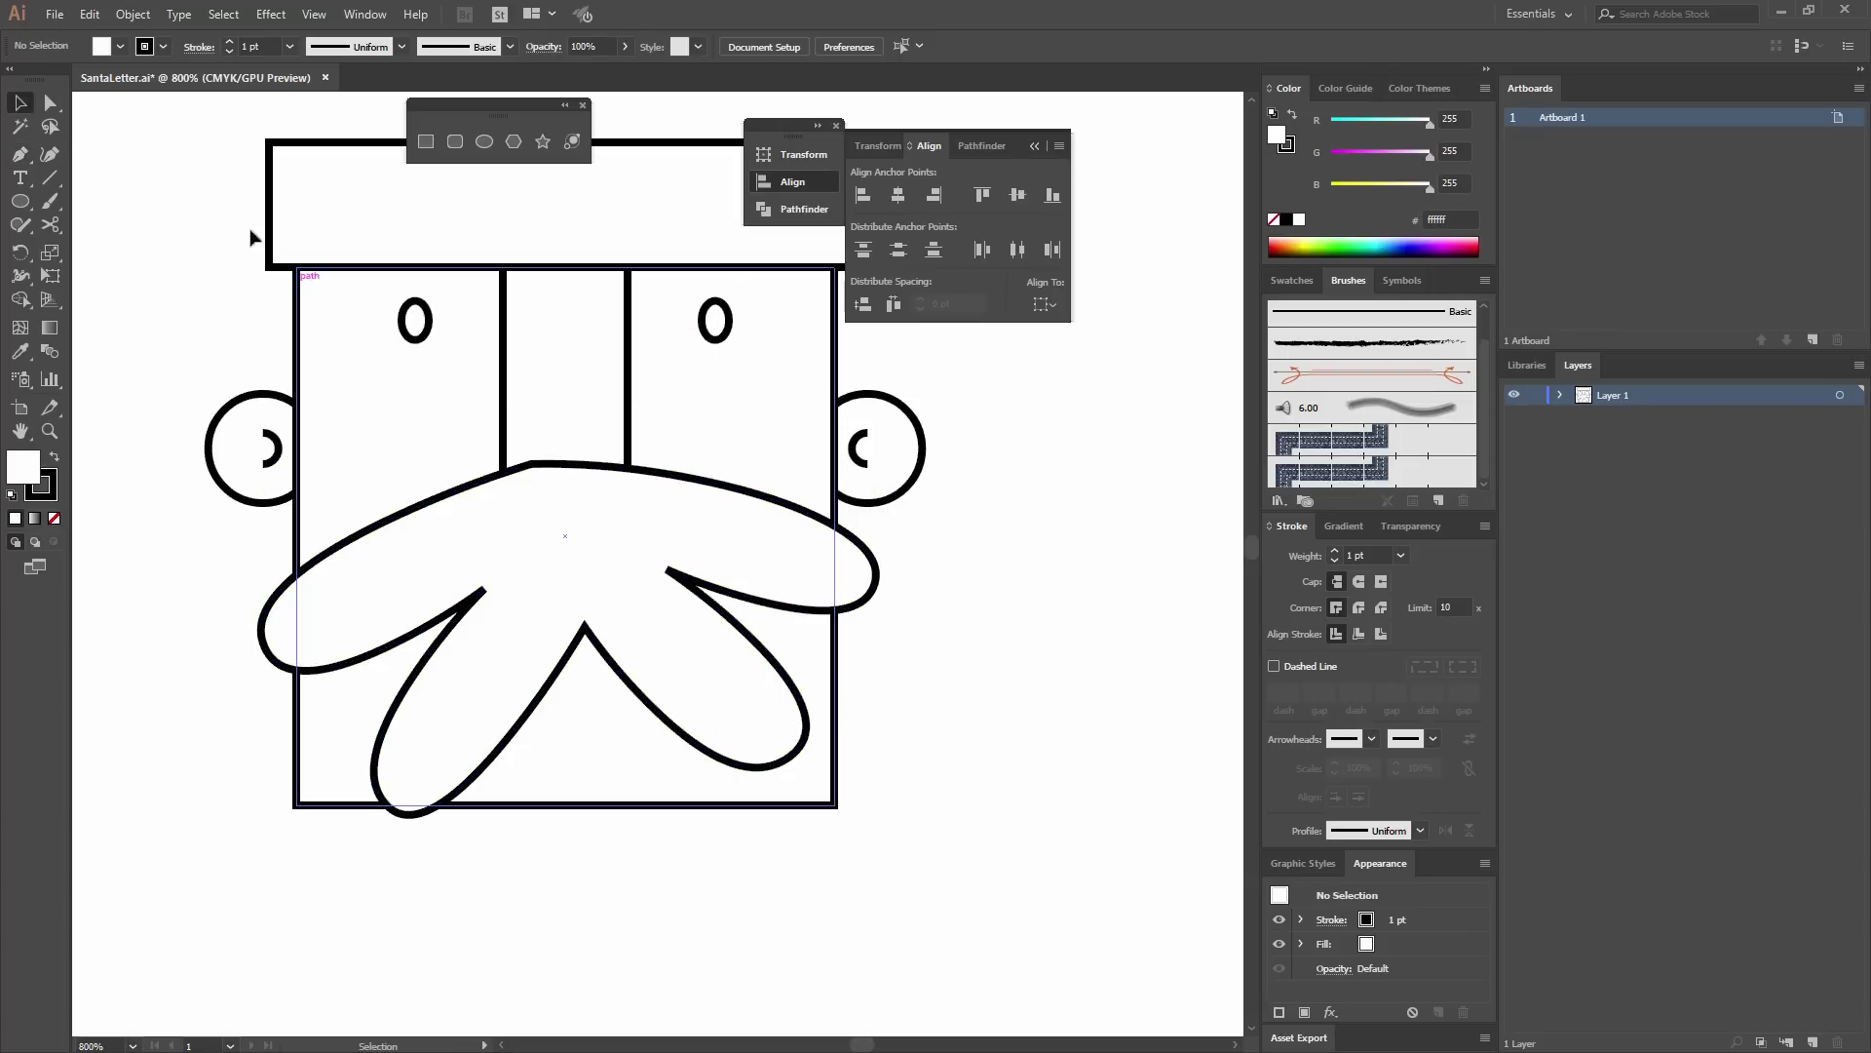
Slightly shorten the upper curve handle at the tip of the moustache's outer left lobe.
click(261, 640)
drag(235, 556, 235, 565)
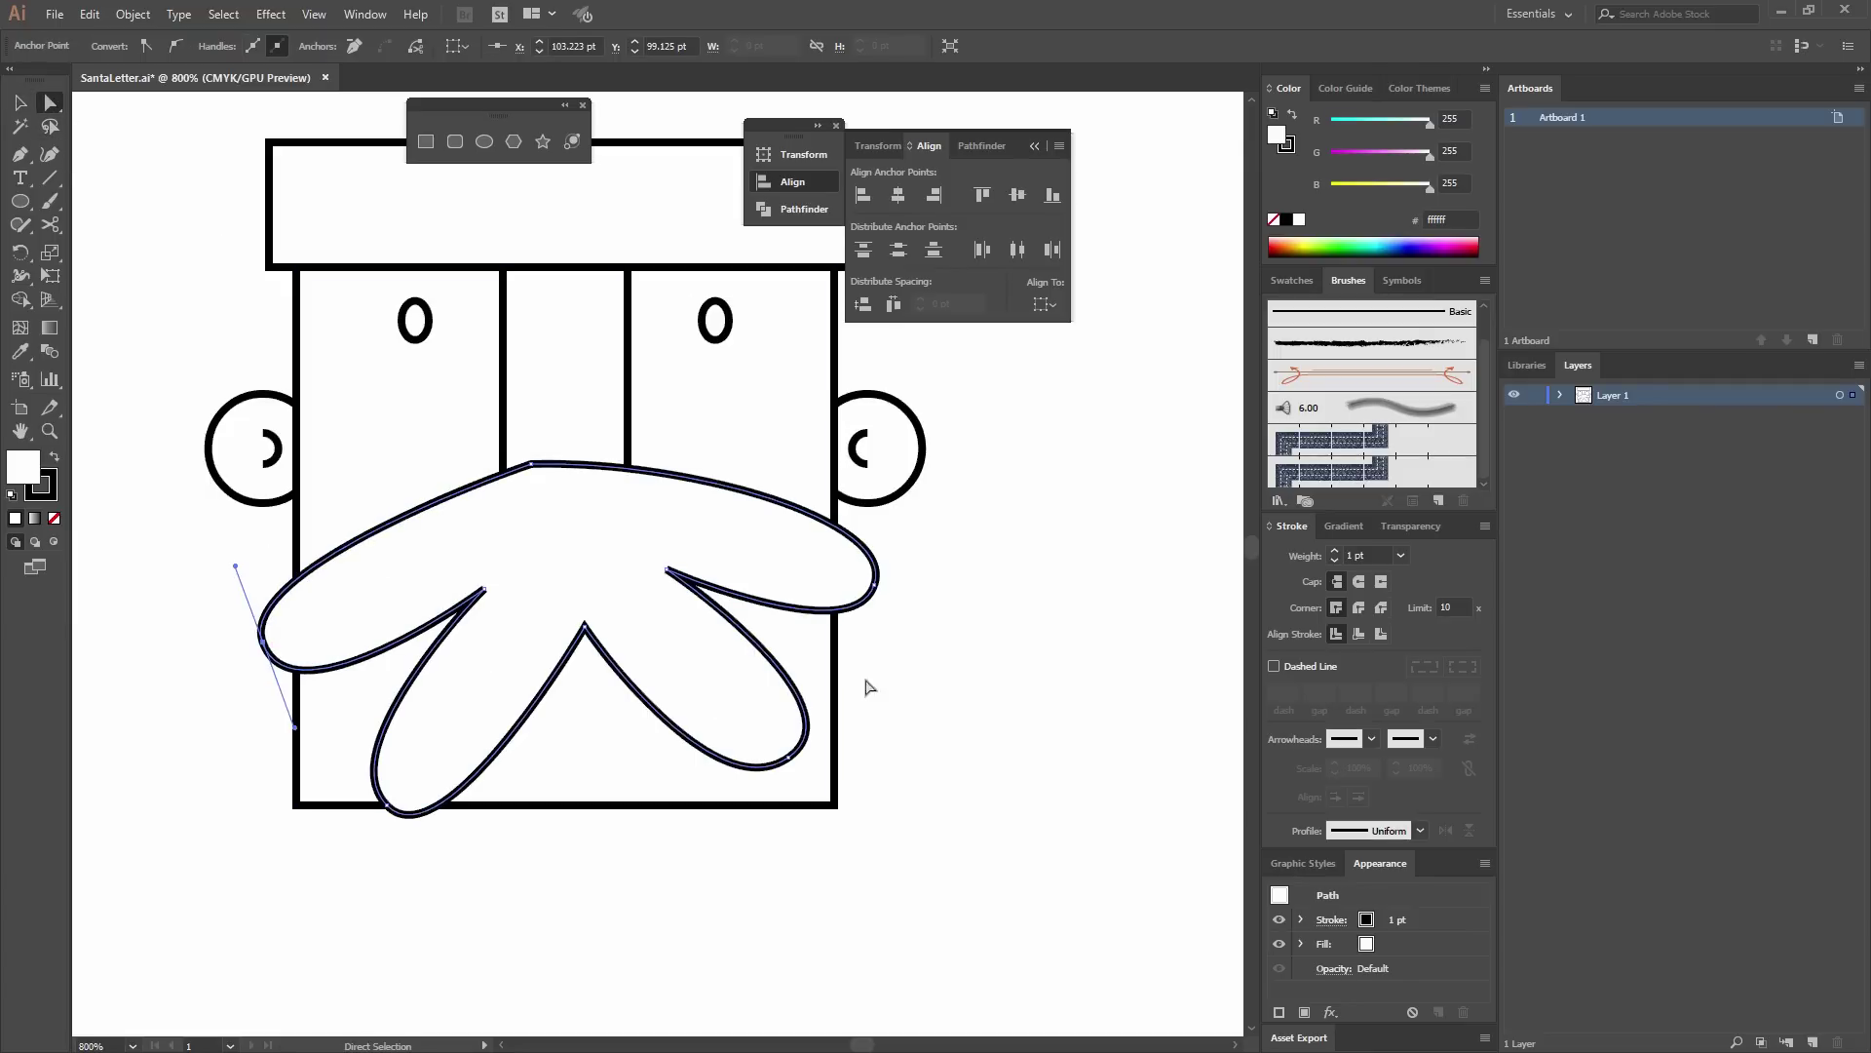
click(953, 606)
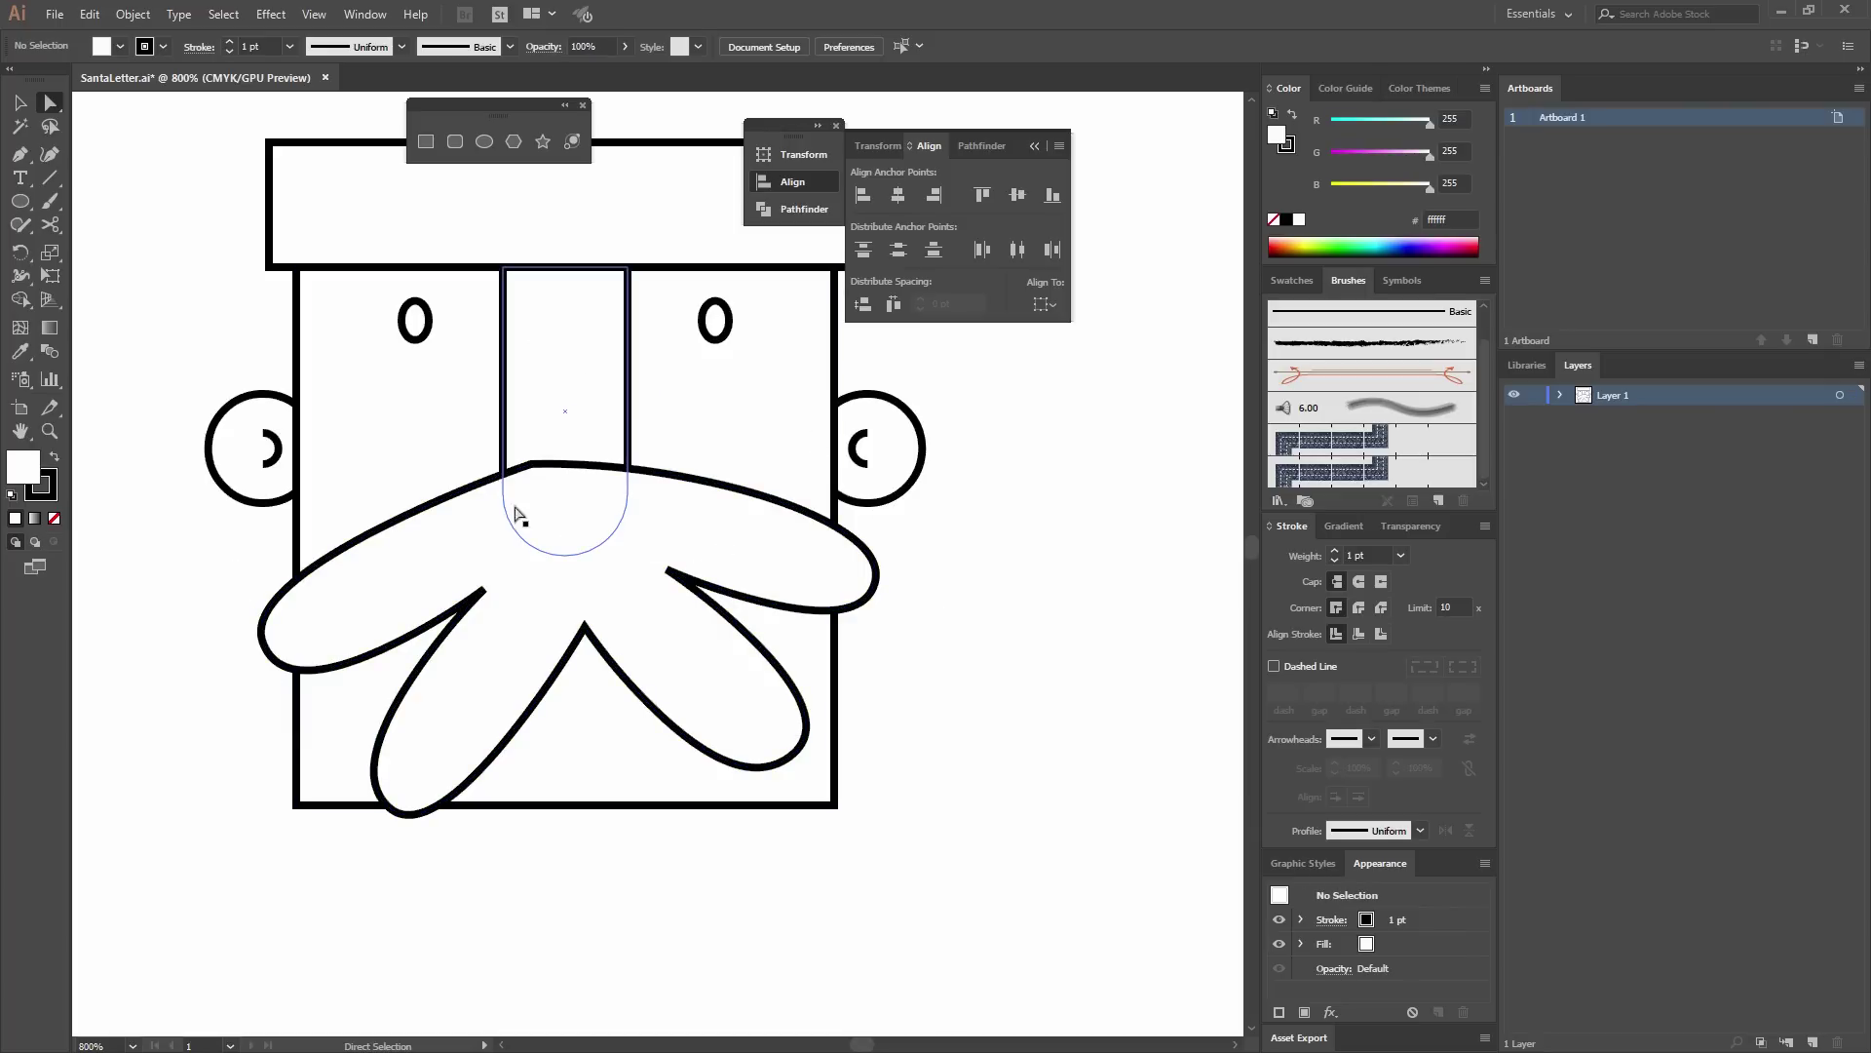
Bring the nose to the front so it overlaps the moustache.
click(19, 102)
click(538, 363)
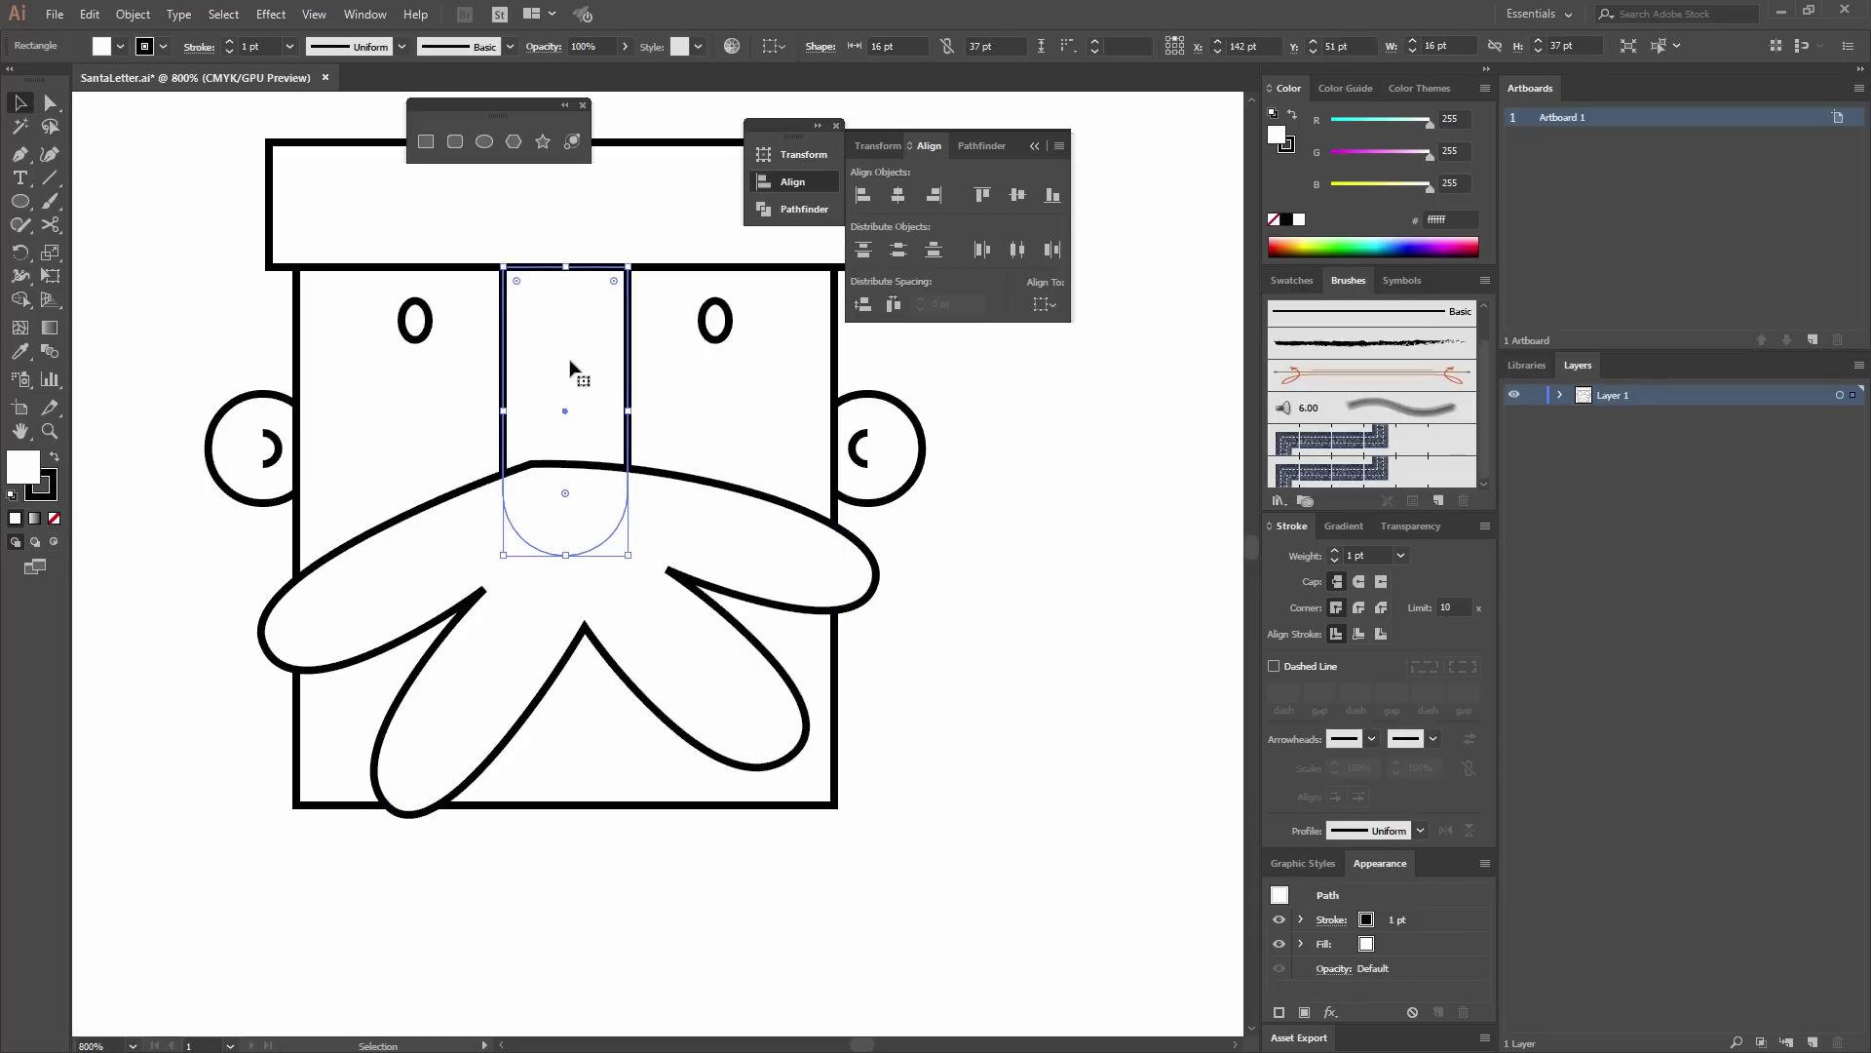
right_click(570, 368)
mouse_move(672, 667)
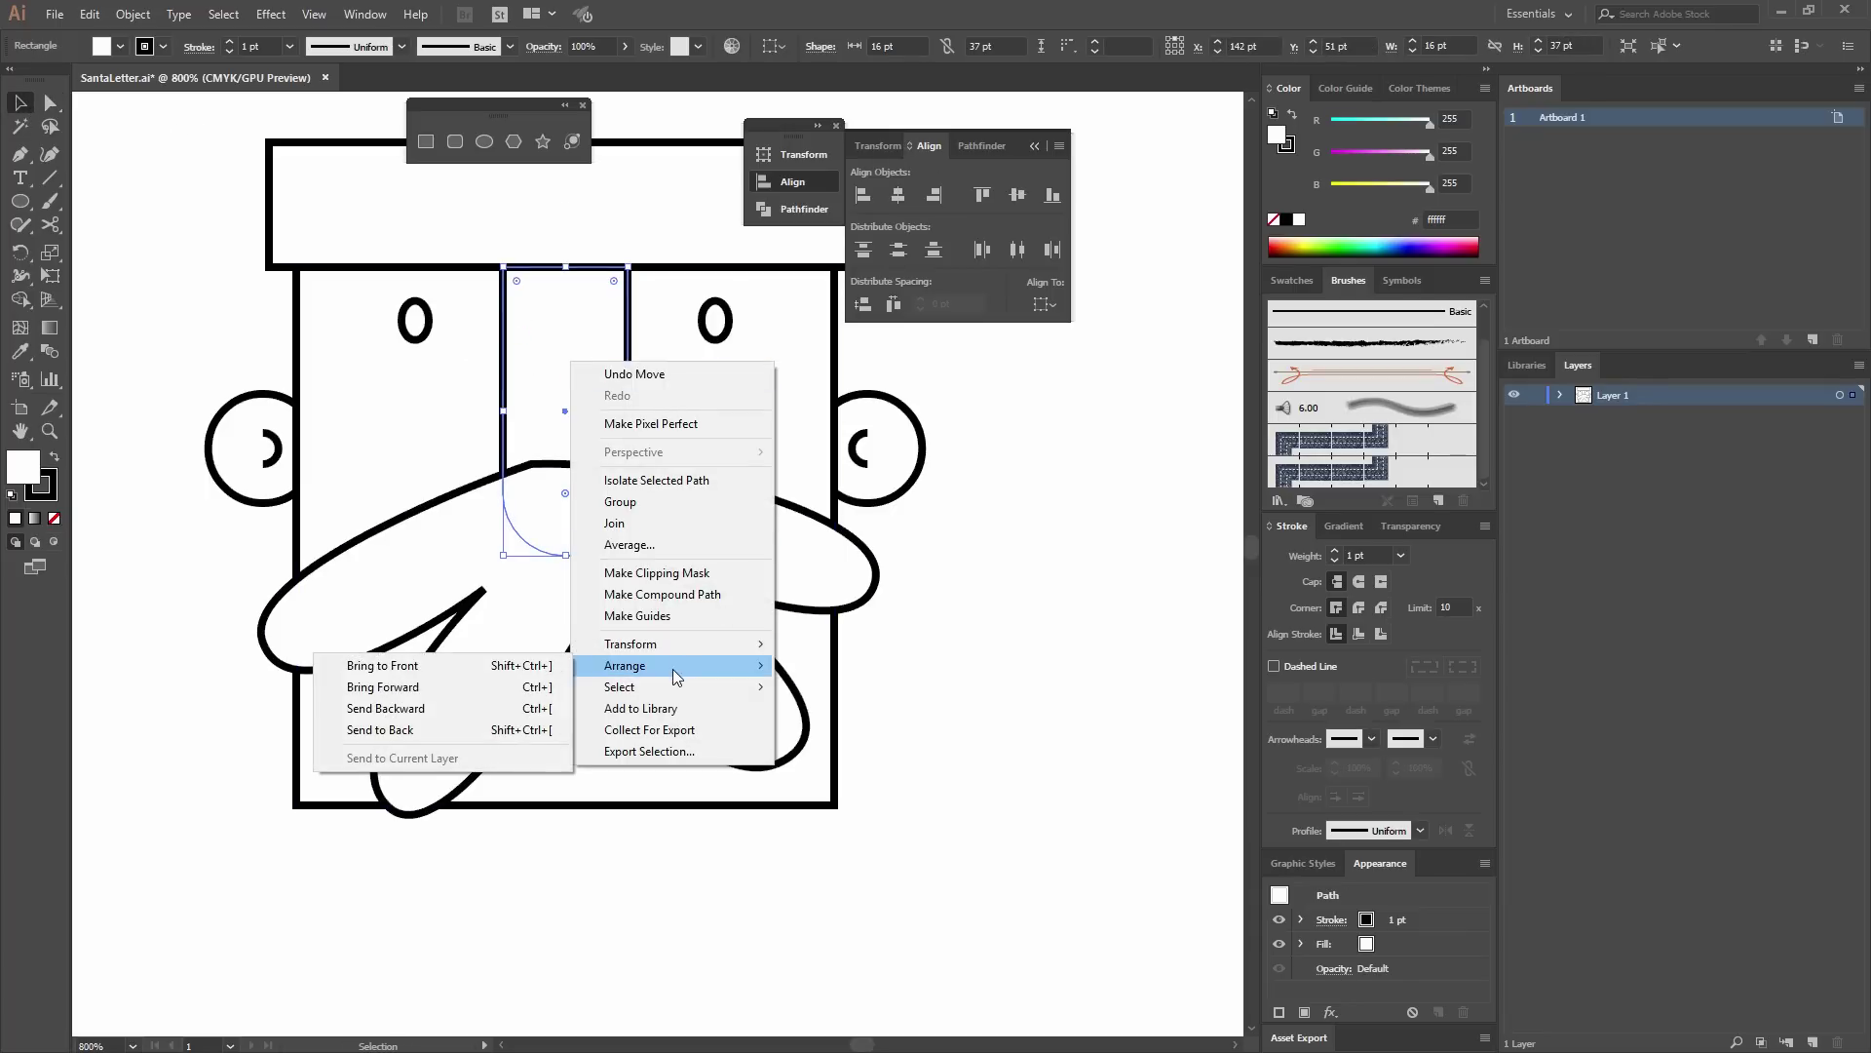
click(481, 665)
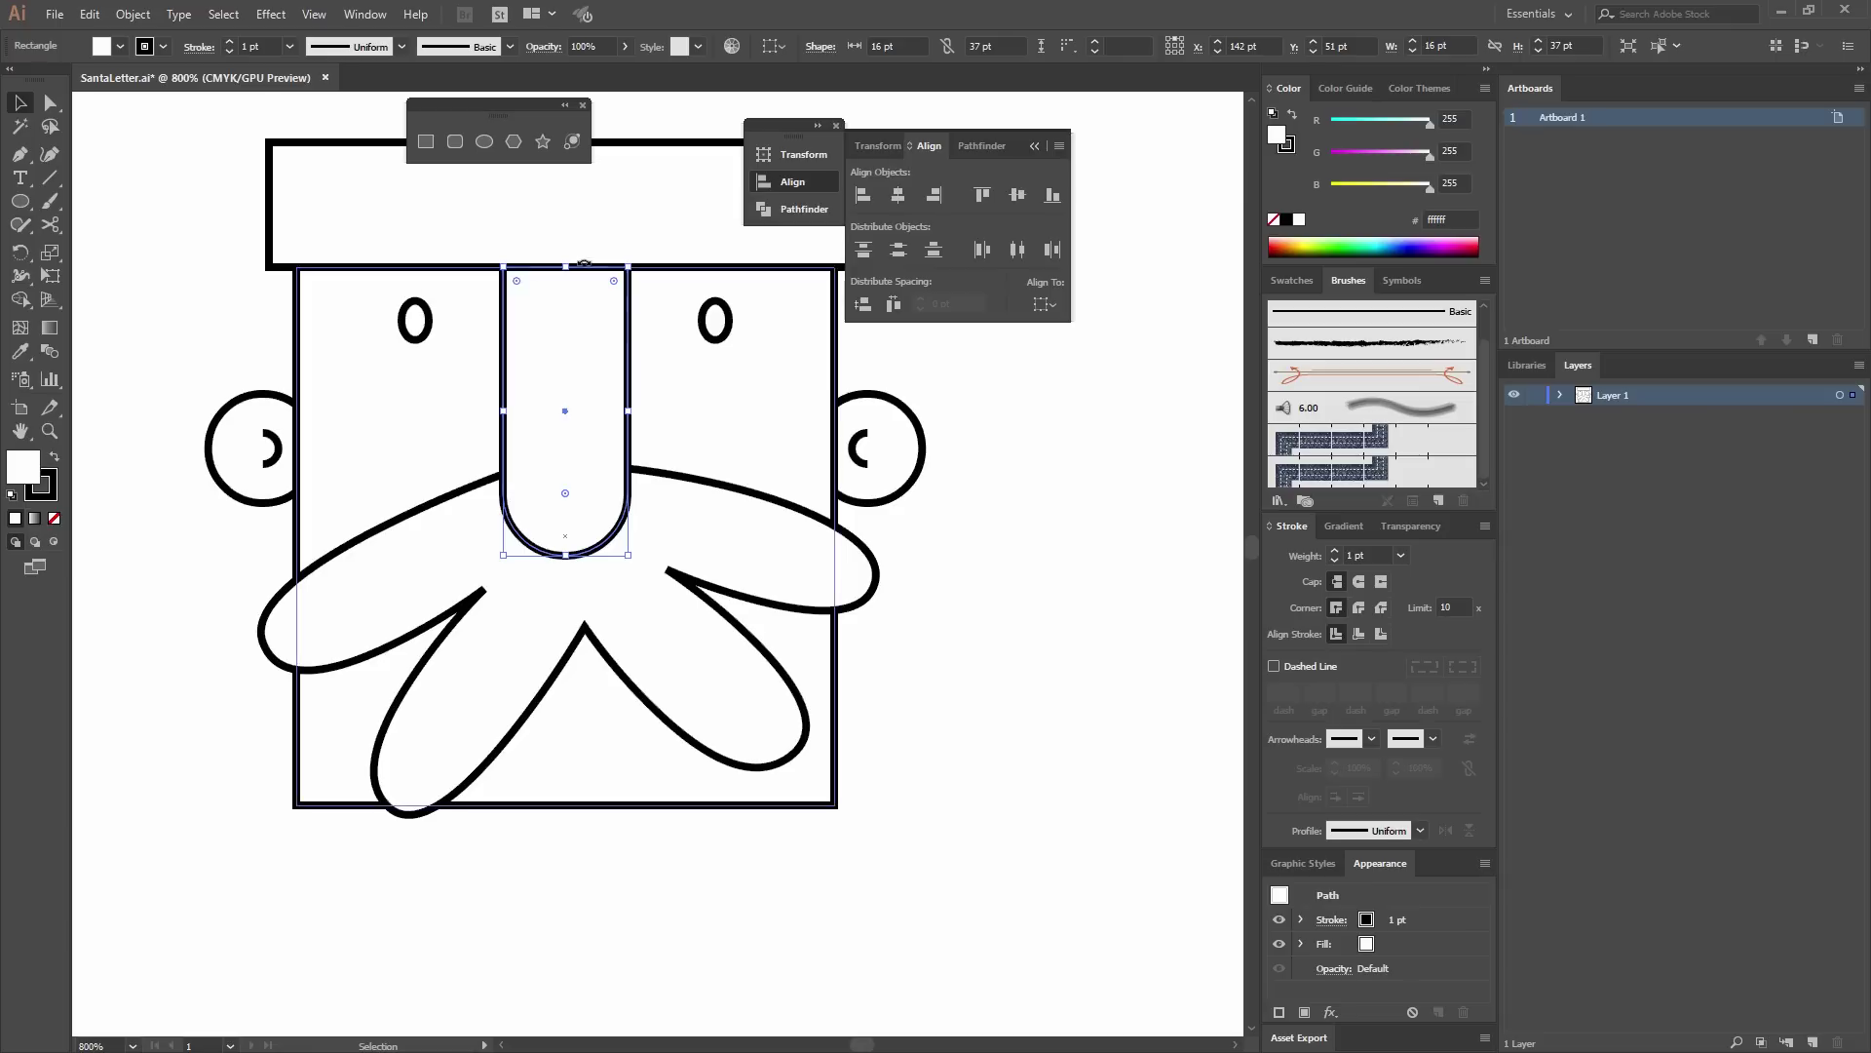
click(898, 634)
Draw the left half of a beard with the Pen tool, from the moustache's left tip through two long rounded lobes below the head.
scroll(676, 647, down, 2)
scroll(676, 647, left, 1)
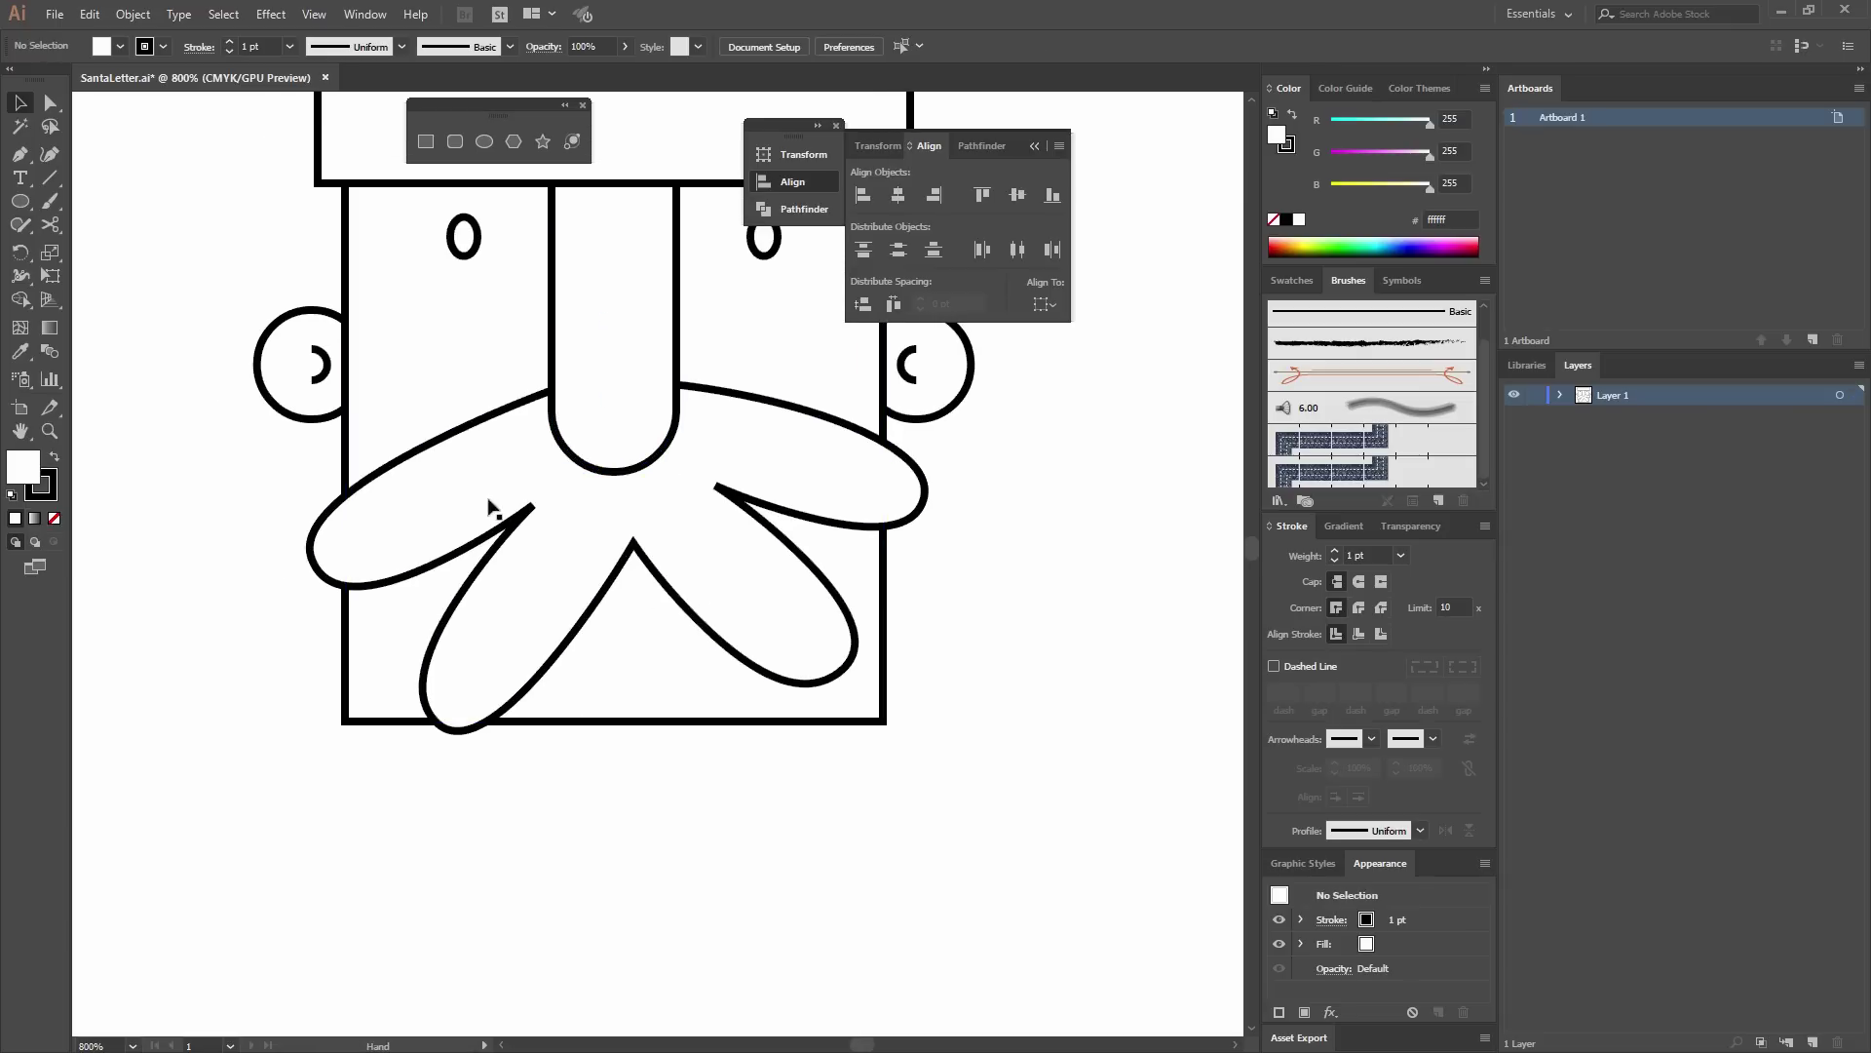
drag(397, 593, 342, 422)
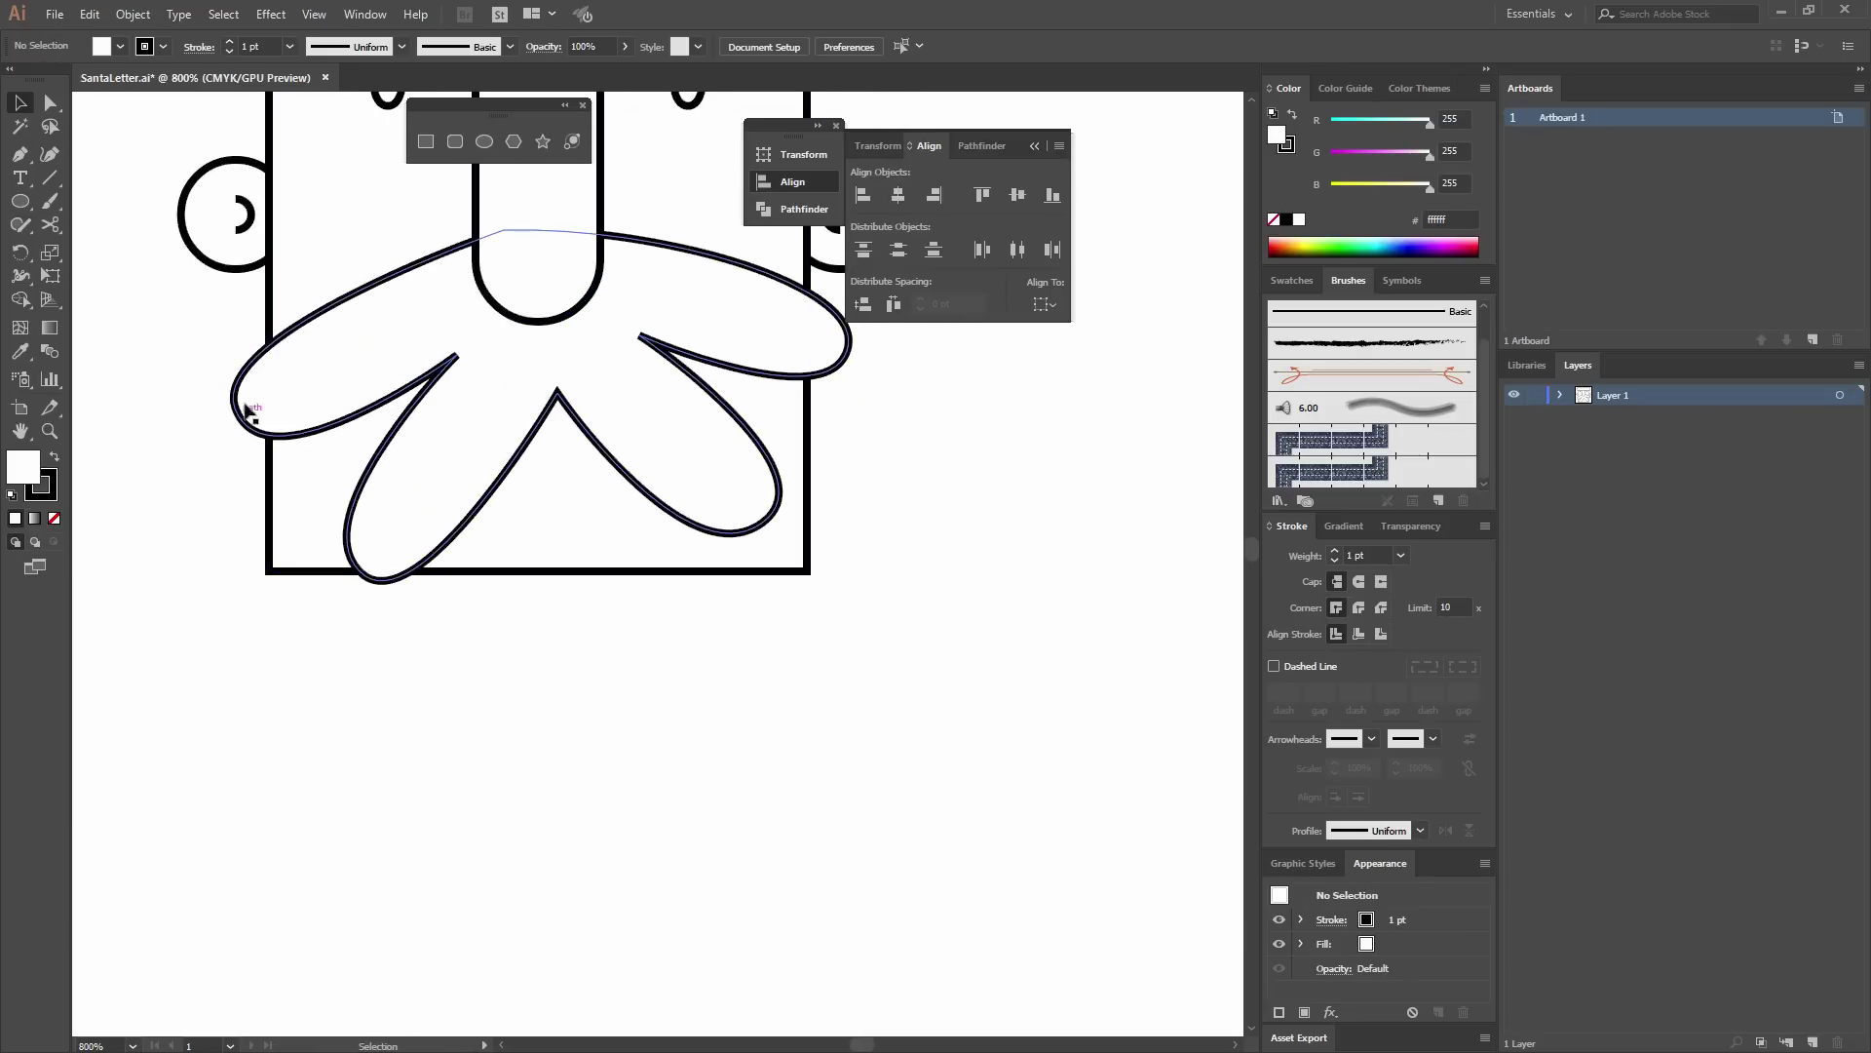
click(19, 155)
click(258, 388)
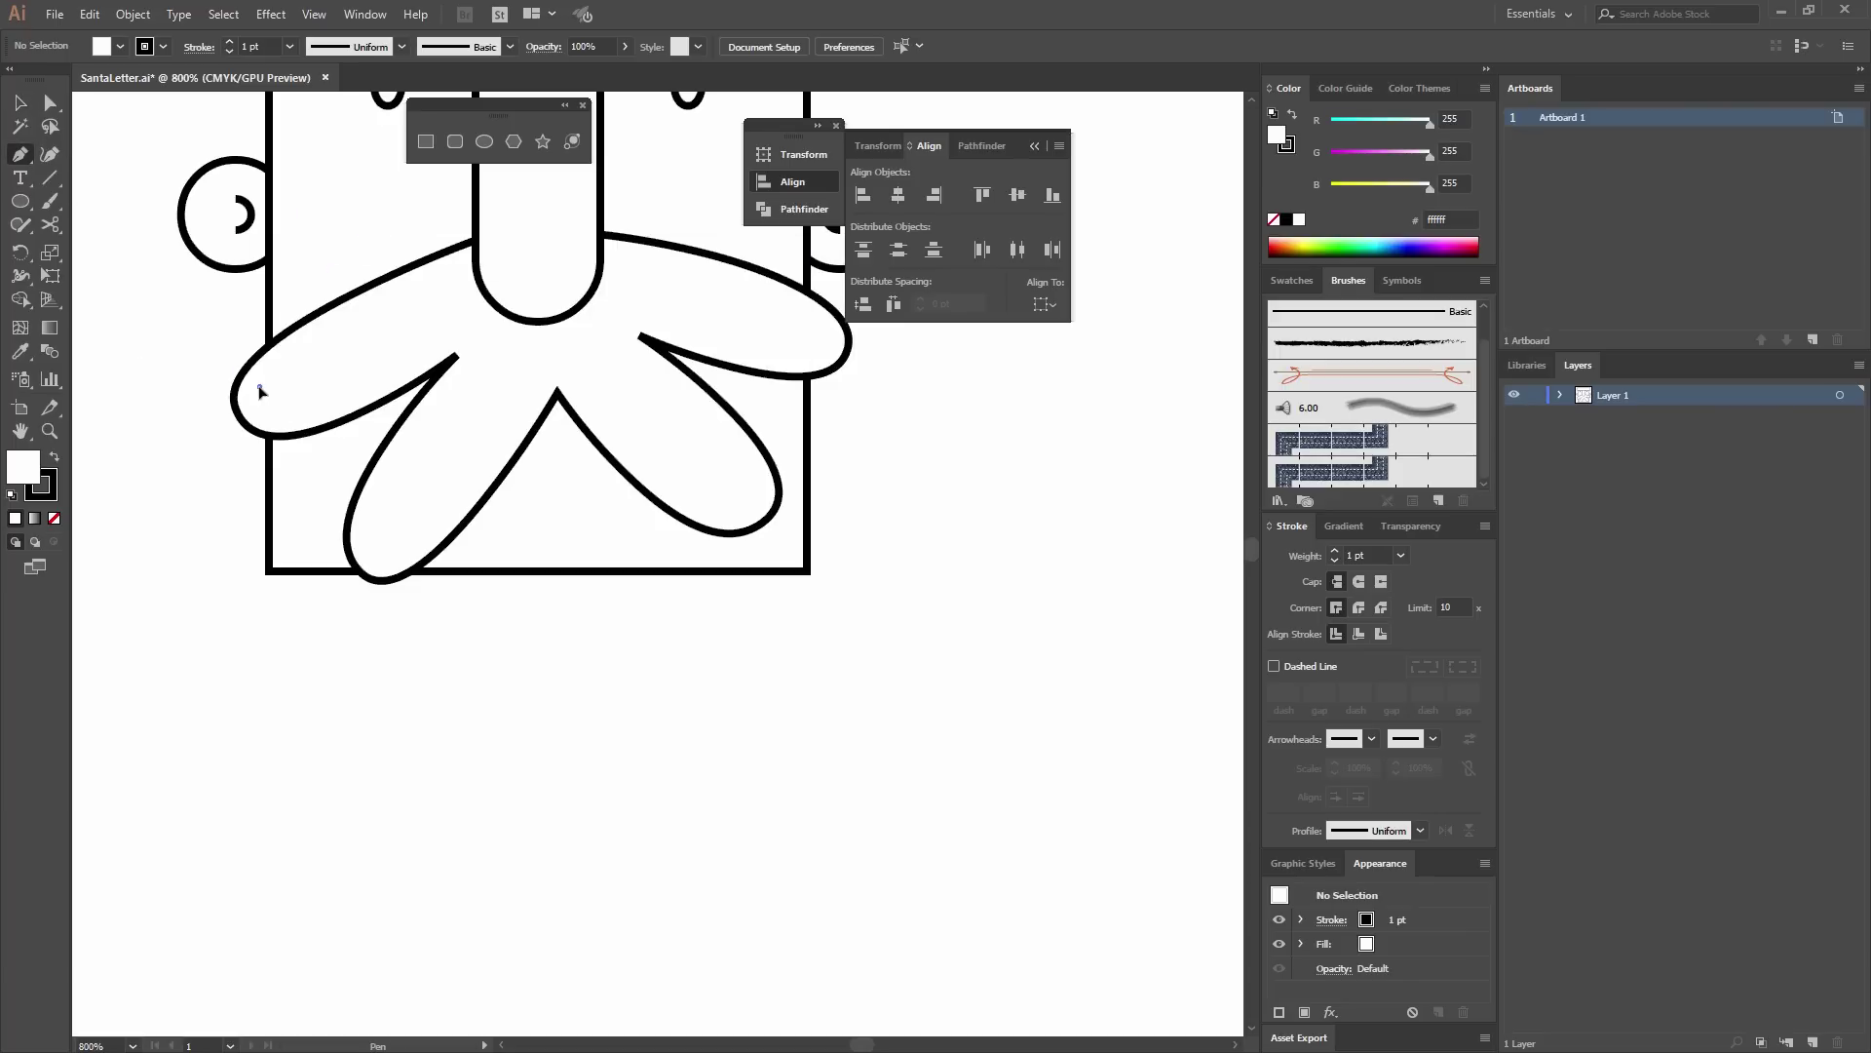
drag(231, 809, 308, 826)
click(374, 621)
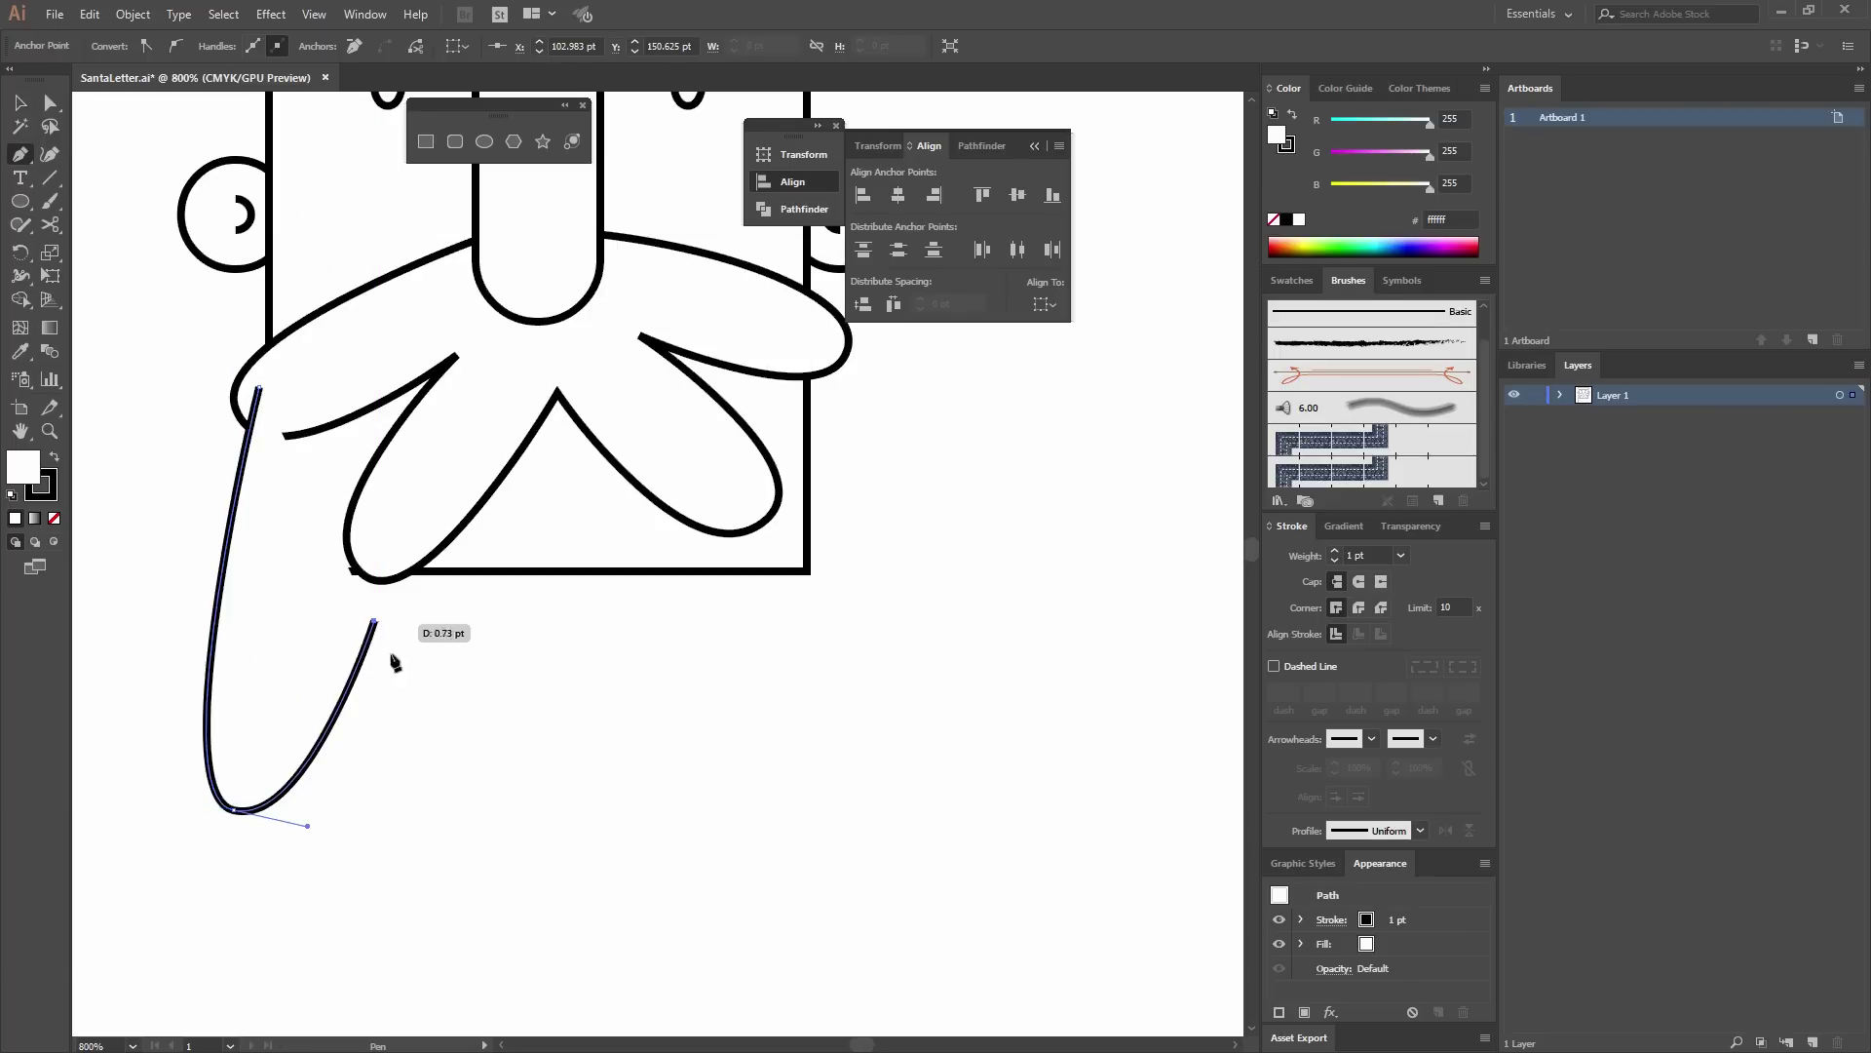
drag(385, 889, 431, 902)
click(527, 623)
Add two rounded lobes for the beard's right half, run the outline up through the moustache's right lobe and nose, and close the path.
drag(675, 831, 717, 826)
click(687, 580)
drag(839, 694, 890, 658)
click(775, 312)
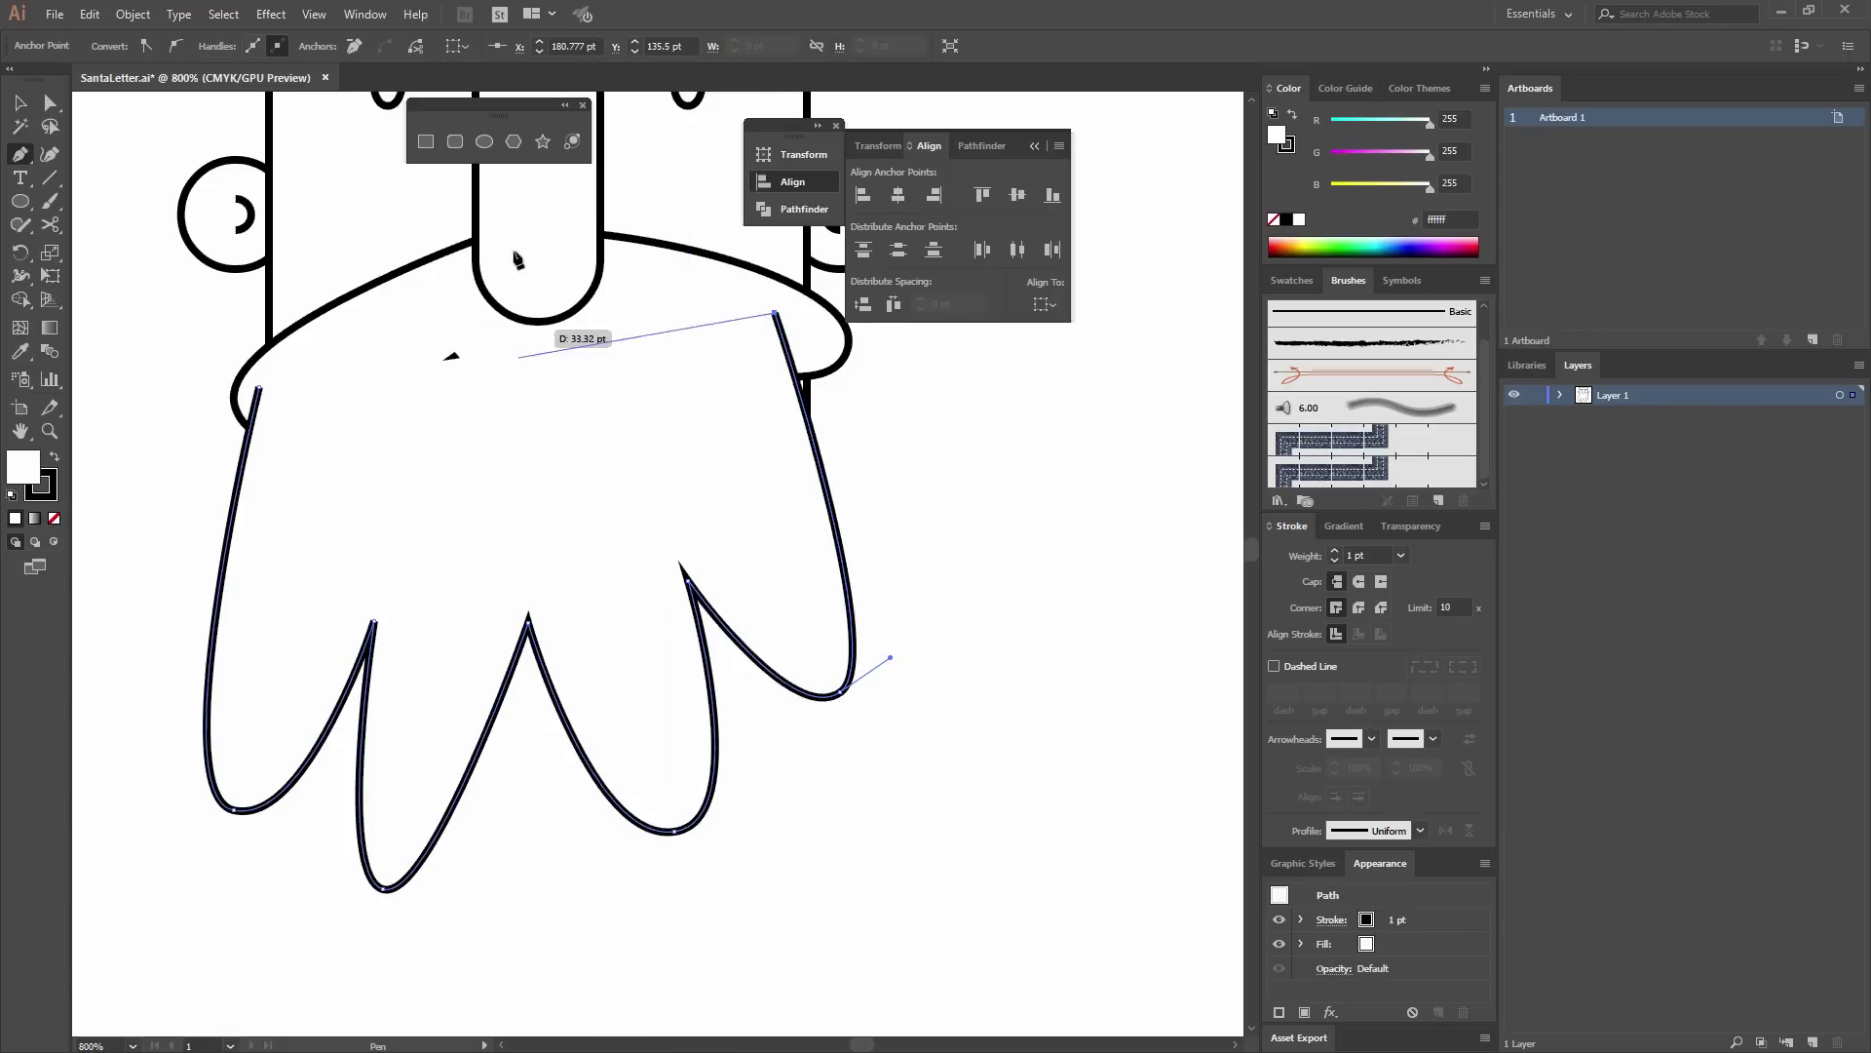
click(530, 264)
click(259, 388)
key(ctrl+minus)
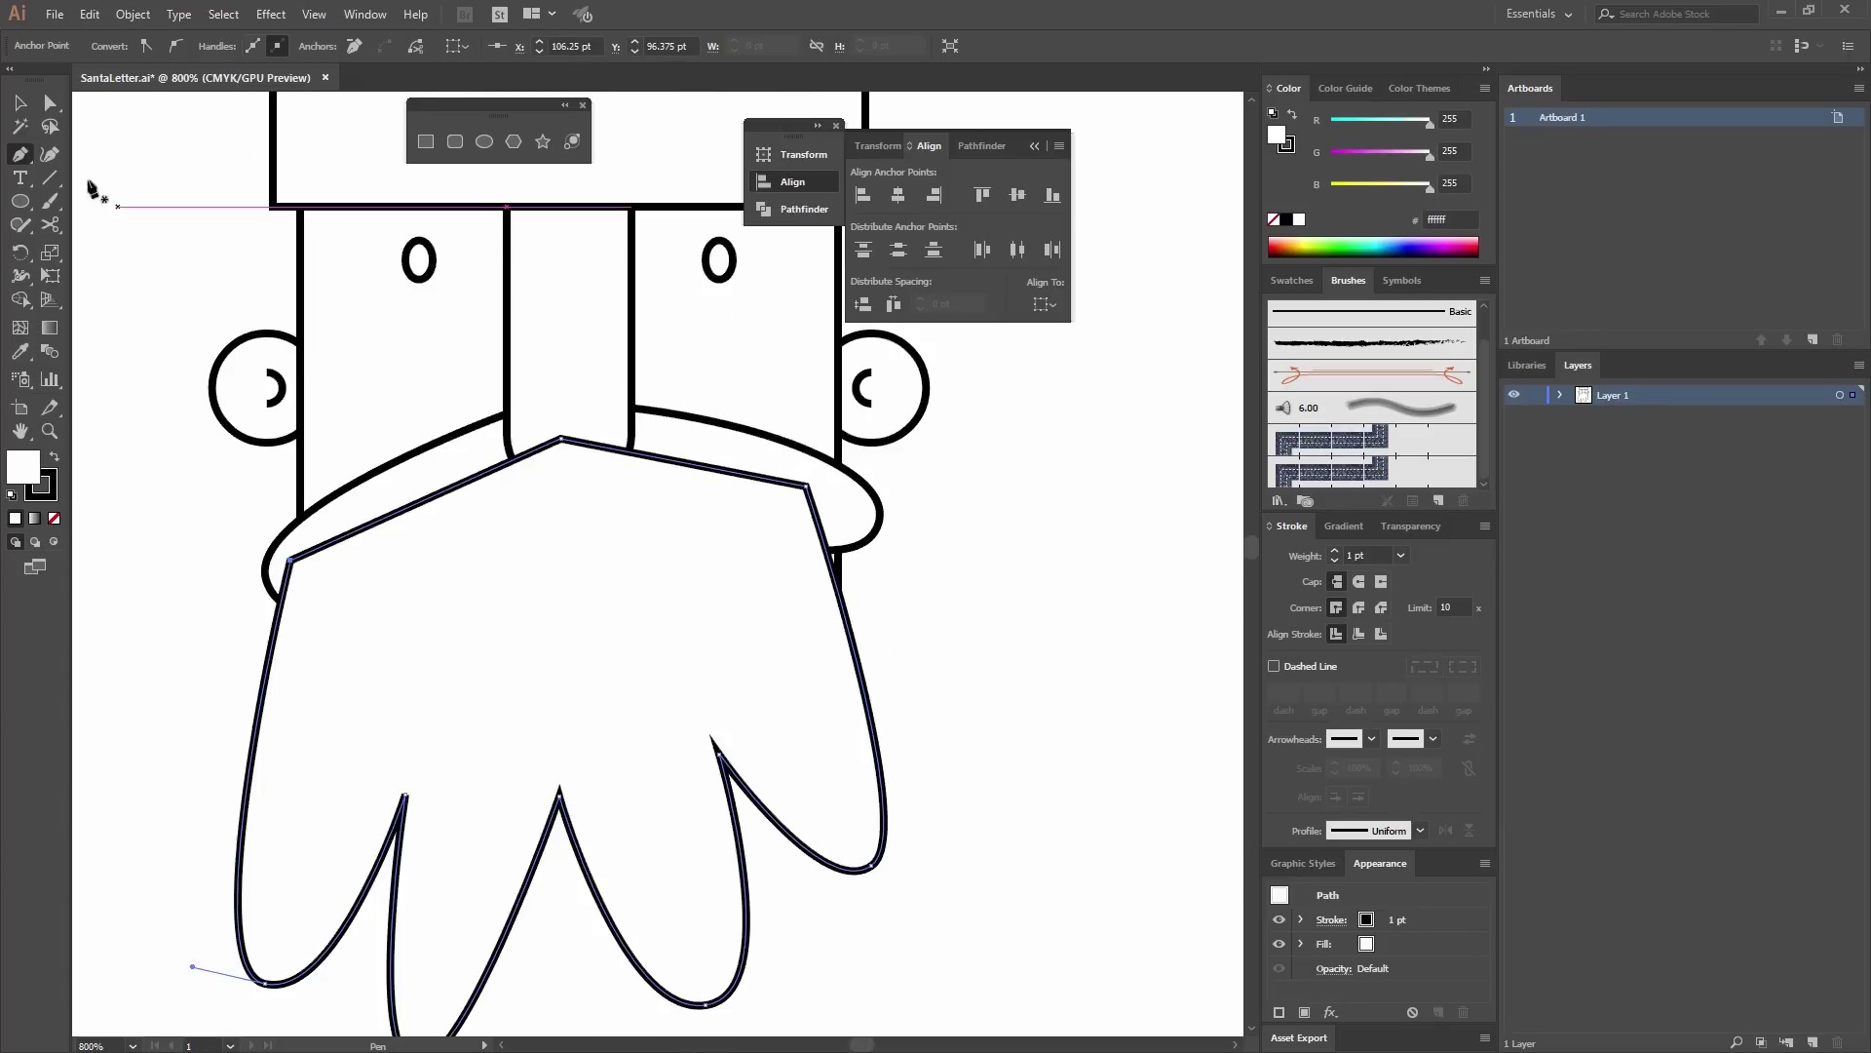
ctrl+click(894, 638)
key(ctrl+minus)
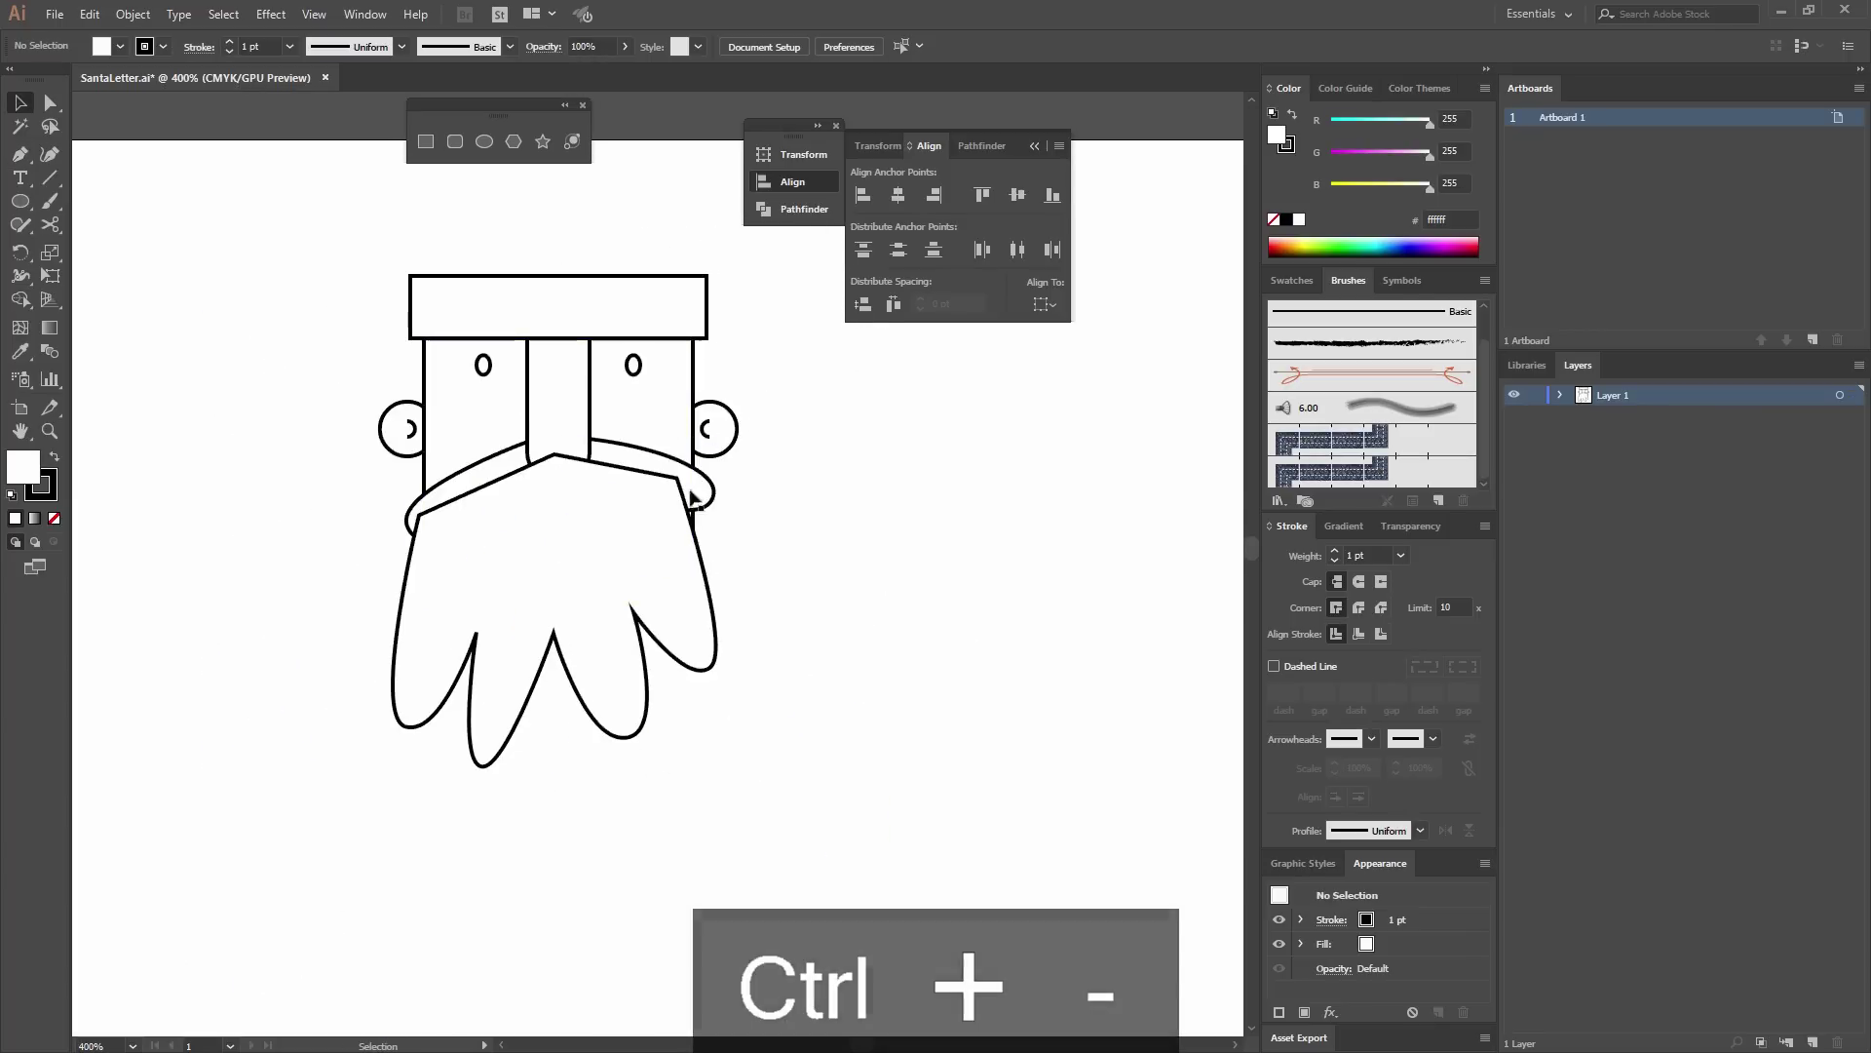
Reshape the beard by extending the tip of its far right lobe downward and shifting the tip of its second lobe up and inward.
click(50, 102)
drag(714, 671, 716, 694)
mouse_move(482, 770)
mouse_down()
mouse_move(522, 758)
mouse_move(500, 758)
mouse_up()
click(715, 760)
Bring the nose and moustache together to the front, above the beard.
key(v)
click(575, 428)
shift+click(642, 458)
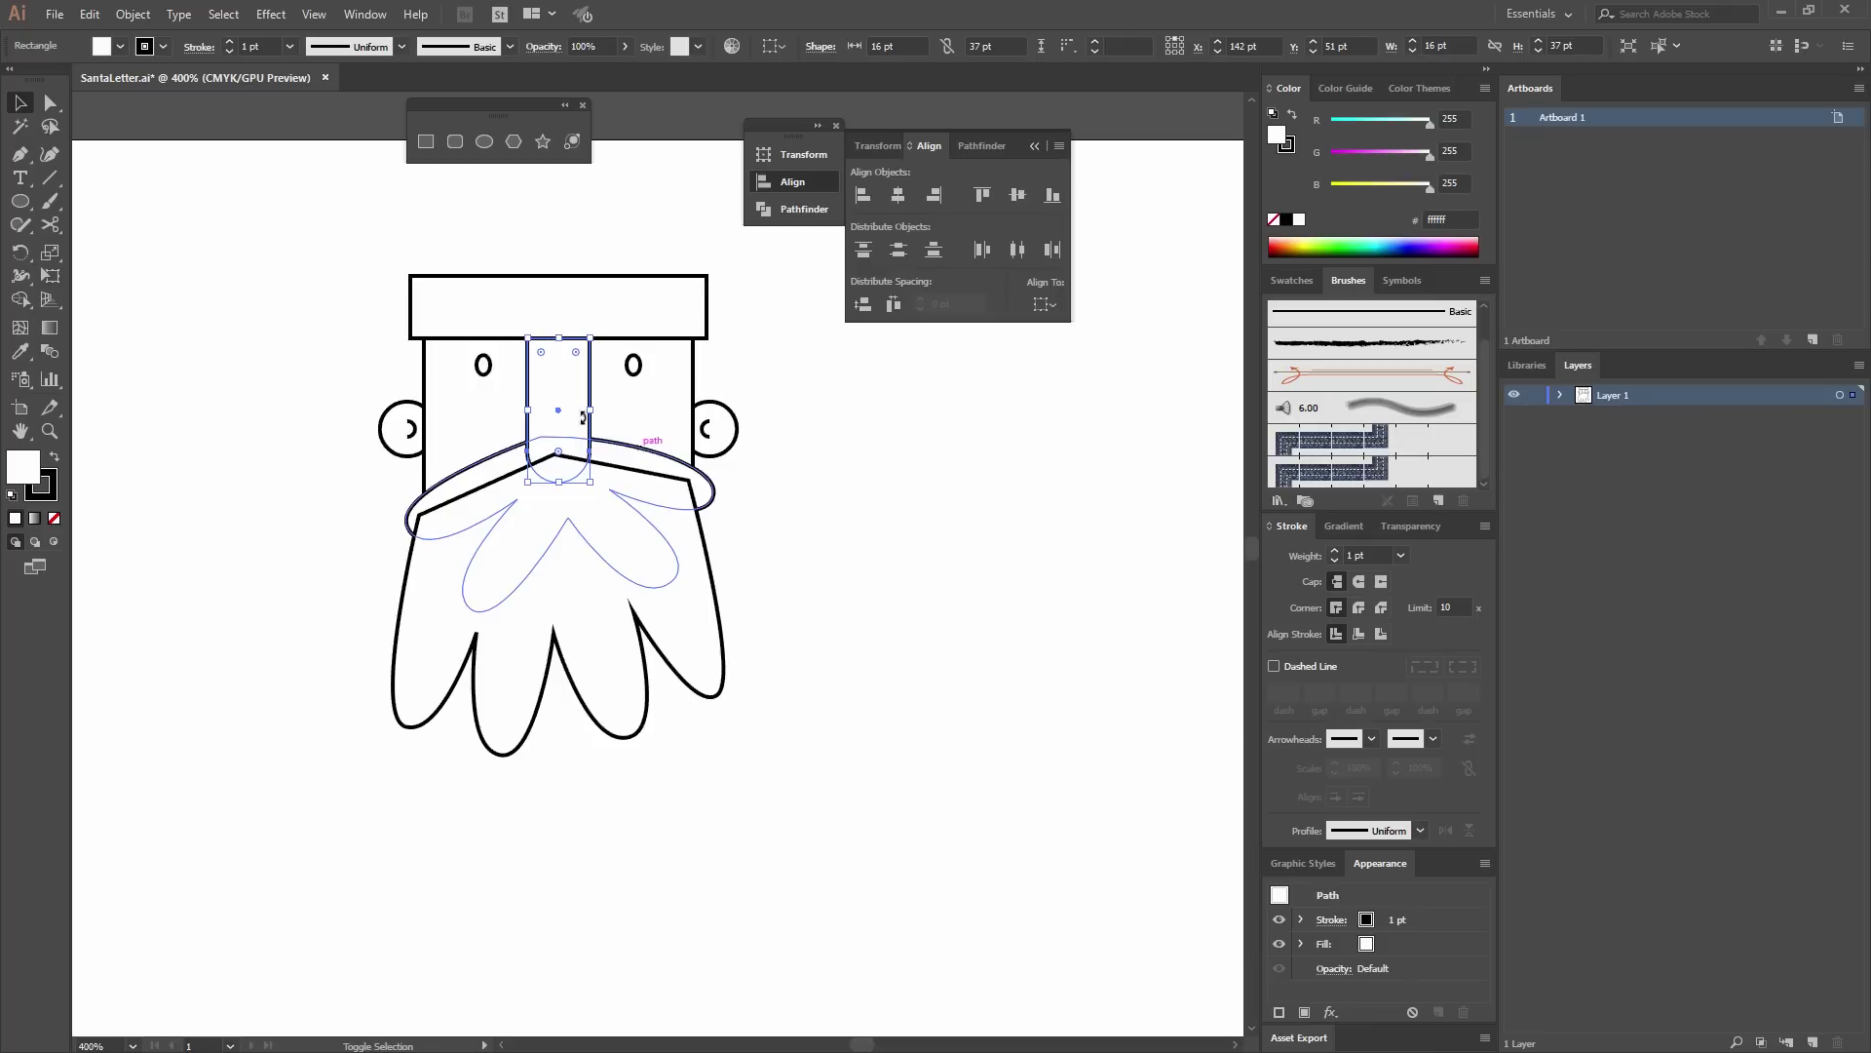
key(ctrl+shift+bracketright)
right_click(630, 455)
click(794, 671)
Create a circle 73 pt wide and 73 pt high with the Ellipse tool.
drag(749, 529, 773, 609)
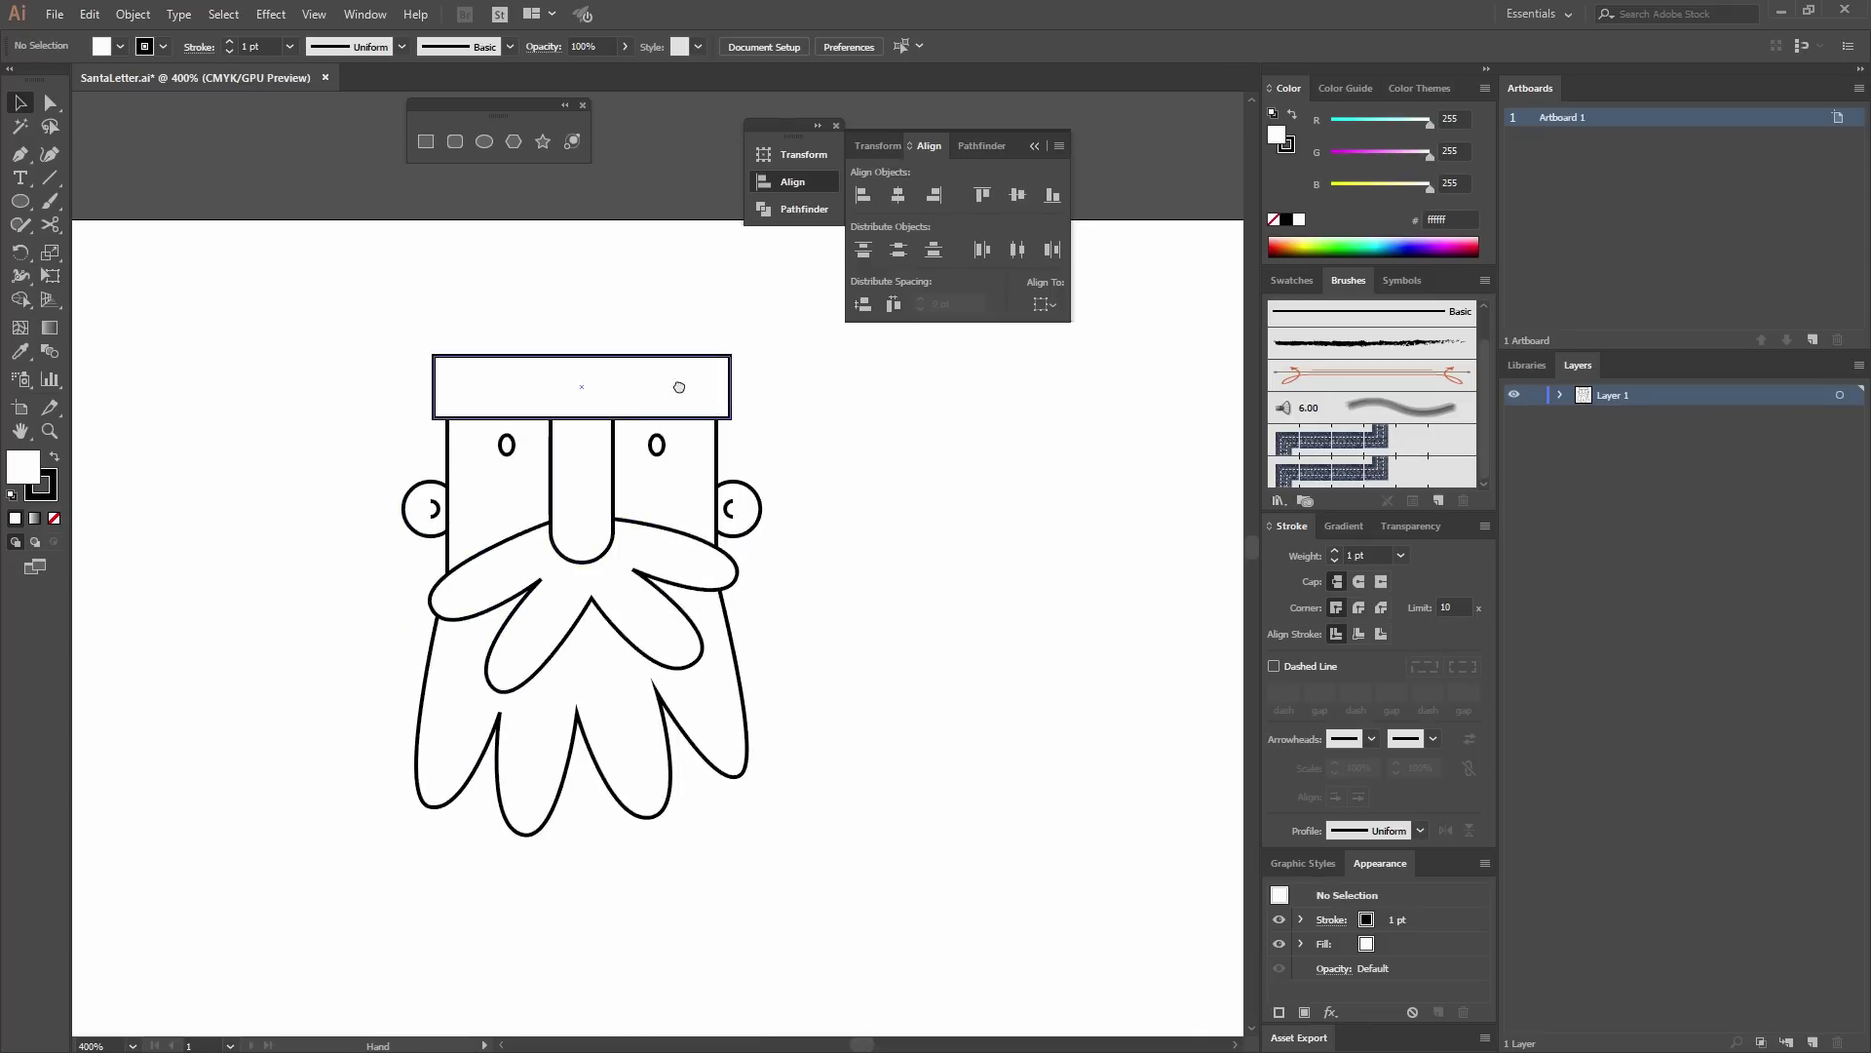
drag(717, 152, 583, 242)
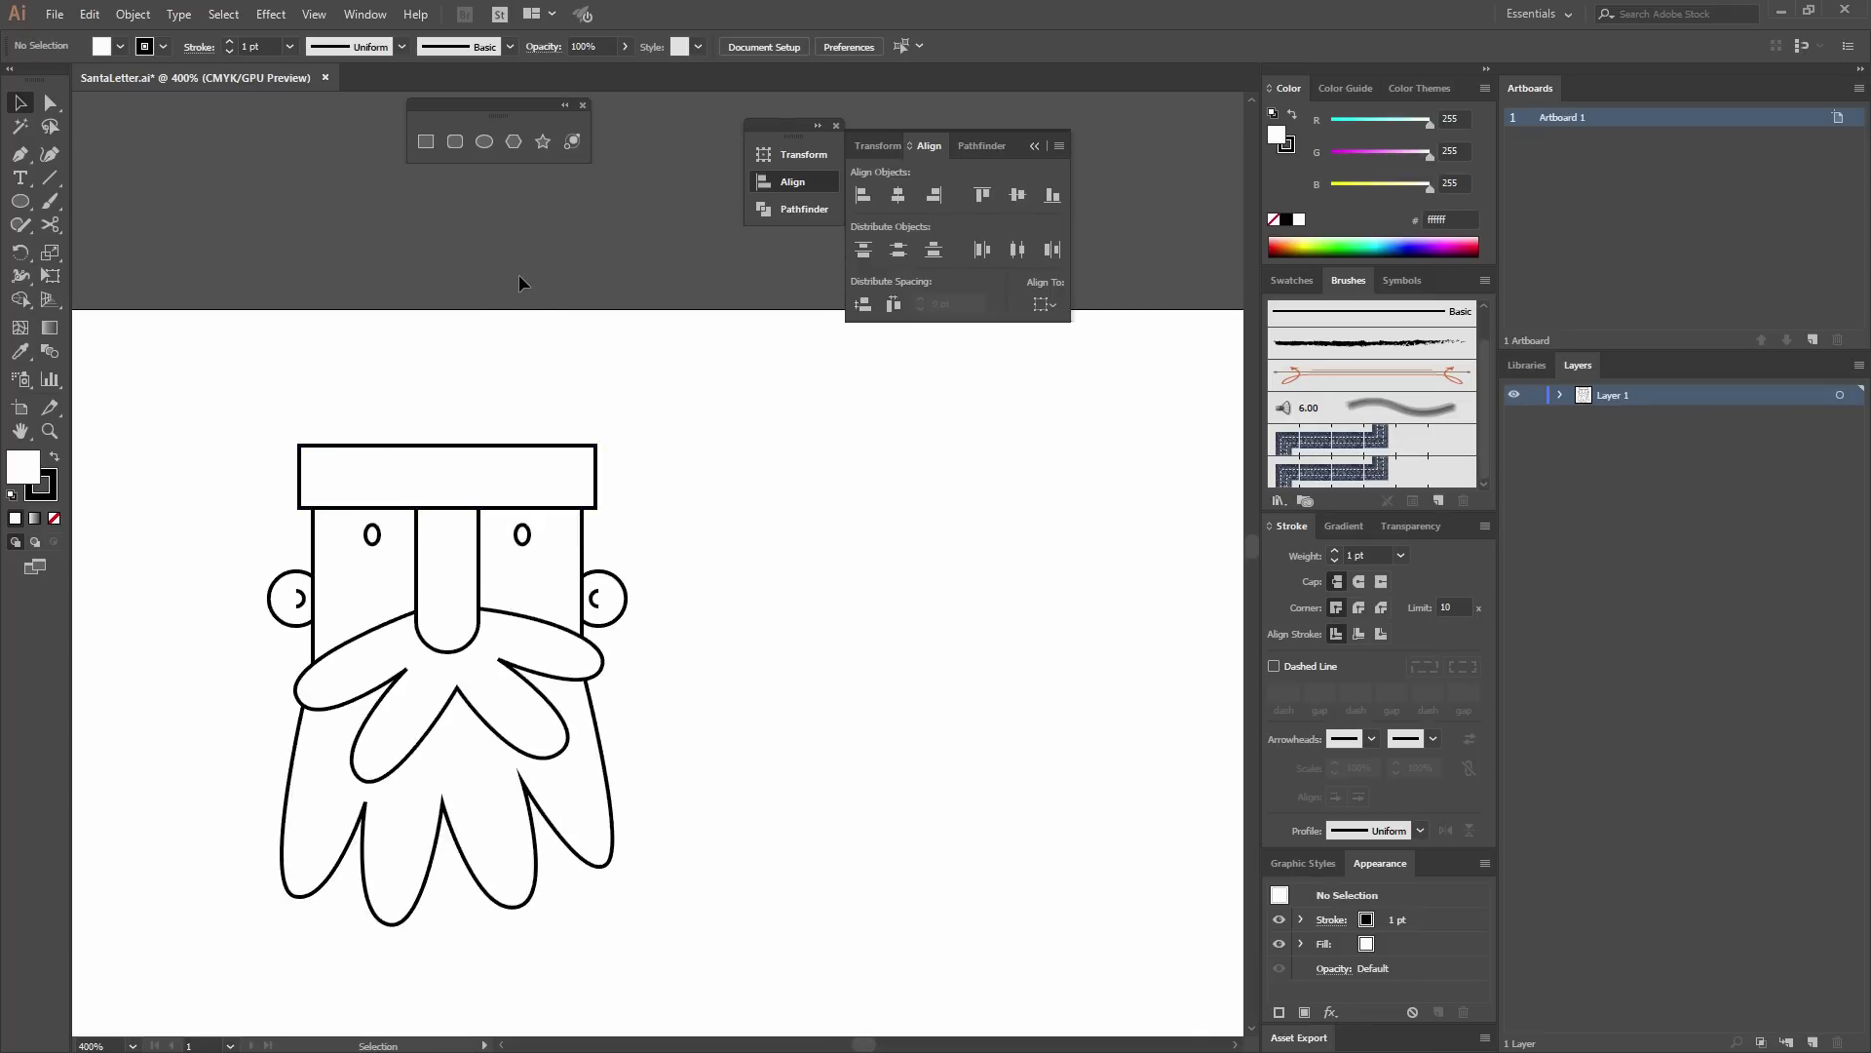
click(488, 137)
drag(421, 348, 424, 351)
key(ctrl+z)
click(575, 395)
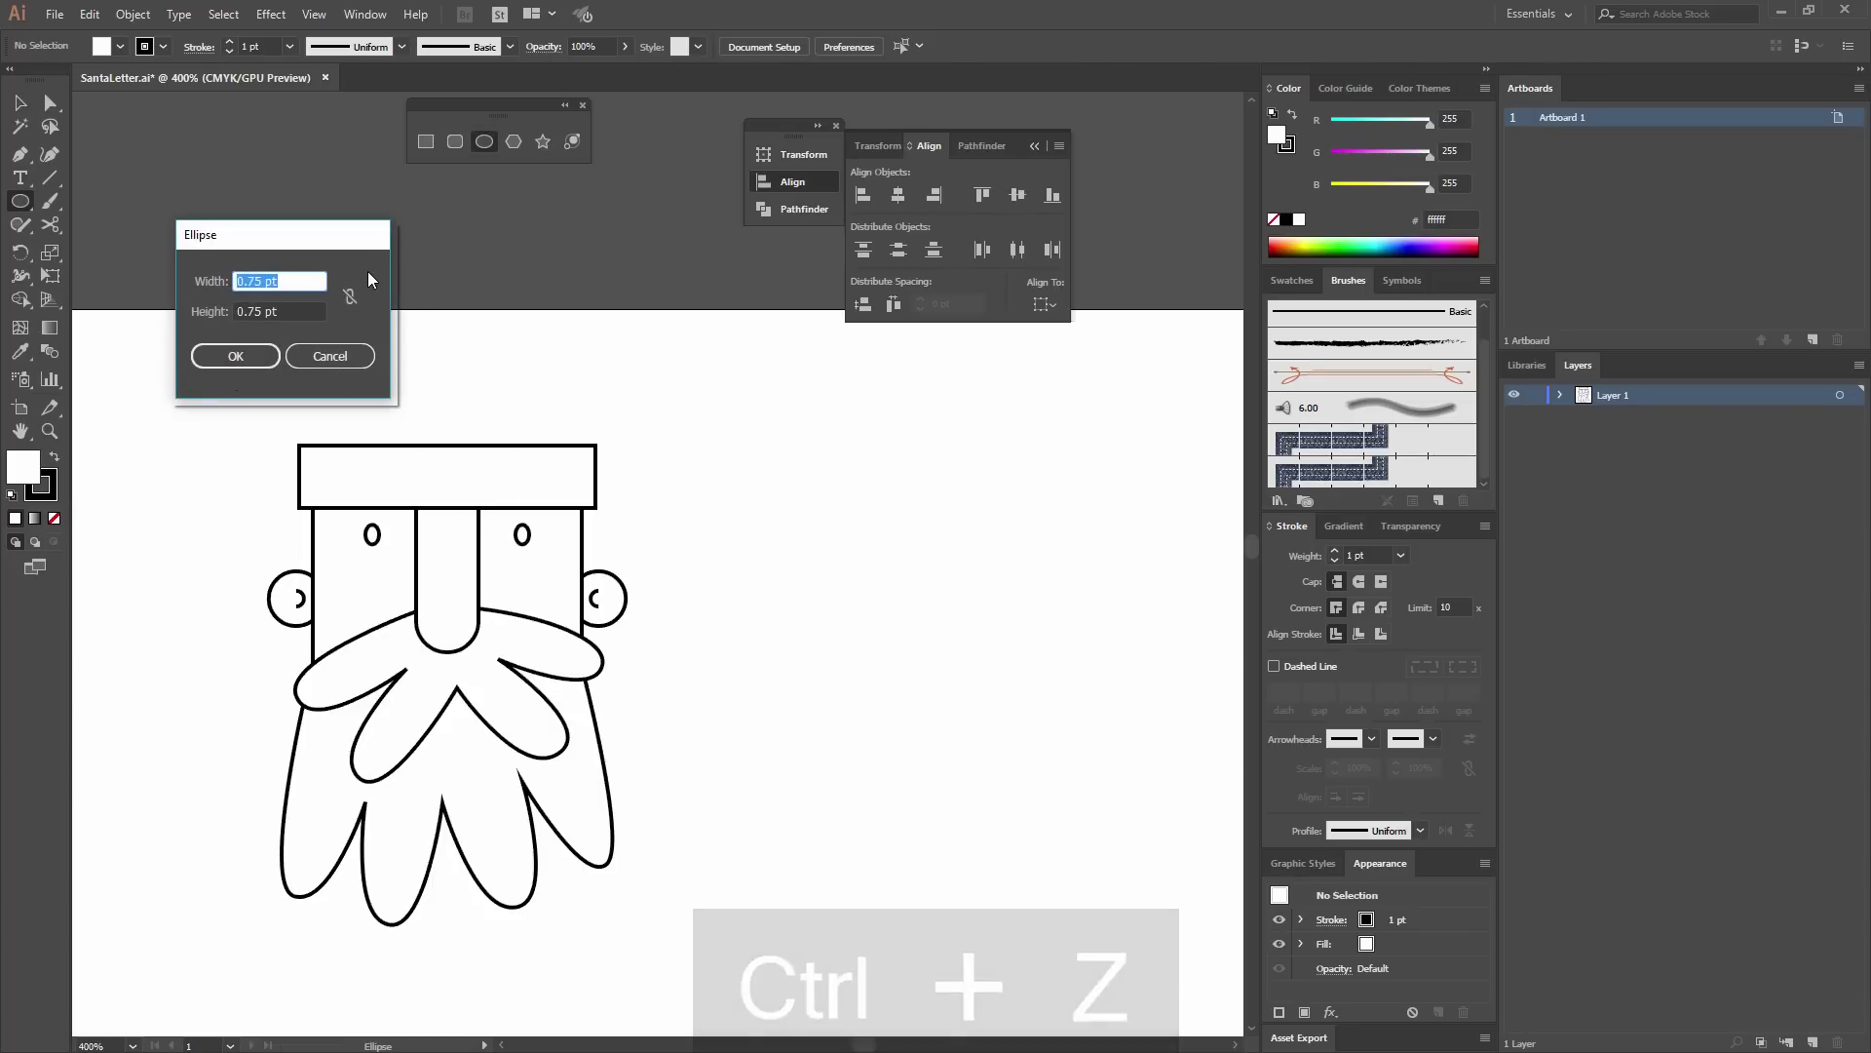
text(7373)
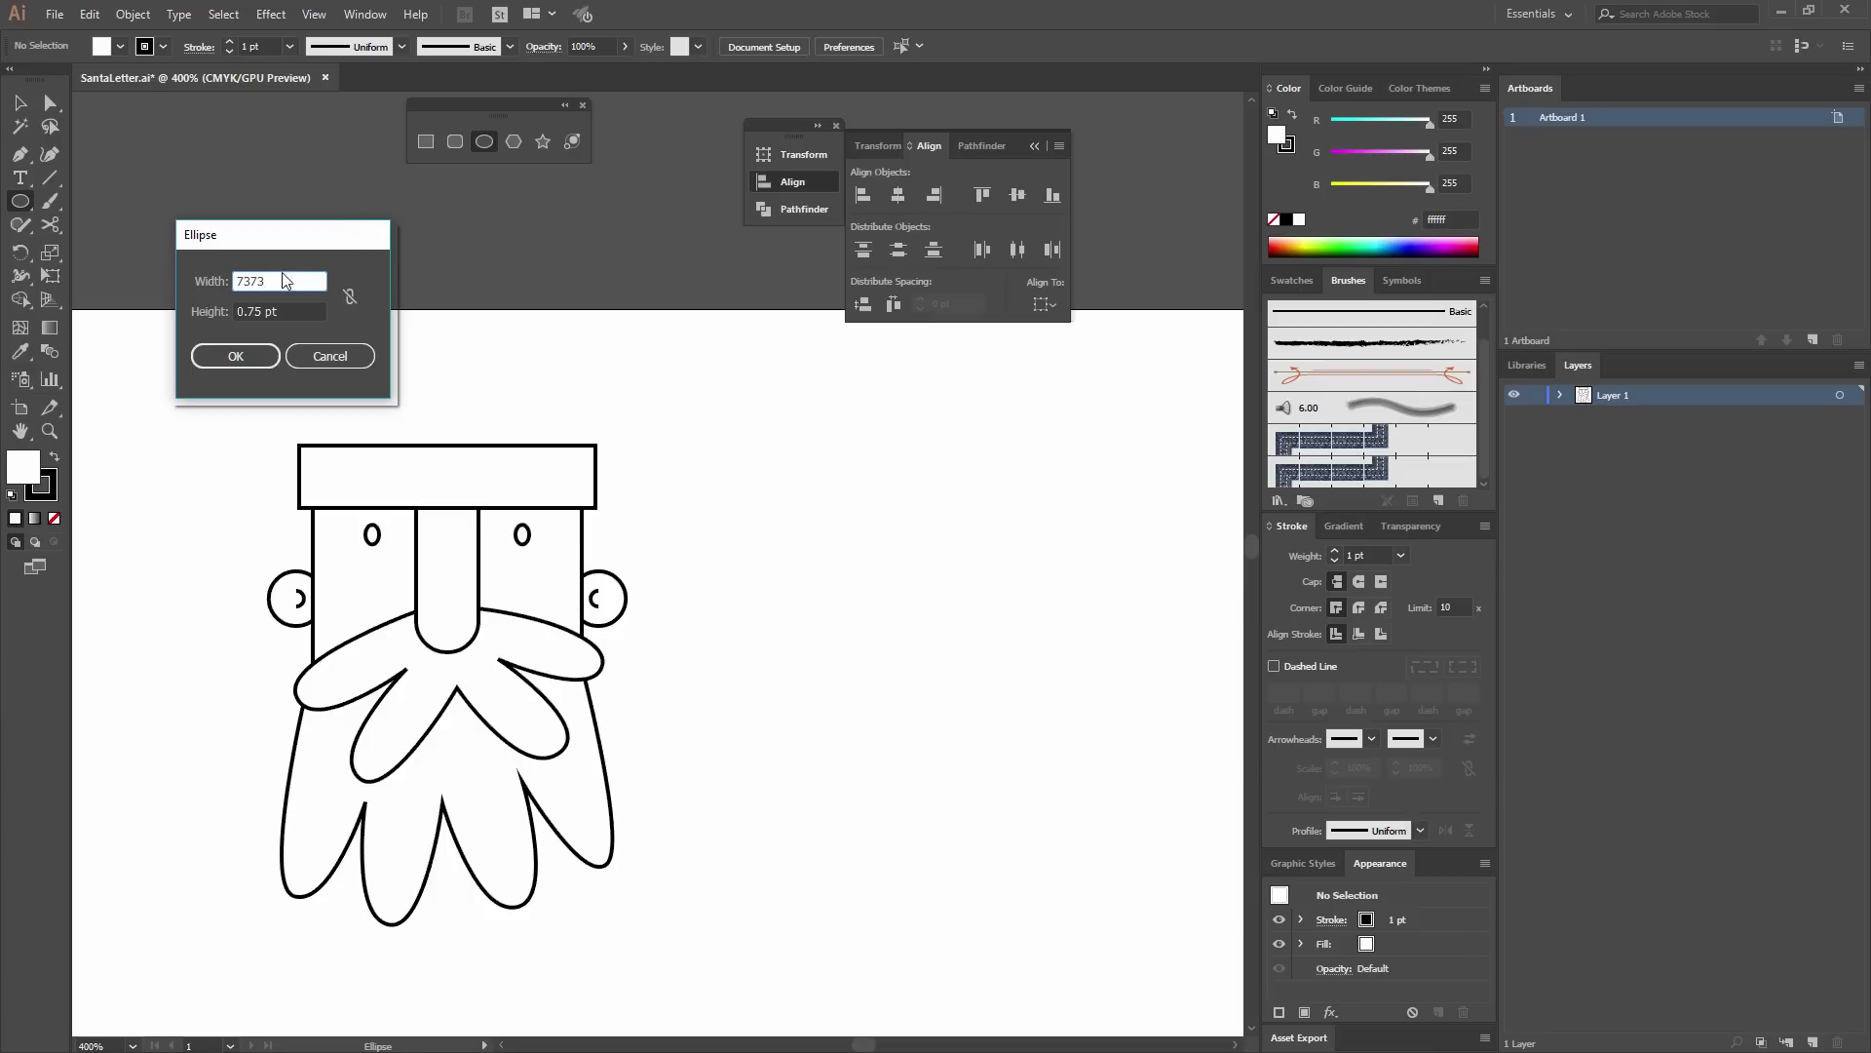
key(BackSpace)
key(BackSpace)
key(Tab)
text(73)
click(227, 353)
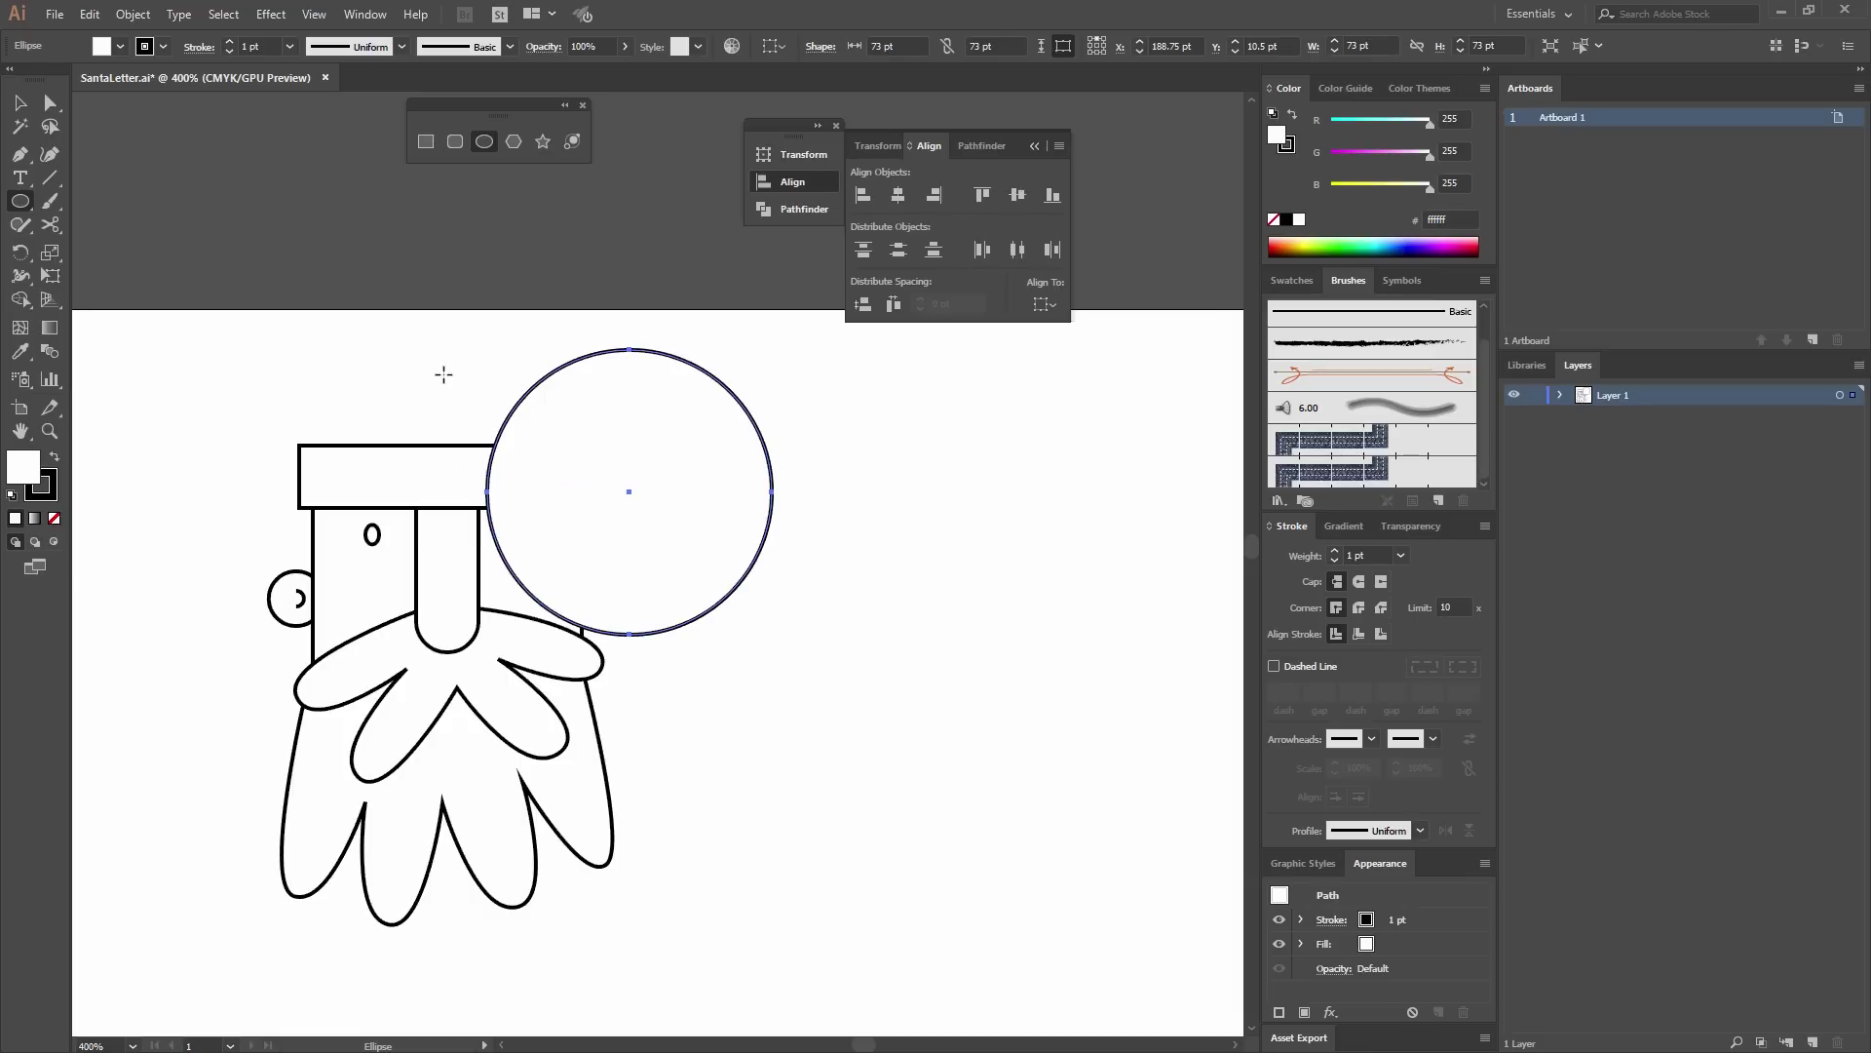
Center the circle horizontally on the nose, using the nose as the key object.
click(24, 107)
click(726, 616)
click(680, 531)
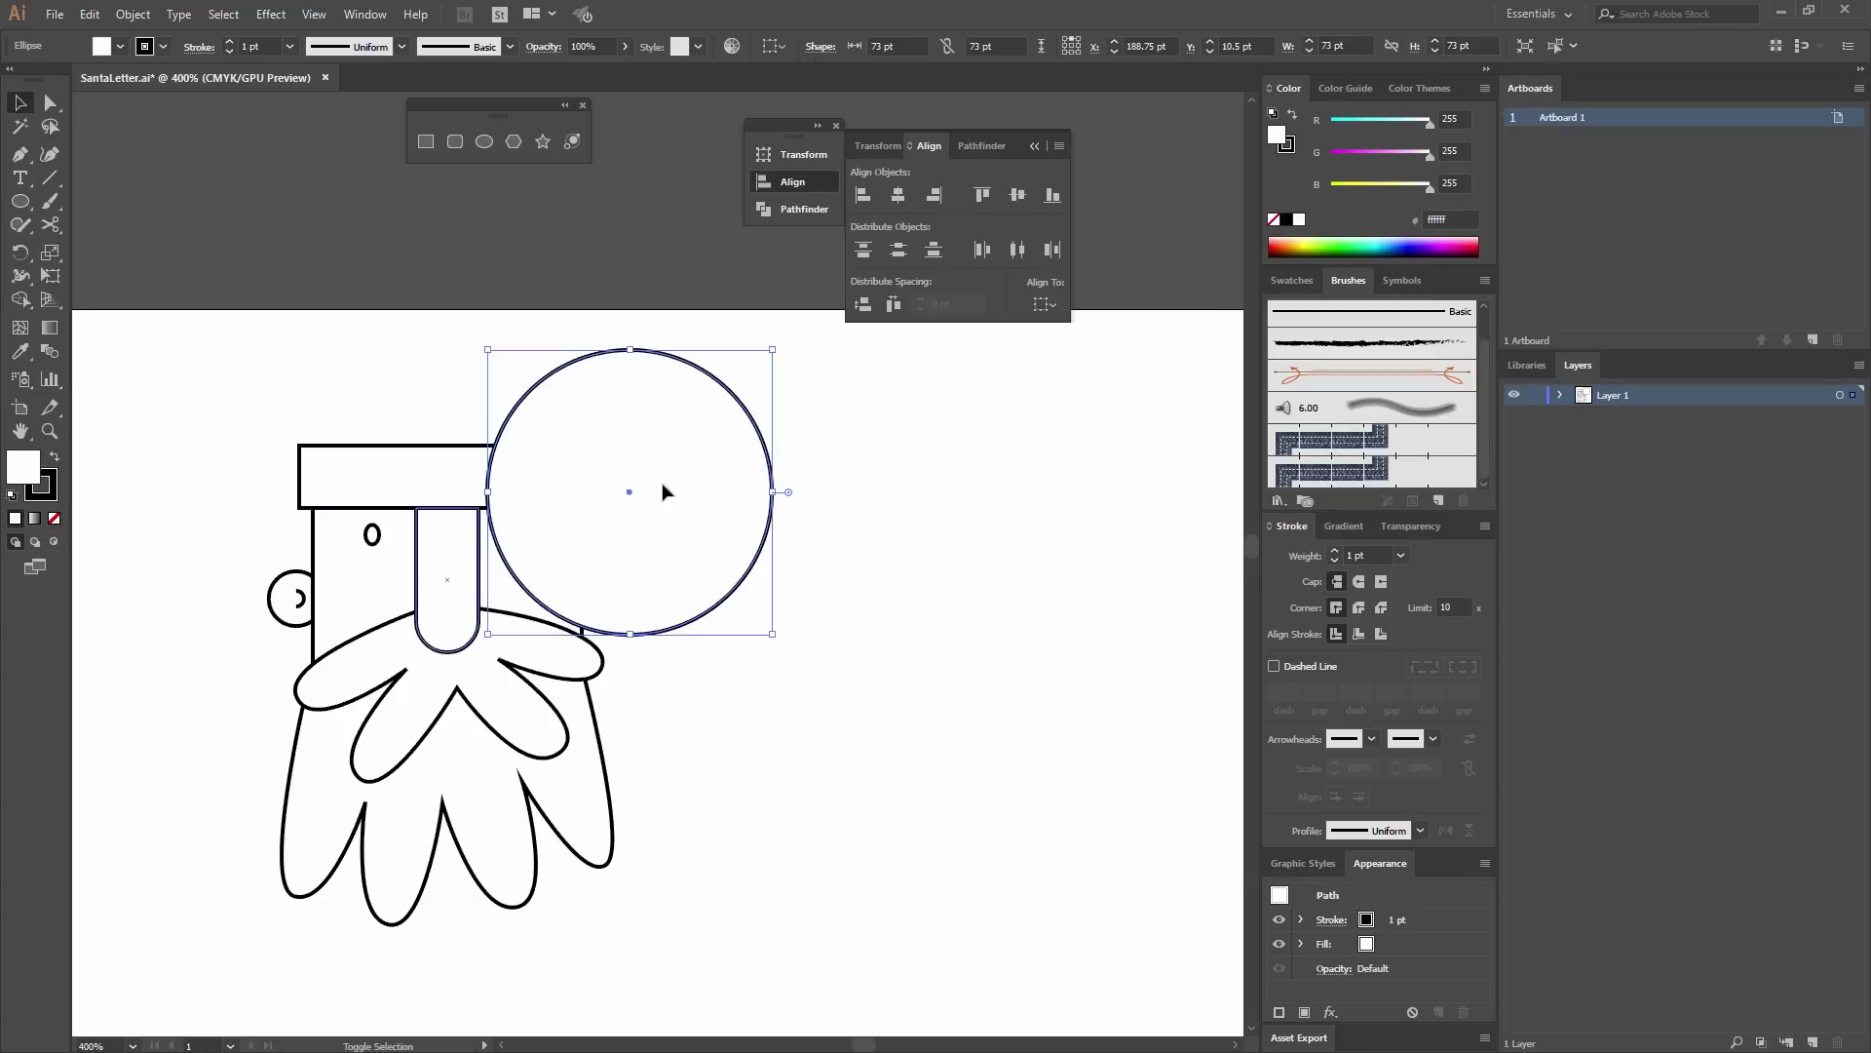
shift+click(458, 563)
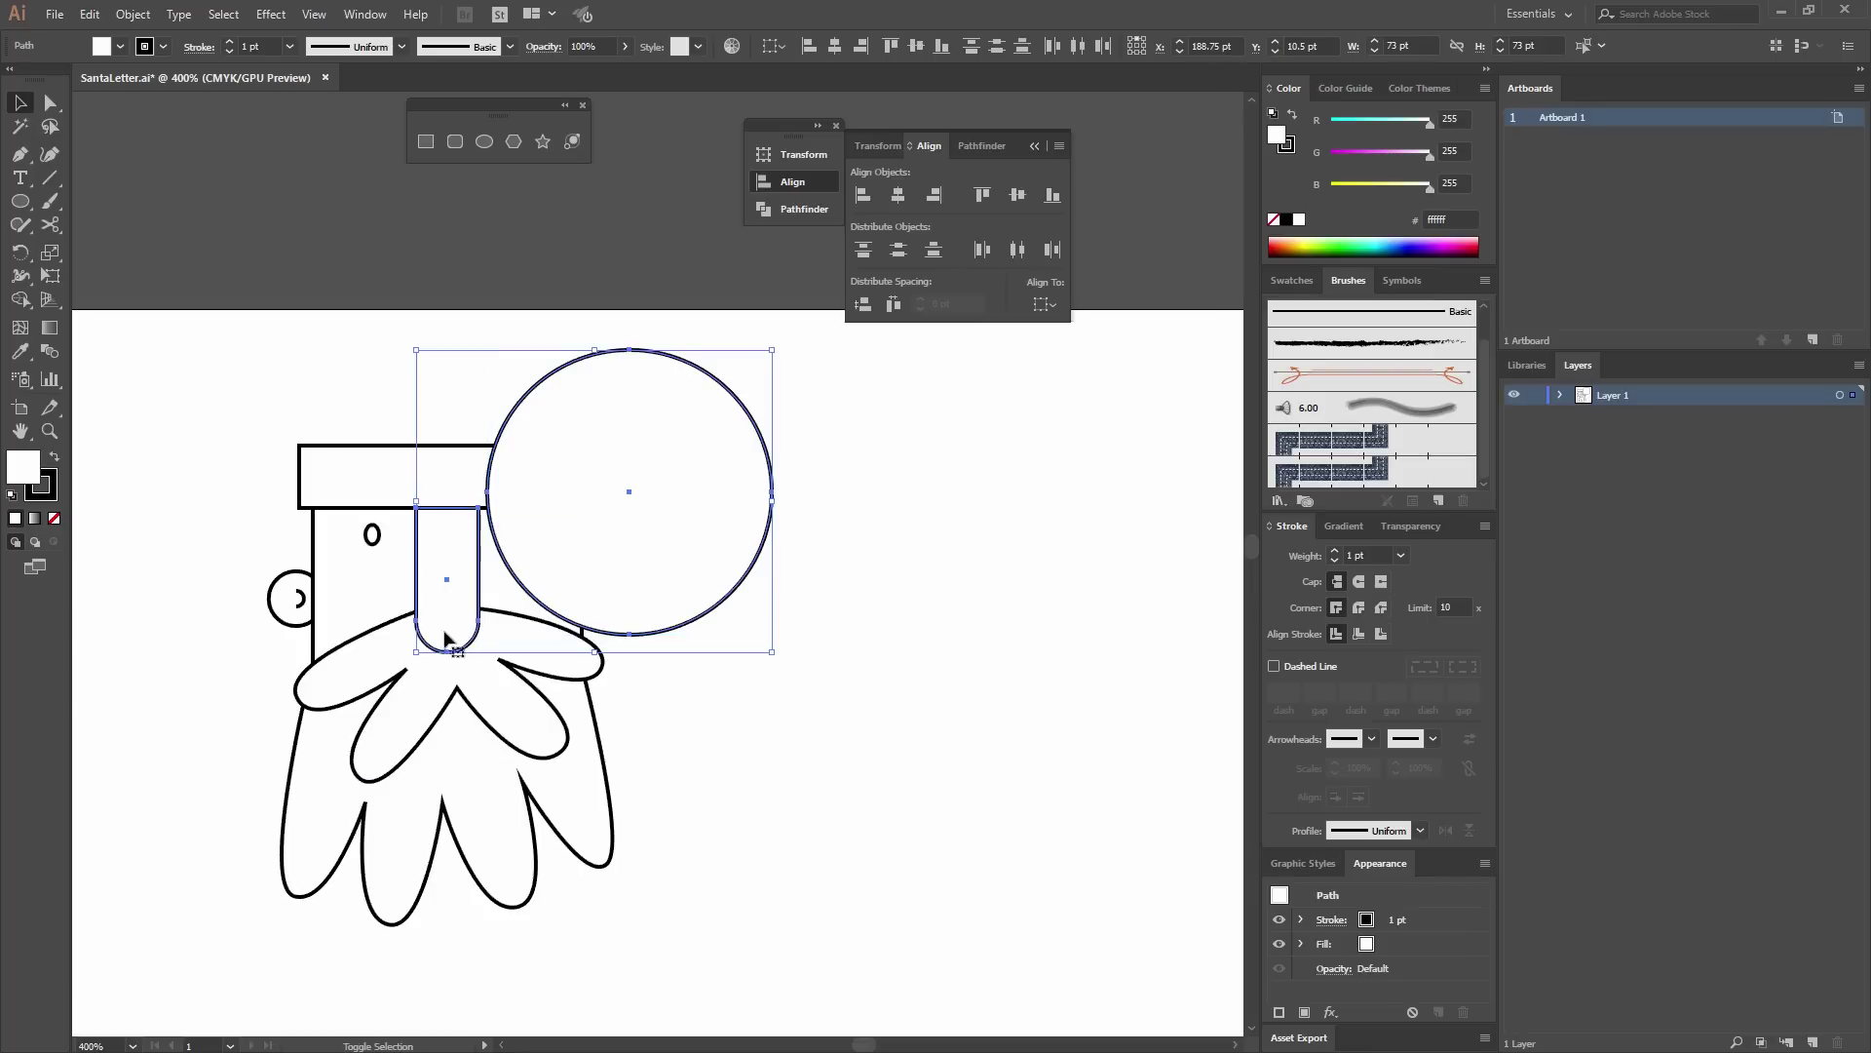
click(445, 546)
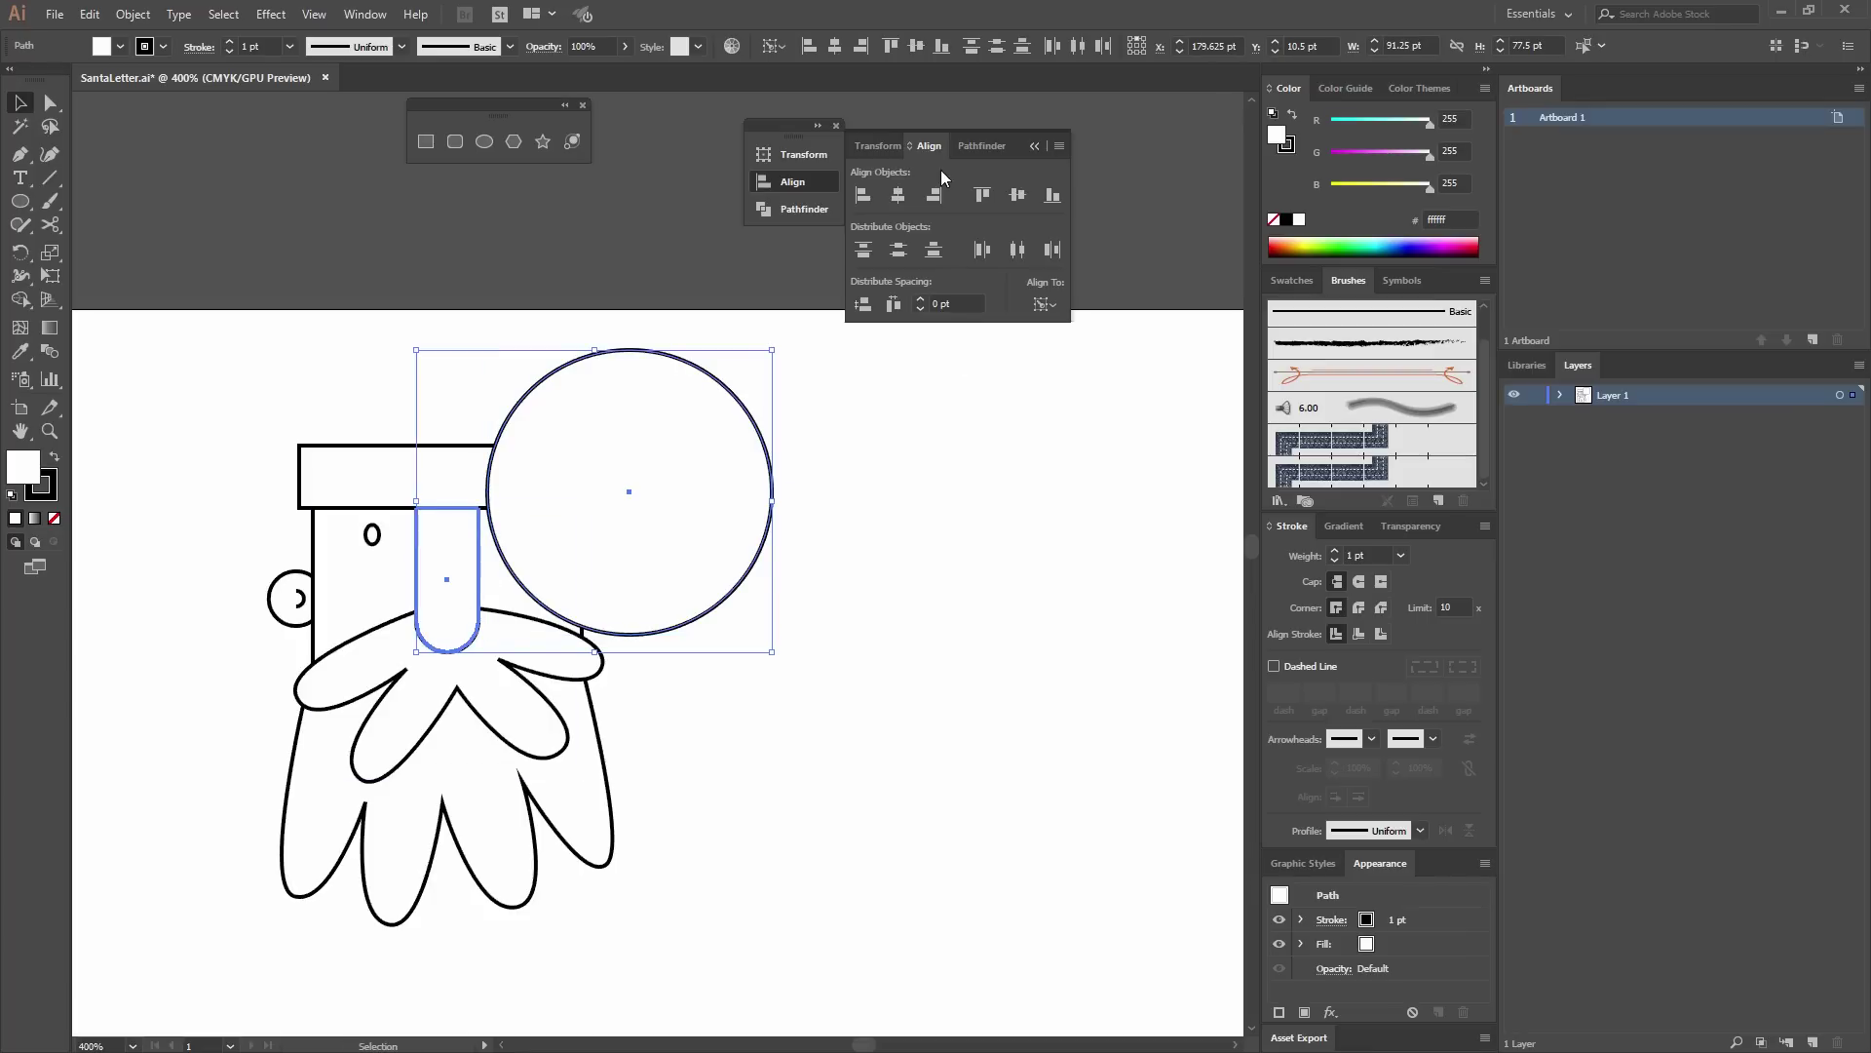
click(898, 195)
click(811, 497)
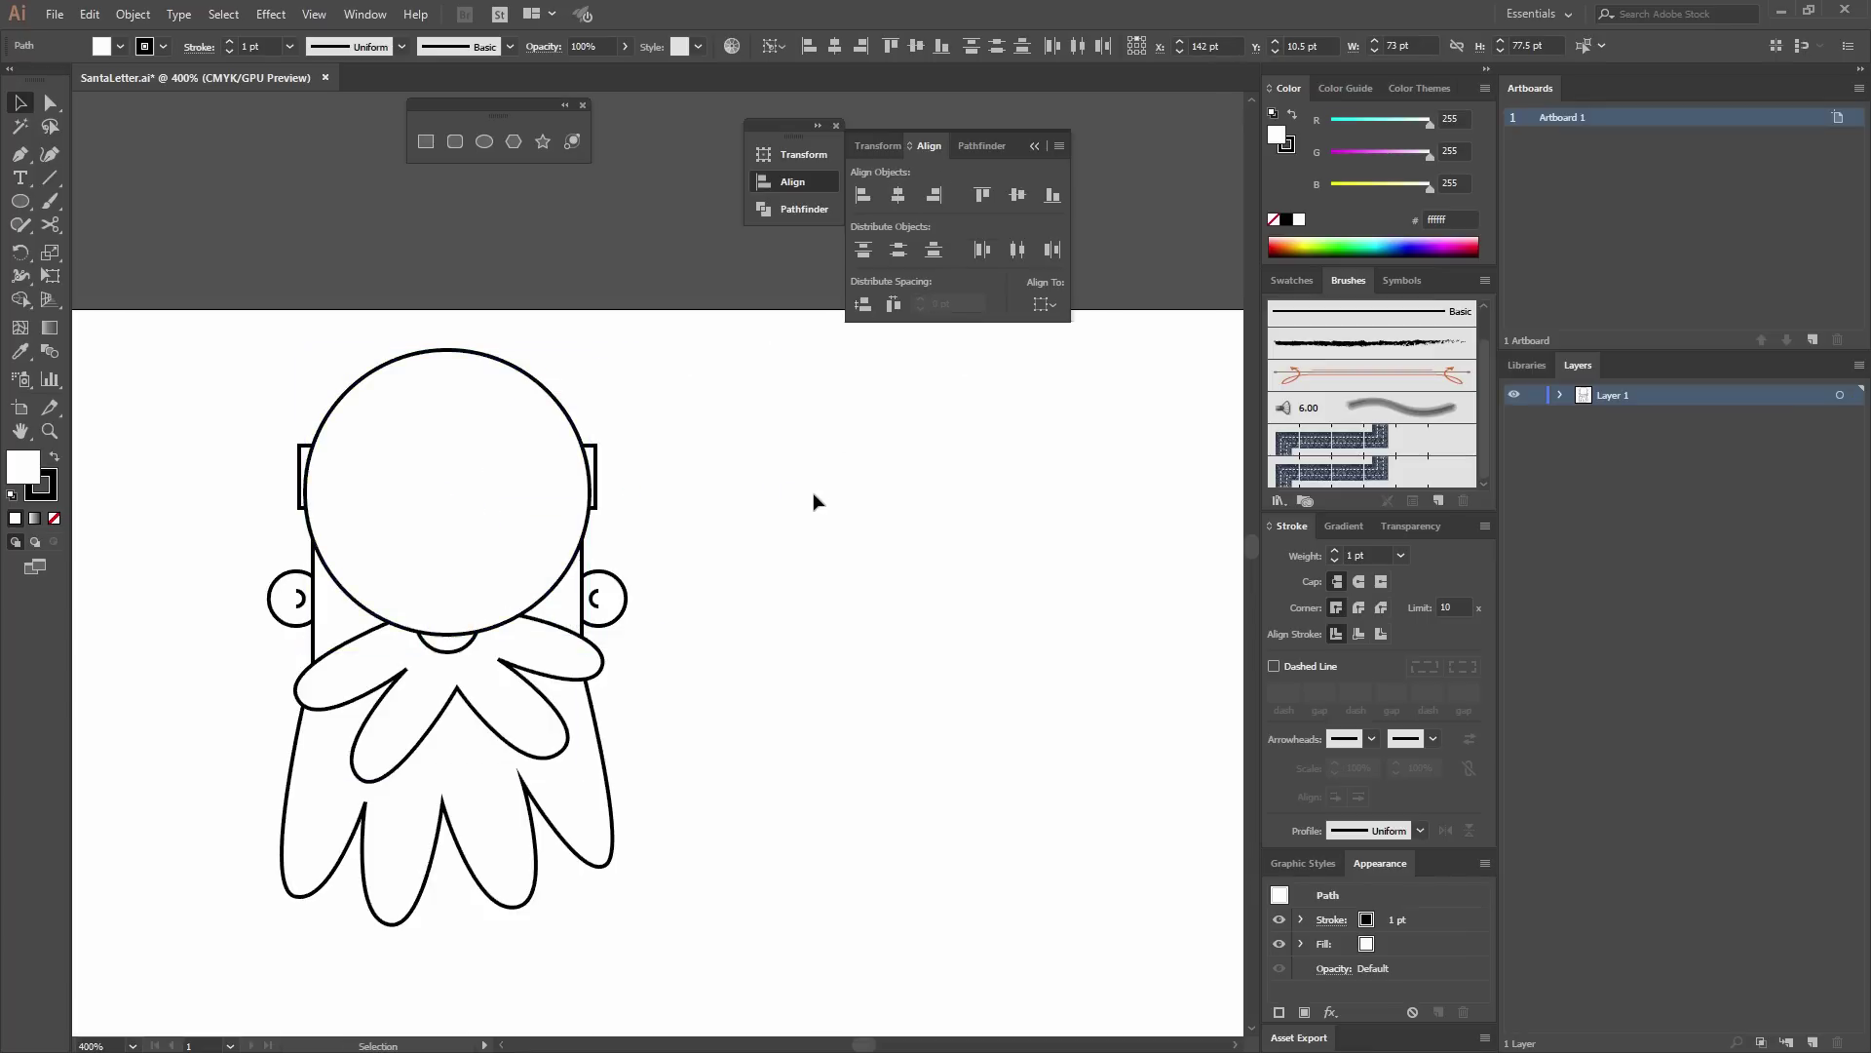
Move the circle straight up 12 pt as the hat's dome and send it to the back.
click(489, 479)
drag(522, 531, 509, 480)
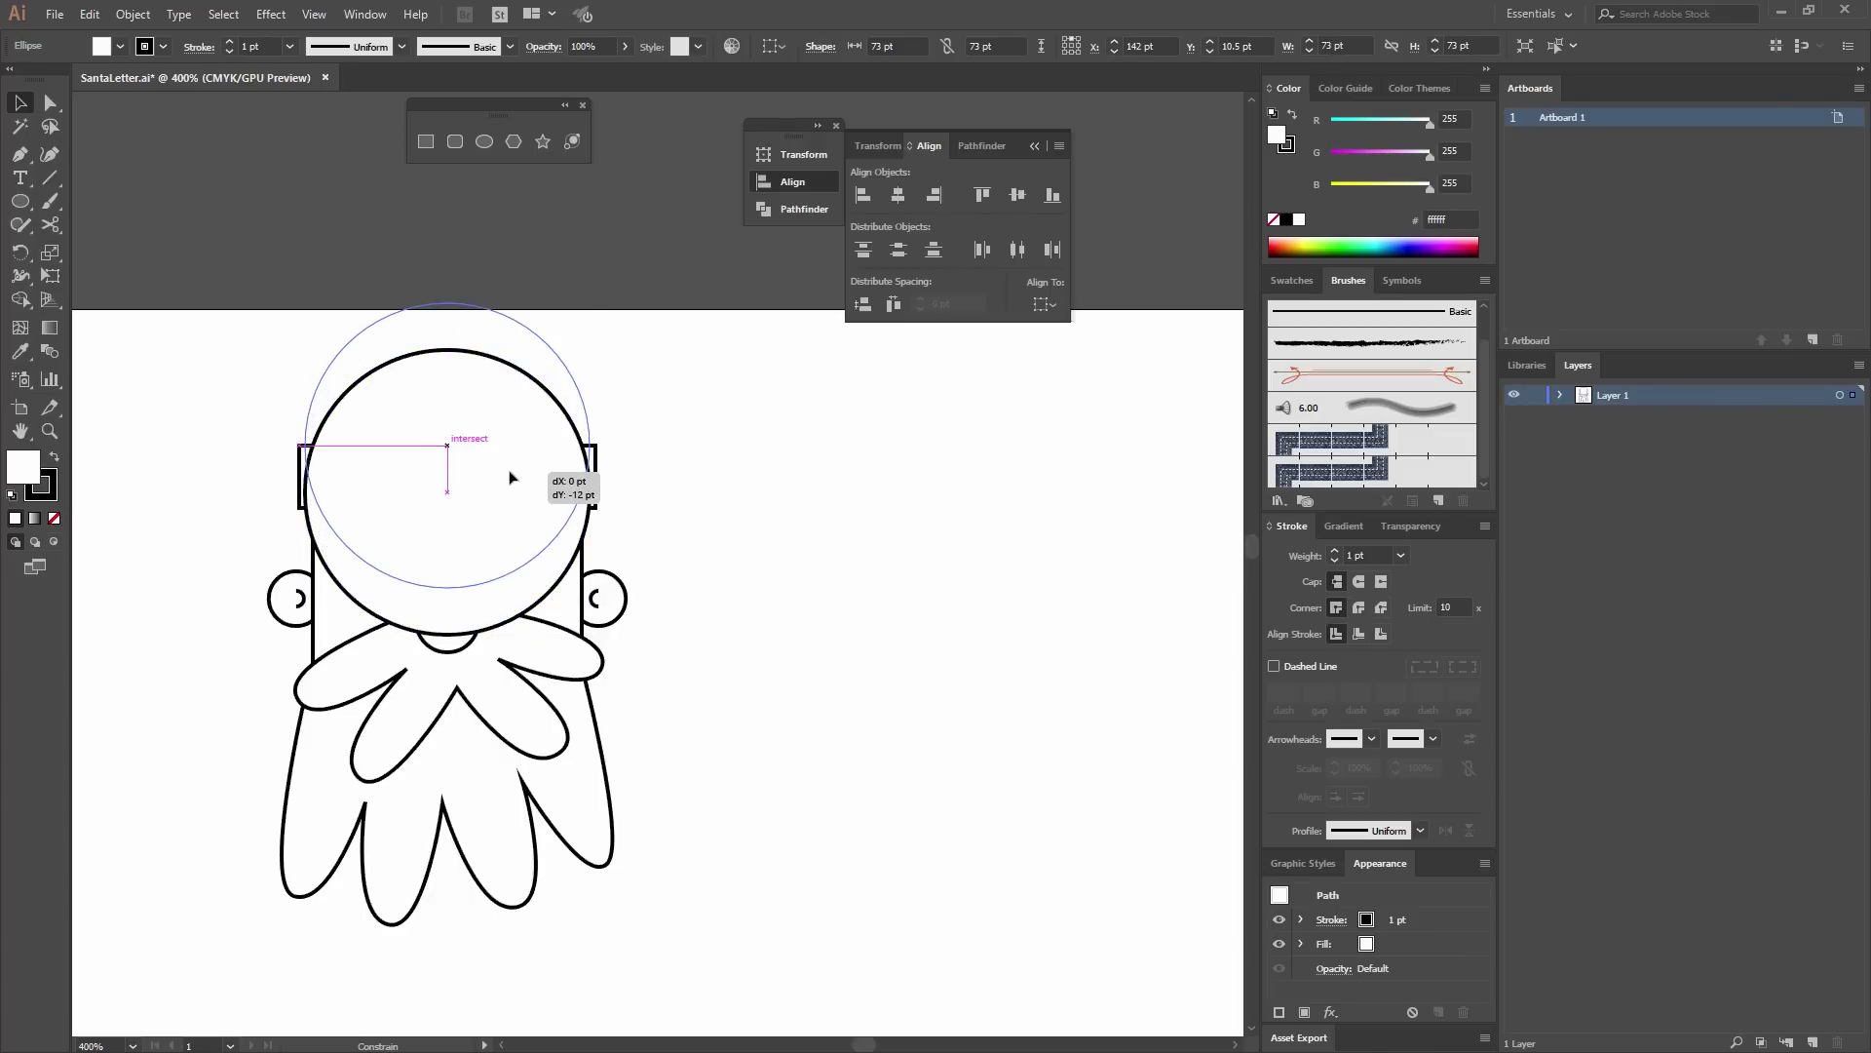
mouse_move(508, 477)
mouse_down()
mouse_move(497, 719)
mouse_move(510, 409)
mouse_move(506, 447)
mouse_up()
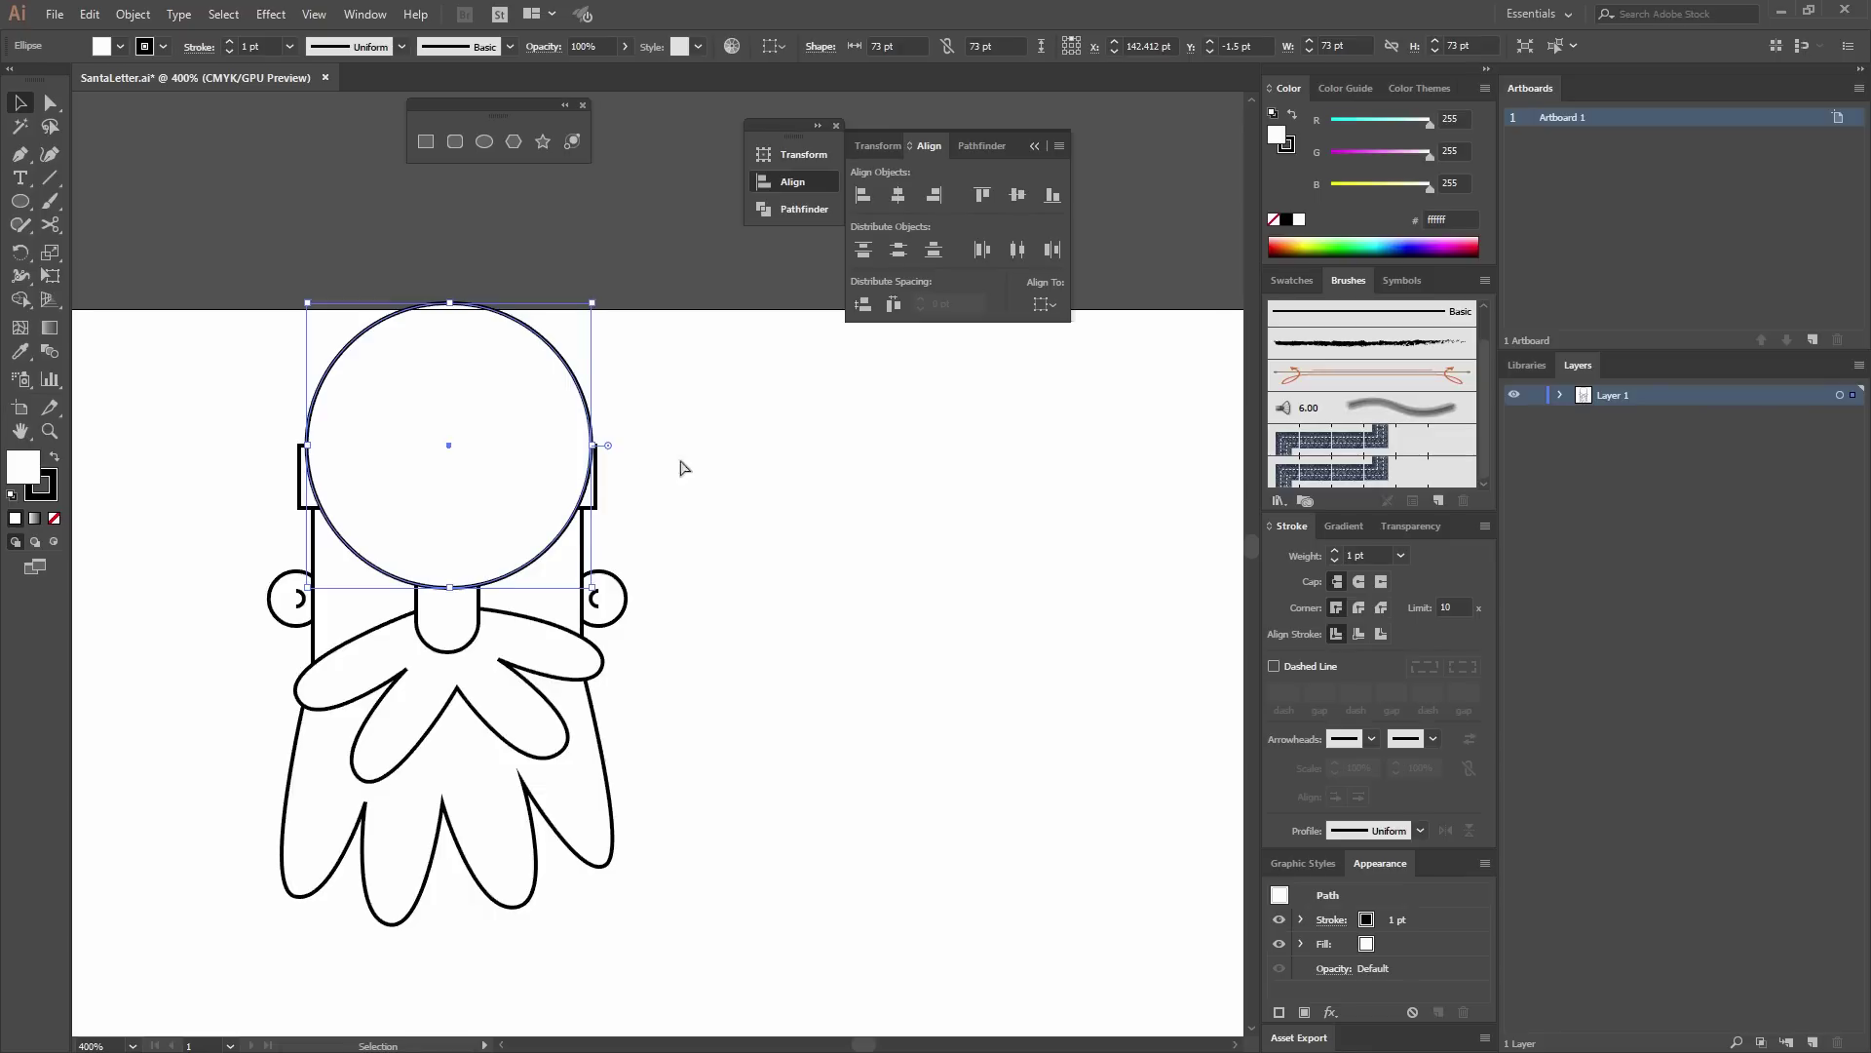
key(ctrl+z)
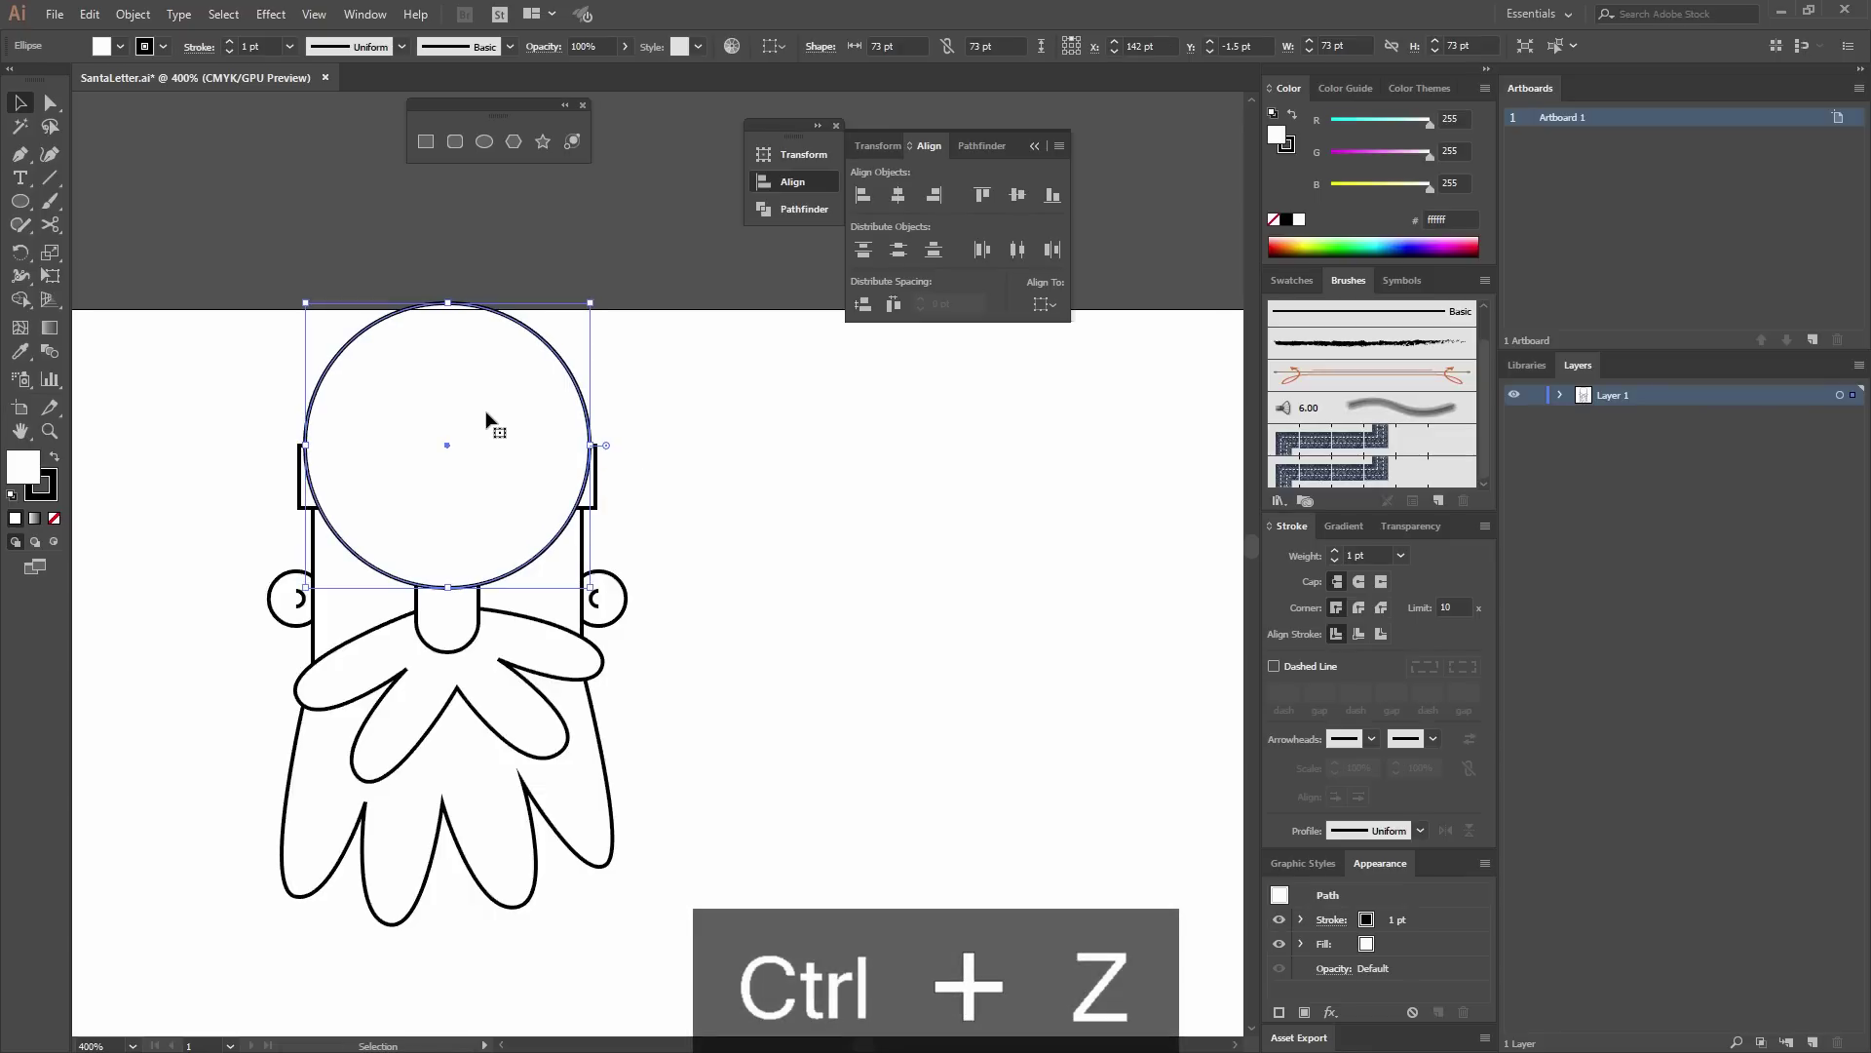
right_click(492, 417)
mouse_move(554, 722)
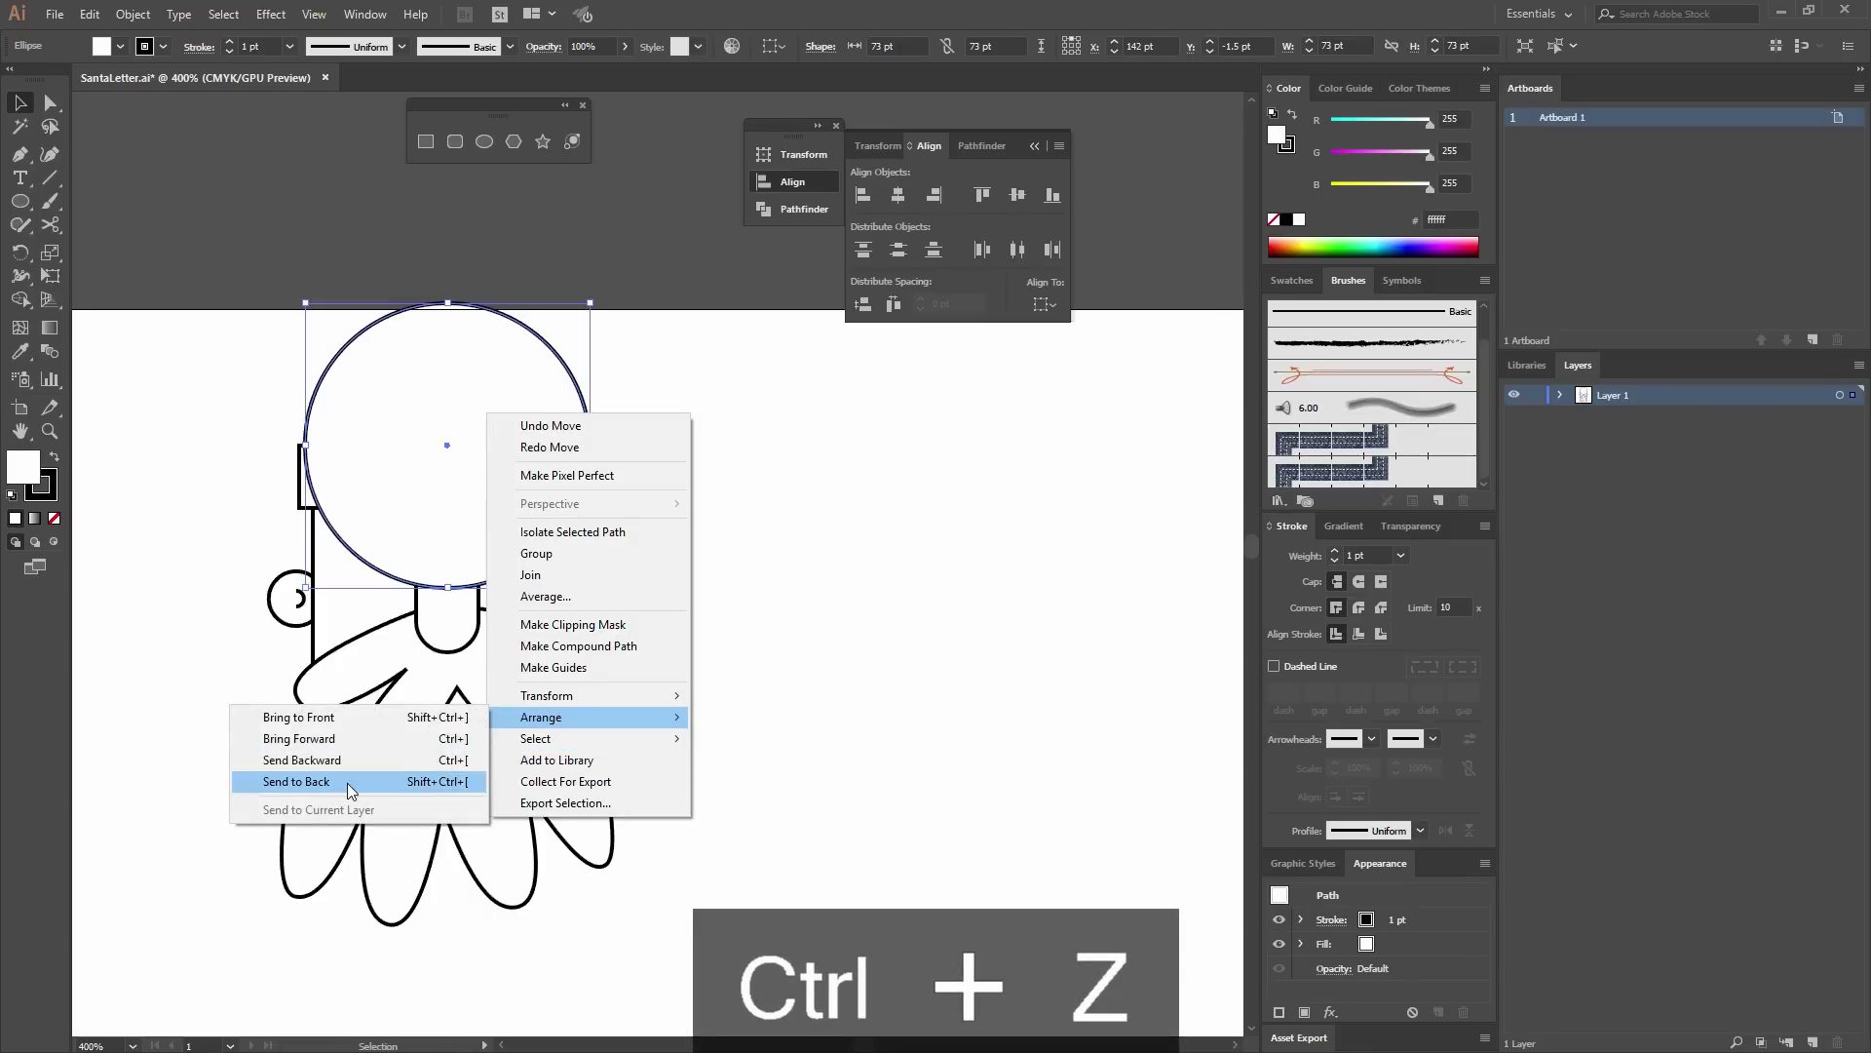
click(312, 781)
click(671, 663)
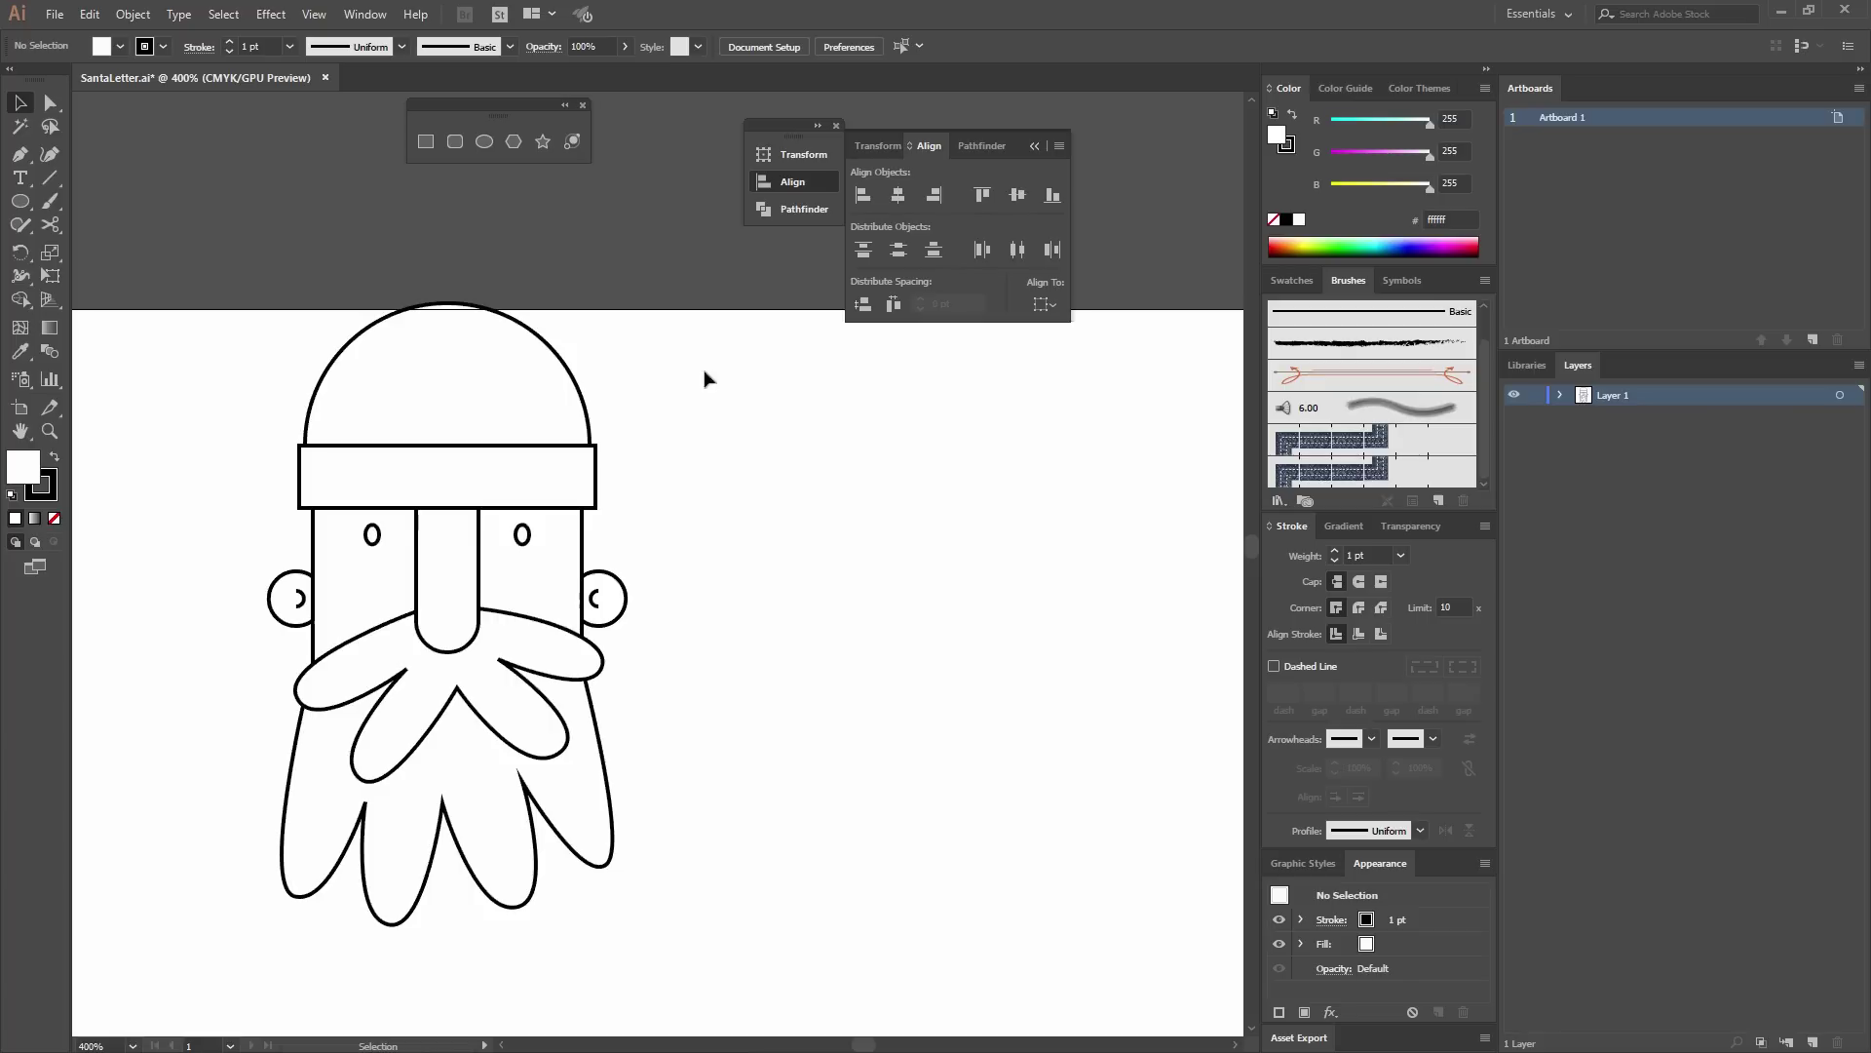
click(490, 405)
Create a nine-sided polygon with a 21 pt radius beside the hat.
click(514, 142)
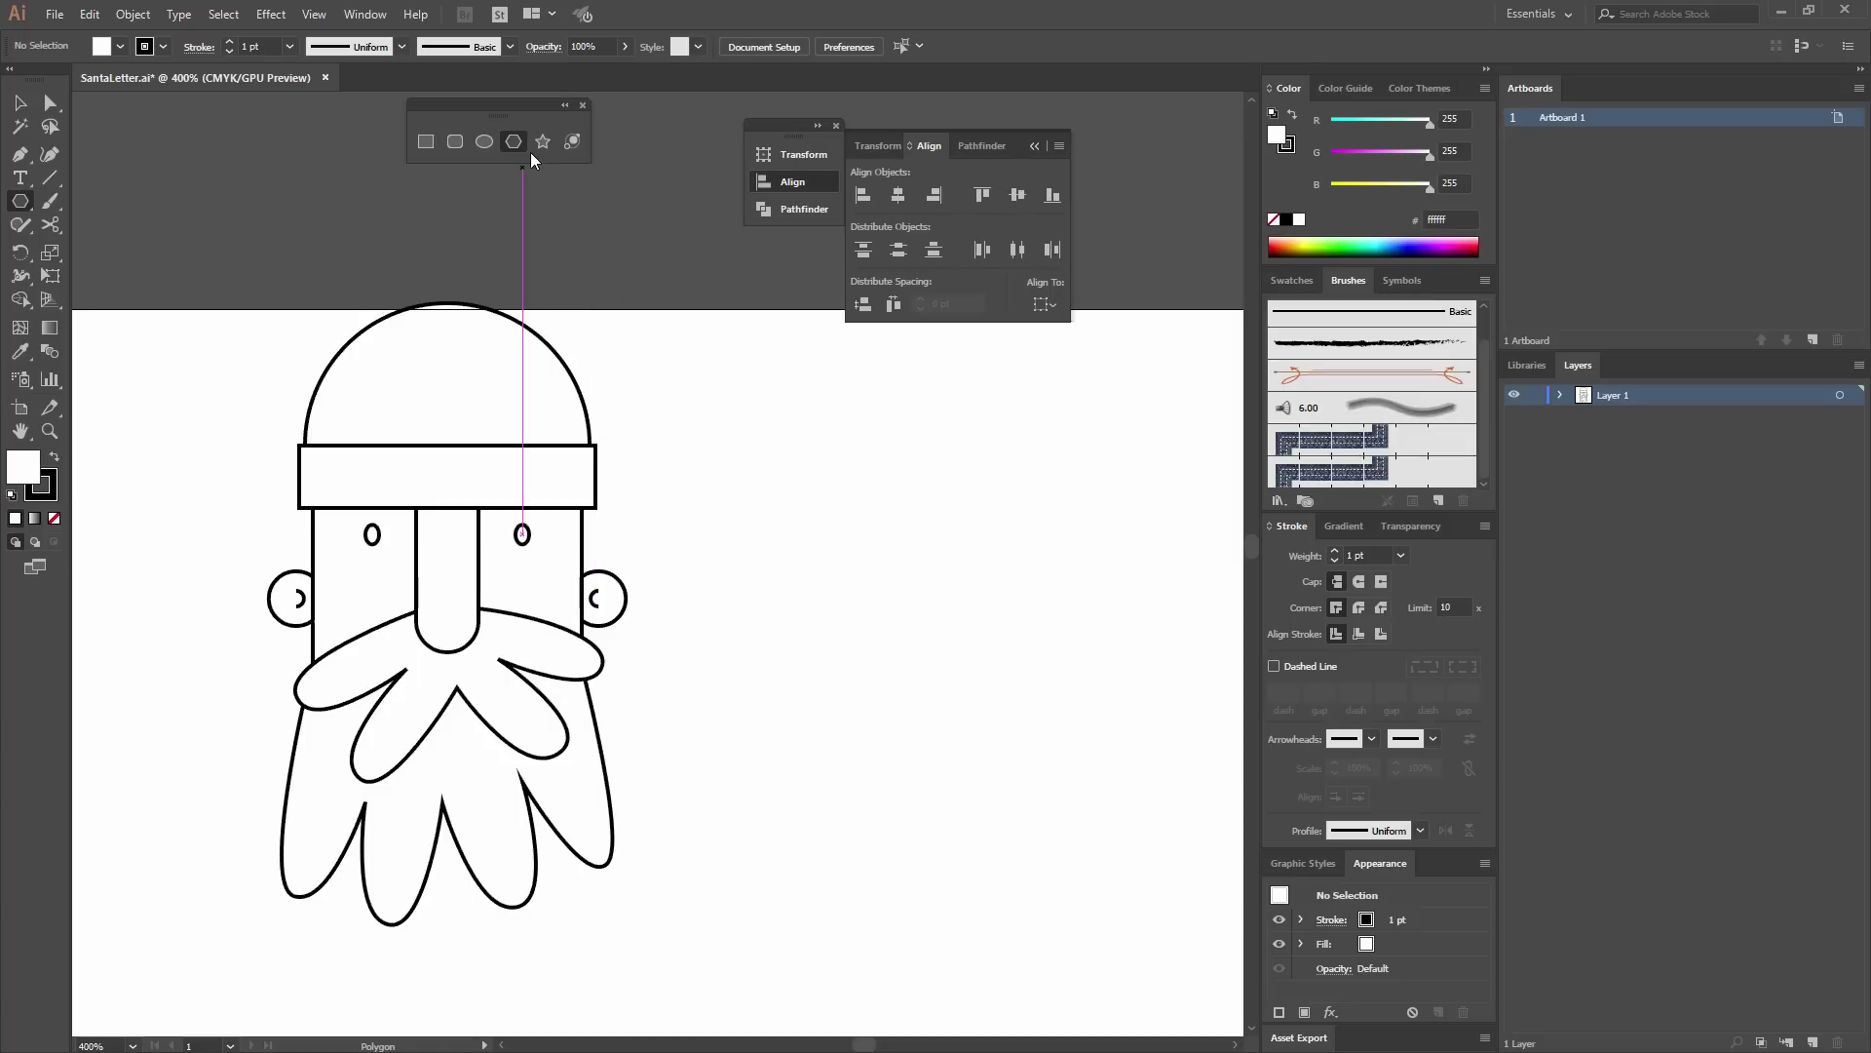
click(708, 427)
double_click(893, 509)
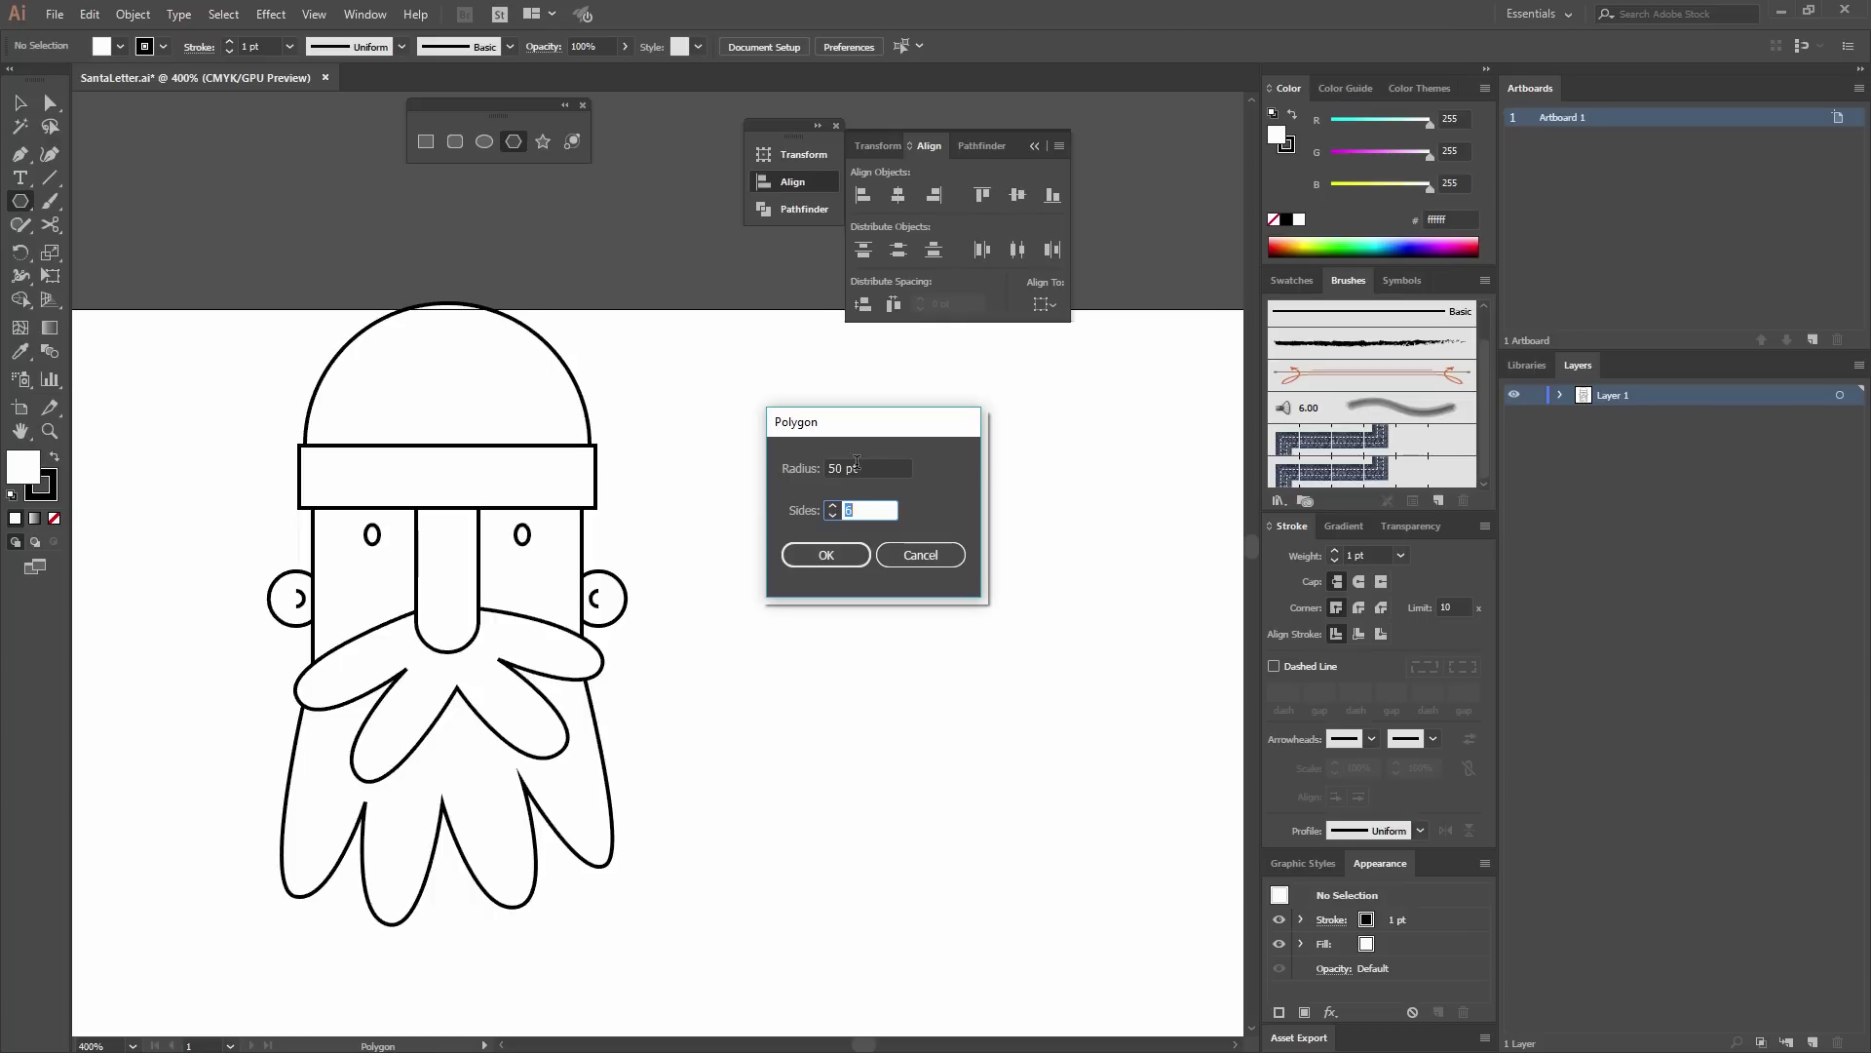
text(21)
click(863, 467)
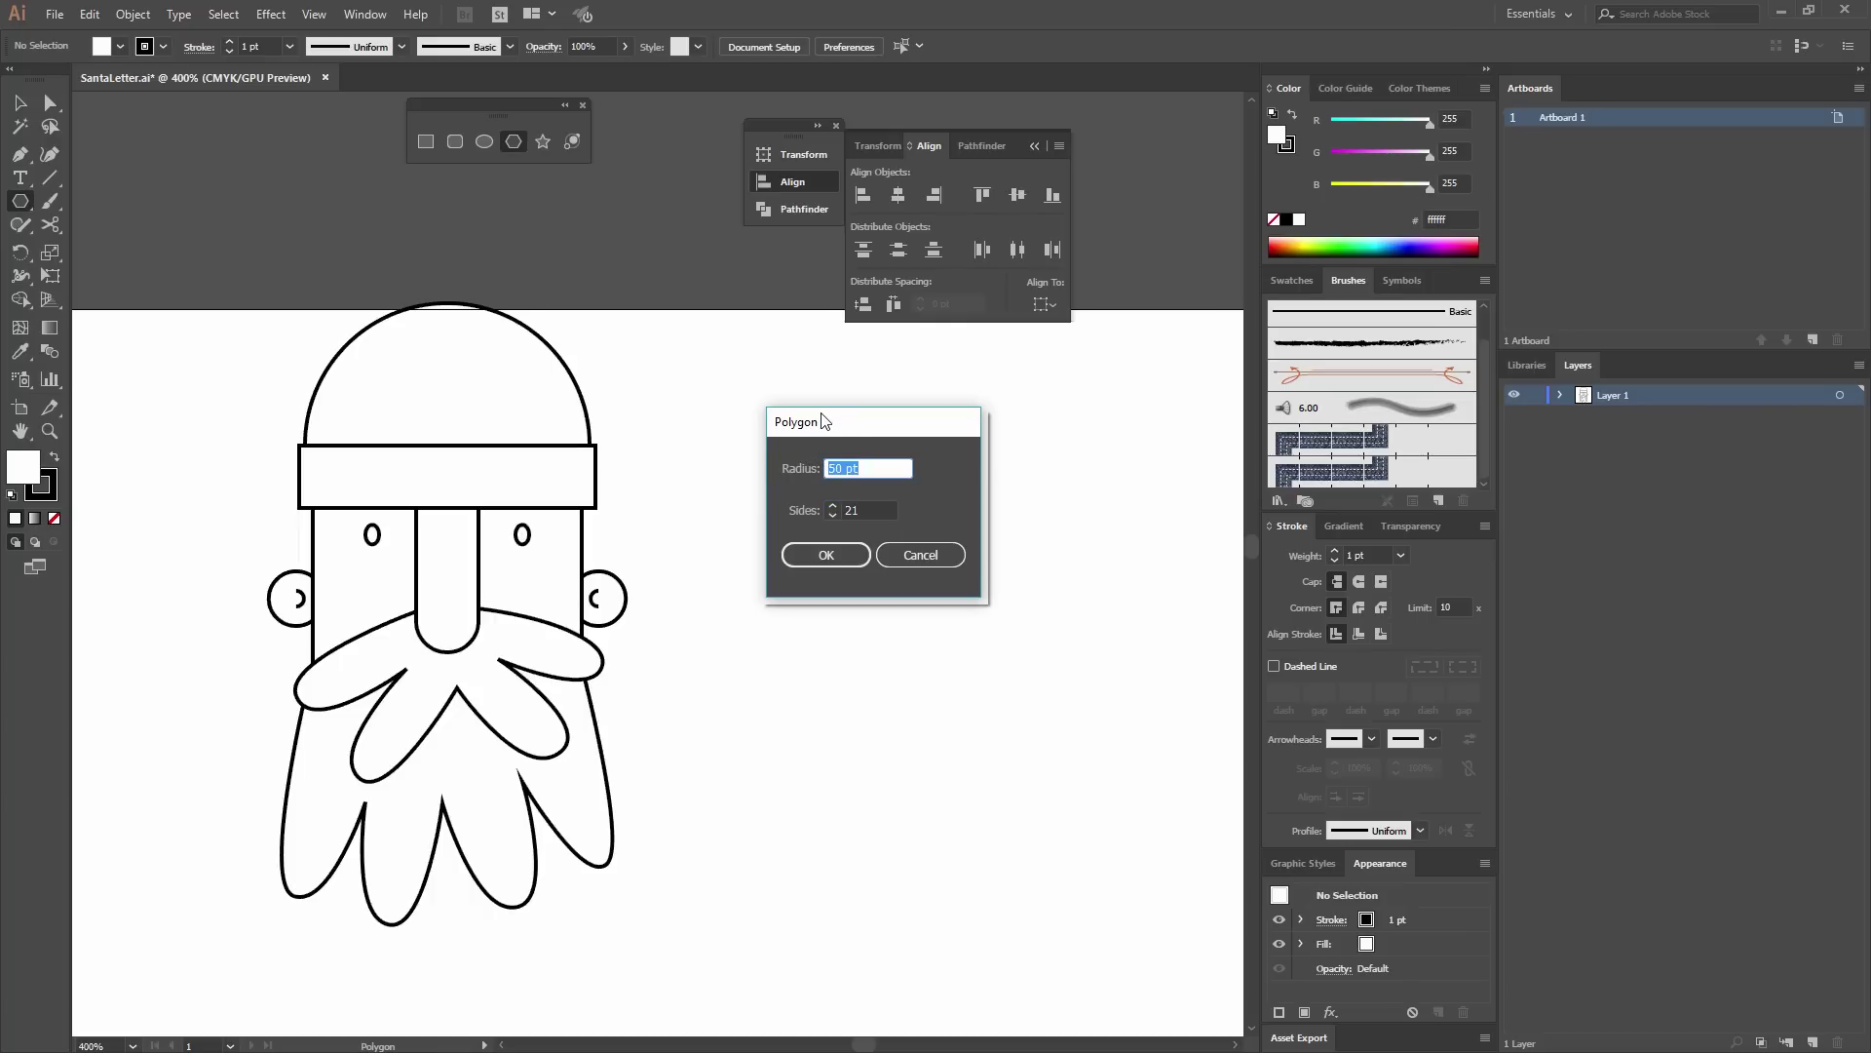
text(21)
key(Tab)
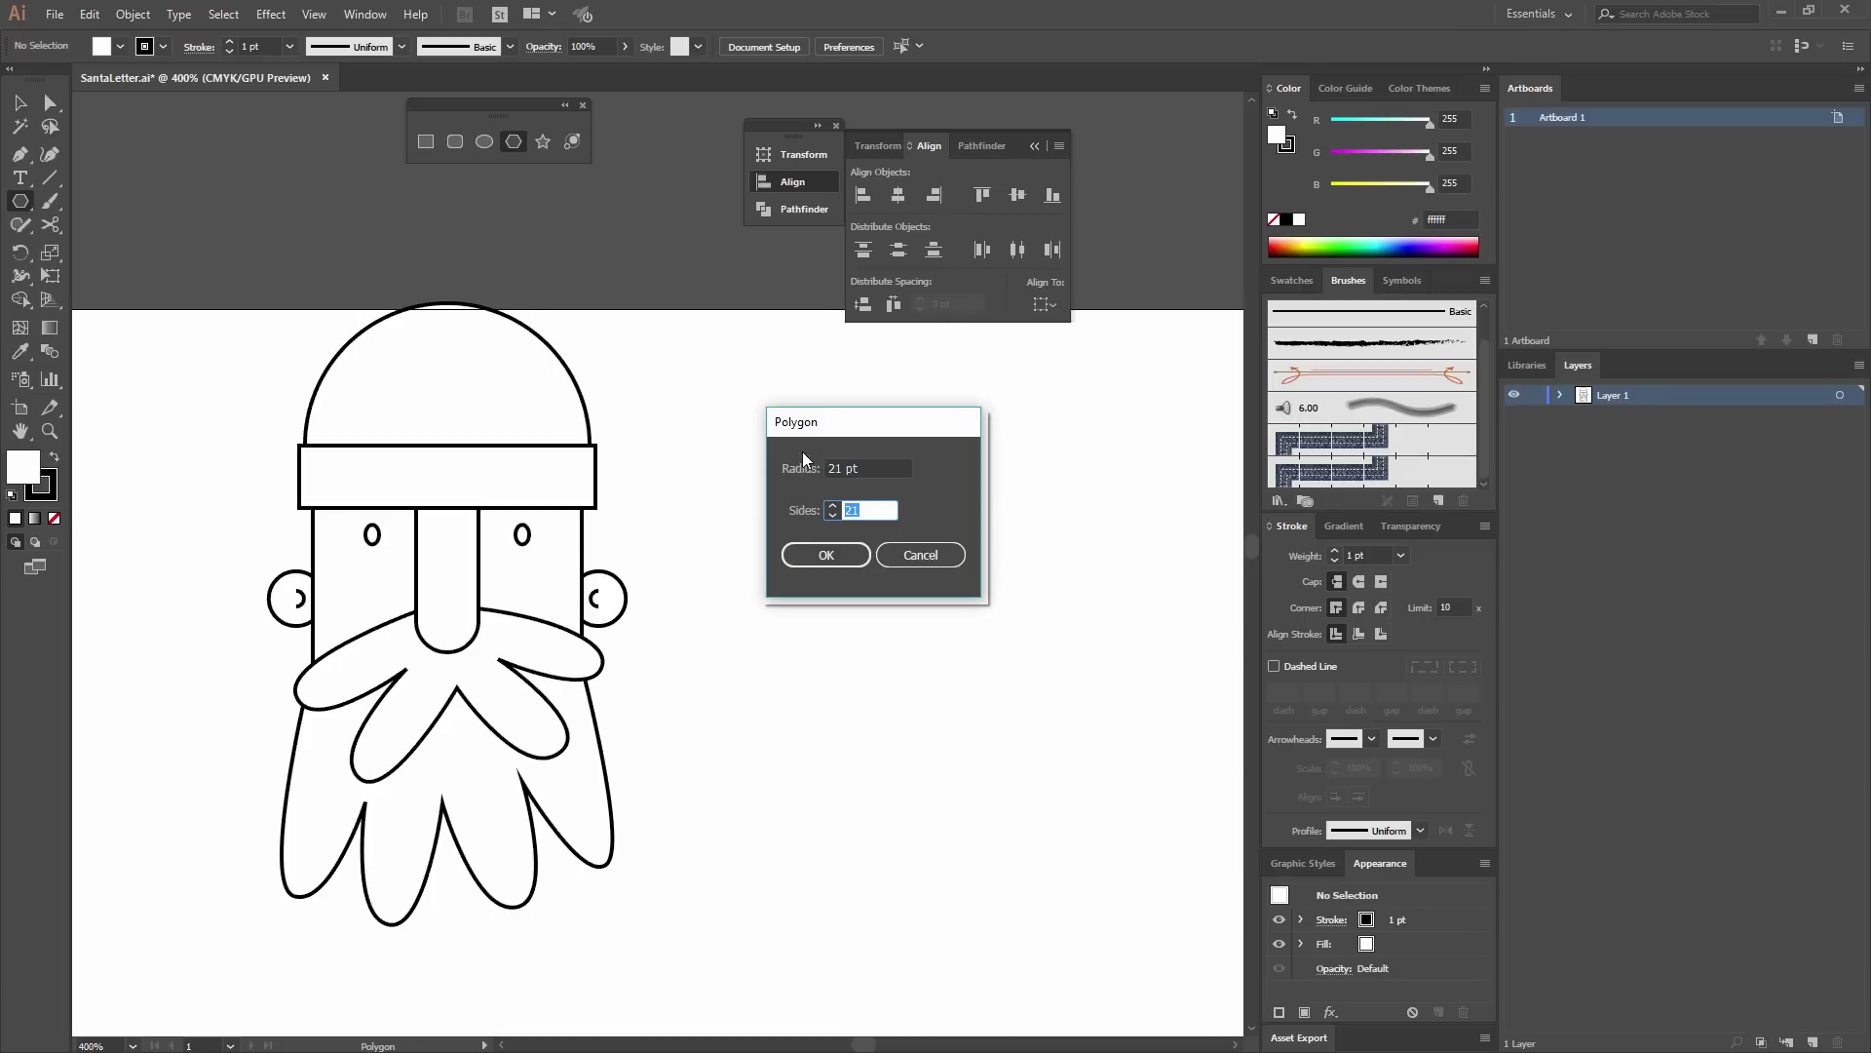
click(842, 557)
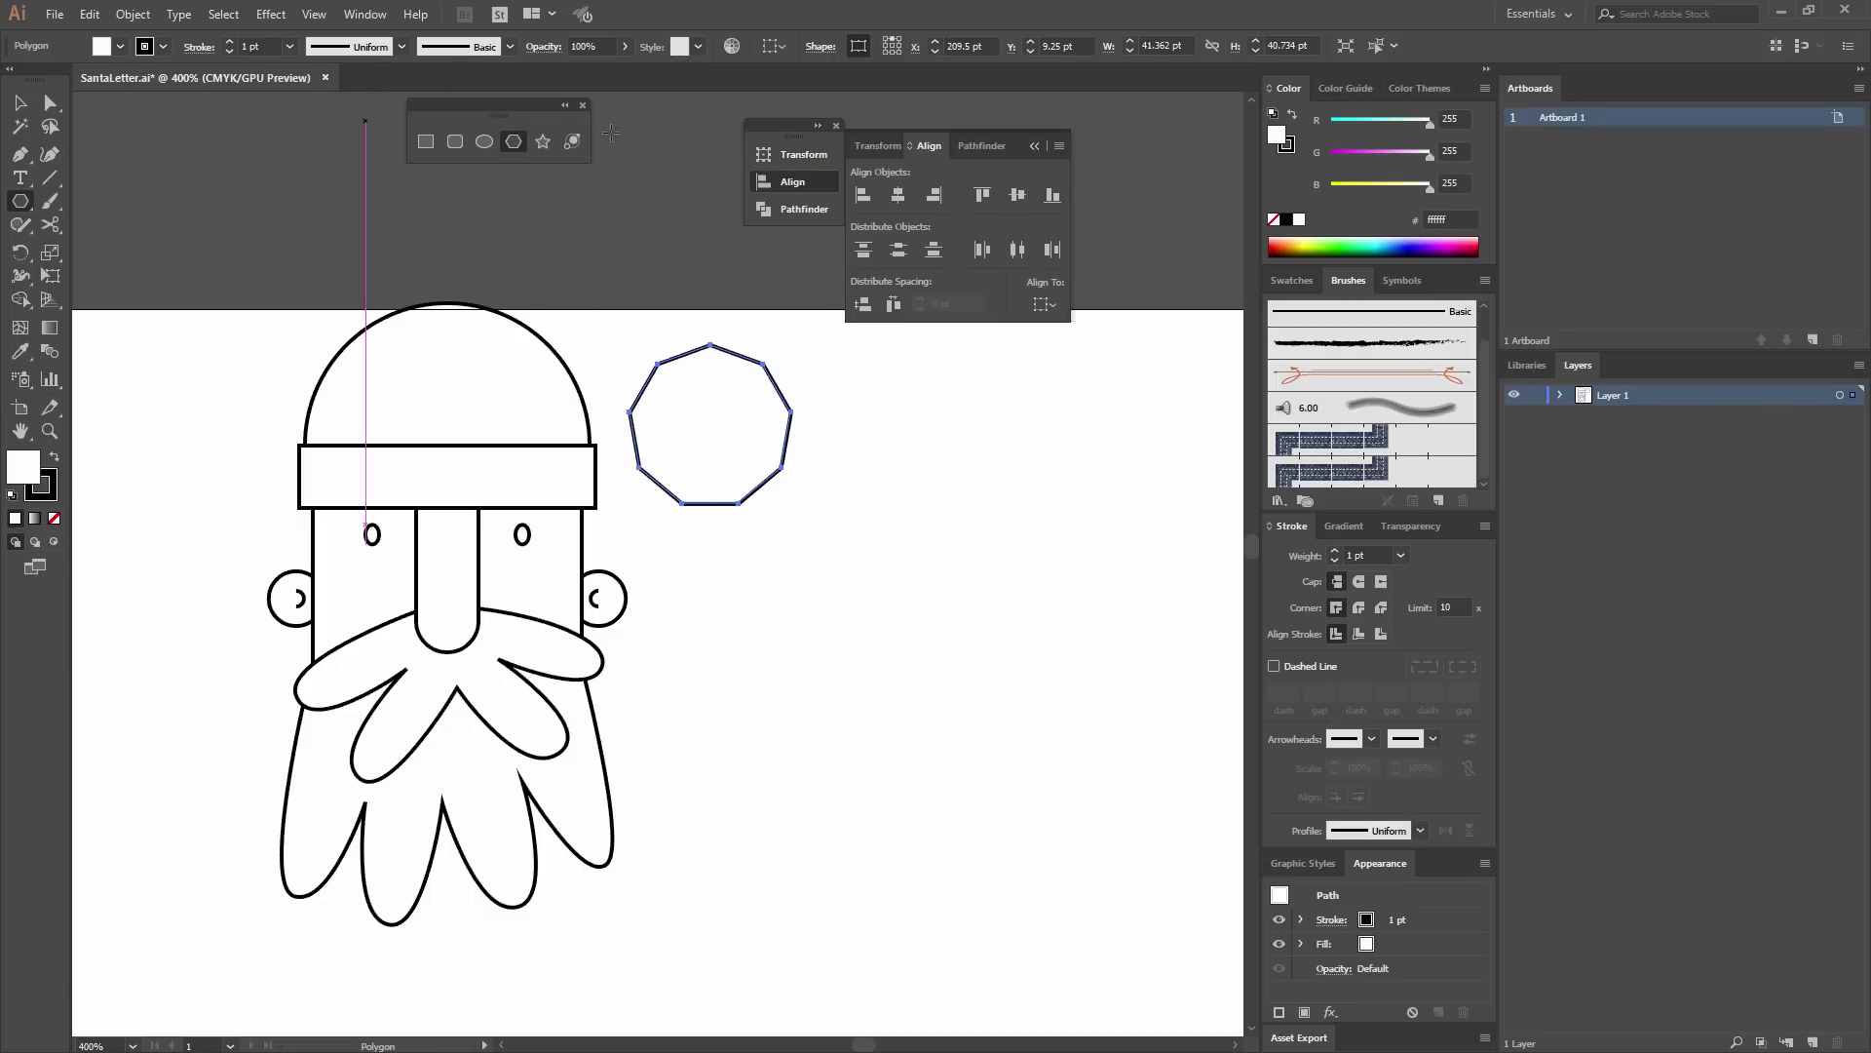
Apply a Pucker & Bloat effect to the polygon with bloat set to 65%, using the live preview.
click(282, 20)
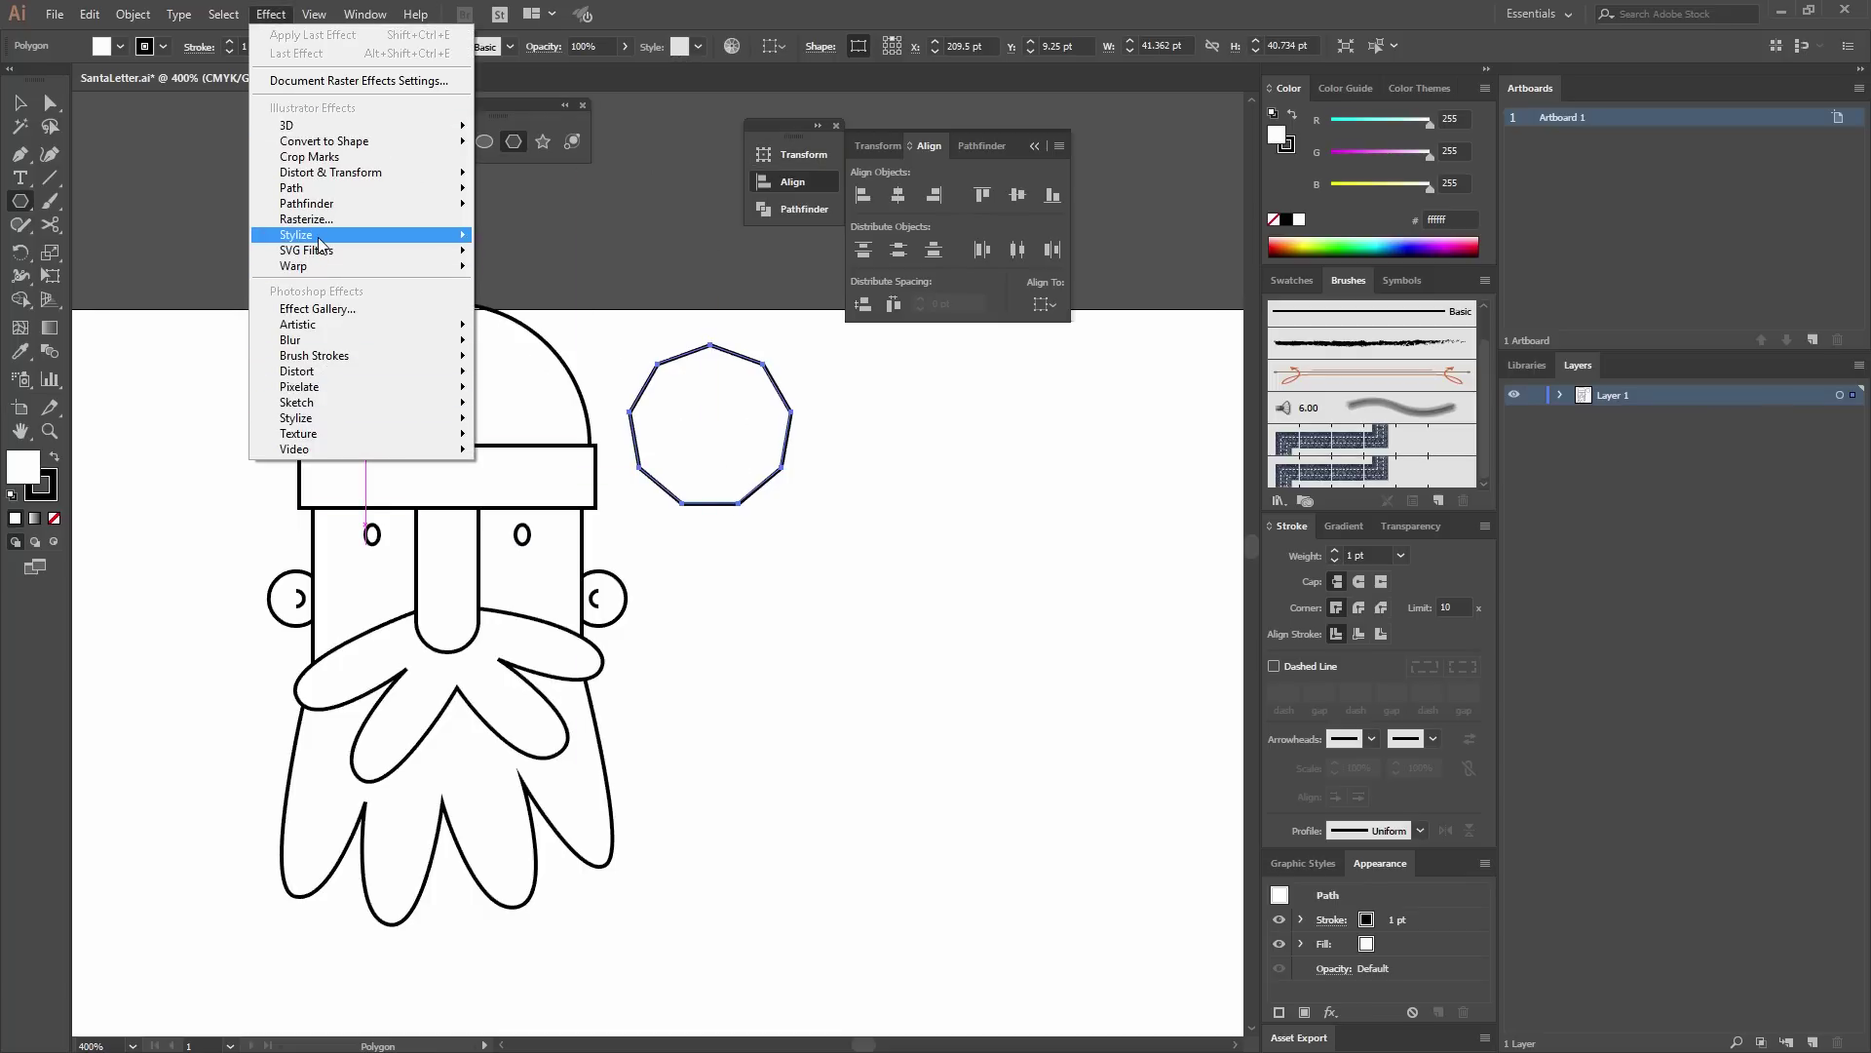
mouse_move(318, 241)
mouse_move(330, 172)
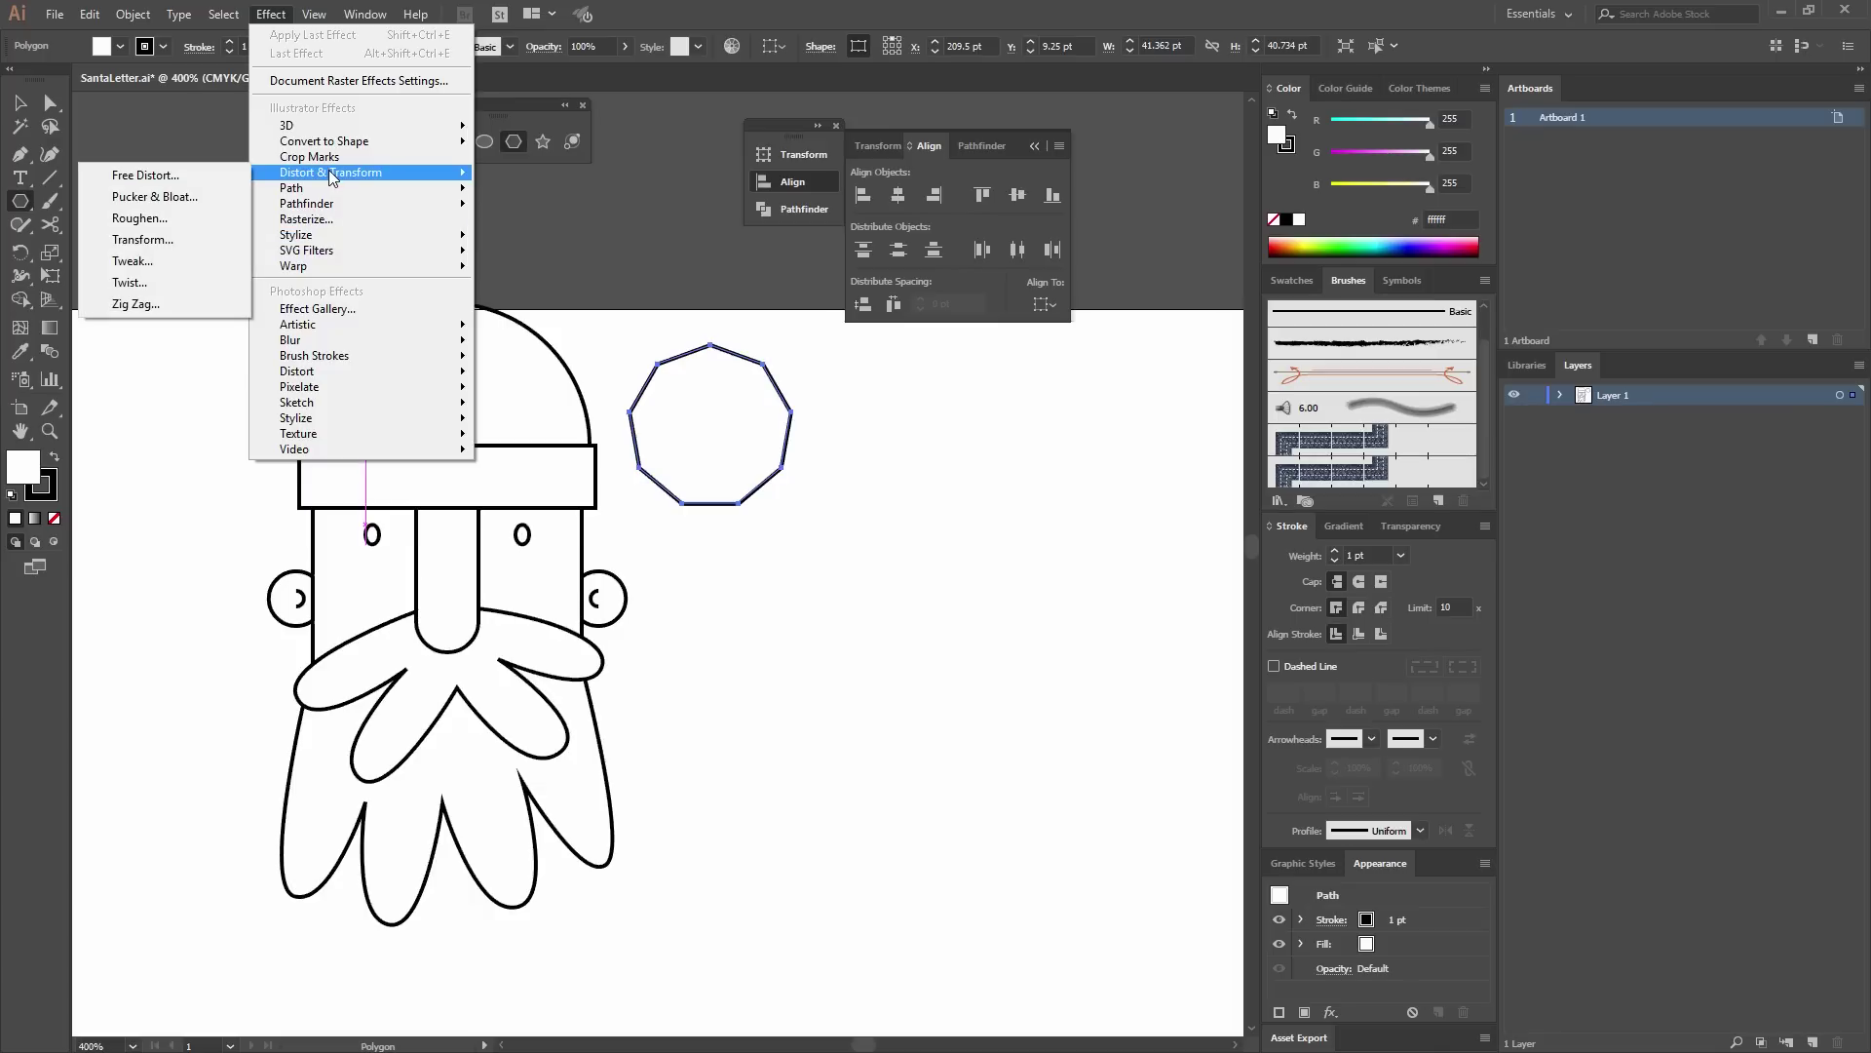
click(203, 199)
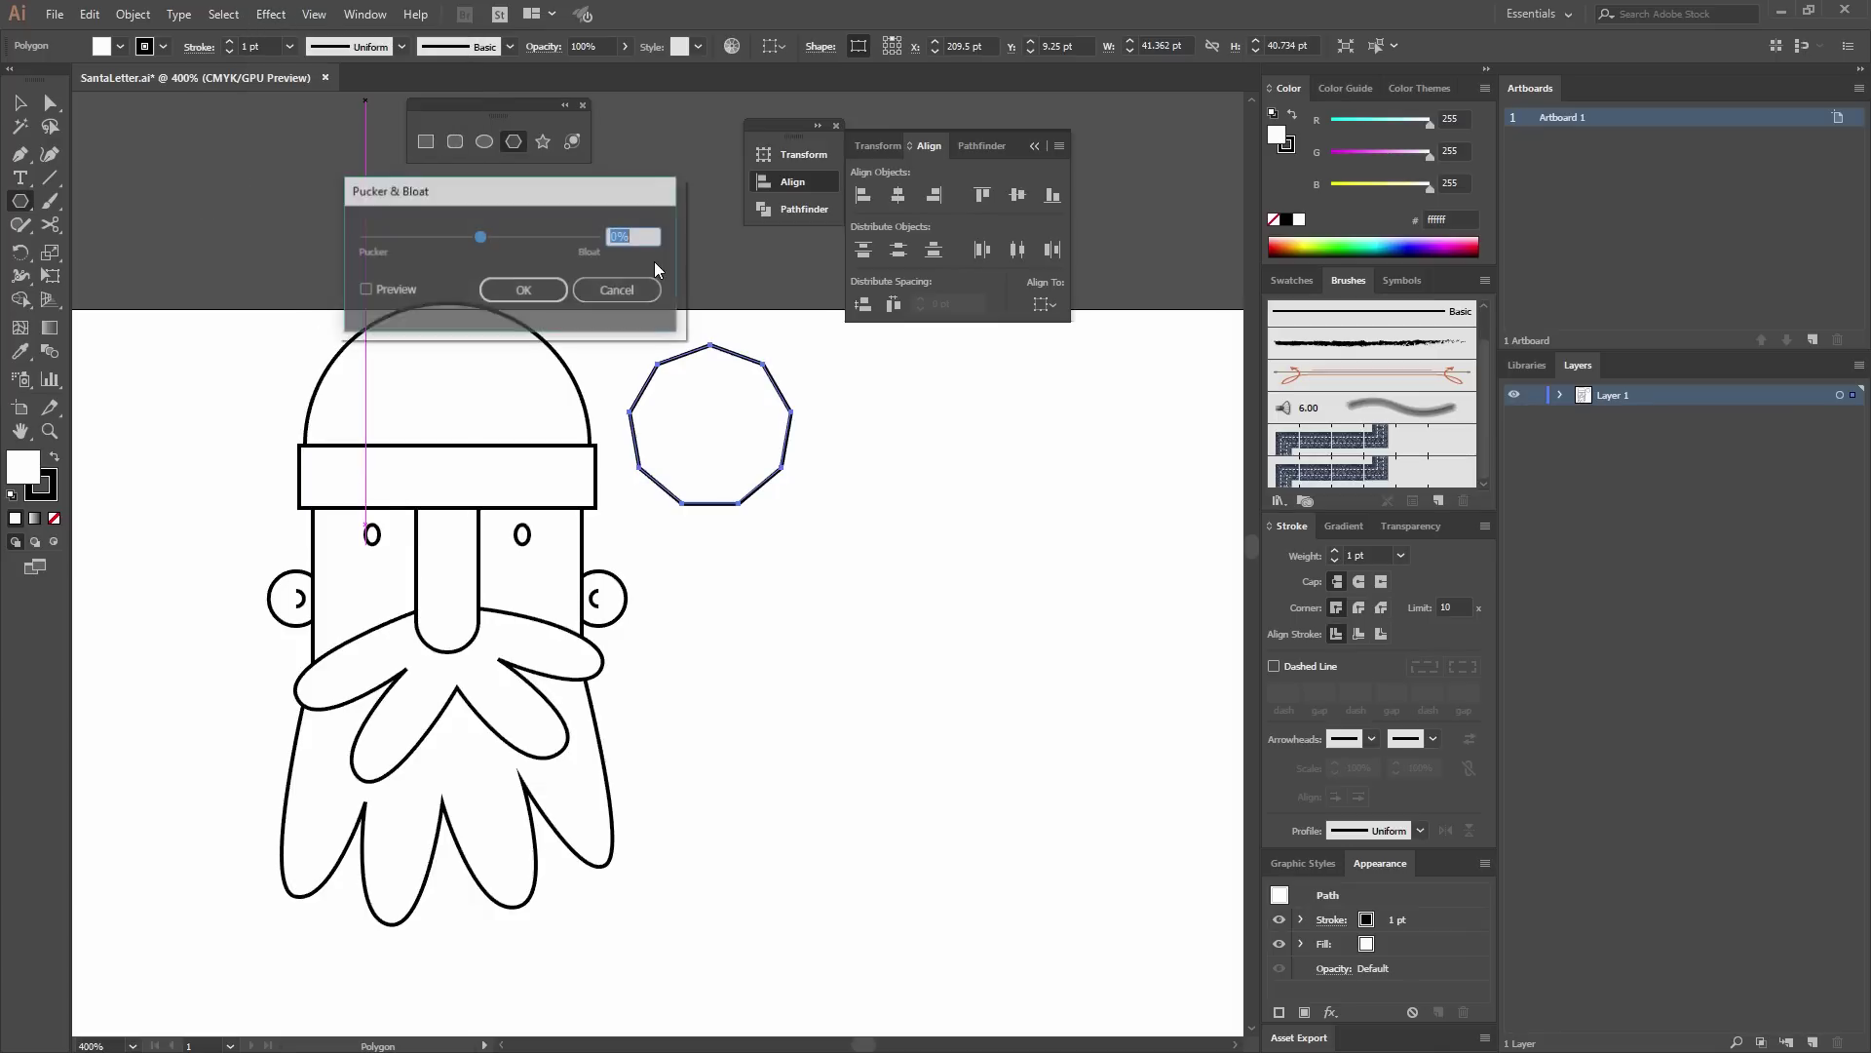
click(386, 289)
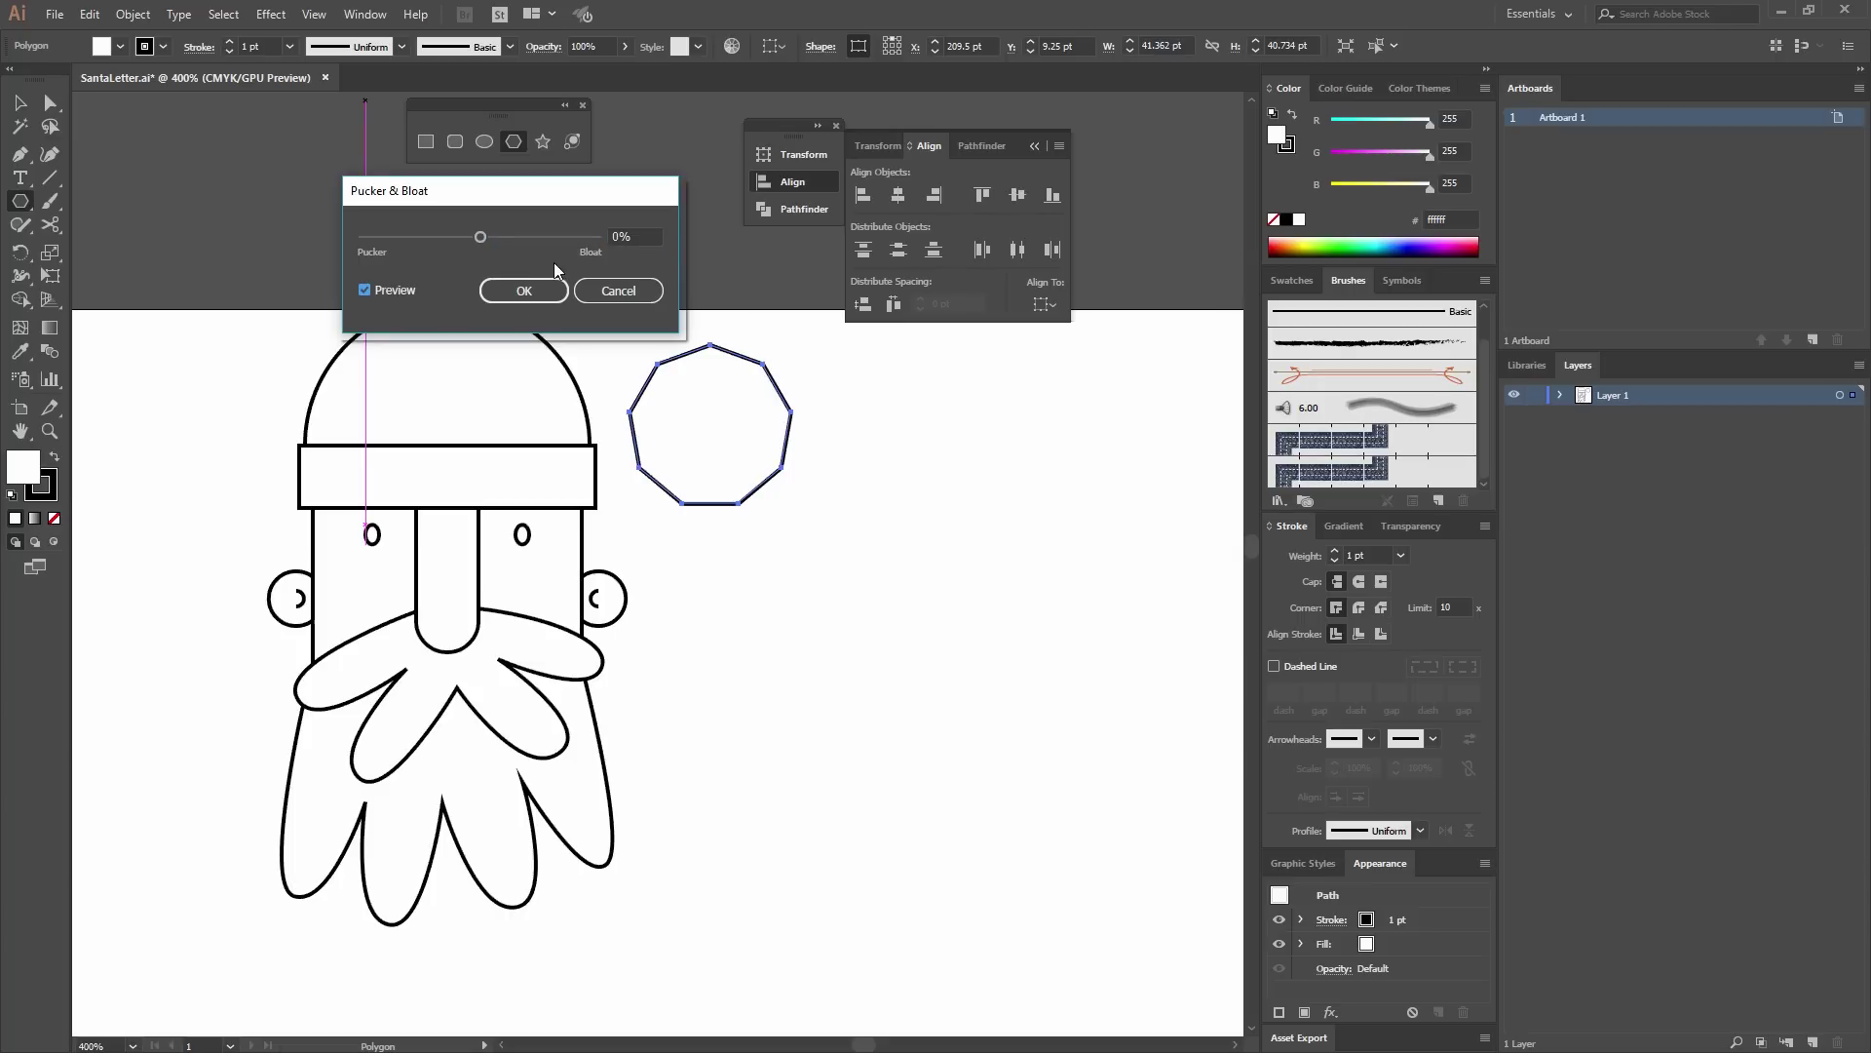
click(536, 237)
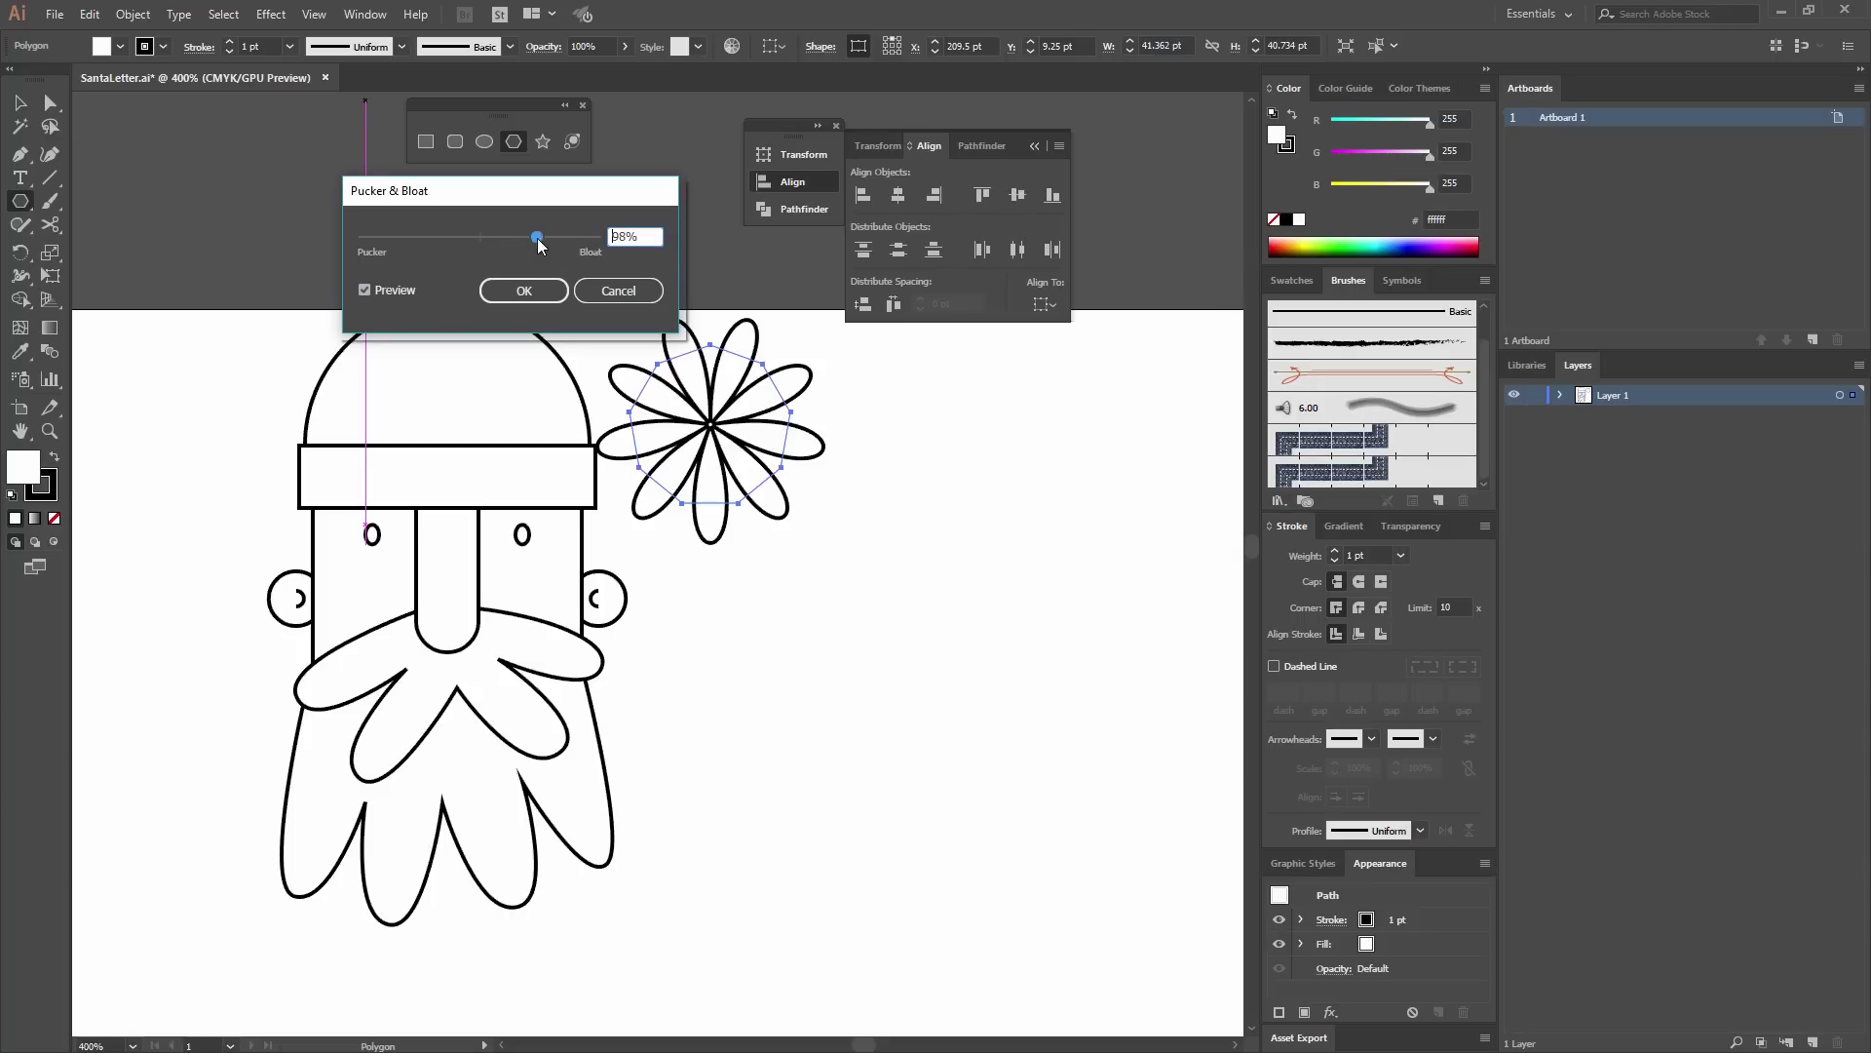
drag(542, 236, 519, 238)
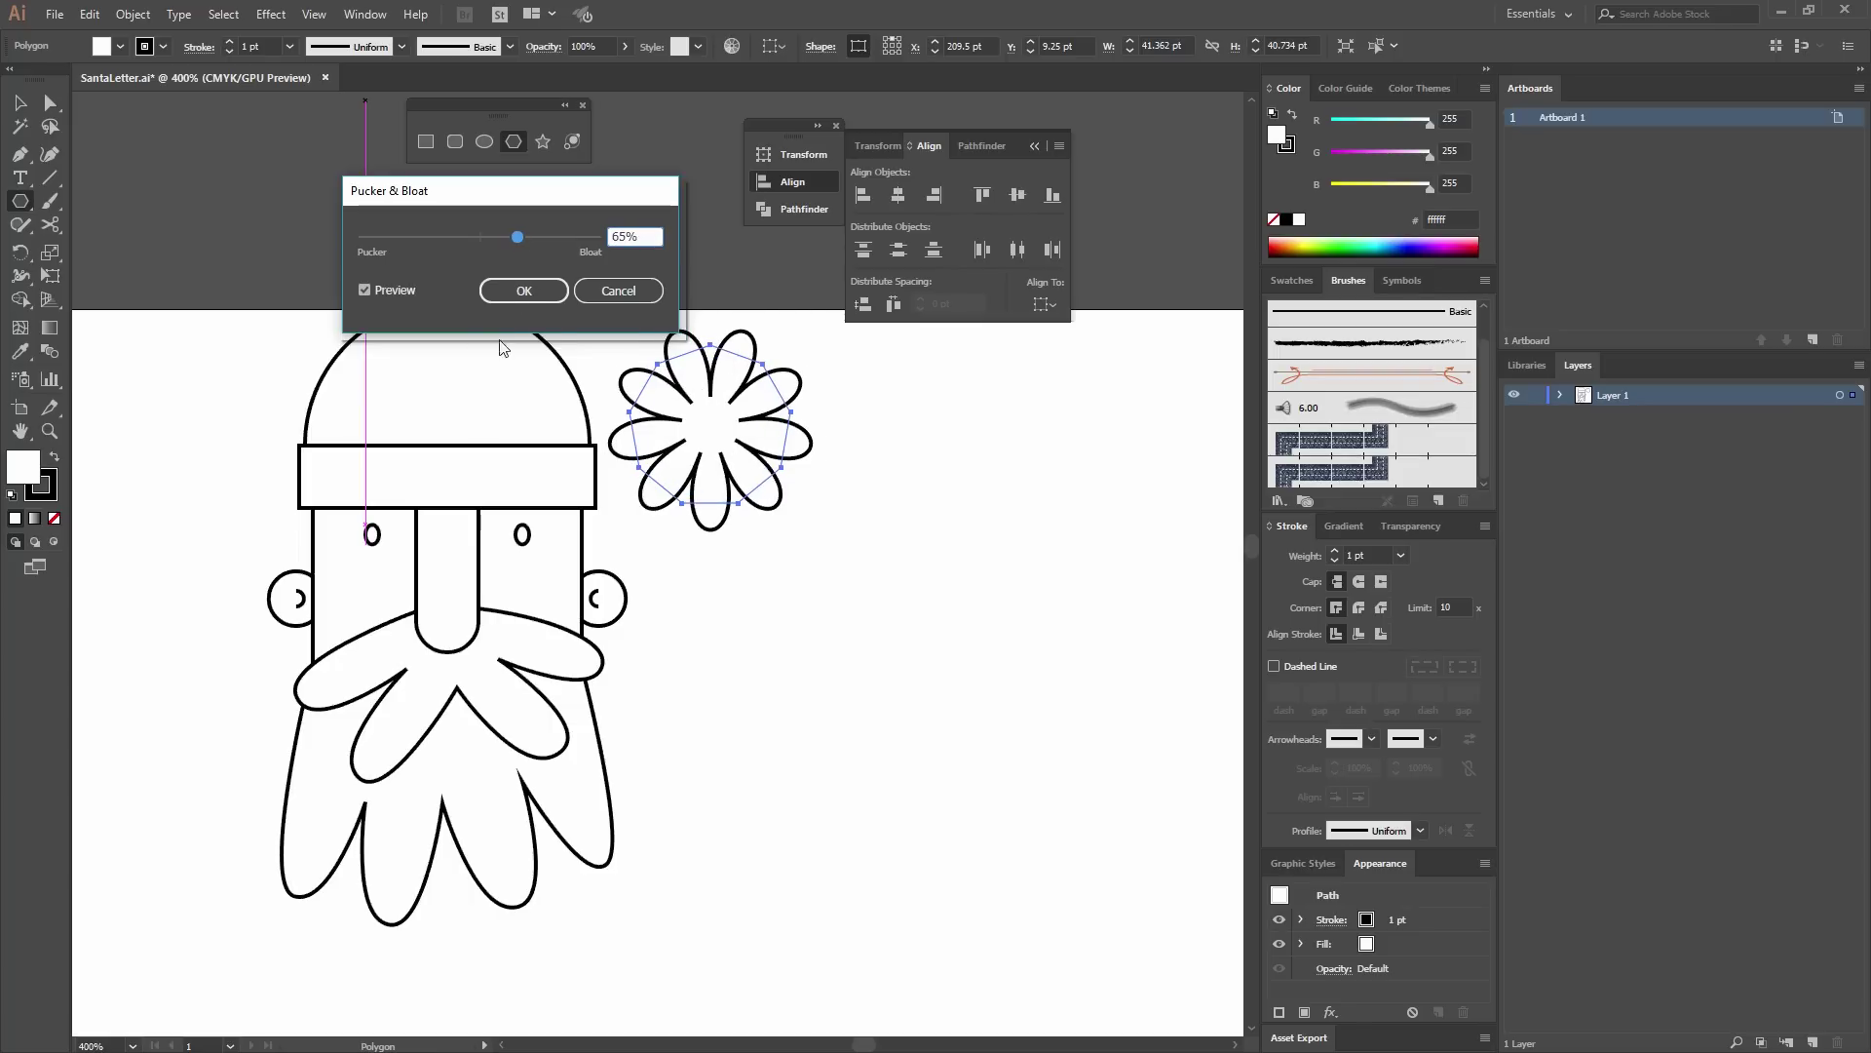
click(534, 293)
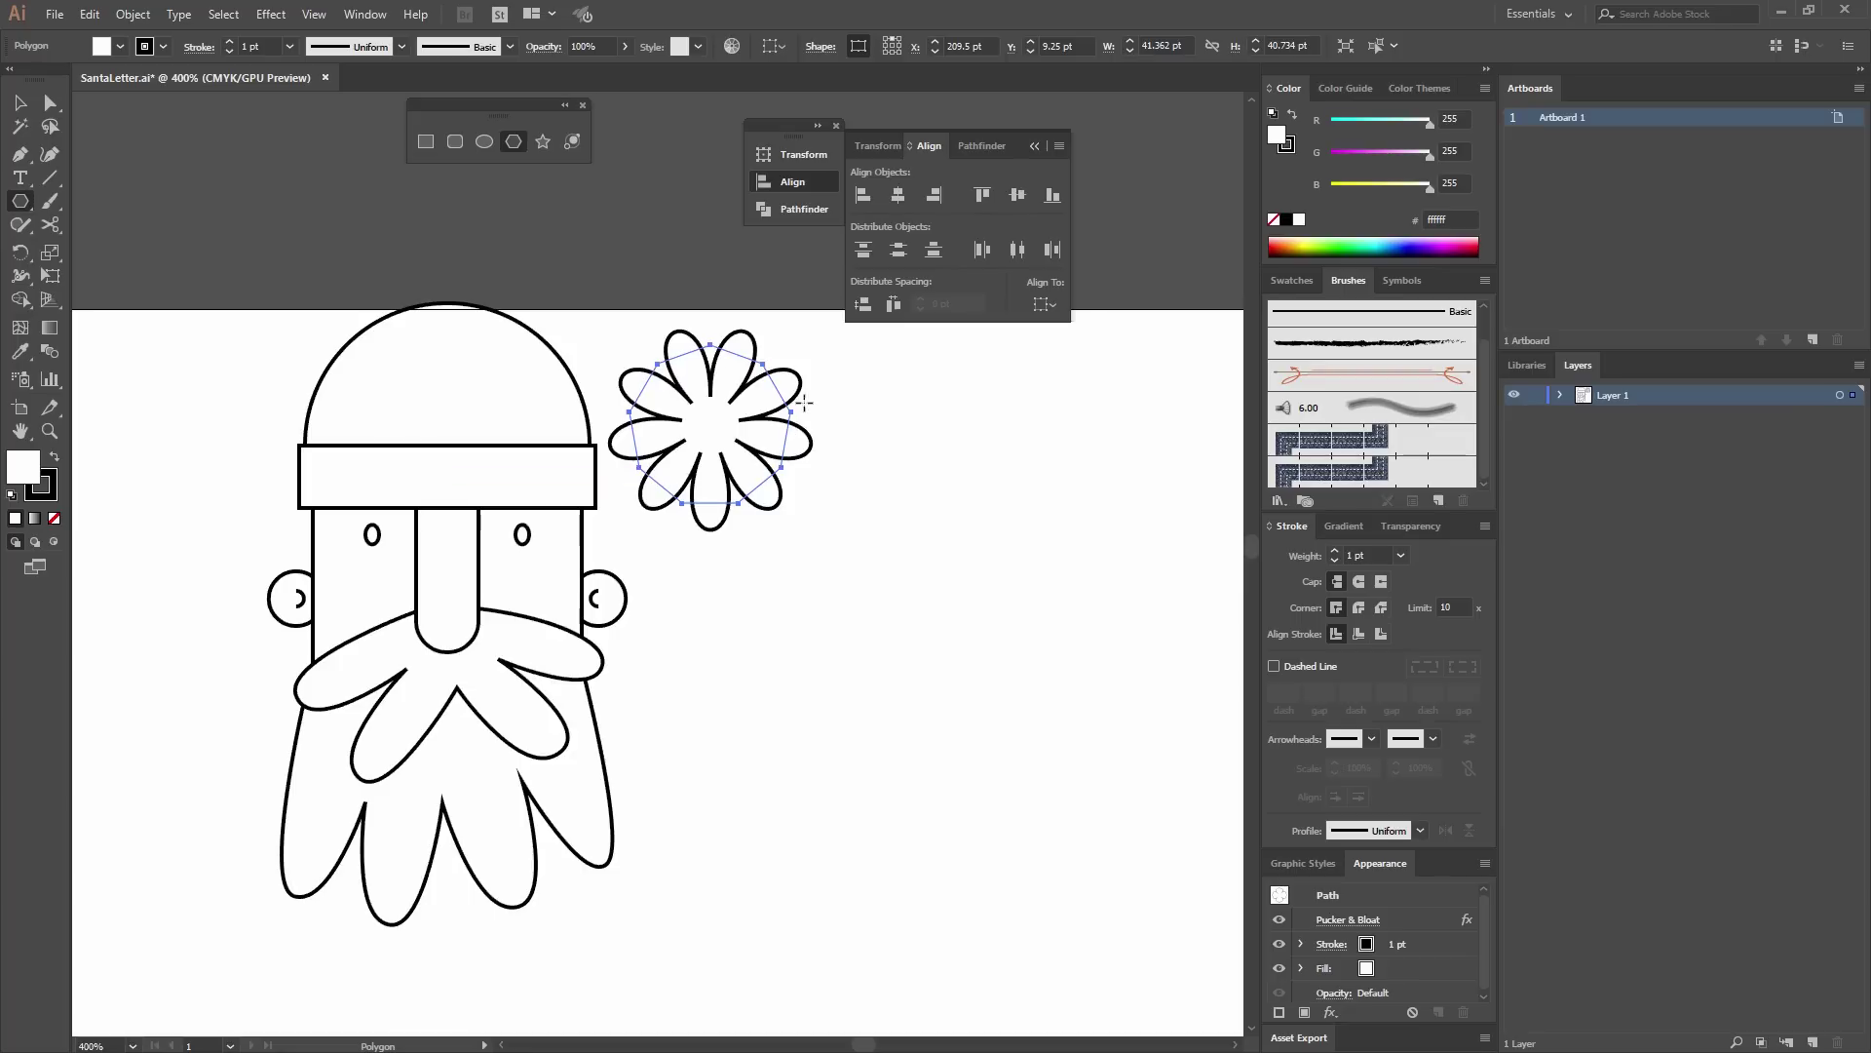
Scale the flower-shaped pompom proportionally to 20 pt wide and place it just right of the hat band.
click(1213, 48)
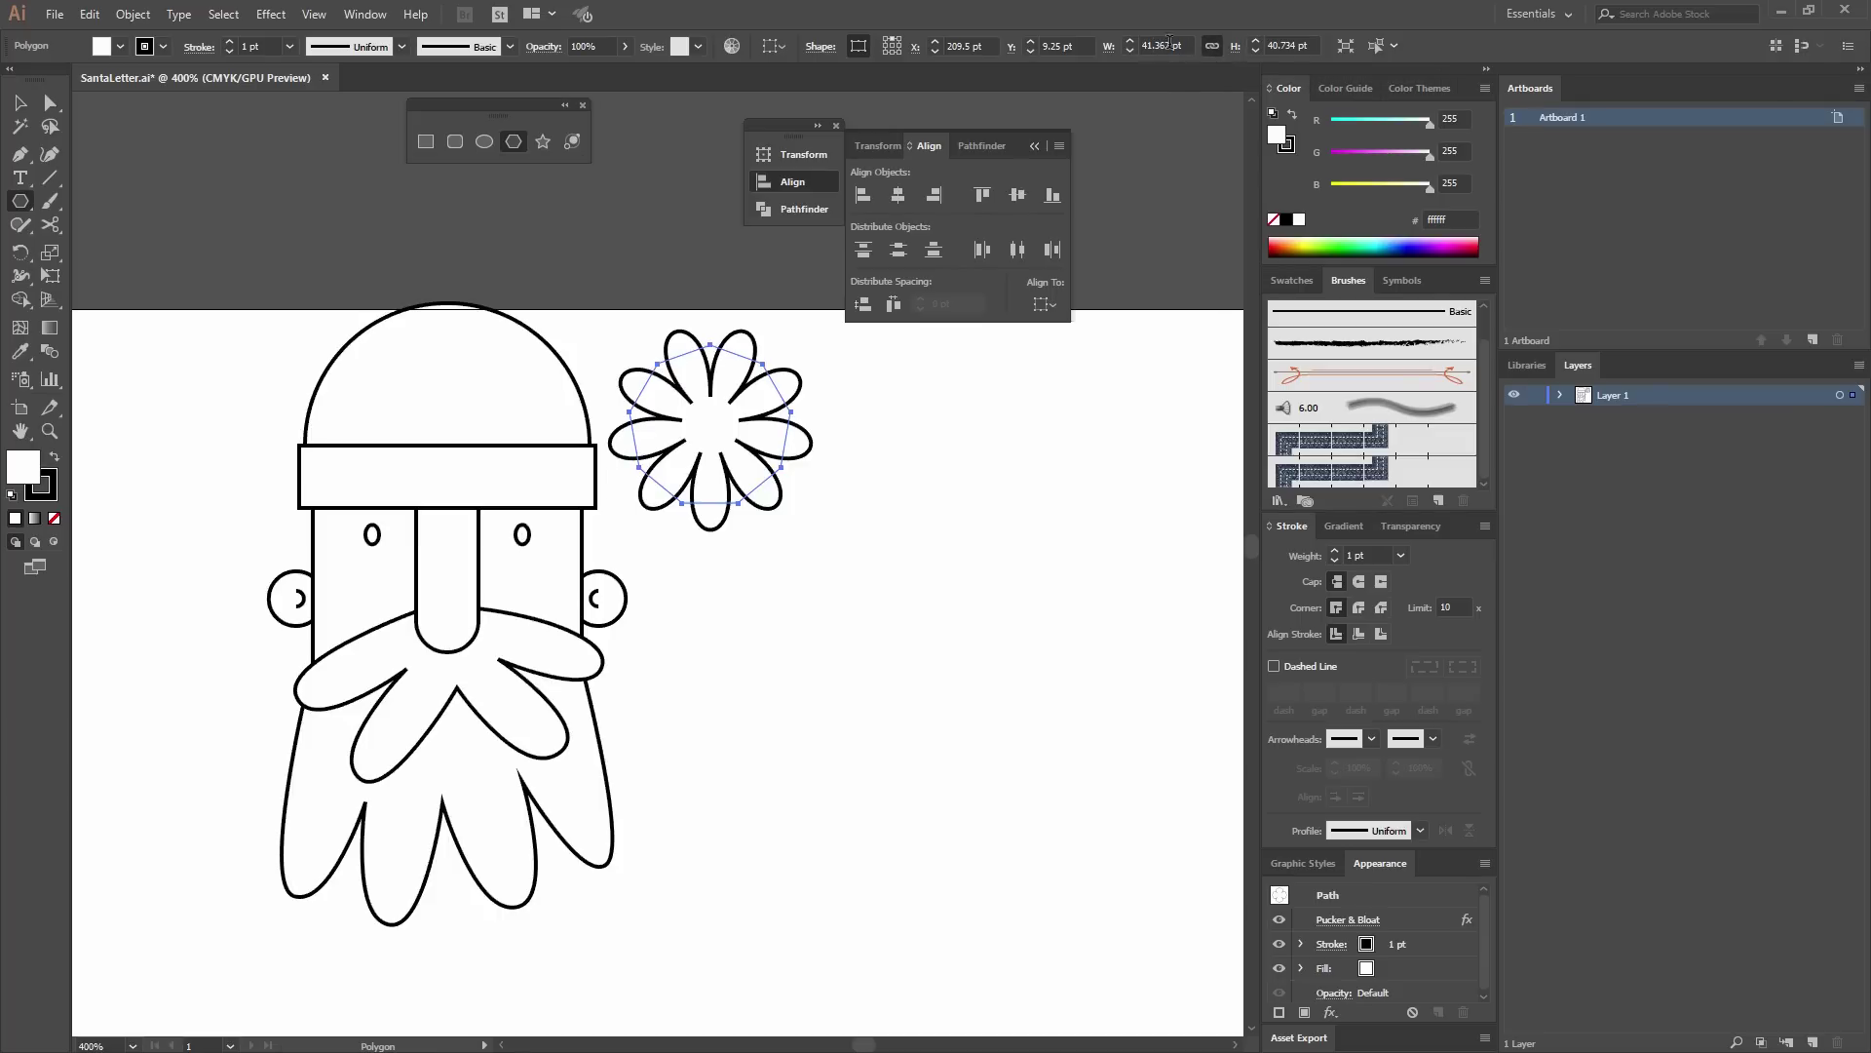
click(1168, 45)
text(20)
key(Return)
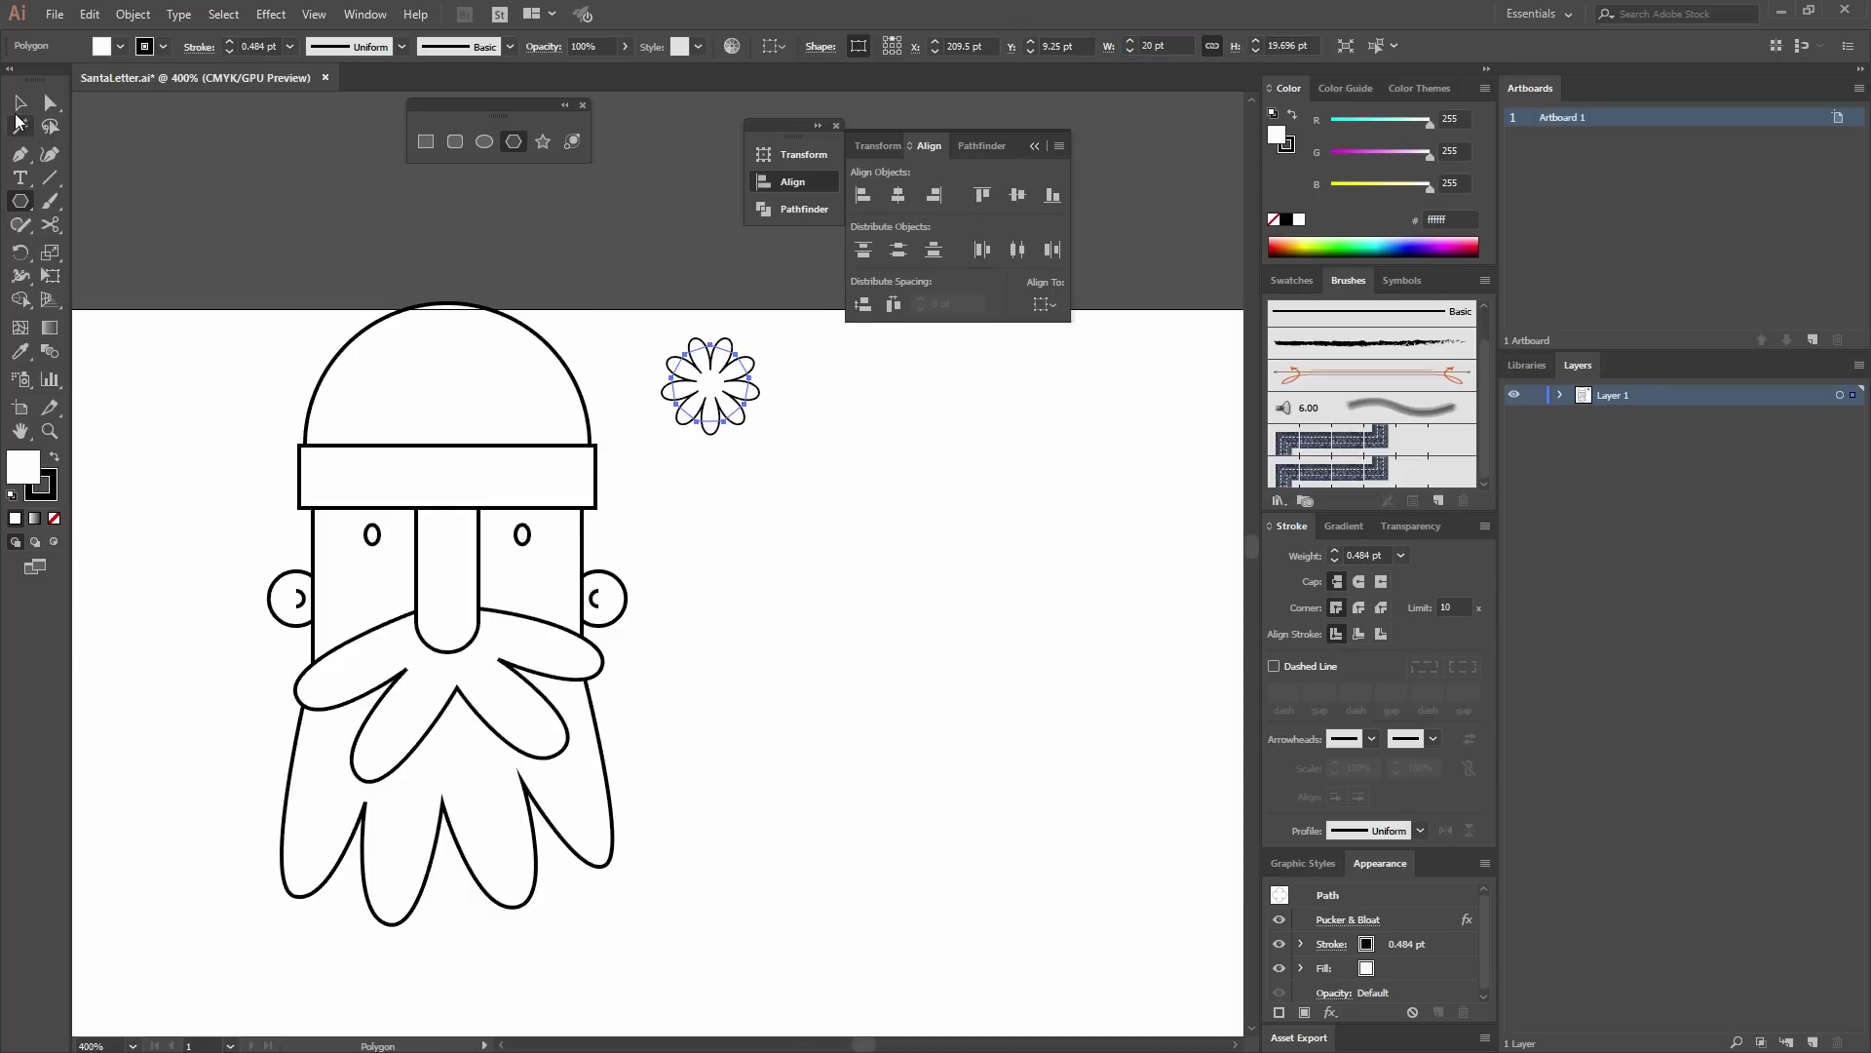
key(v)
drag(712, 386, 684, 485)
click(789, 456)
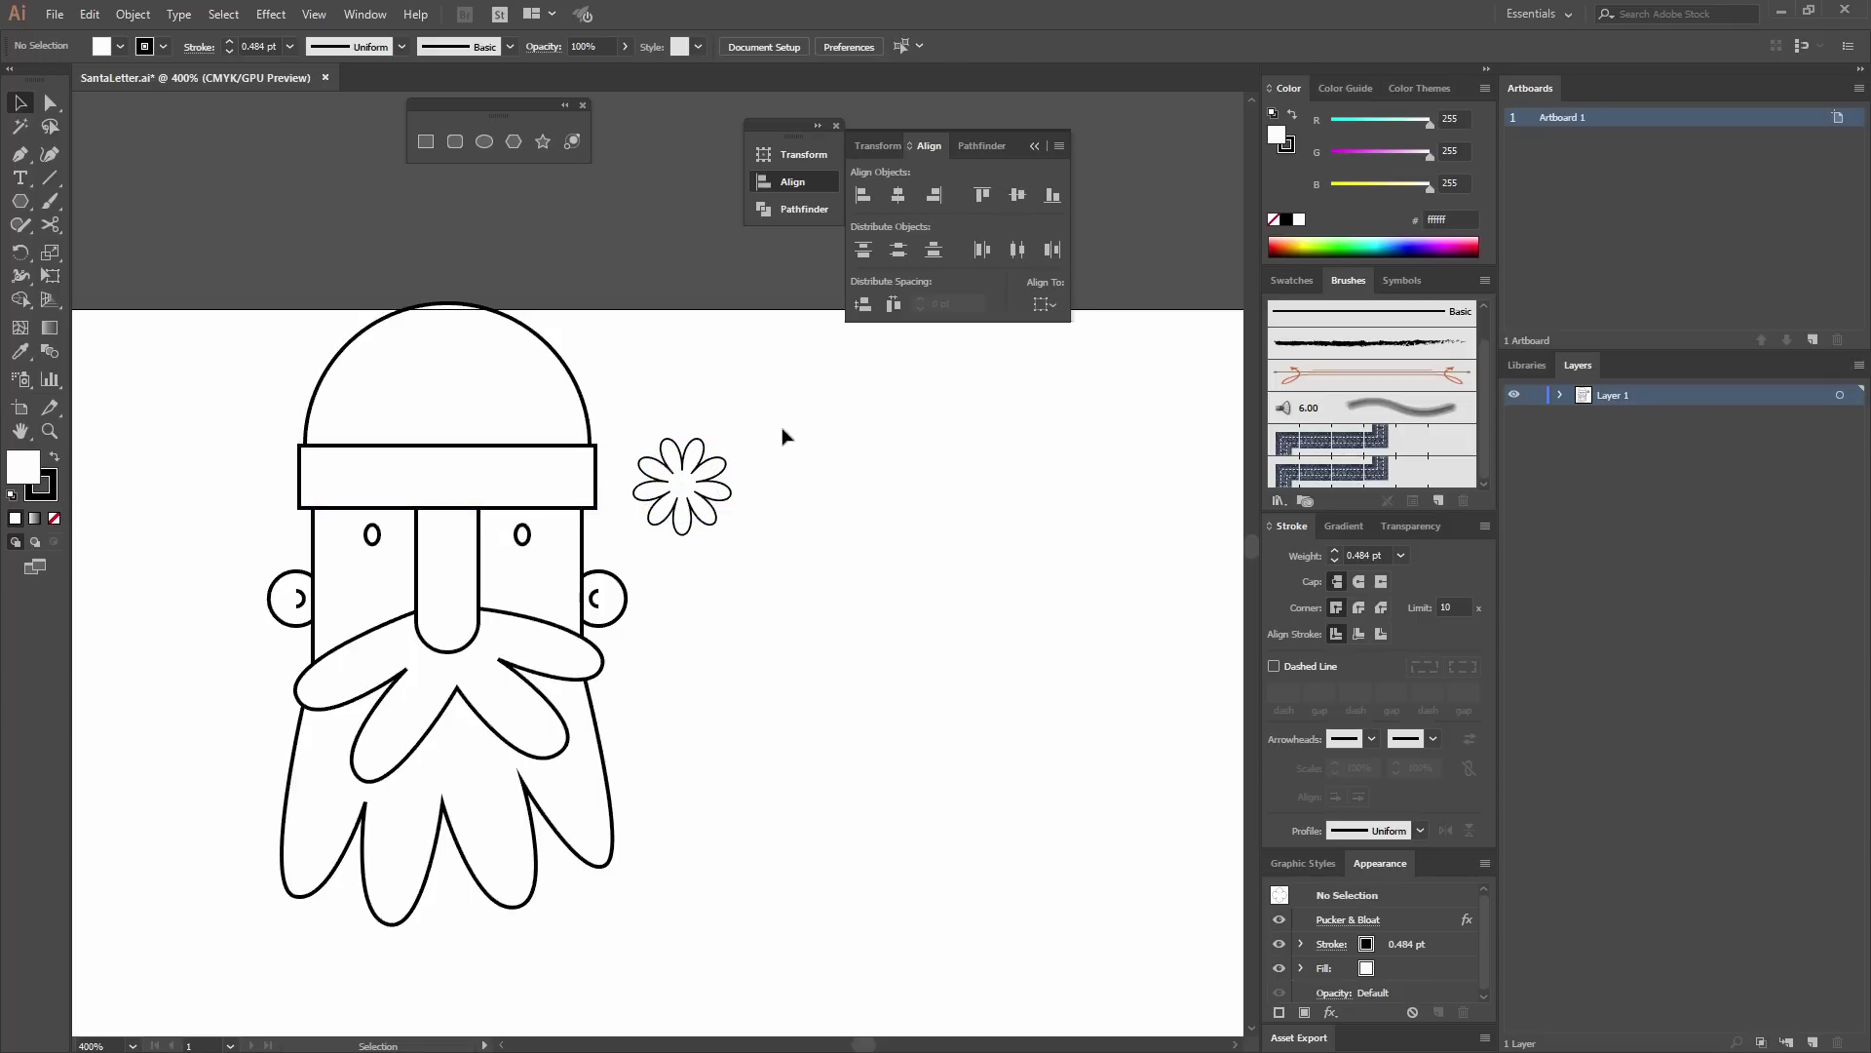
Draw the hat's drooping tail with the Pen tool as a closed curved shape from the dome's top to the pompom.
click(23, 162)
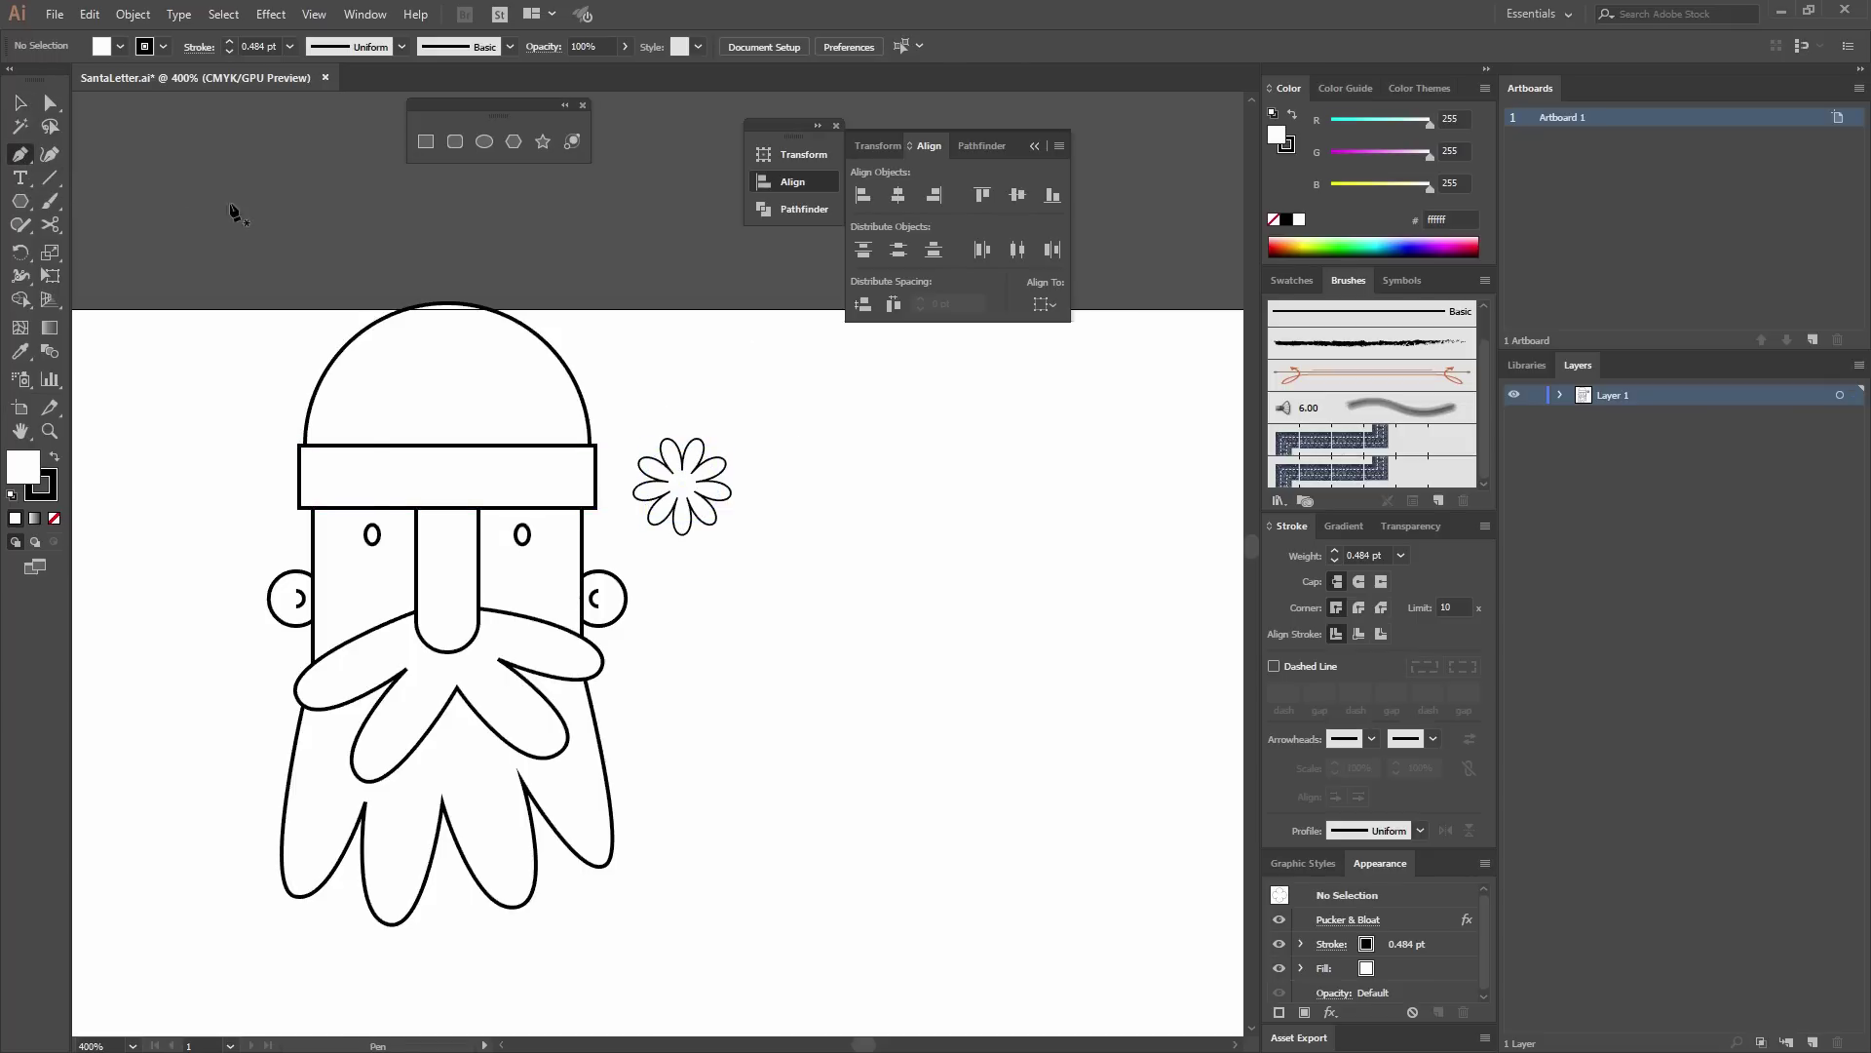
click(448, 303)
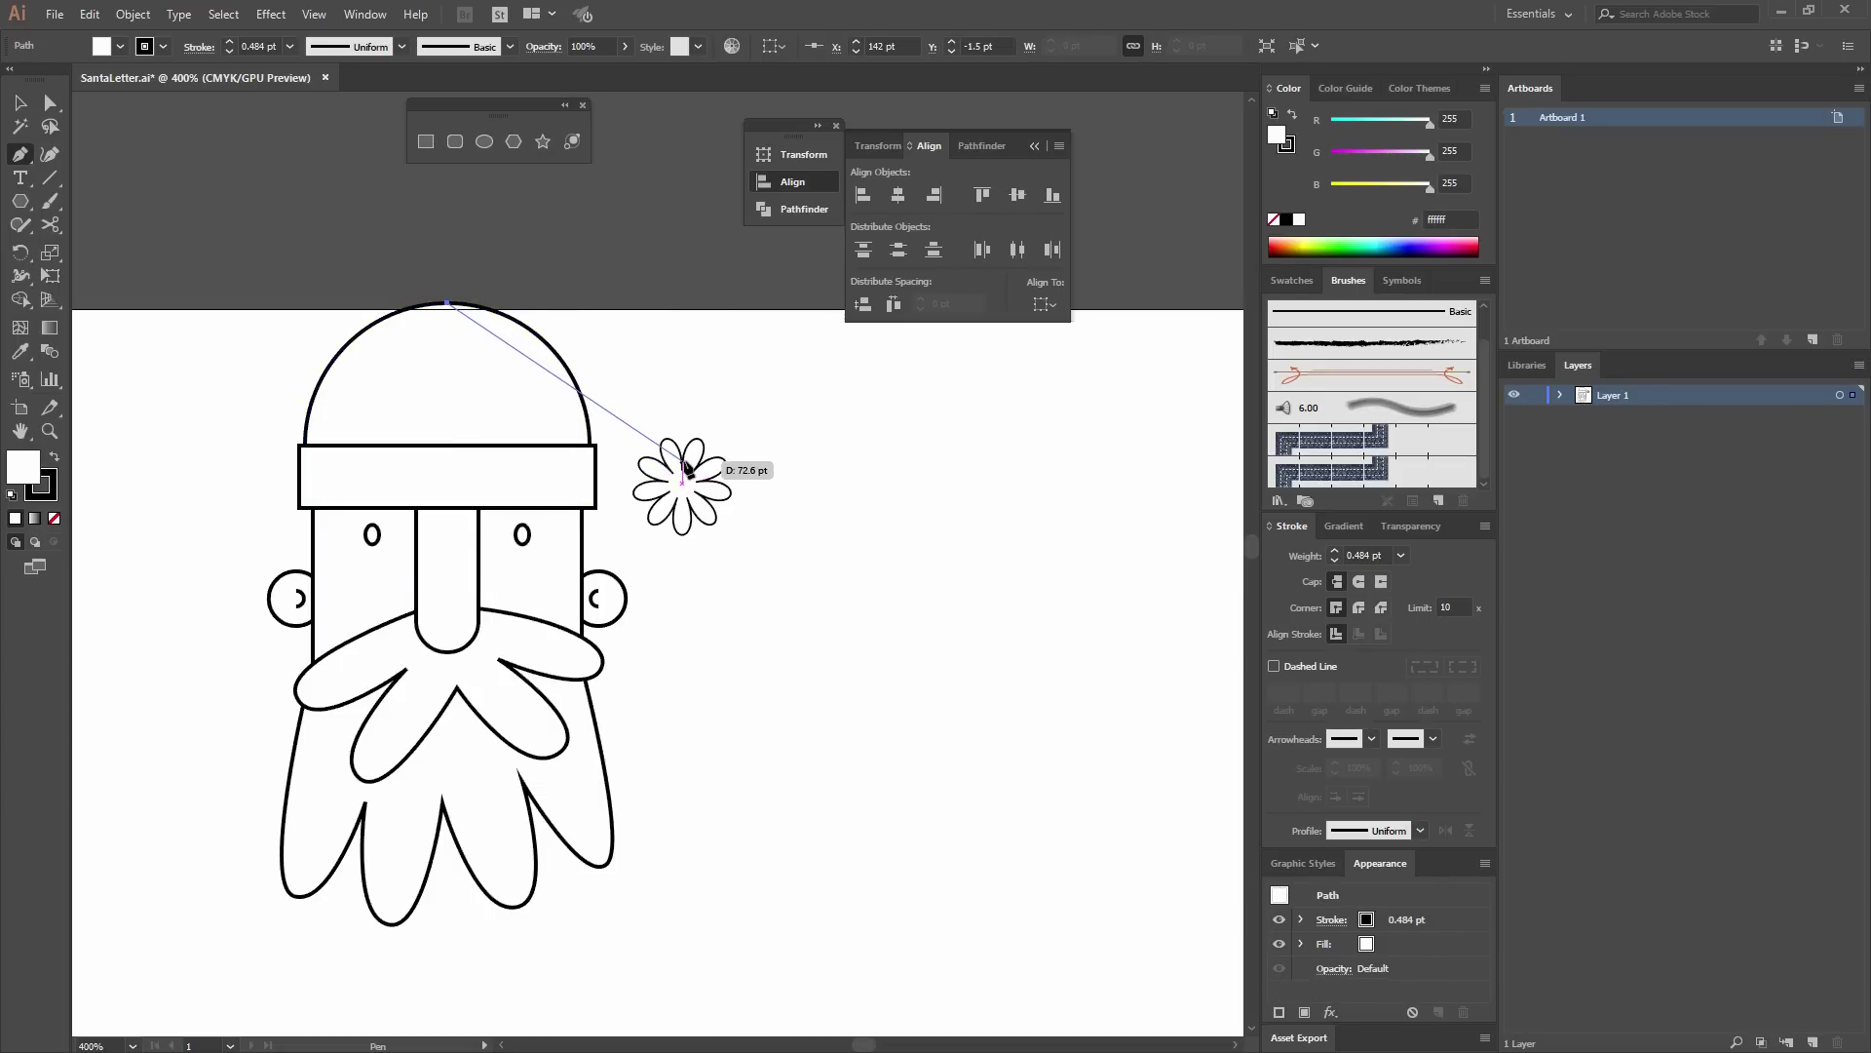
drag(687, 458, 844, 634)
drag(843, 627, 529, 407)
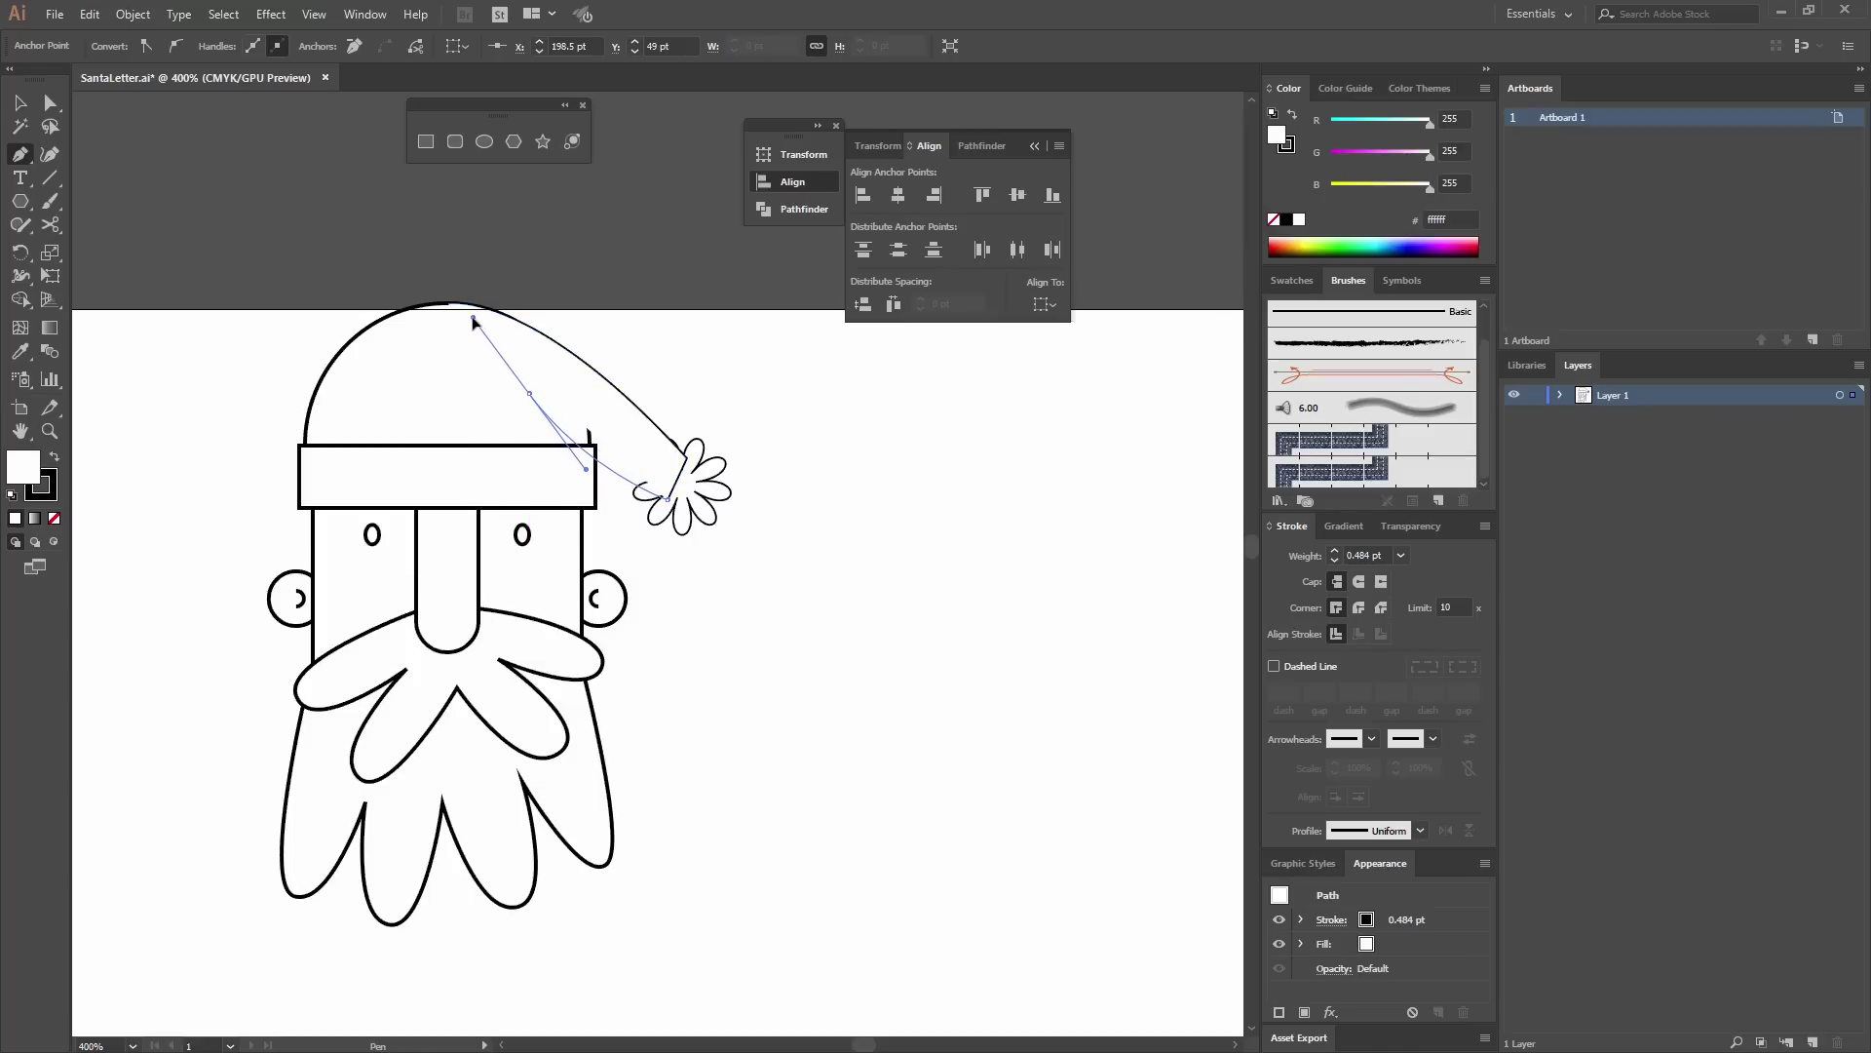
mouse_move(450, 303)
mouse_down()
mouse_move(467, 314)
mouse_move(454, 302)
mouse_up()
Send the hat's tail to the back, behind the dome and pompom.
click(27, 112)
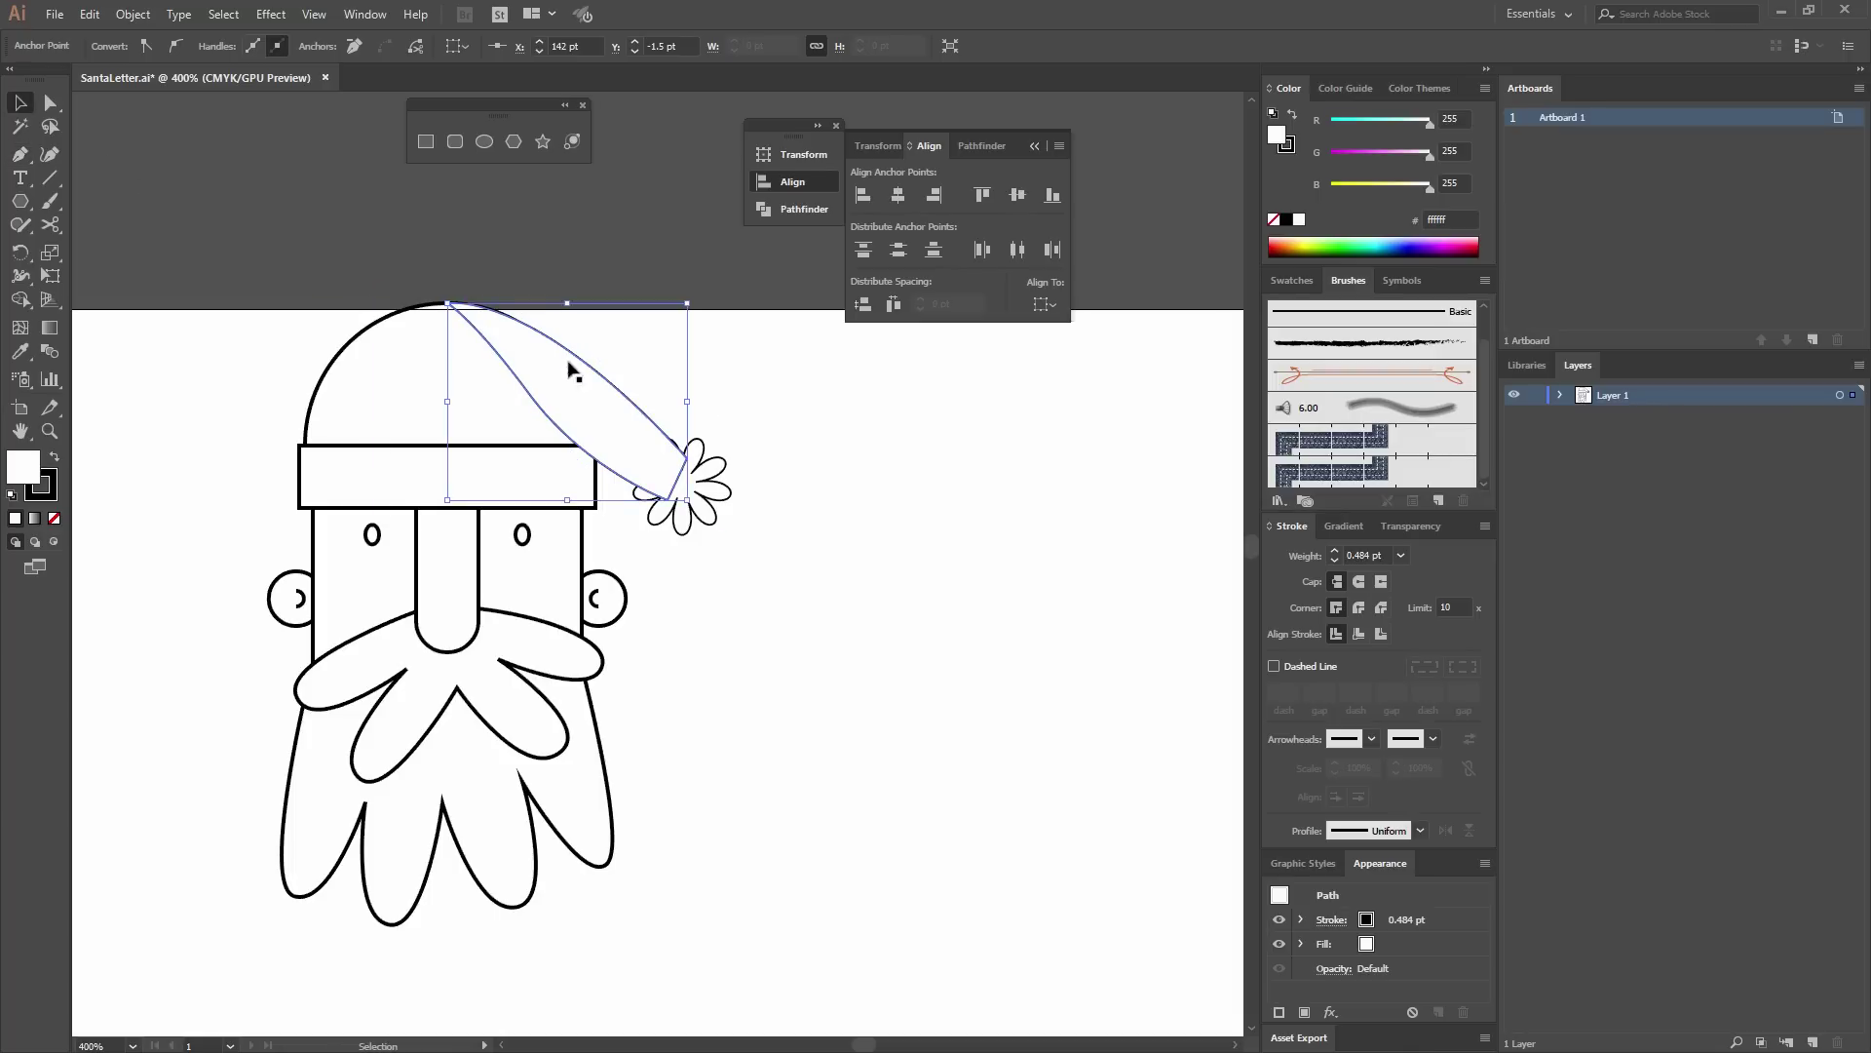
right_click(609, 400)
mouse_move(688, 698)
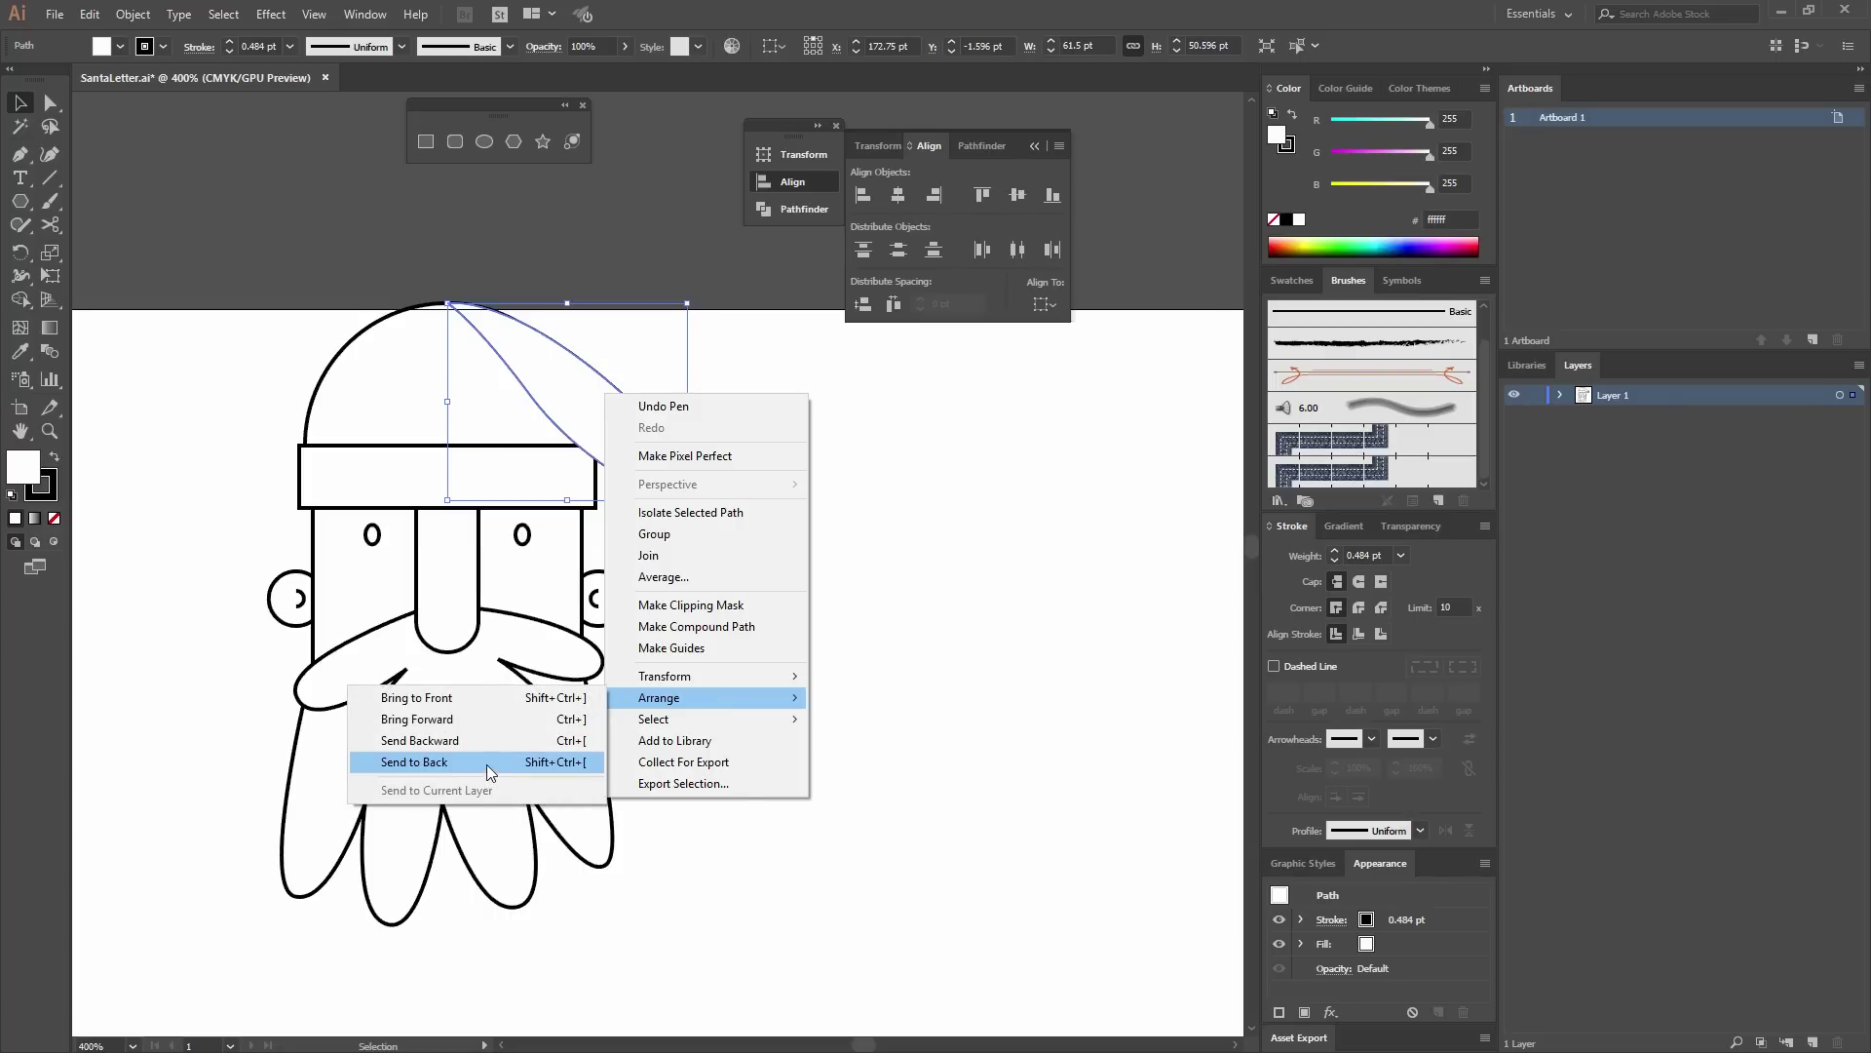
click(487, 763)
click(702, 728)
Create a circle 104 pt wide and 104 pt high with the Ellipse tool, below and to the right of the head.
drag(740, 686, 815, 636)
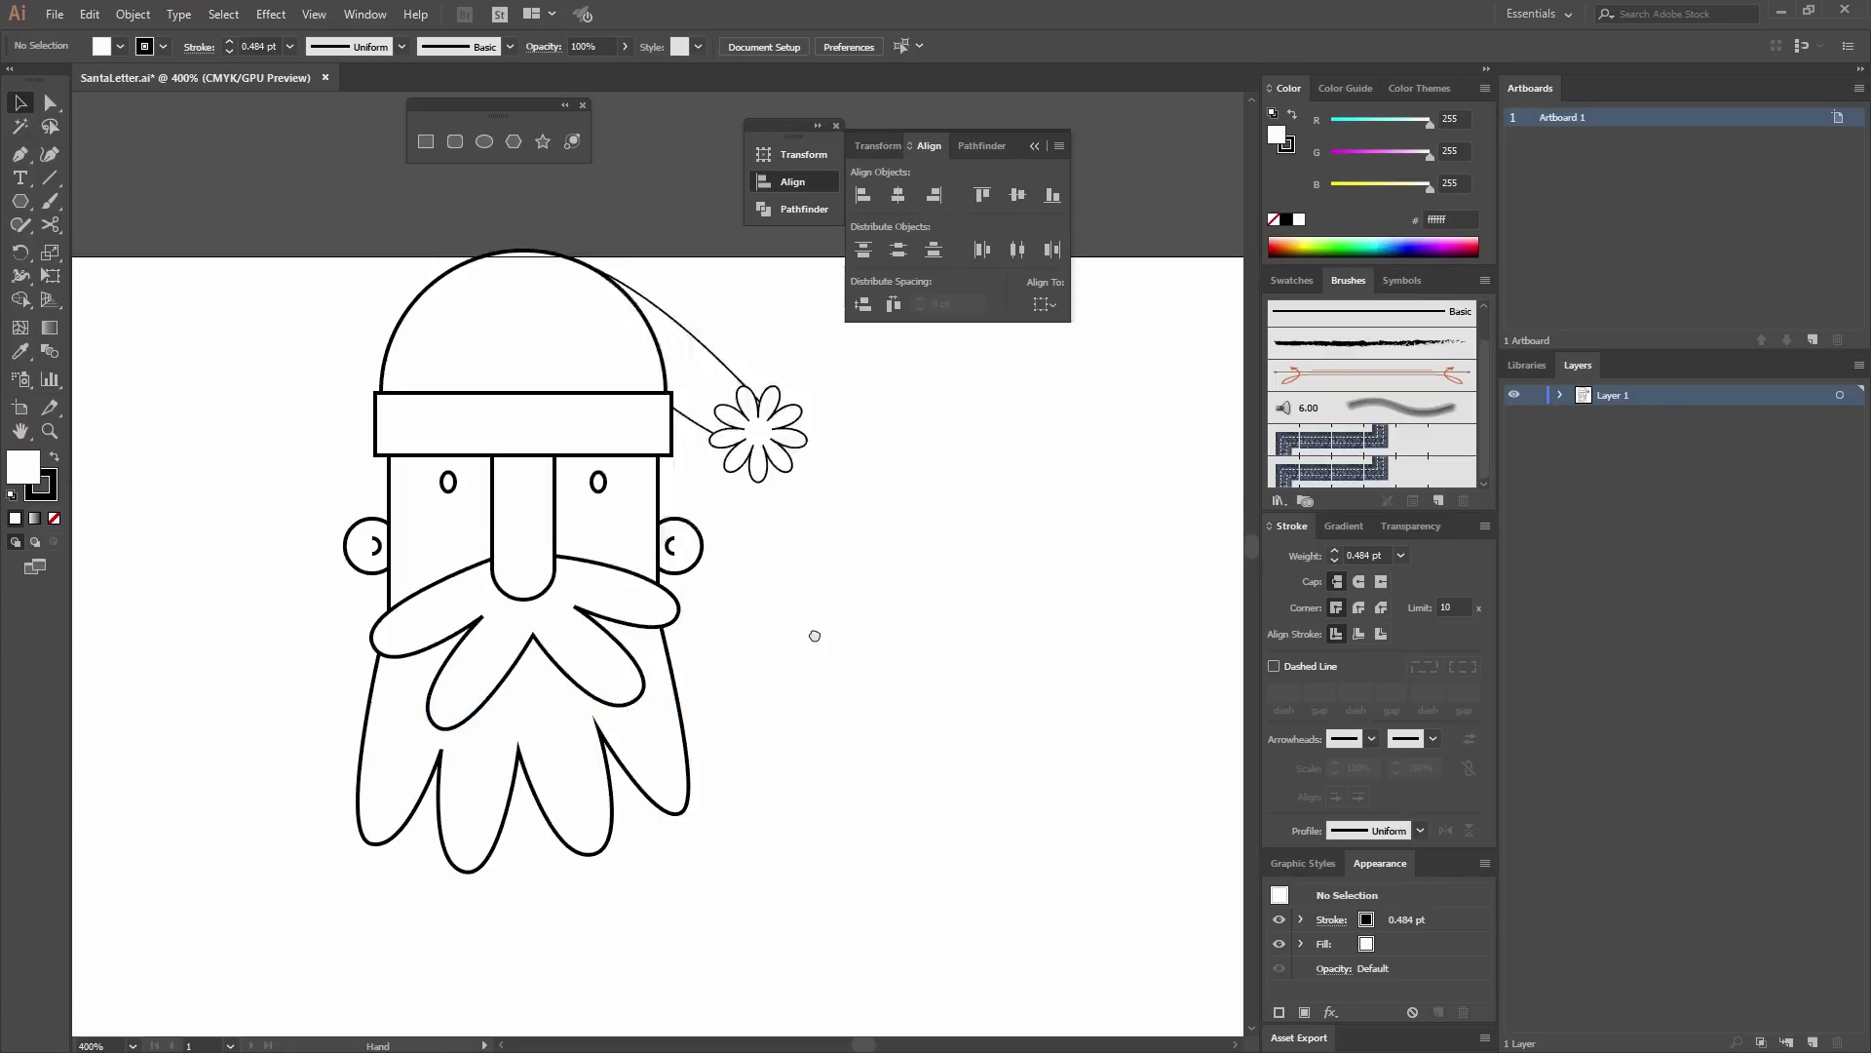
drag(979, 511, 507, 445)
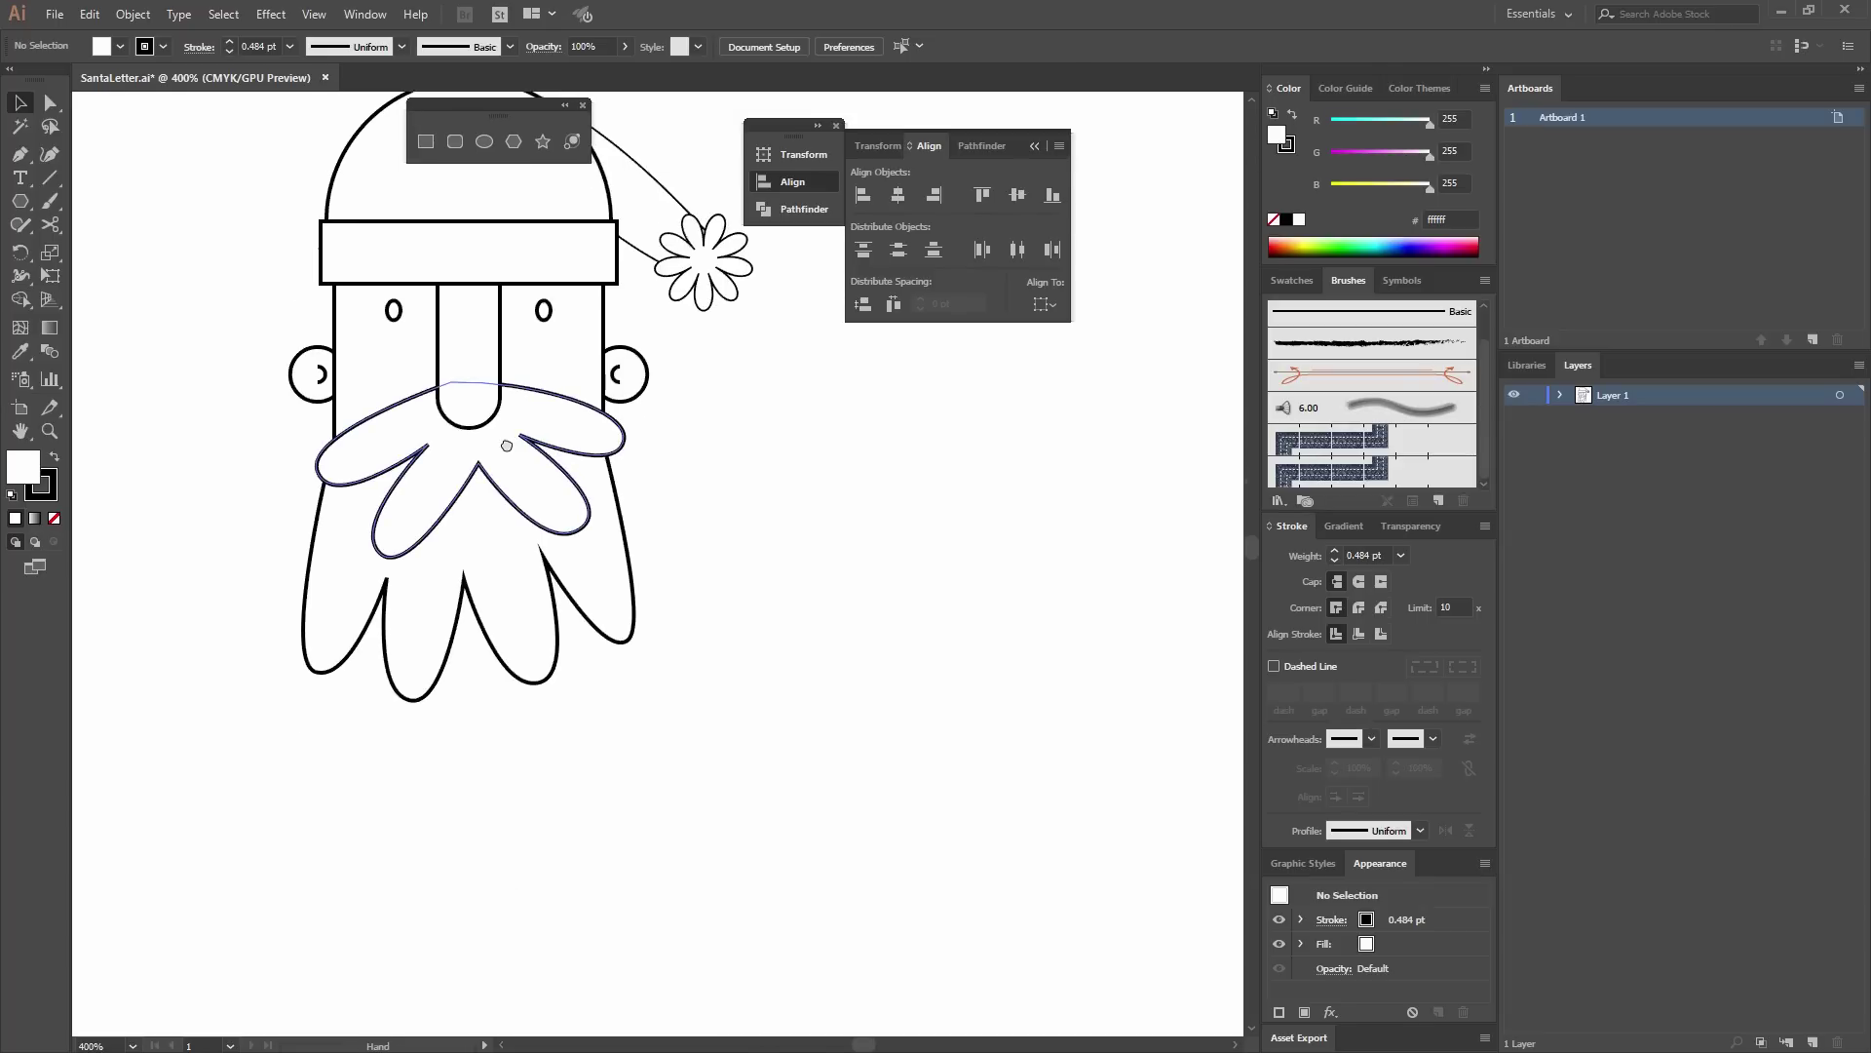
drag(326, 709, 497, 598)
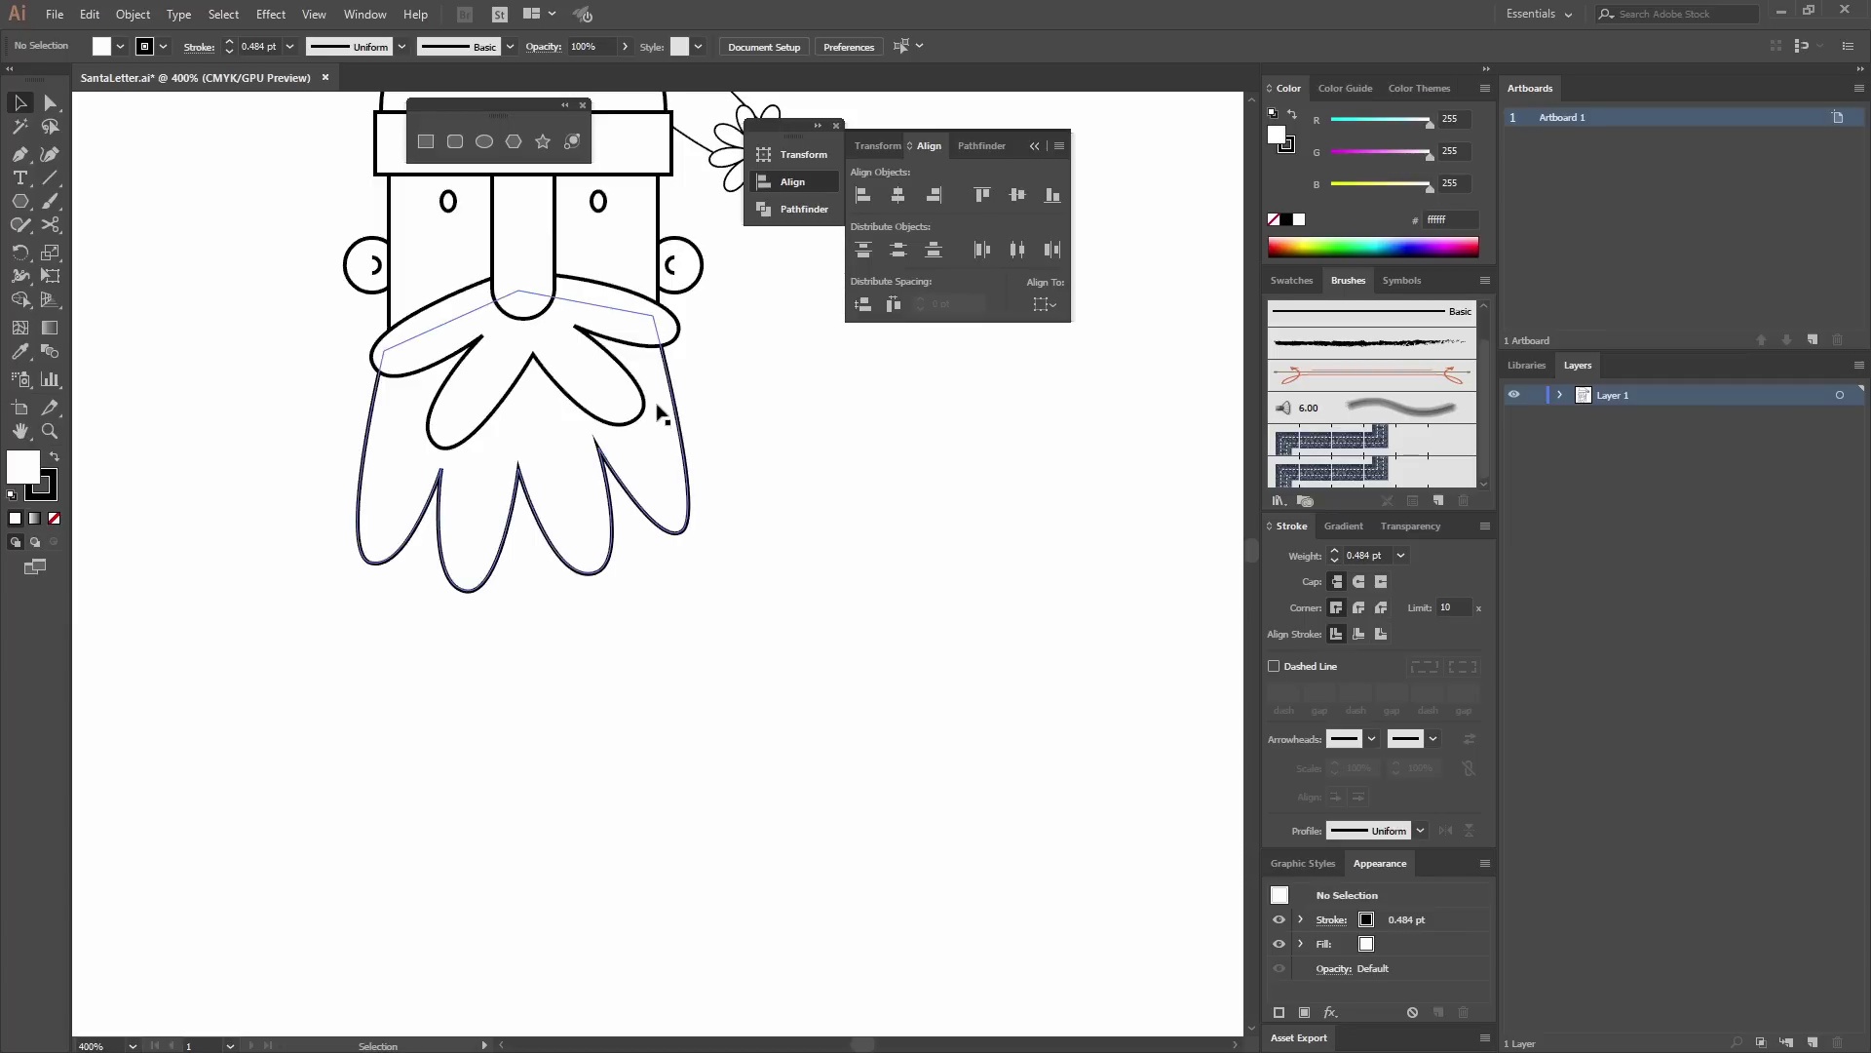
key(ctrl+minus)
drag(585, 424, 472, 370)
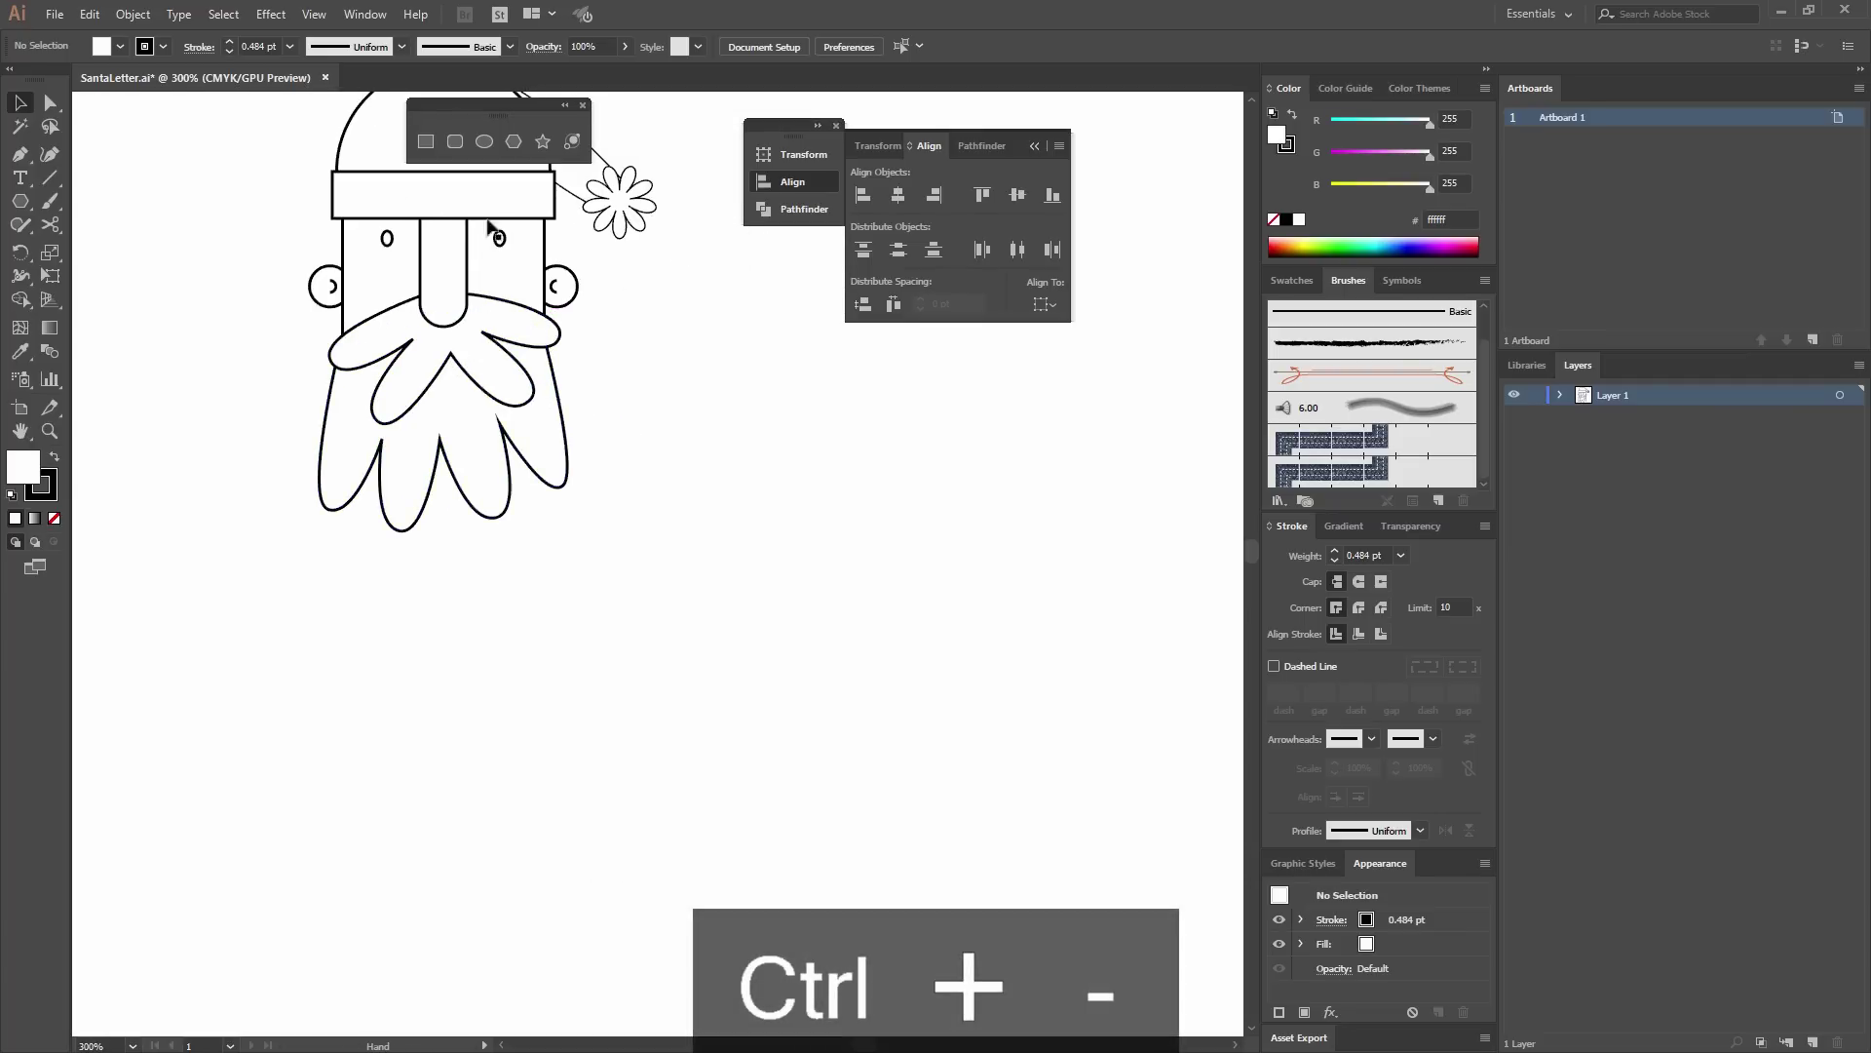
click(485, 141)
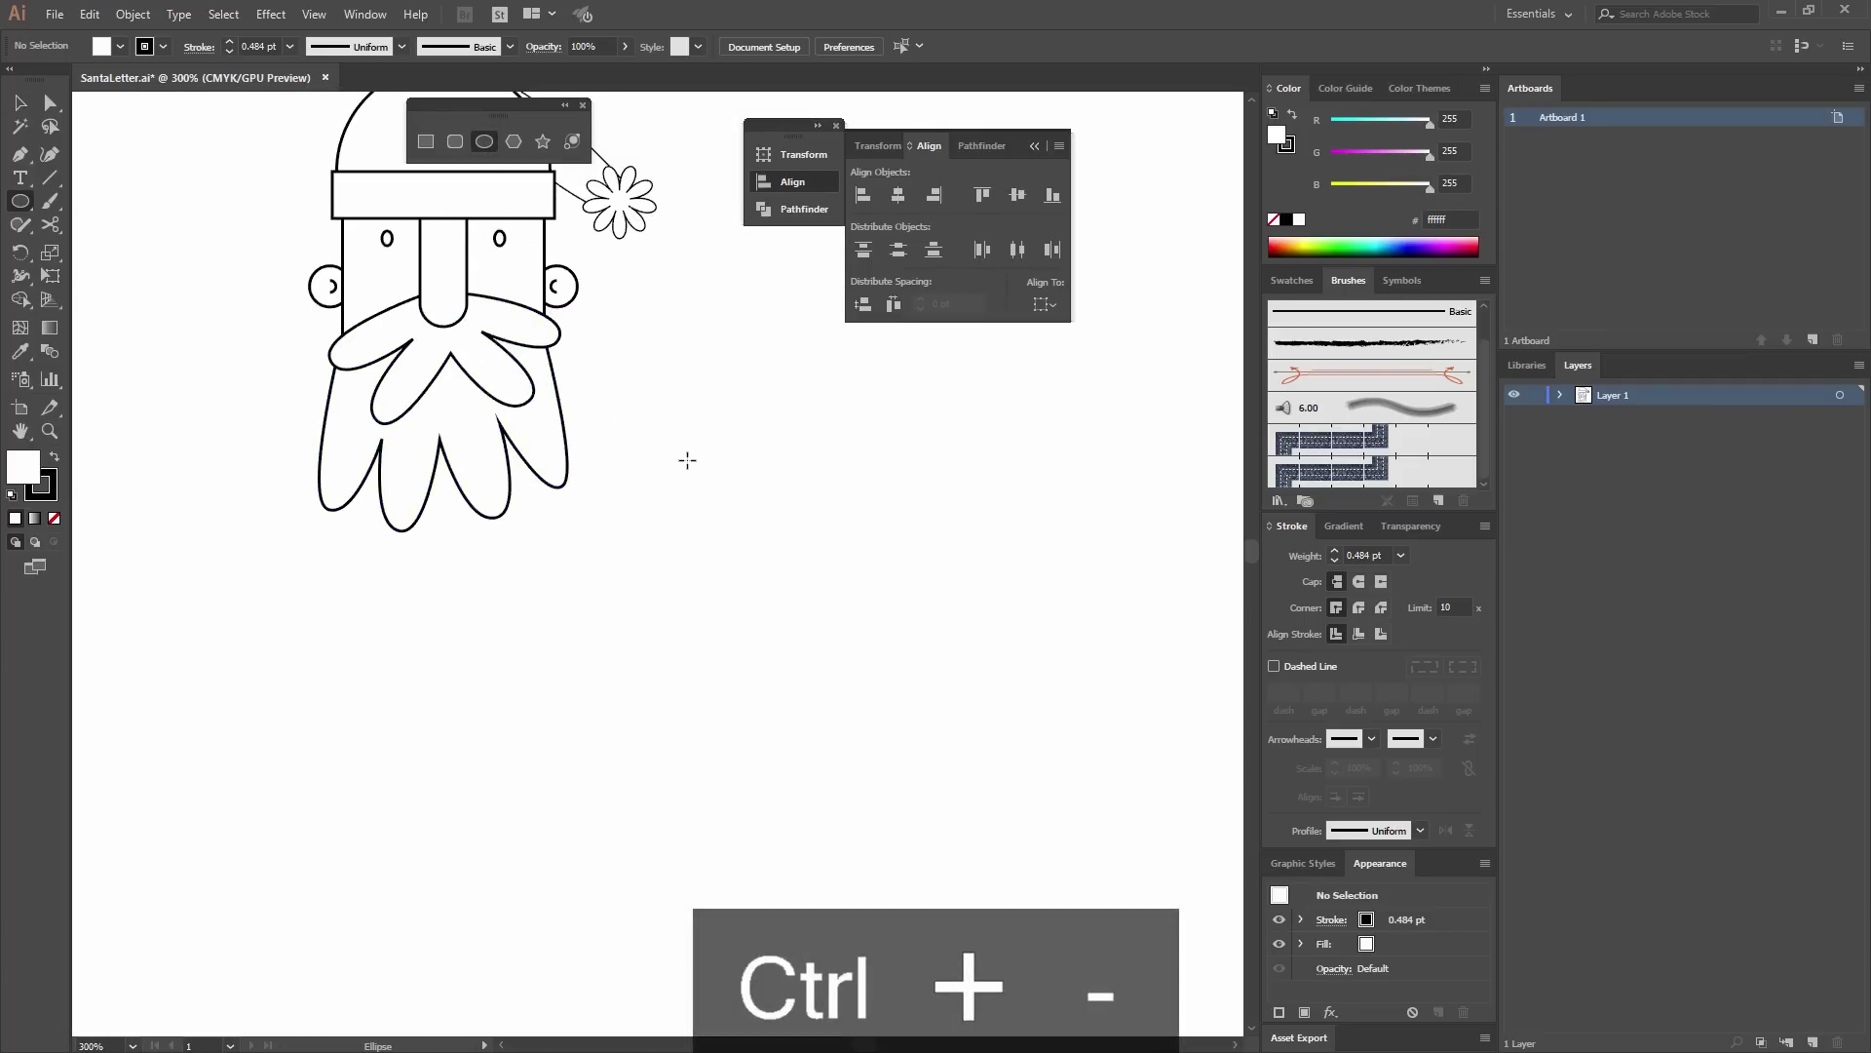
click(680, 451)
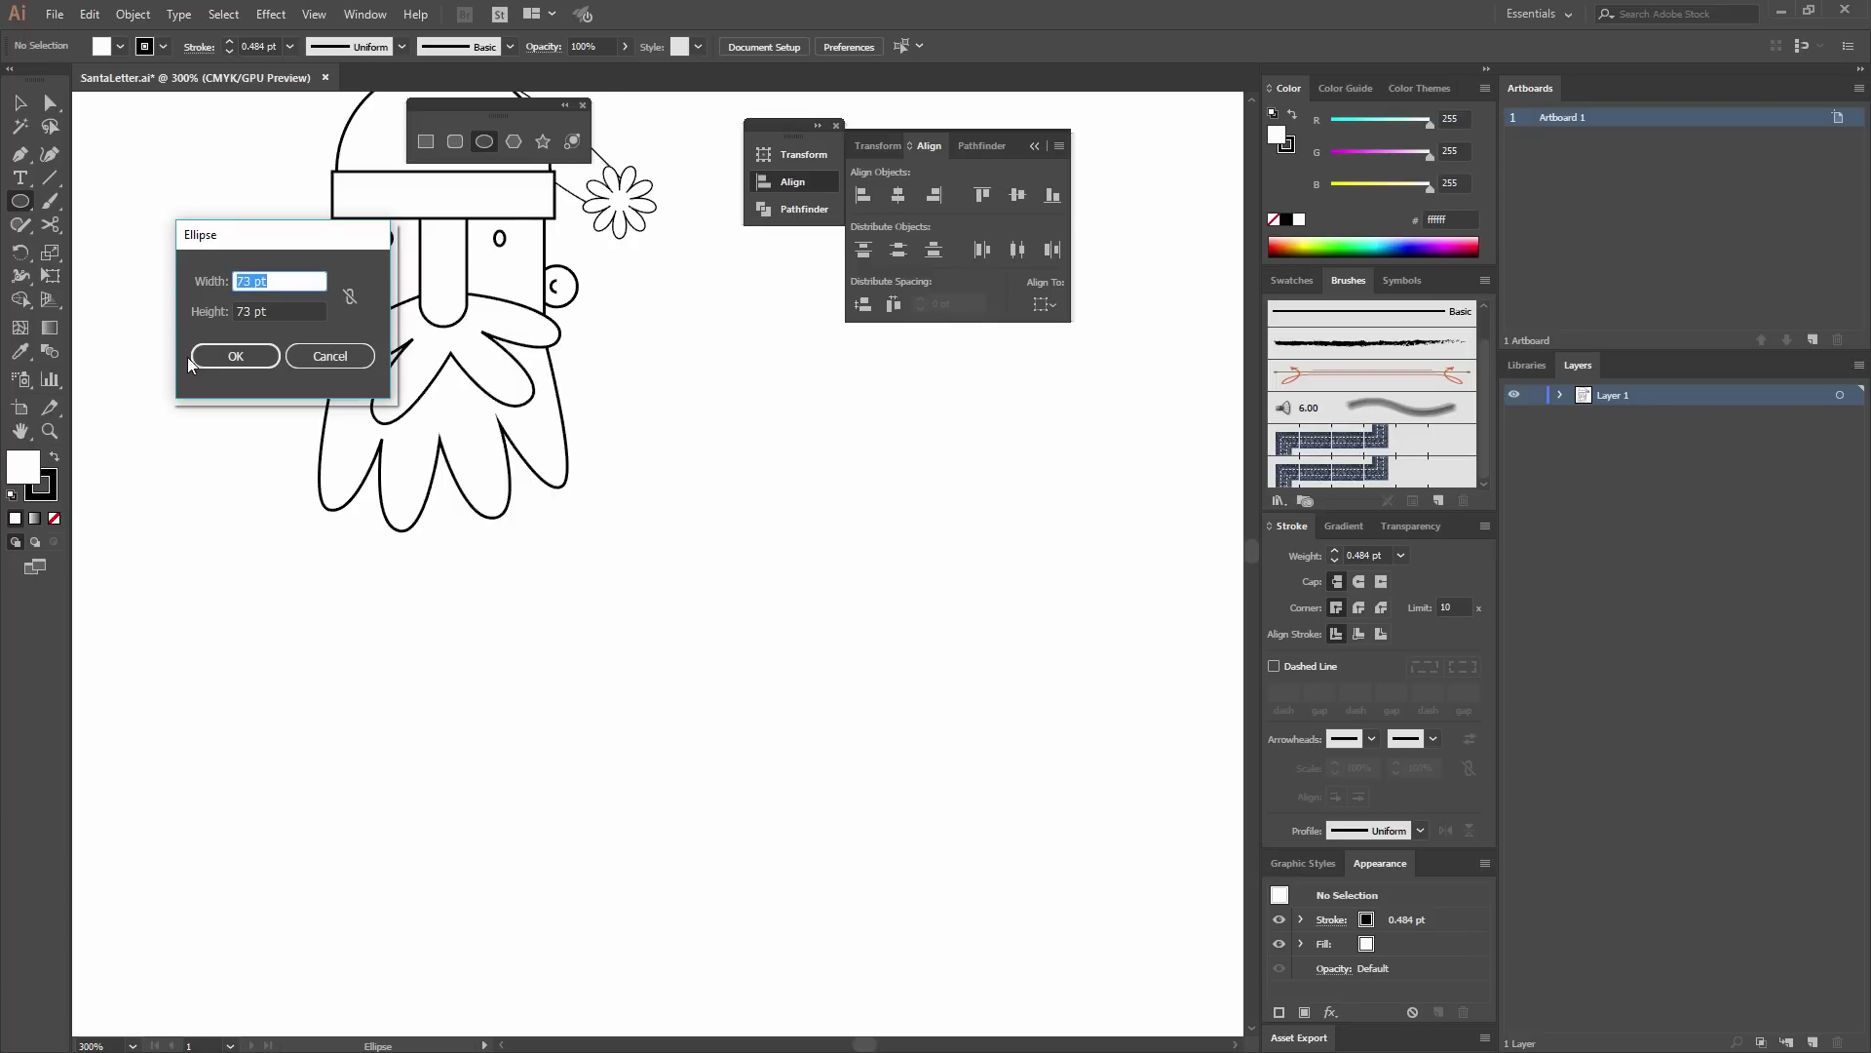
text(104)
key(Tab)
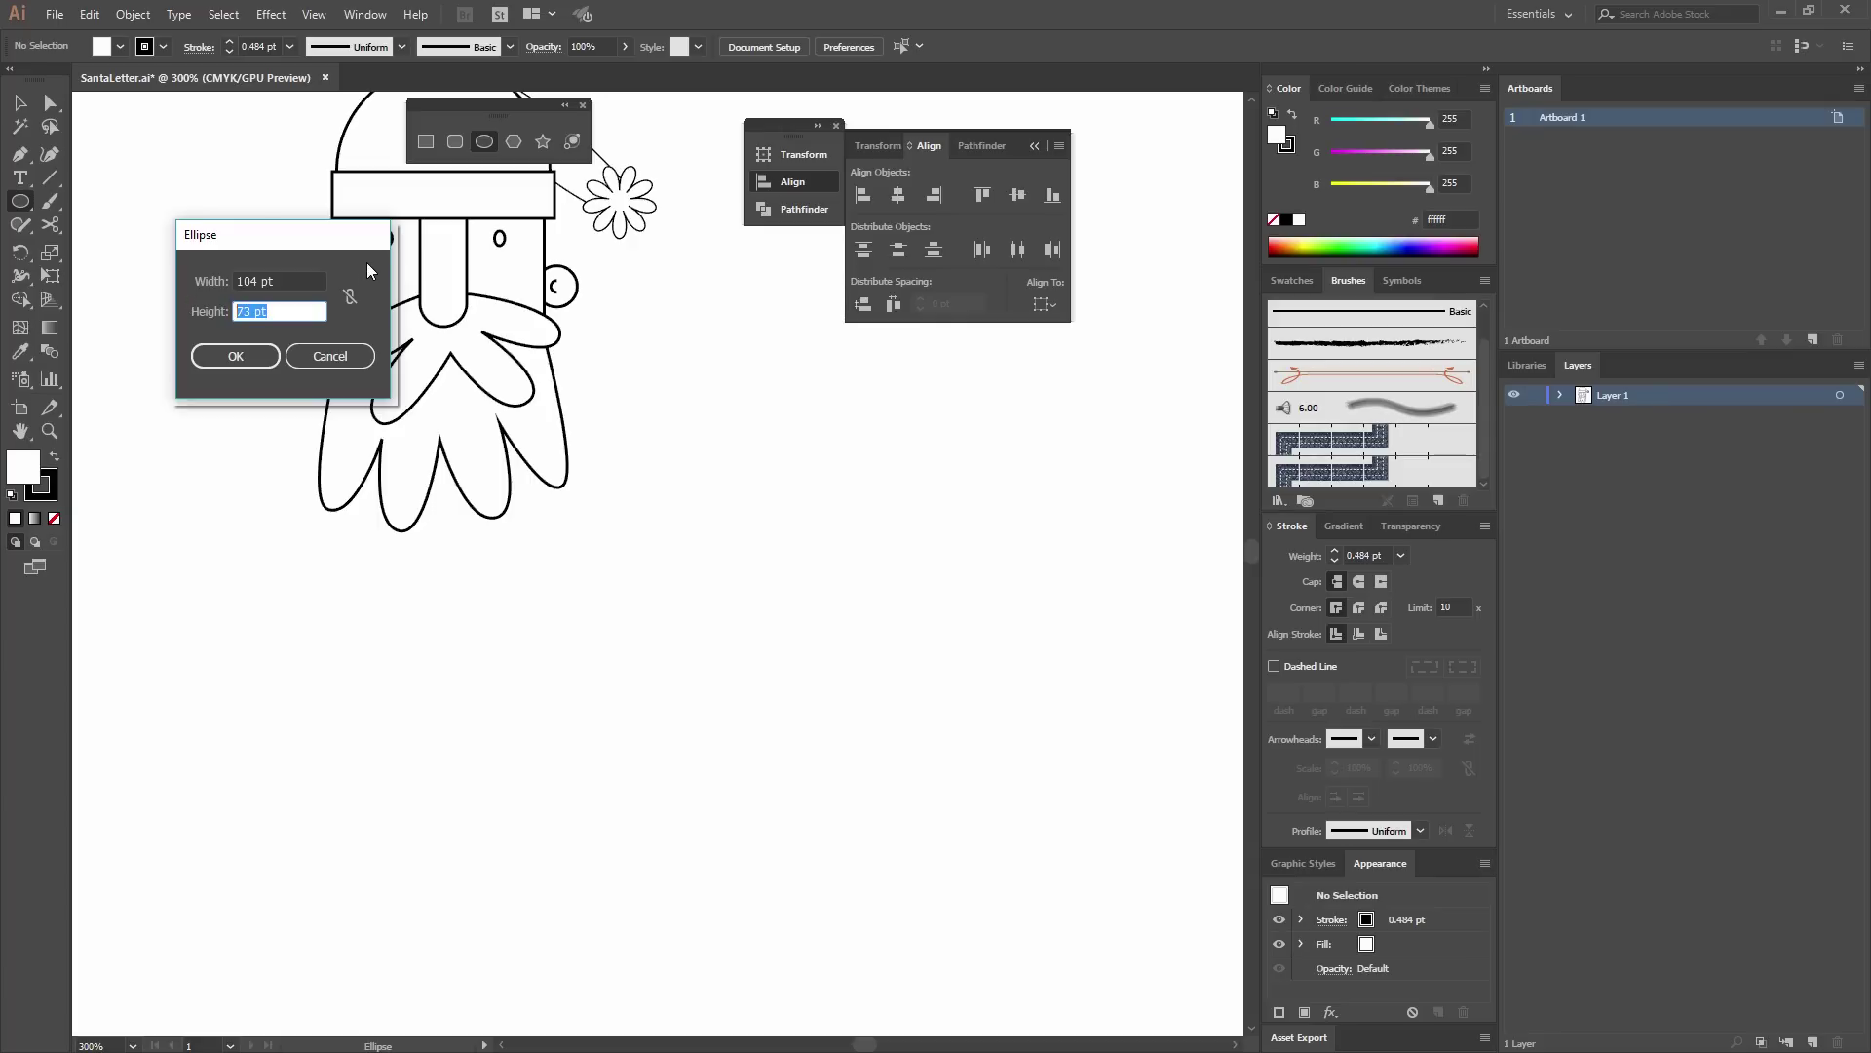
text(104)
click(227, 347)
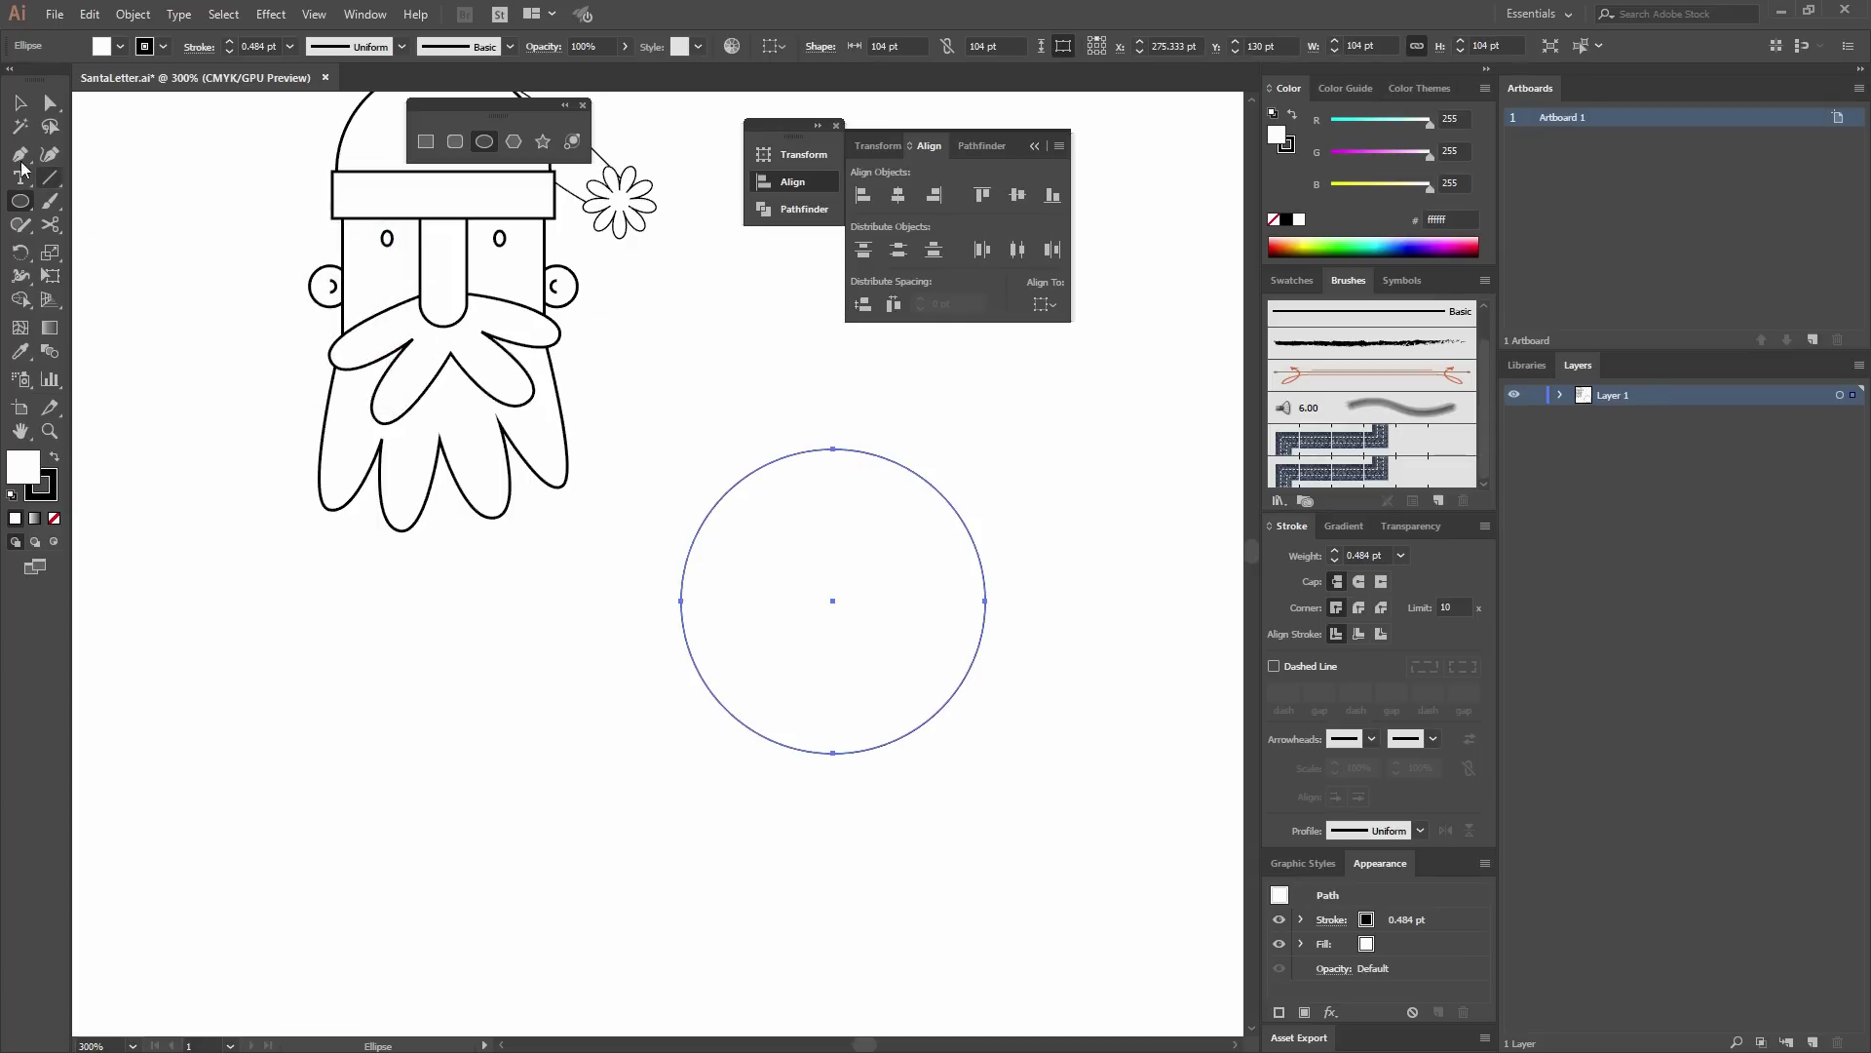
Center the large circle horizontally on the nose so it sits directly below the head.
click(20, 102)
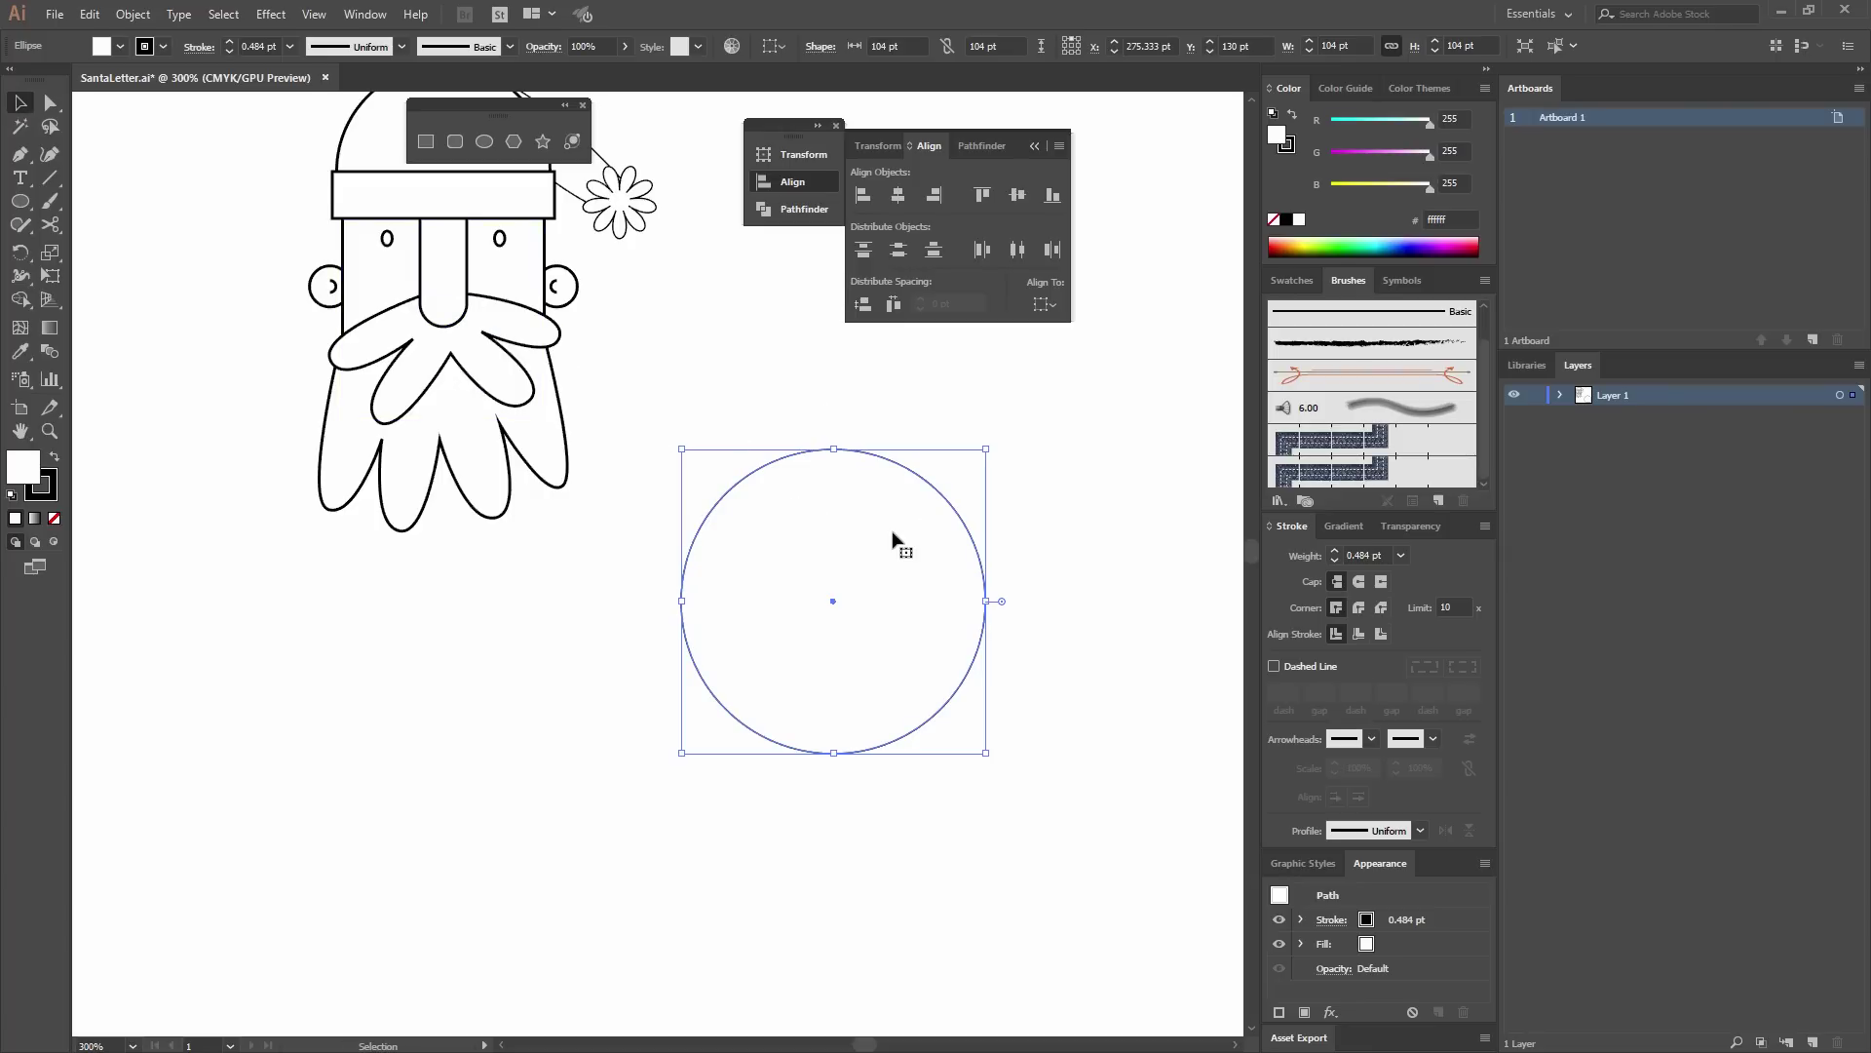
shift+click(441, 271)
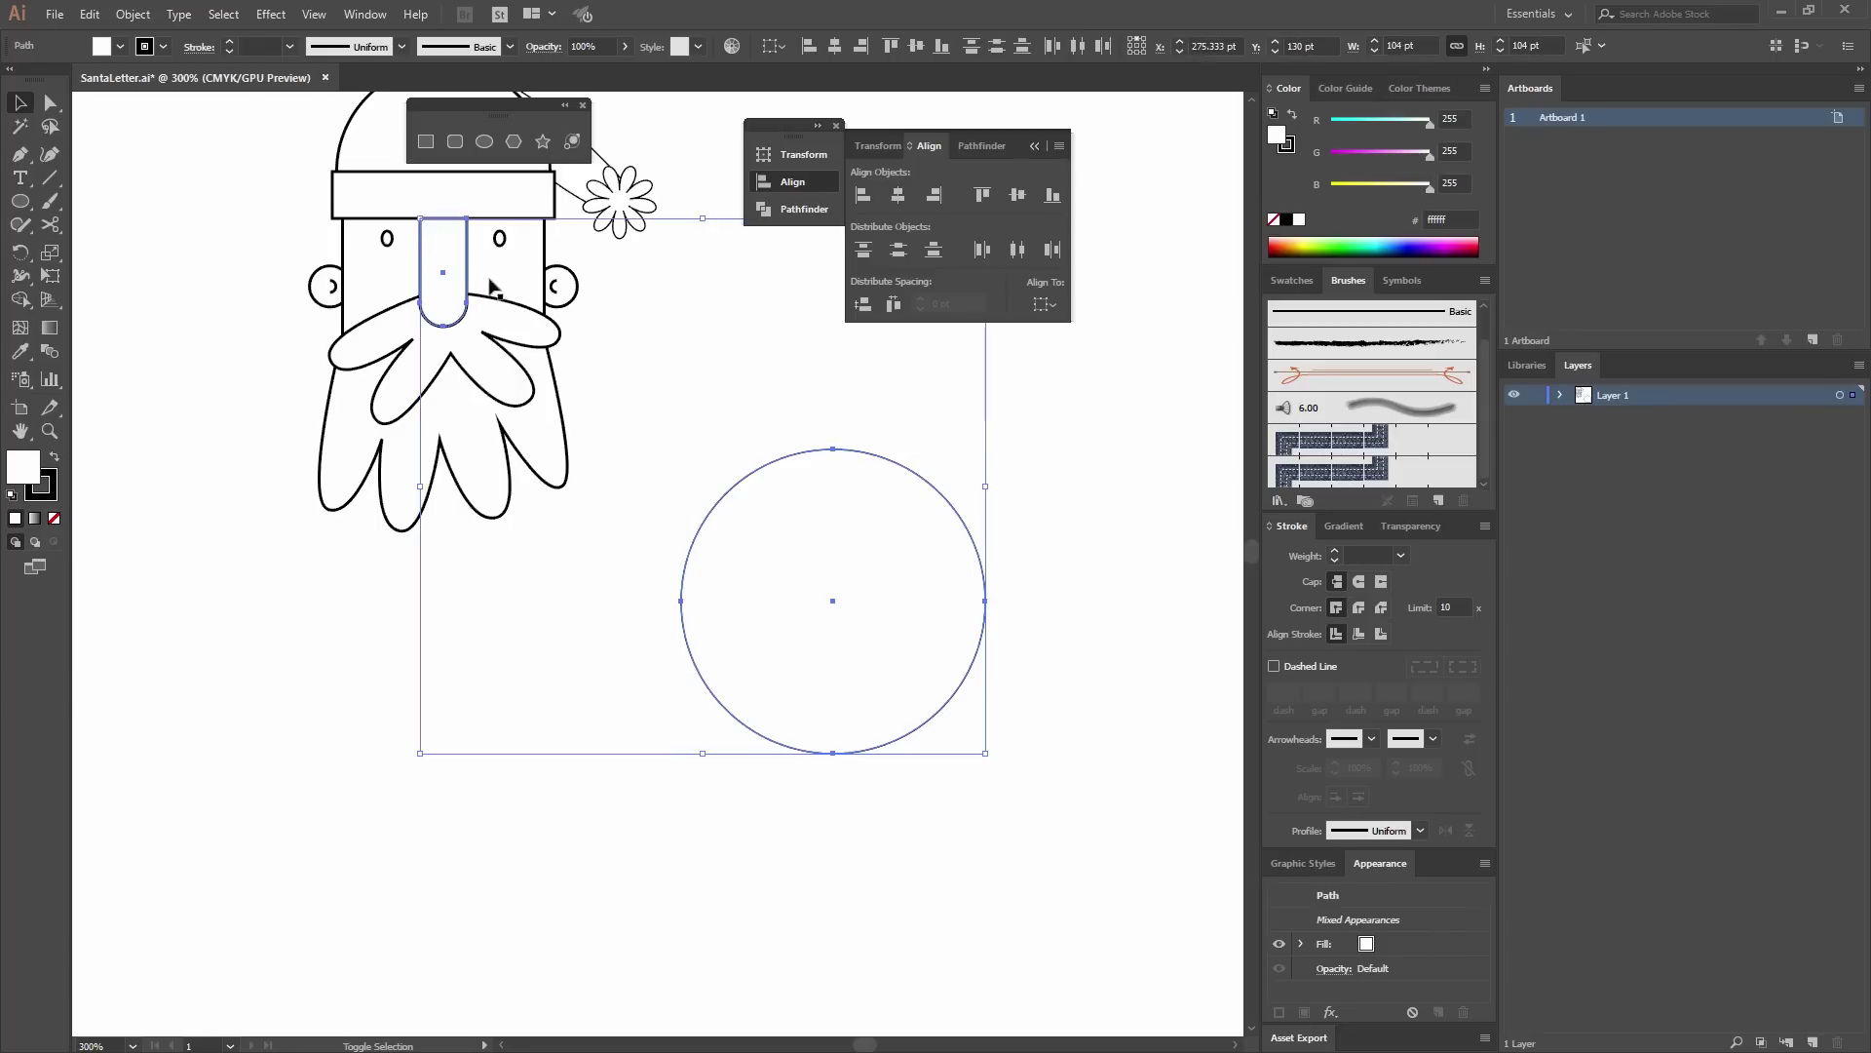
click(454, 242)
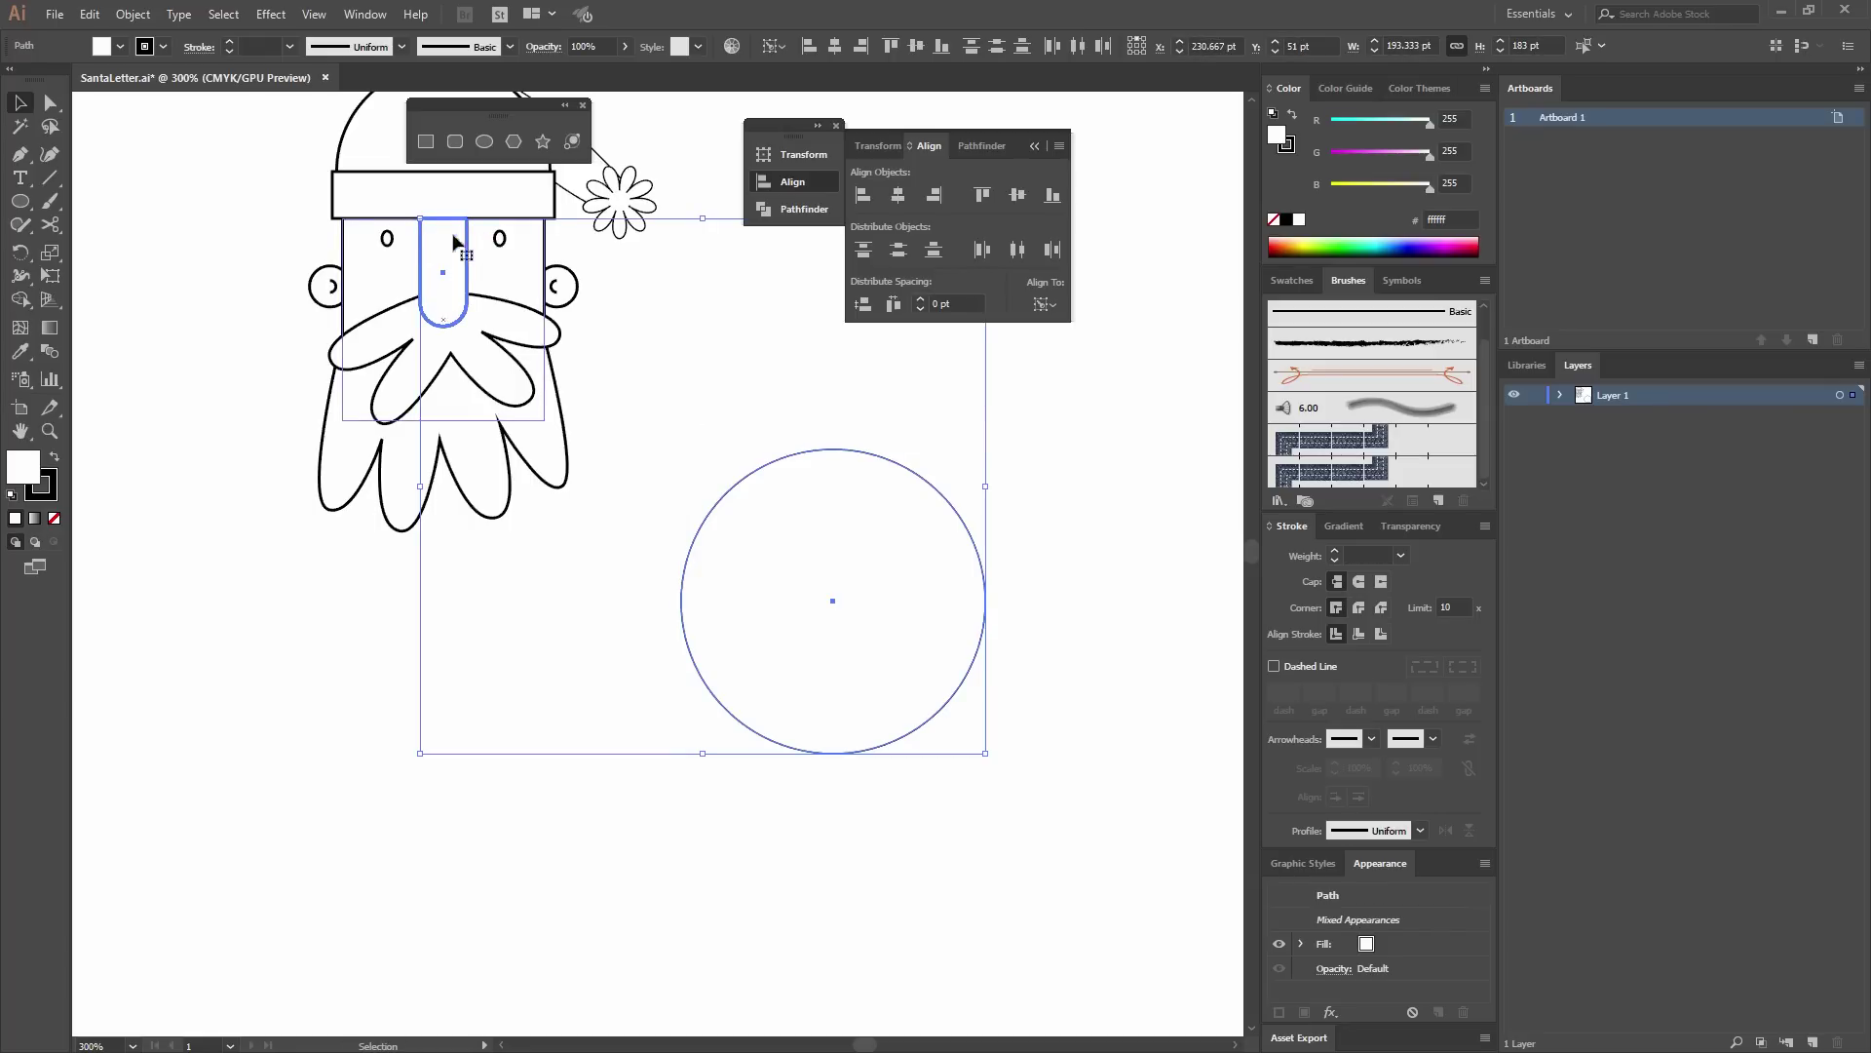
click(907, 197)
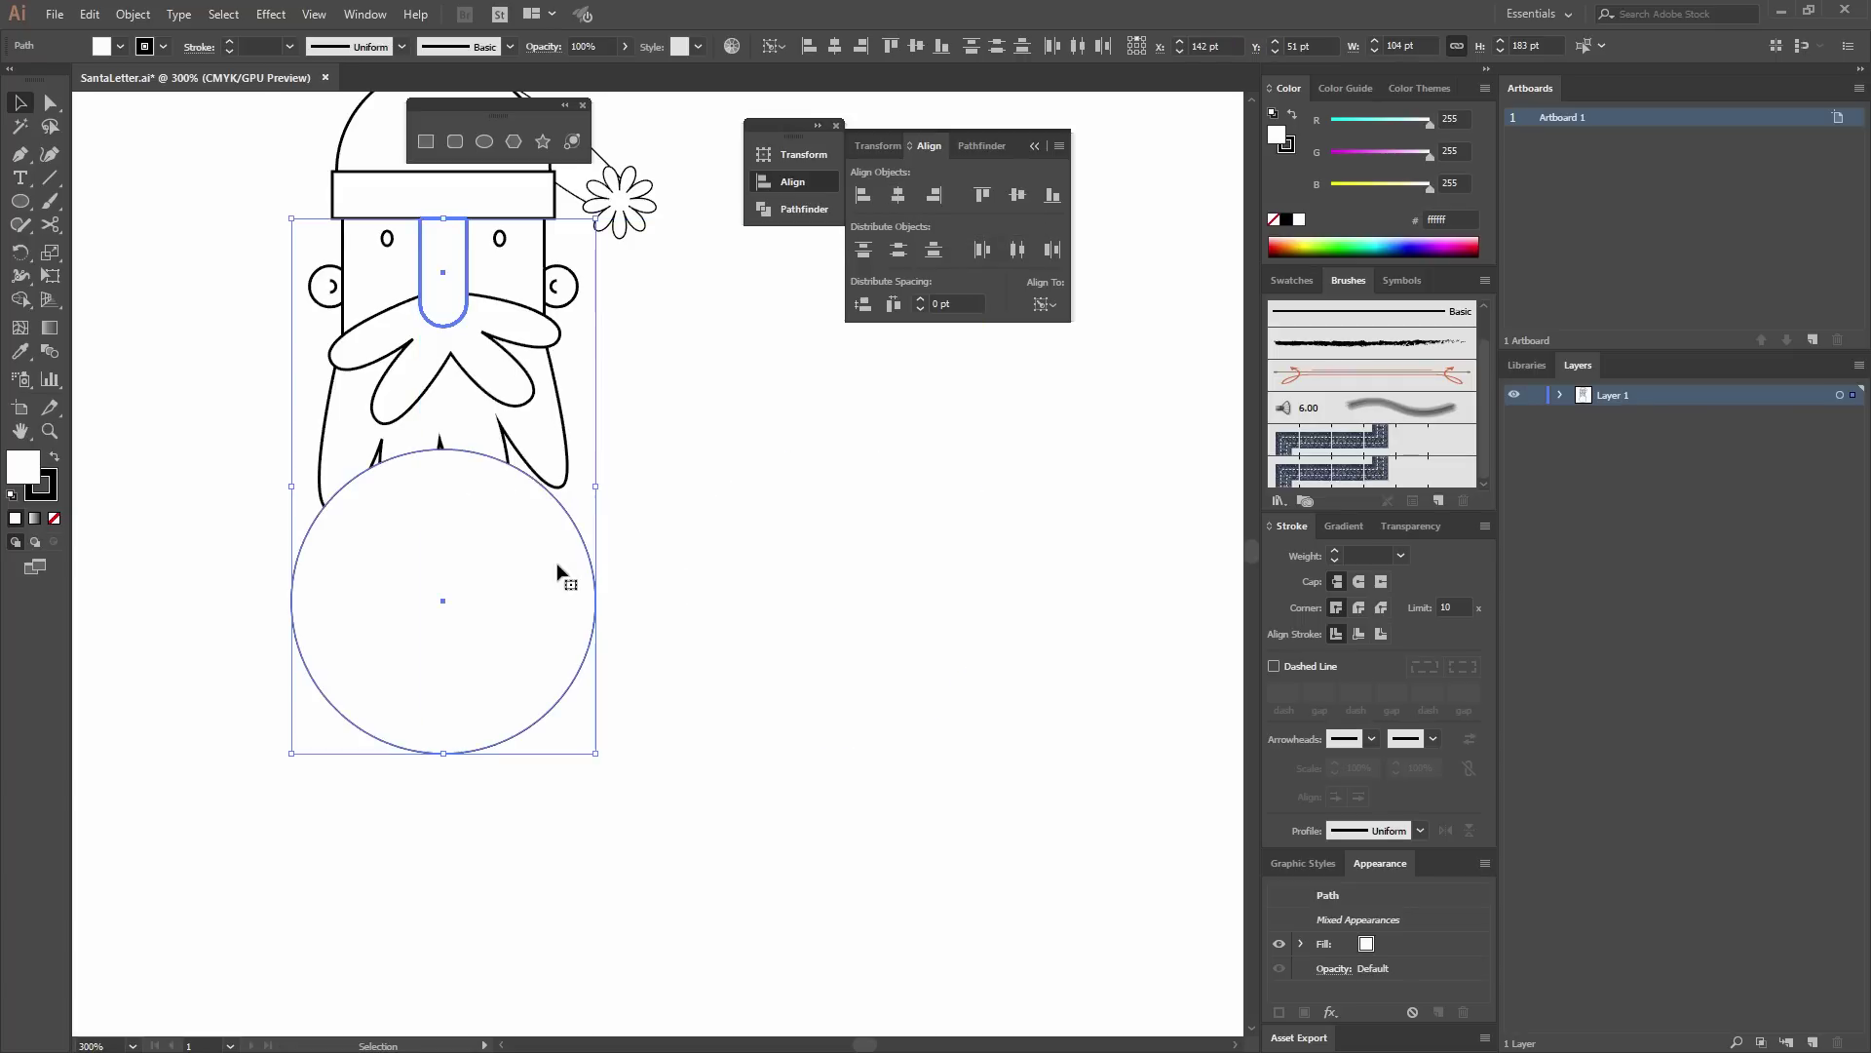
click(618, 484)
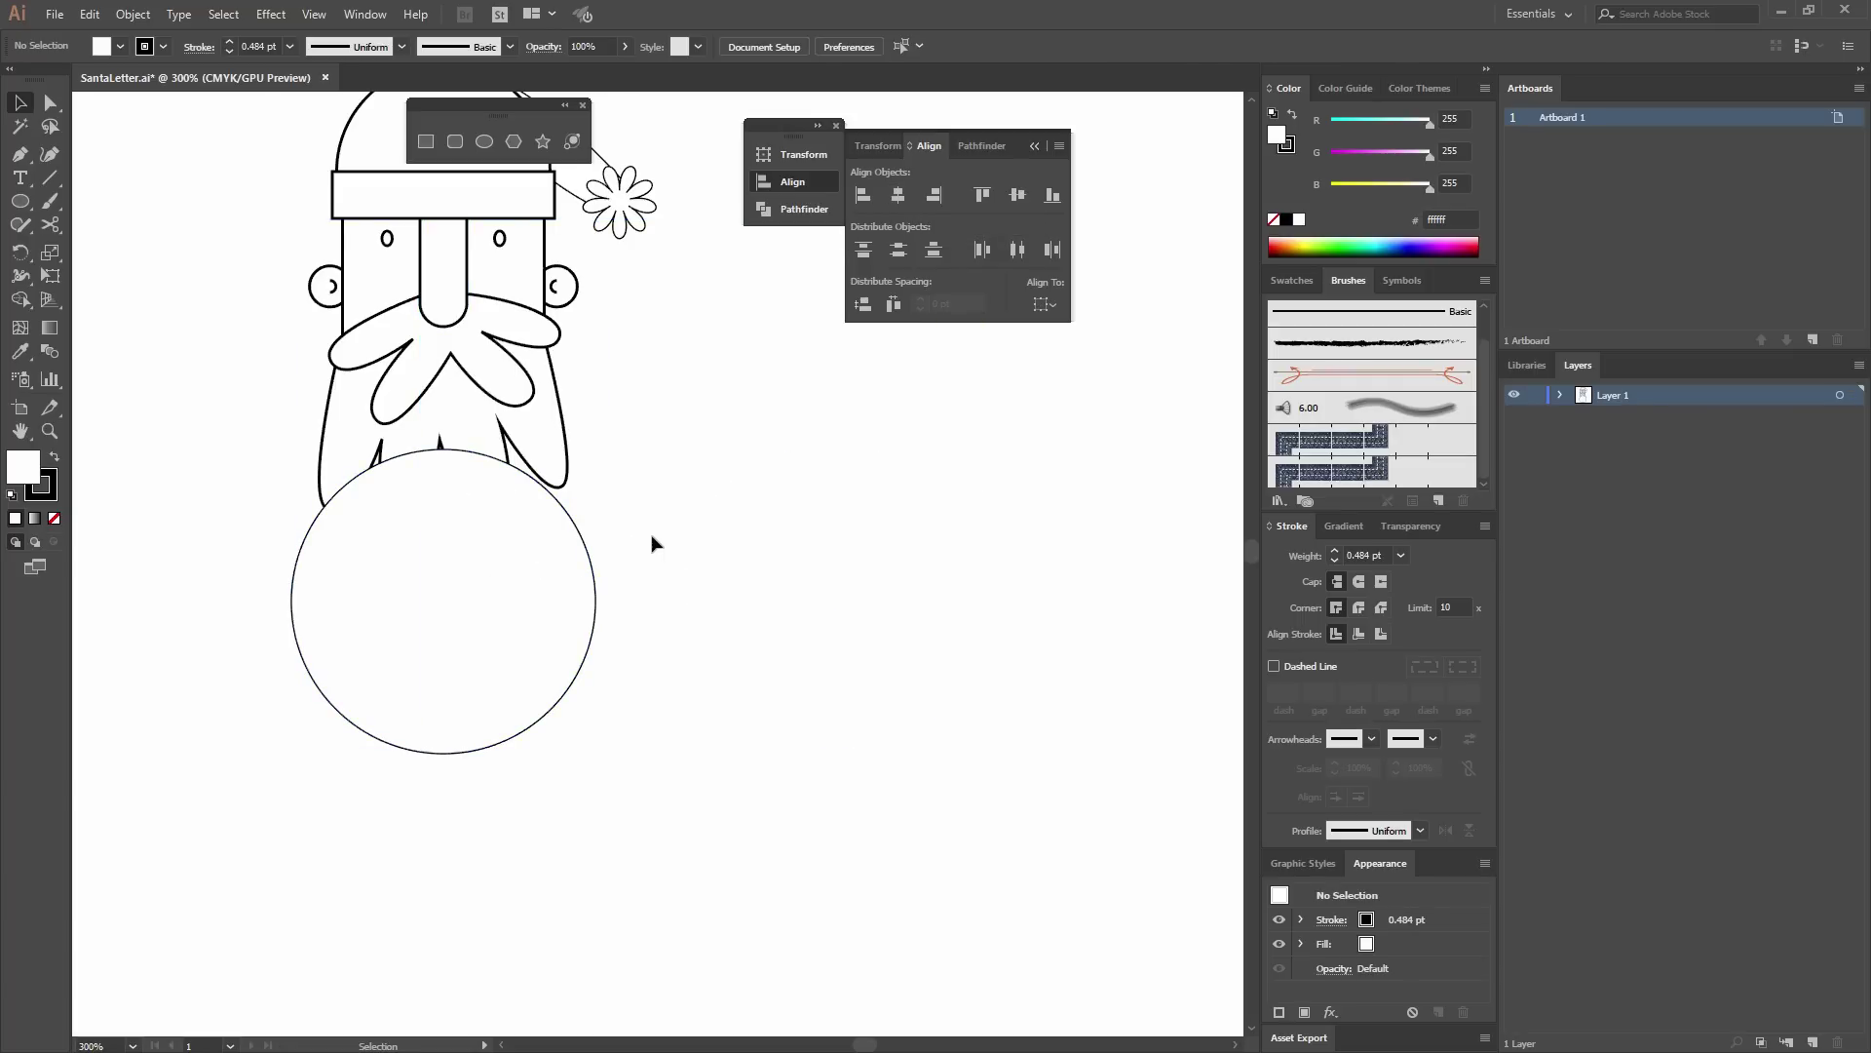
Send the large body circle to the back, behind the beard and the head.
click(593, 575)
right_click(474, 537)
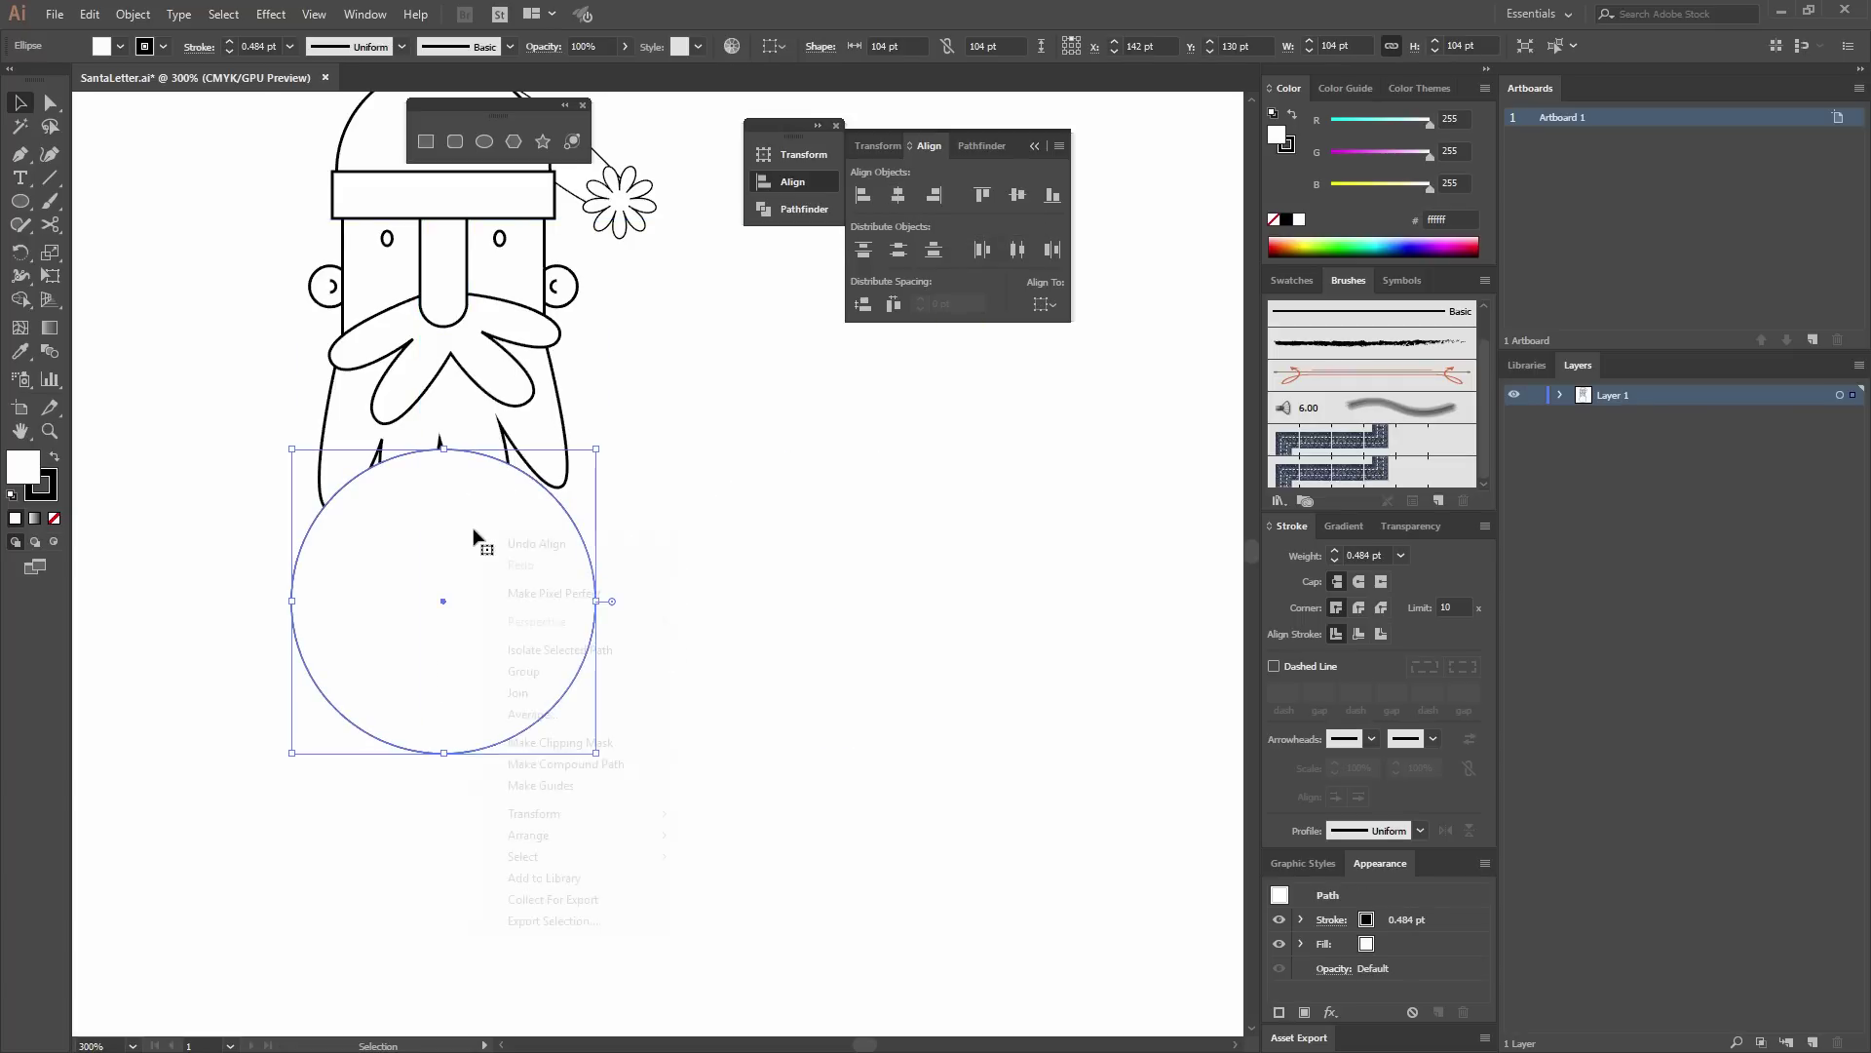
mouse_move(575, 838)
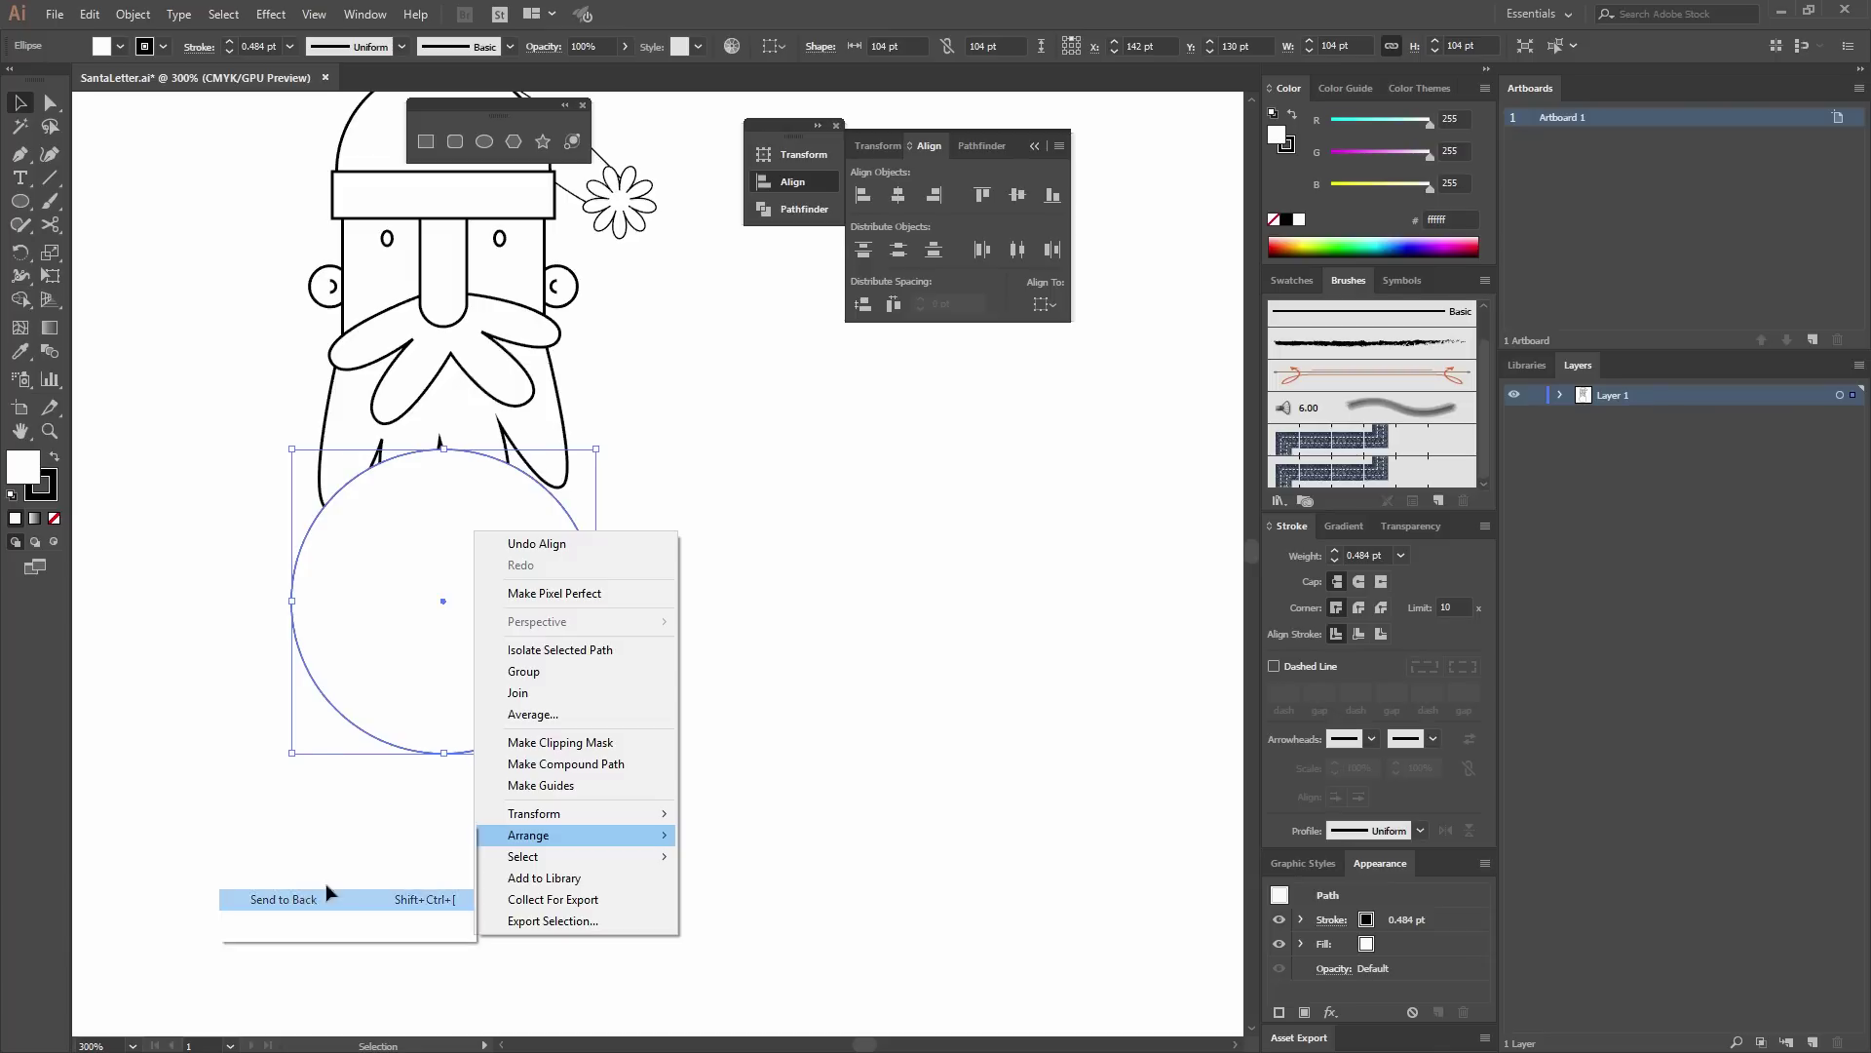
click(329, 896)
drag(522, 660, 673, 546)
mouse_move(736, 410)
mouse_down()
mouse_move(815, 481)
mouse_move(825, 554)
mouse_move(576, 543)
mouse_move(630, 543)
mouse_up()
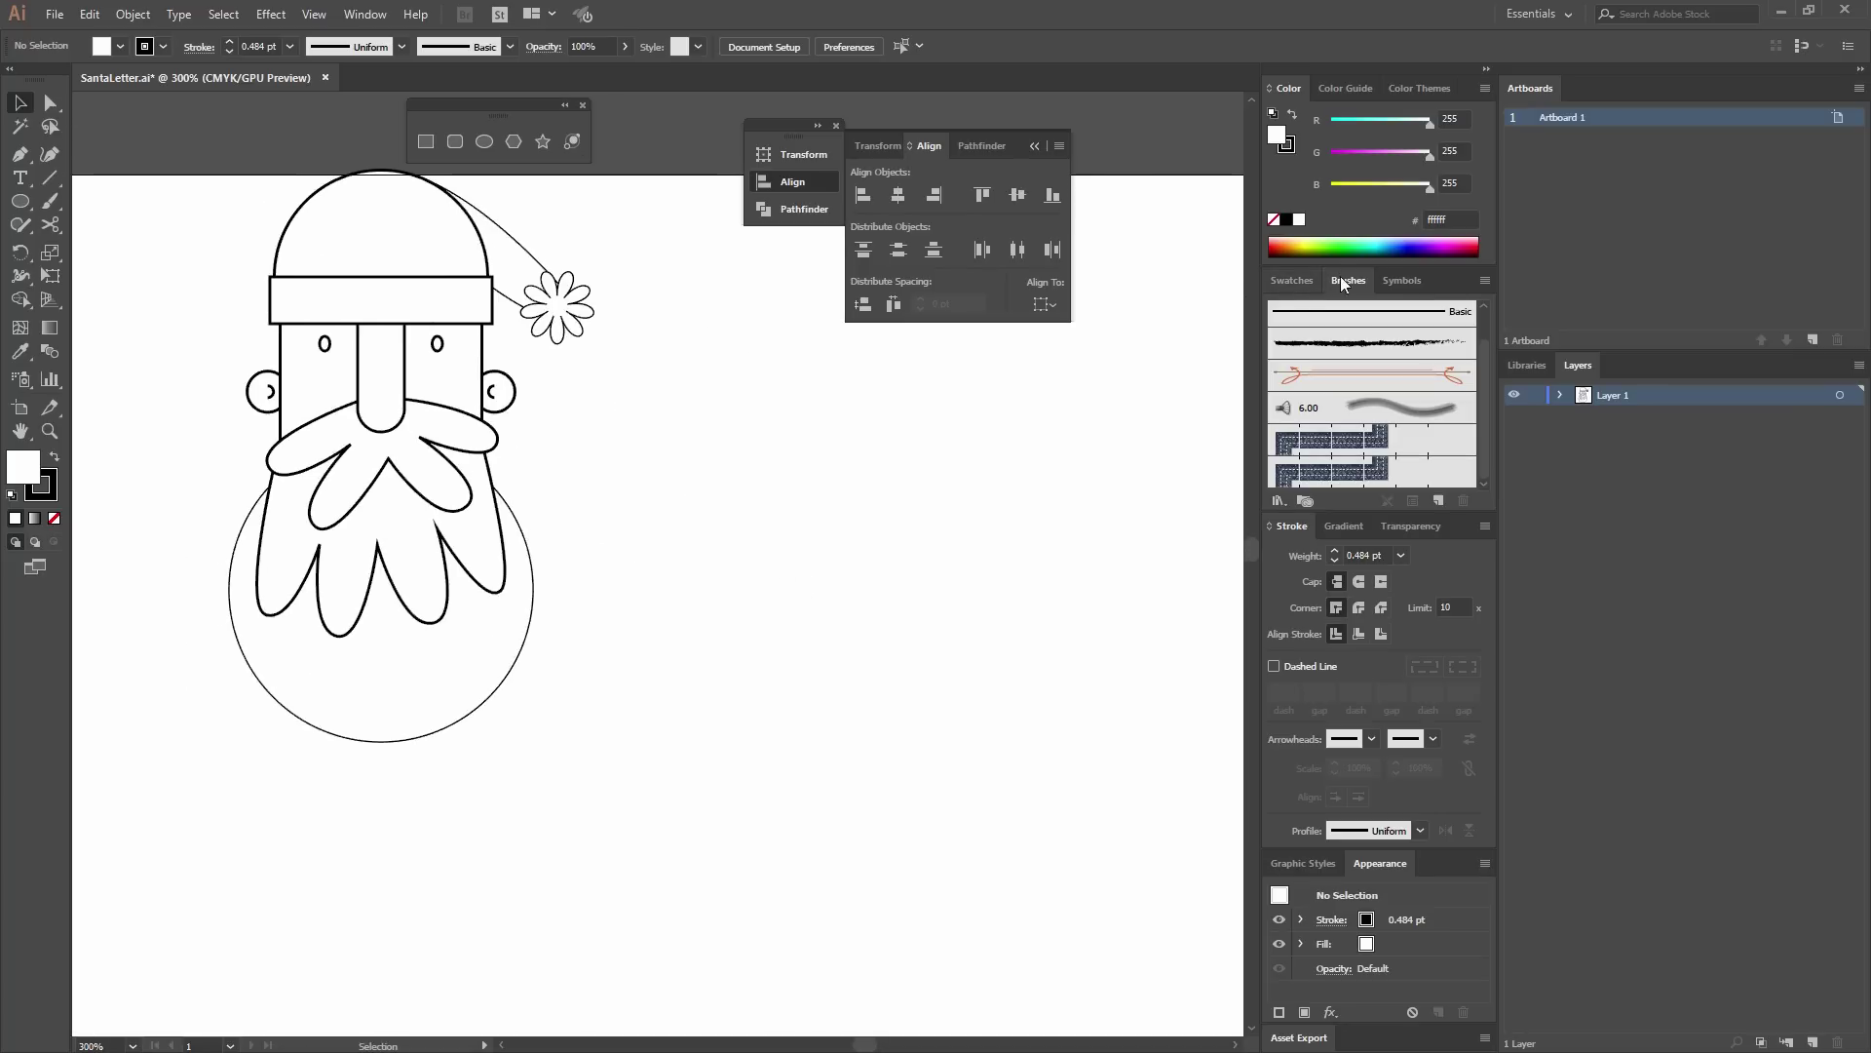
Remove the nose's outline and fill it with the light orange swatch (C=0 M=36 Y=58 K=0).
click(1311, 279)
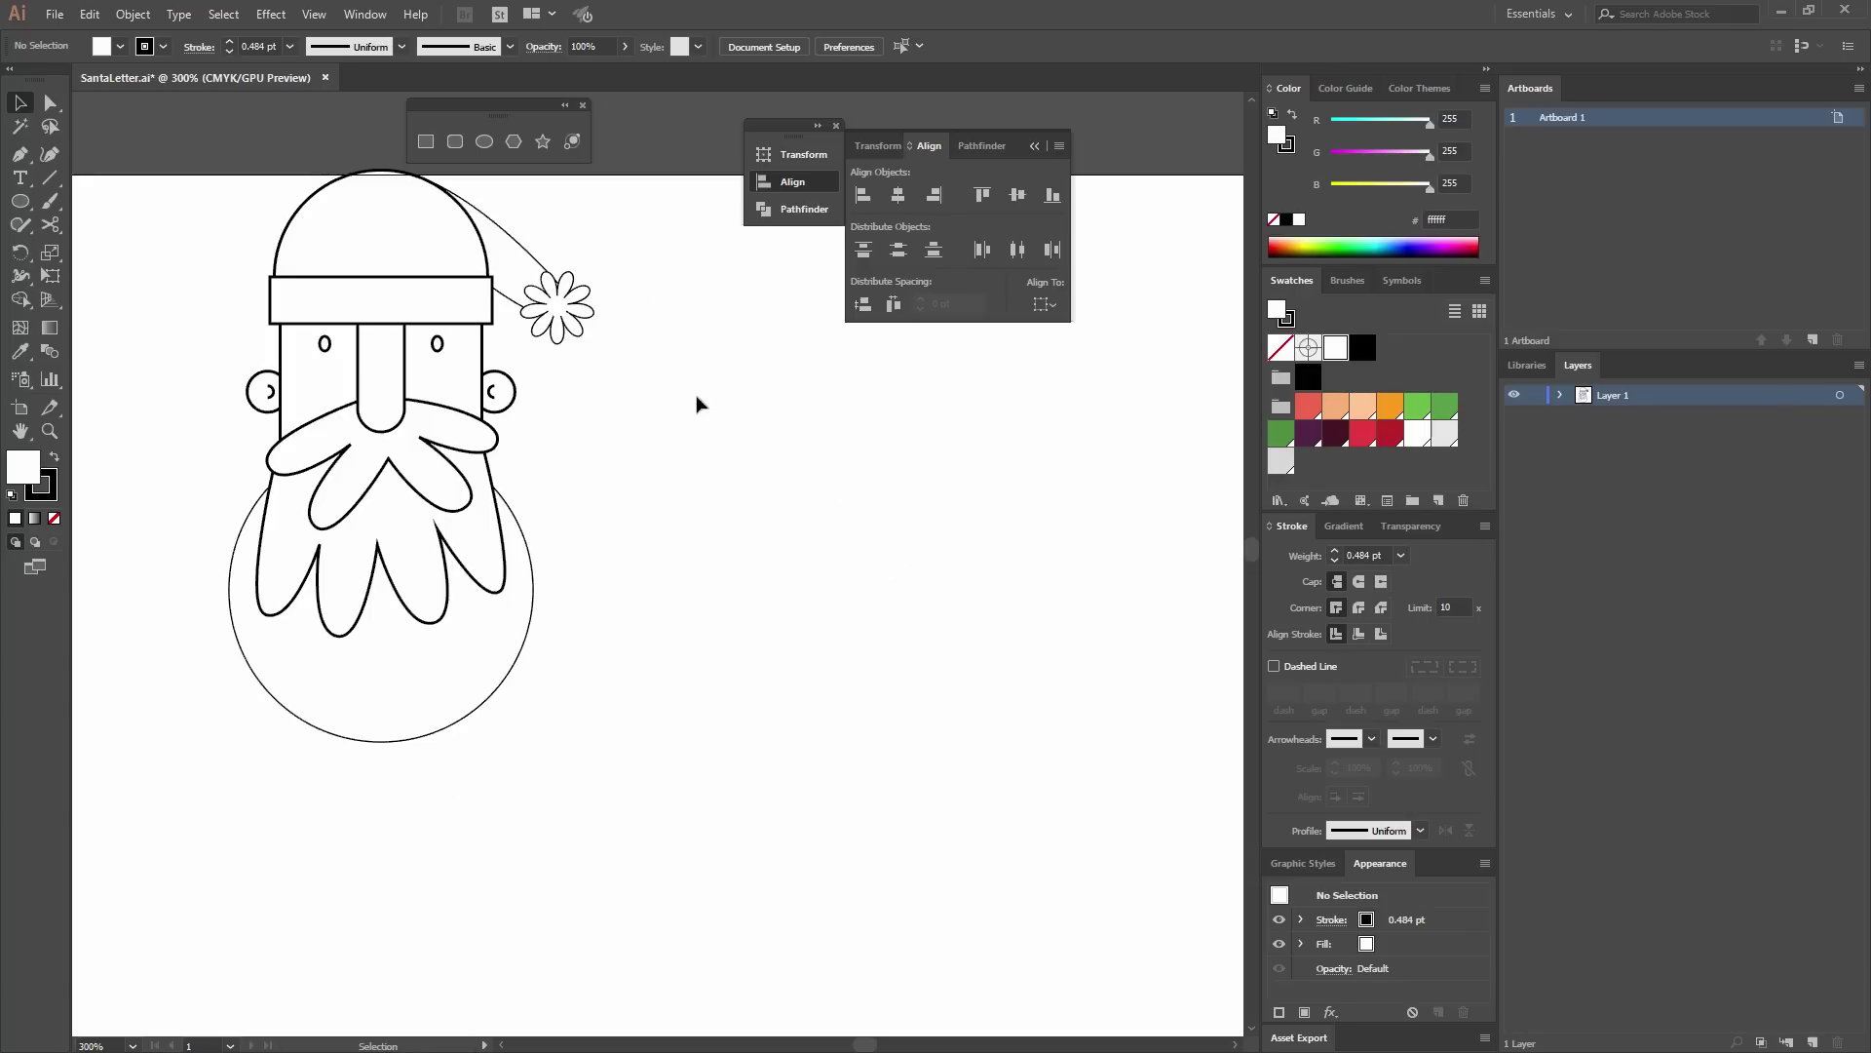
drag(572, 417, 735, 442)
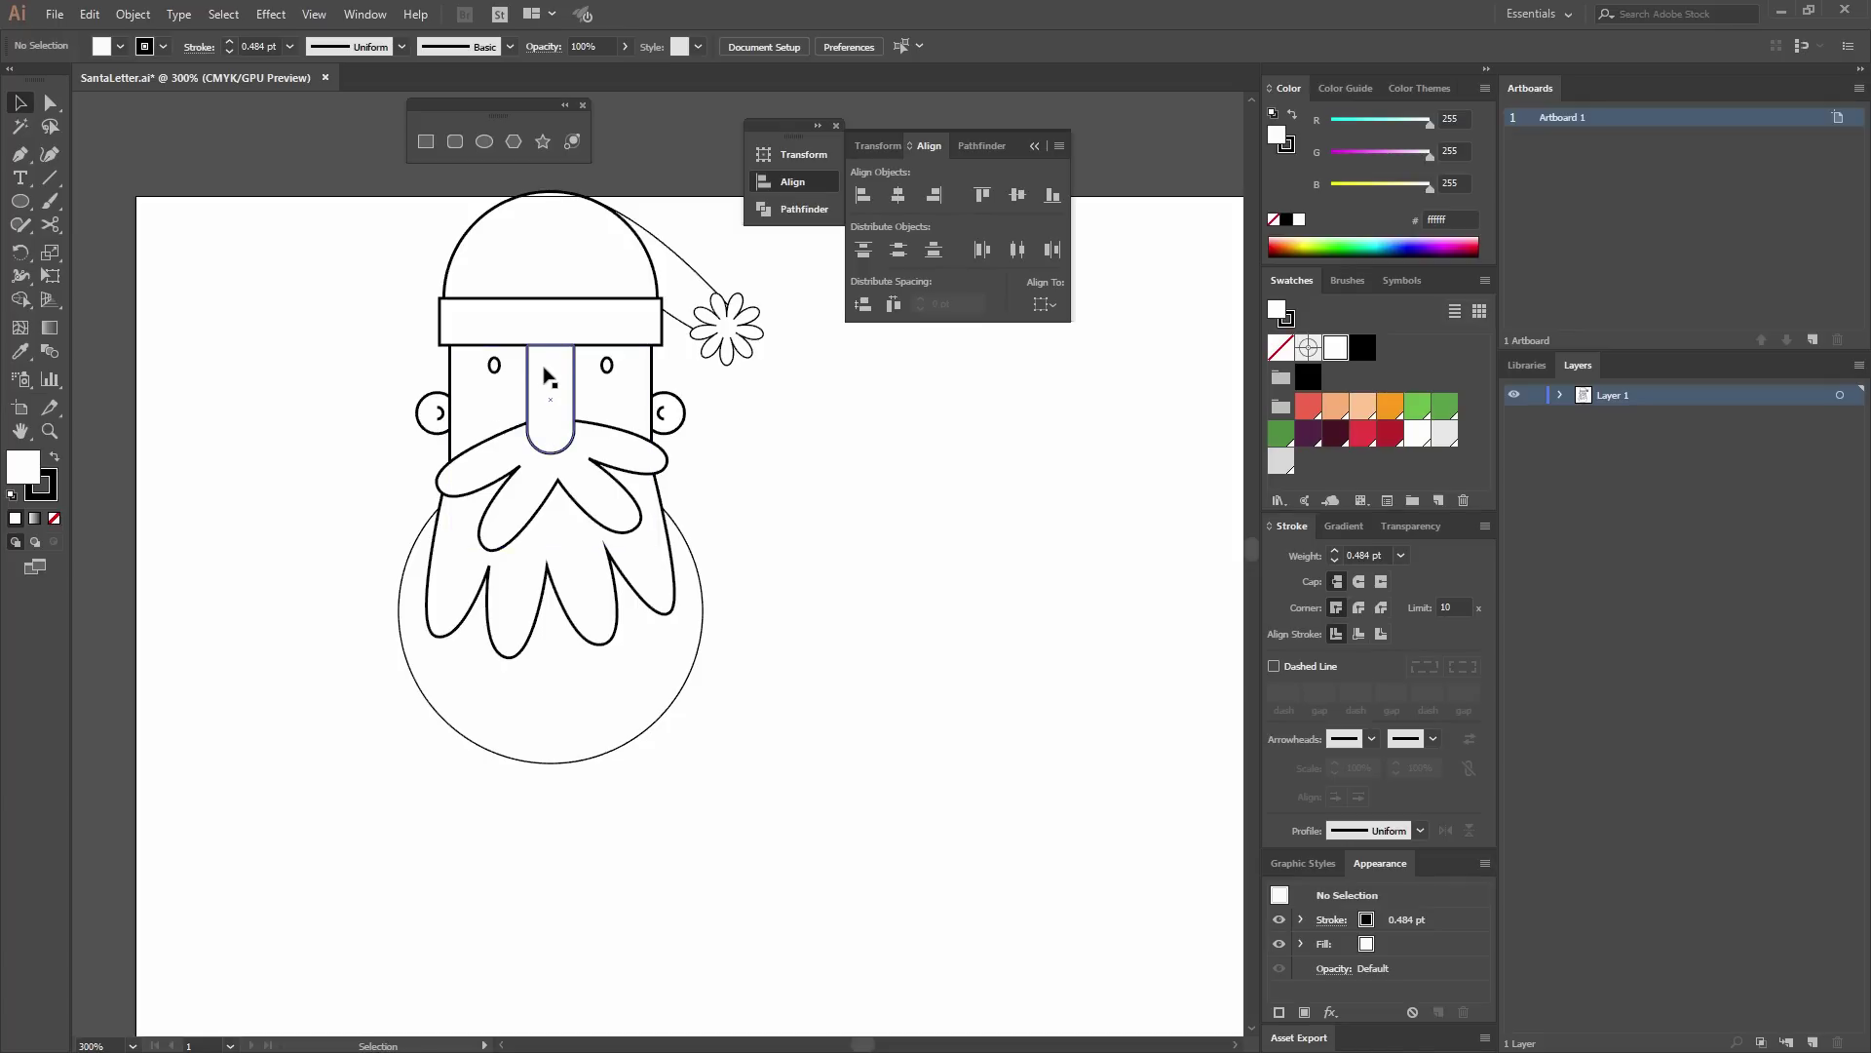
click(549, 378)
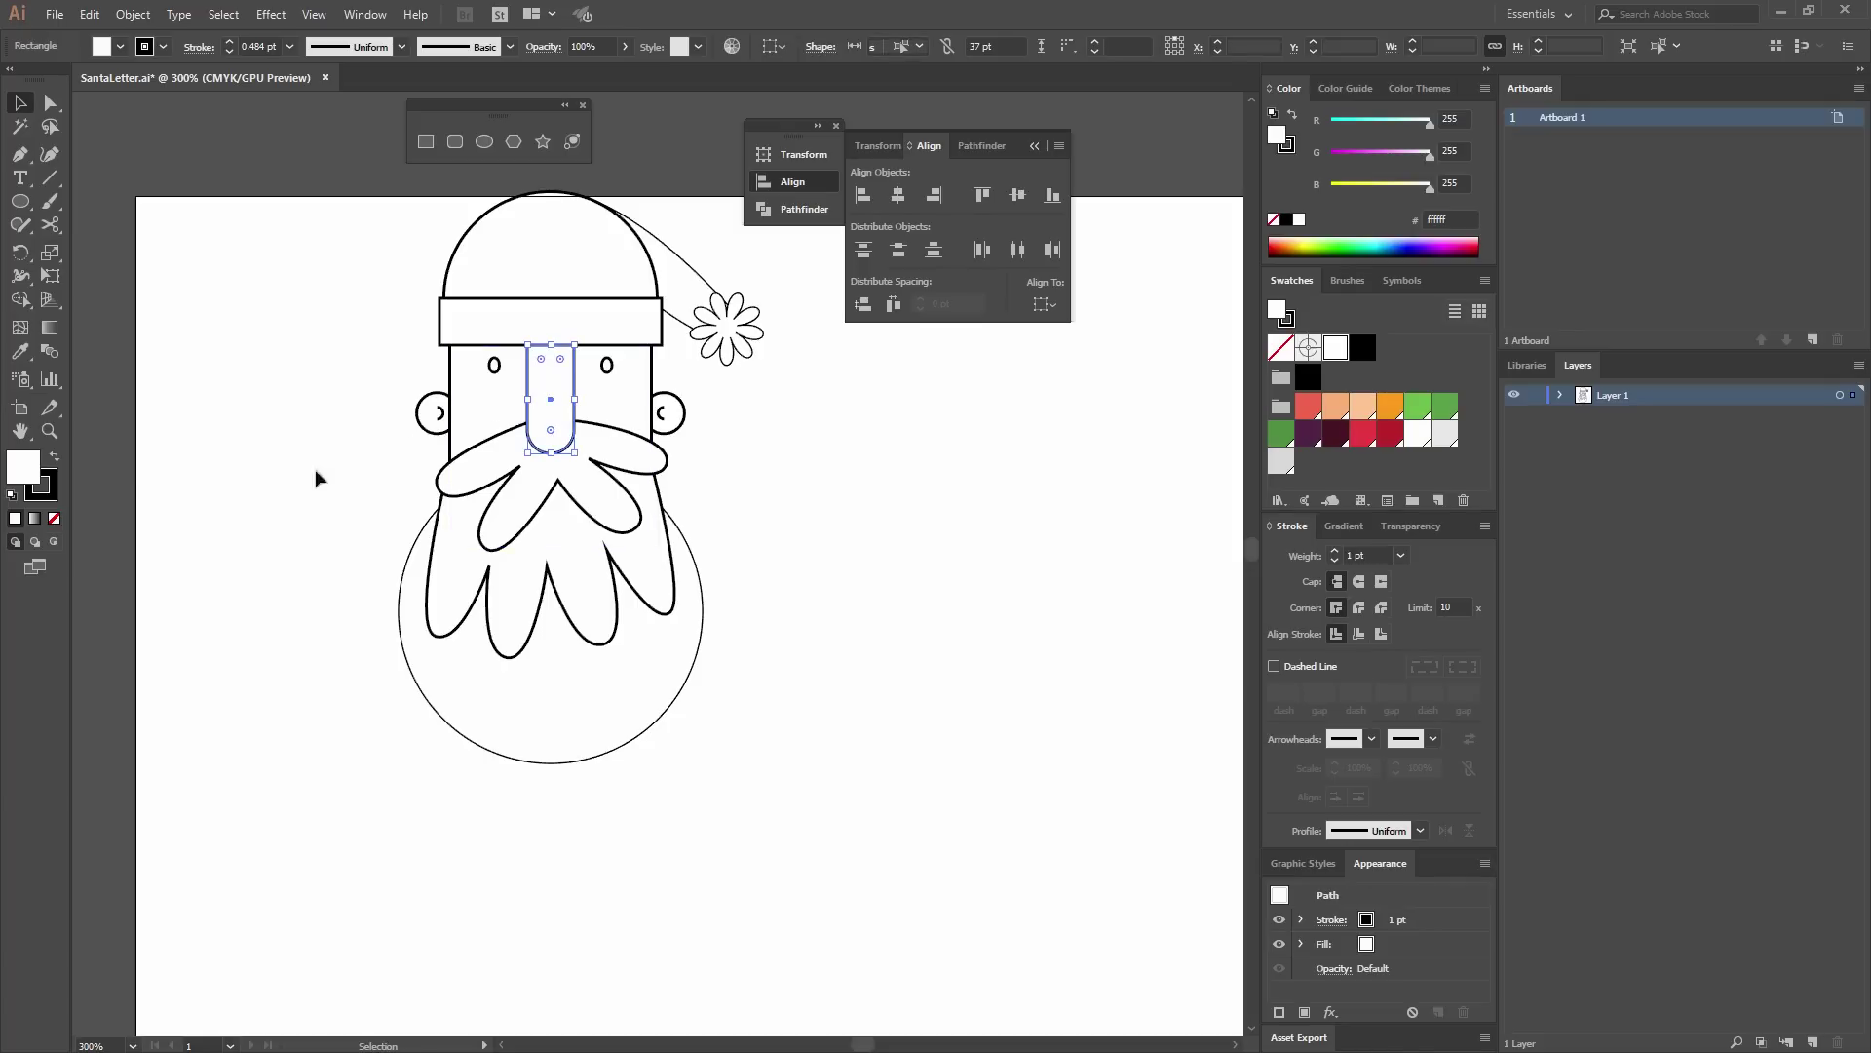
click(48, 498)
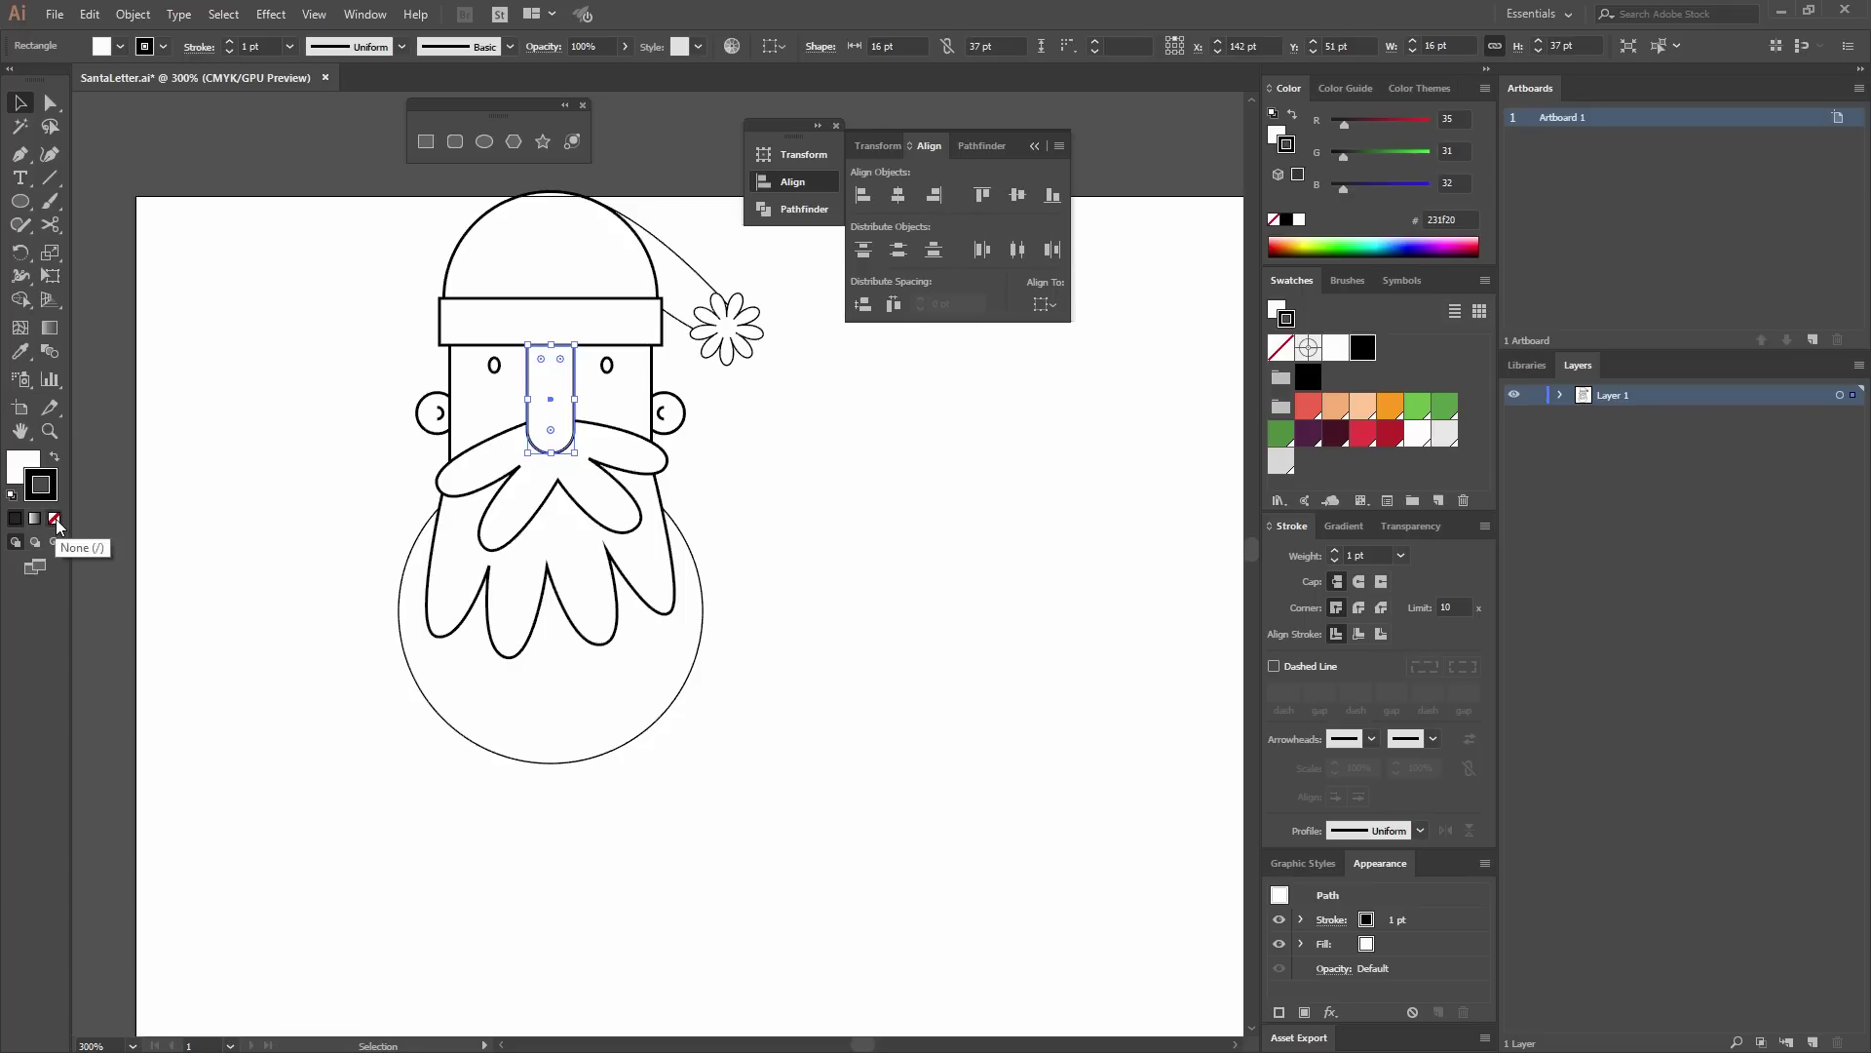
click(55, 519)
click(21, 468)
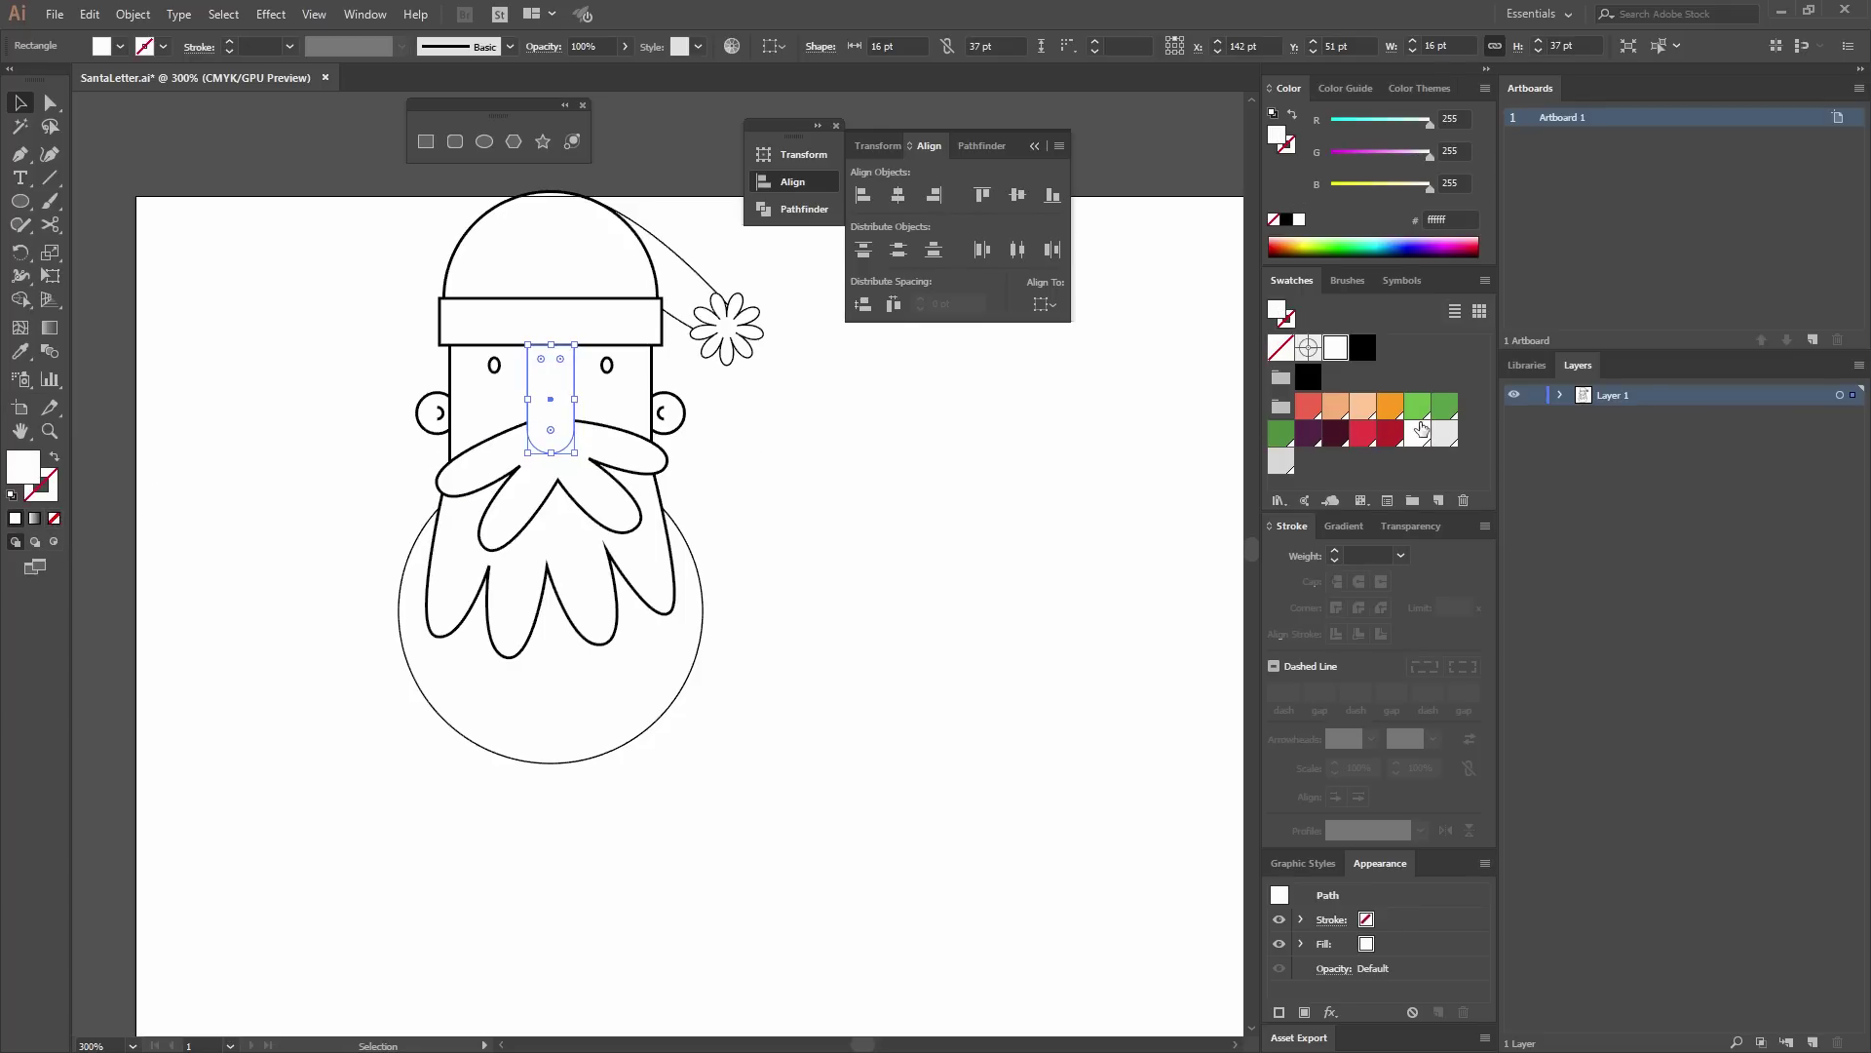
click(1336, 407)
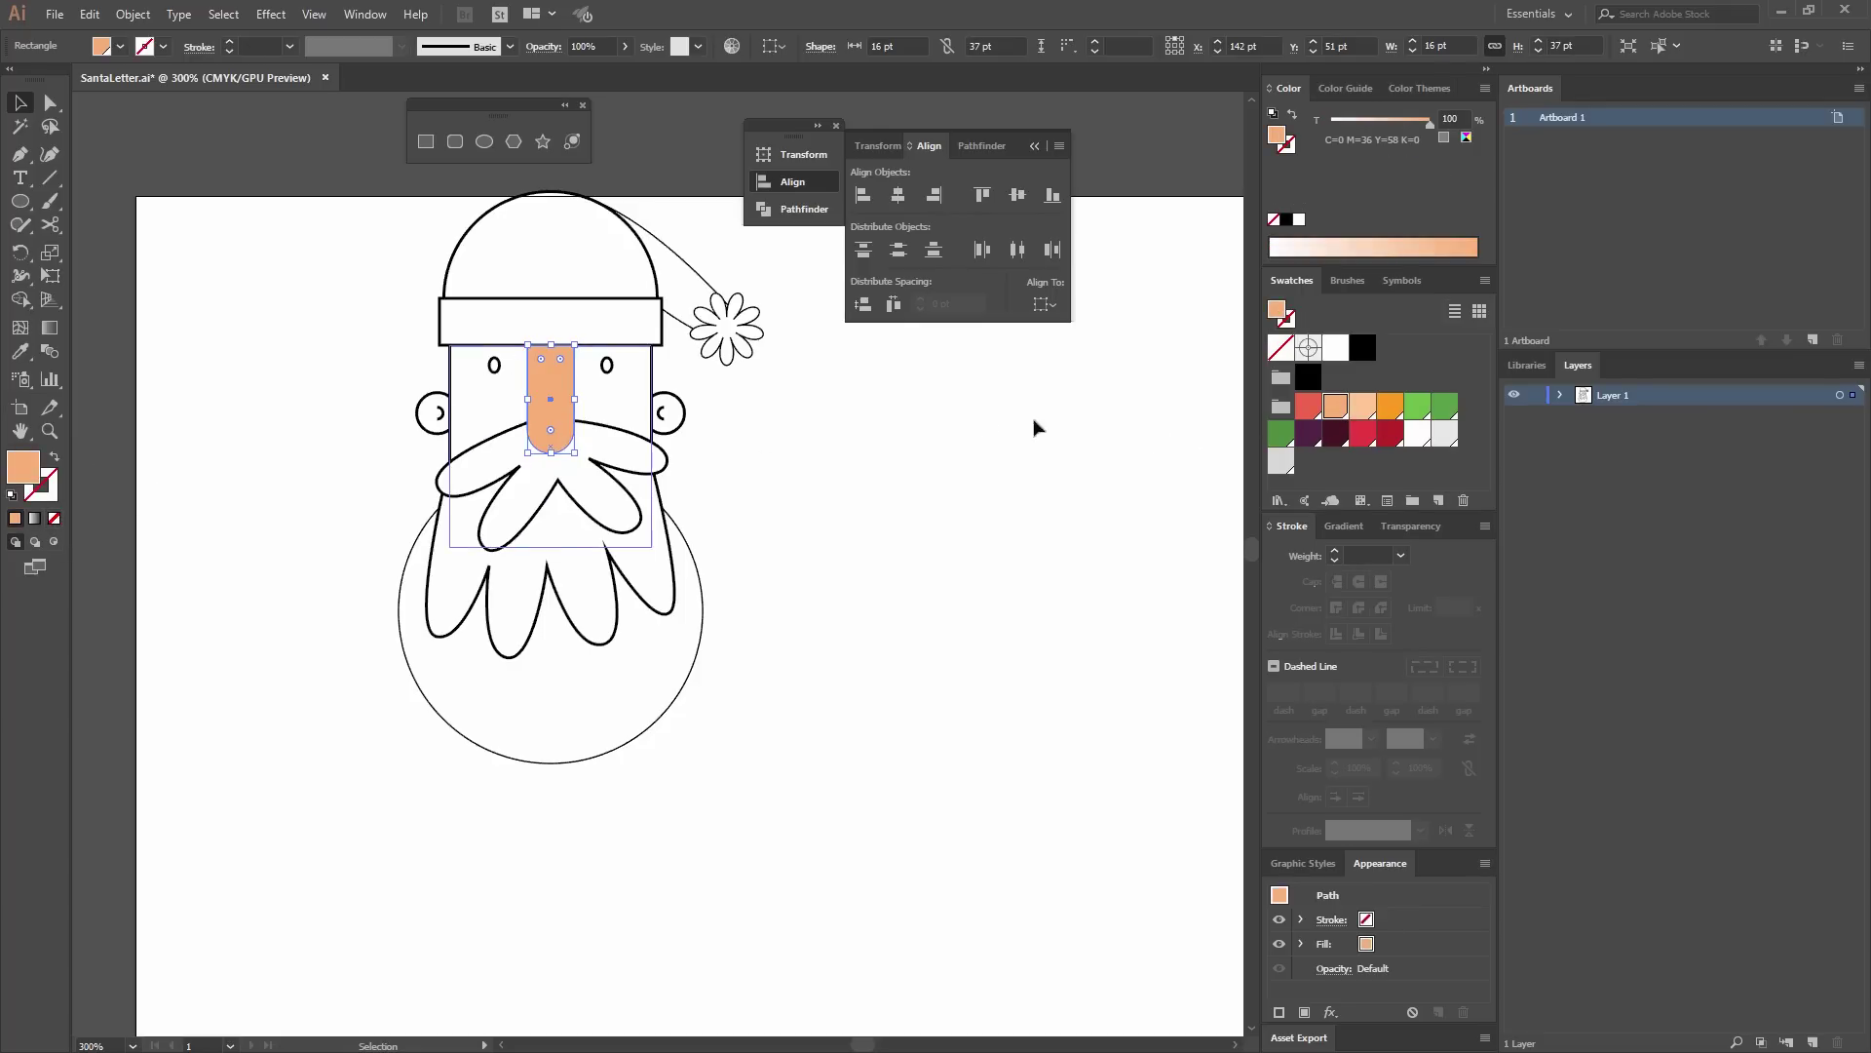
Fill the face rectangle with the pale peach swatch and the eyes with dark purple (C=62 M=89 Y=44 K=41), both without outlines.
click(634, 507)
click(1362, 408)
click(927, 492)
click(607, 365)
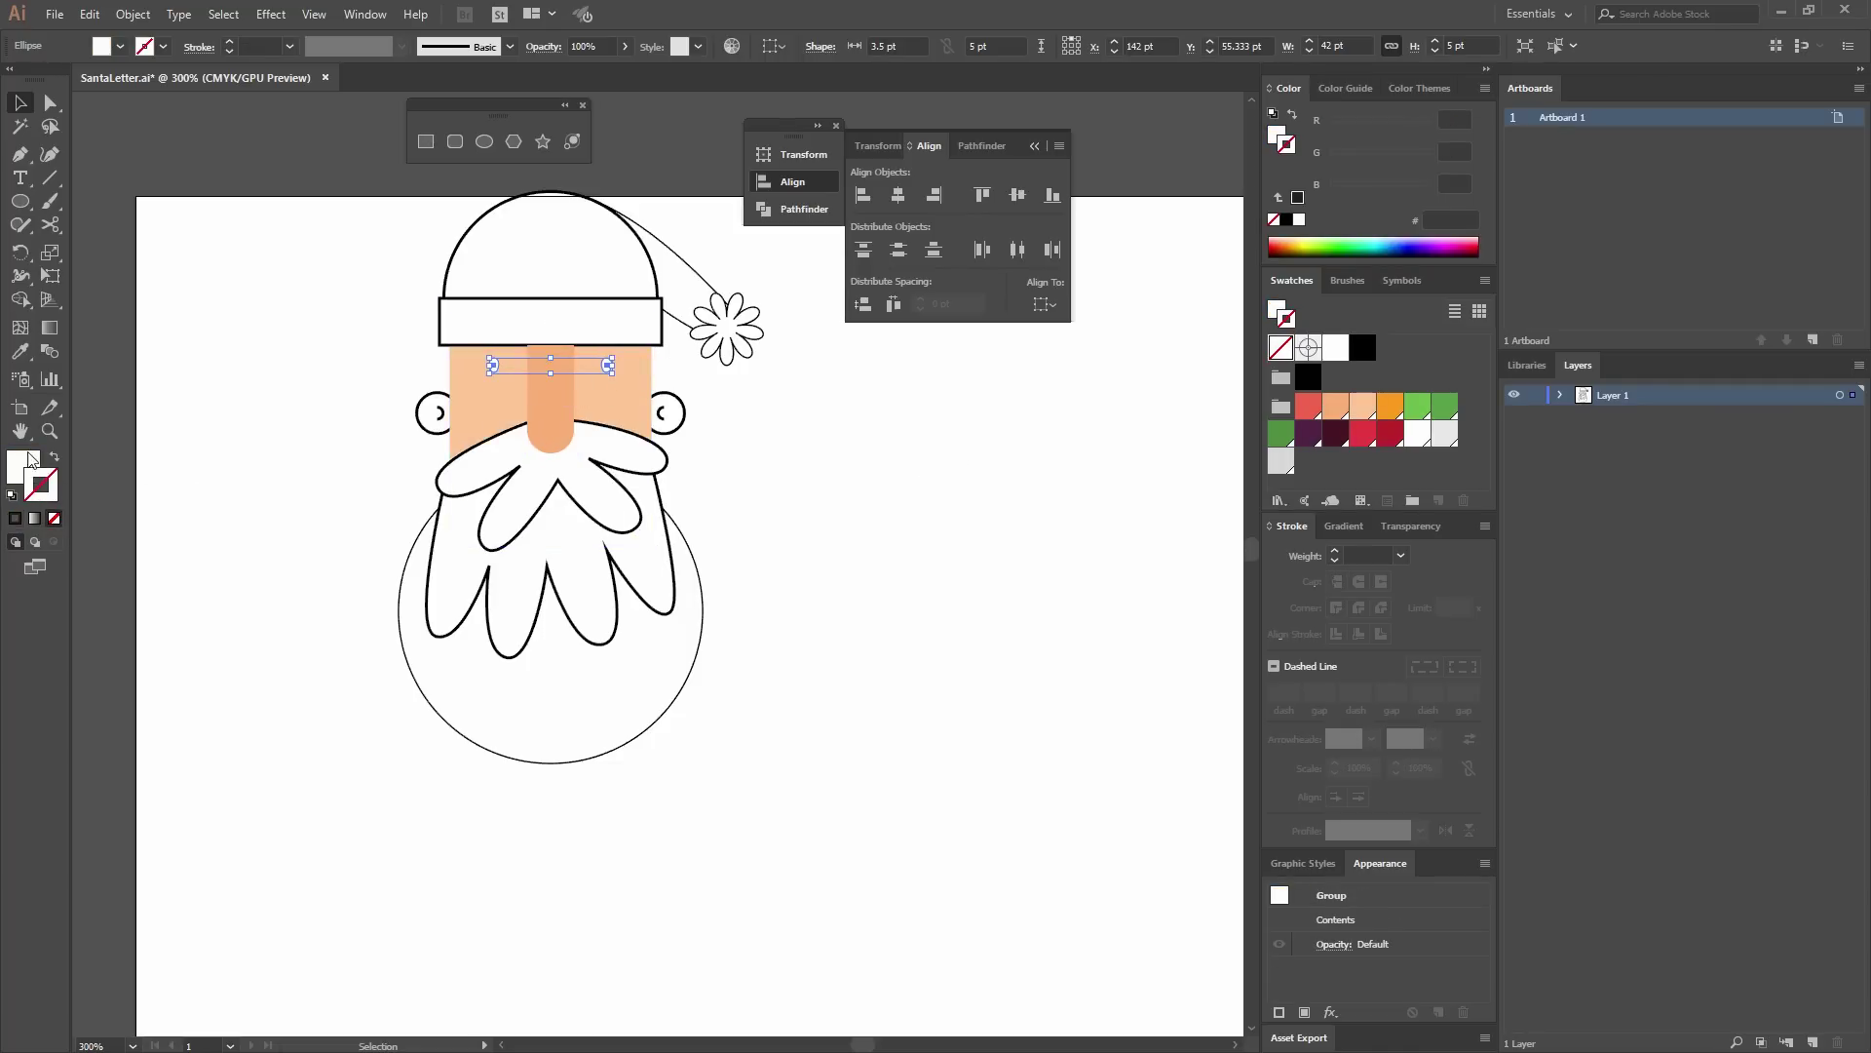
click(1308, 432)
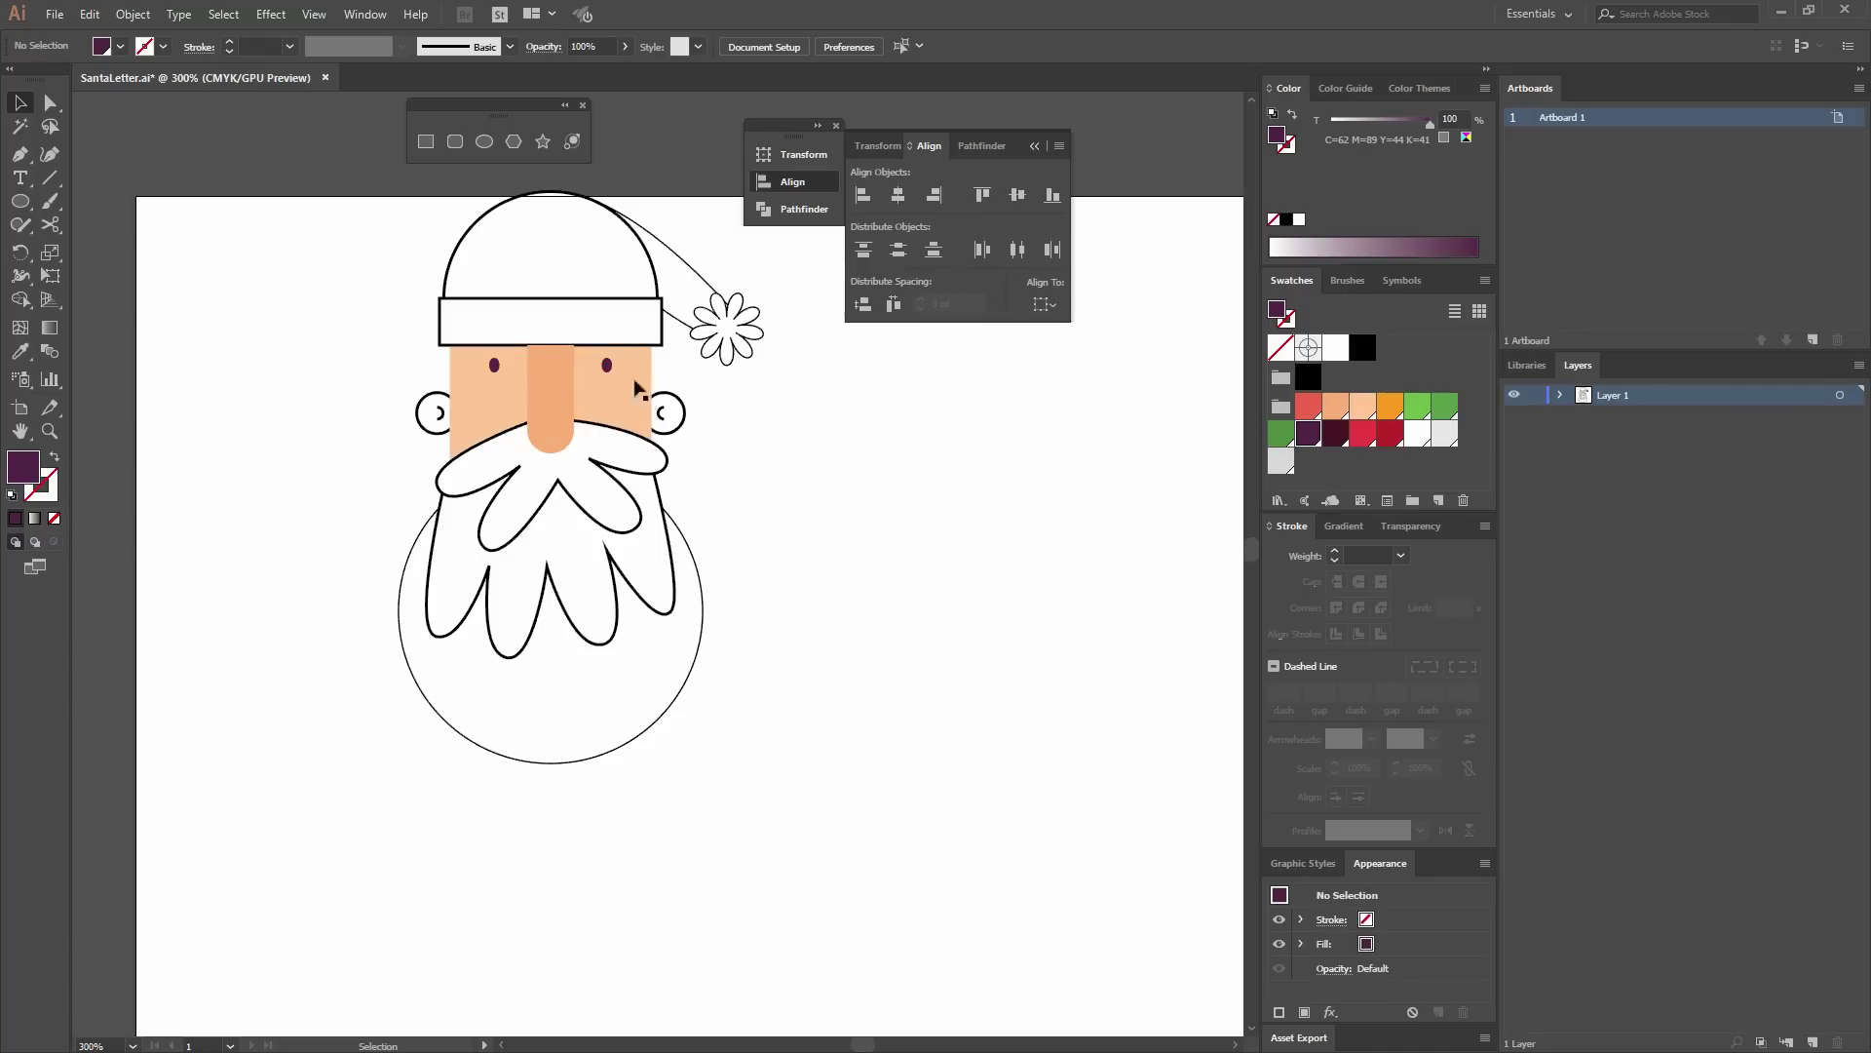
Fill the hat band with light grey (C=9 M=6 Y=7 K=0) without an outline and match the pompom to it with the Eyedropper.
click(600, 323)
click(1444, 432)
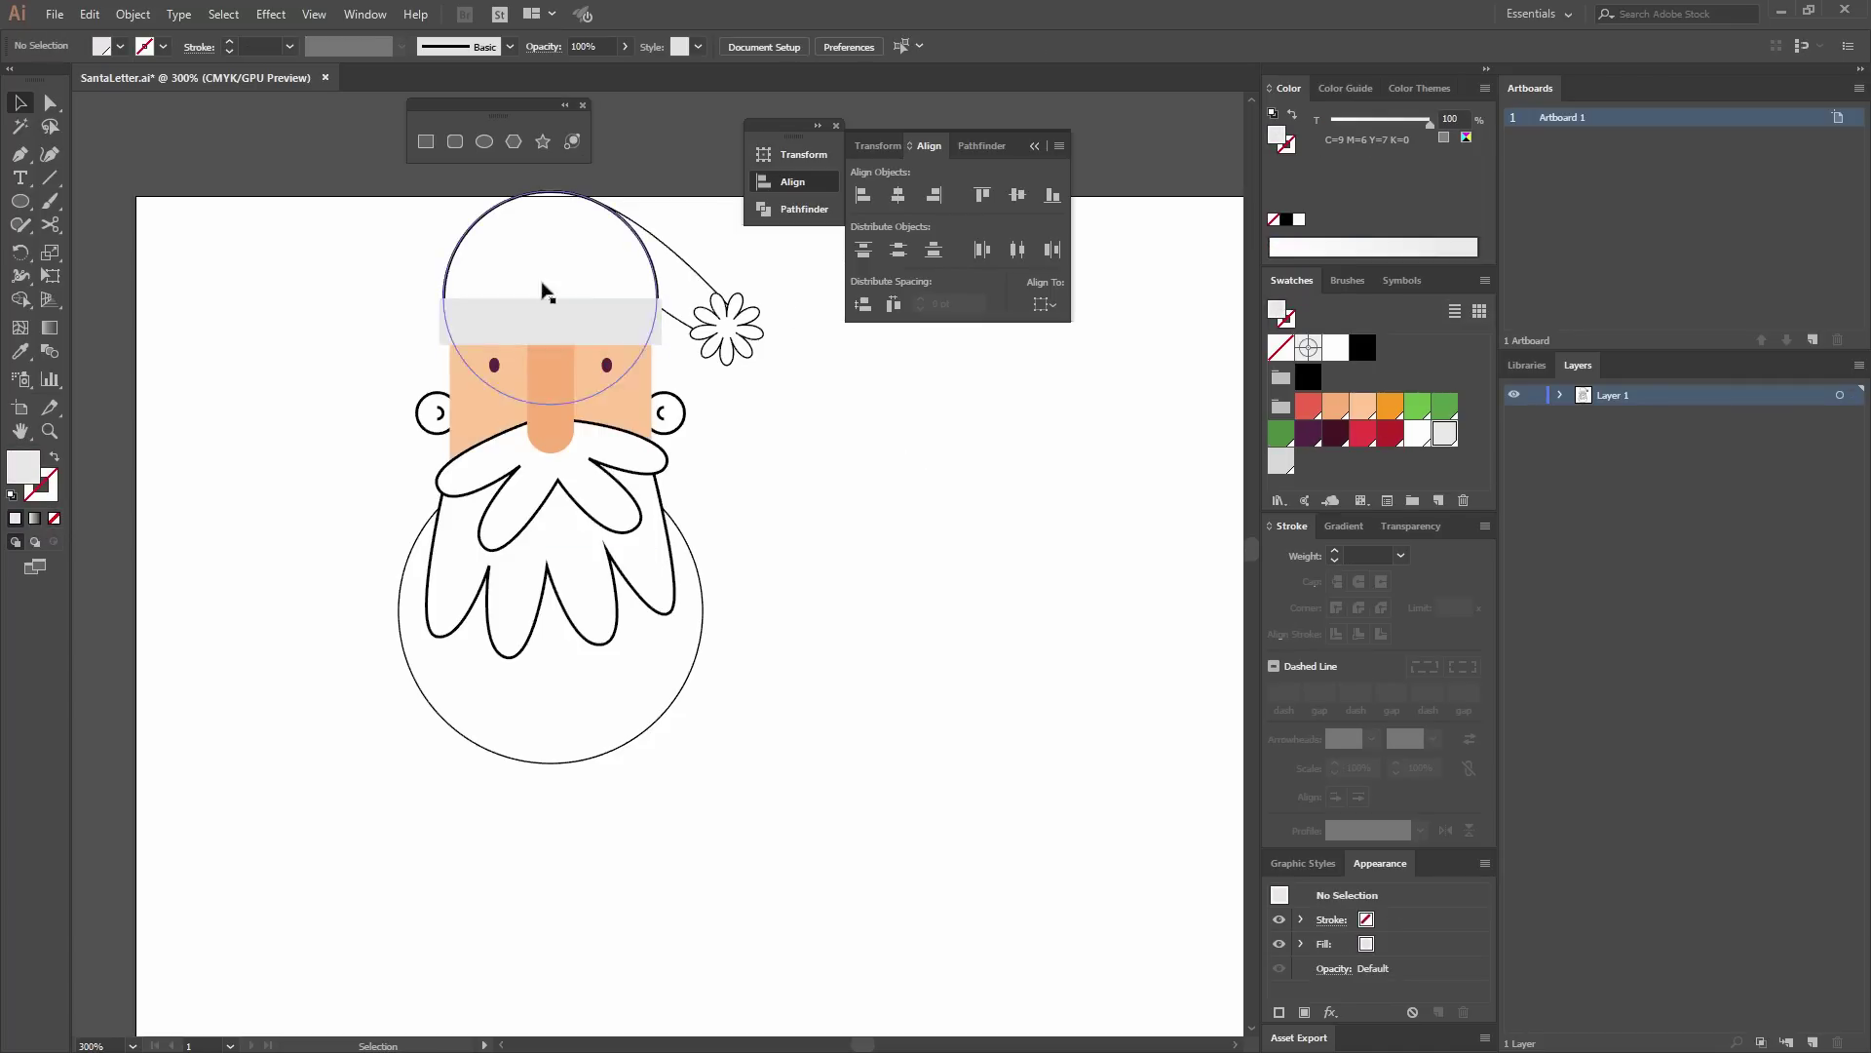
click(726, 341)
click(731, 338)
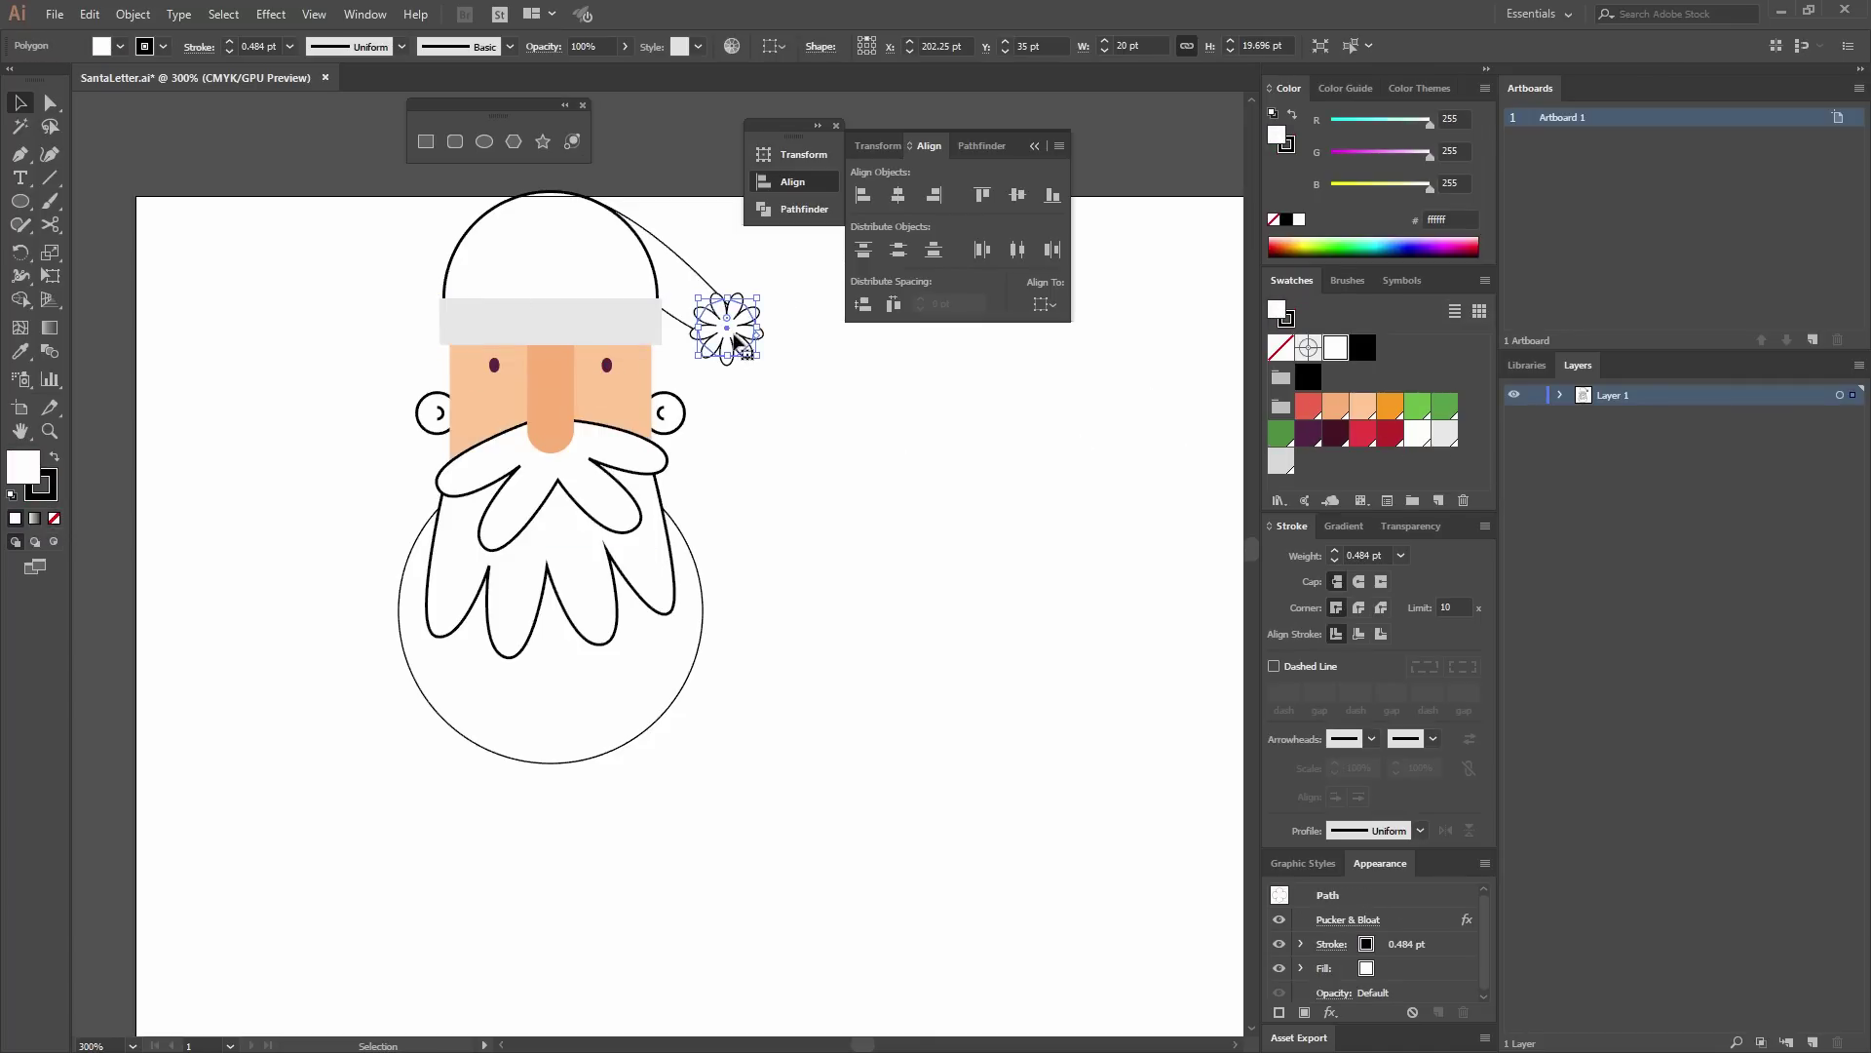
click(21, 352)
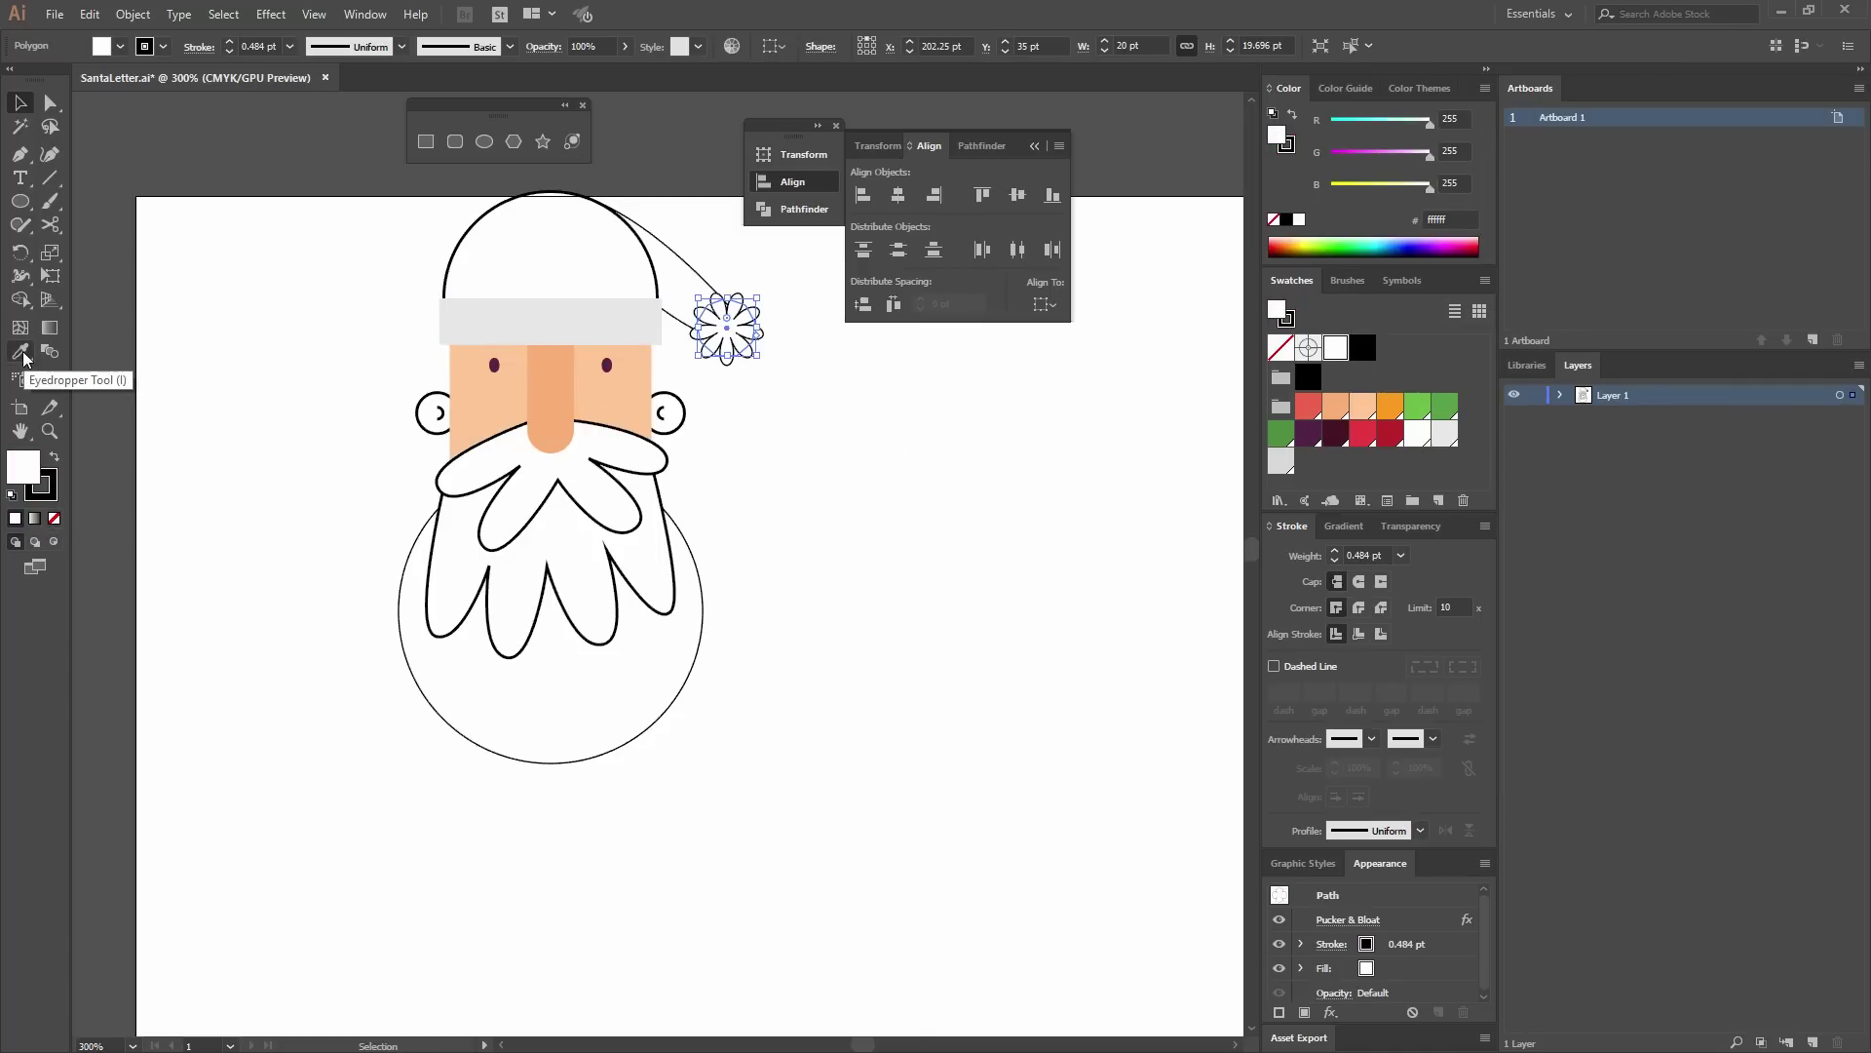
click(510, 317)
click(21, 103)
click(322, 263)
Fill the hat's dome with bright red and its drooping tail with dark red, and remove their outlines.
click(514, 246)
click(1363, 433)
click(575, 254)
click(44, 491)
click(54, 518)
click(322, 342)
click(671, 238)
click(1390, 432)
click(940, 501)
Ungroup the ears and give both outer ear circles the nose's orange fill with the Eyedropper.
click(443, 414)
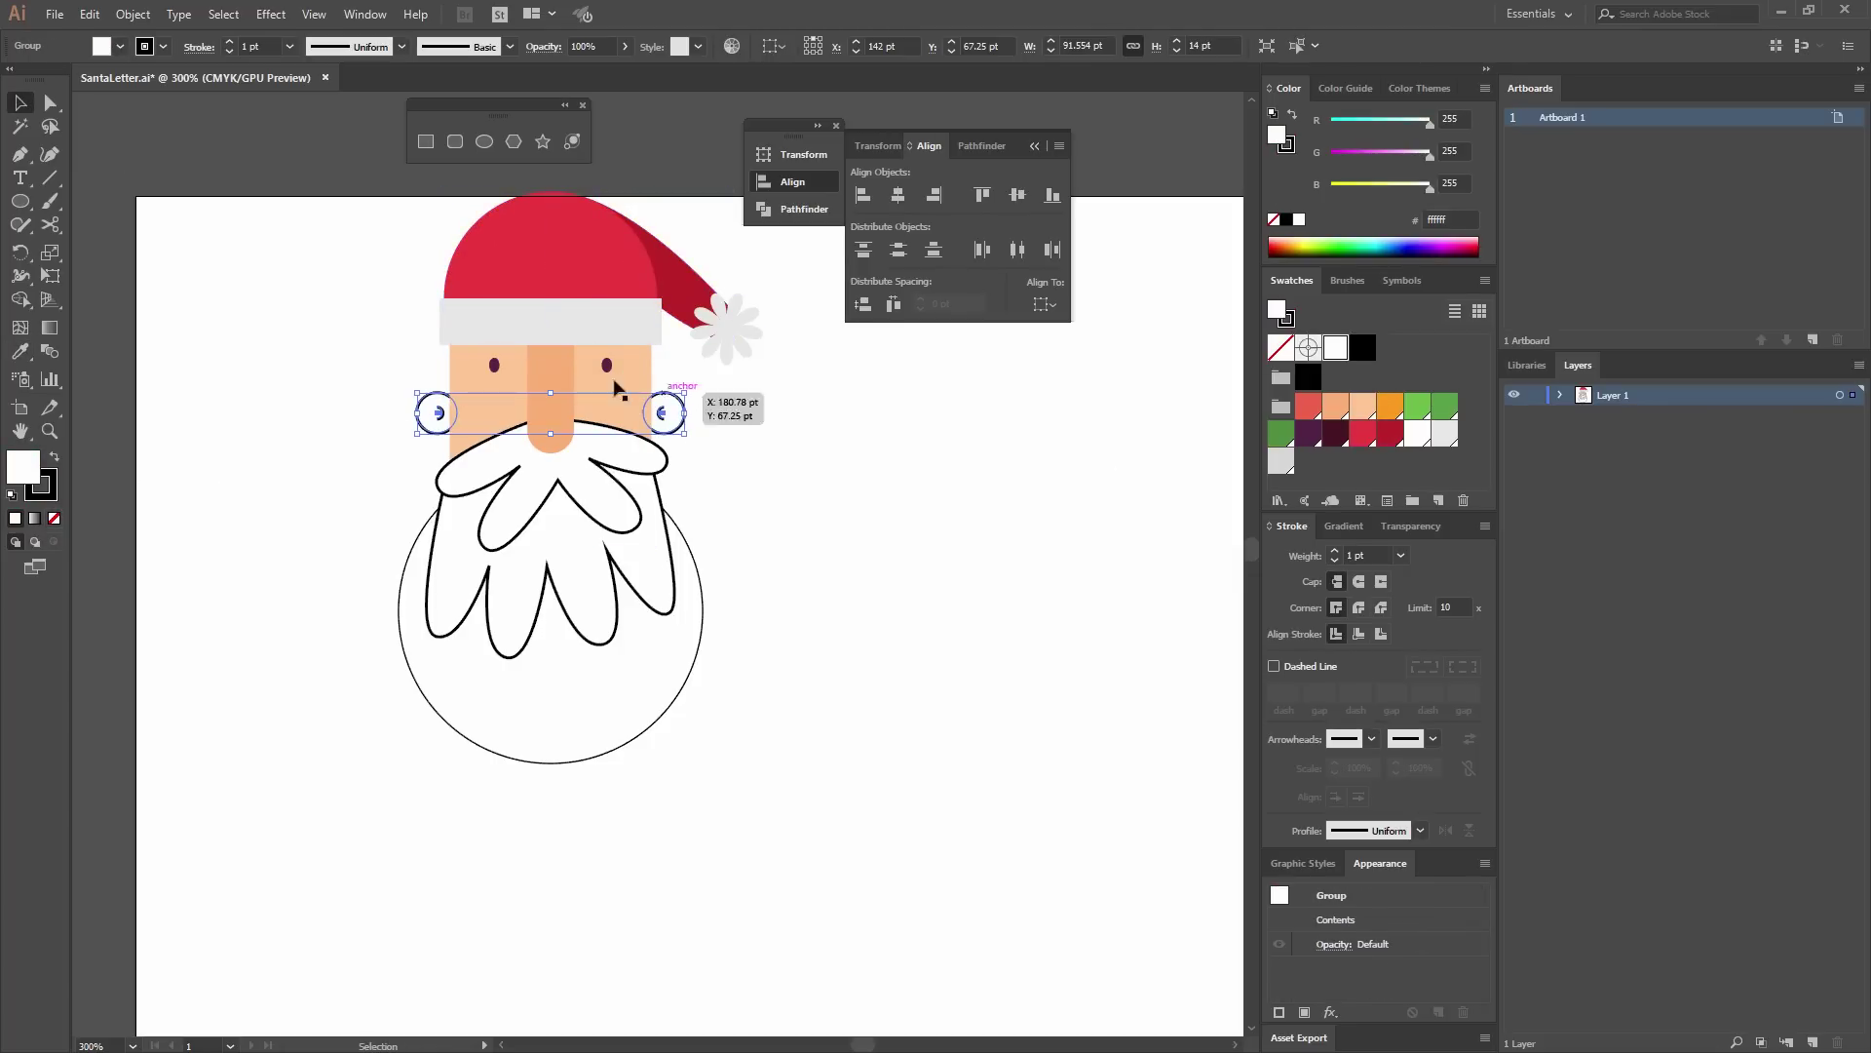
right_click(670, 416)
click(725, 552)
click(133, 13)
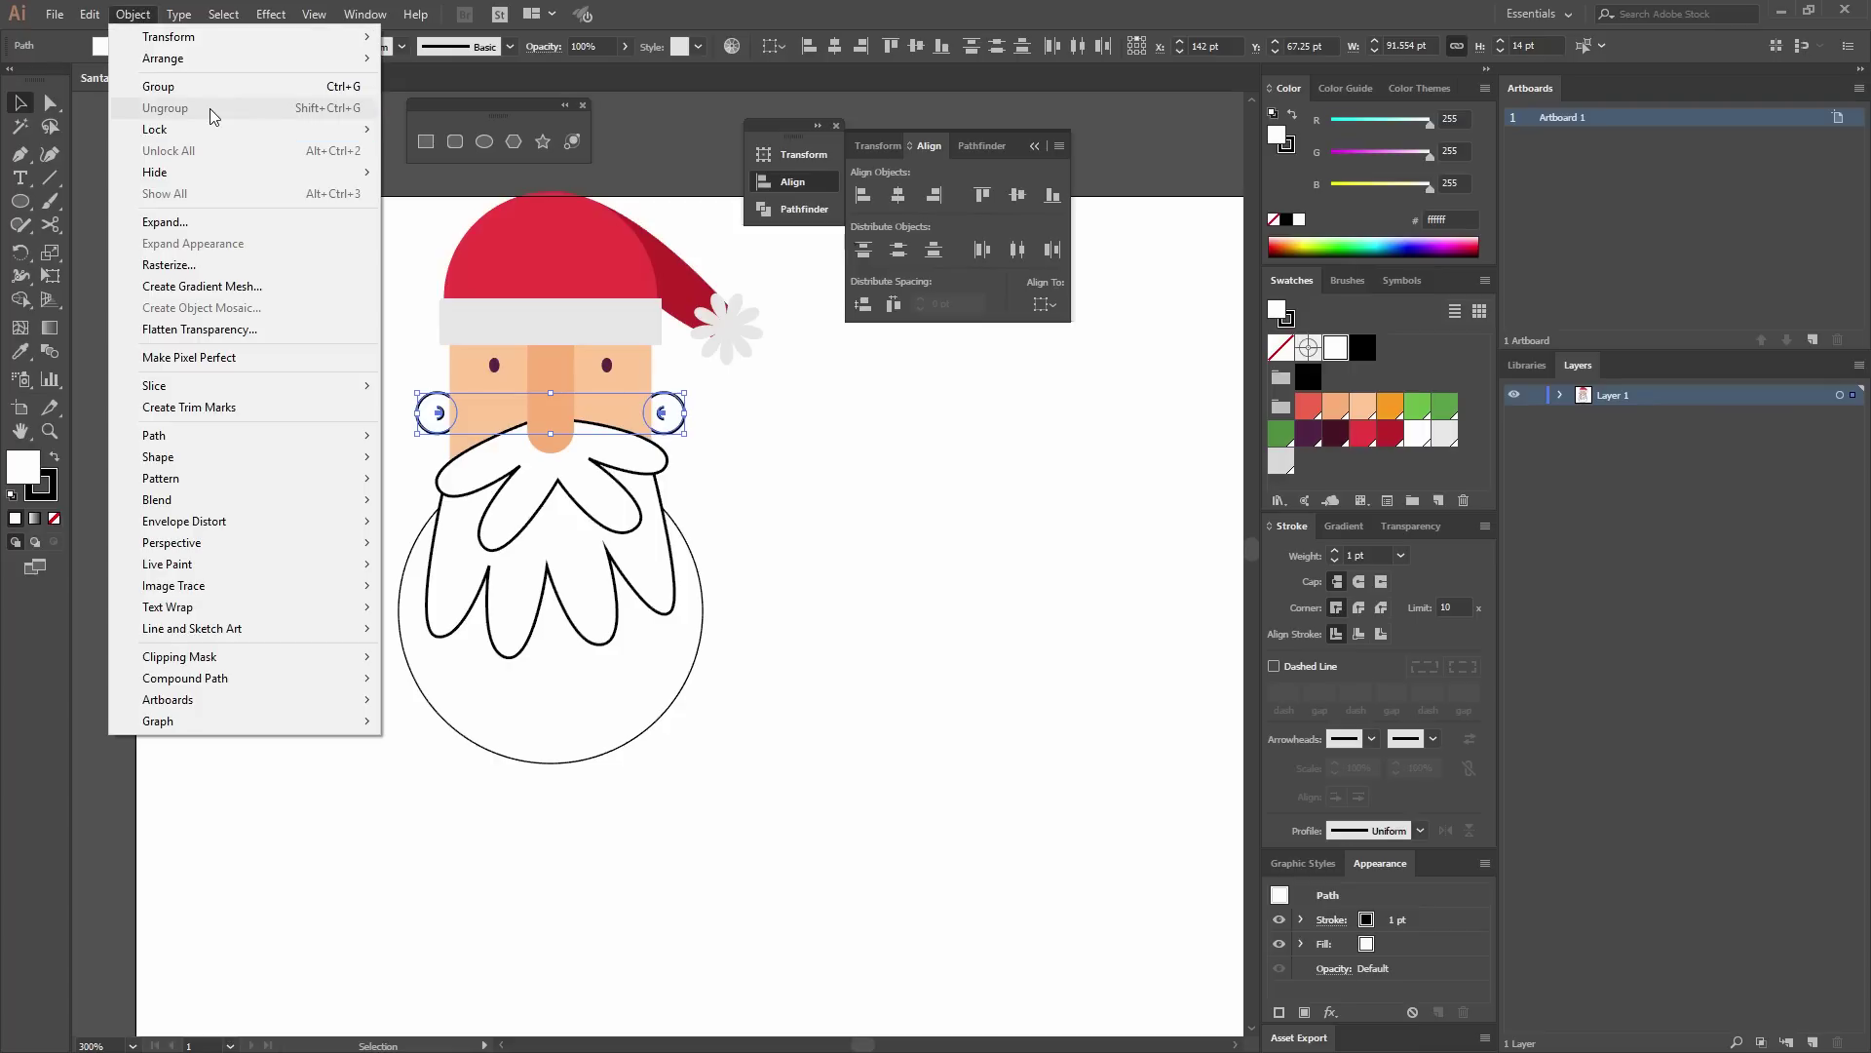
click(665, 412)
shift+click(423, 411)
key(i)
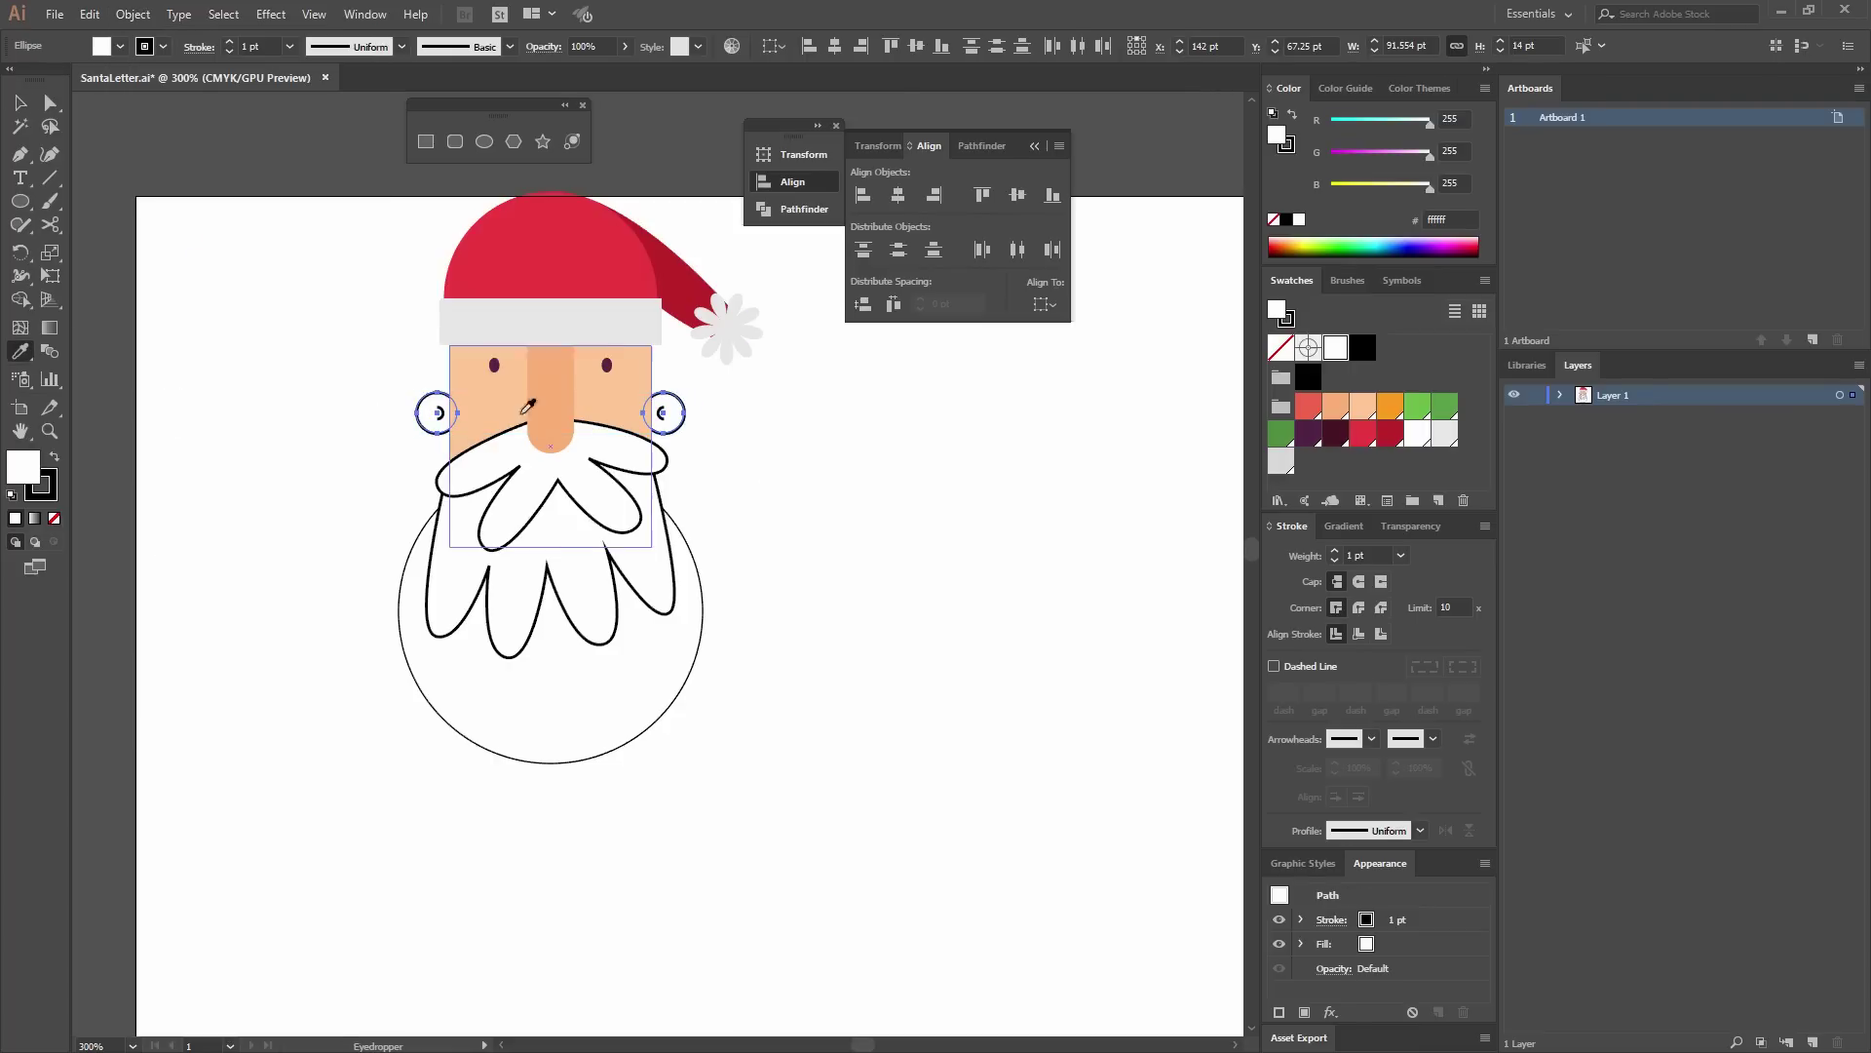
click(542, 400)
key(v)
click(388, 395)
Give the inner ear curves a coral red stroke (C=0 M=76 Y=72 K=0) and no fill.
drag(441, 413, 663, 413)
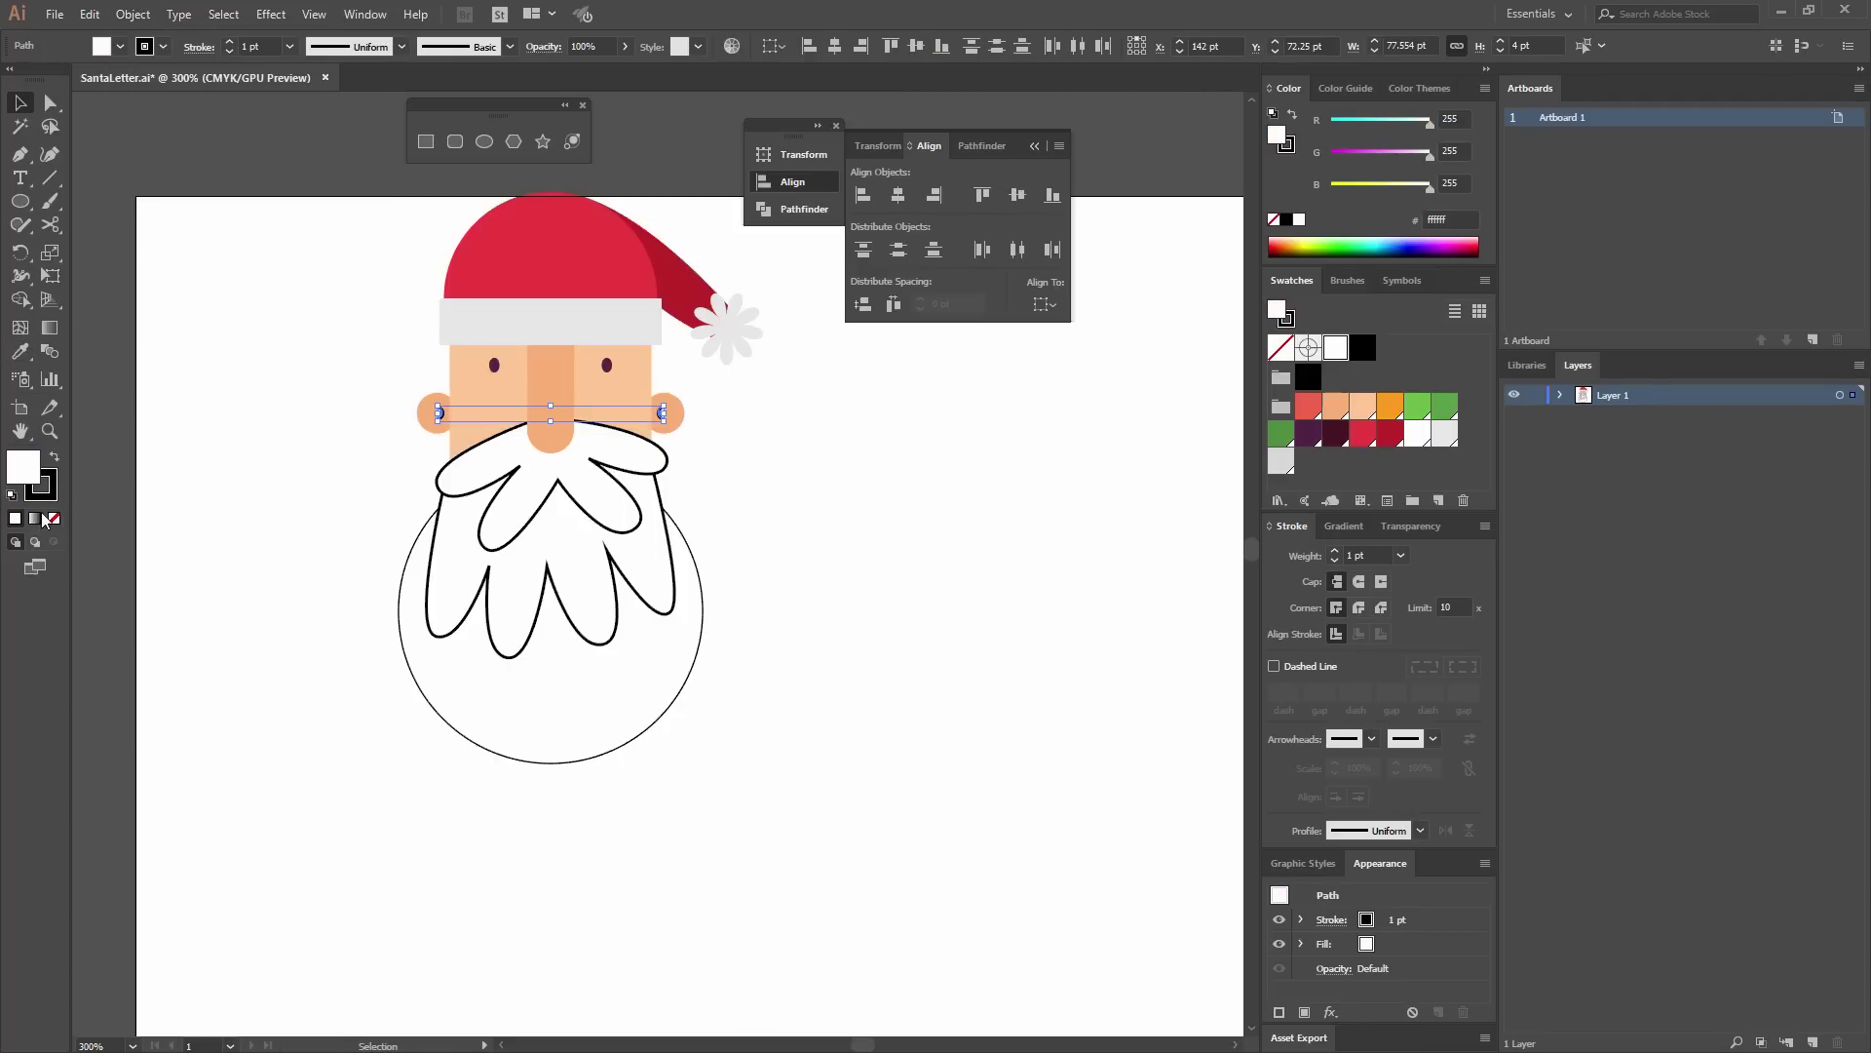
click(44, 487)
key(Delete)
Fill the mustache with light grey (C=9 M=6 Y=7 K=0) and remove its outline.
click(591, 479)
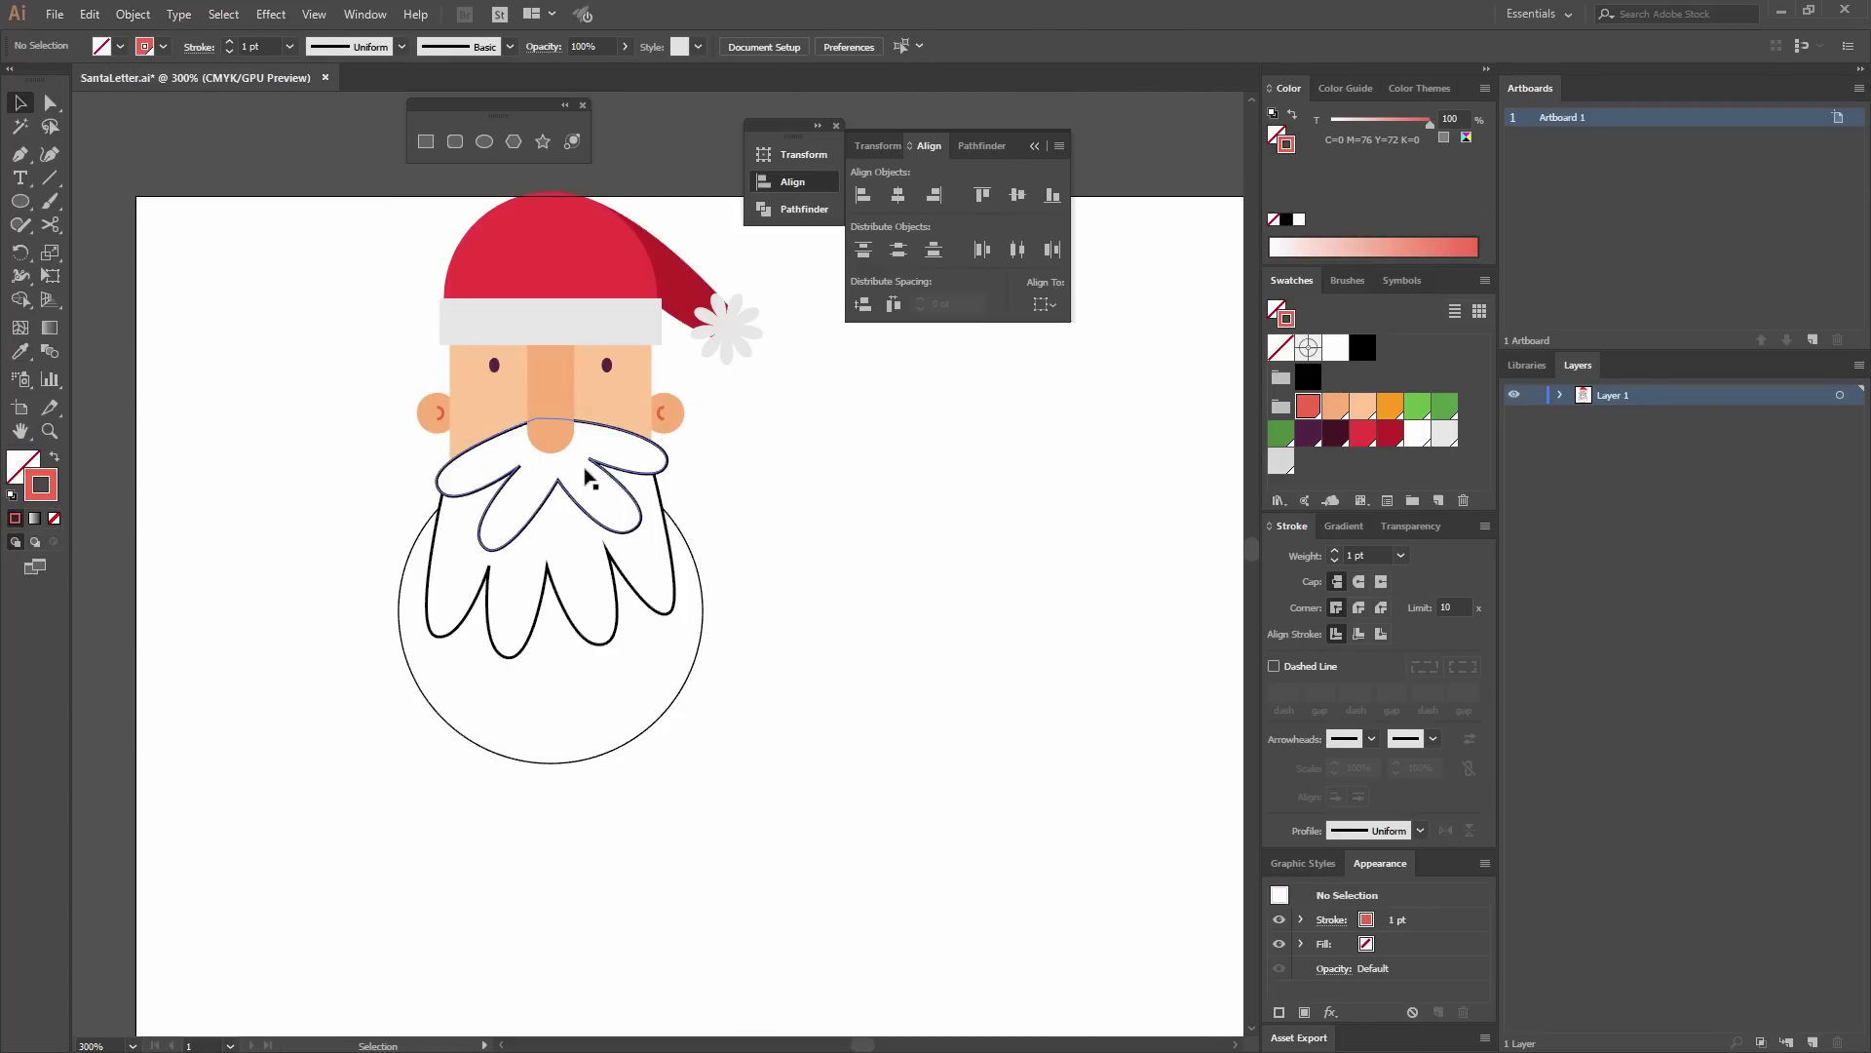
click(1418, 445)
click(1442, 444)
click(770, 501)
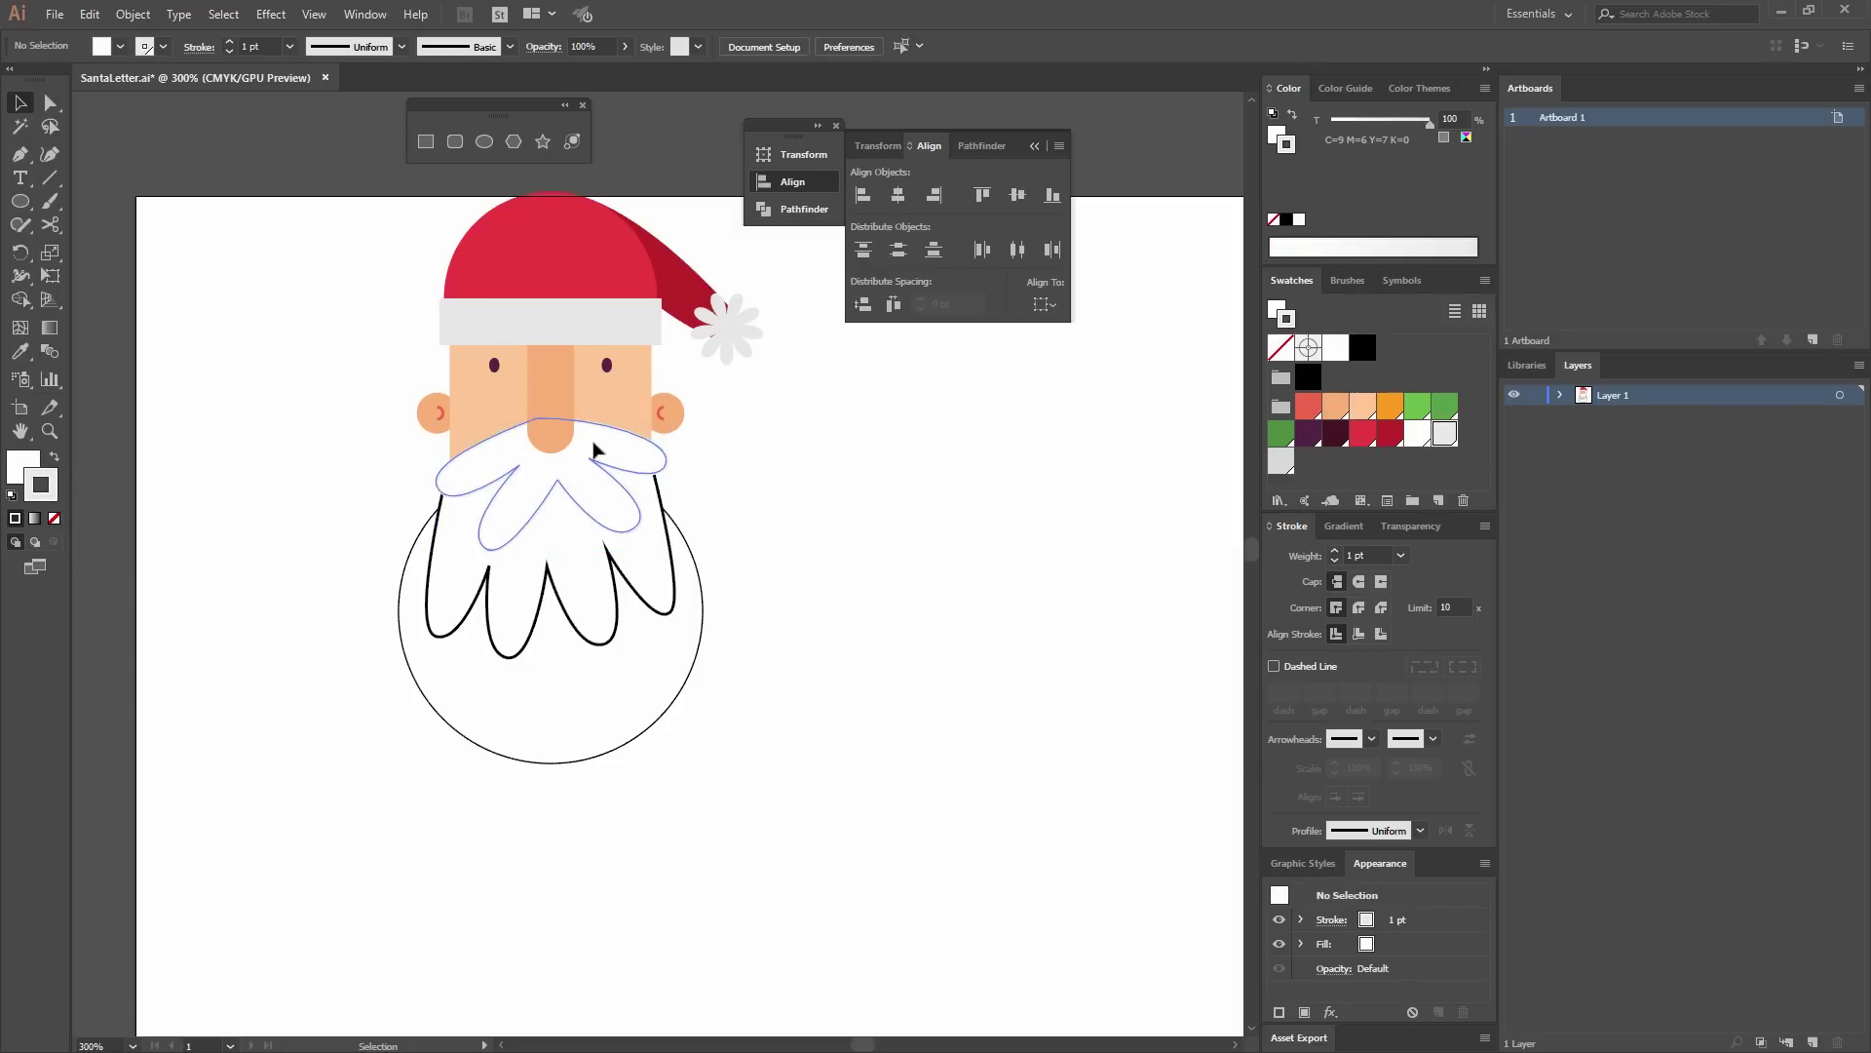
click(593, 453)
click(53, 456)
click(54, 519)
click(21, 466)
Remove the beard's outline and fill it with the darker grey swatch (C=14 M=11 Y=11 K=0).
click(456, 585)
click(44, 491)
click(53, 518)
click(22, 466)
click(1281, 461)
click(844, 490)
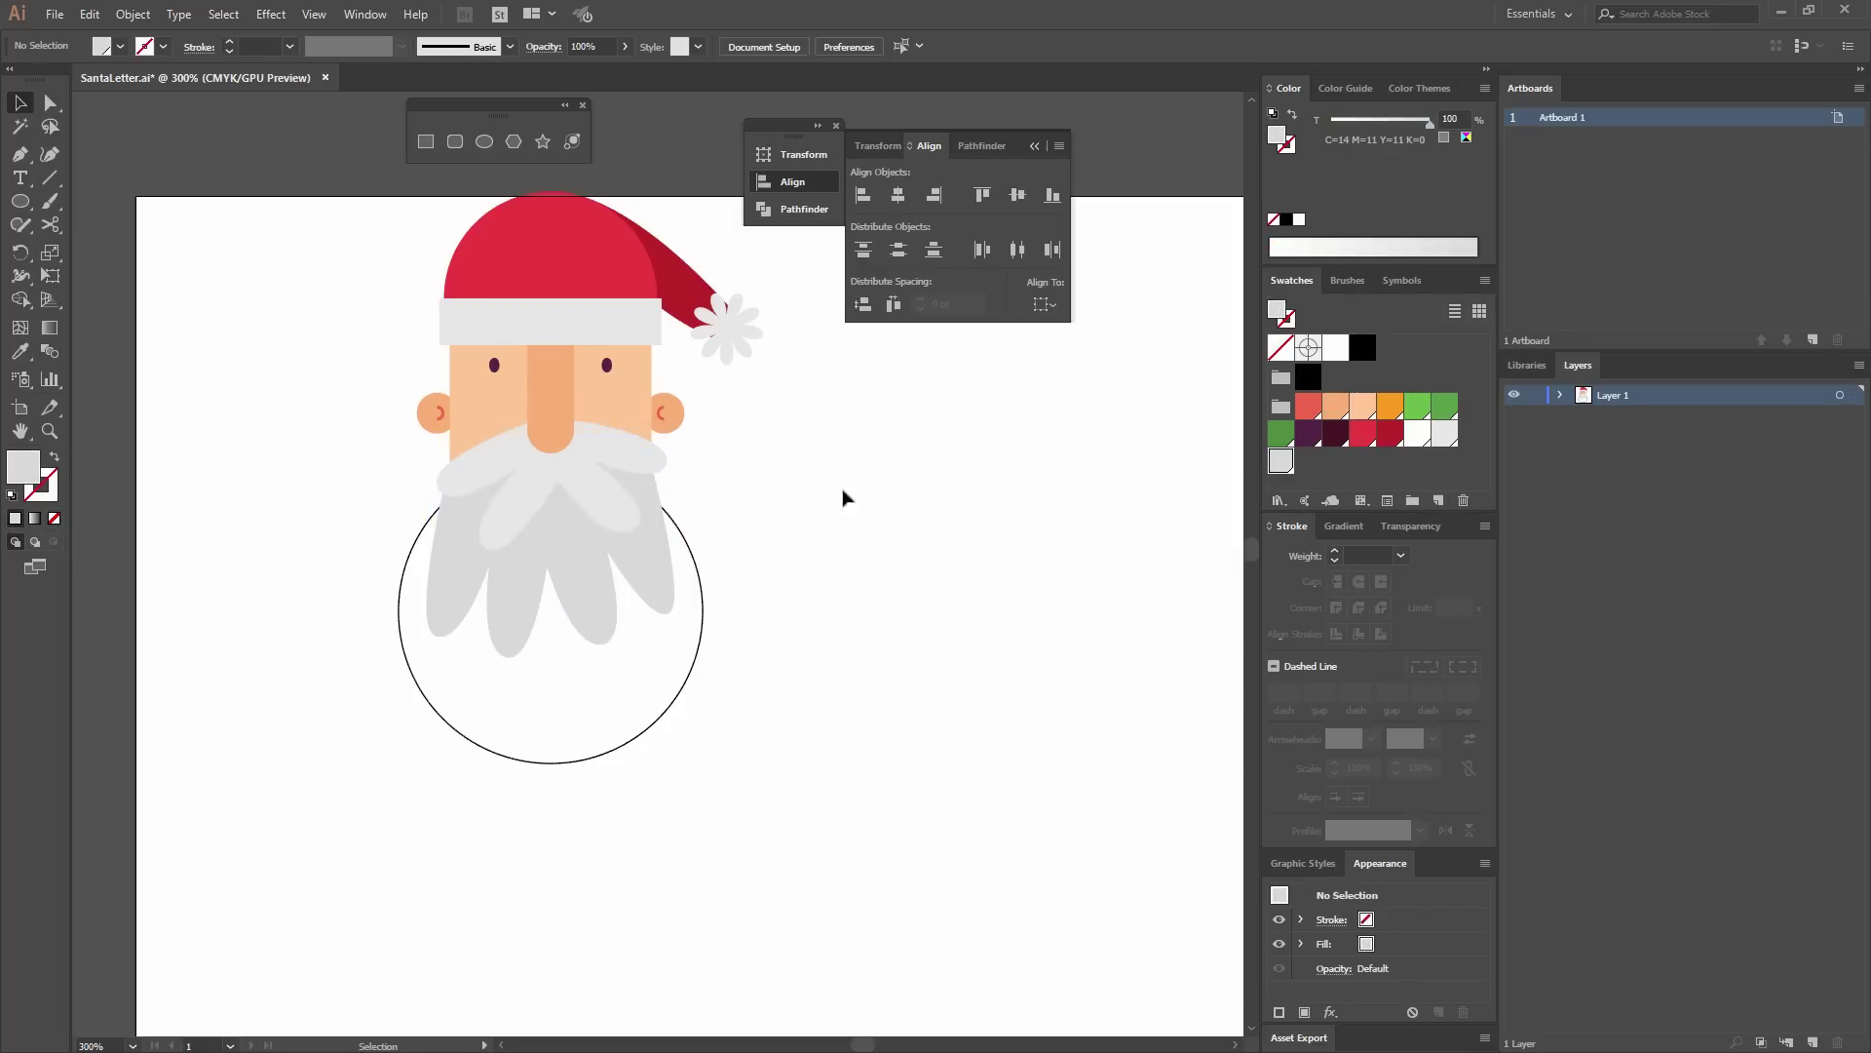
Apply the hat dome's red fill without outline to the large body circle using the Eyedropper.
click(702, 612)
click(21, 351)
click(552, 294)
key(v)
click(793, 493)
scroll(727, 367, up, 1)
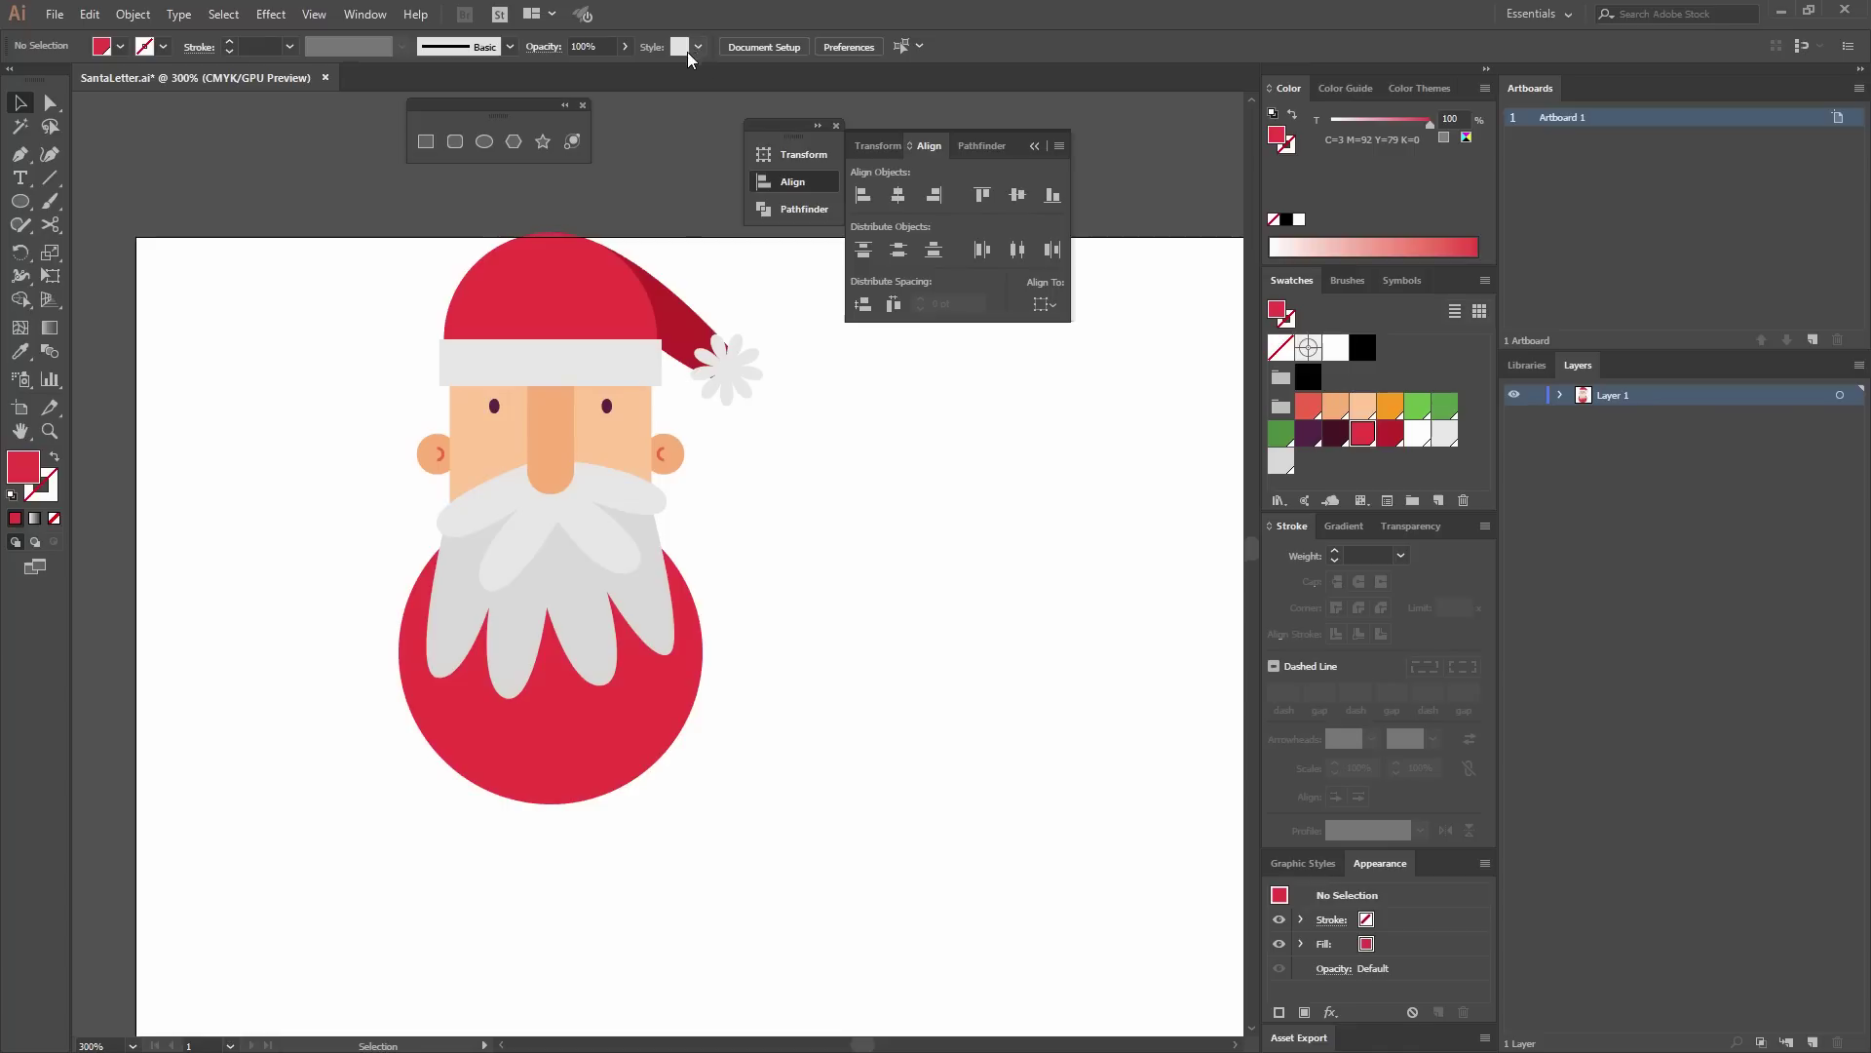
Create a circle 113 pt wide and 113 pt high beside Santa and fill it with light green (C=62 M=0 Y=100 K=0).
drag(778, 431, 684, 405)
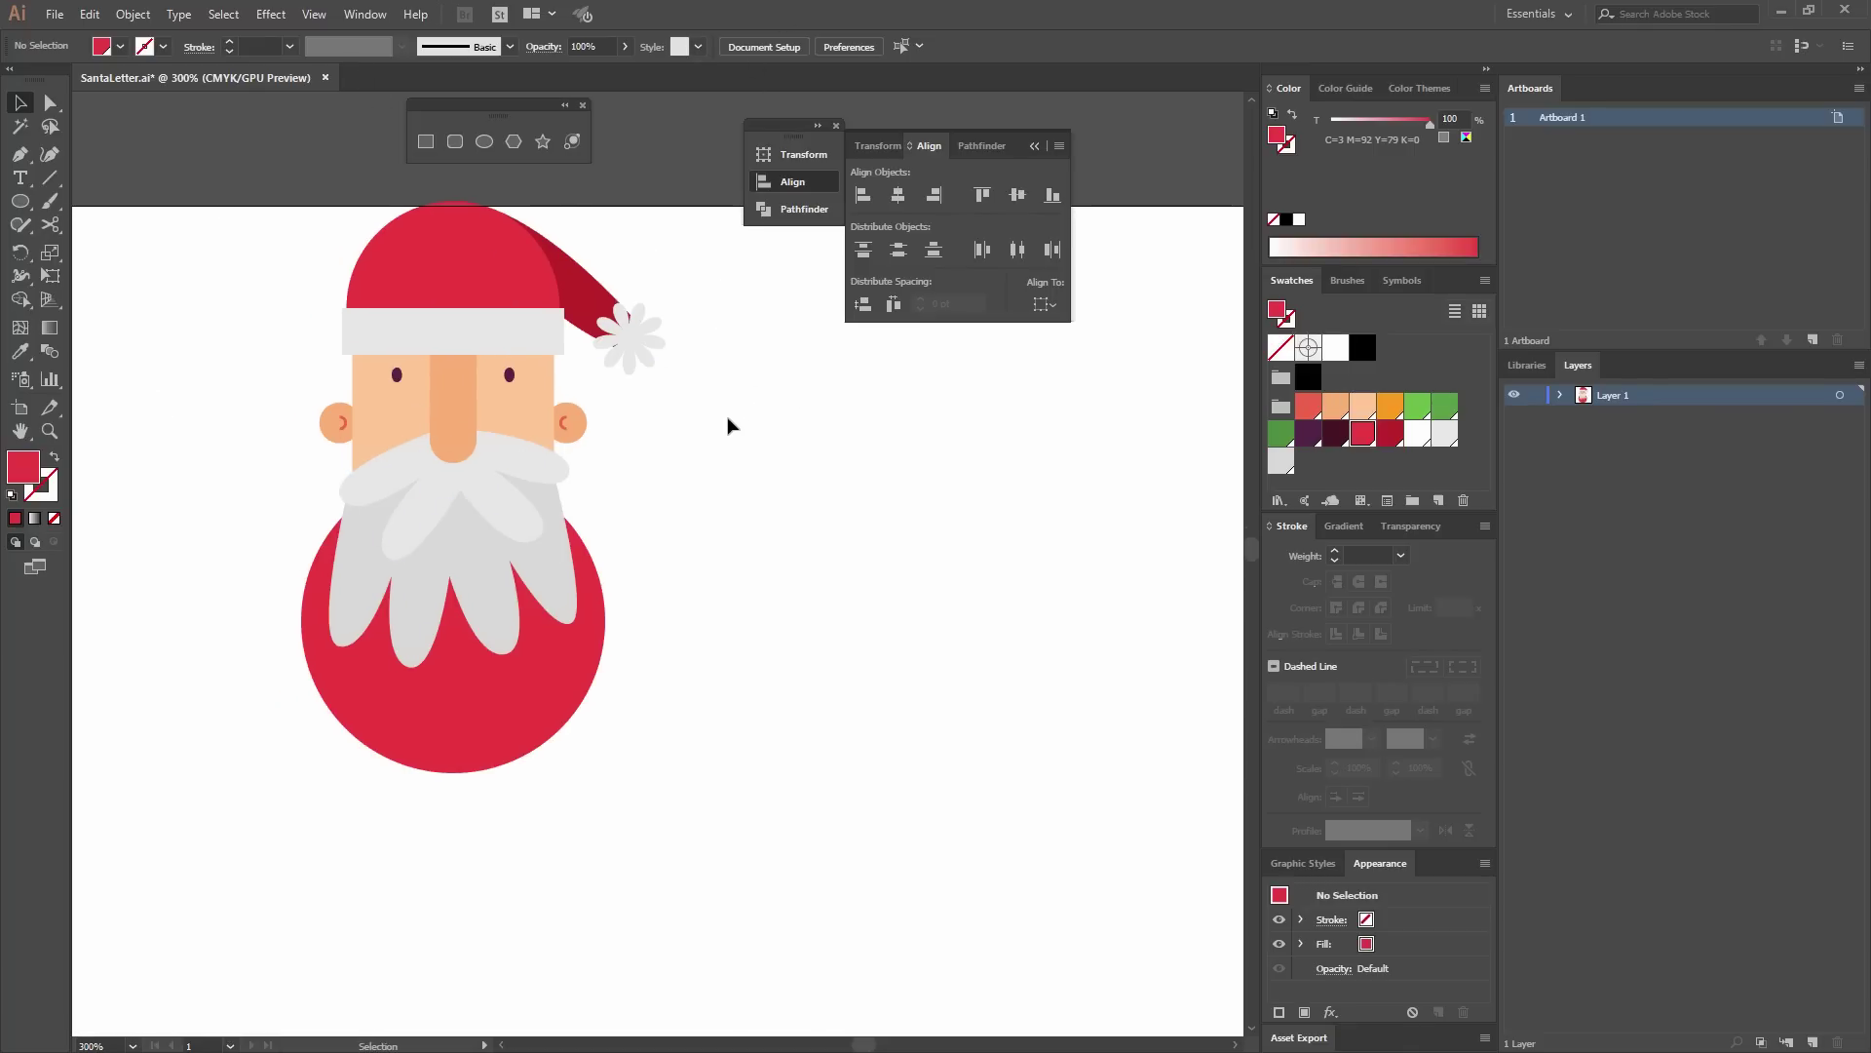
click(485, 144)
click(780, 494)
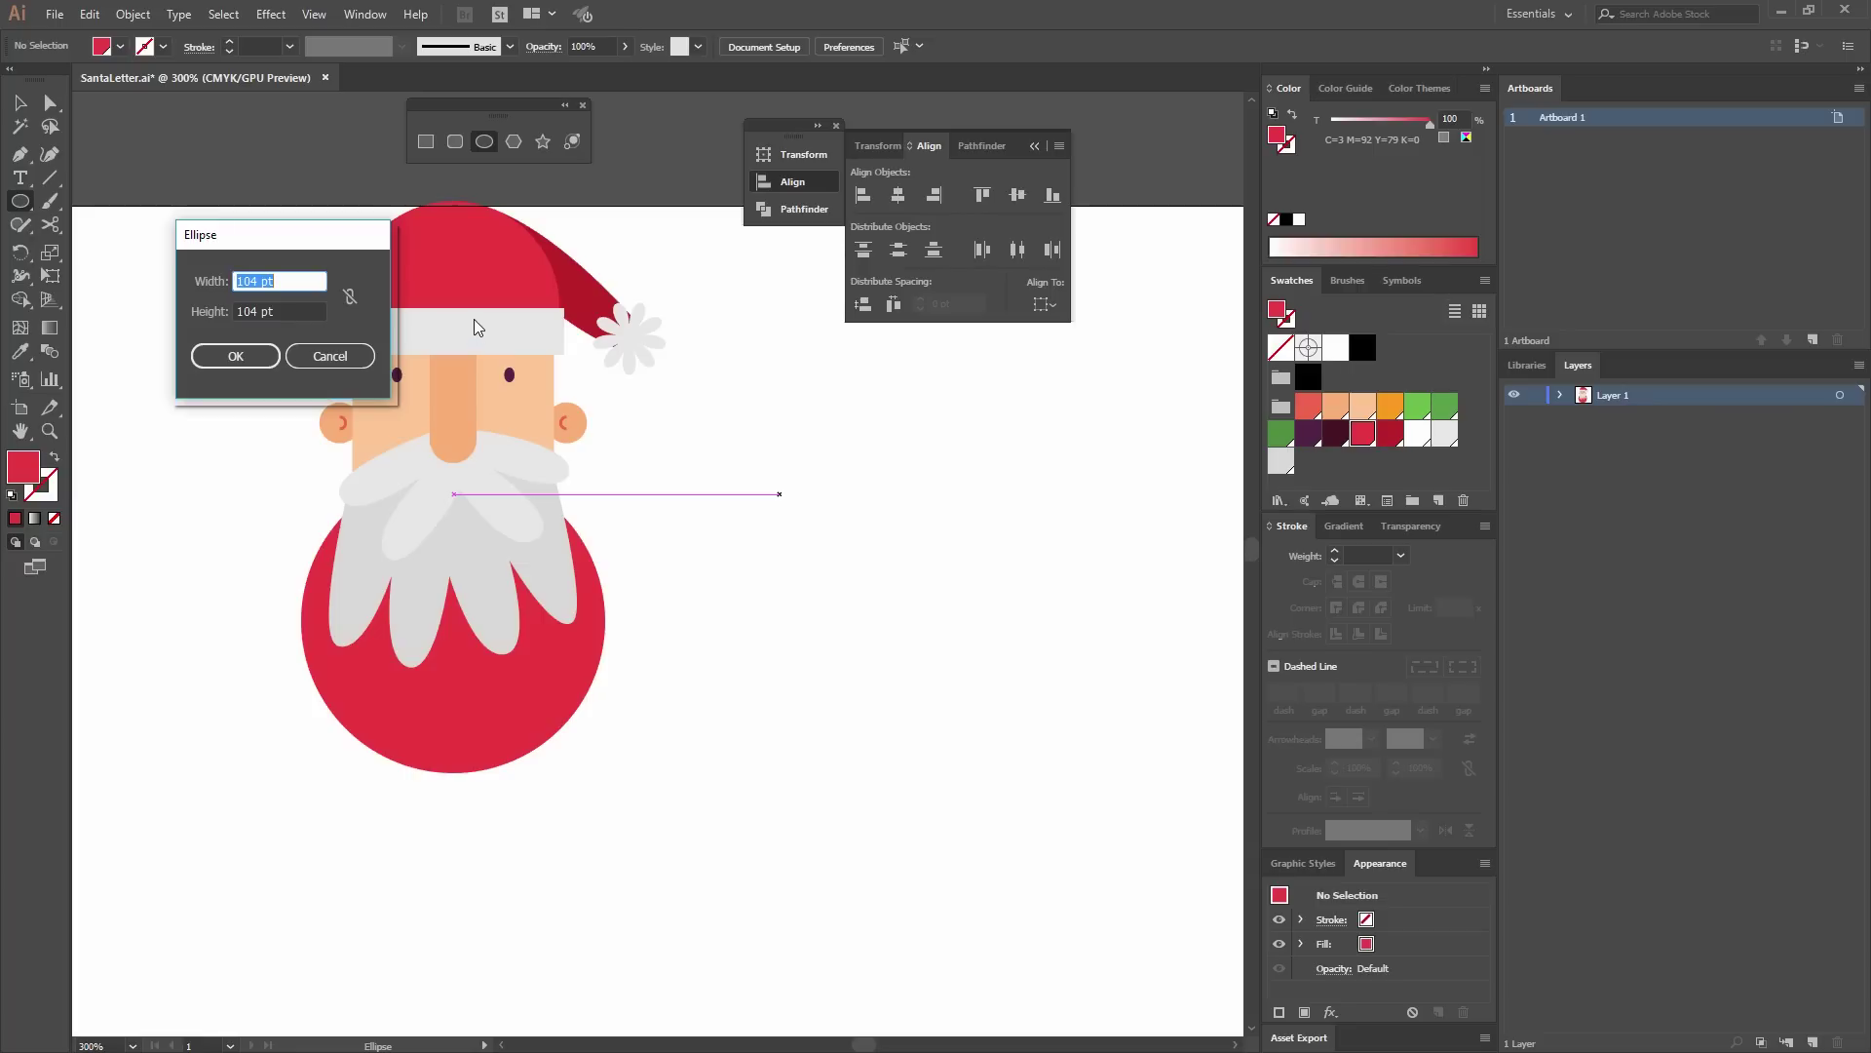
text(113)
key(Tab)
text(113)
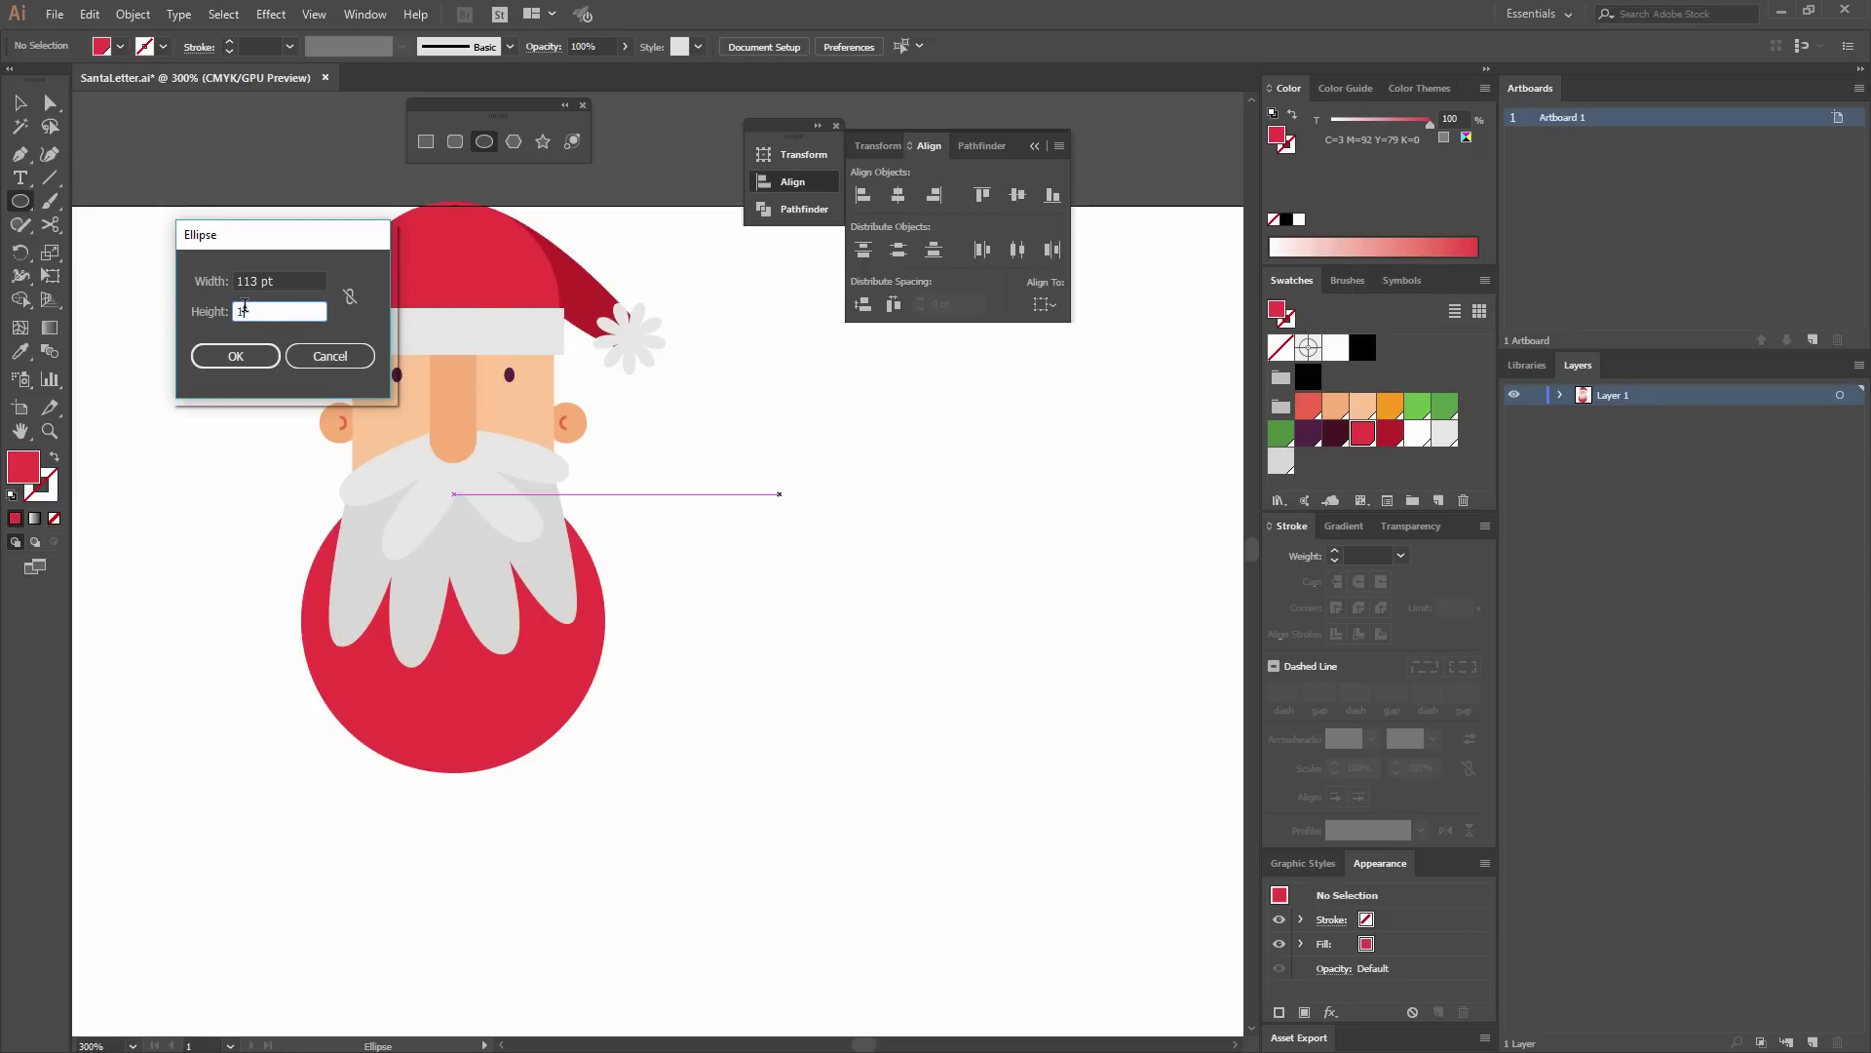
click(235, 355)
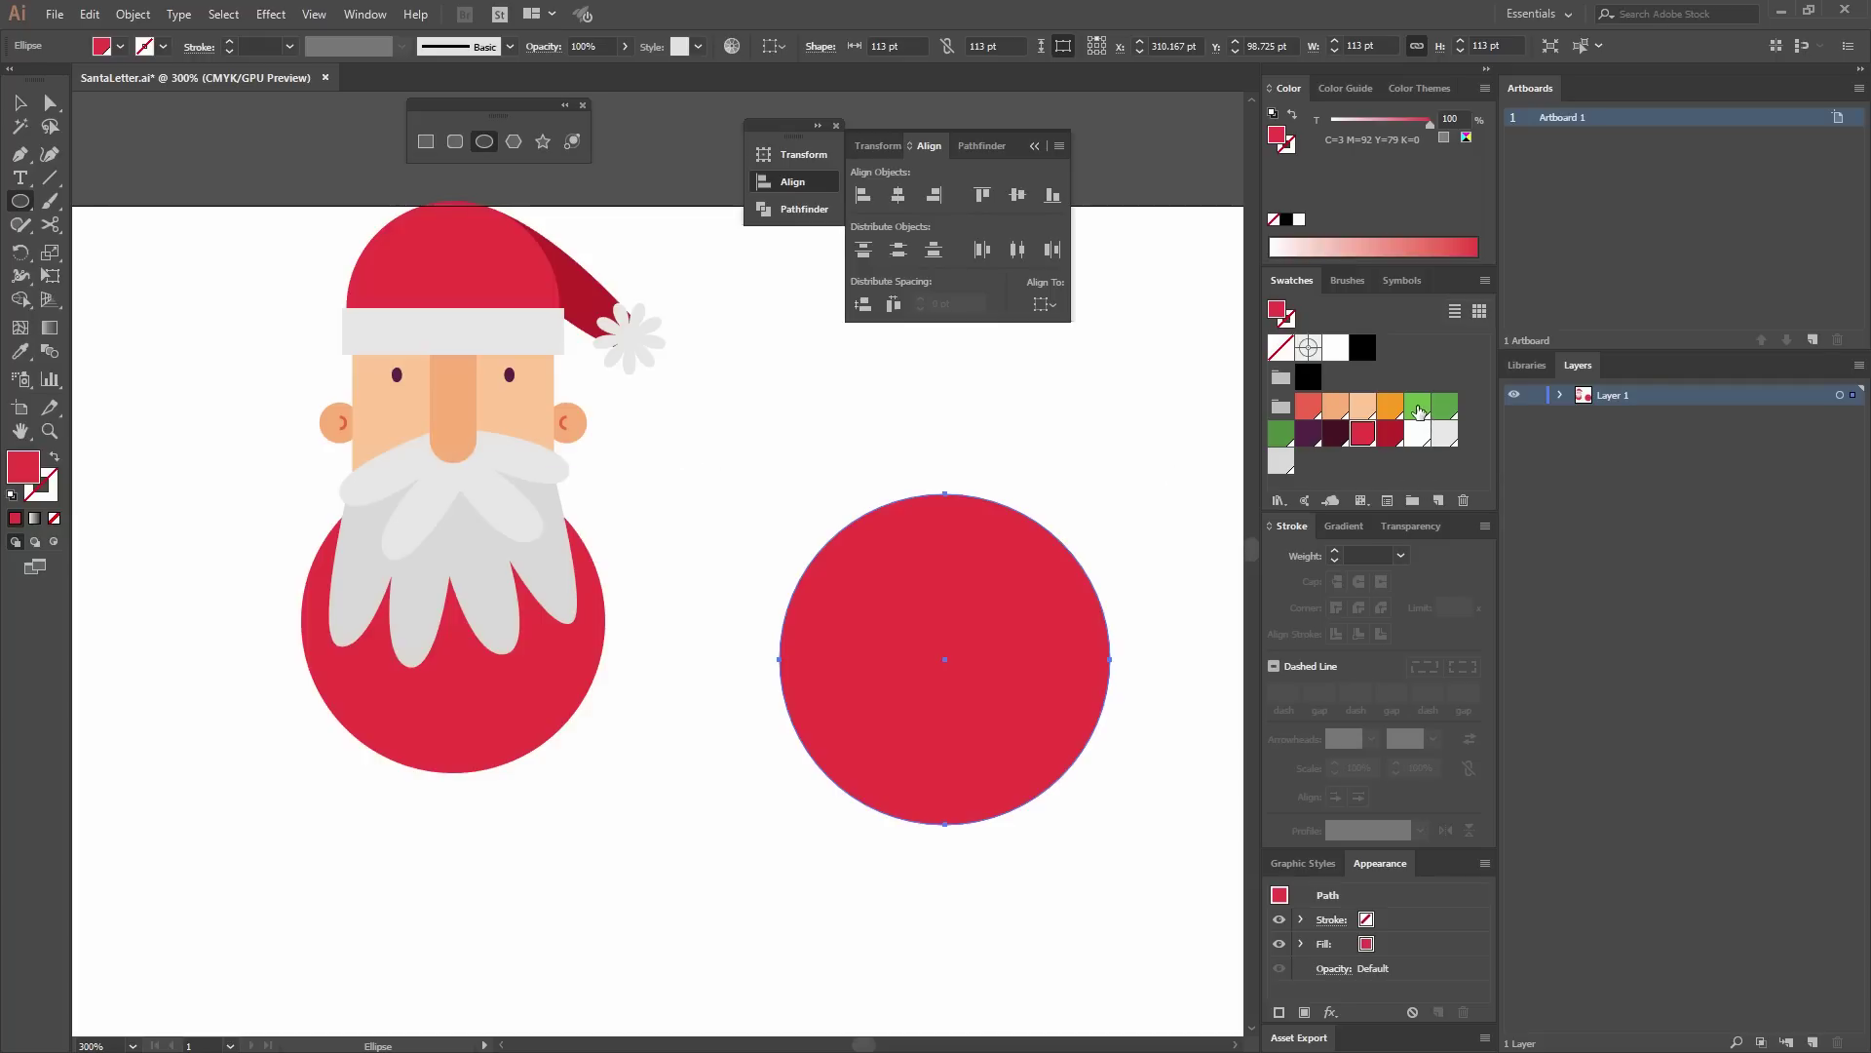
click(1419, 409)
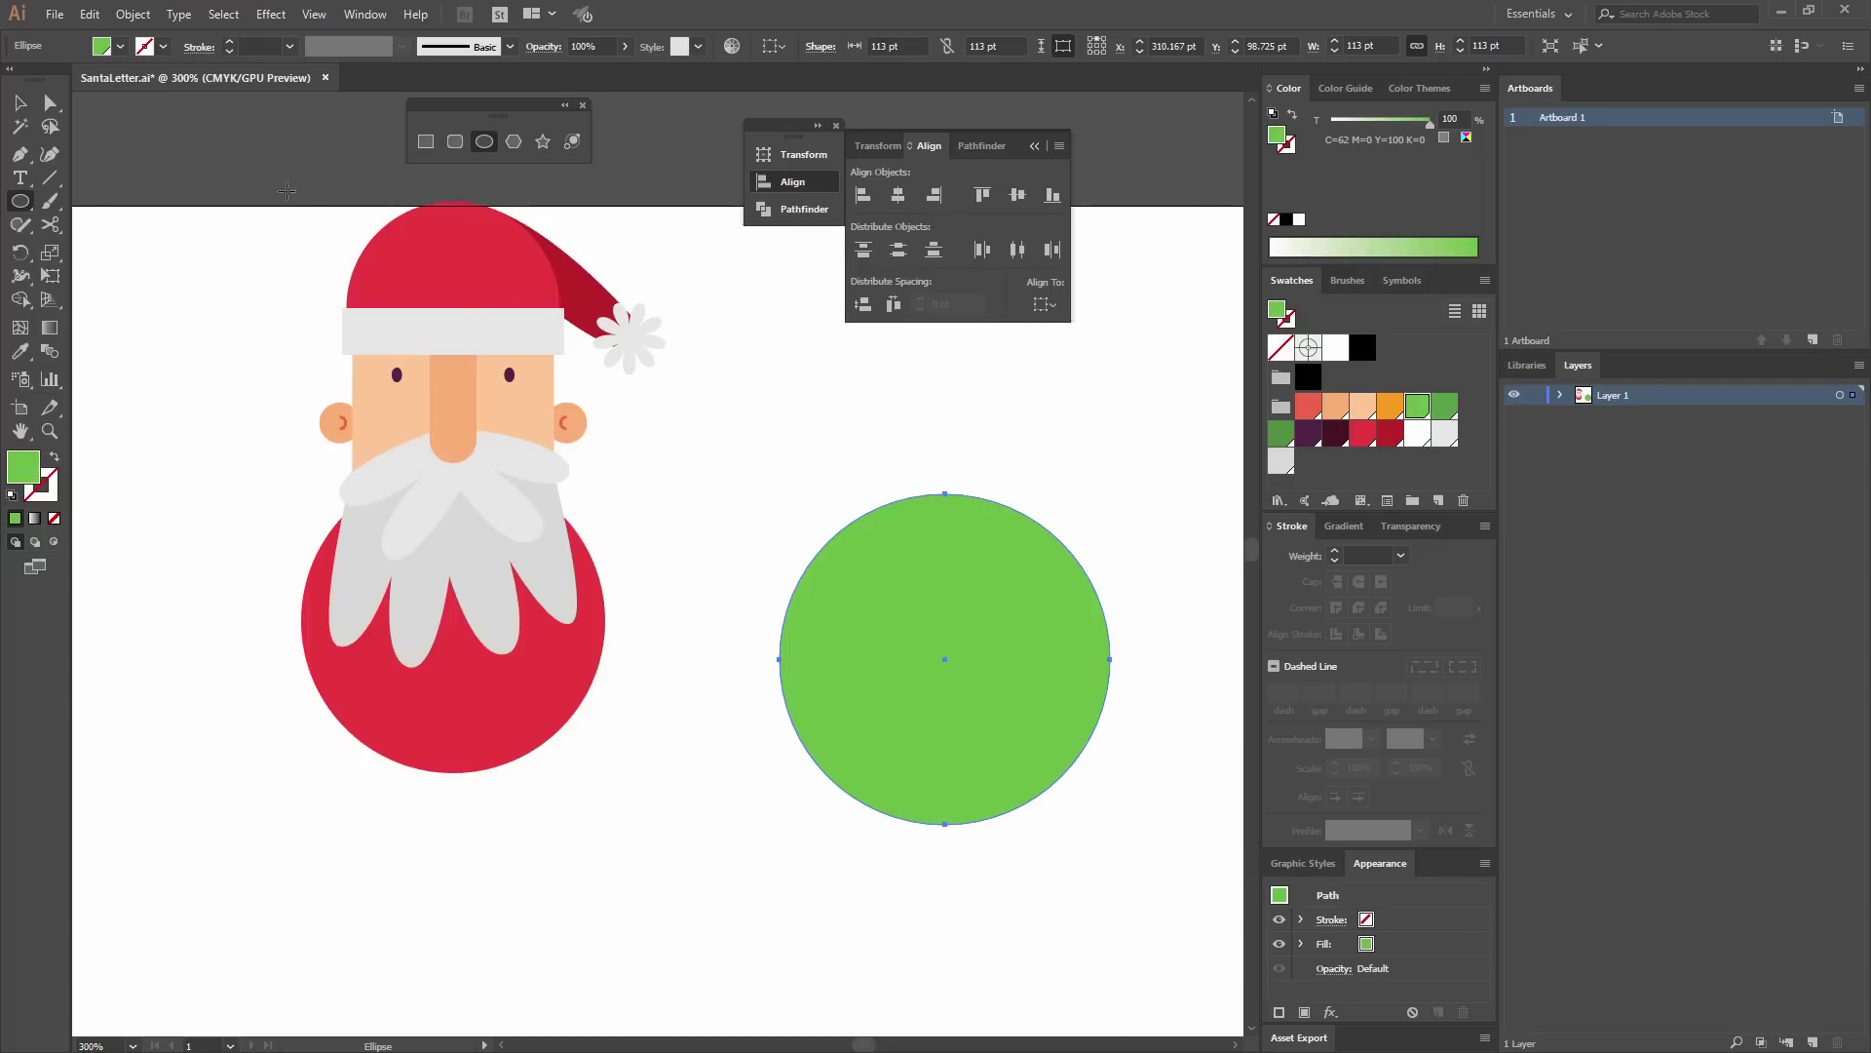
key(v)
click(745, 415)
mouse_move(823, 405)
mouse_down()
mouse_move(709, 325)
mouse_move(816, 394)
mouse_up()
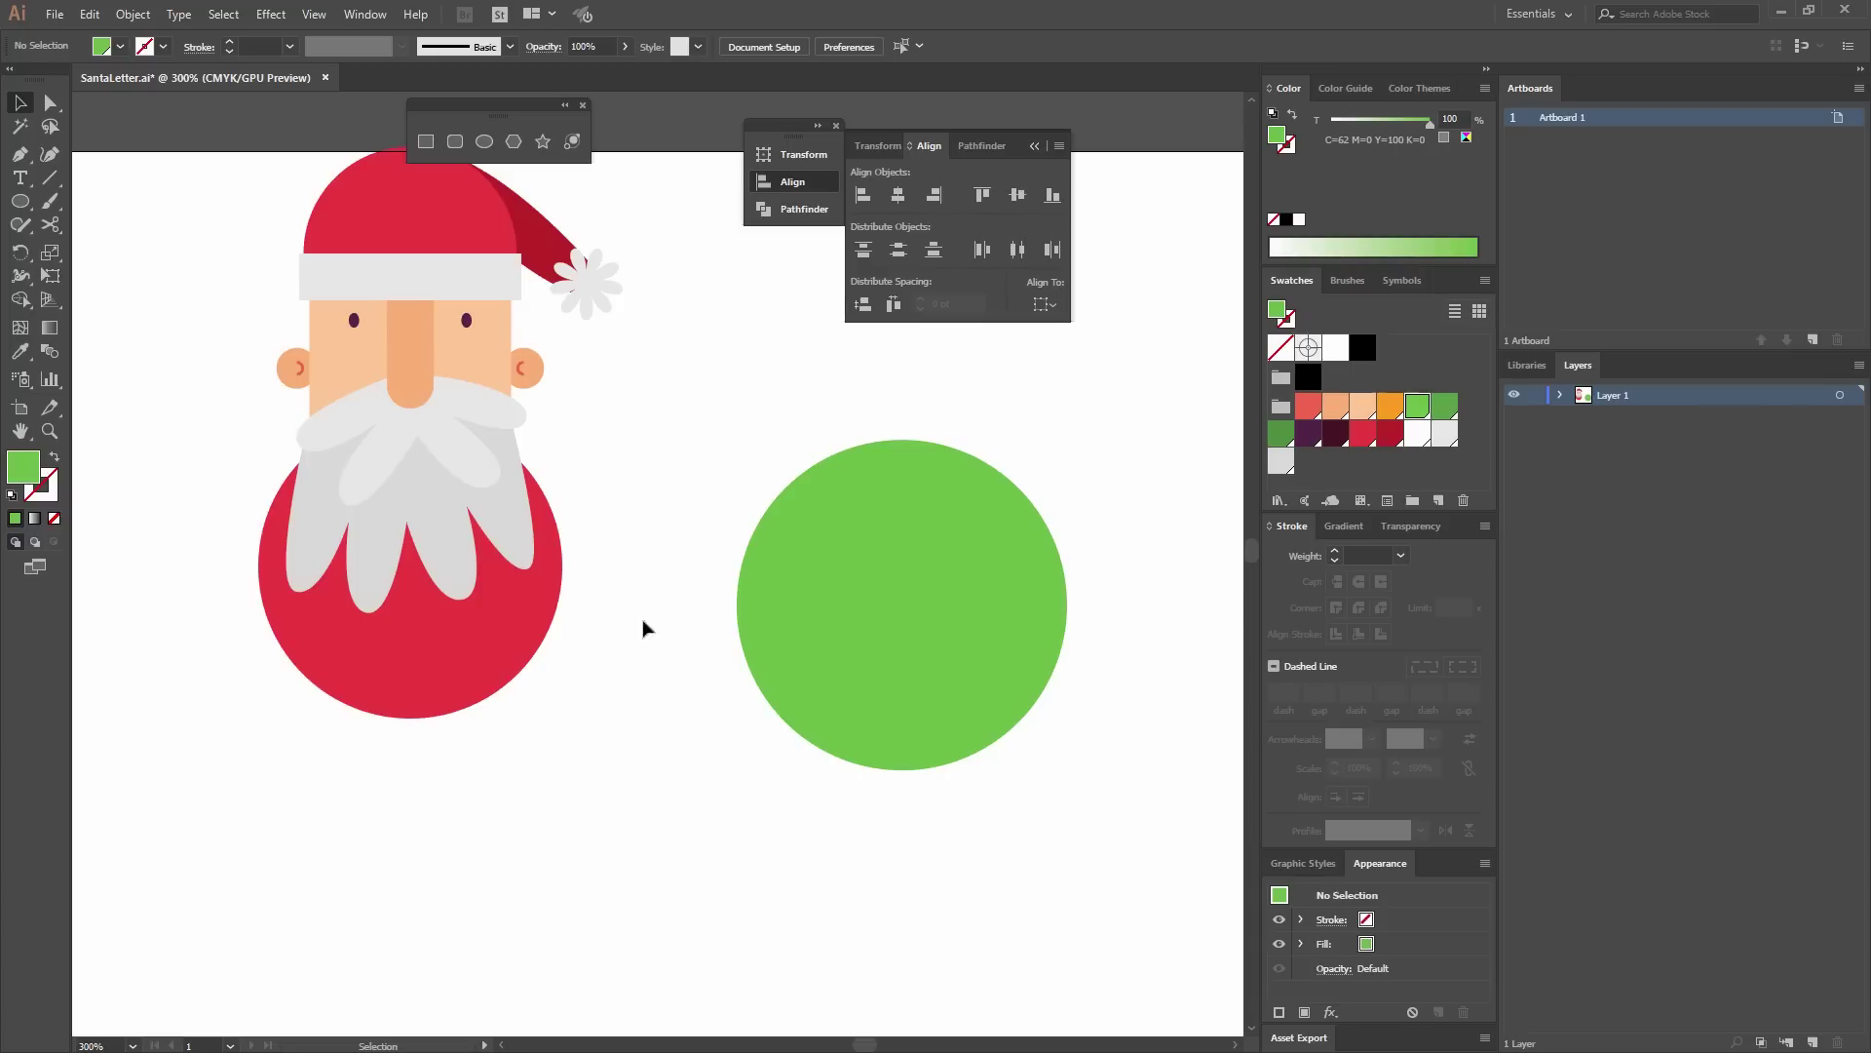
drag(670, 410, 721, 463)
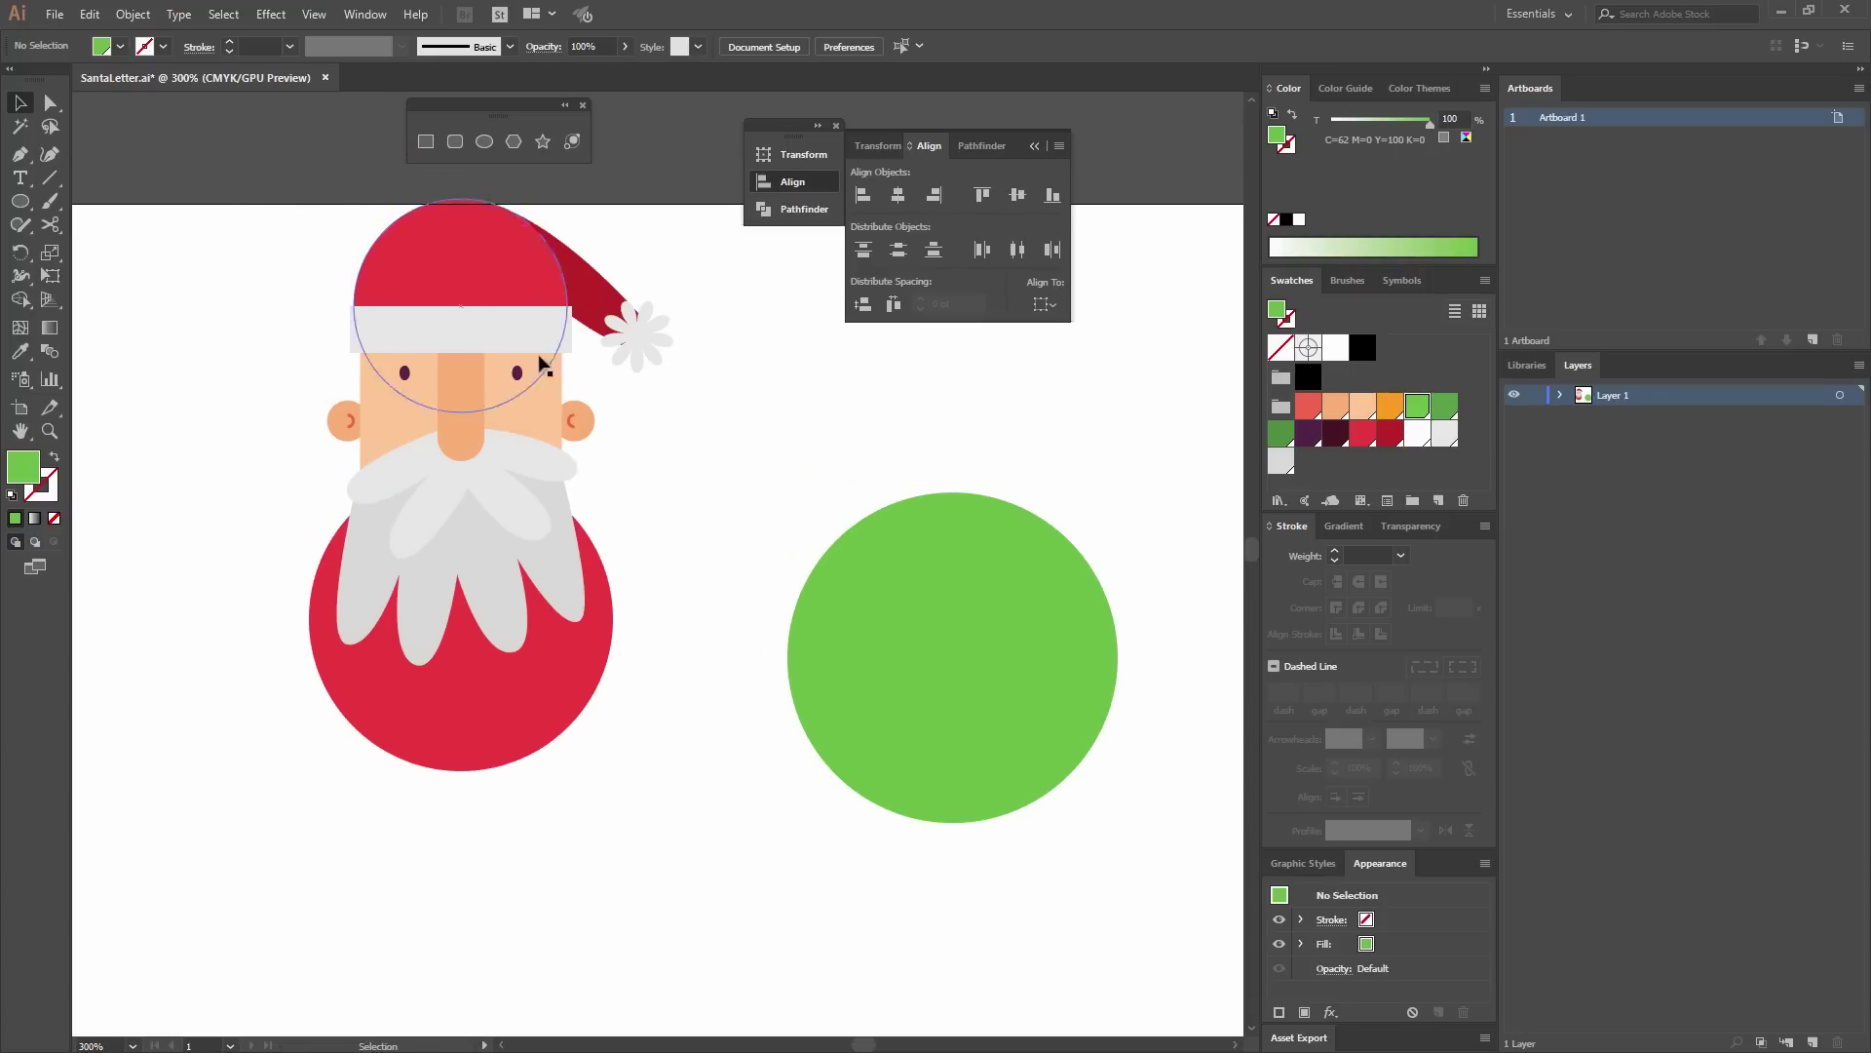
drag(480, 334, 866, 409)
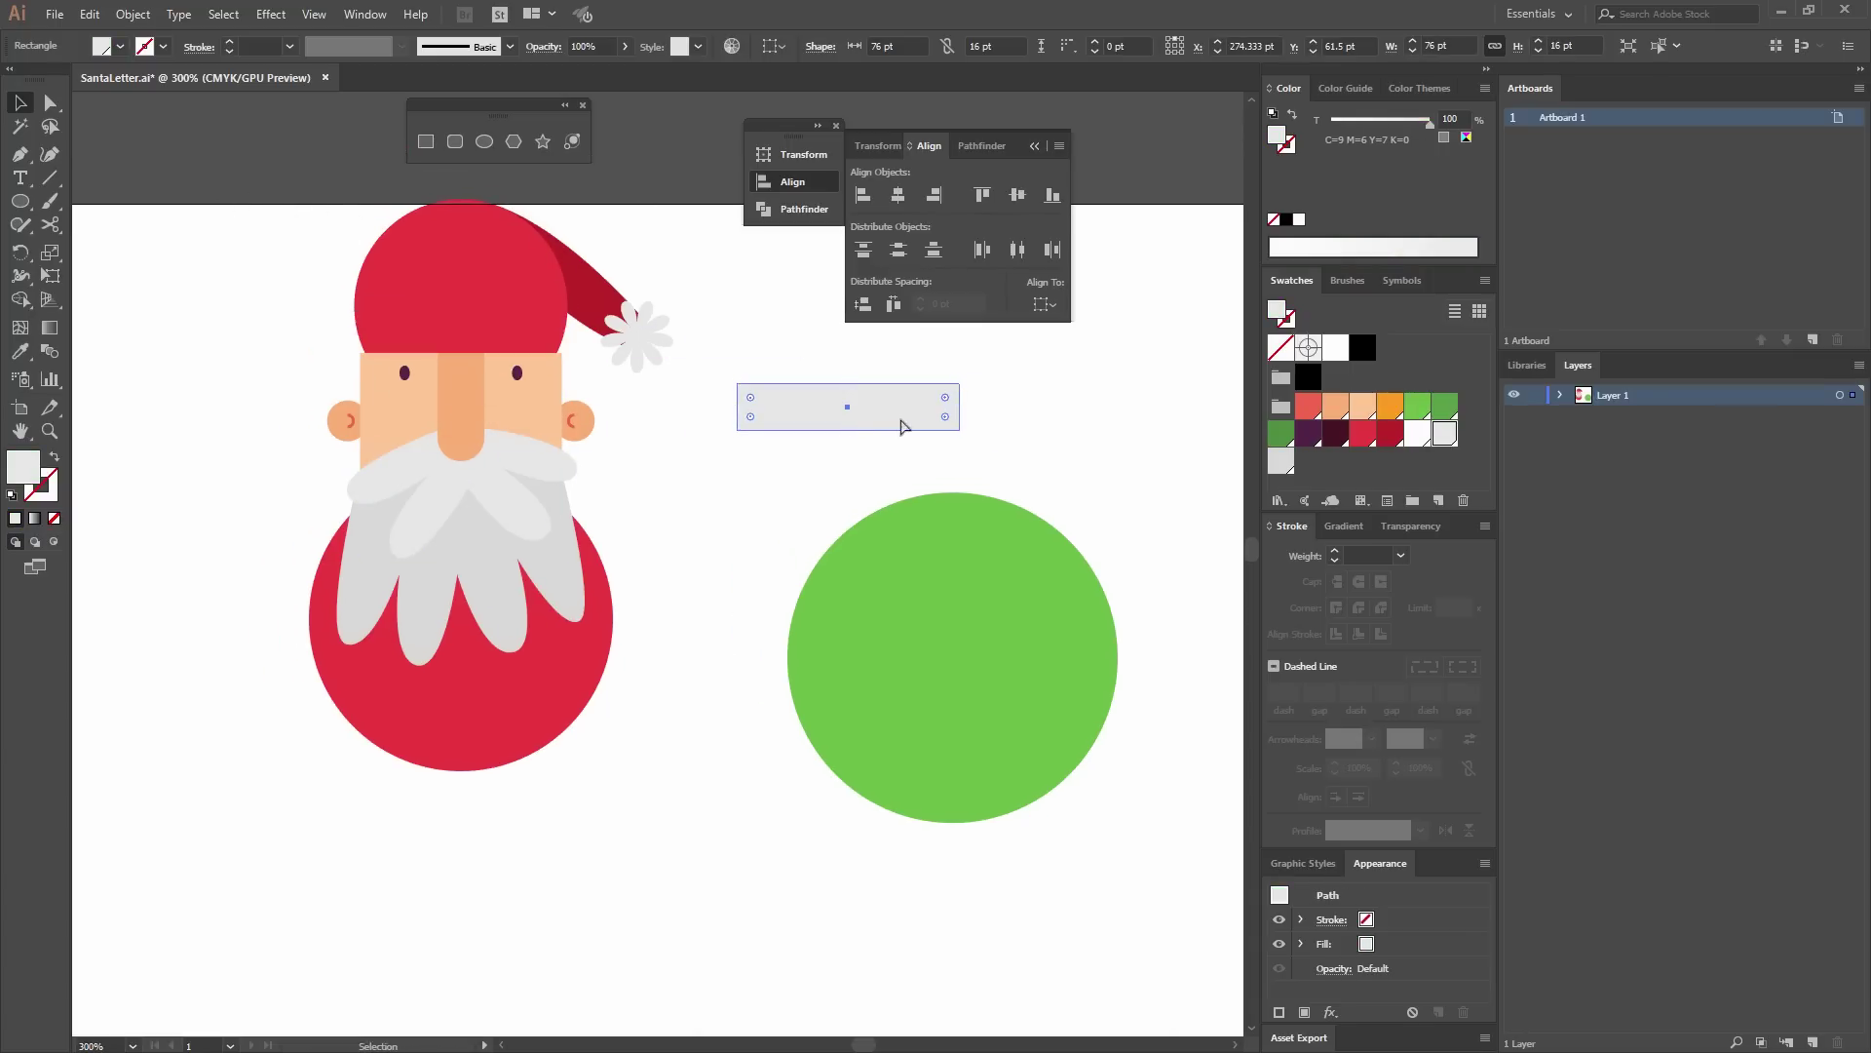
key(ctrl+z)
Group all the parts of the Santa figure, leaving out the green circle.
click(698, 535)
drag(698, 819, 215, 140)
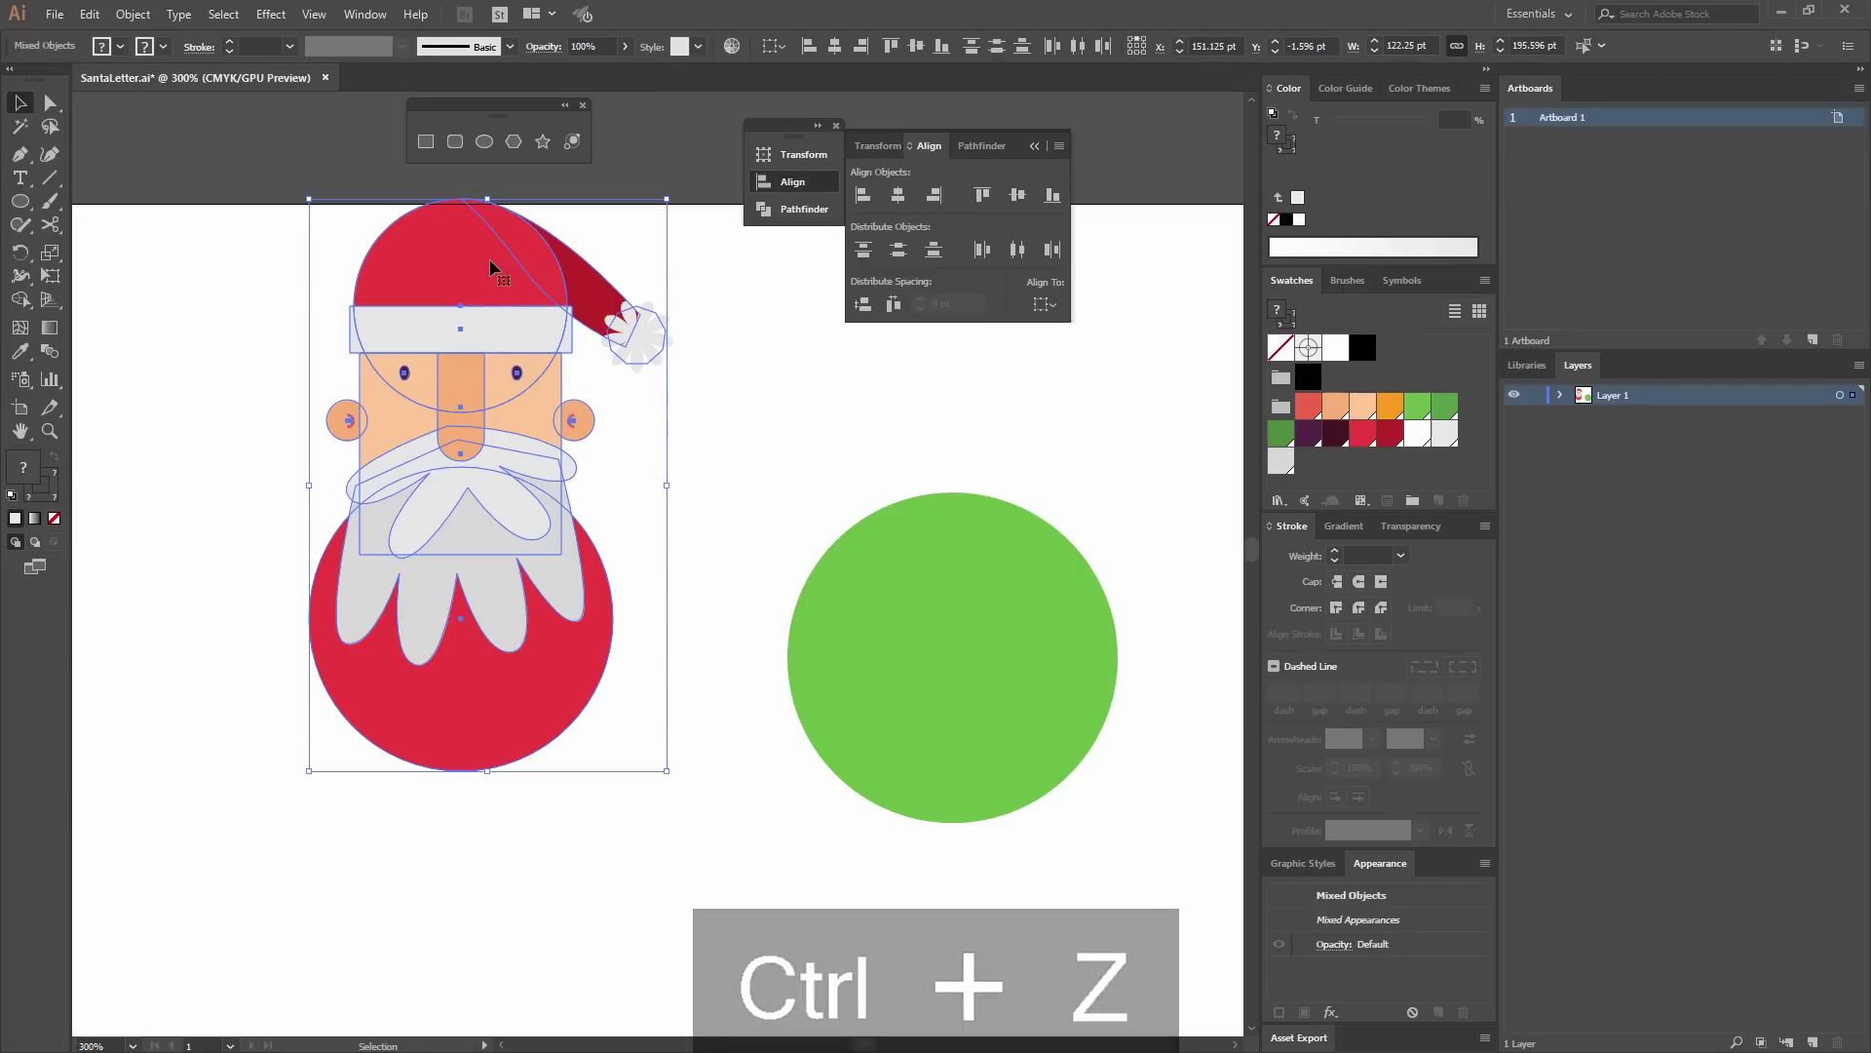
key(ctrl+g)
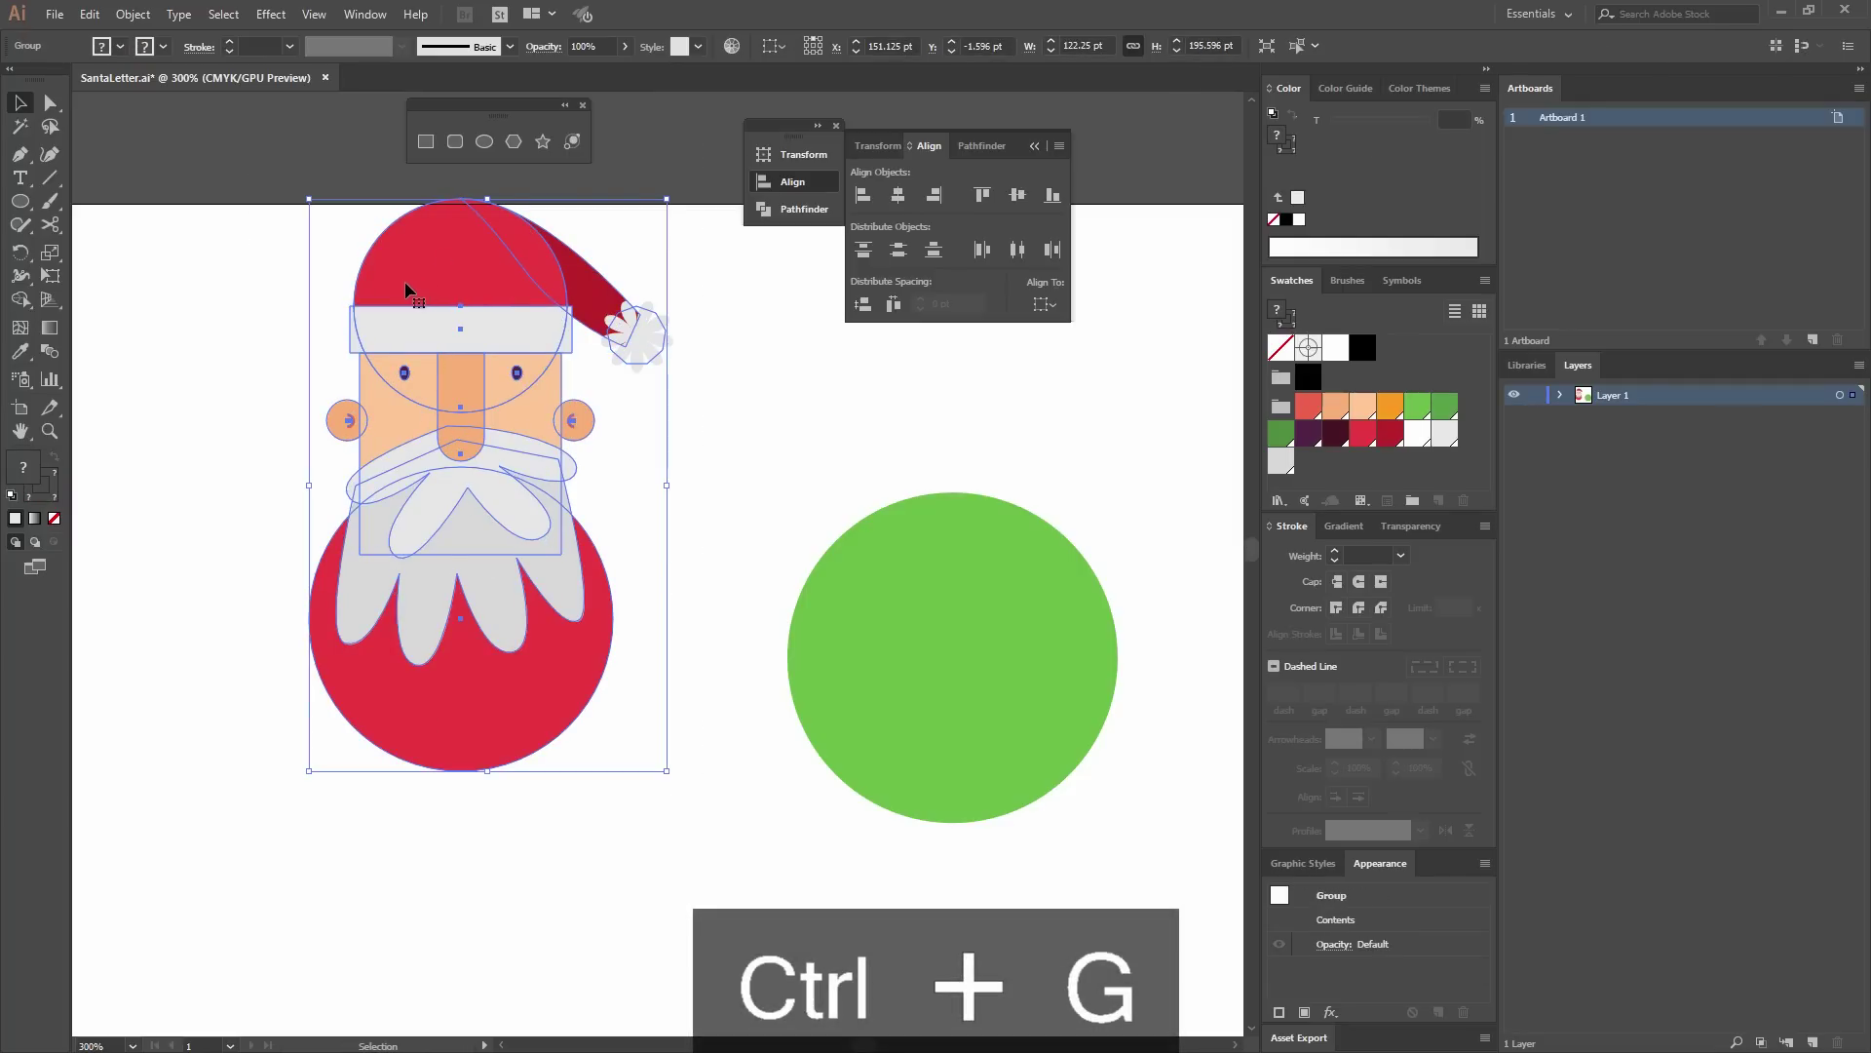
drag(529, 280, 757, 363)
key(ctrl+z)
key(ctrl+z)
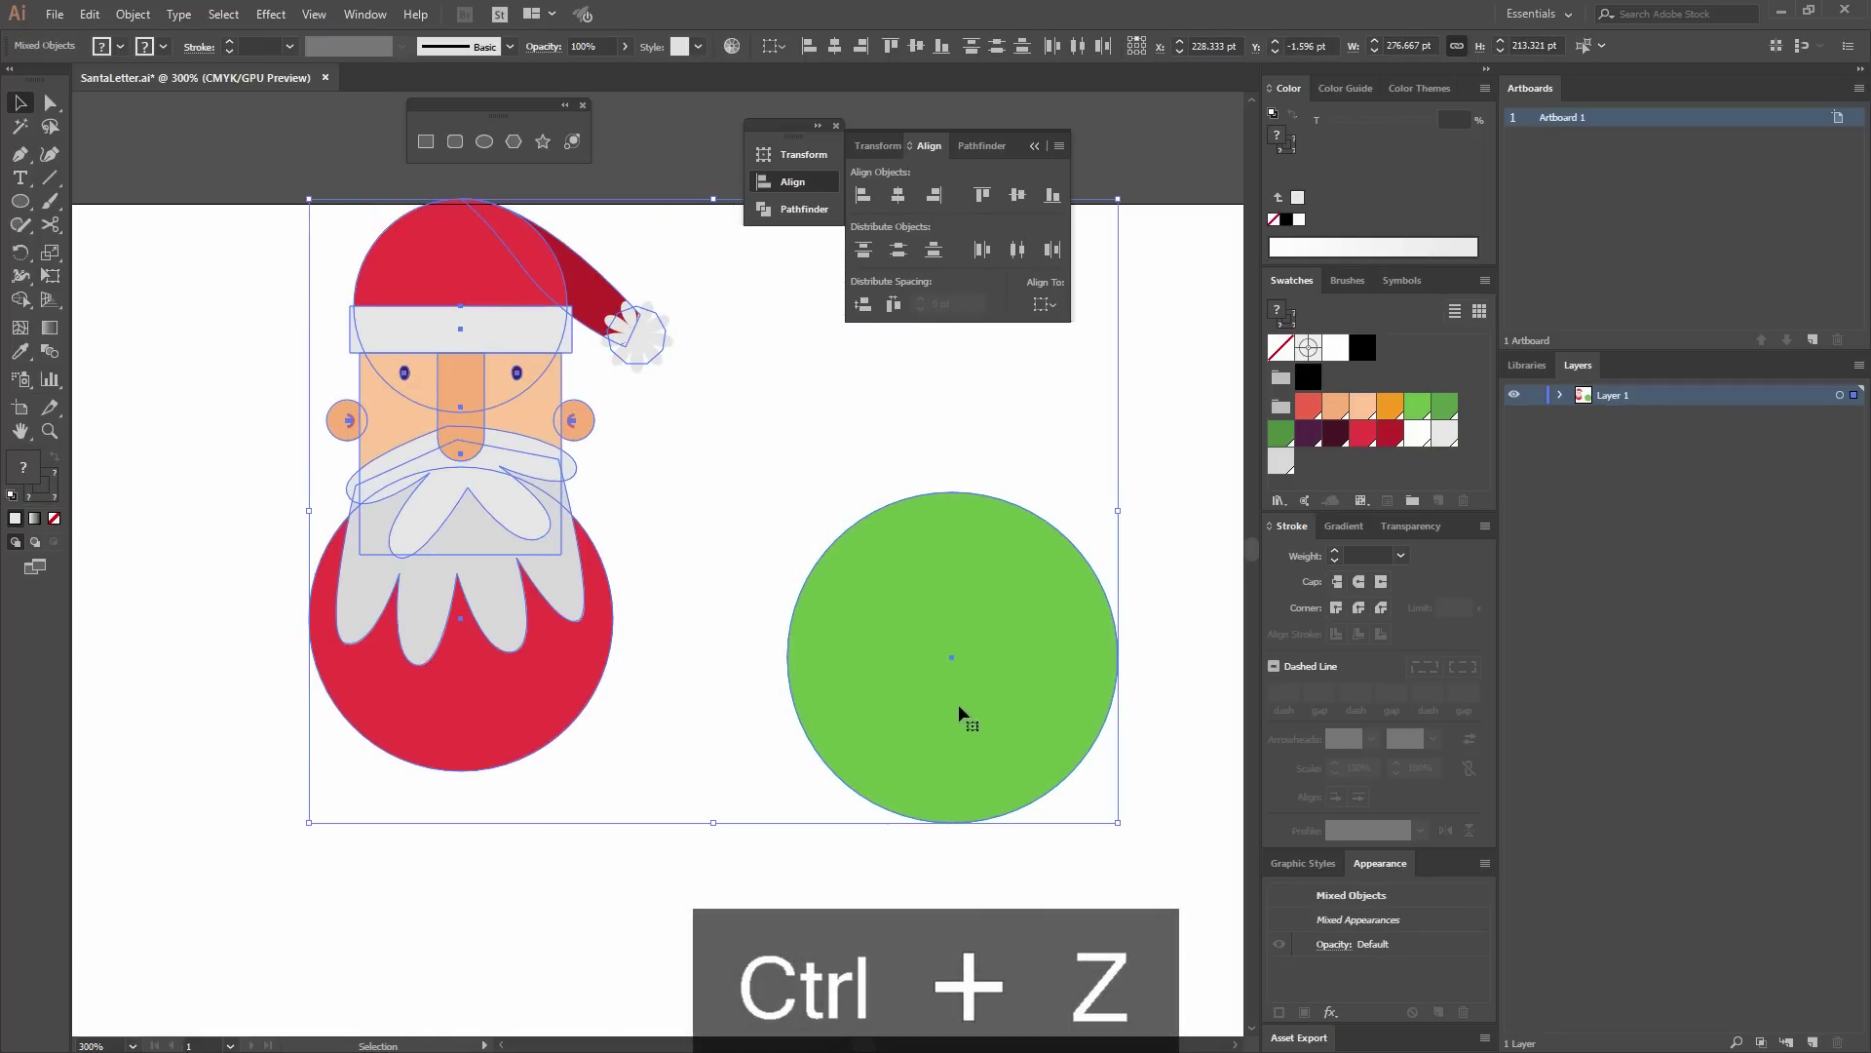
Align the Santa figure horizontally to the centre of the green circle, using the circle as the key object.
shift+click(961, 539)
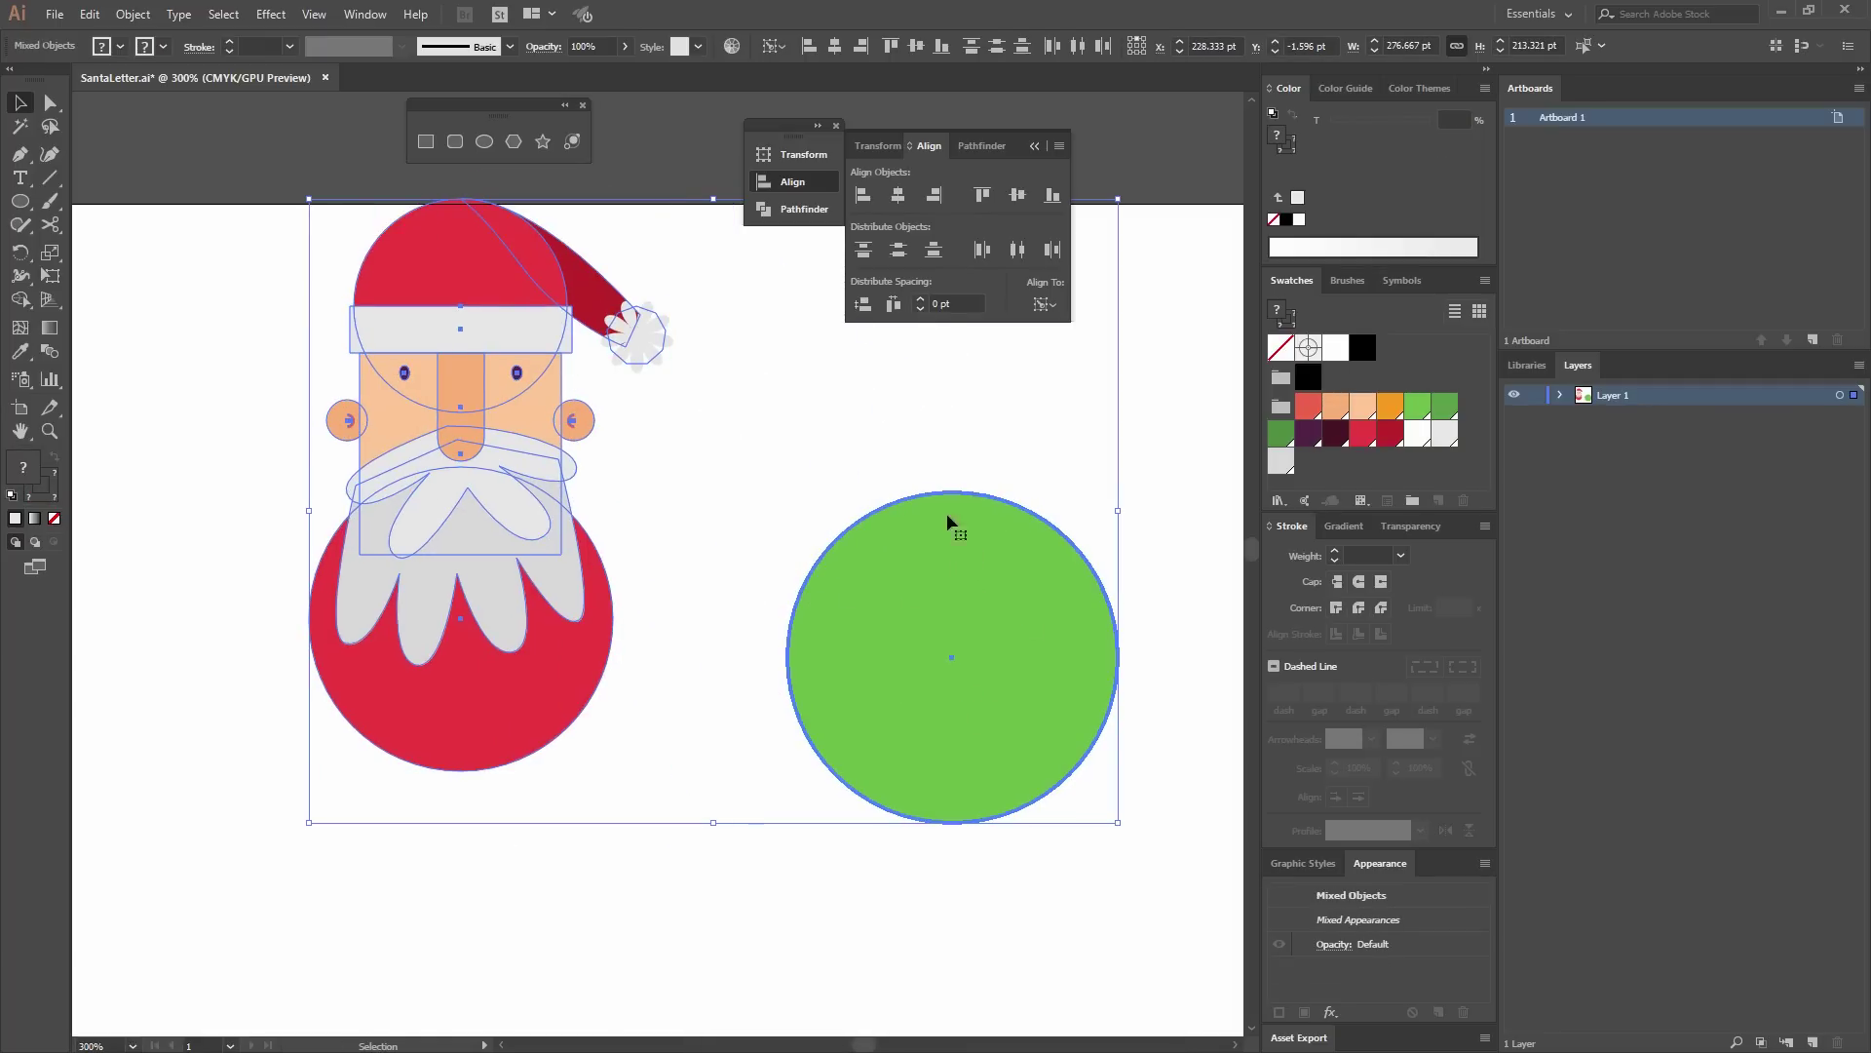
click(898, 196)
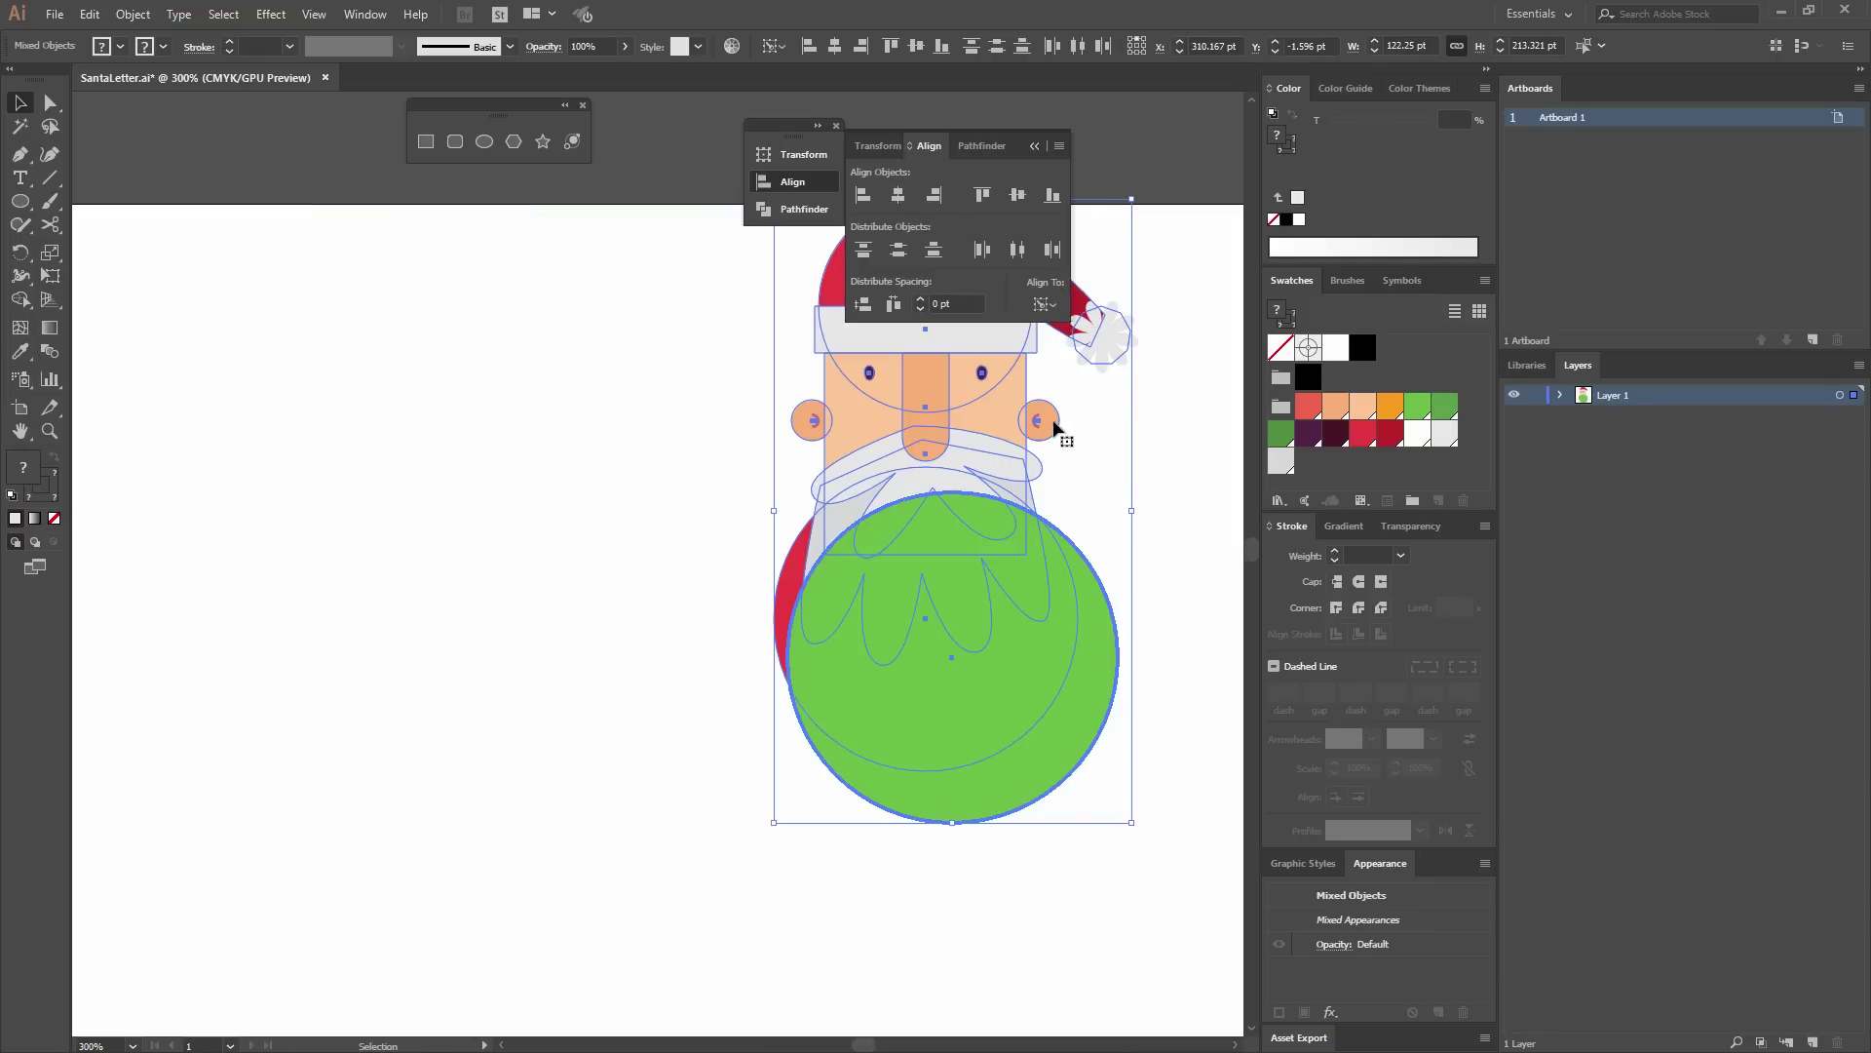
scroll(975, 449, right, 5)
click(778, 459)
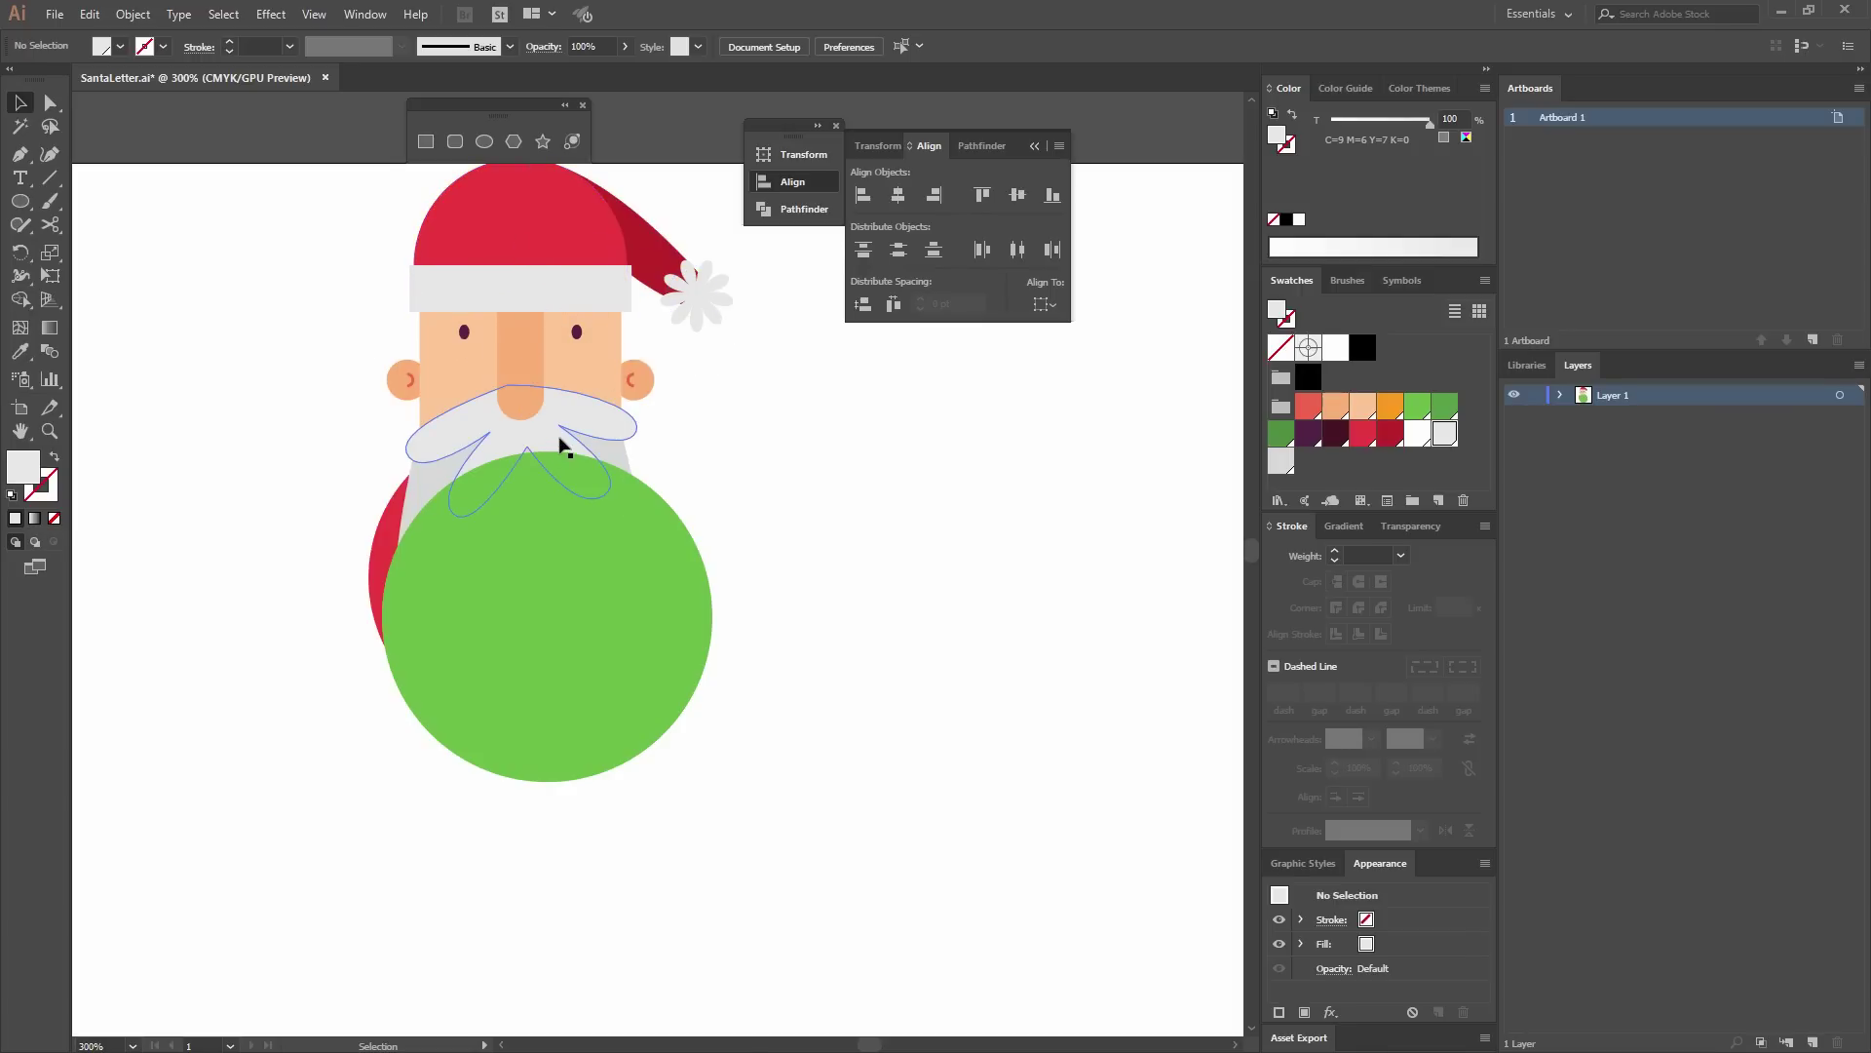
Send the green circle to the back, behind the Santa group.
click(659, 531)
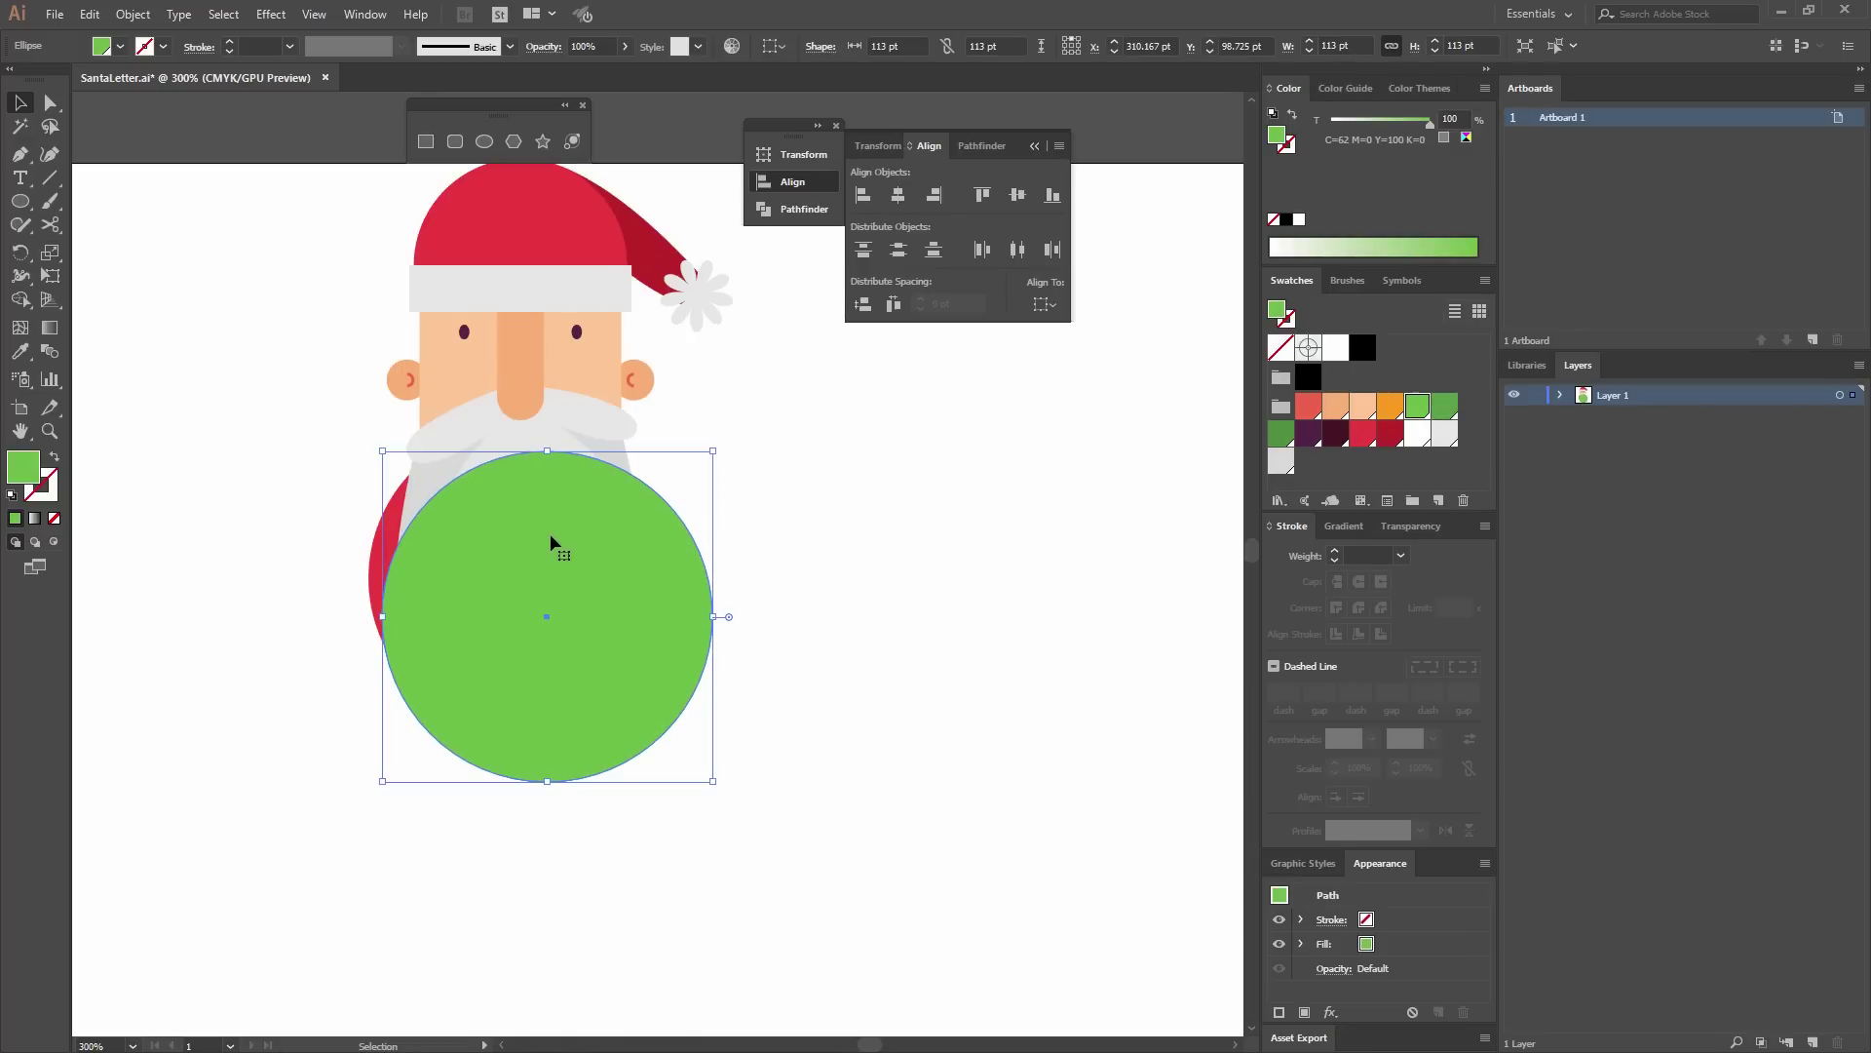
right_click(595, 526)
mouse_move(696, 826)
click(478, 889)
click(806, 735)
Move the Santa group down so that the face sits over the middle of the green circle.
drag(529, 302, 608, 580)
click(877, 535)
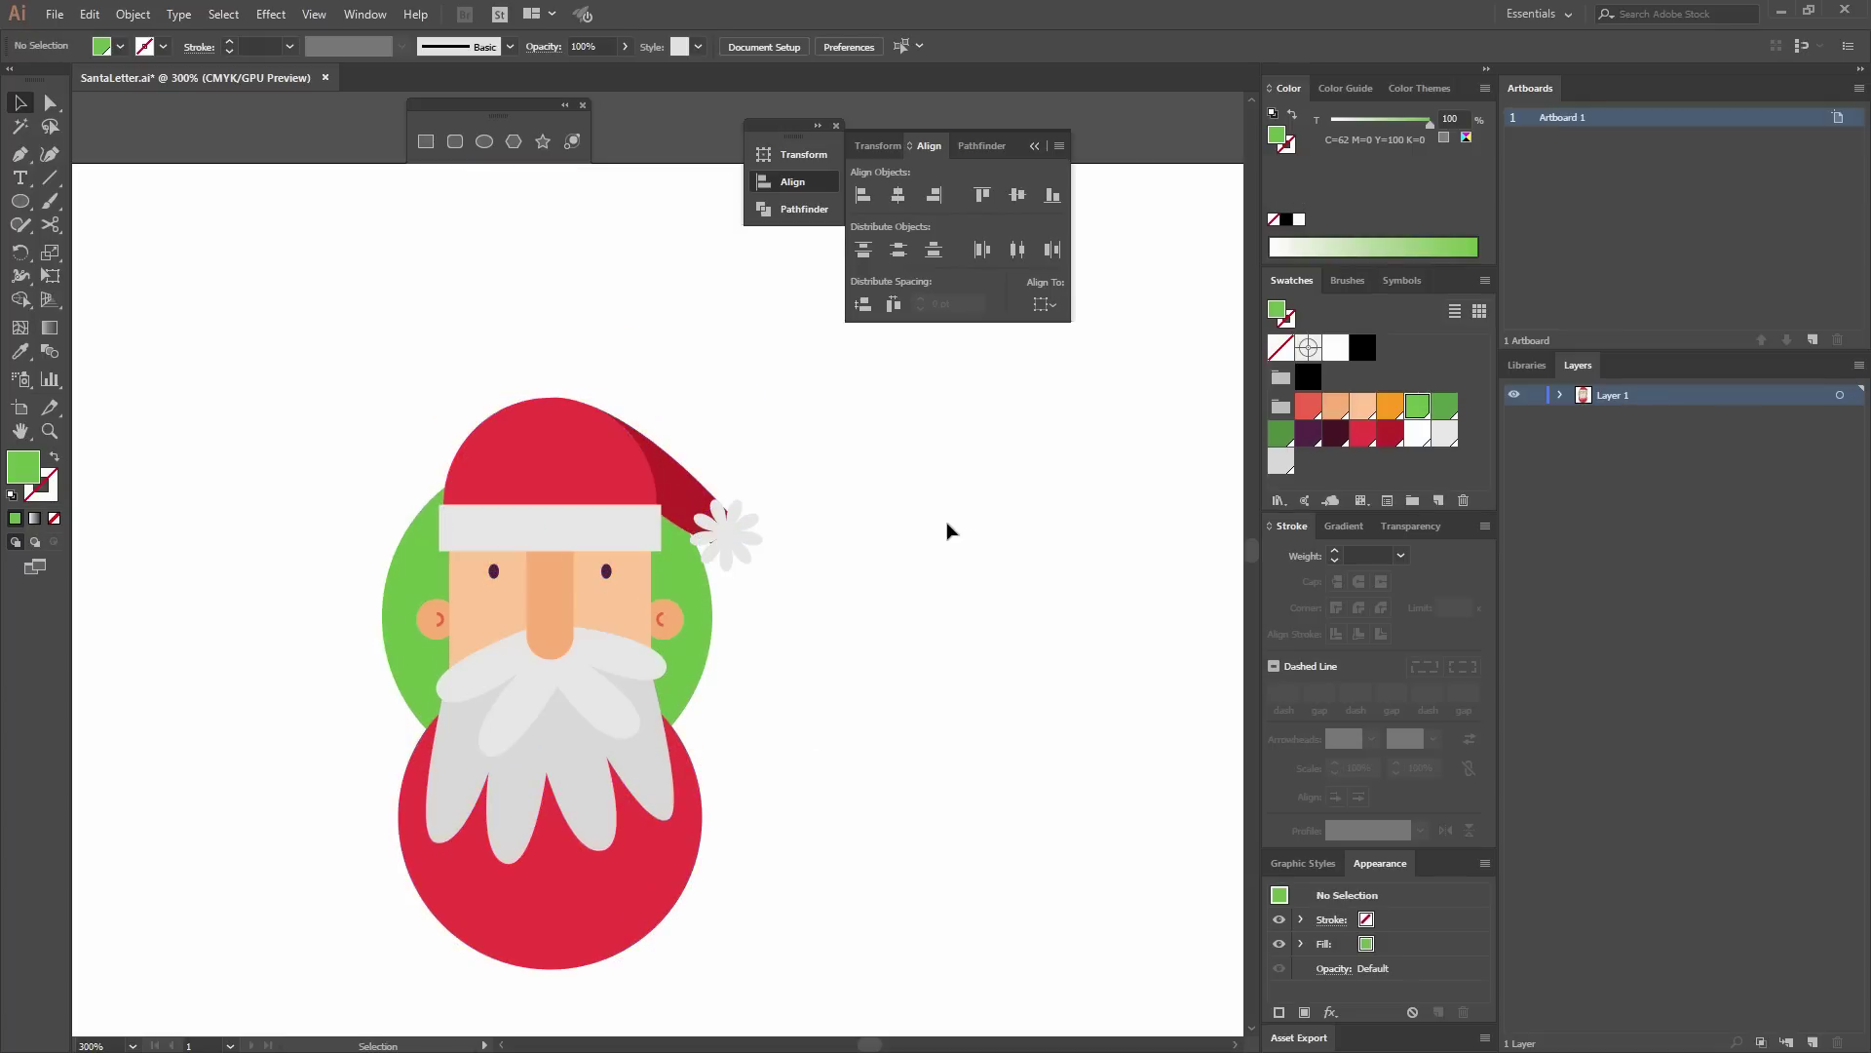
drag(789, 669, 759, 559)
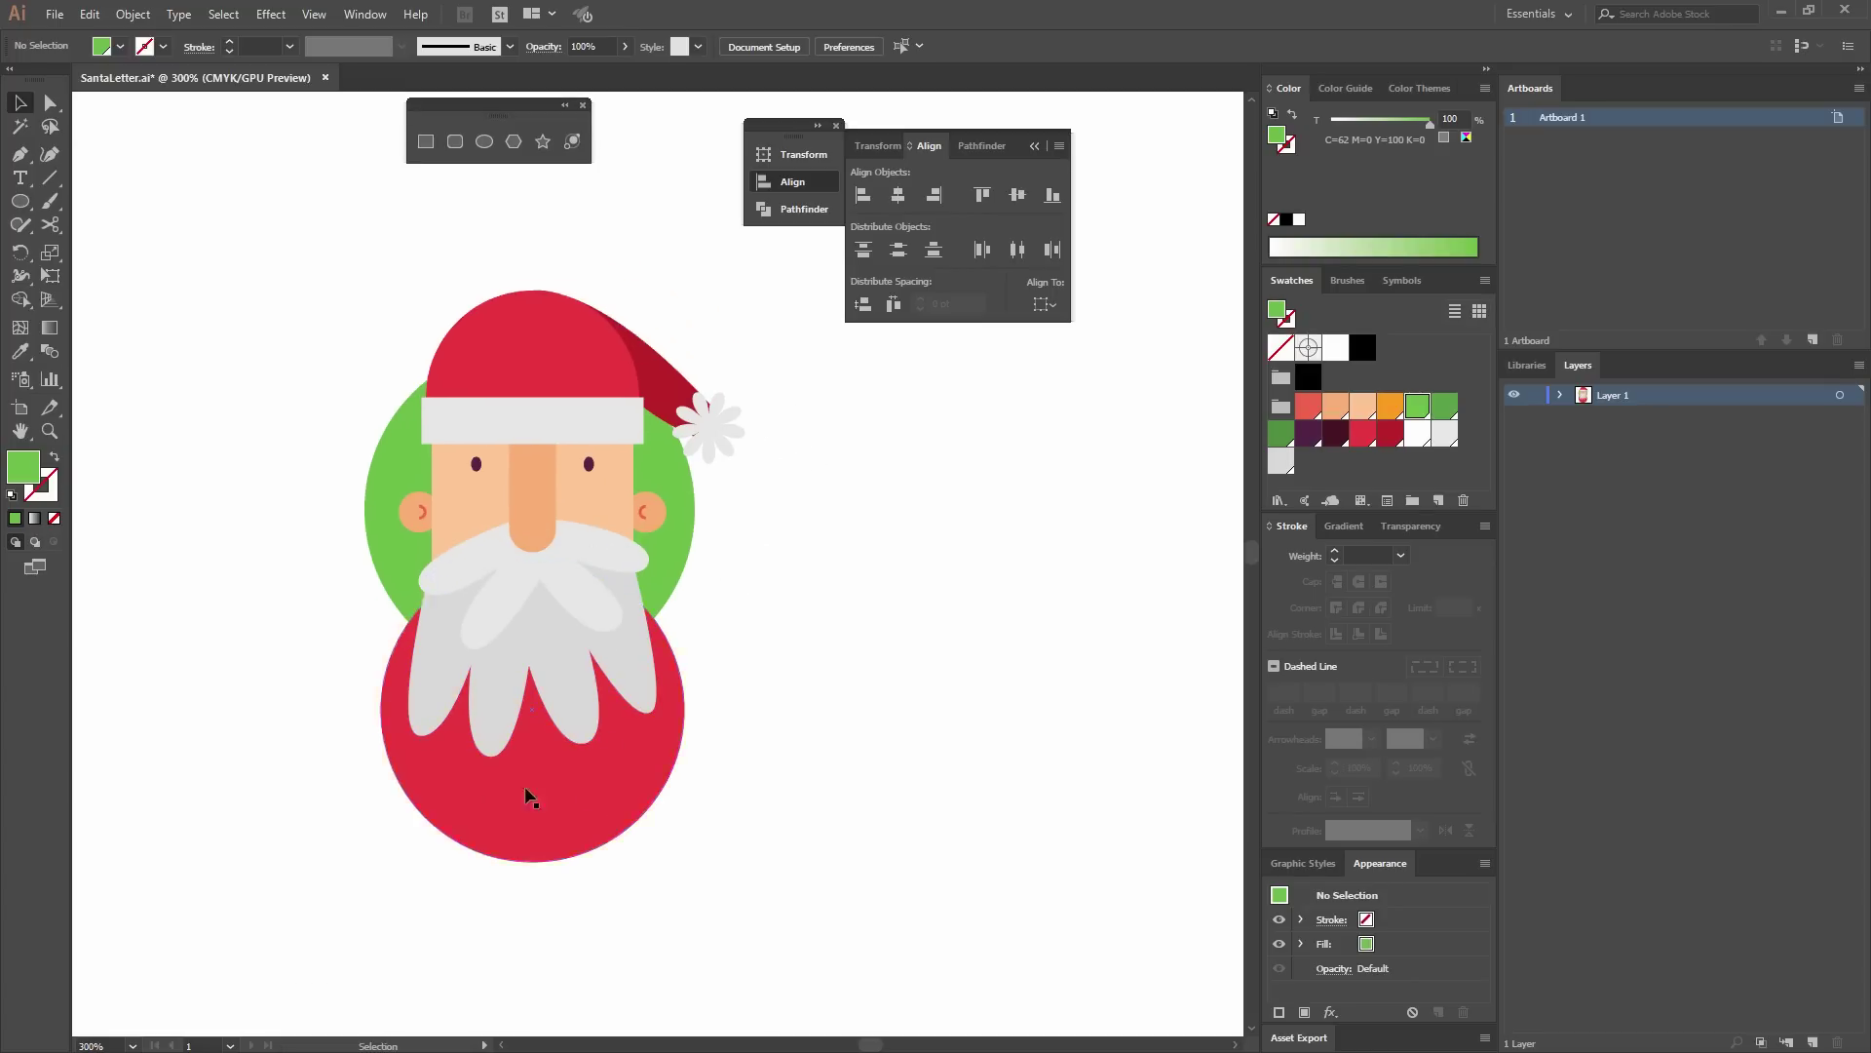
click(622, 602)
click(787, 570)
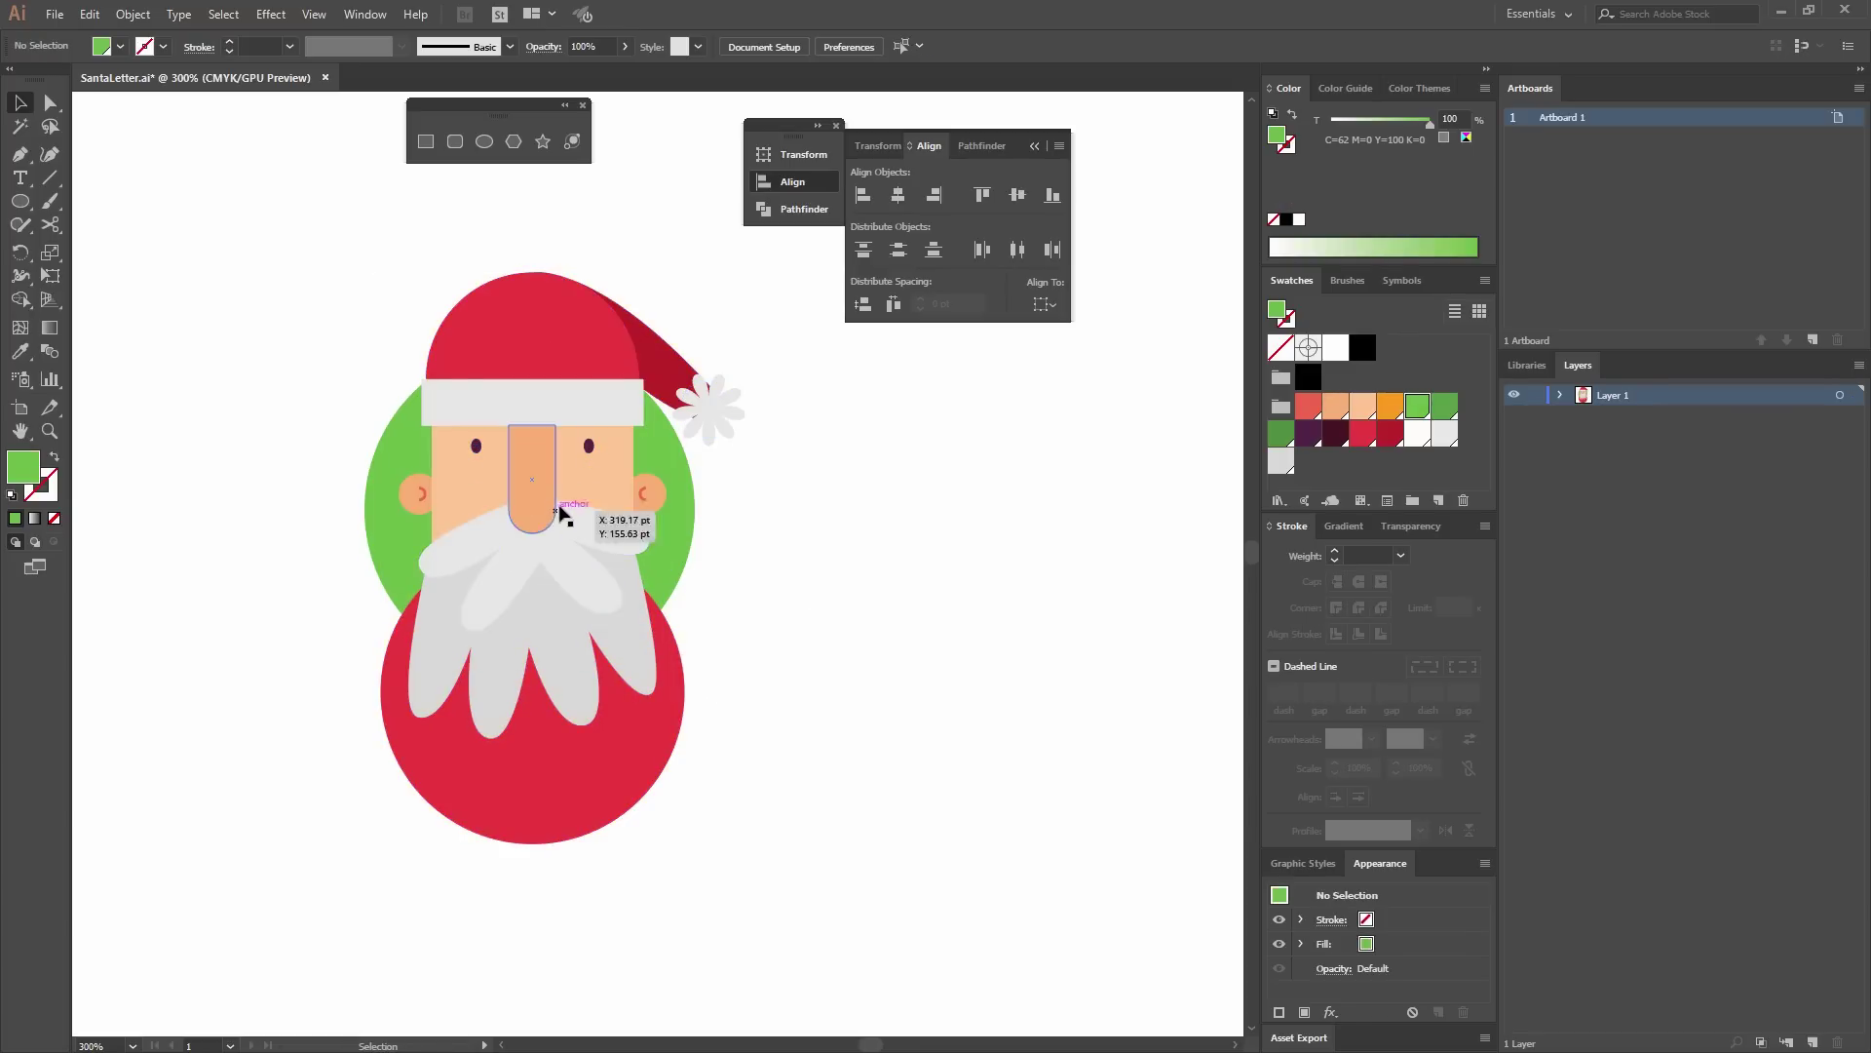
Isolate the Santa group, cut the red body circle out of it, and exit isolation mode.
double_click(555, 507)
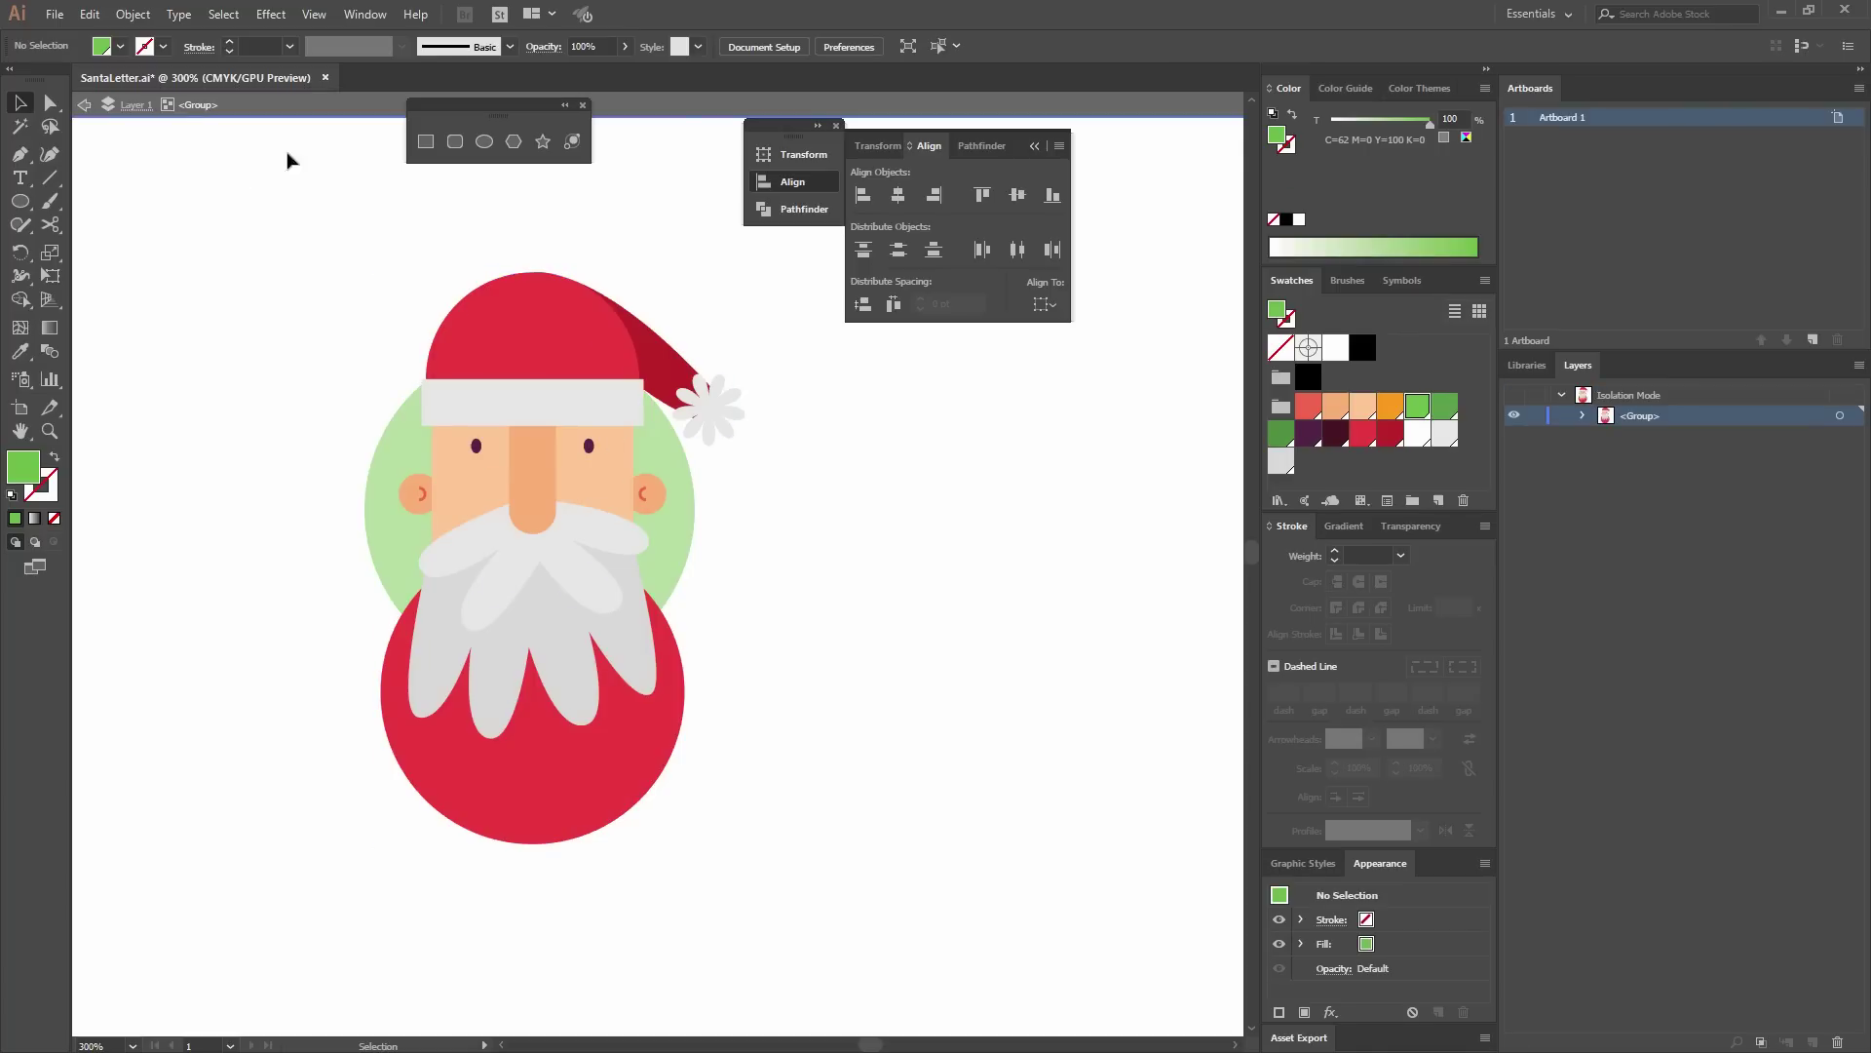
drag(672, 696, 966, 544)
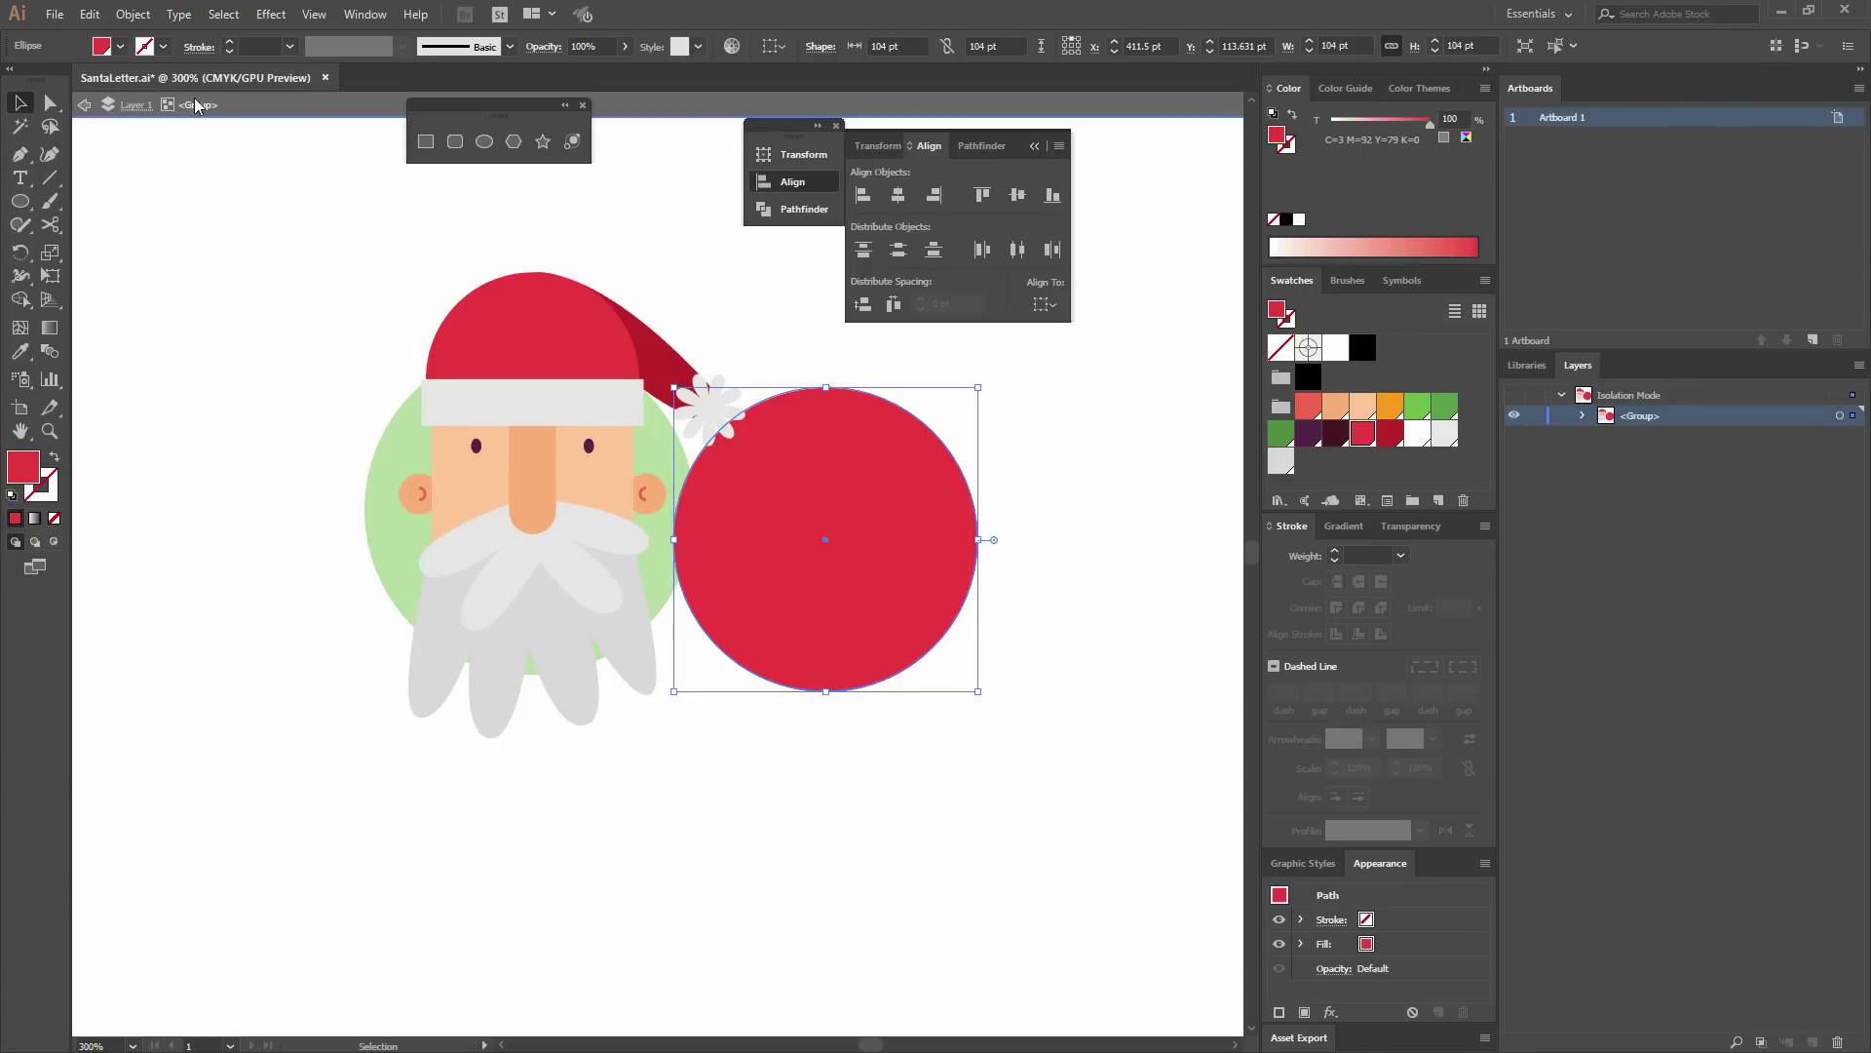
key(ctrl+z)
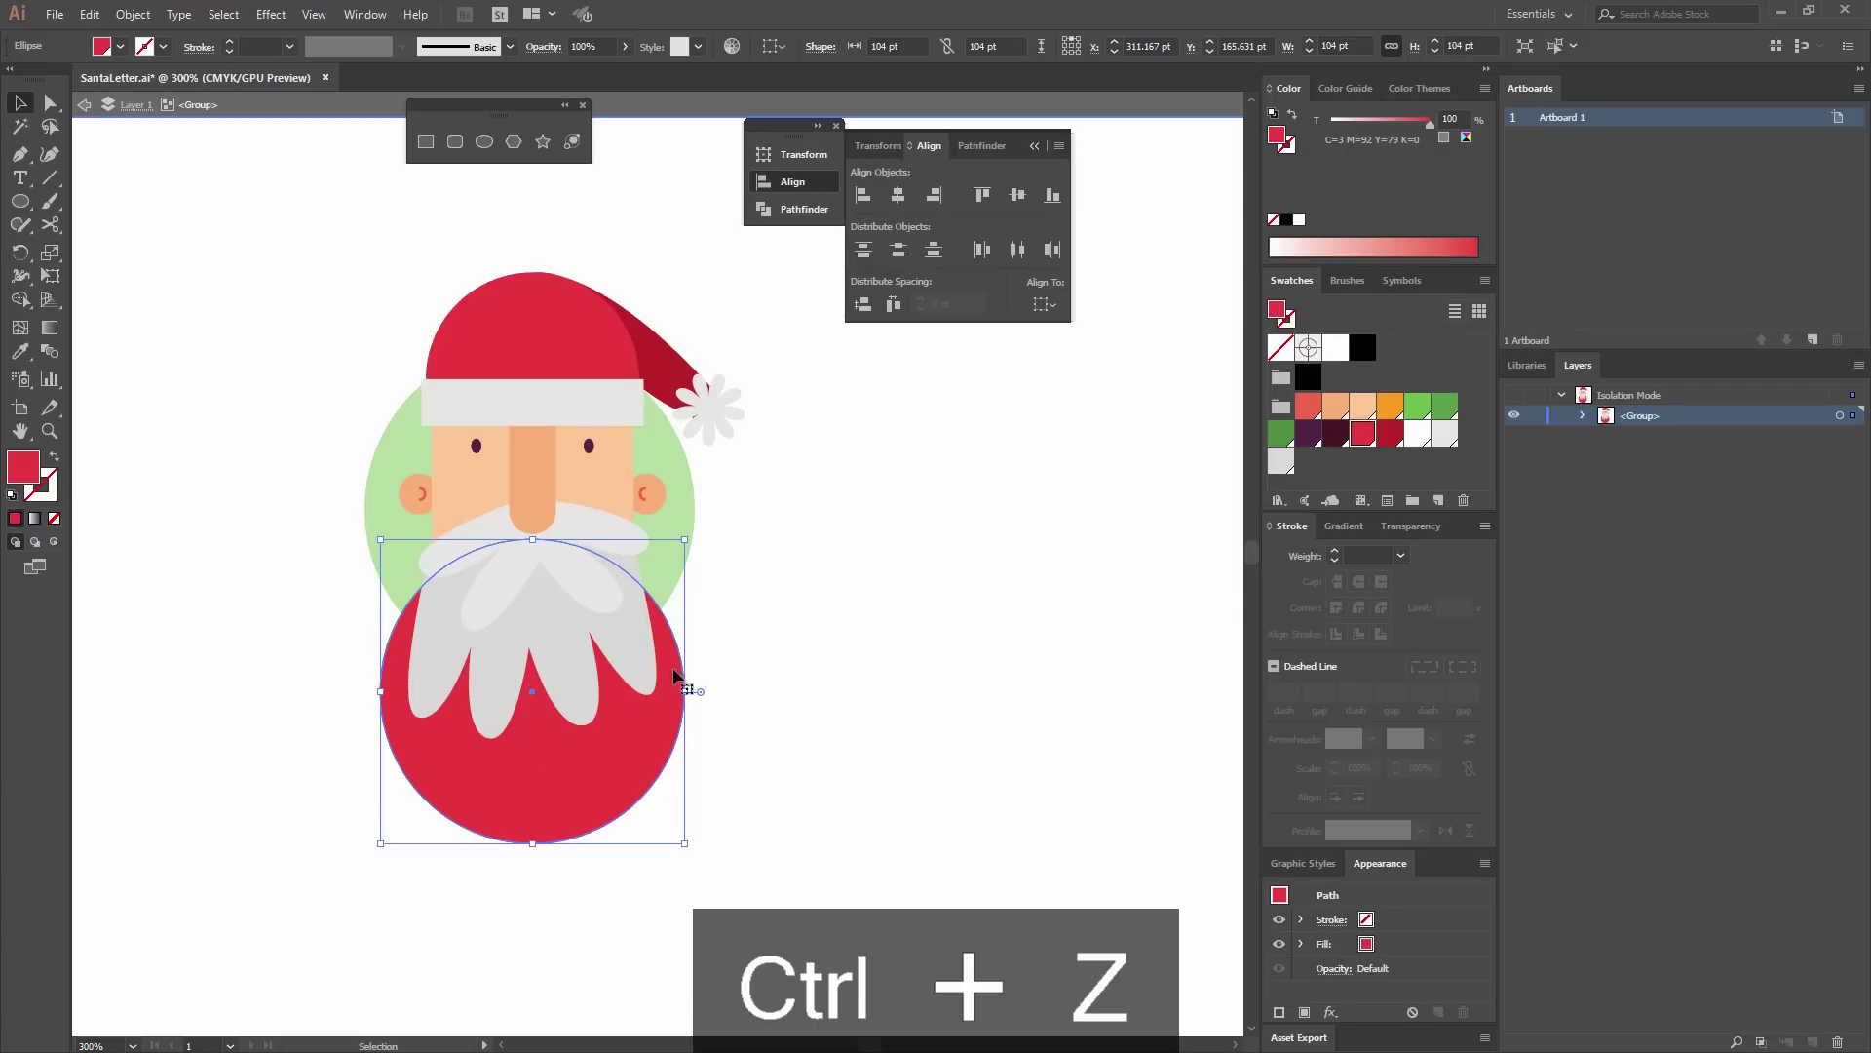
key(ctrl+x)
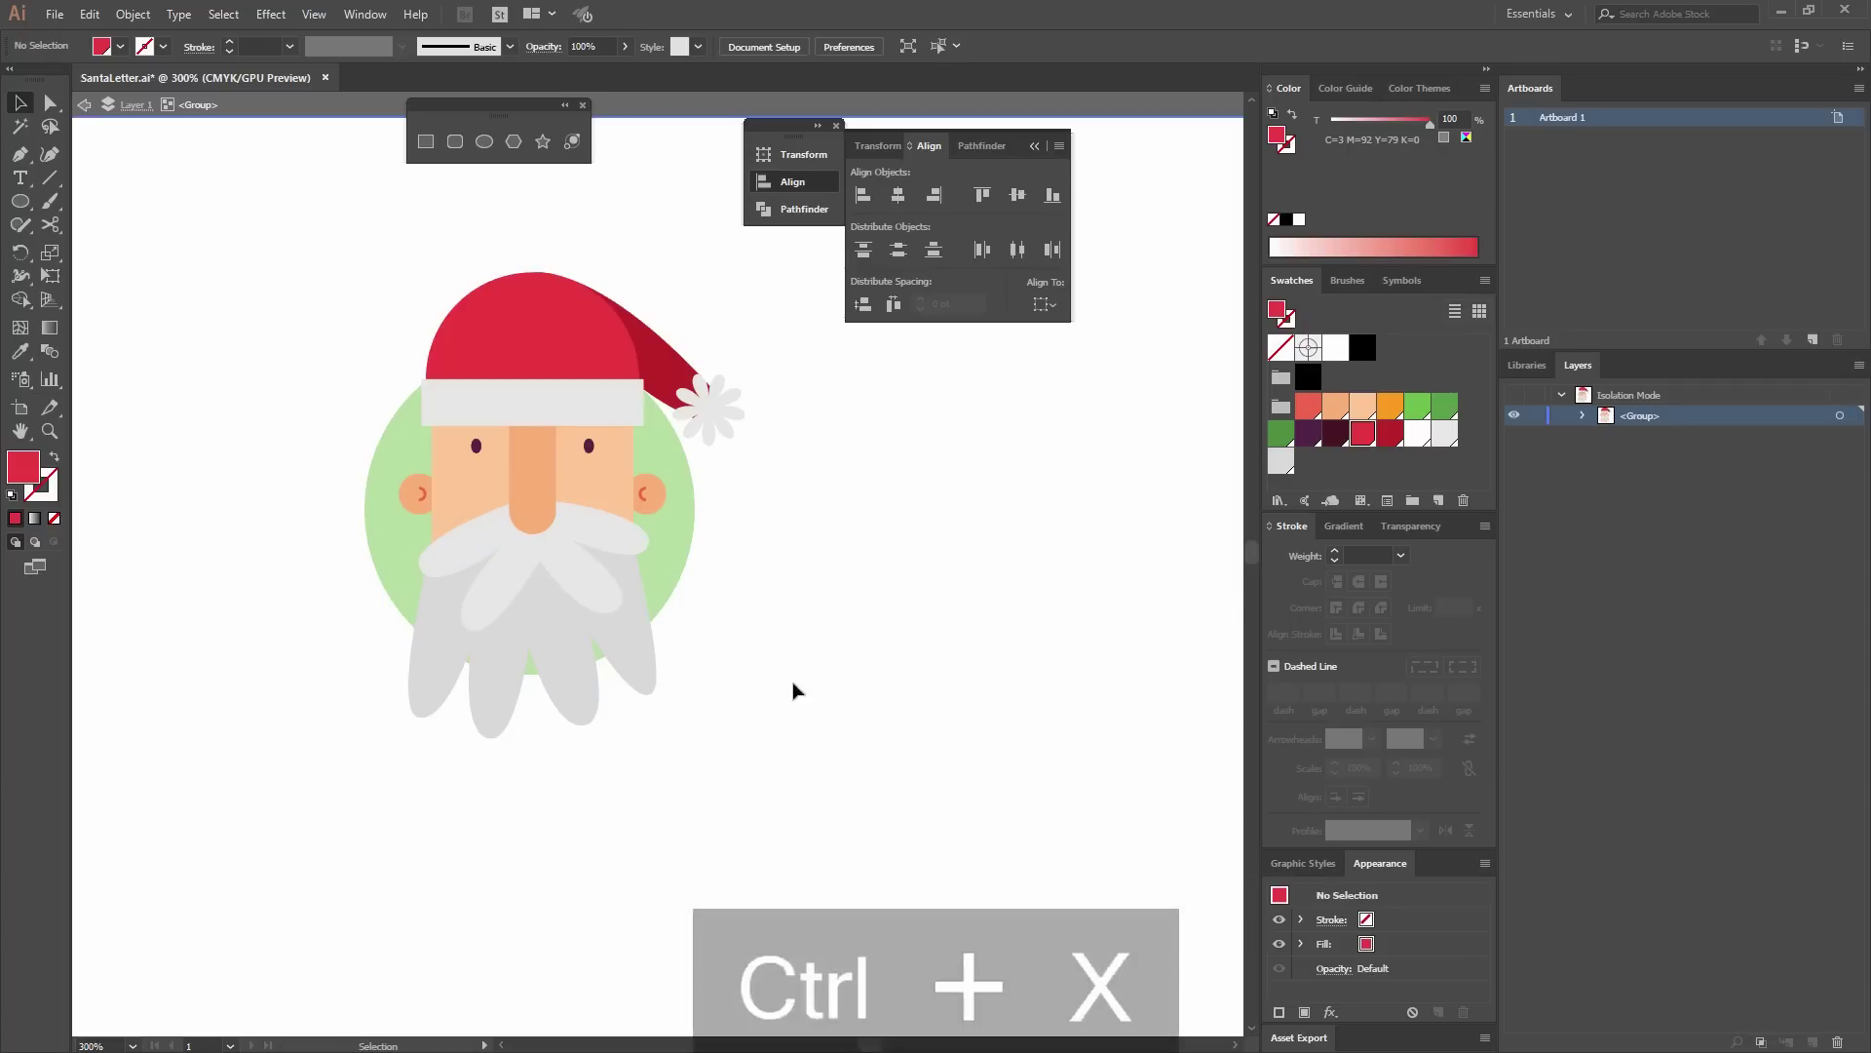
click(118, 18)
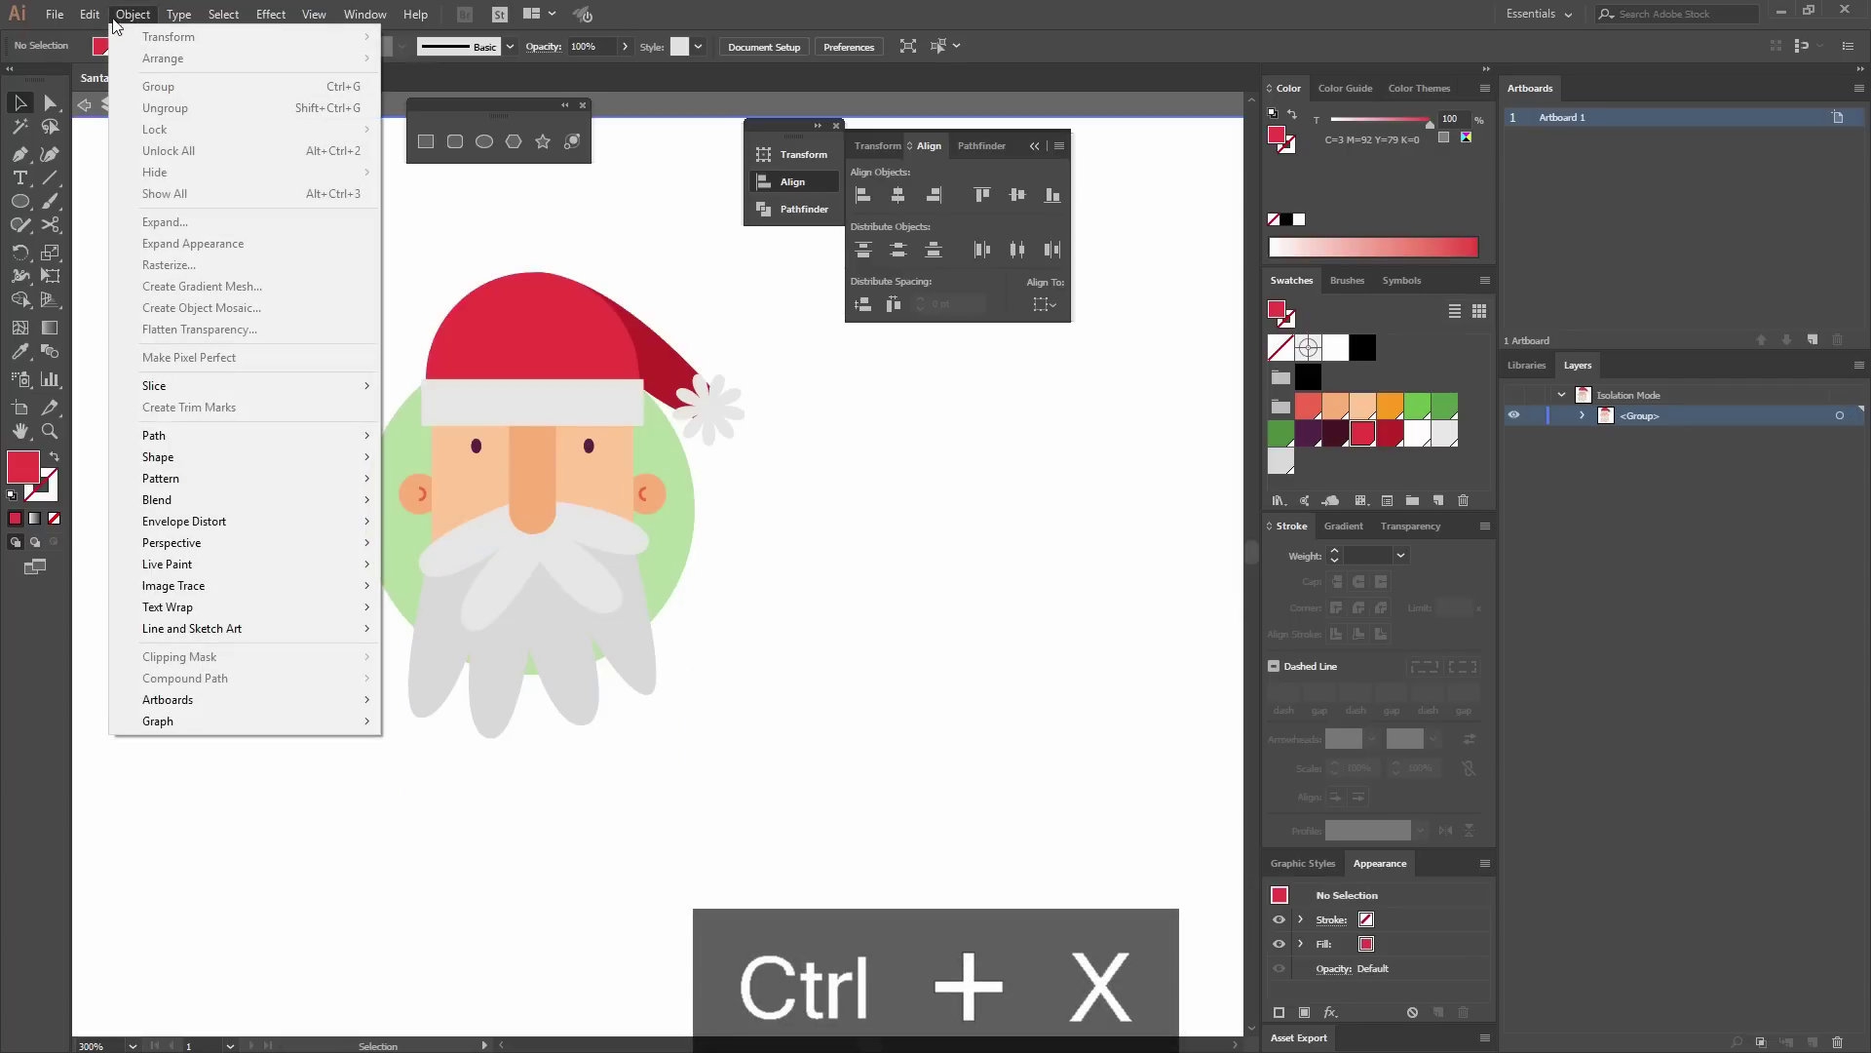
mouse_move(85, 20)
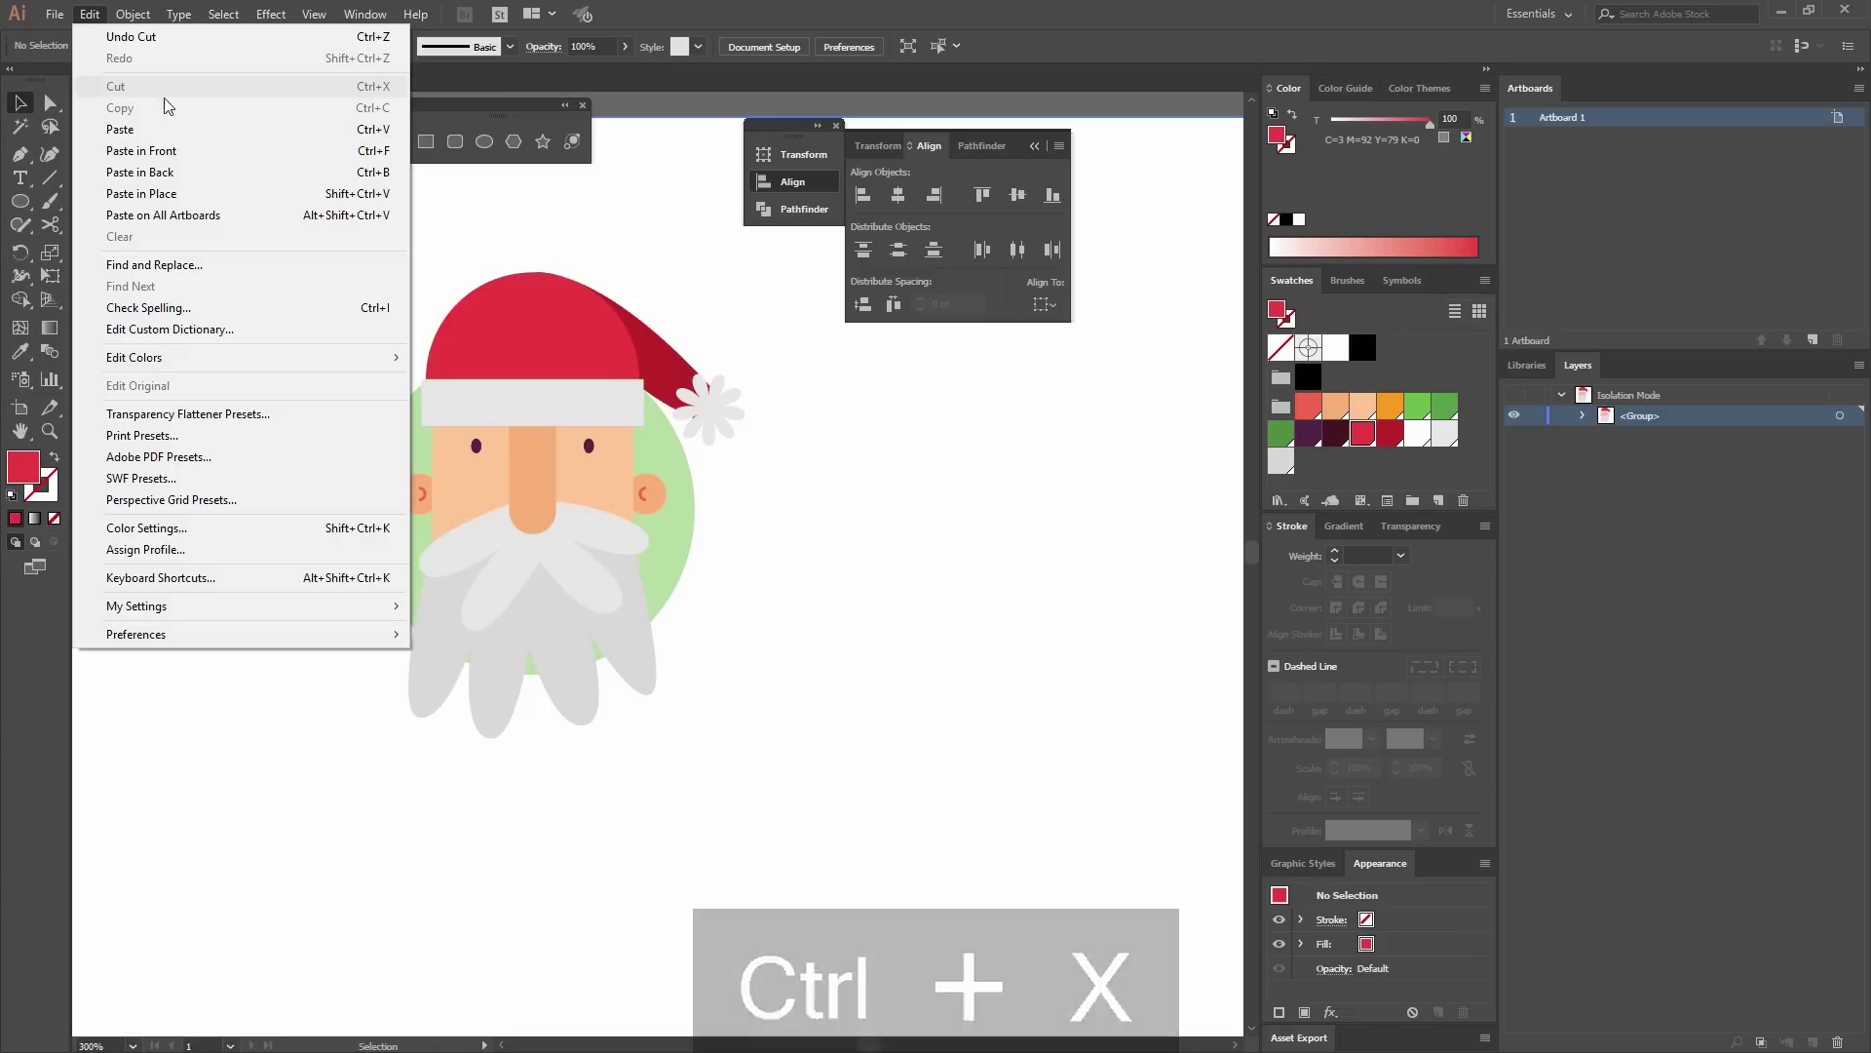
click(898, 453)
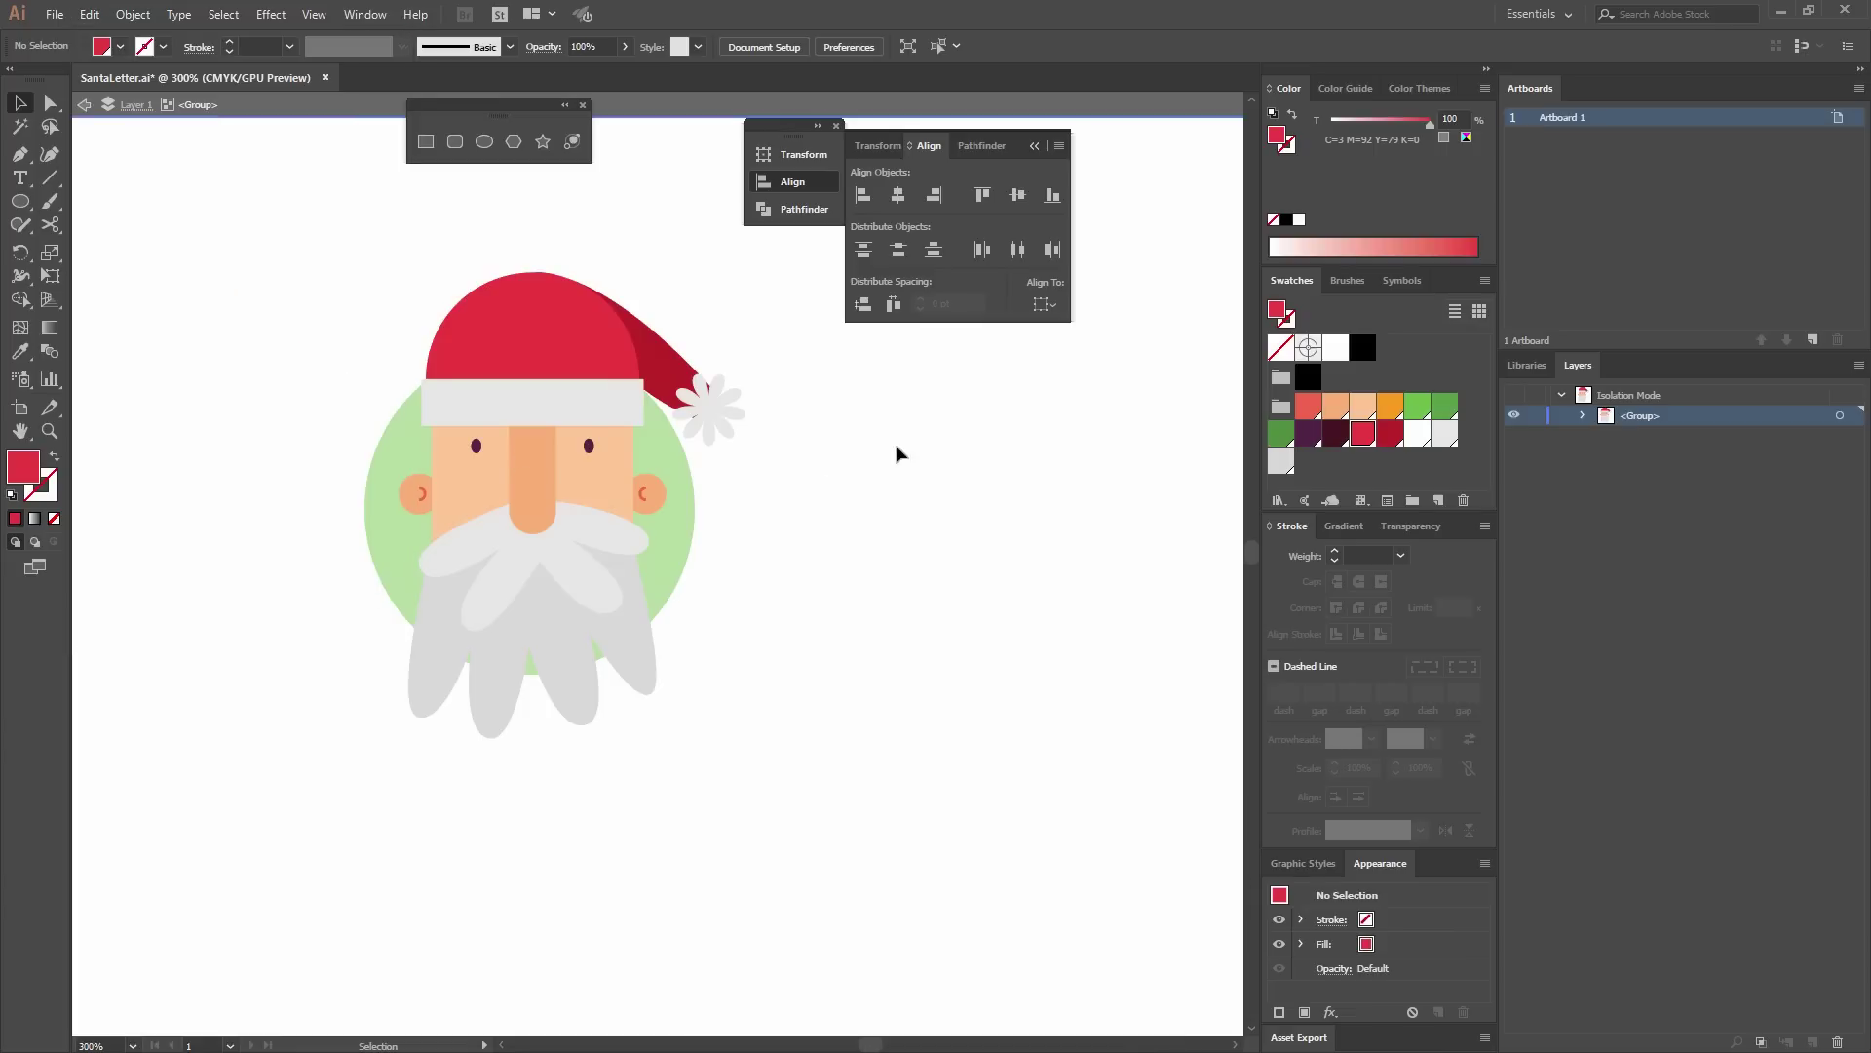
double_click(1034, 417)
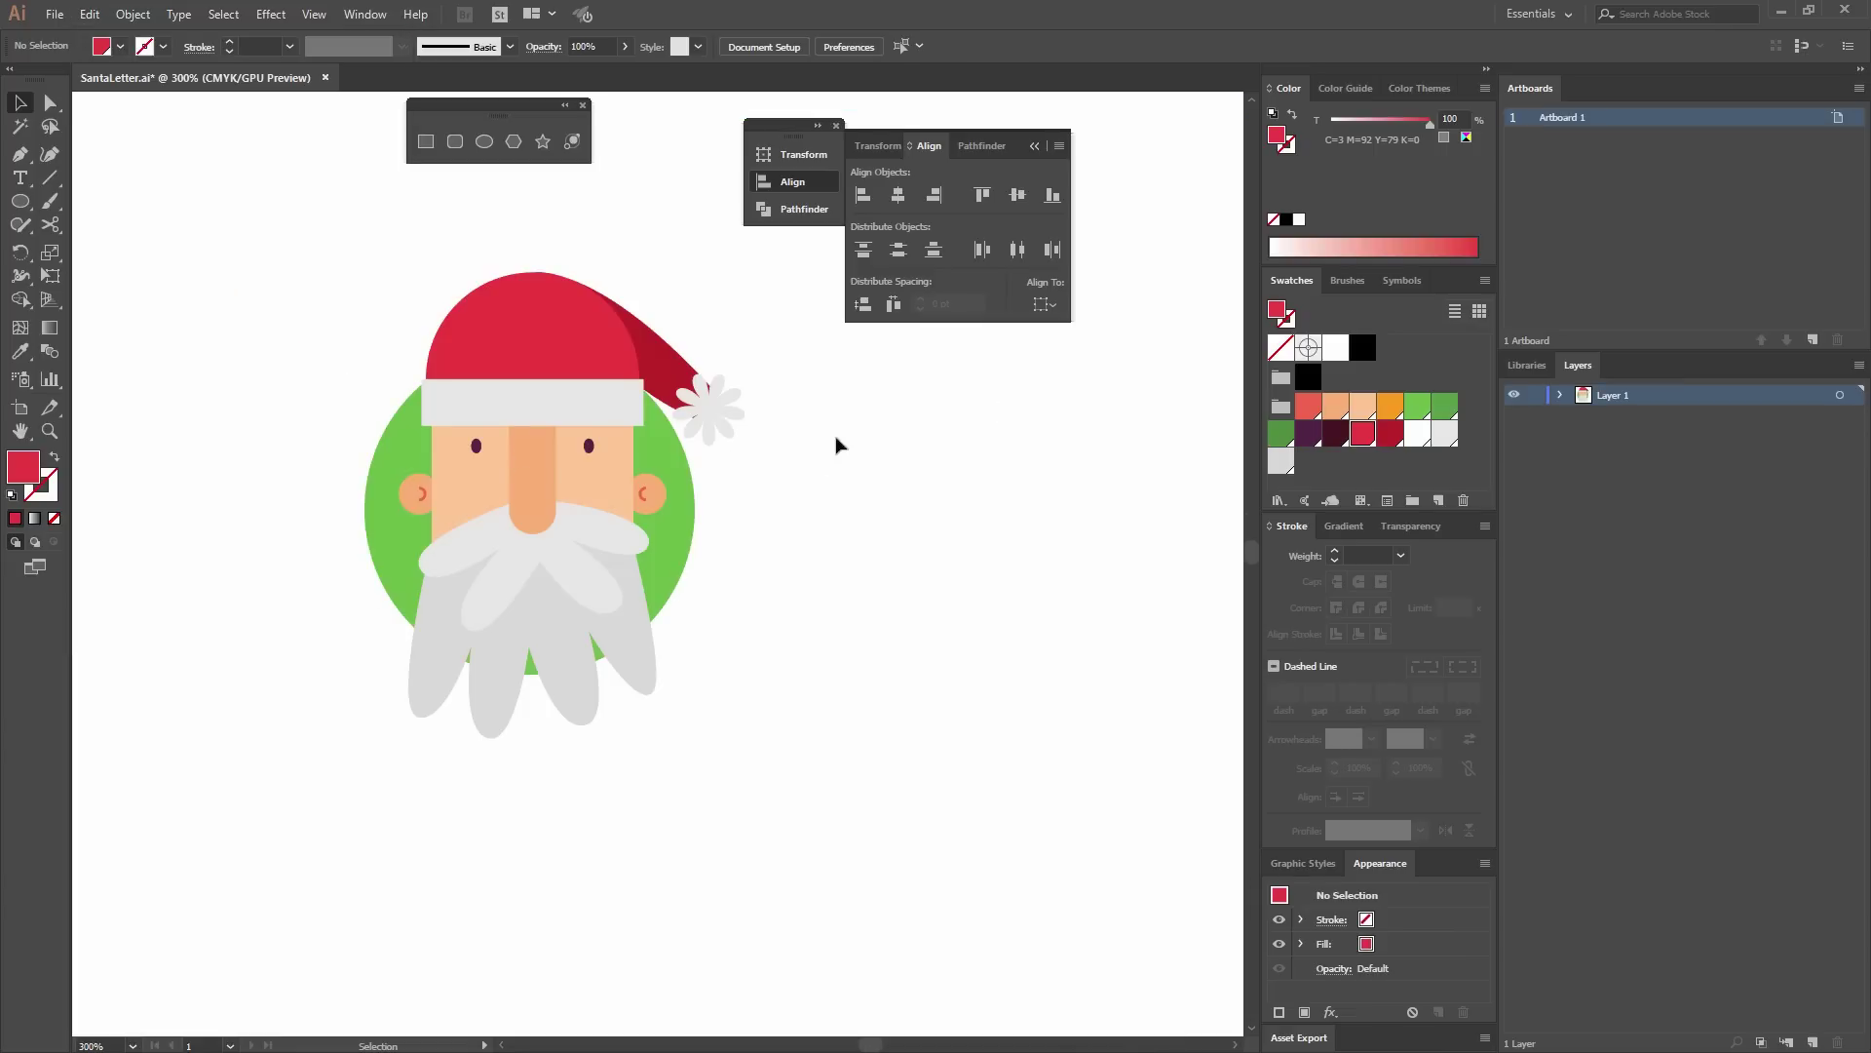
Paste the cut red body circle in place inside the green circle with Draw Inside so it is clipped by the circle.
click(691, 497)
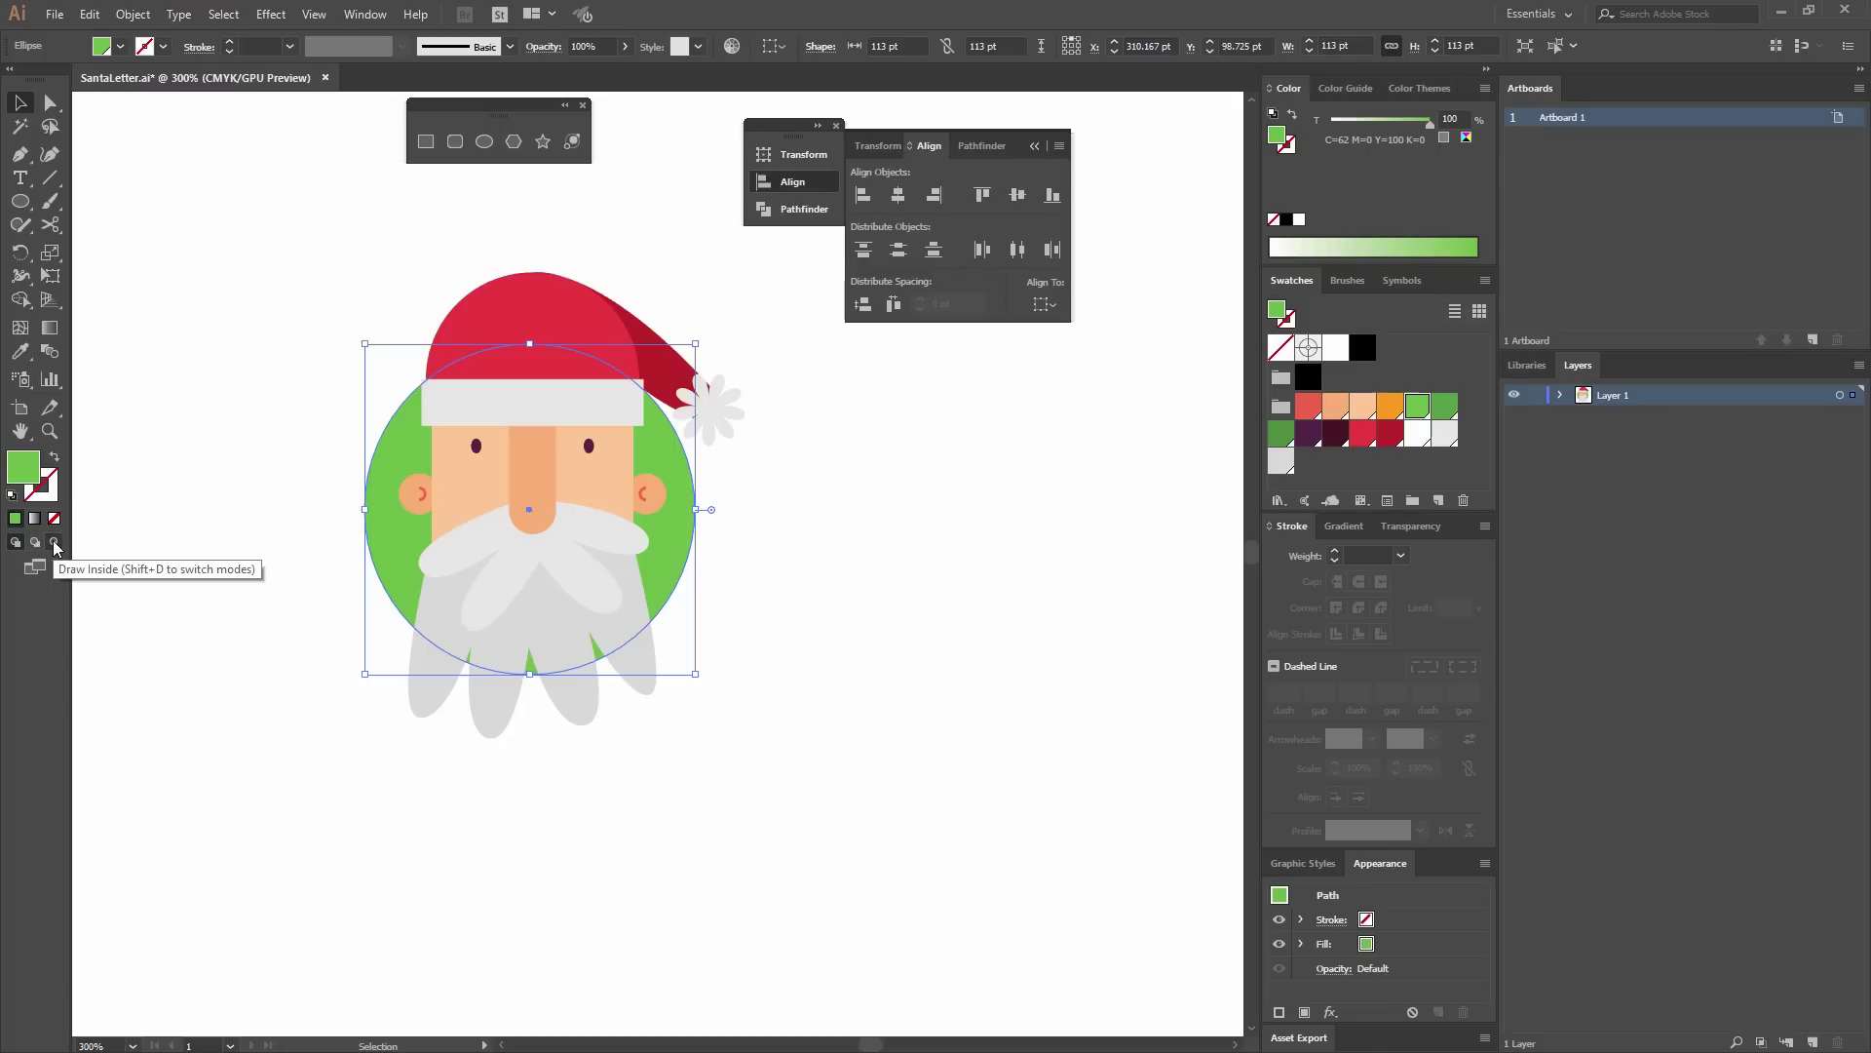
click(54, 549)
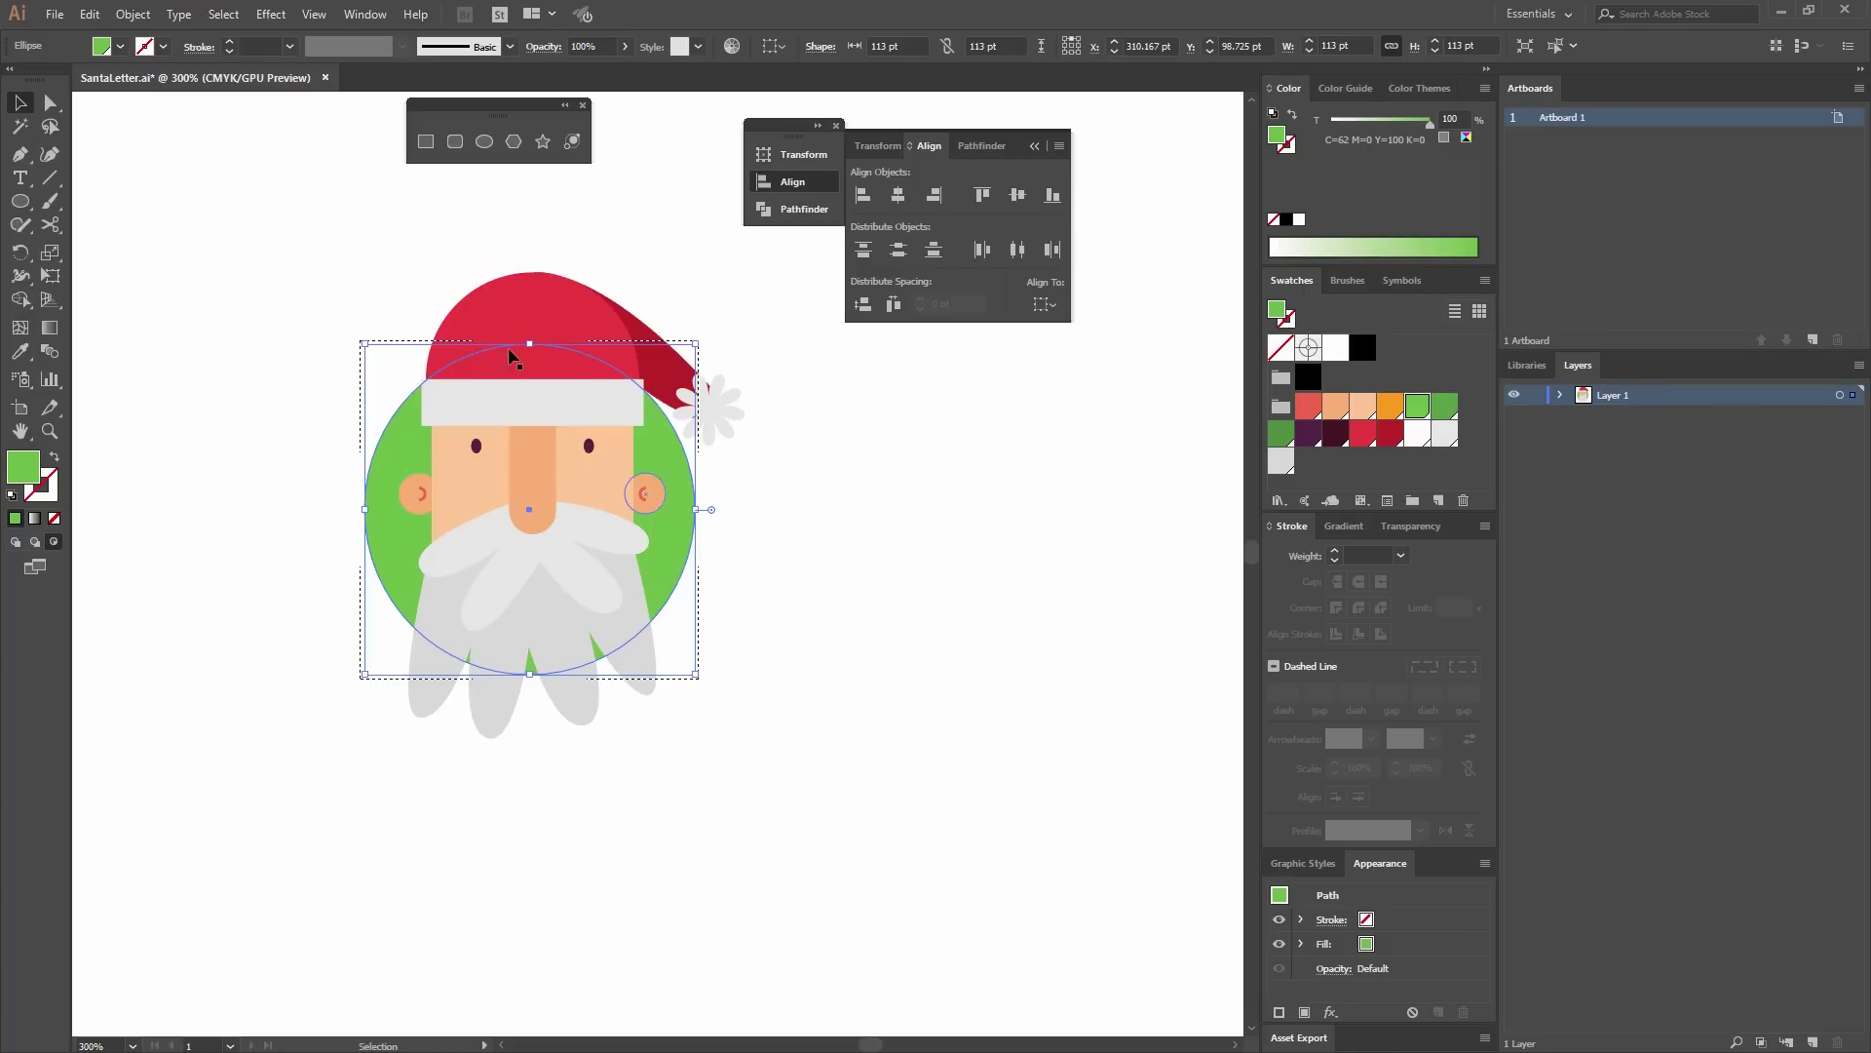
click(88, 13)
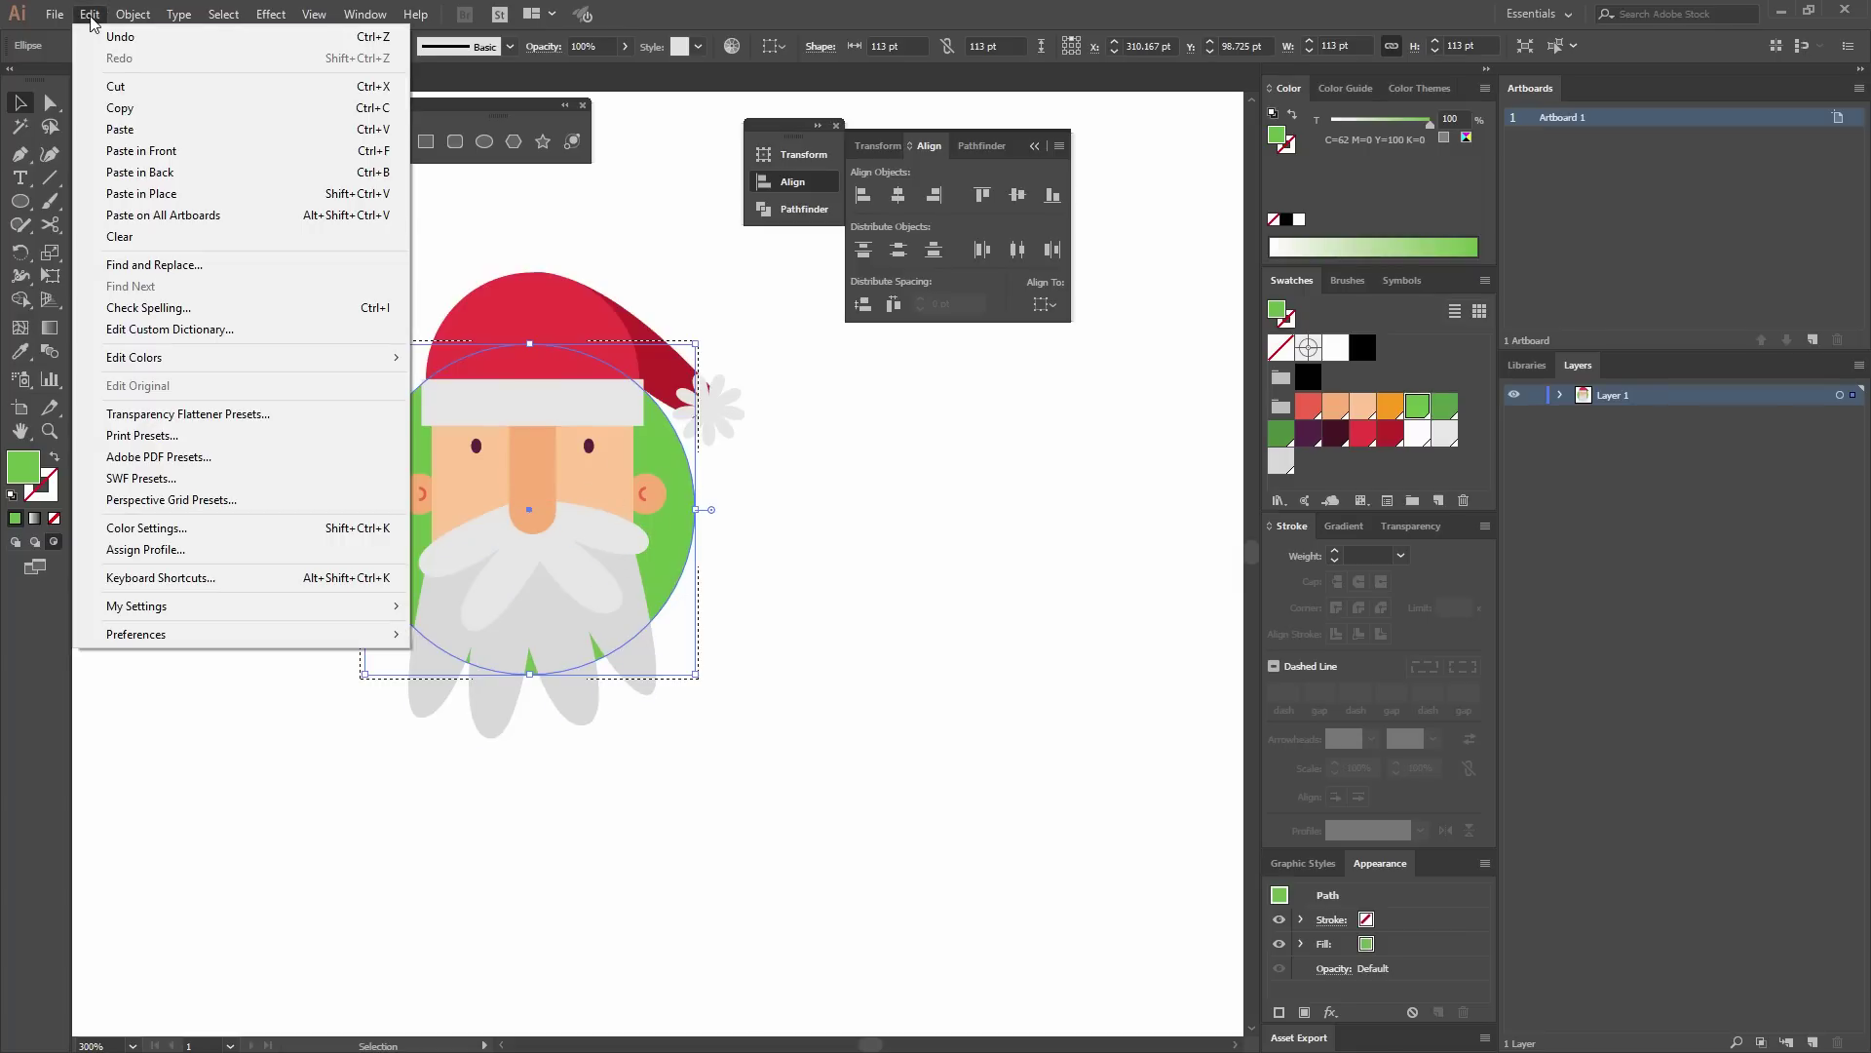
click(204, 194)
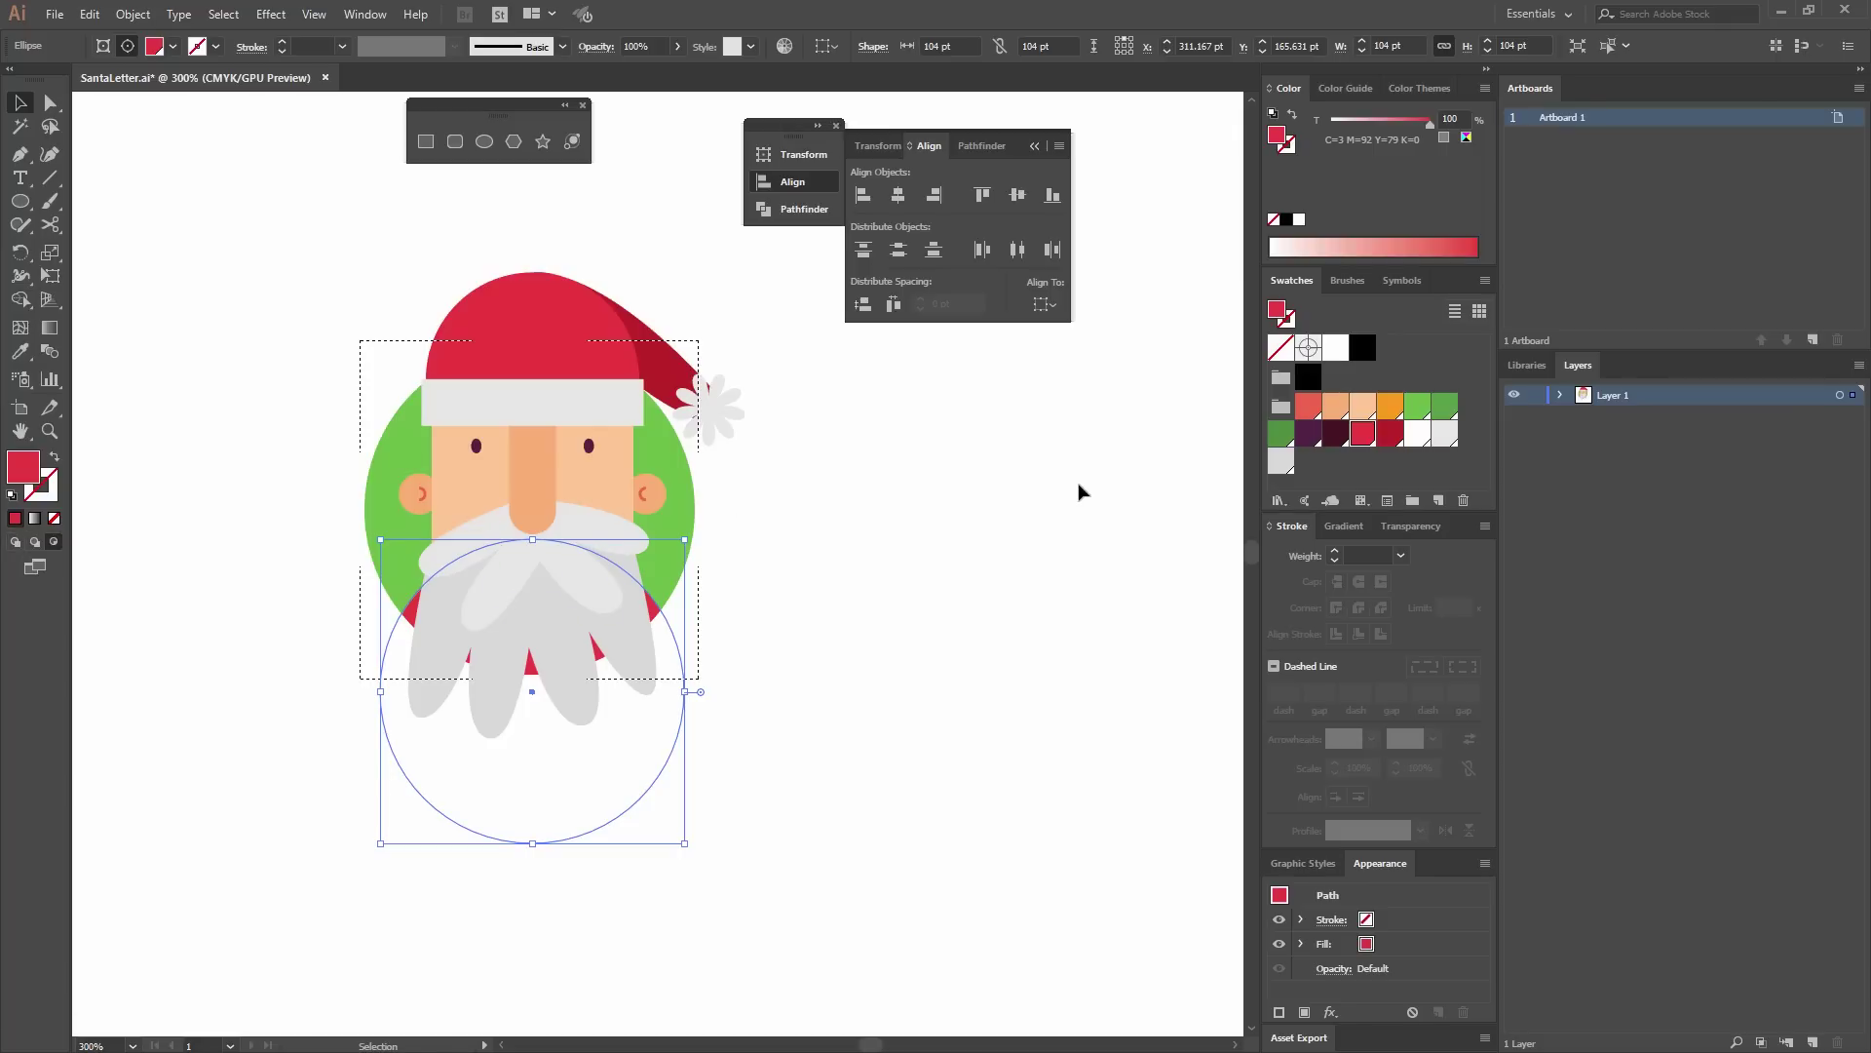
click(755, 663)
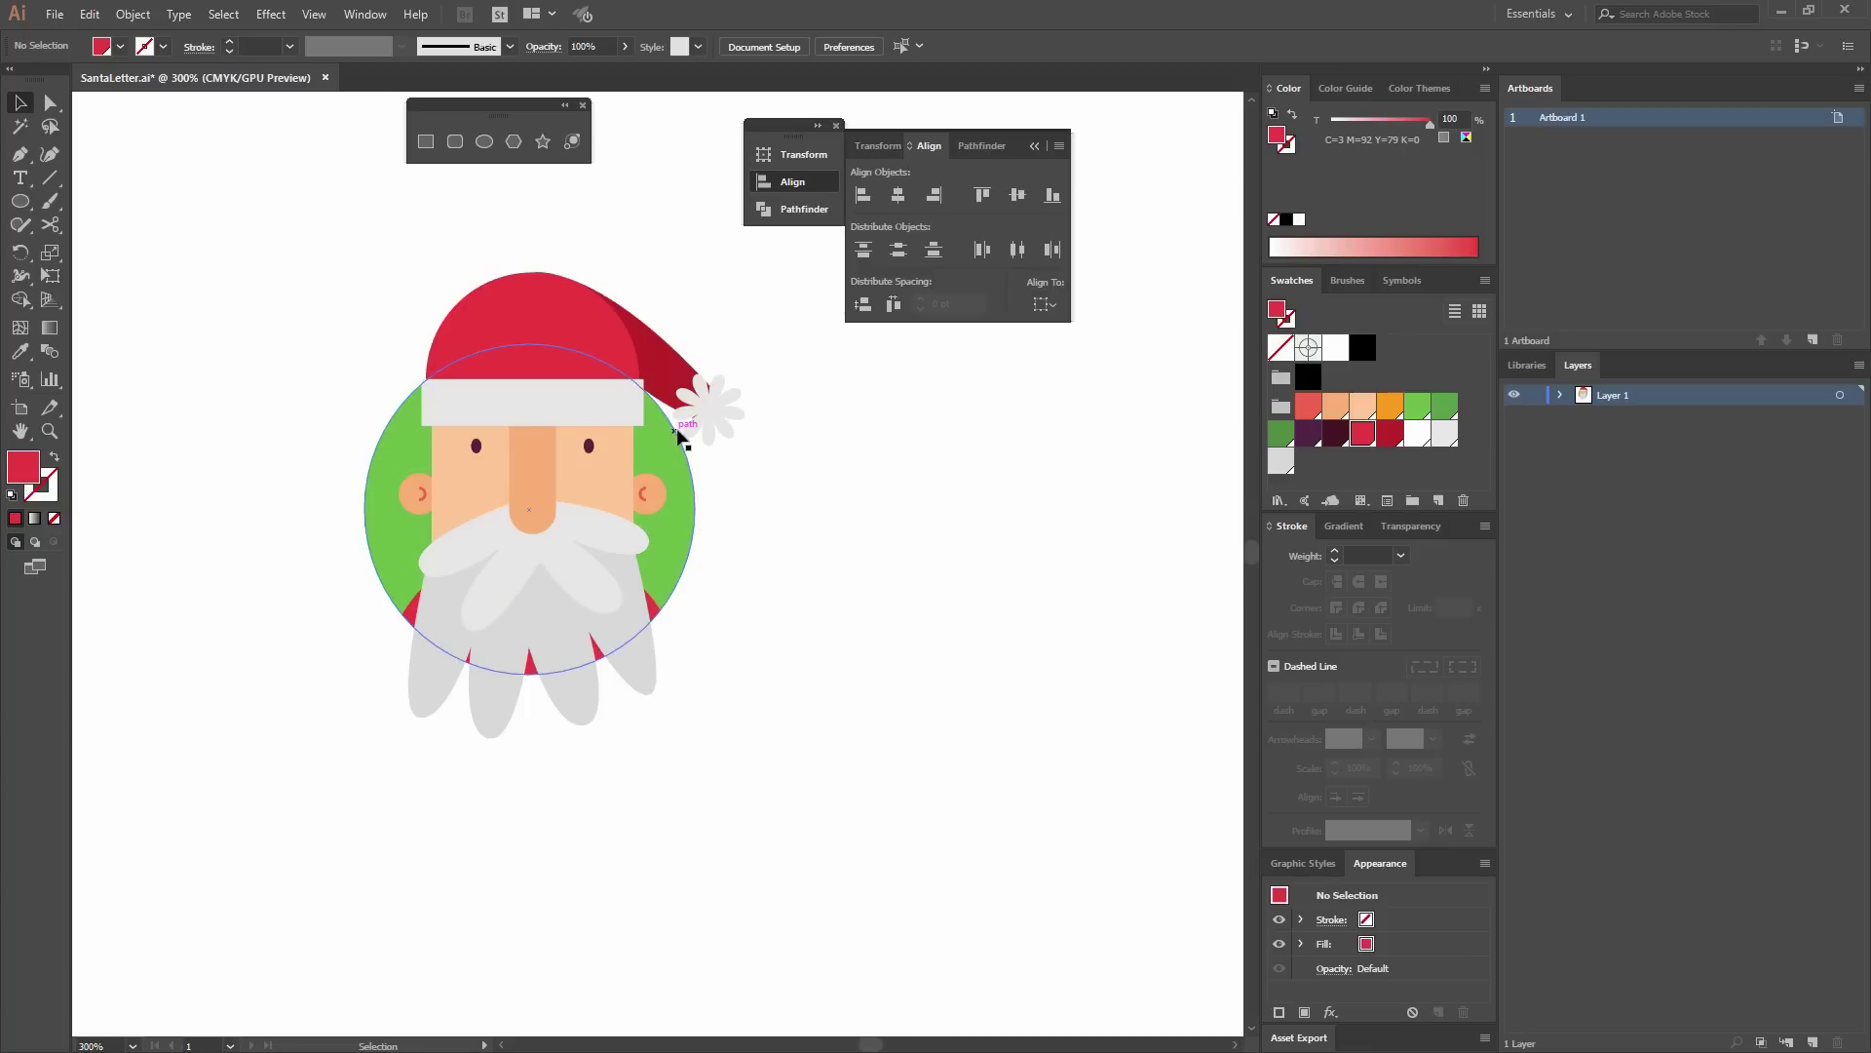
Group the Santa figure together with its green background circle.
key(ctrl+minus)
key(ctrl+minus)
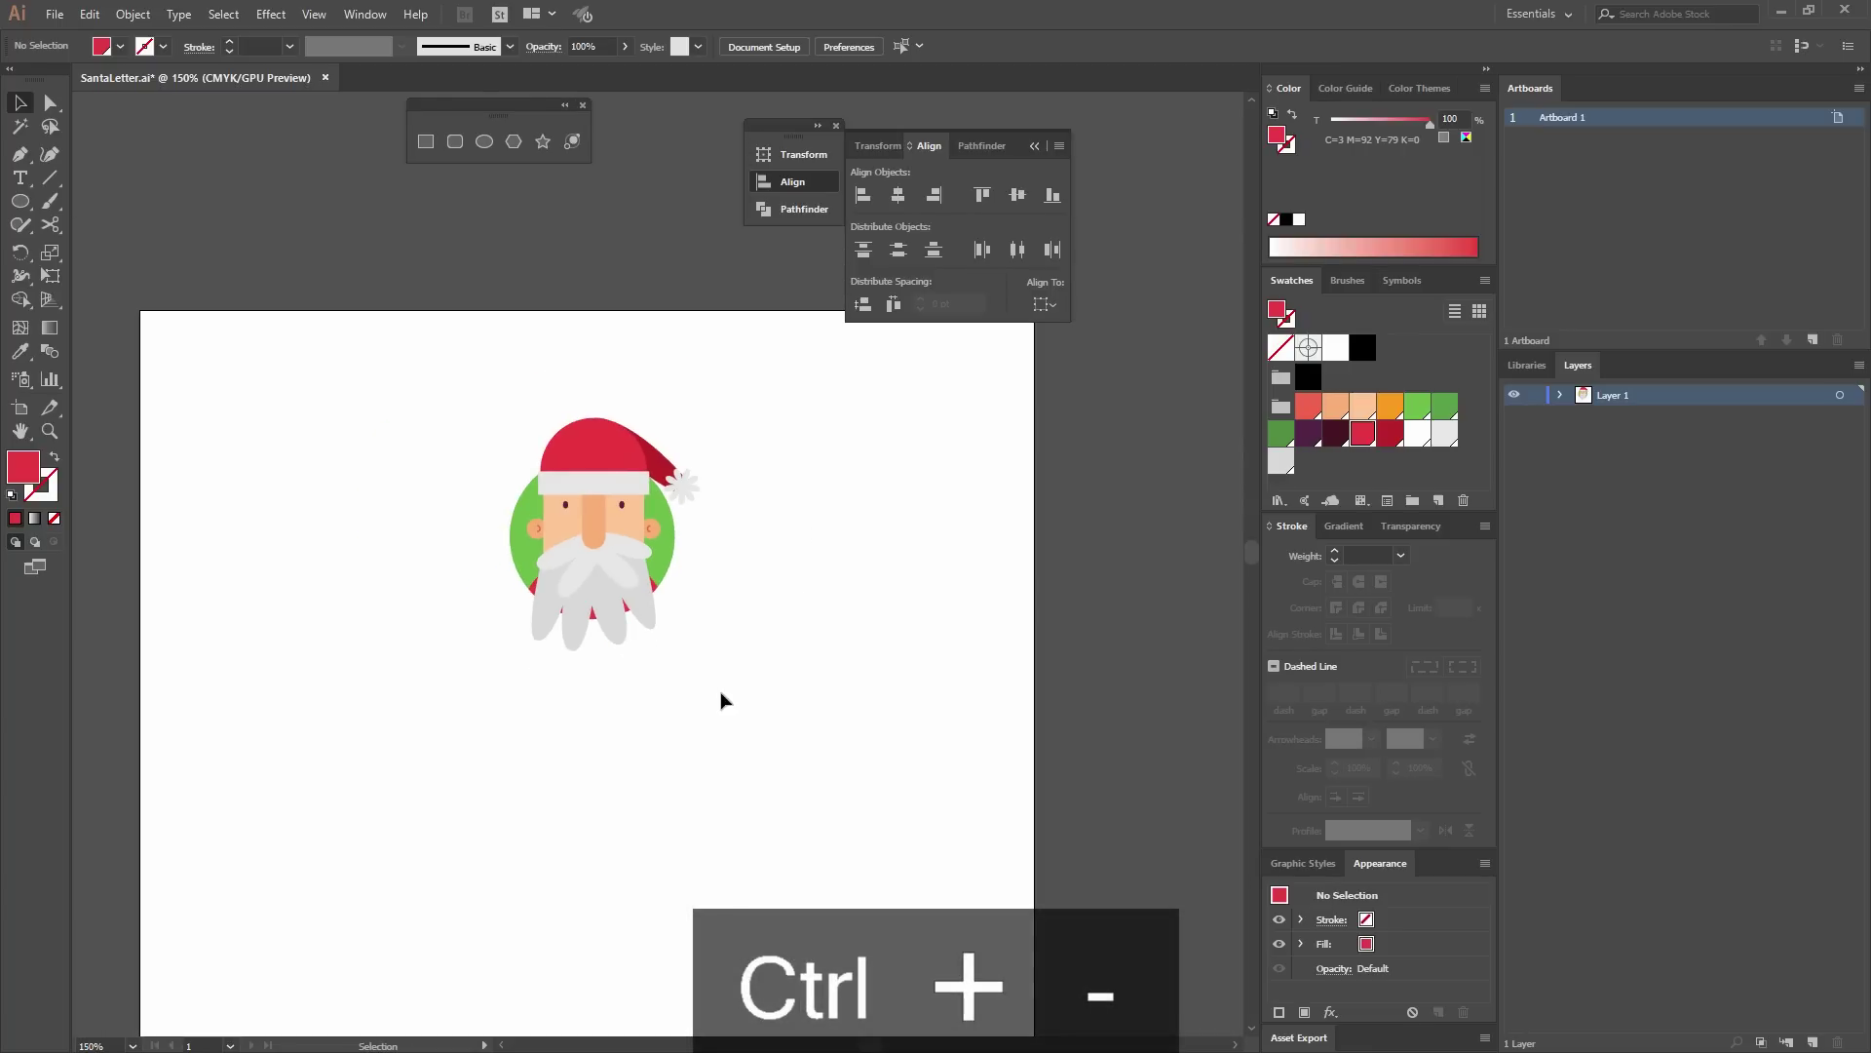
drag(697, 617, 699, 605)
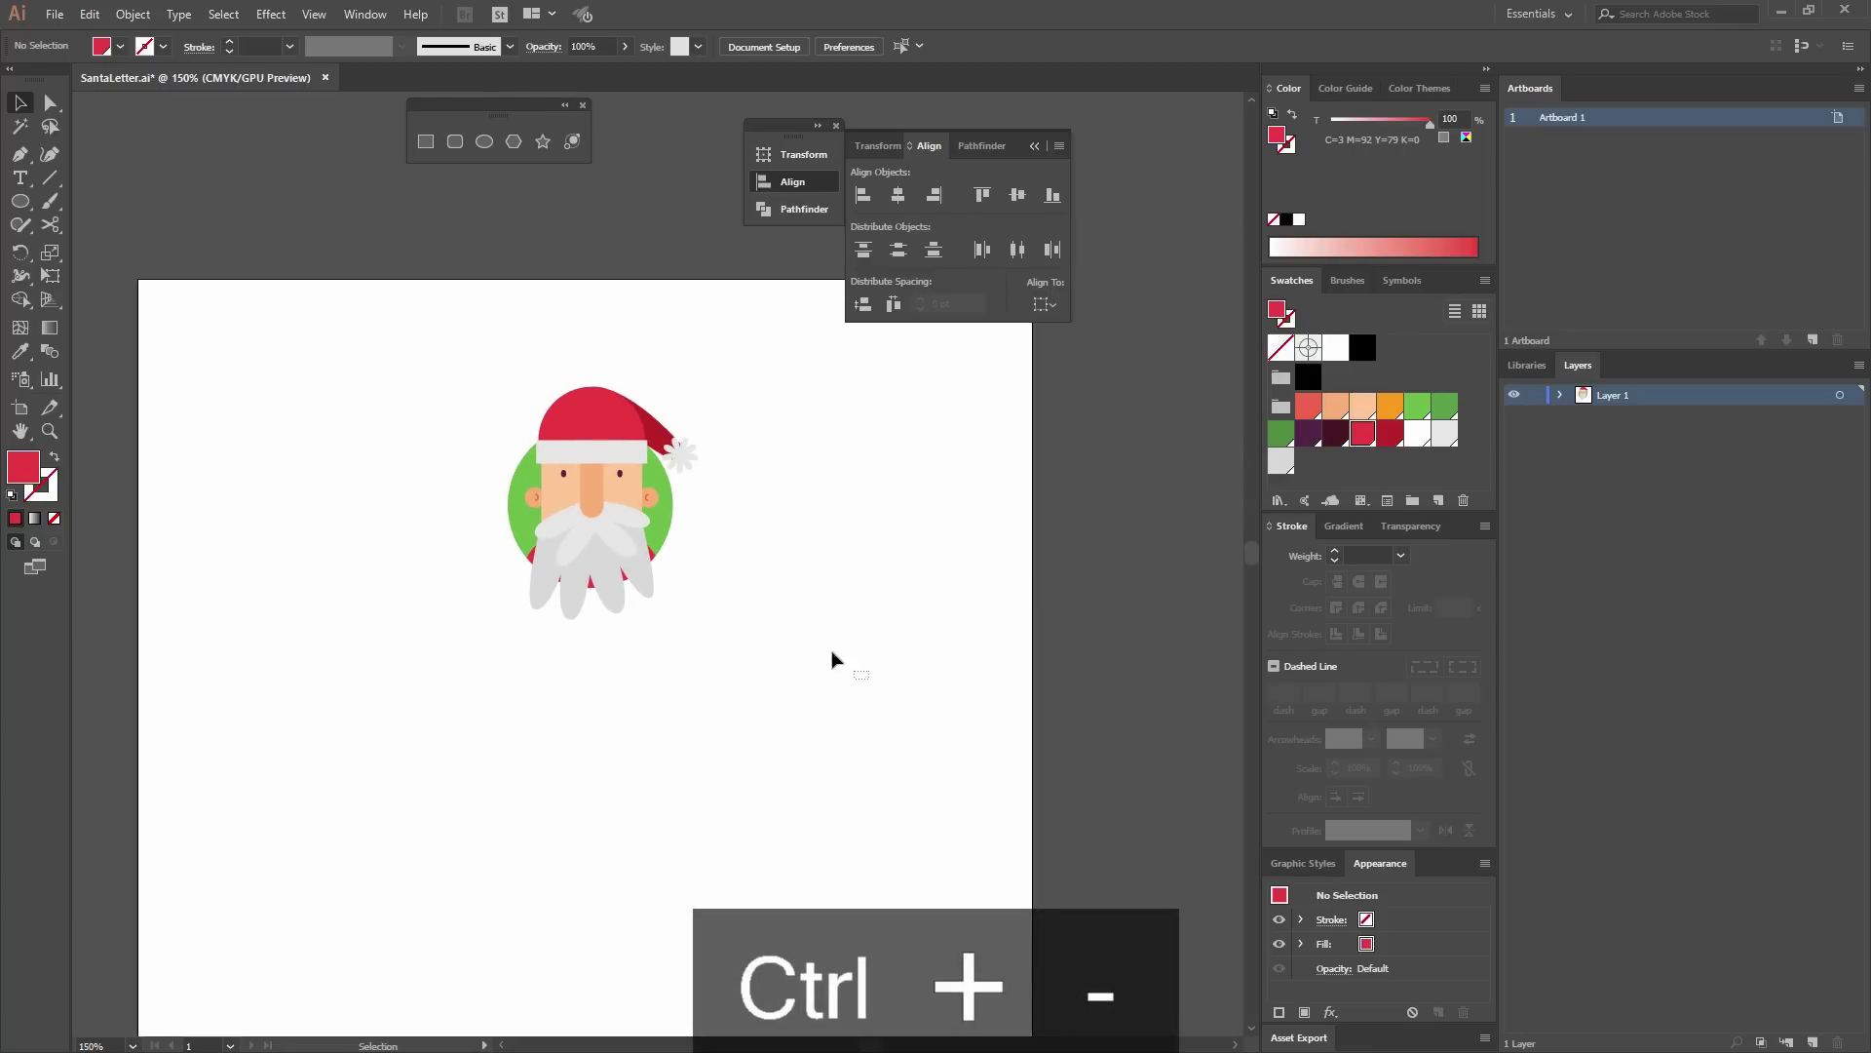
drag(835, 656, 421, 351)
key(ctrl+g)
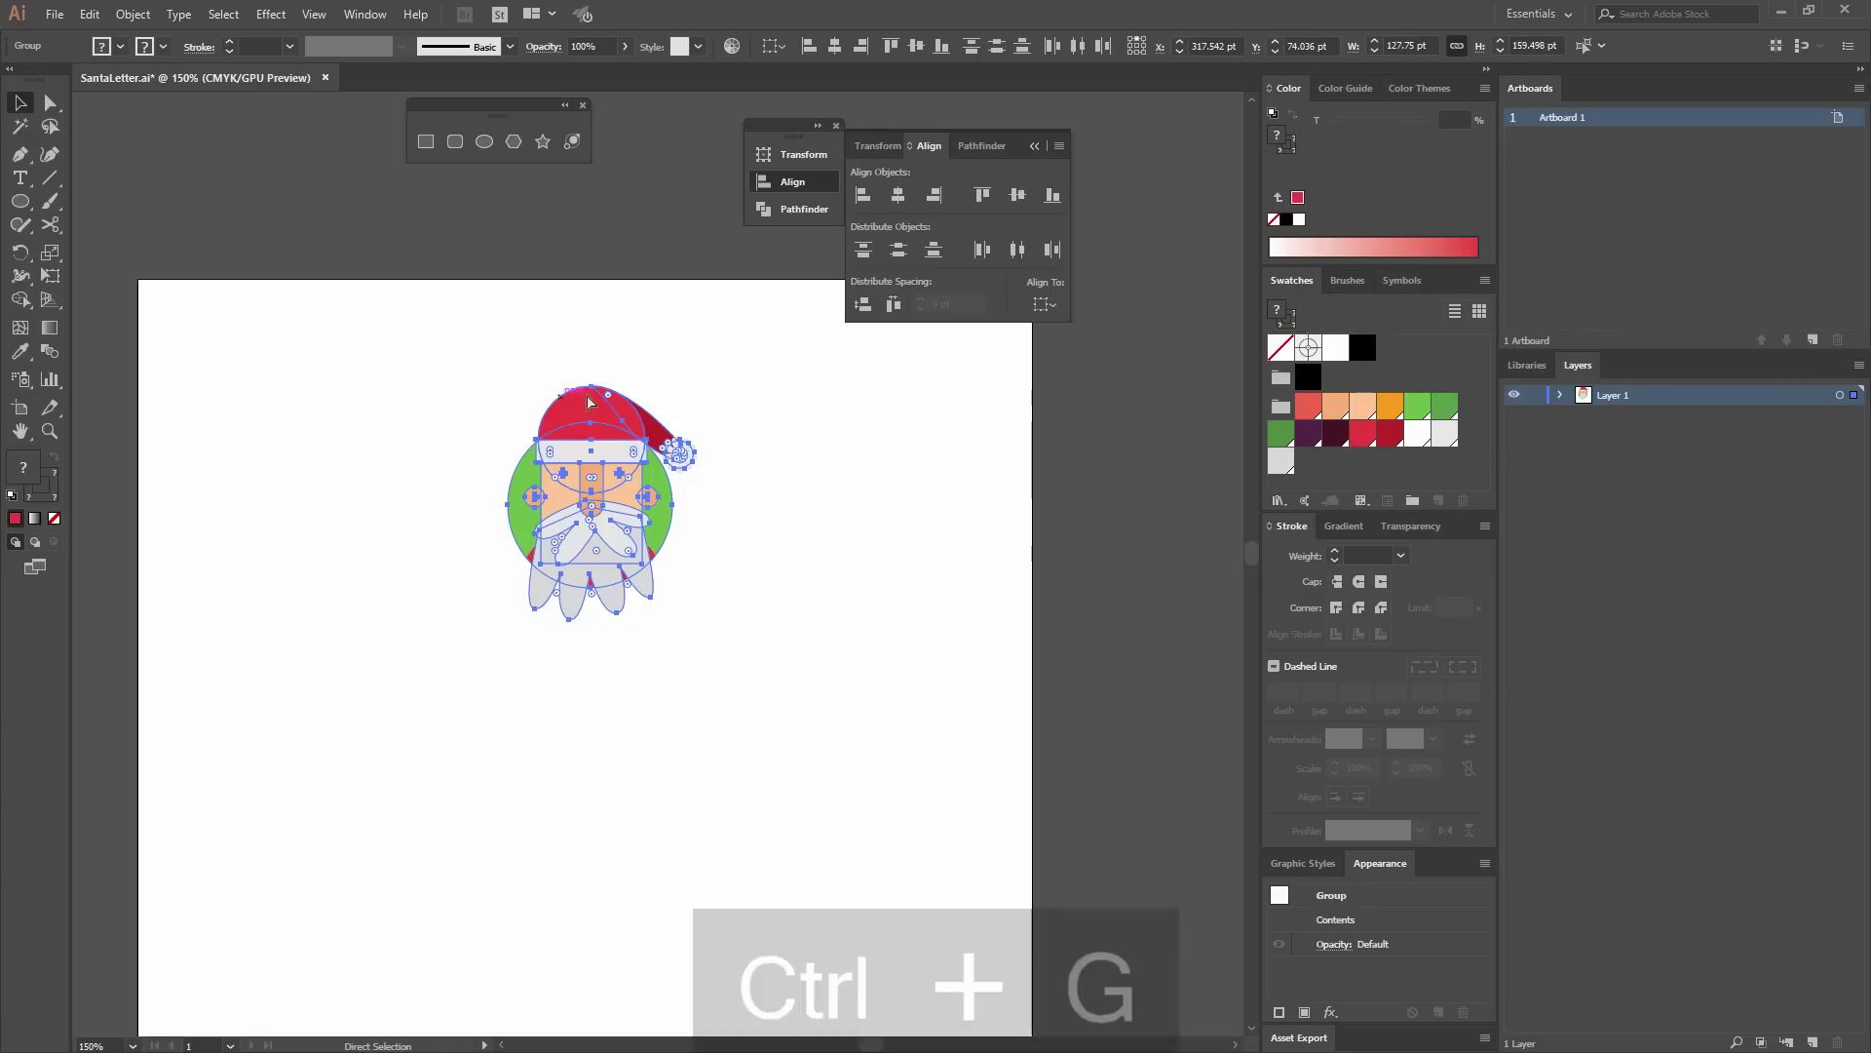
click(668, 543)
Create a red three-sided polygon with a radius of 45 pt on the blank area below Santa.
drag(782, 568, 716, 414)
key(ctrl+minus)
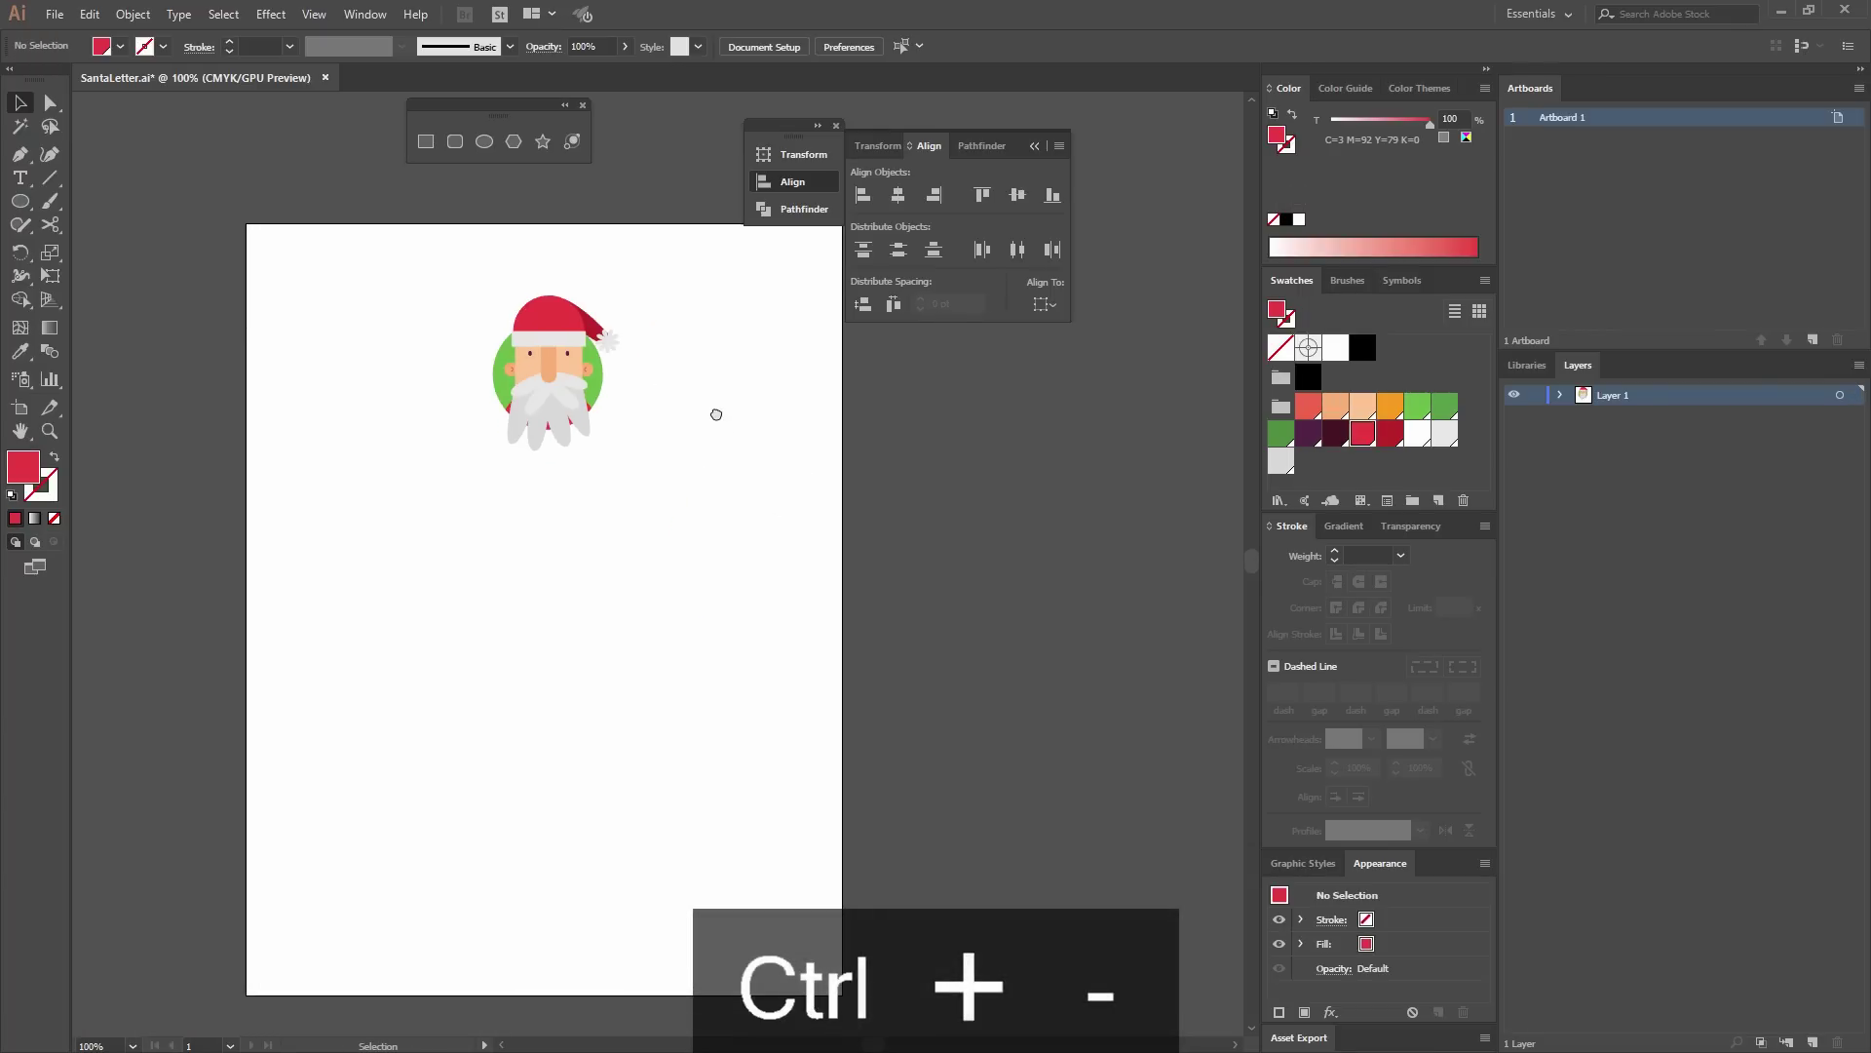
scroll(309, 604, up, 1)
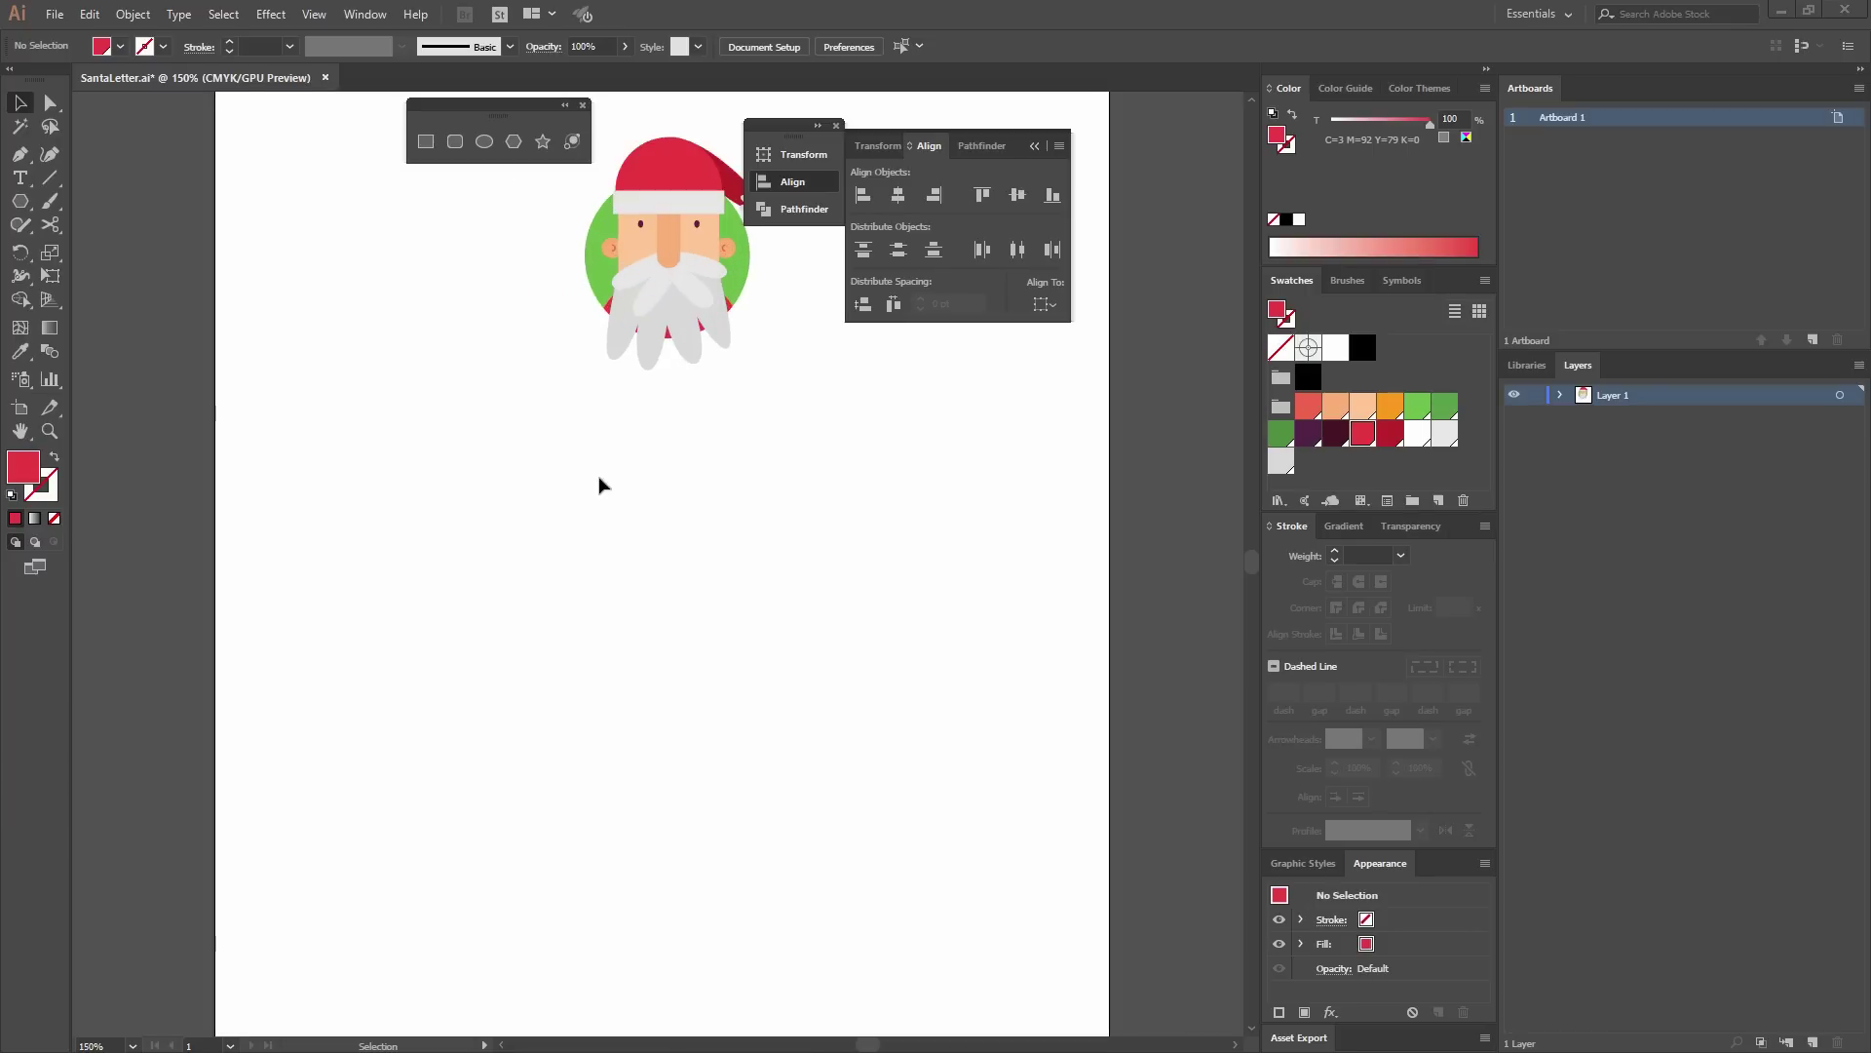
click(514, 142)
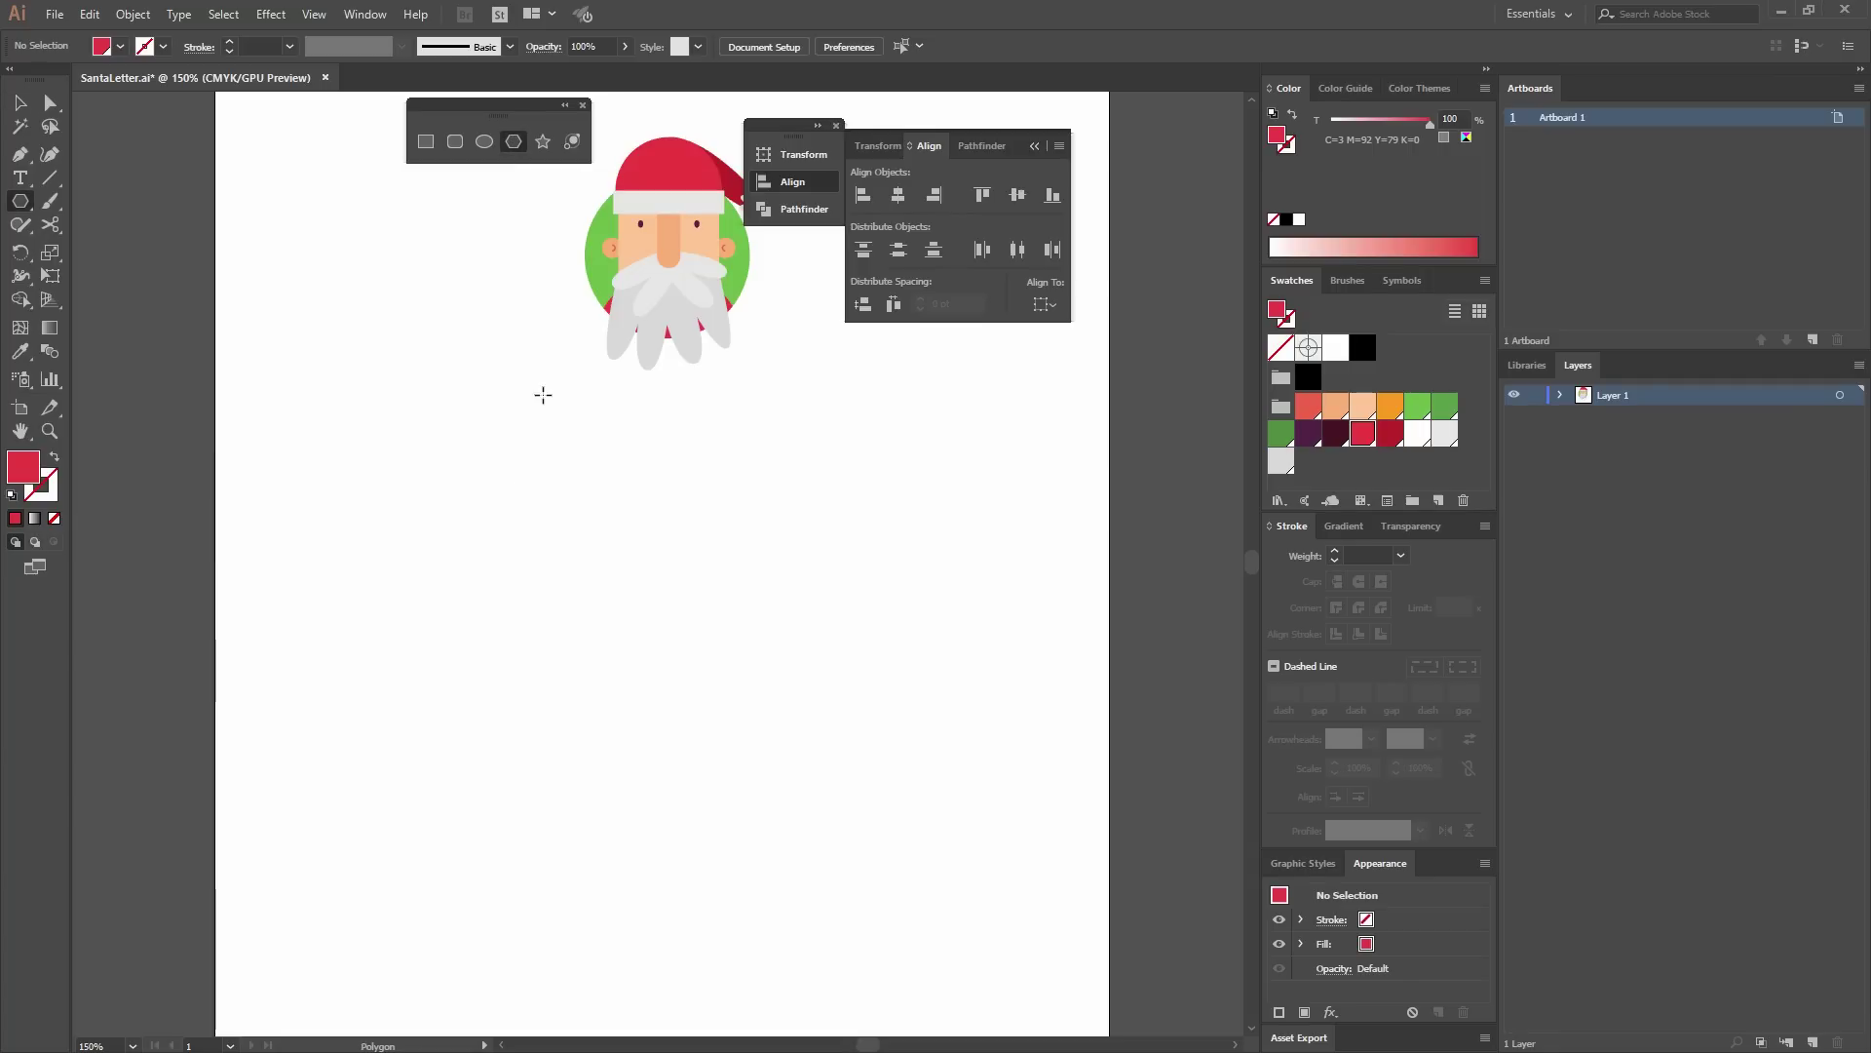
click(499, 467)
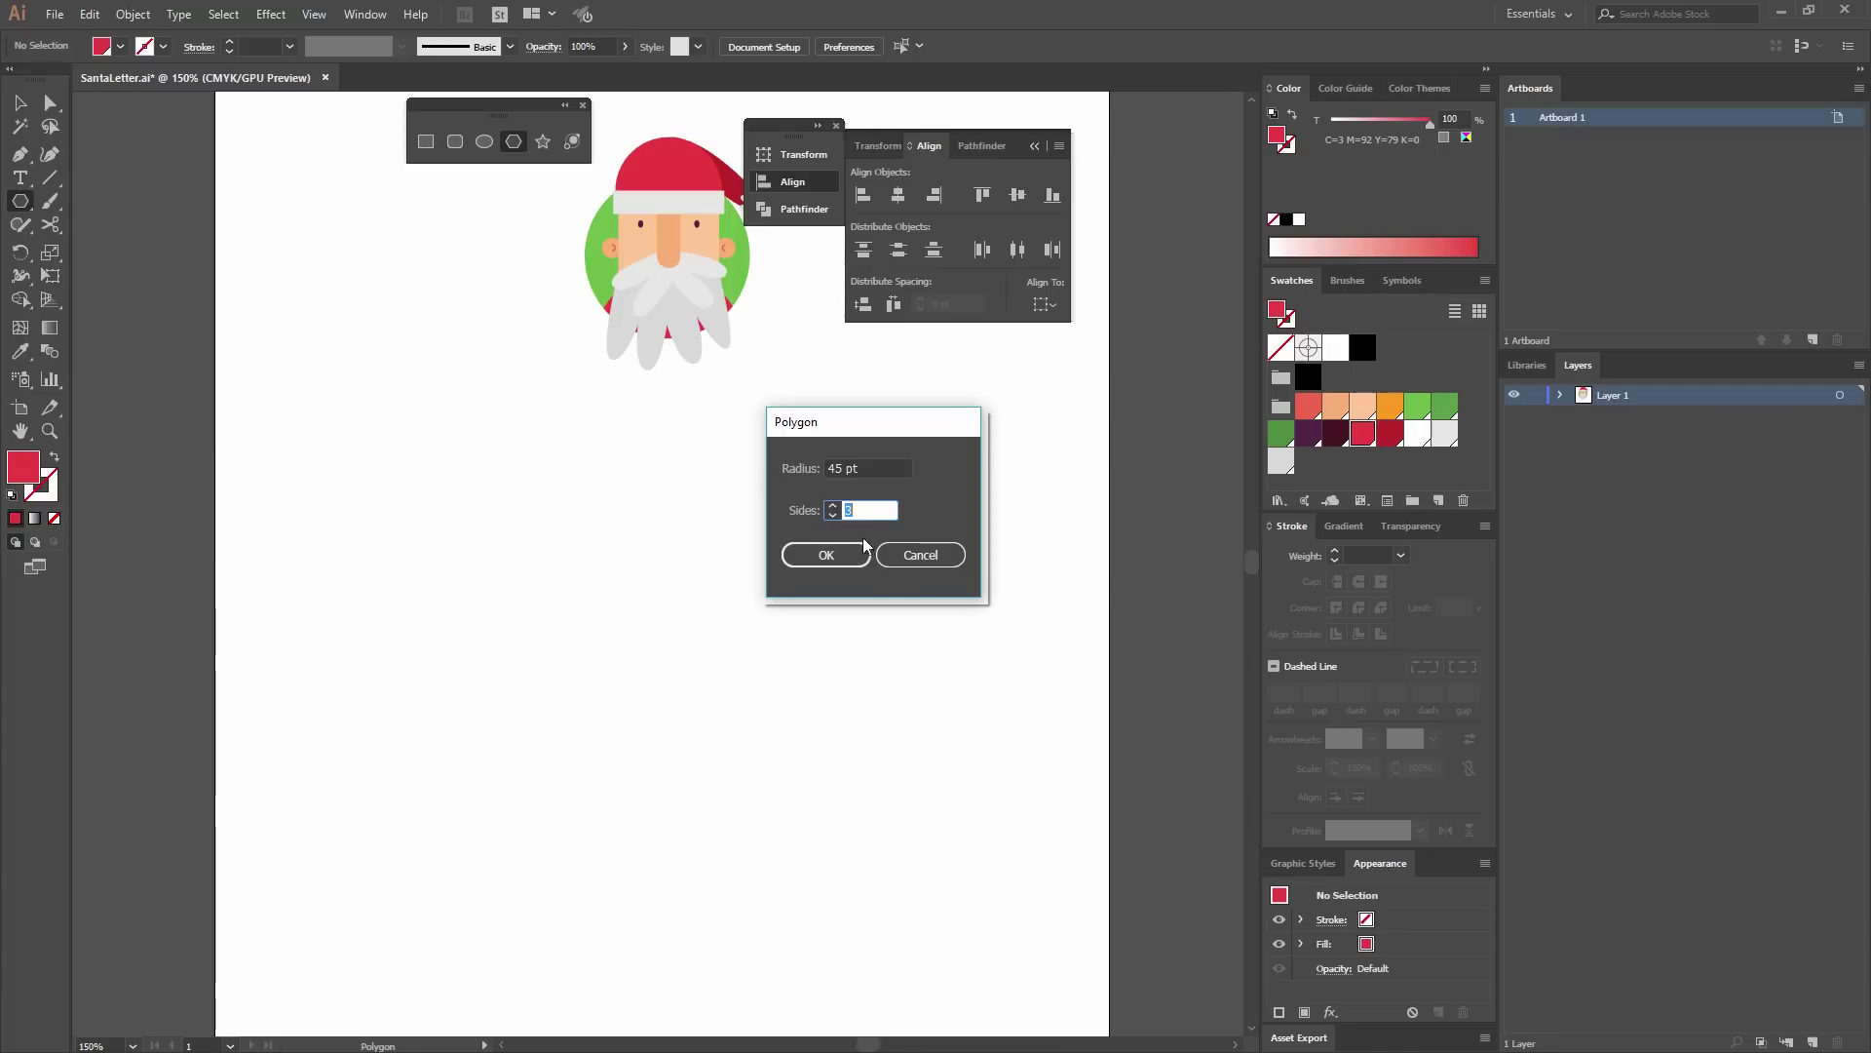
click(826, 556)
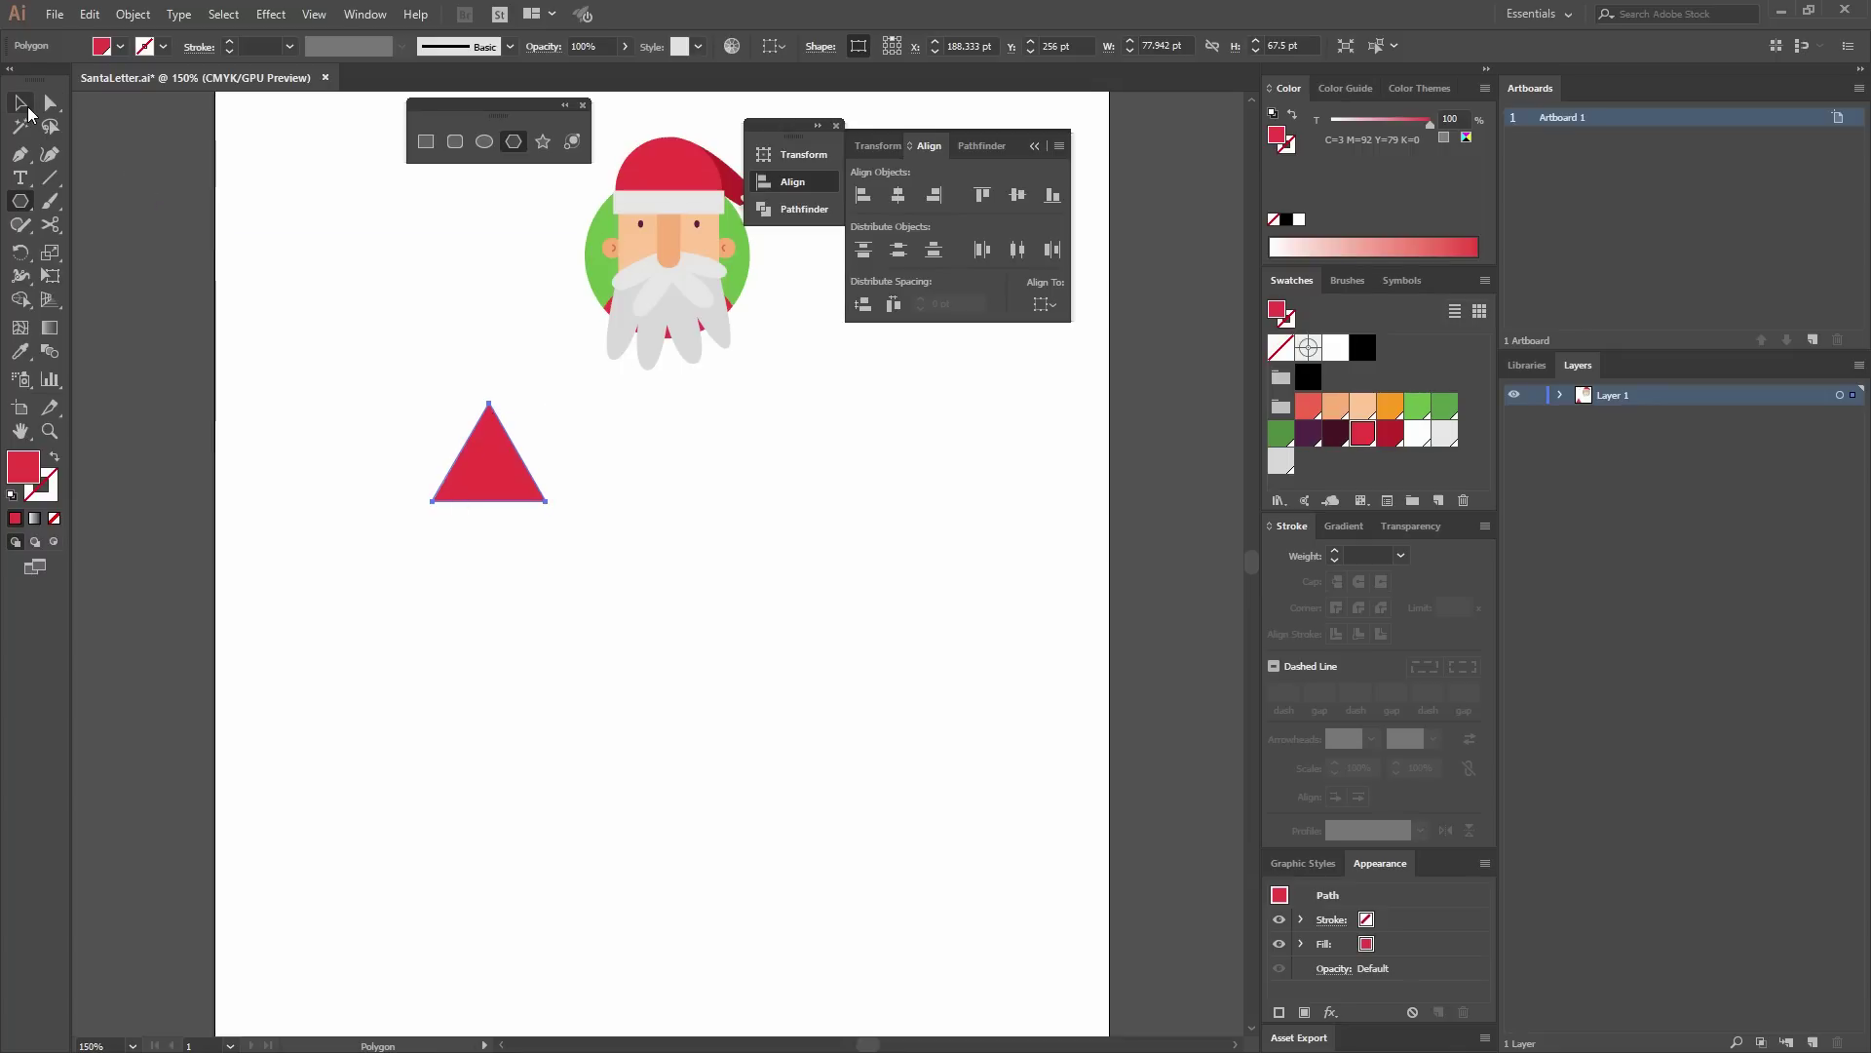
click(28, 111)
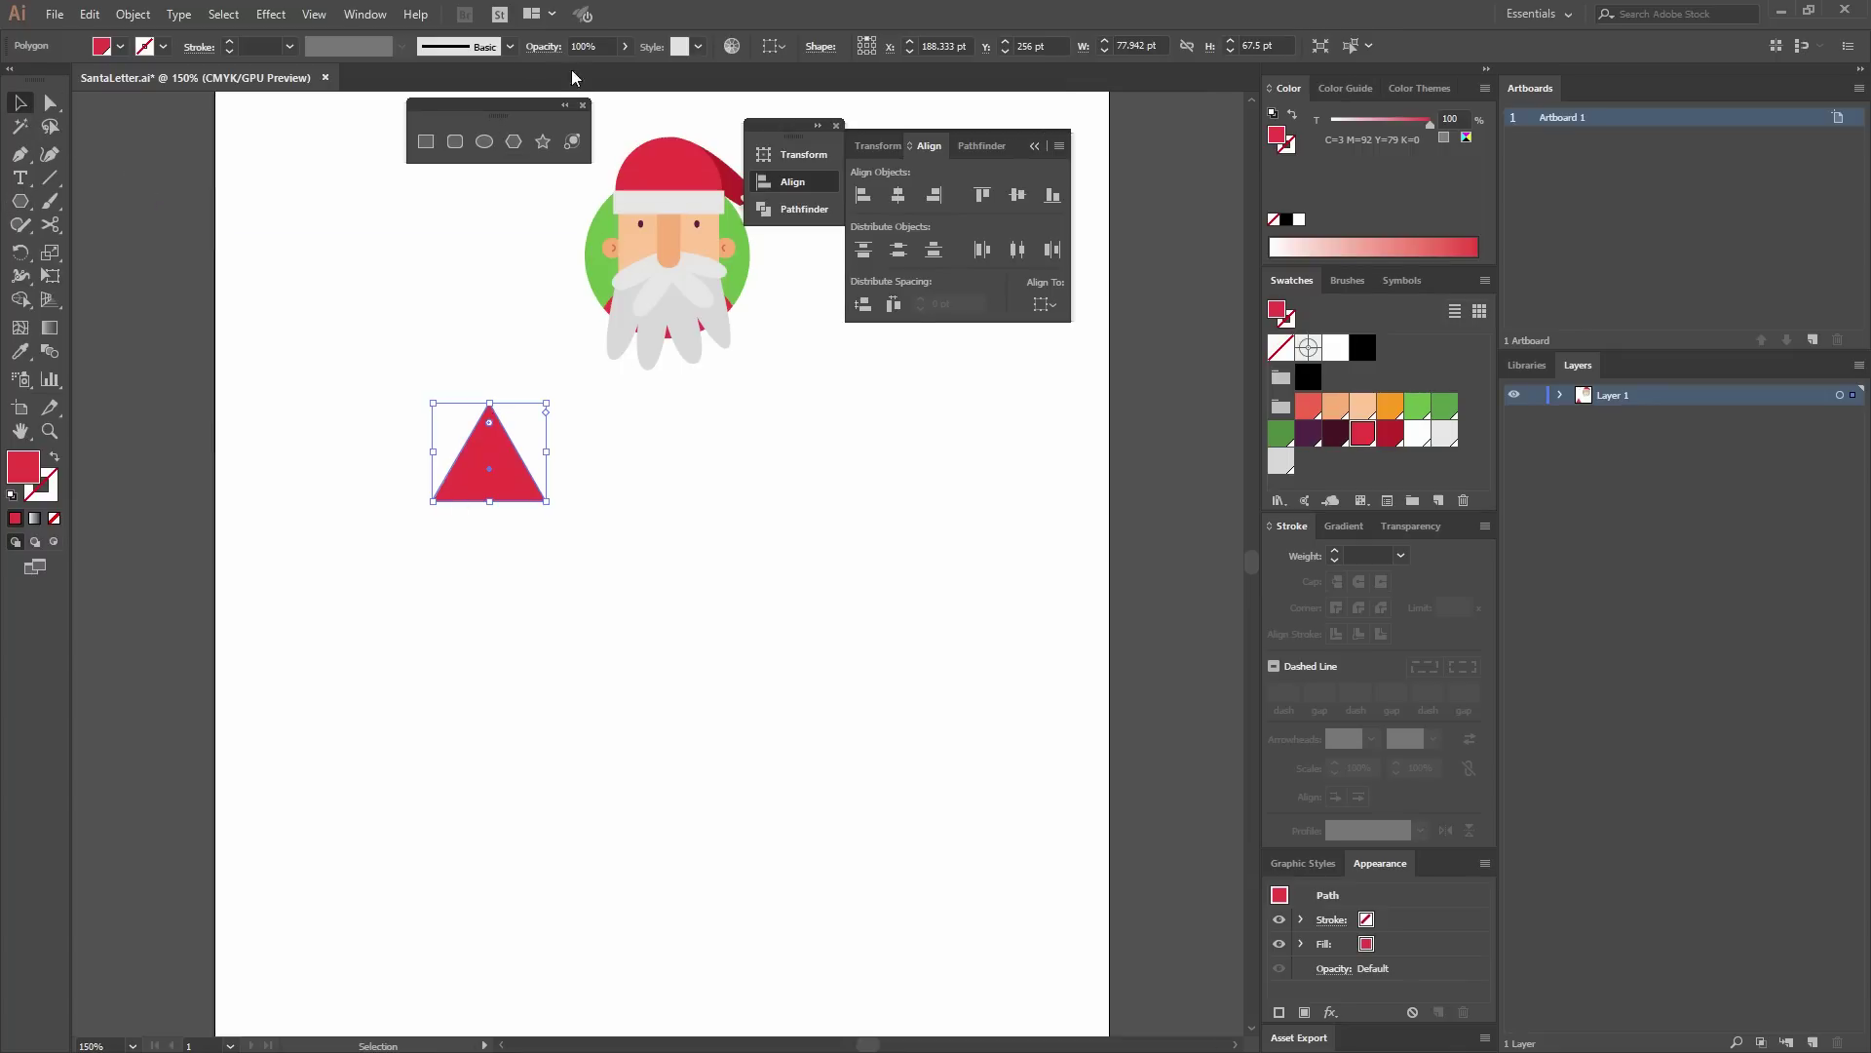
Resize the red triangle to 76 pt wide and 45 pt high, without keeping its proportions.
click(1186, 44)
click(1159, 45)
text(76)
key(Tab)
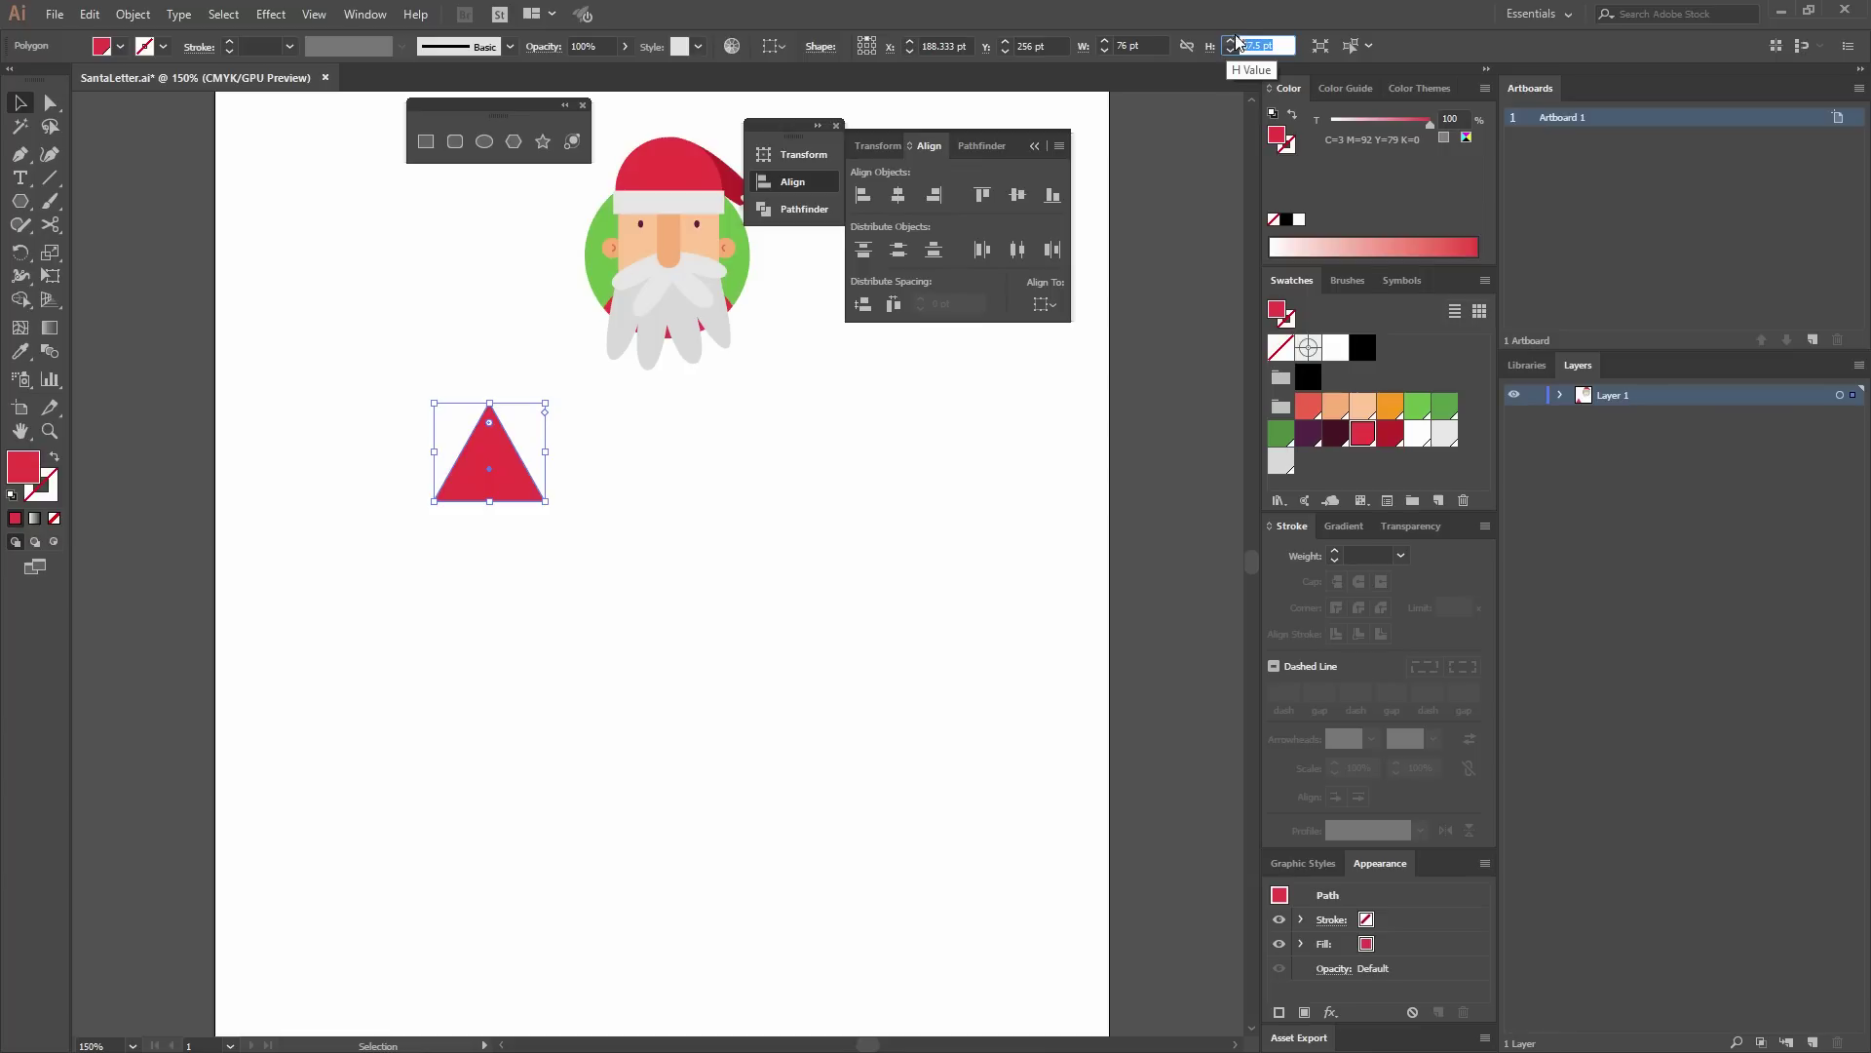
key(Return)
click(775, 490)
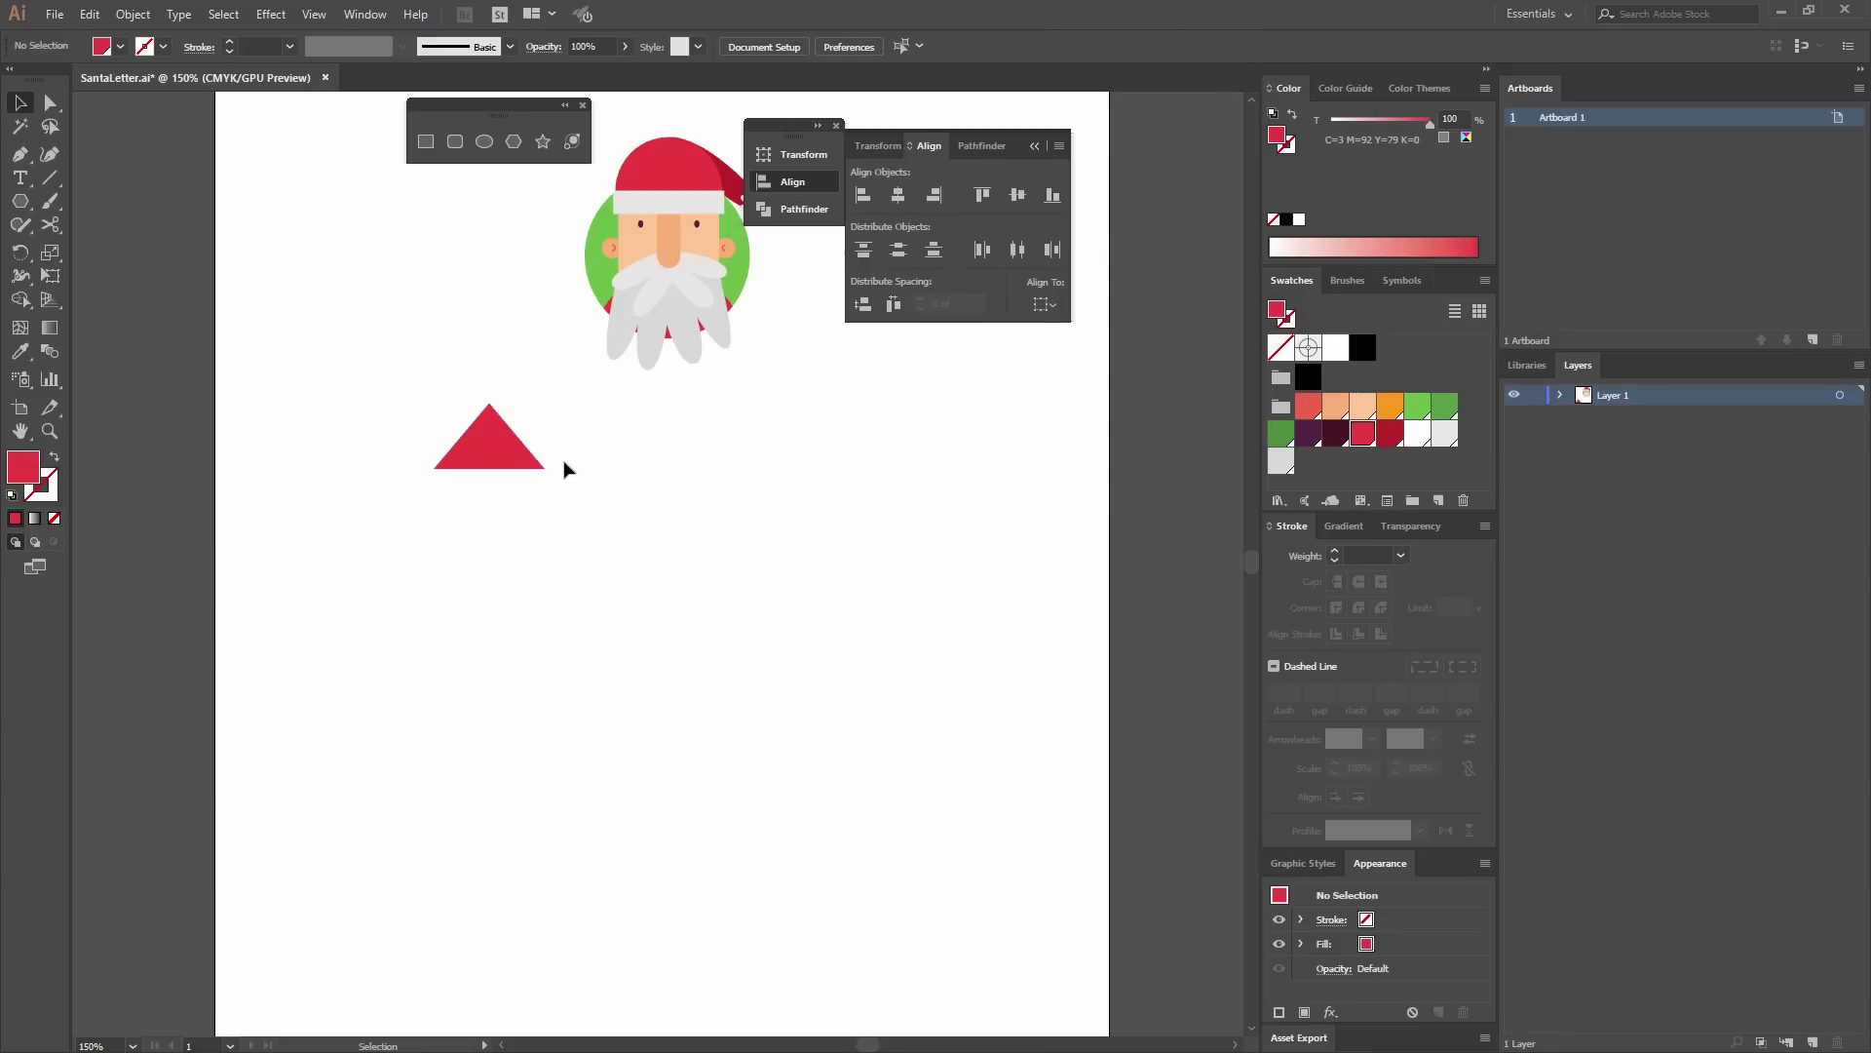
Copy the resized red triangle and paste a duplicate onto the blank canvas.
click(509, 432)
key(ctrl+c)
click(706, 488)
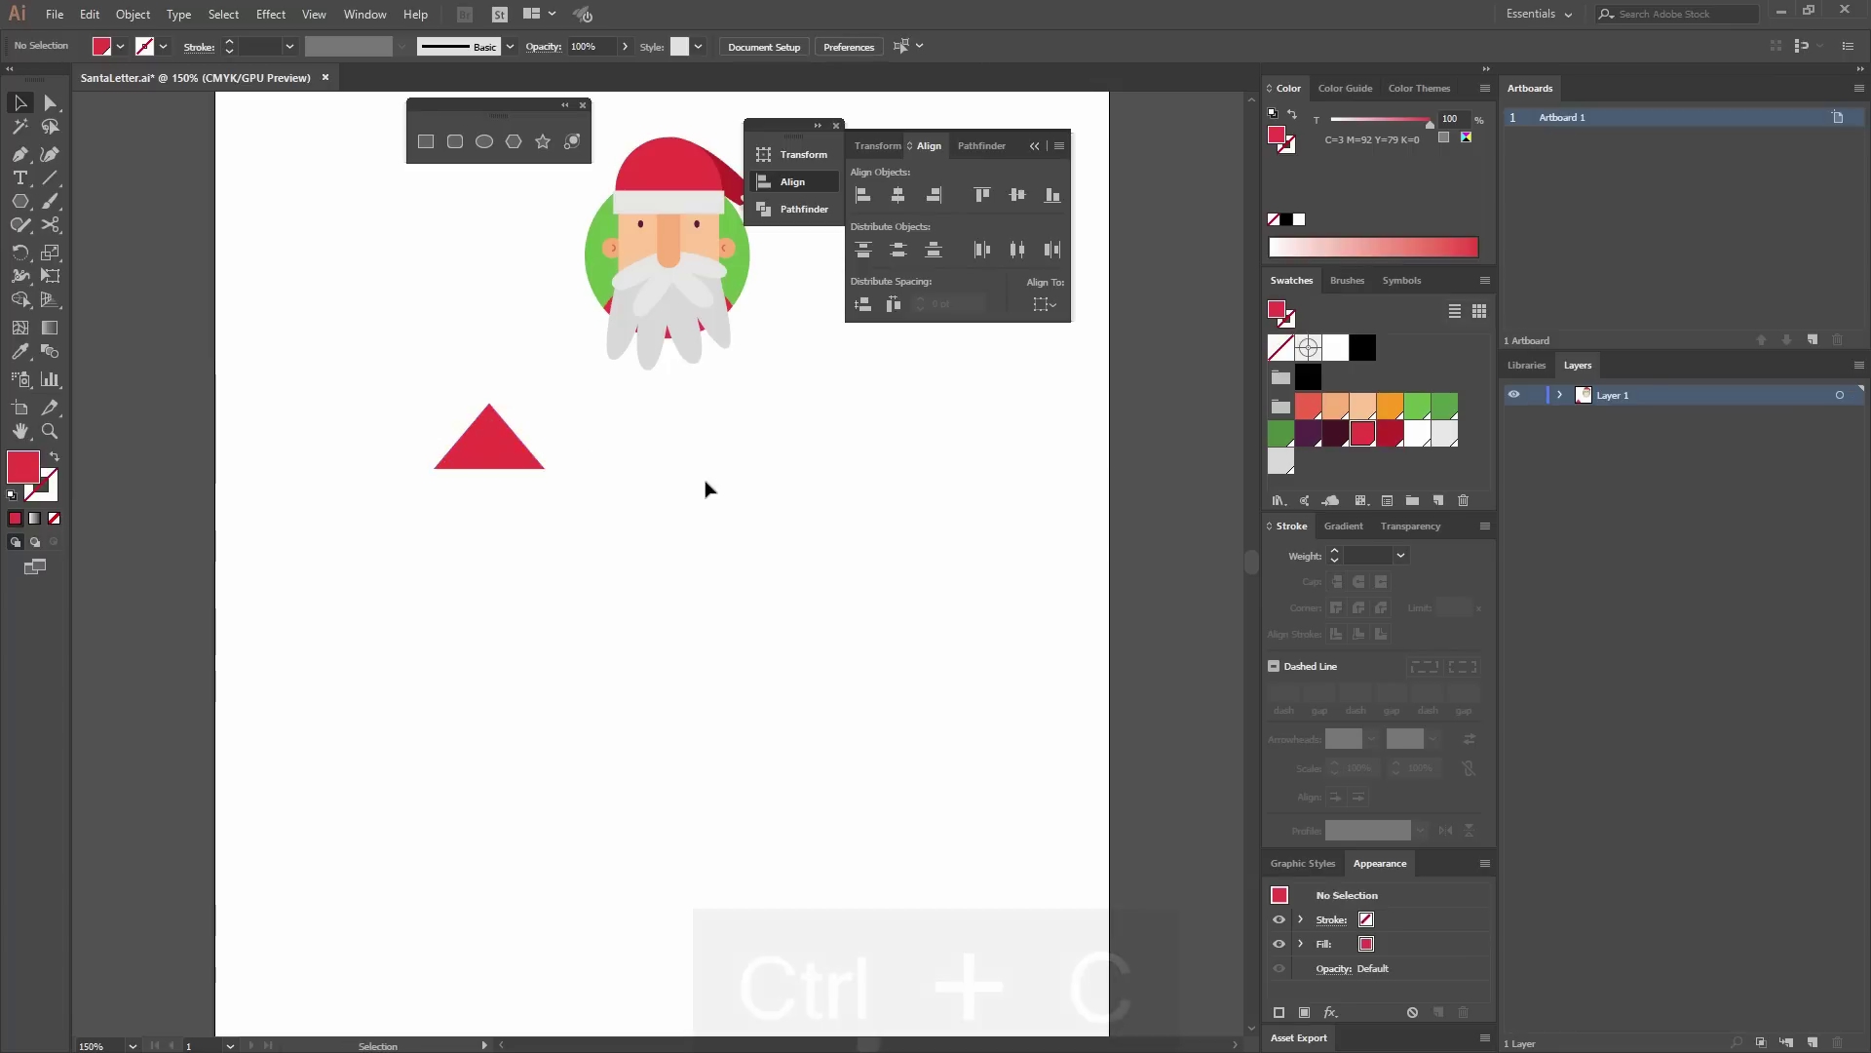
key(ctrl+v)
click(597, 556)
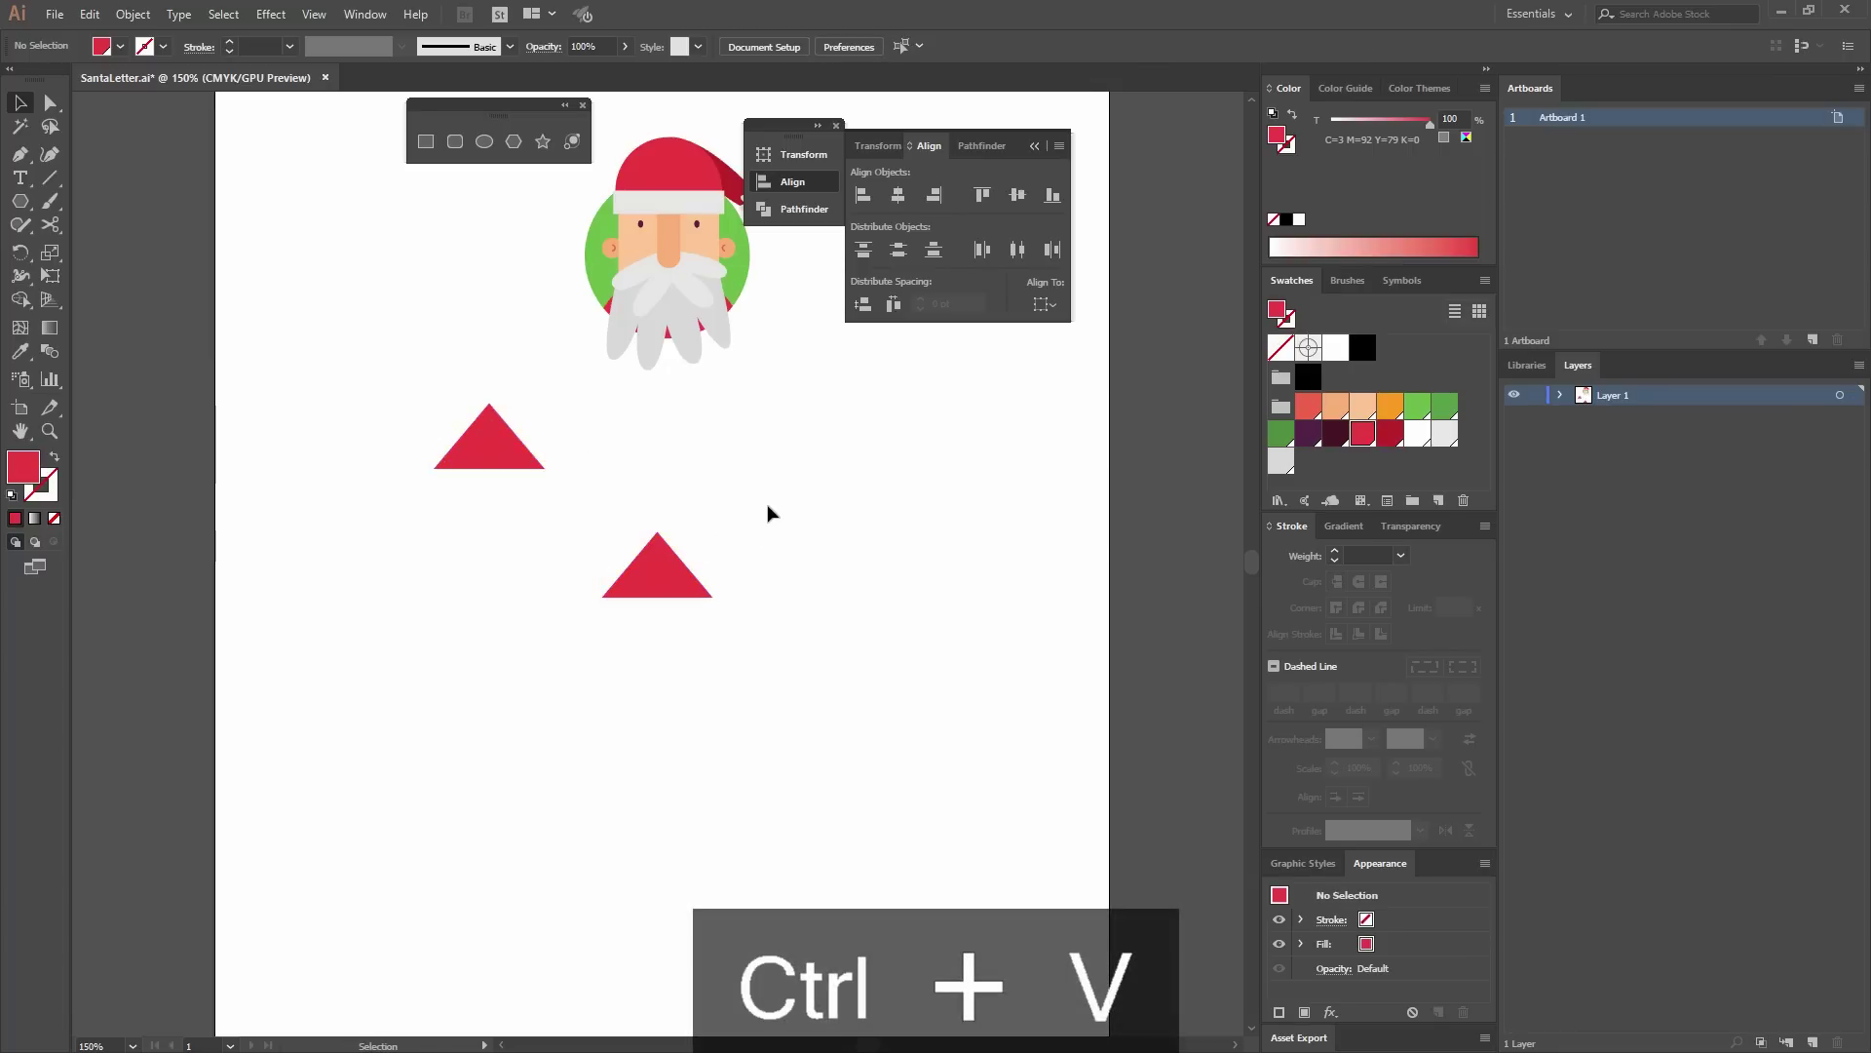
Resize the pasted triangle to 91 pt wide and 54 pt high.
click(665, 584)
click(1151, 44)
double_click(1151, 45)
text(91)
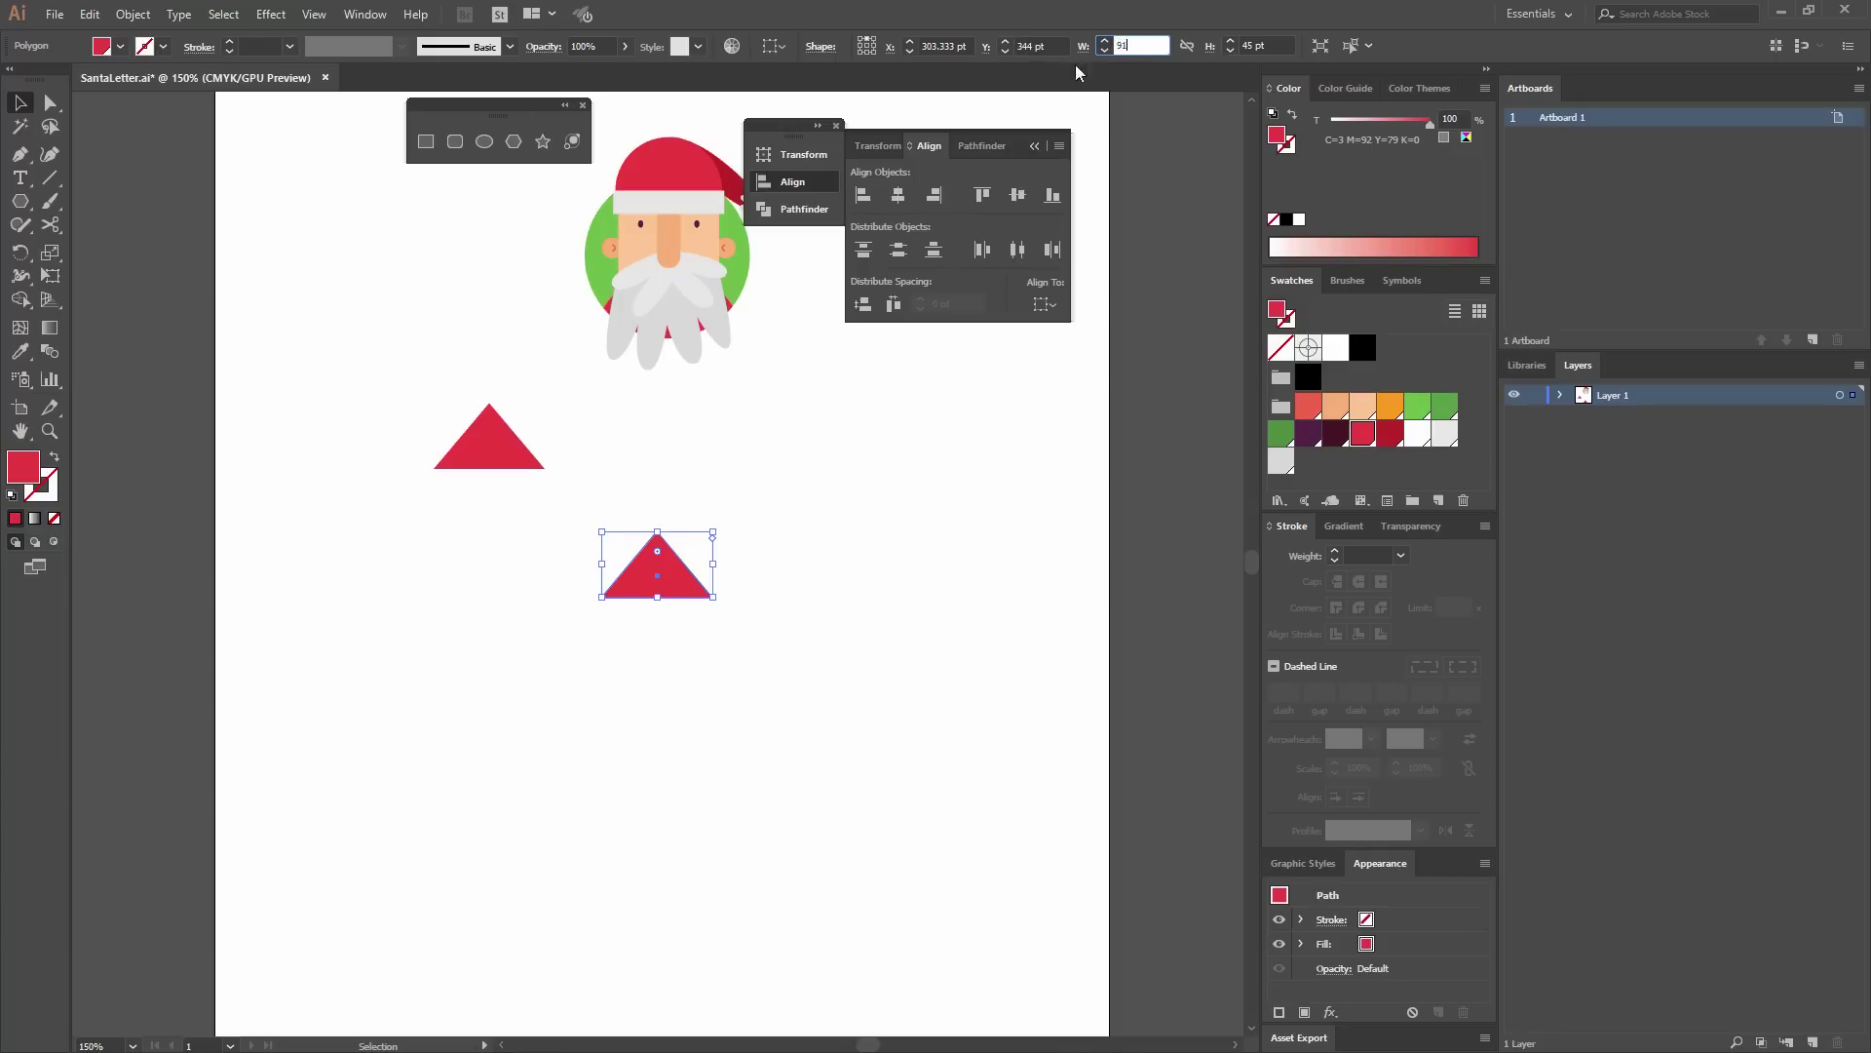
key(Return)
double_click(1257, 46)
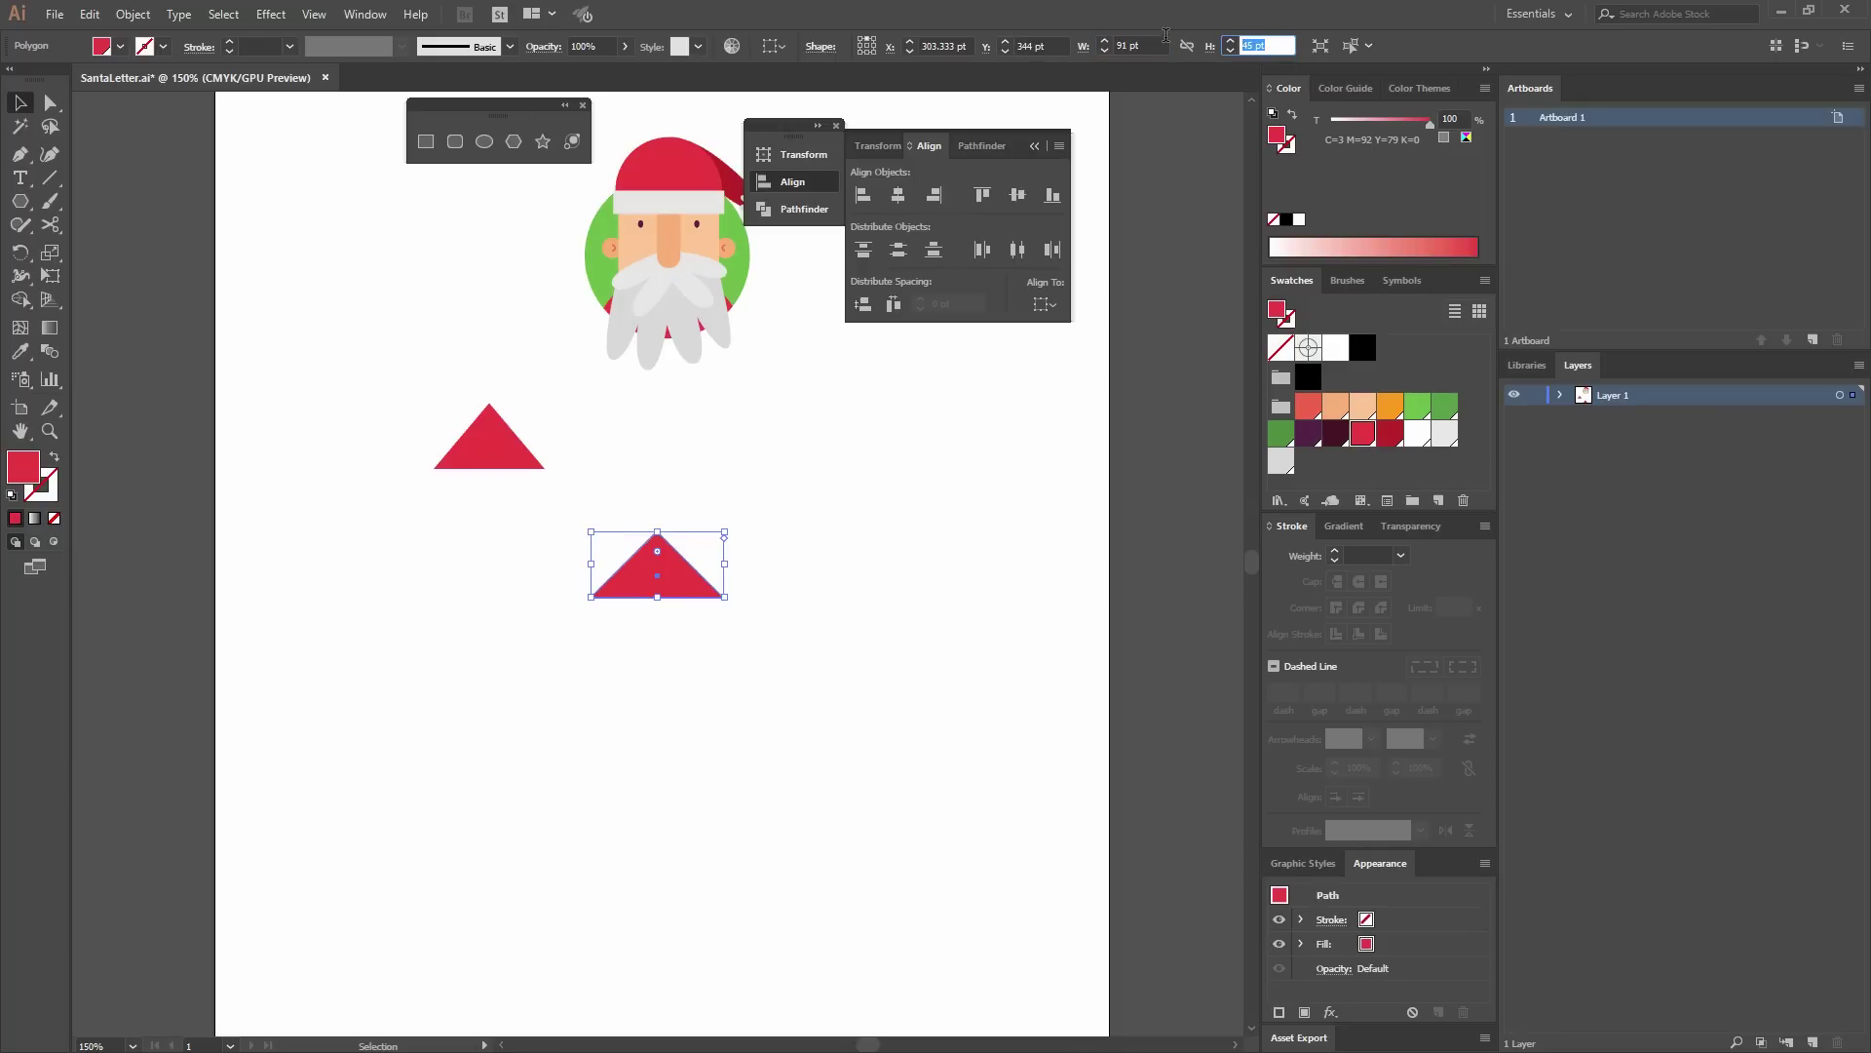
text(55)
key(Return)
click(857, 511)
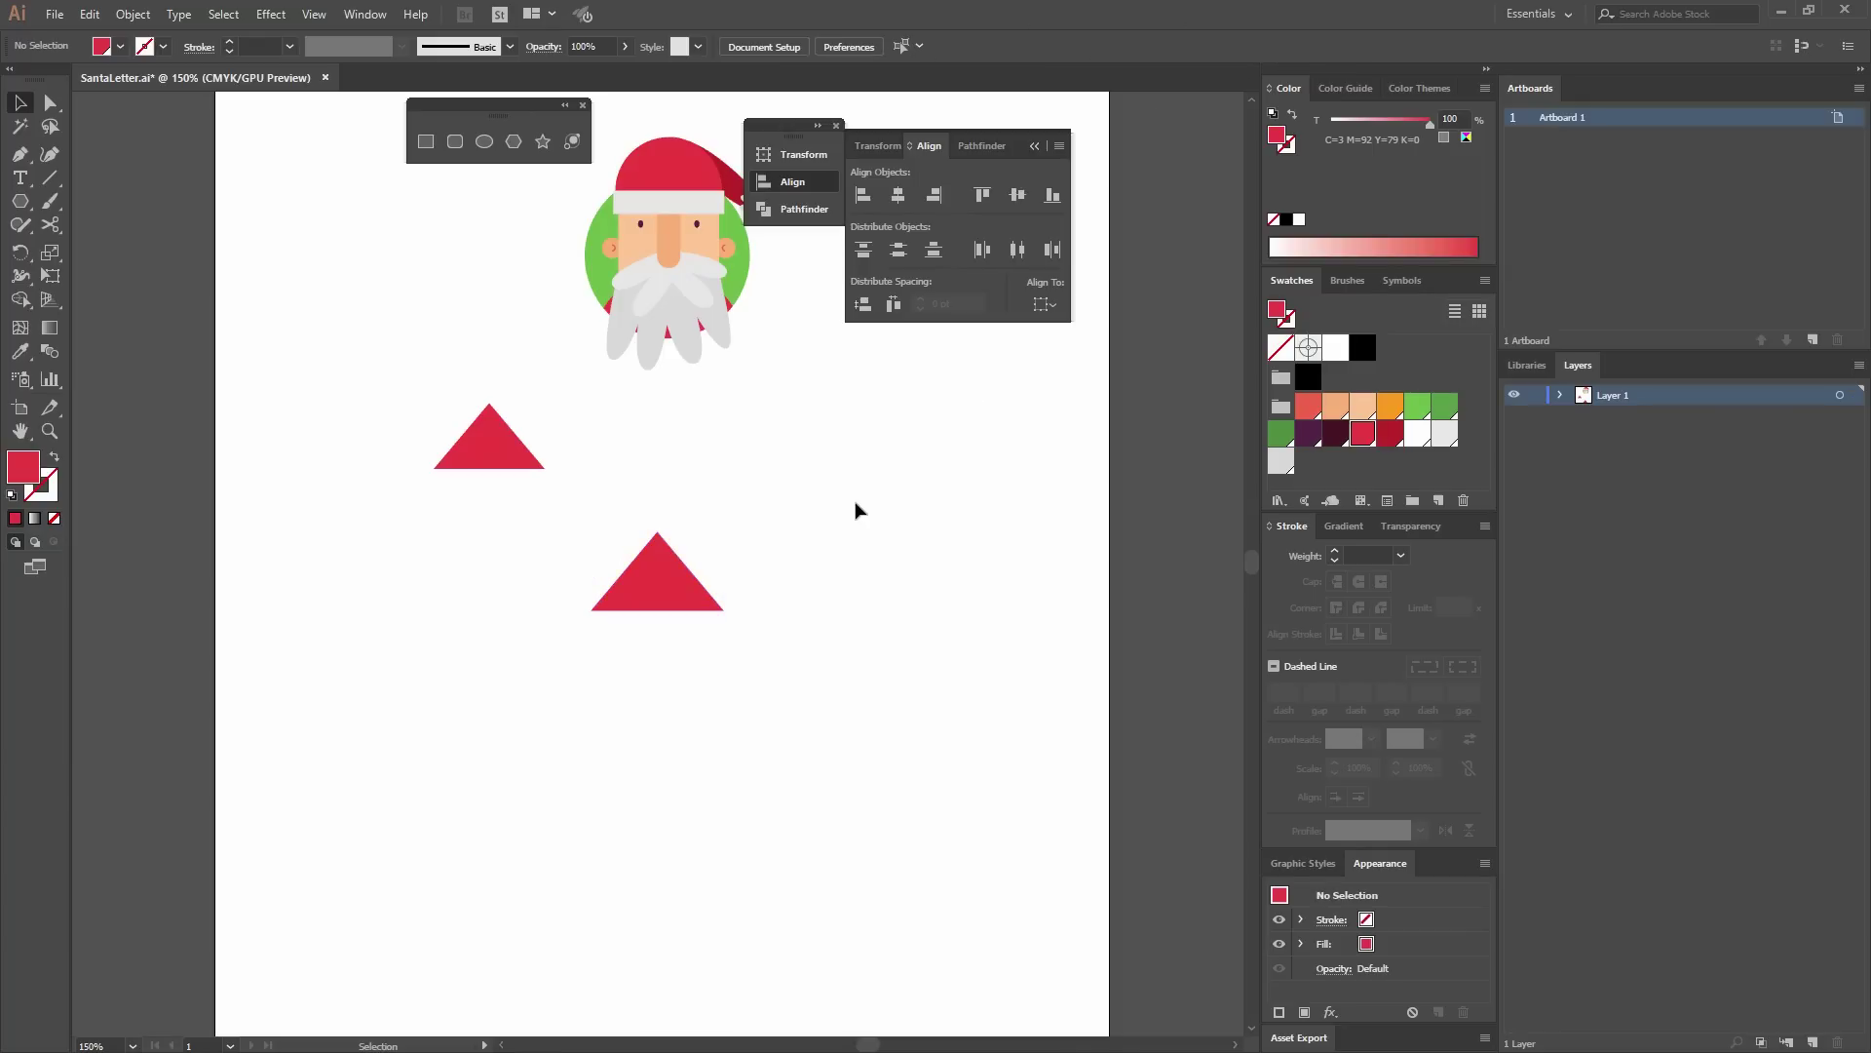
Paste a third triangle beside the first one and resize it to 109 pt wide and 65 pt high.
click(696, 591)
click(758, 544)
key(ctrl+v)
drag(678, 593, 736, 472)
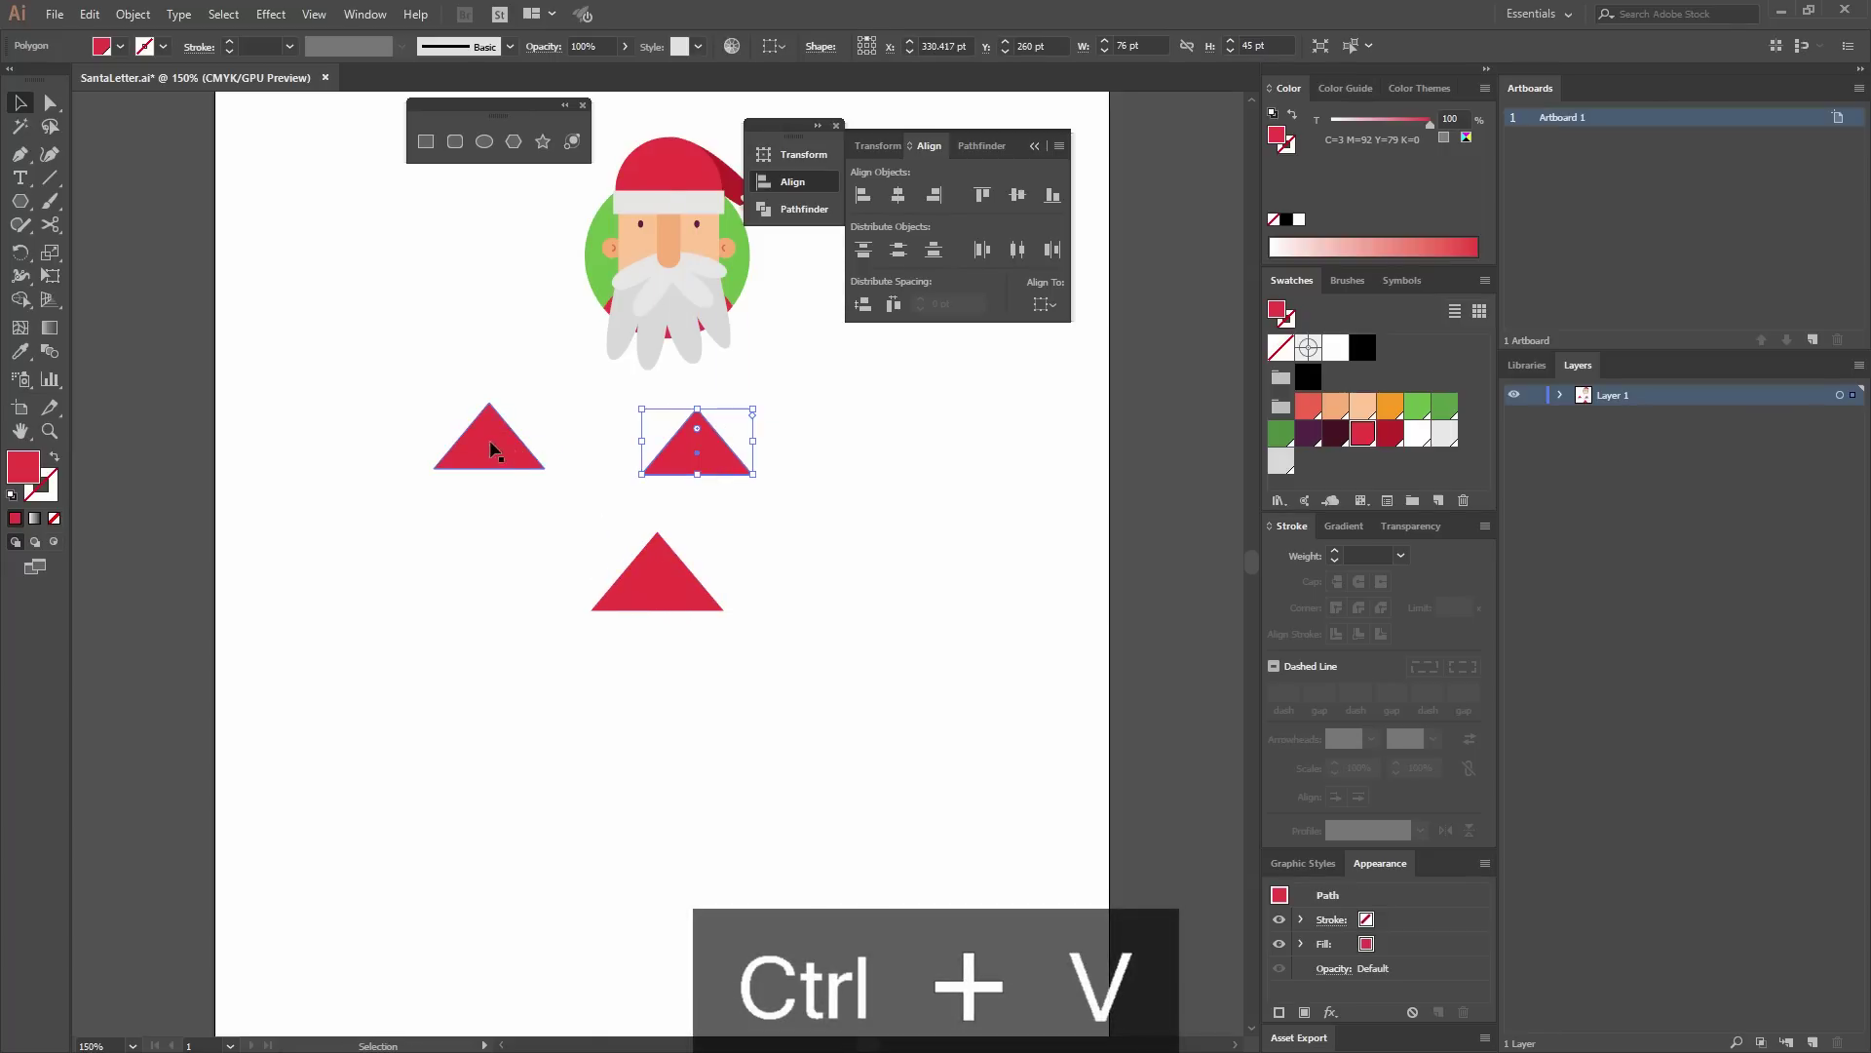
click(1131, 45)
text(109)
click(1257, 46)
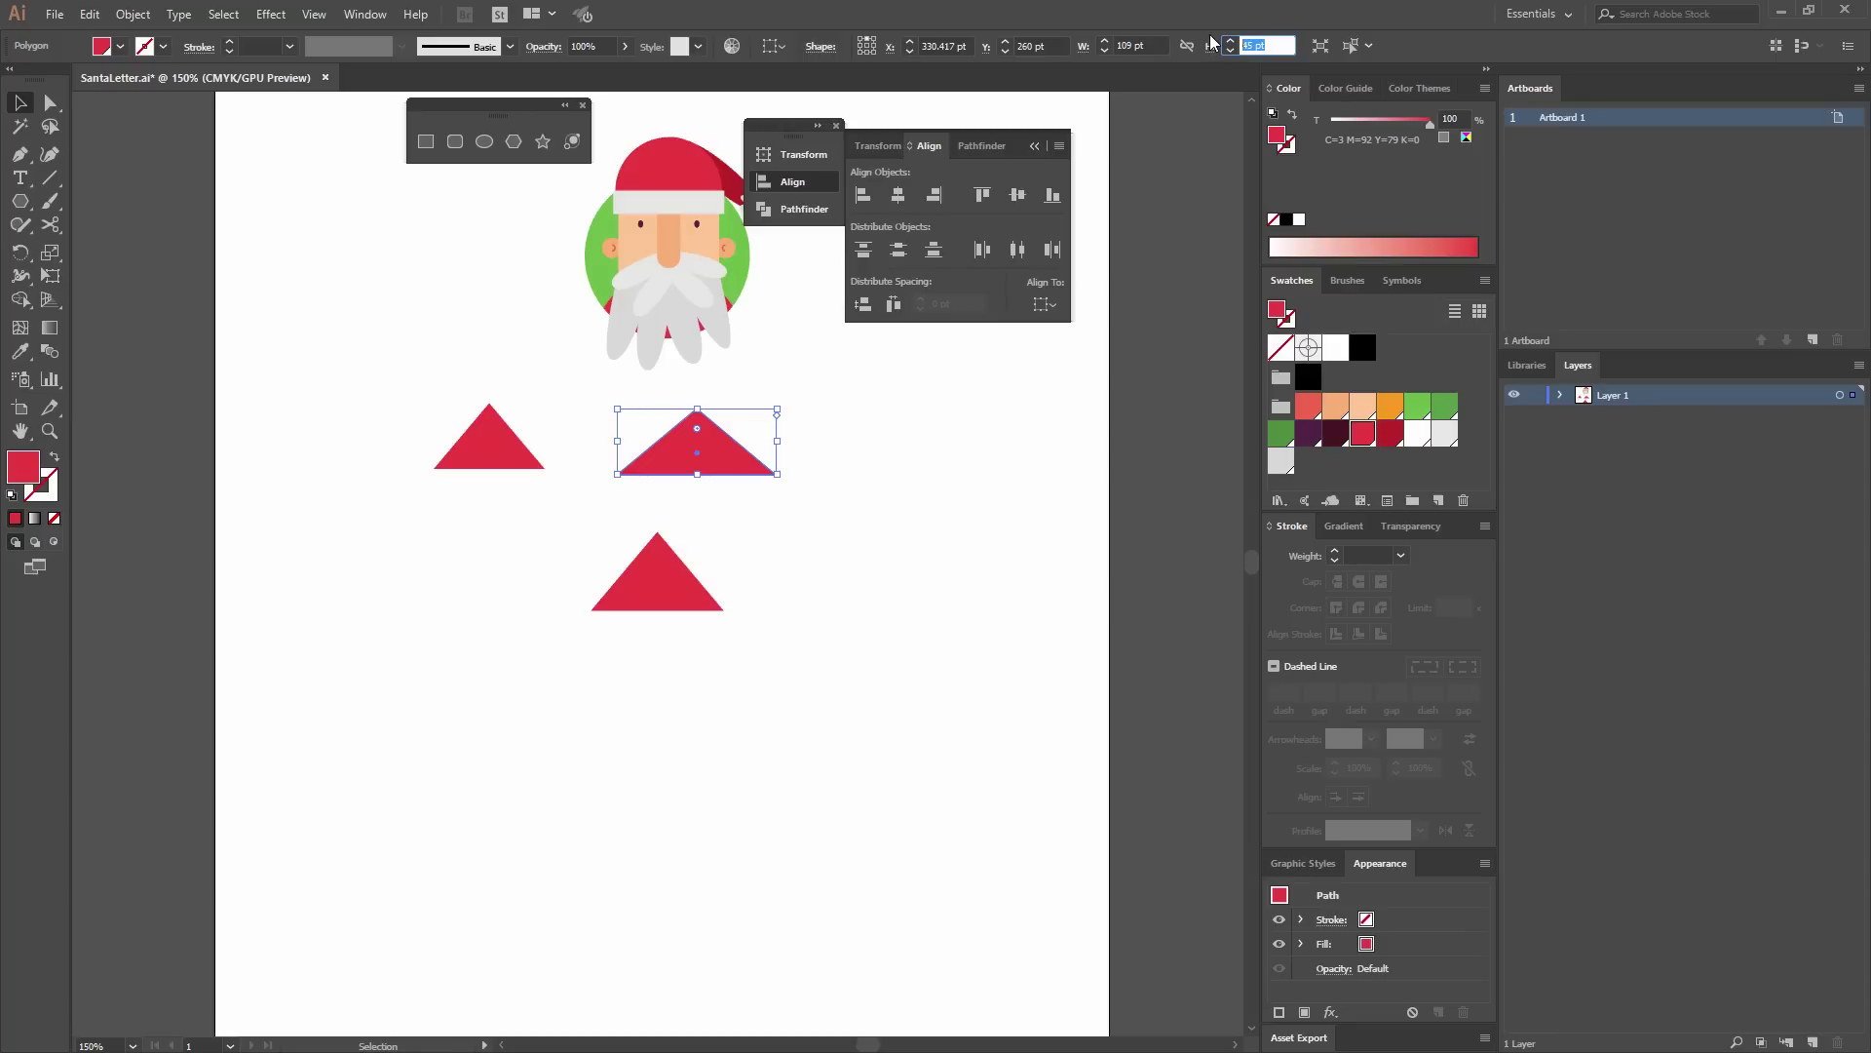
text(65)
key(Return)
click(778, 535)
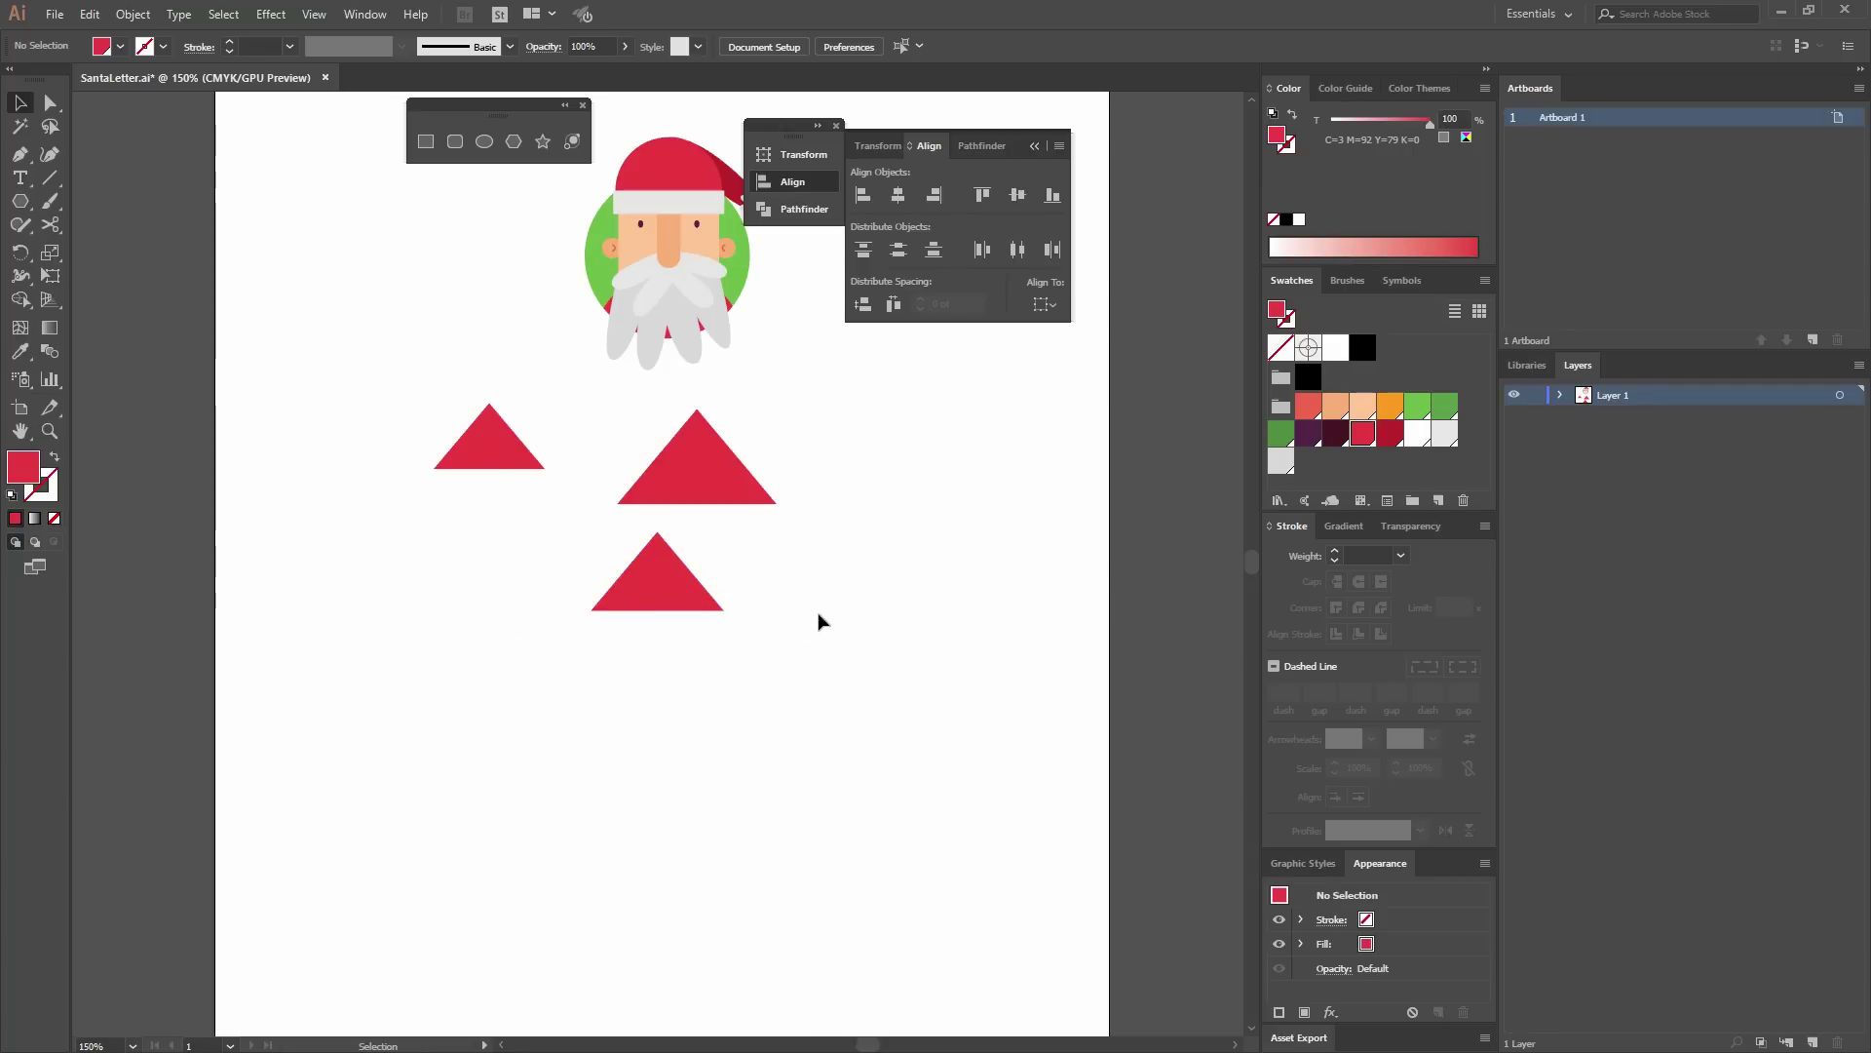
Center all three triangles horizontally, using the smallest one as the key object.
drag(916, 641, 398, 407)
click(487, 448)
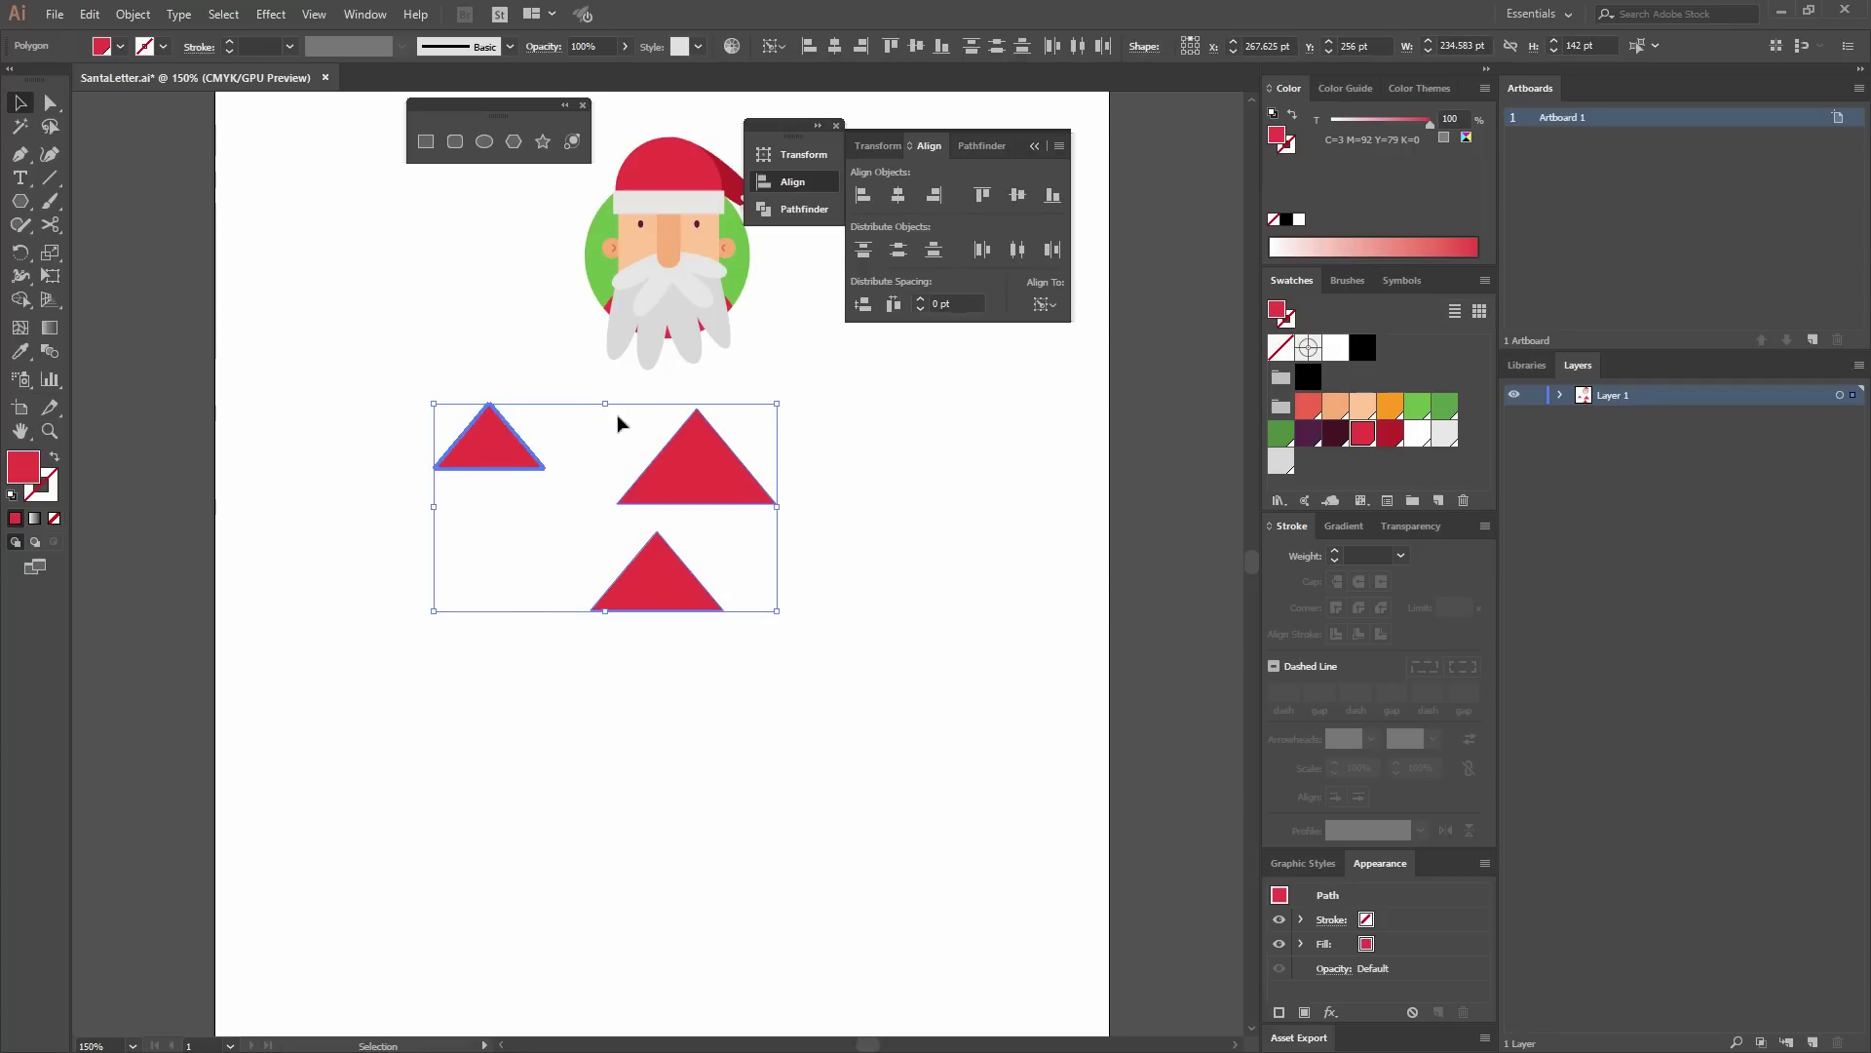
click(898, 195)
click(690, 493)
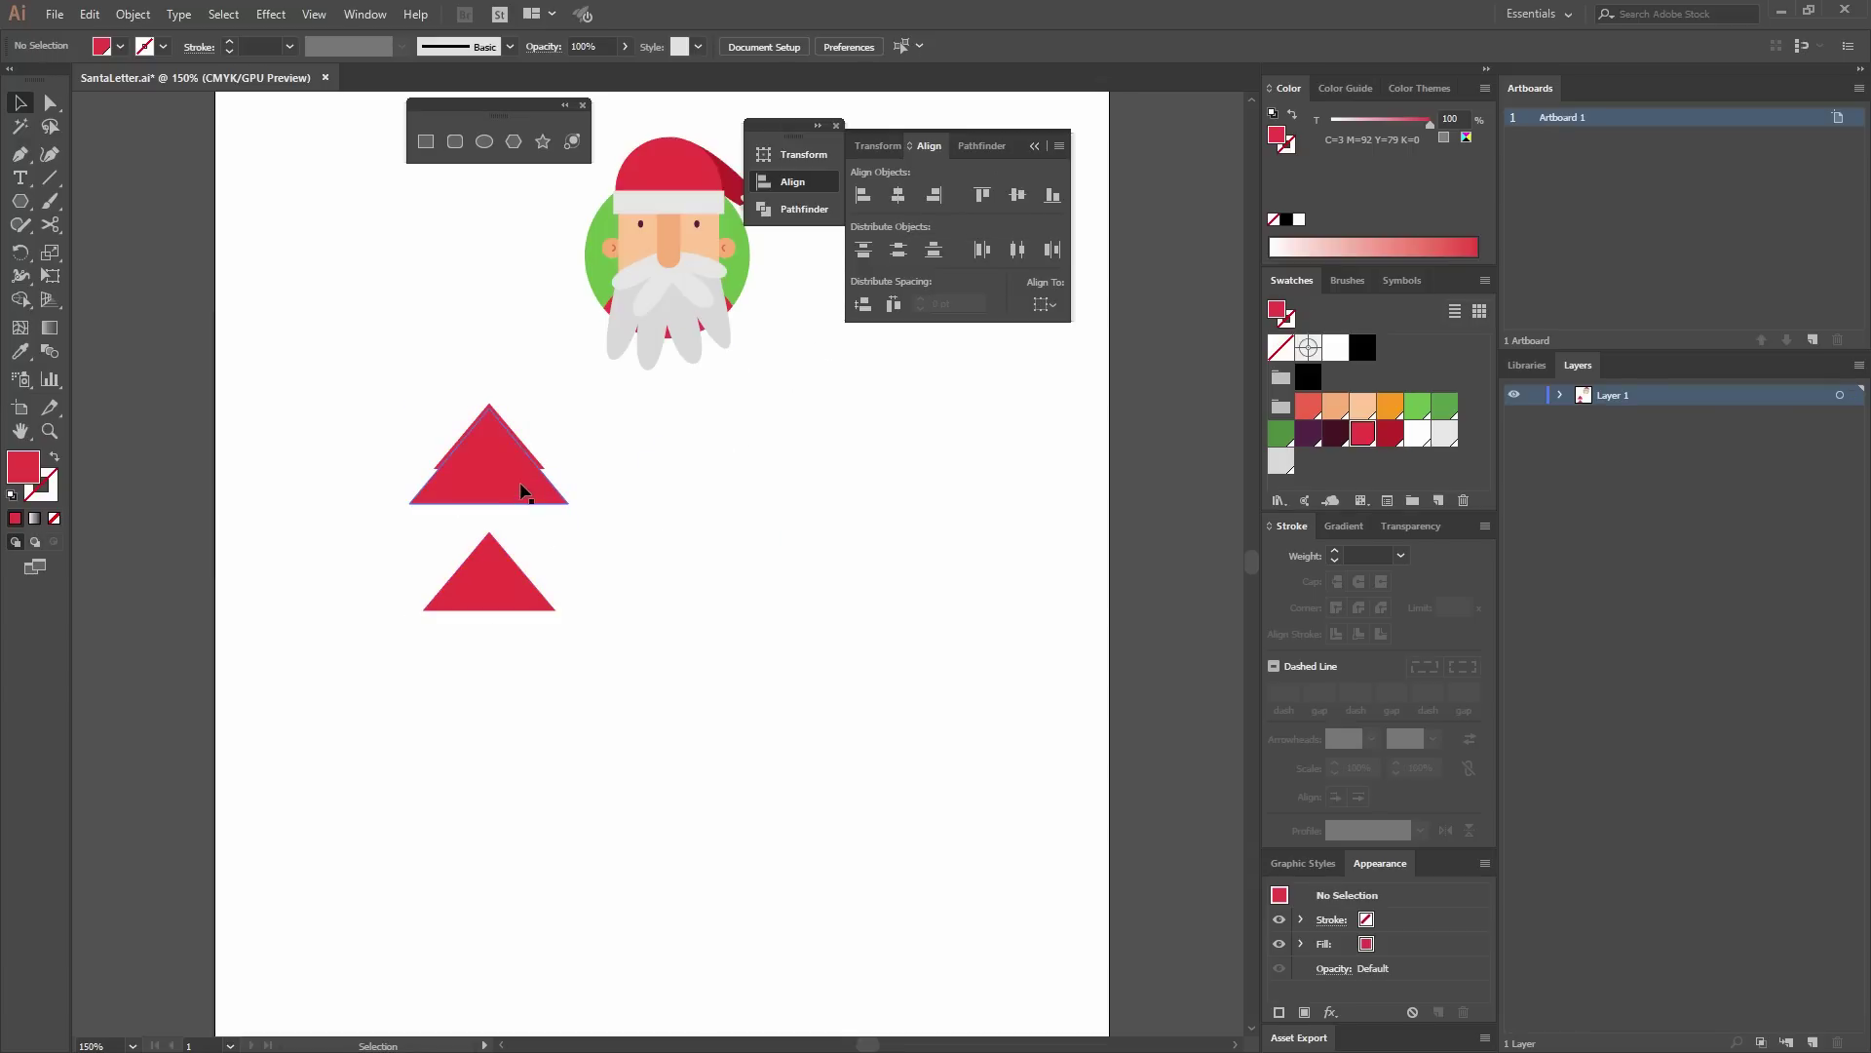
Stack the triangles vertically with overlaps into a tree shape, smallest at the top and largest at the bottom.
drag(514, 478, 539, 638)
drag(526, 573, 527, 482)
click(572, 493)
drag(520, 628, 518, 534)
click(651, 597)
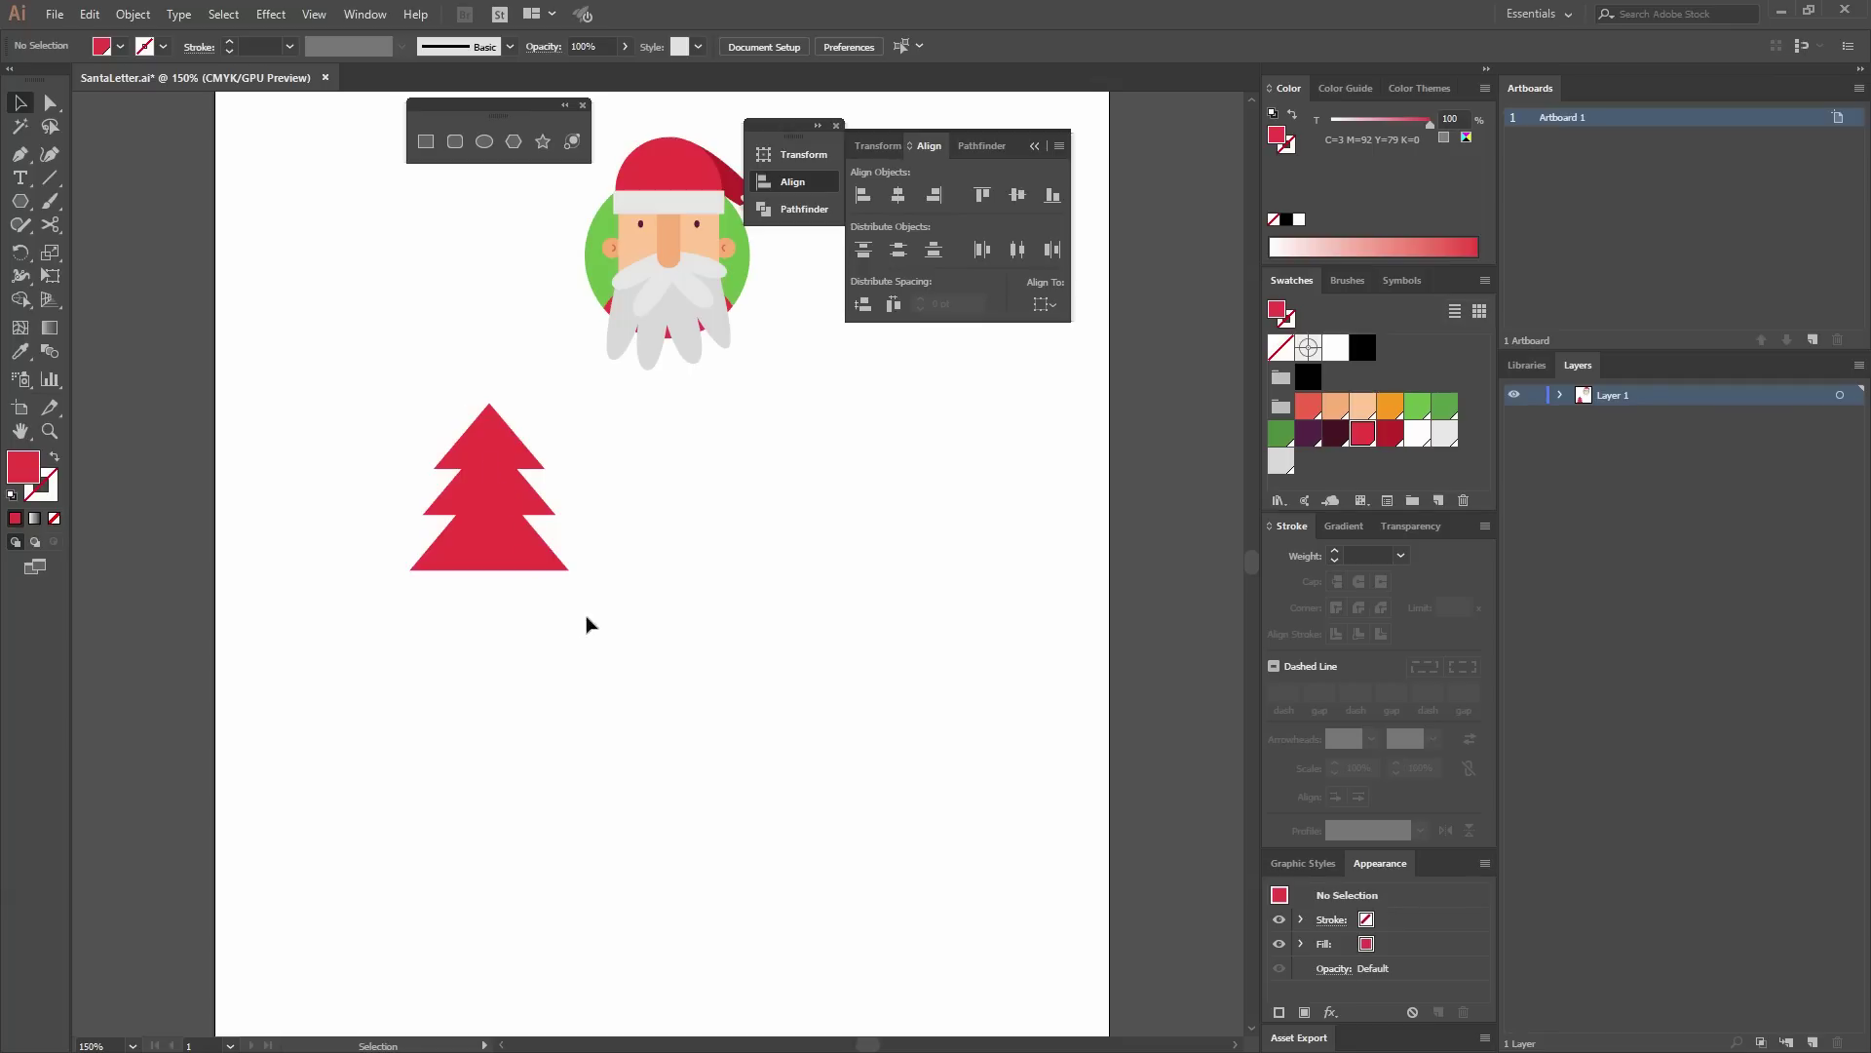
Distribute the three tree triangles evenly by their vertical centers.
drag(589, 622, 426, 426)
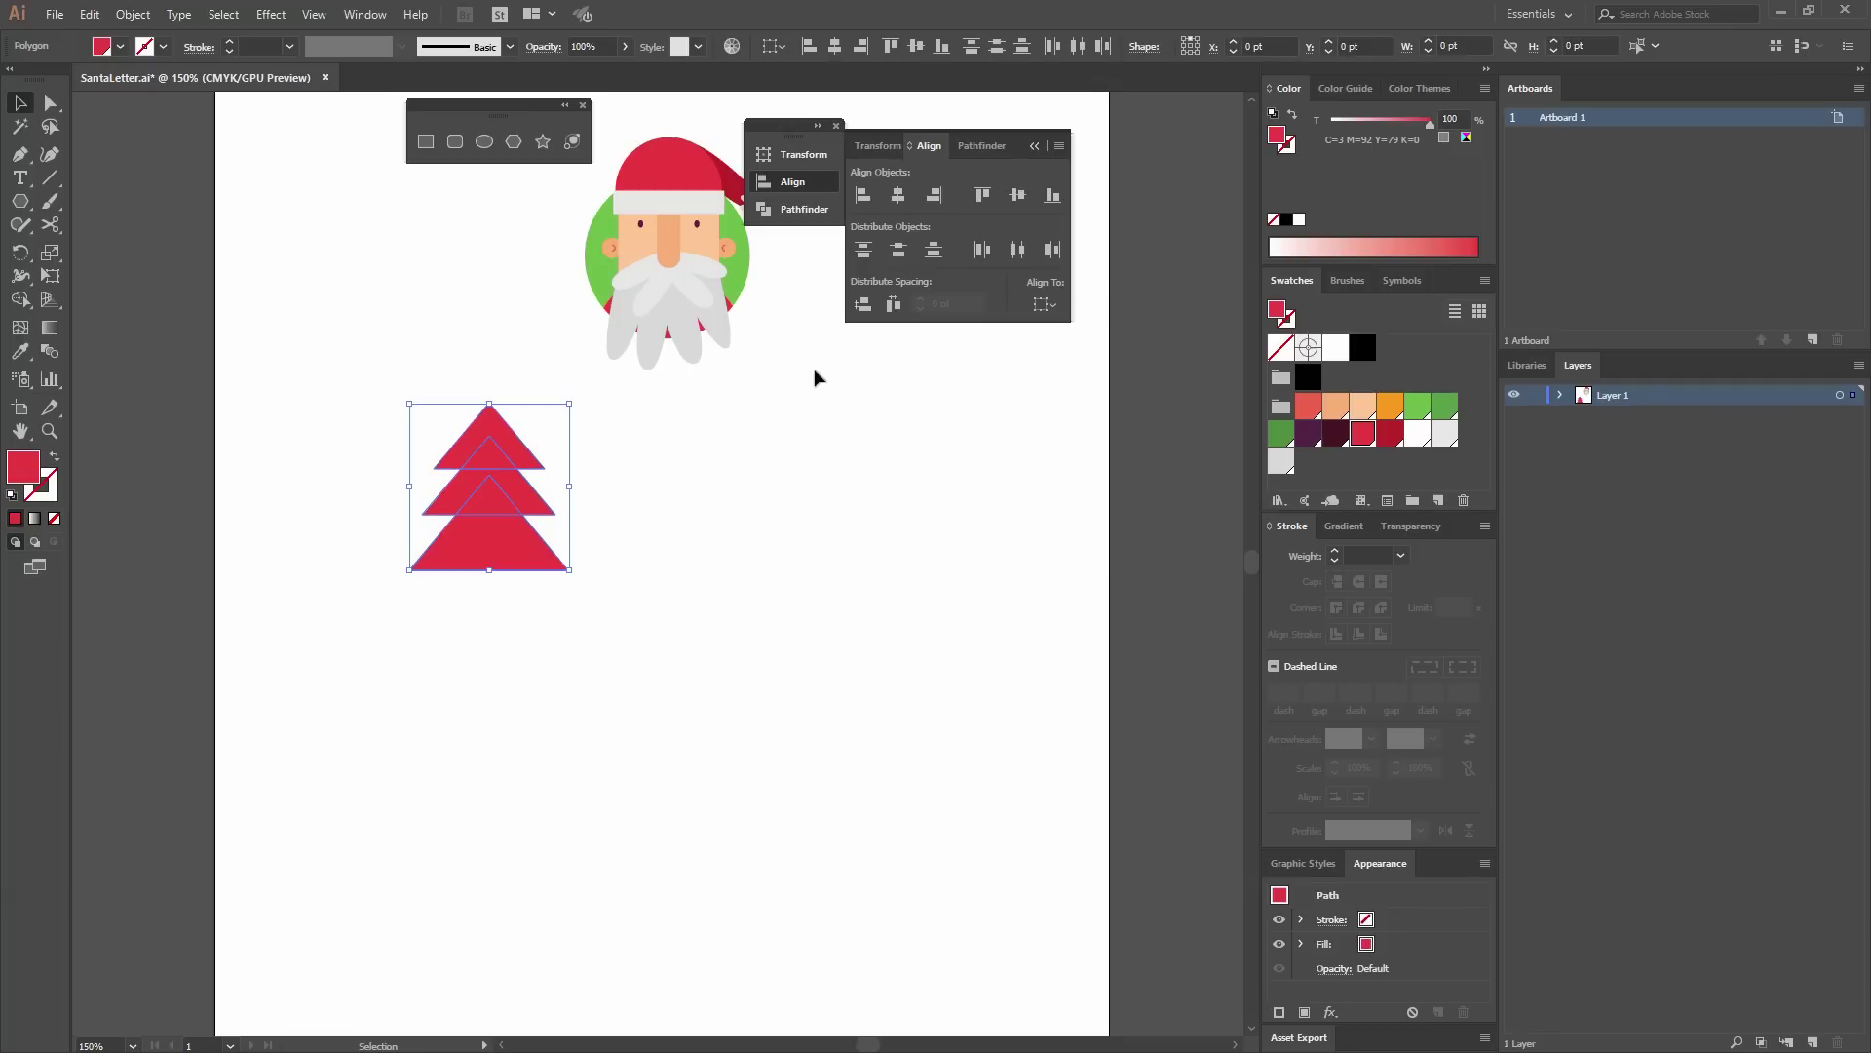
click(899, 250)
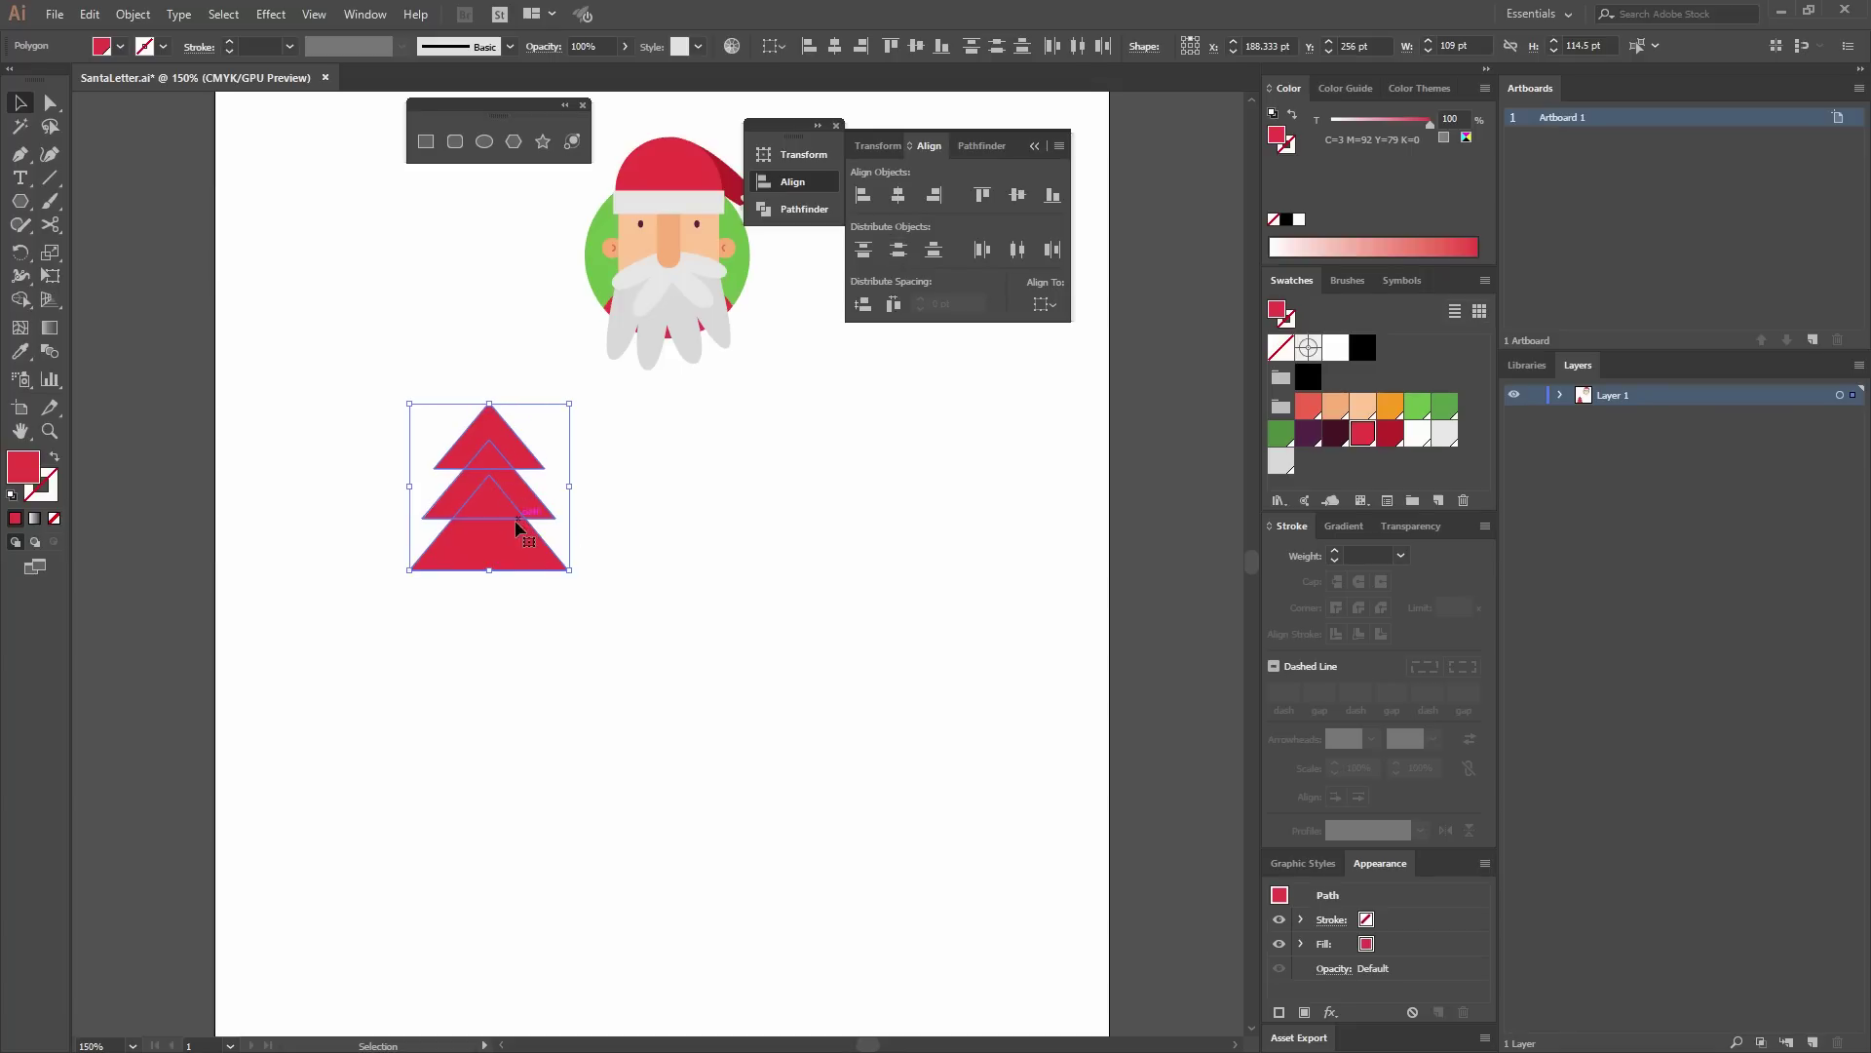
click(648, 650)
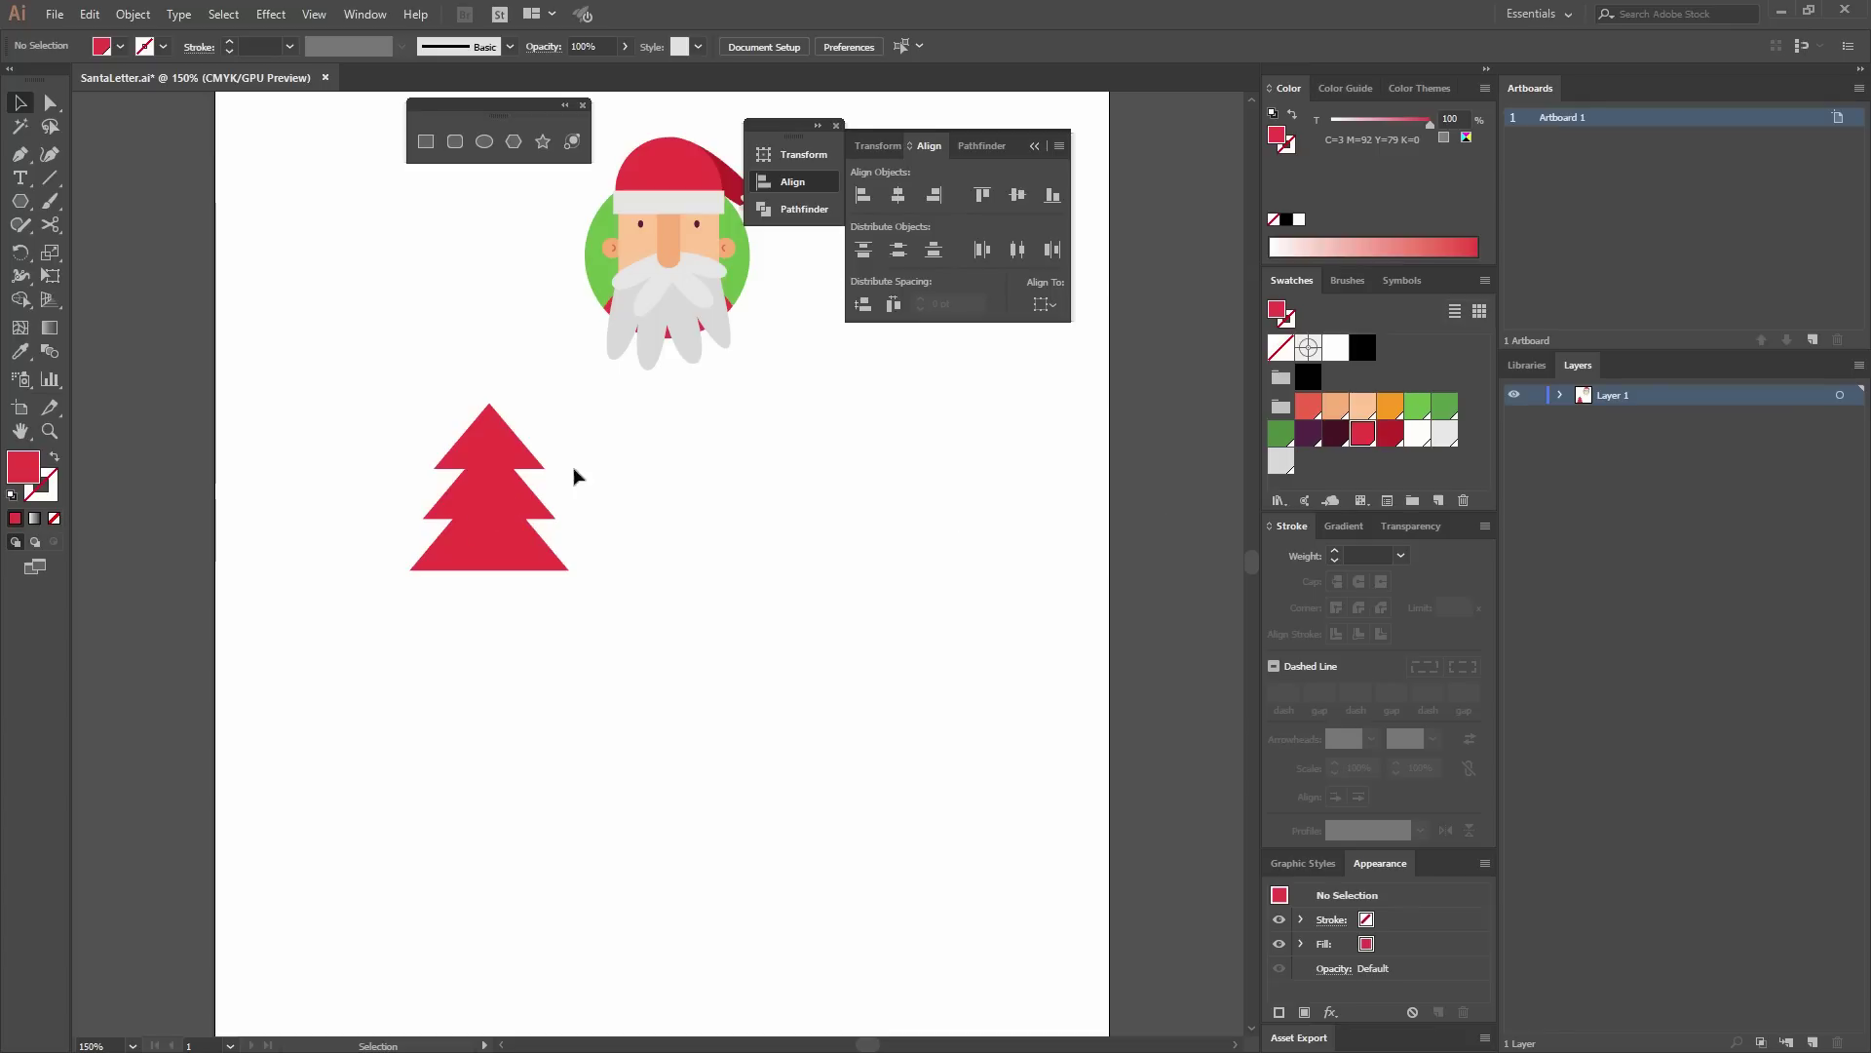
Fill the top triangle with light green, the middle one with medium green and the bottom one with dark green.
click(511, 450)
click(1419, 407)
click(531, 502)
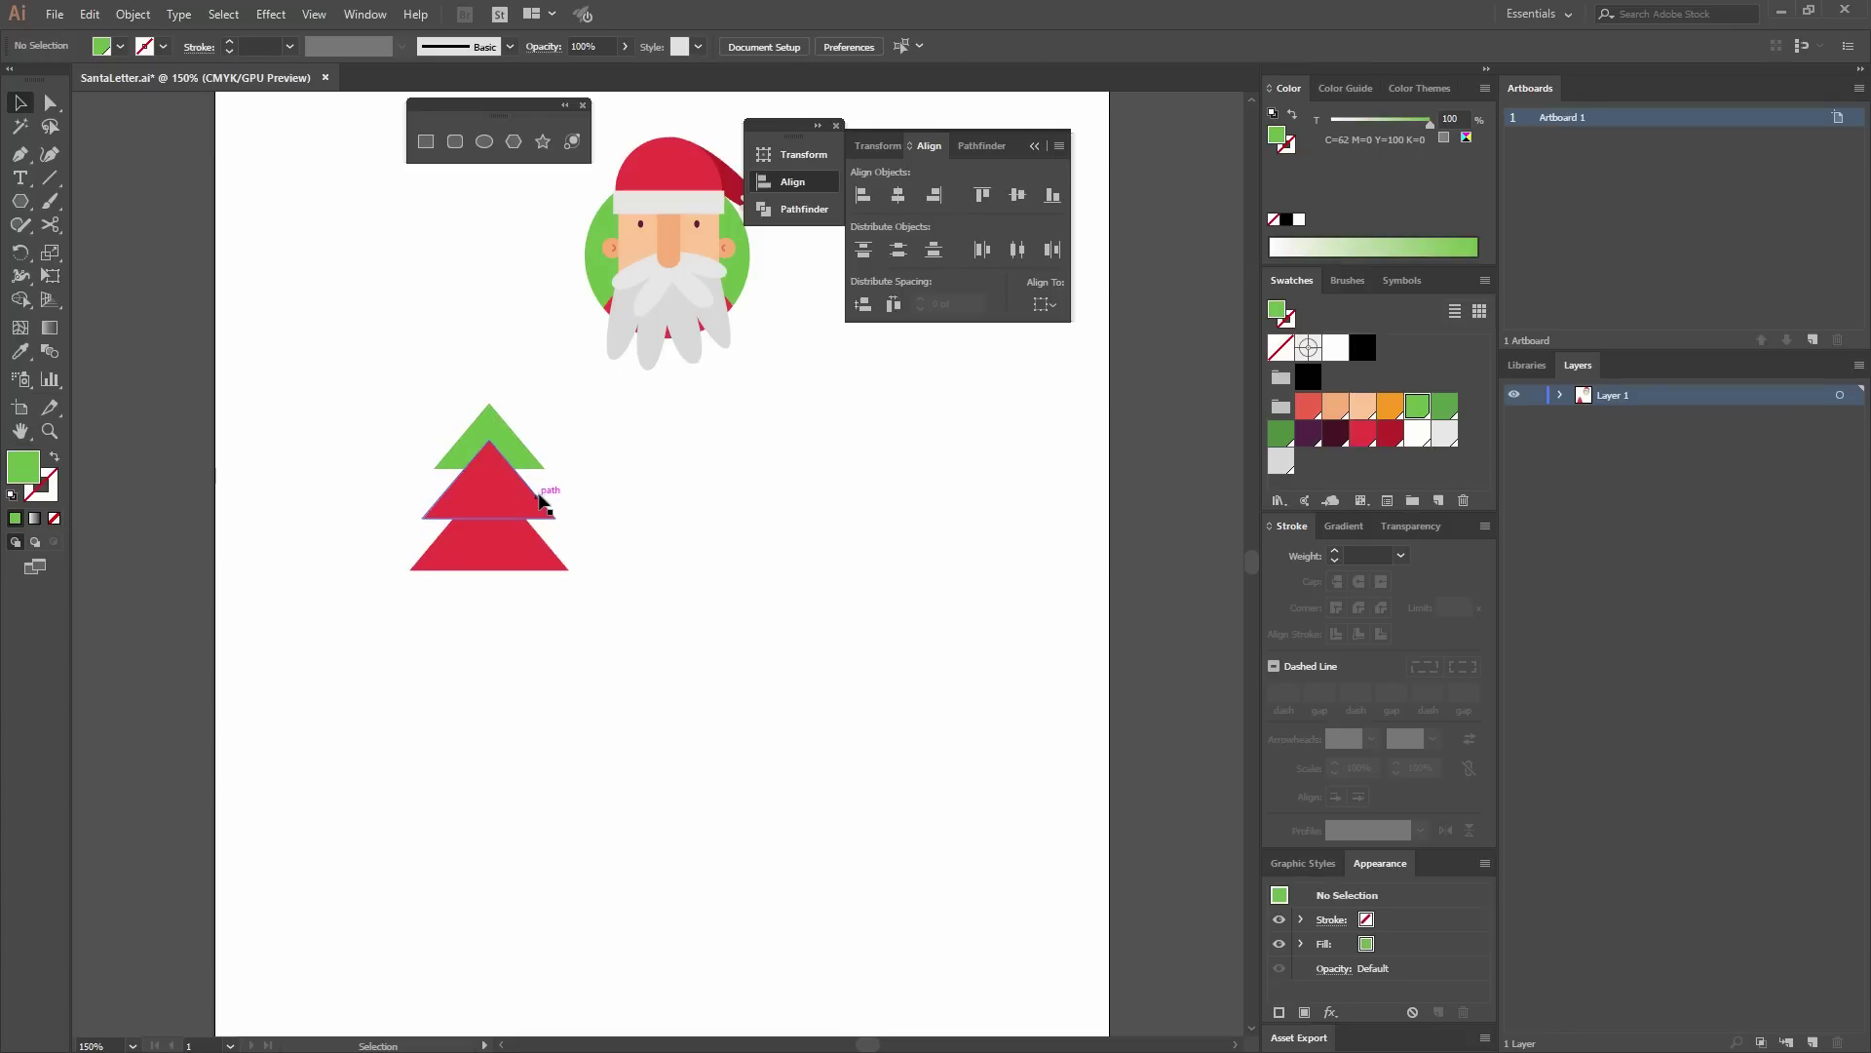
click(1445, 406)
click(526, 541)
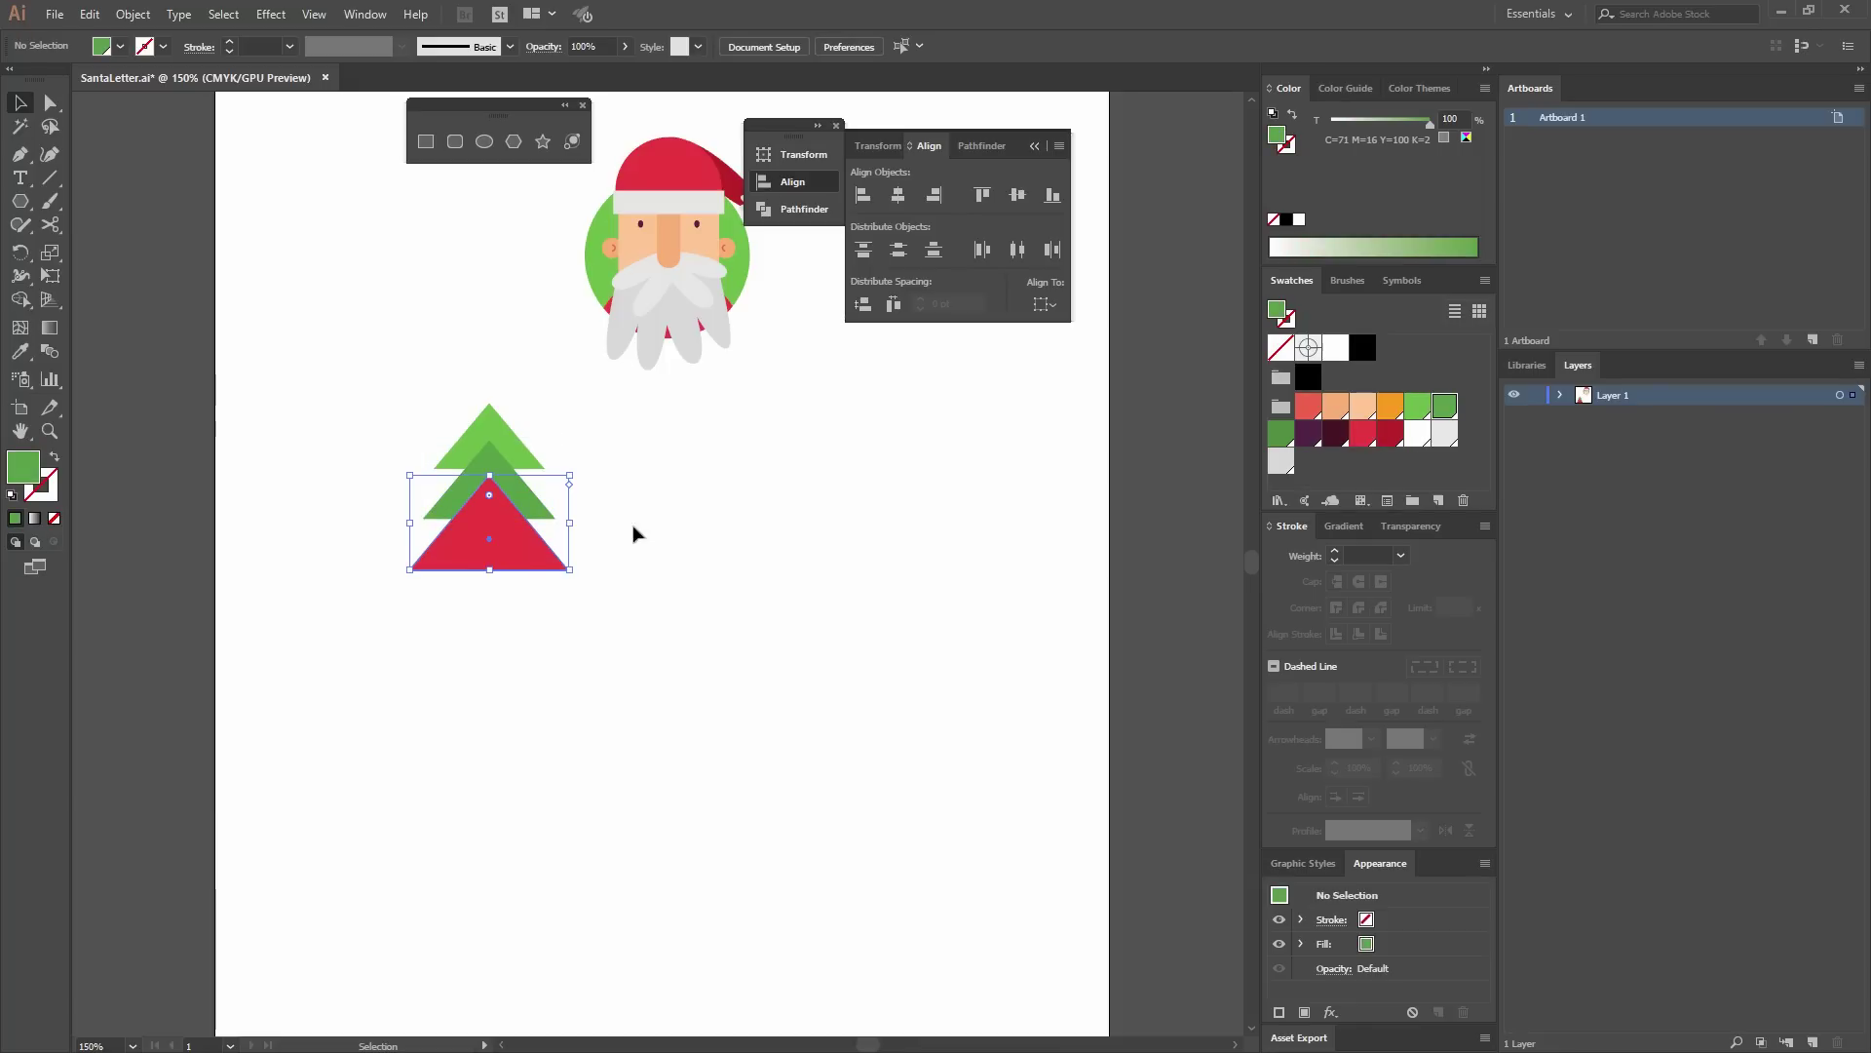
click(1281, 433)
click(892, 506)
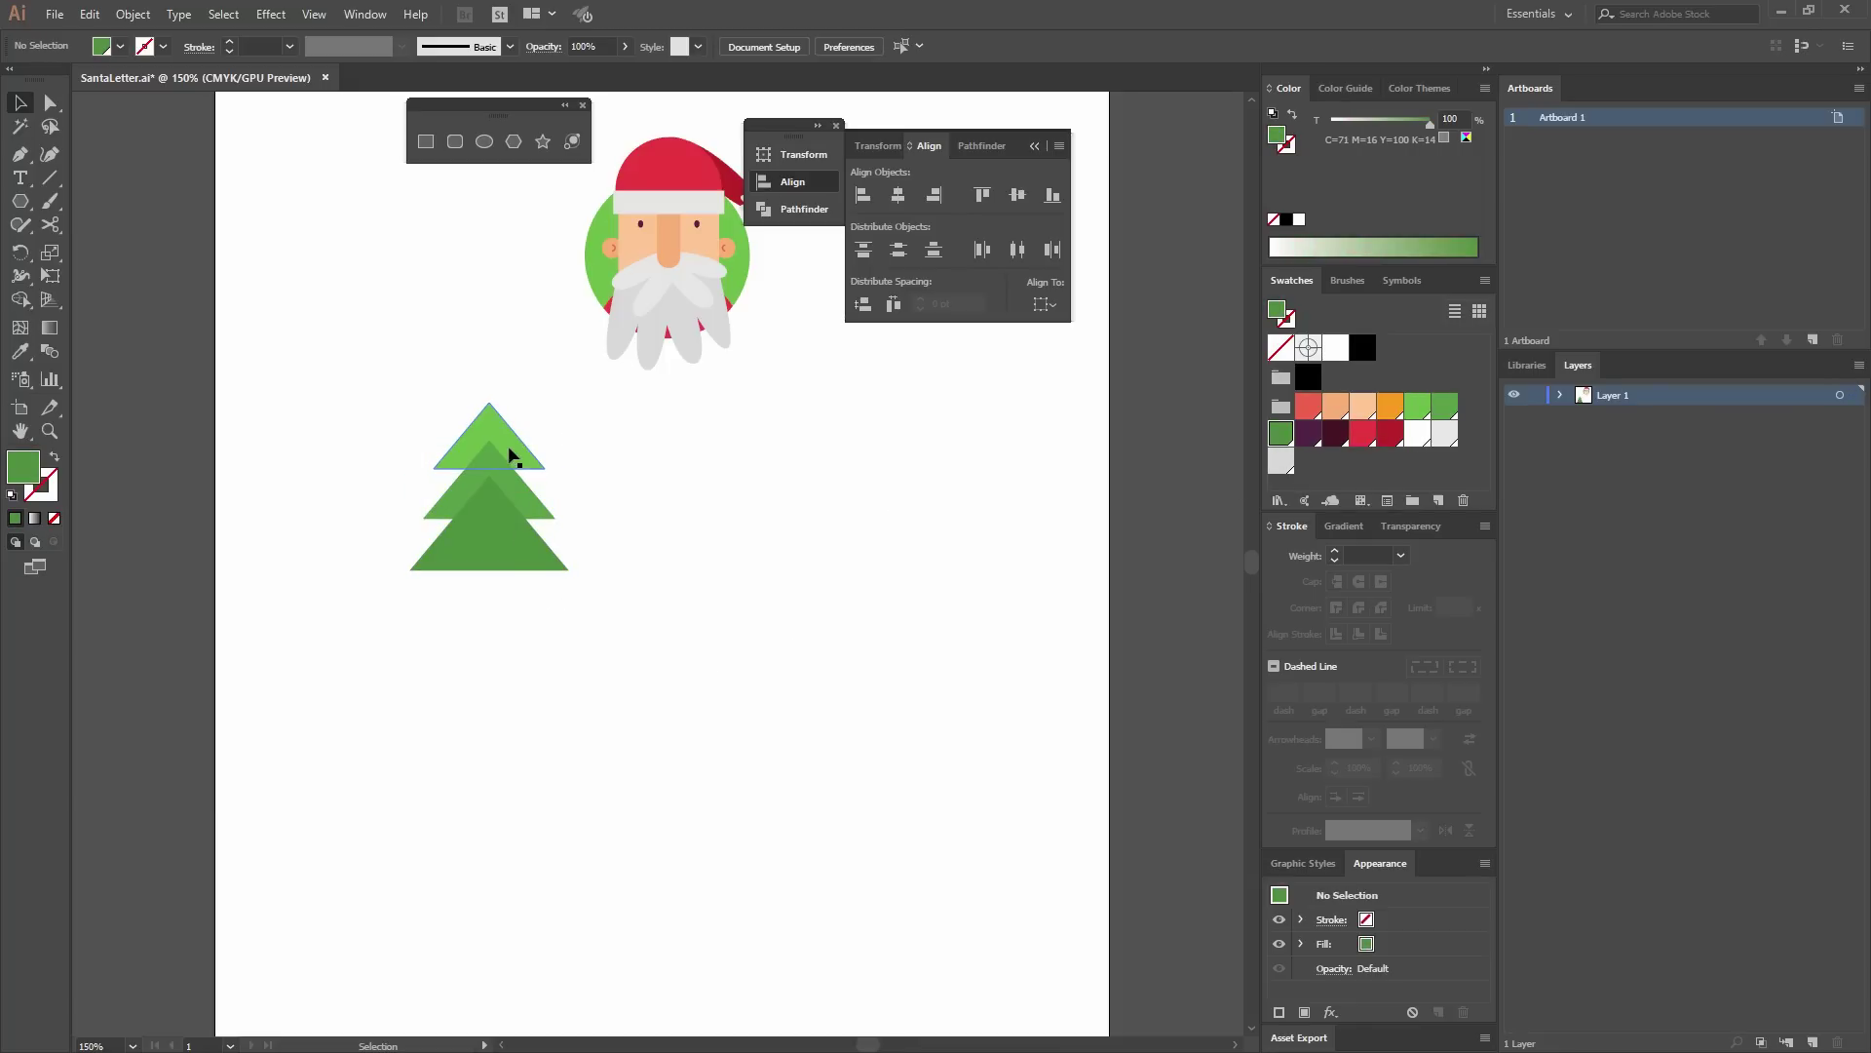
Send the middle triangle to the back, followed by the bottom triangle, so each tier overlaps the one below.
click(521, 495)
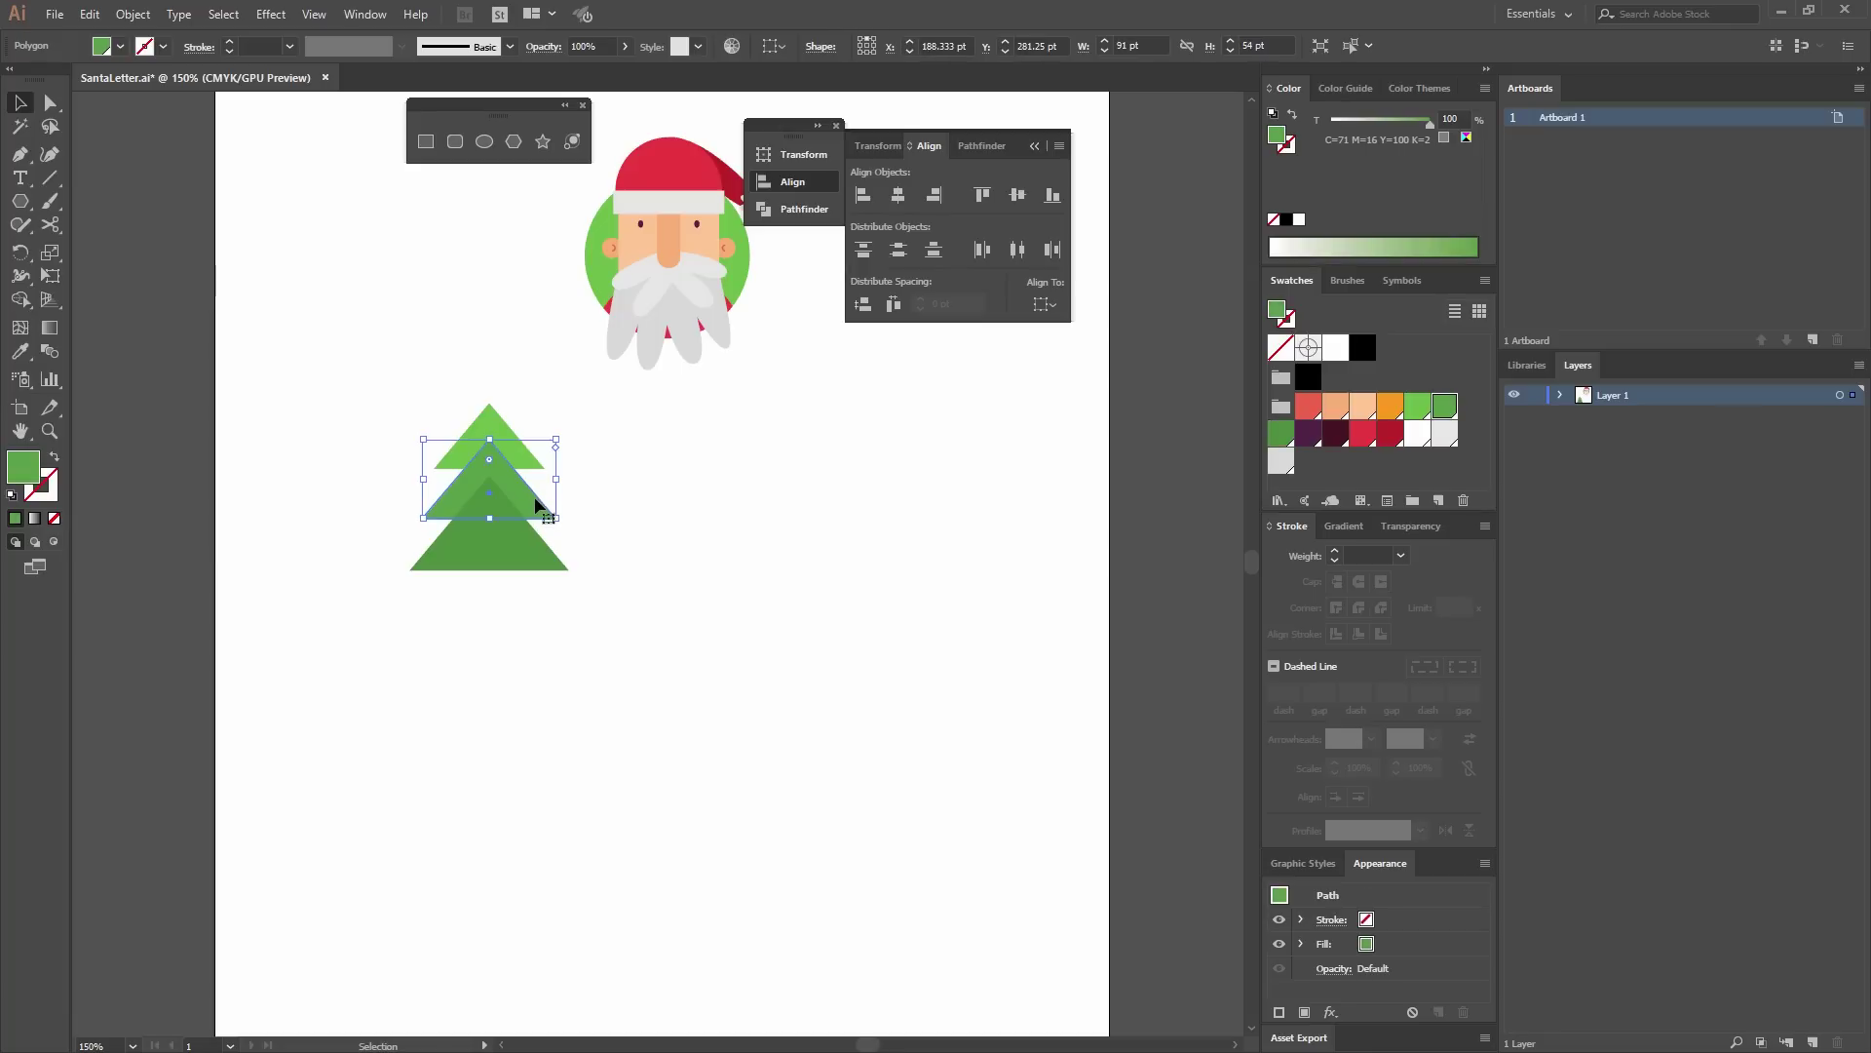
right_click(521, 493)
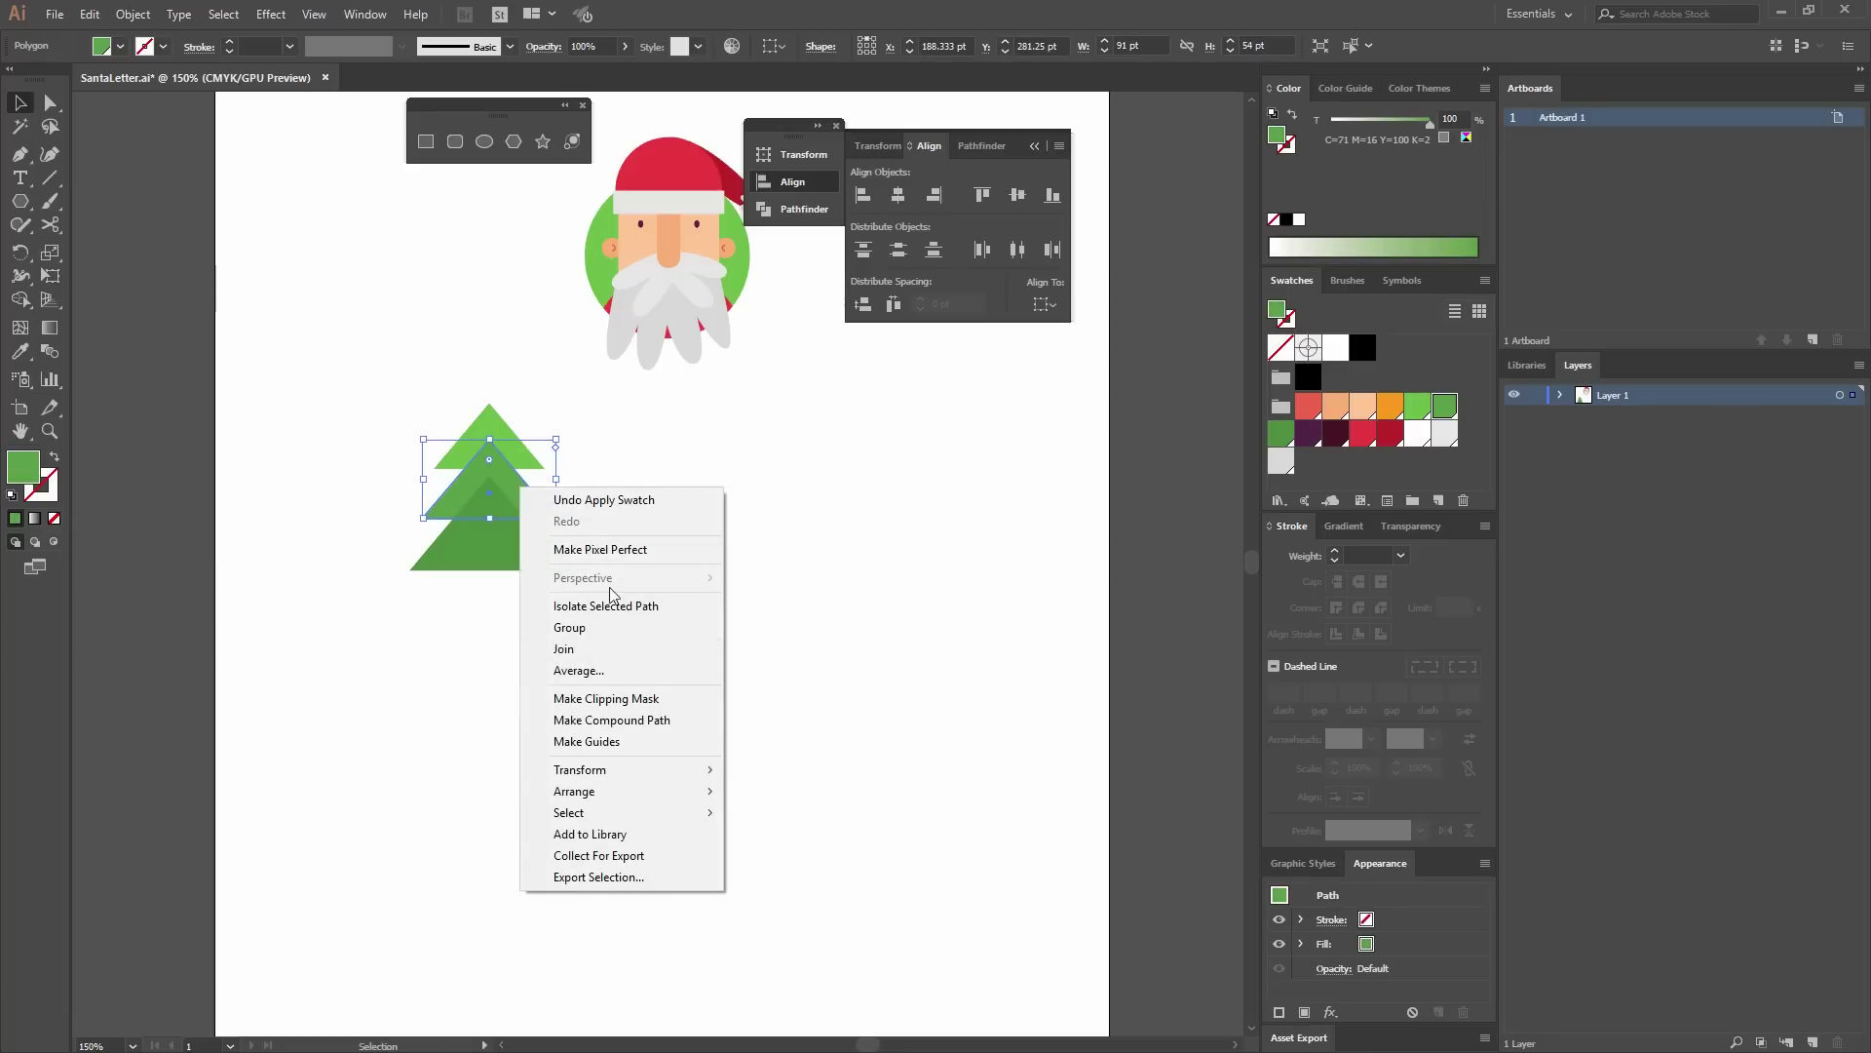
mouse_move(604, 792)
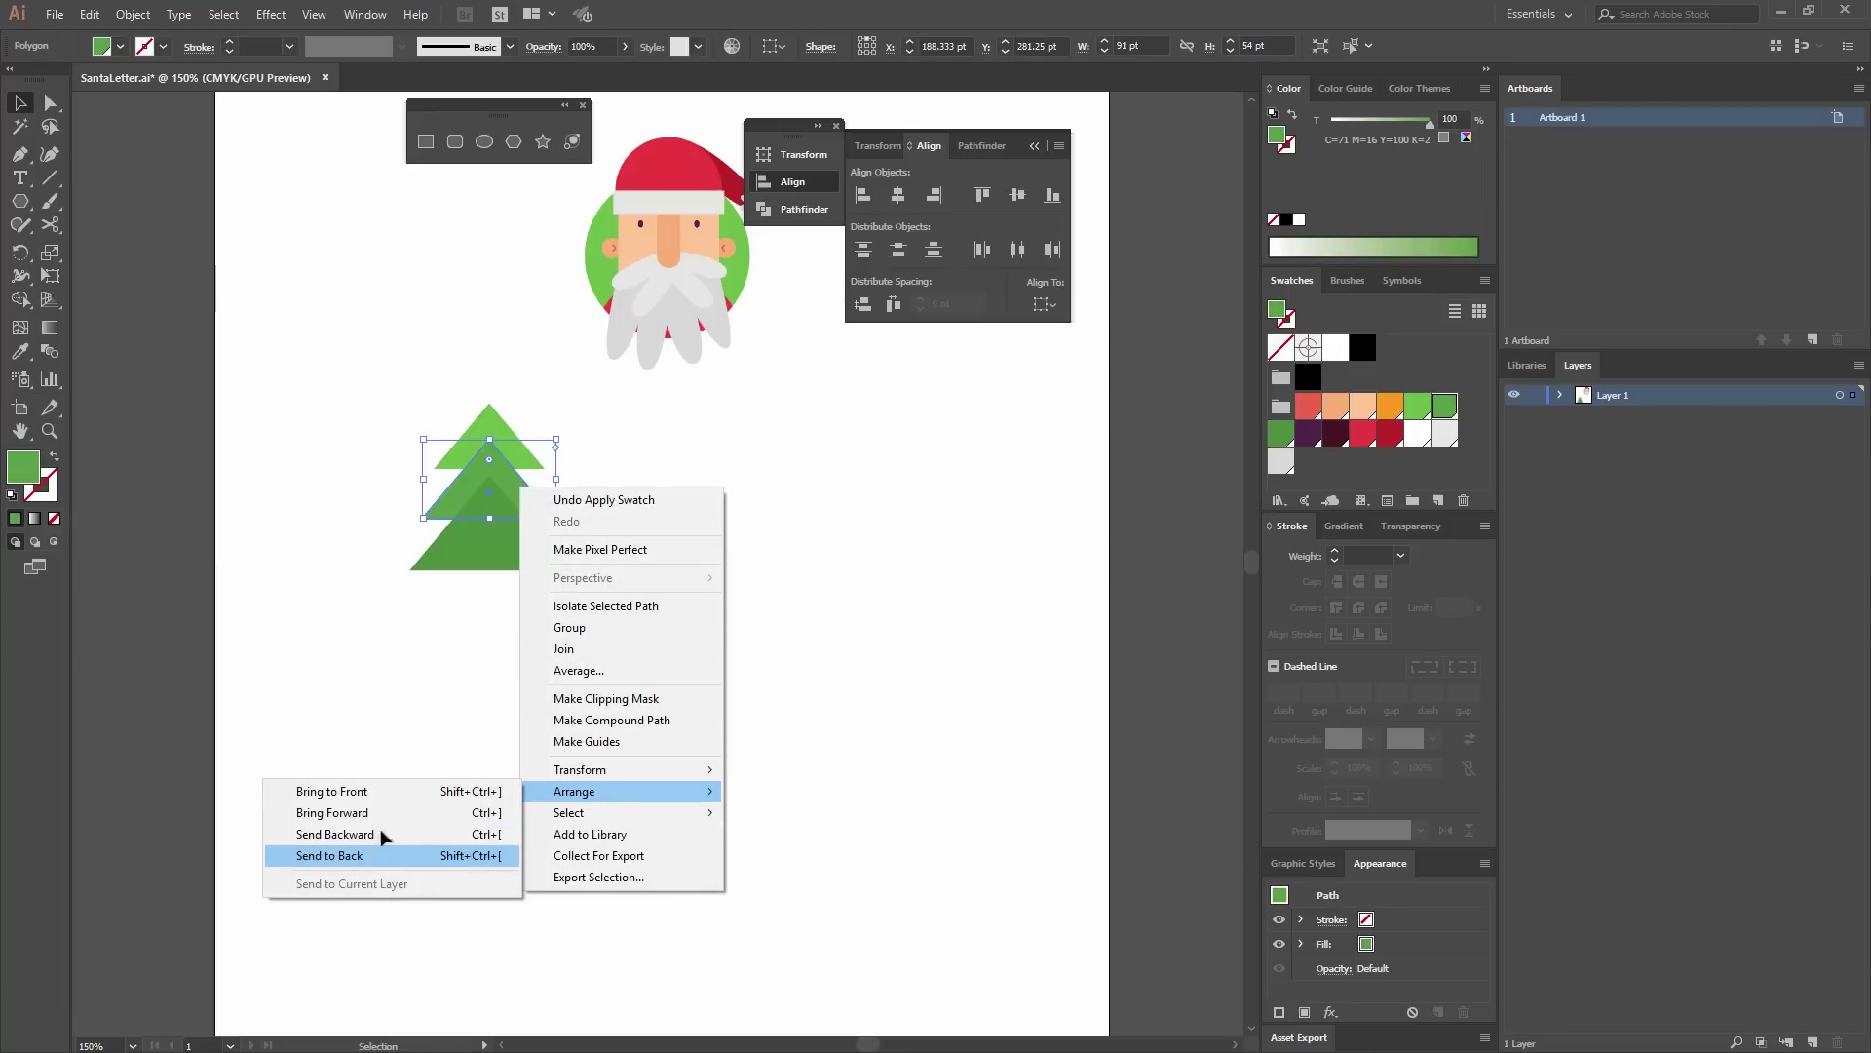
click(389, 855)
click(497, 560)
right_click(497, 554)
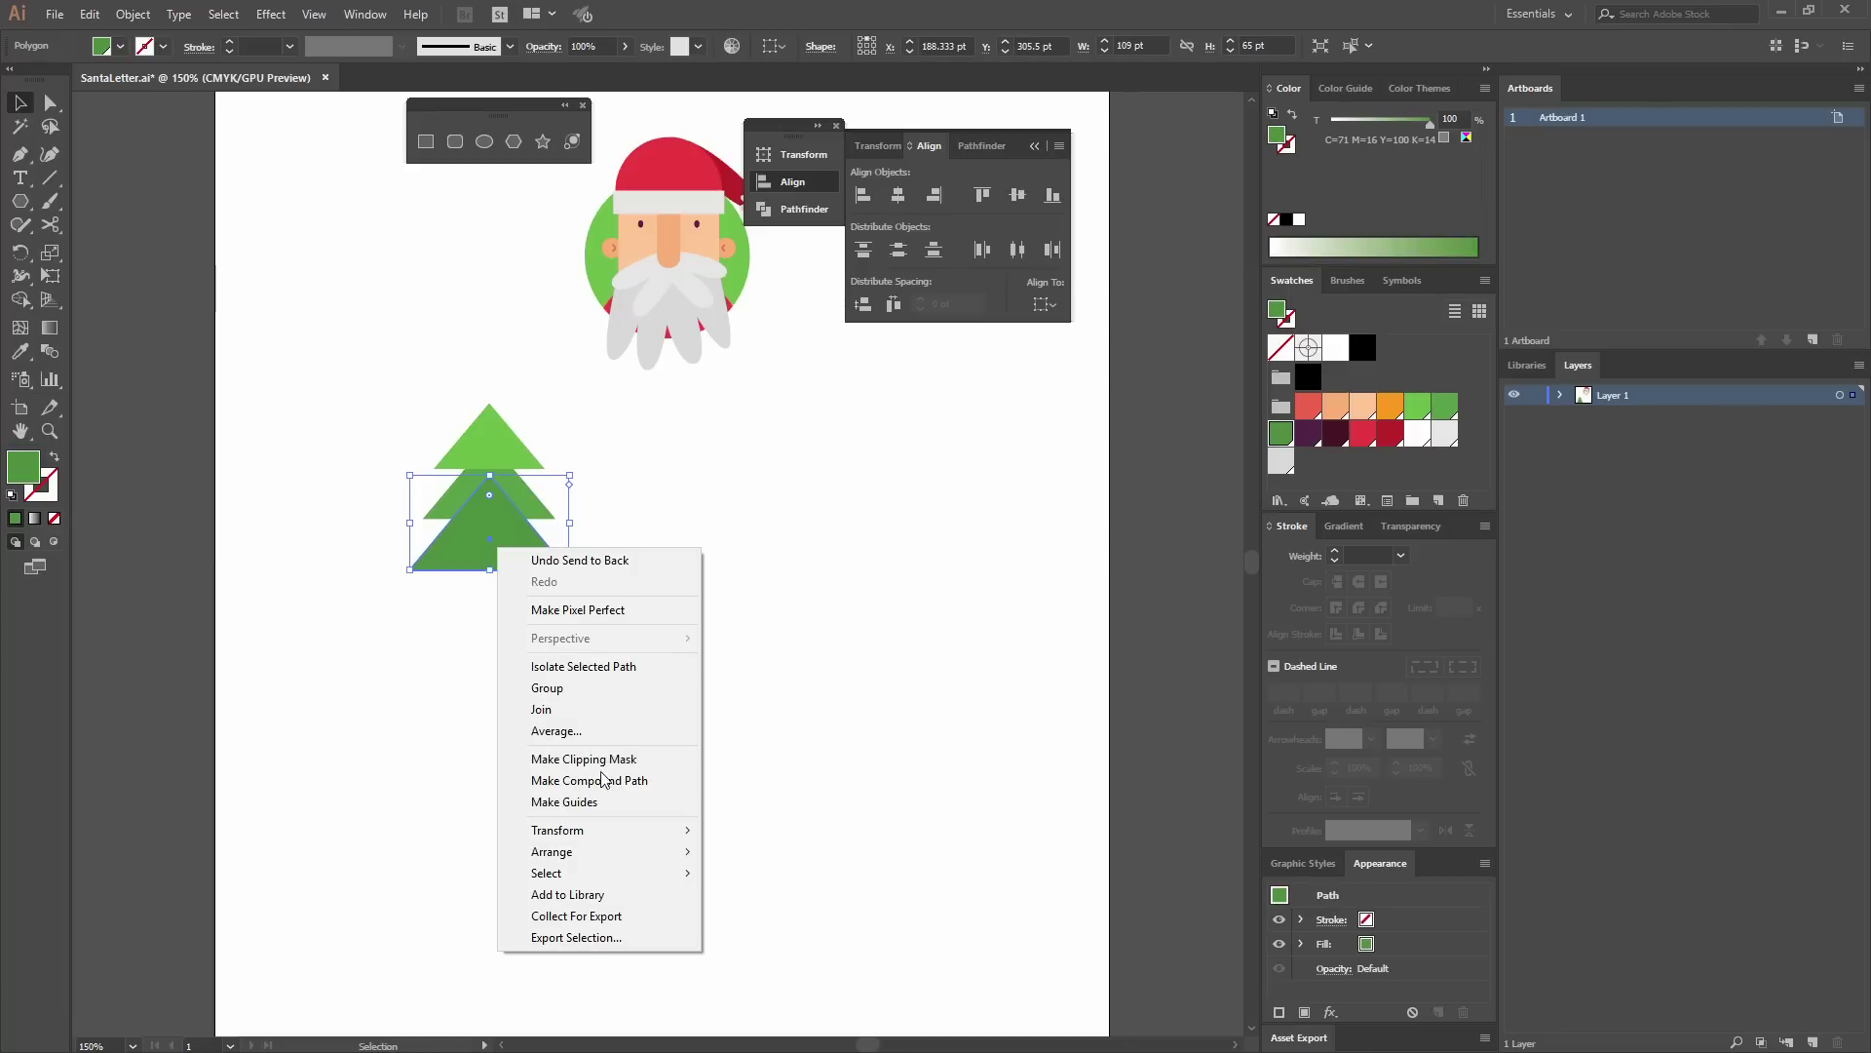
mouse_move(589, 854)
click(362, 915)
click(633, 711)
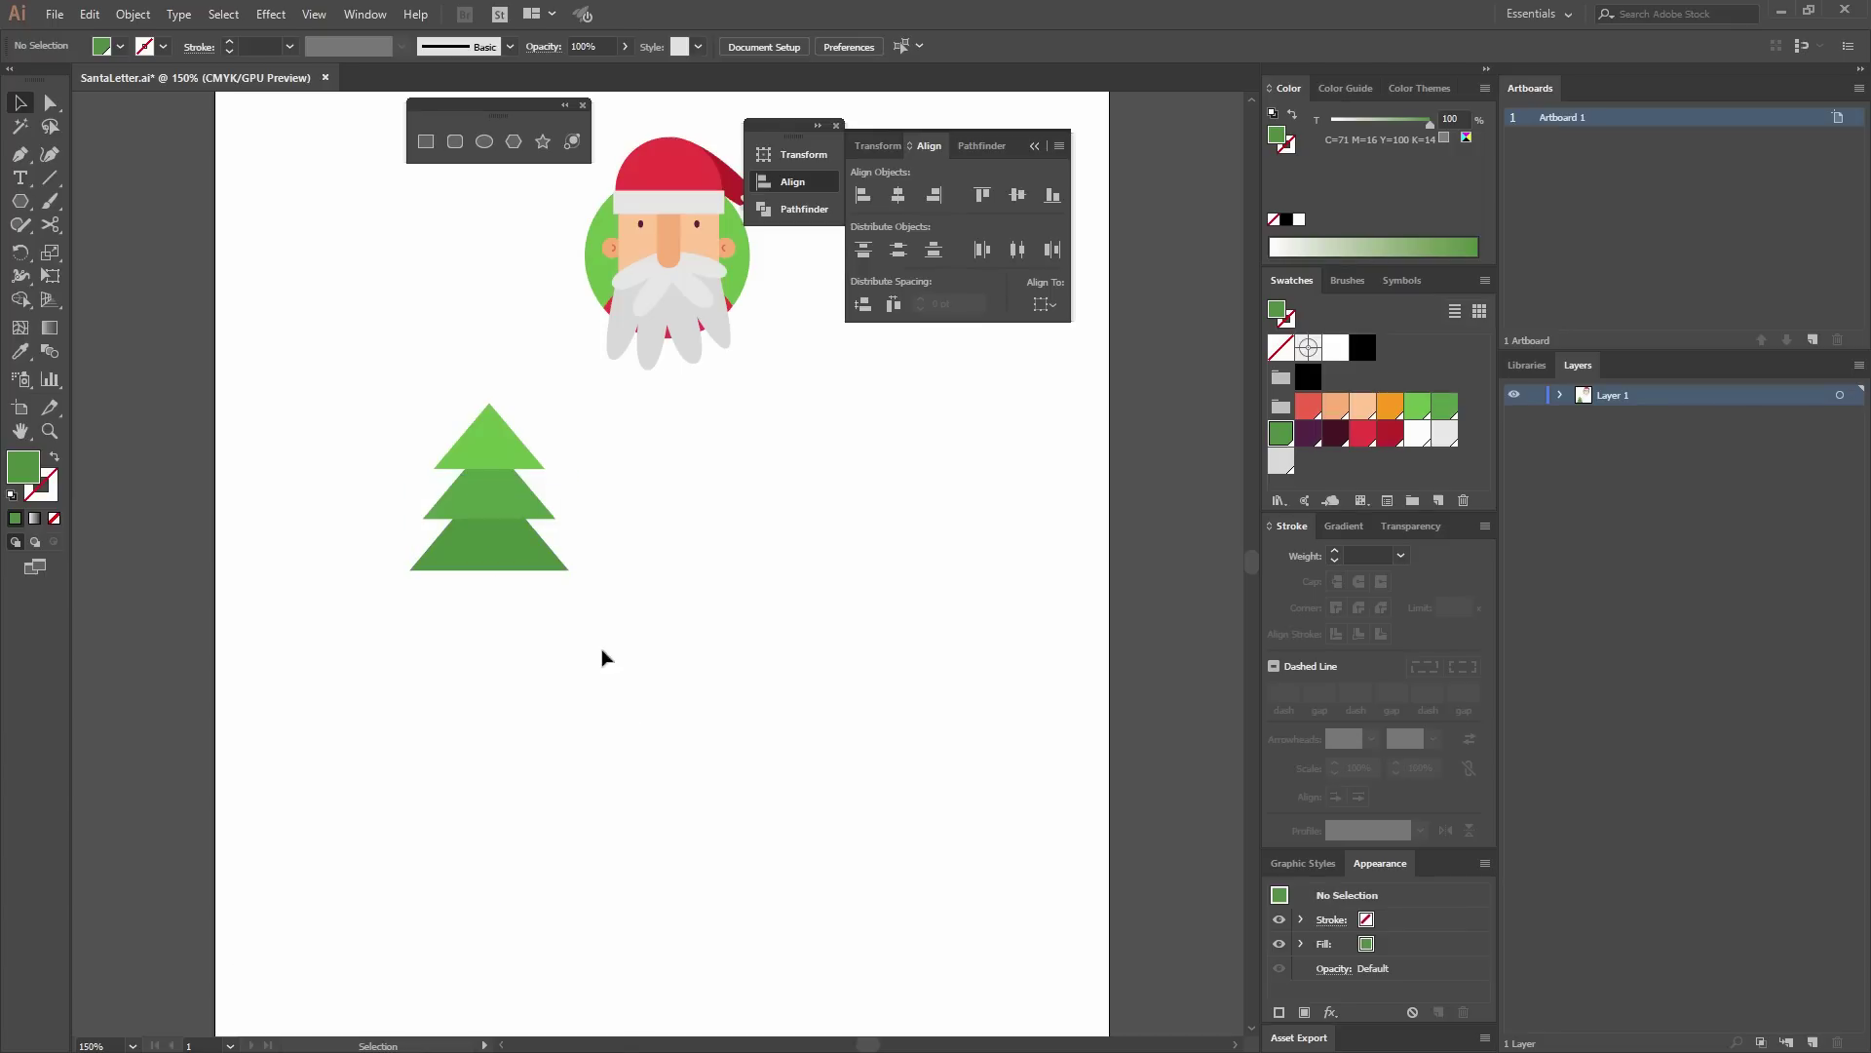
Create a five-pointed star with radii of 12 pt and 6 pt beside the tree and fill it orange.
click(544, 146)
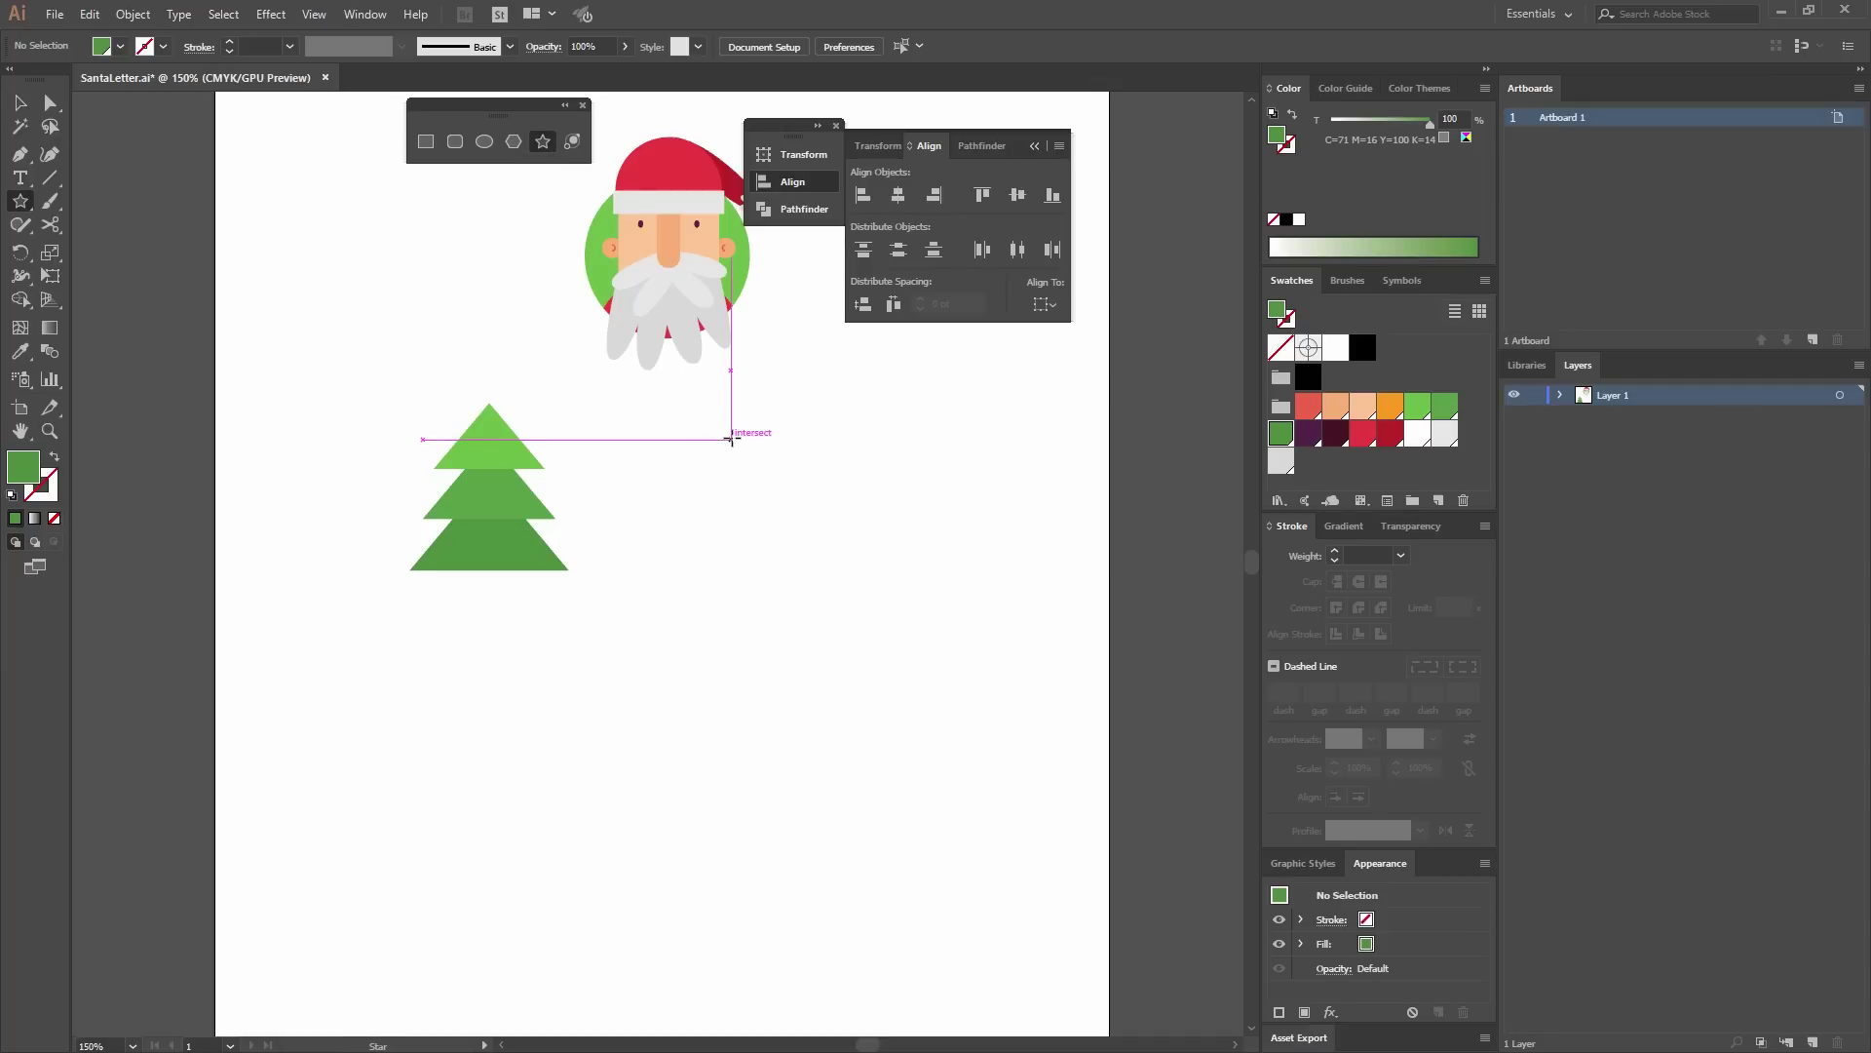
click(731, 436)
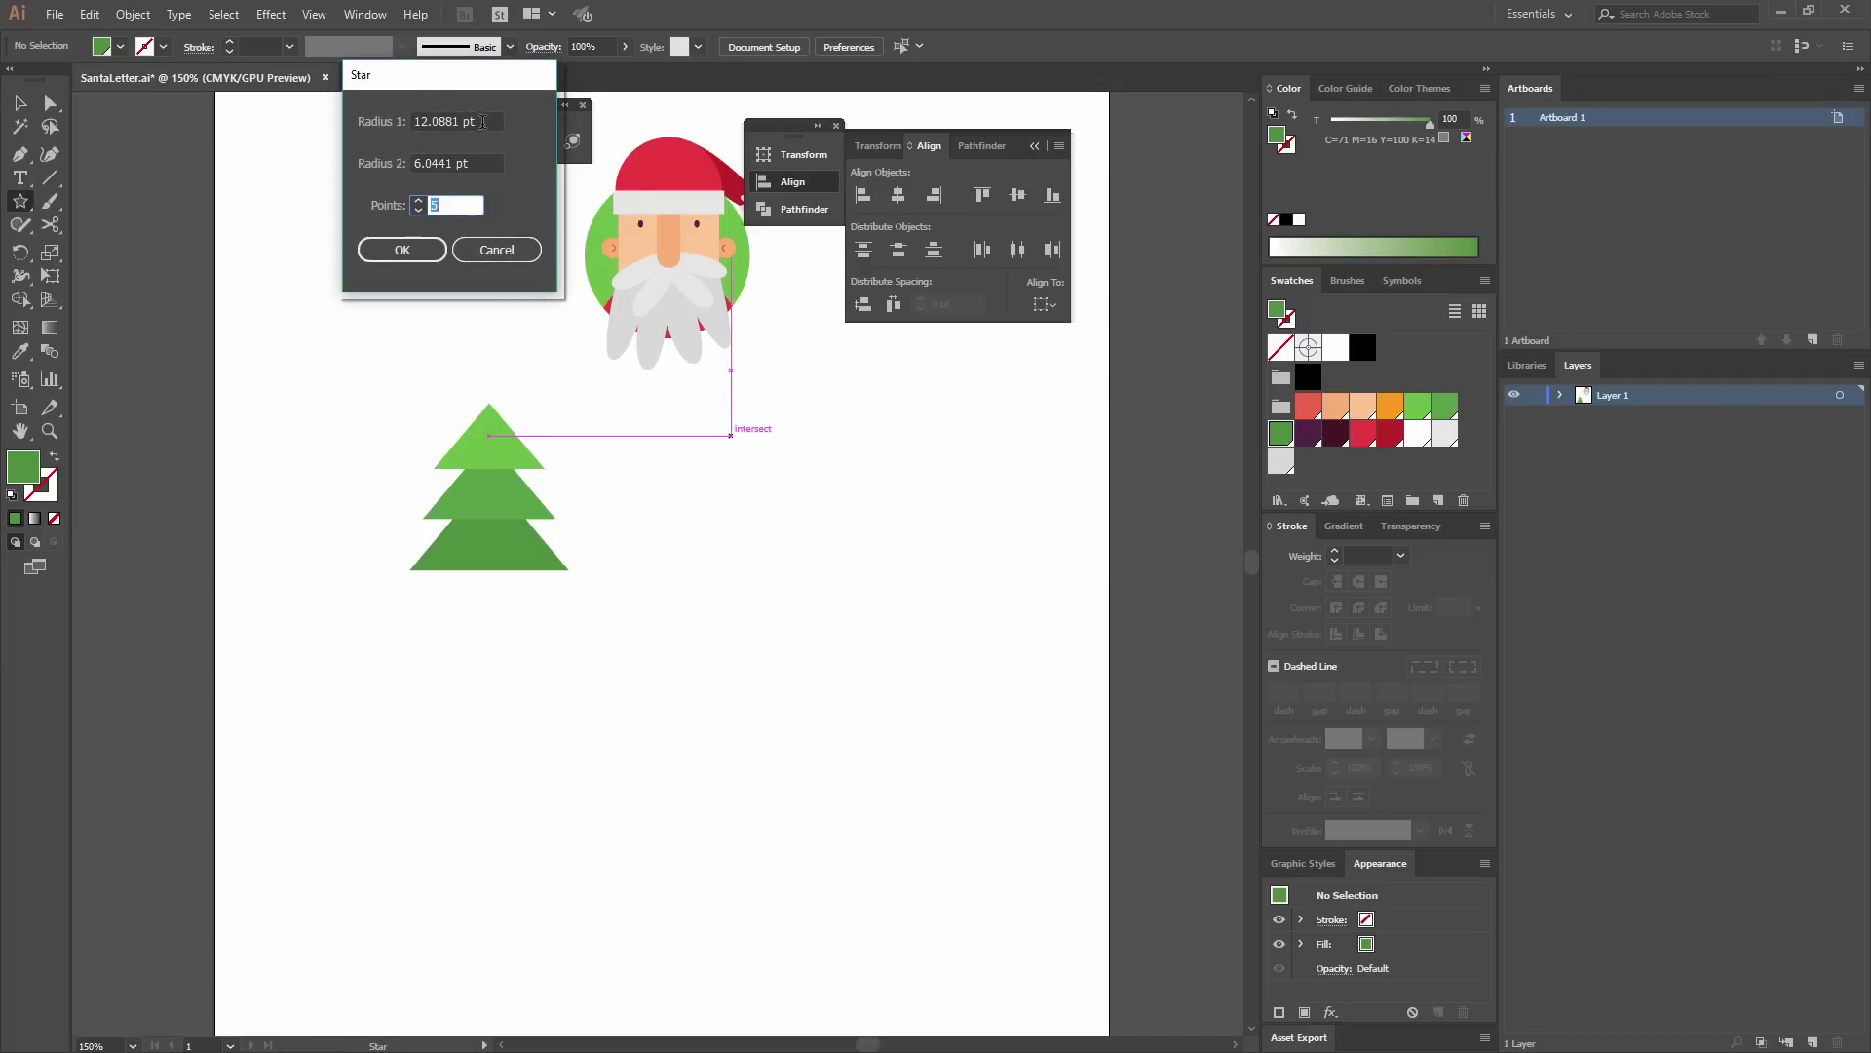
drag(483, 122, 397, 119)
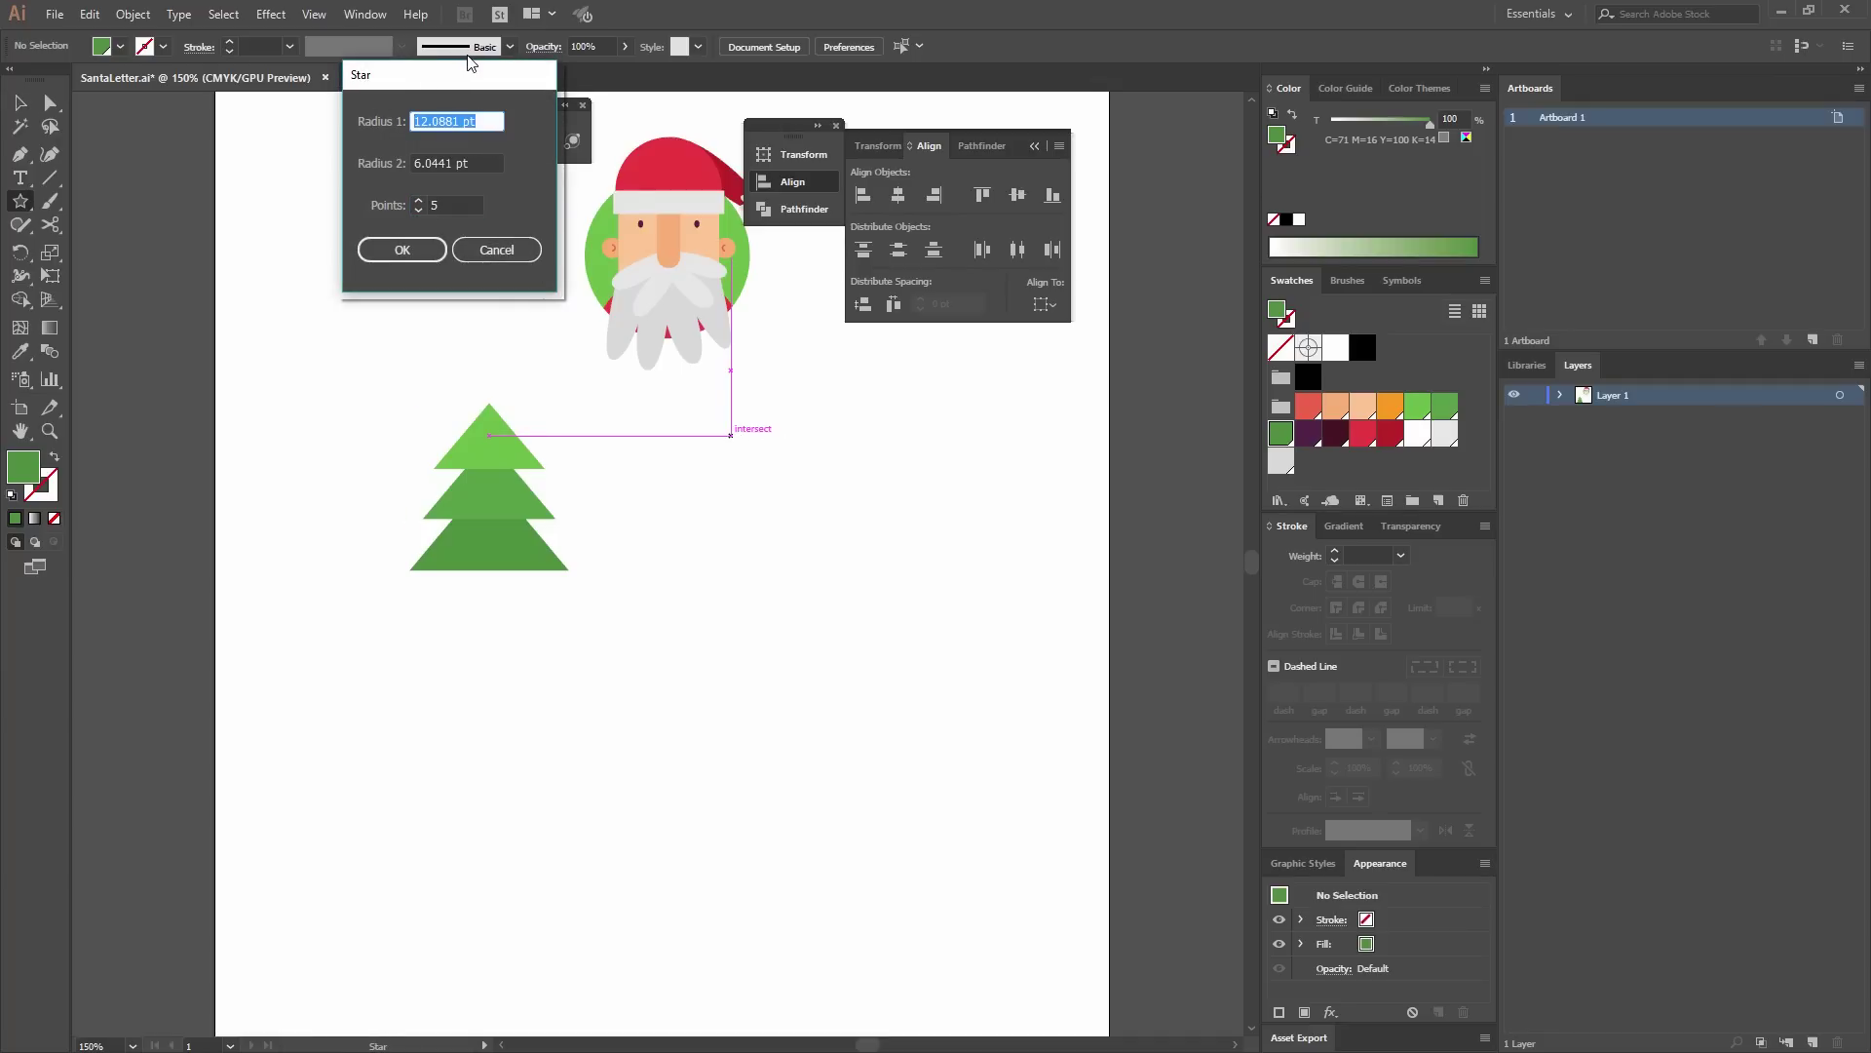
text(24)
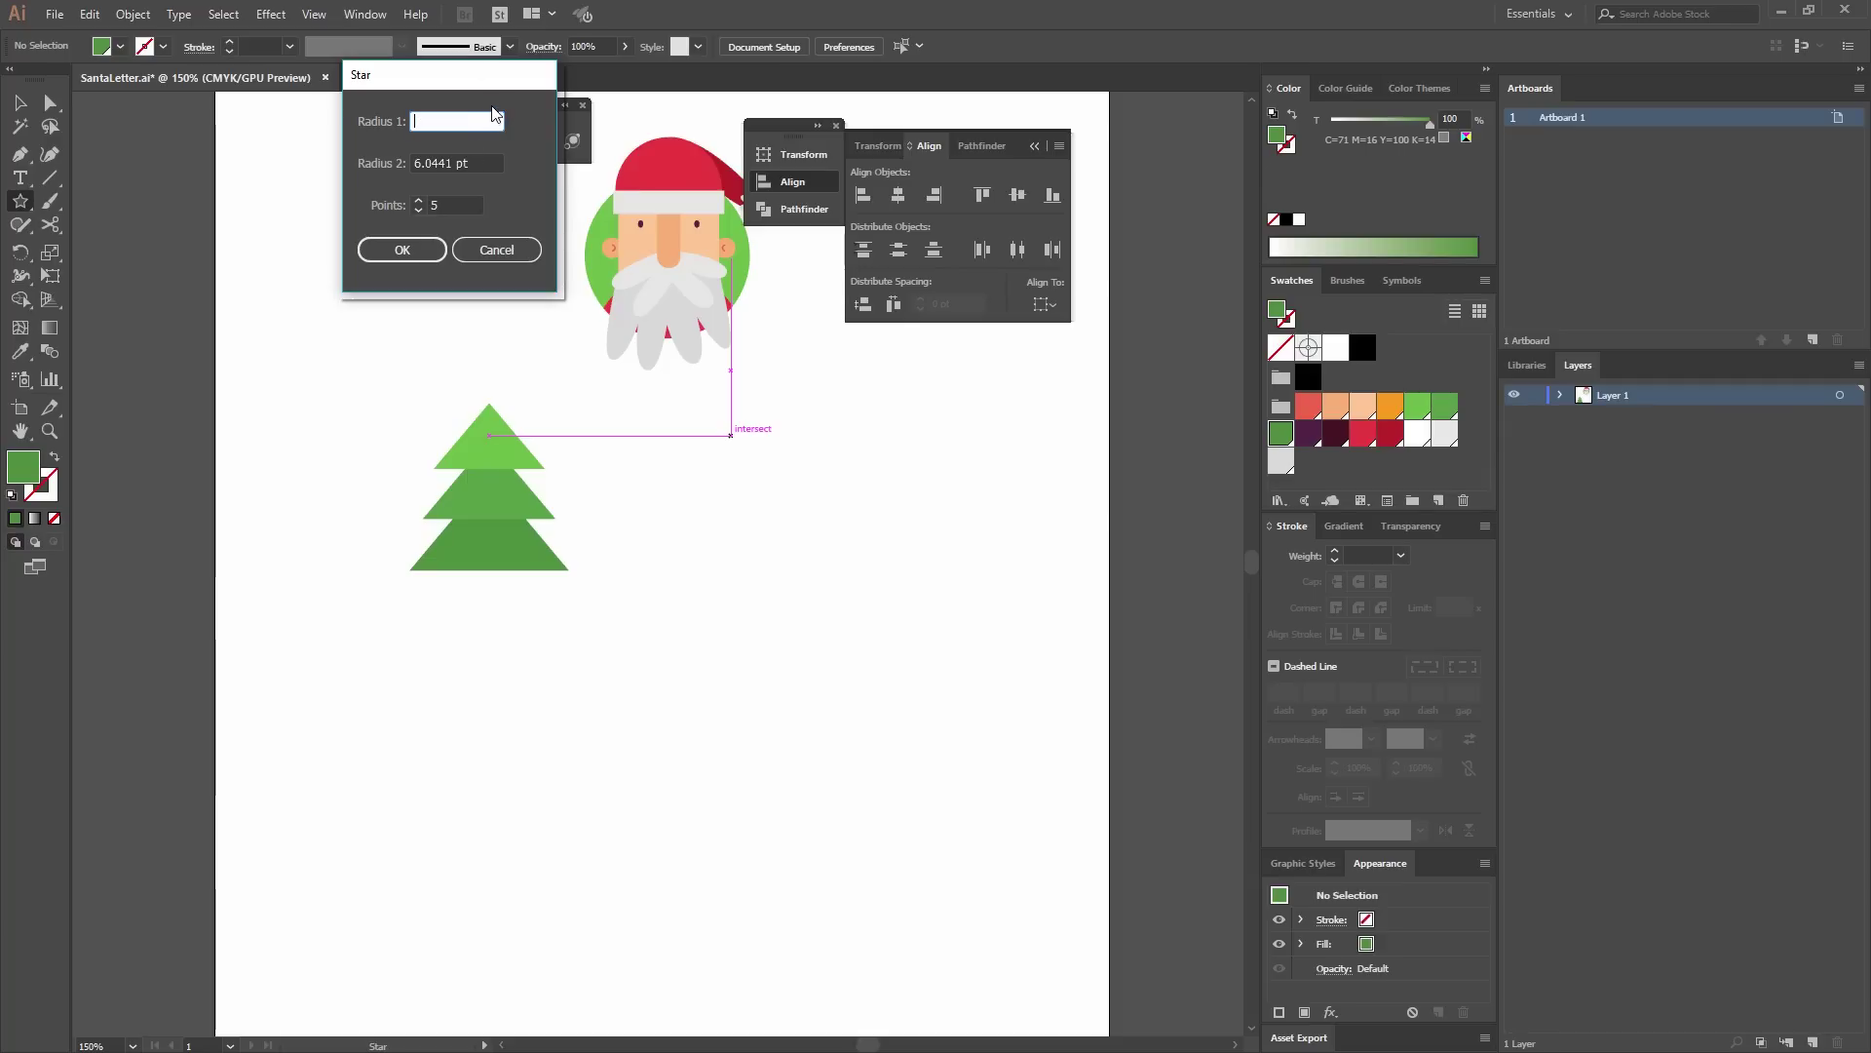
key(Tab)
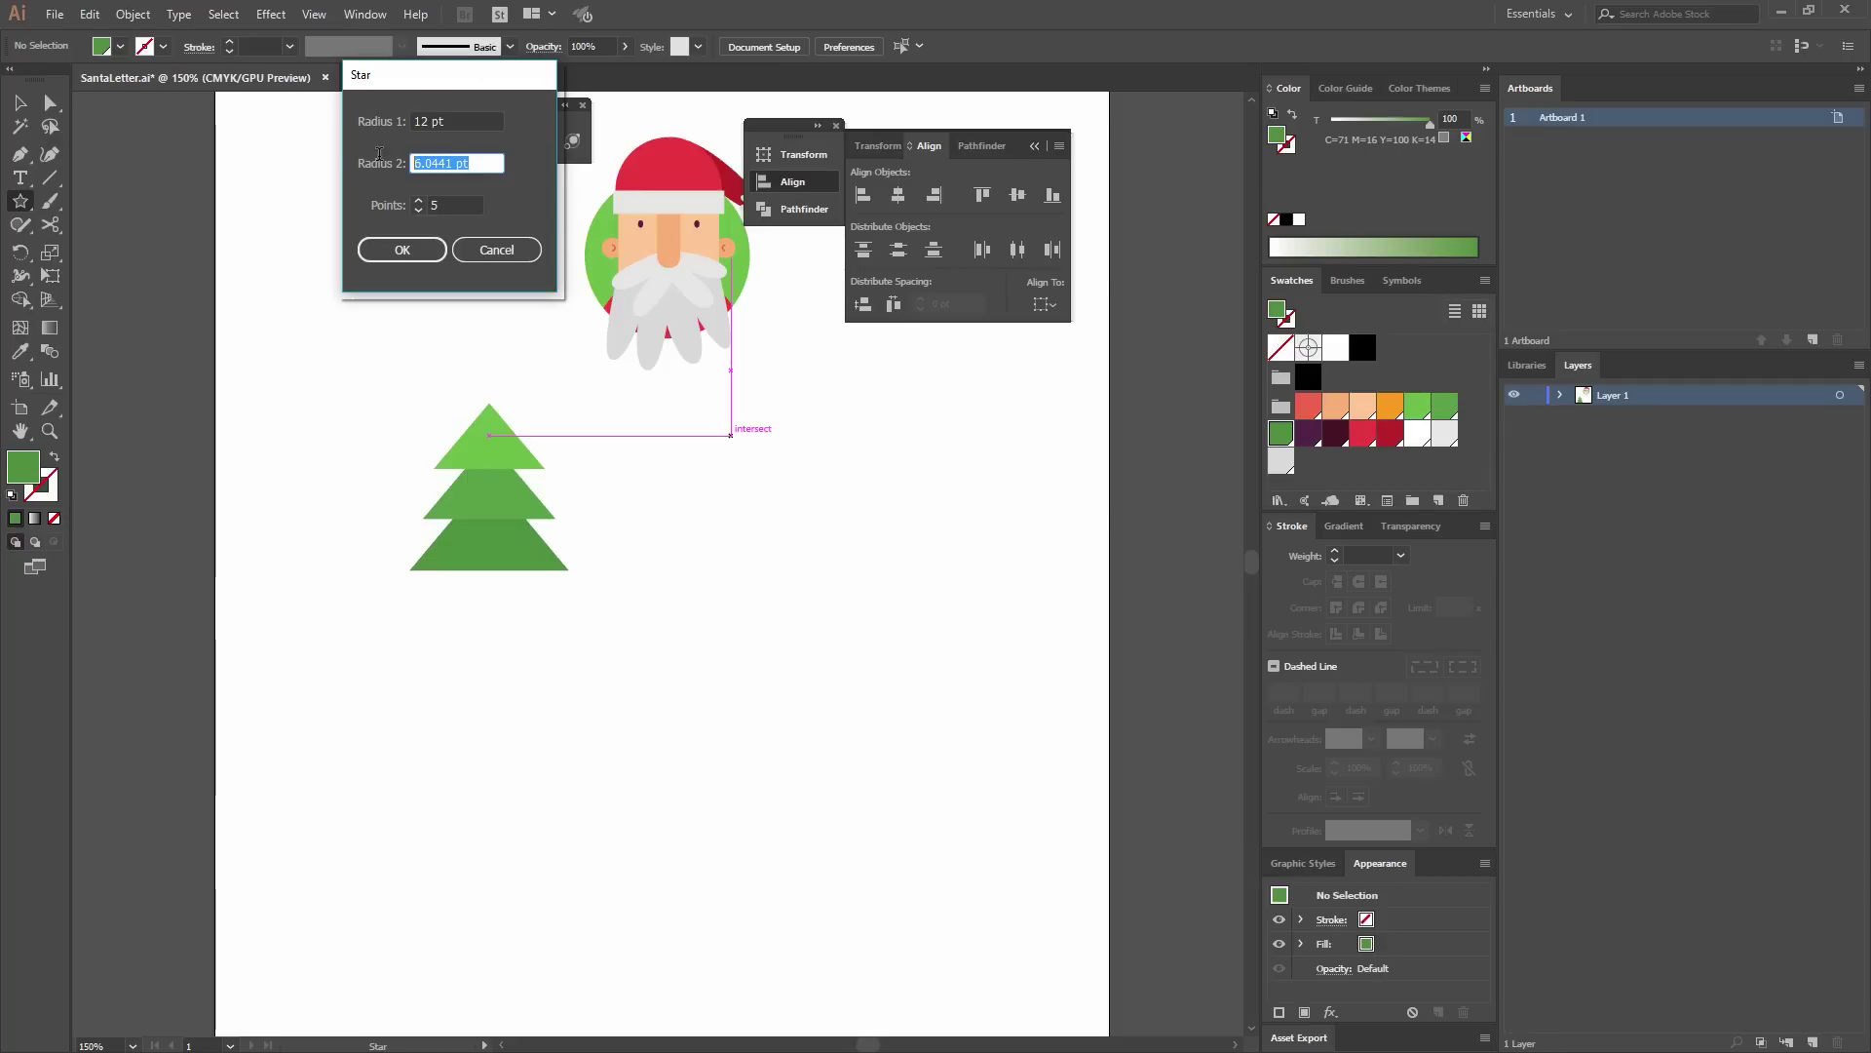
text(6)
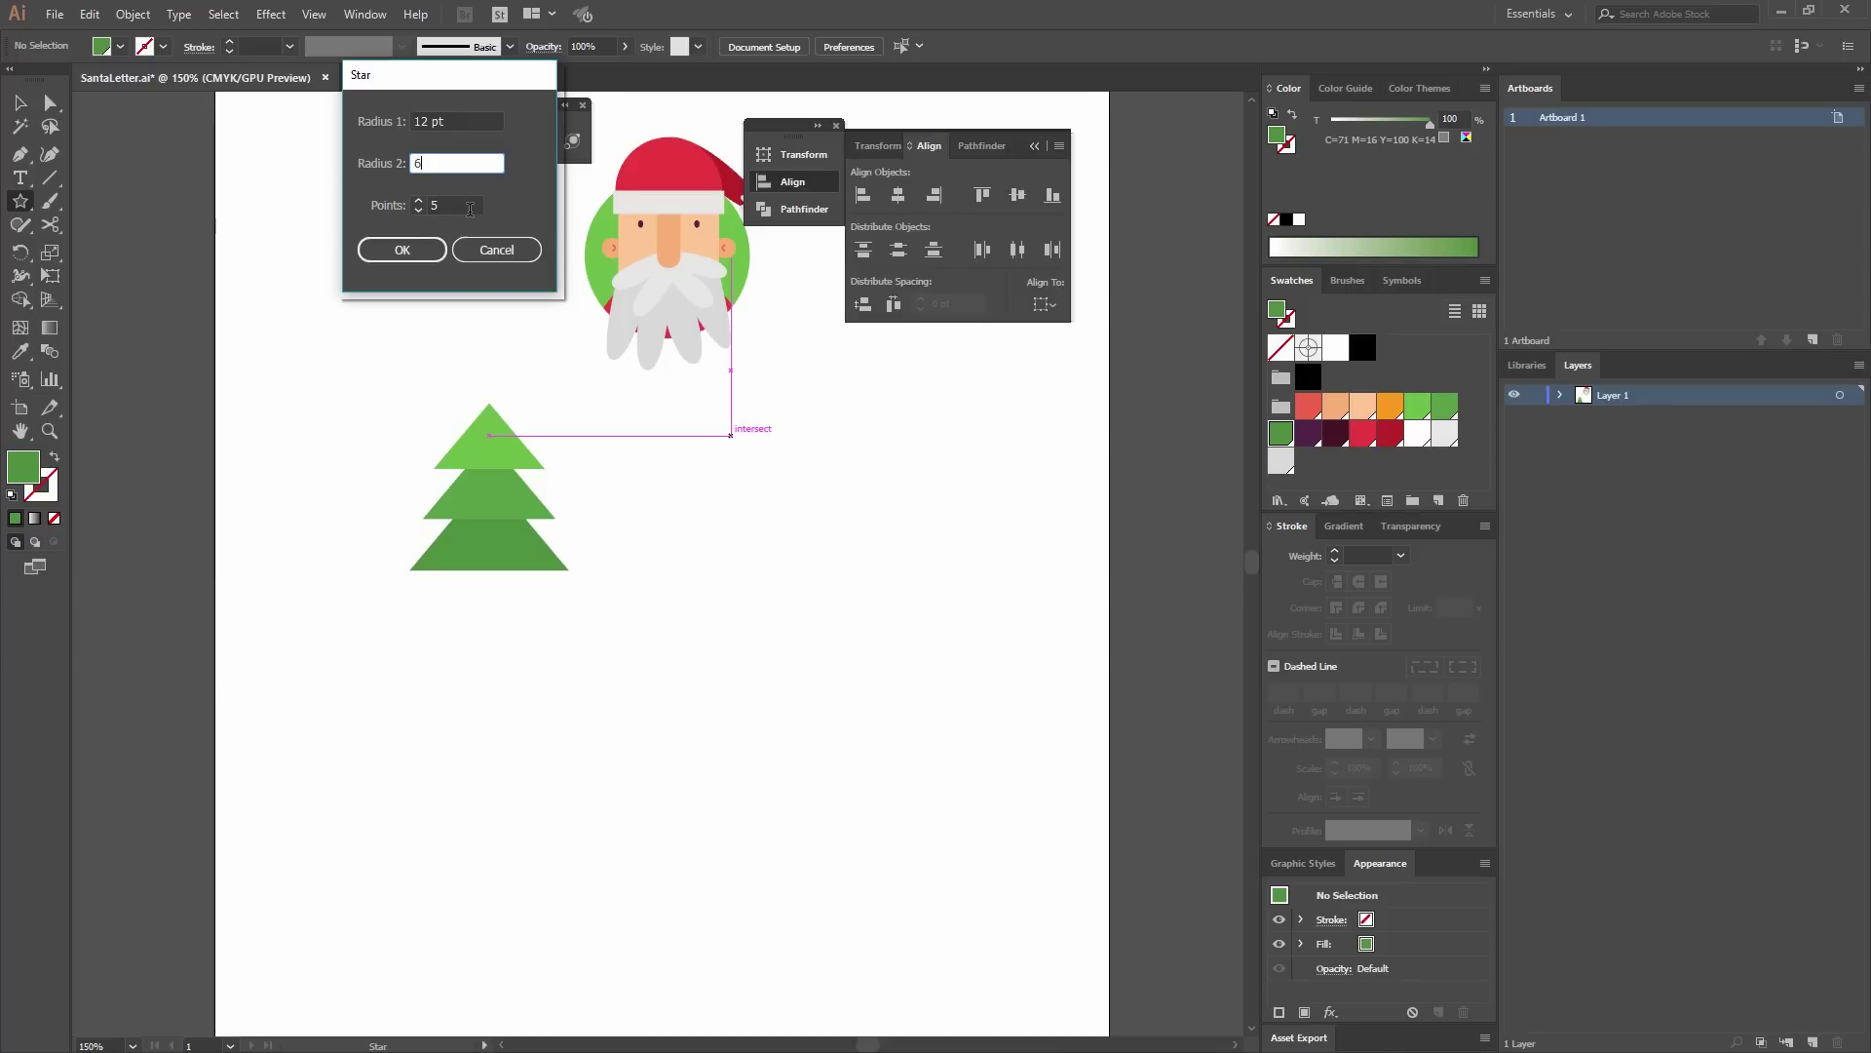
click(402, 250)
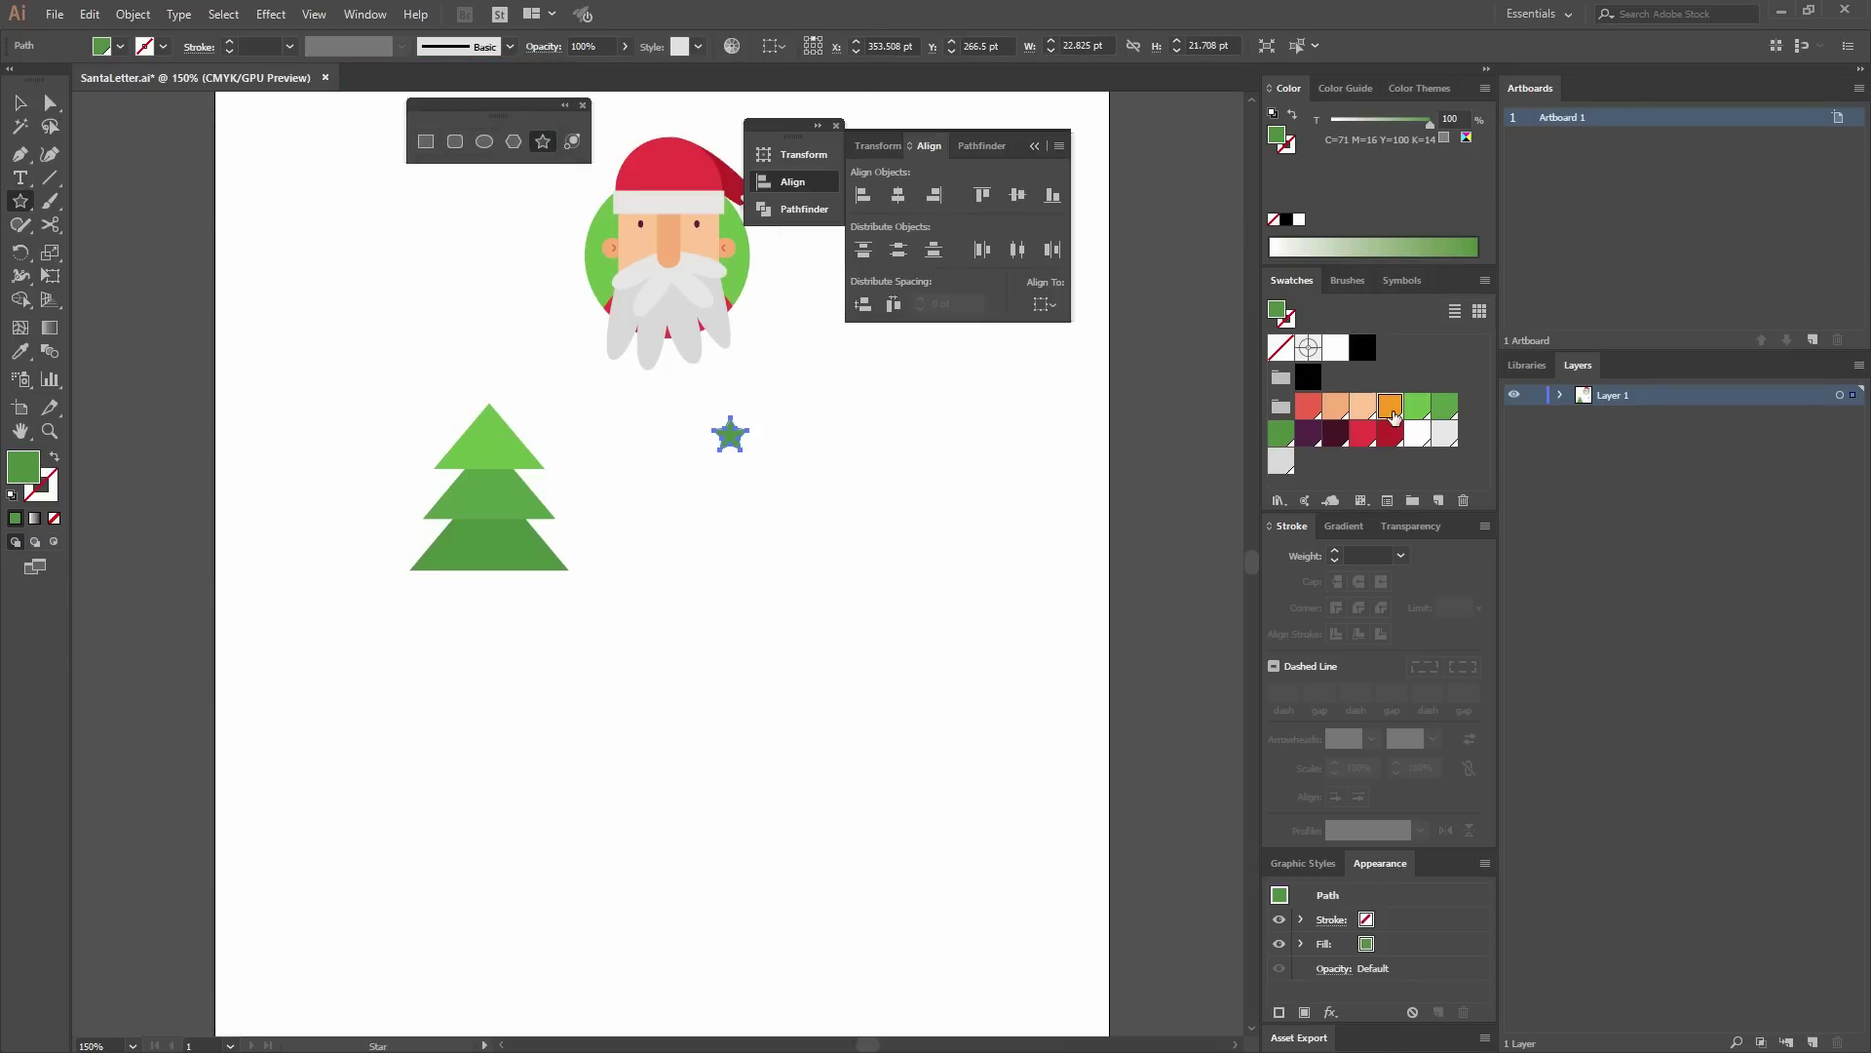
click(1390, 404)
key(v)
click(865, 552)
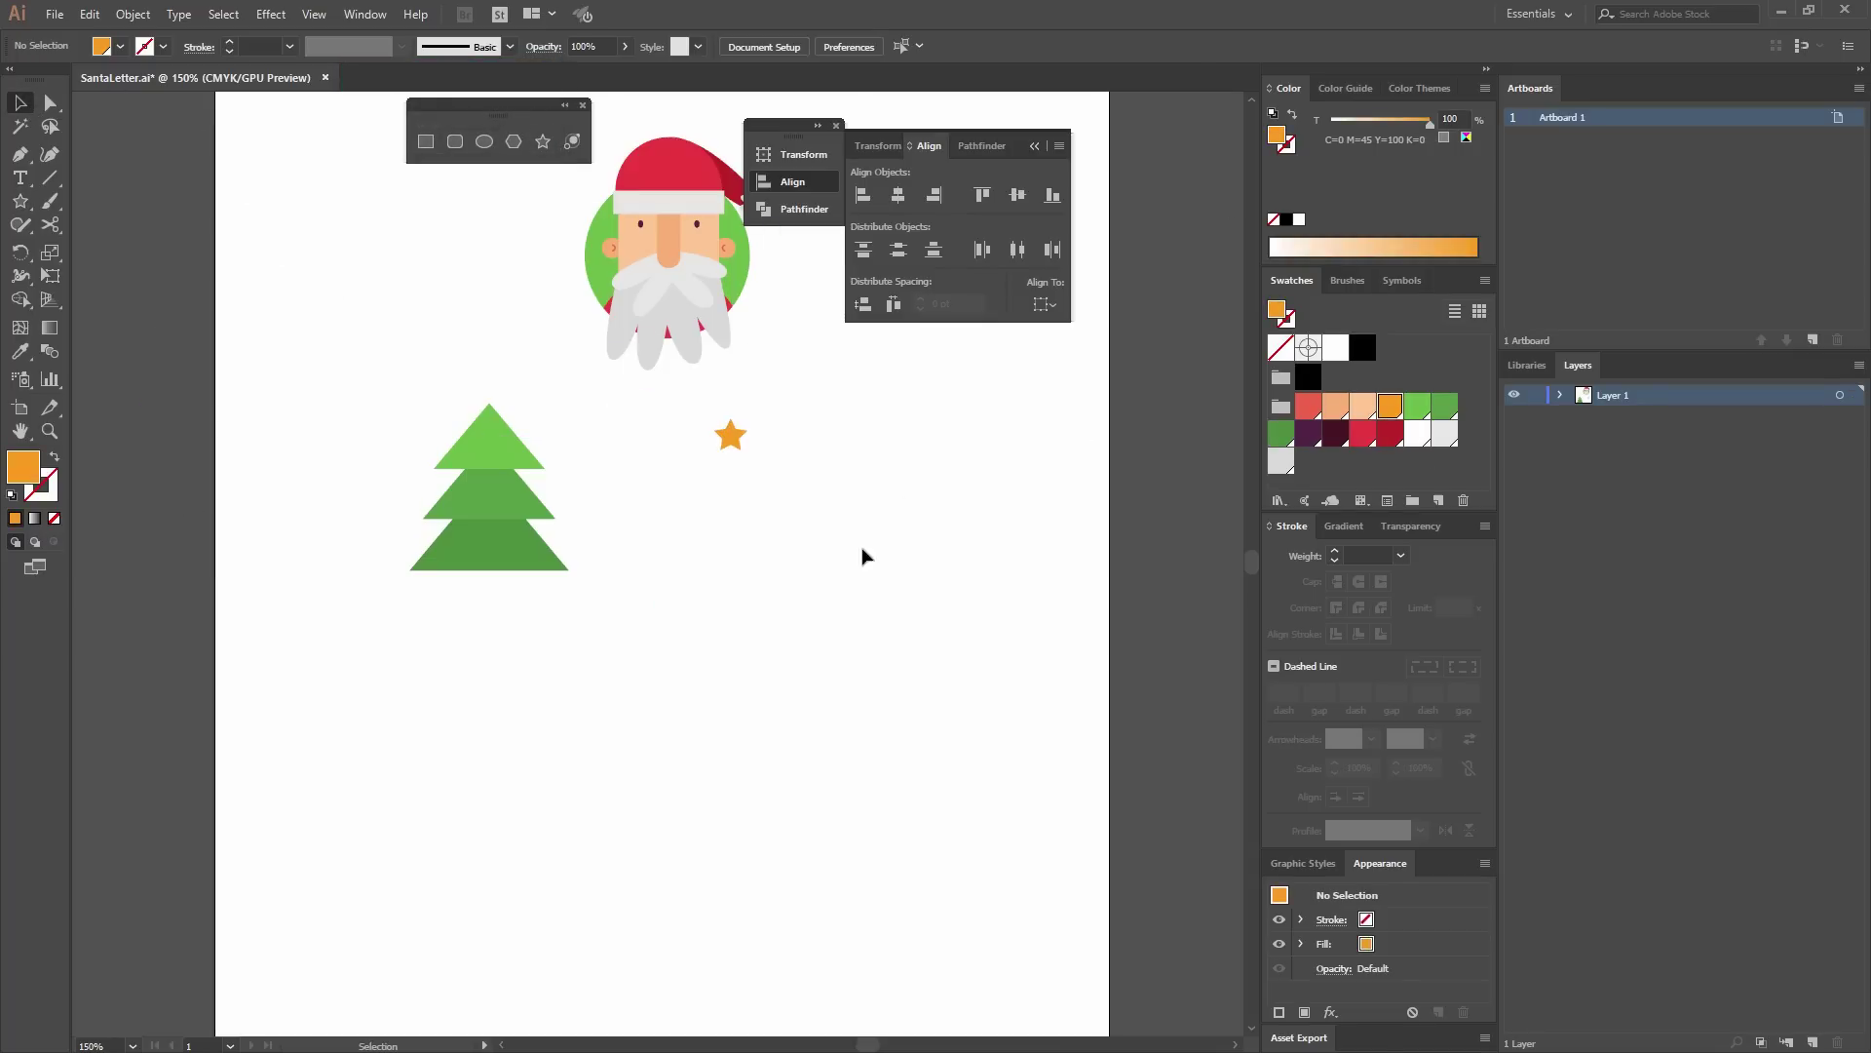
Center the orange star horizontally on the top triangle and move it up onto the tree's tip.
click(729, 435)
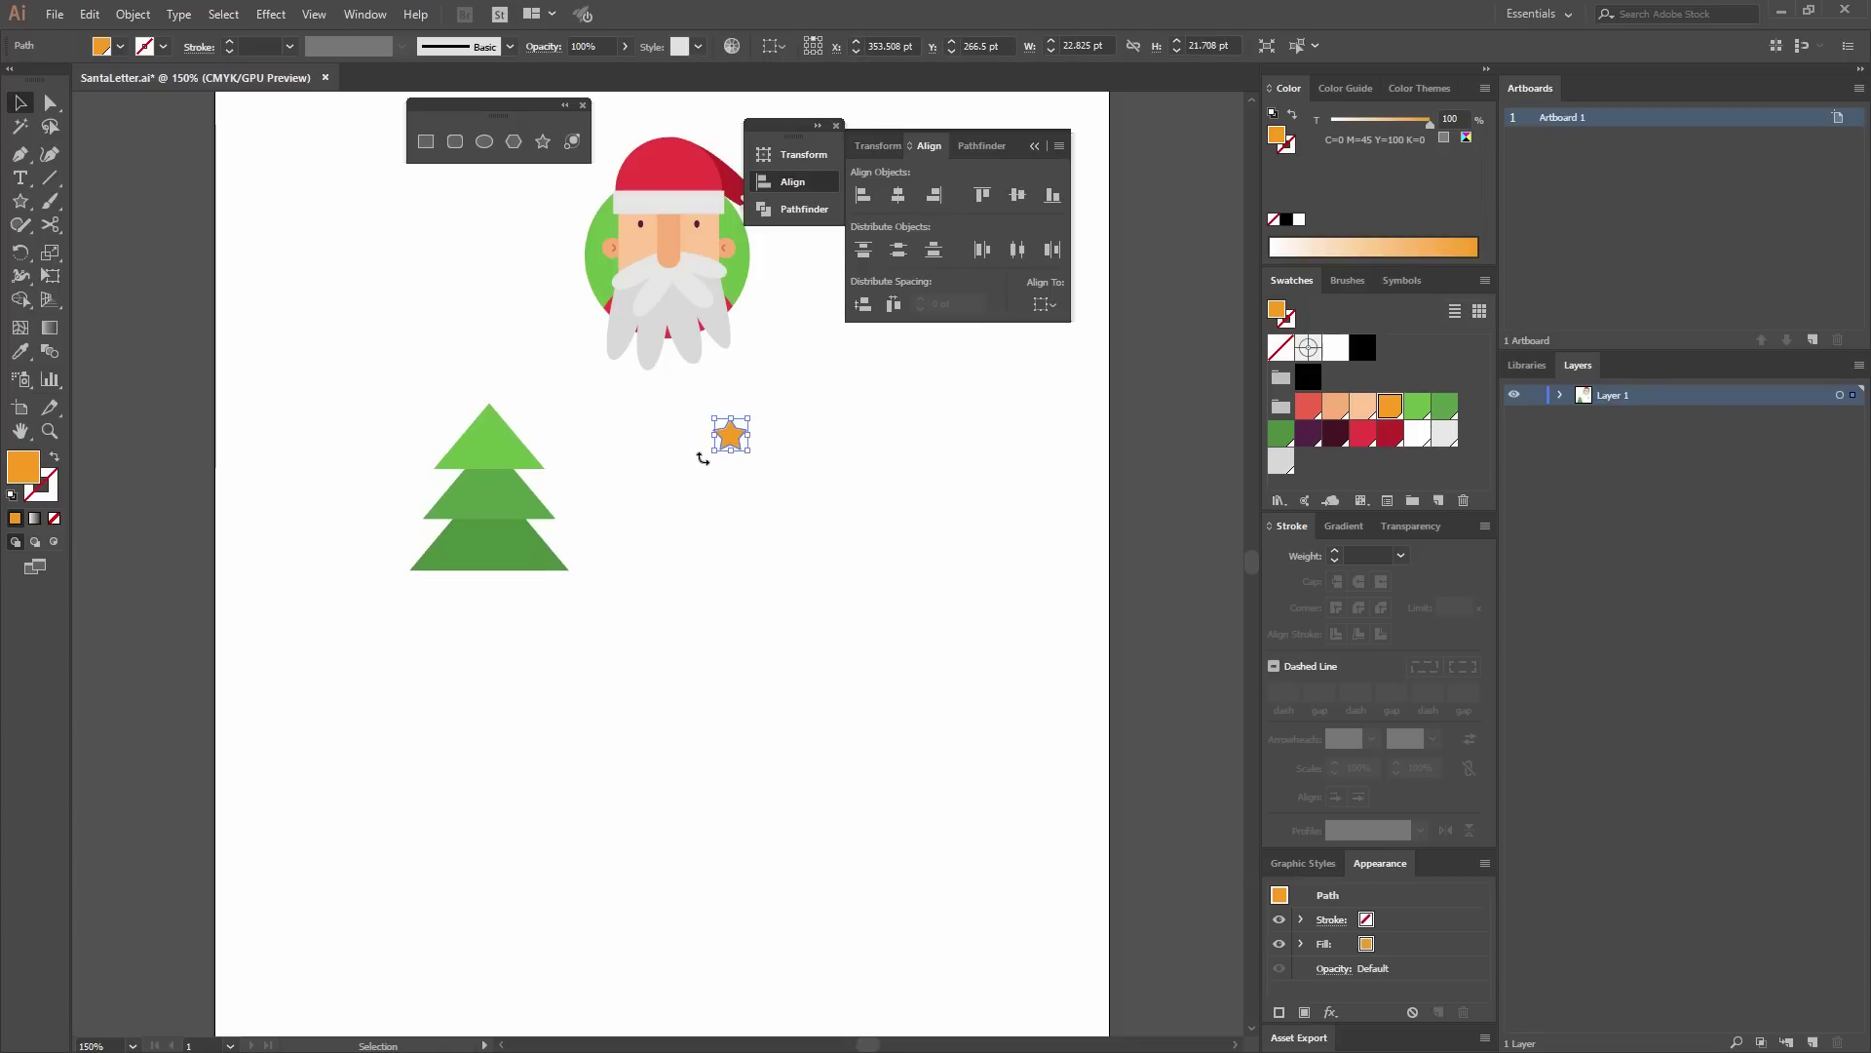
shift+click(499, 421)
click(499, 434)
click(899, 197)
click(572, 497)
drag(492, 441, 492, 392)
click(585, 429)
Start a new rectangle beside the tree with a width of 22 pt.
drag(727, 482, 846, 443)
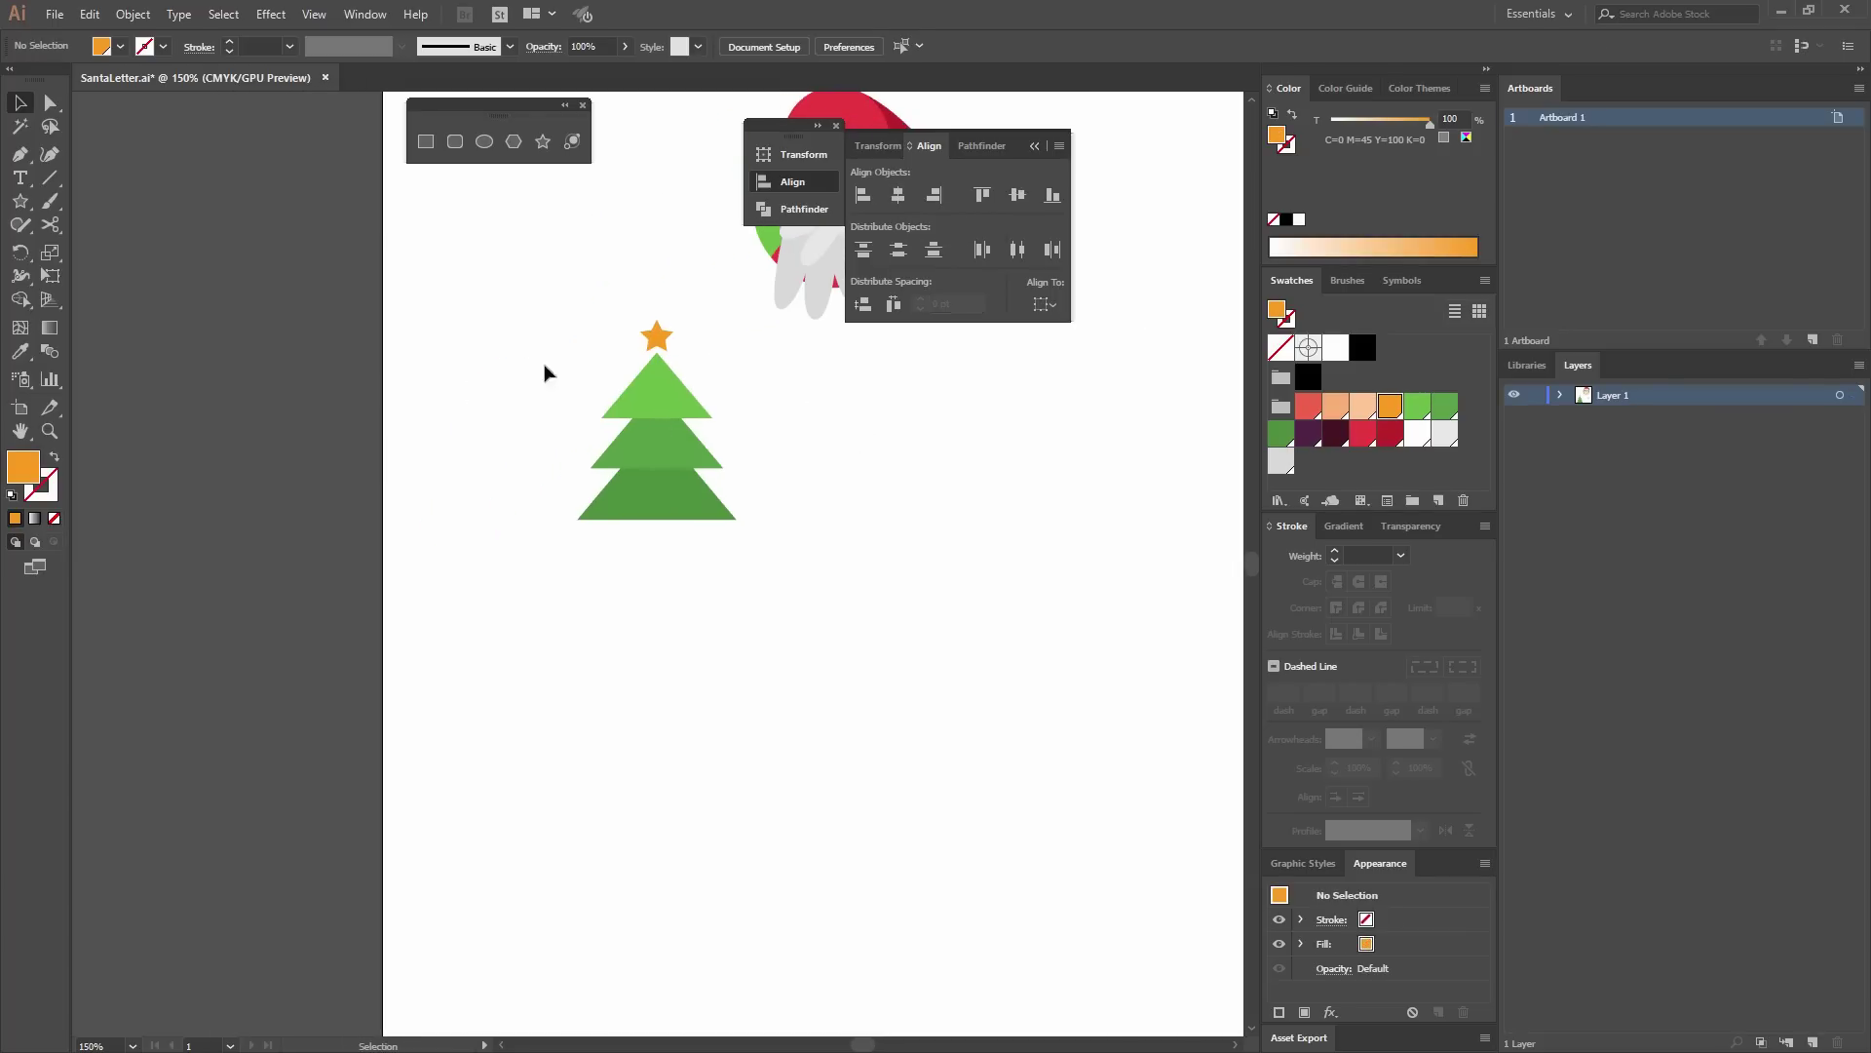
click(426, 143)
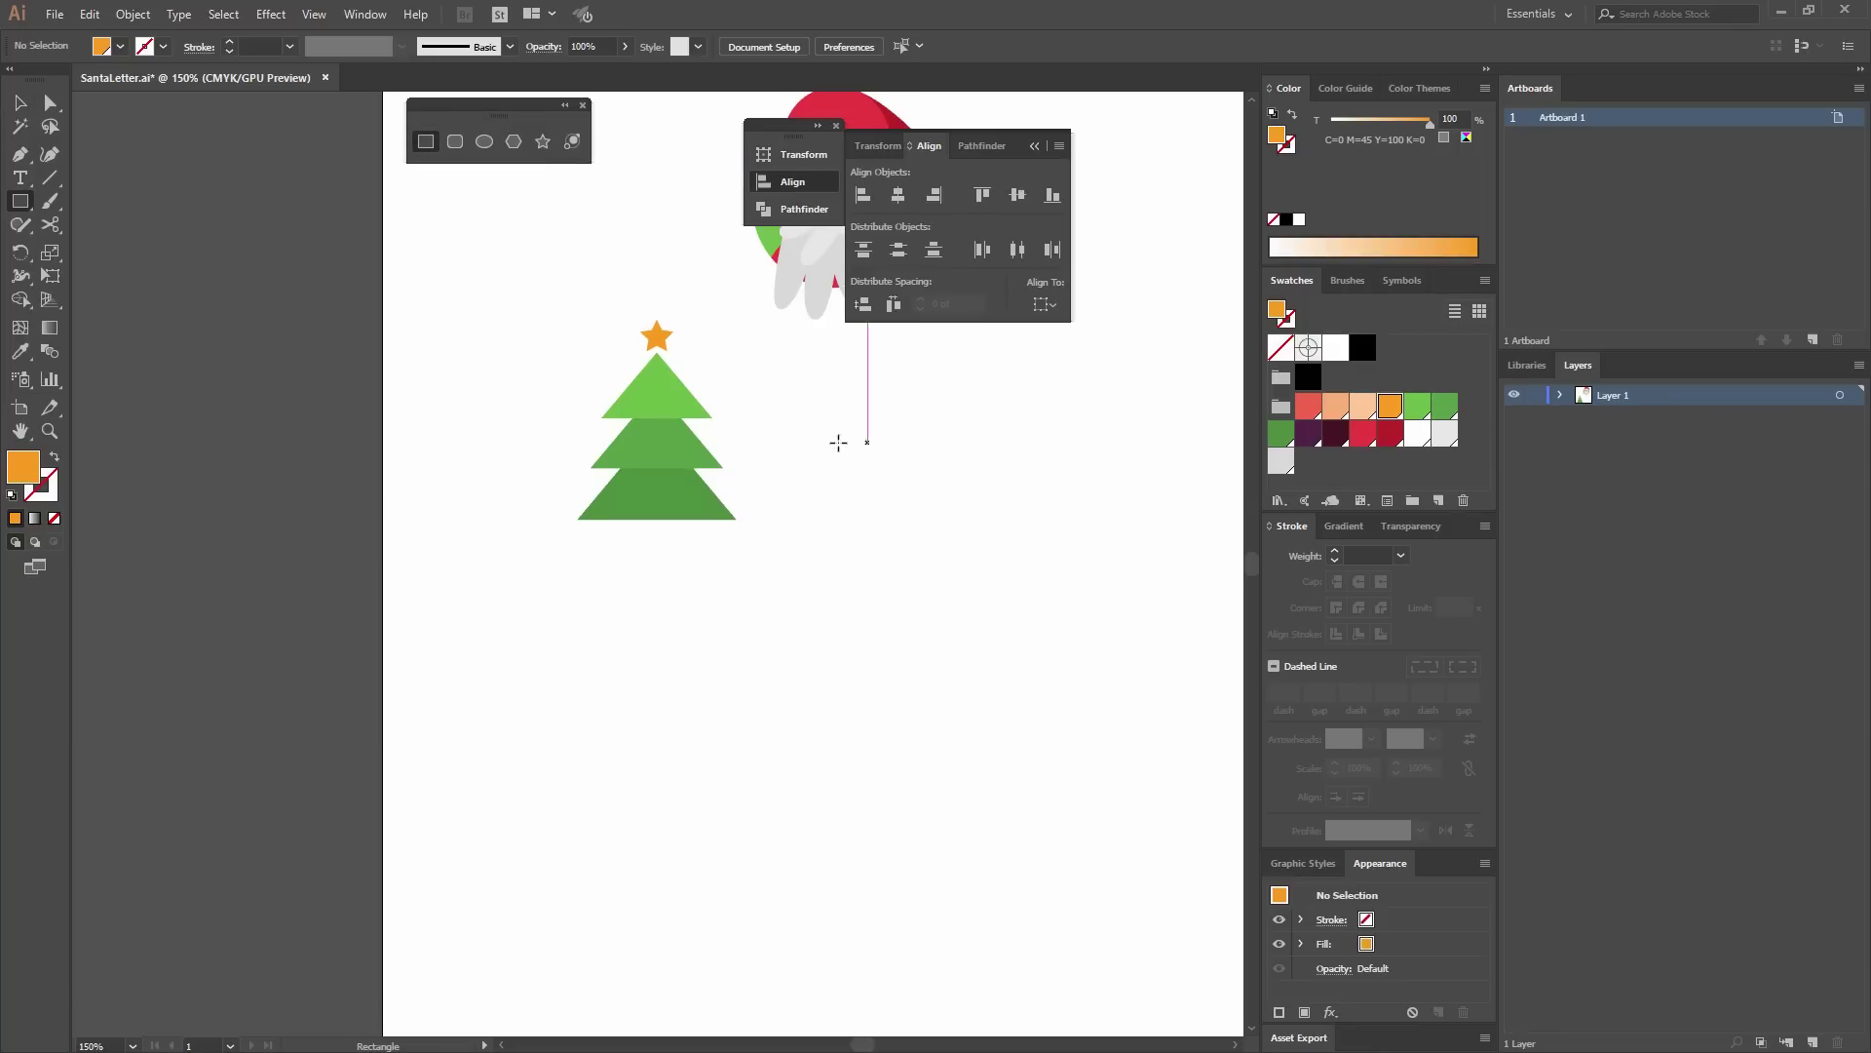
click(913, 451)
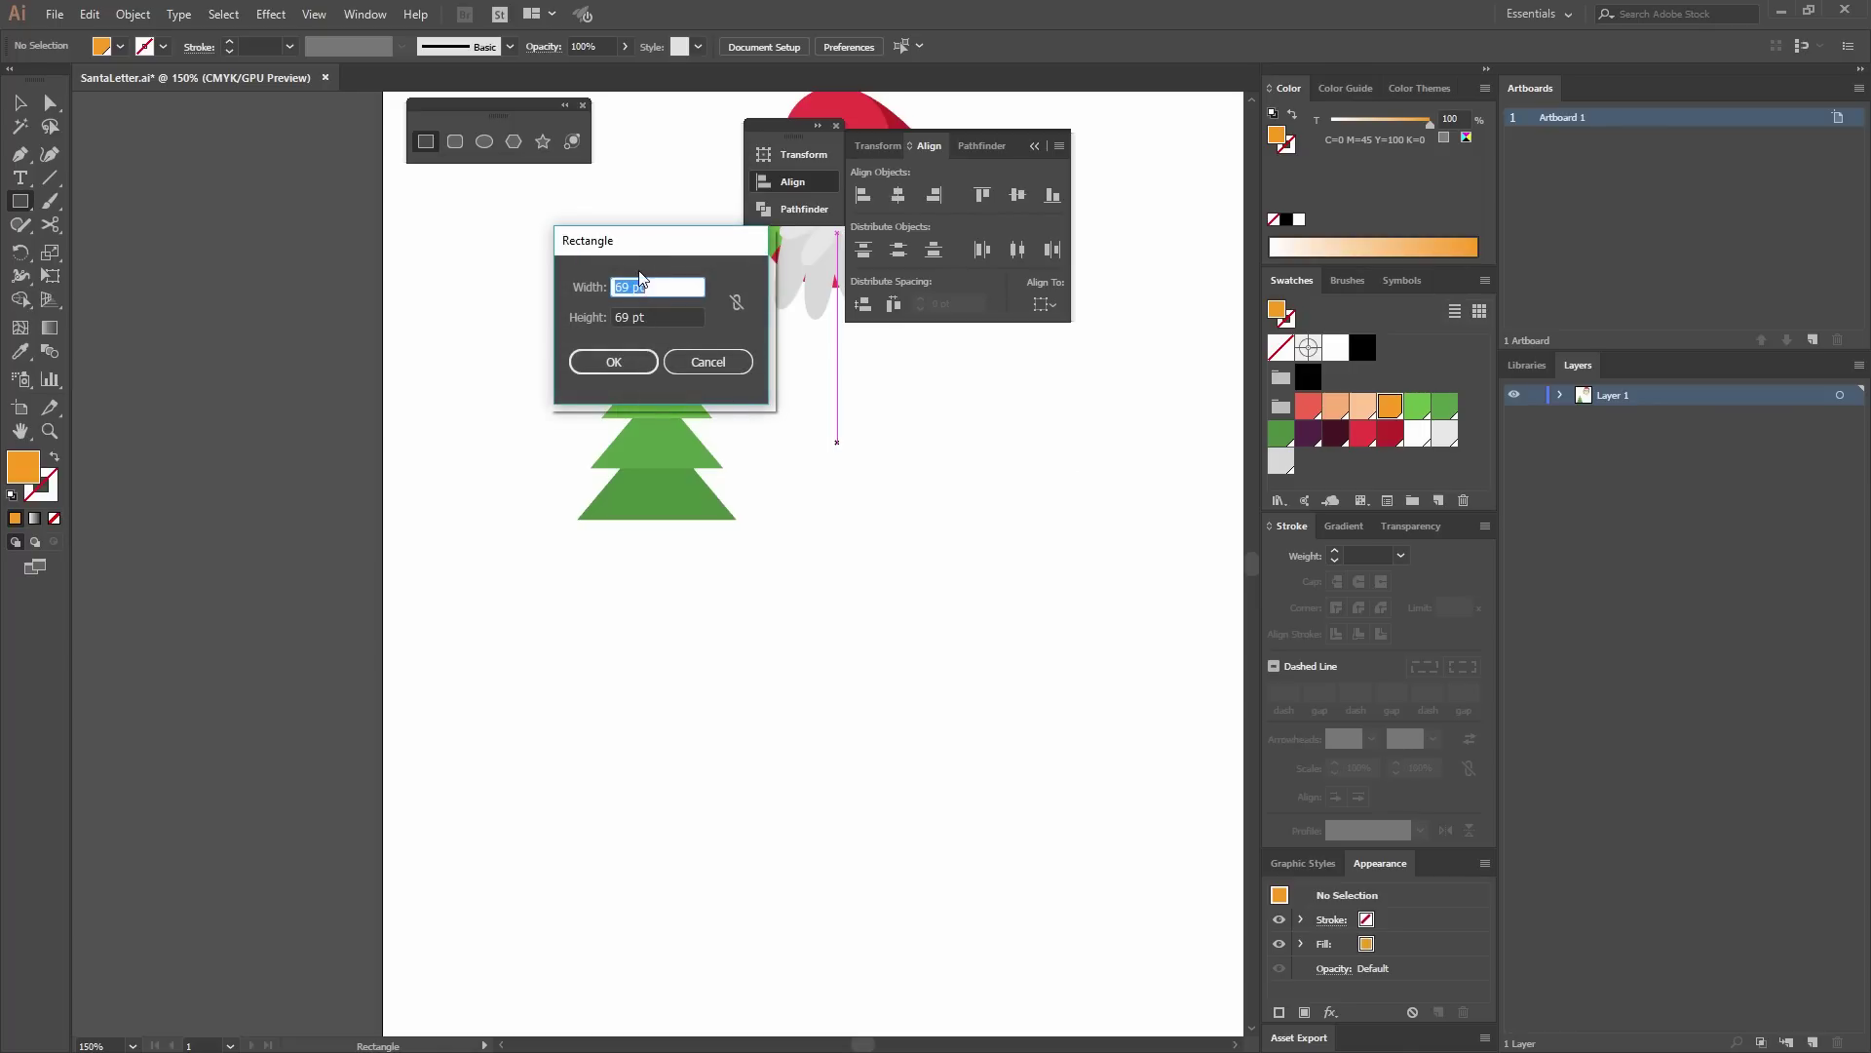
text(22)
key(Tab)
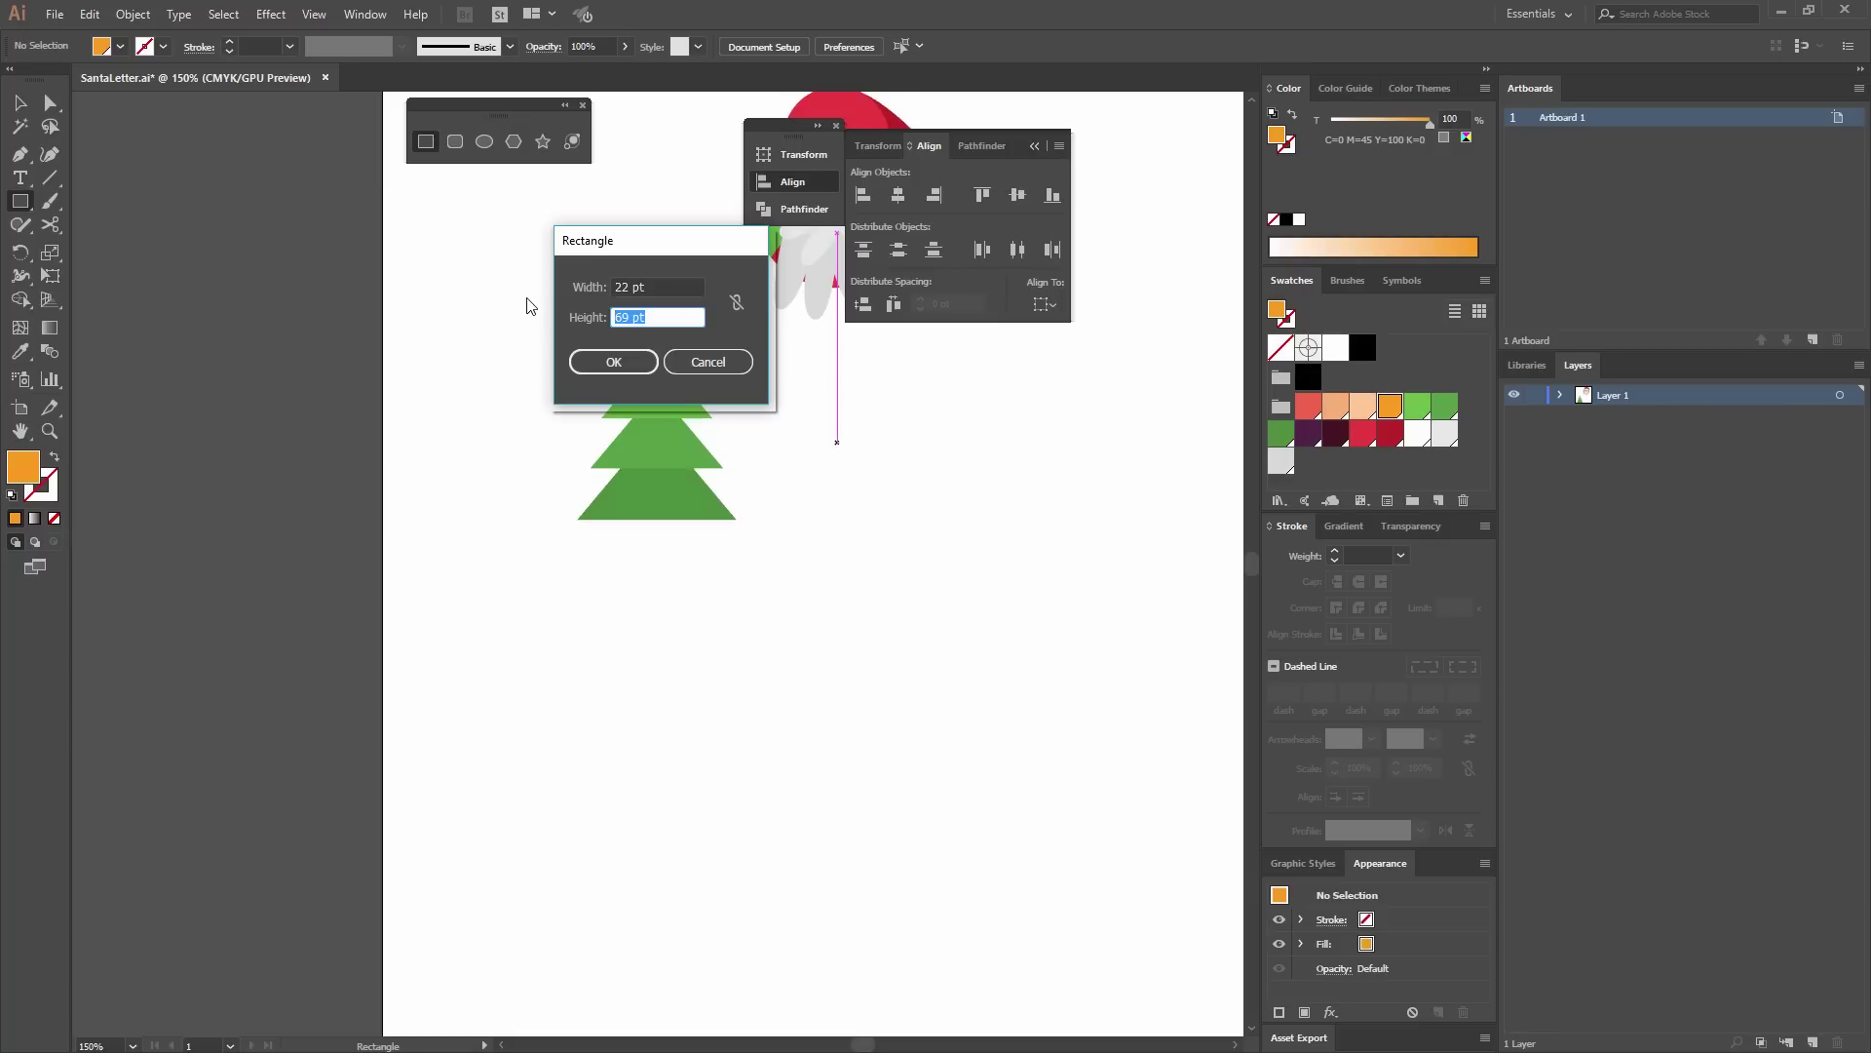
Create two orange rectangles beside the tree, one 22 × 37 pt and one 40 × 7 pt.
text(37)
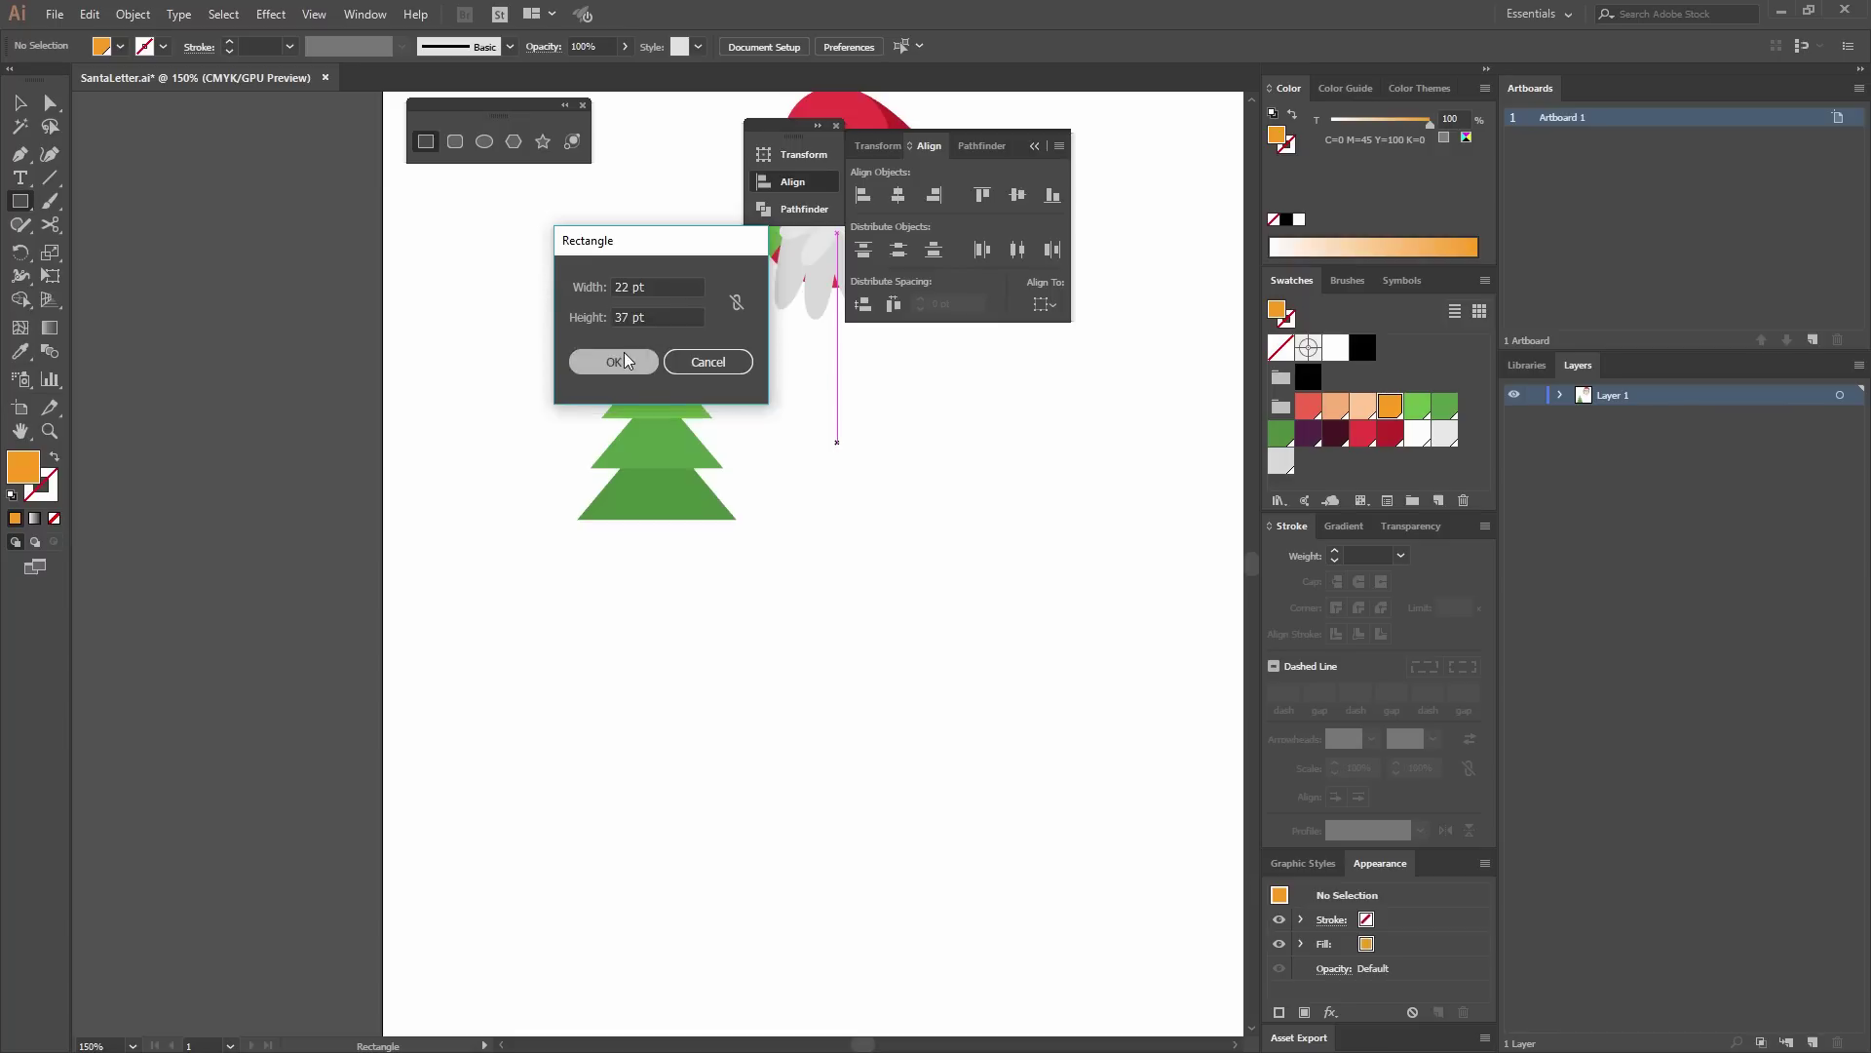
click(614, 361)
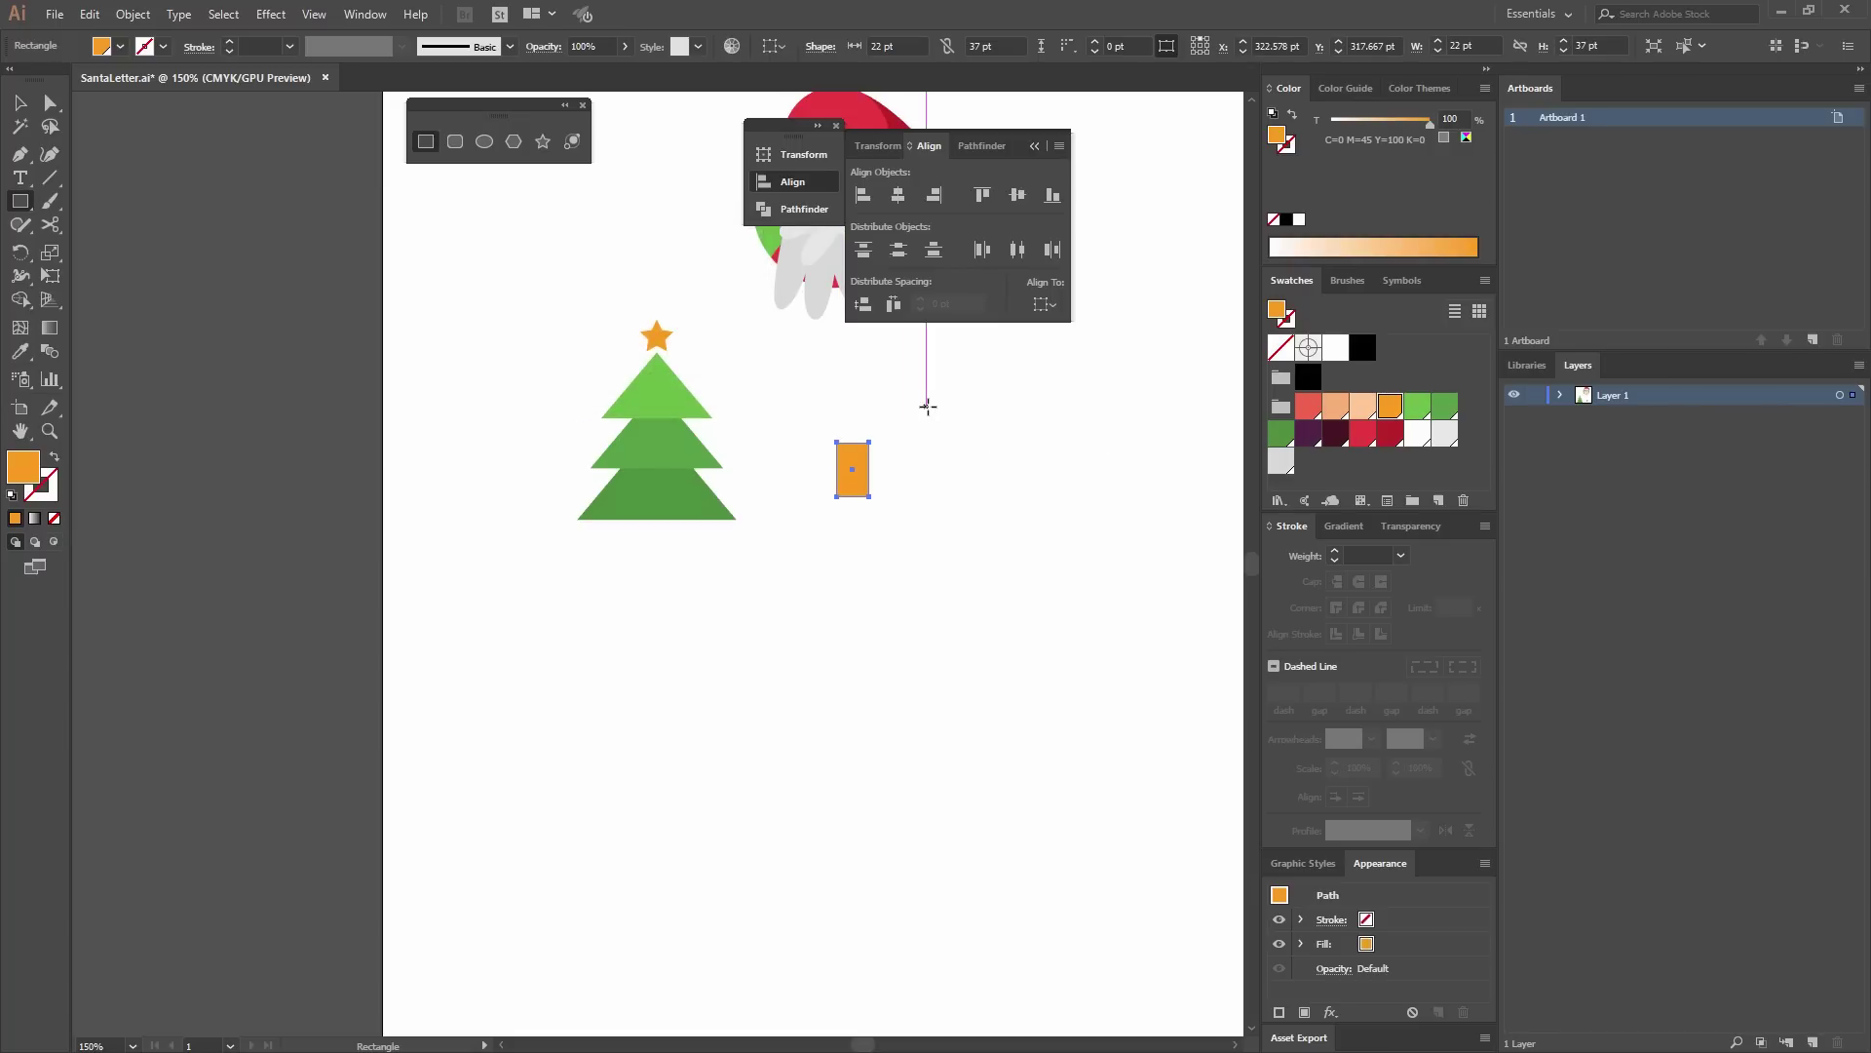
click(927, 407)
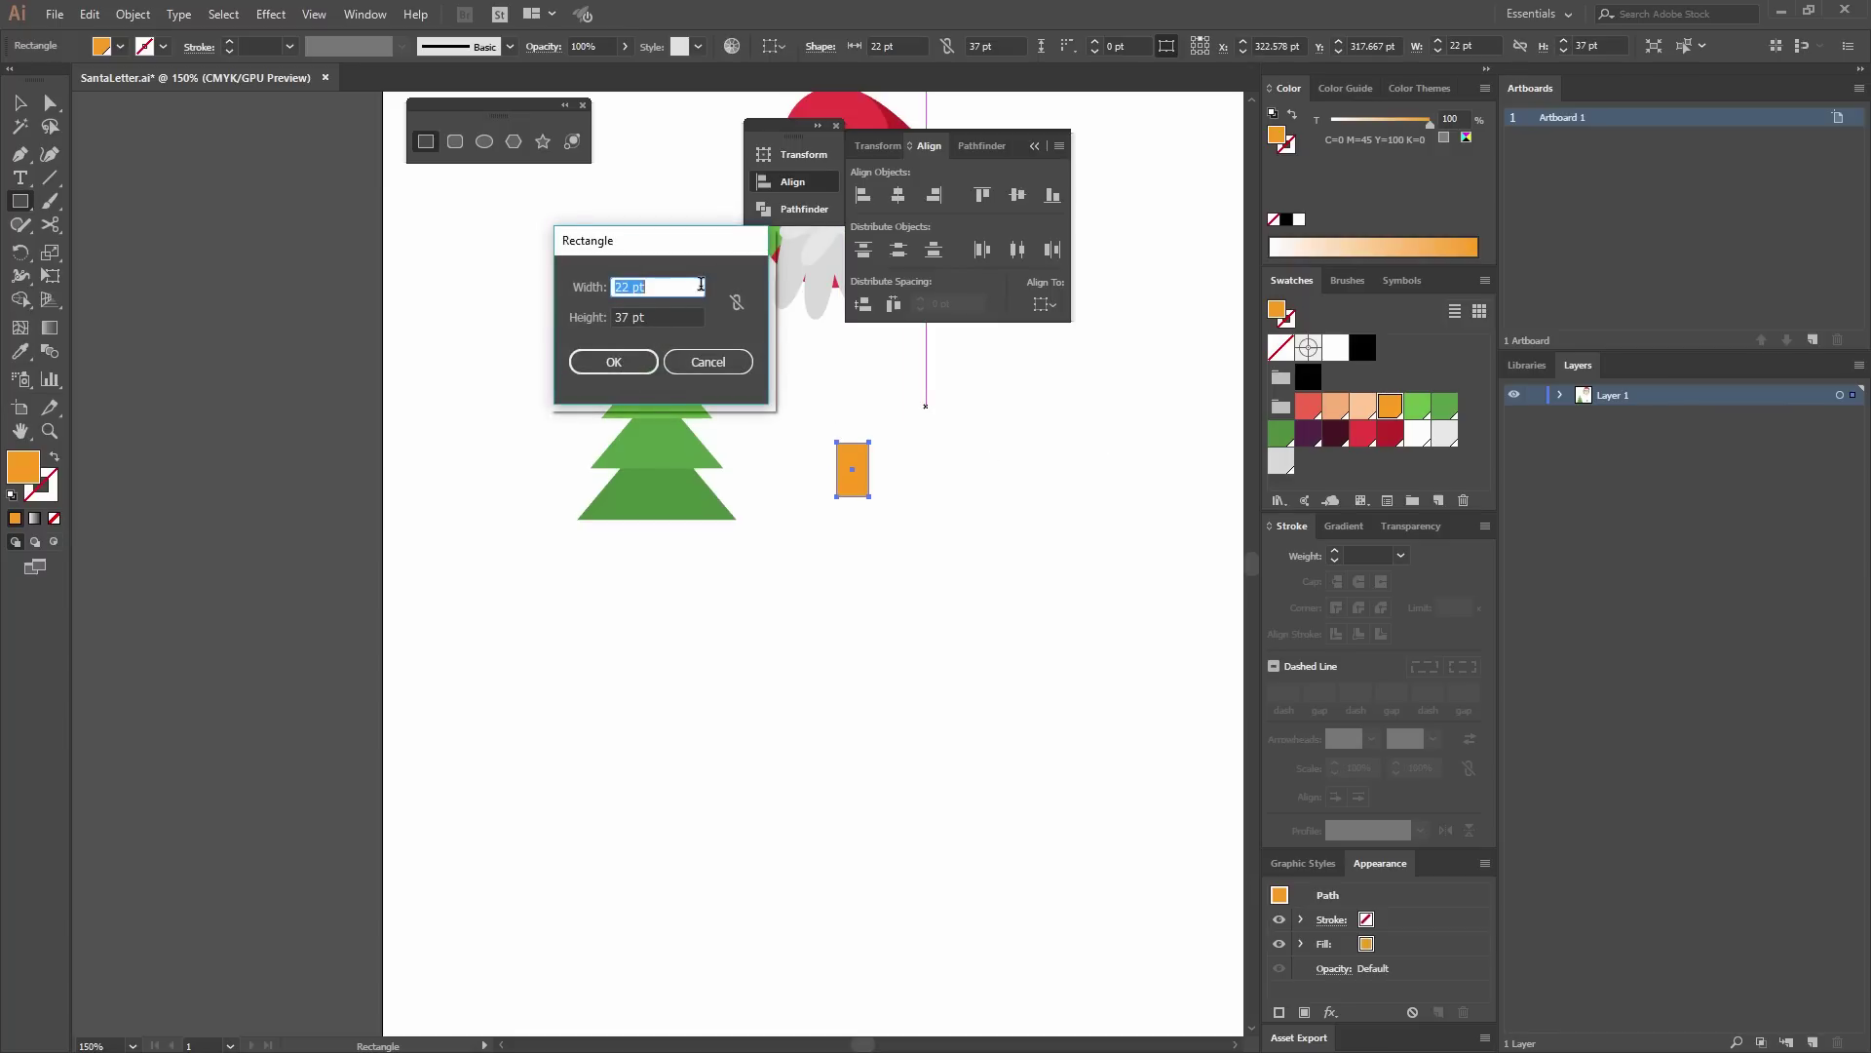
text(40)
key(Tab)
text(7)
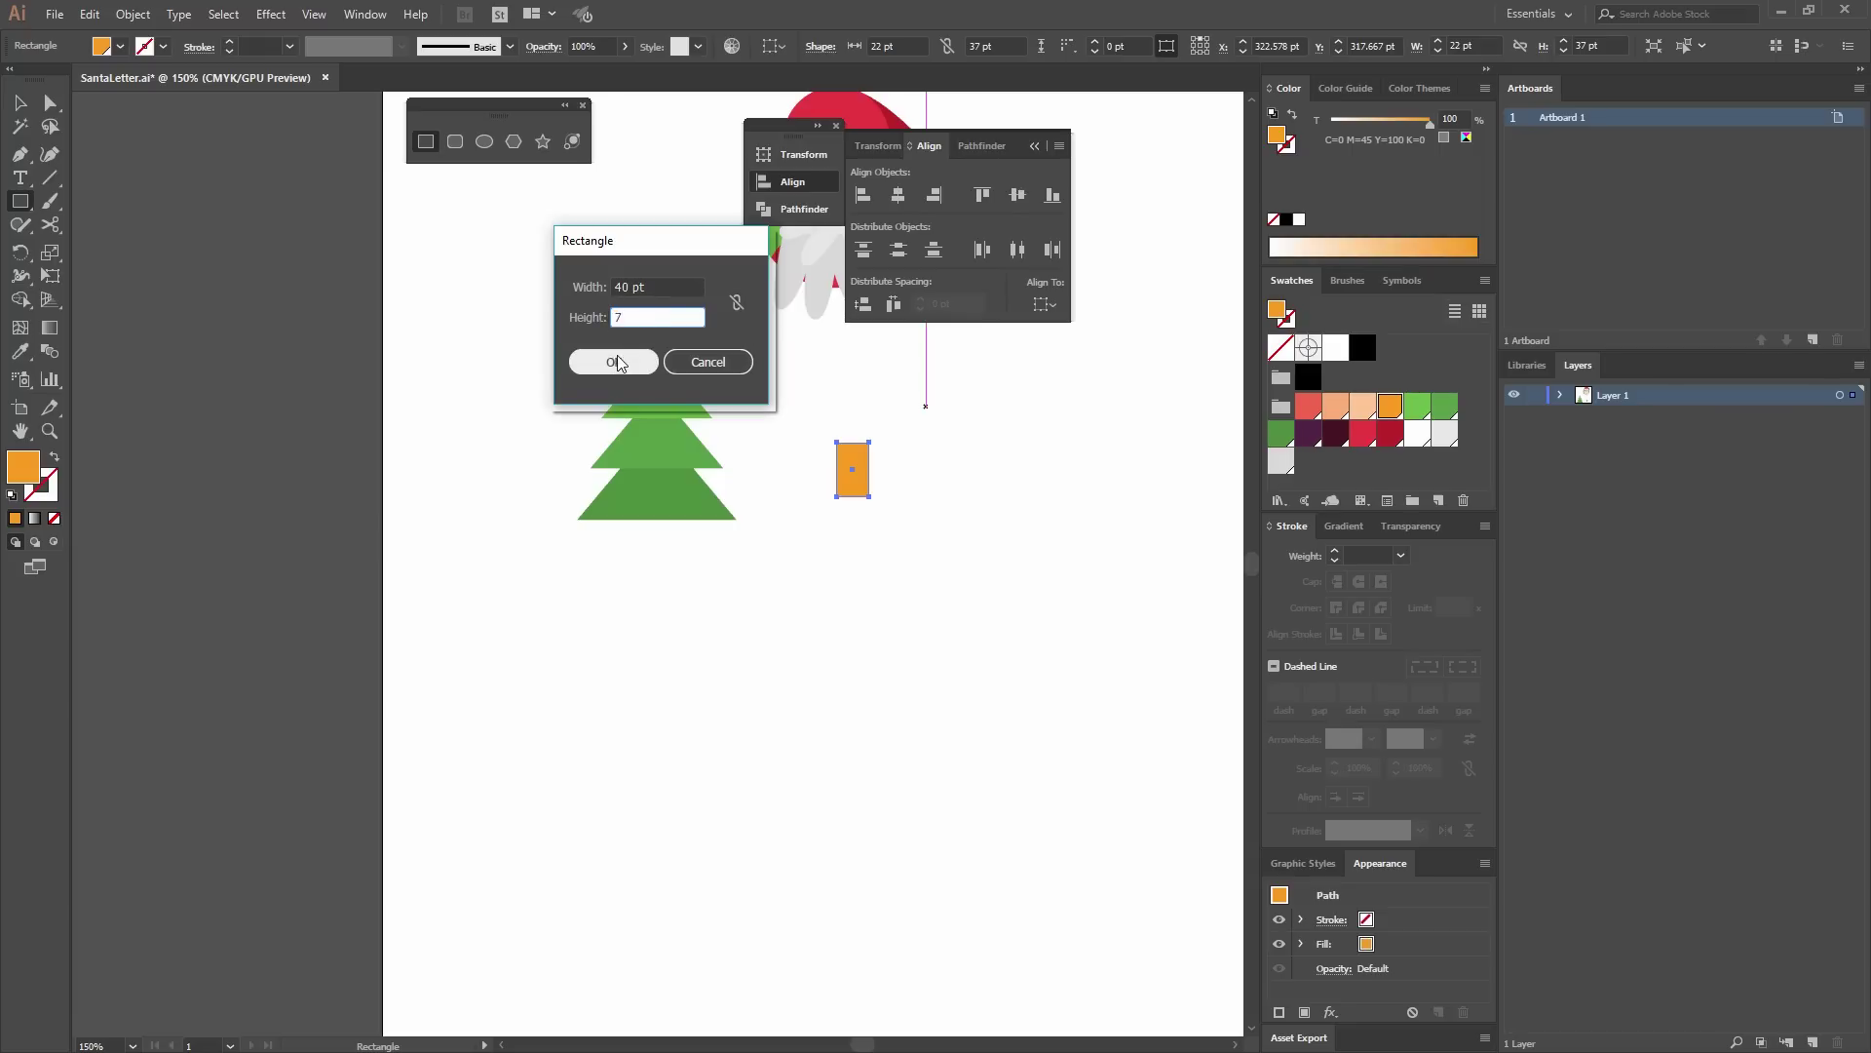
click(617, 364)
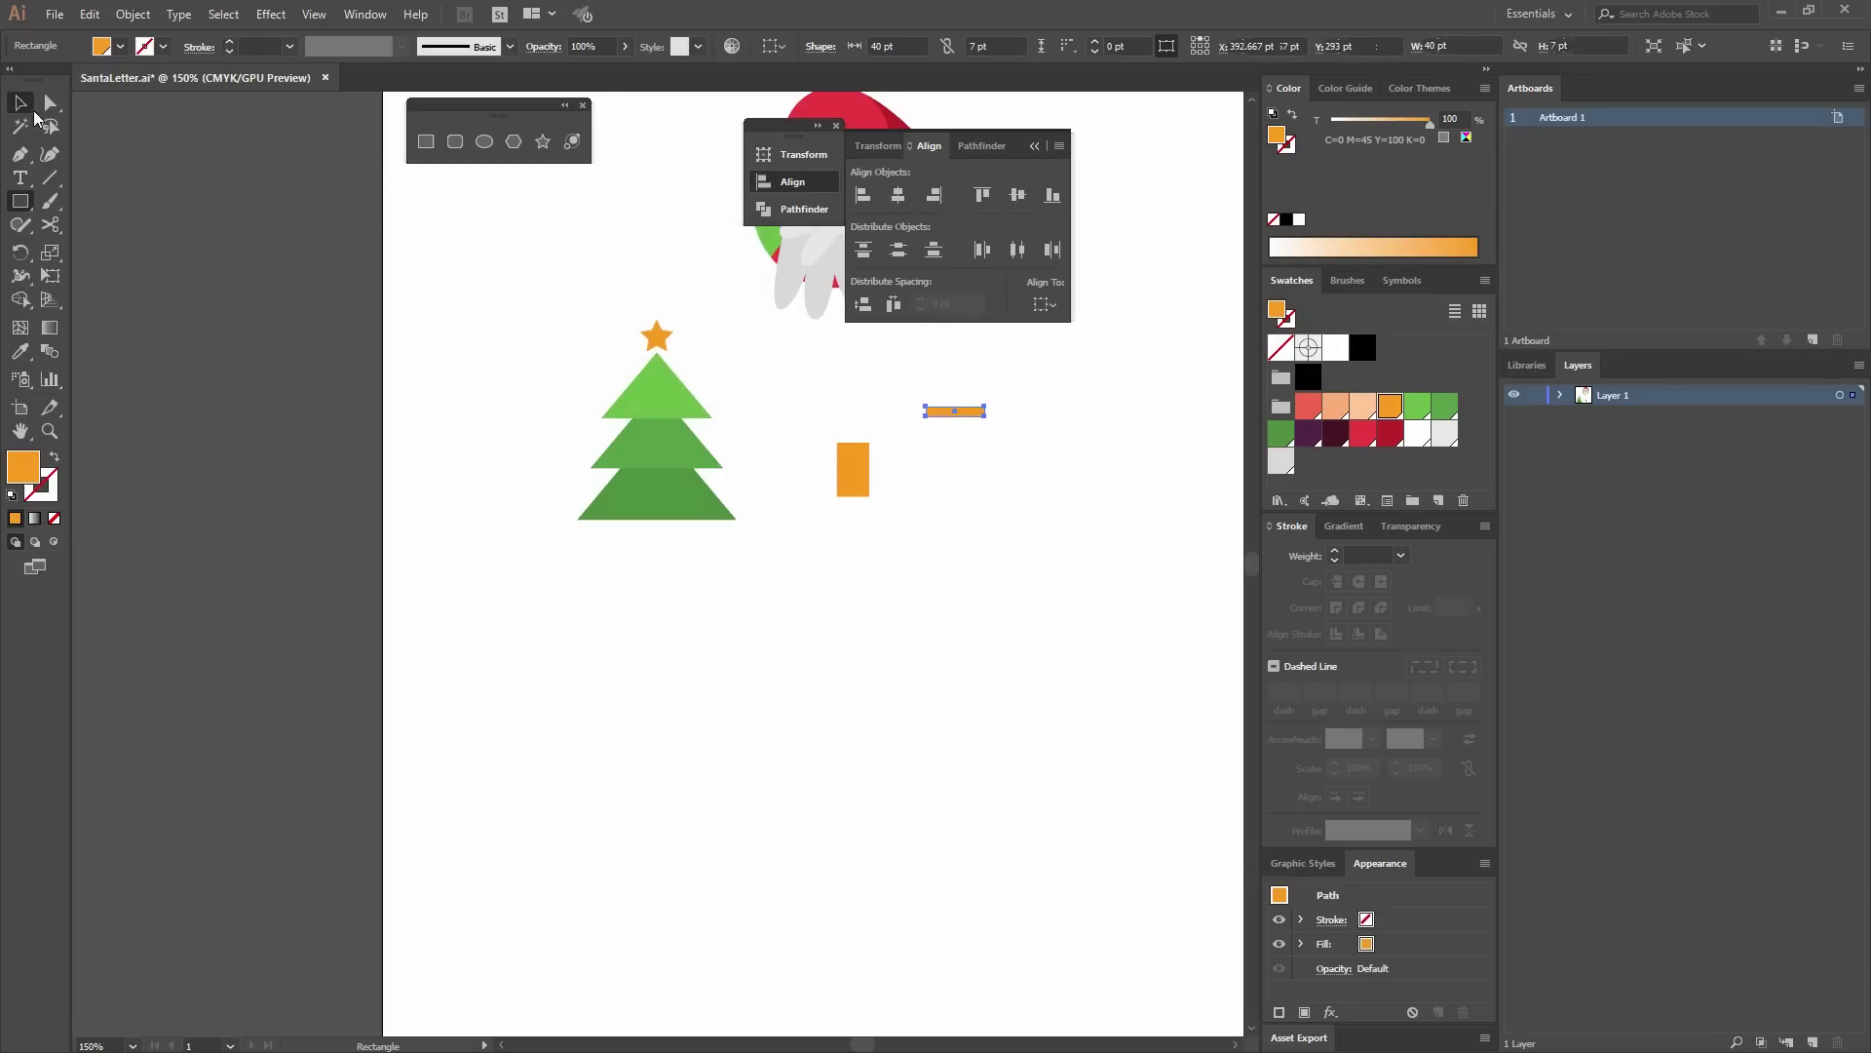
Center both orange rectangles horizontally on the tree's bottom green triangle, using the triangle as the key object.
click(32, 110)
click(975, 449)
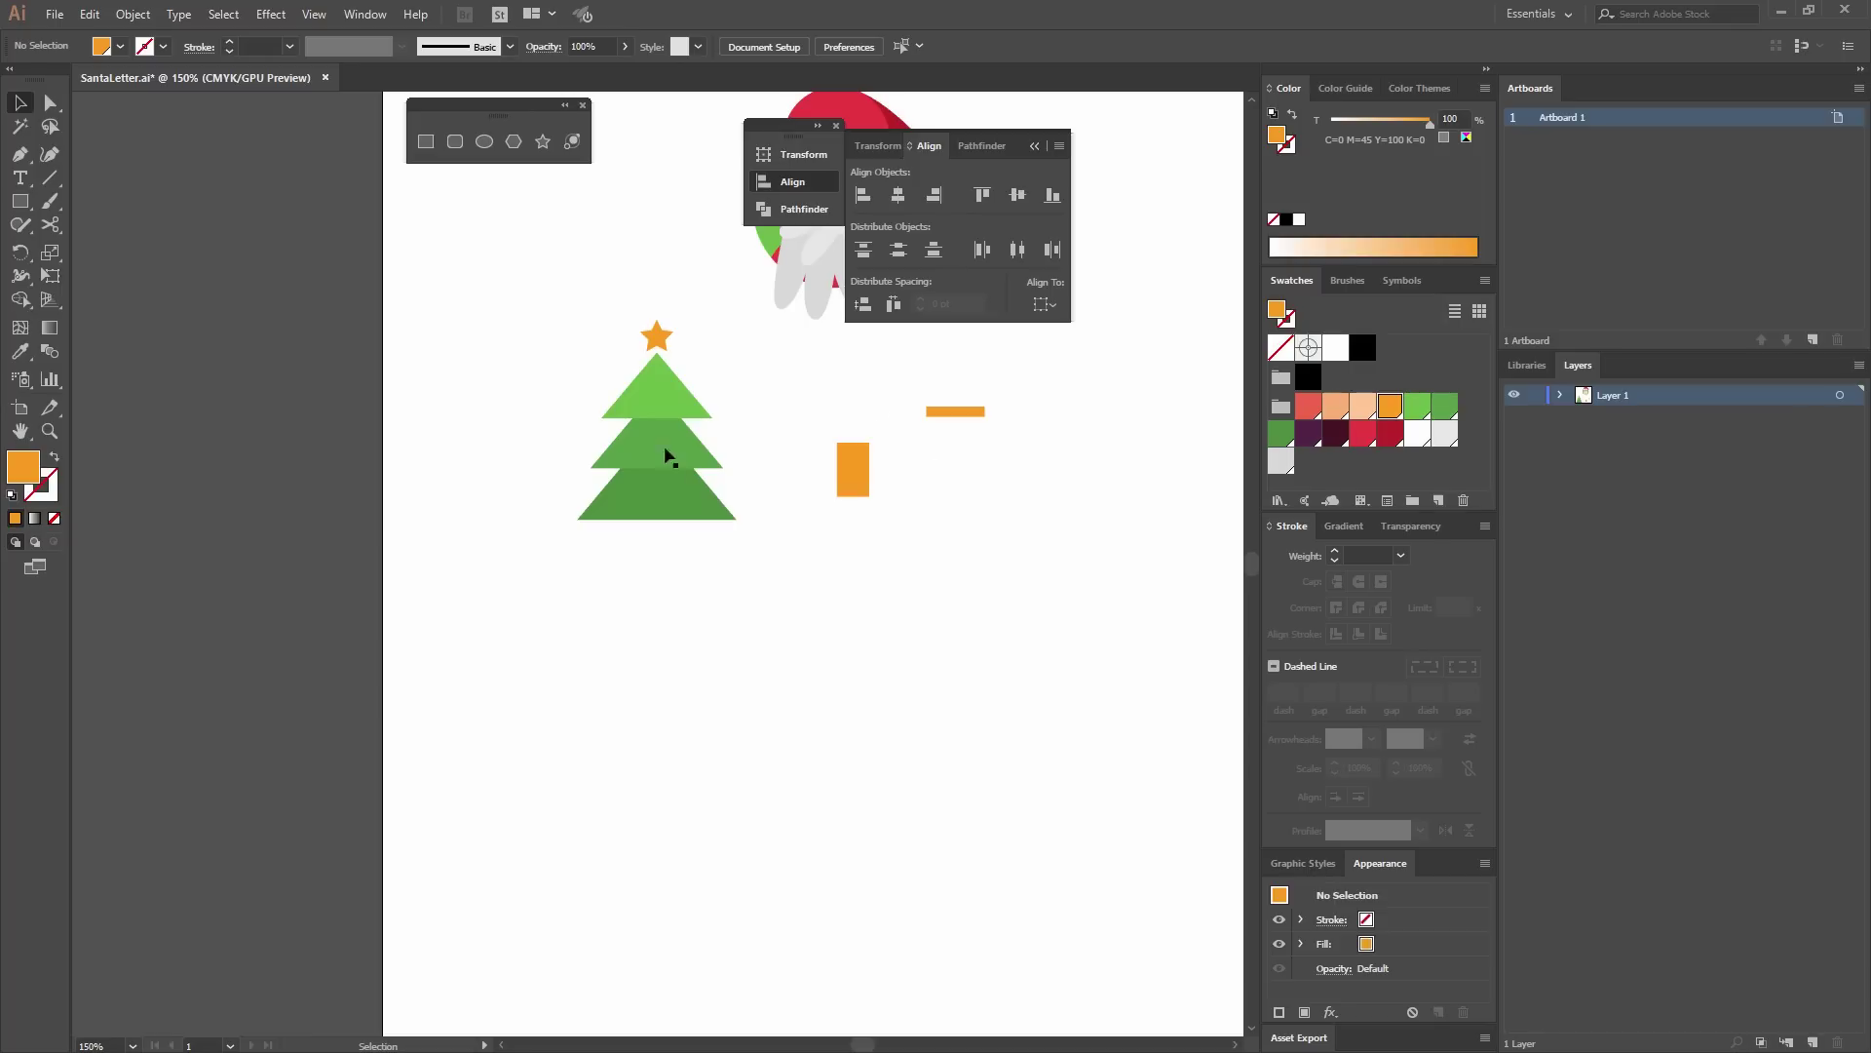
drag(1028, 506, 862, 410)
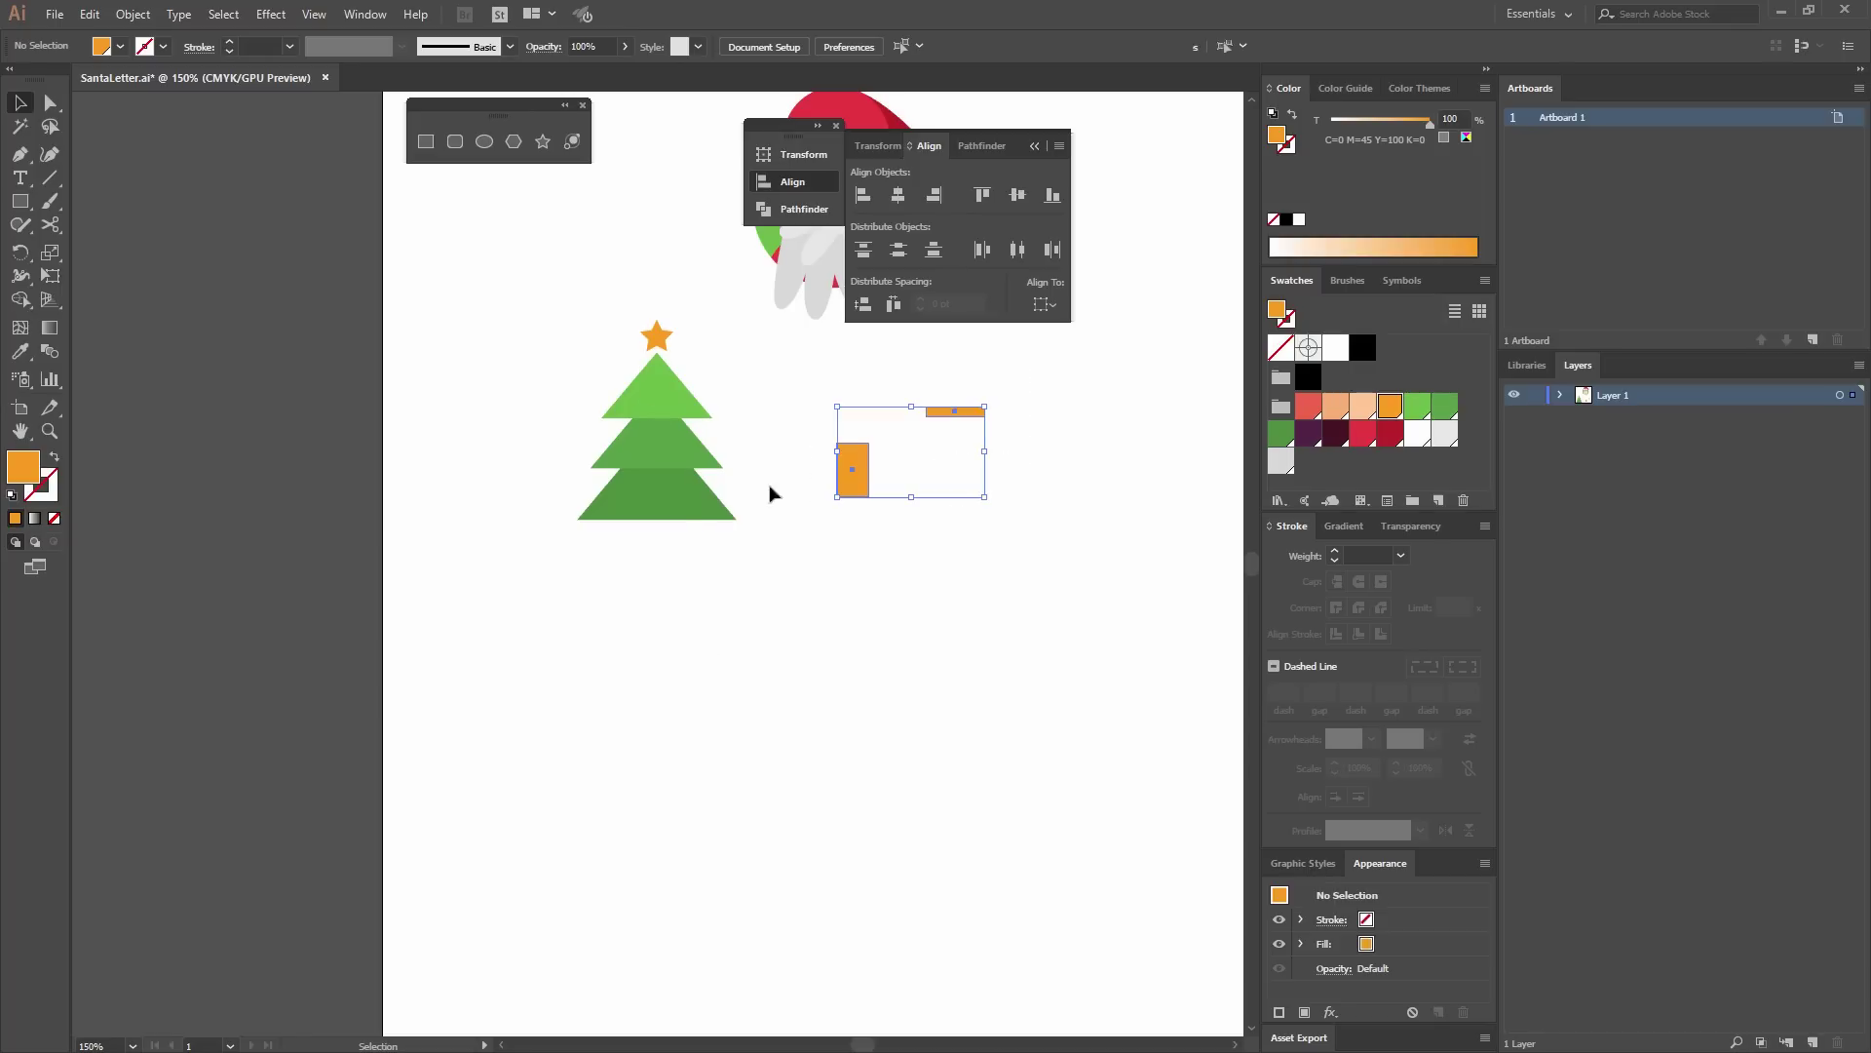
shift+click(662, 492)
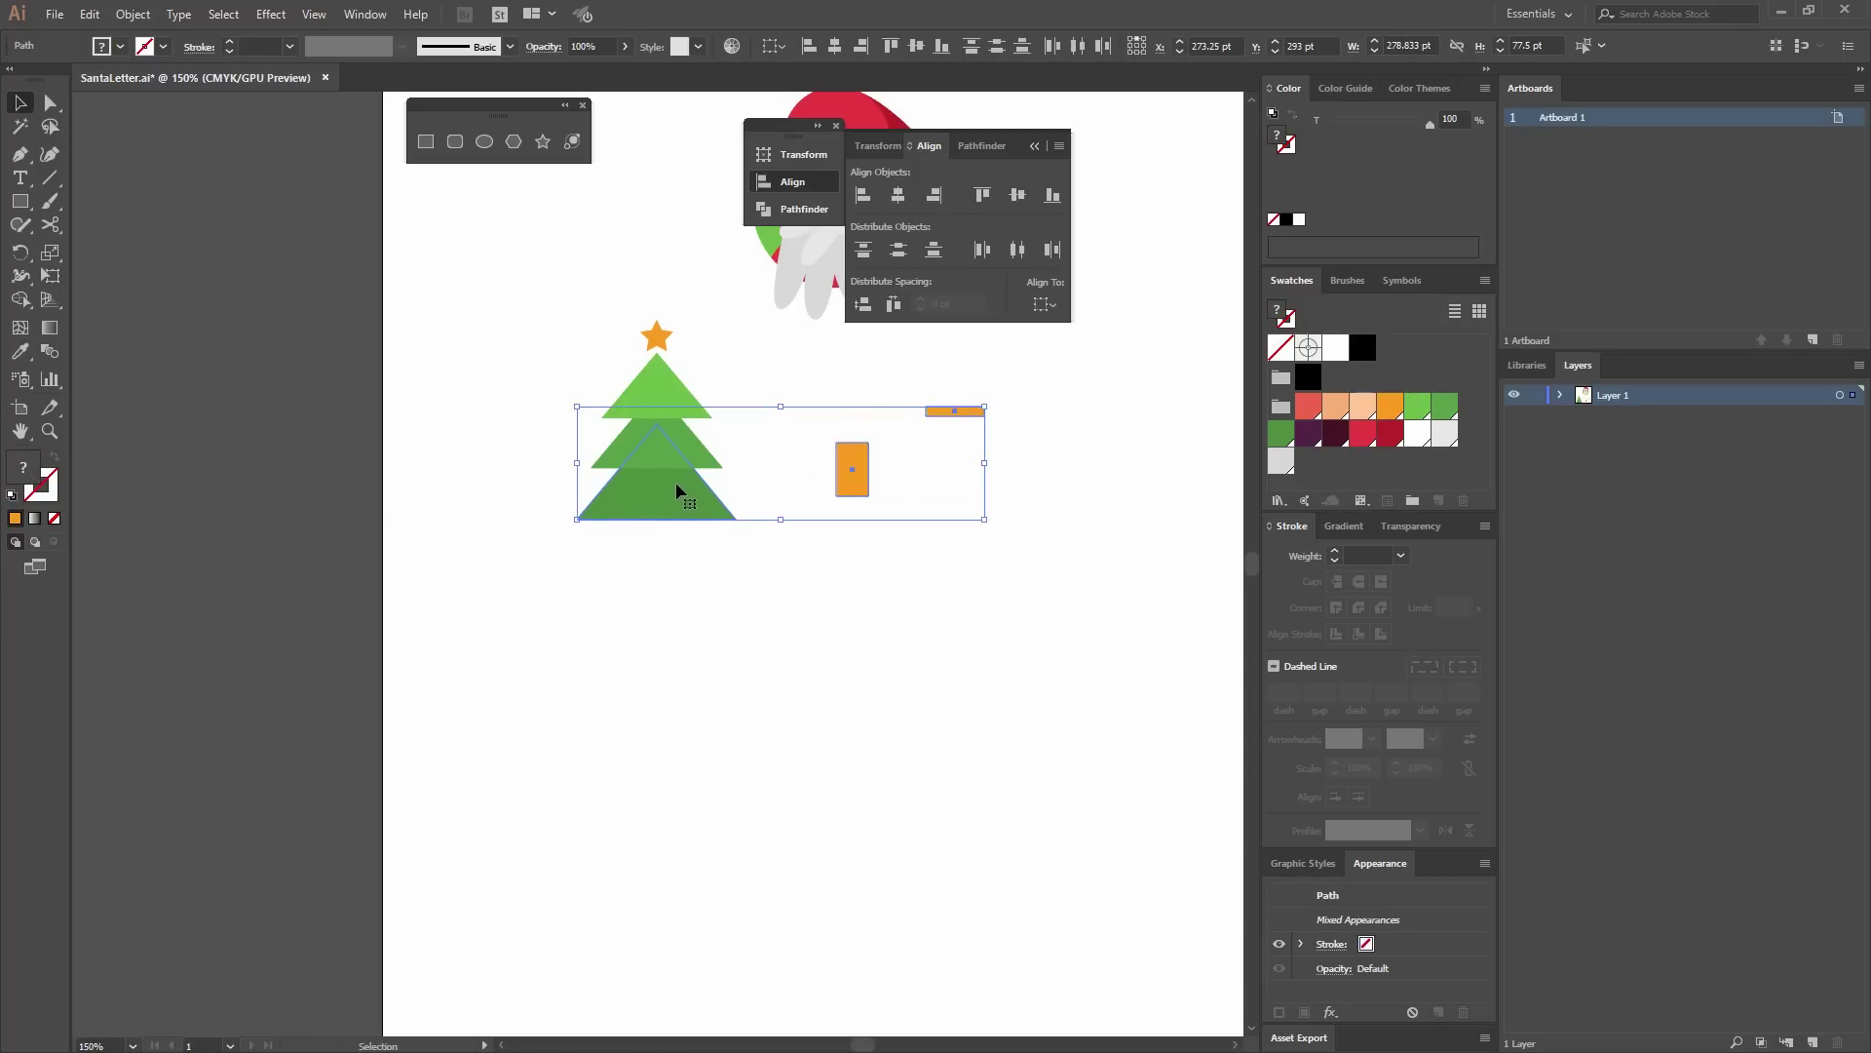
click(671, 494)
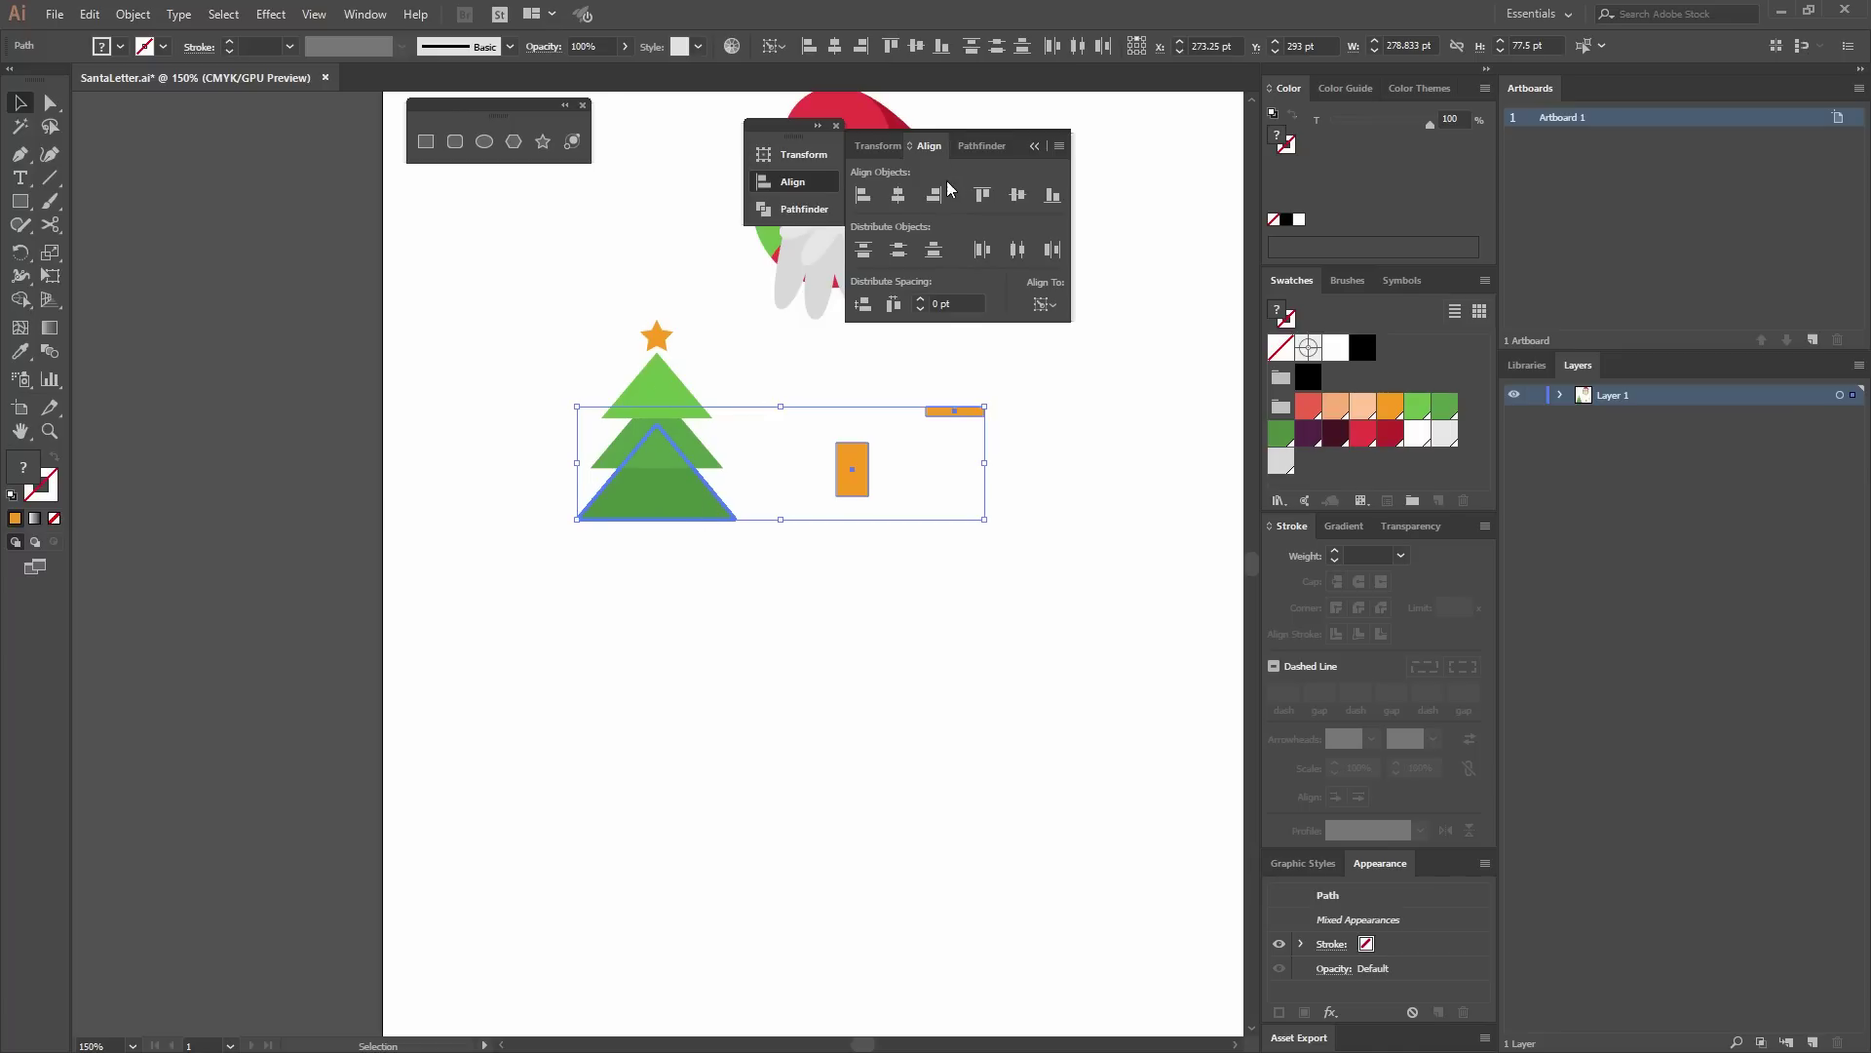
click(899, 197)
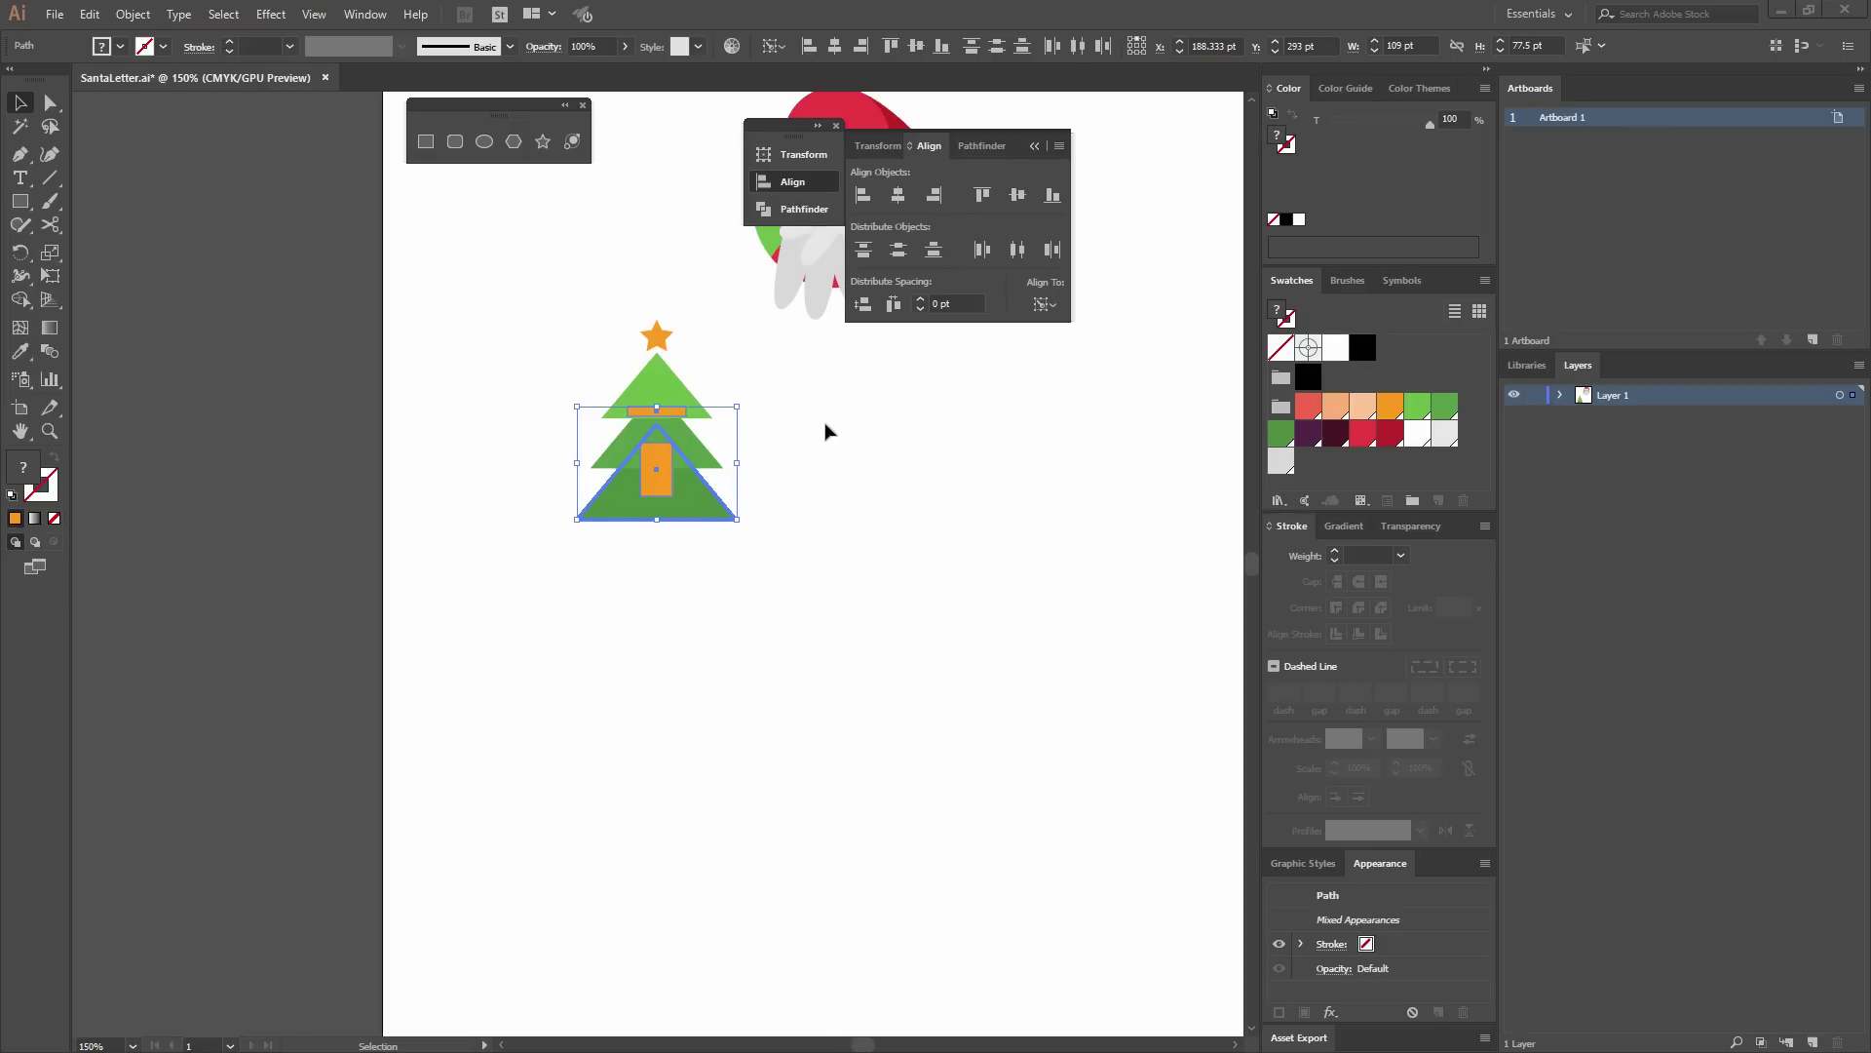
click(786, 468)
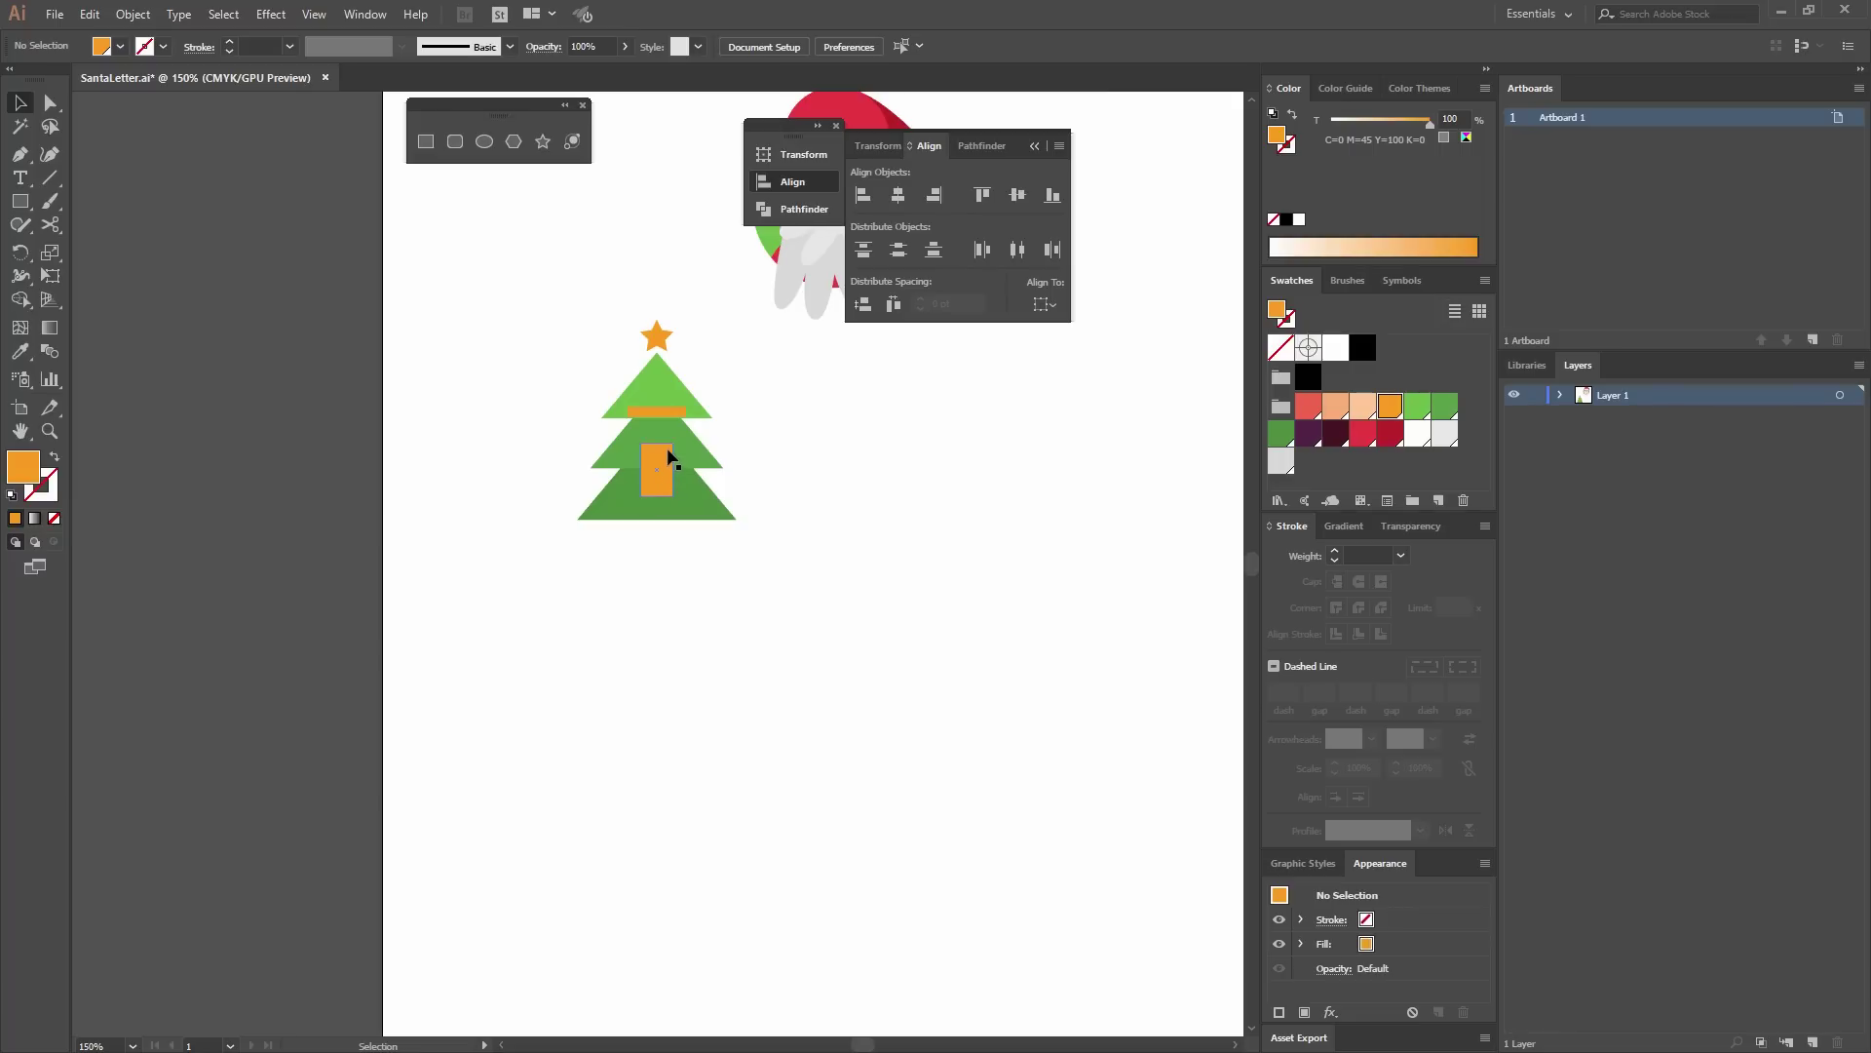
Place the tall rectangle as a trunk behind the tree's bottom triangle and fill it with dark maroon (C=47 M=89 Y=61 K=64).
drag(669, 457, 756, 512)
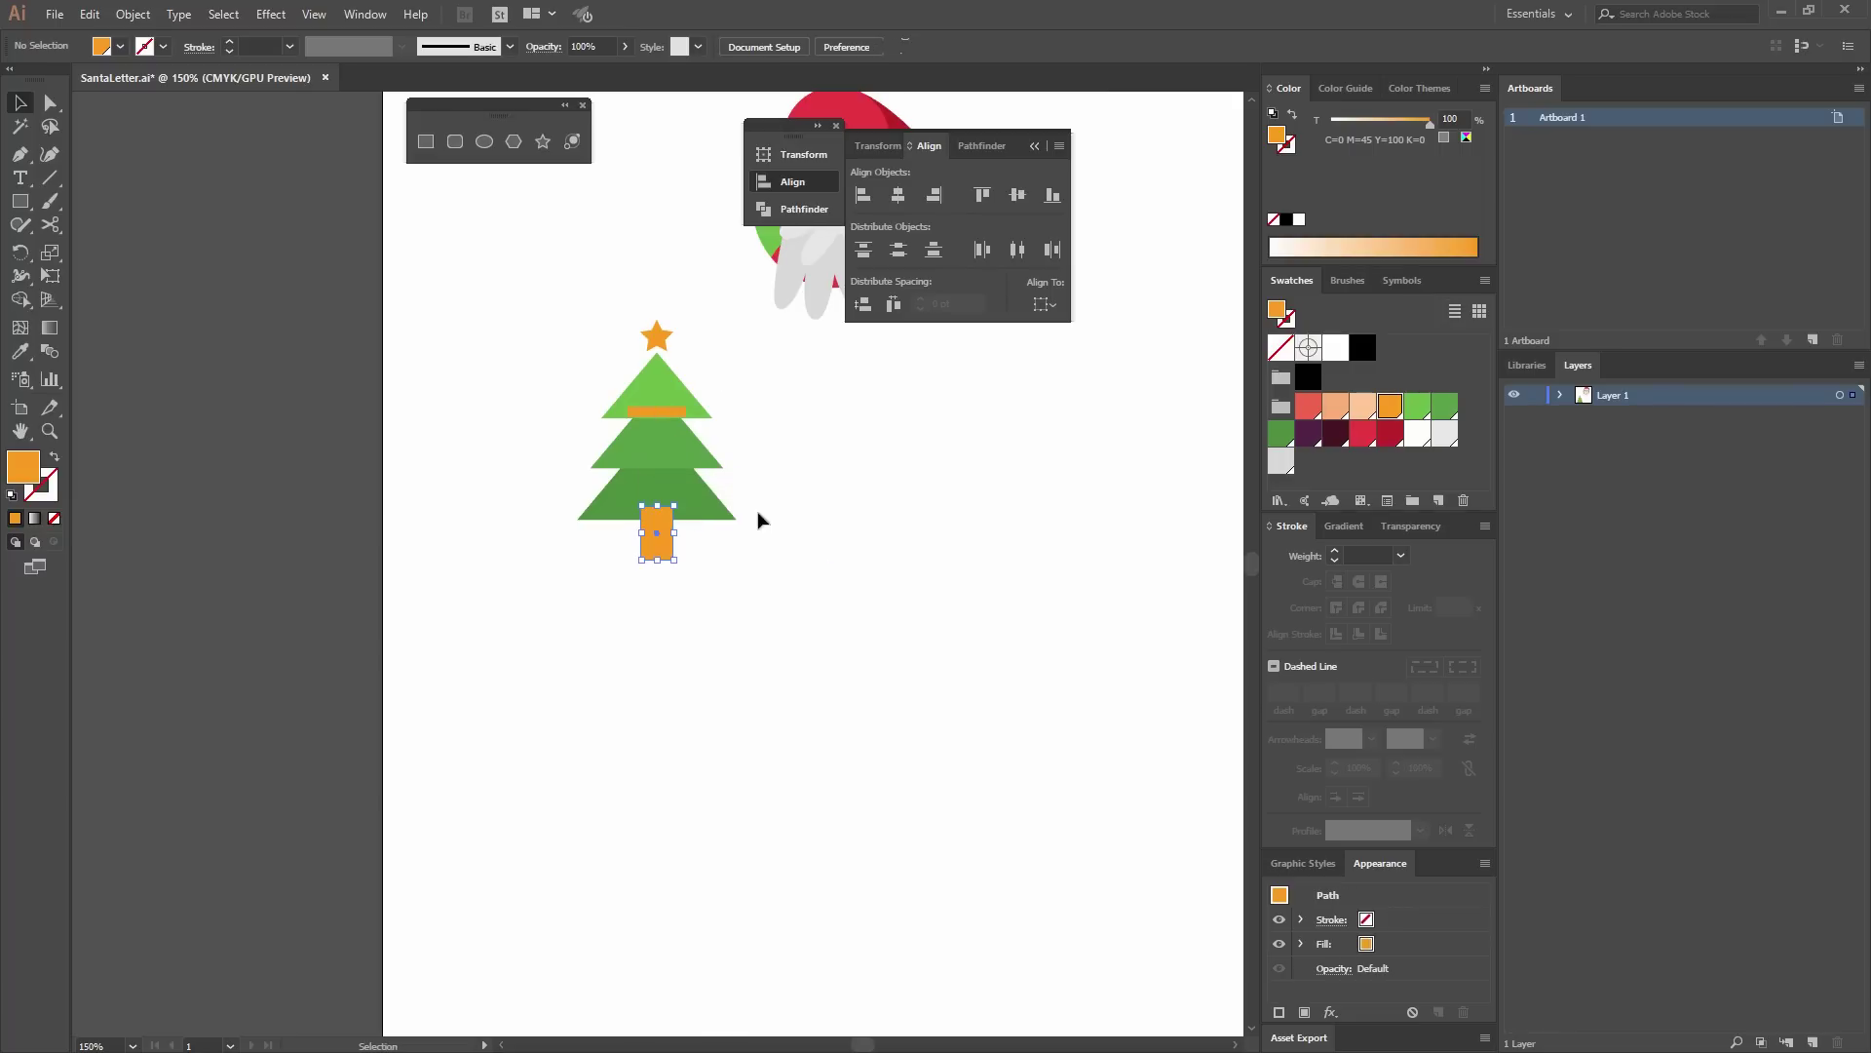
right_click(660, 531)
mouse_move(741, 829)
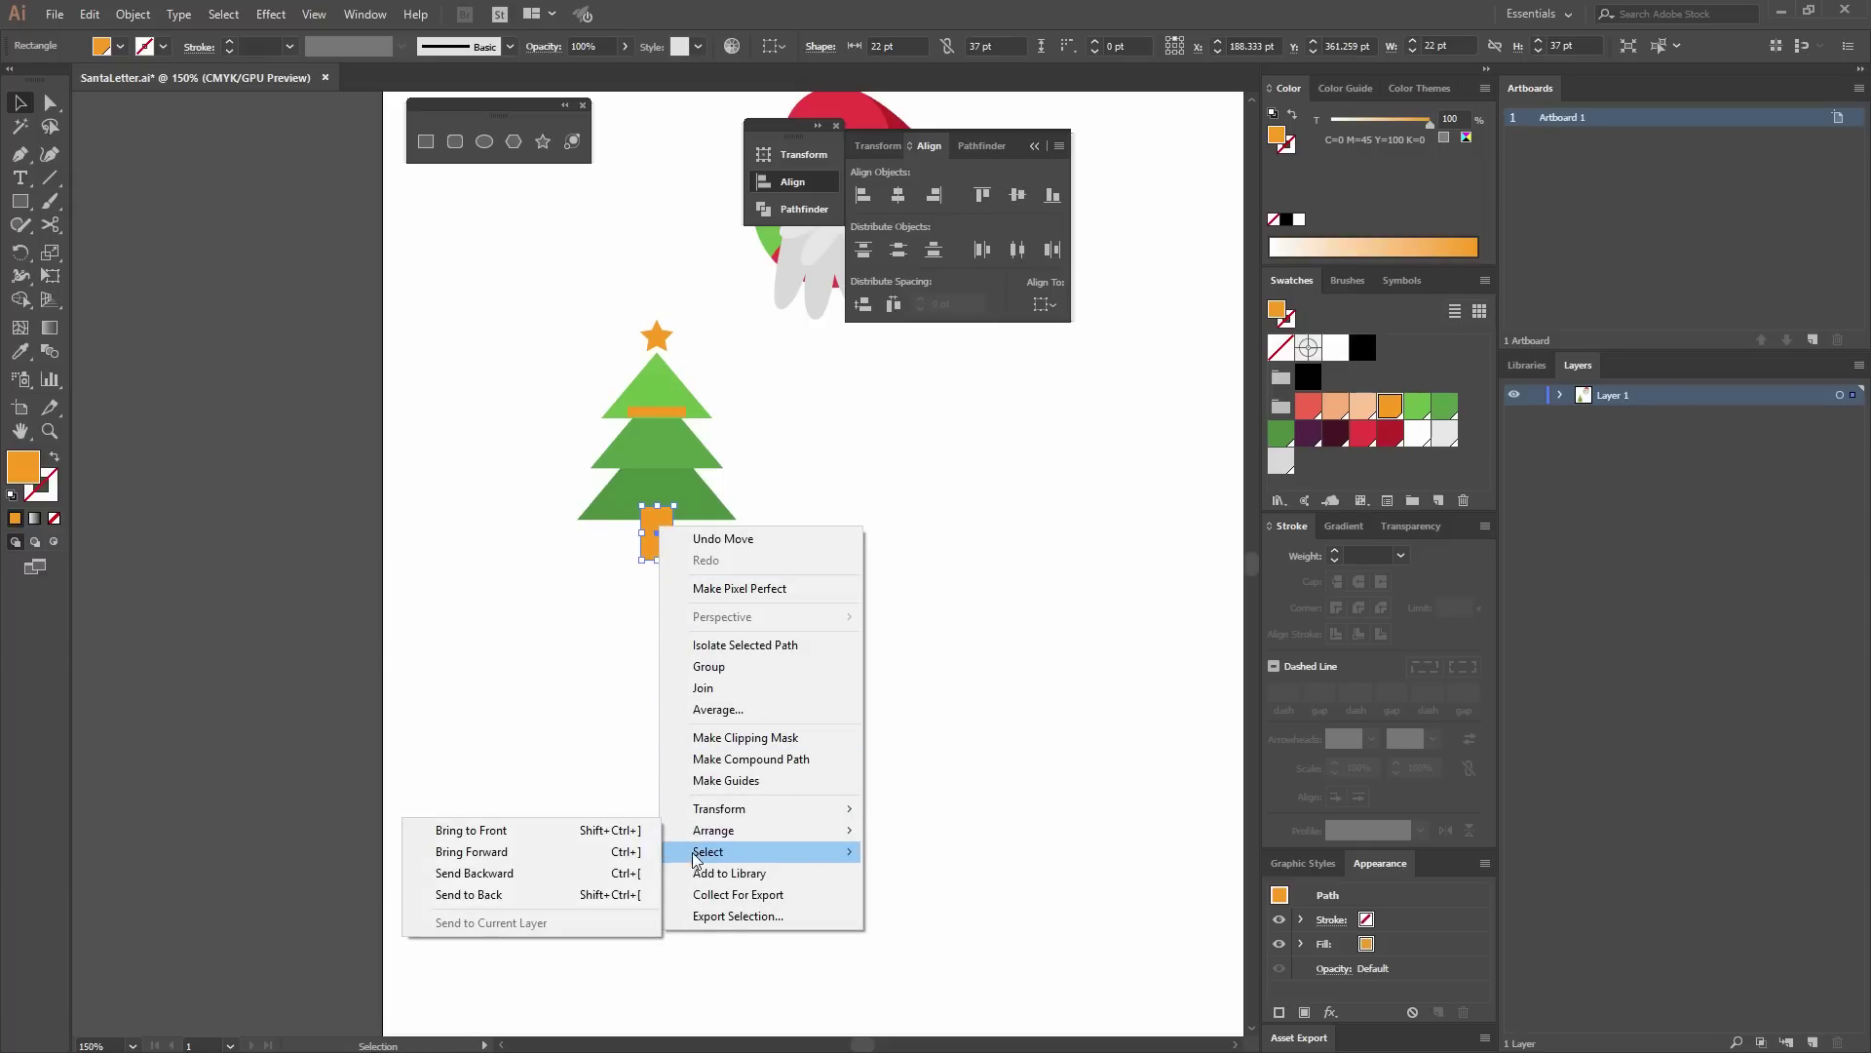
click(516, 895)
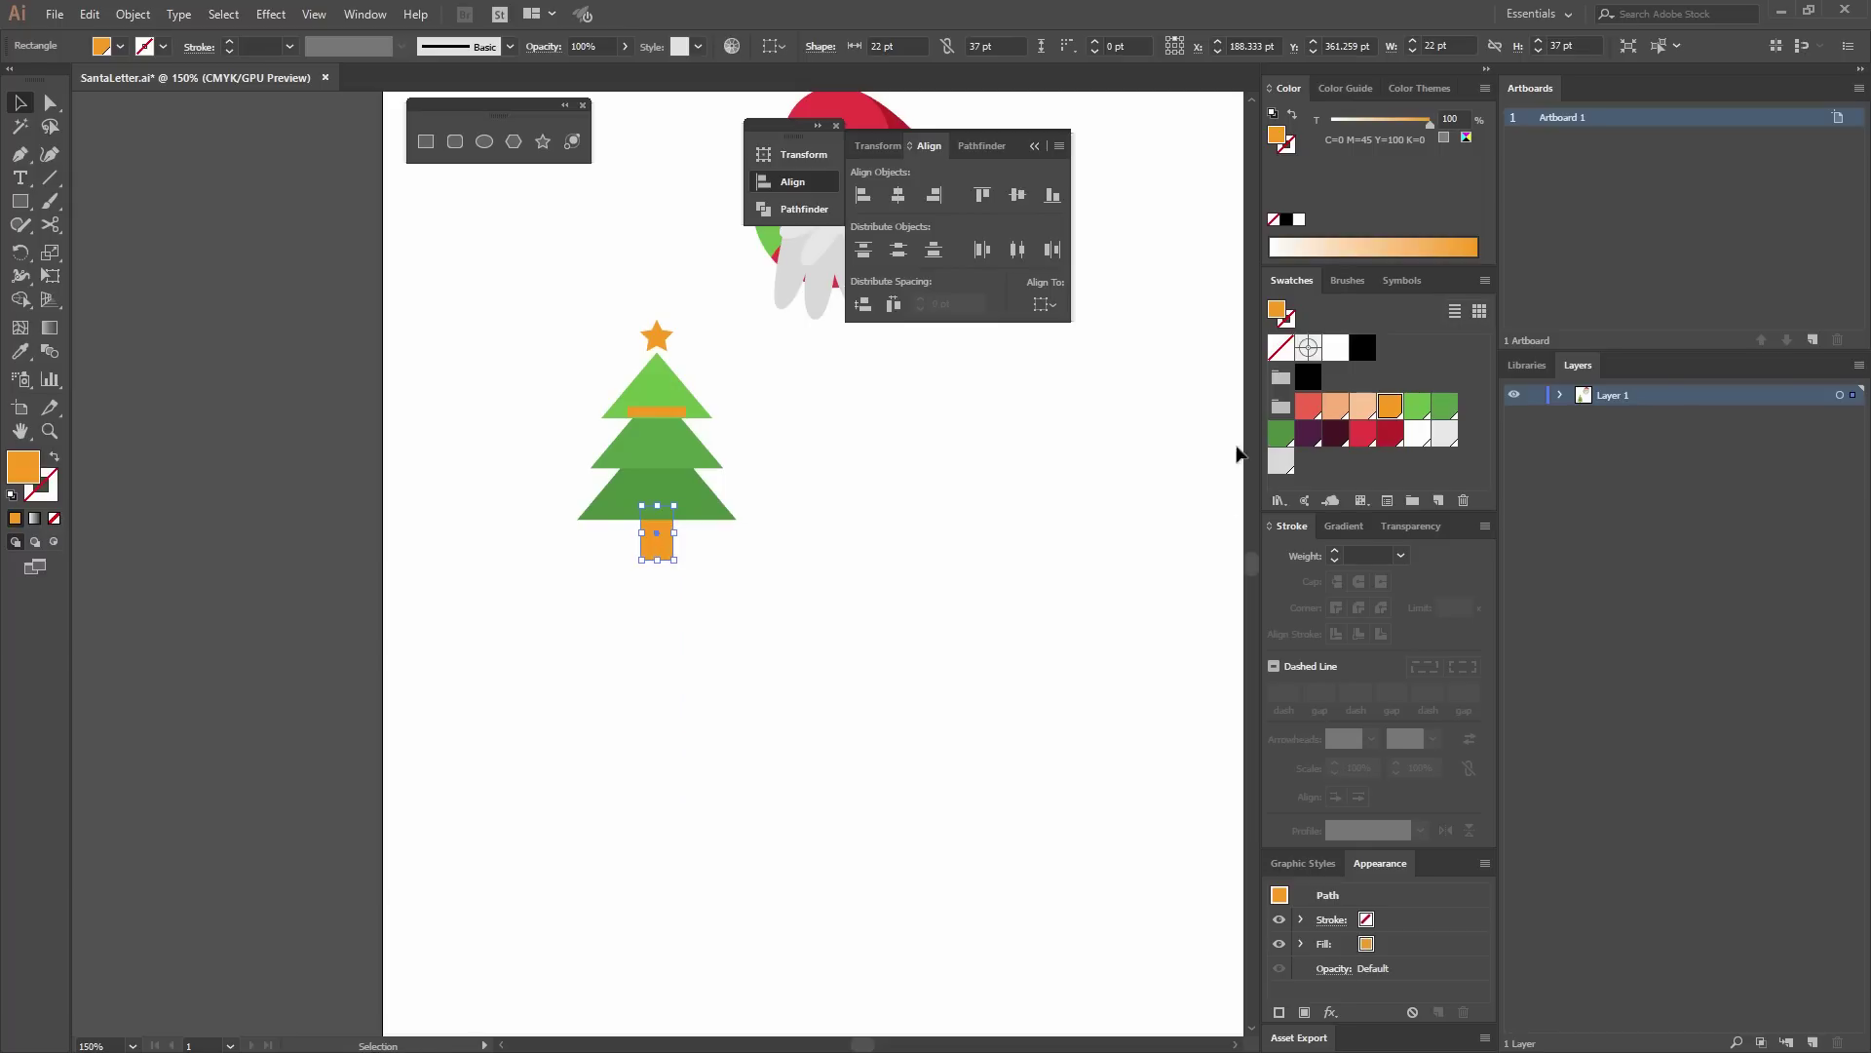
click(1336, 431)
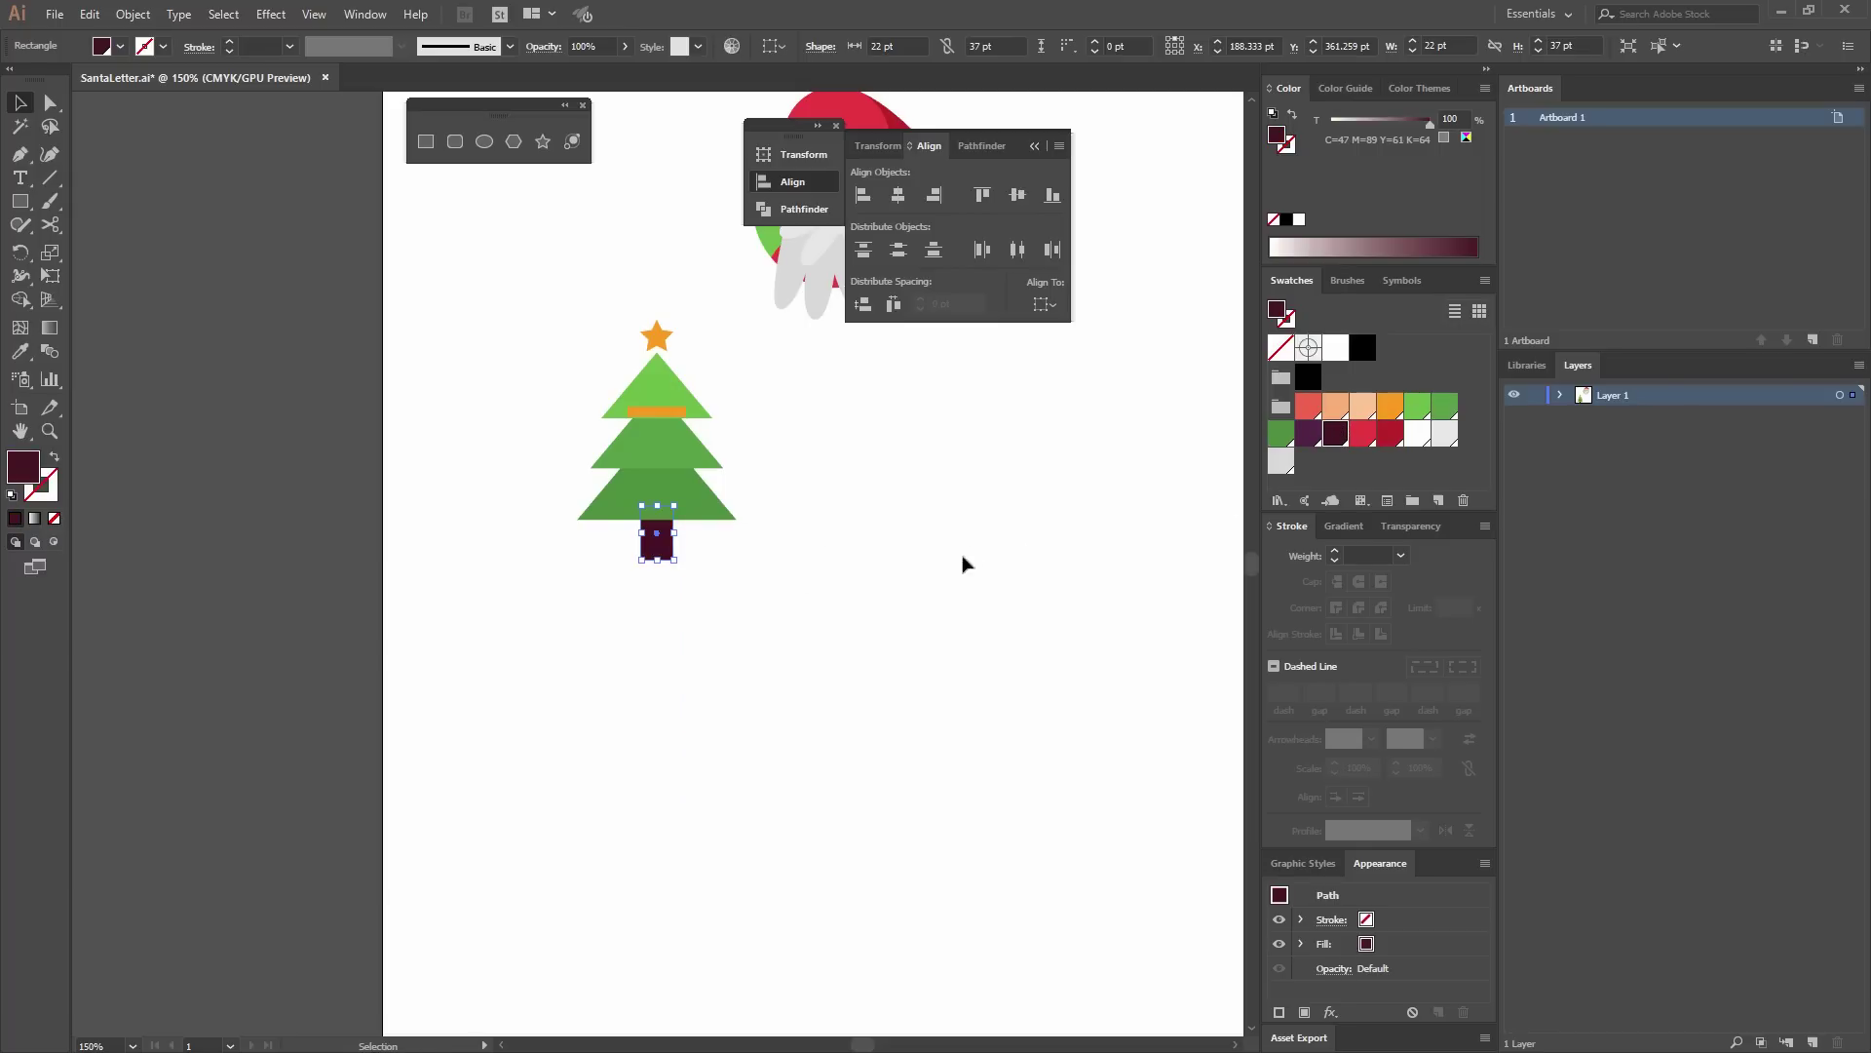
click(890, 539)
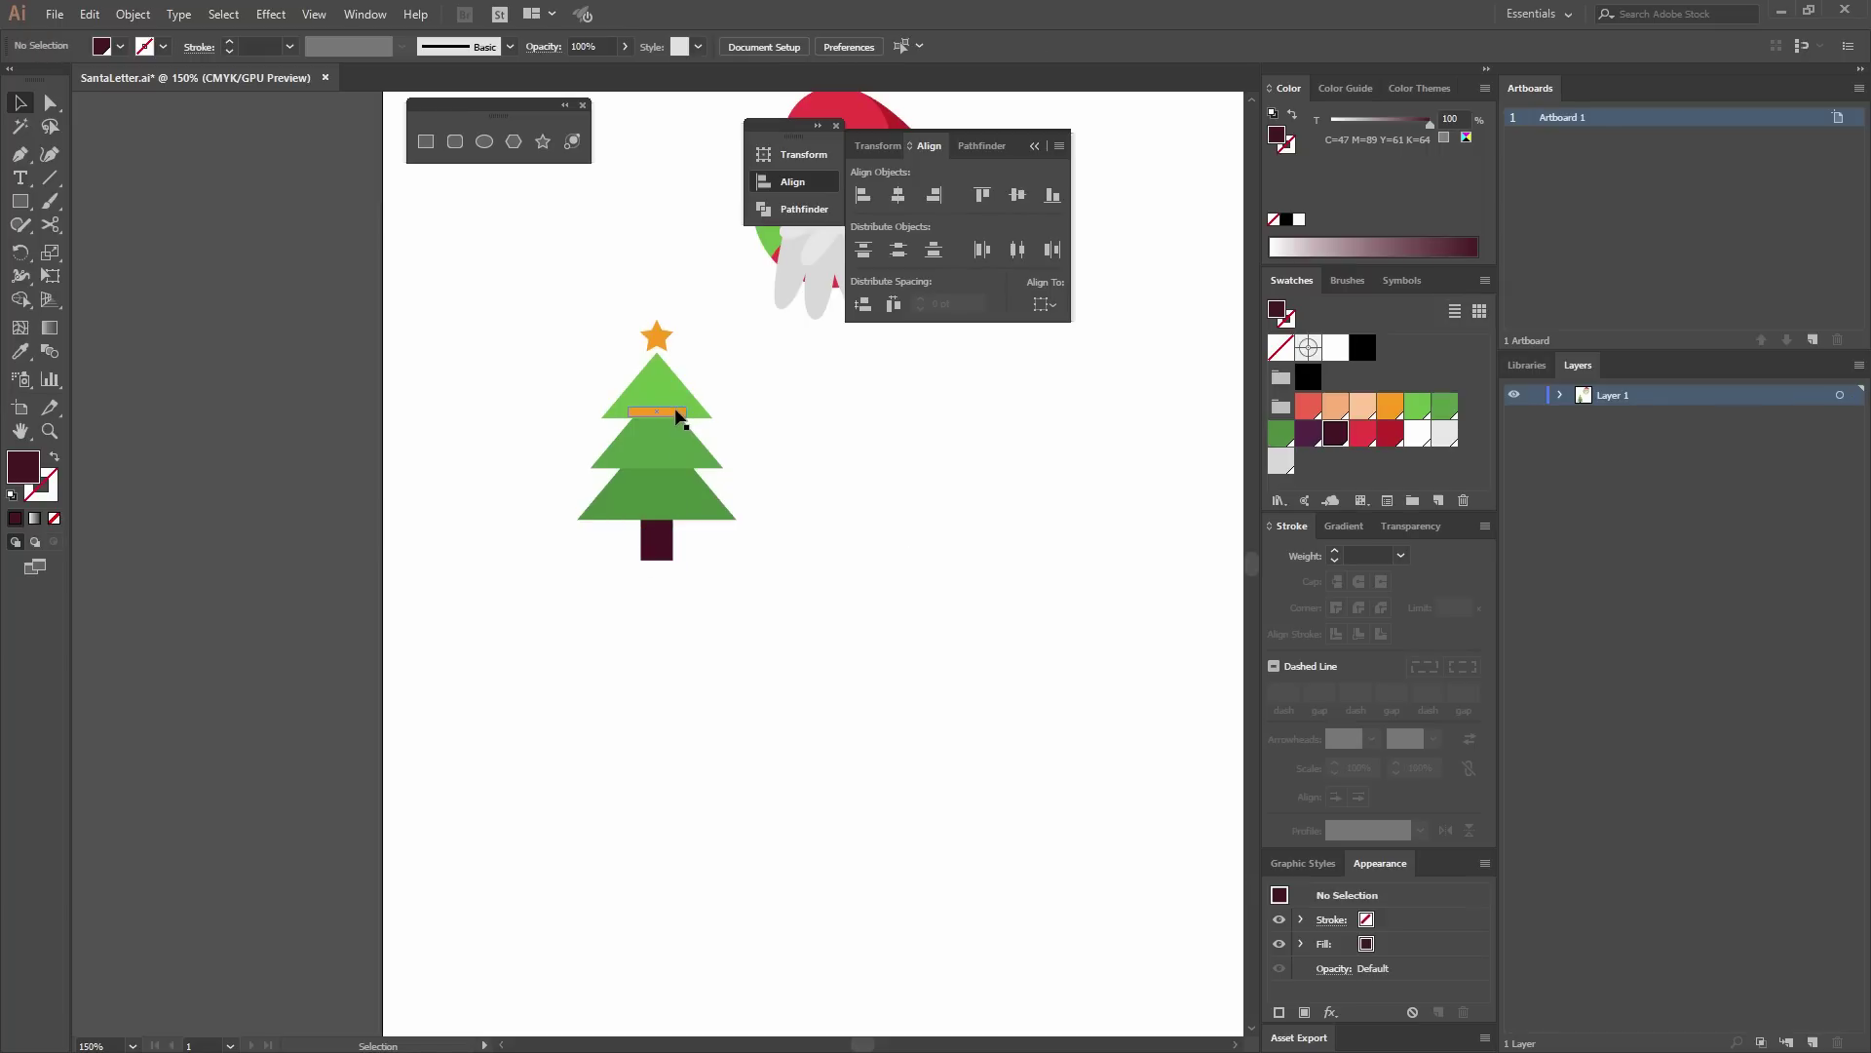
Move the thin rectangle straight down to the foot of the trunk and fill it with dark red (C=19 M=99 Y=97 K=9).
drag(675, 417, 685, 569)
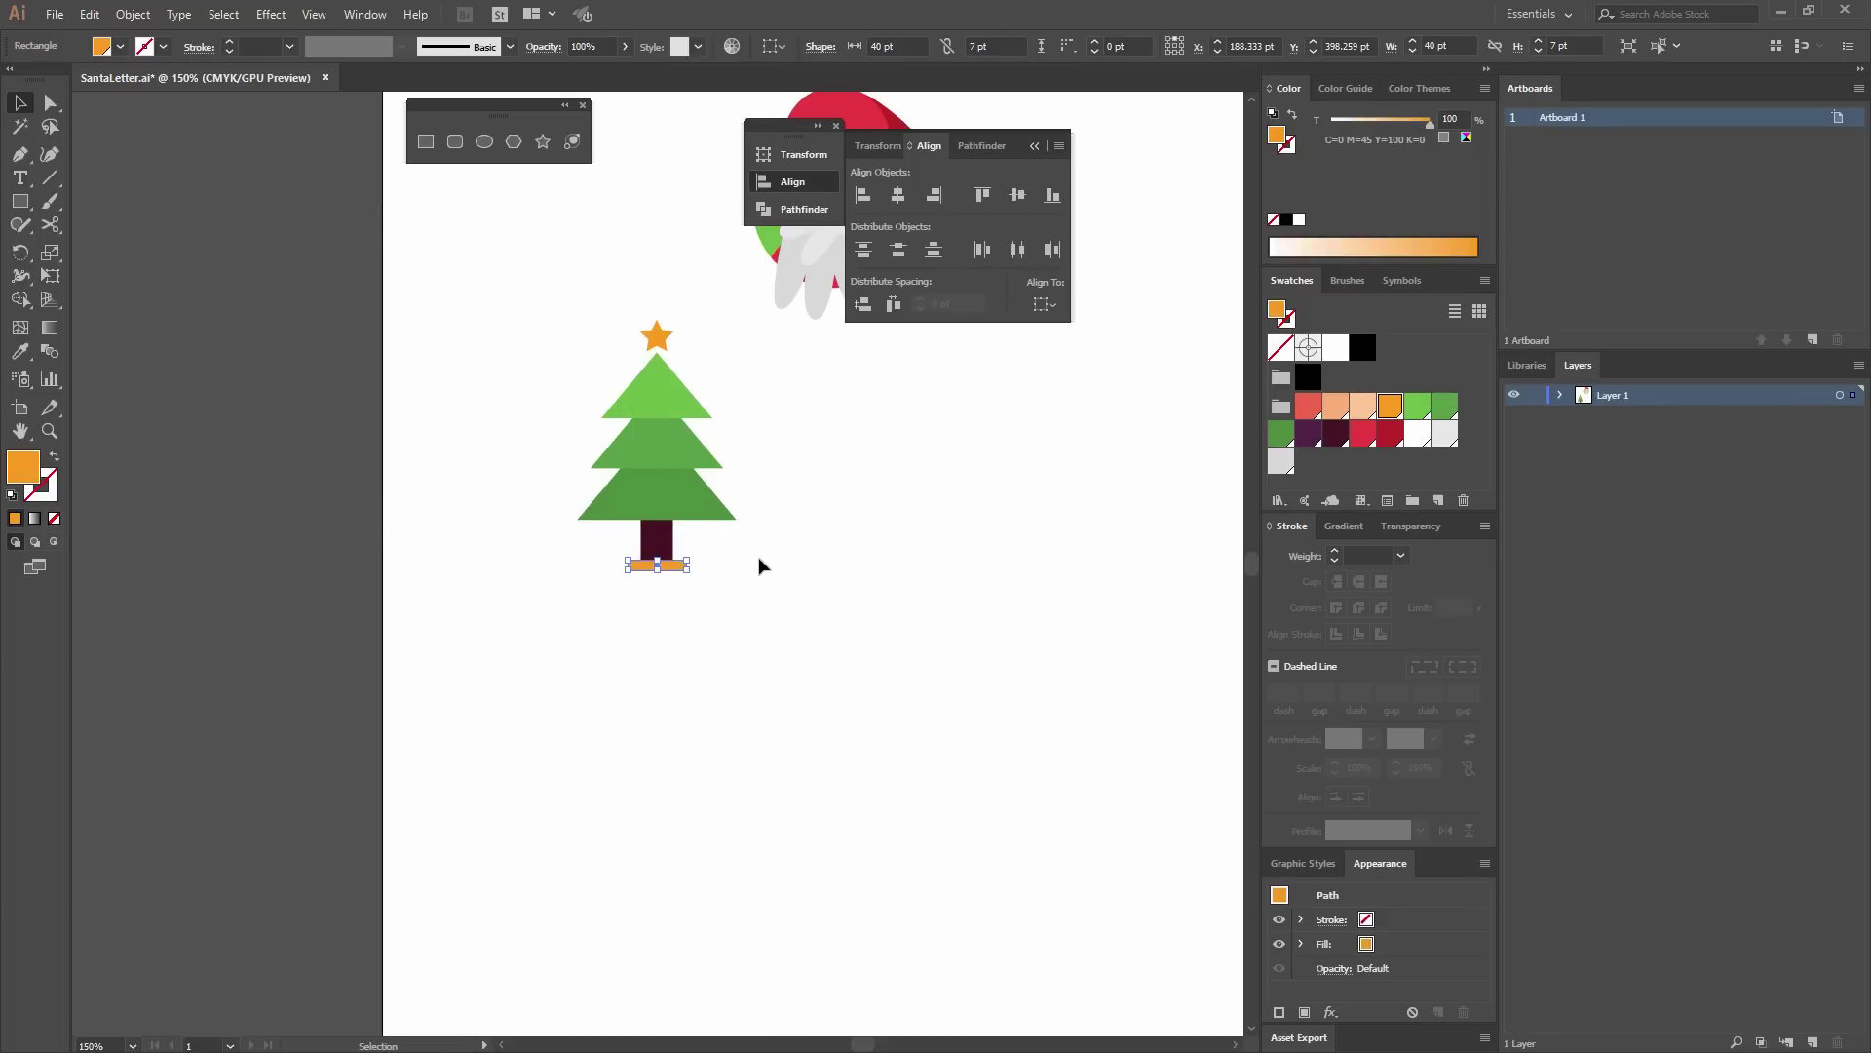
click(1390, 432)
click(1116, 491)
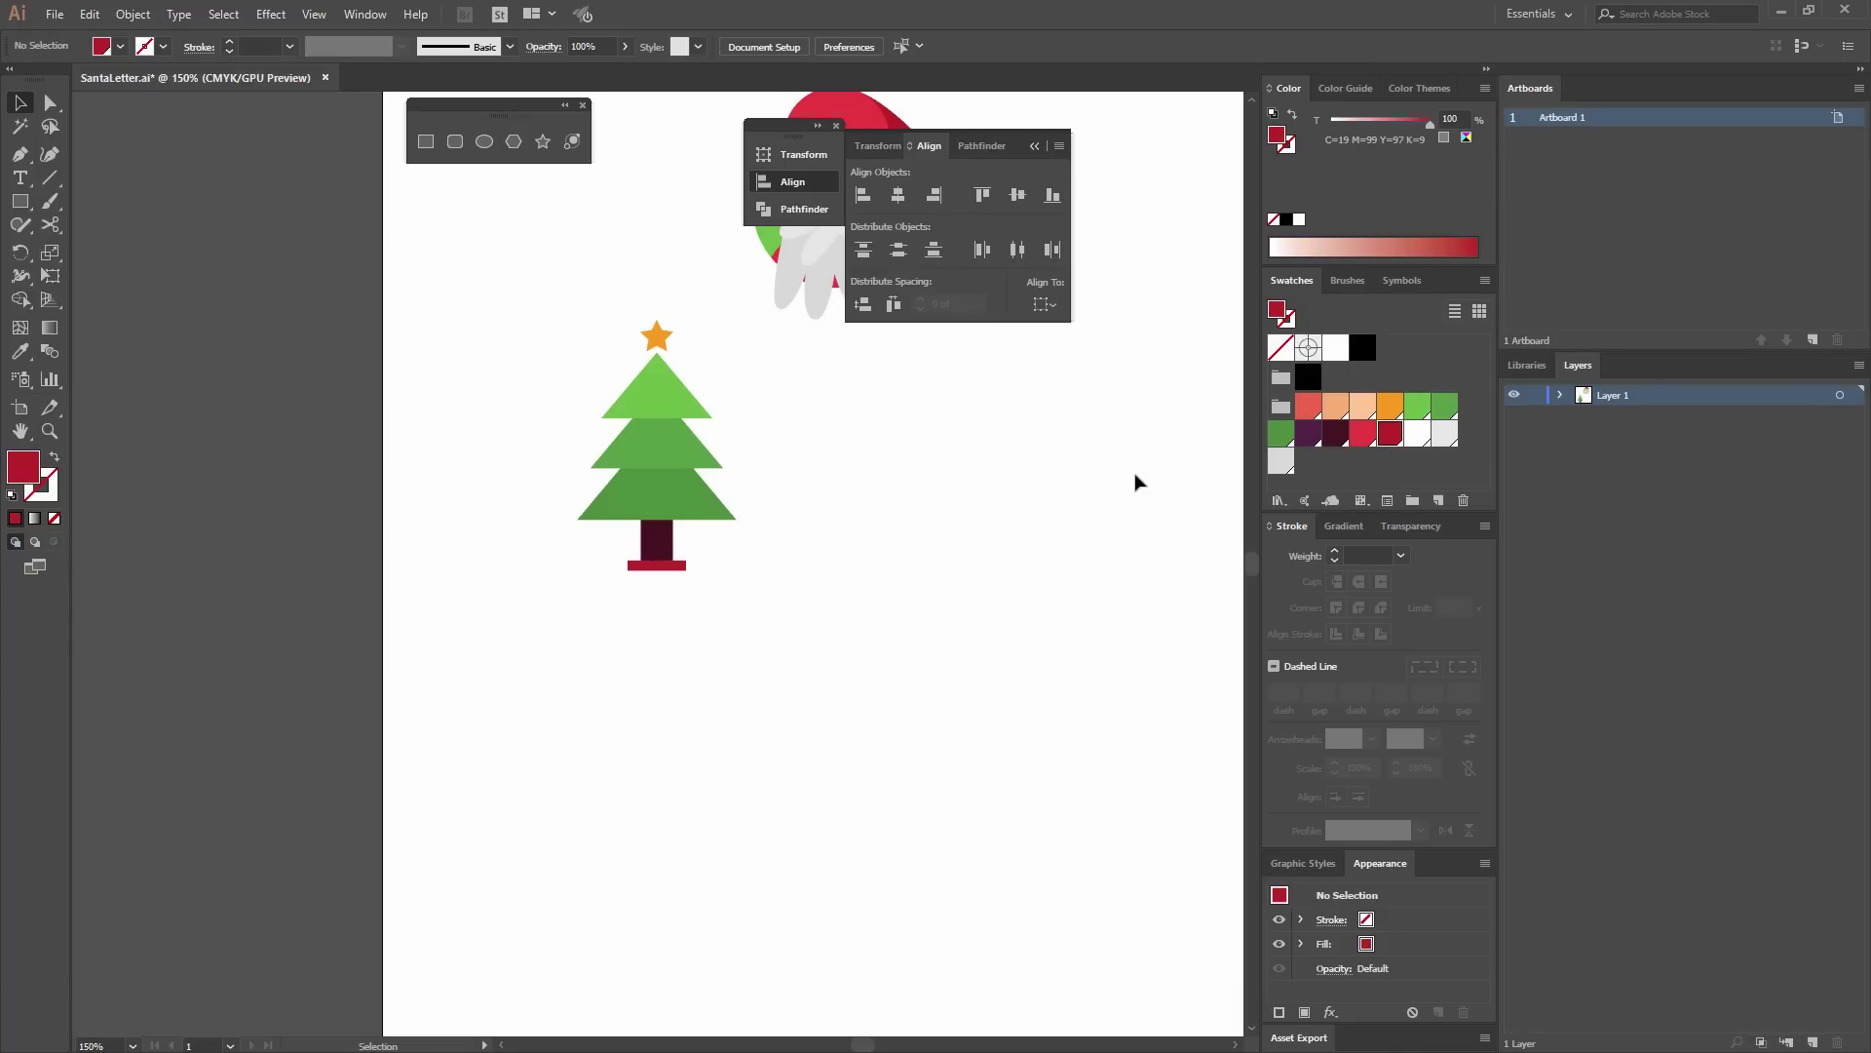
Draw a horizontal line about 64 pt long across the tree's top triangle with the Line Segment tool.
scroll(848, 488, up, 3)
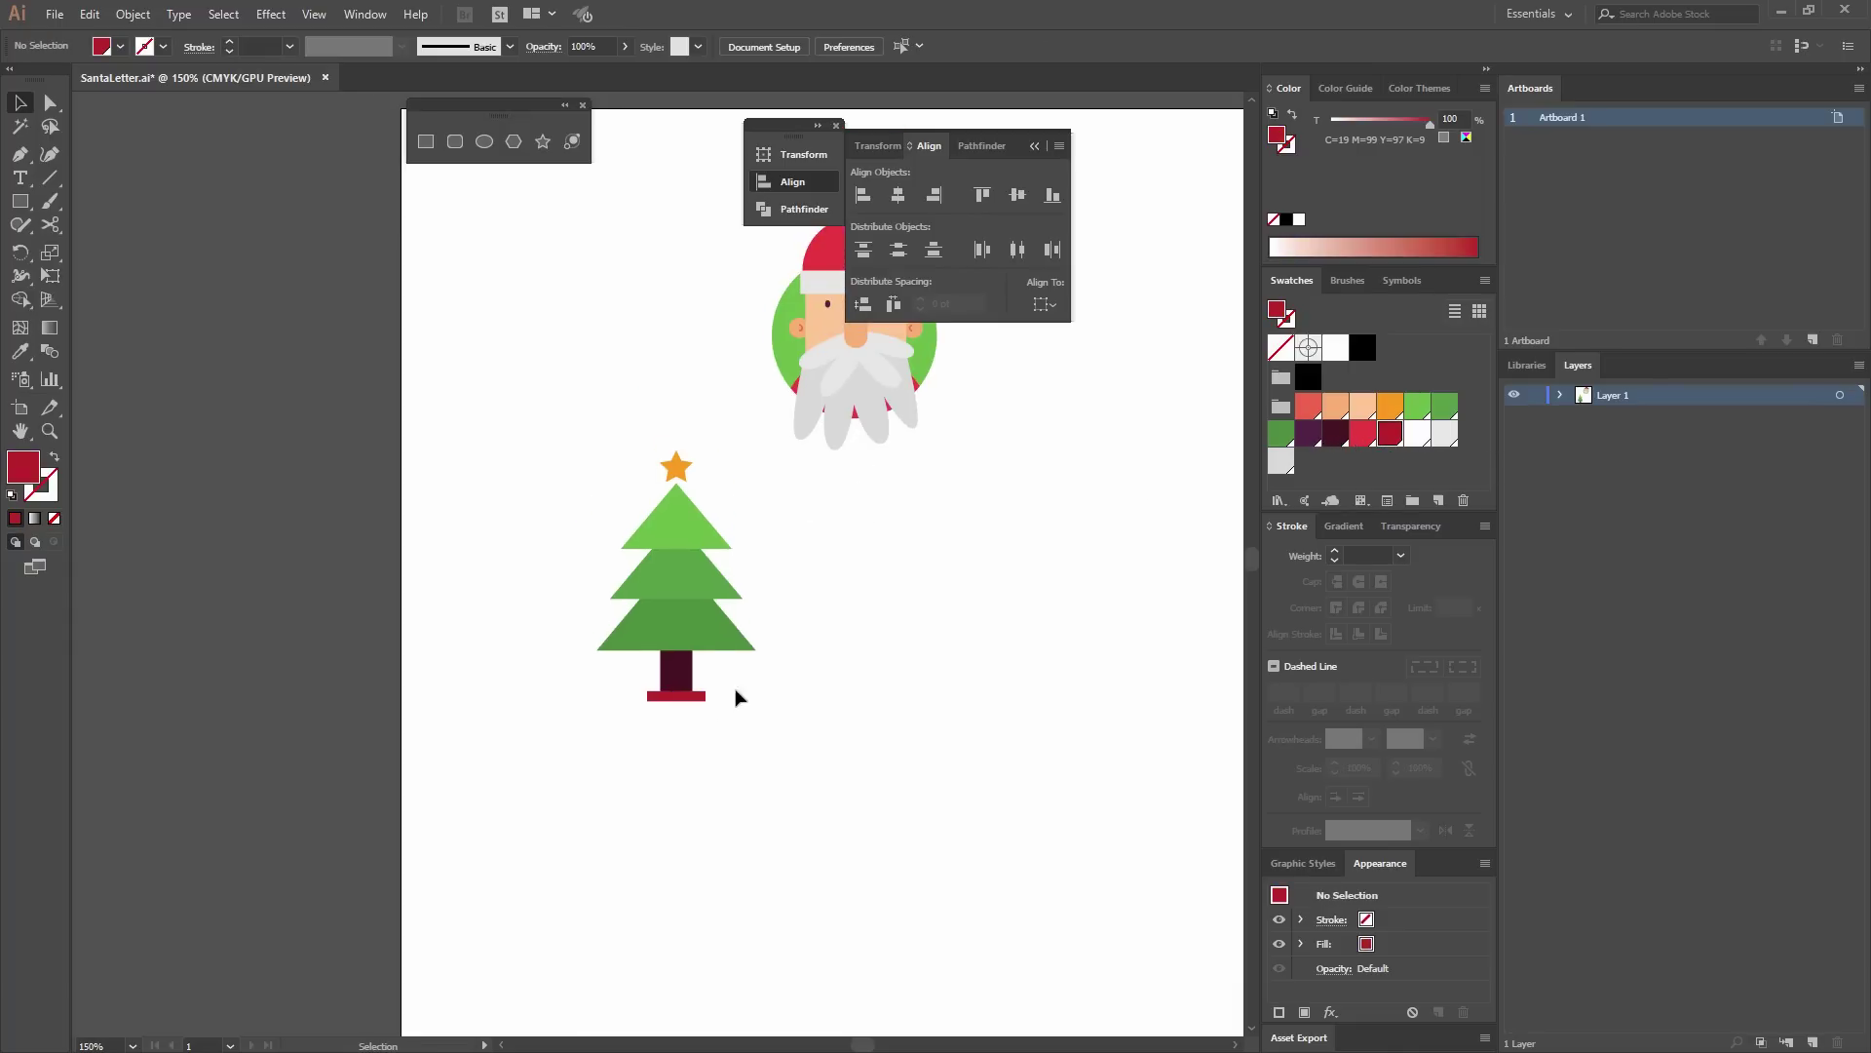
drag(905, 567, 848, 639)
drag(677, 734, 848, 614)
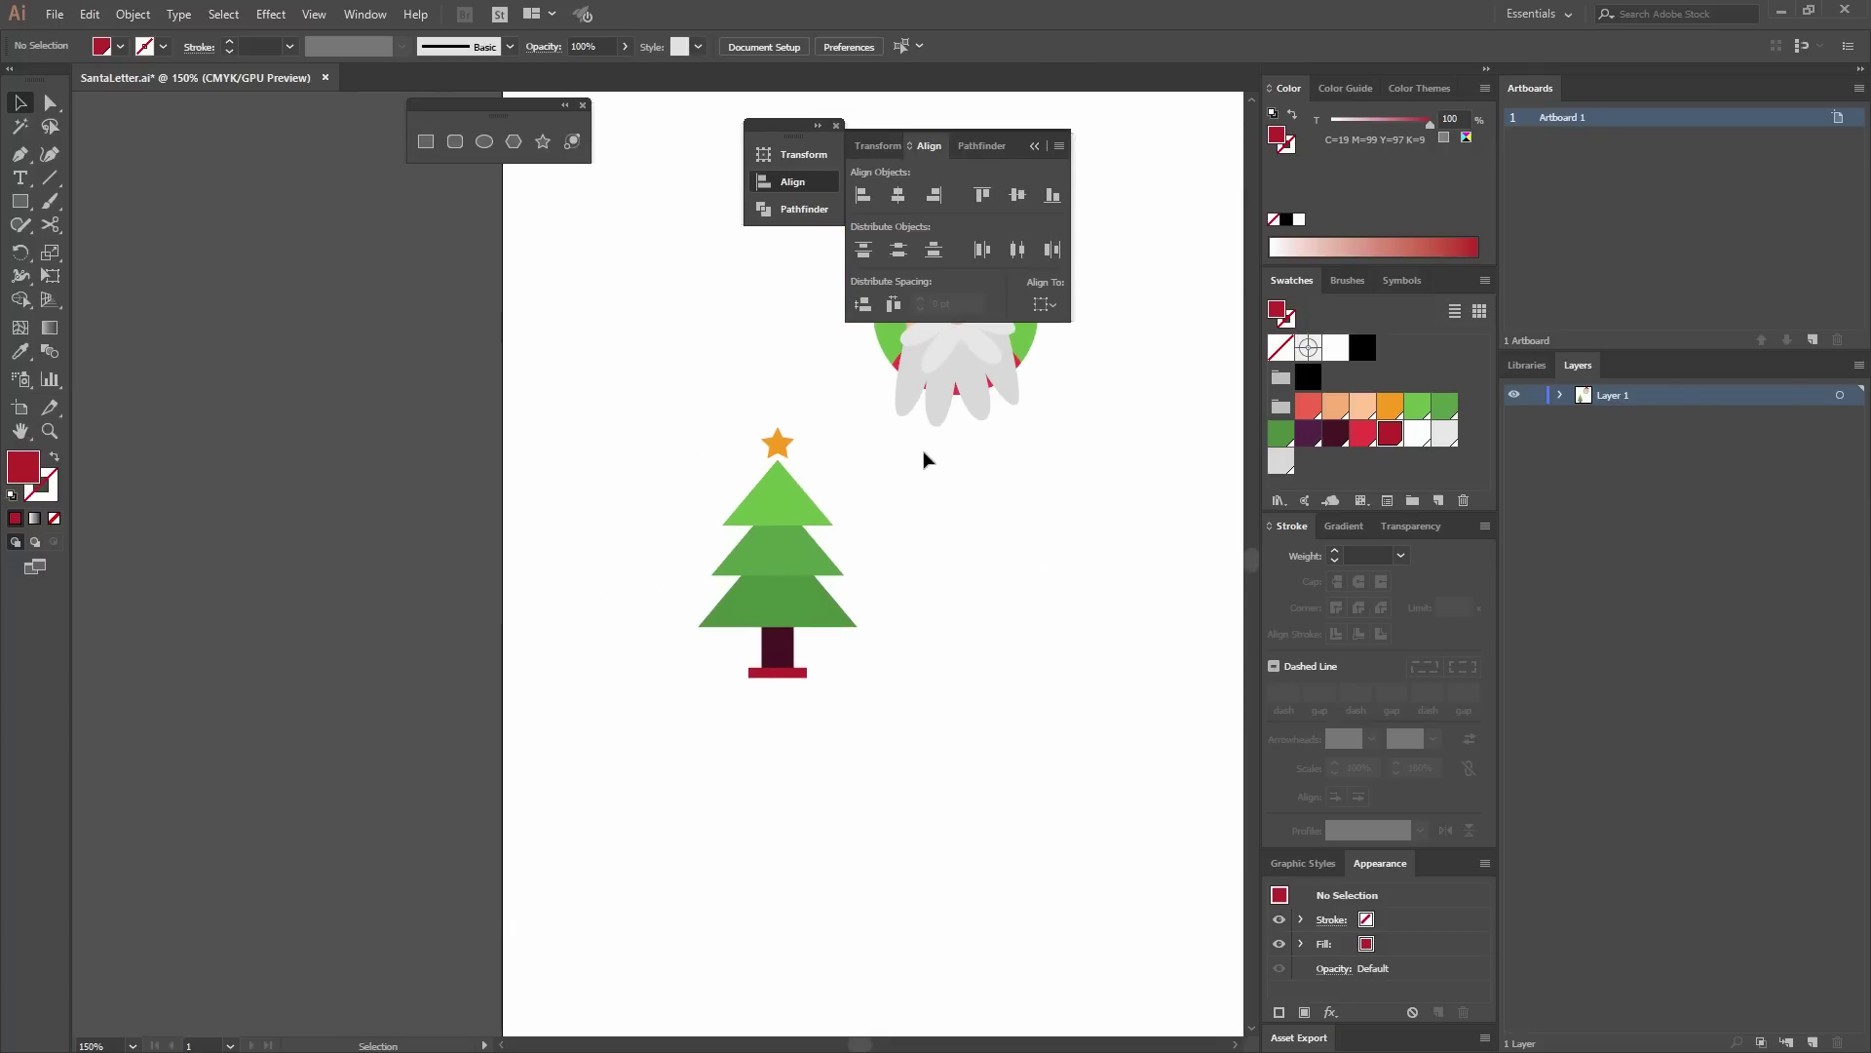
key(ctrl+equal)
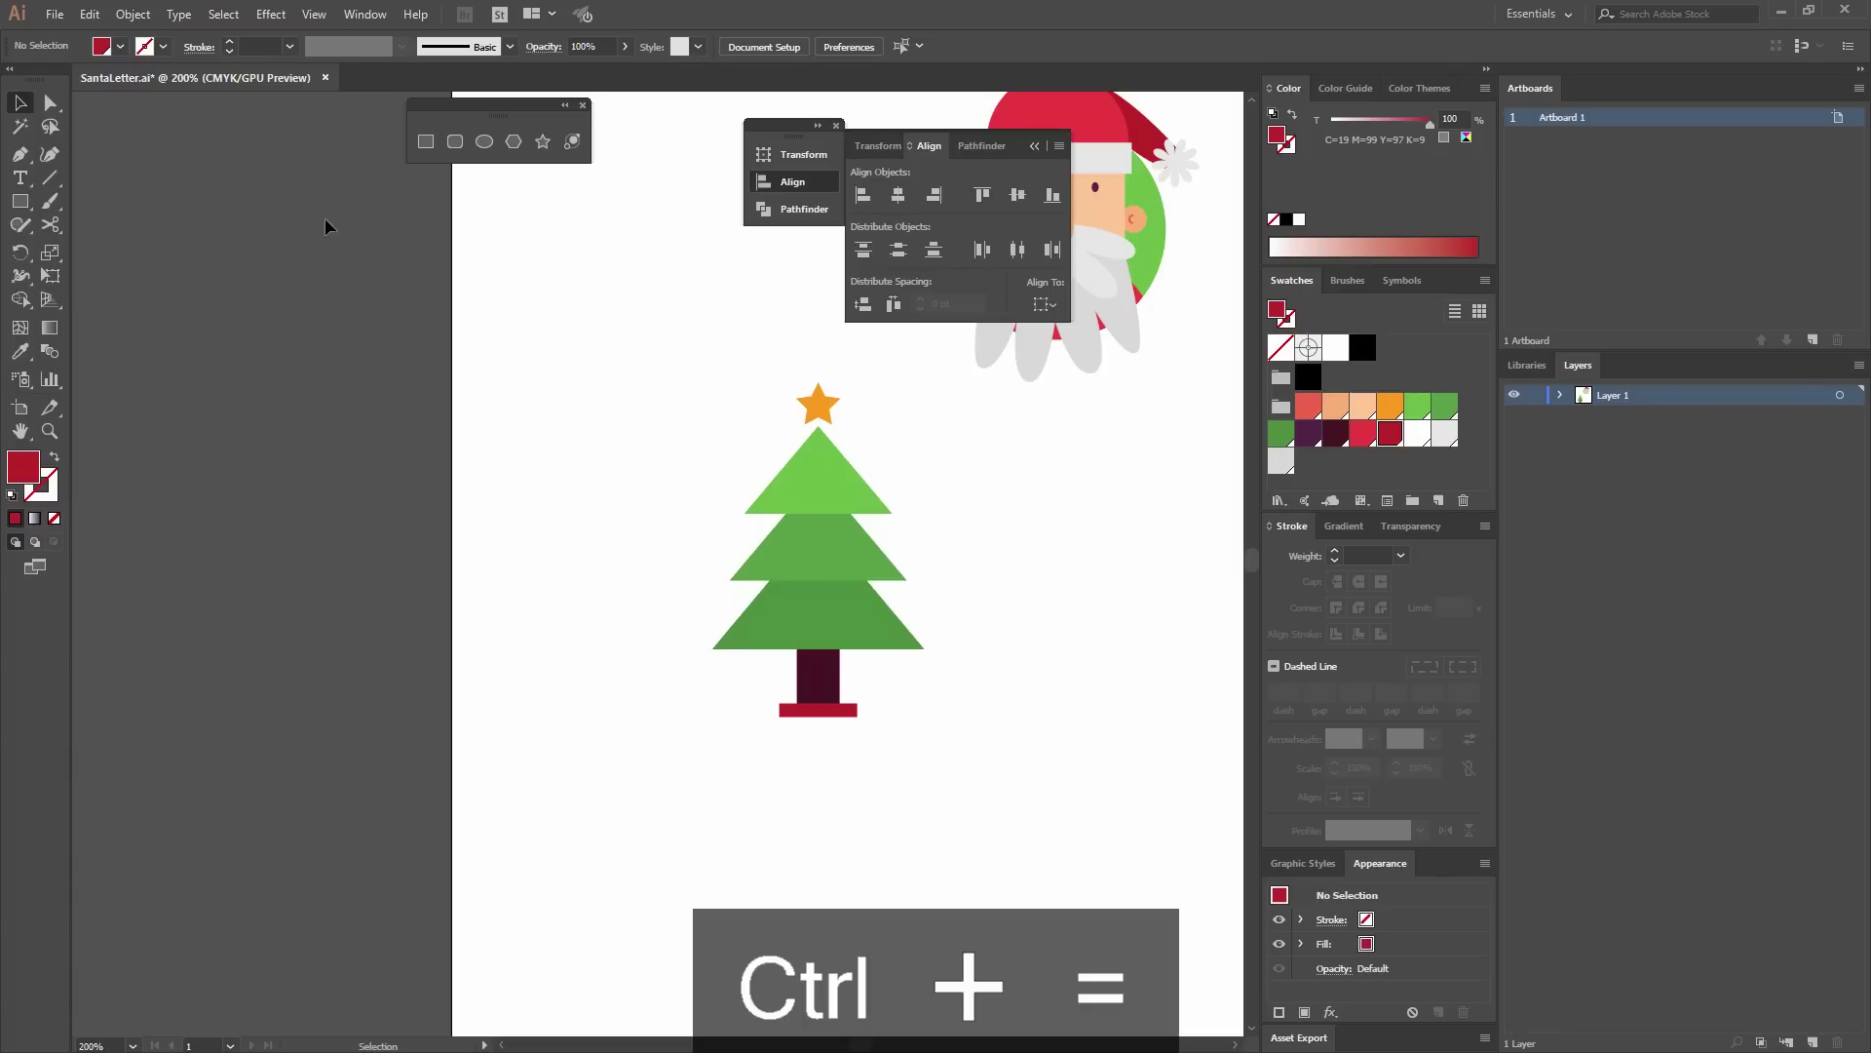
click(18, 164)
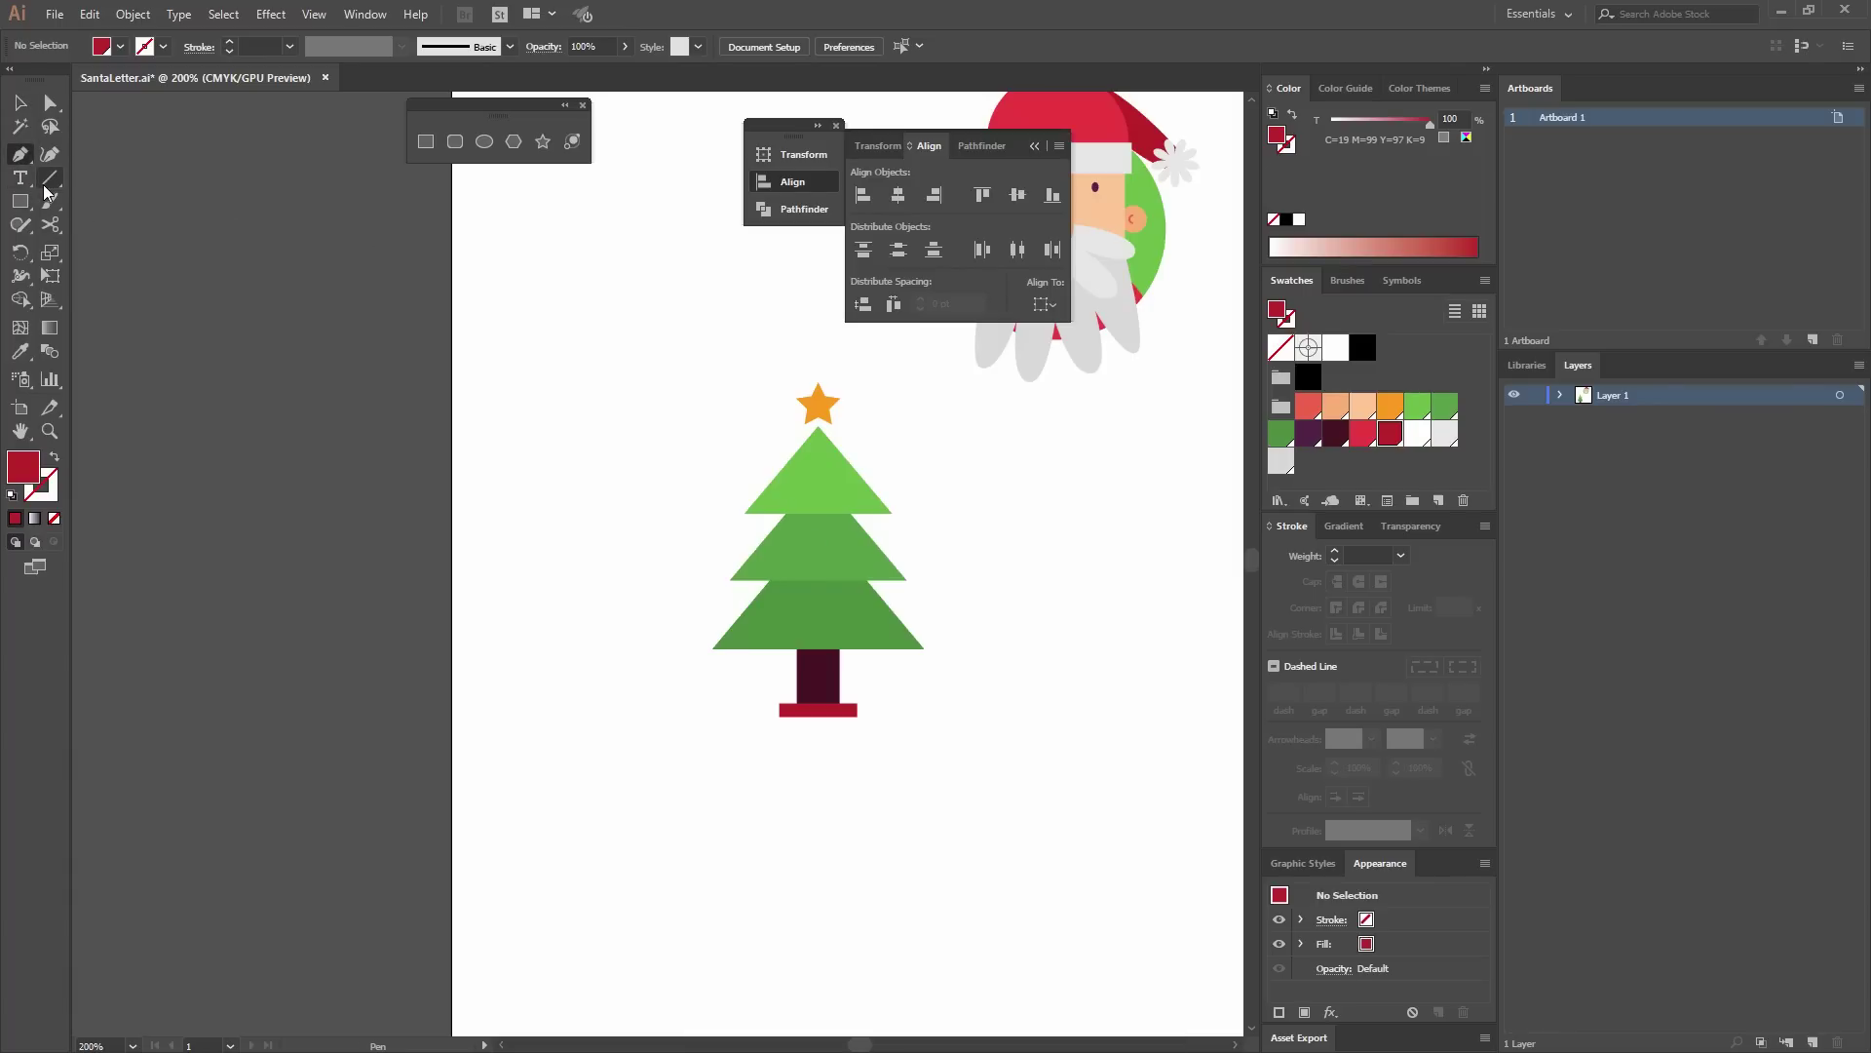
click(45, 186)
drag(757, 475, 880, 474)
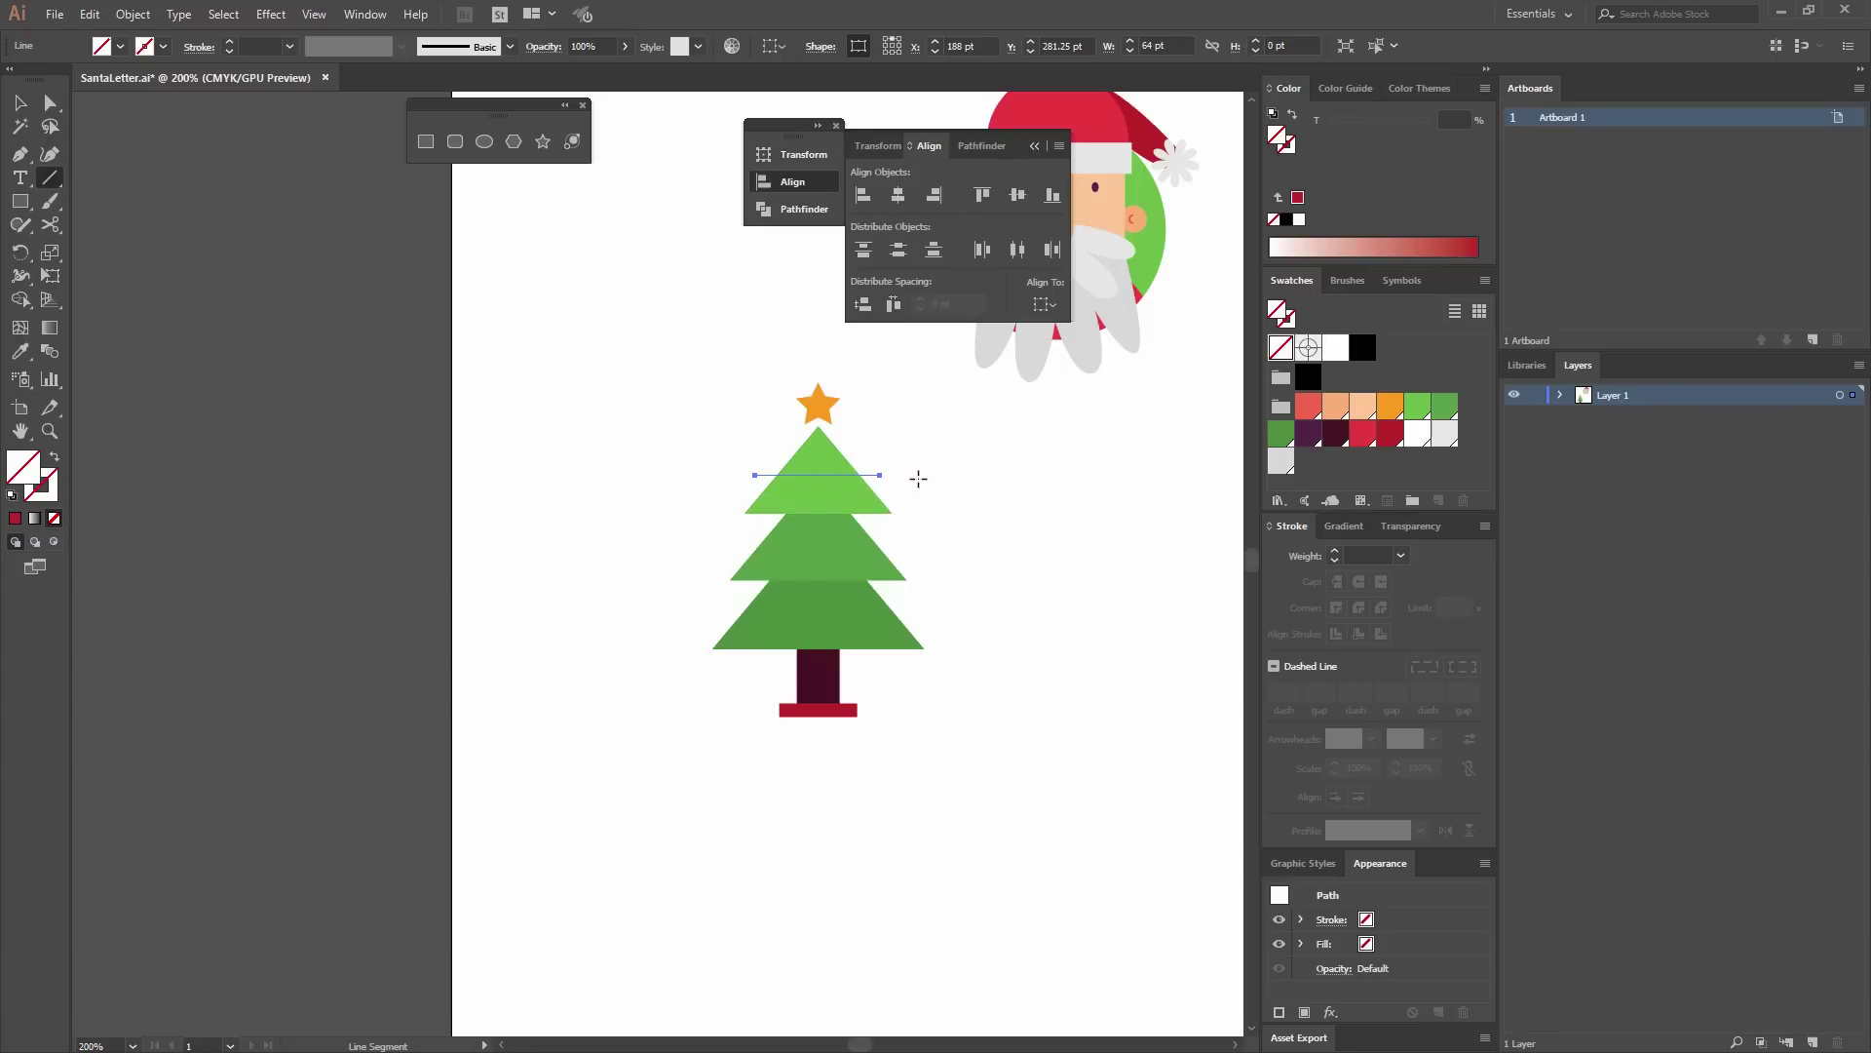
Give the line a dark maroon stroke (C=47 M=89 Y=61 K=64) with a weight of 3 pt.
click(44, 490)
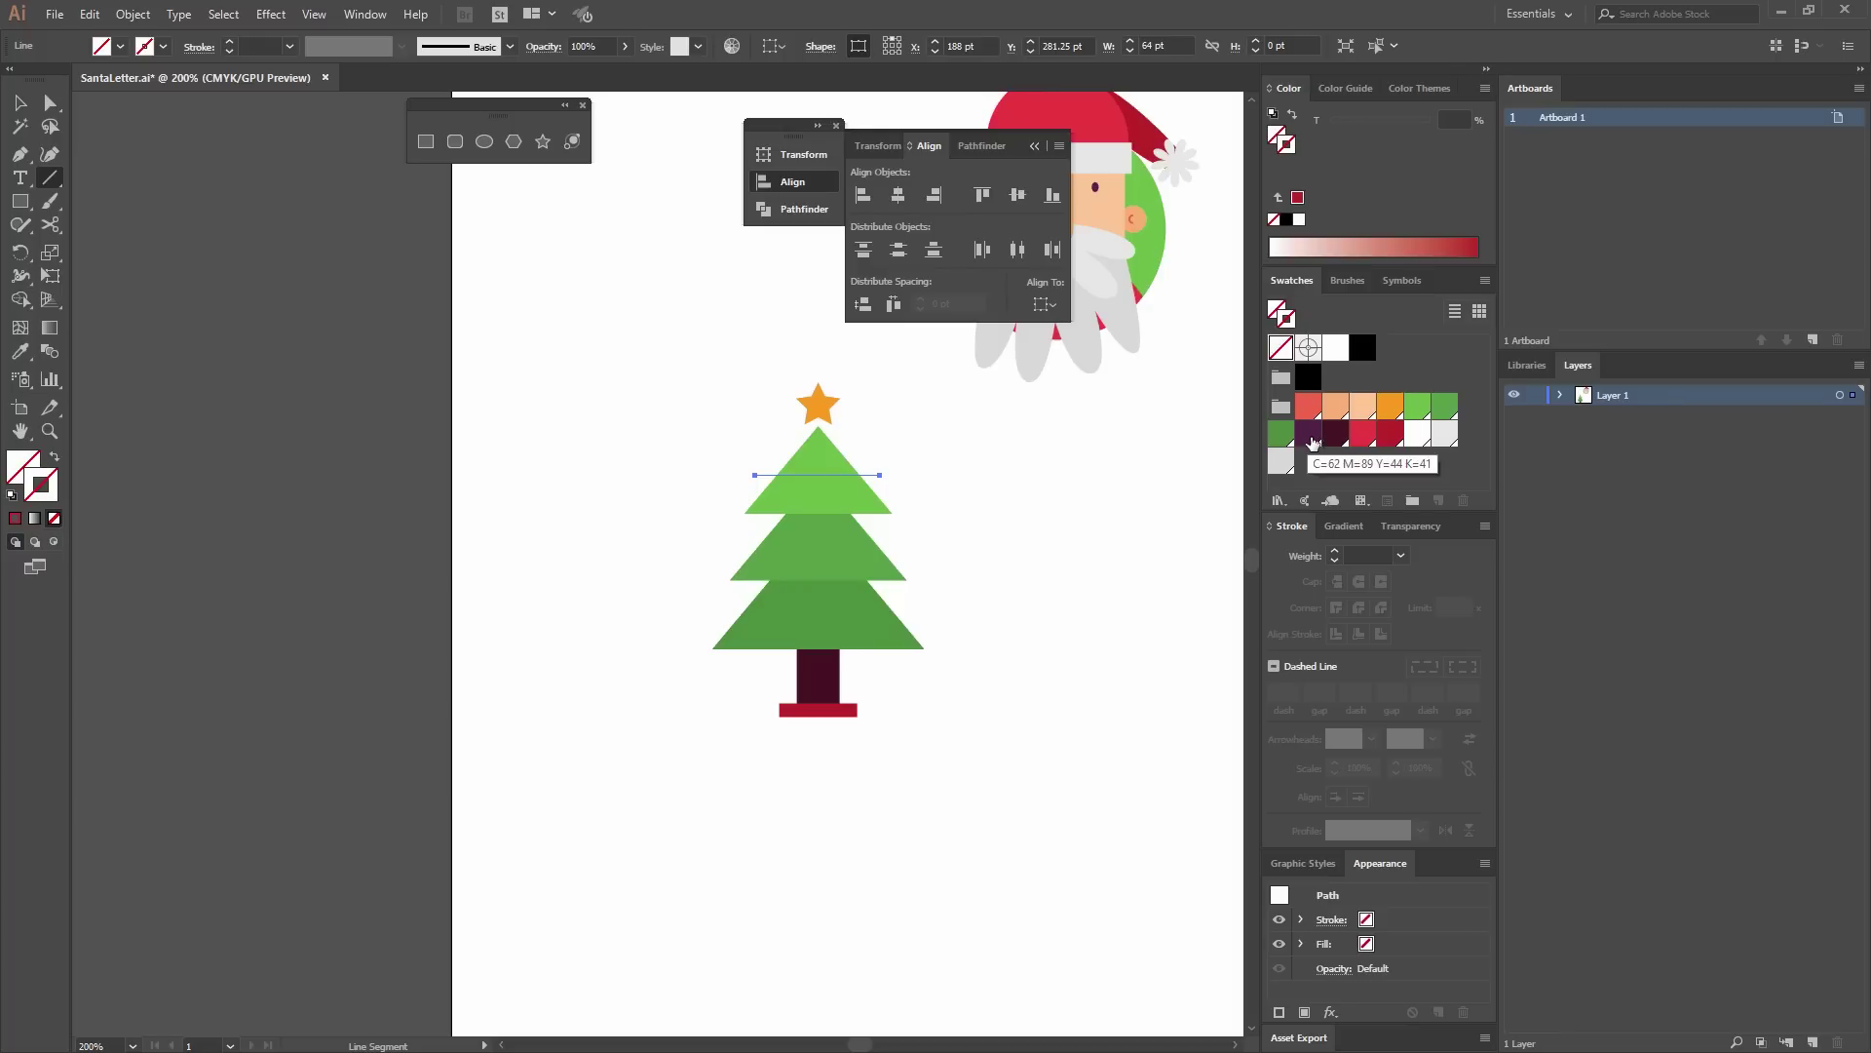
click(1335, 433)
click(1298, 555)
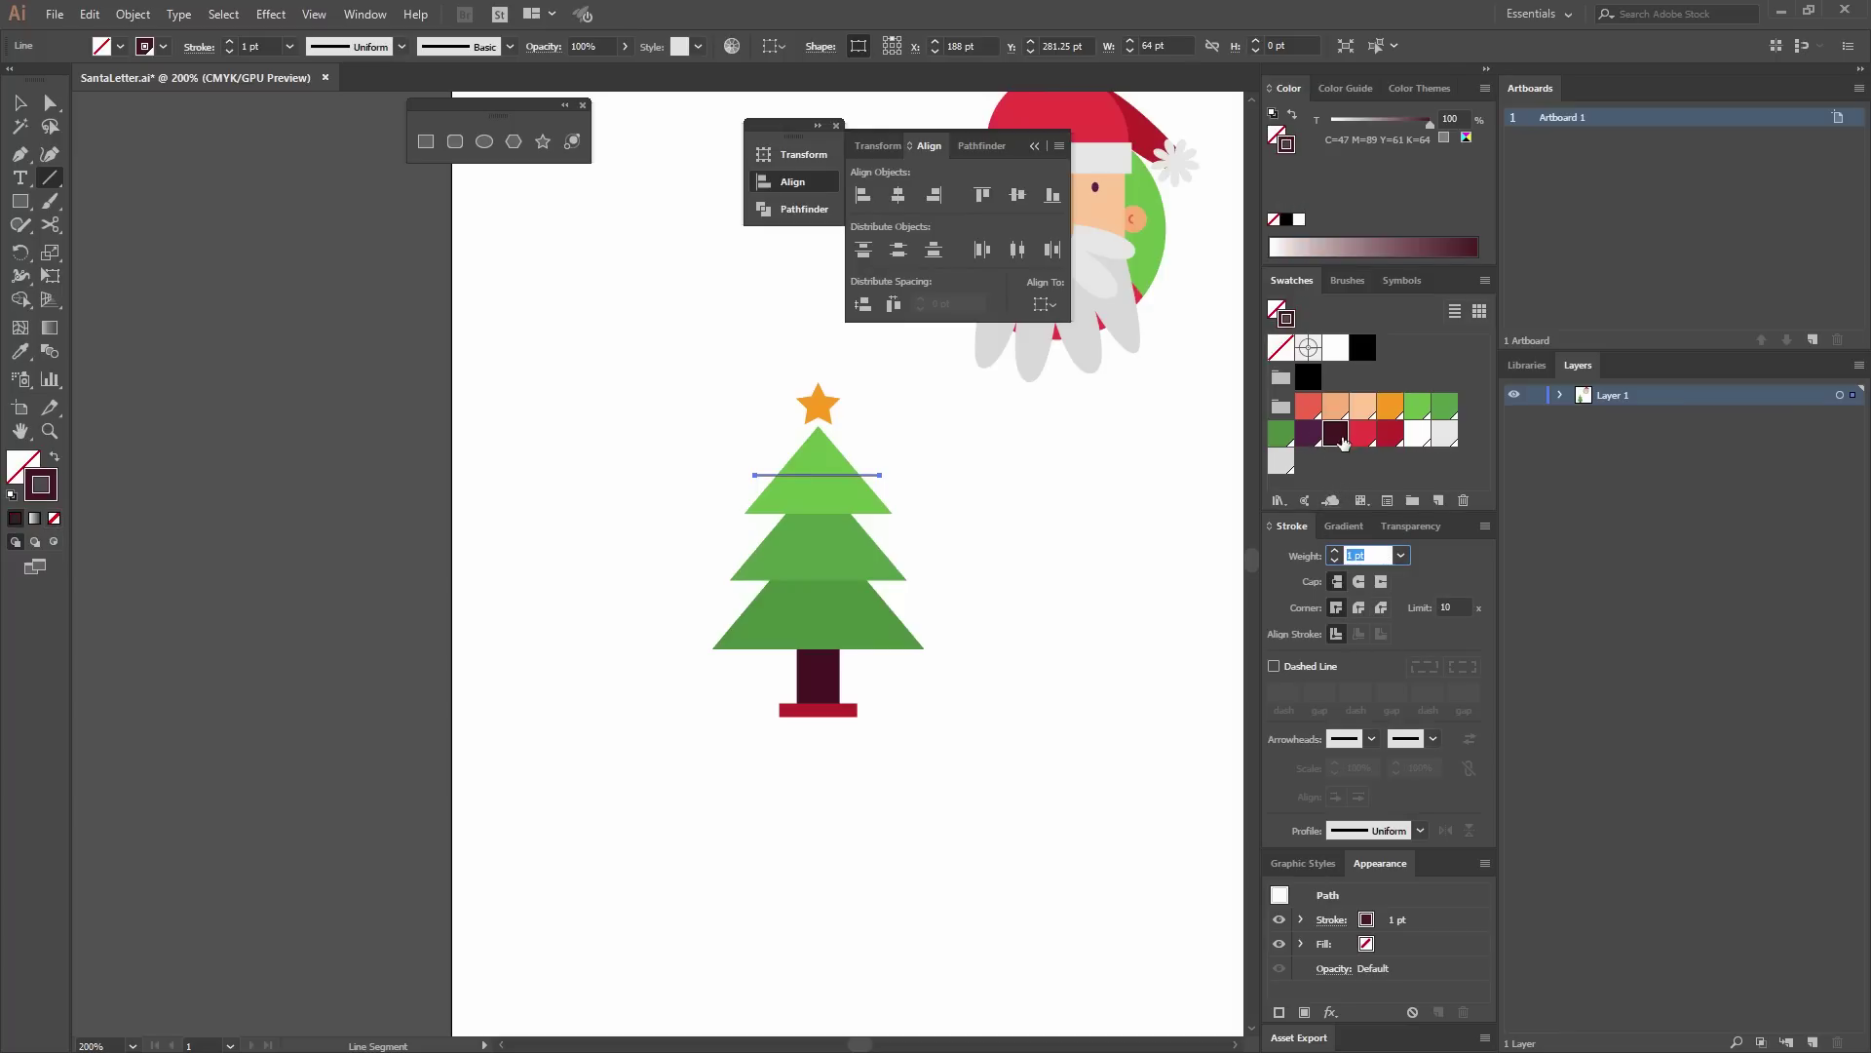
text(3)
key(Return)
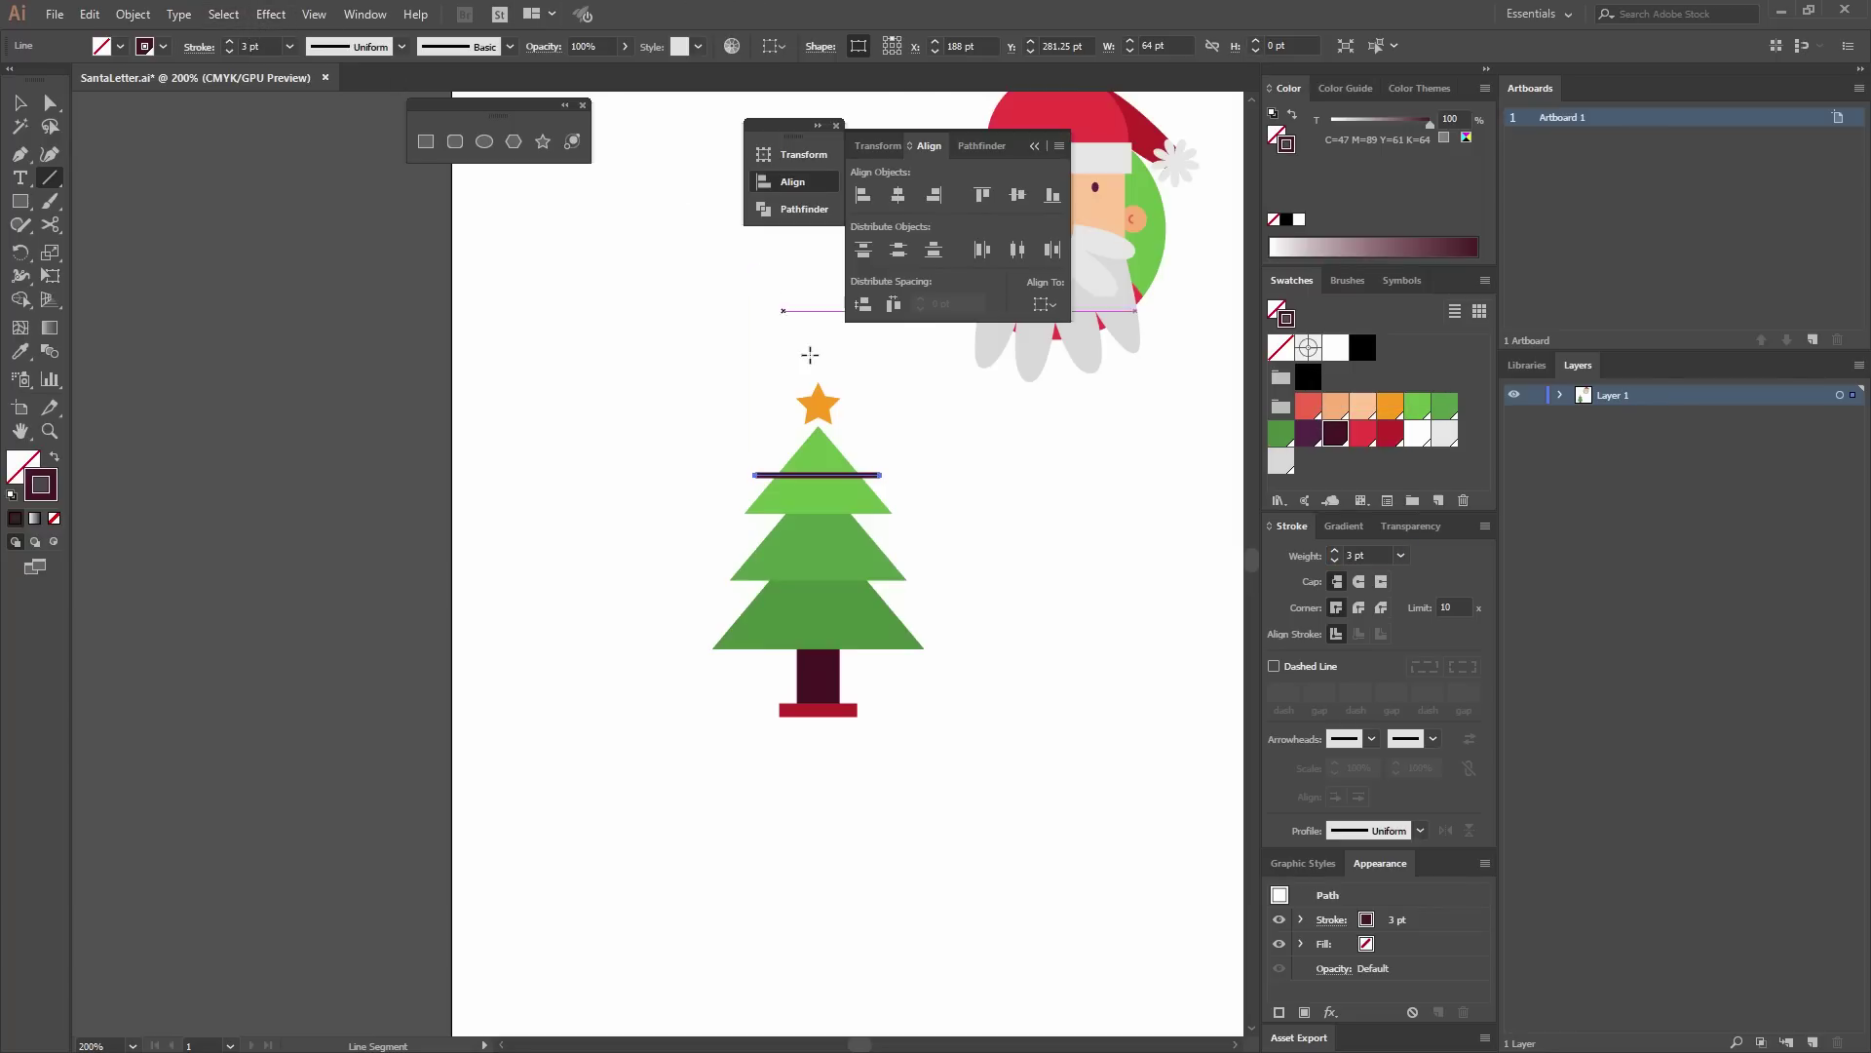
Shorten the line from both ends to about 46 pt so it just overhangs the top triangle's sides.
key(ctrl+equal)
key(ctrl+equal)
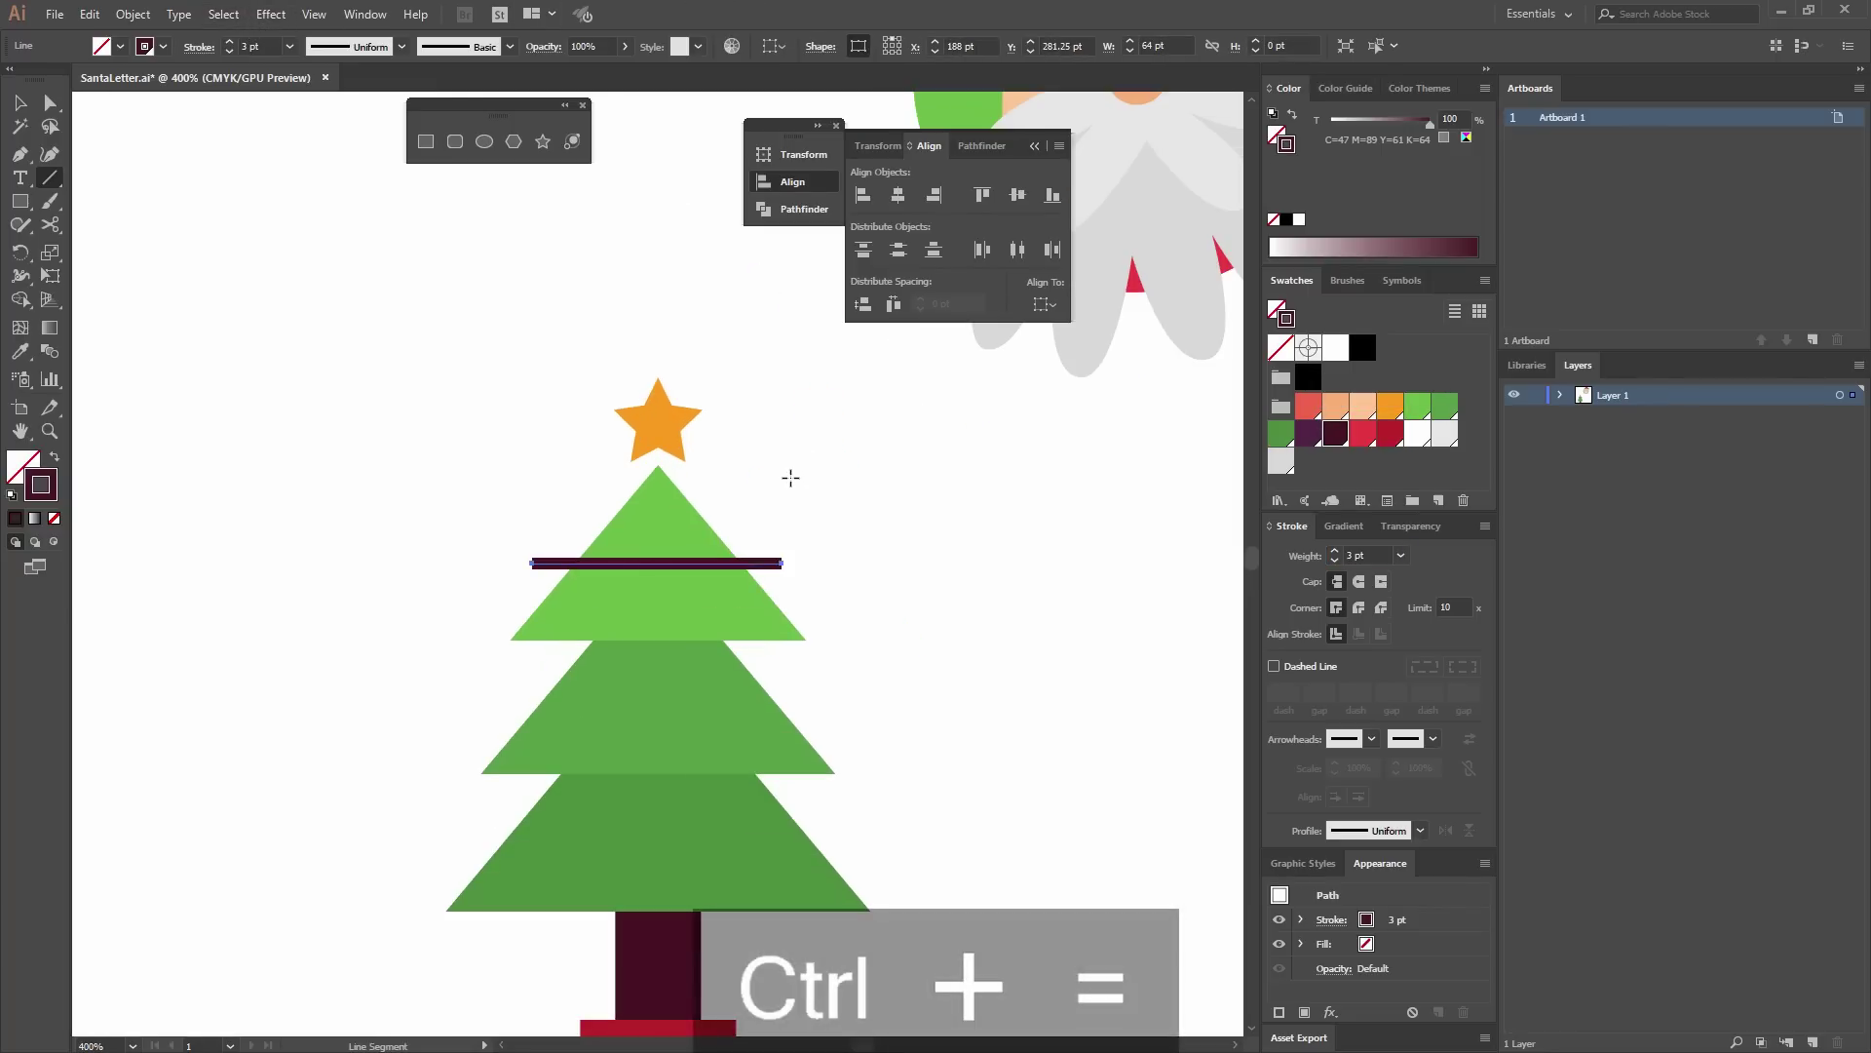
click(50, 103)
drag(783, 570, 743, 573)
key(ctrl+z)
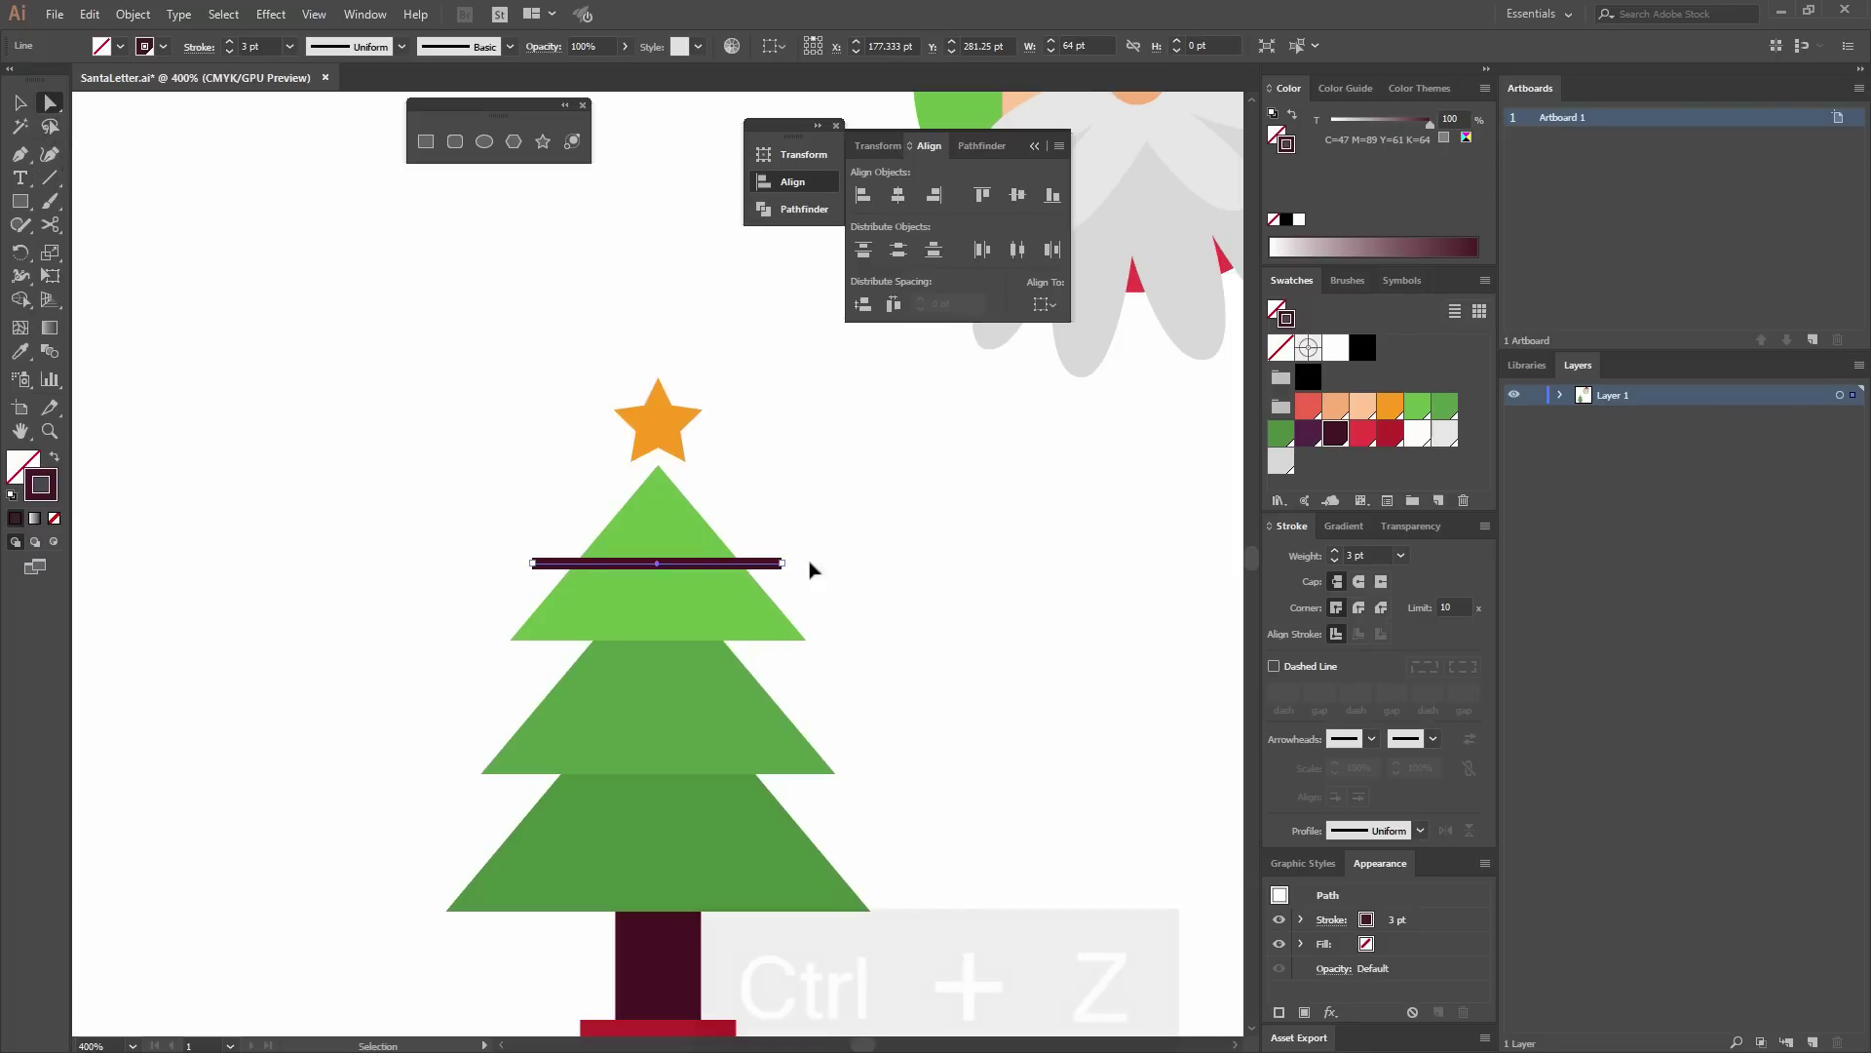
drag(783, 565, 749, 575)
drag(533, 563, 565, 574)
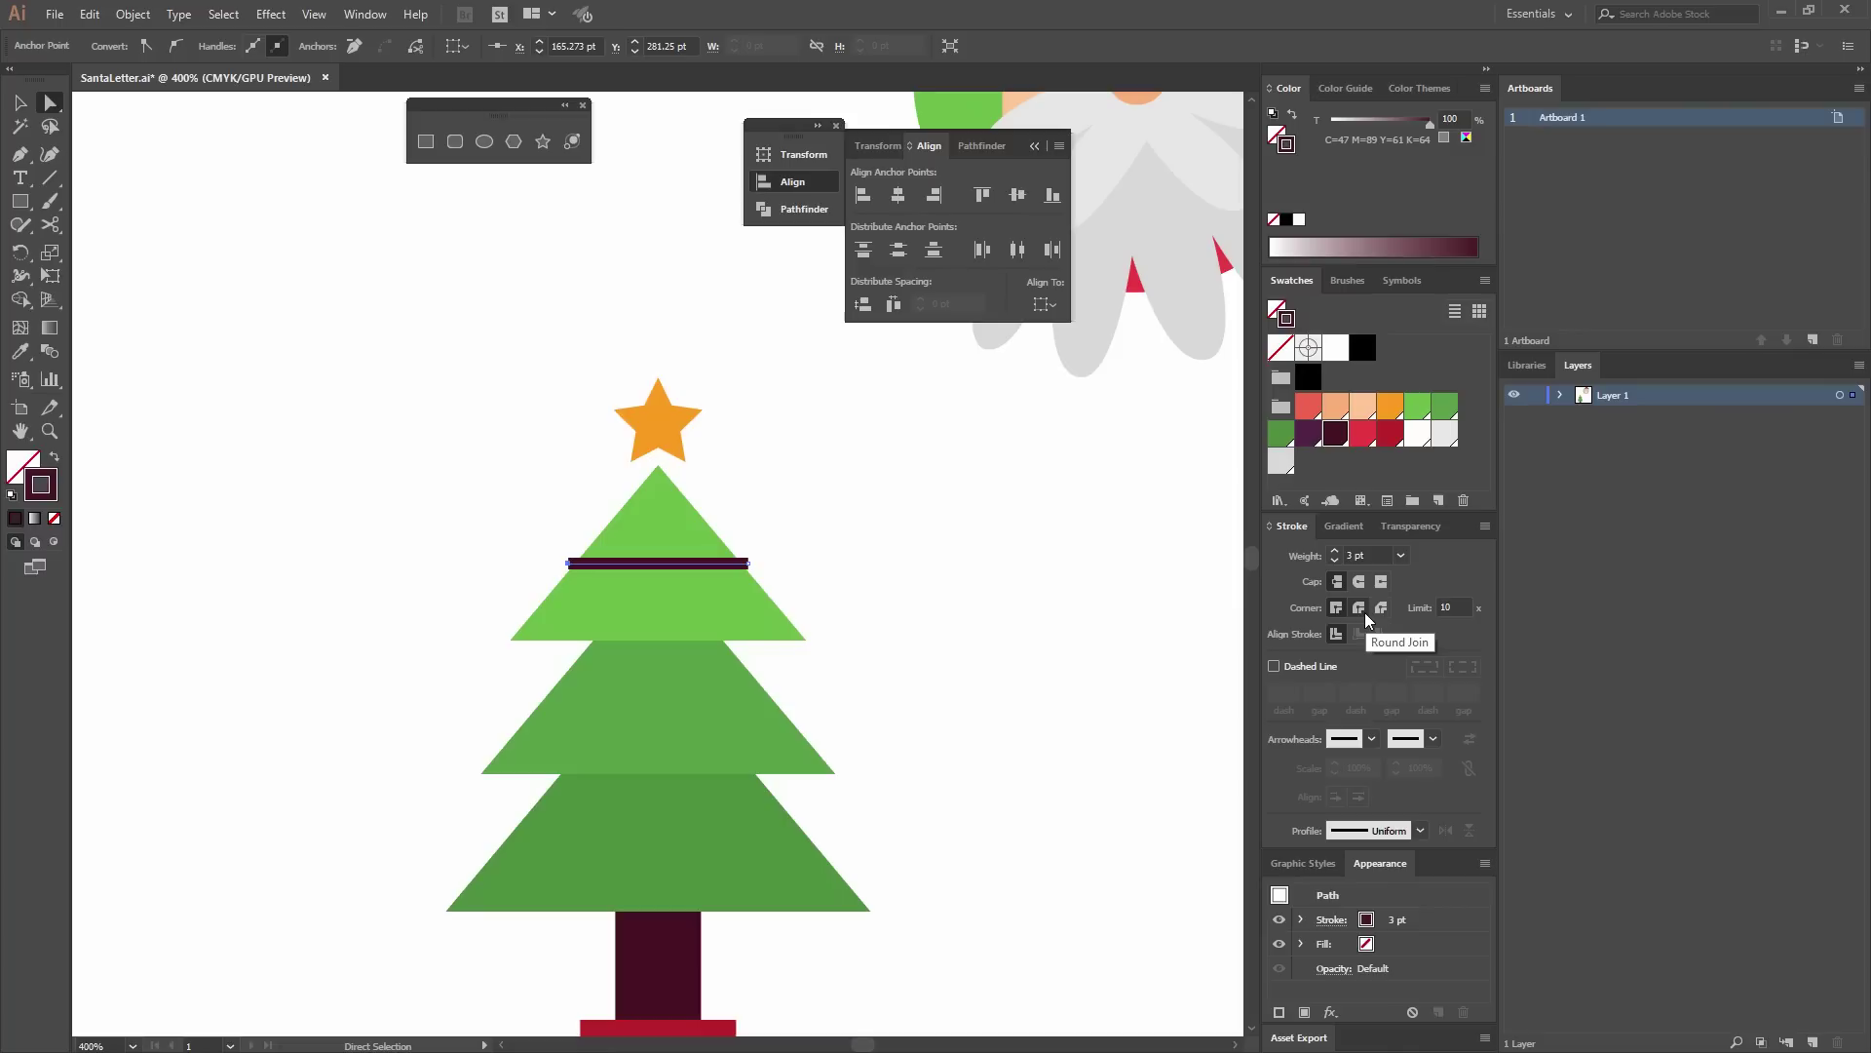
Apply a round join and round caps to the line's stroke.
click(1363, 611)
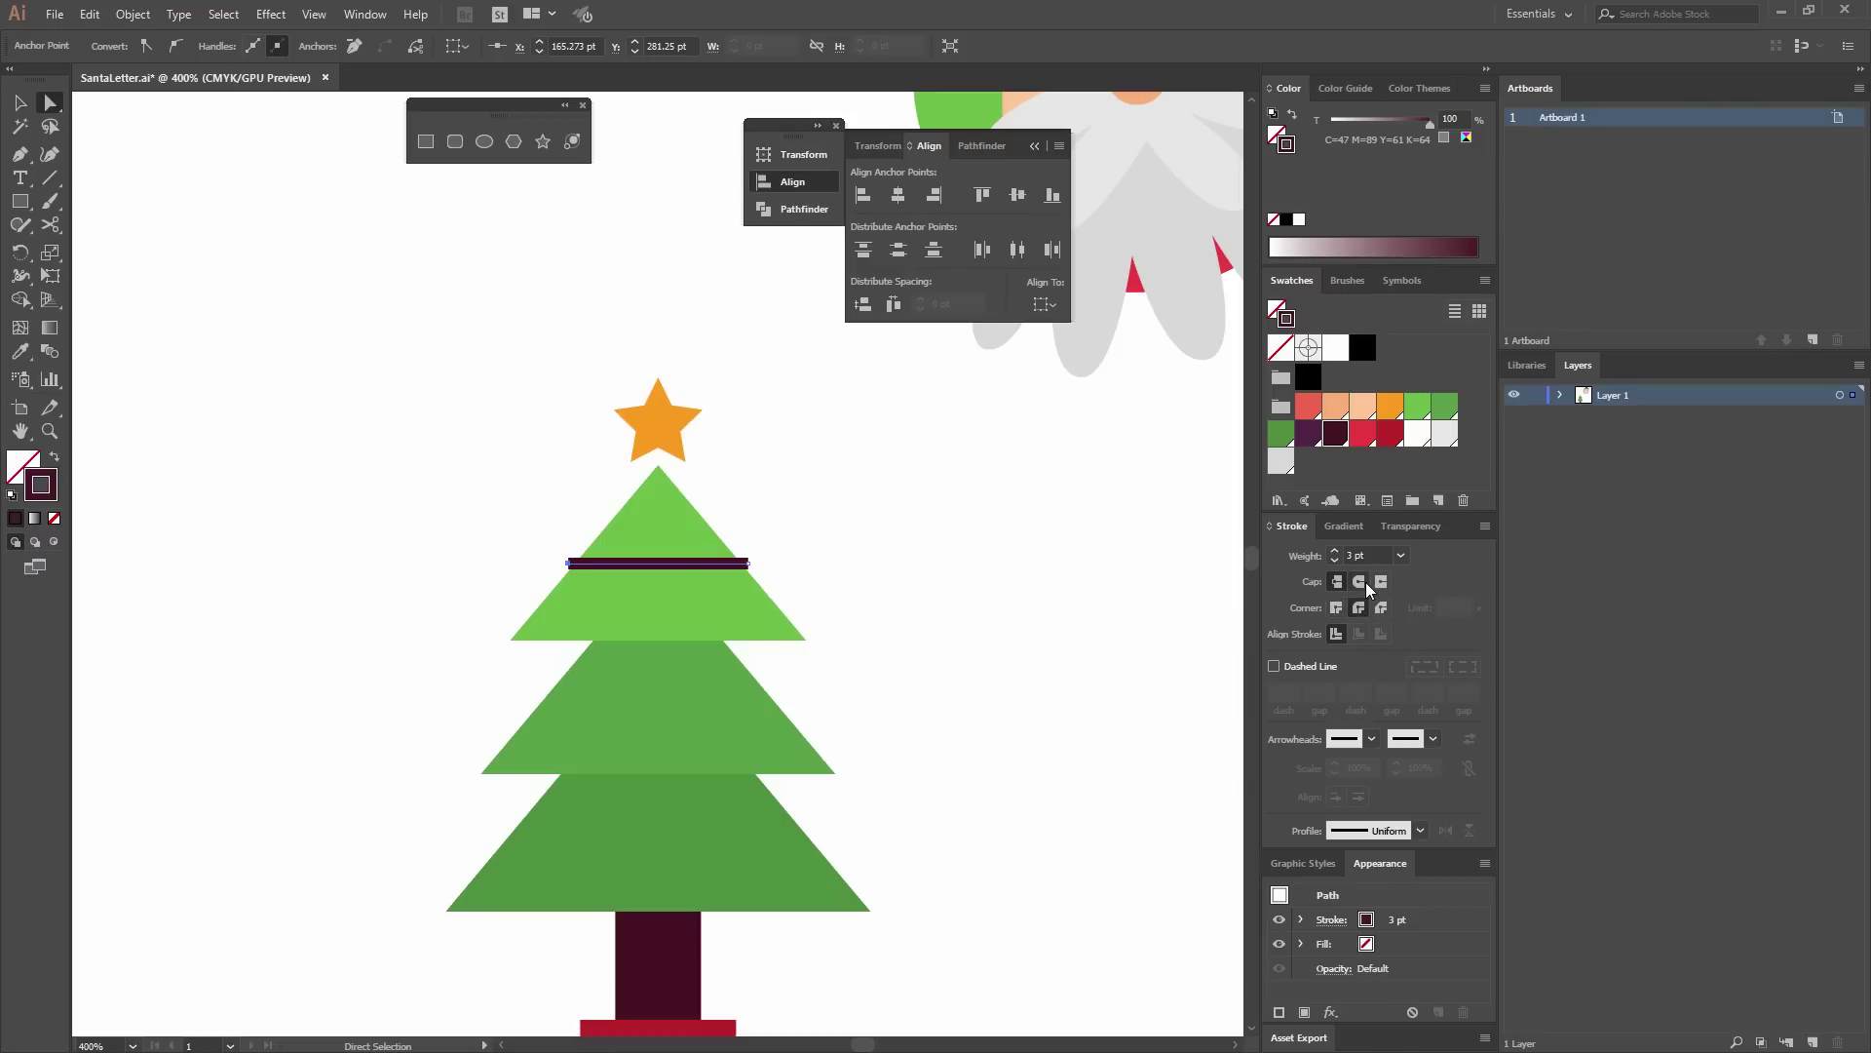
click(647, 564)
key(v)
click(848, 560)
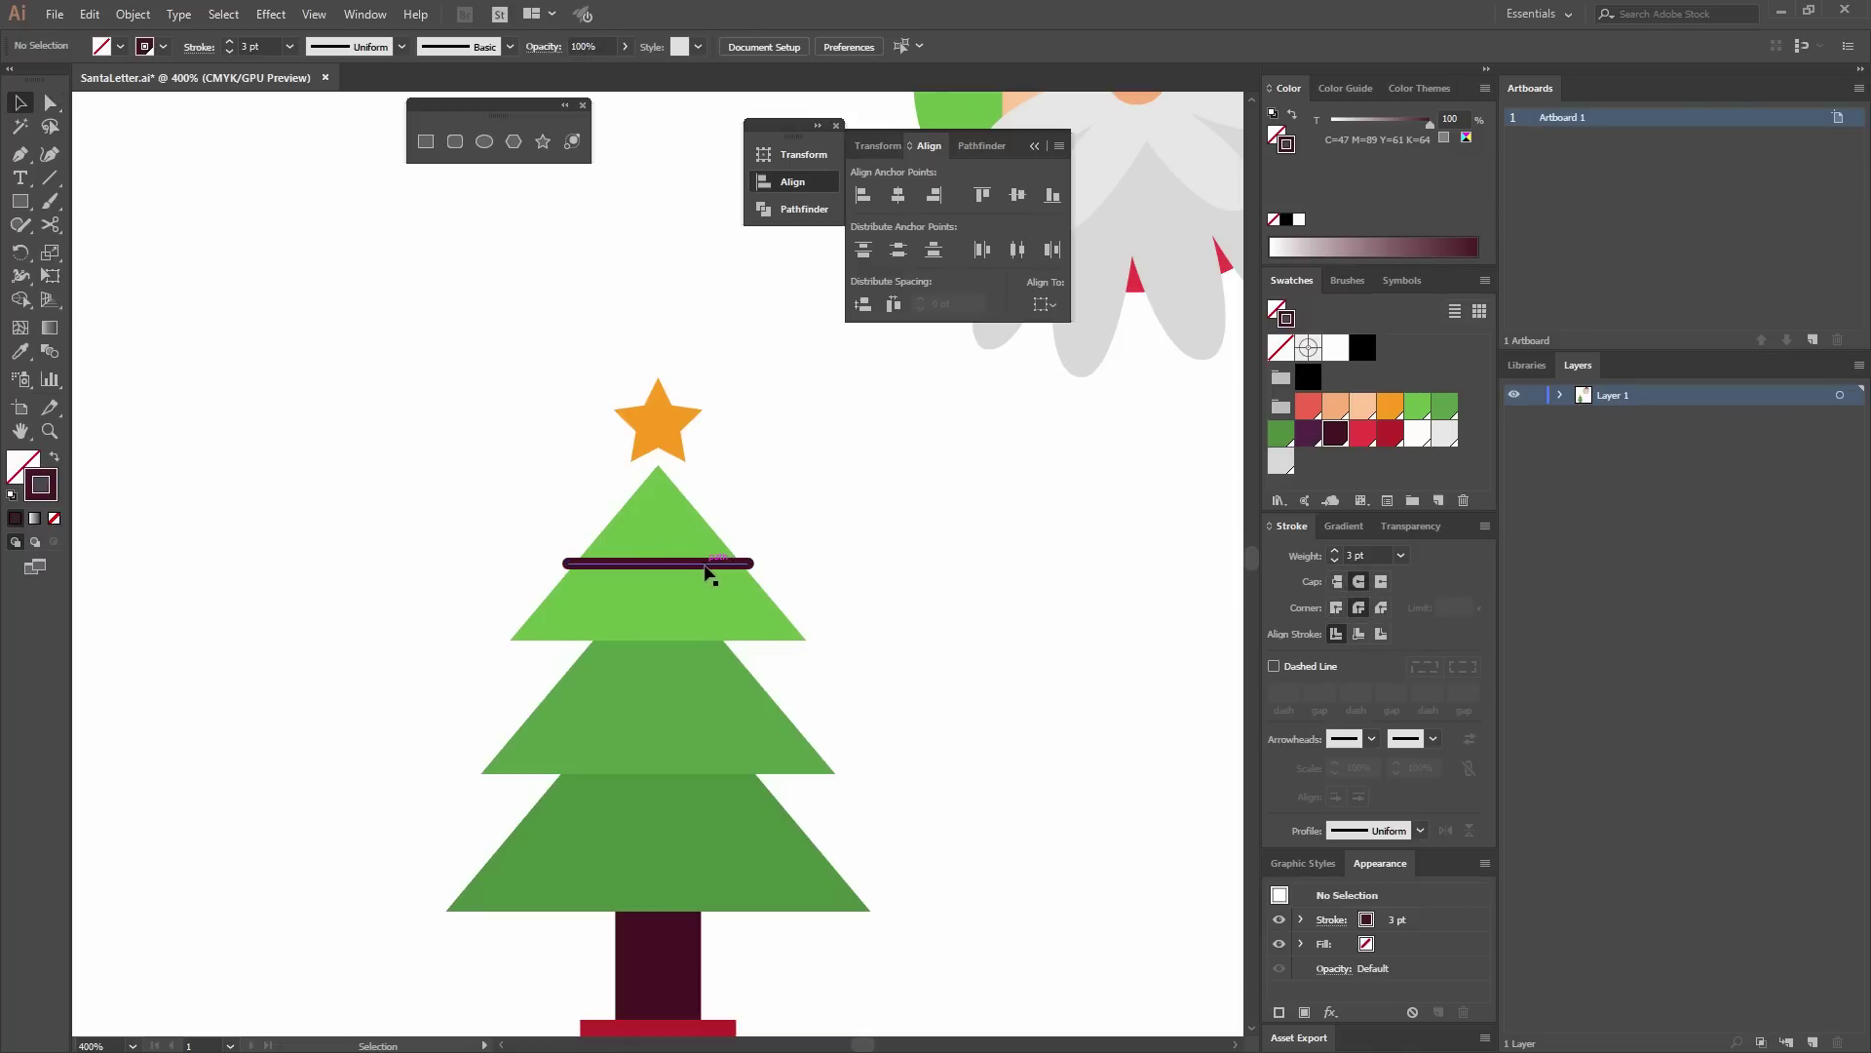
Duplicate the line onto the middle and bottom tiers and widen both copies to overhang the tree, the bottom one to about 85 pt.
drag(711, 566, 699, 705)
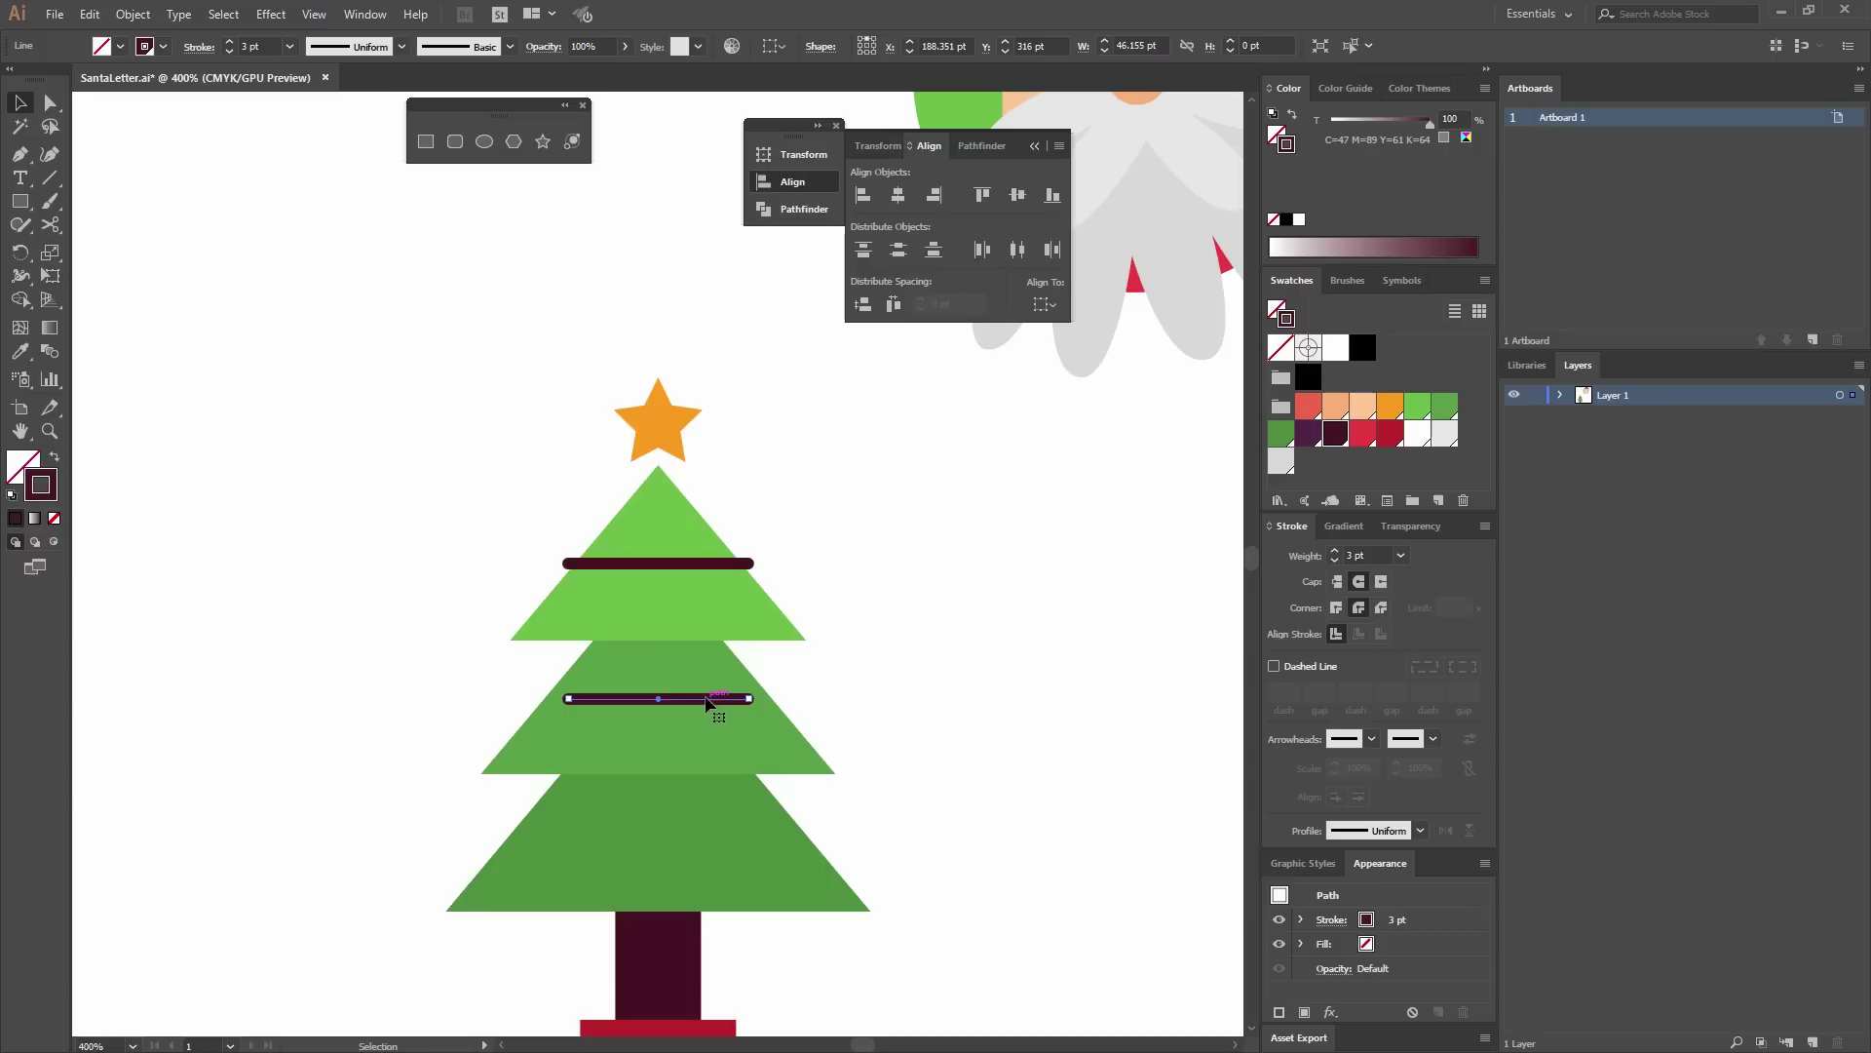
drag(707, 702, 824, 844)
key(a)
drag(568, 842, 494, 843)
drag(562, 702, 535, 699)
drag(750, 699, 788, 699)
drag(574, 699, 532, 699)
click(877, 701)
key(v)
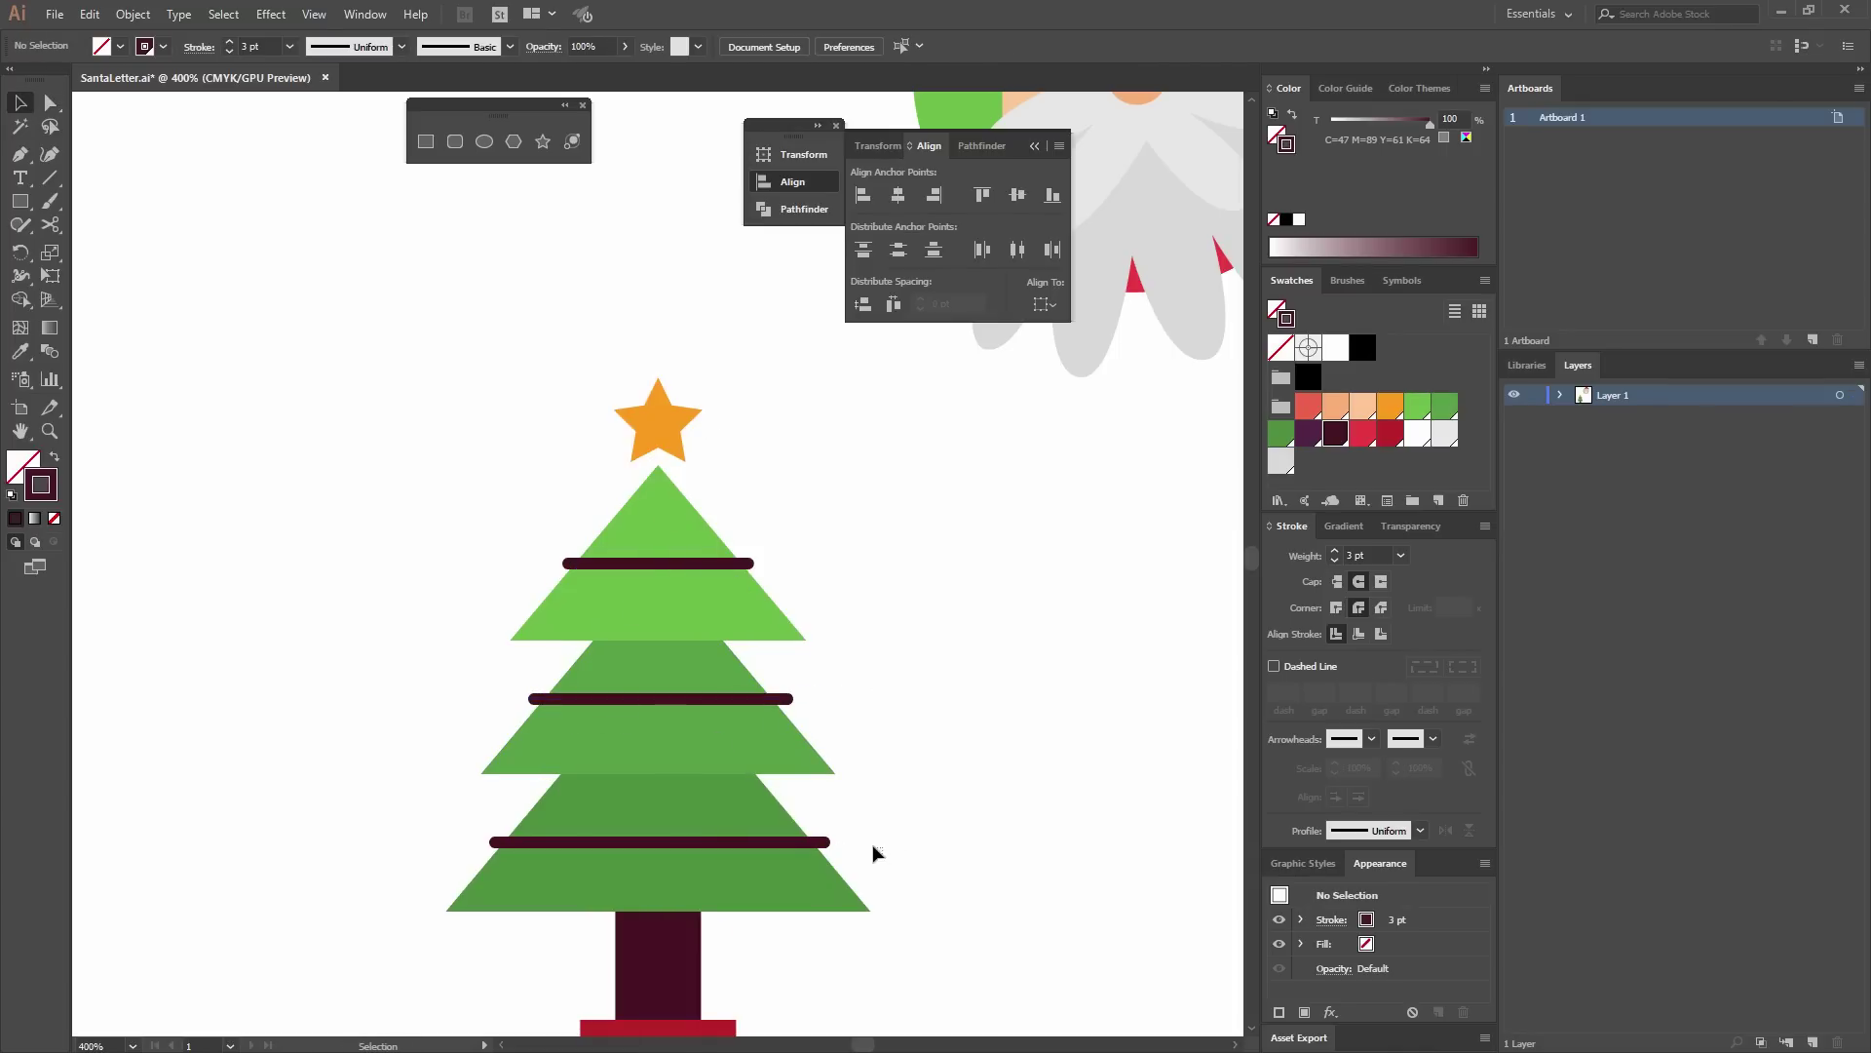
Centre the three garland lines horizontally on the top triangle, using the triangle as the key object.
click(823, 841)
shift+click(743, 699)
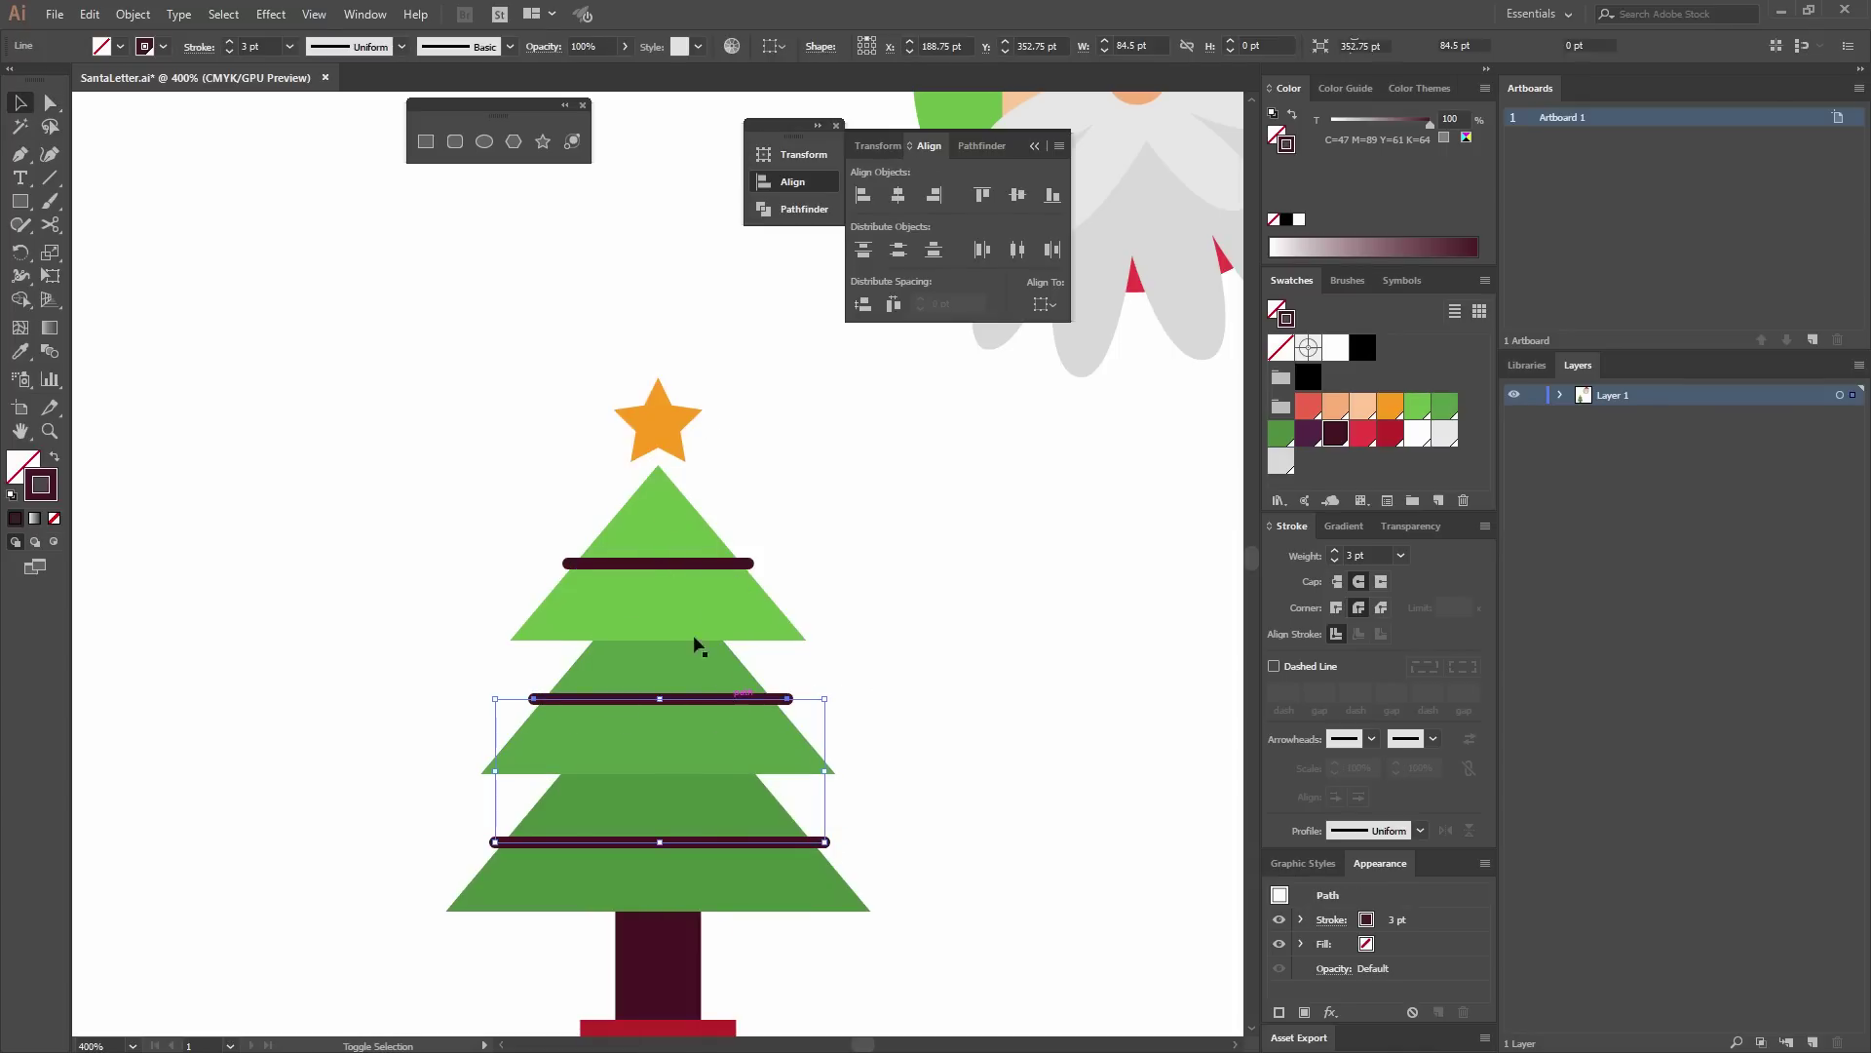
shift+click(690, 570)
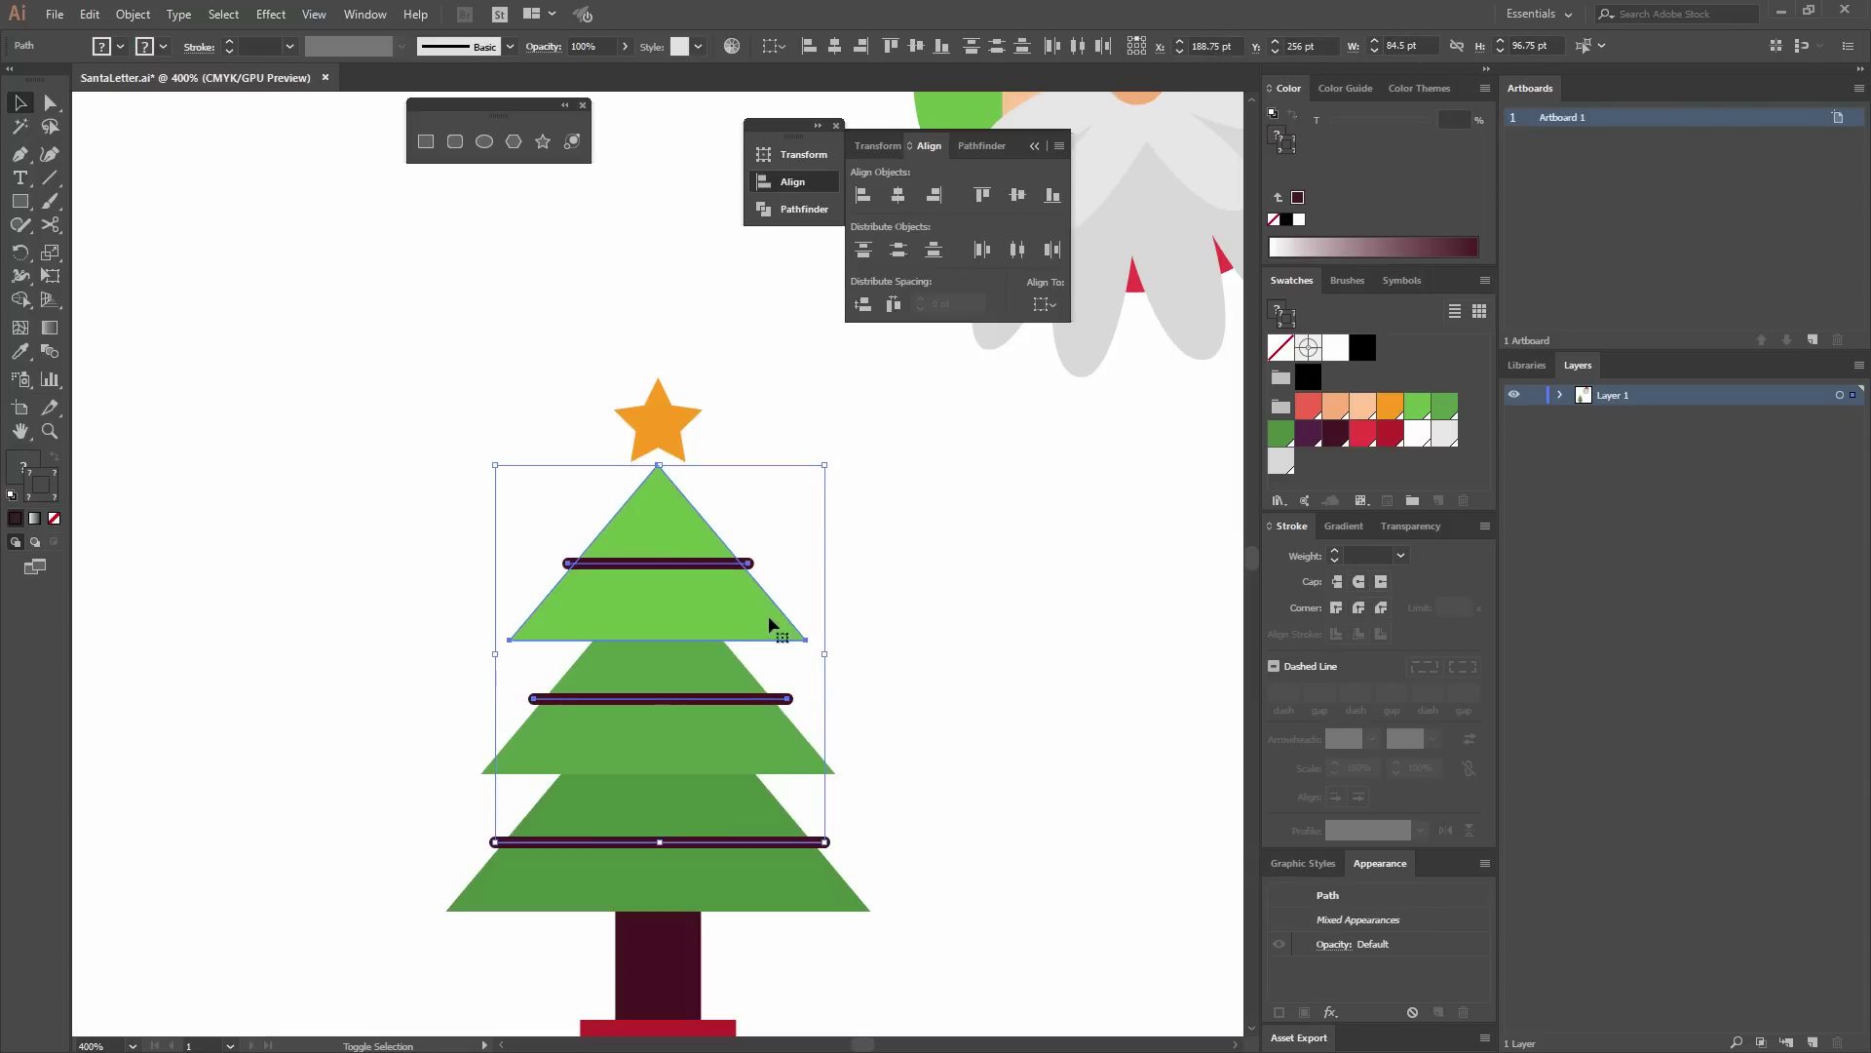
click(738, 602)
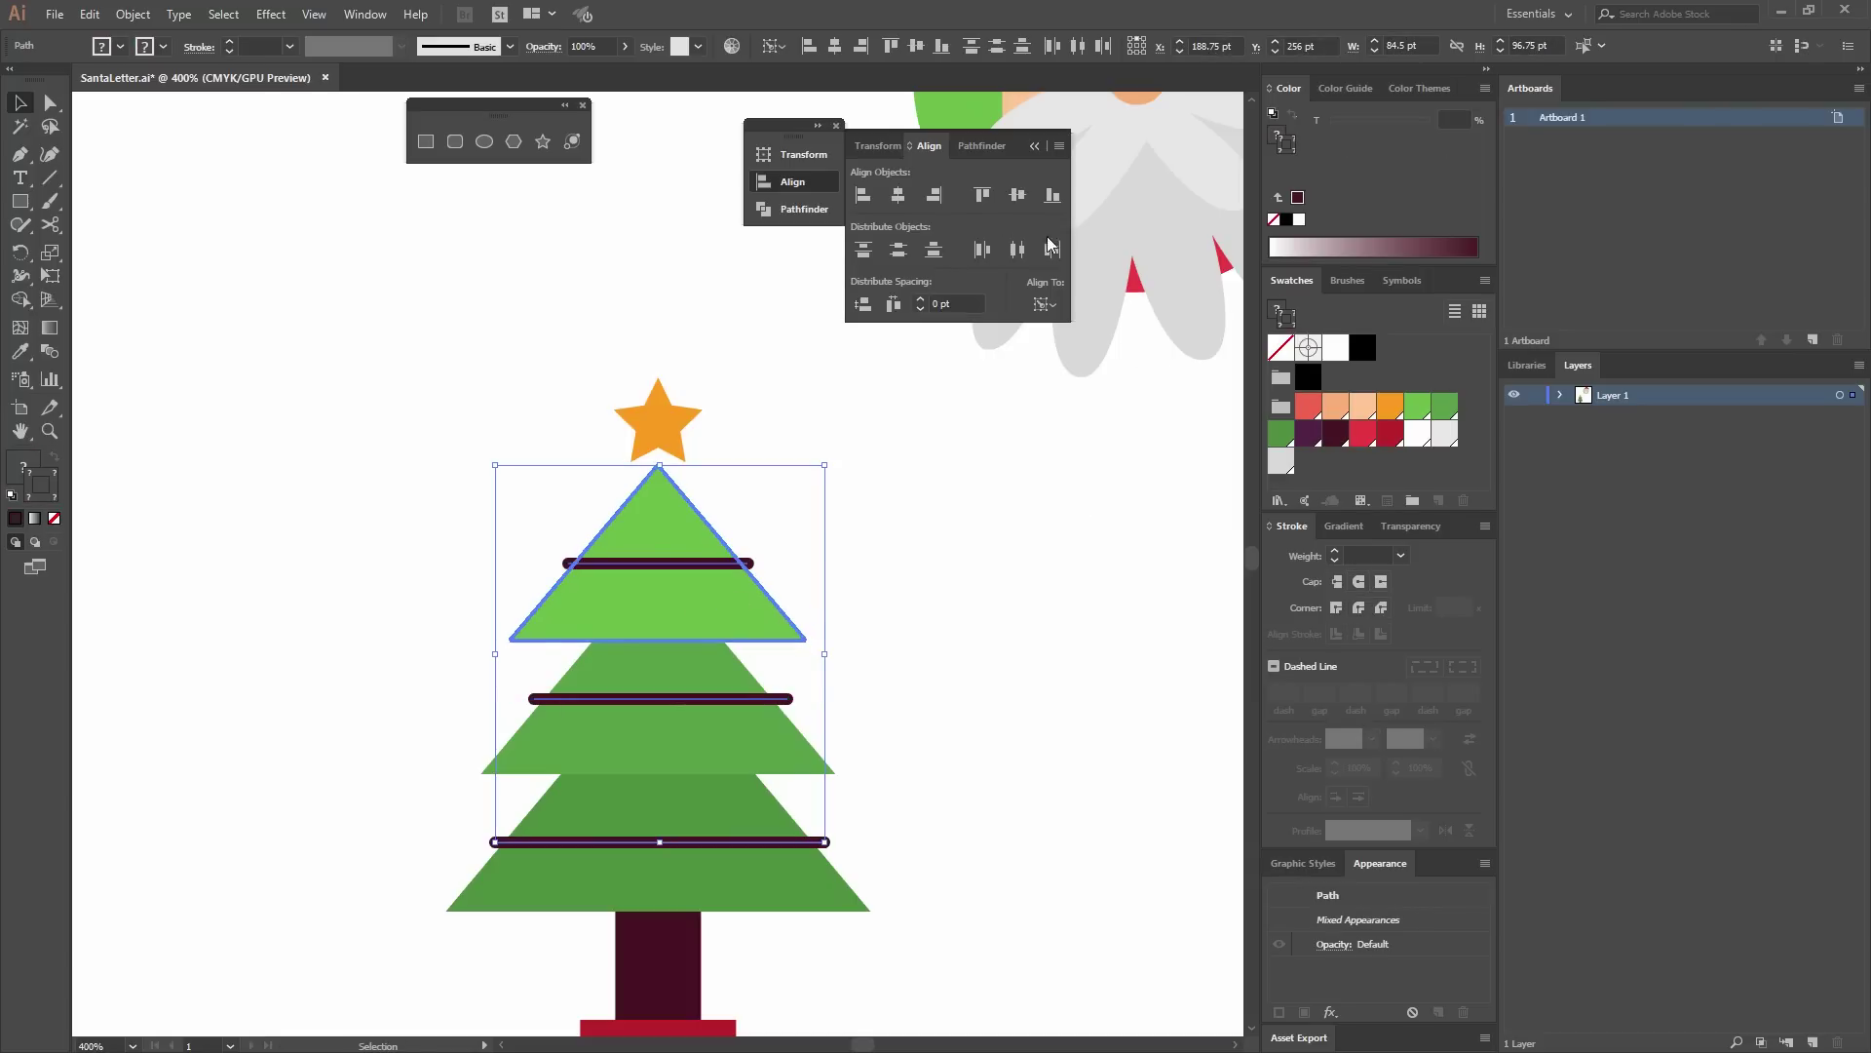
click(897, 196)
click(934, 671)
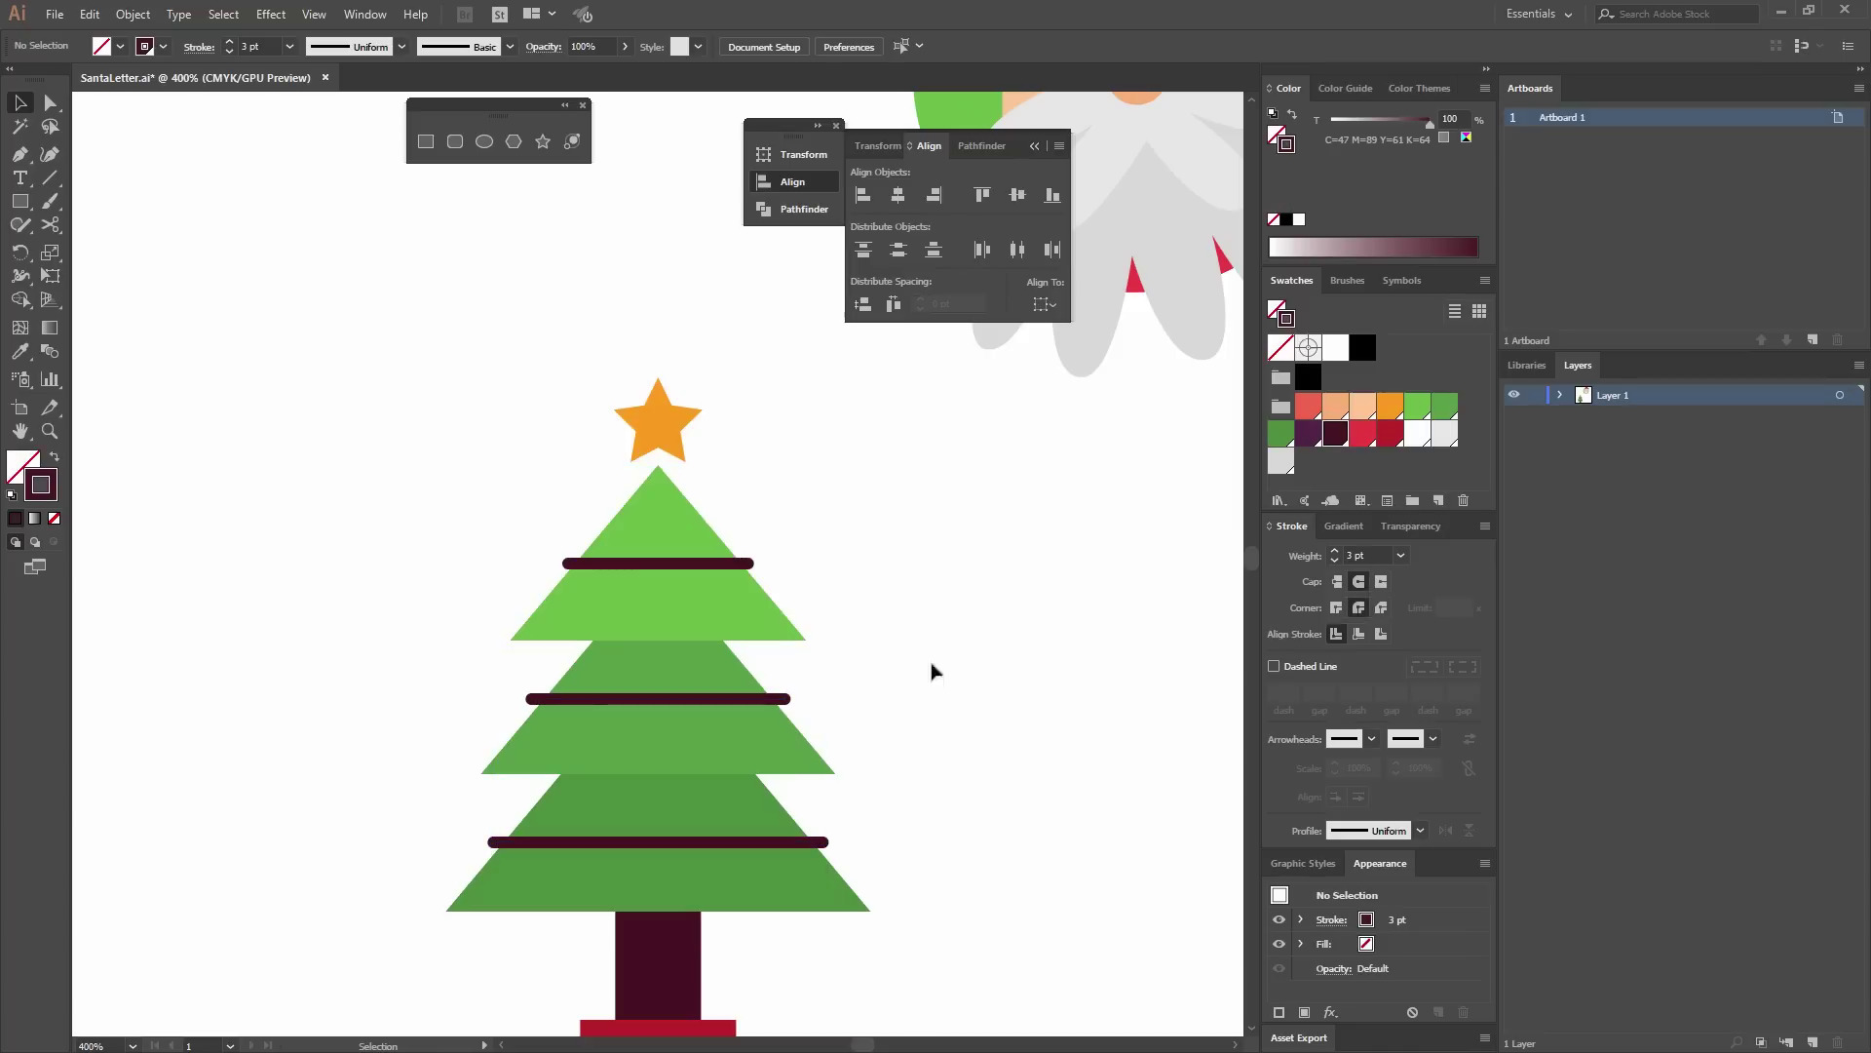
Apply a horizontal Arc warp with a -13% bend to all three garland lines.
click(751, 846)
shift+click(694, 710)
shift+click(702, 705)
shift+click(682, 563)
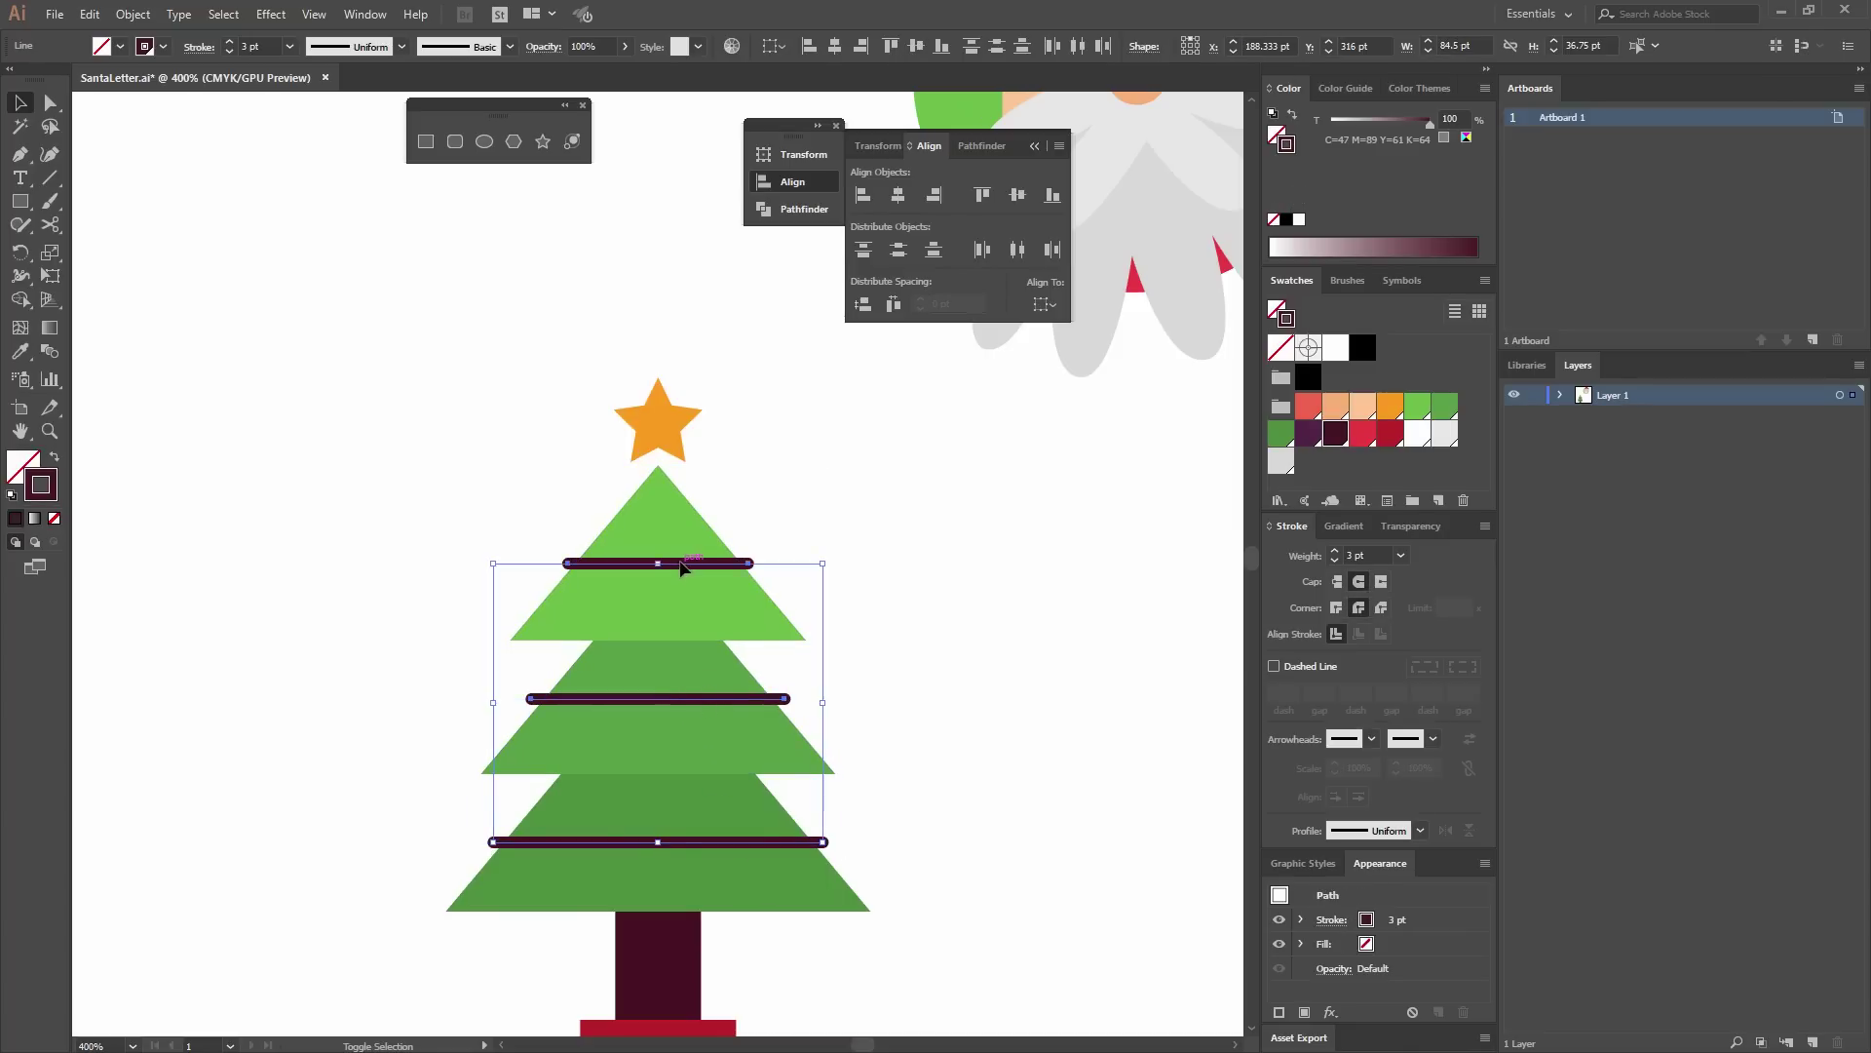
click(277, 15)
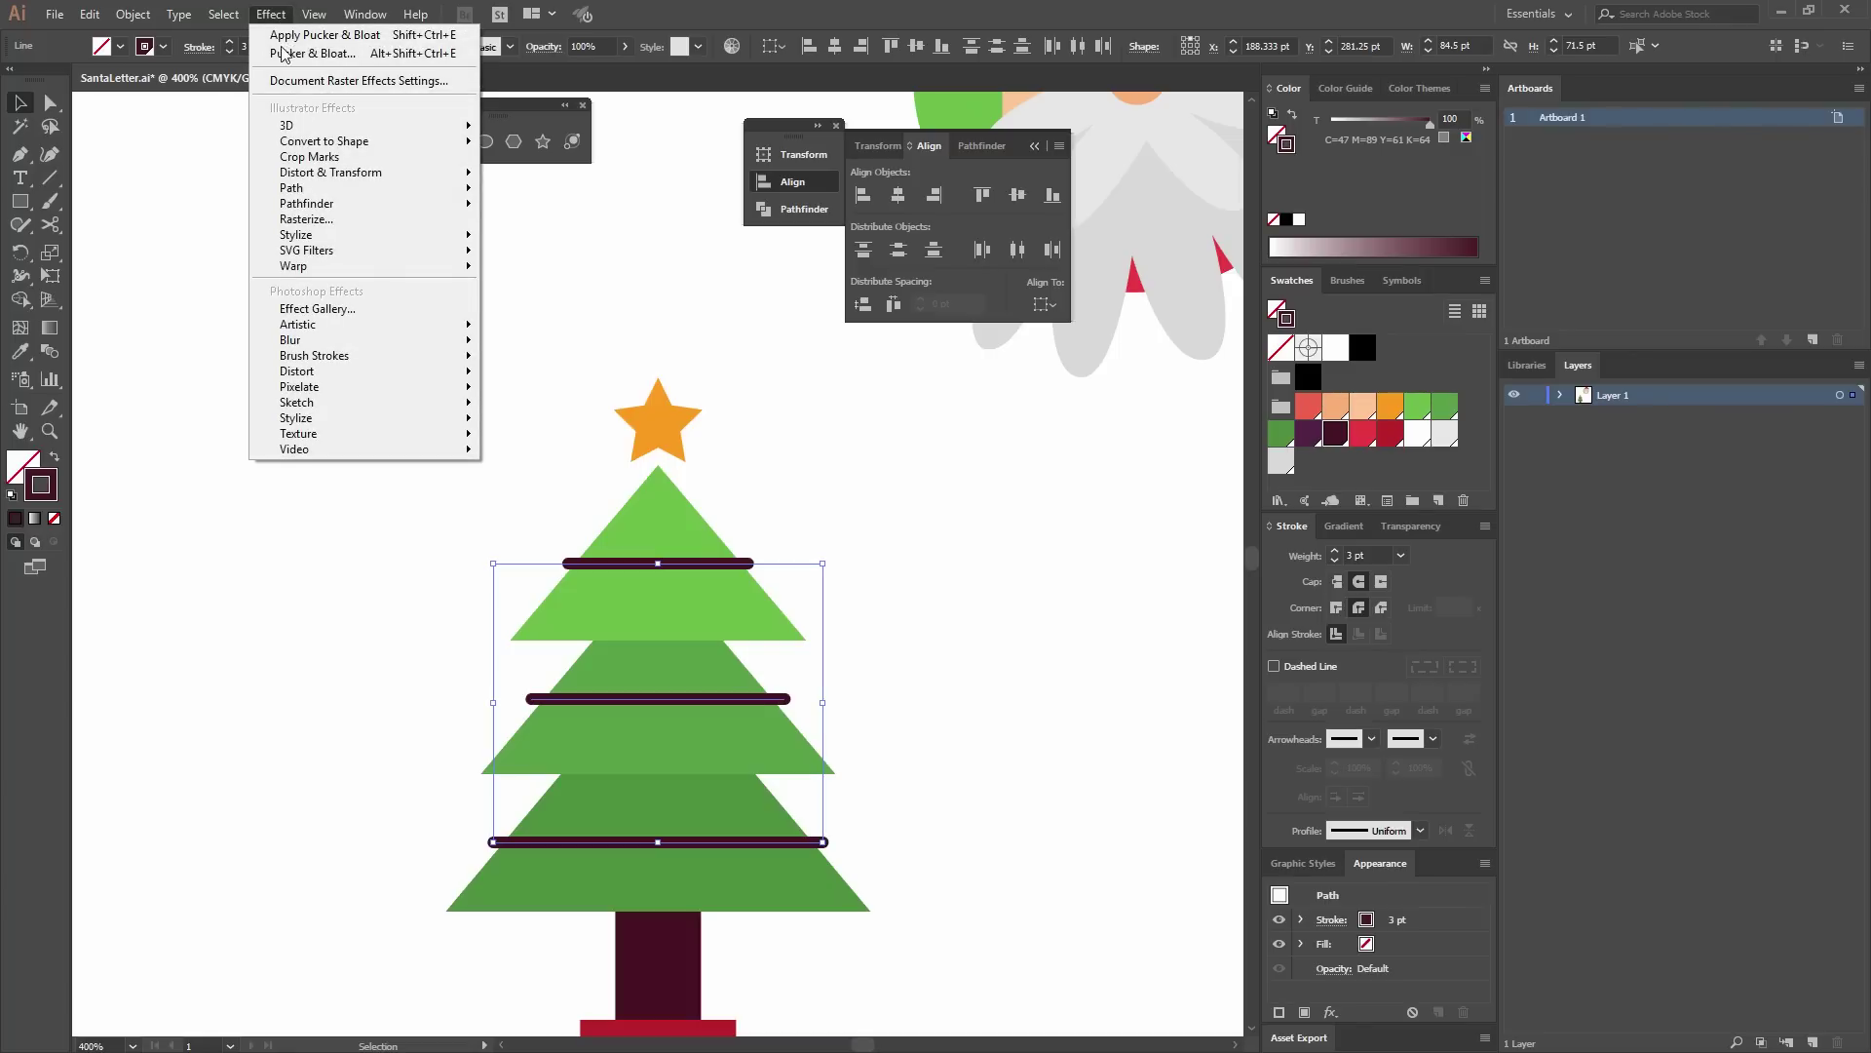
mouse_move(363, 263)
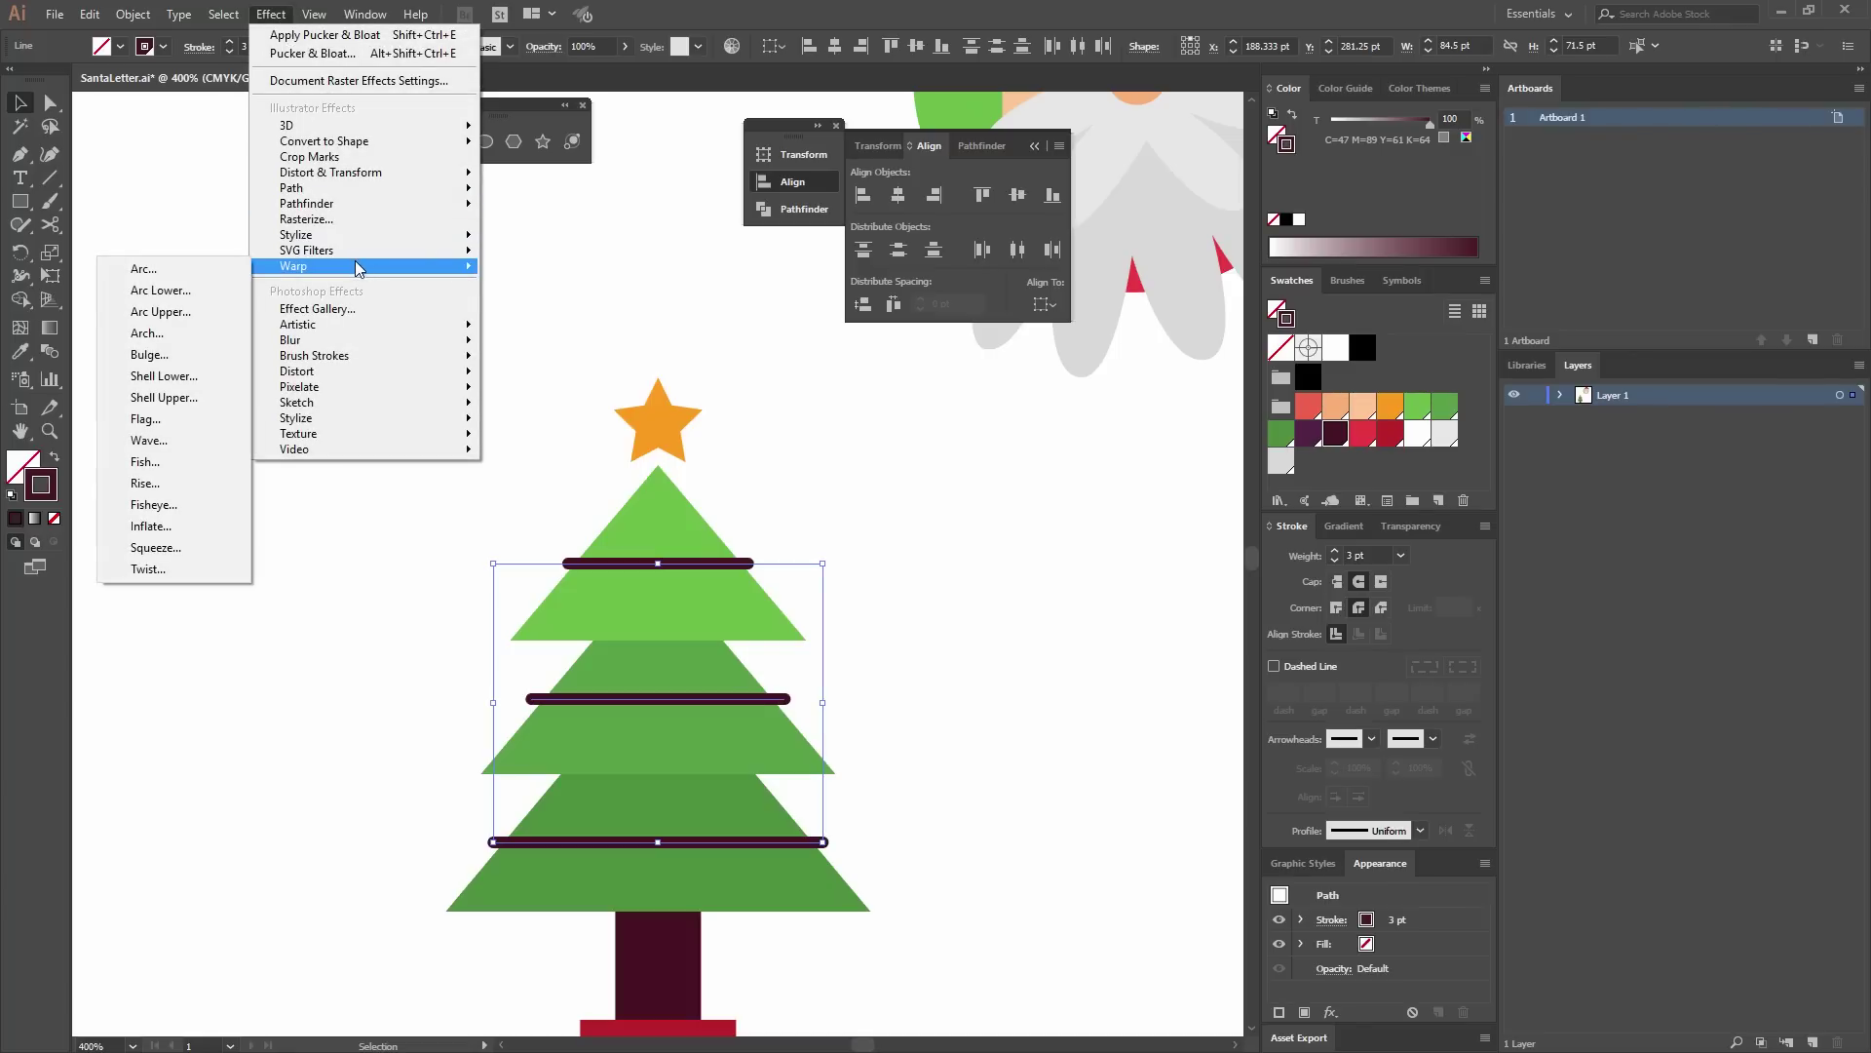
click(203, 277)
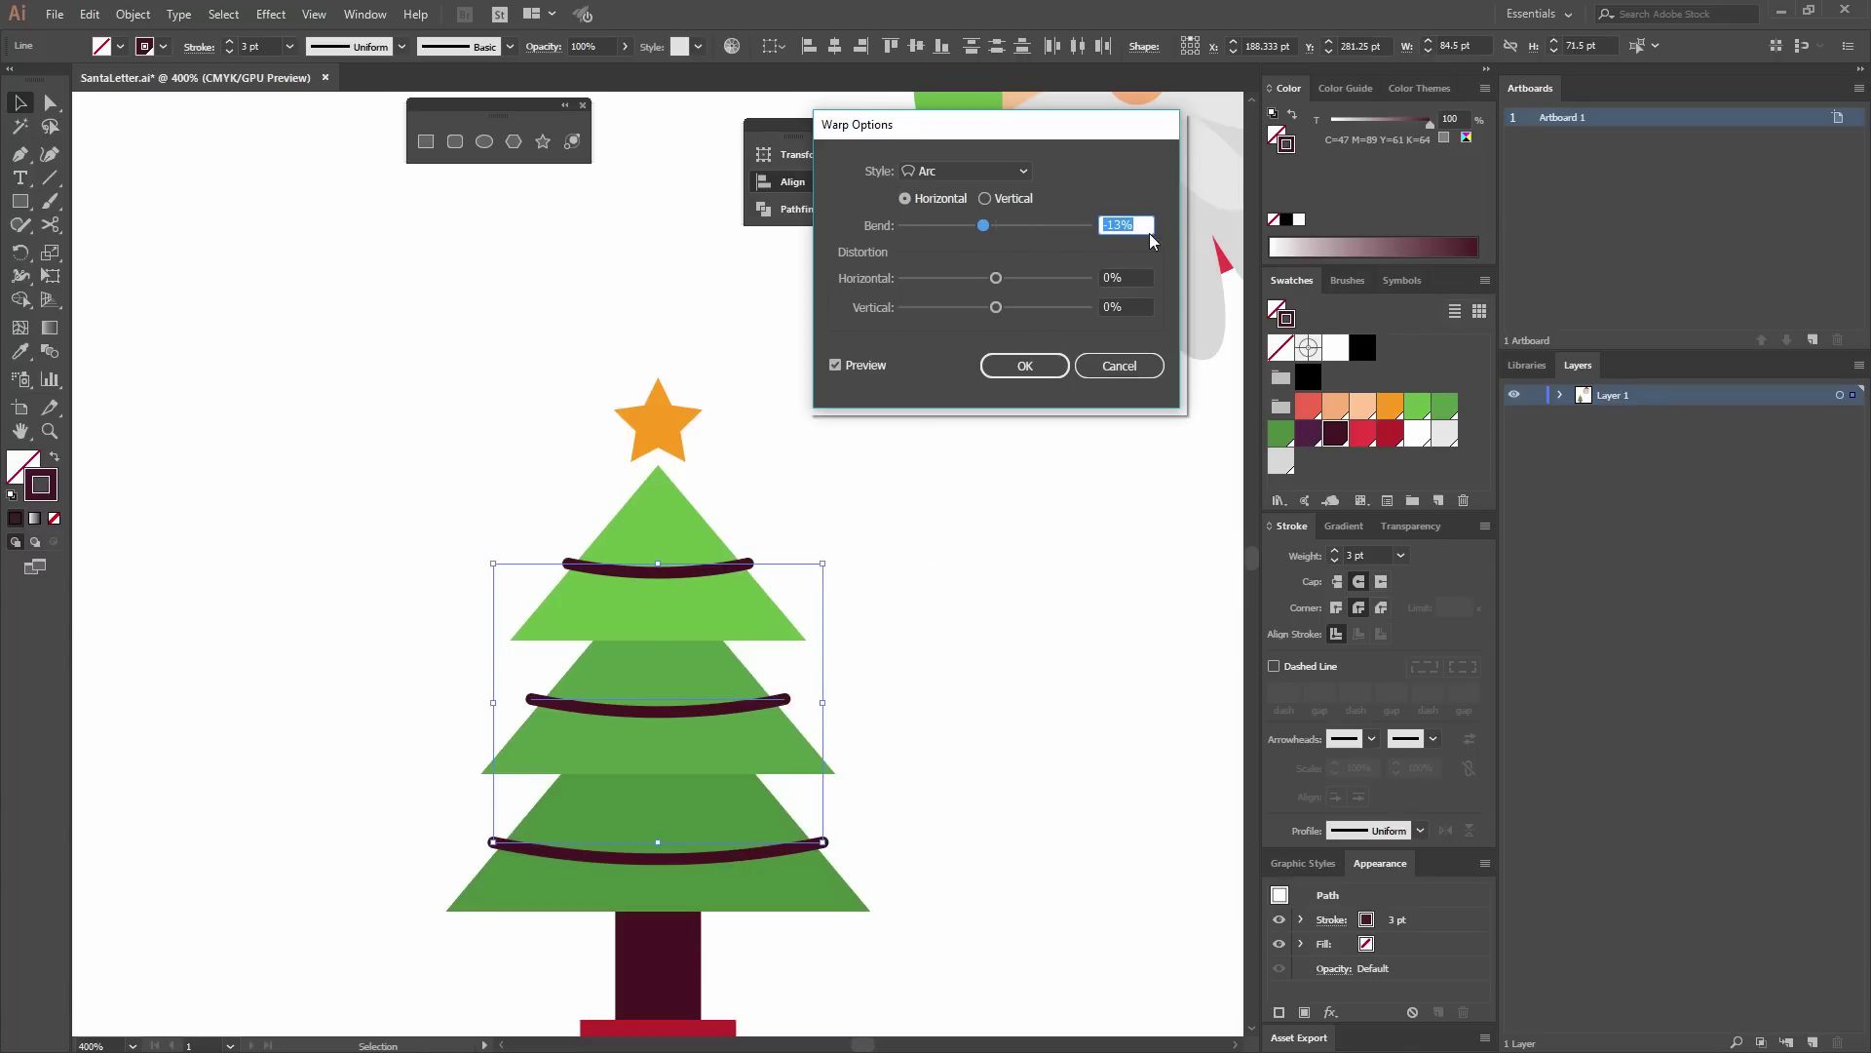
click(1021, 368)
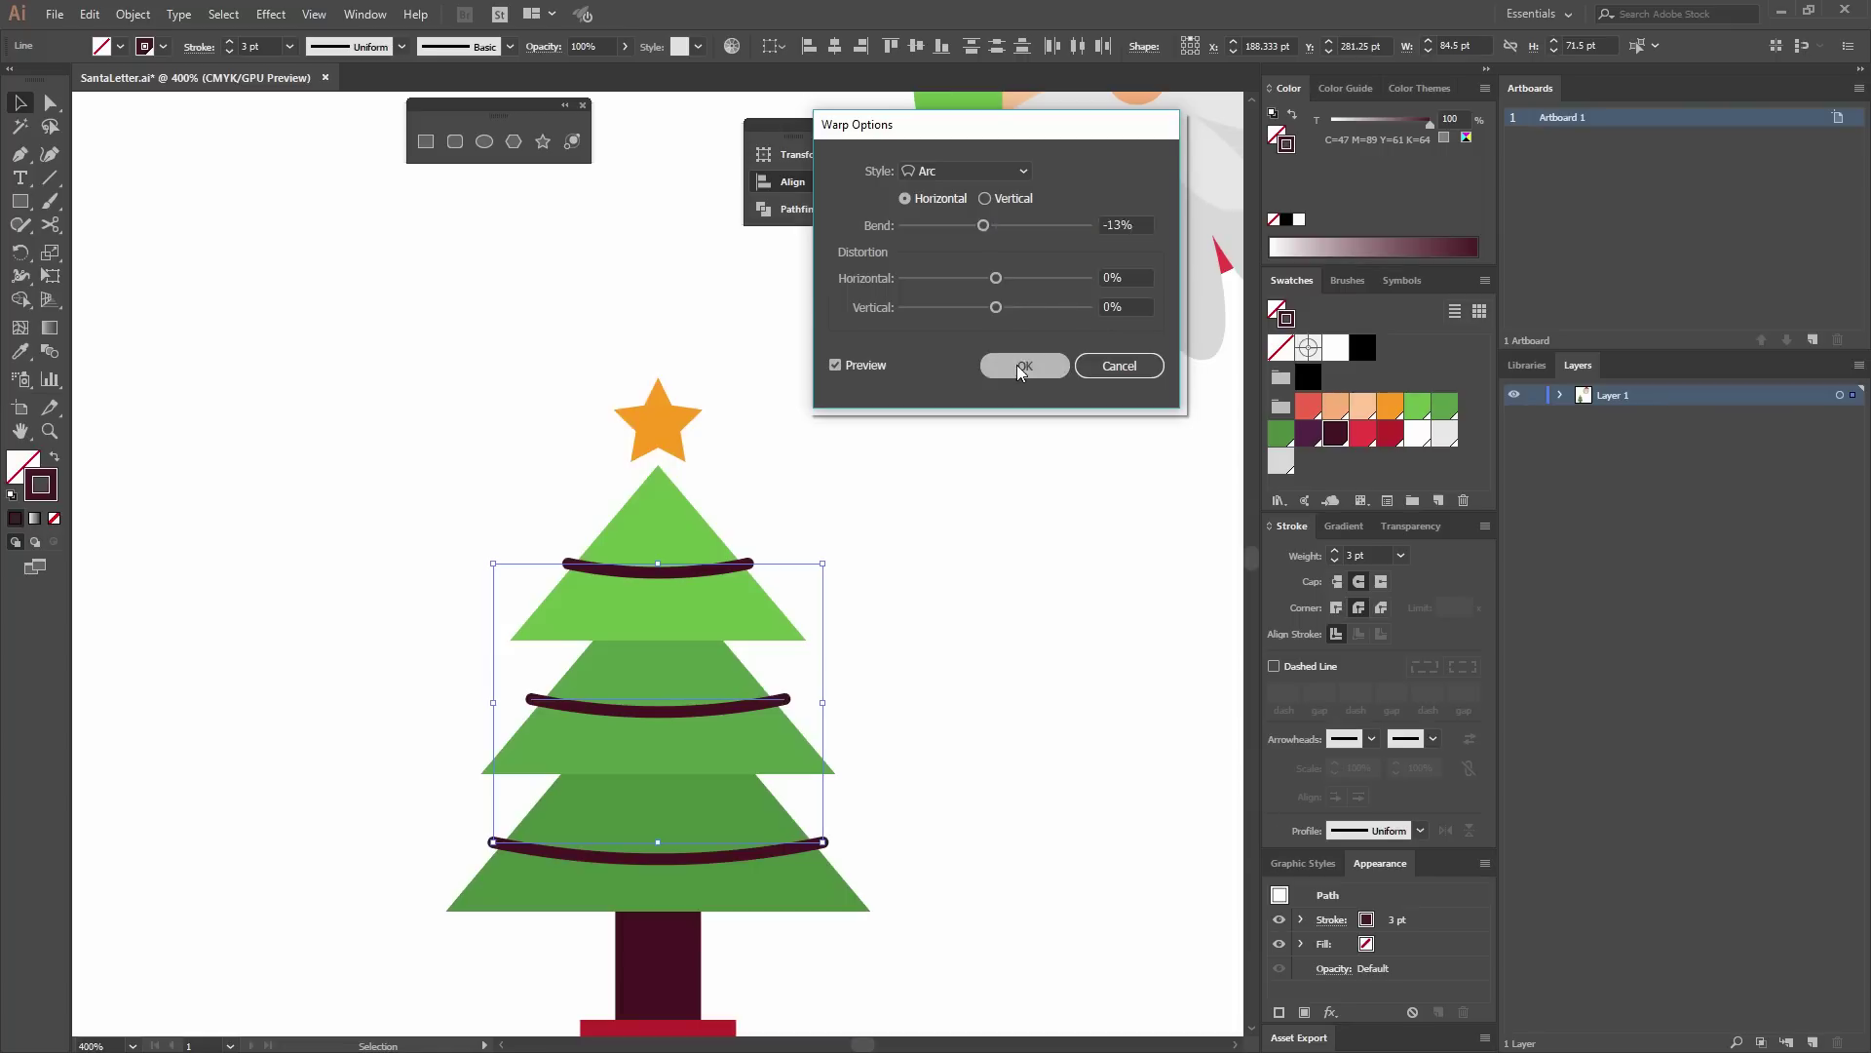
click(935, 535)
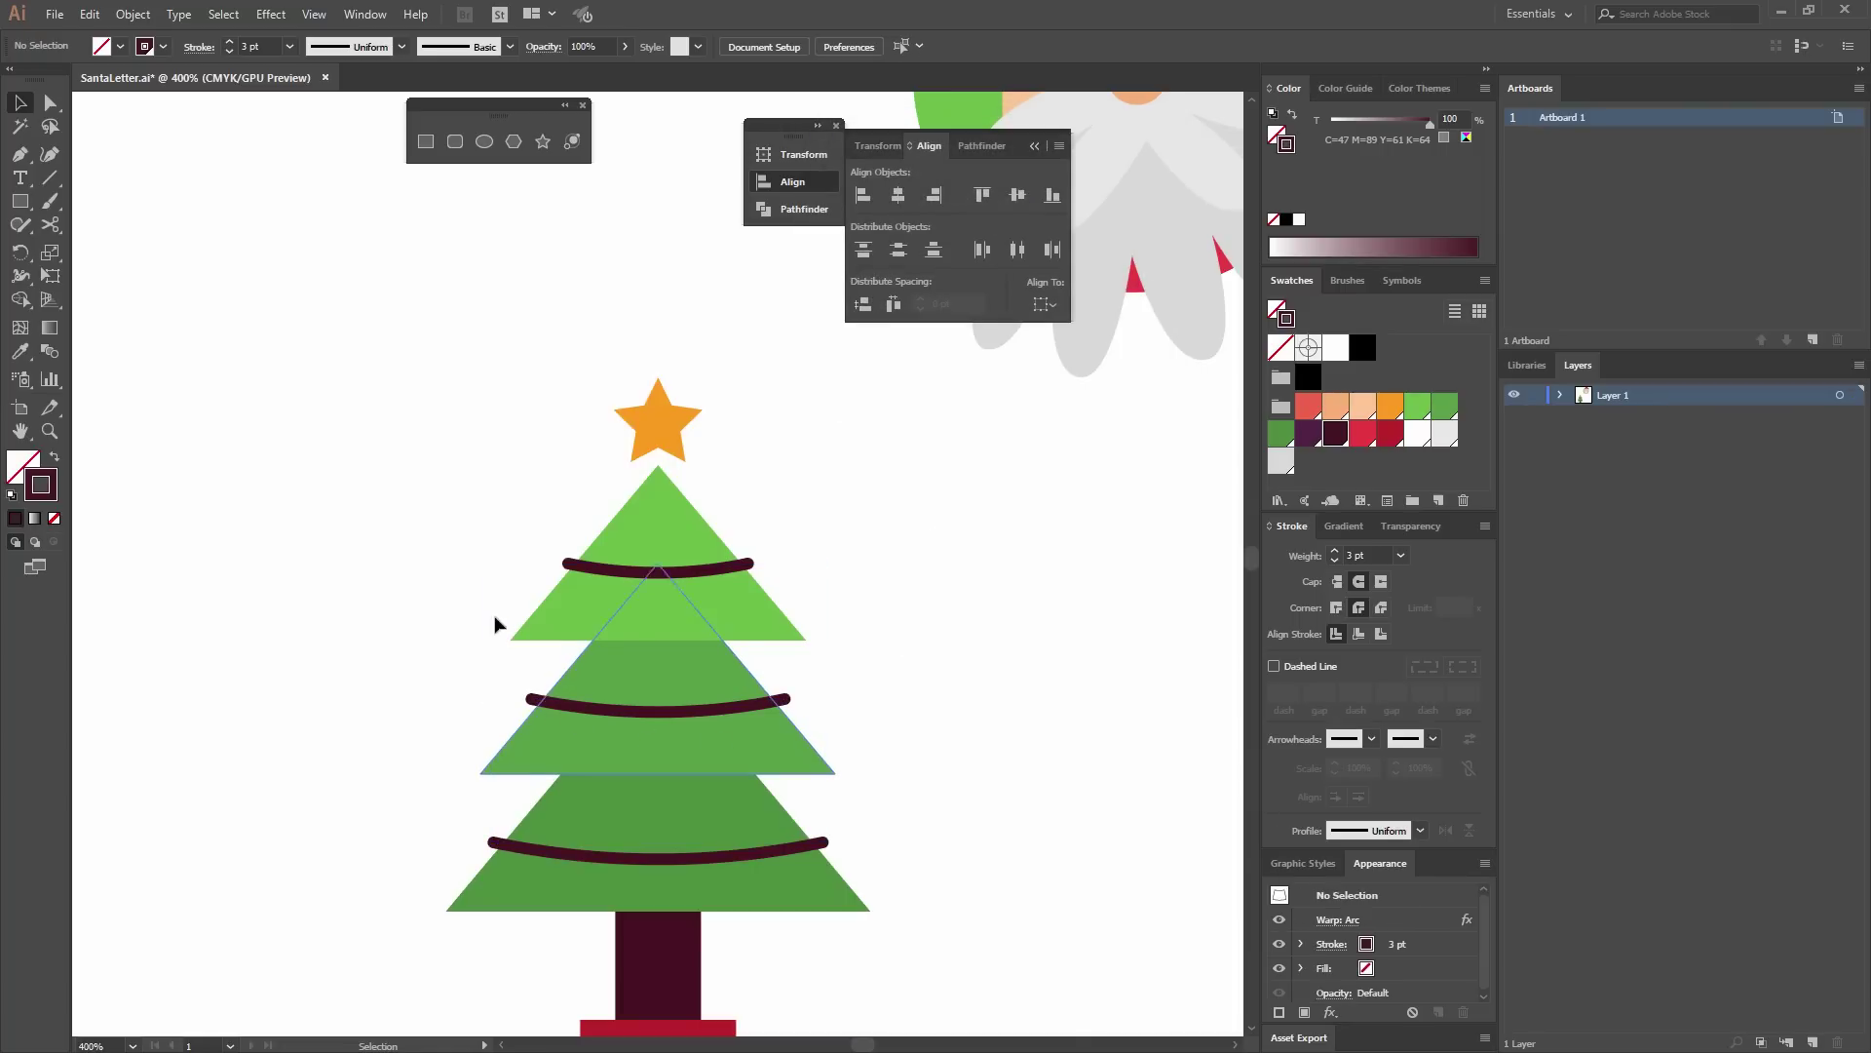
Create an 8.5 × 8.5 pt circle beside the upper part of the tree.
click(485, 143)
click(470, 477)
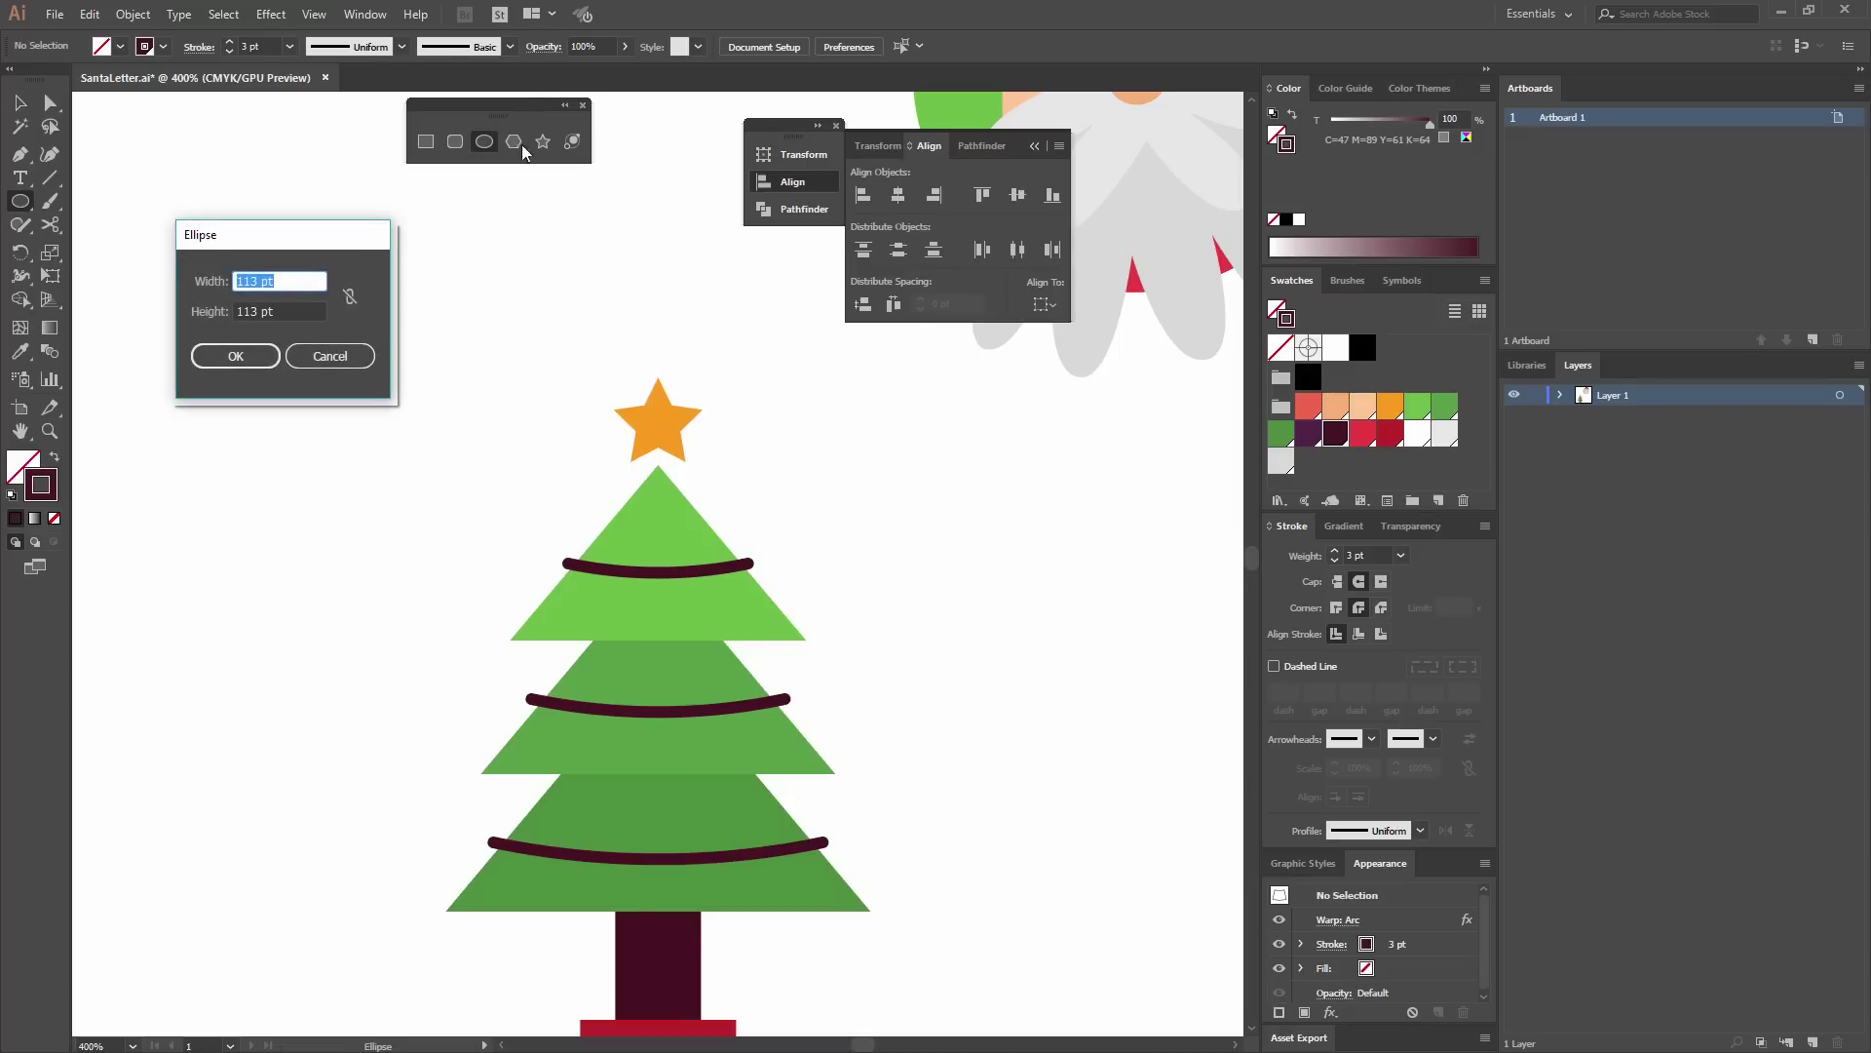
text(8.5)
key(Tab)
text(8.5)
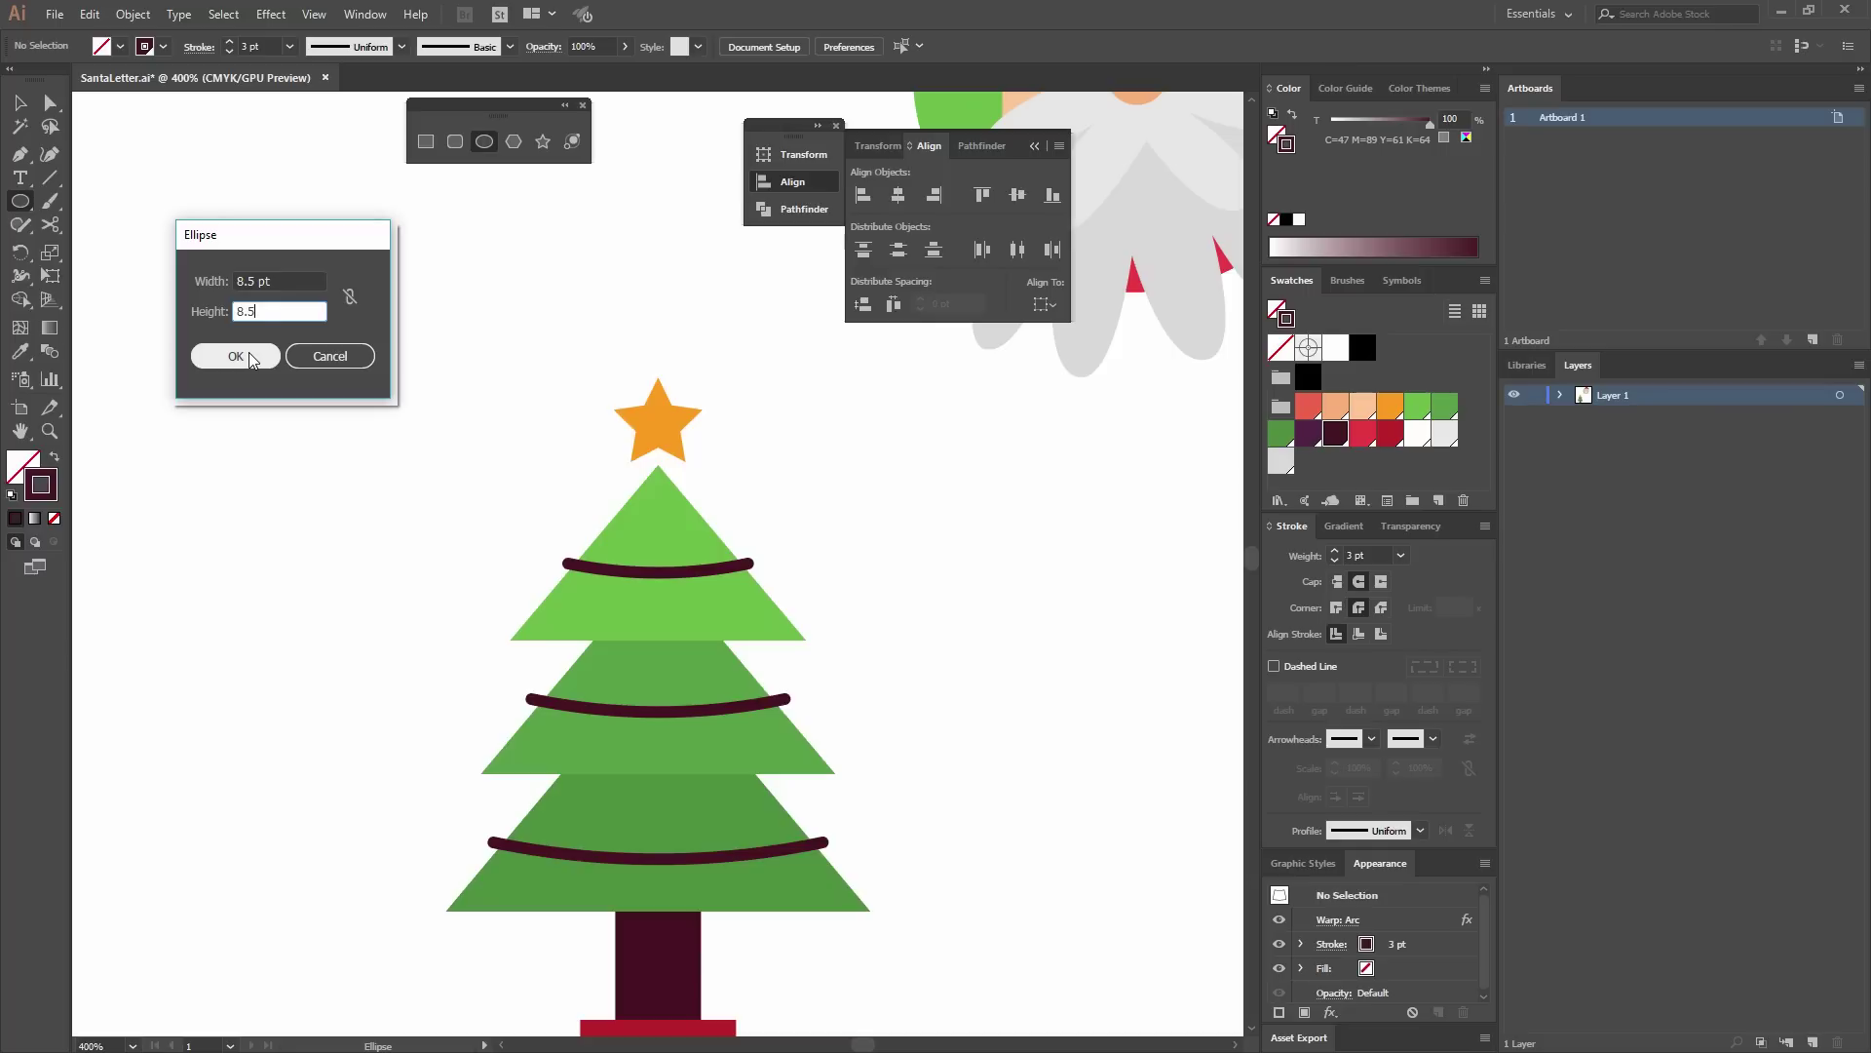
click(248, 354)
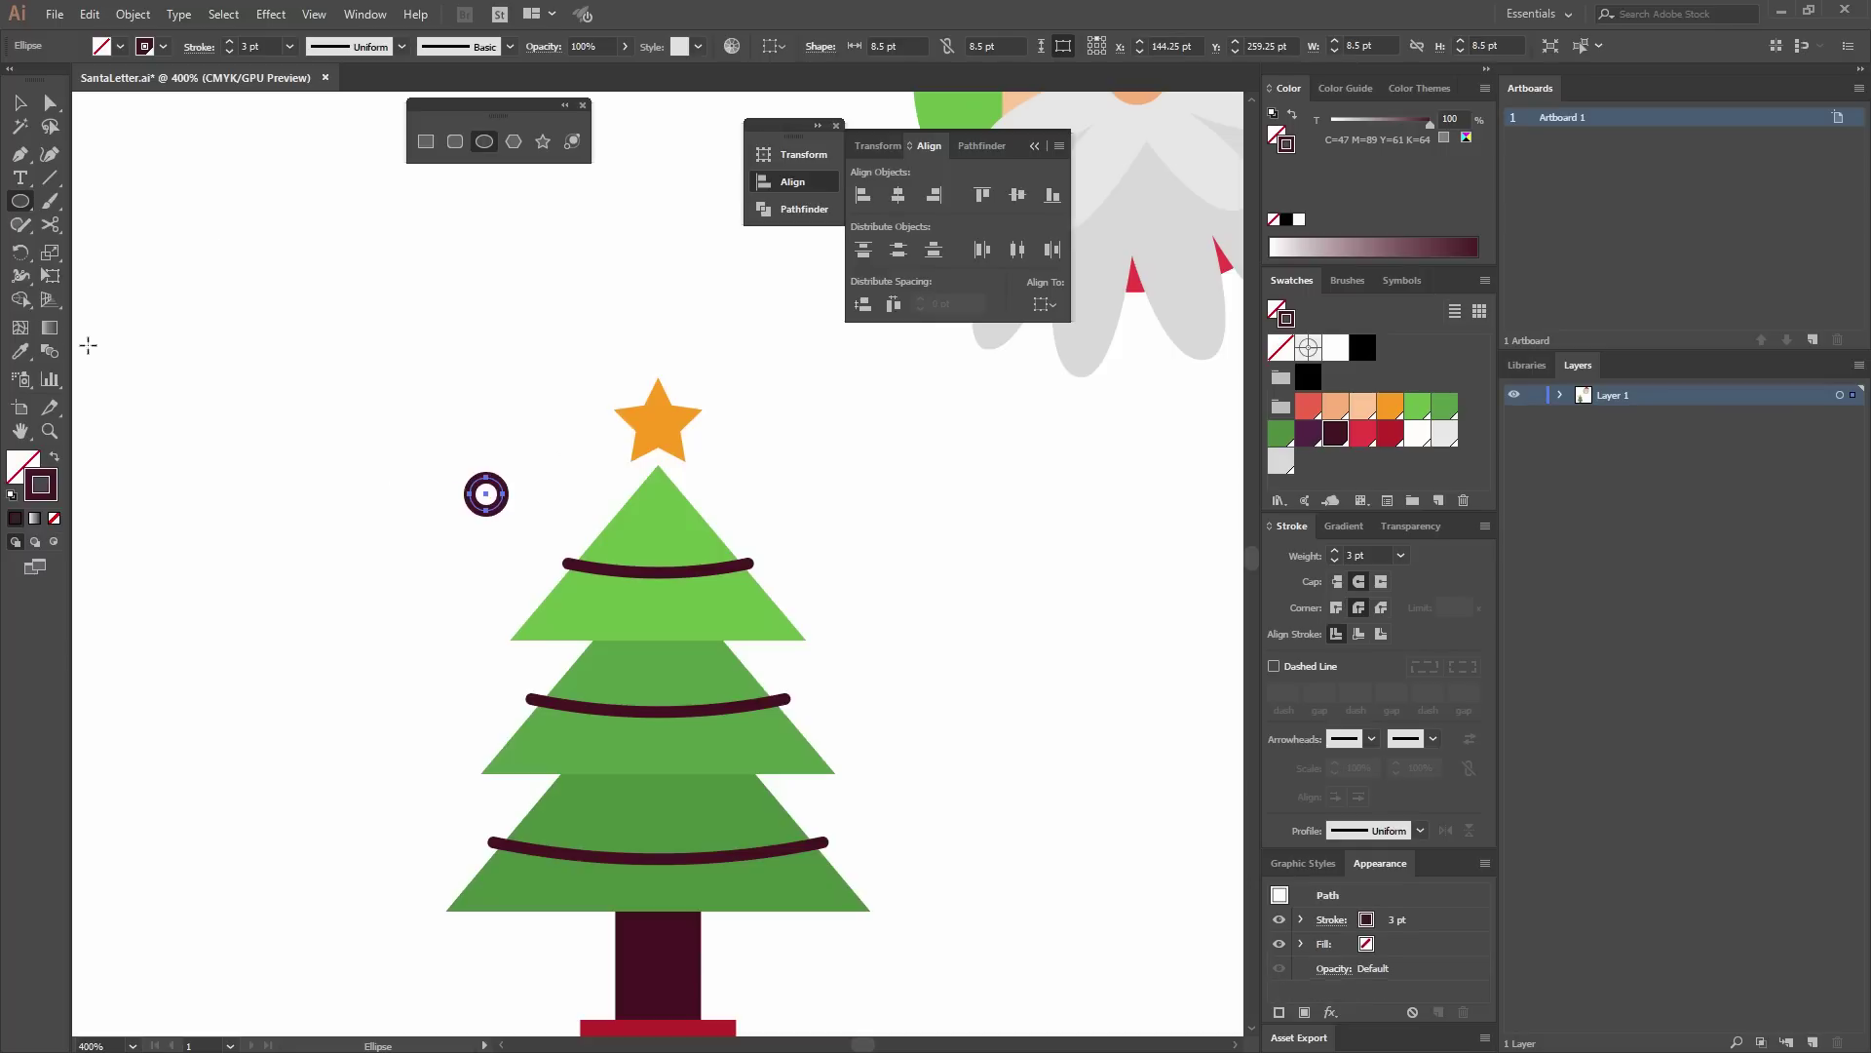
Fill the small circle with red (C=3 M=92 Y=79 K=0) and leave it without a stroke.
click(54, 460)
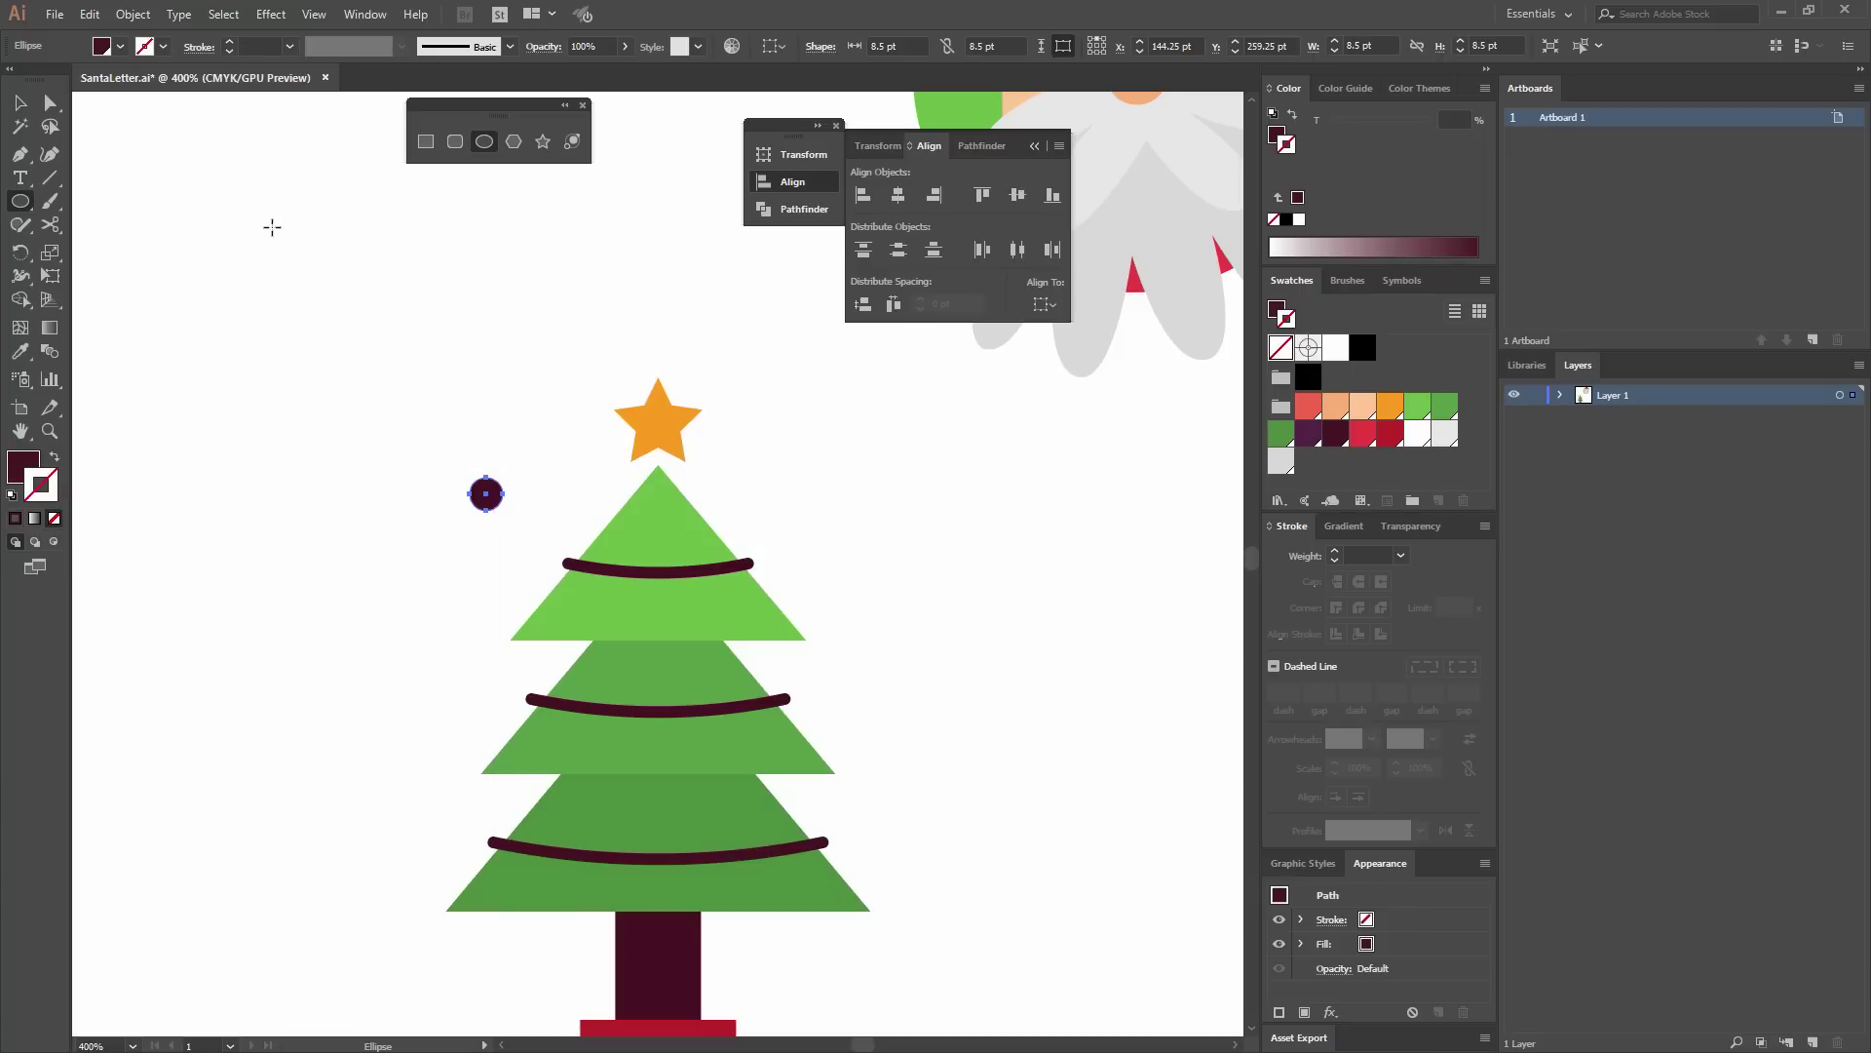
click(27, 466)
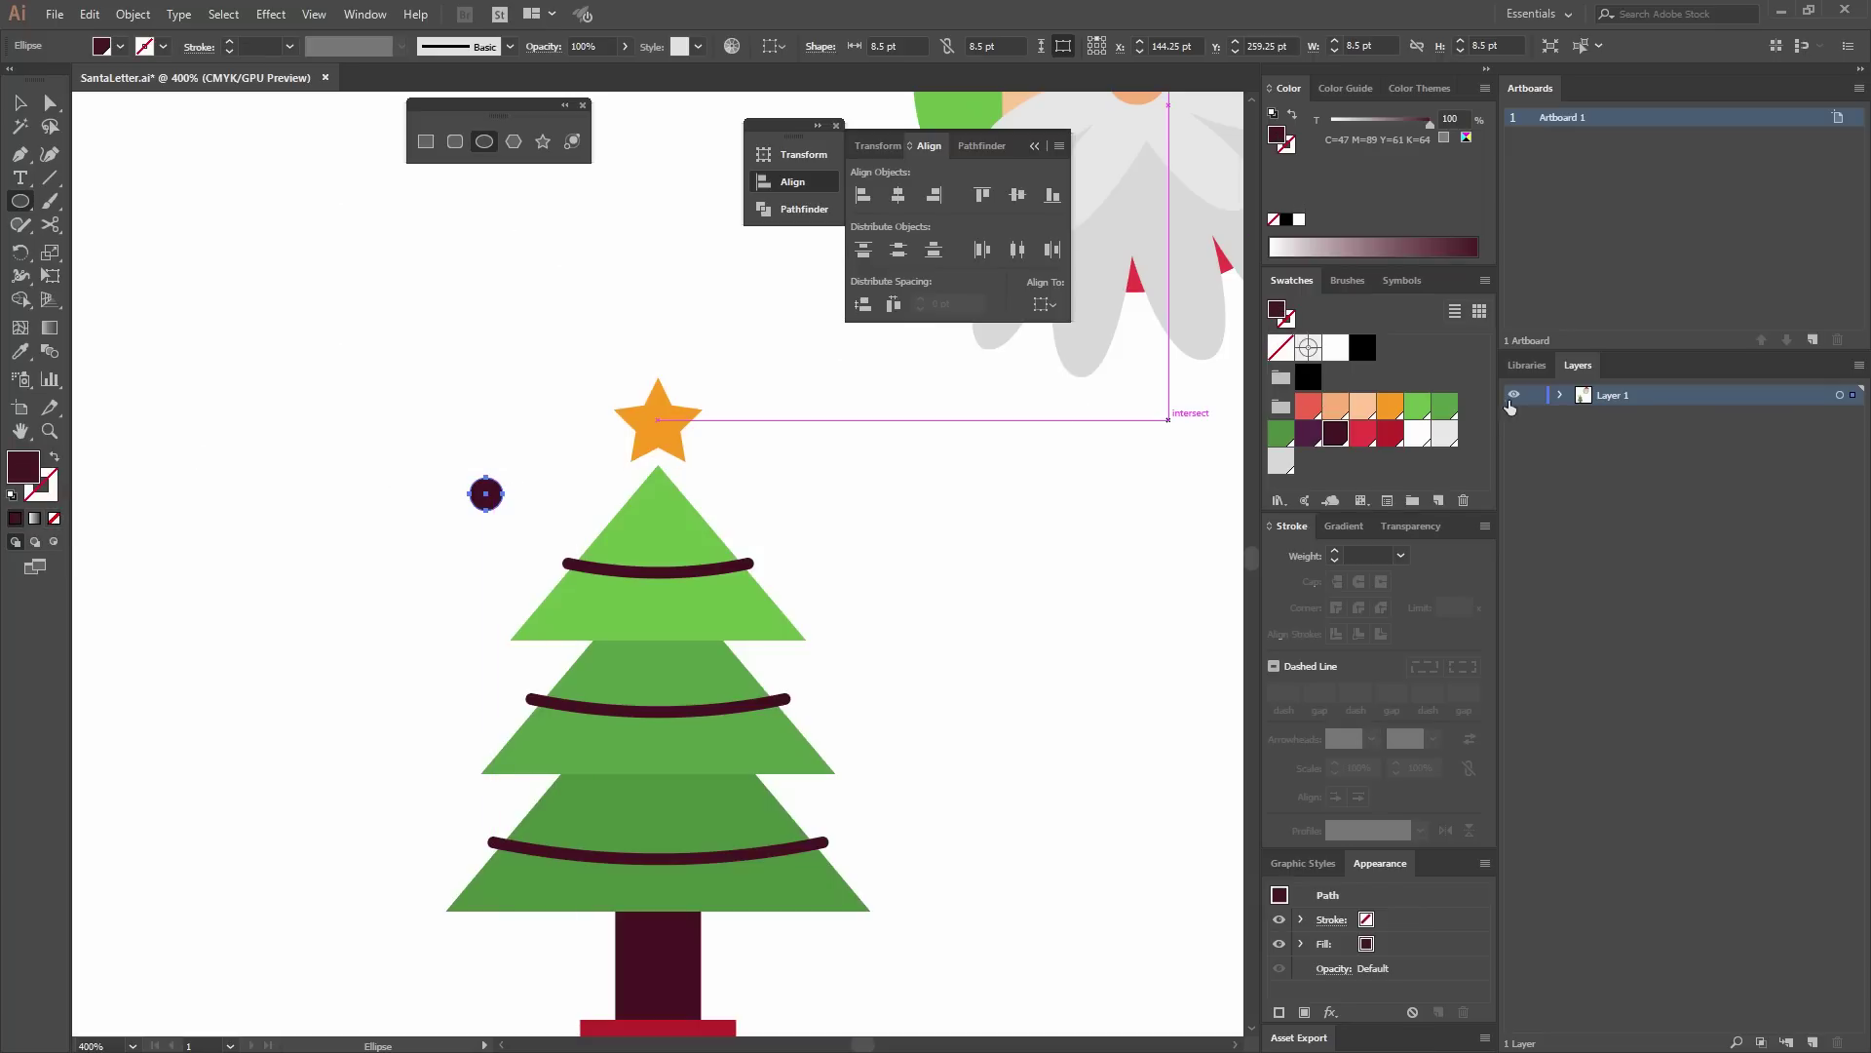
click(1362, 433)
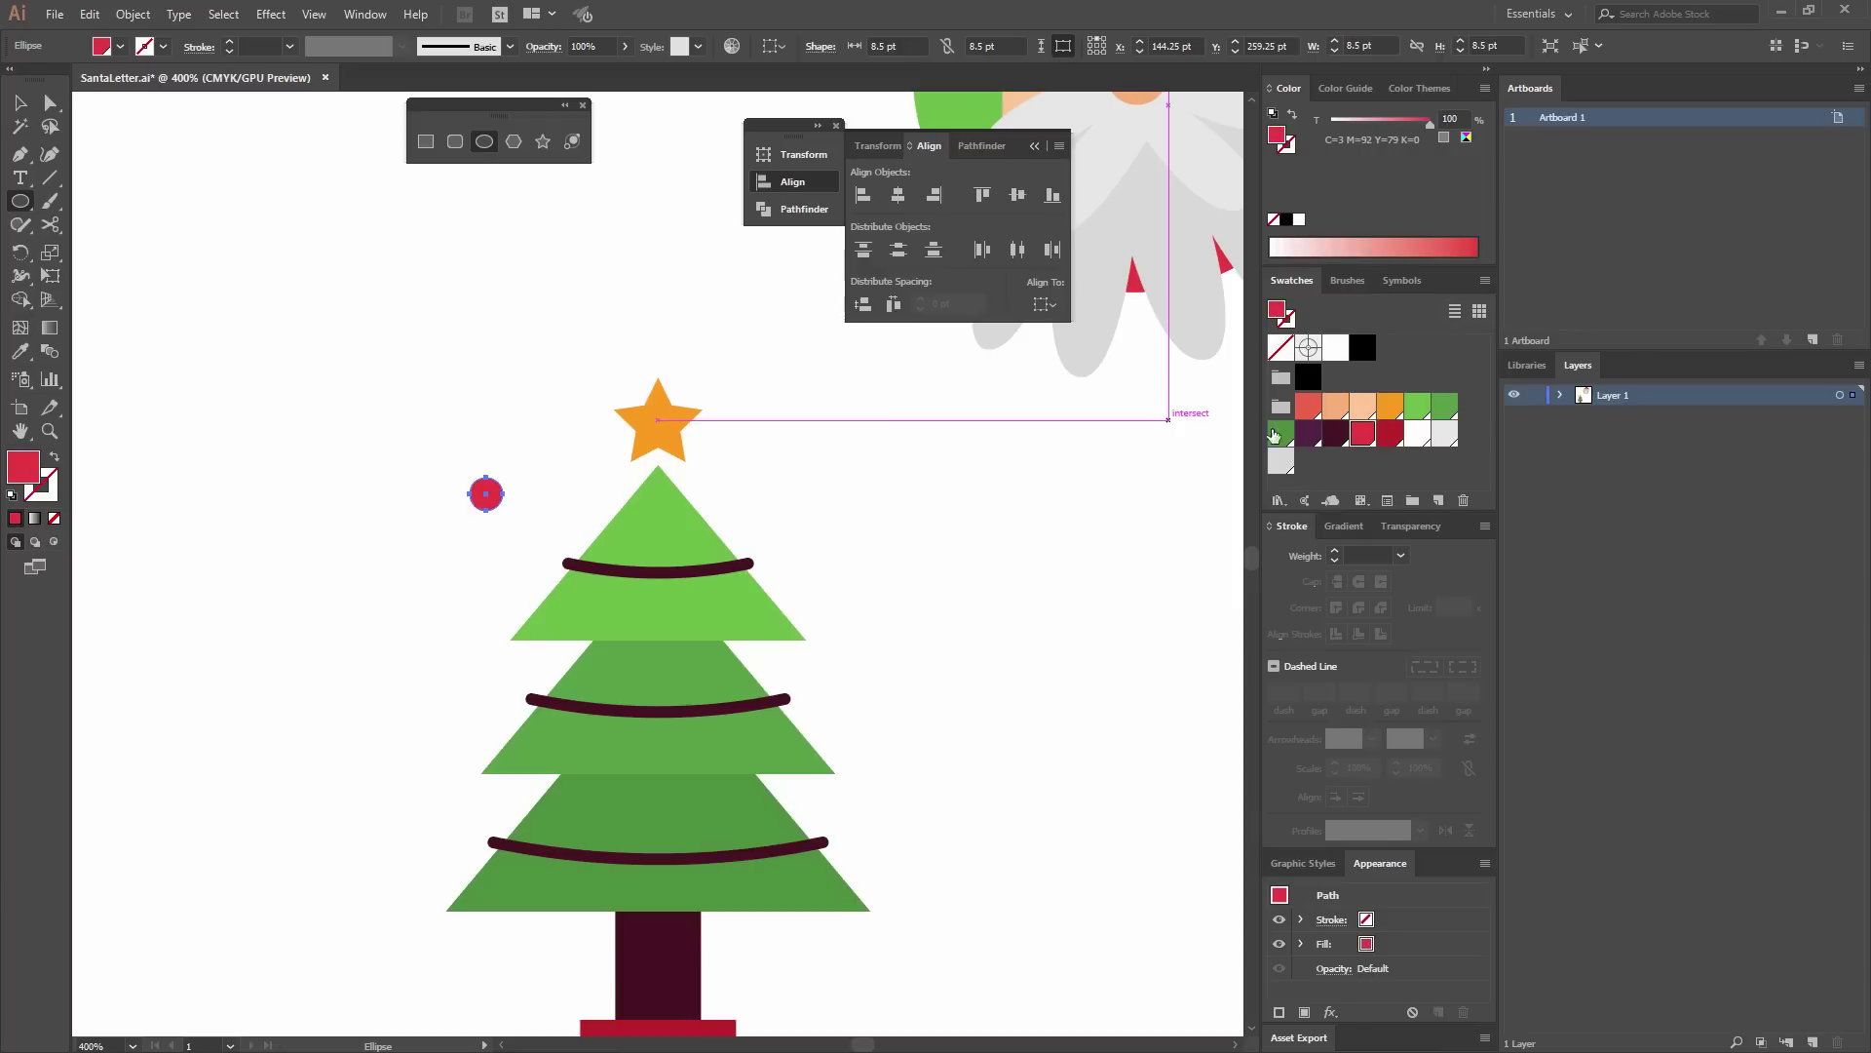
Place the red circle on the top garland and duplicate it so that each garland carries two baubles.
click(19, 101)
click(387, 317)
drag(461, 442, 321, 279)
drag(350, 348, 489, 423)
click(722, 435)
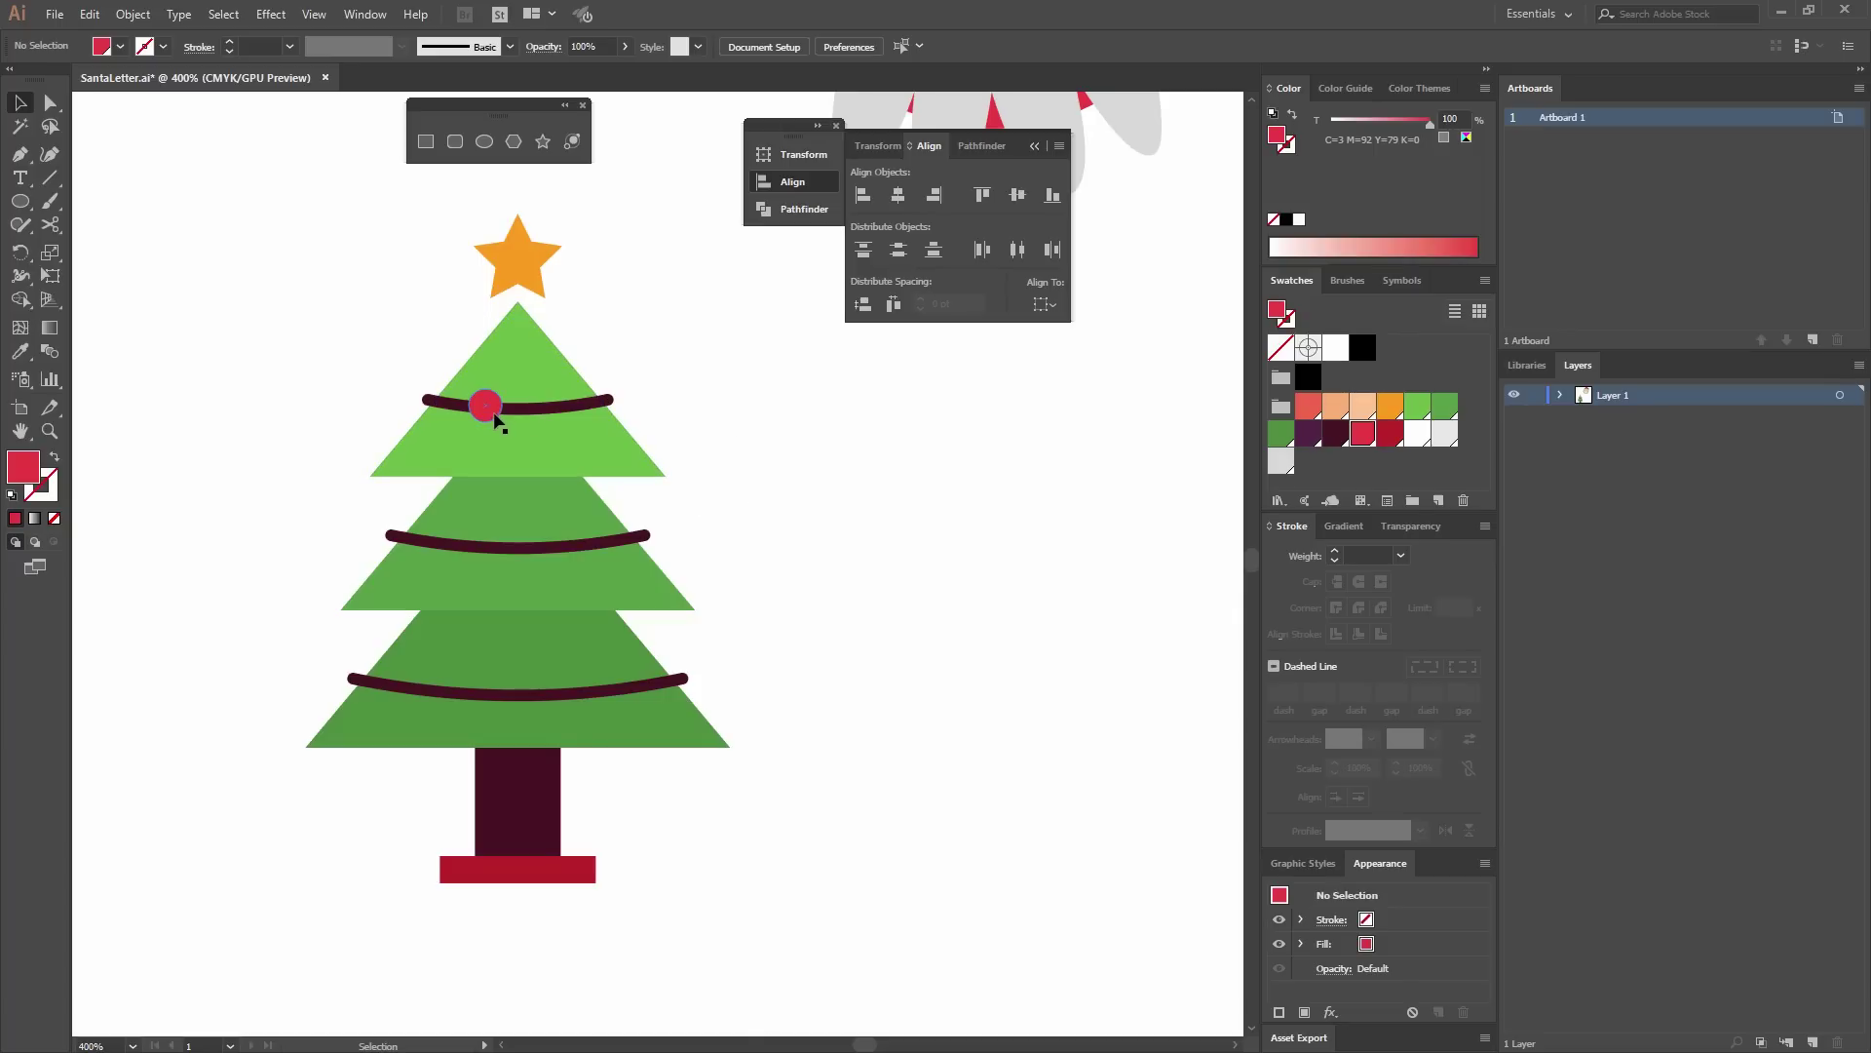
drag(502, 407, 403, 692)
click(652, 435)
click(793, 605)
Recolour the top garland's right bauble and the bottom garland's left bauble with the star's orange.
click(398, 689)
shift+click(607, 399)
key(i)
click(514, 261)
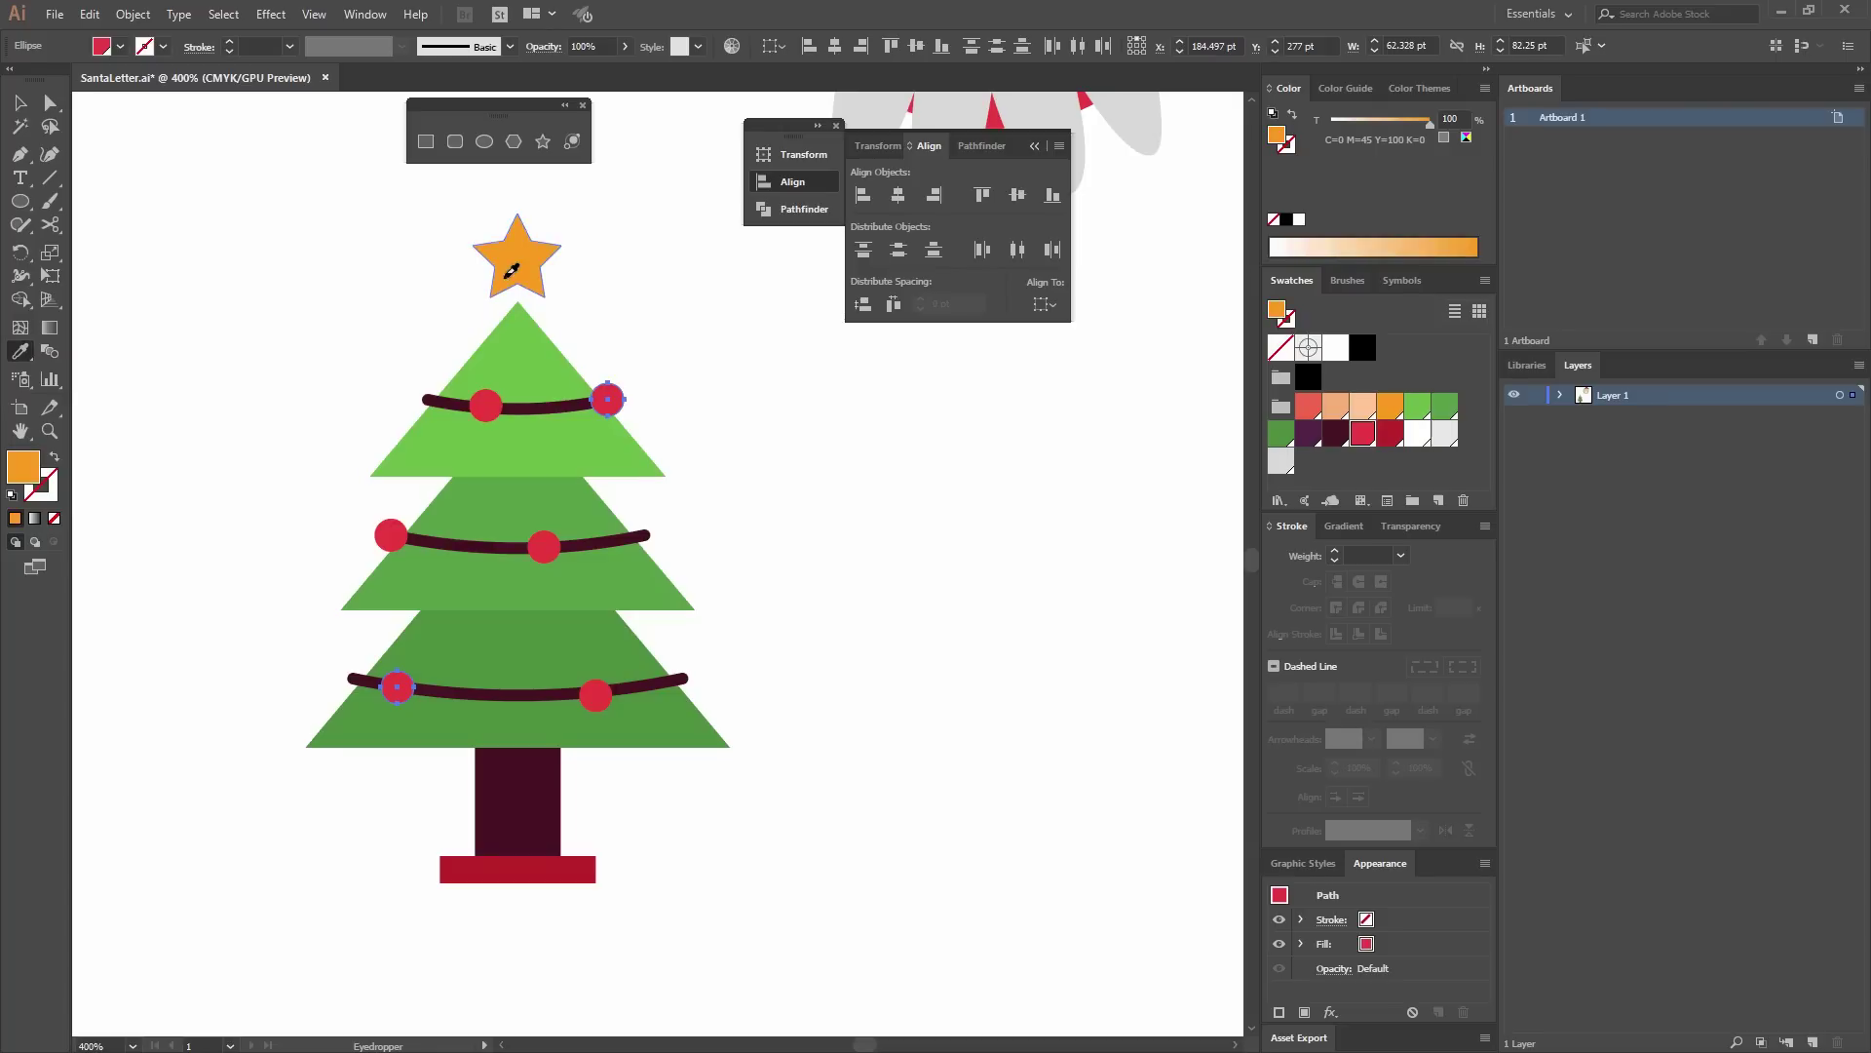
key(v)
click(429, 349)
Fill the bauble near the centre of the middle garland with white.
click(544, 547)
click(1418, 433)
click(1116, 447)
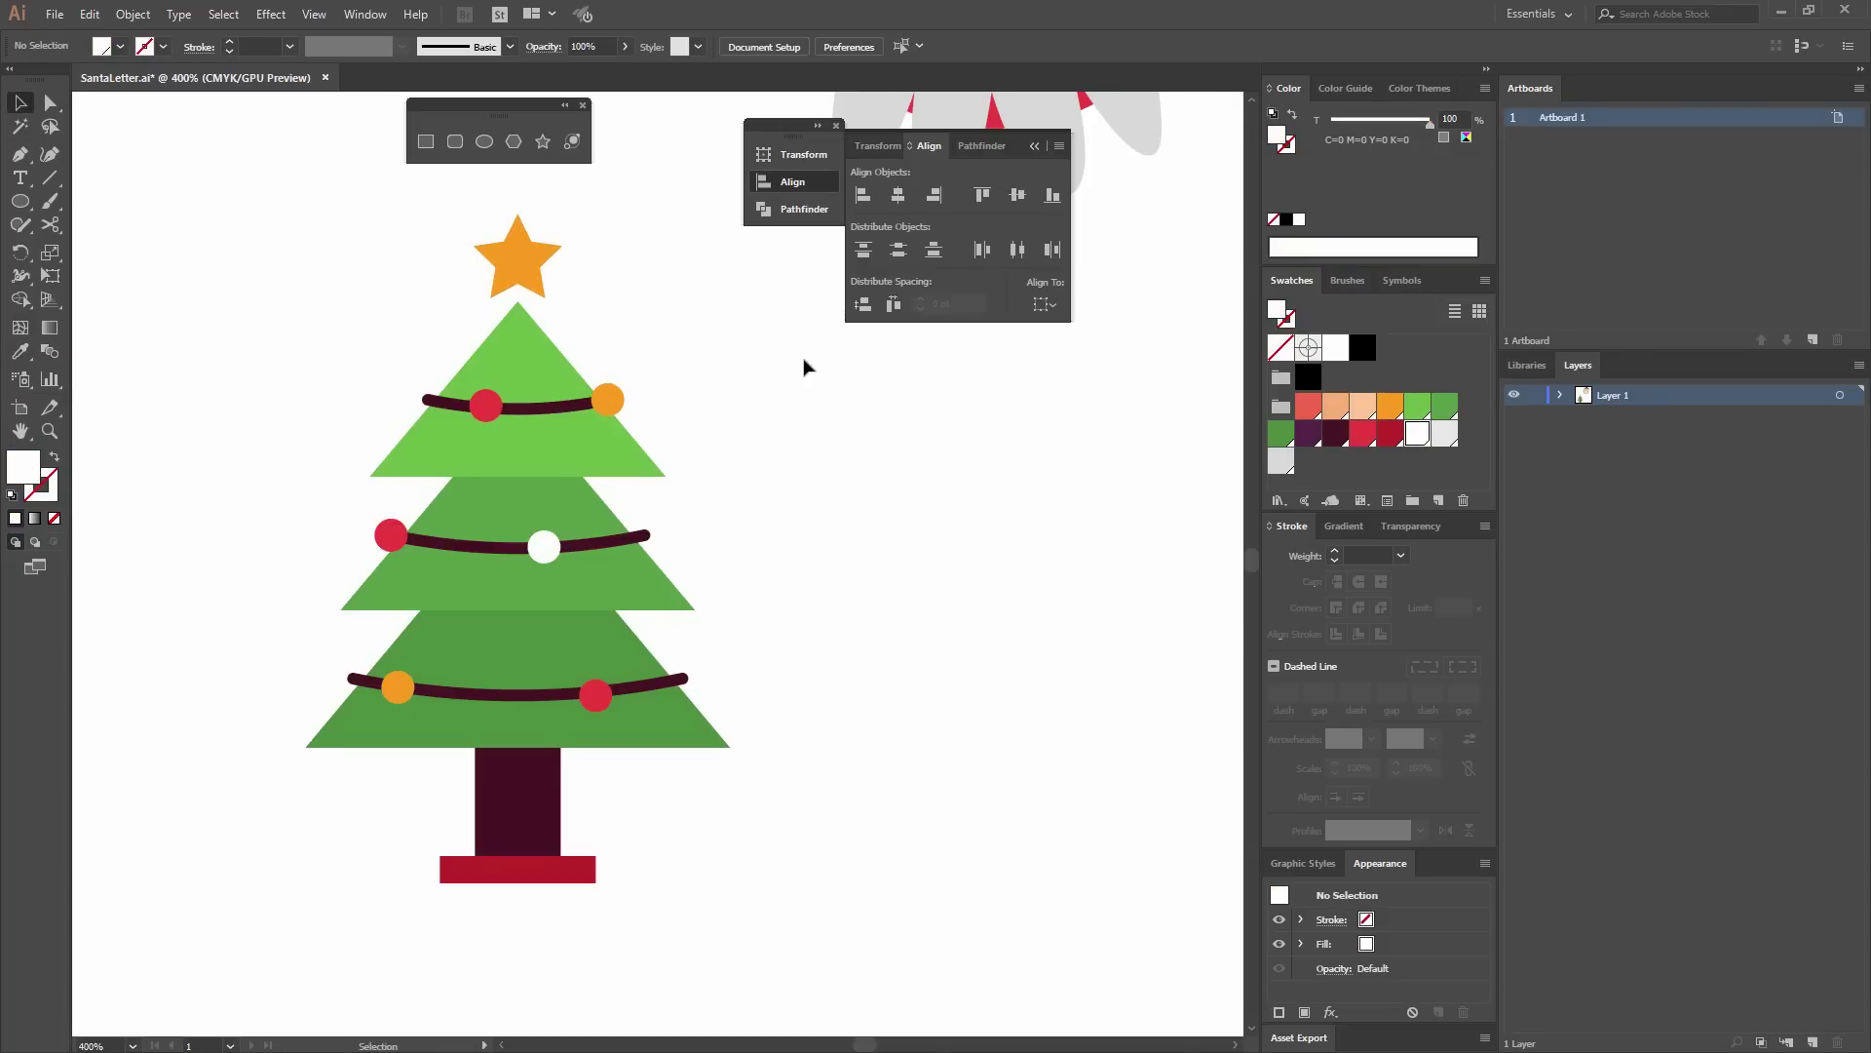
Group all parts of the Christmas tree, including the star, garlands, baubles, trunk and base.
key(ctrl+minus)
key(ctrl+minus)
drag(697, 753, 433, 364)
key(ctrl+g)
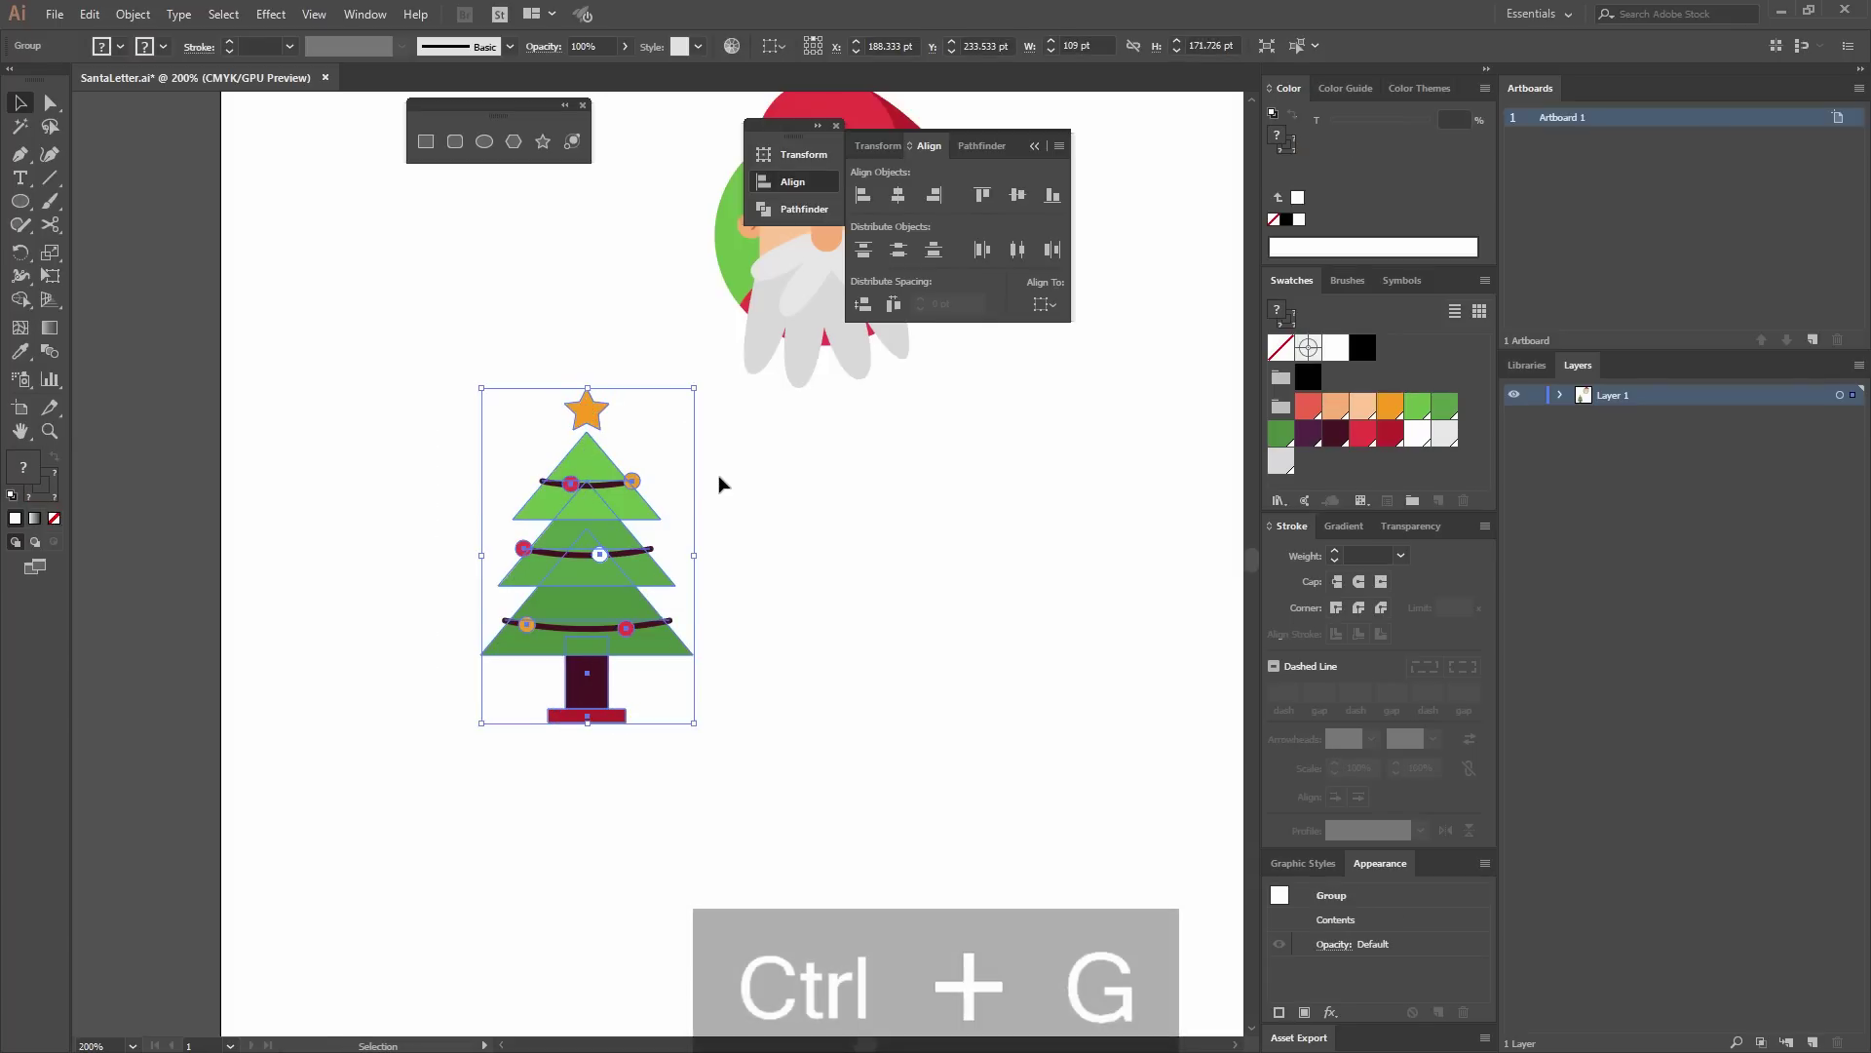
click(705, 436)
key(ctrl+minus)
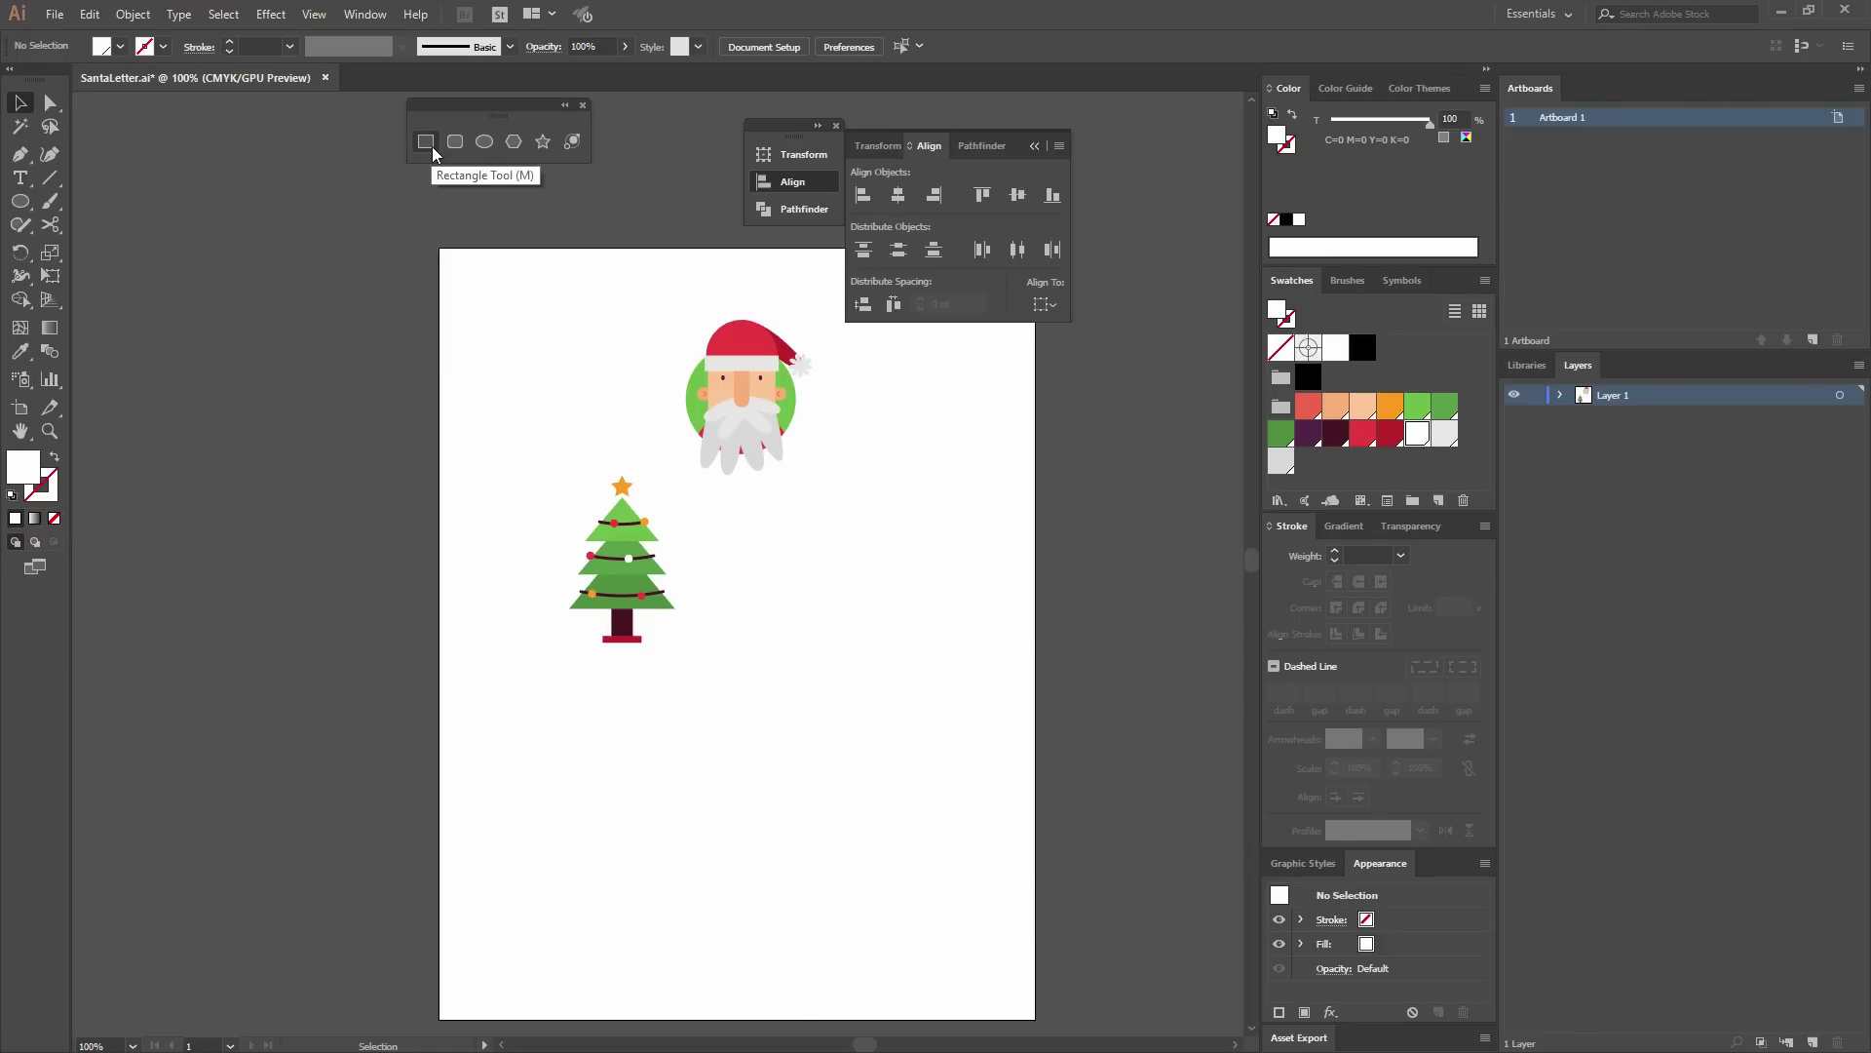
Create a 31 × 34 pt rectangle in the empty area to the right of the tree.
key(ctrl+equal)
key(ctrl+equal)
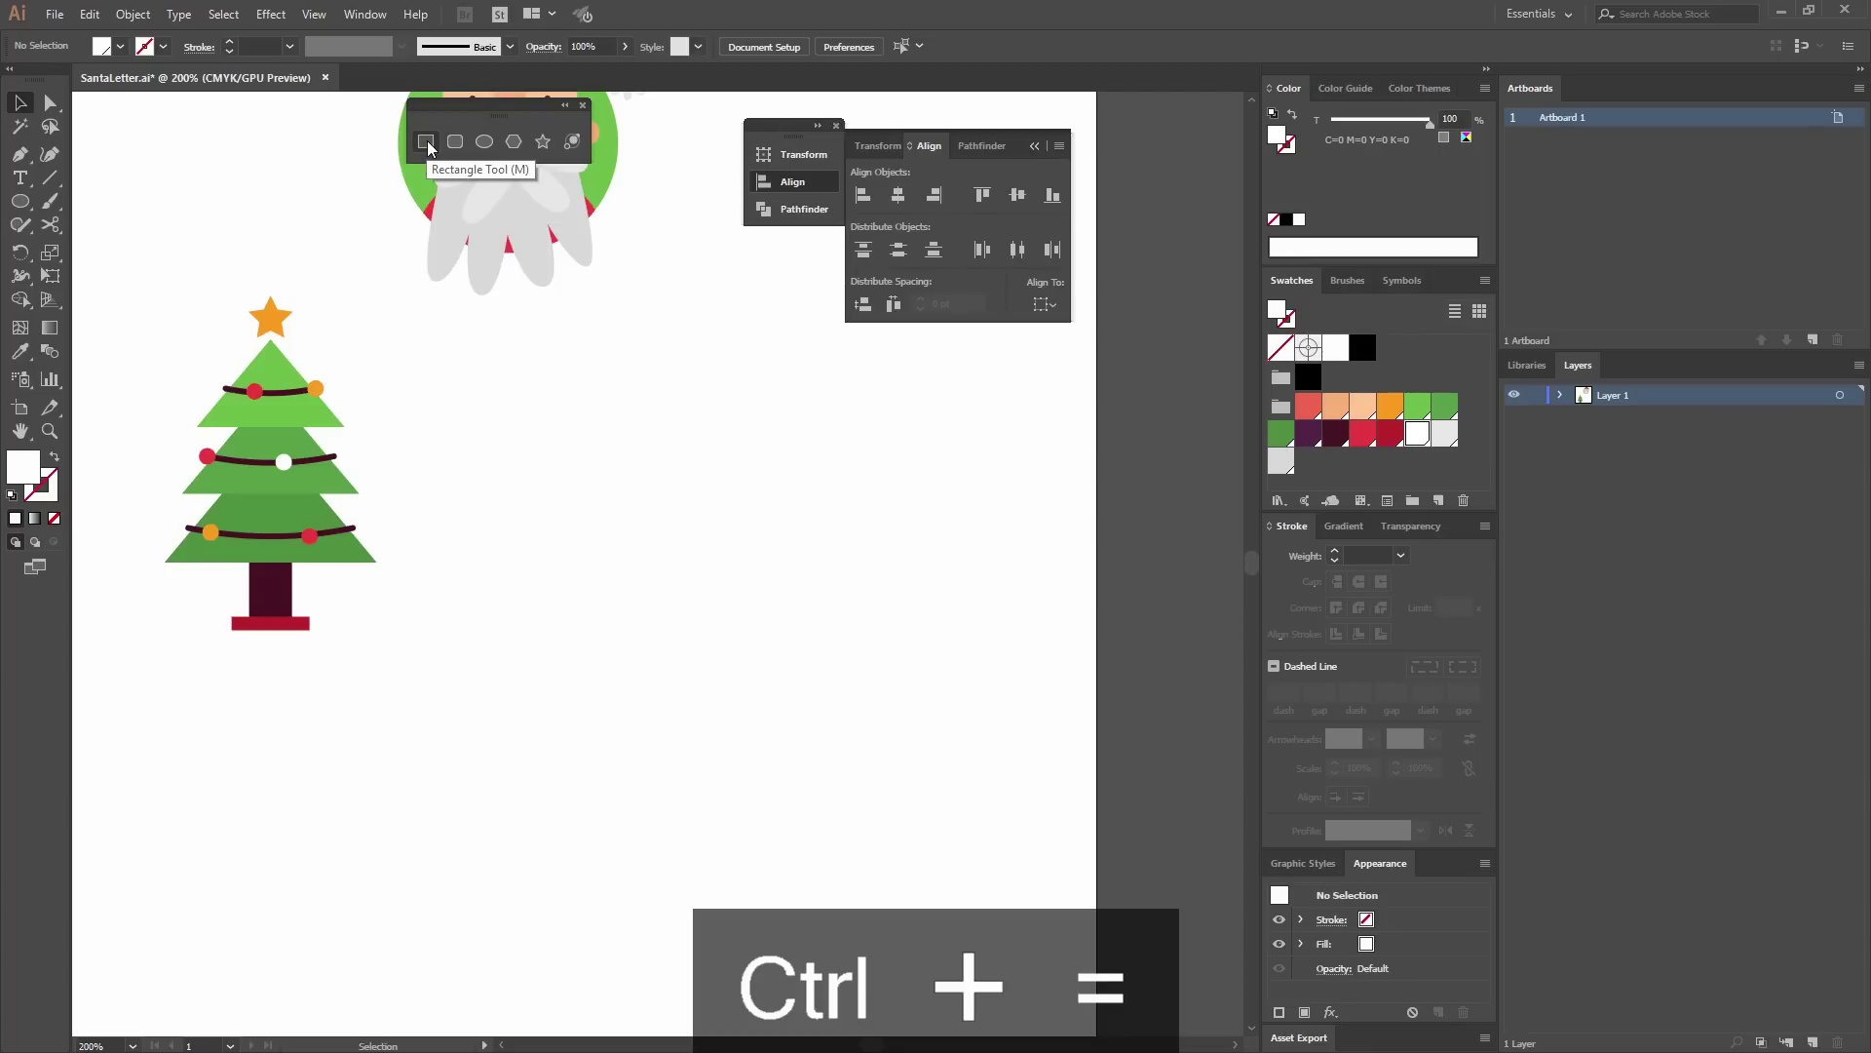
click(426, 142)
click(591, 429)
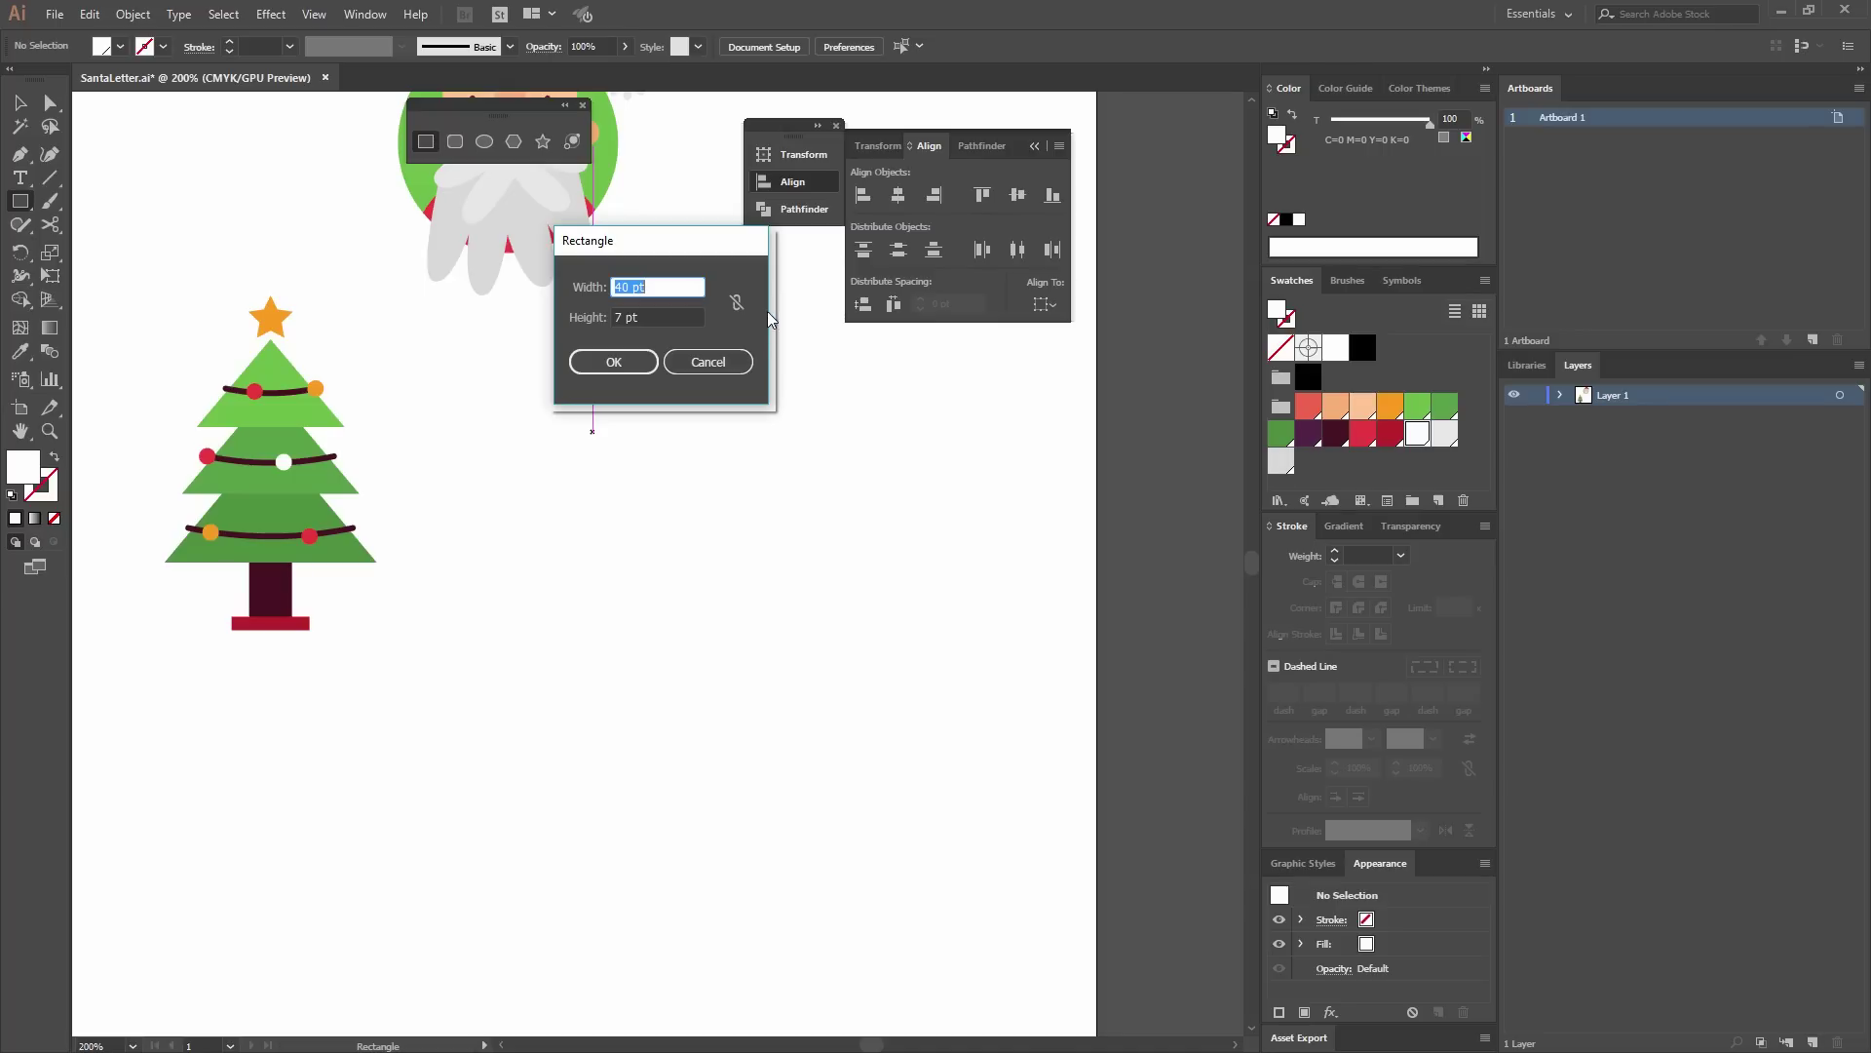
text(31)
key(Tab)
text(34)
key(Return)
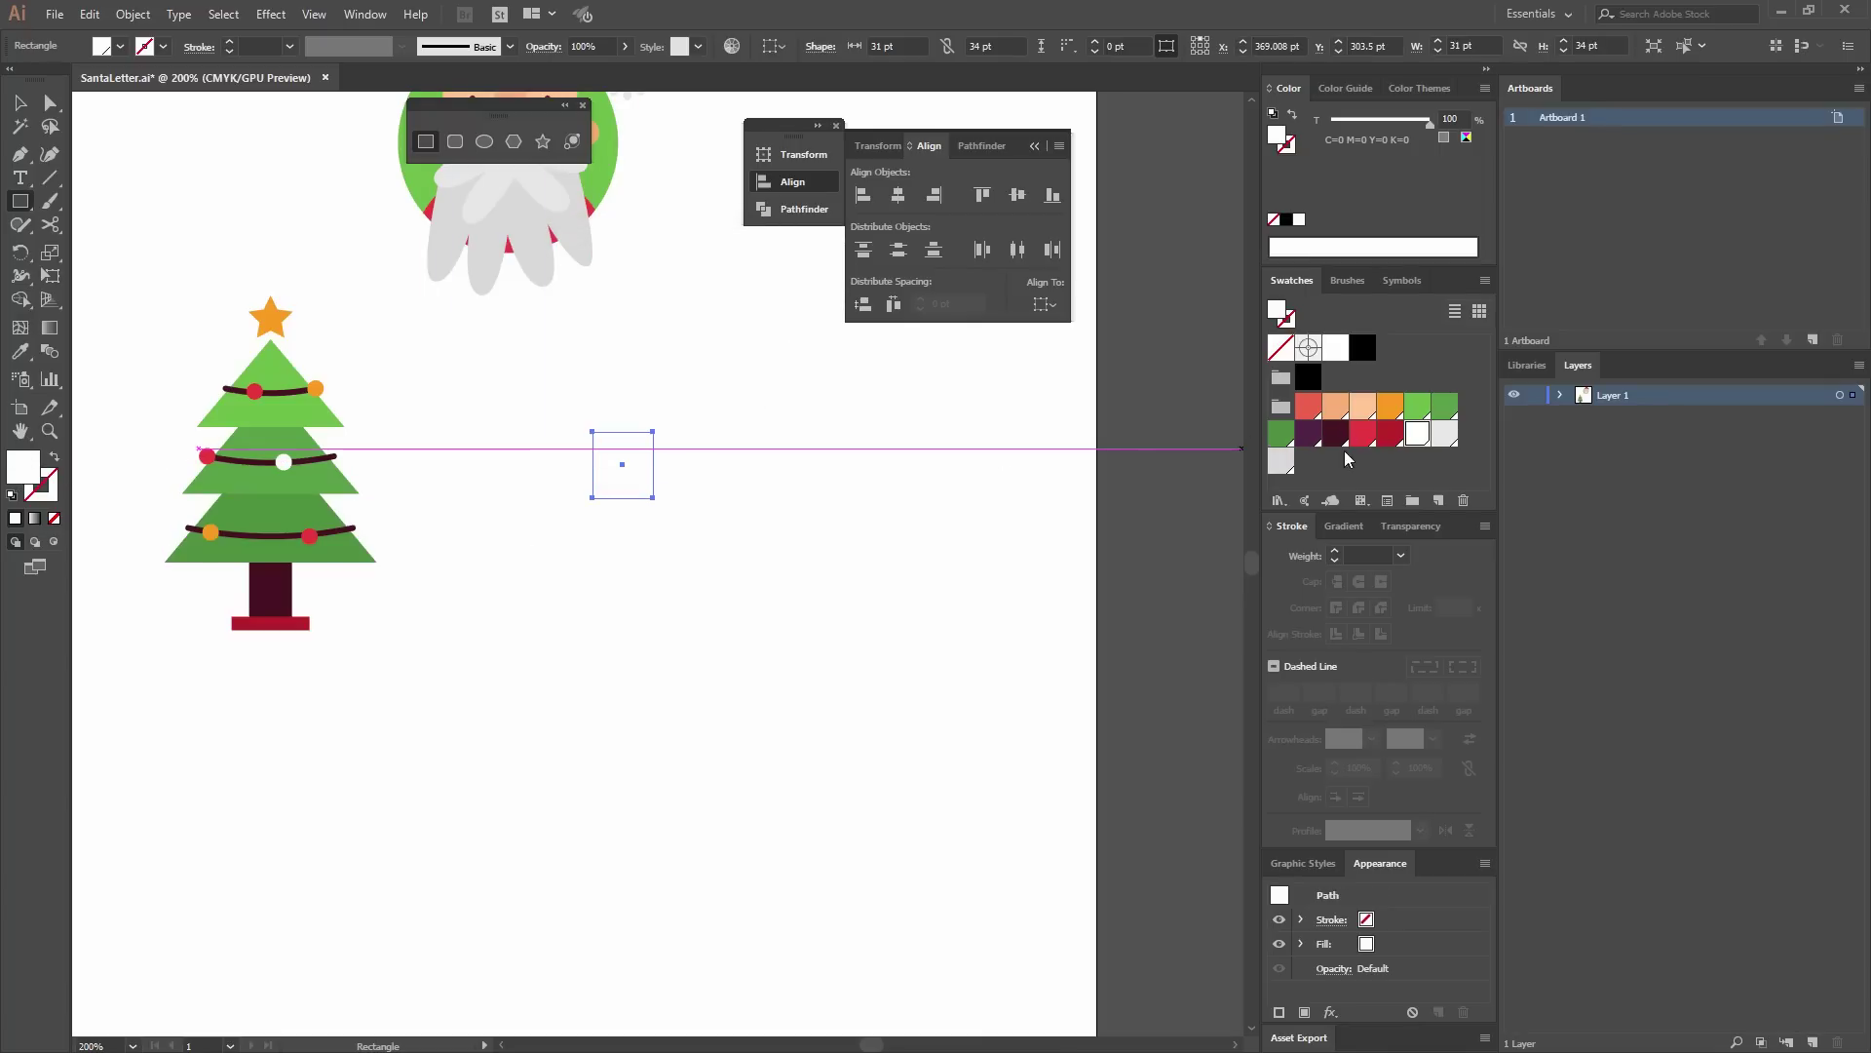
Fill the new rectangle with the darkest green swatch (C=71 M=16 Y=100 K=14).
click(1281, 432)
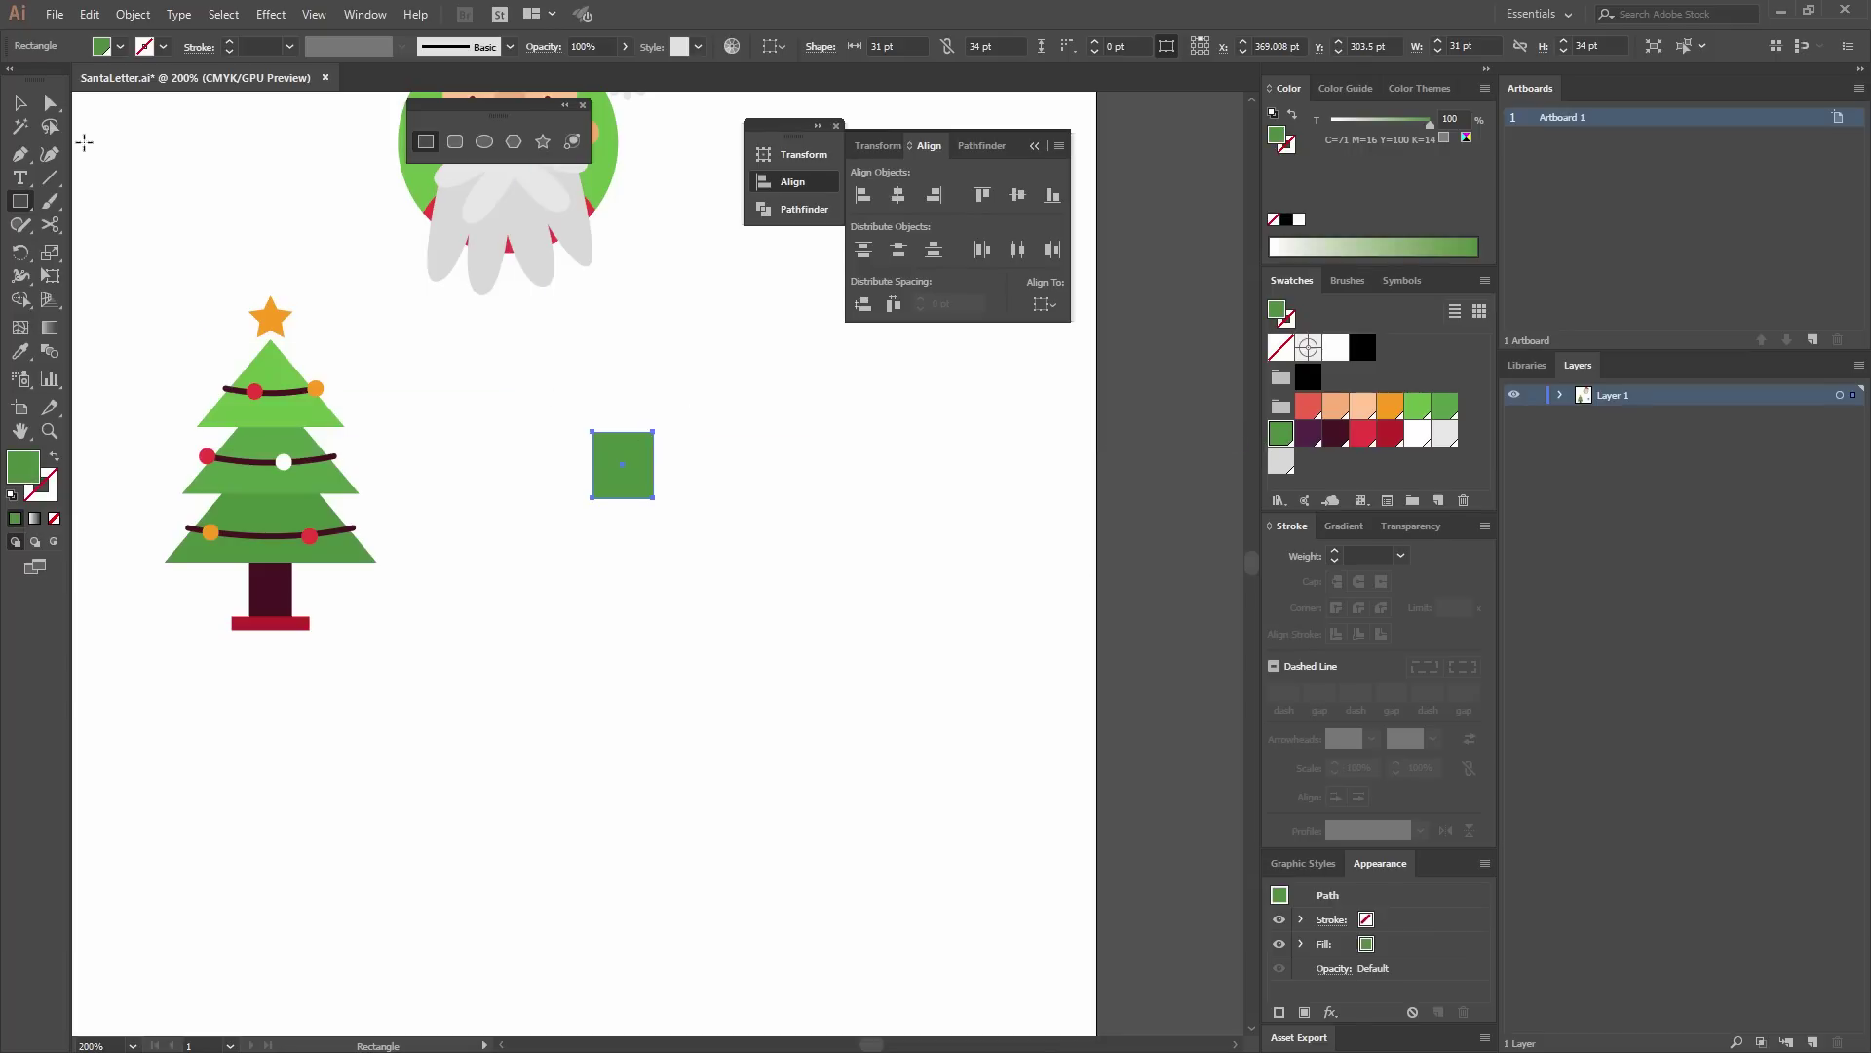
click(20, 102)
click(672, 376)
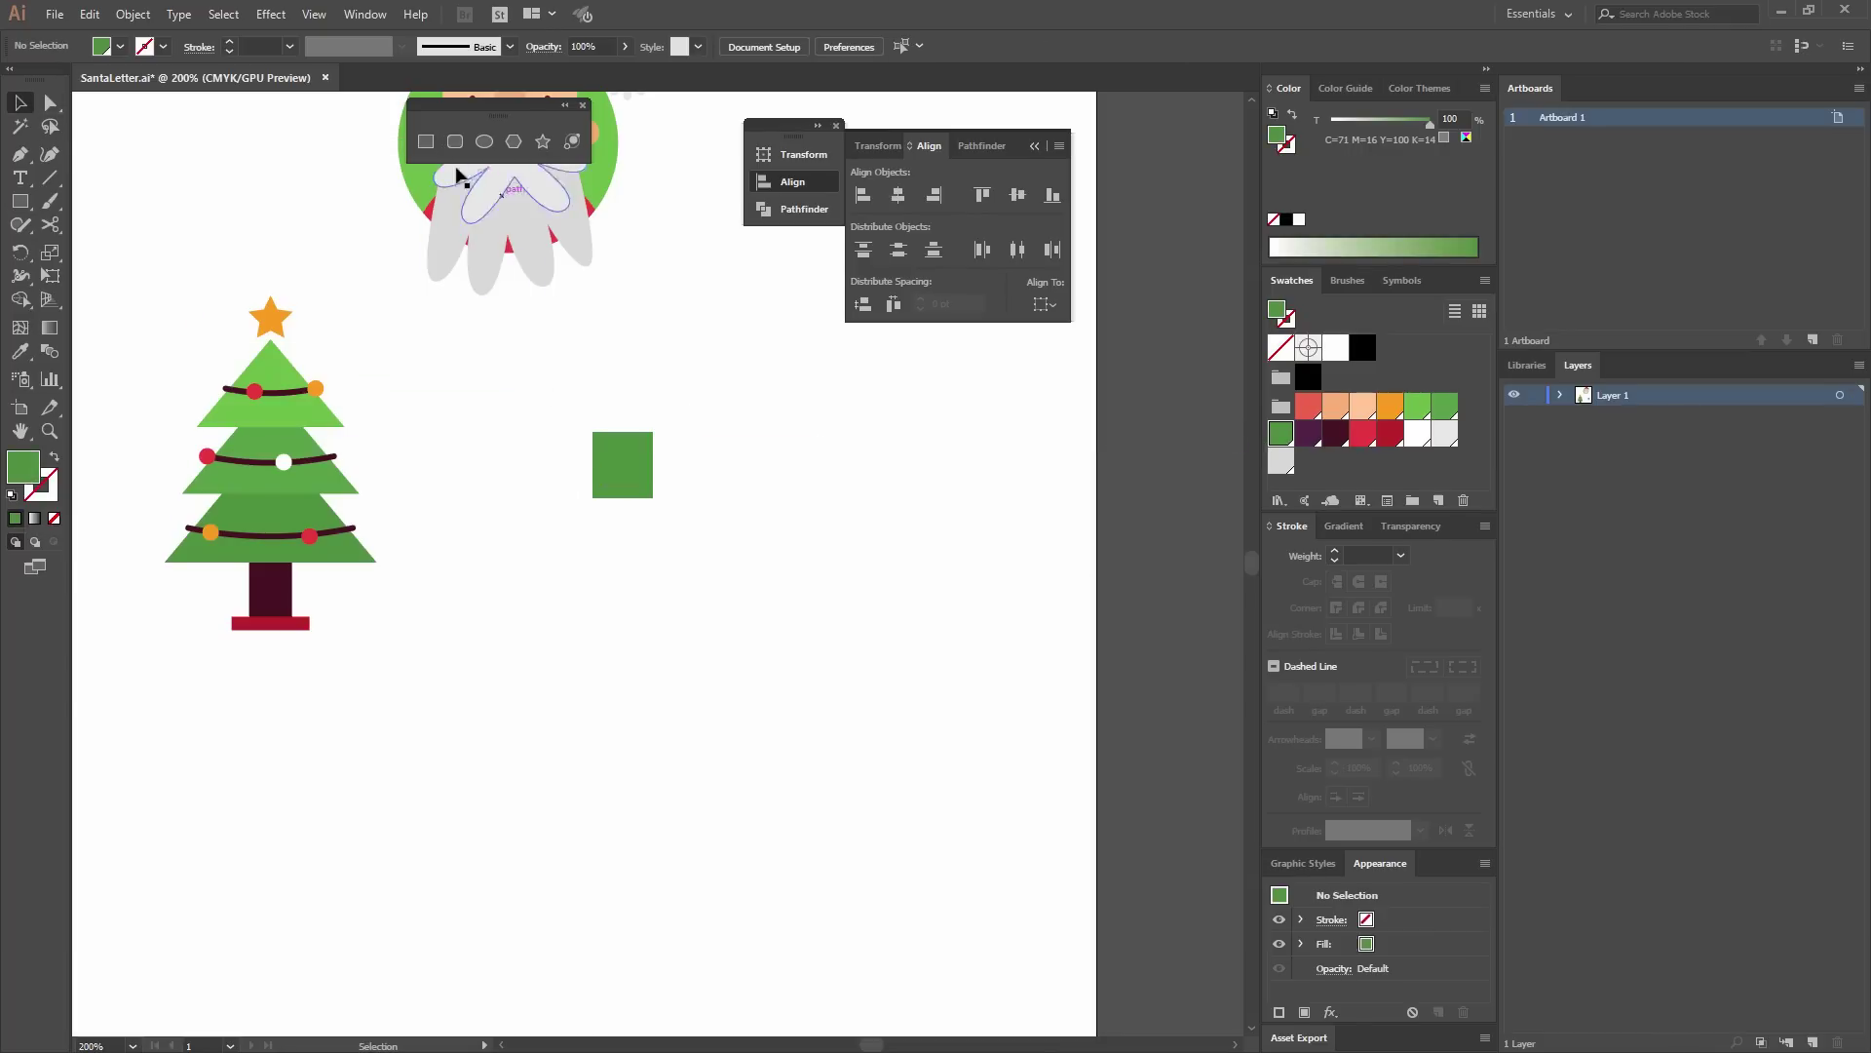
Create a second green rectangle, 39 pt wide and 12 pt high, above the first one.
click(426, 143)
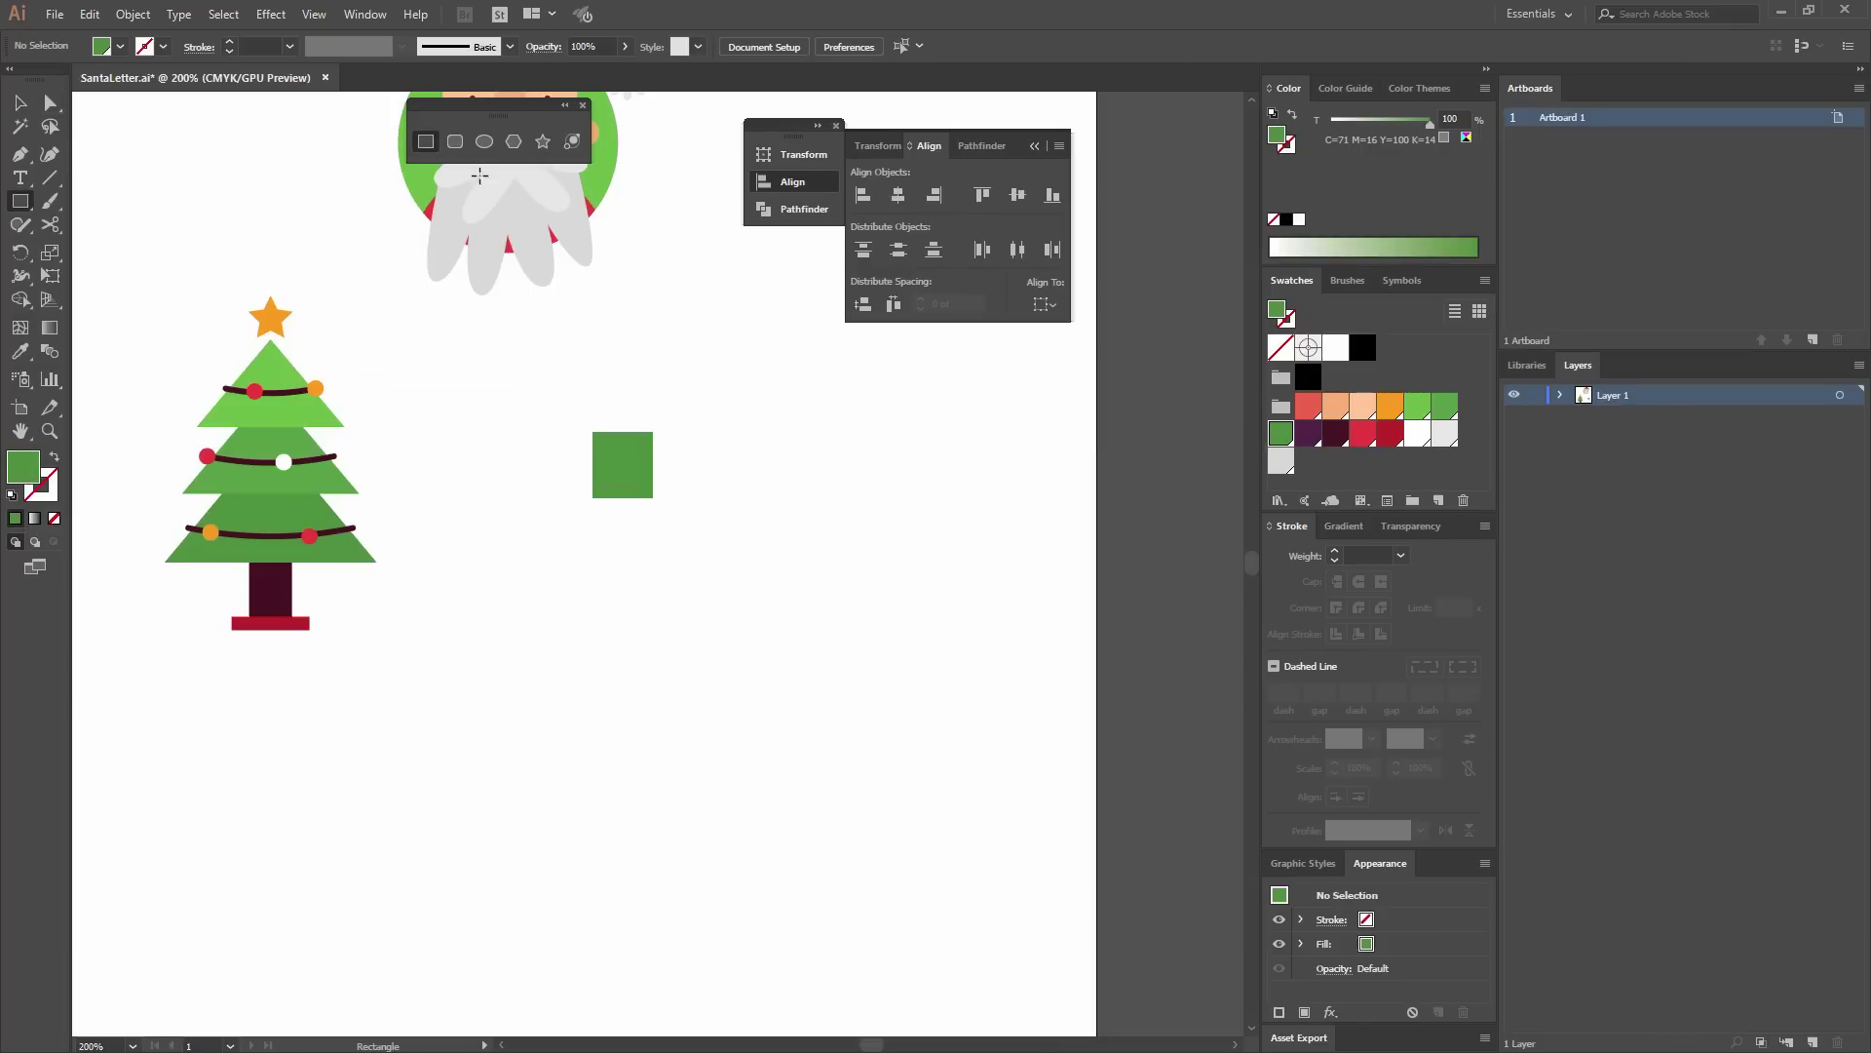
click(593, 431)
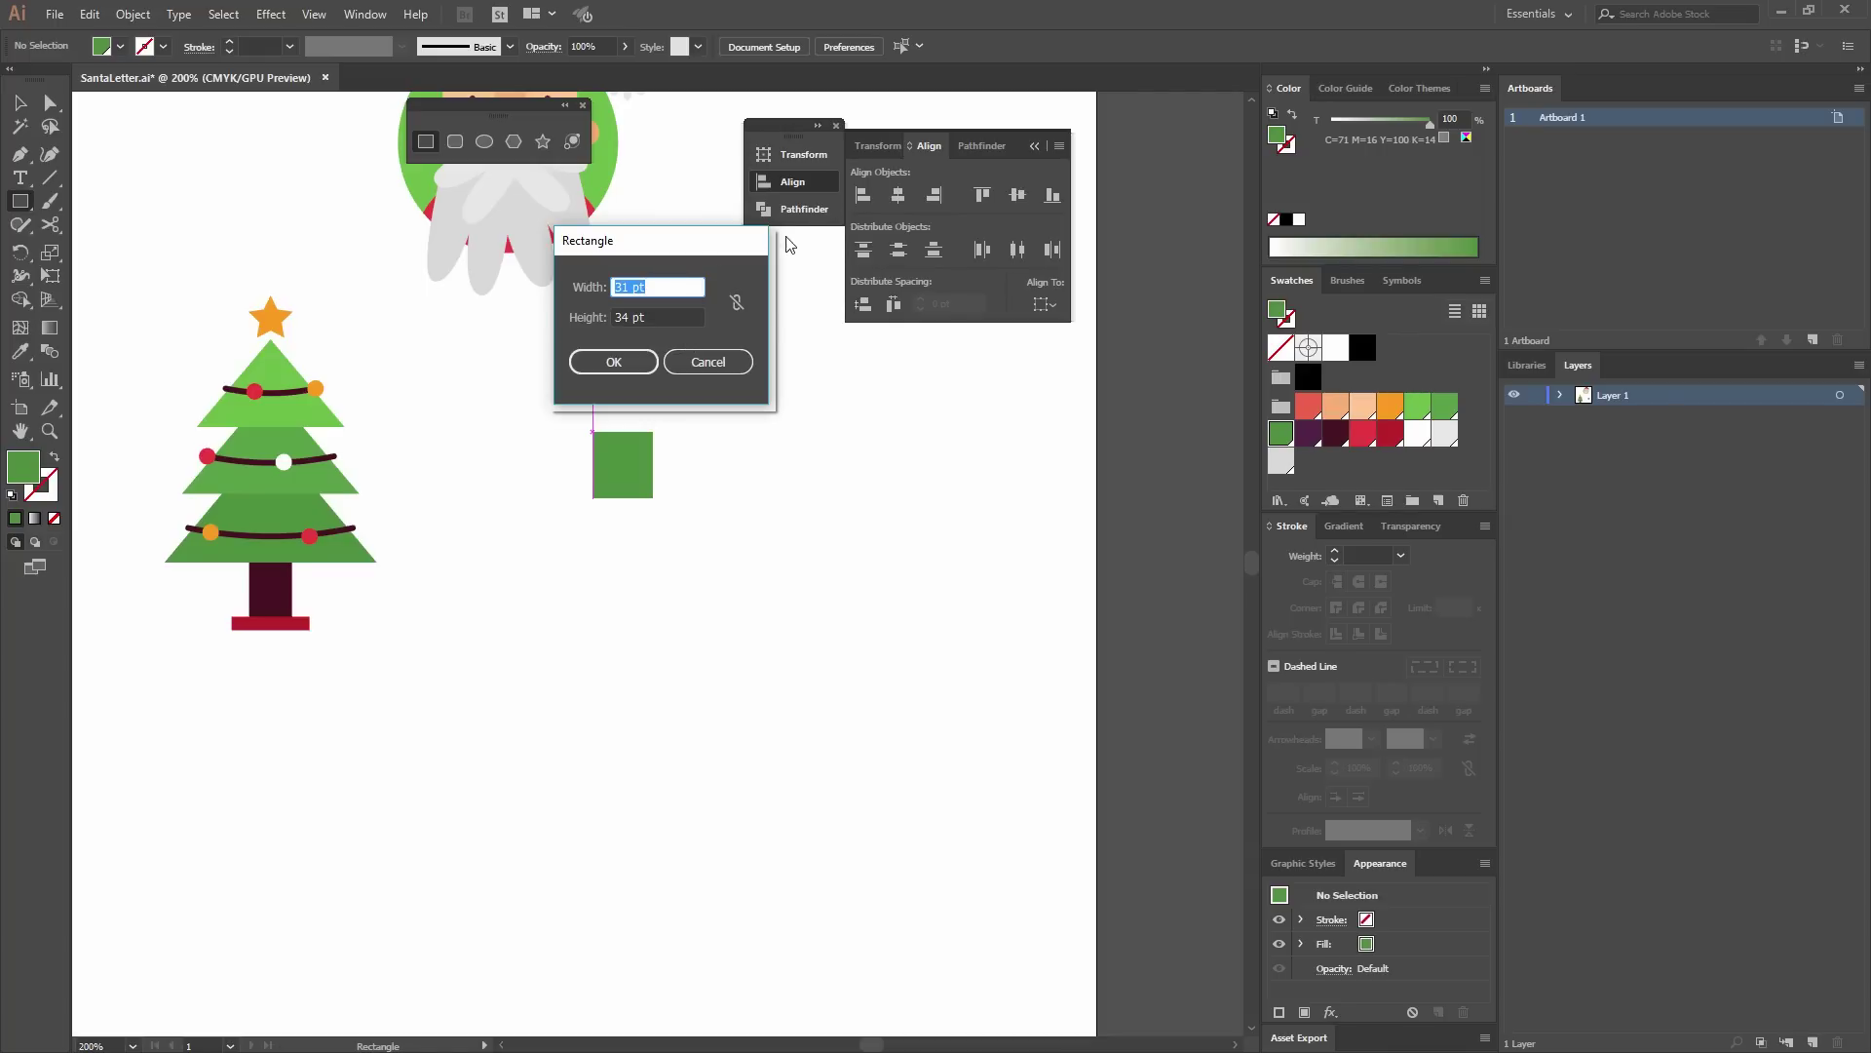
click(676, 308)
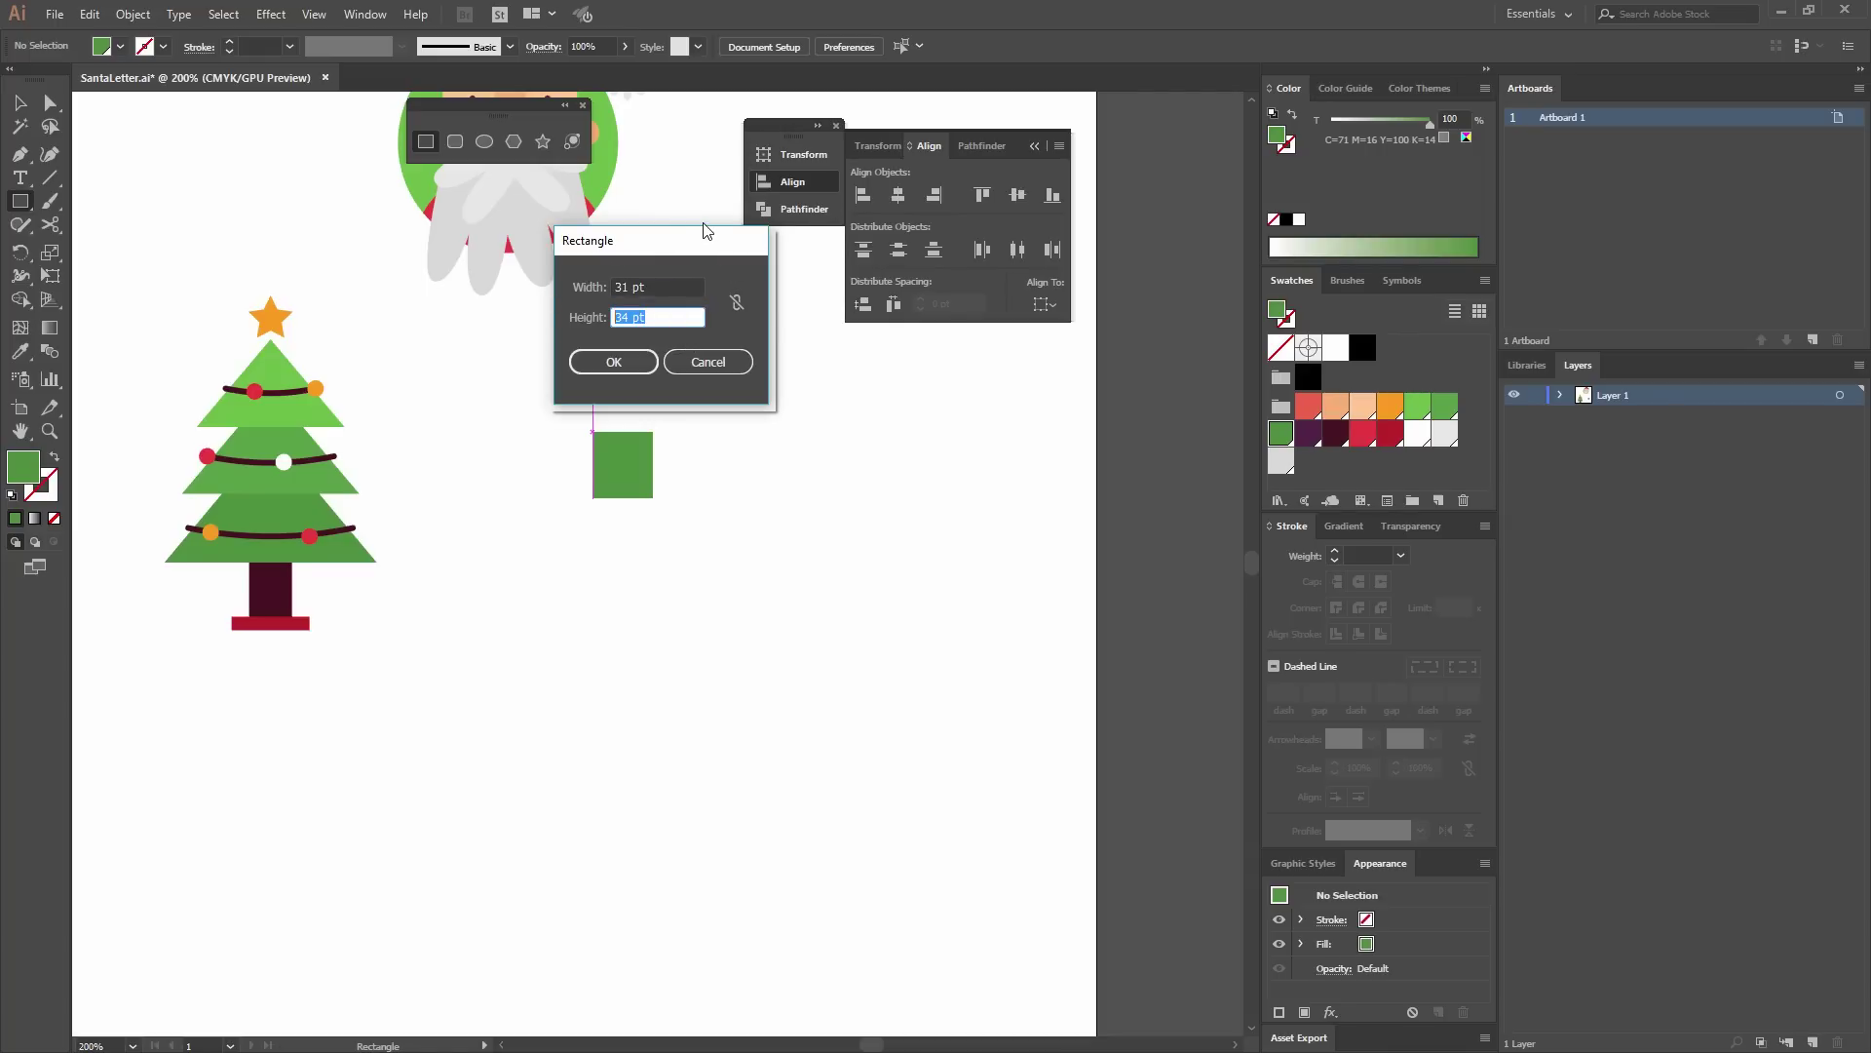
text(12)
key(Tab)
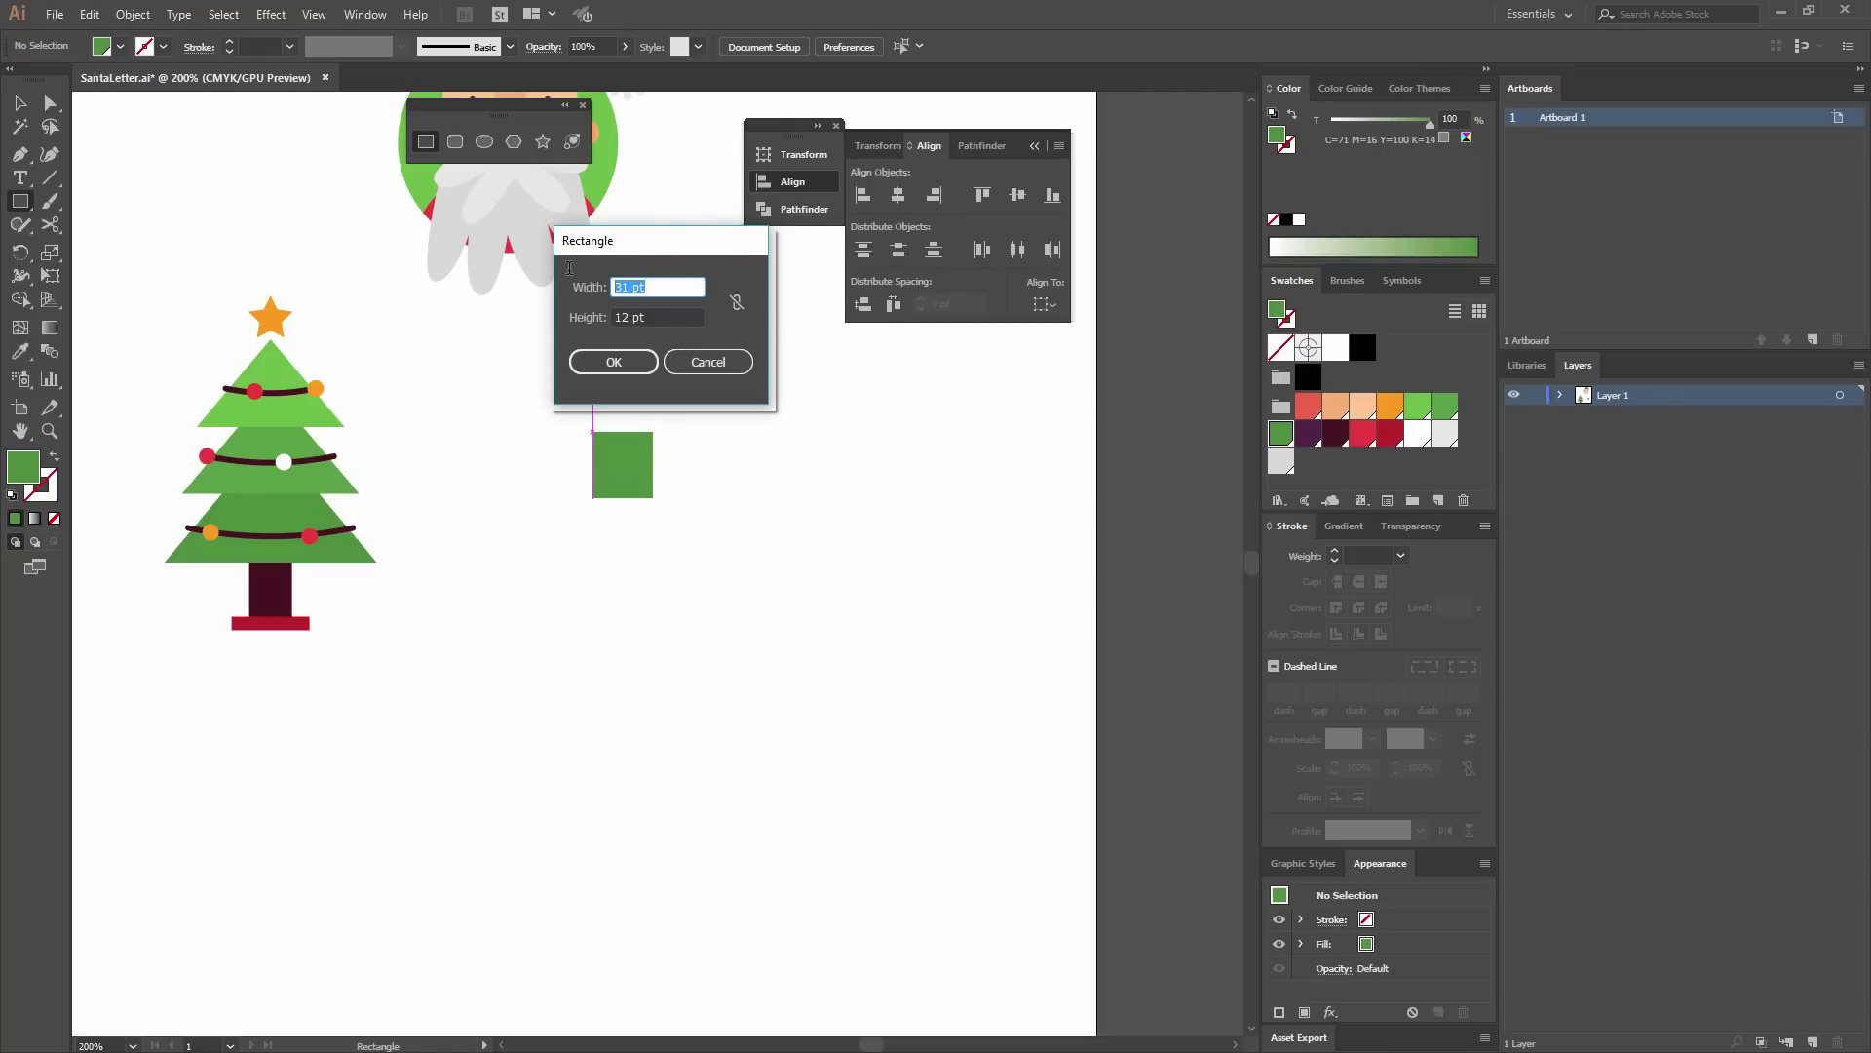
text(39)
click(632, 361)
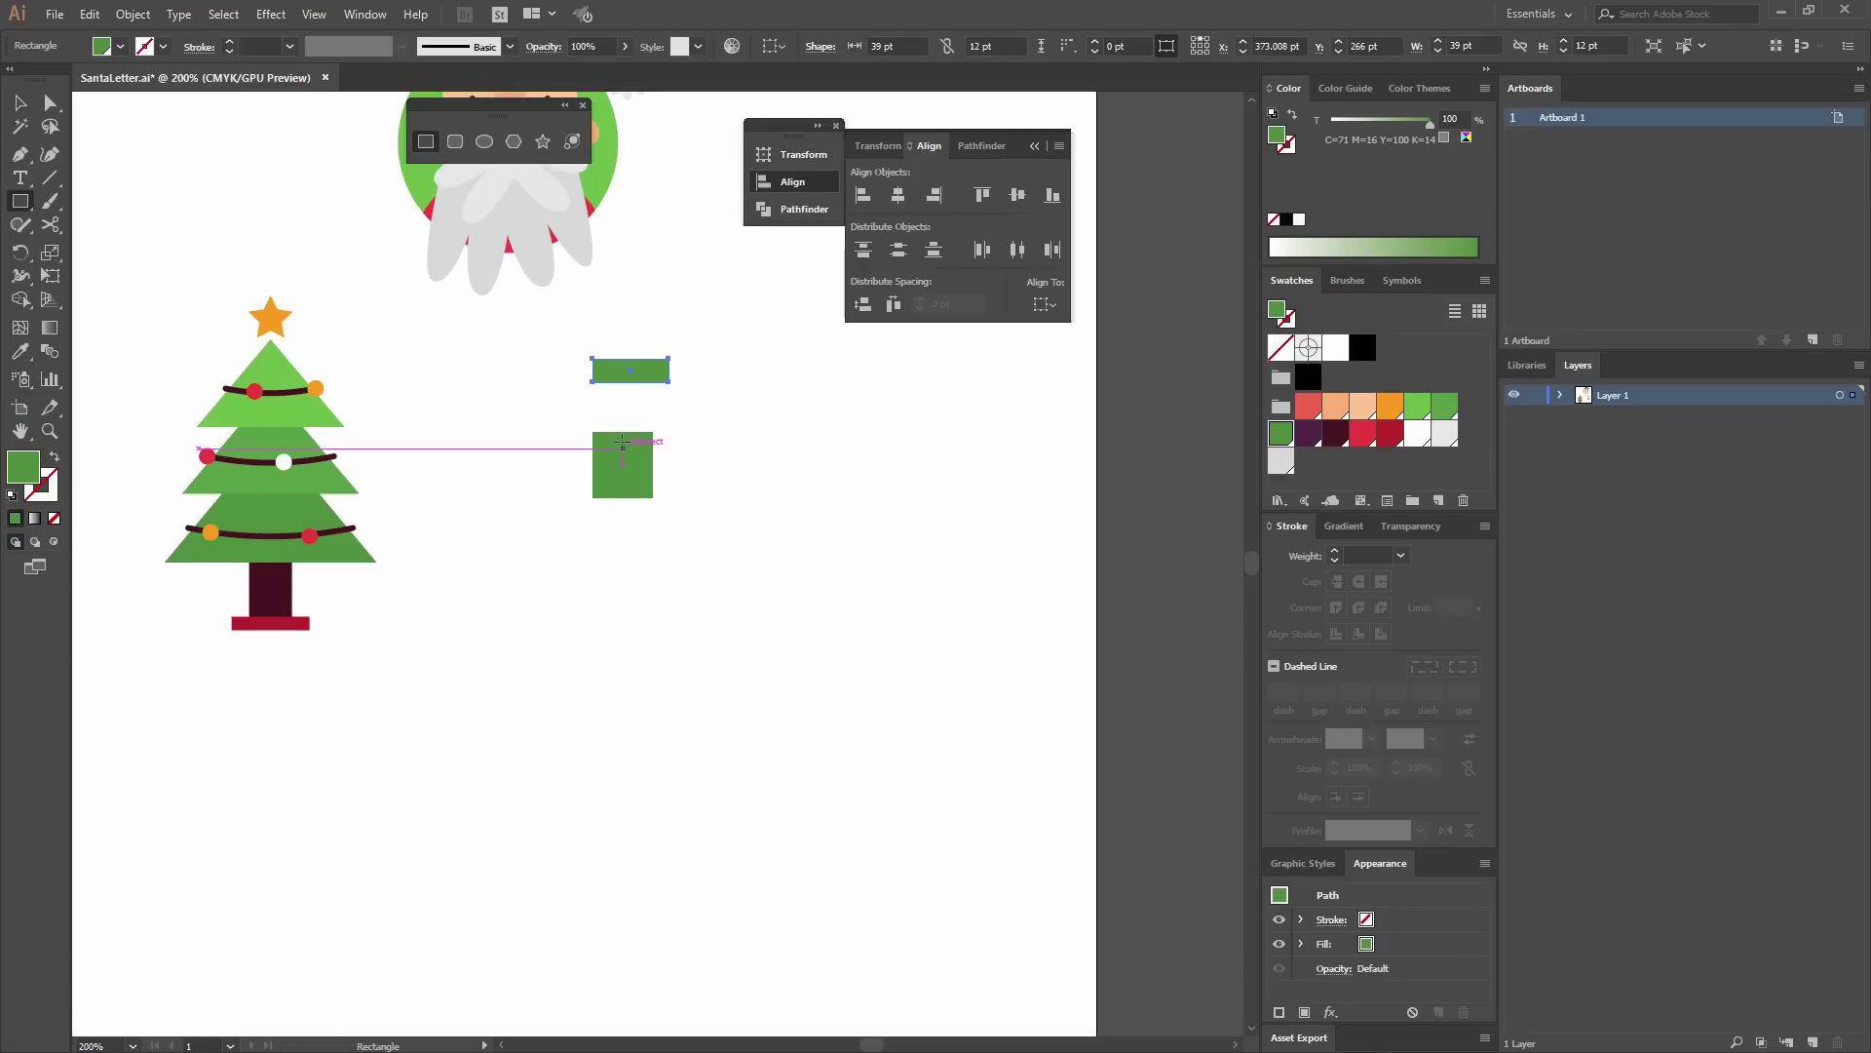
Centre the wide rectangle horizontally on the larger one as key object and close the vertical gap with 0 pt spacing.
key(v)
drag(612, 337, 690, 502)
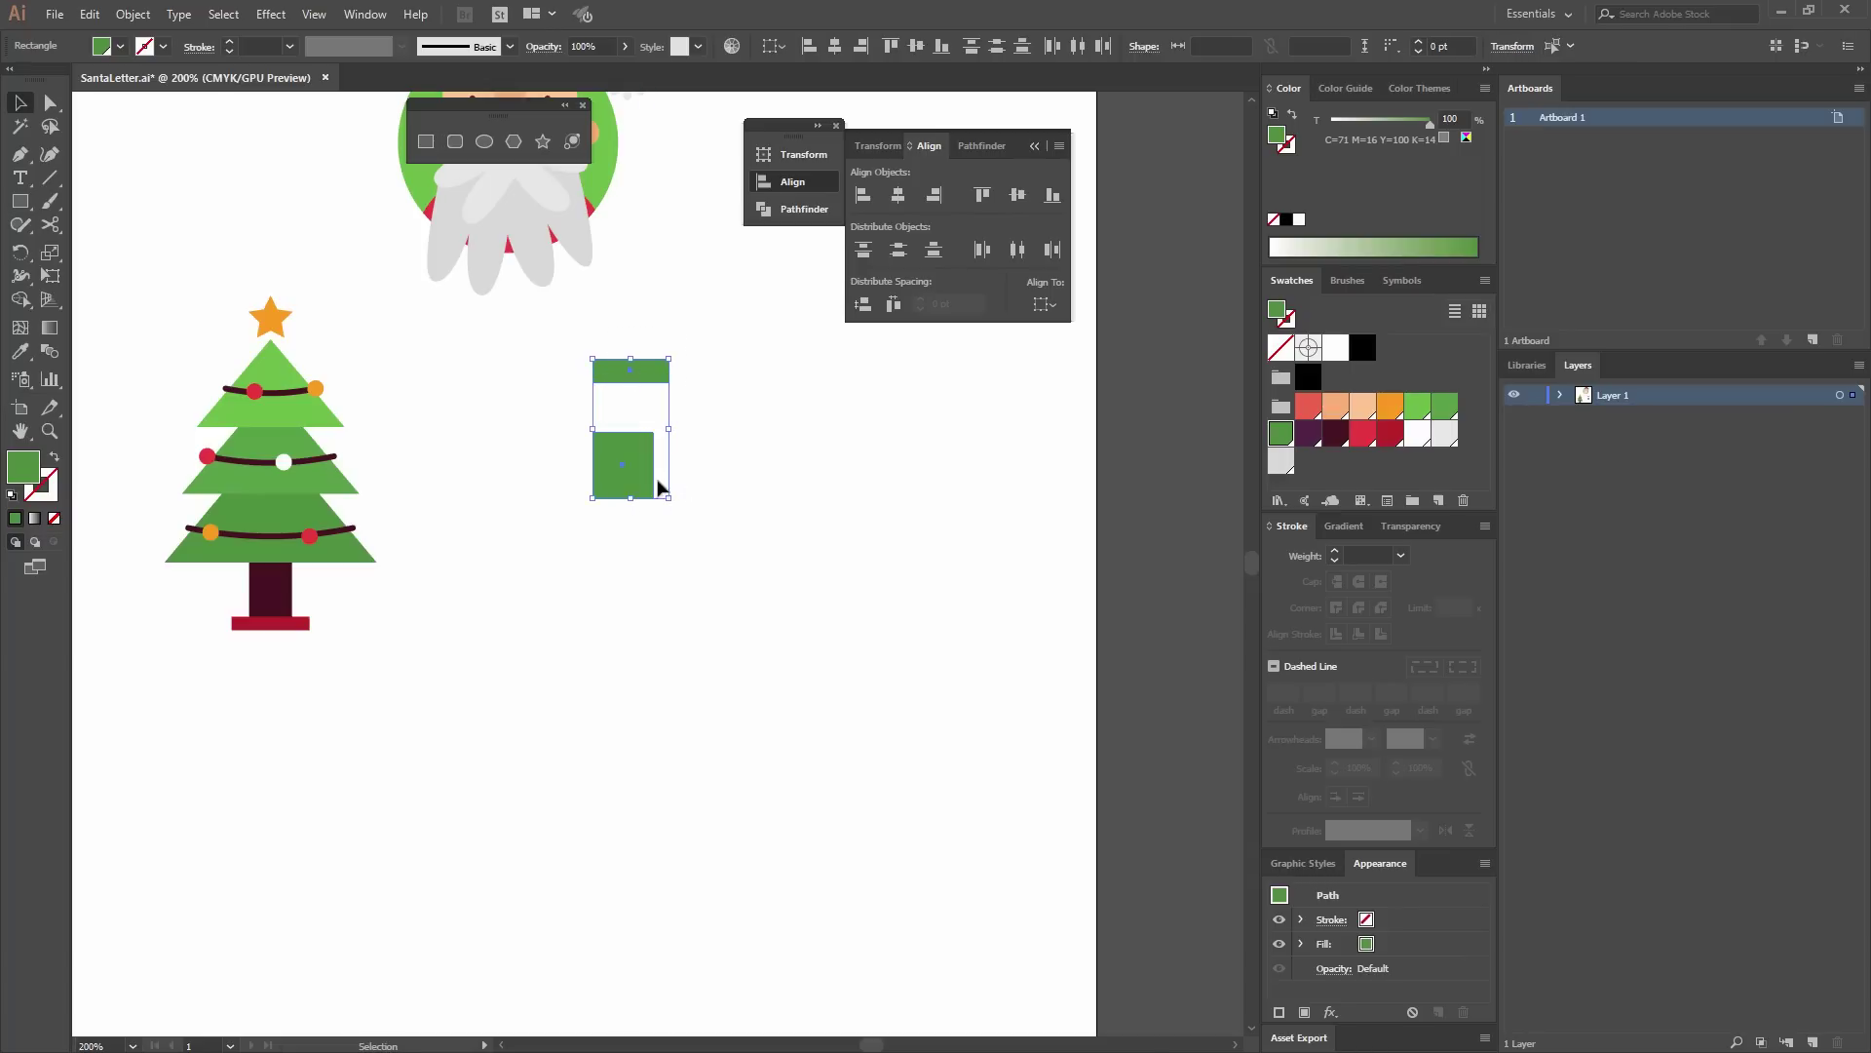
click(620, 453)
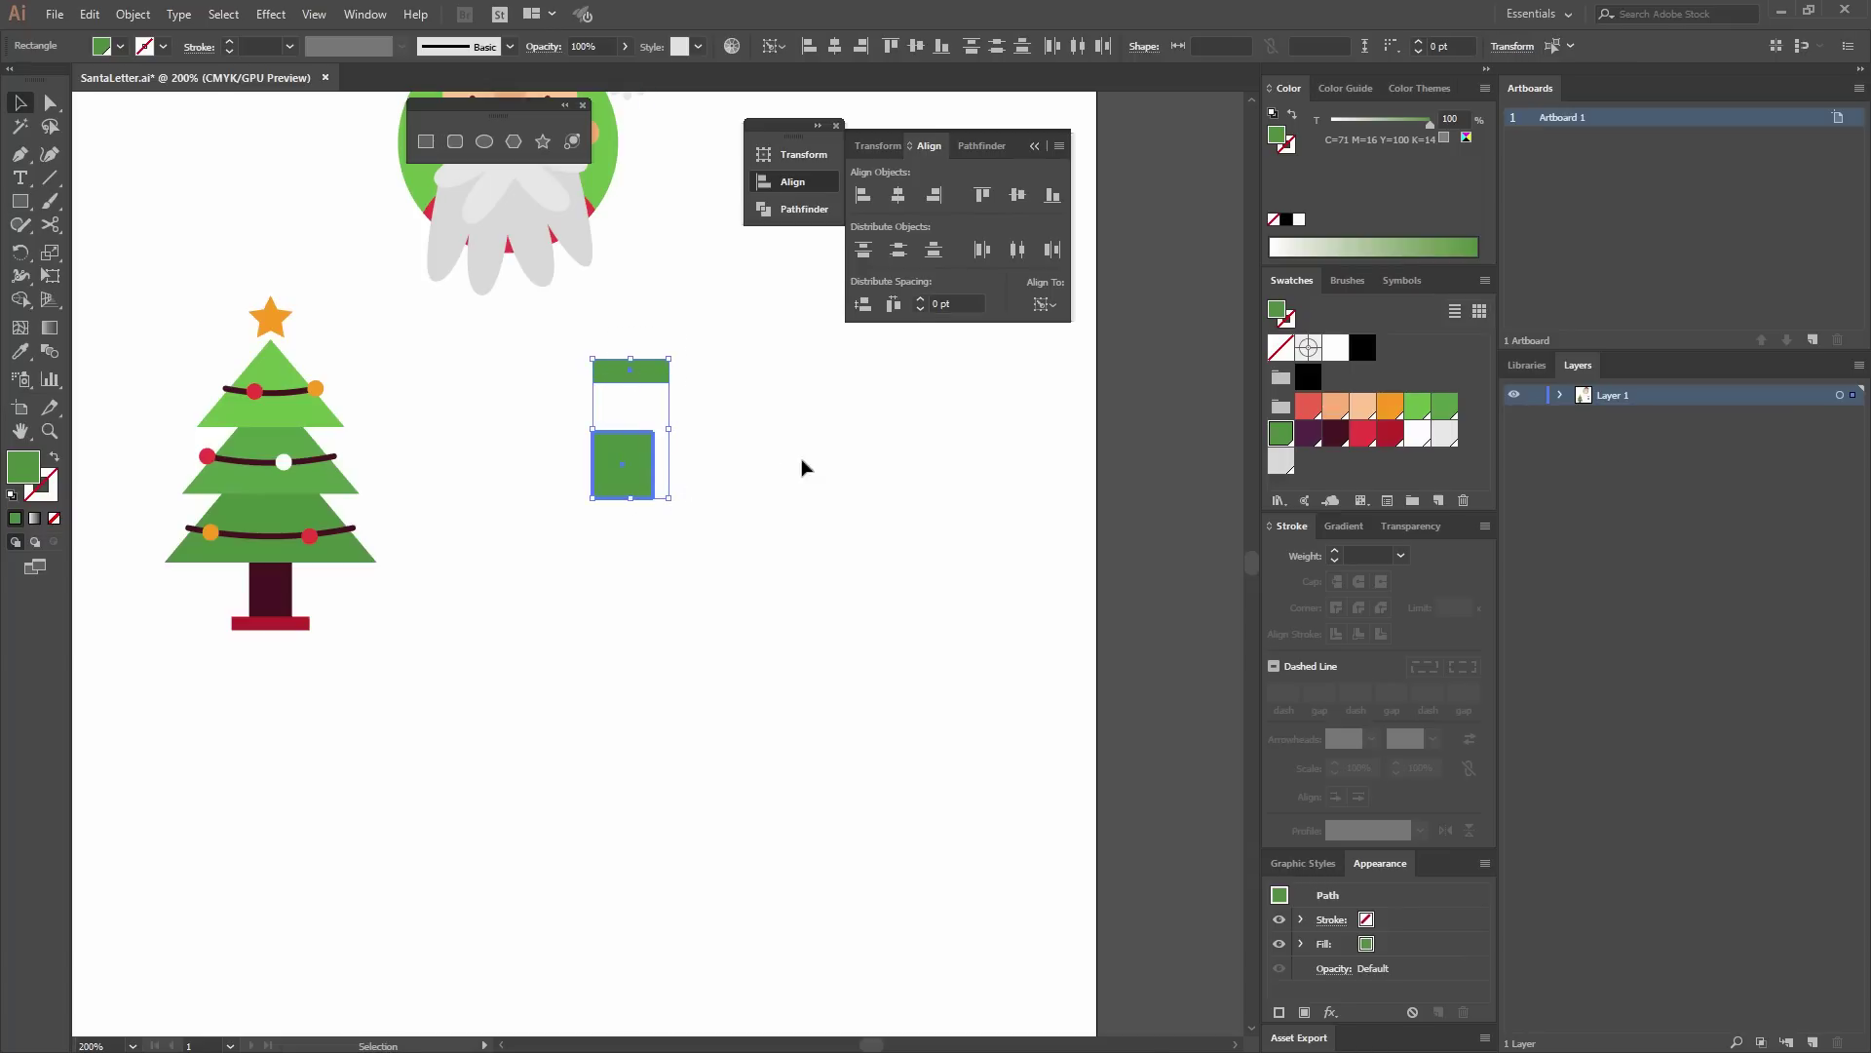
click(898, 195)
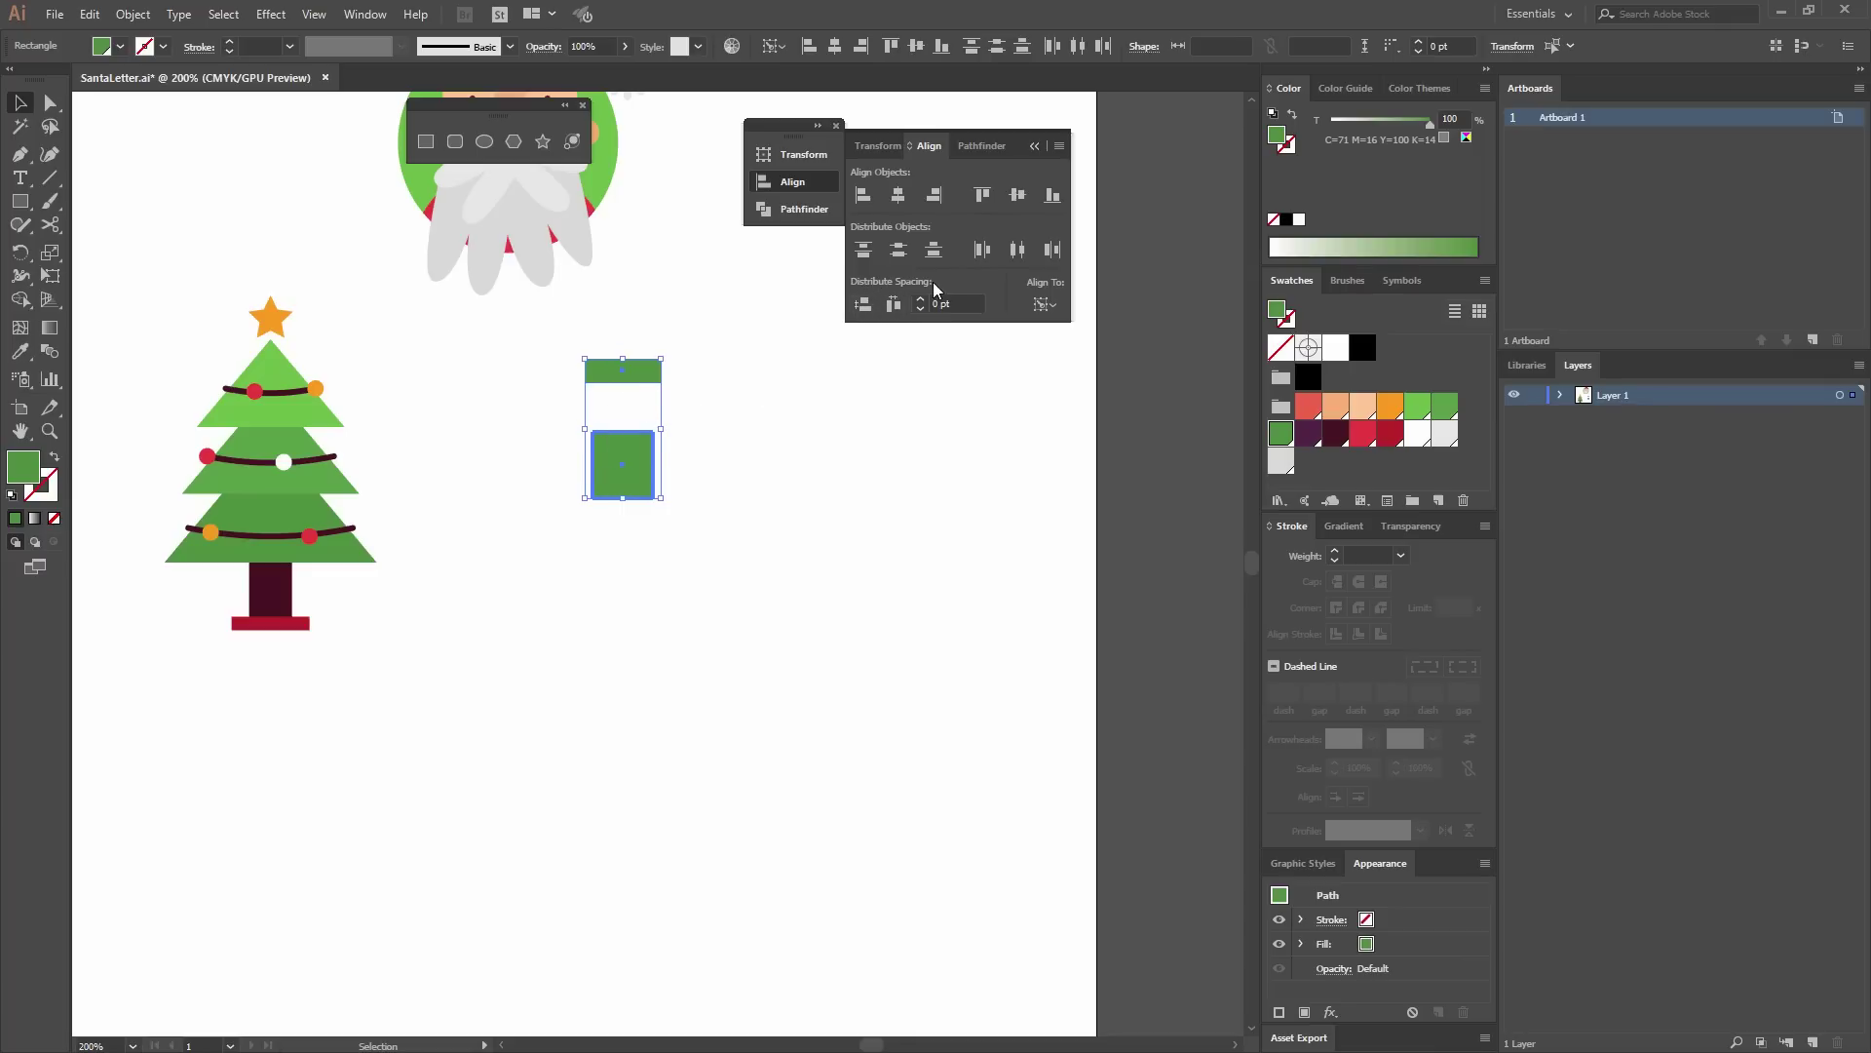
click(862, 305)
click(807, 487)
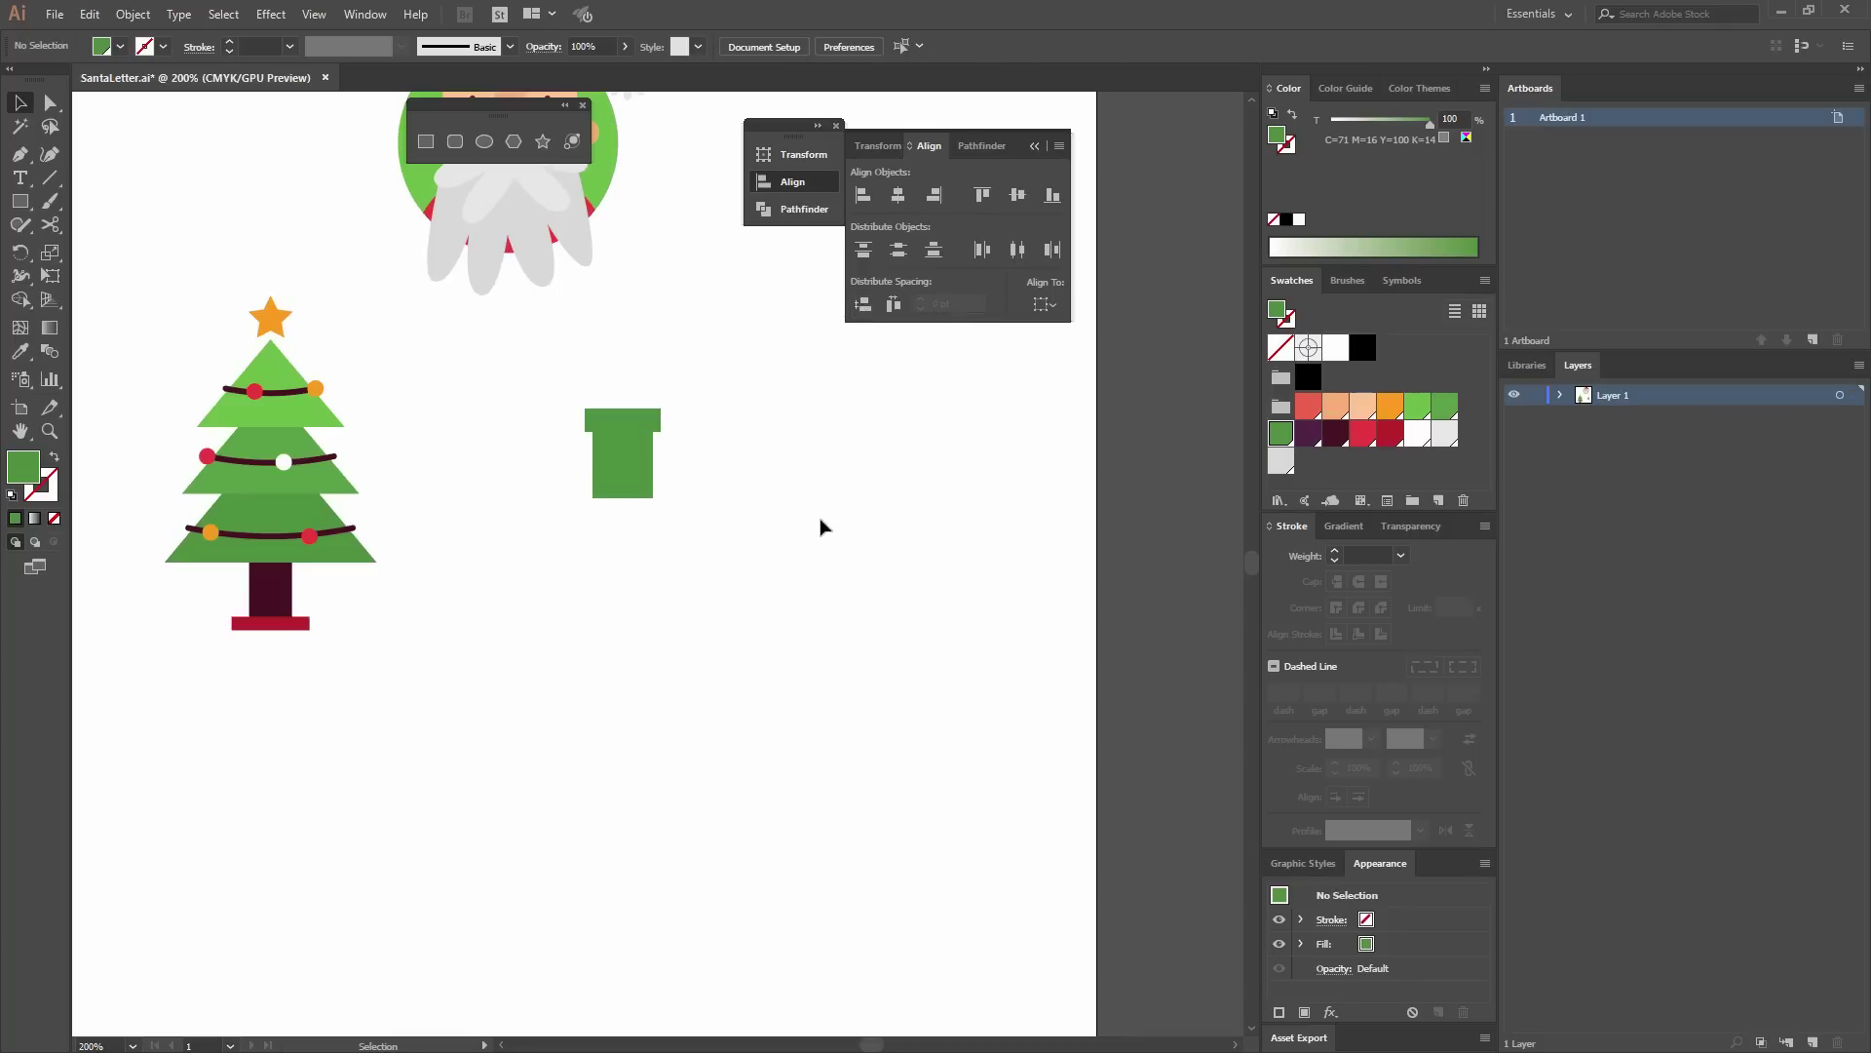
Move the wide lid rectangle down about 5 pt so it overlaps the upper part of the box body.
click(653, 421)
click(767, 402)
key(ctrl+equal)
drag(709, 333, 727, 413)
click(612, 435)
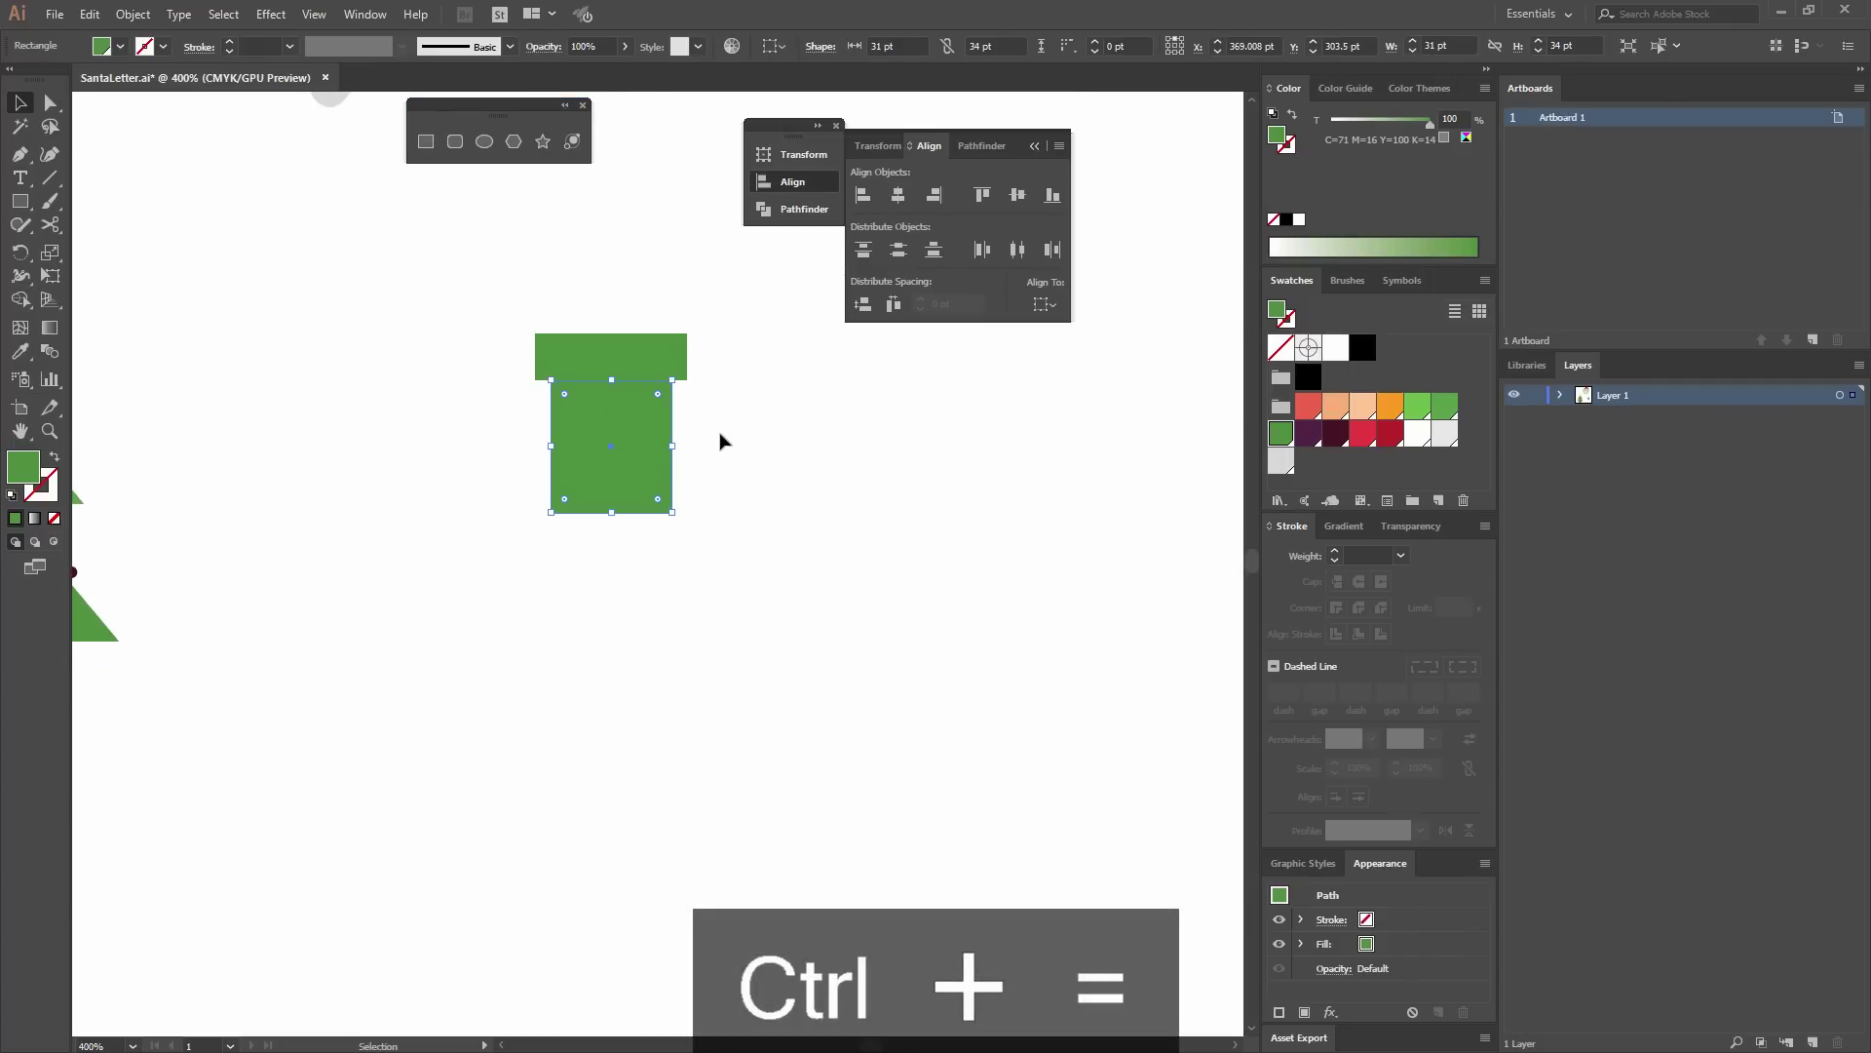
click(689, 355)
drag(648, 364, 645, 380)
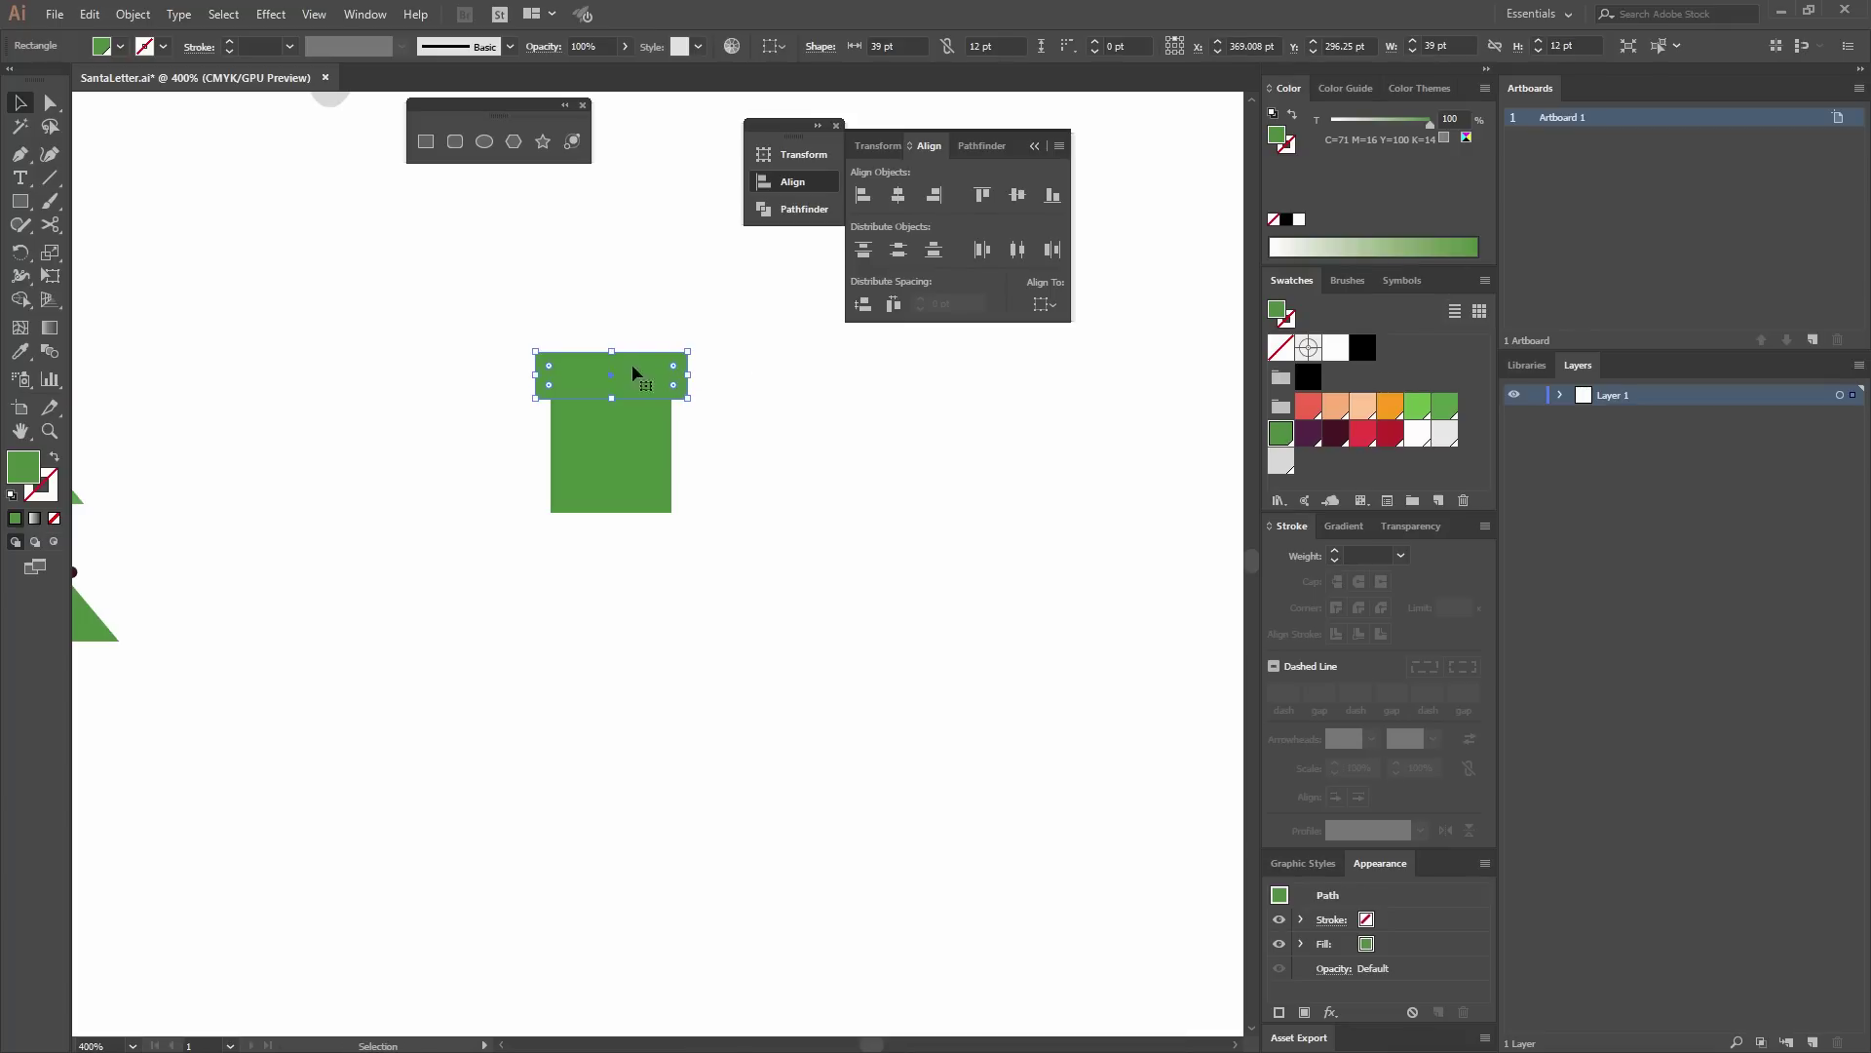
click(751, 396)
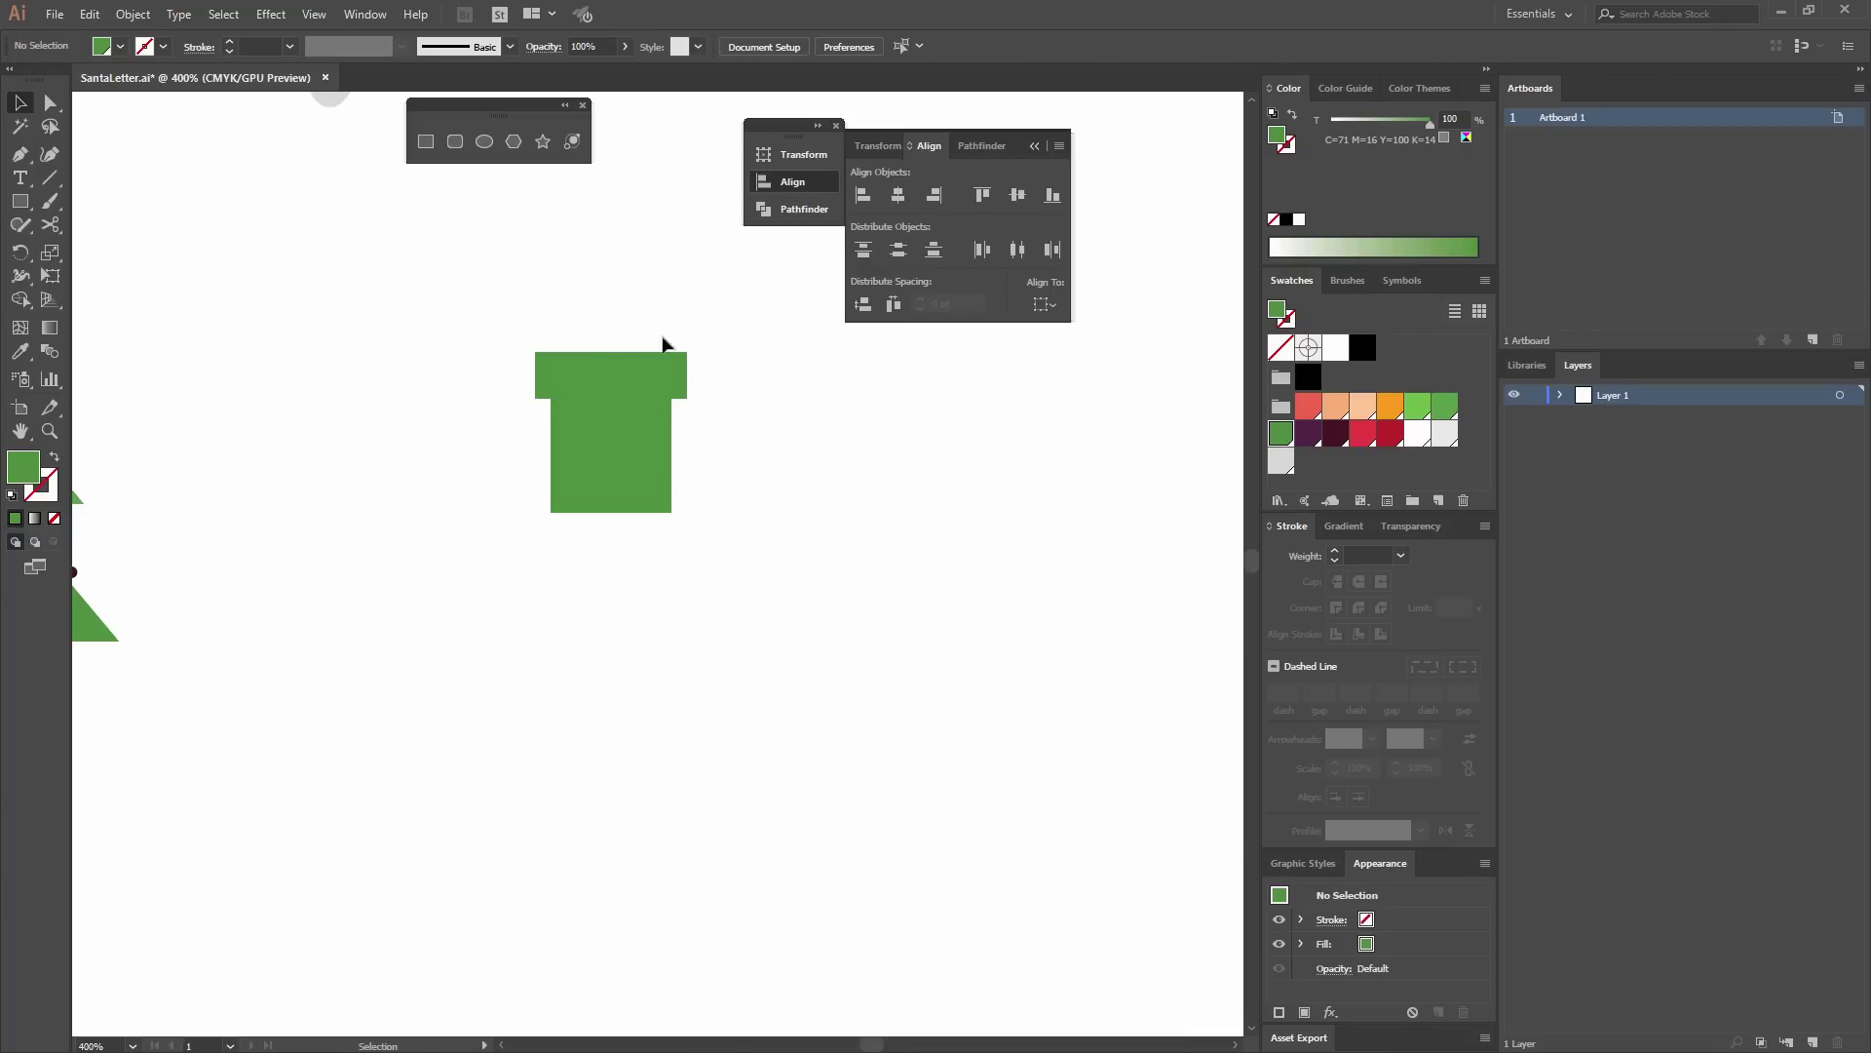
Create a 10 × 30 pt rectangle over the lid as the vertical ribbon.
click(426, 142)
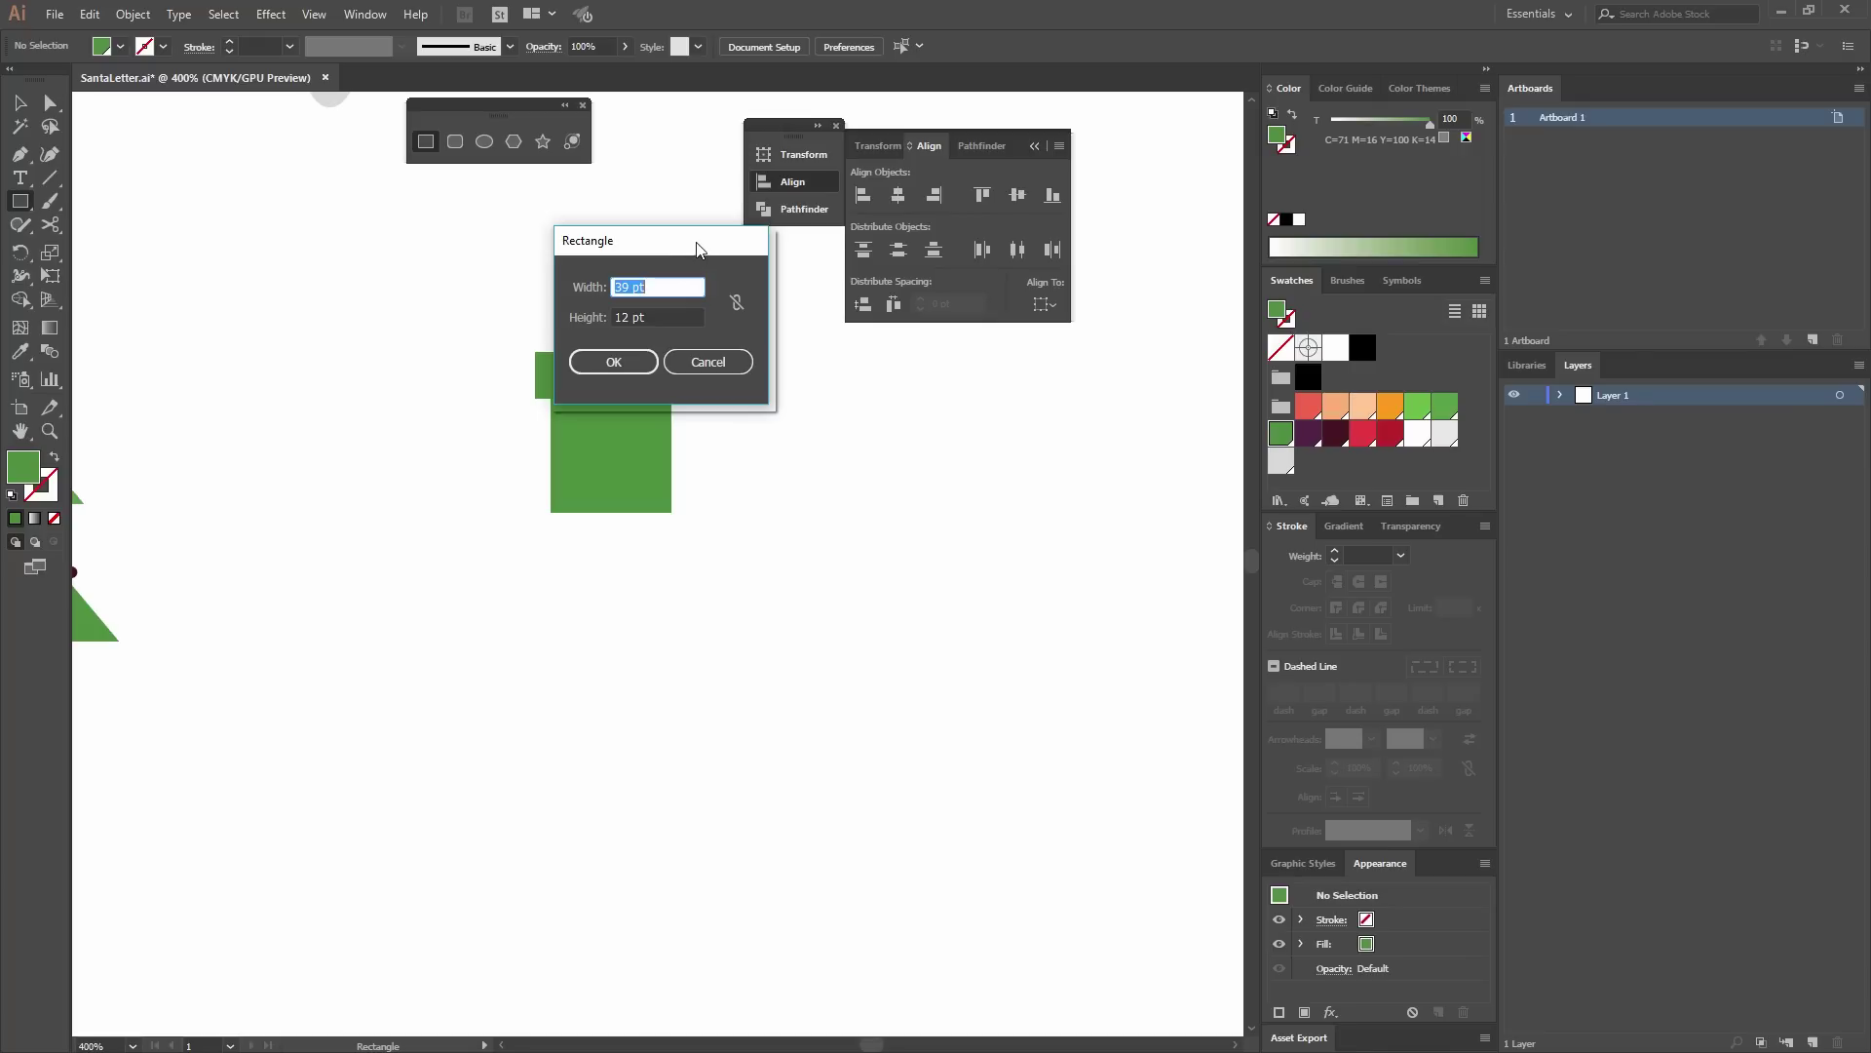
text(10)
key(Tab)
text(30)
click(620, 355)
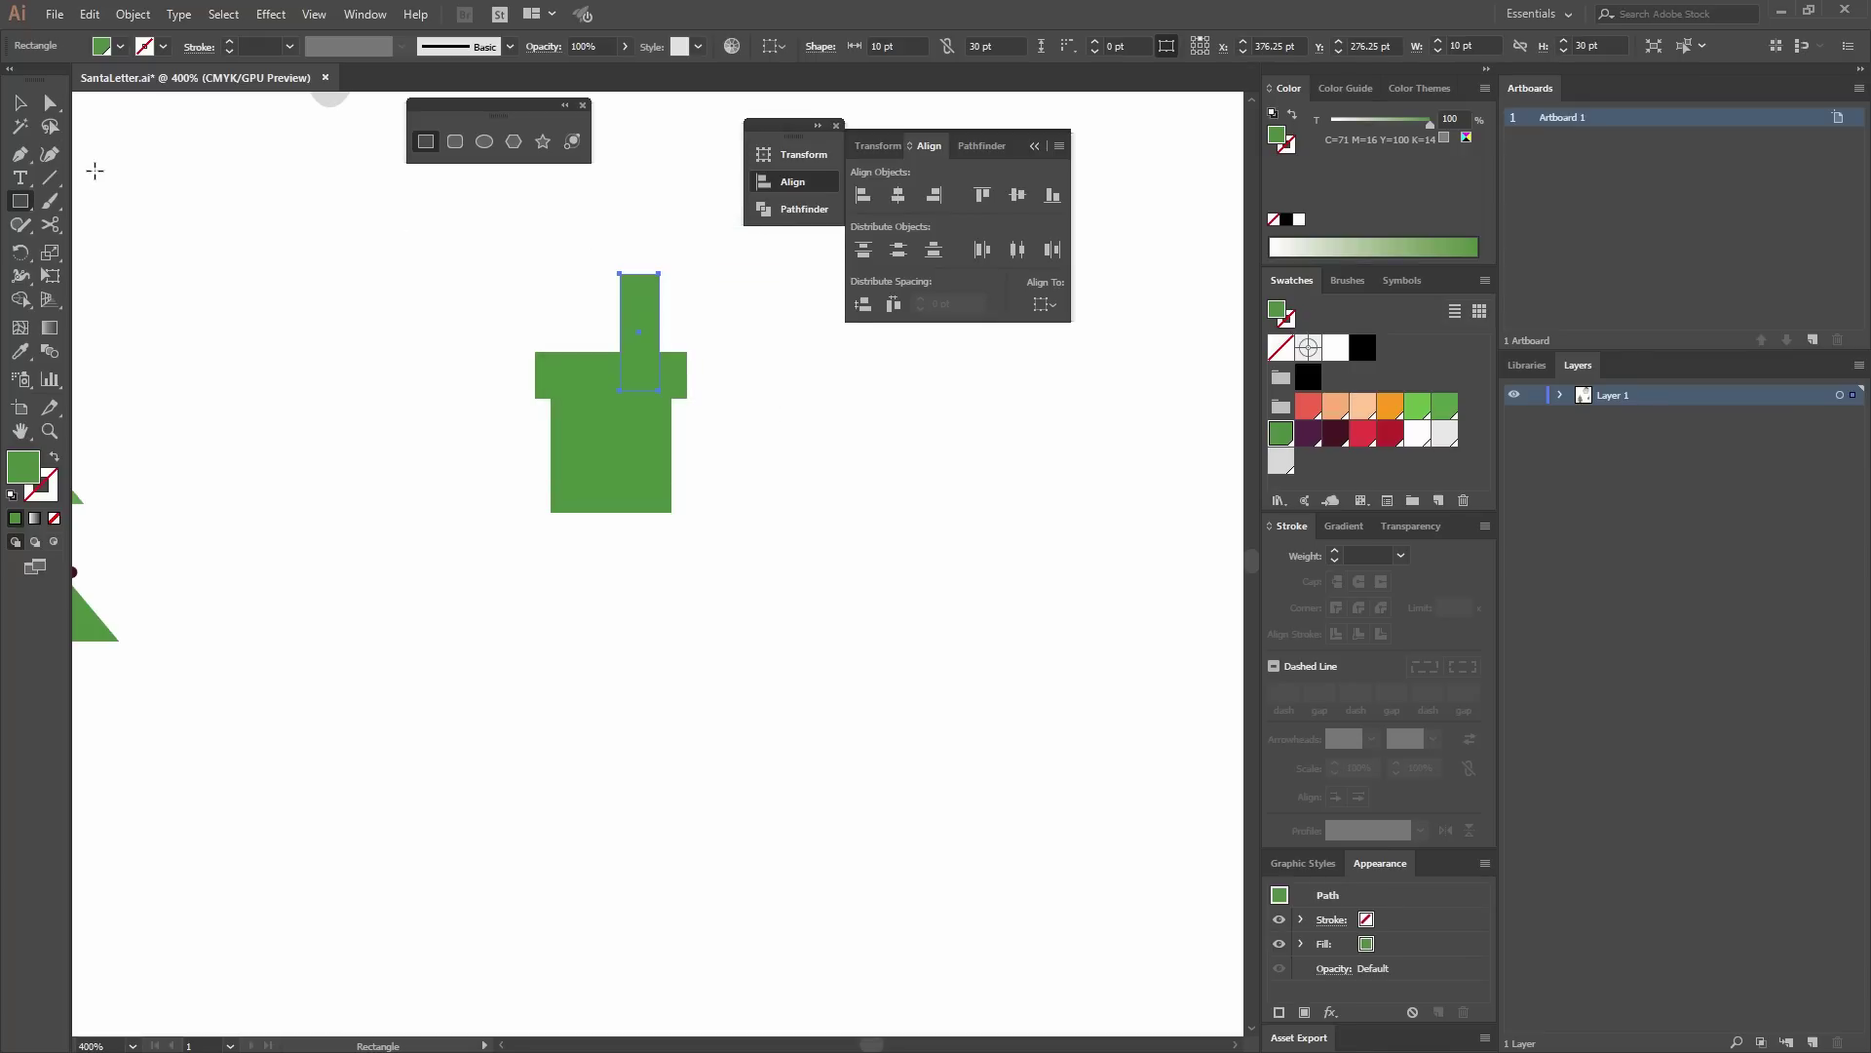
key(v)
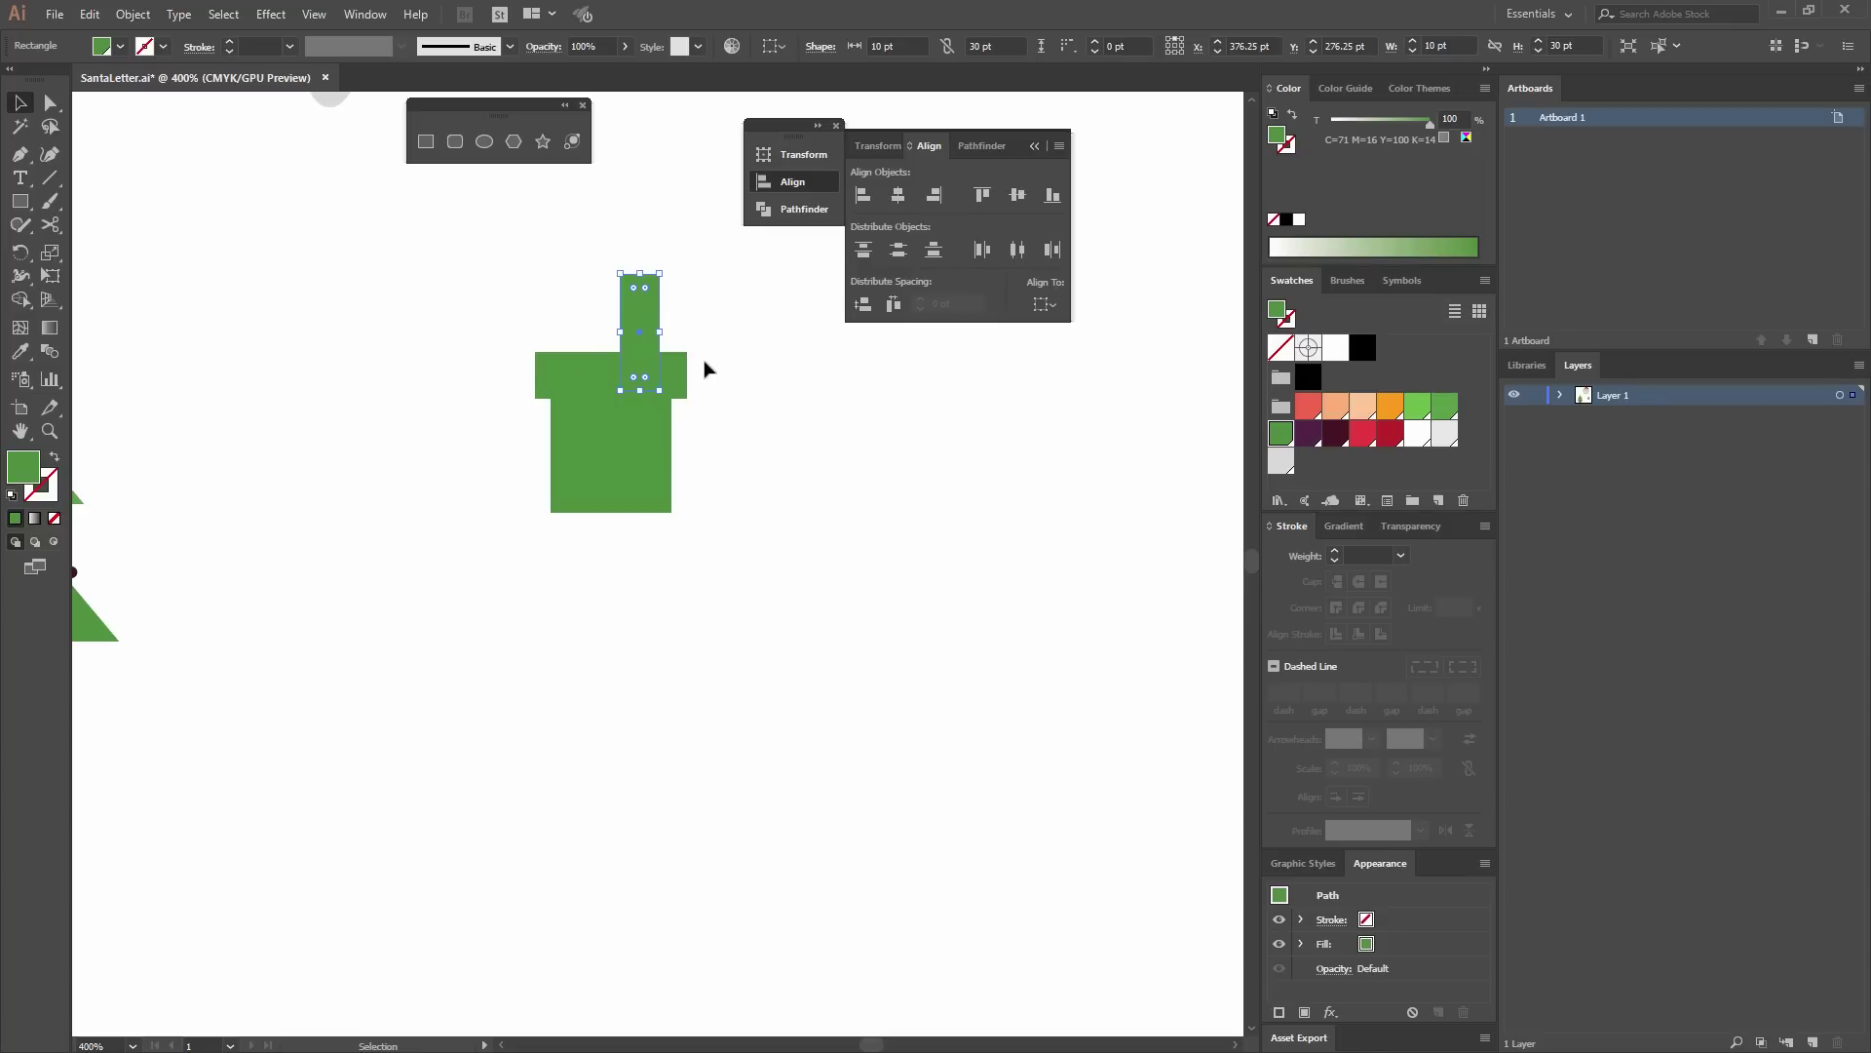
Centre the narrow ribbon rectangle horizontally on the lid as key object and align their top edges.
drag(573, 308, 579, 306)
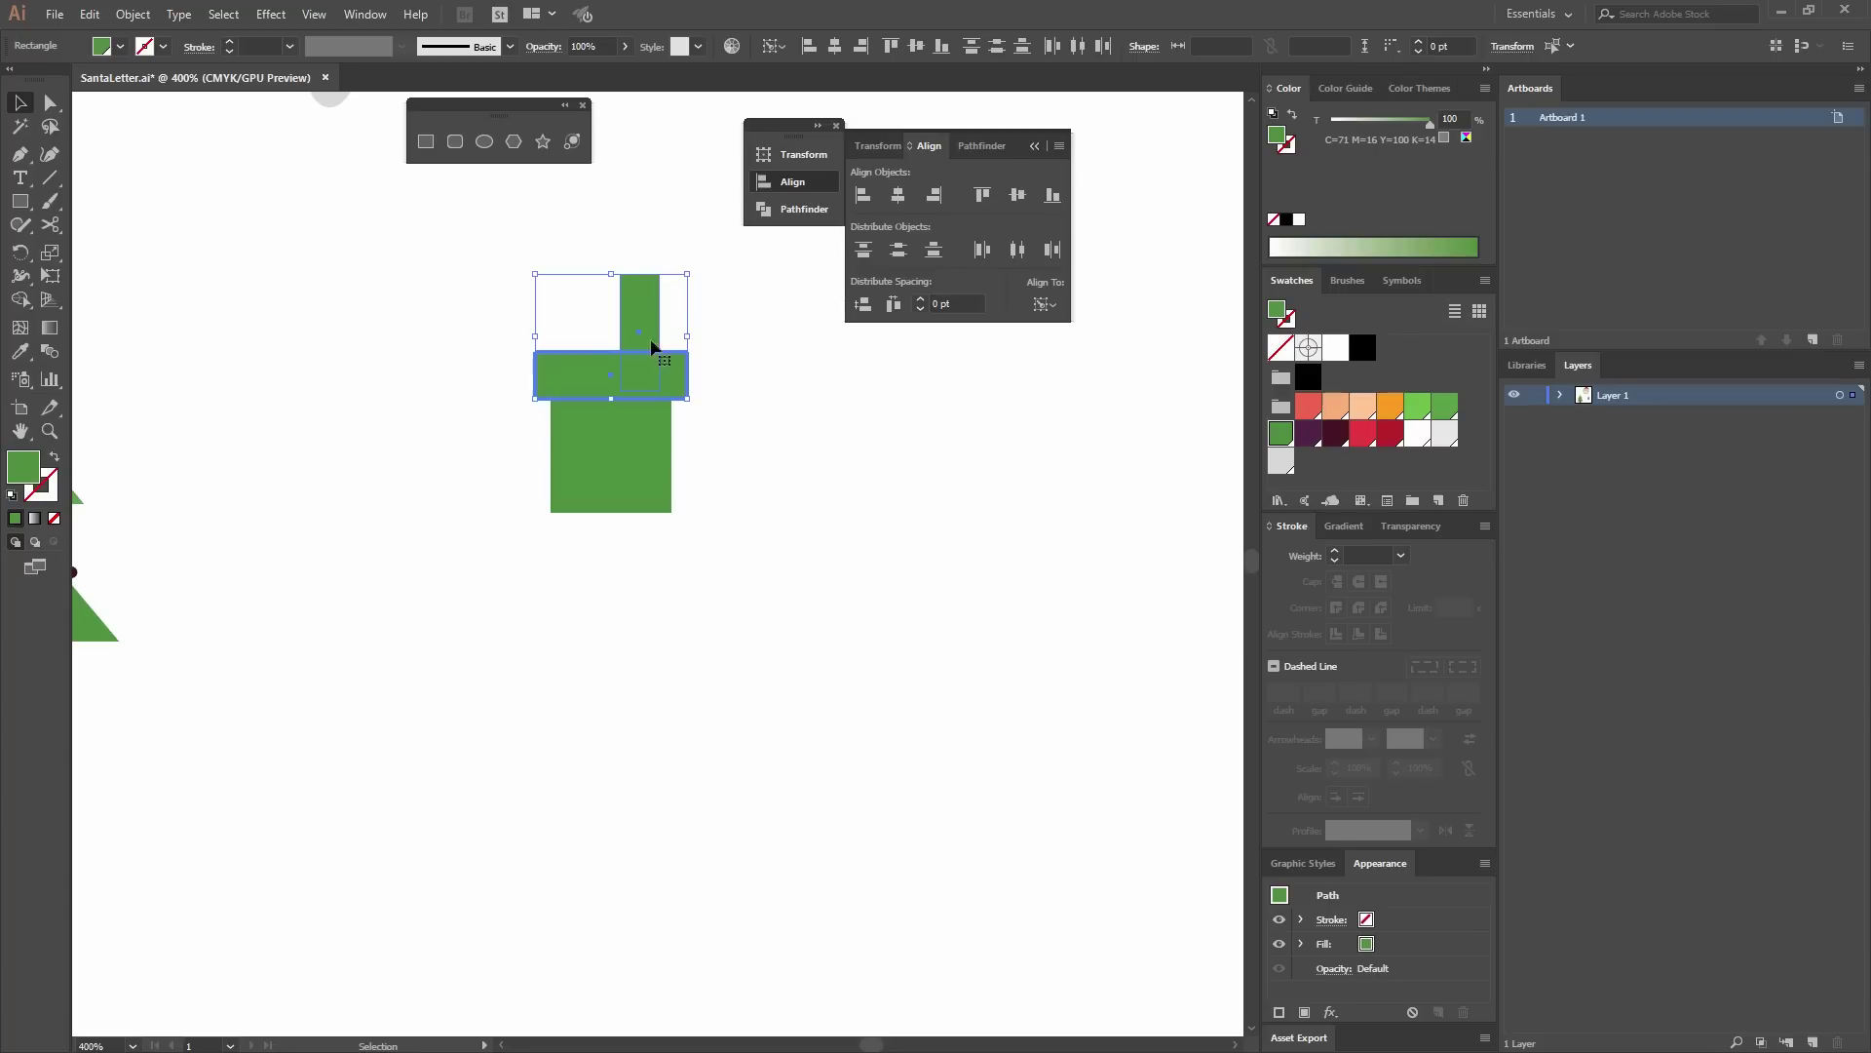
click(897, 197)
click(991, 195)
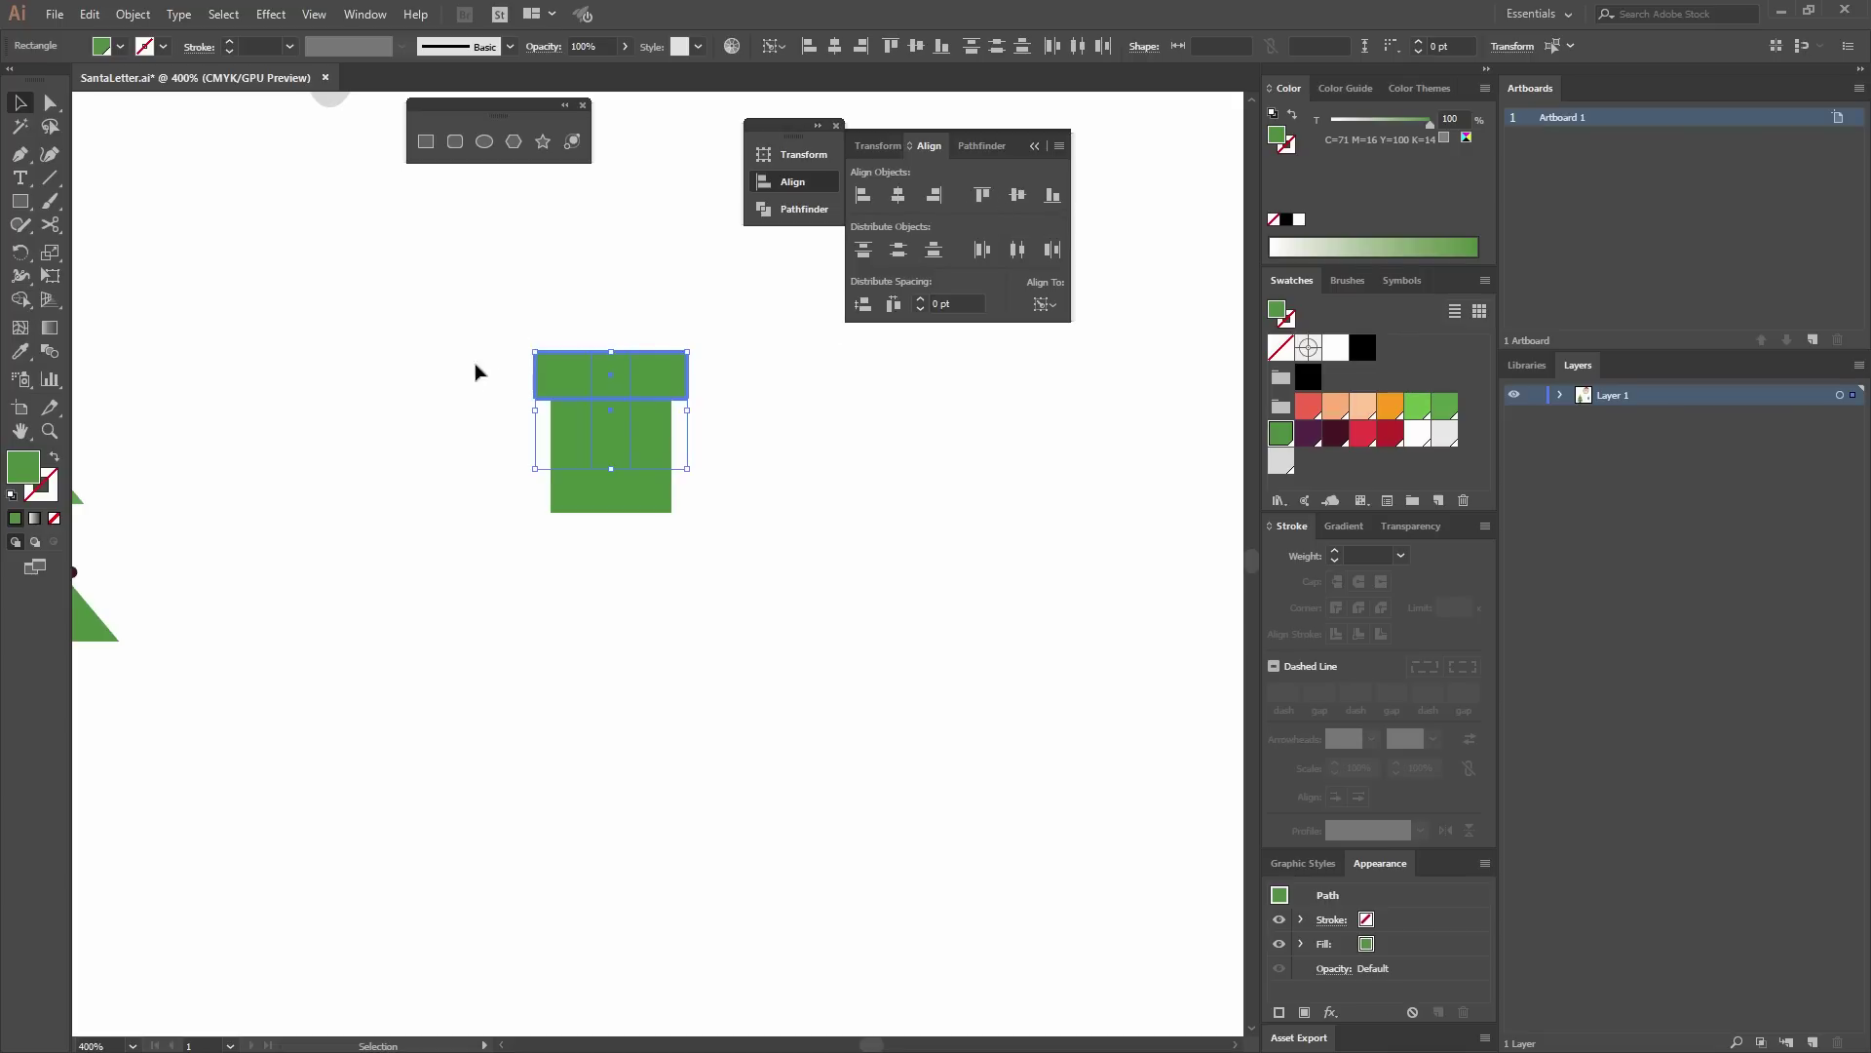
click(711, 458)
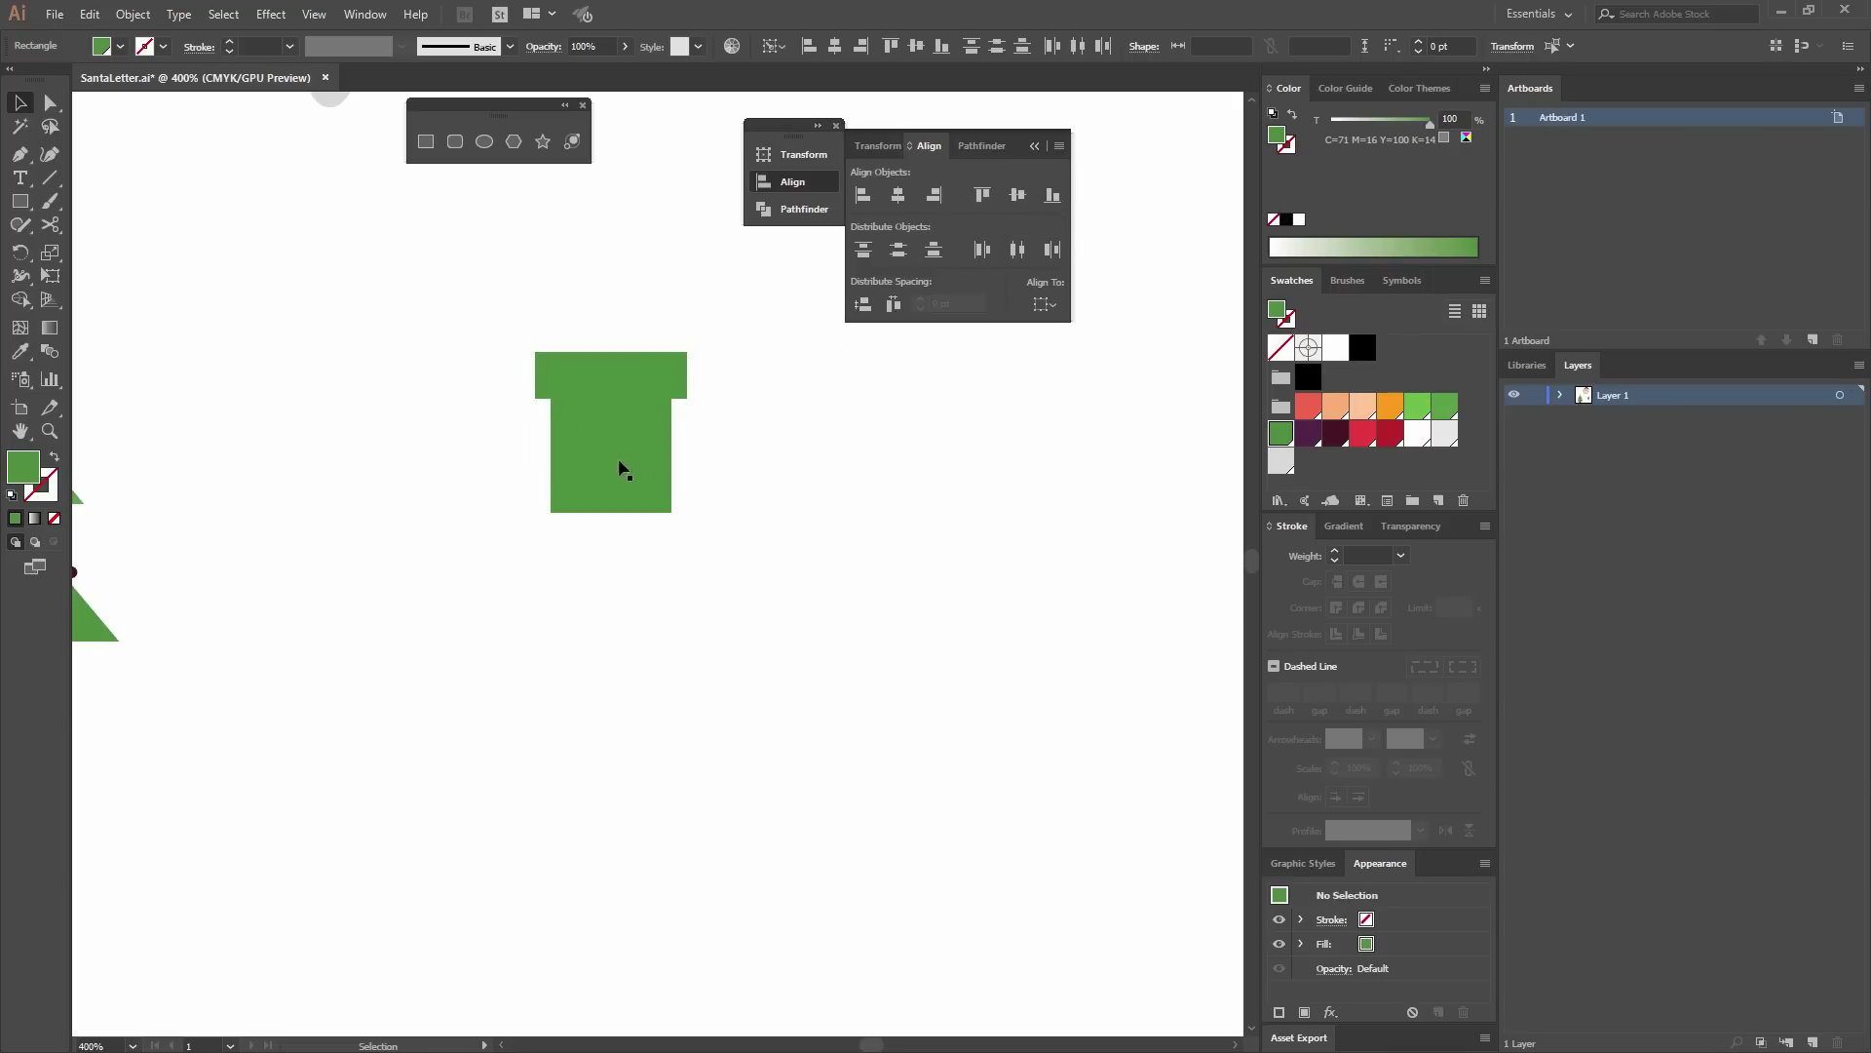
Stretch the ribbon rectangle downward to the bottom edge of the box body.
click(622, 464)
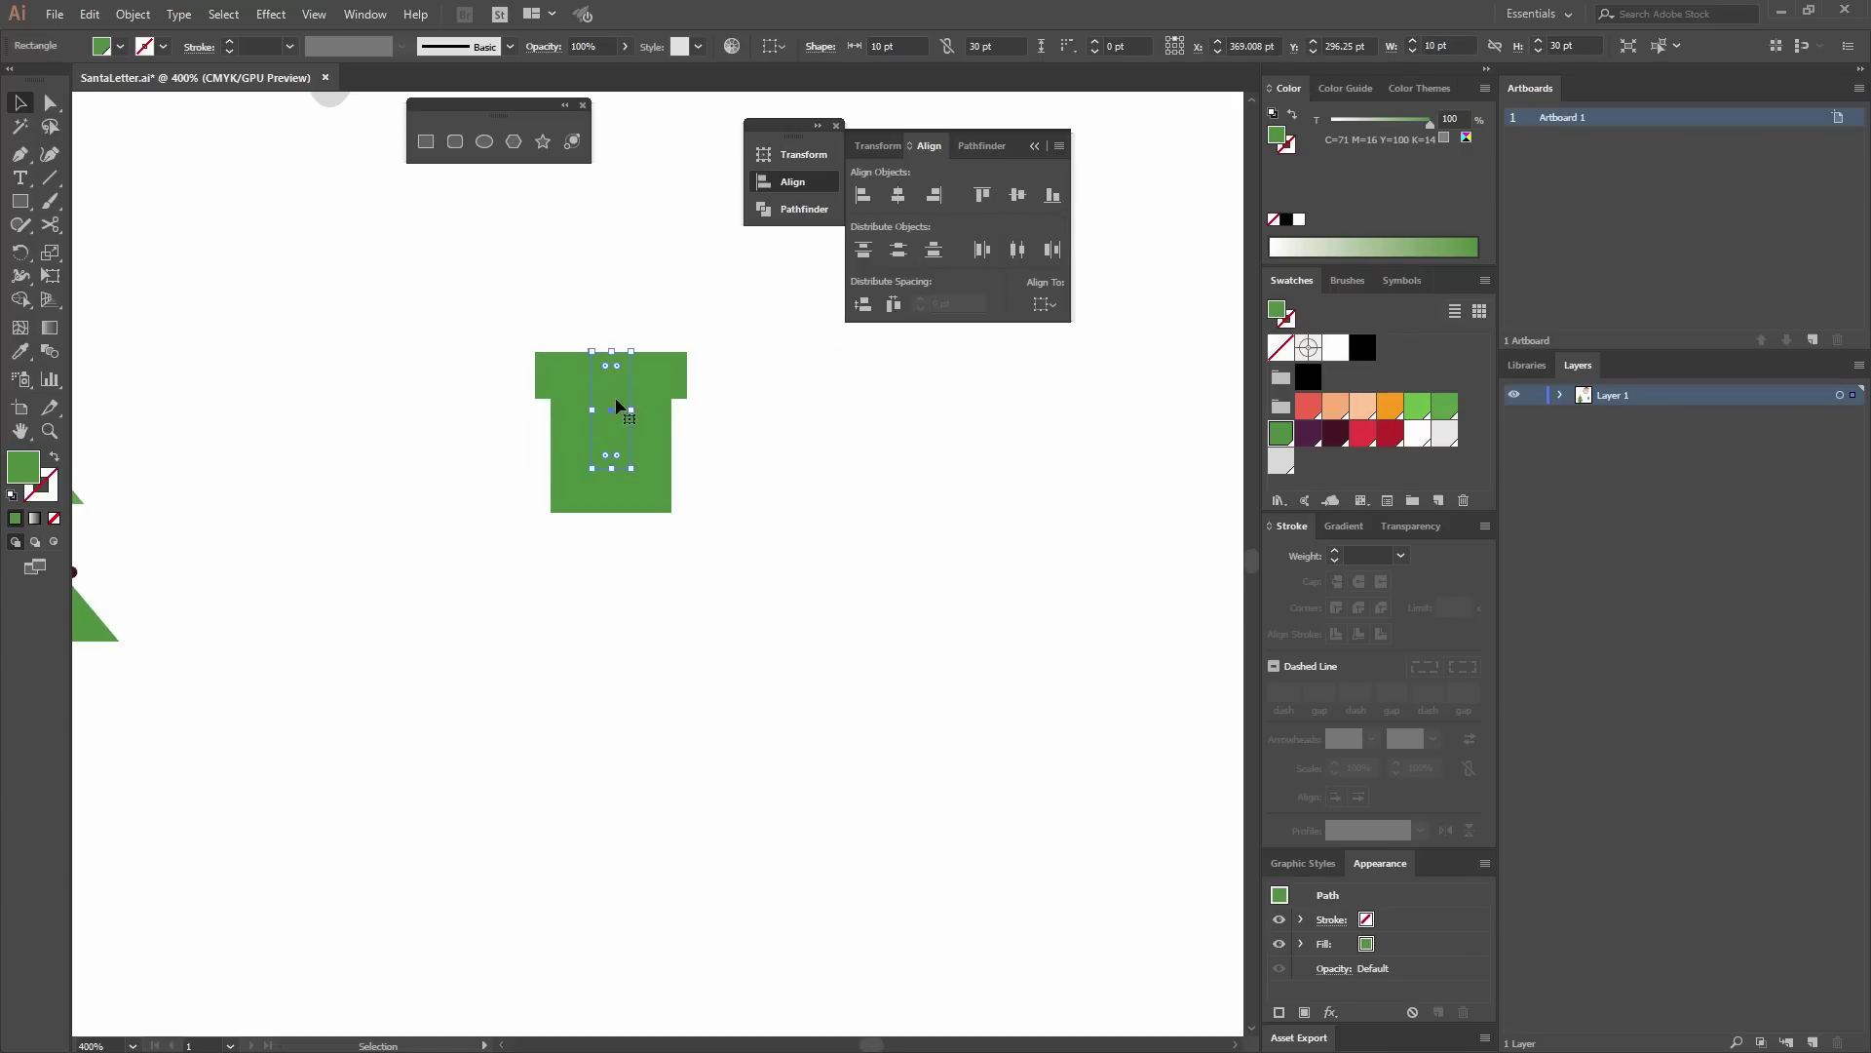
drag(614, 471, 617, 514)
click(721, 471)
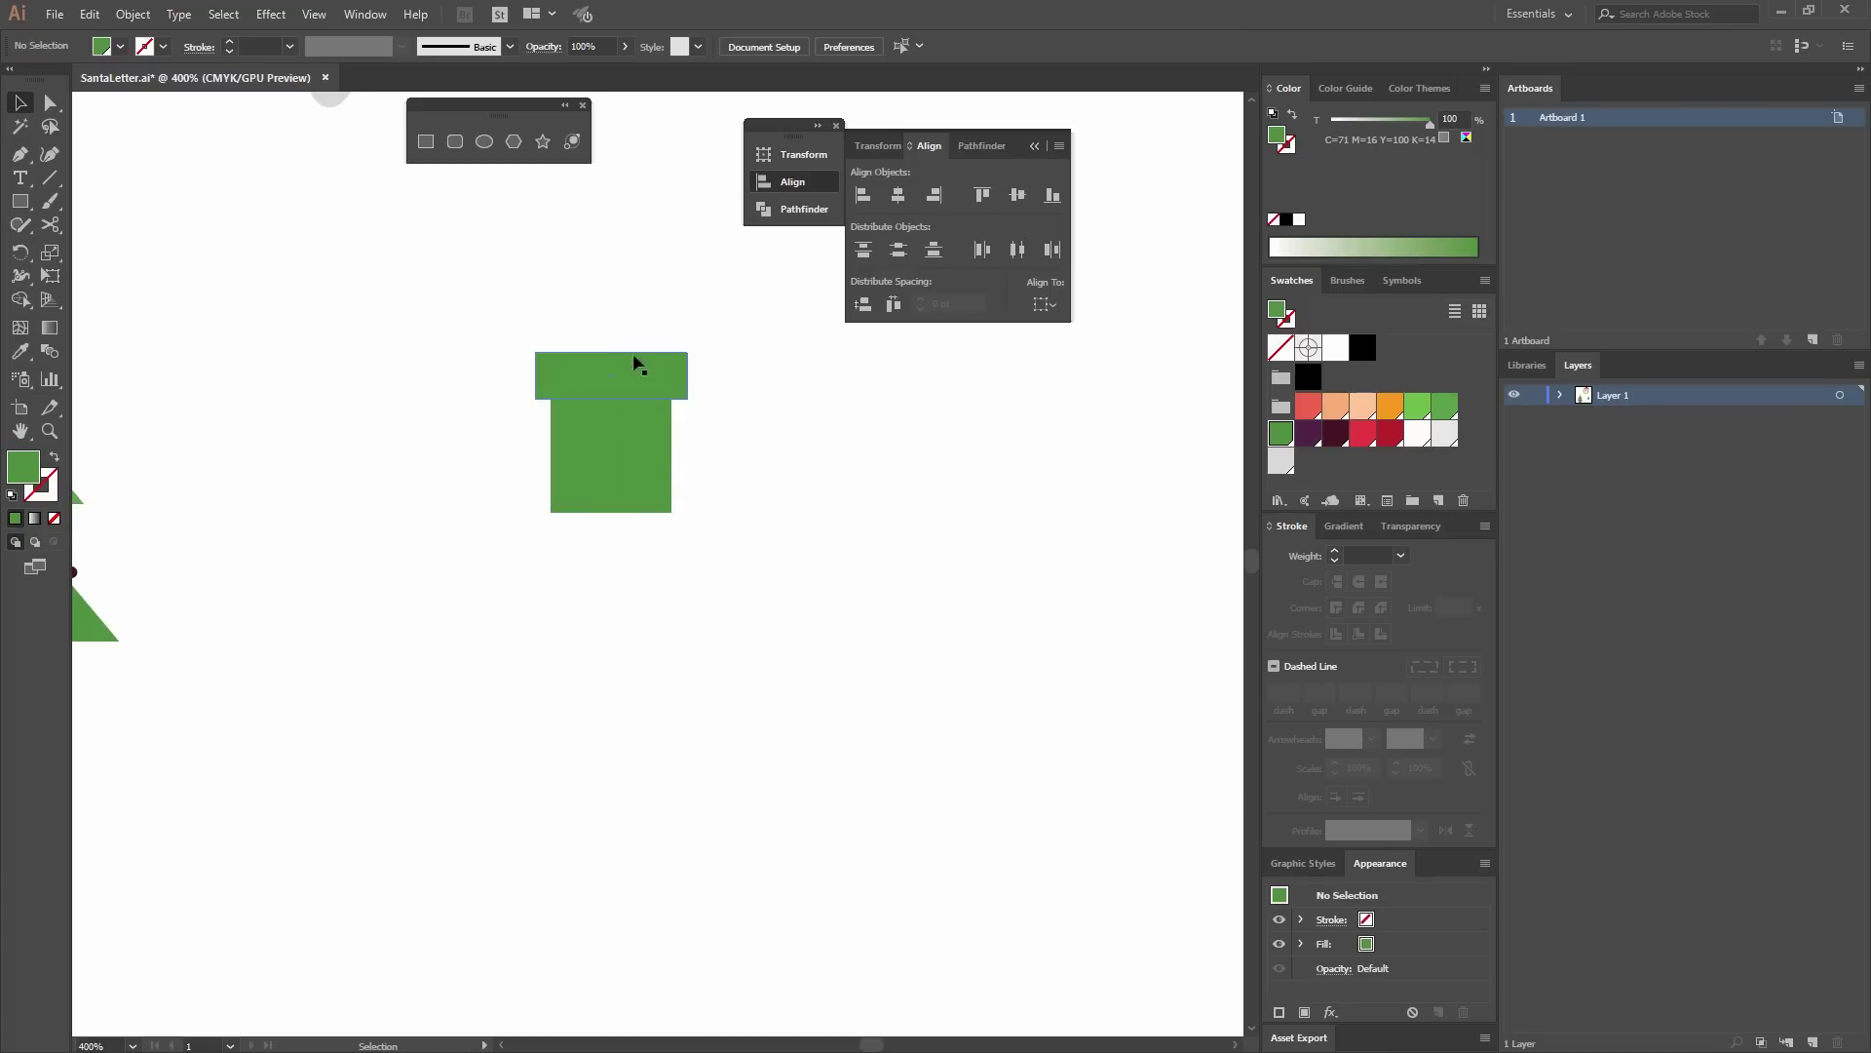
Fill the lid with the bright green swatch (C=62 M=0 Y=100 K=0).
click(665, 383)
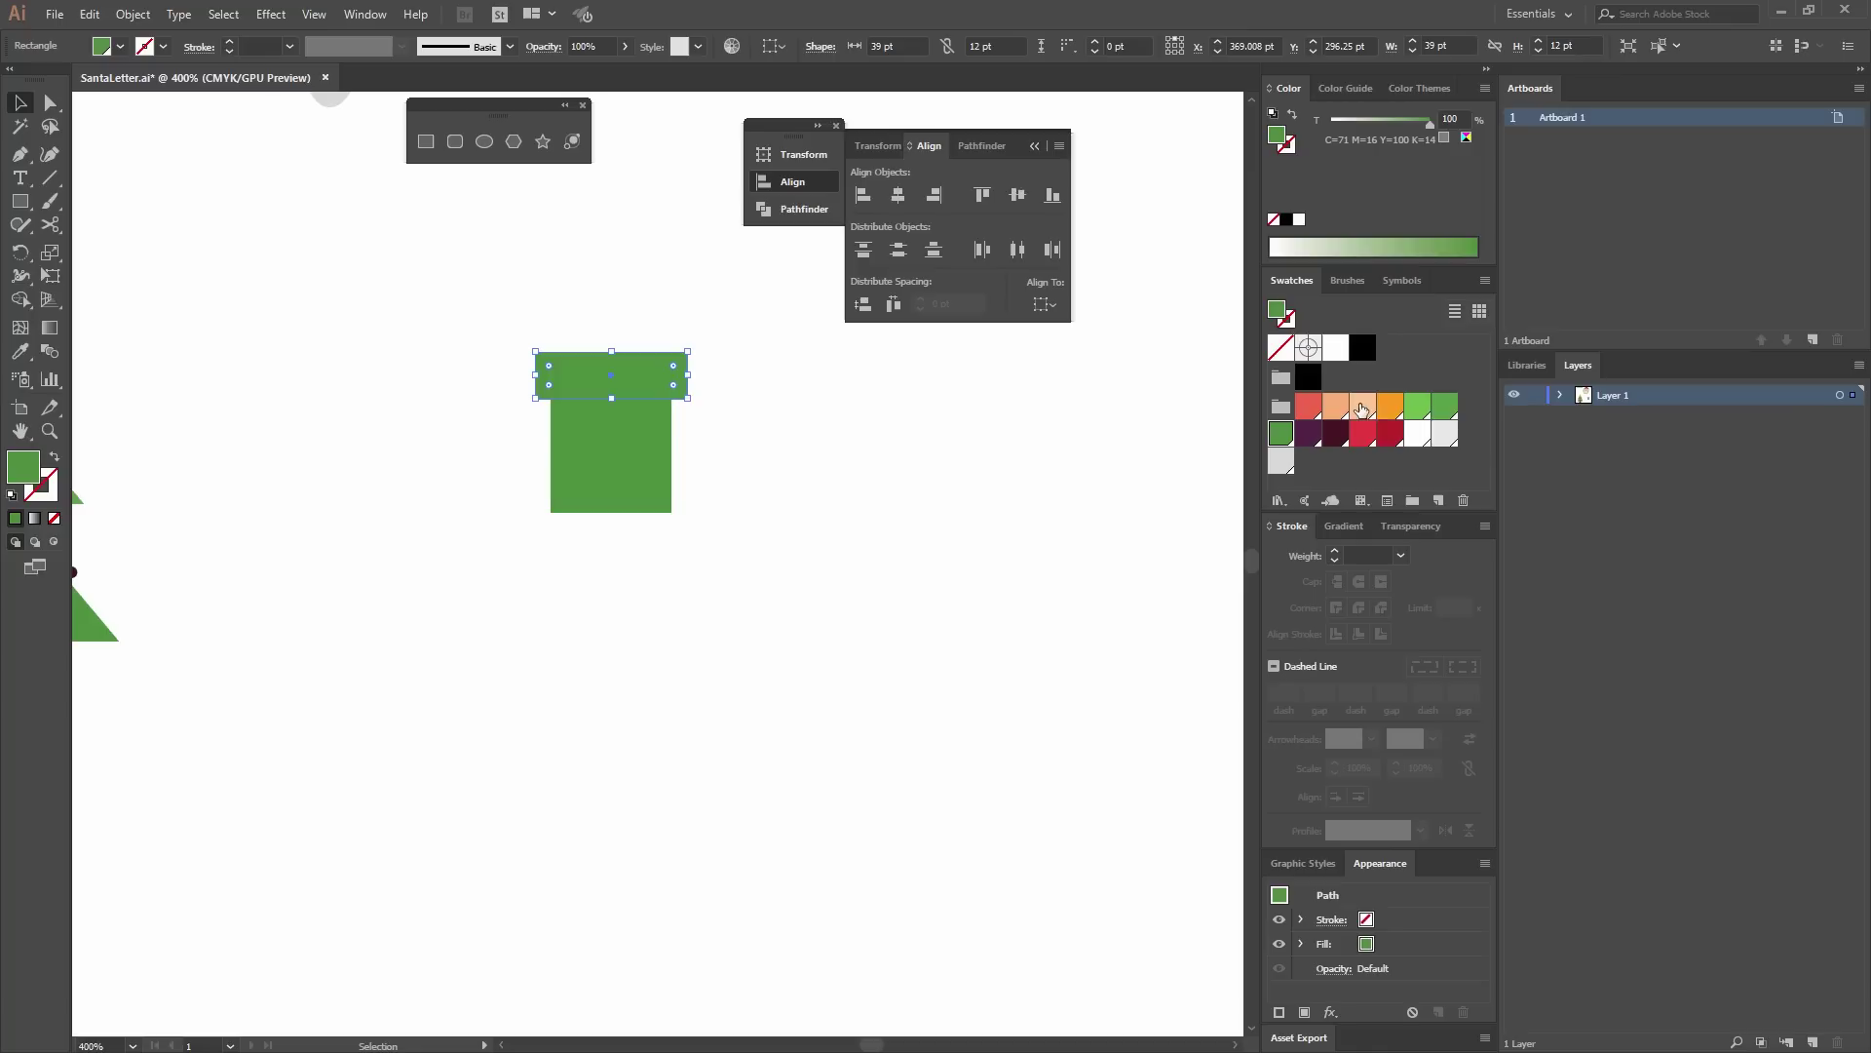
click(1421, 411)
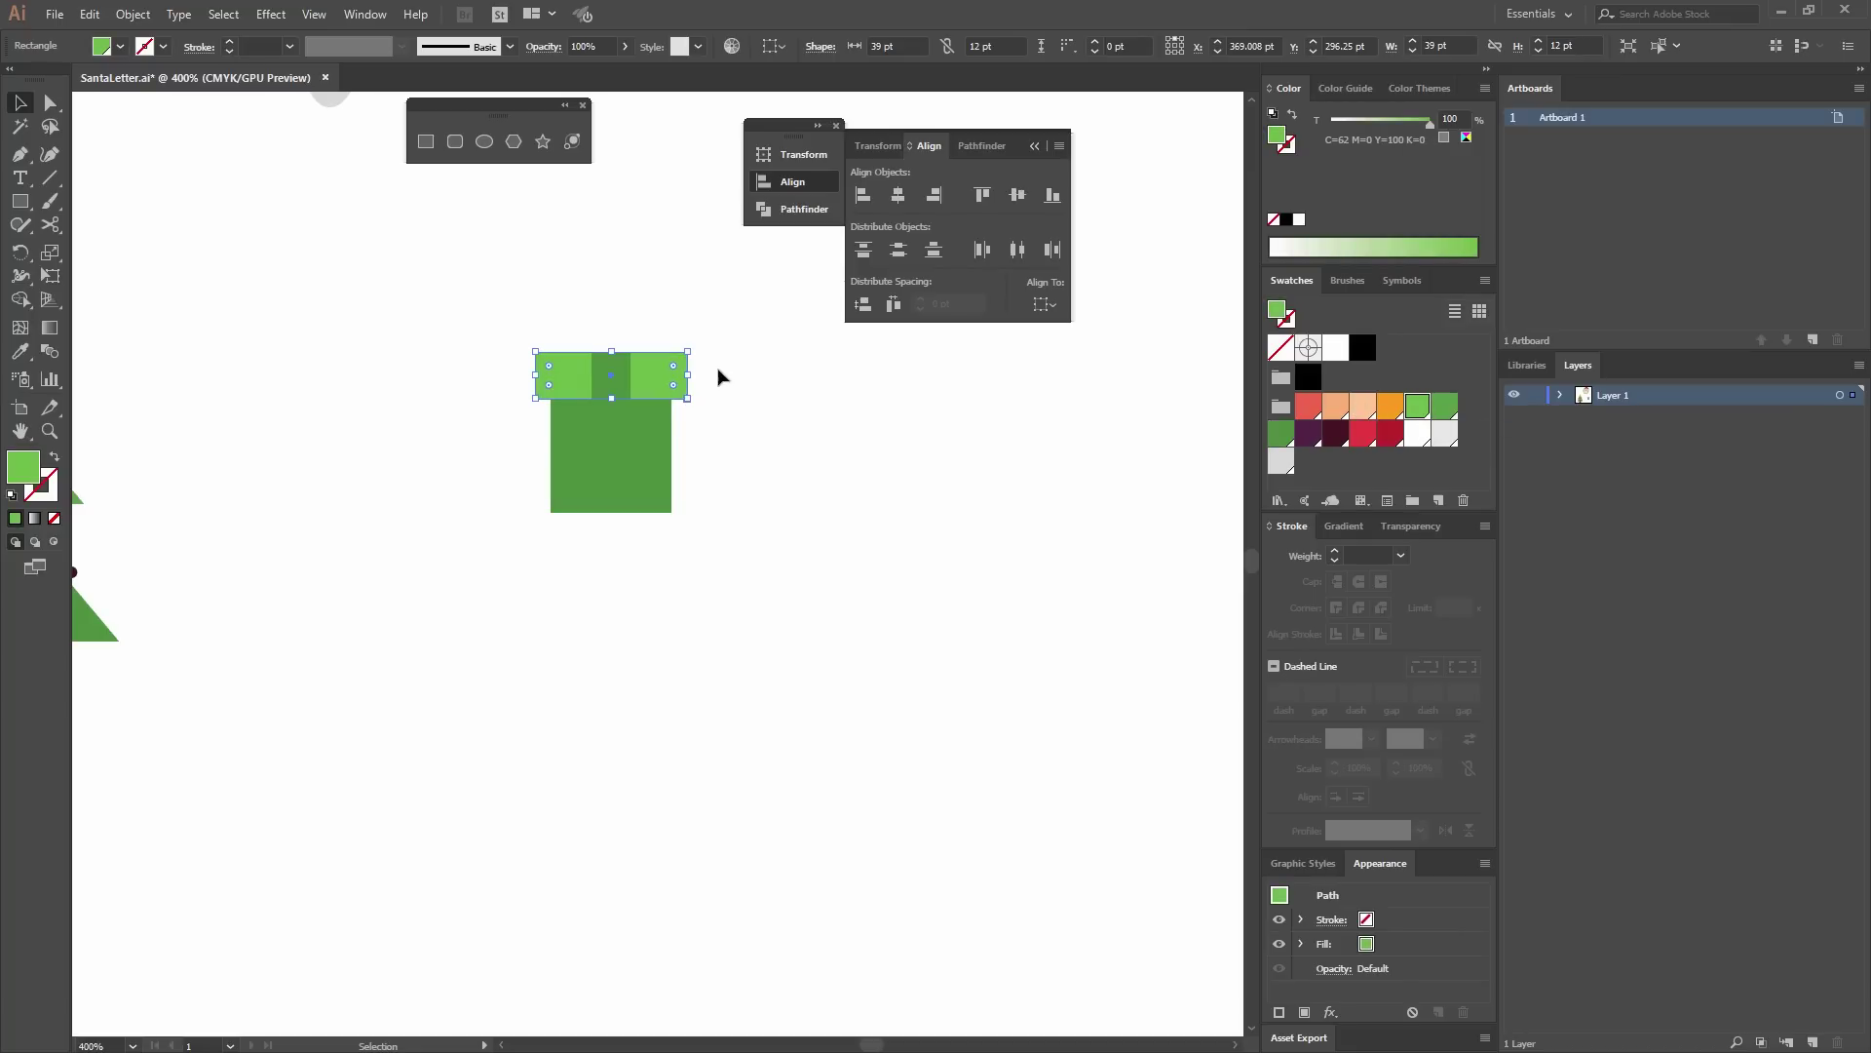
click(775, 459)
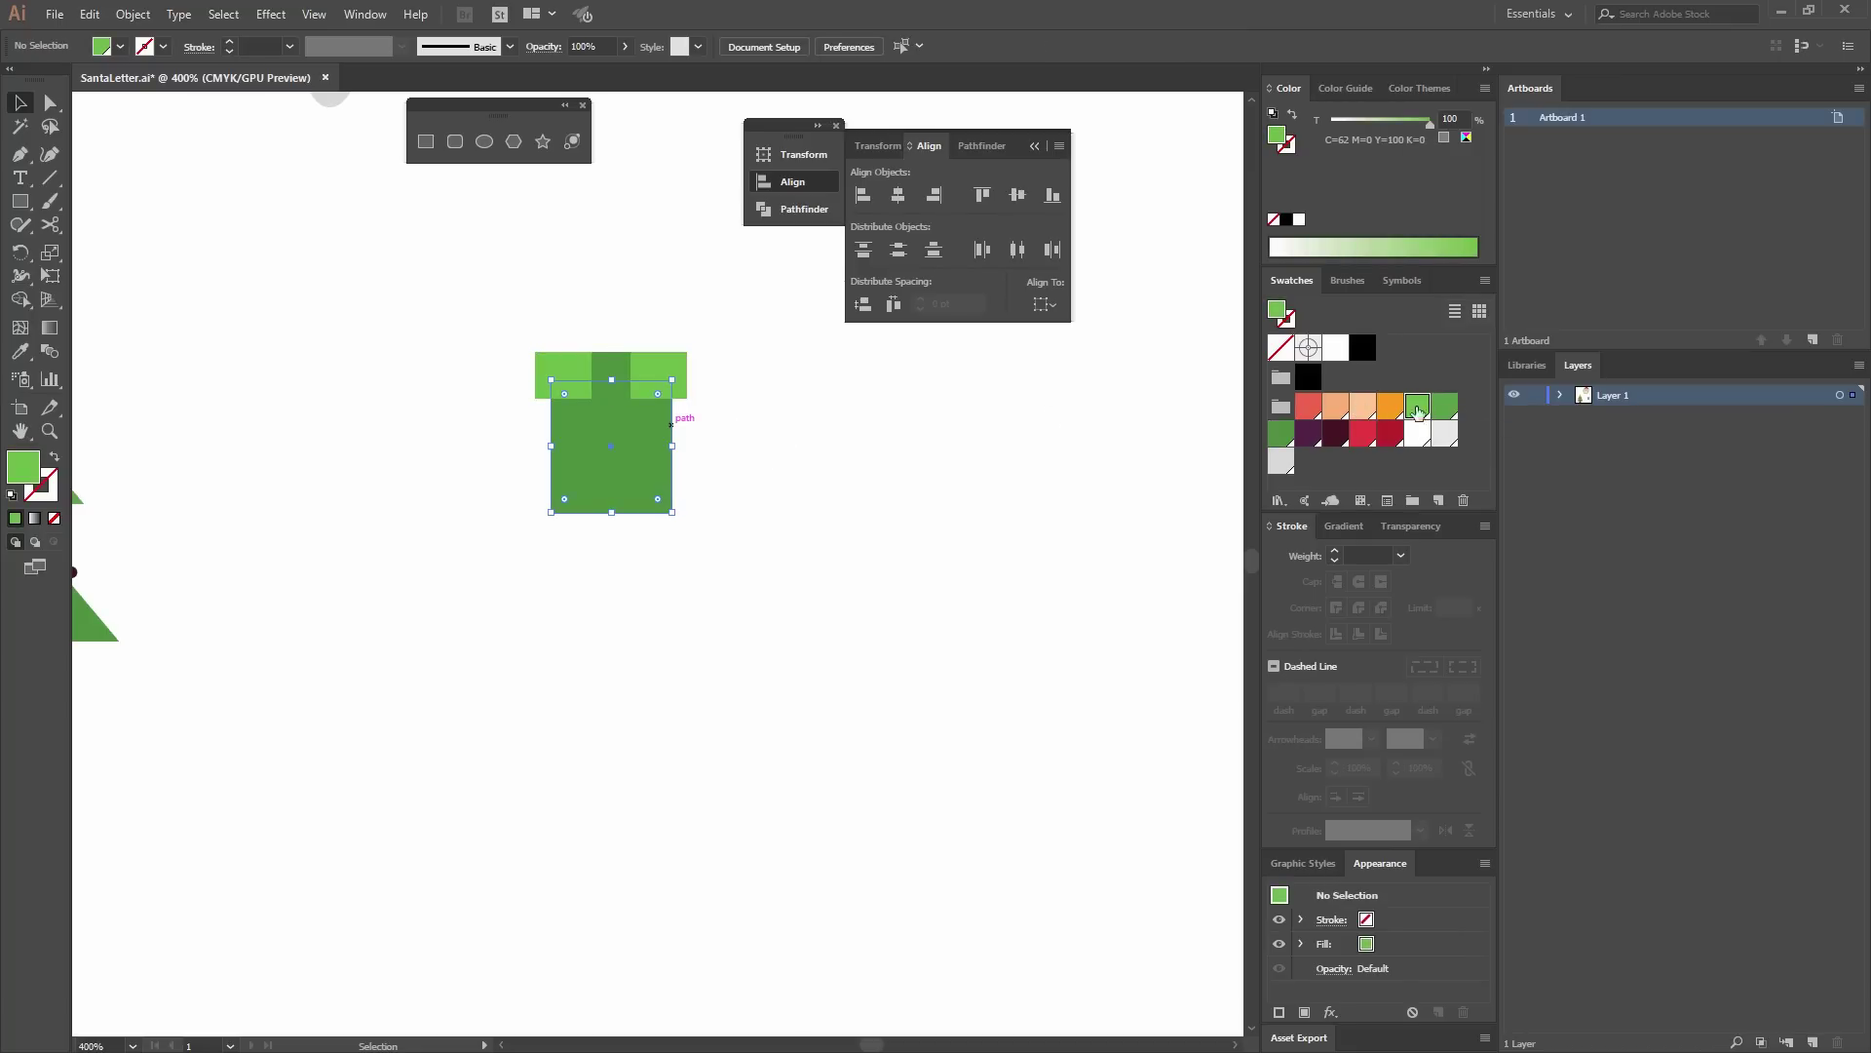
Fill the box body with the medium green swatch and the vertical ribbon with the red swatch (C=3 M=92 Y=79 K=0).
click(605, 422)
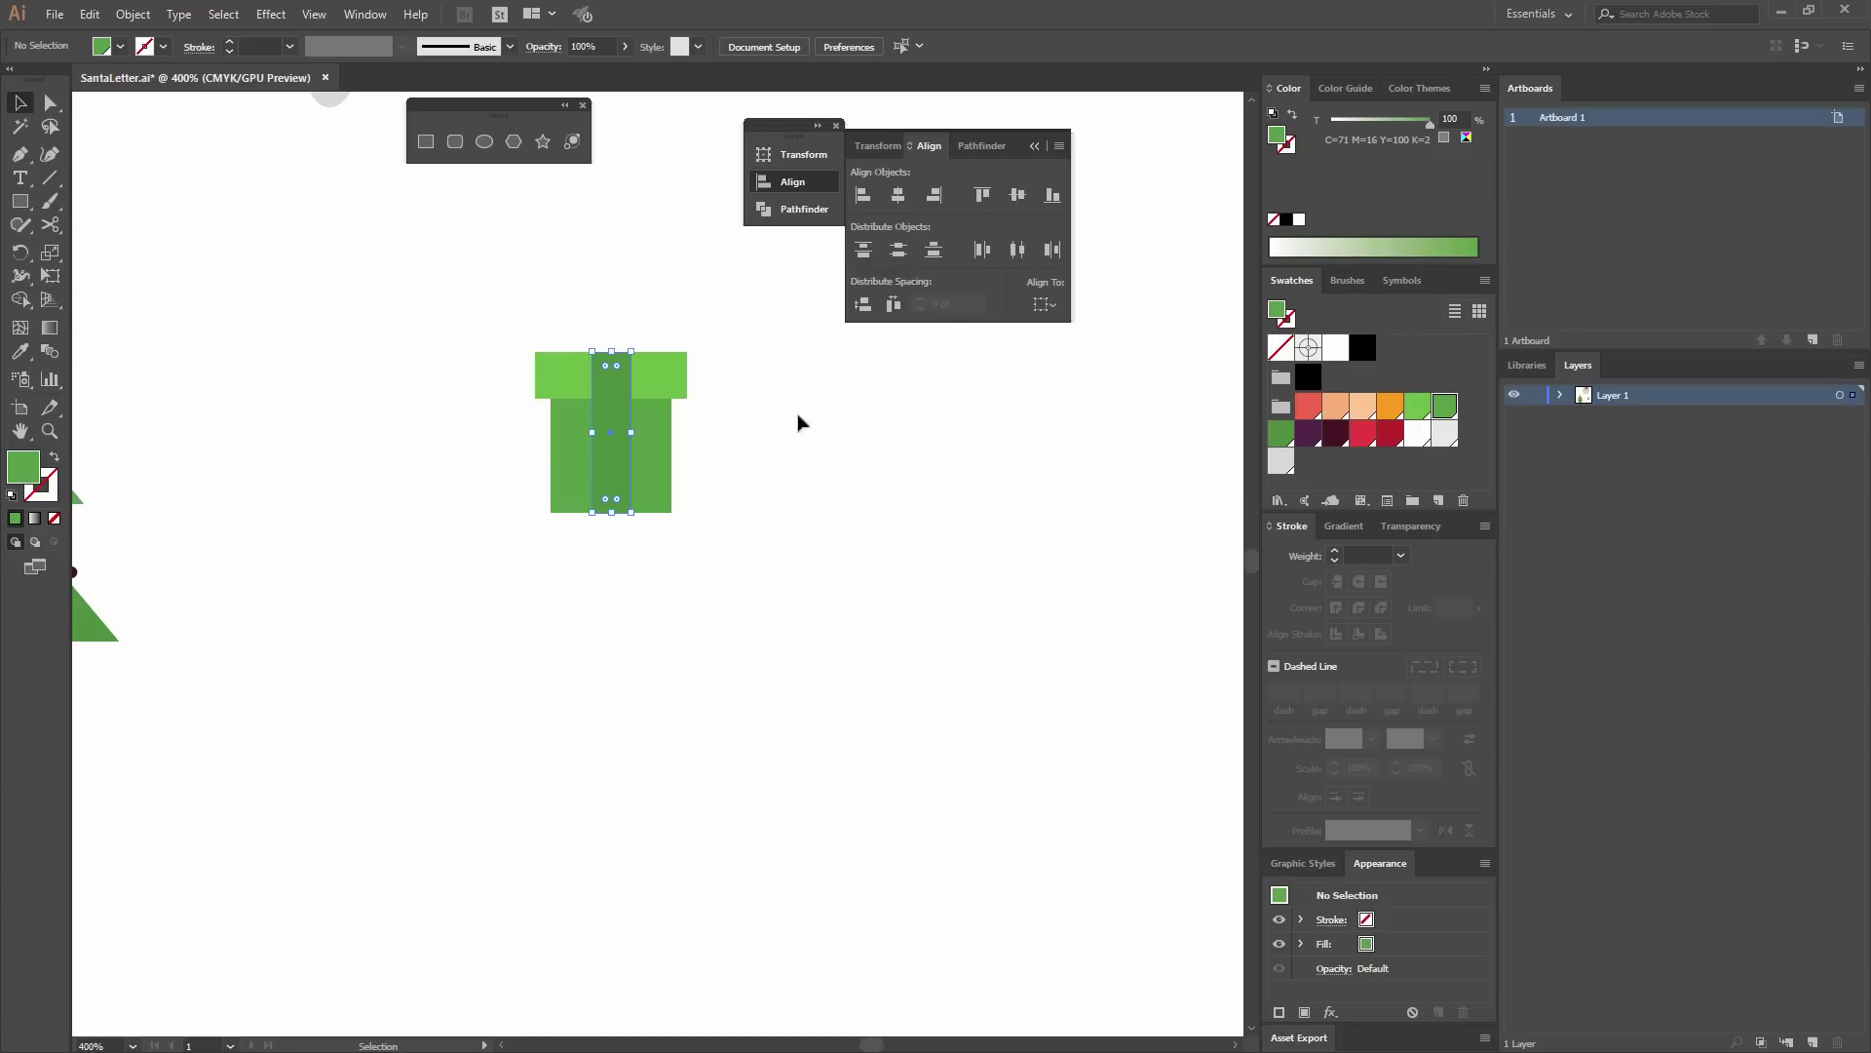
click(1367, 443)
click(834, 470)
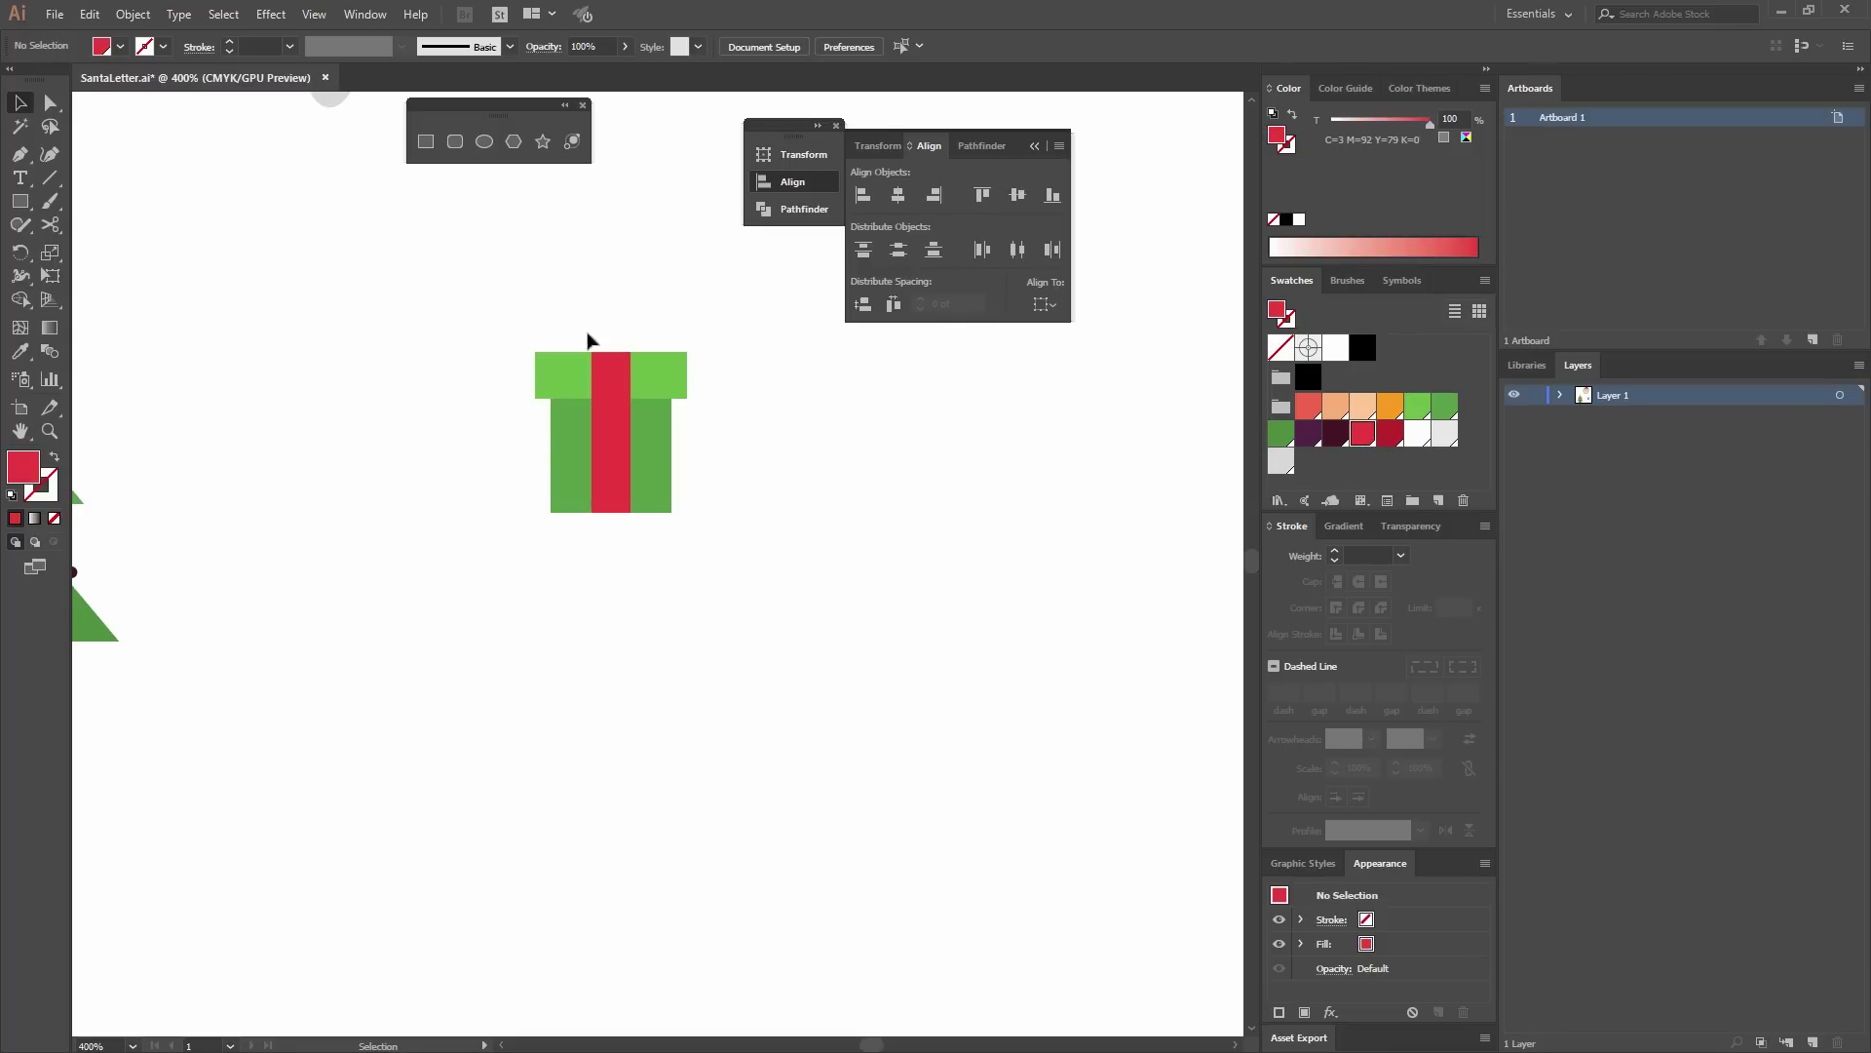
Create a red polygon with a 45 pt radius and 8 sides above the gift box.
click(515, 146)
click(617, 280)
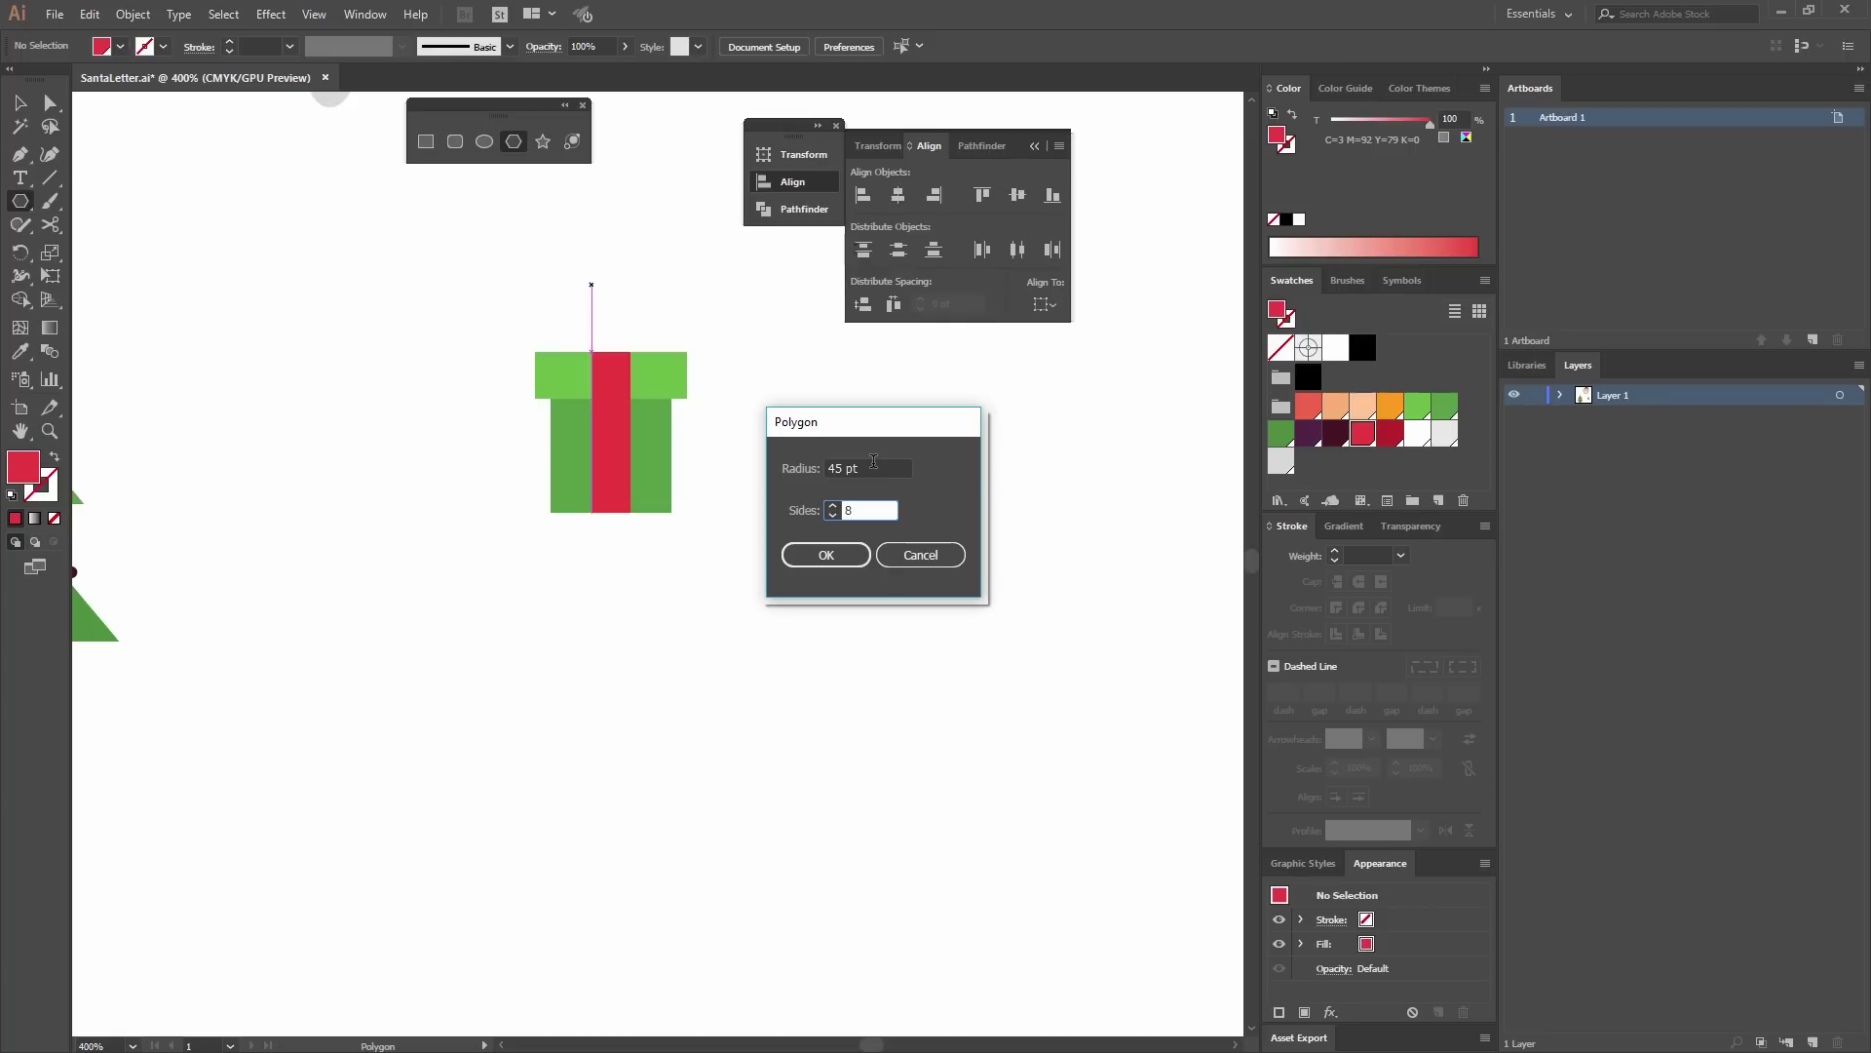
click(836, 558)
drag(744, 138, 734, 265)
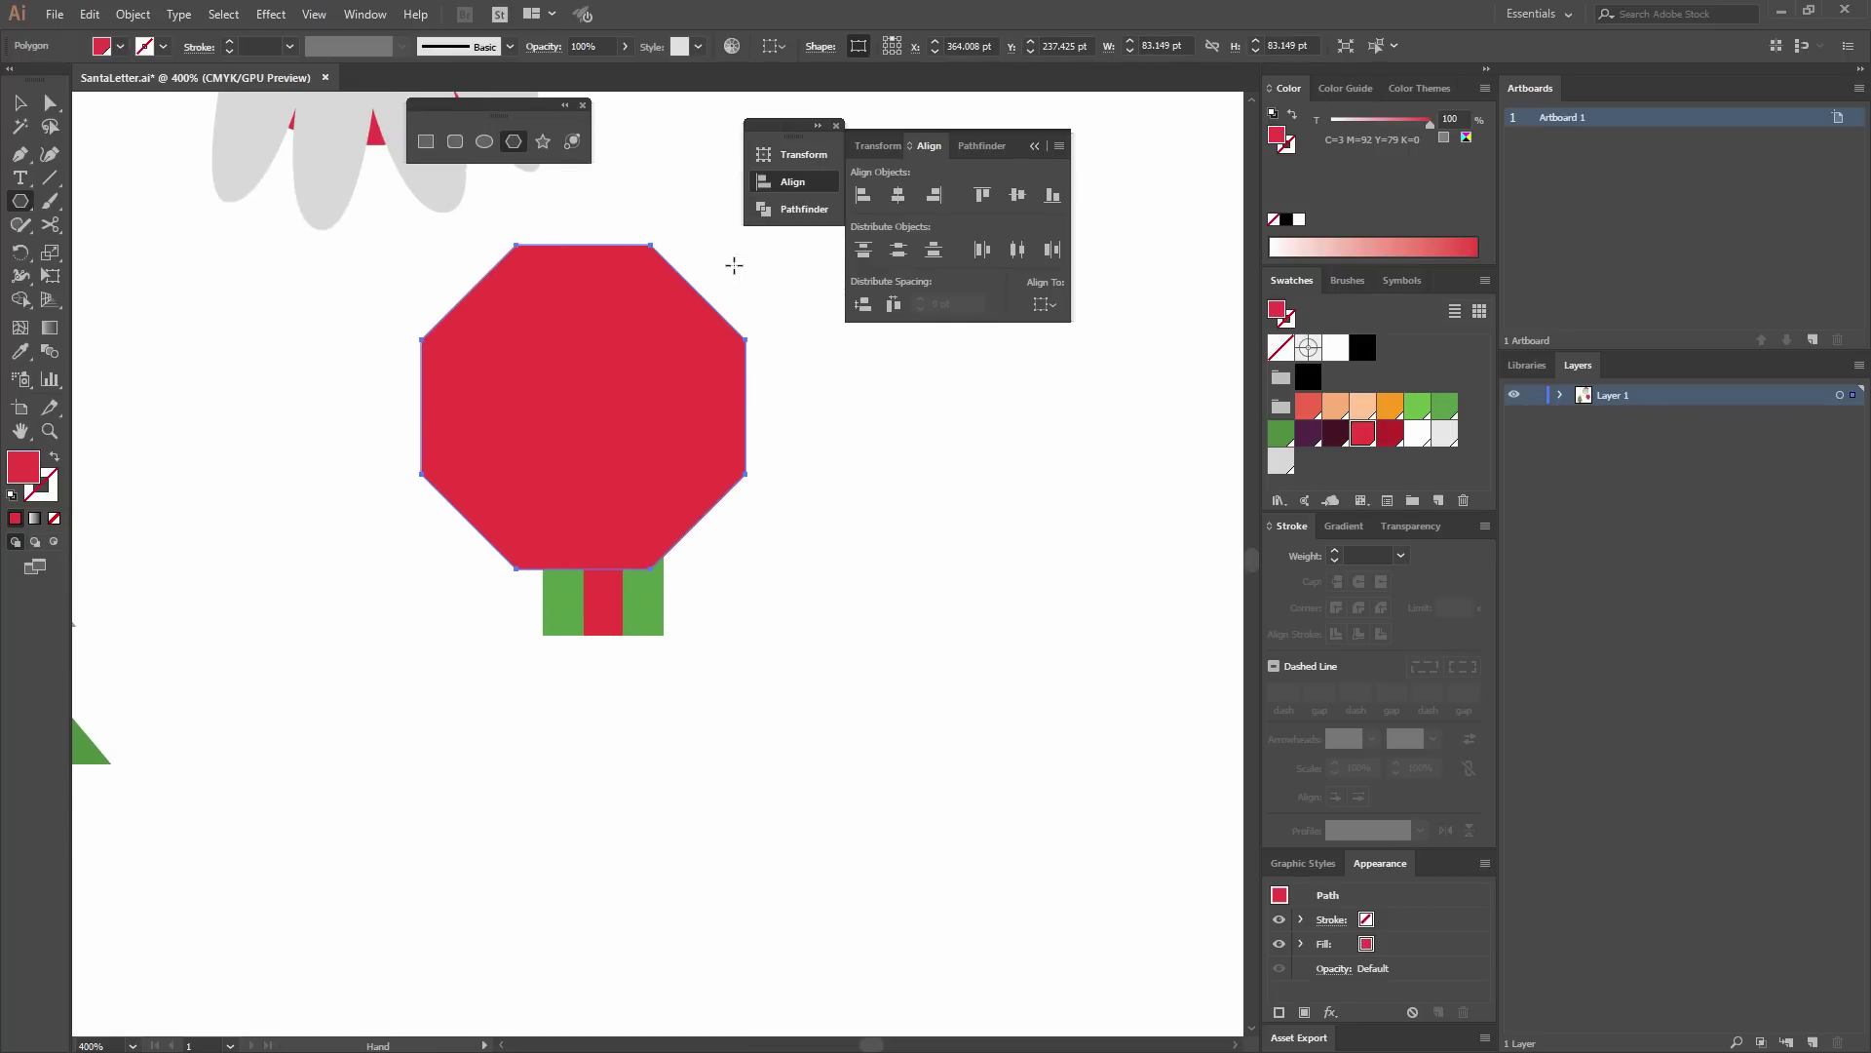
key(v)
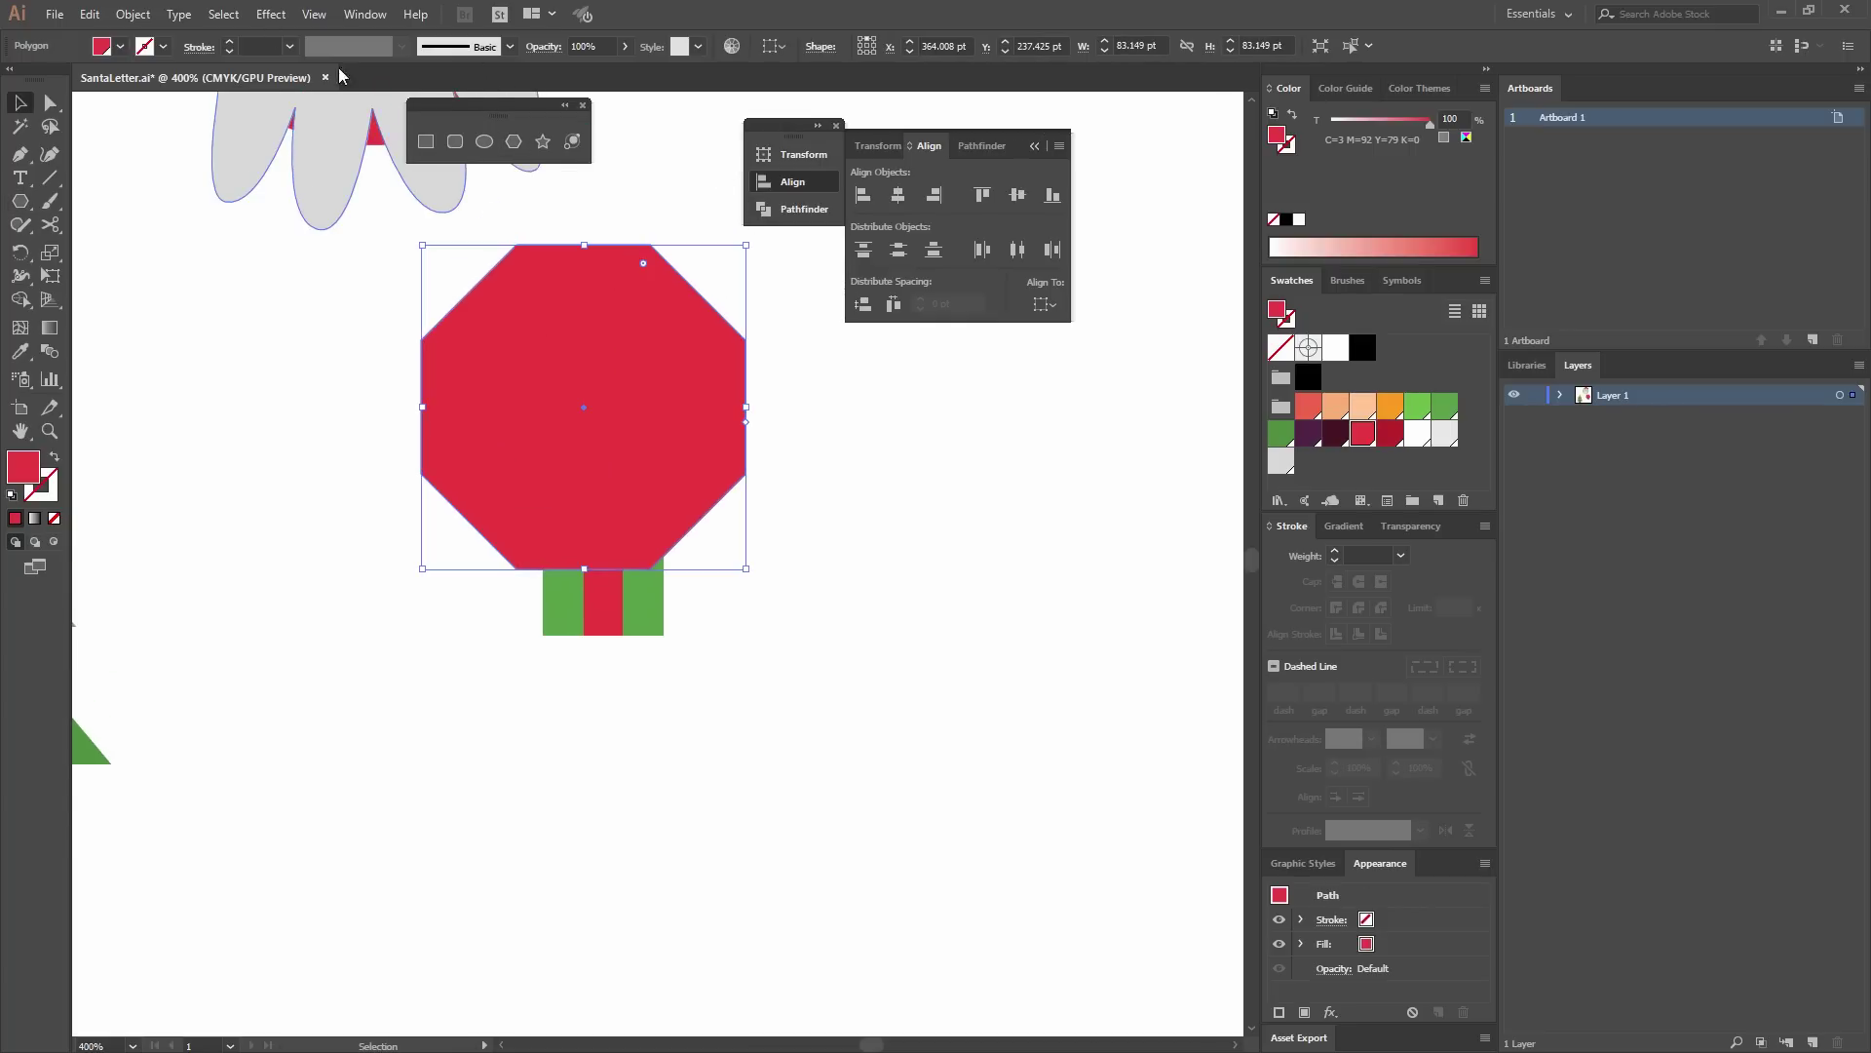
Apply the Pucker & Bloat effect to the octagon with a bloat of 45%.
click(272, 17)
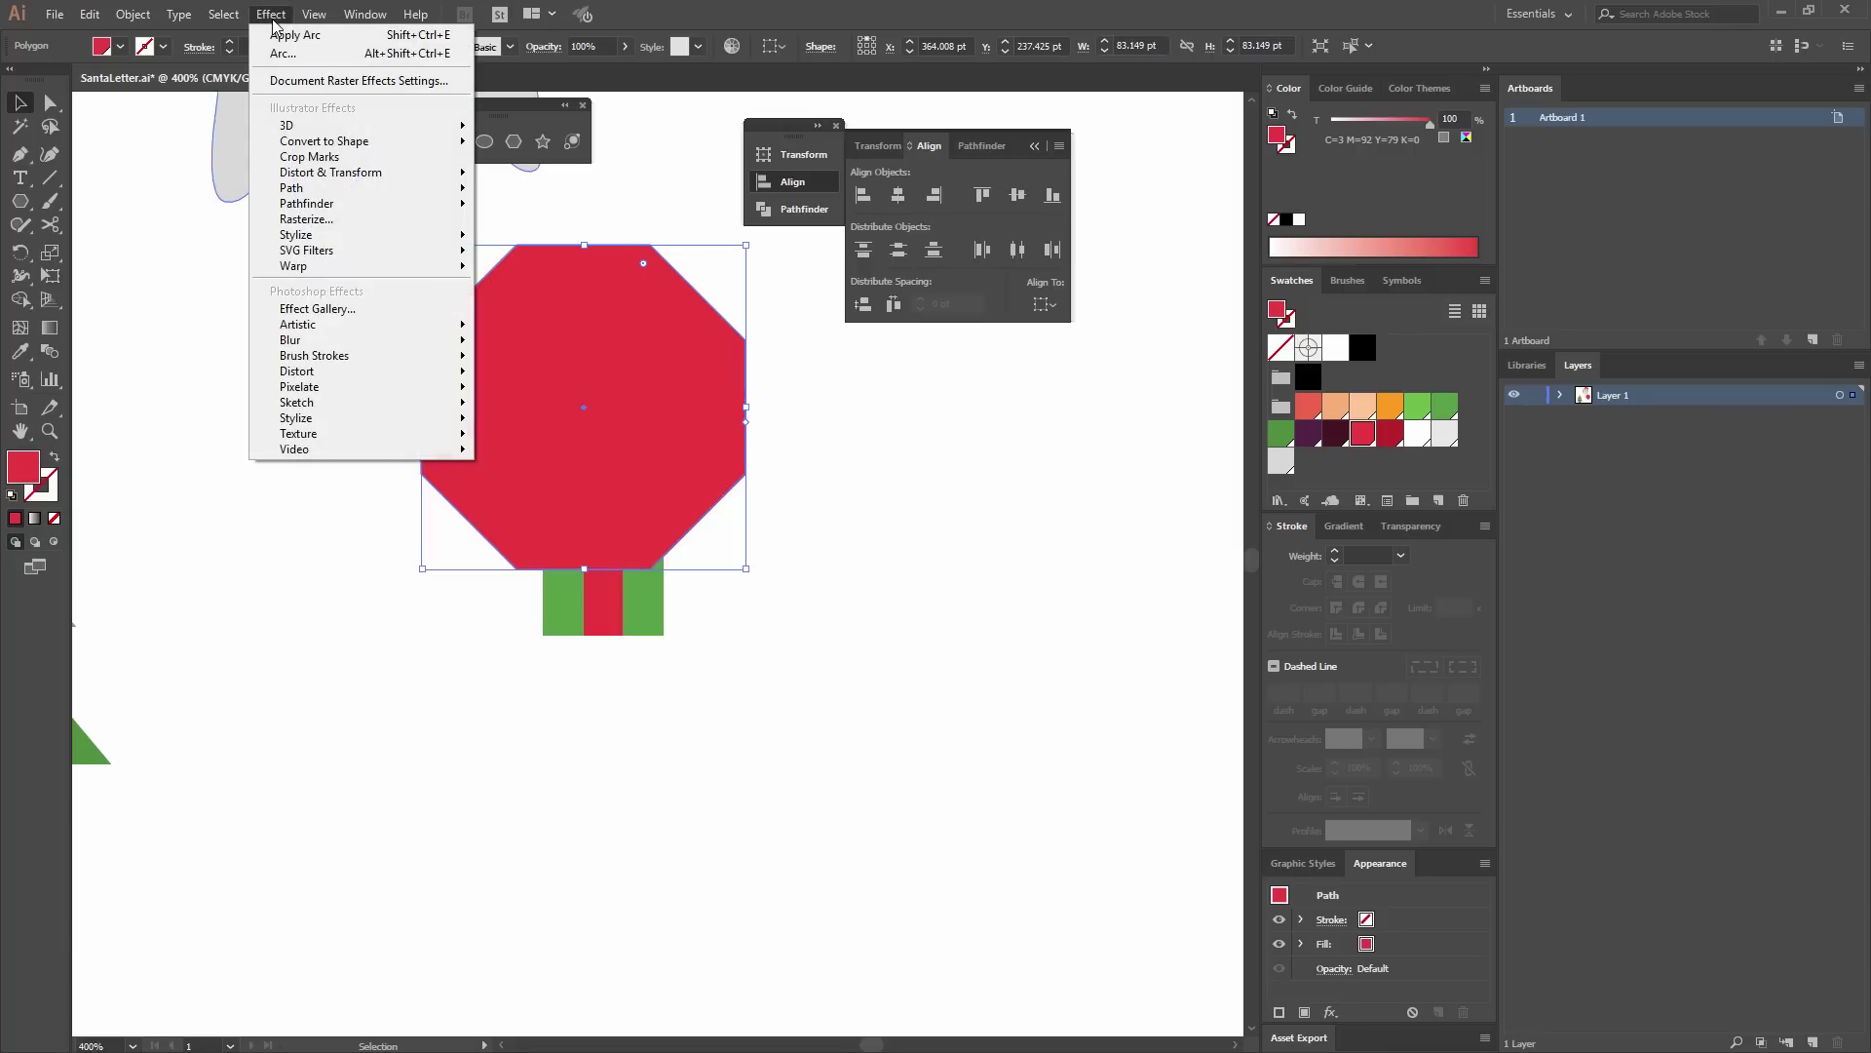
mouse_move(350, 181)
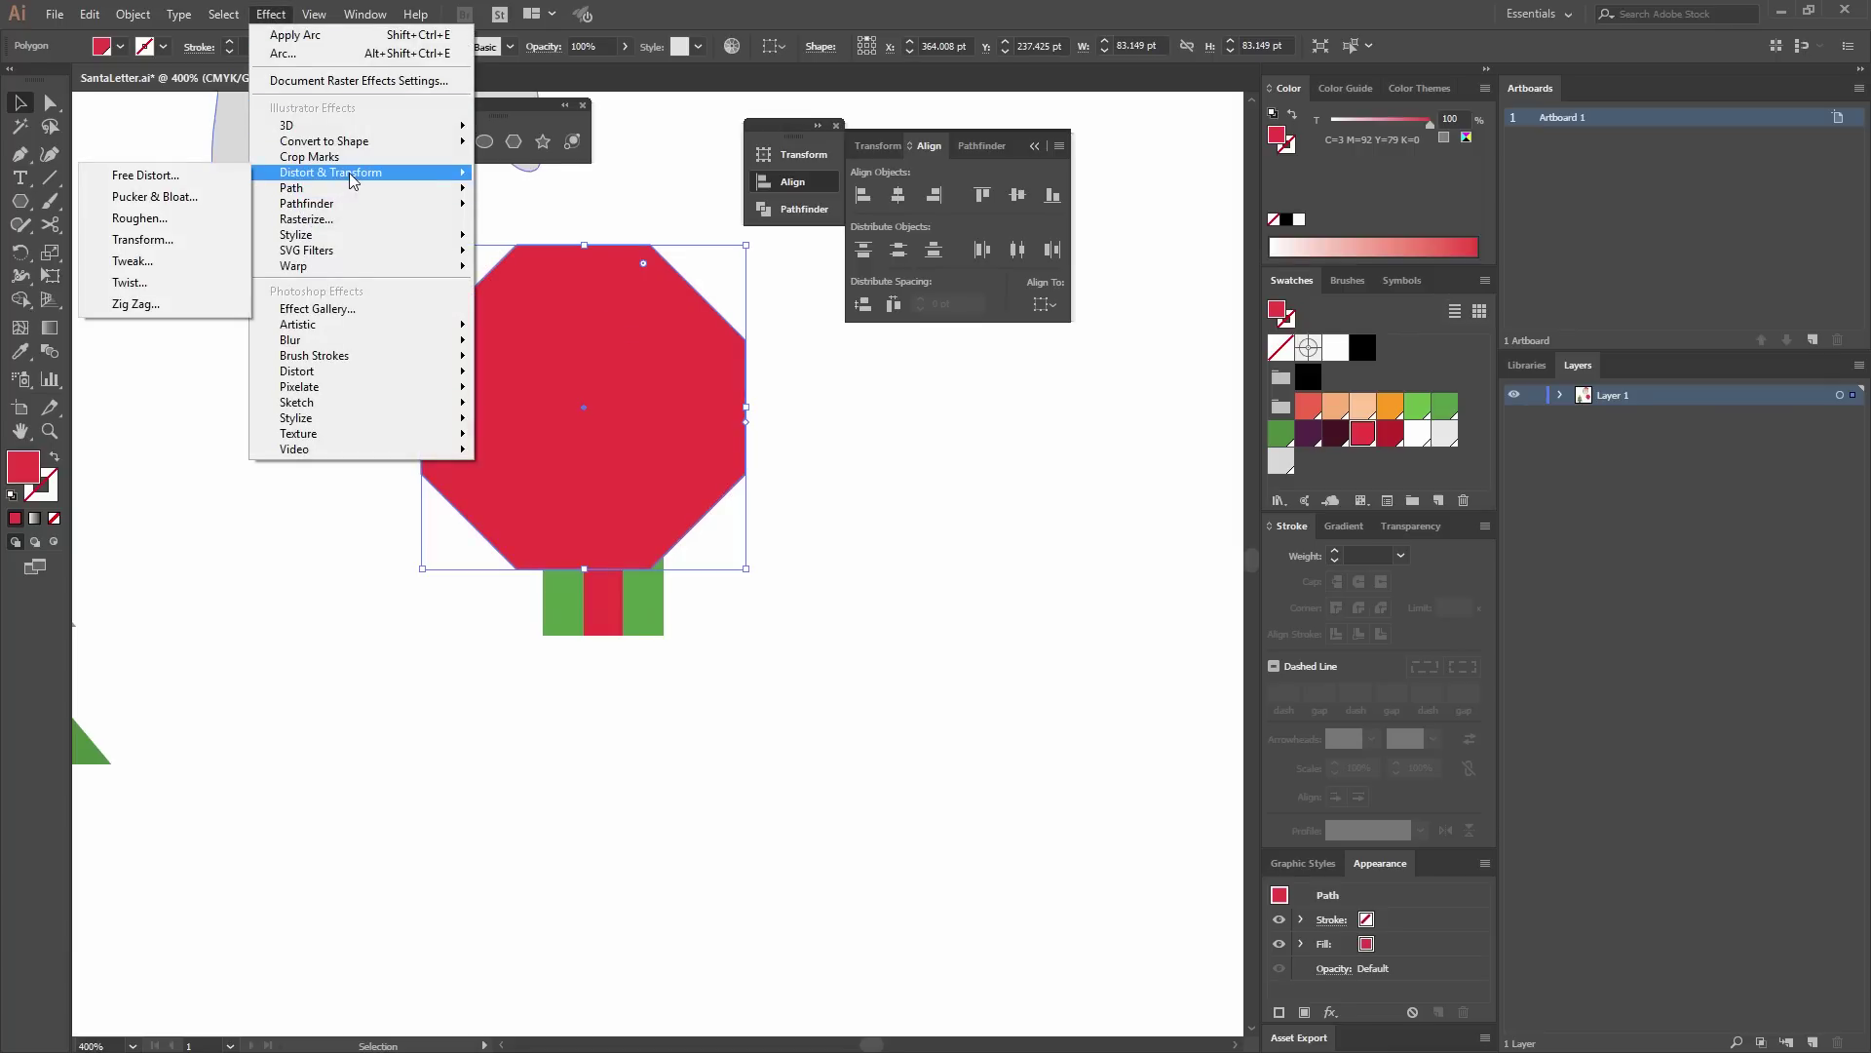
click(206, 196)
click(380, 288)
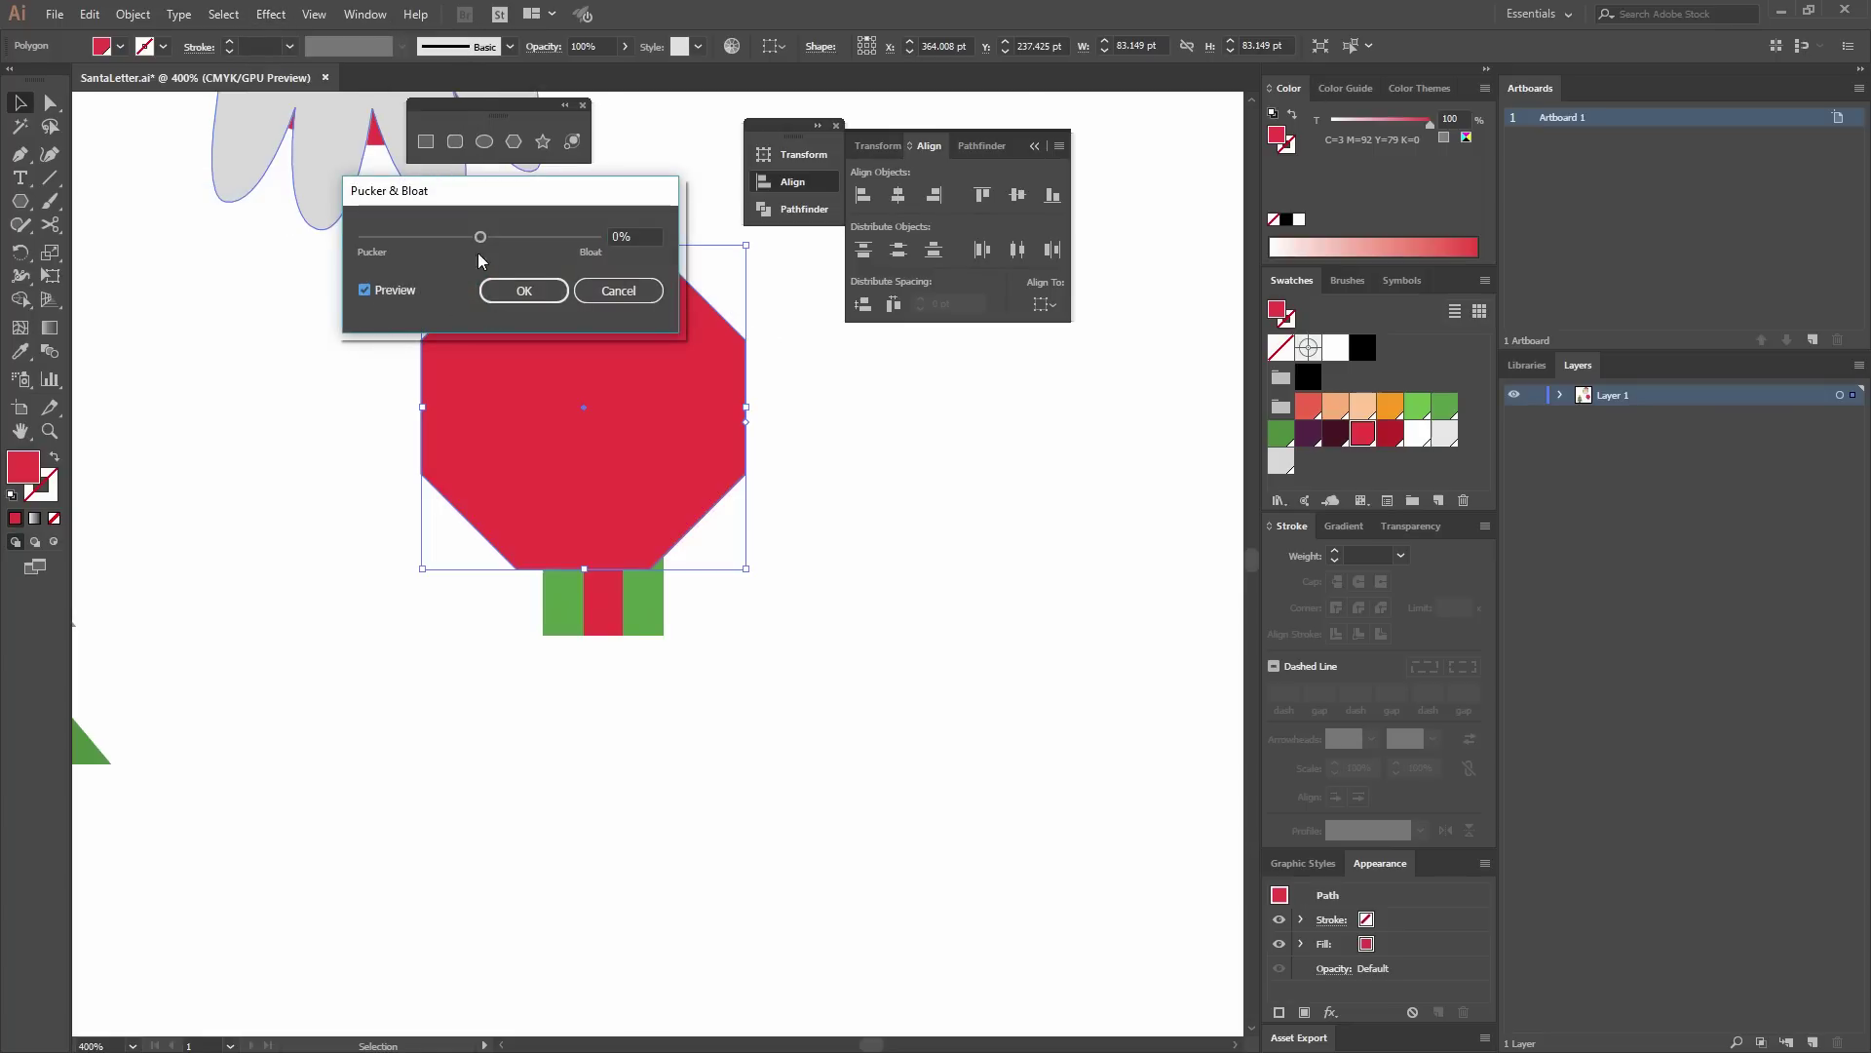
mouse_move(511, 237)
mouse_down()
mouse_move(532, 235)
mouse_move(515, 240)
mouse_up()
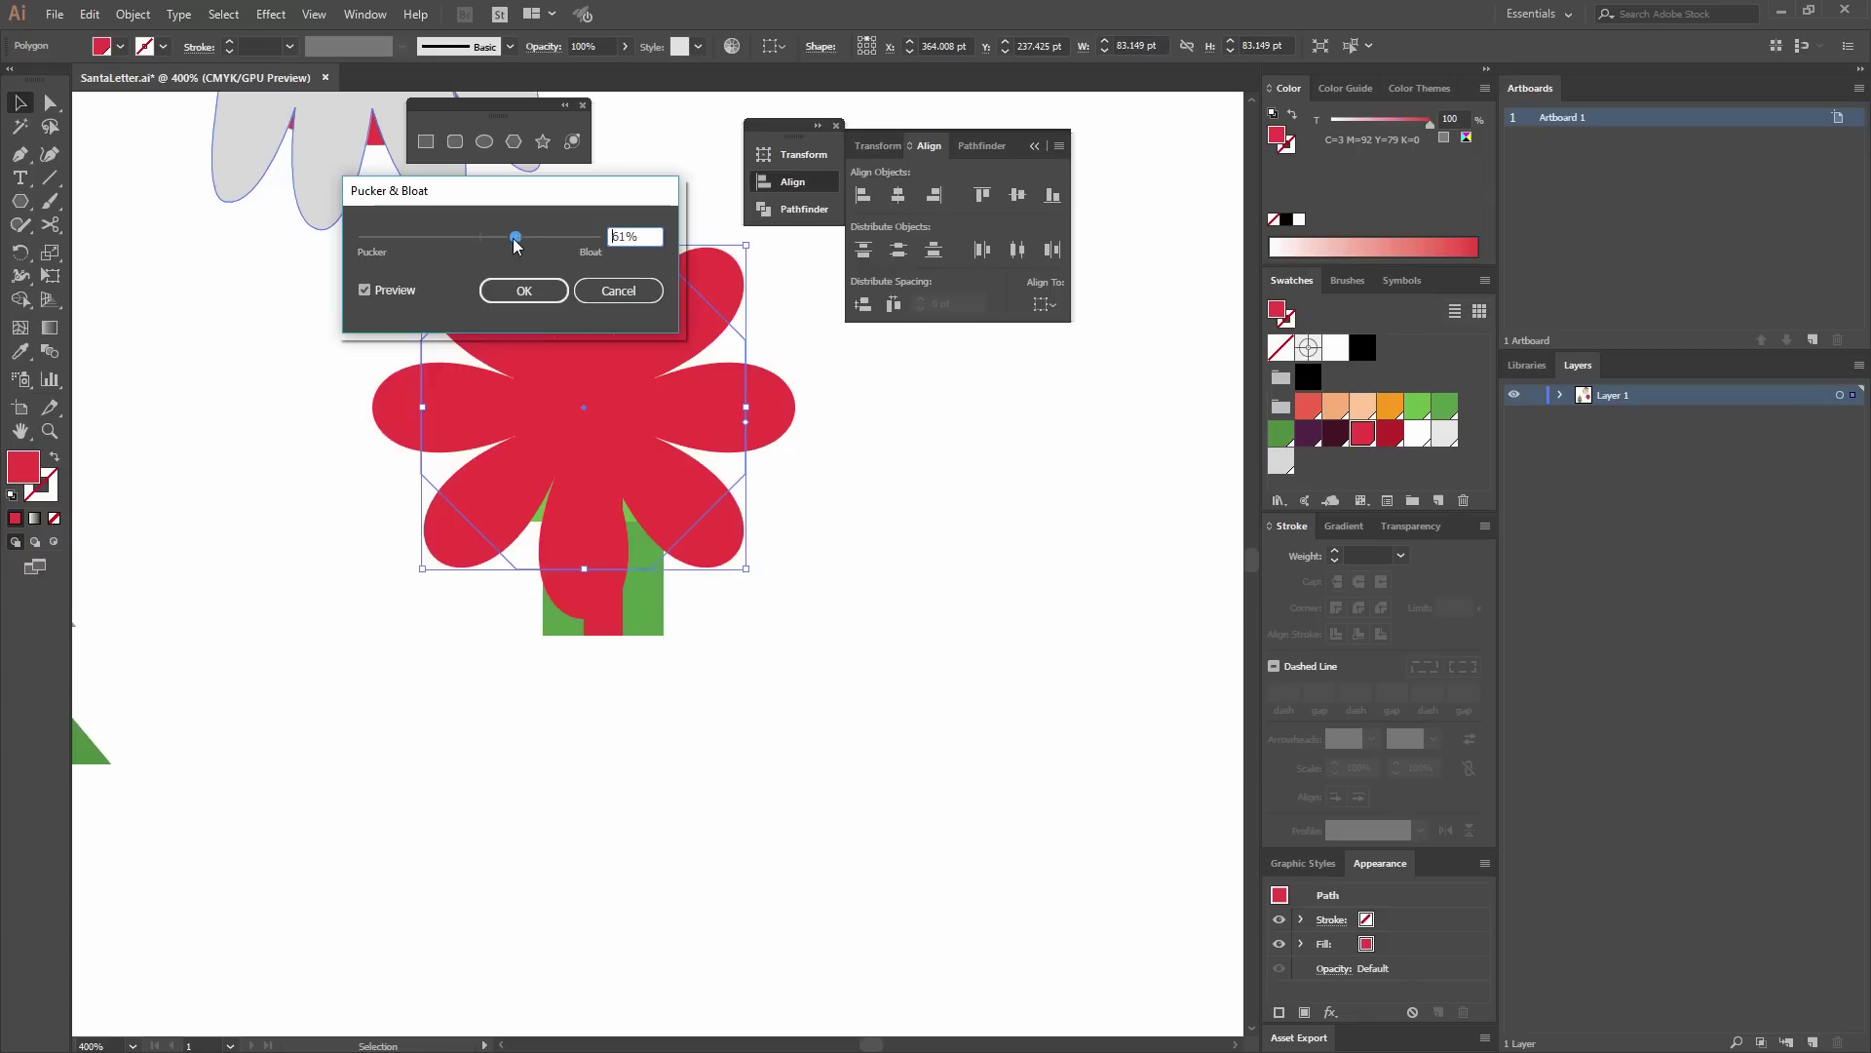
double_click(648, 238)
text(45)
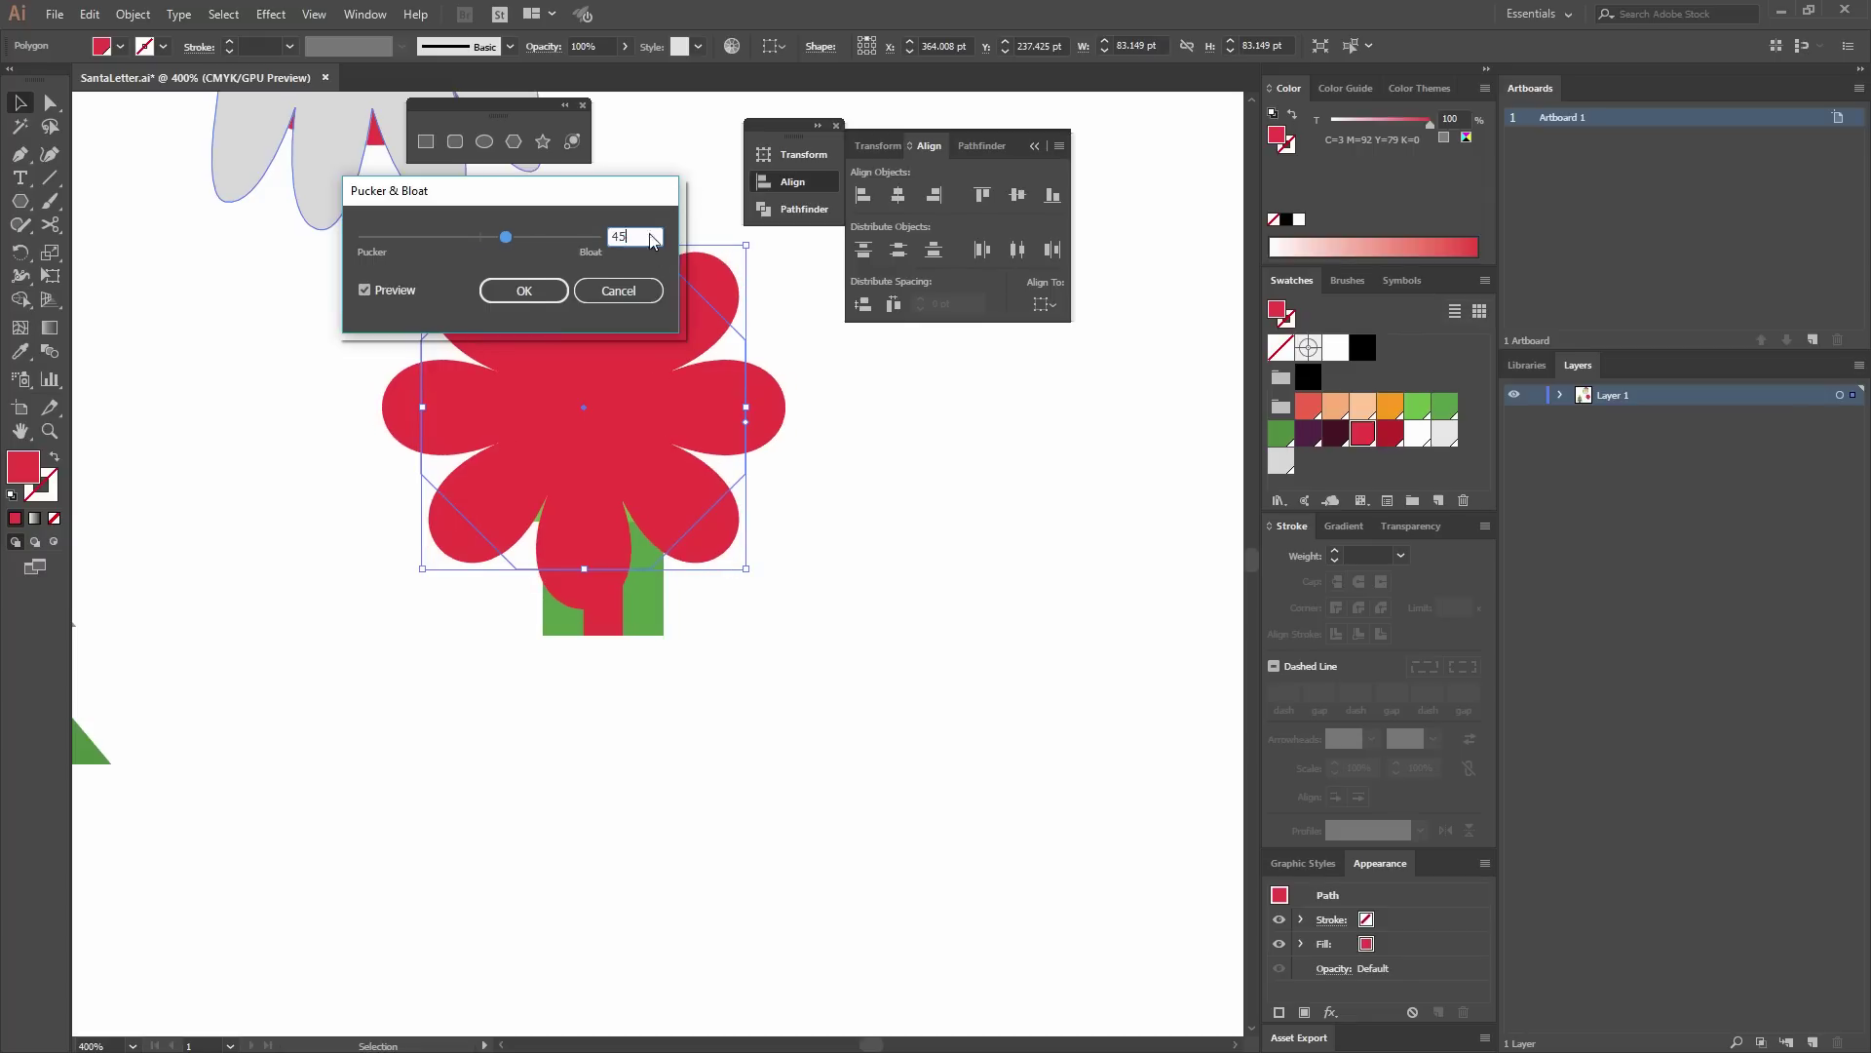
click(526, 292)
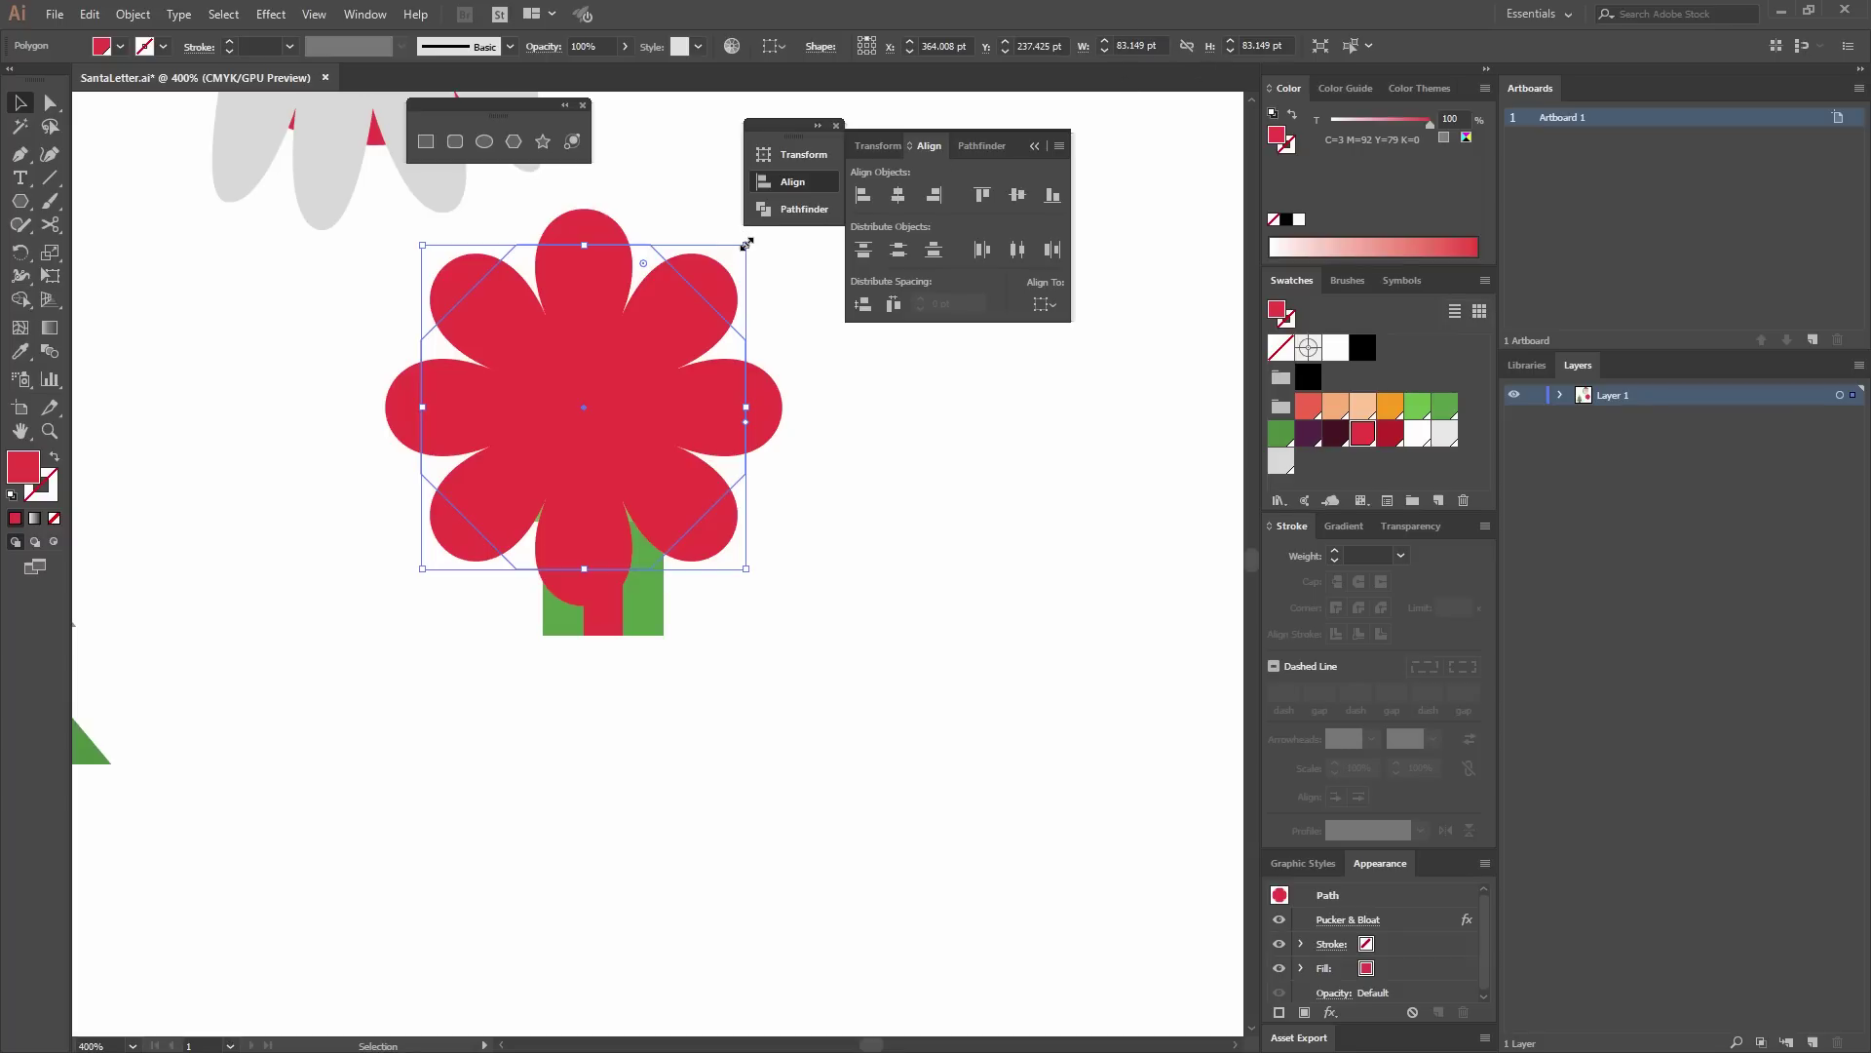
Scale the red flower shape down to about 15 pt wide and centre it horizontally on the lid as key object.
drag(740, 251, 476, 419)
click(669, 409)
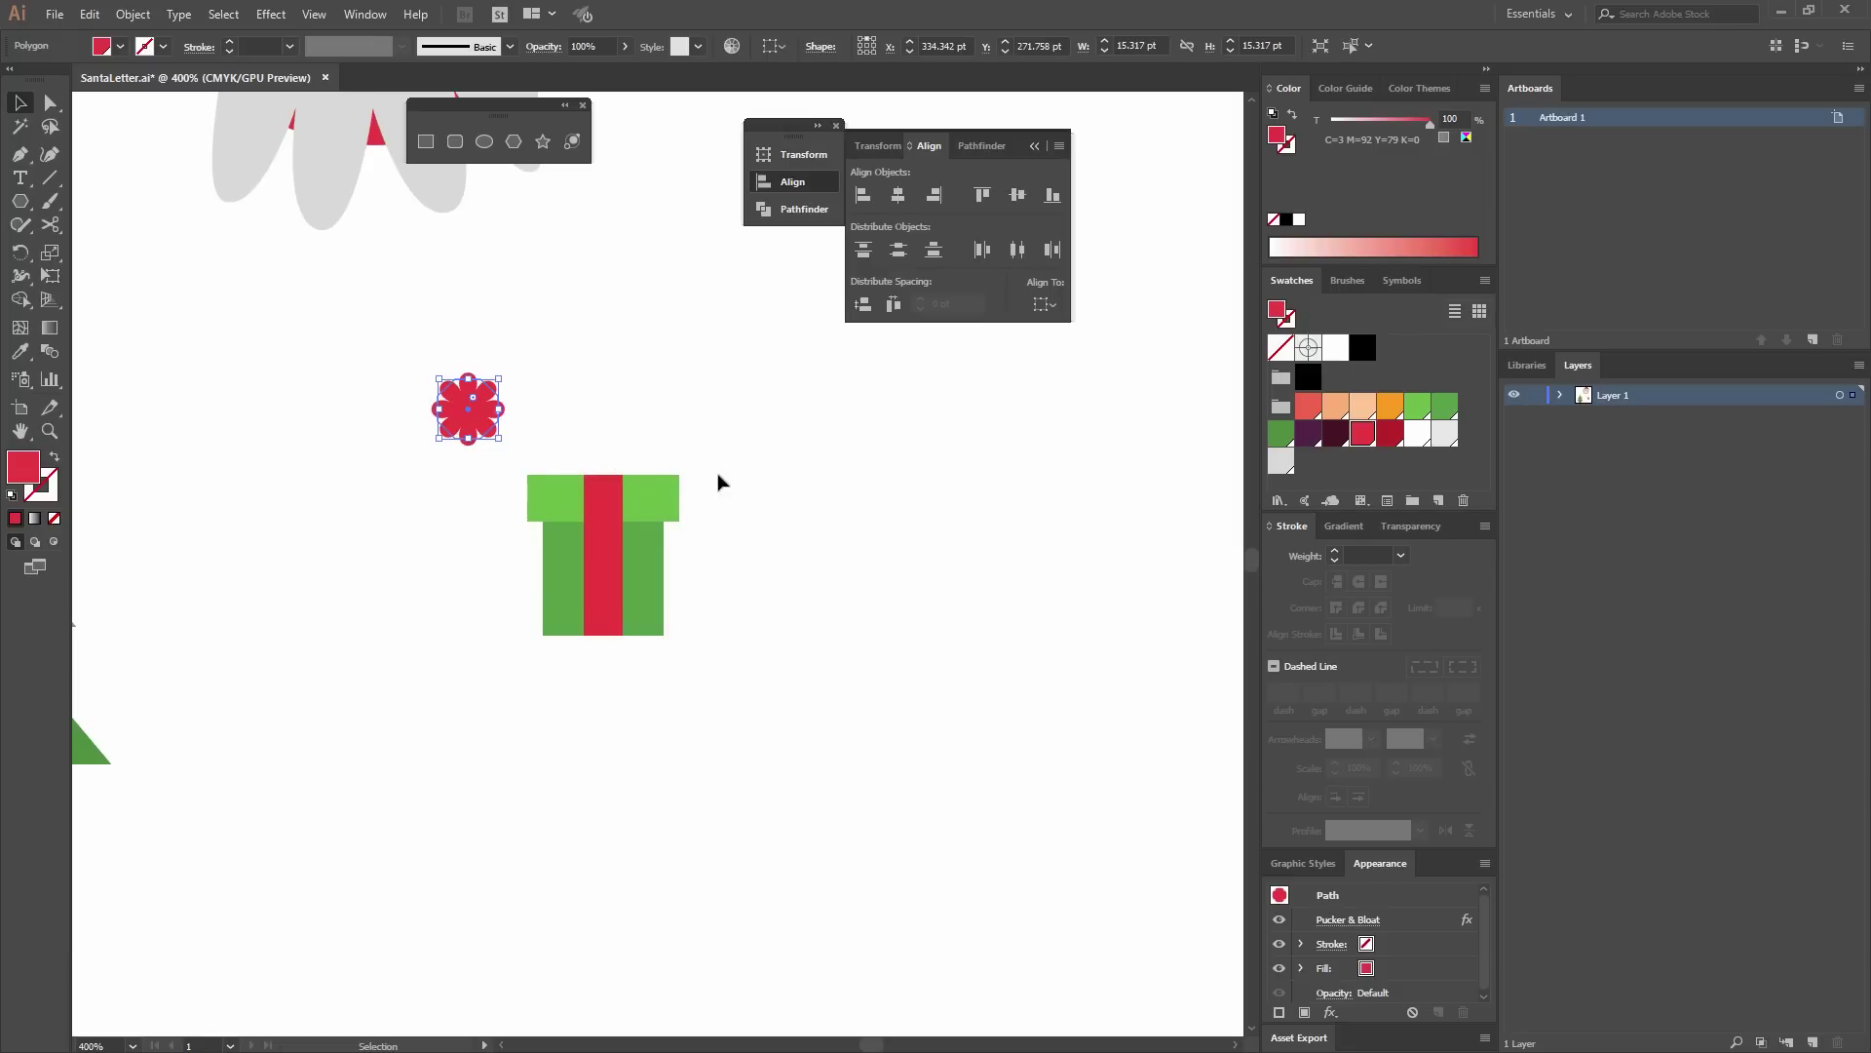
shift+click(671, 497)
click(670, 502)
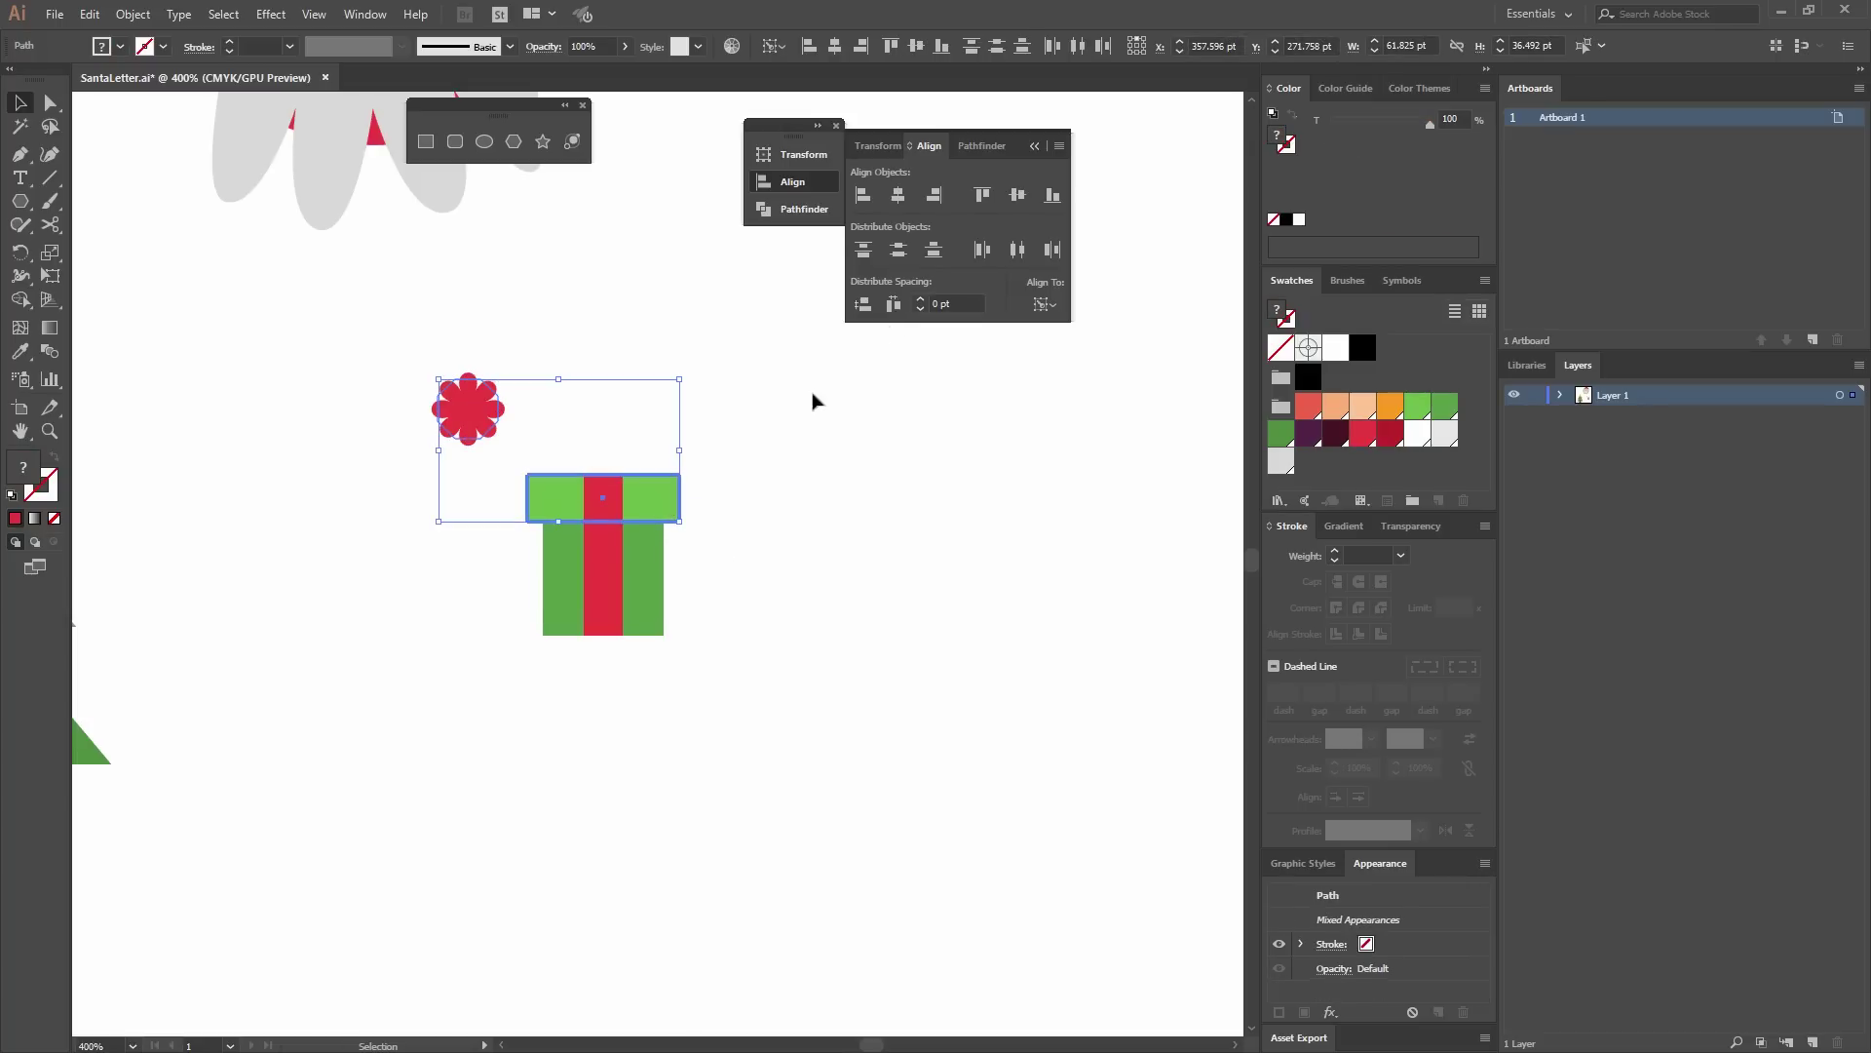
click(901, 196)
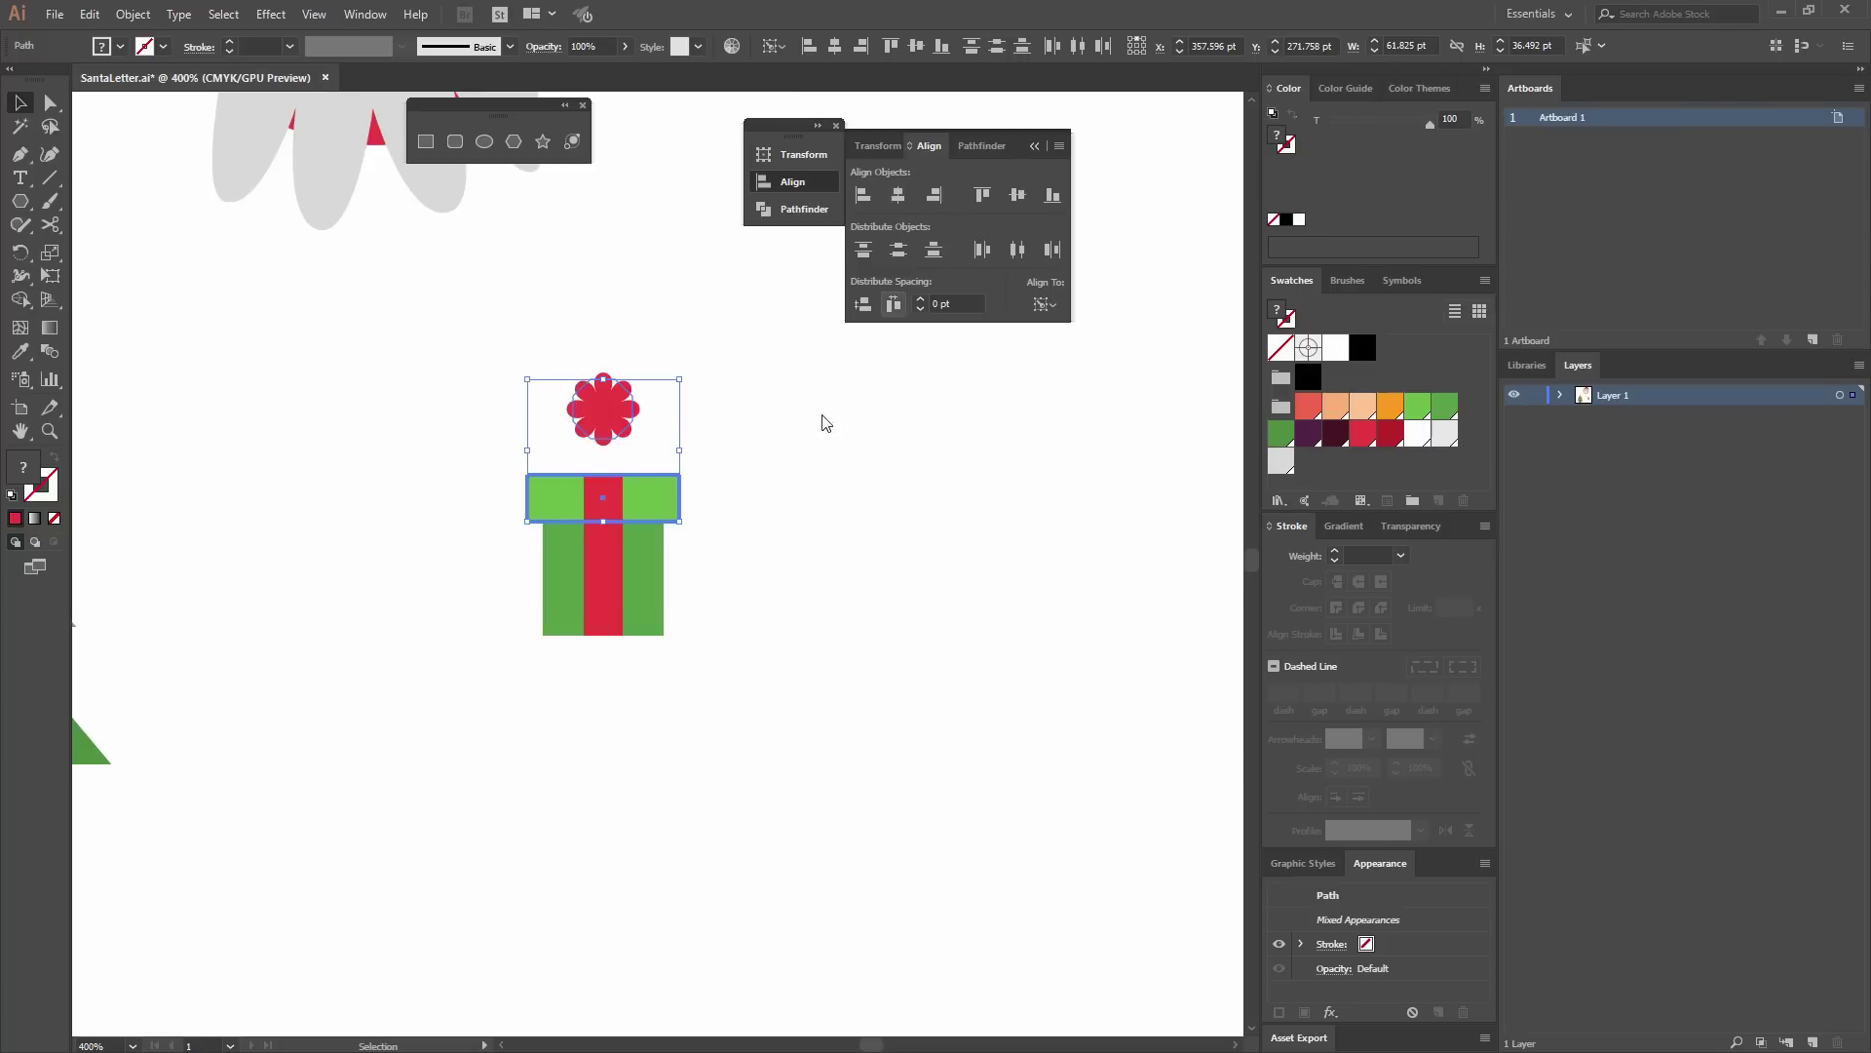
click(824, 418)
Tuck the flower bow behind the lid with its upper petals showing, and fill it with the dark red swatch (C=19 M=99 Y=97 K=9).
drag(629, 424, 630, 490)
right_click(629, 446)
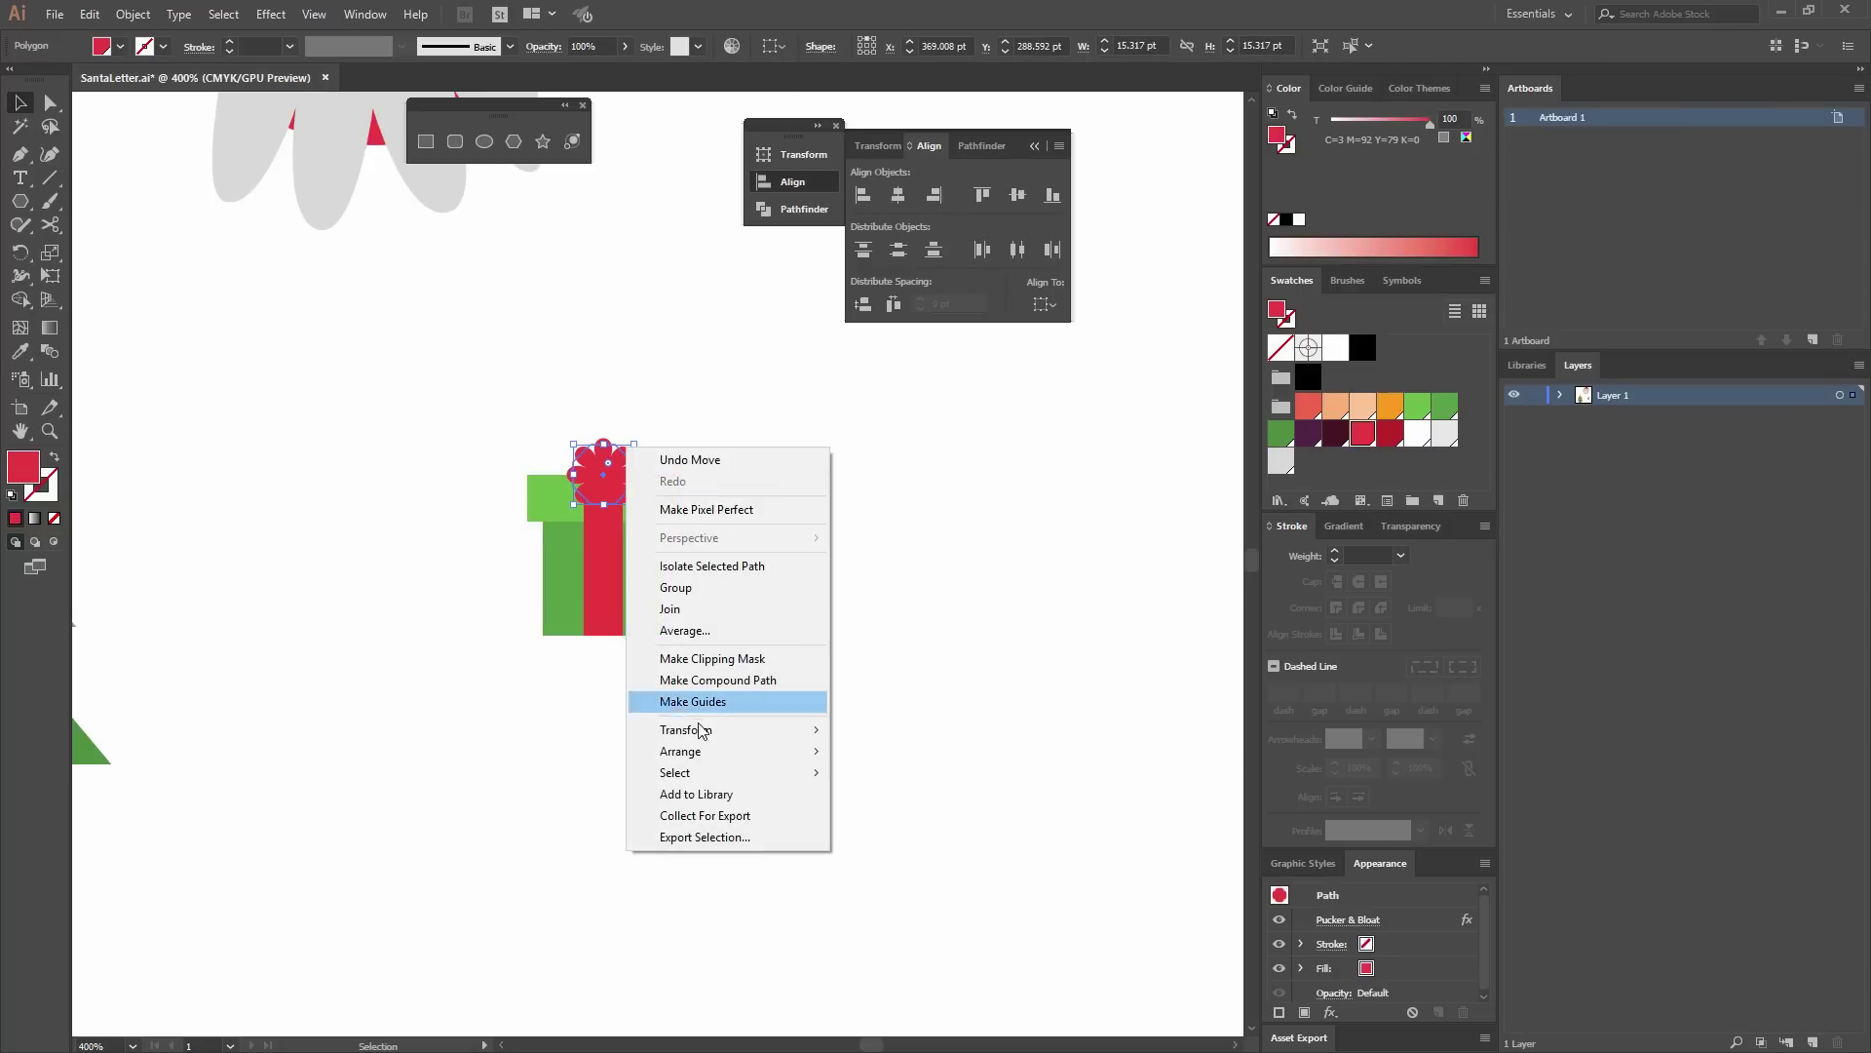
mouse_move(682, 751)
click(487, 821)
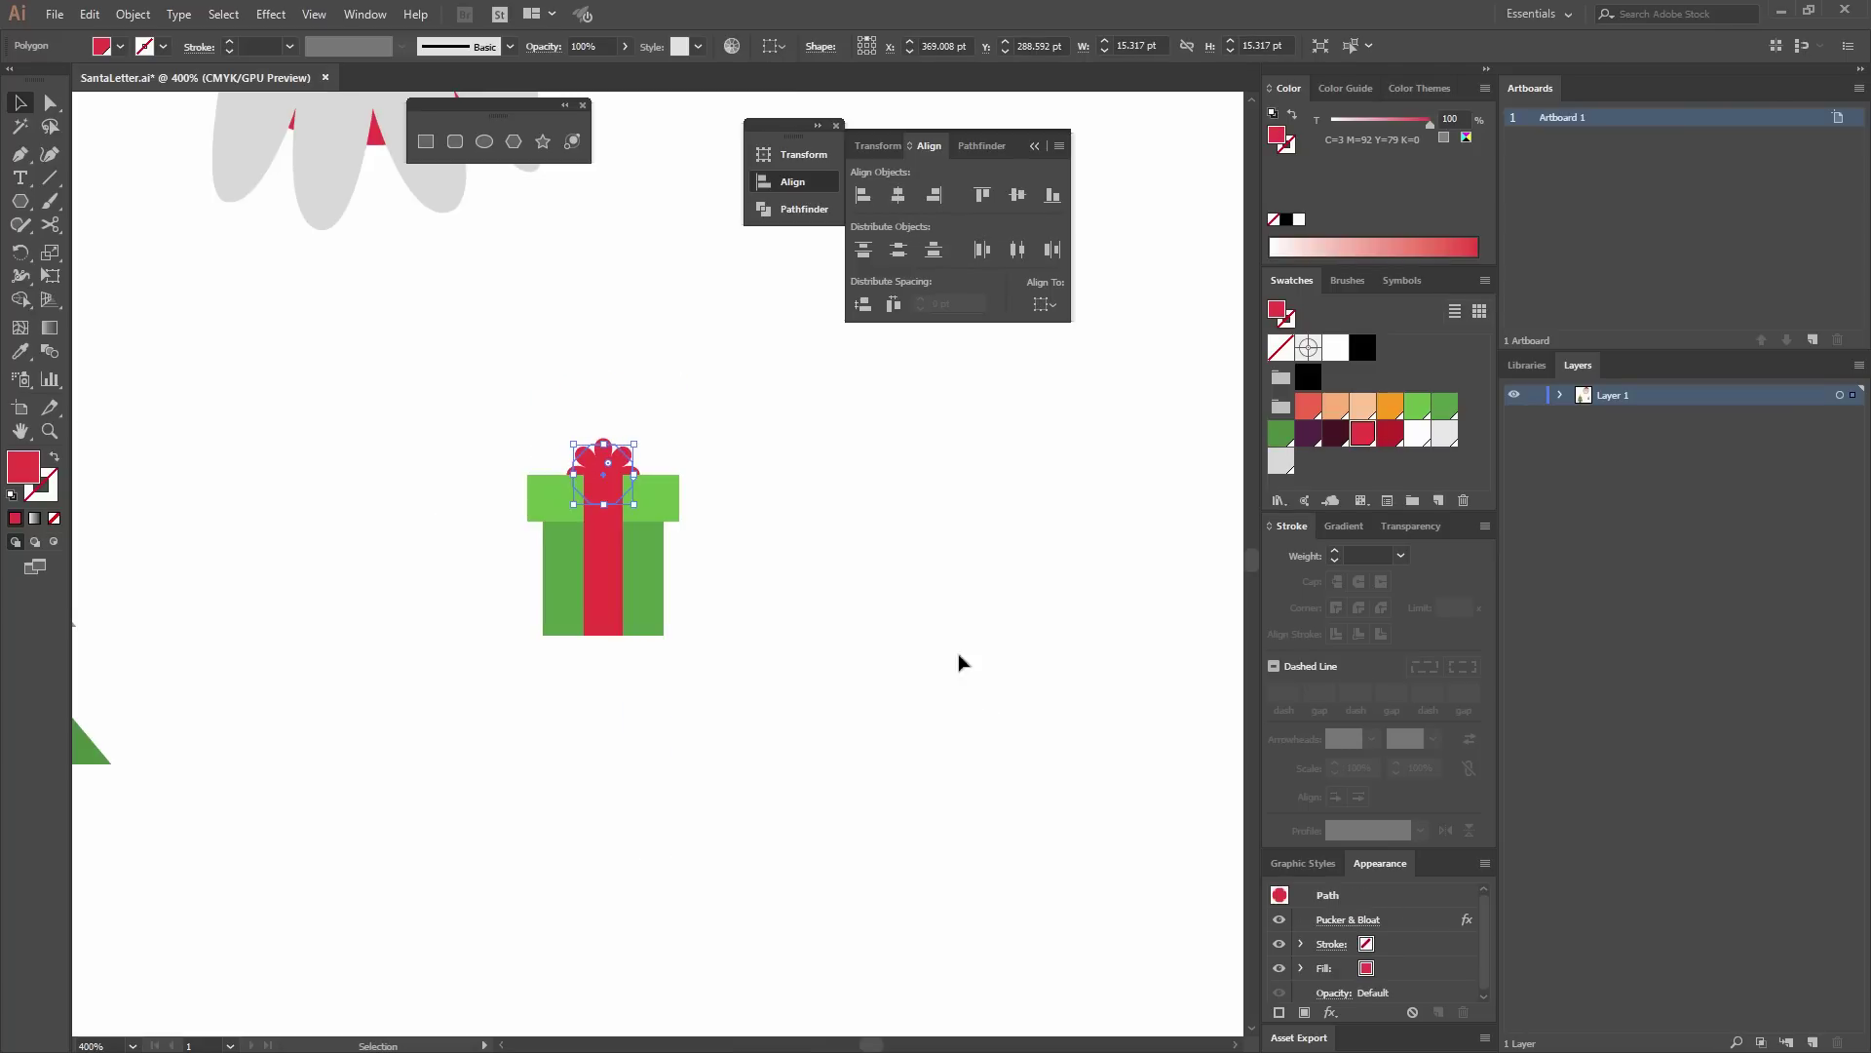
click(1390, 435)
click(877, 552)
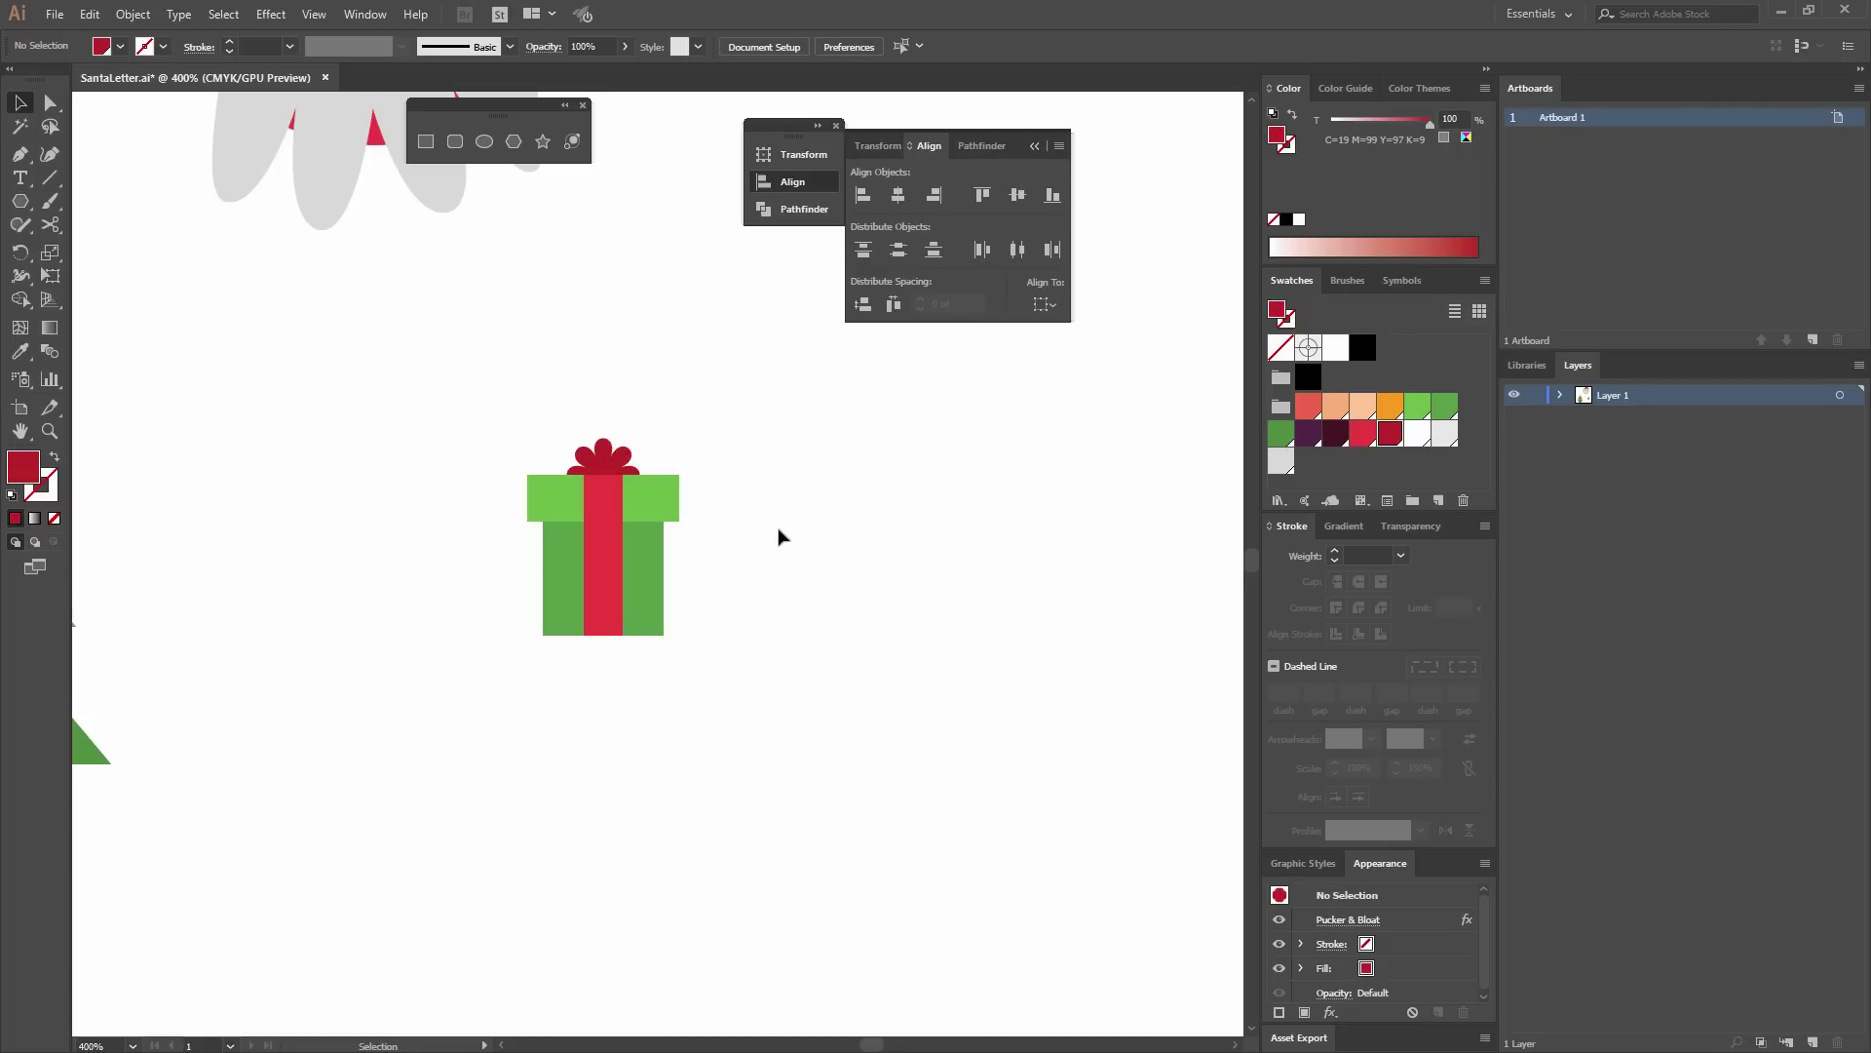
Group all the gift box parts: body, lid, ribbon and bow.
drag(764, 530, 667, 534)
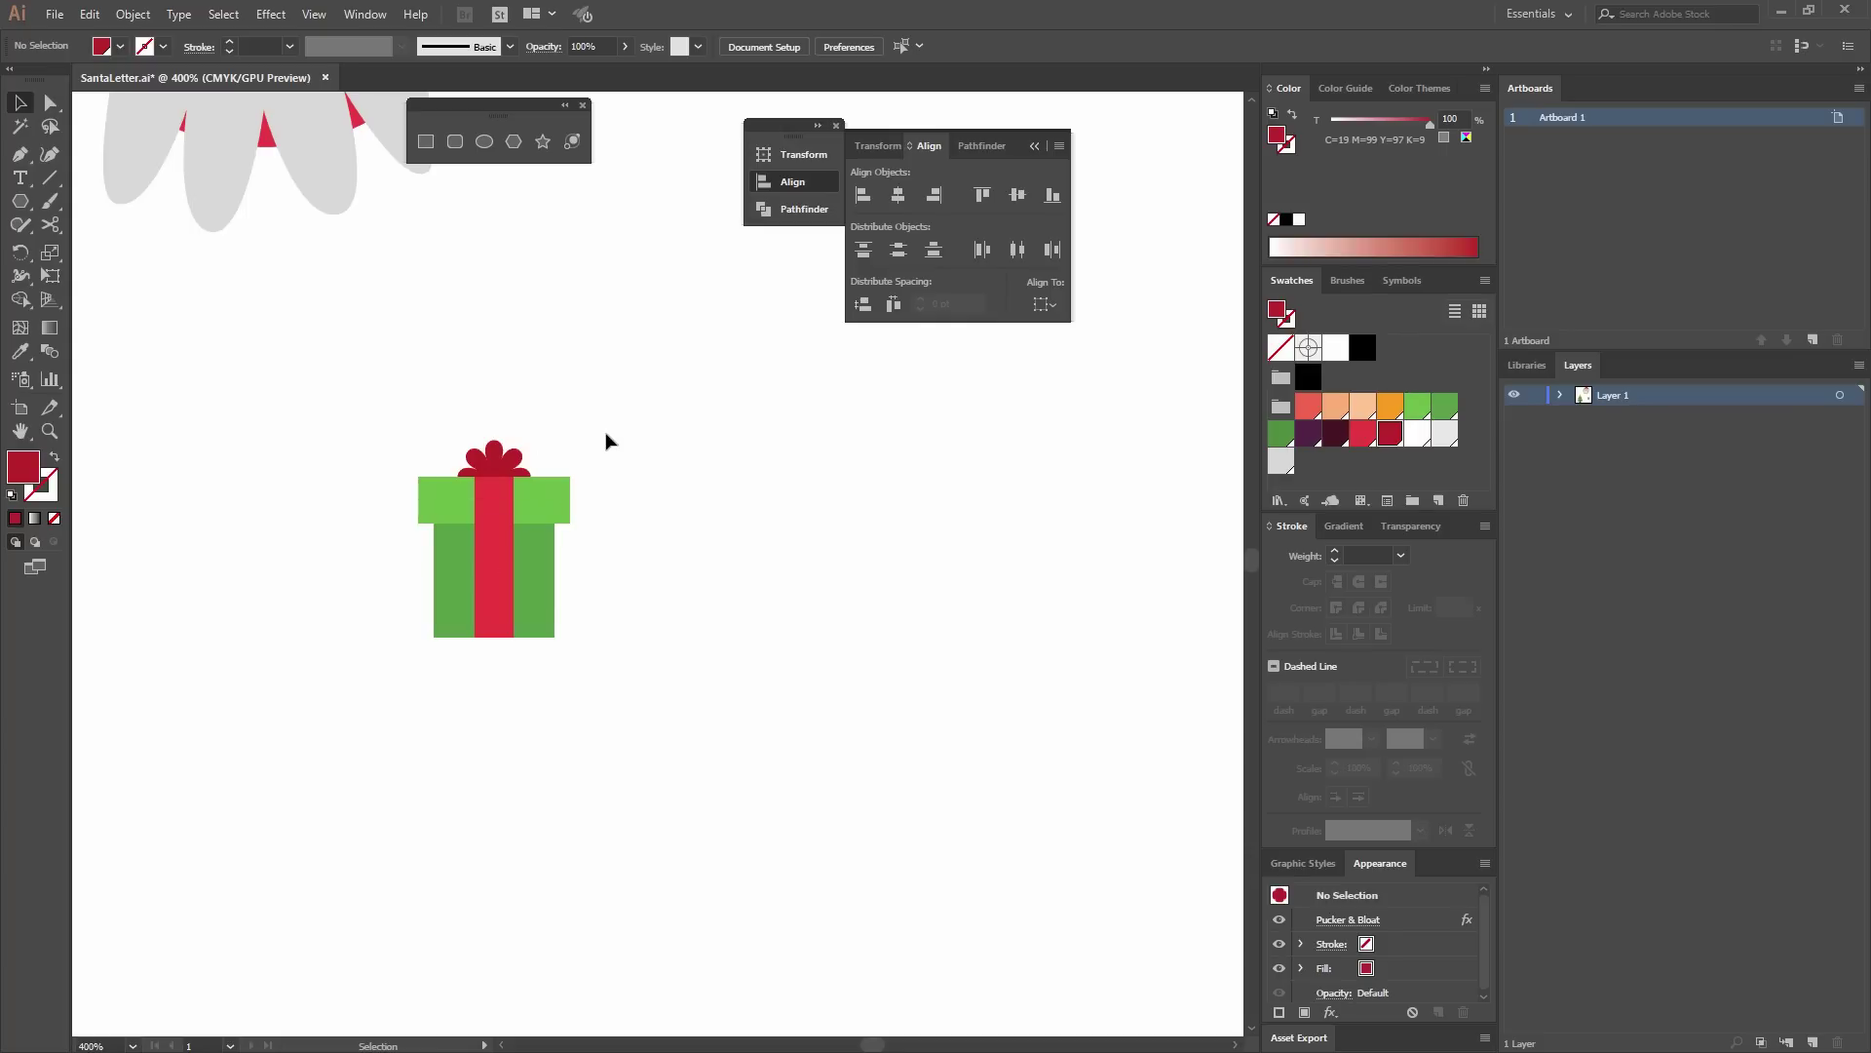
drag(575, 640, 353, 402)
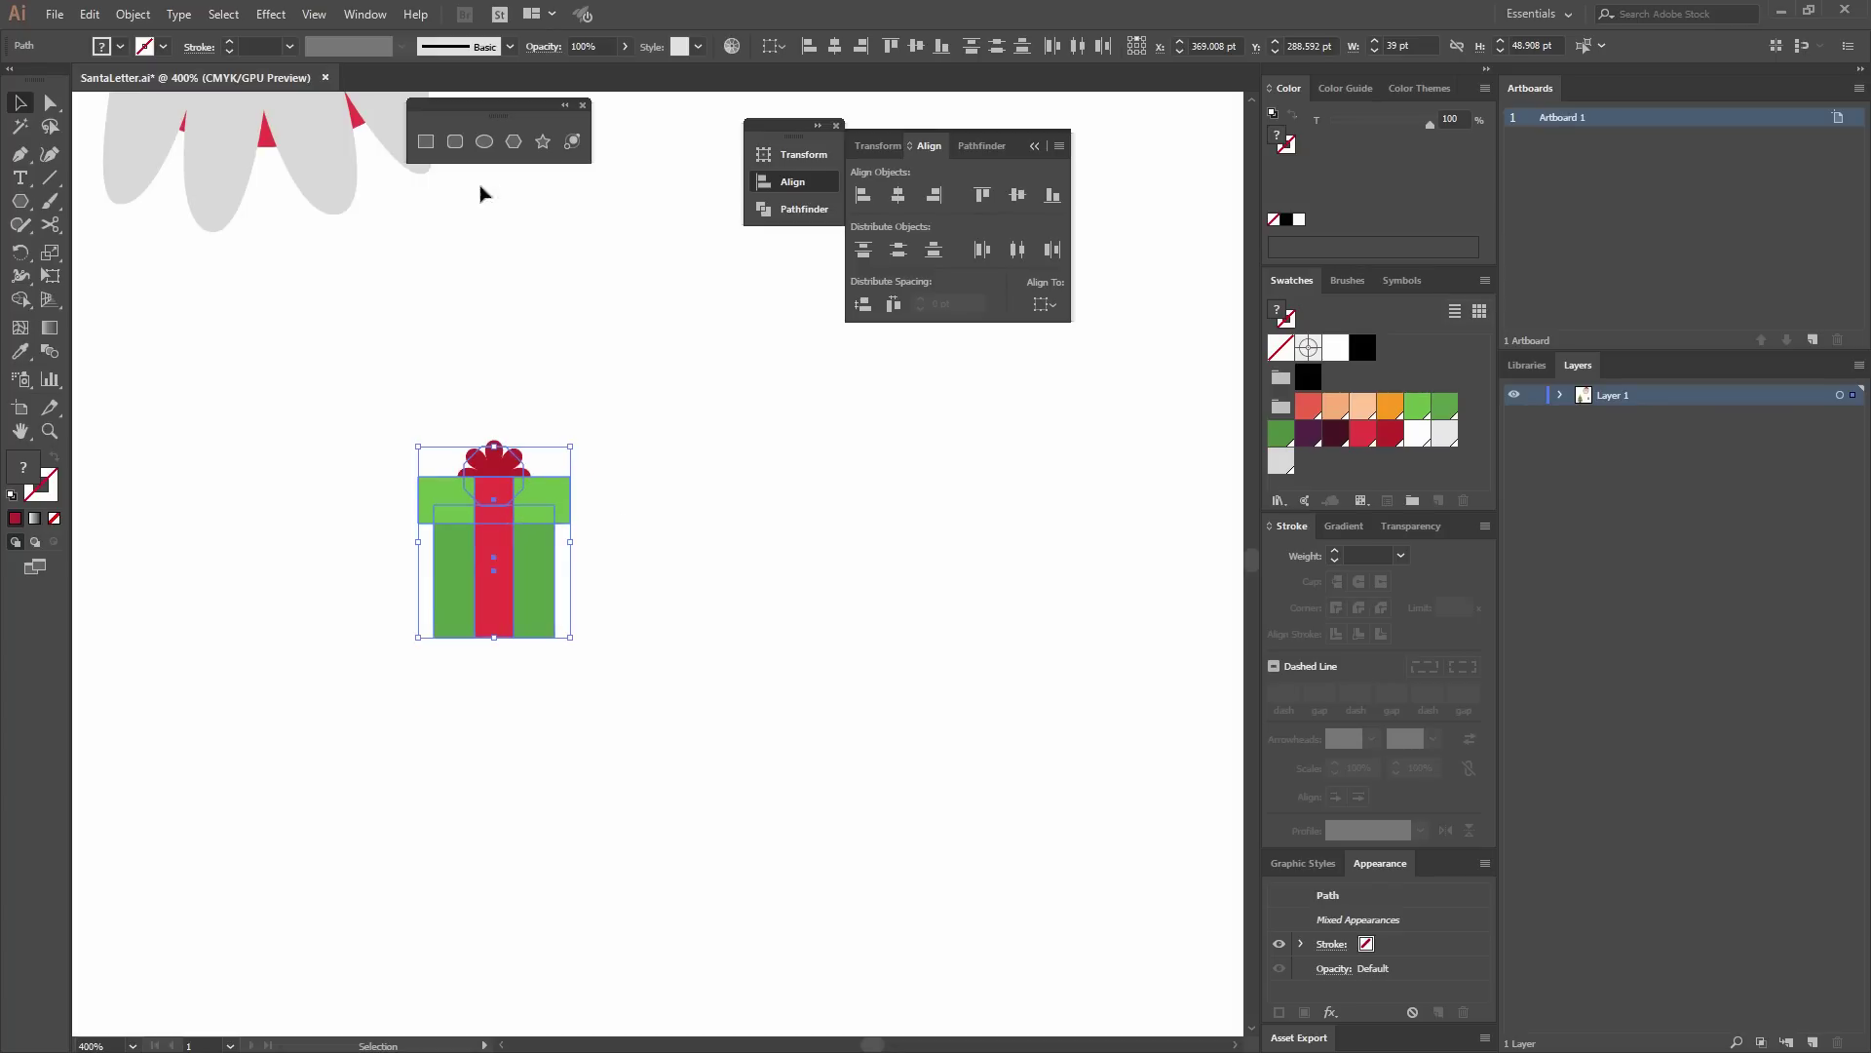
drag(539, 501, 543, 238)
key(ctrl+z)
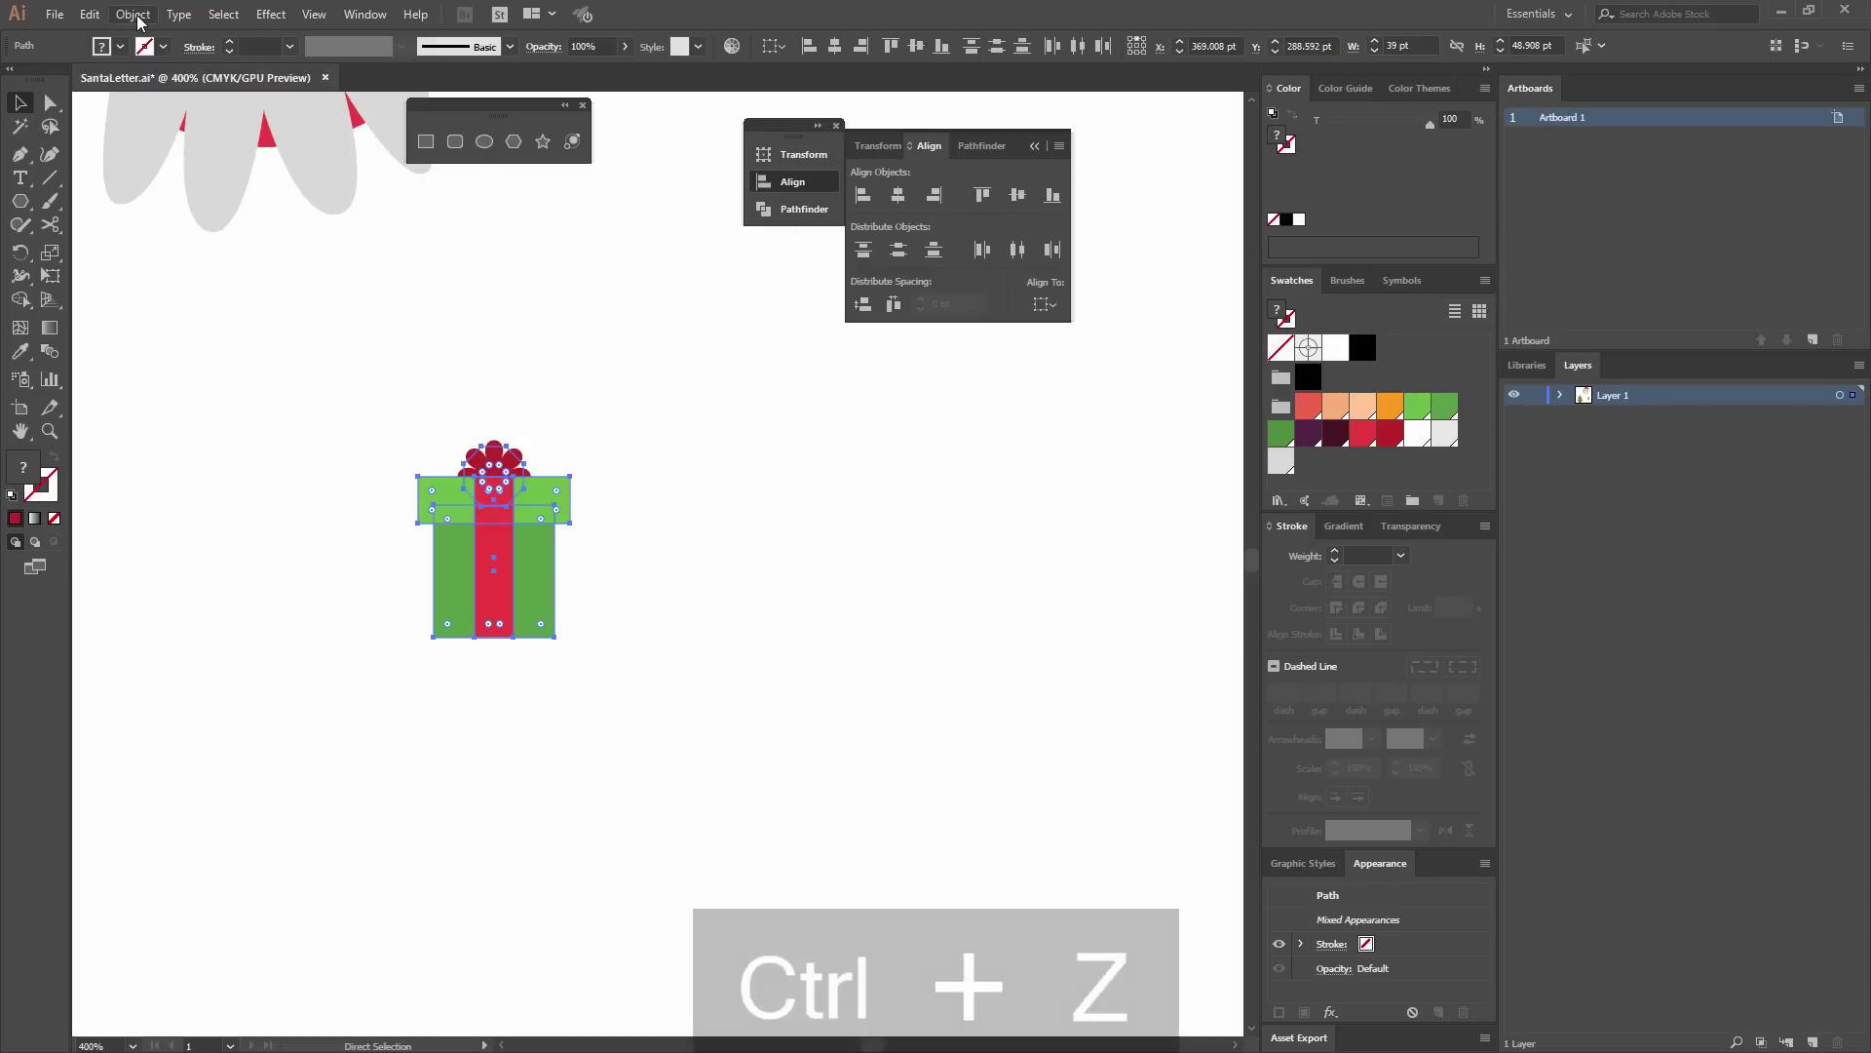
click(132, 14)
click(183, 90)
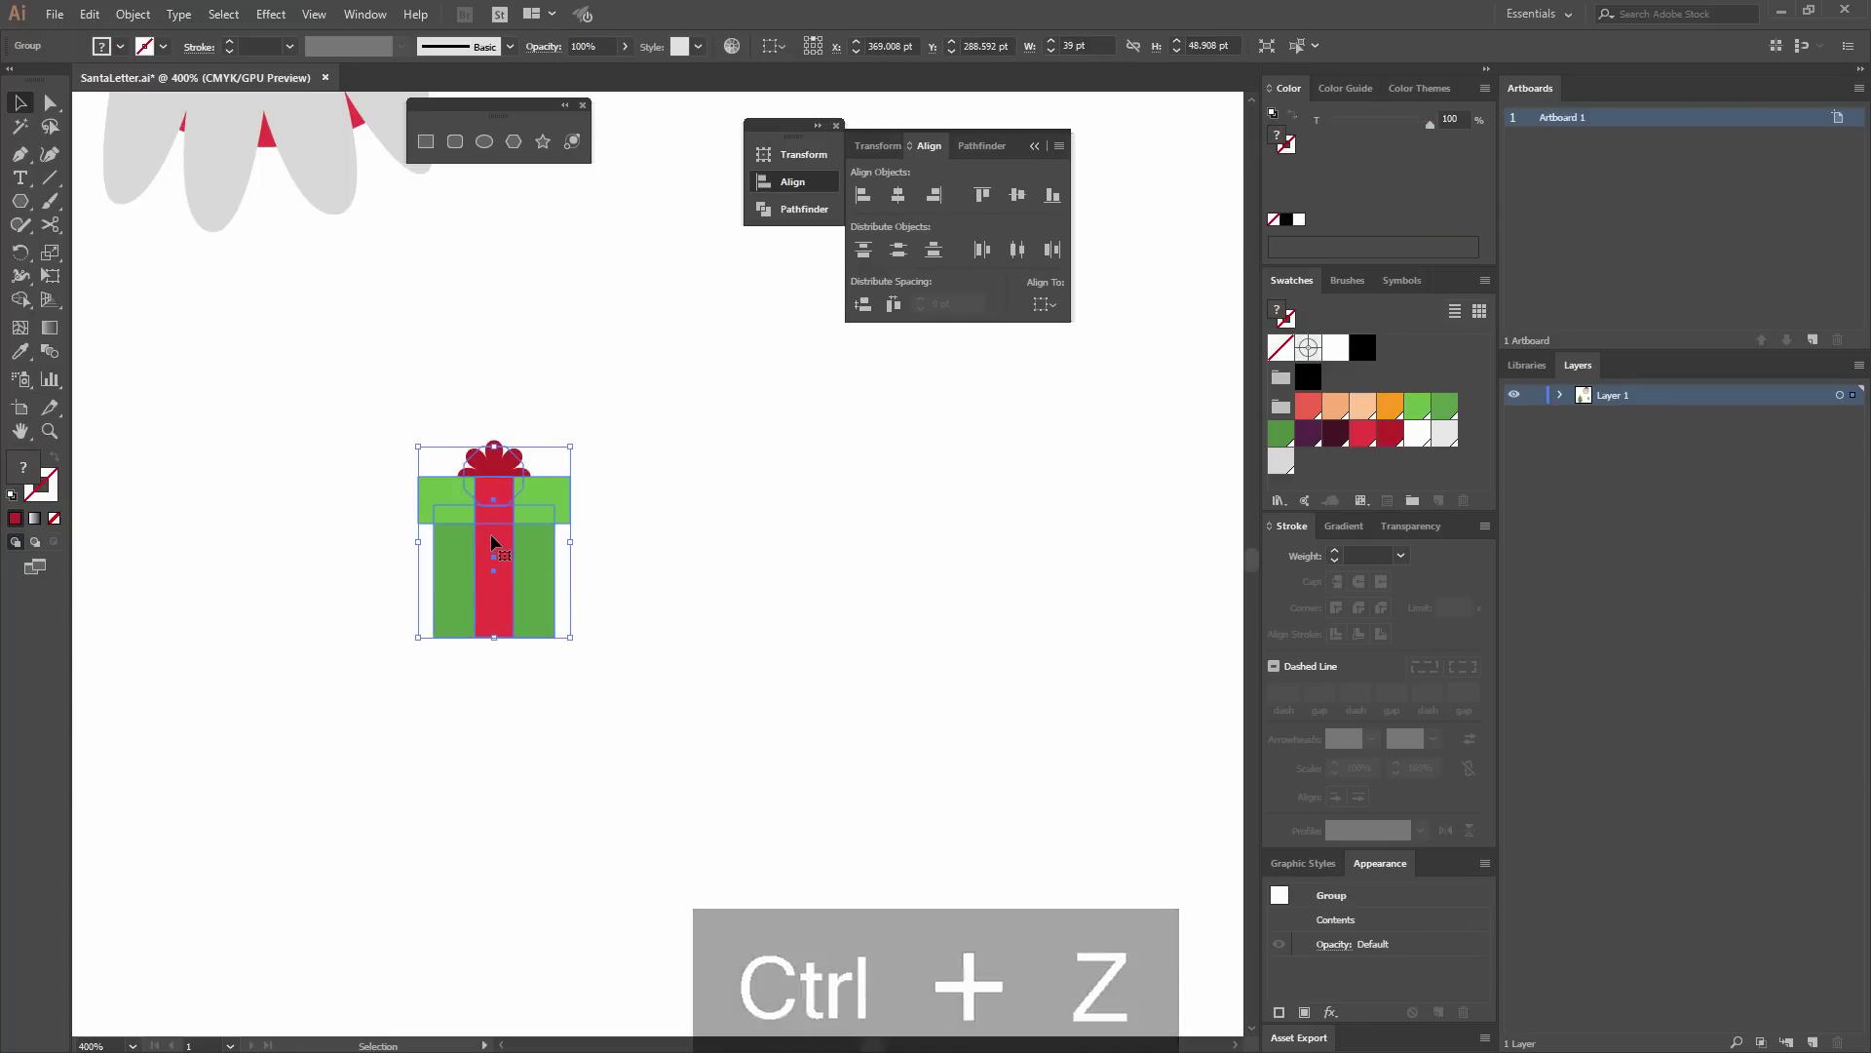
Duplicate the grouped gift box 58 pt to the right of the original and open the copy in isolation mode.
drag(497, 541, 721, 532)
click(837, 532)
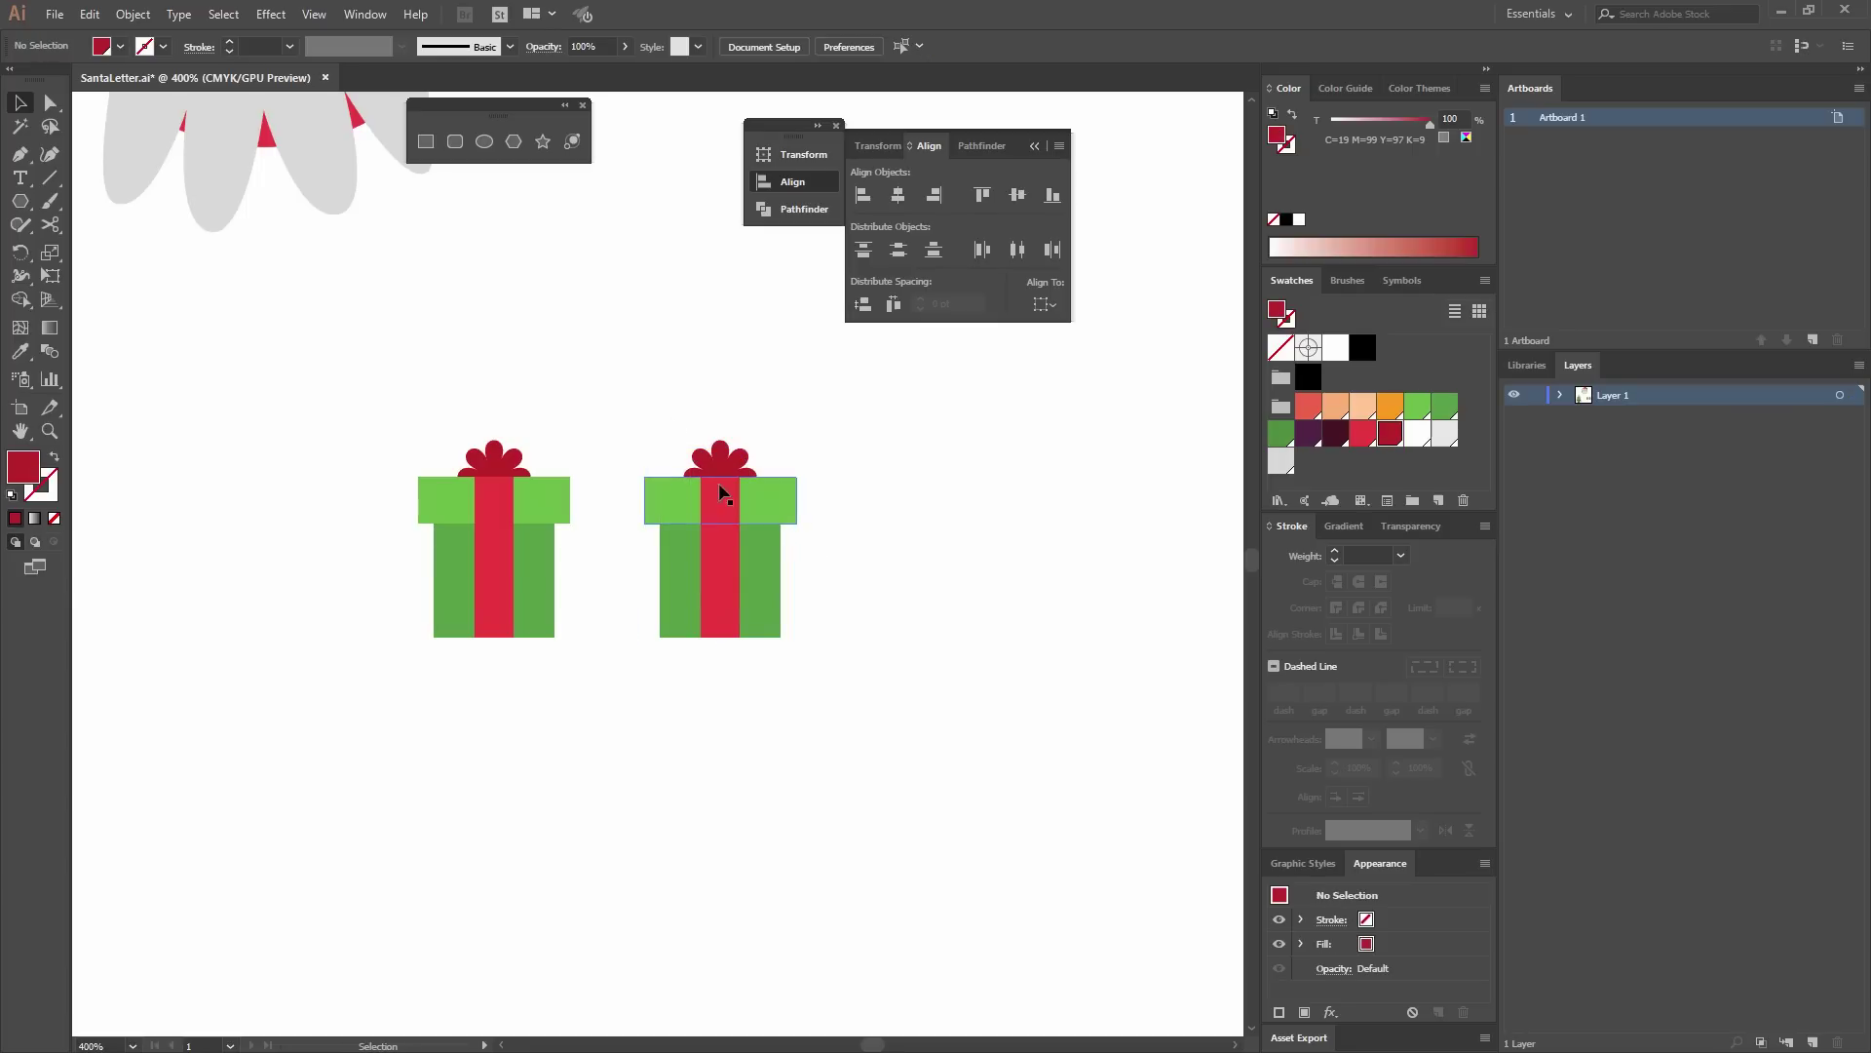
click(786, 502)
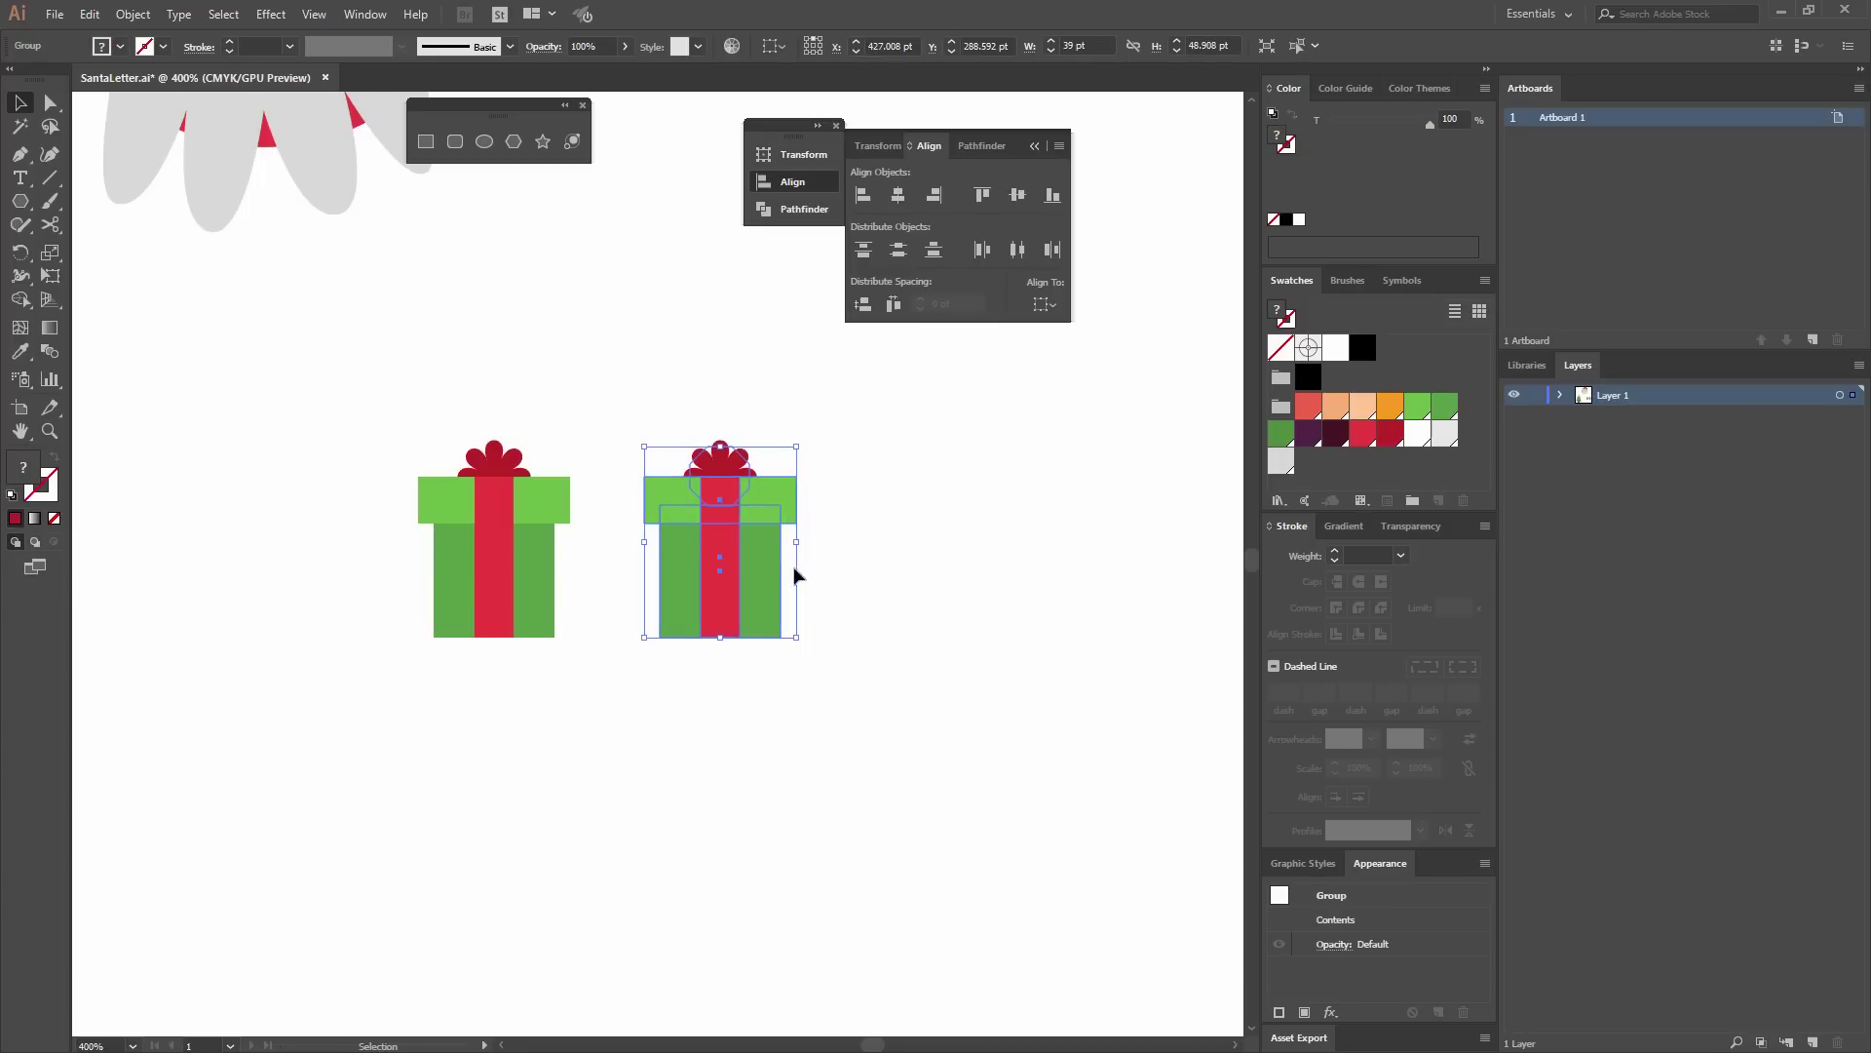
double_click(740, 521)
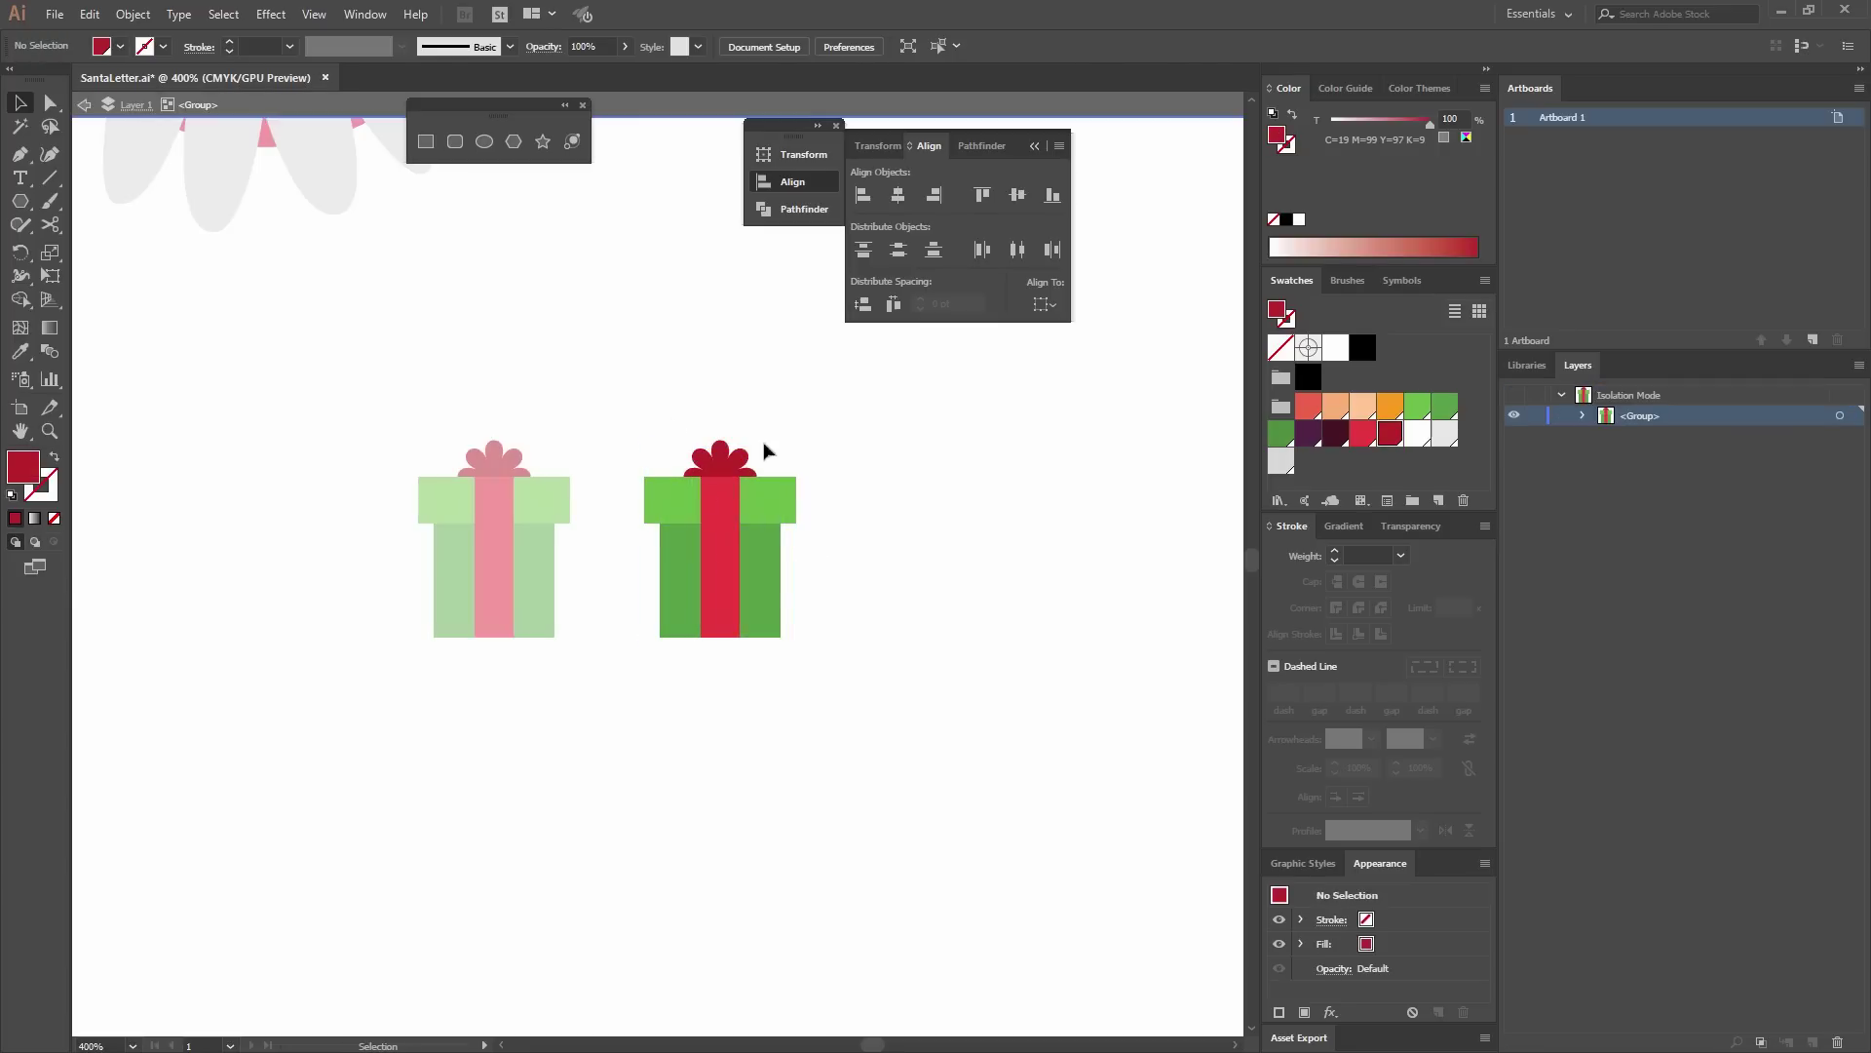
Recolour the copied box with sampled colours: the ribbon's red for the lid and the bow's dark red for the body.
click(772, 493)
key(i)
click(738, 601)
key(ctrl+shift+a)
click(744, 602)
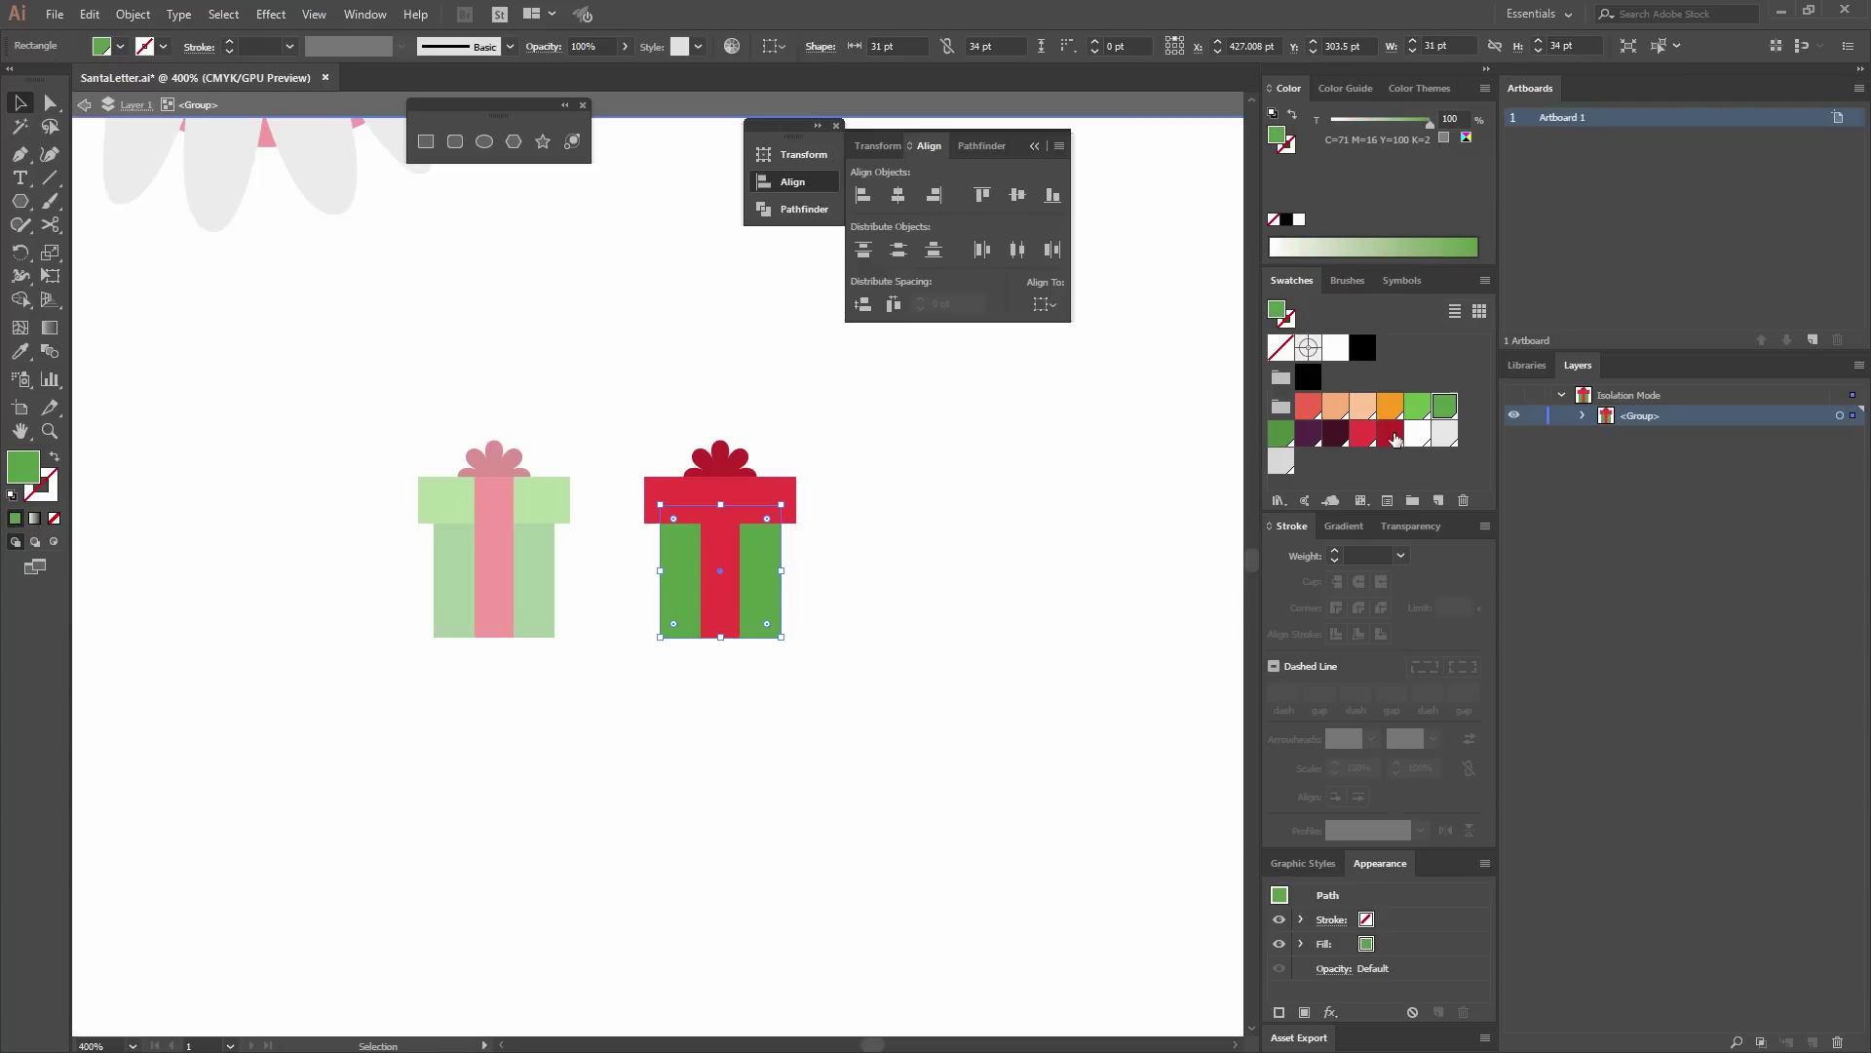
key(i)
click(719, 458)
Recolour the copy's ribbon with the original lid's light green and its bow with the green swatch (C=71 M=16 Y=100 K=2), and exit isolation mode.
key(v)
click(721, 584)
key(i)
click(495, 497)
click(719, 458)
click(1444, 406)
click(1031, 488)
double_click(1031, 488)
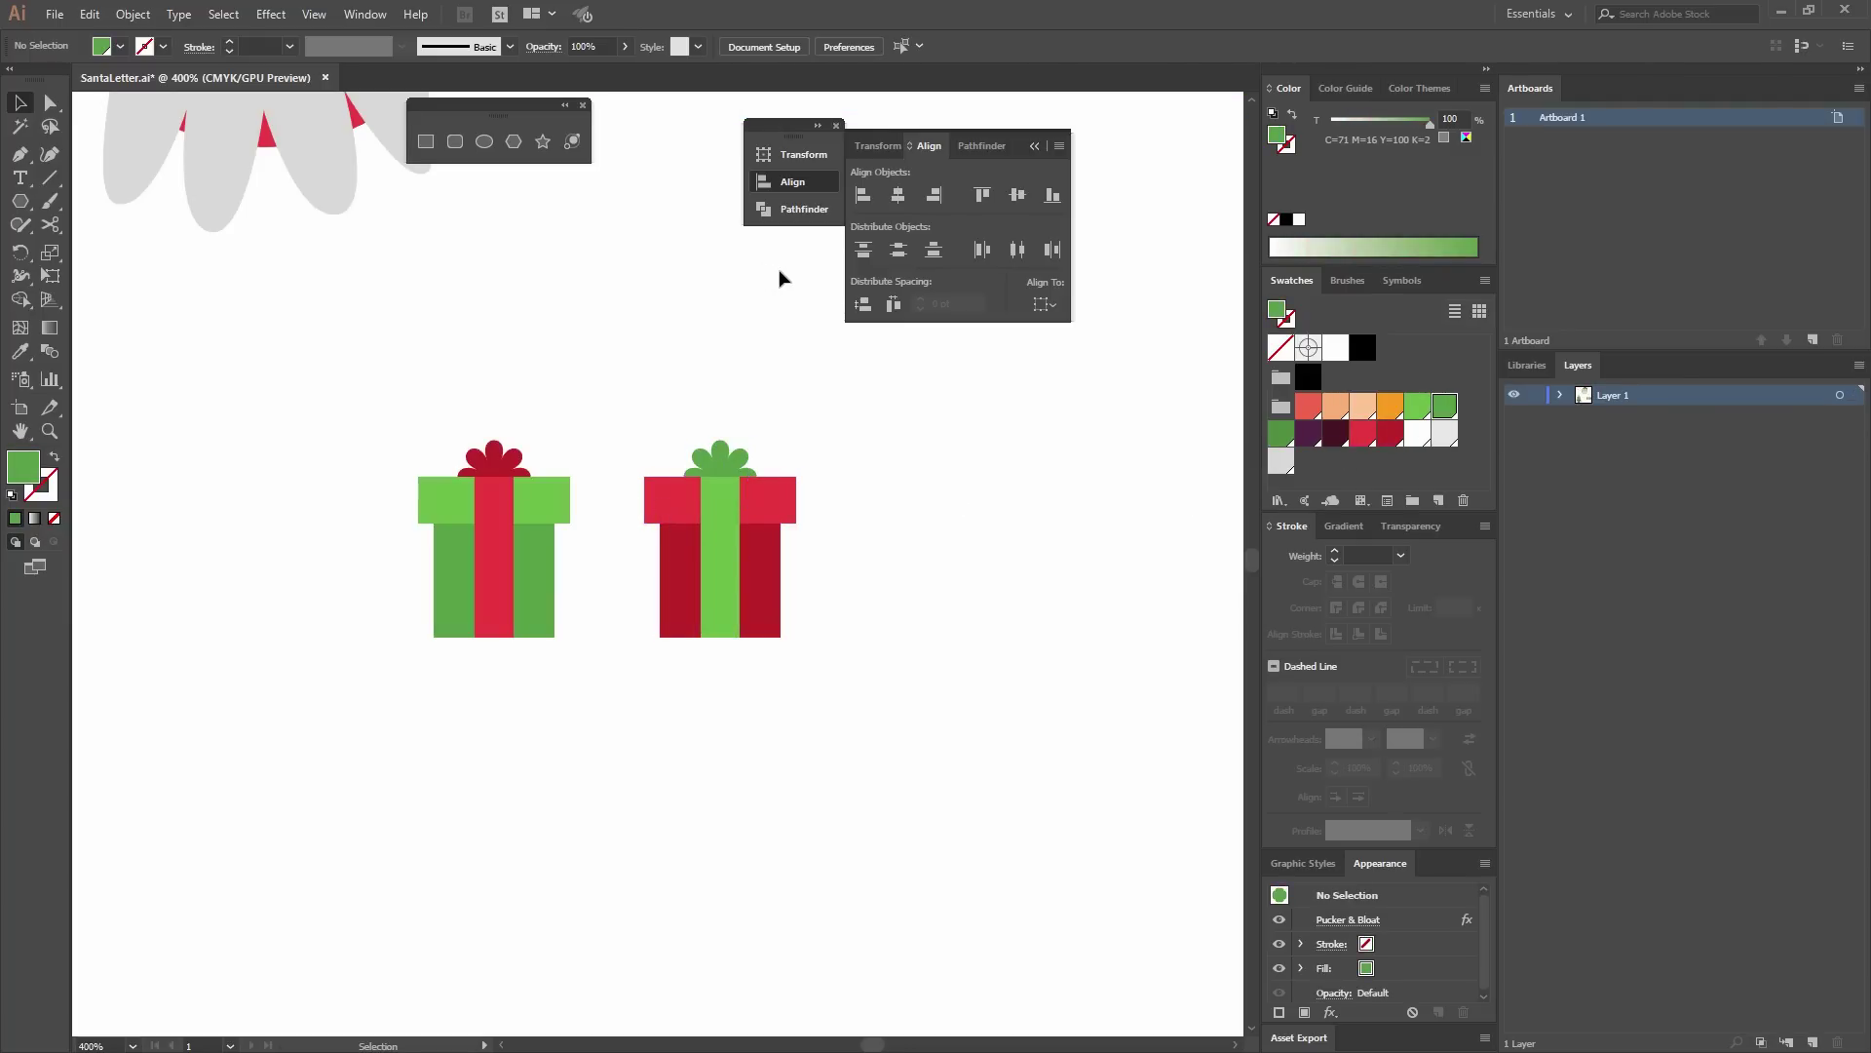
Create a 10 x 10 pt circle to the right of the red gift box and swap its green fill to the stroke.
click(485, 142)
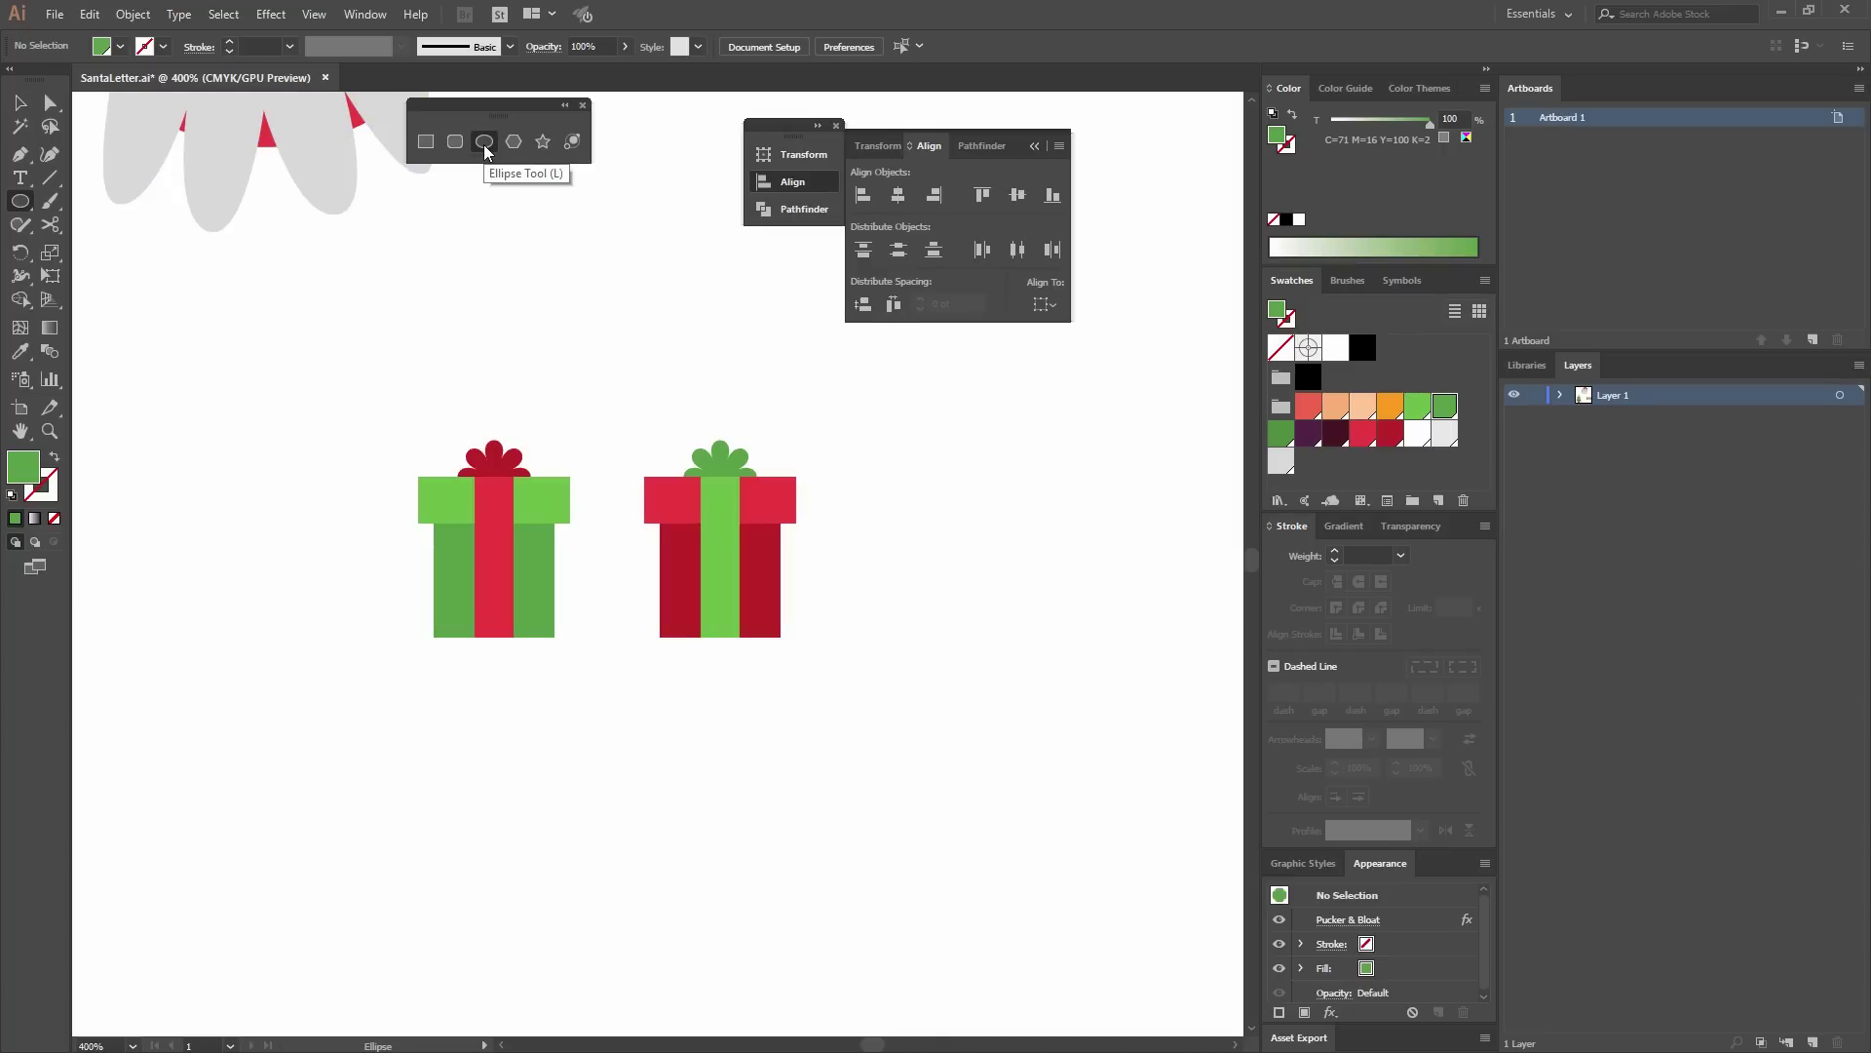
click(957, 440)
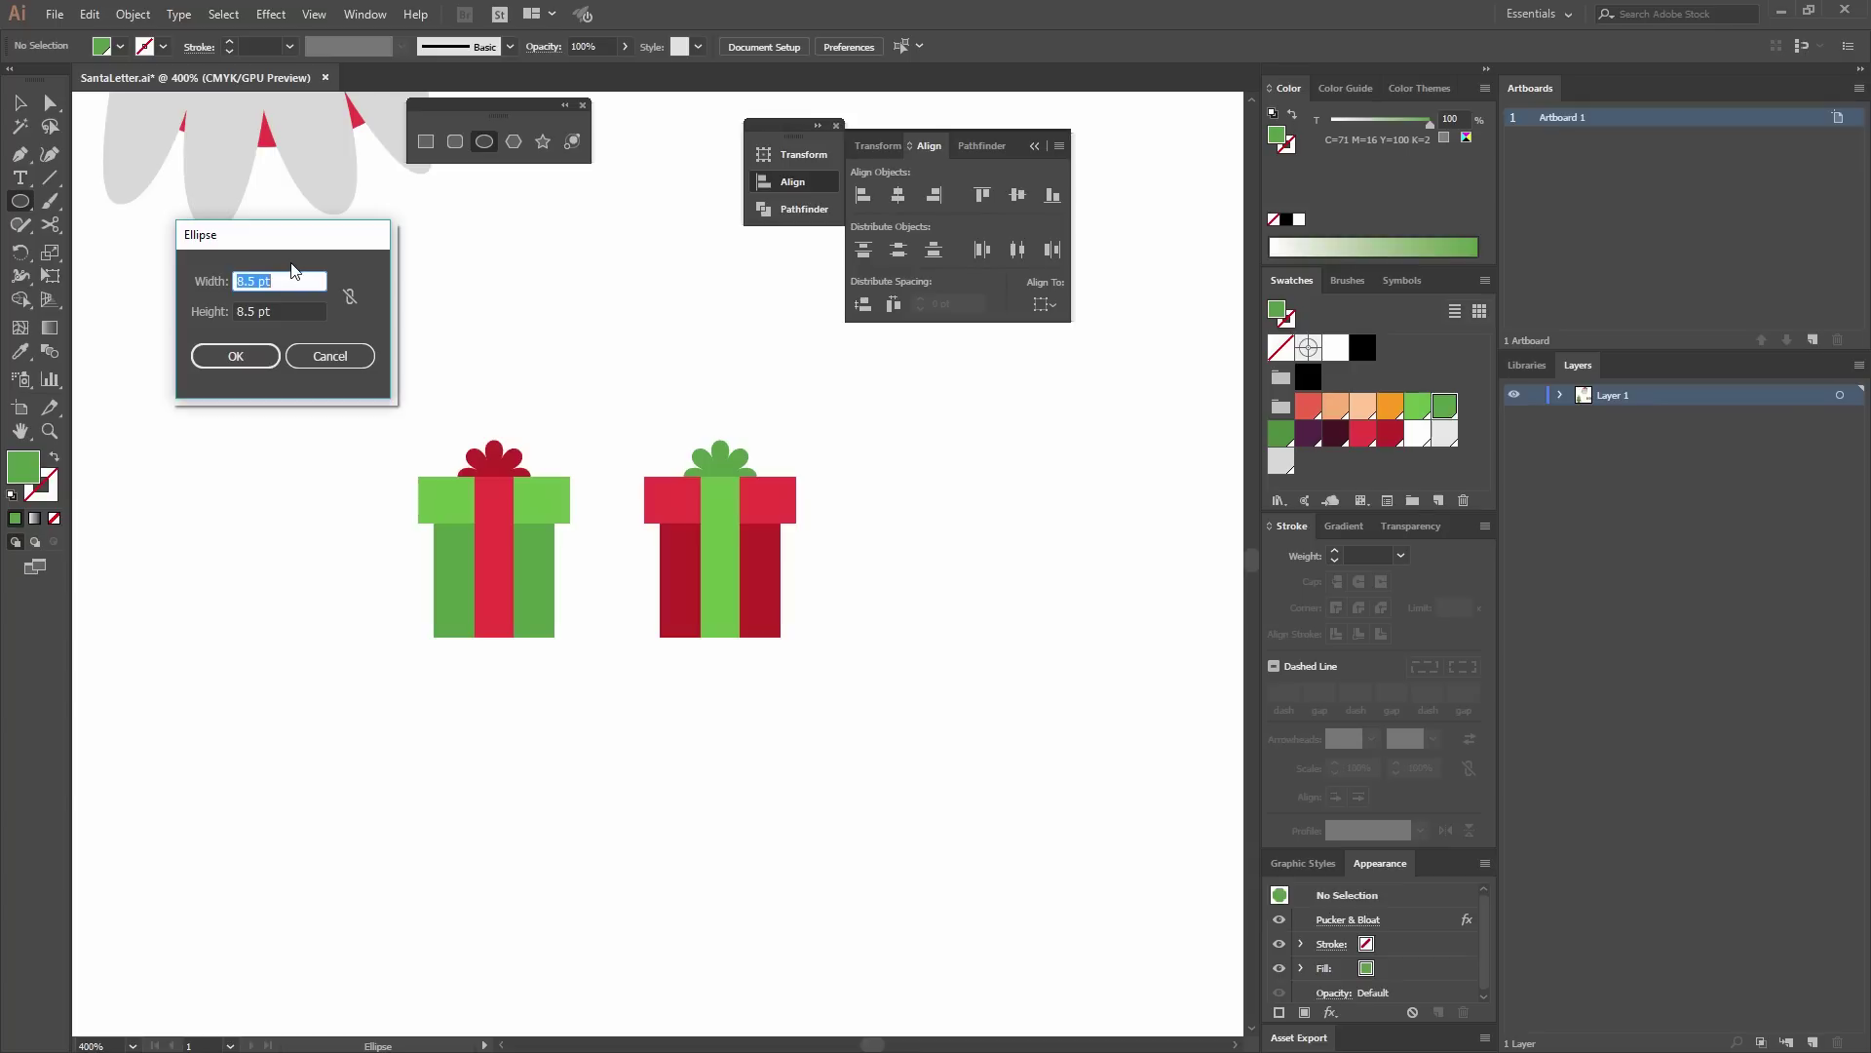
text(10)
key(Tab)
text(1)
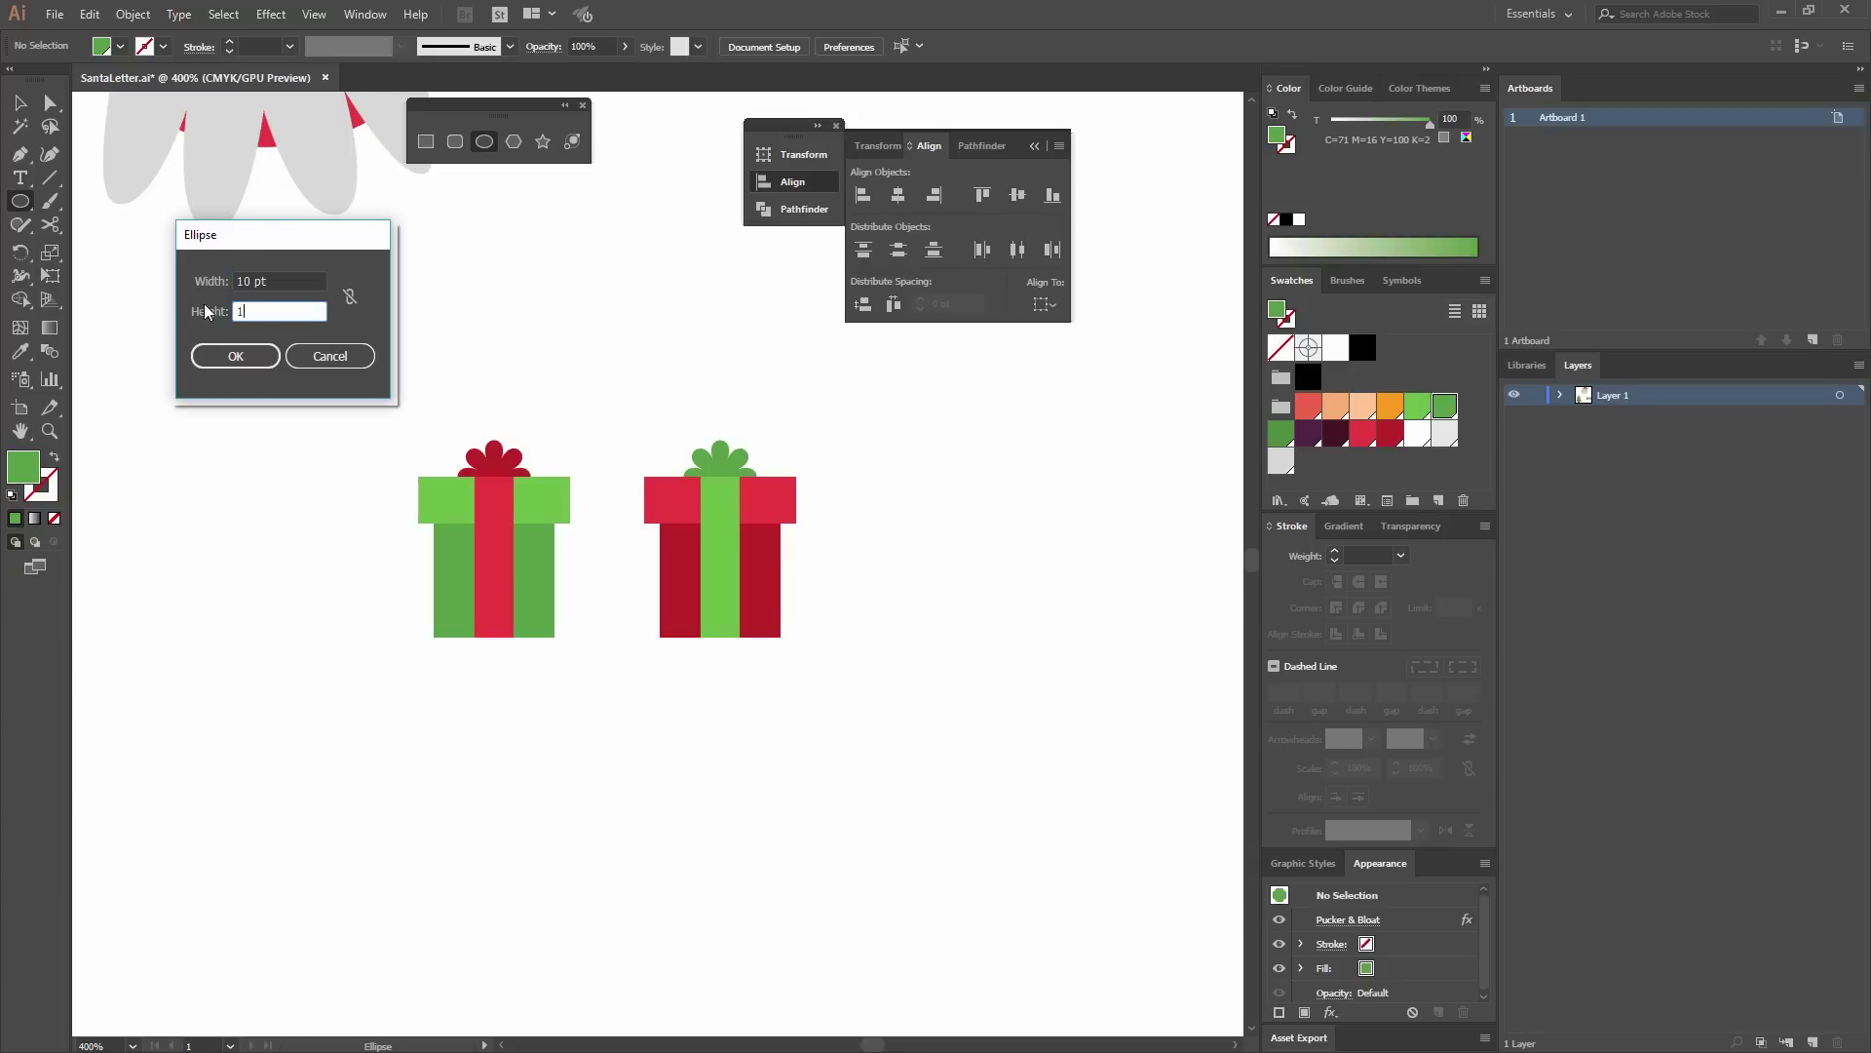
text(0)
click(225, 361)
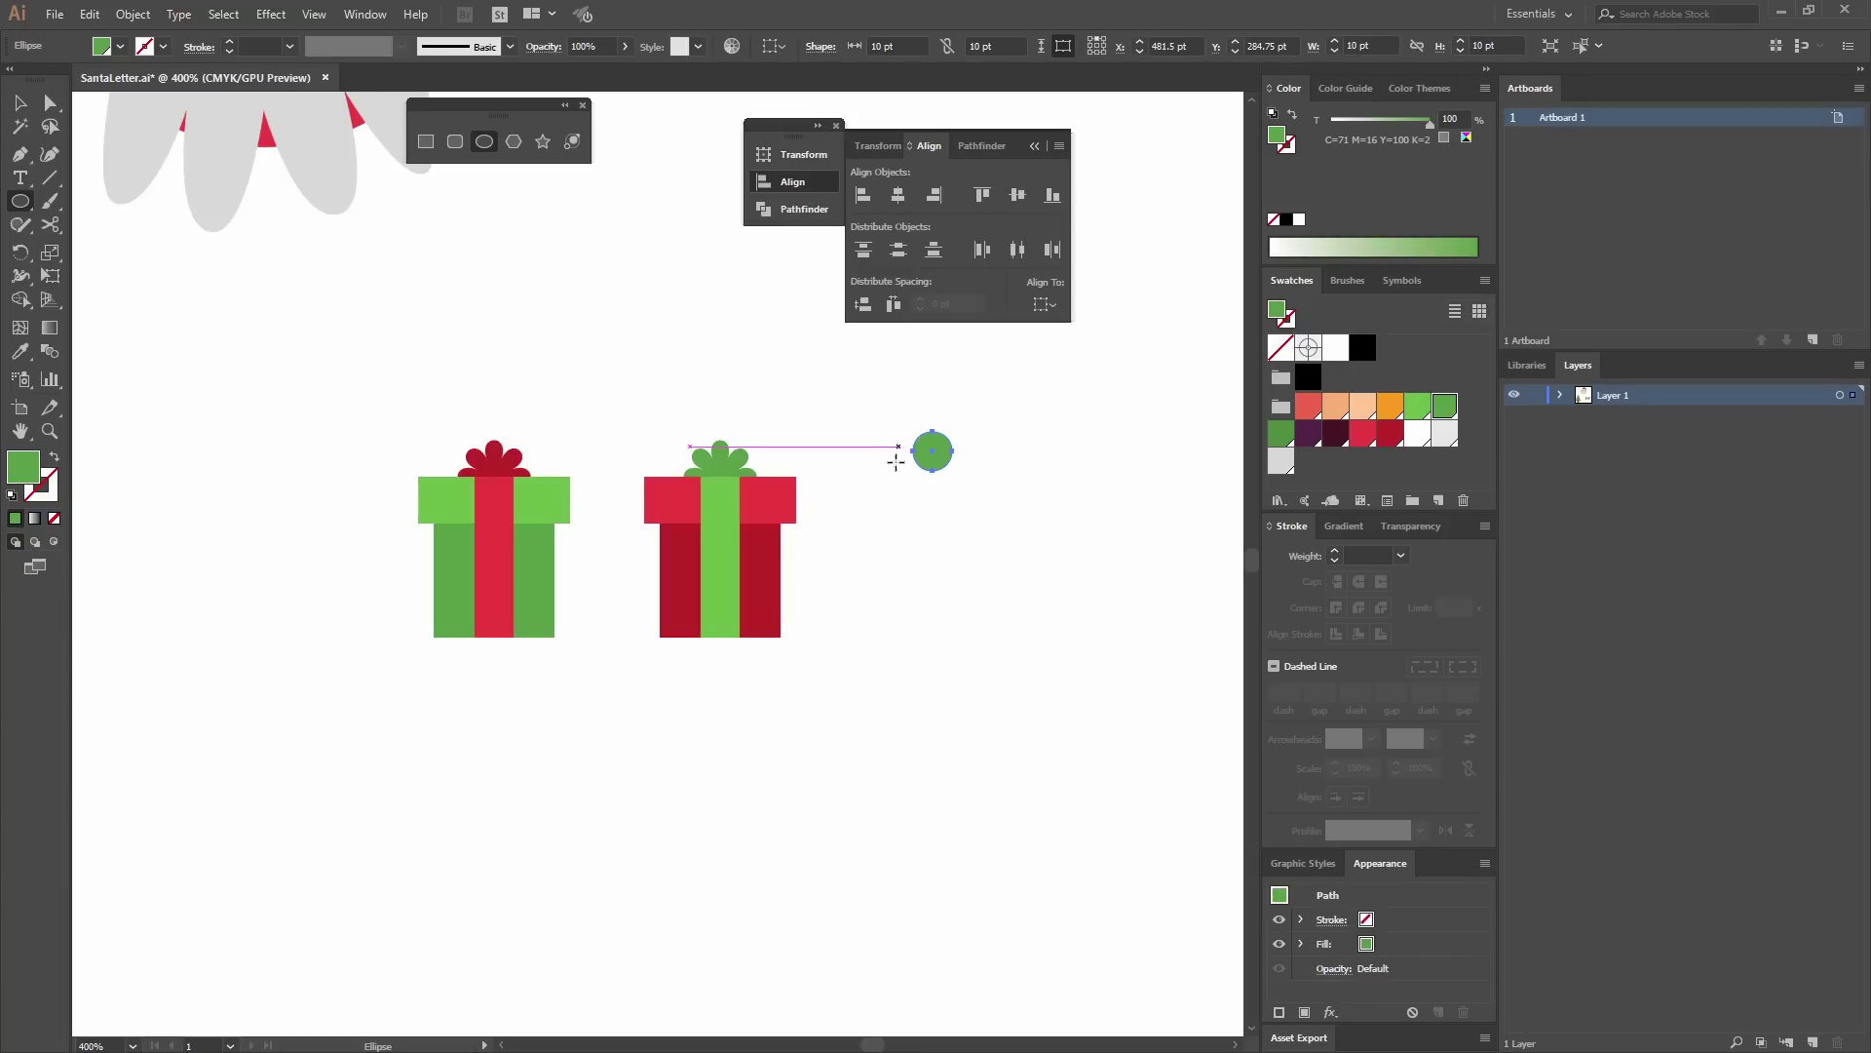
click(54, 460)
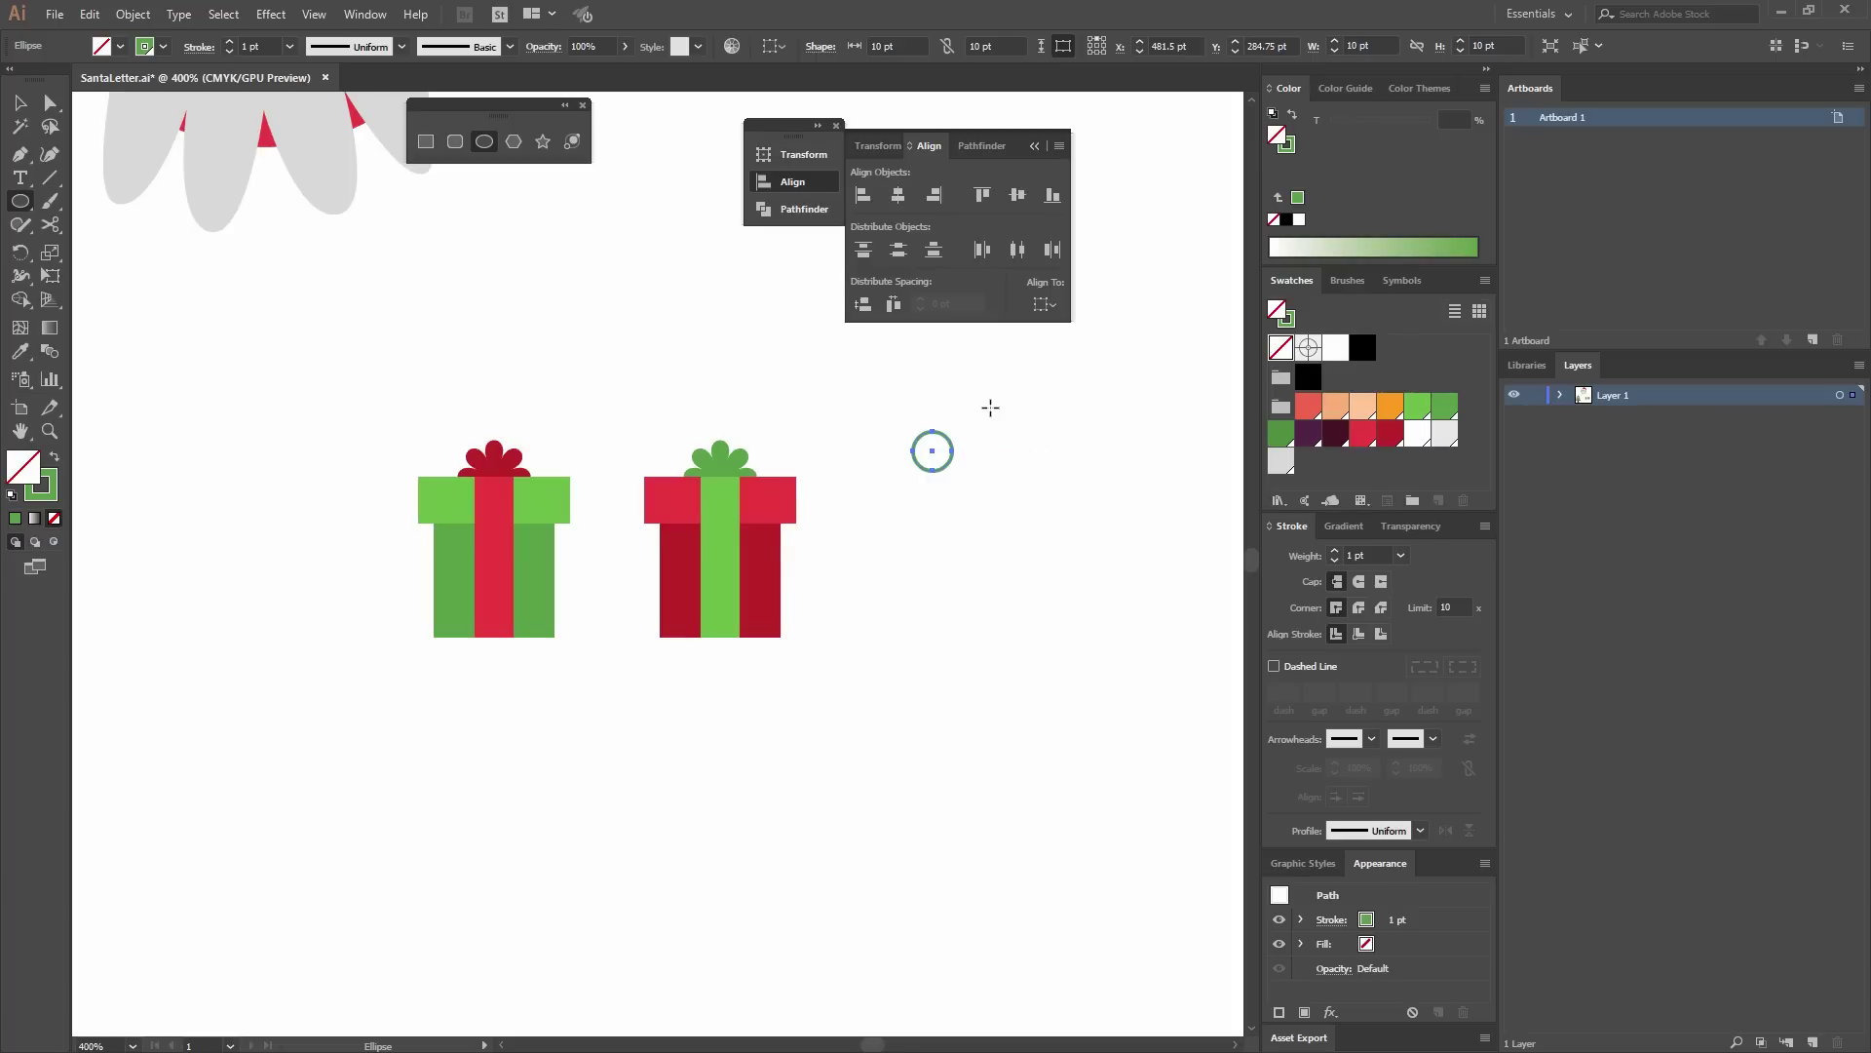
Delete the circle's bottom anchor point to leave only the upper half arc.
key(a)
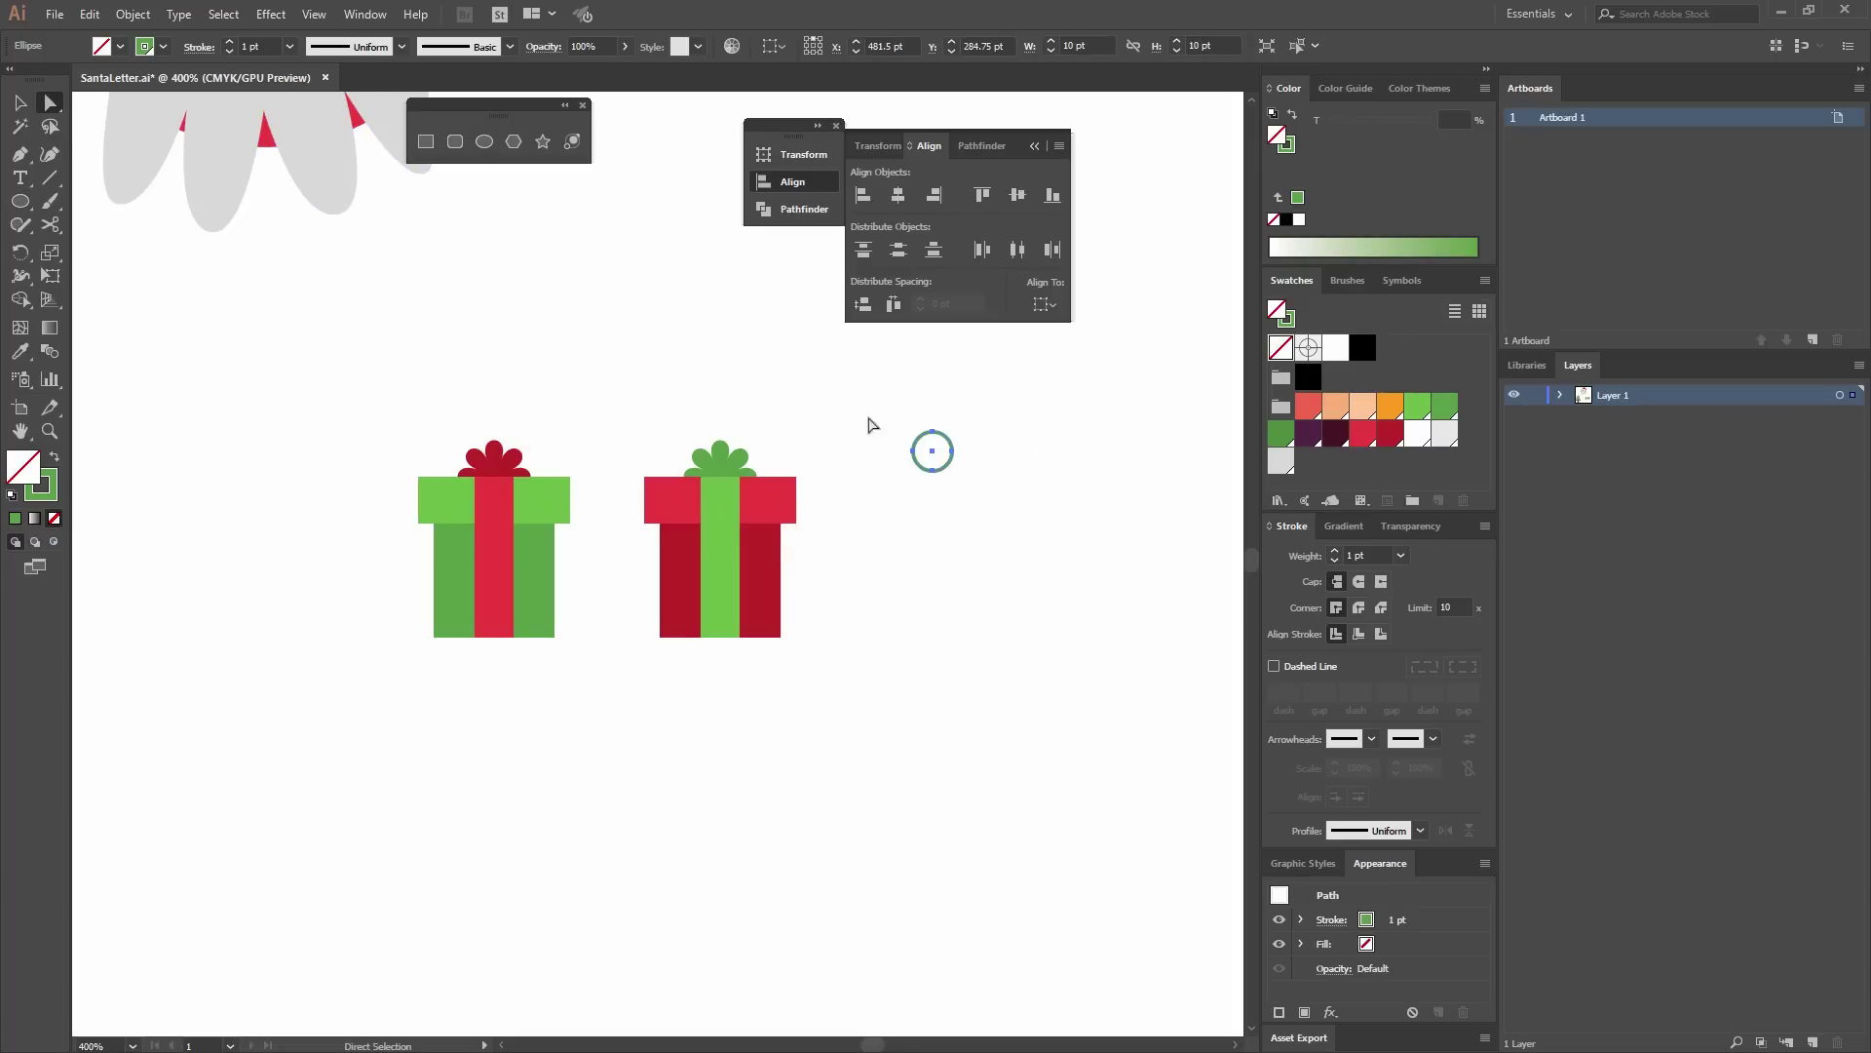
click(936, 475)
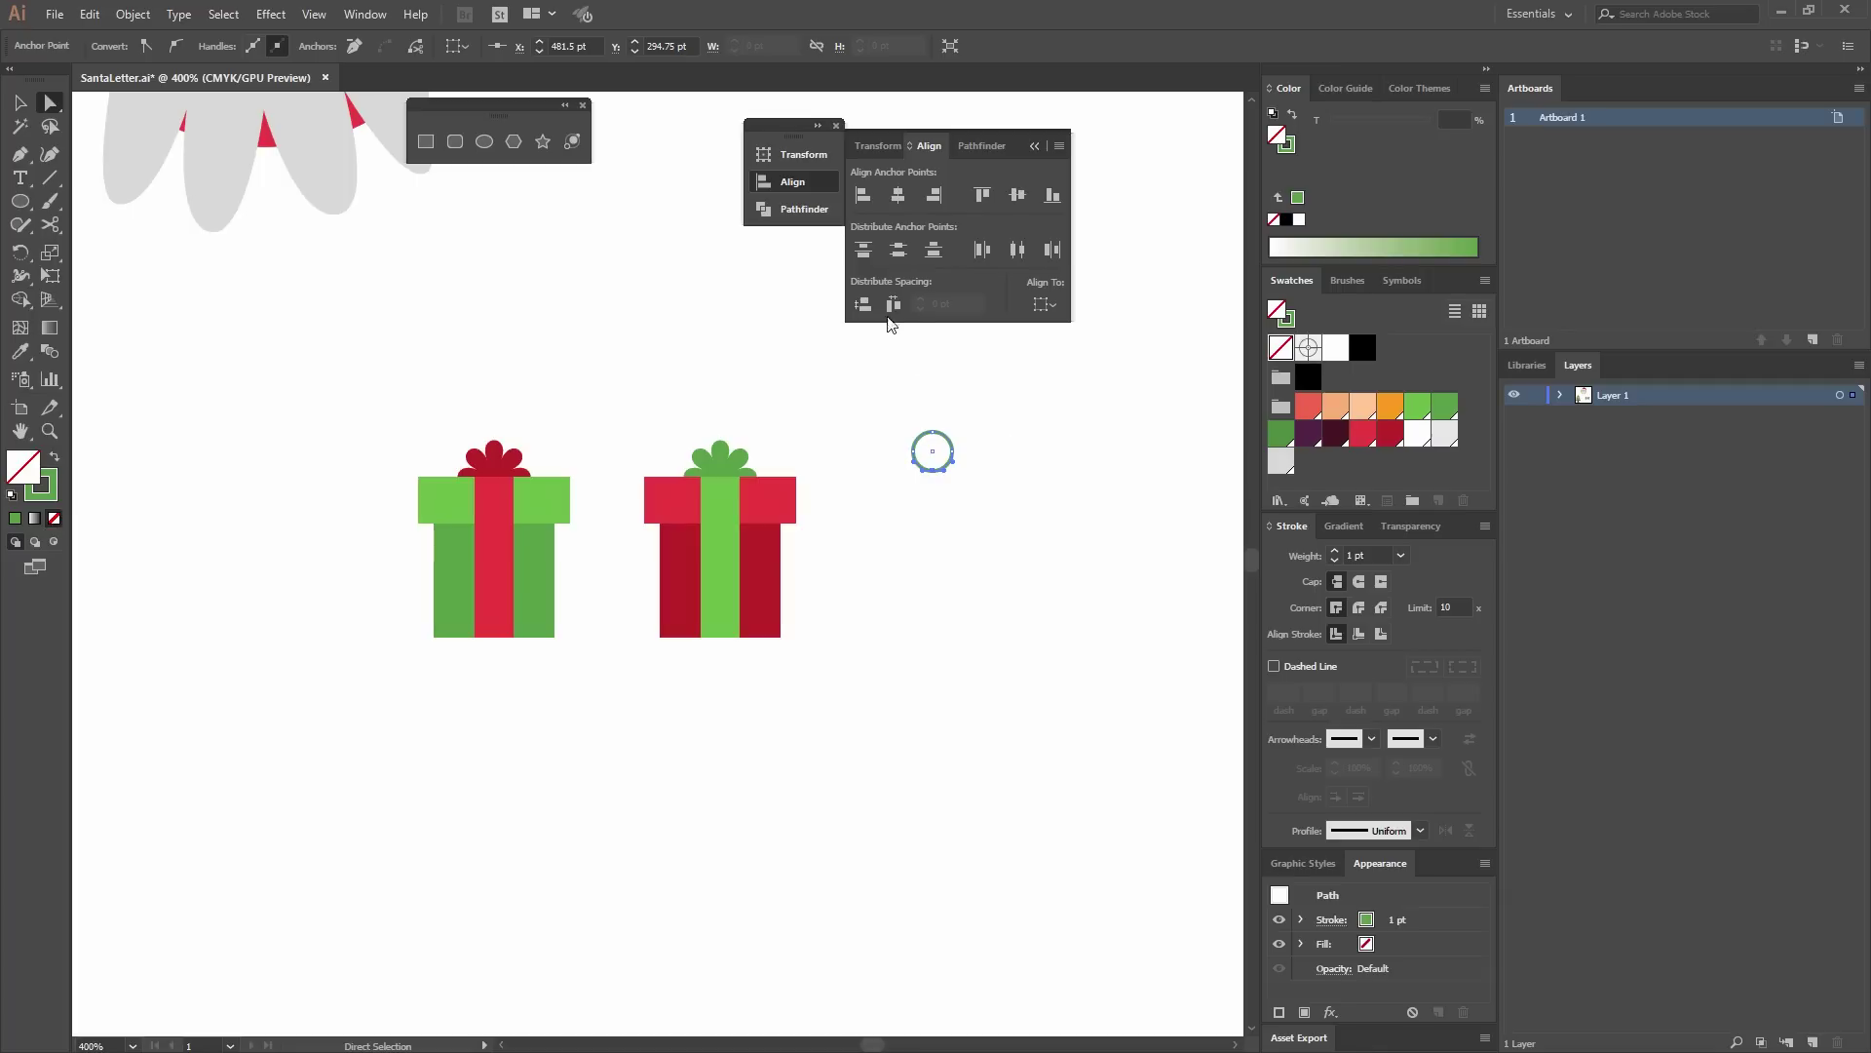
key(Delete)
click(1010, 474)
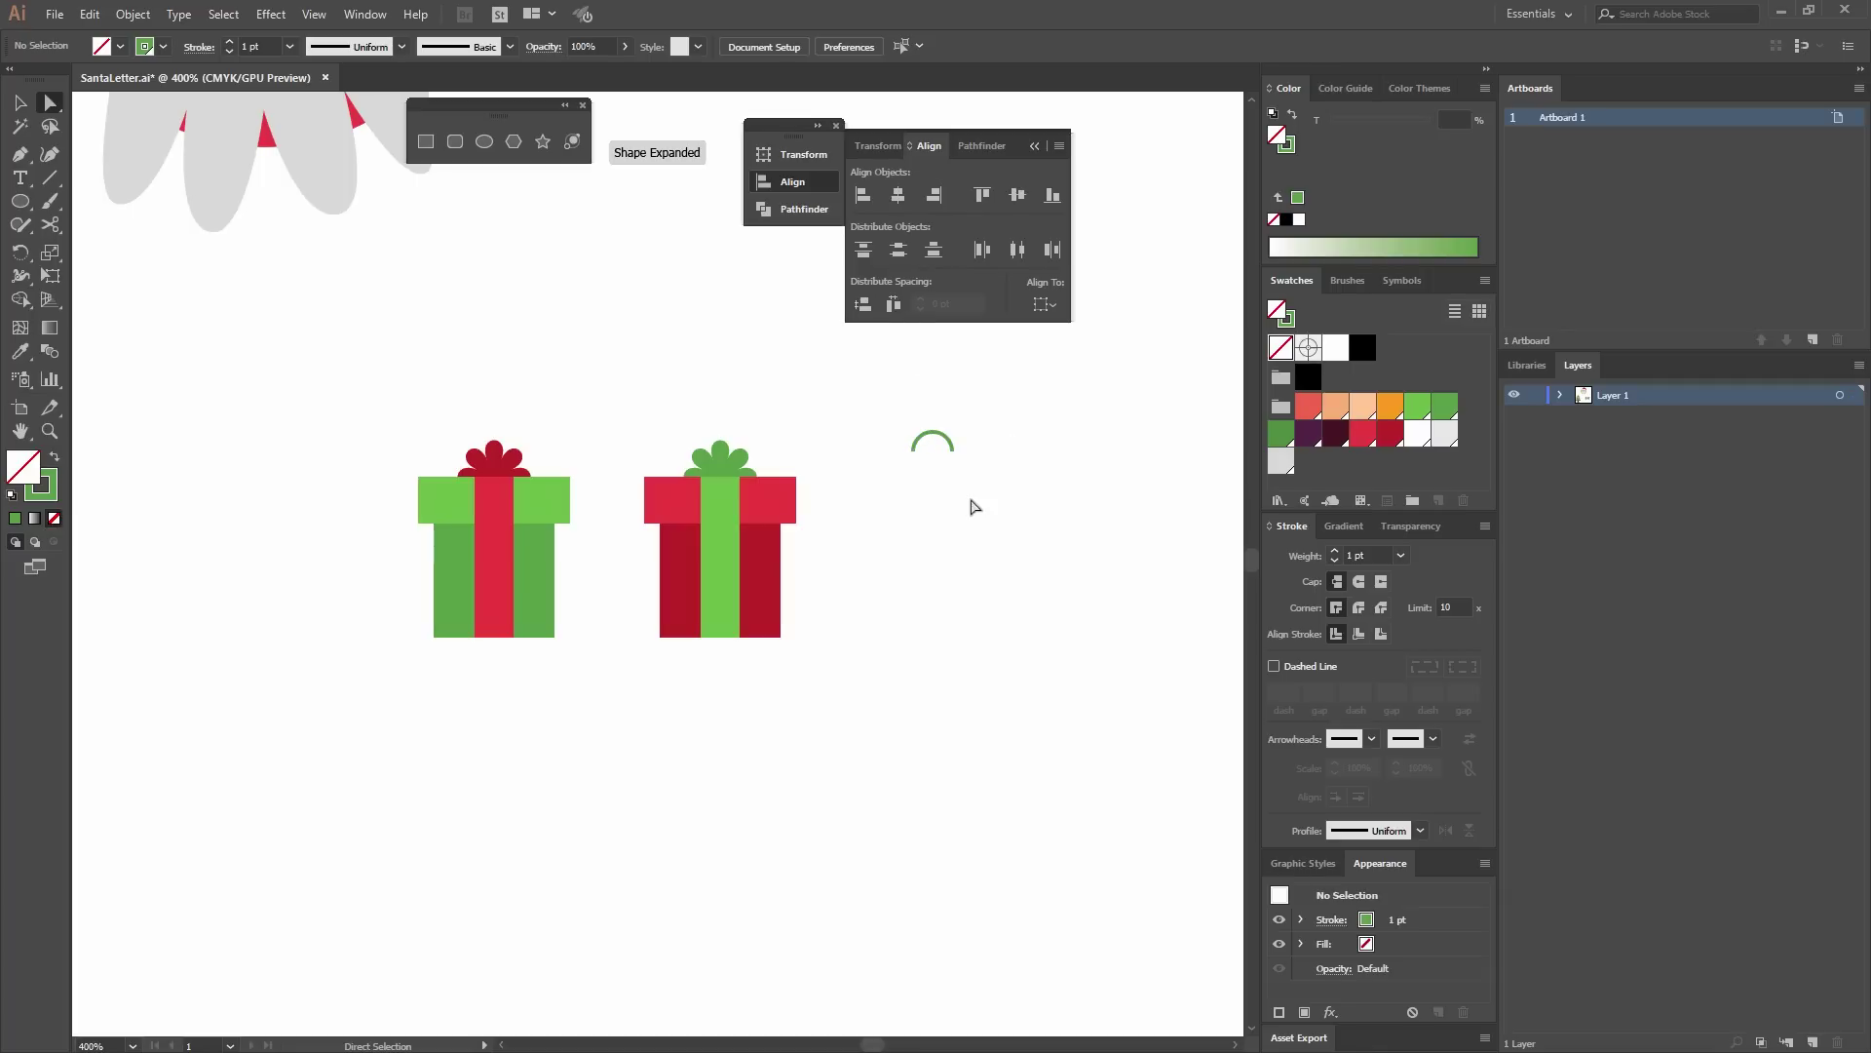
Extend the arc's right end straight down by about 25 pt with the Pen tool to form the cane's shaft.
key(ctrl+equal)
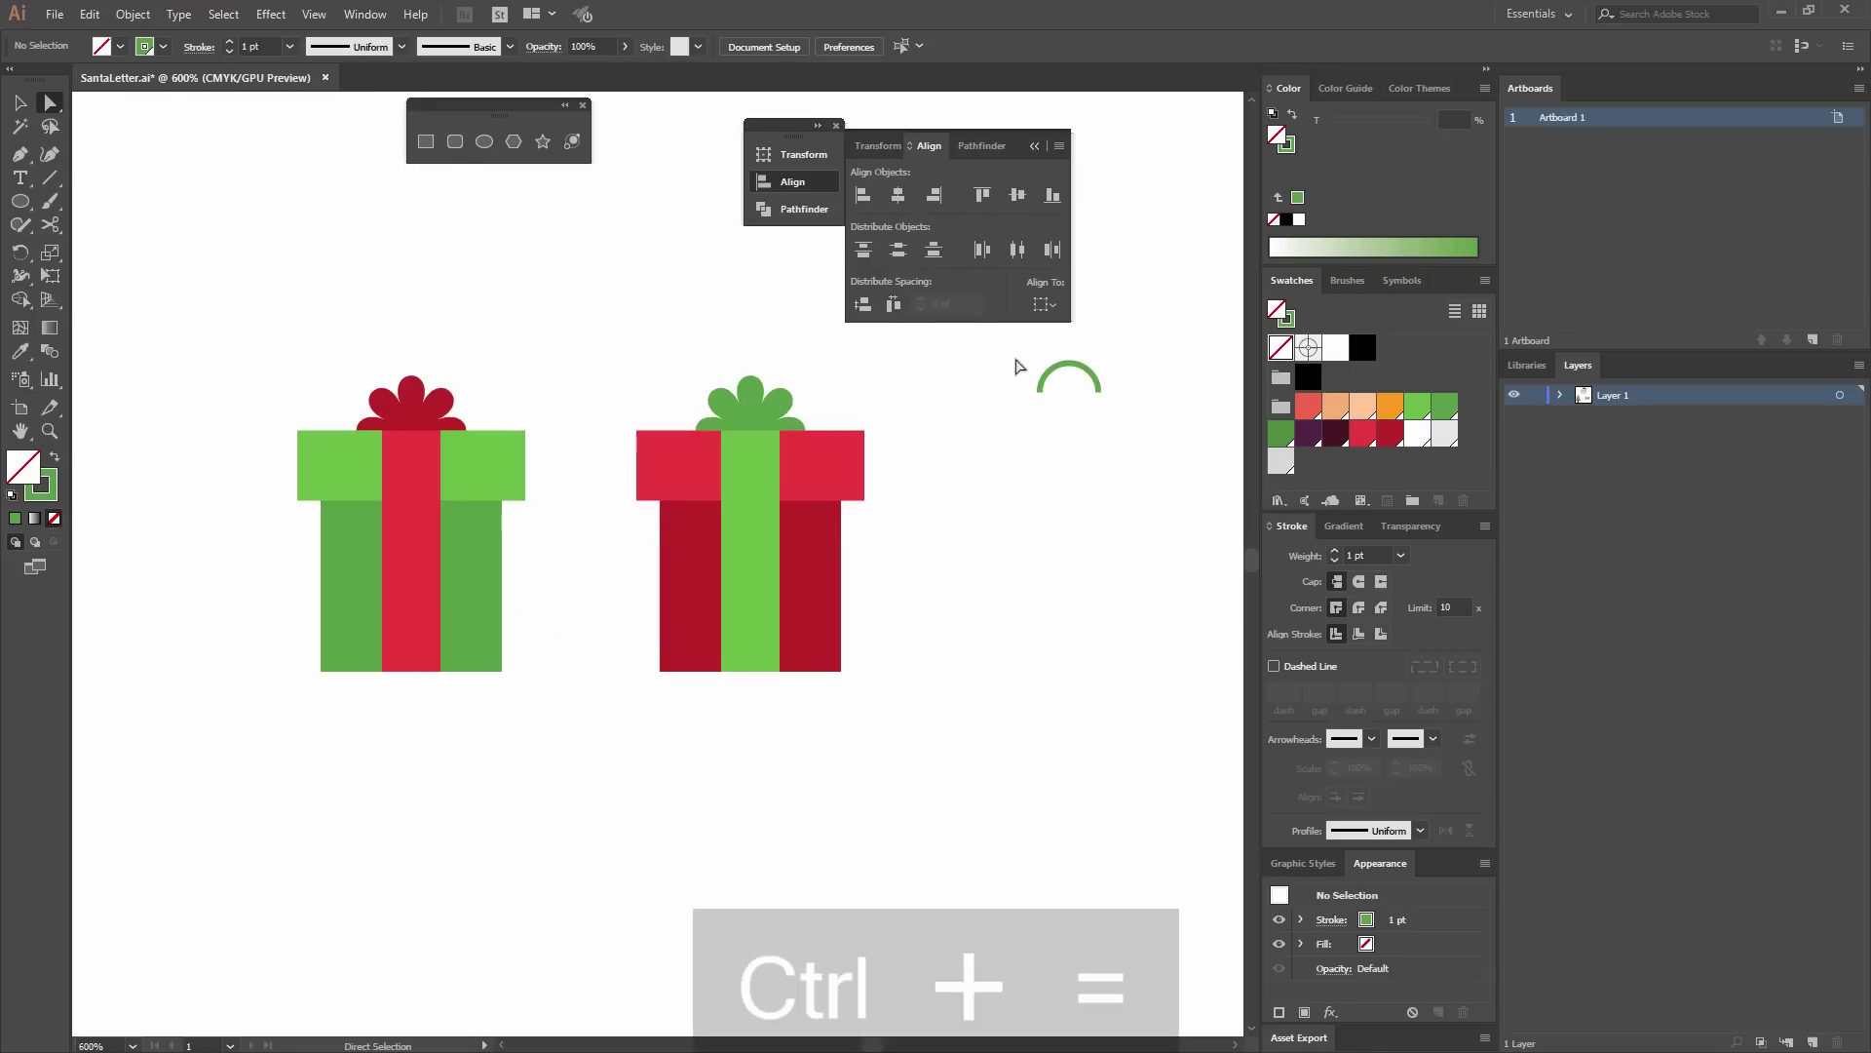
scroll(1033, 390, right, 3)
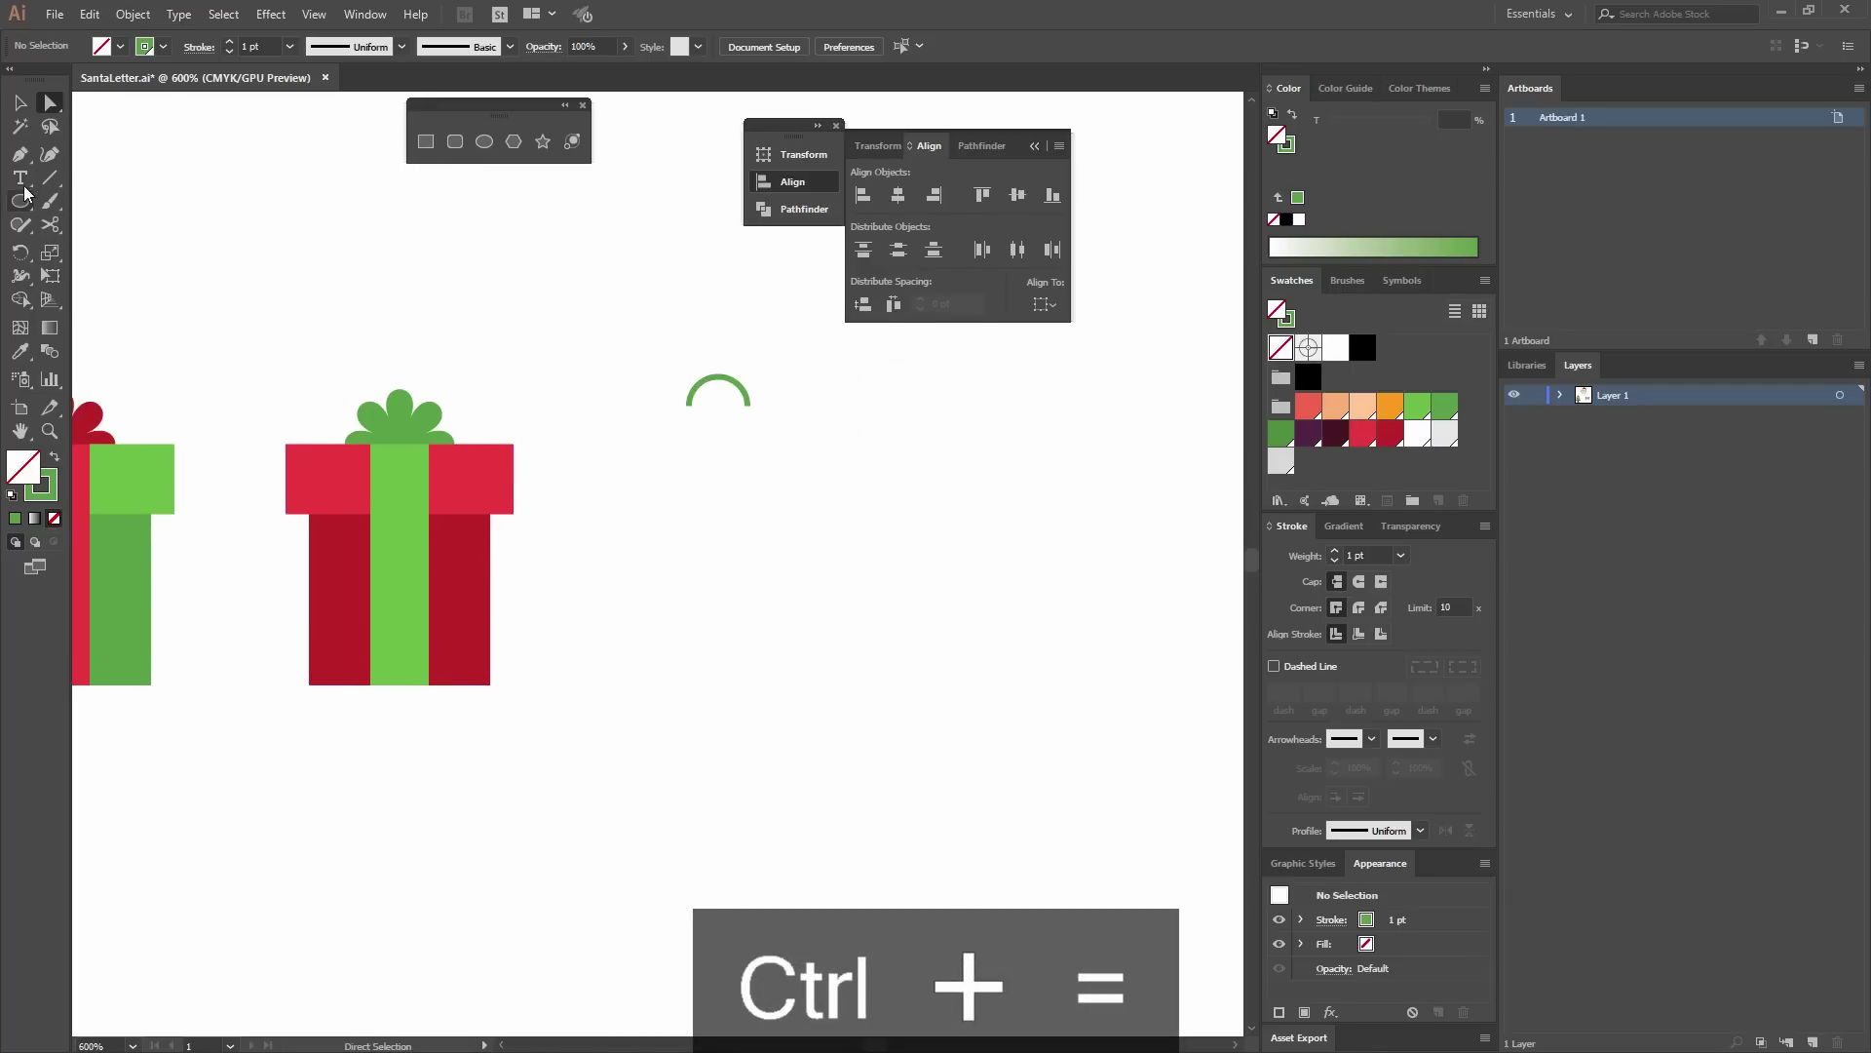
click(19, 153)
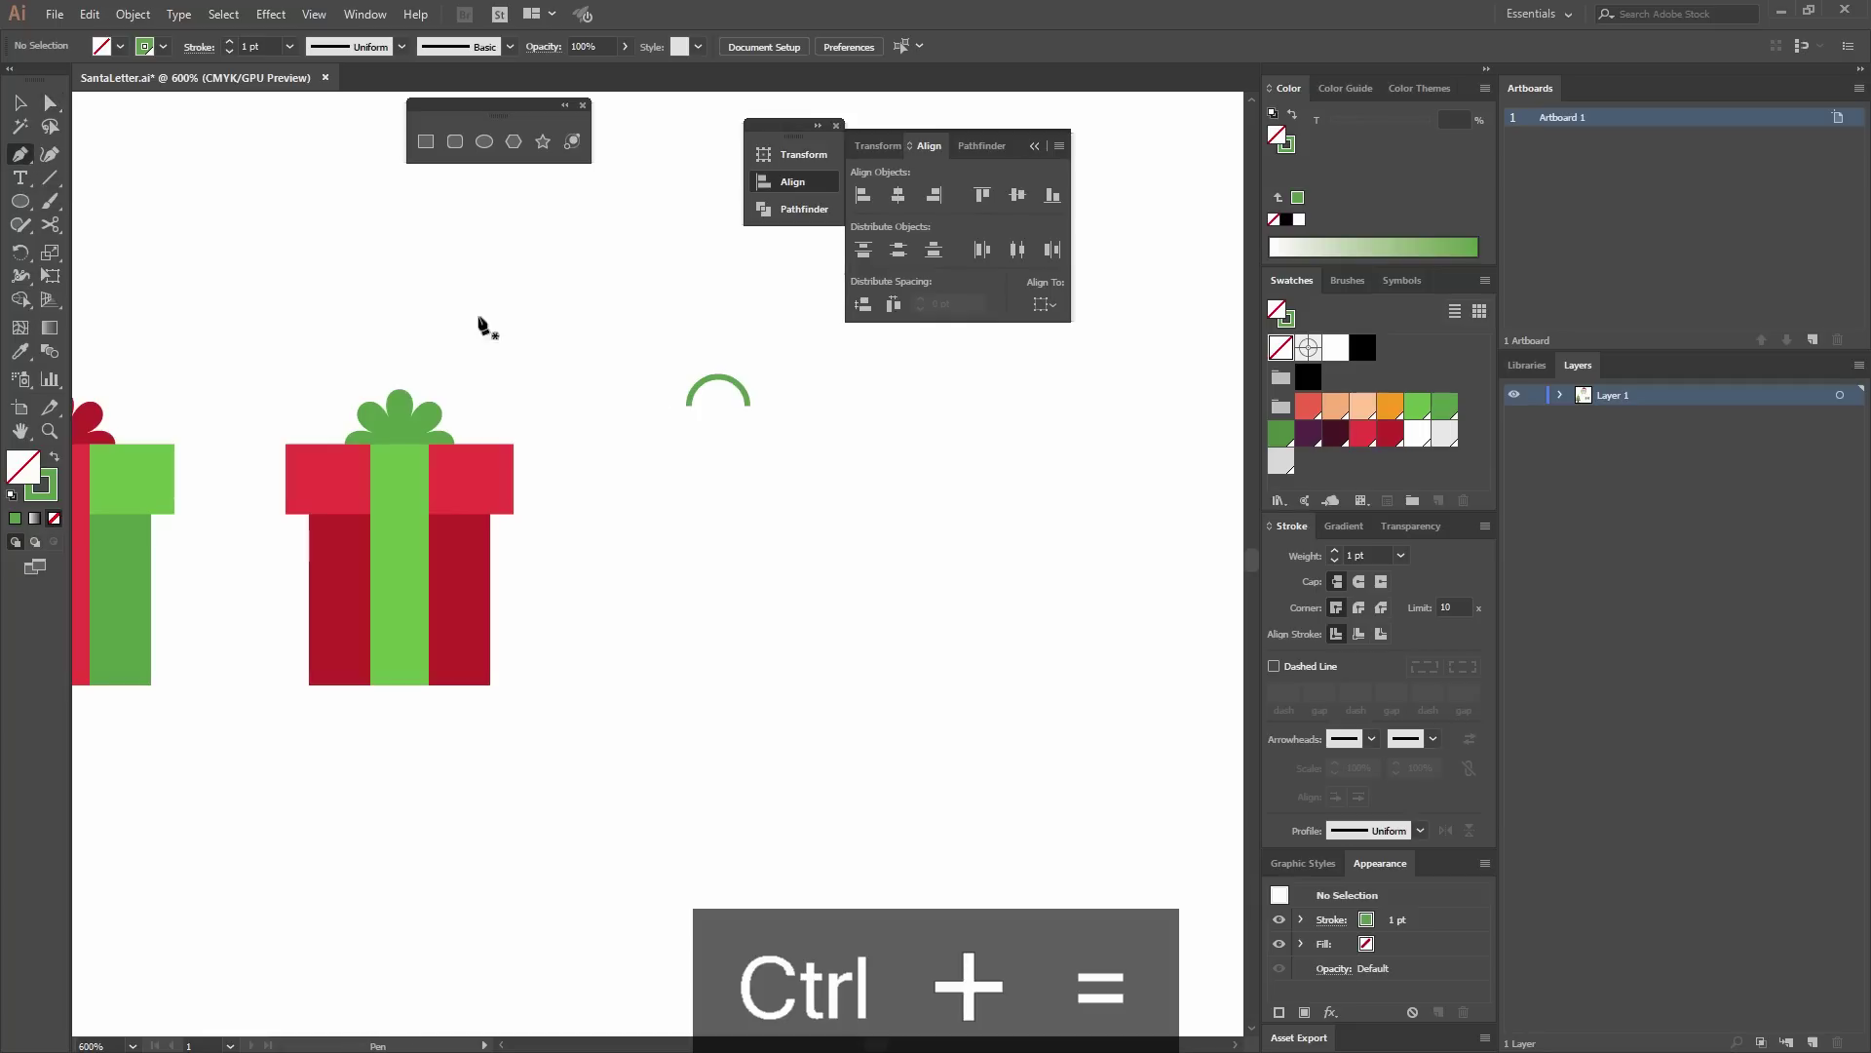
click(747, 401)
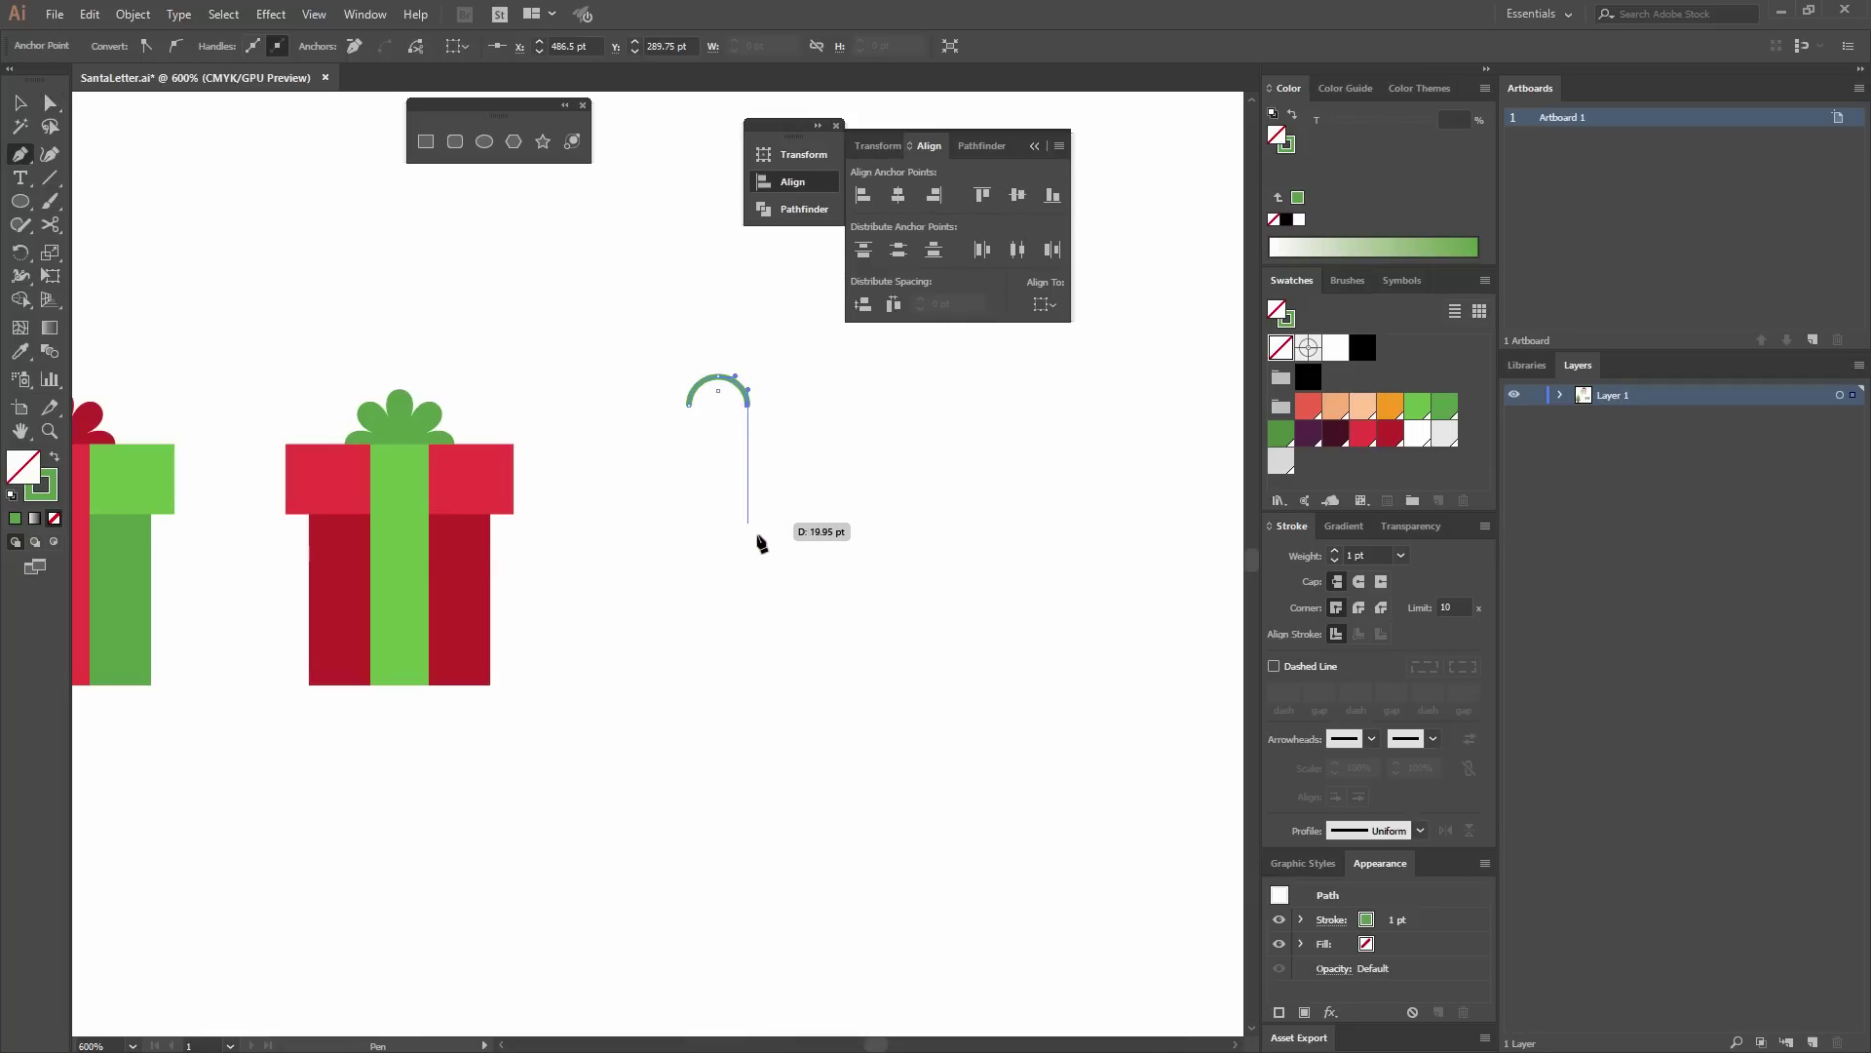
shift+click(757, 553)
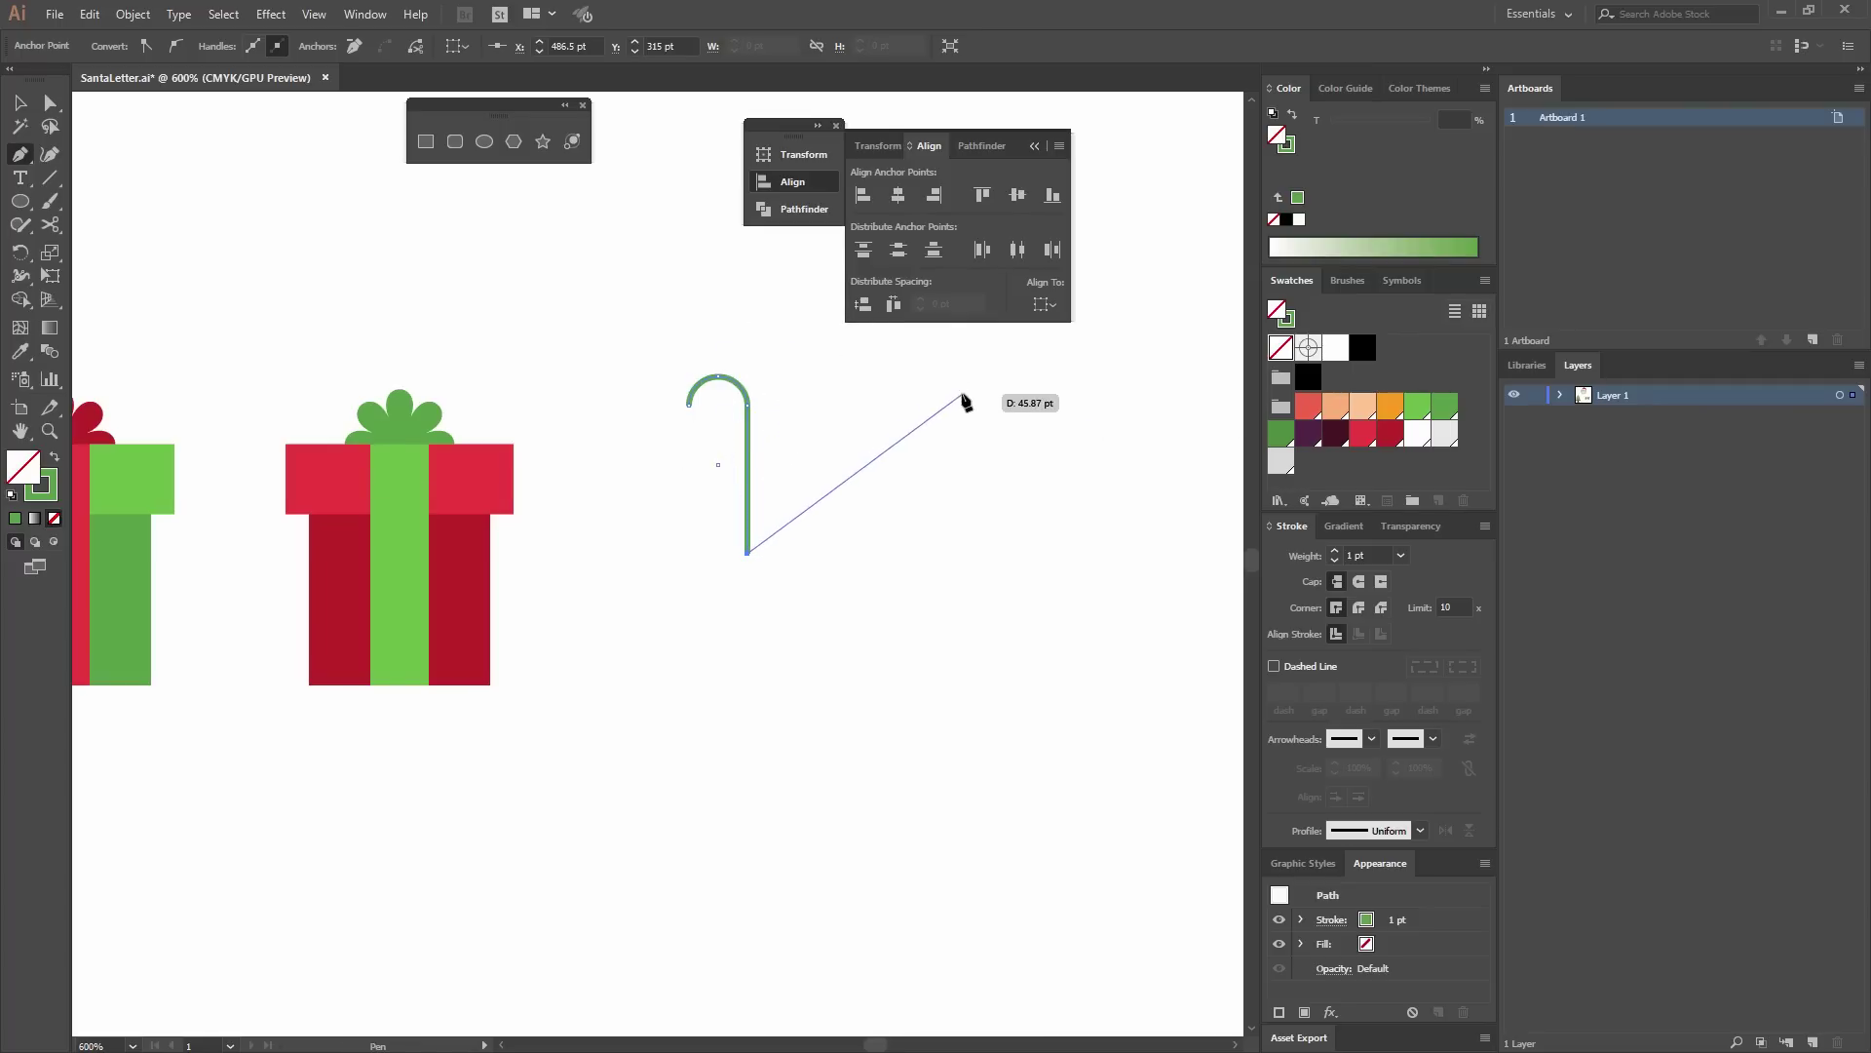
key(Escape)
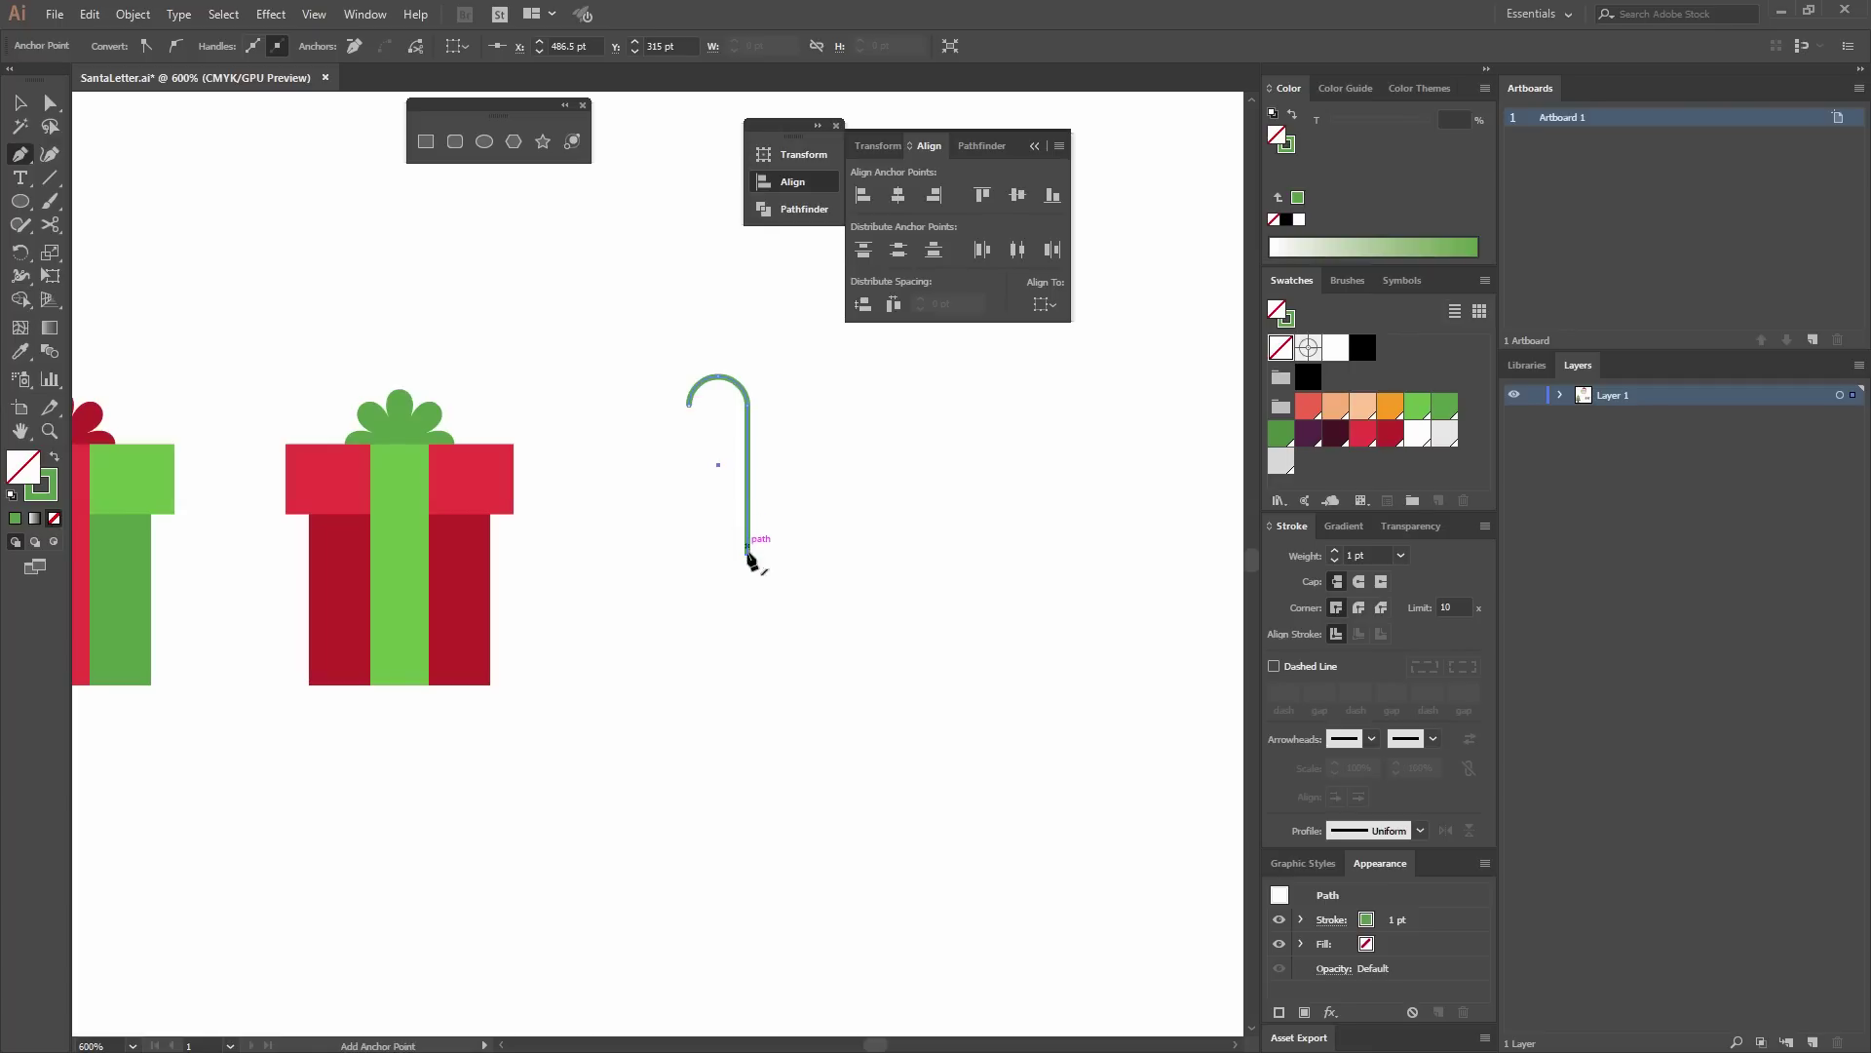
Extend the arc's left end straight down by about 4.75 pt to finish the cane's hook.
drag(691, 408, 693, 441)
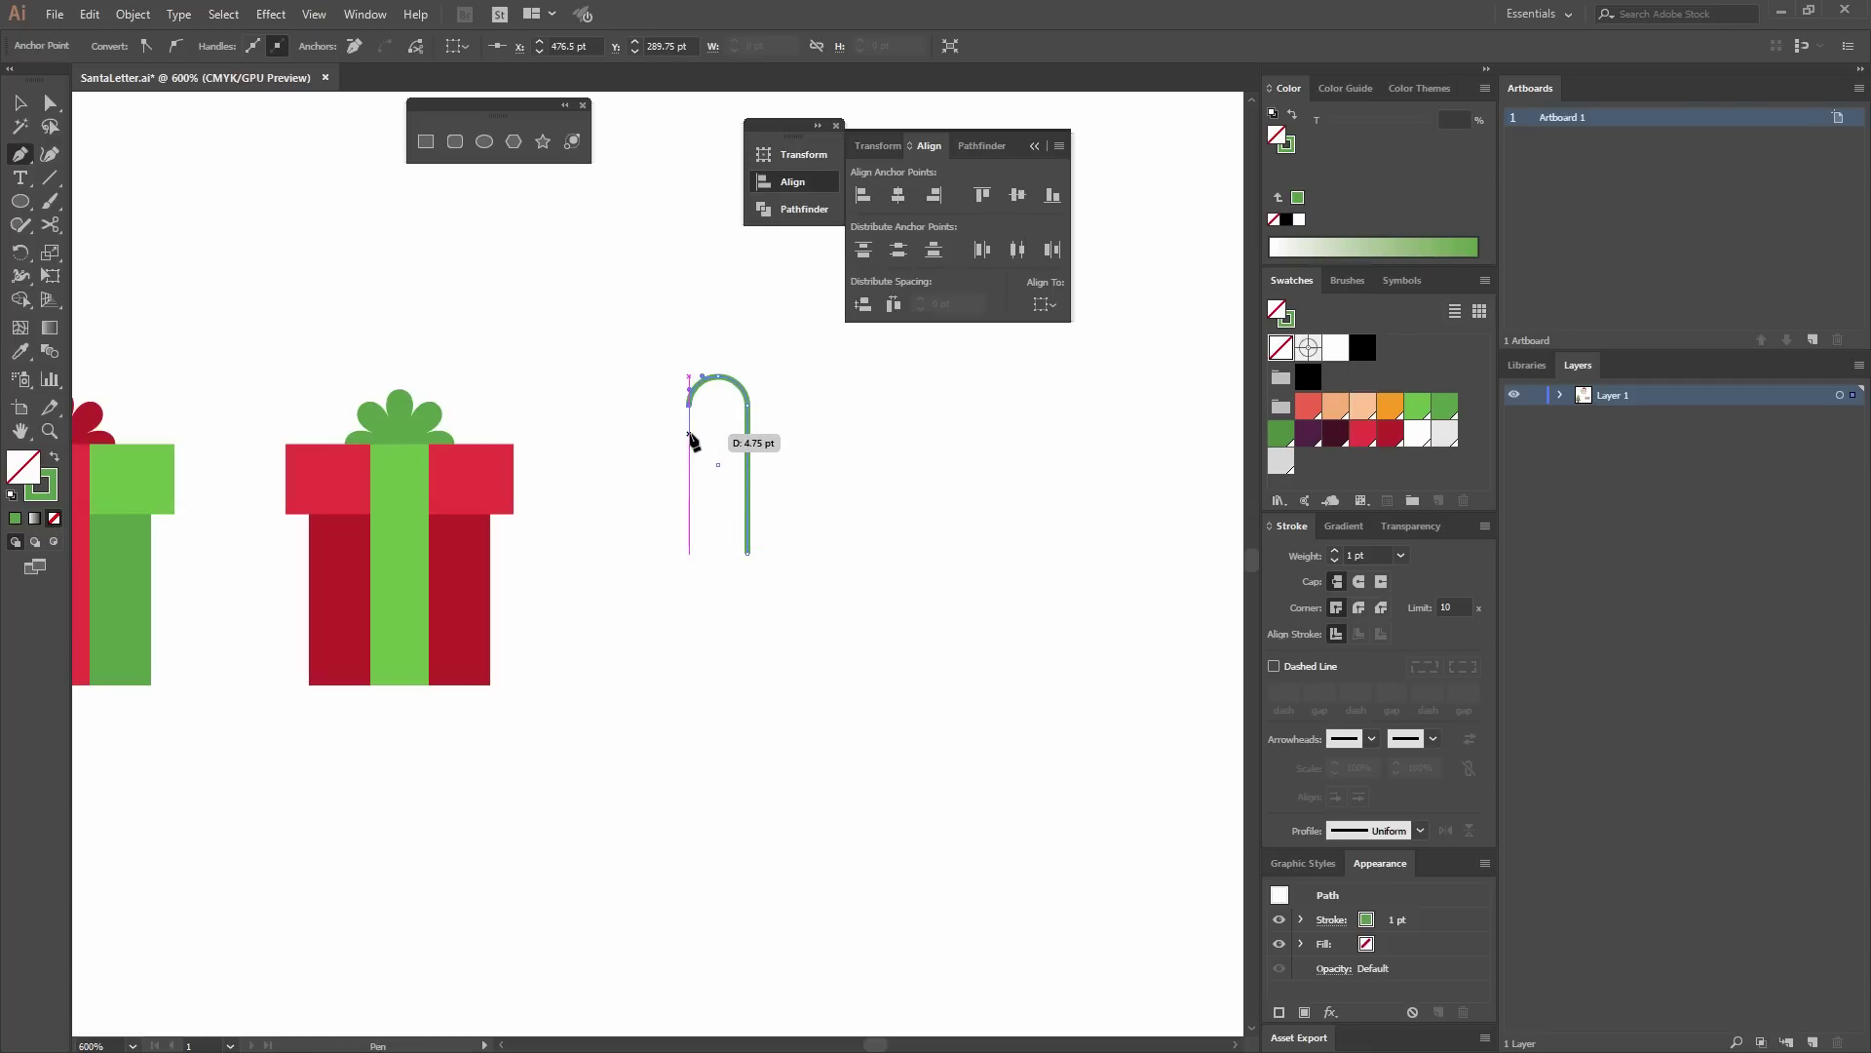
click(689, 432)
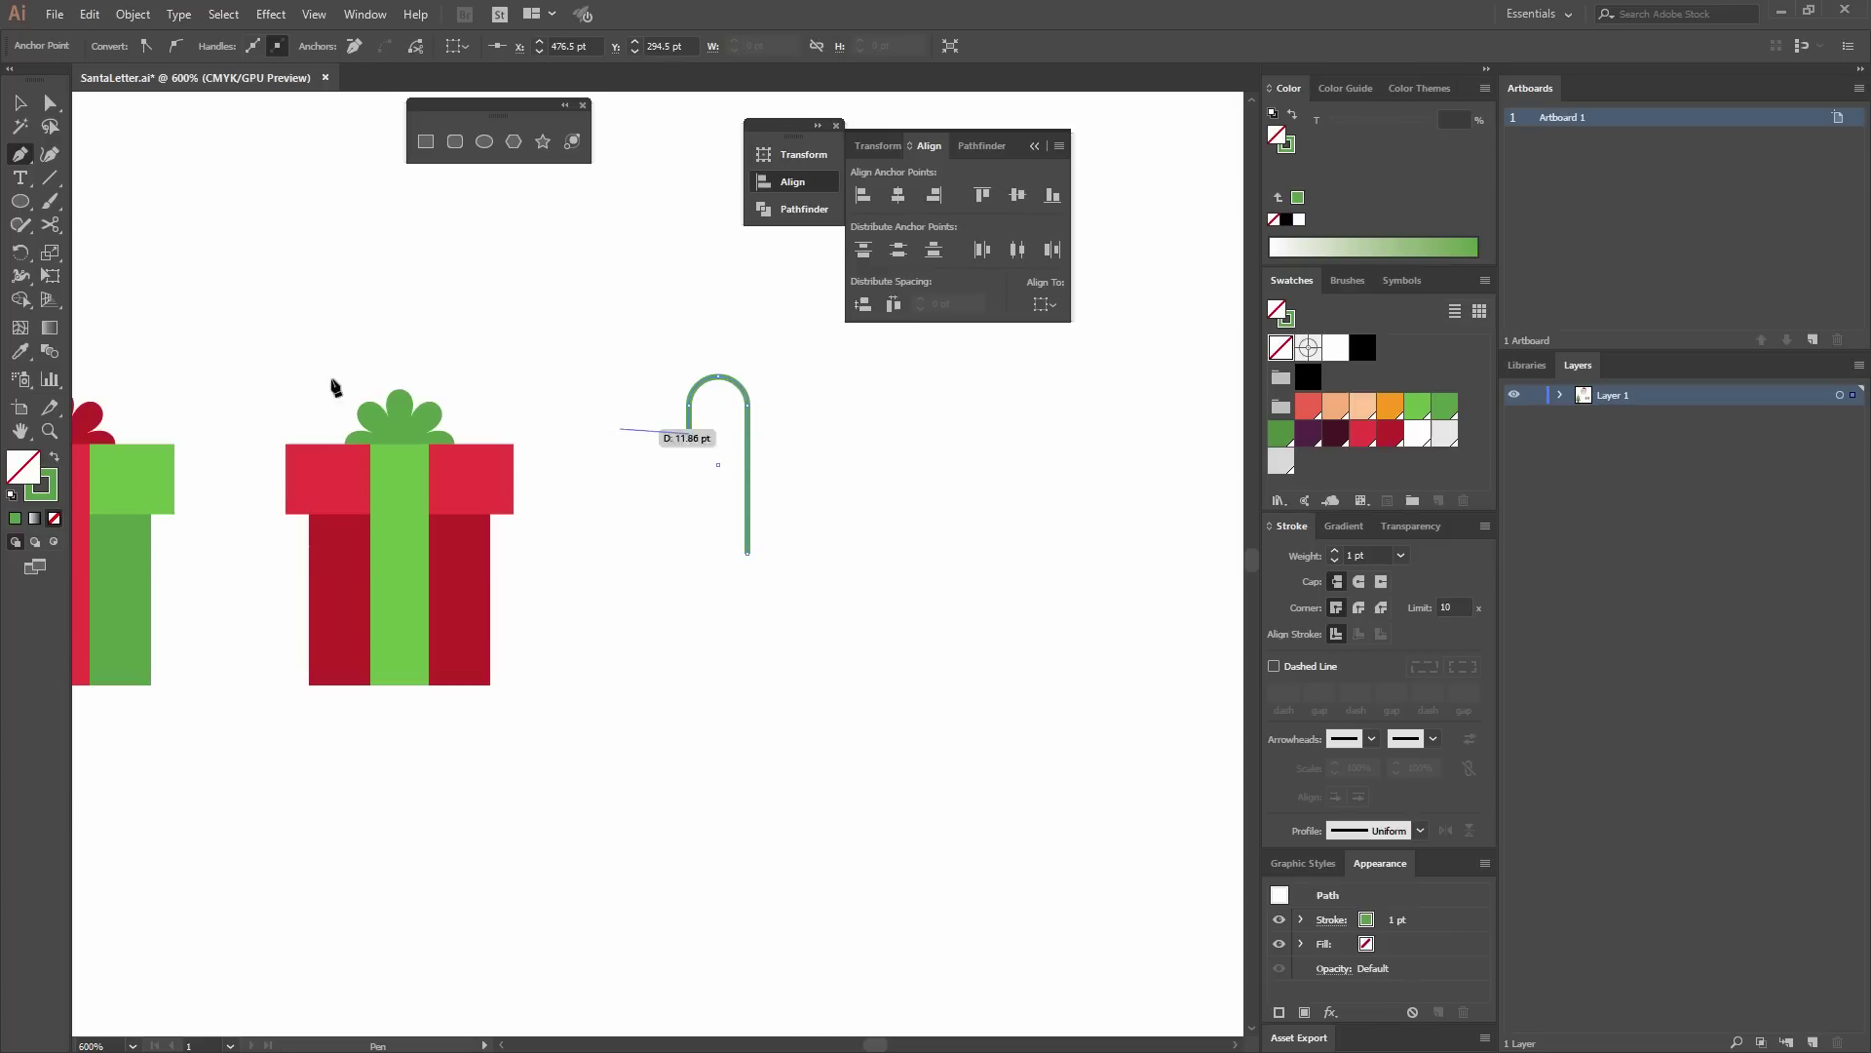
click(21, 102)
click(815, 388)
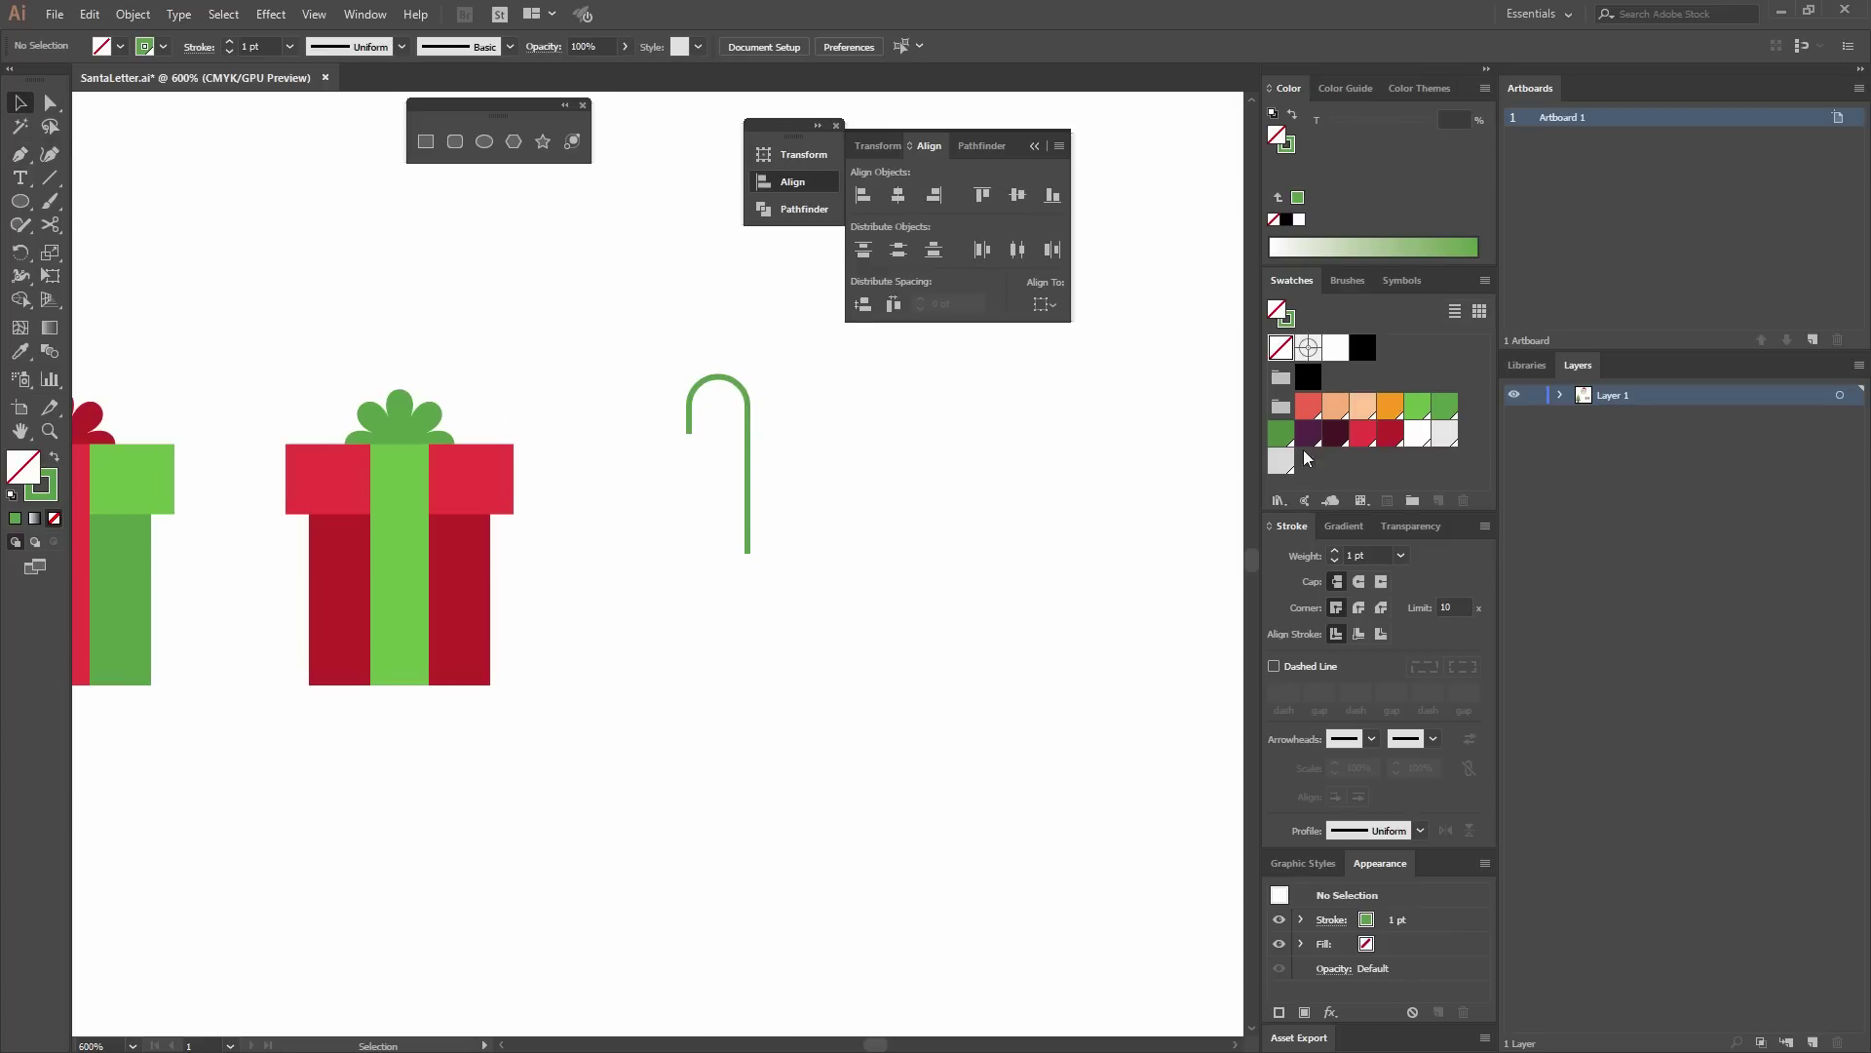
Set the candy cane path's stroke weight to 5 pt.
drag(864, 543, 672, 421)
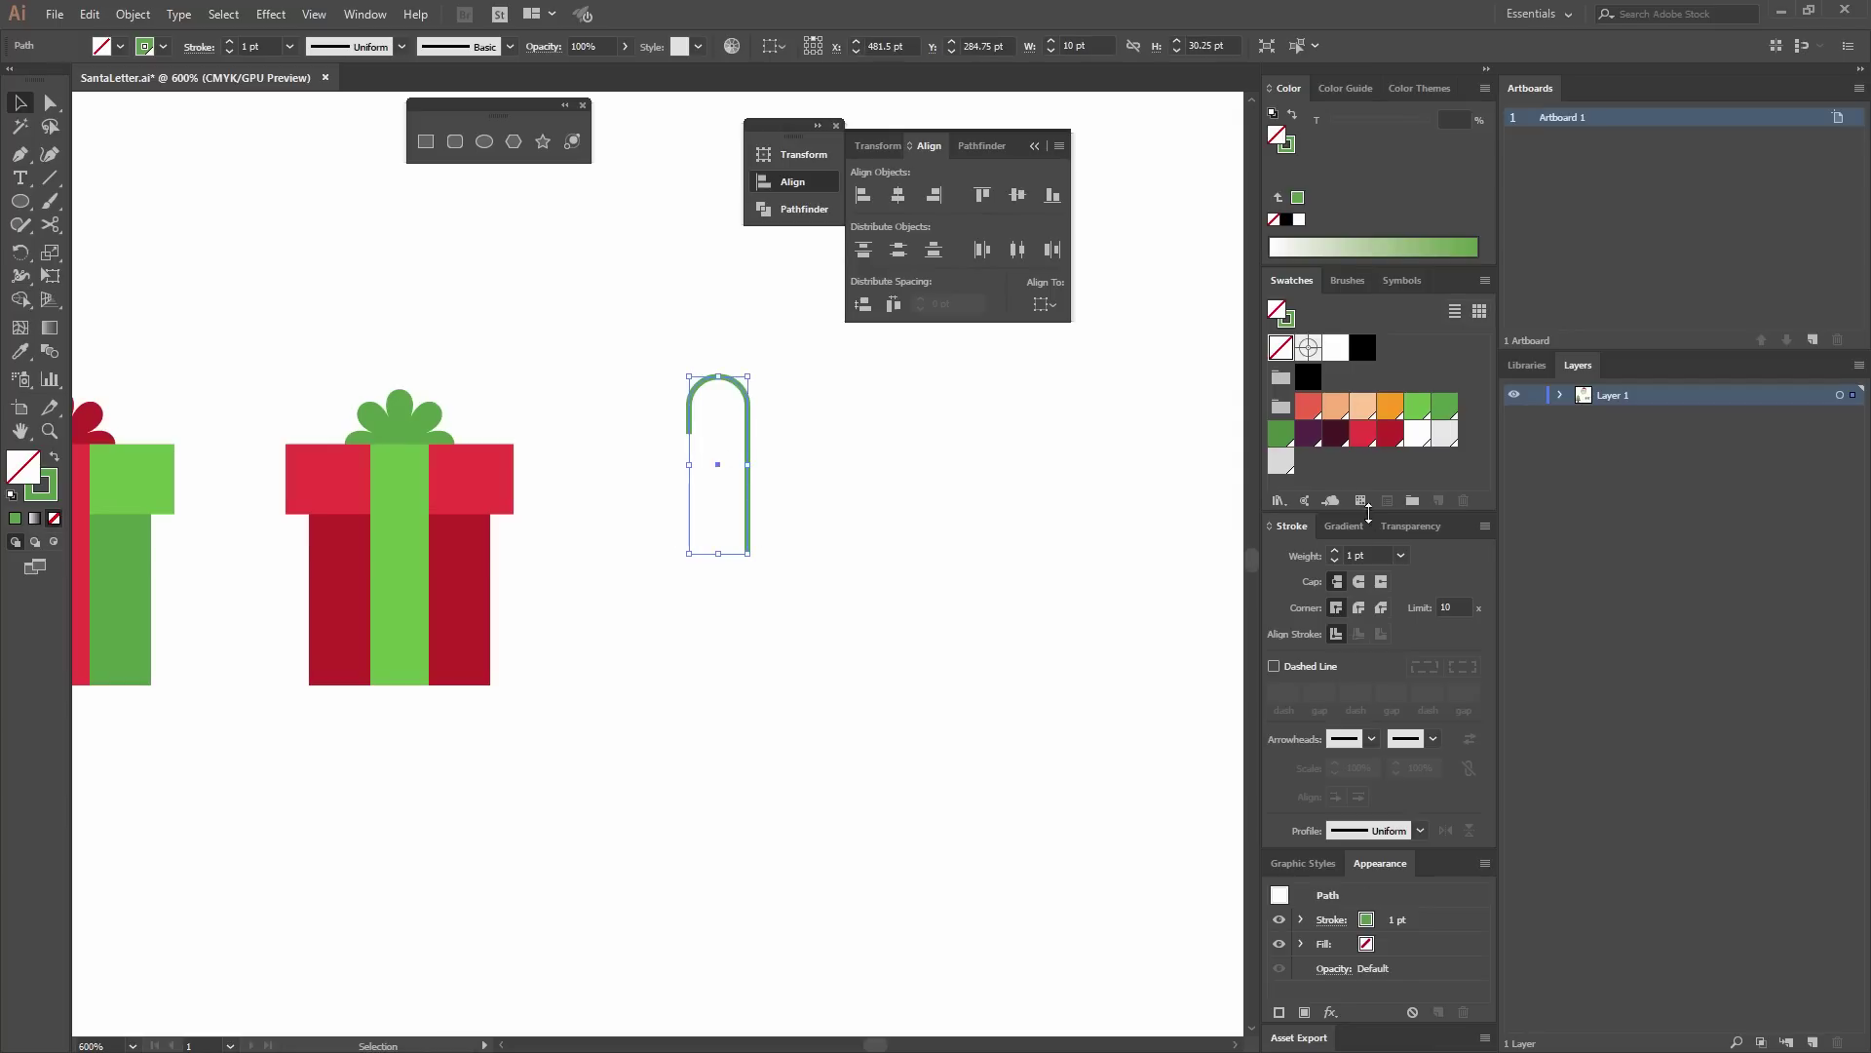
click(1400, 555)
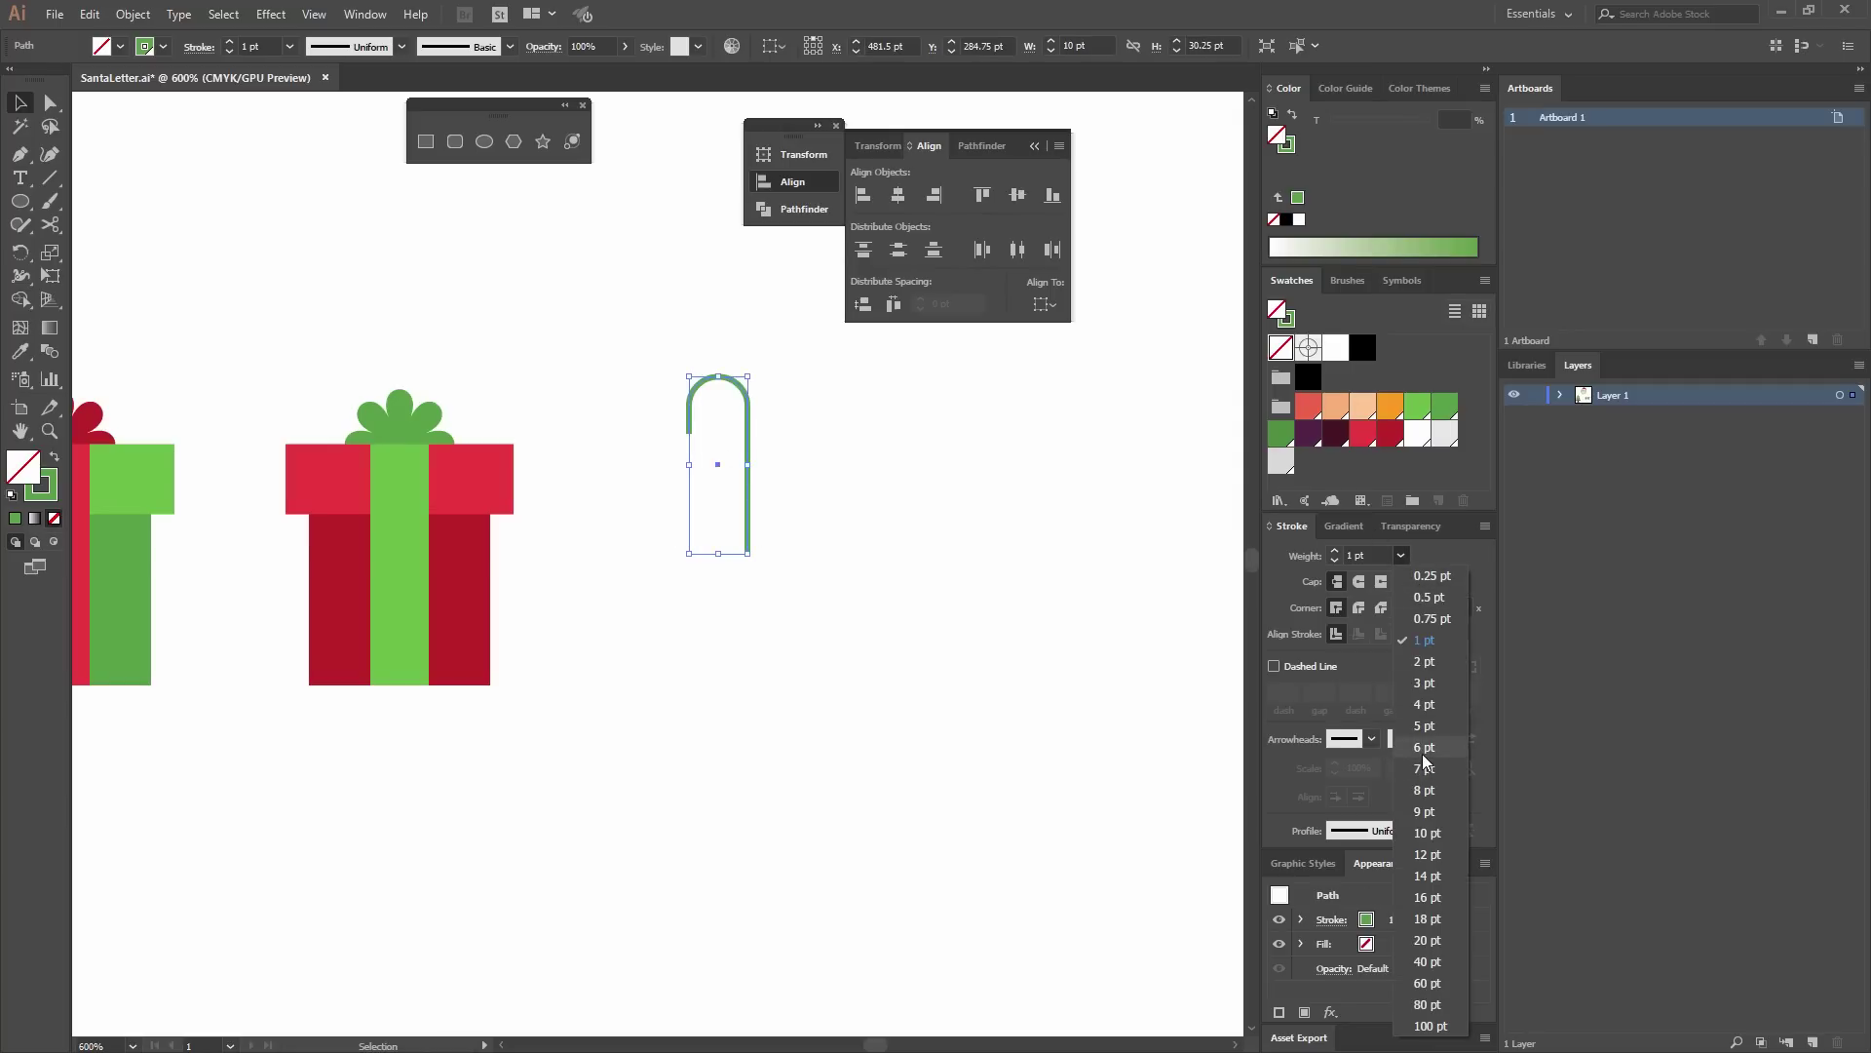
click(1423, 755)
click(1400, 555)
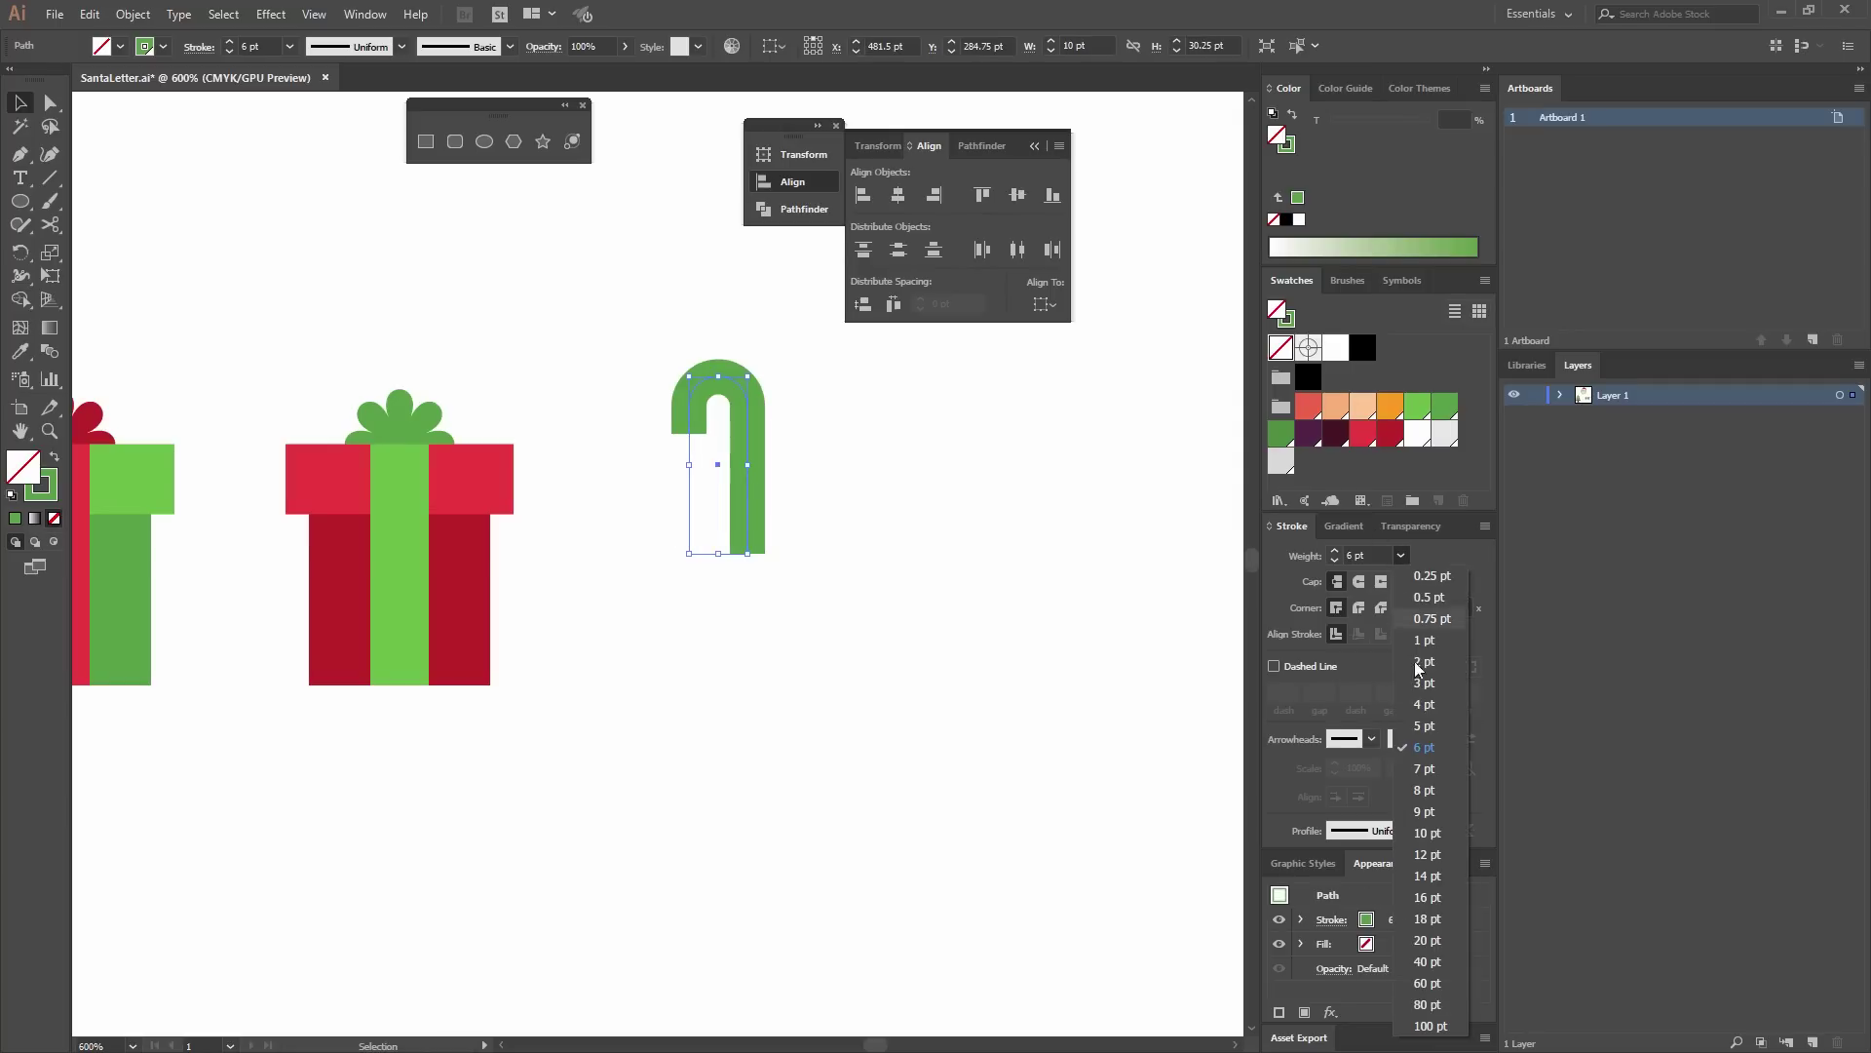
click(1425, 738)
click(1040, 669)
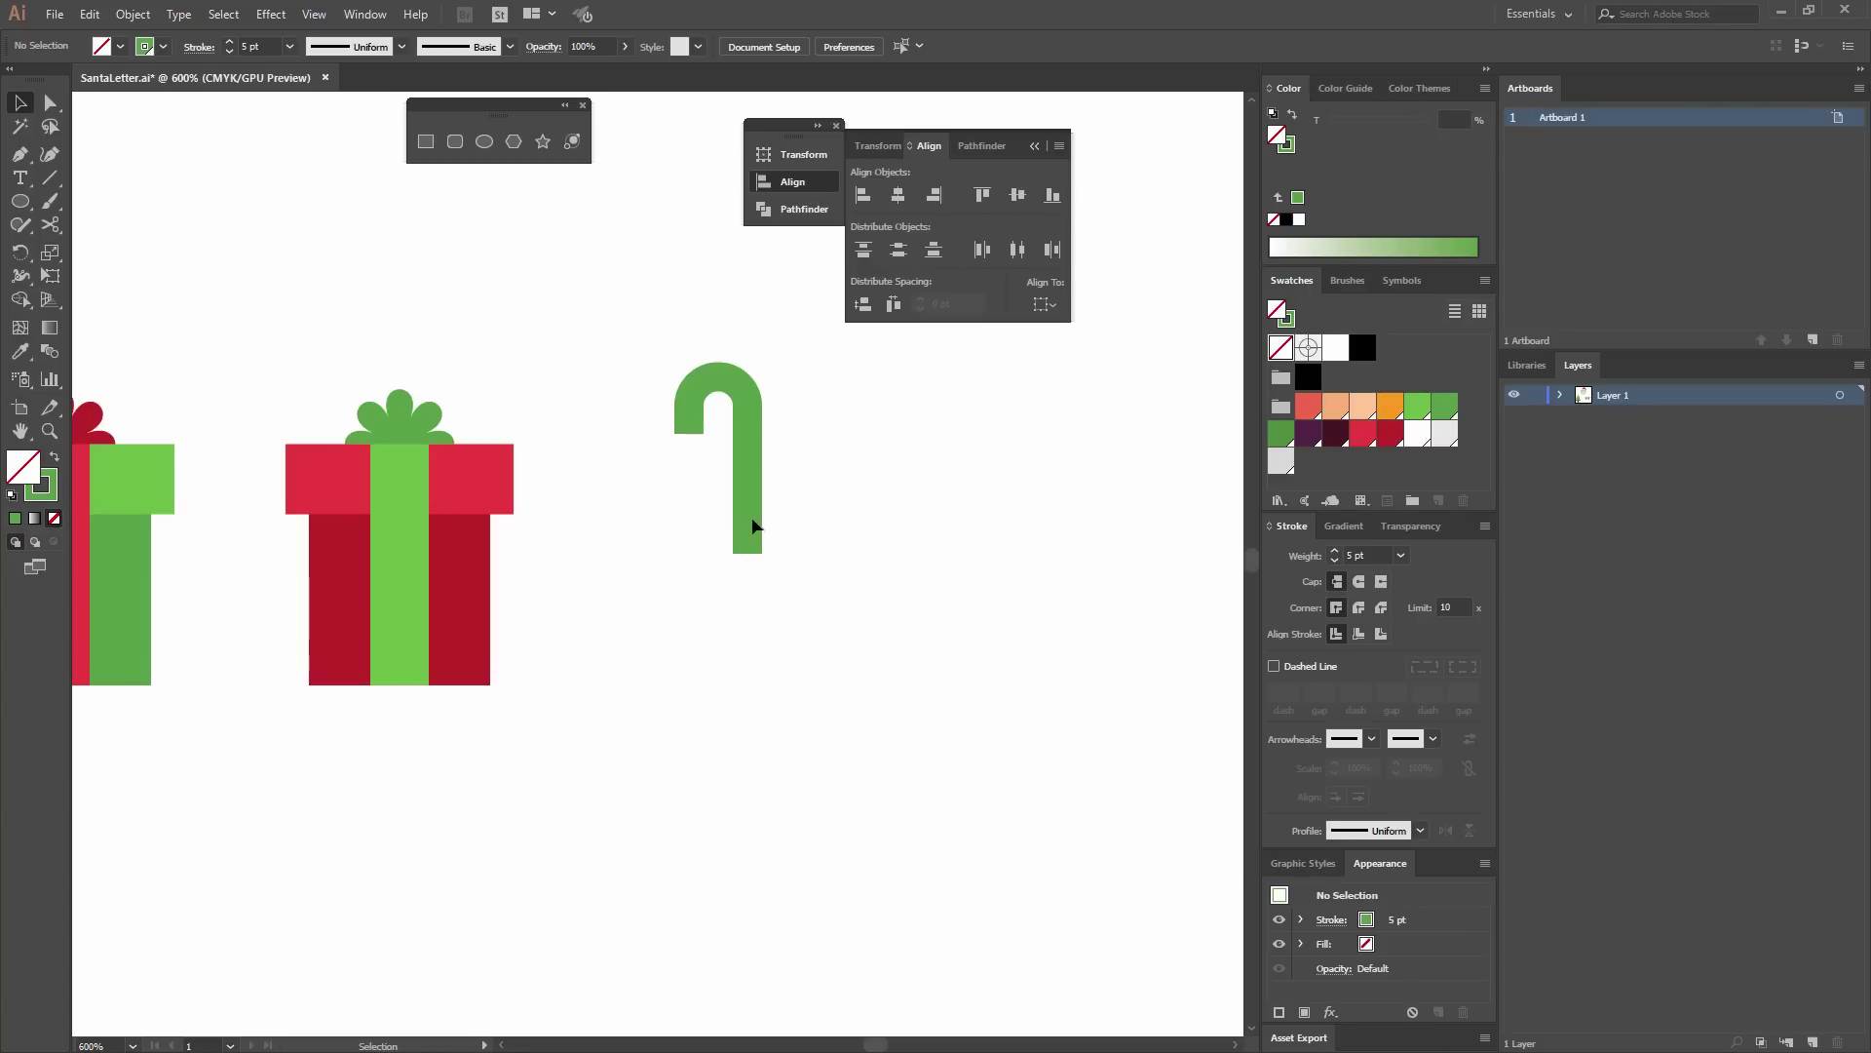
Expand the candy cane's stroke into a filled shape.
drag(861, 578, 598, 419)
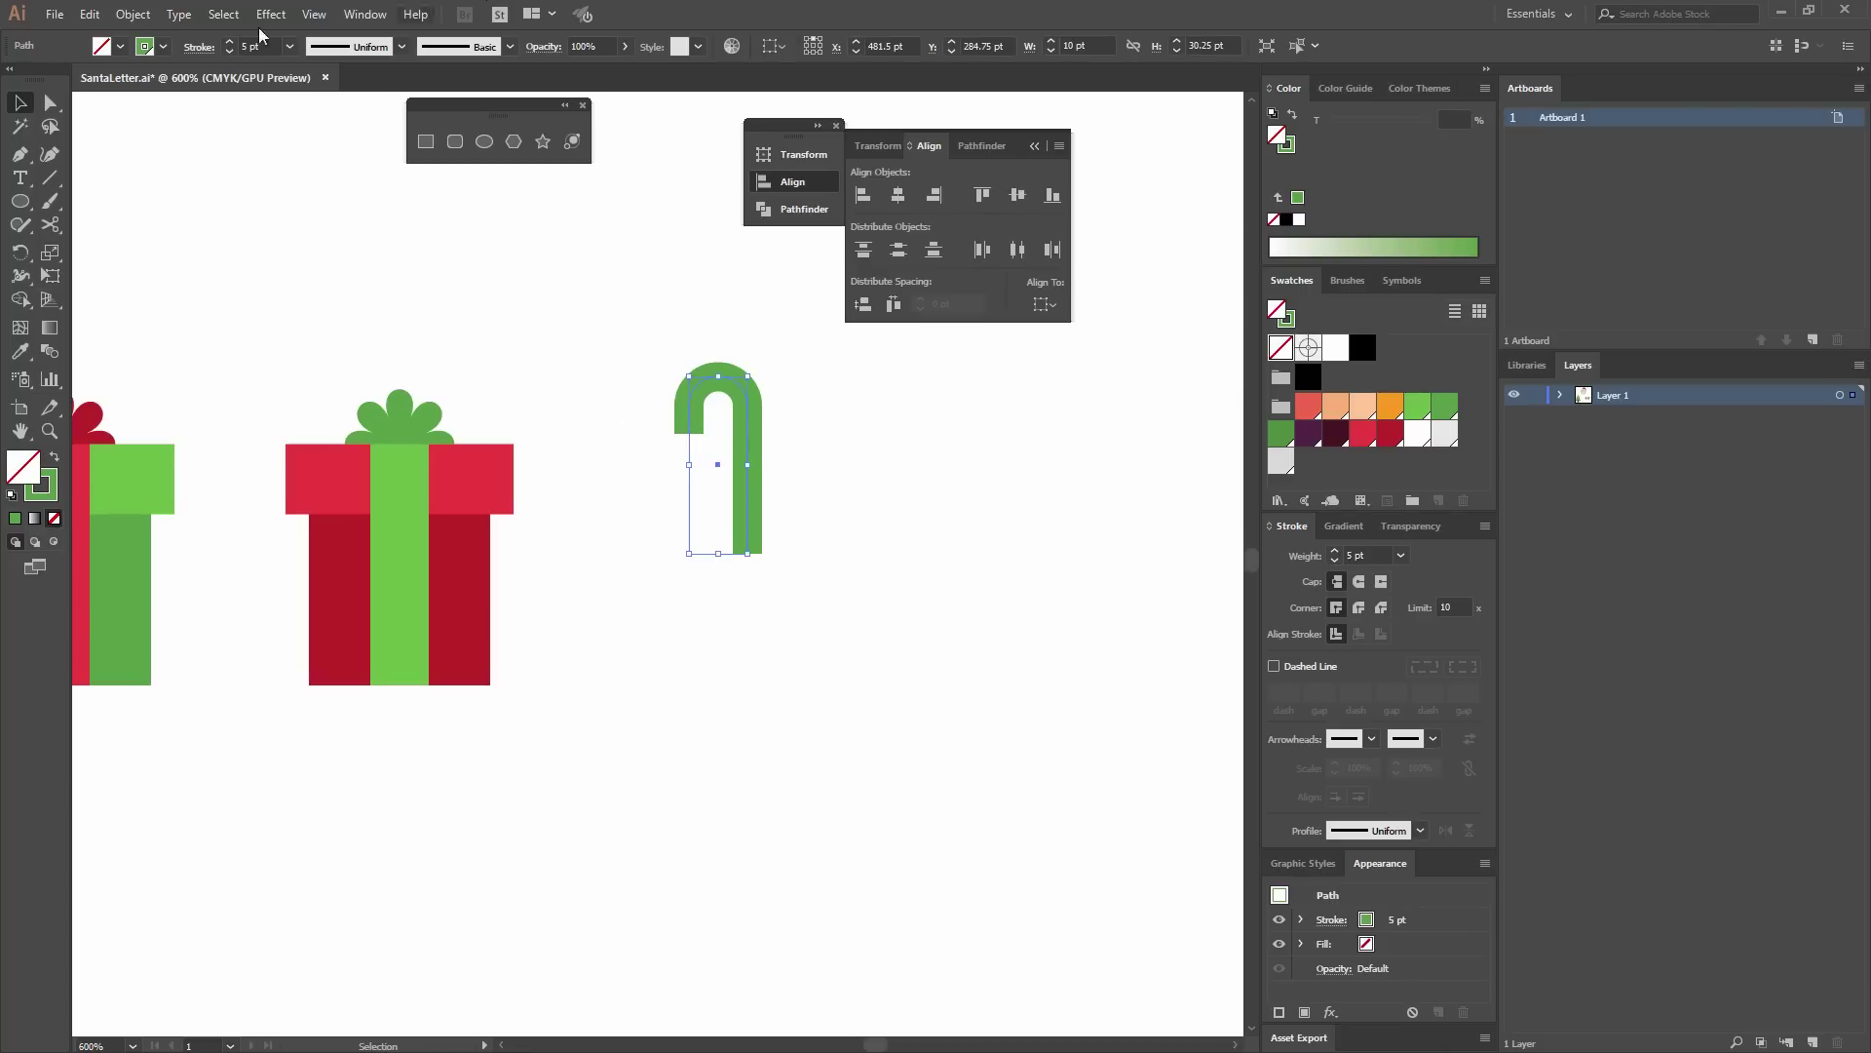
click(133, 15)
click(226, 222)
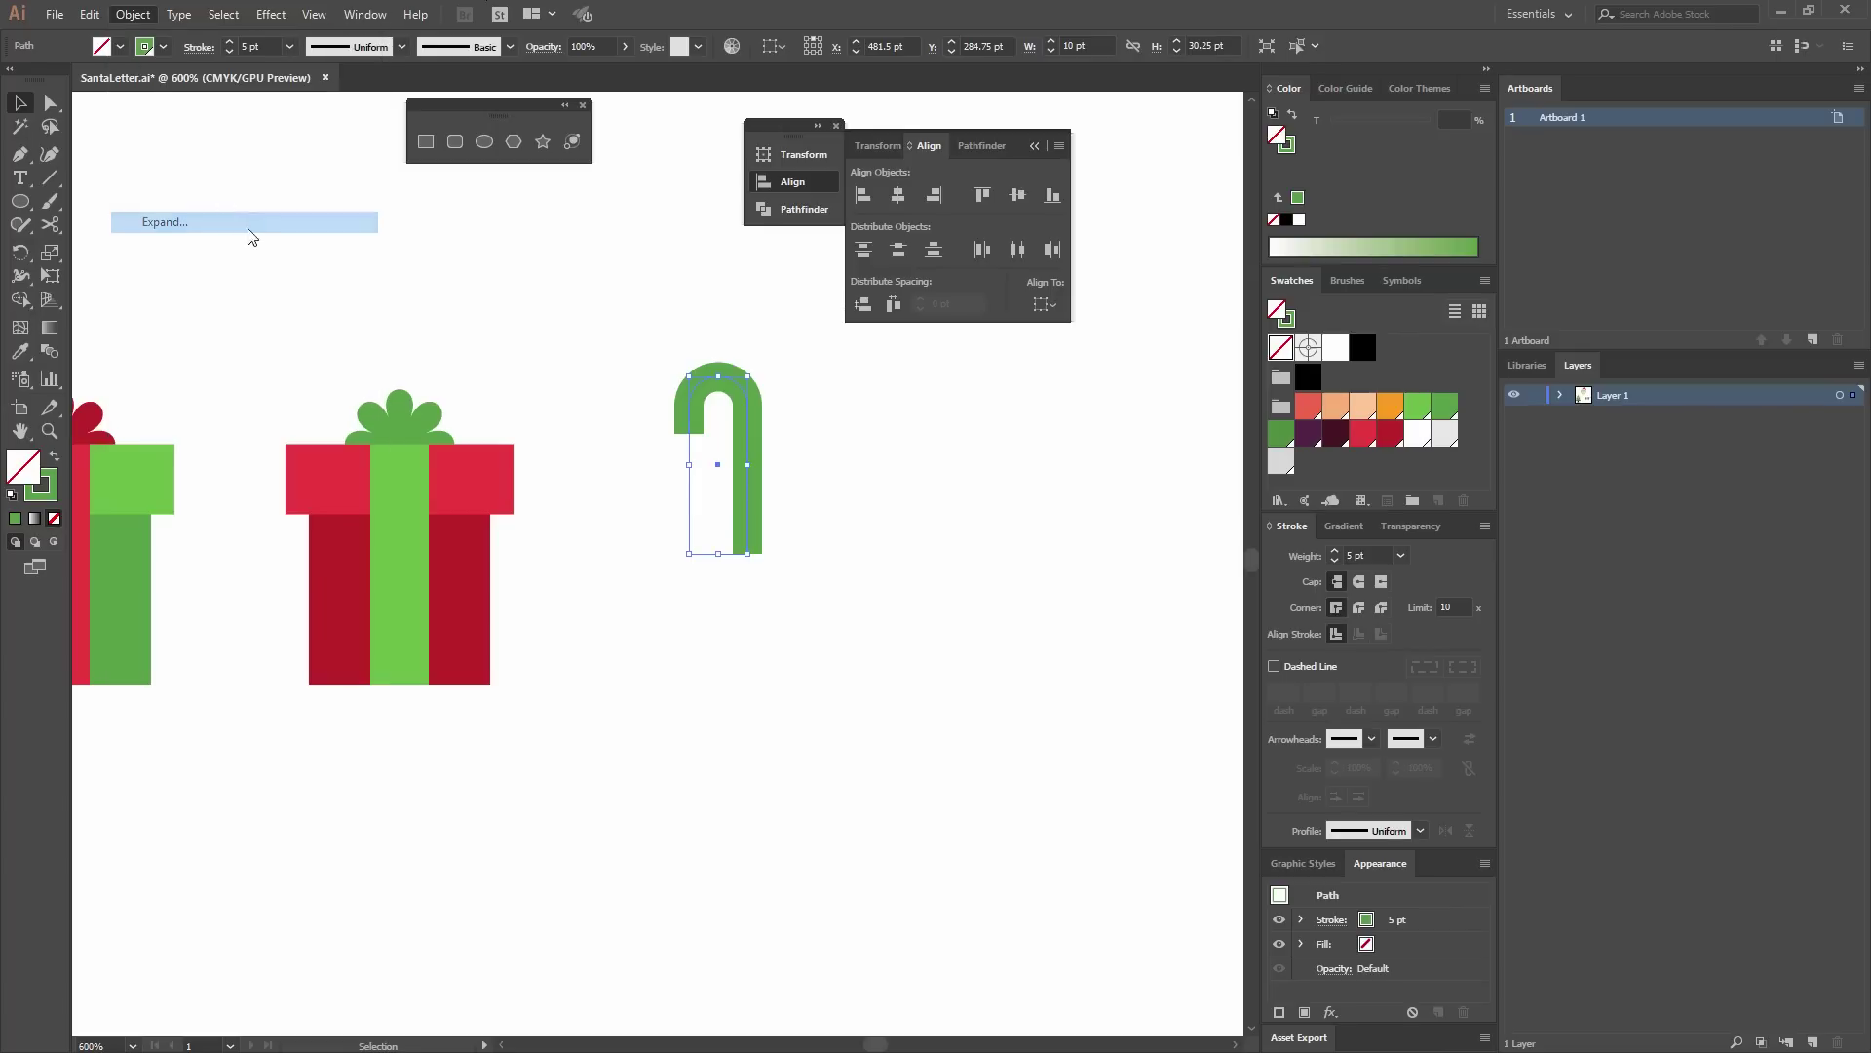
click(327, 436)
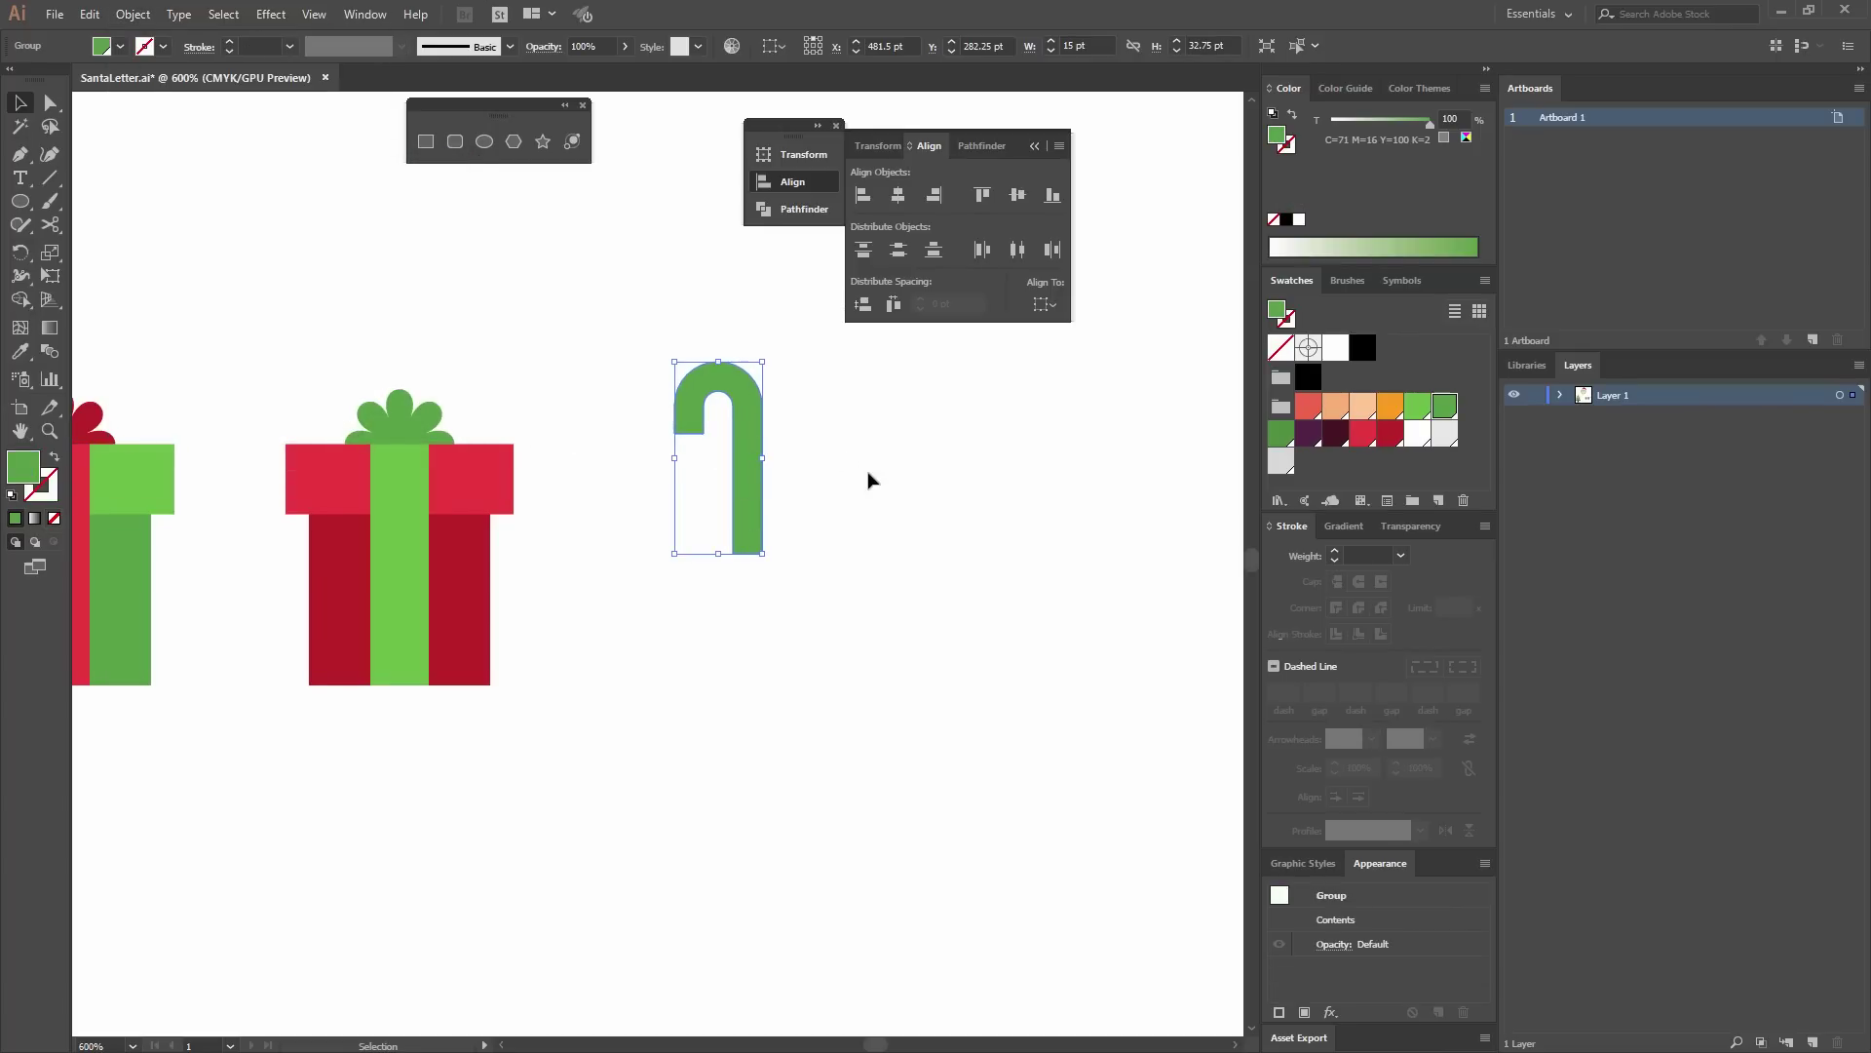
click(704, 448)
Fill the candy cane with the light grey swatch (C=9 M=6 Y=7 K=0).
click(744, 468)
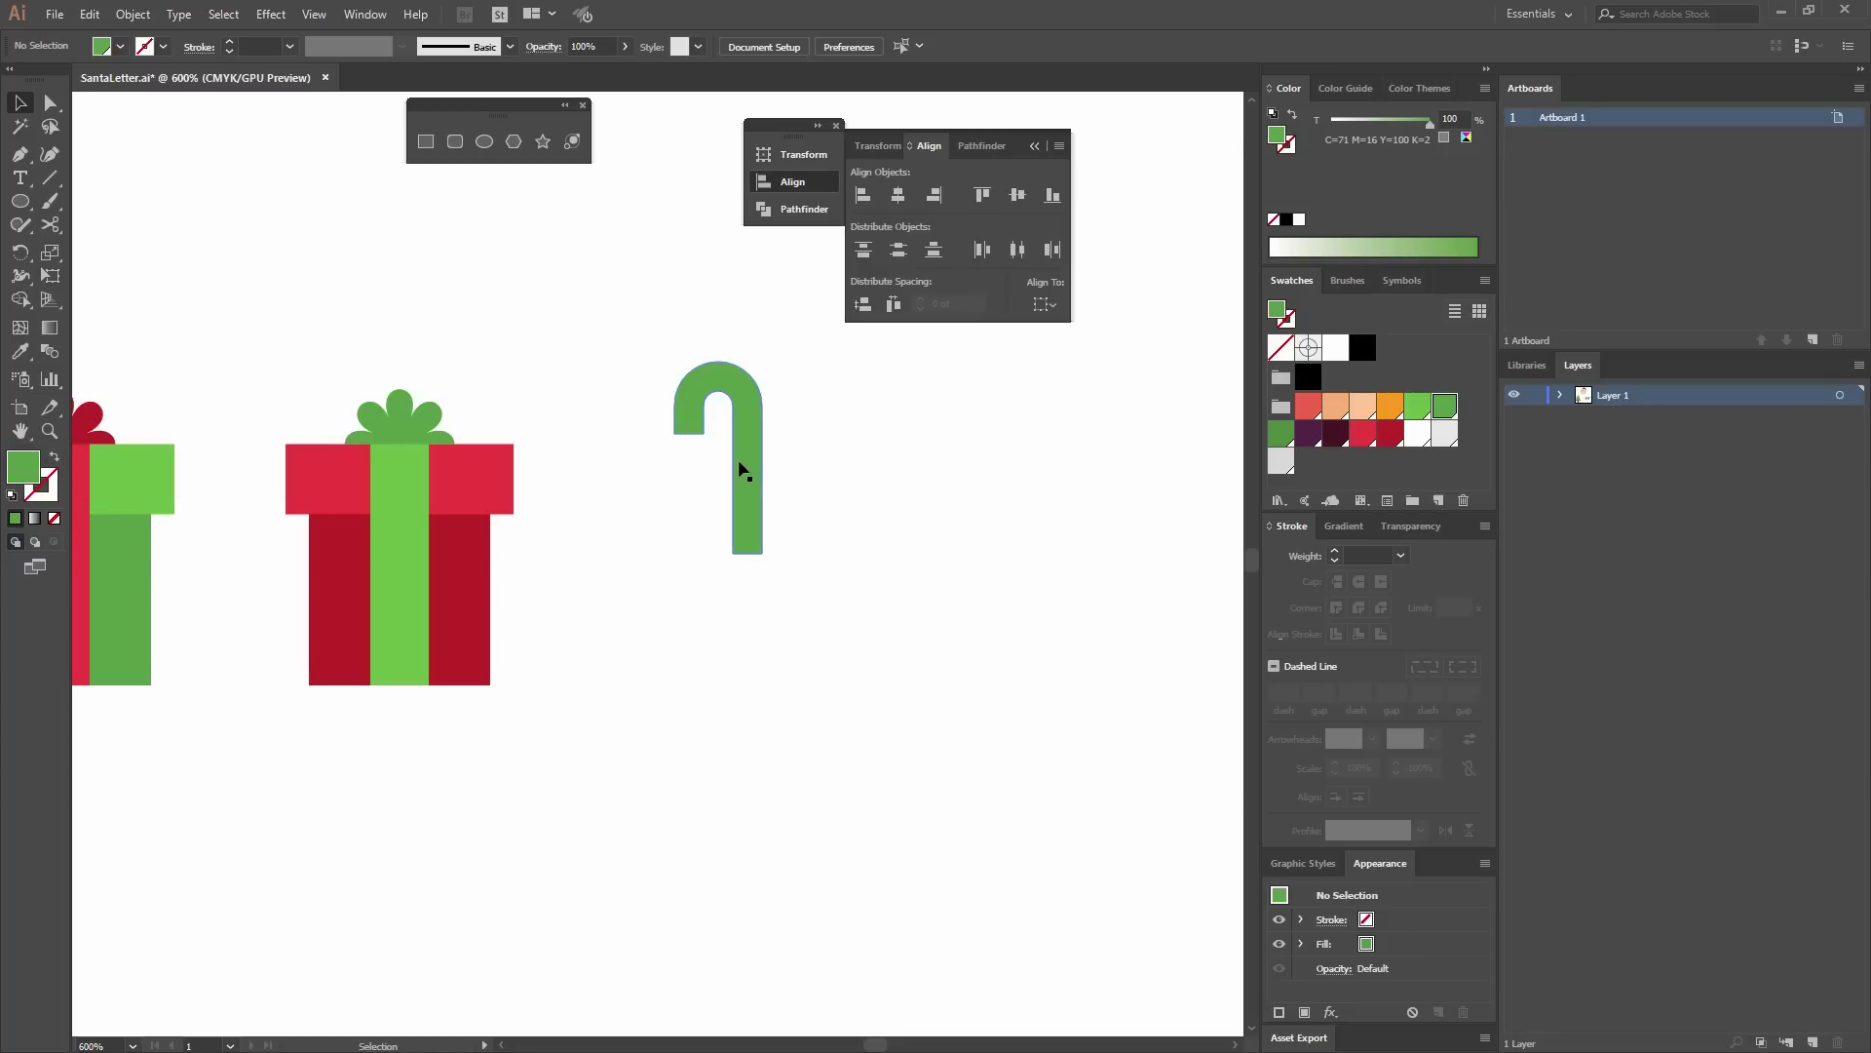
click(1444, 432)
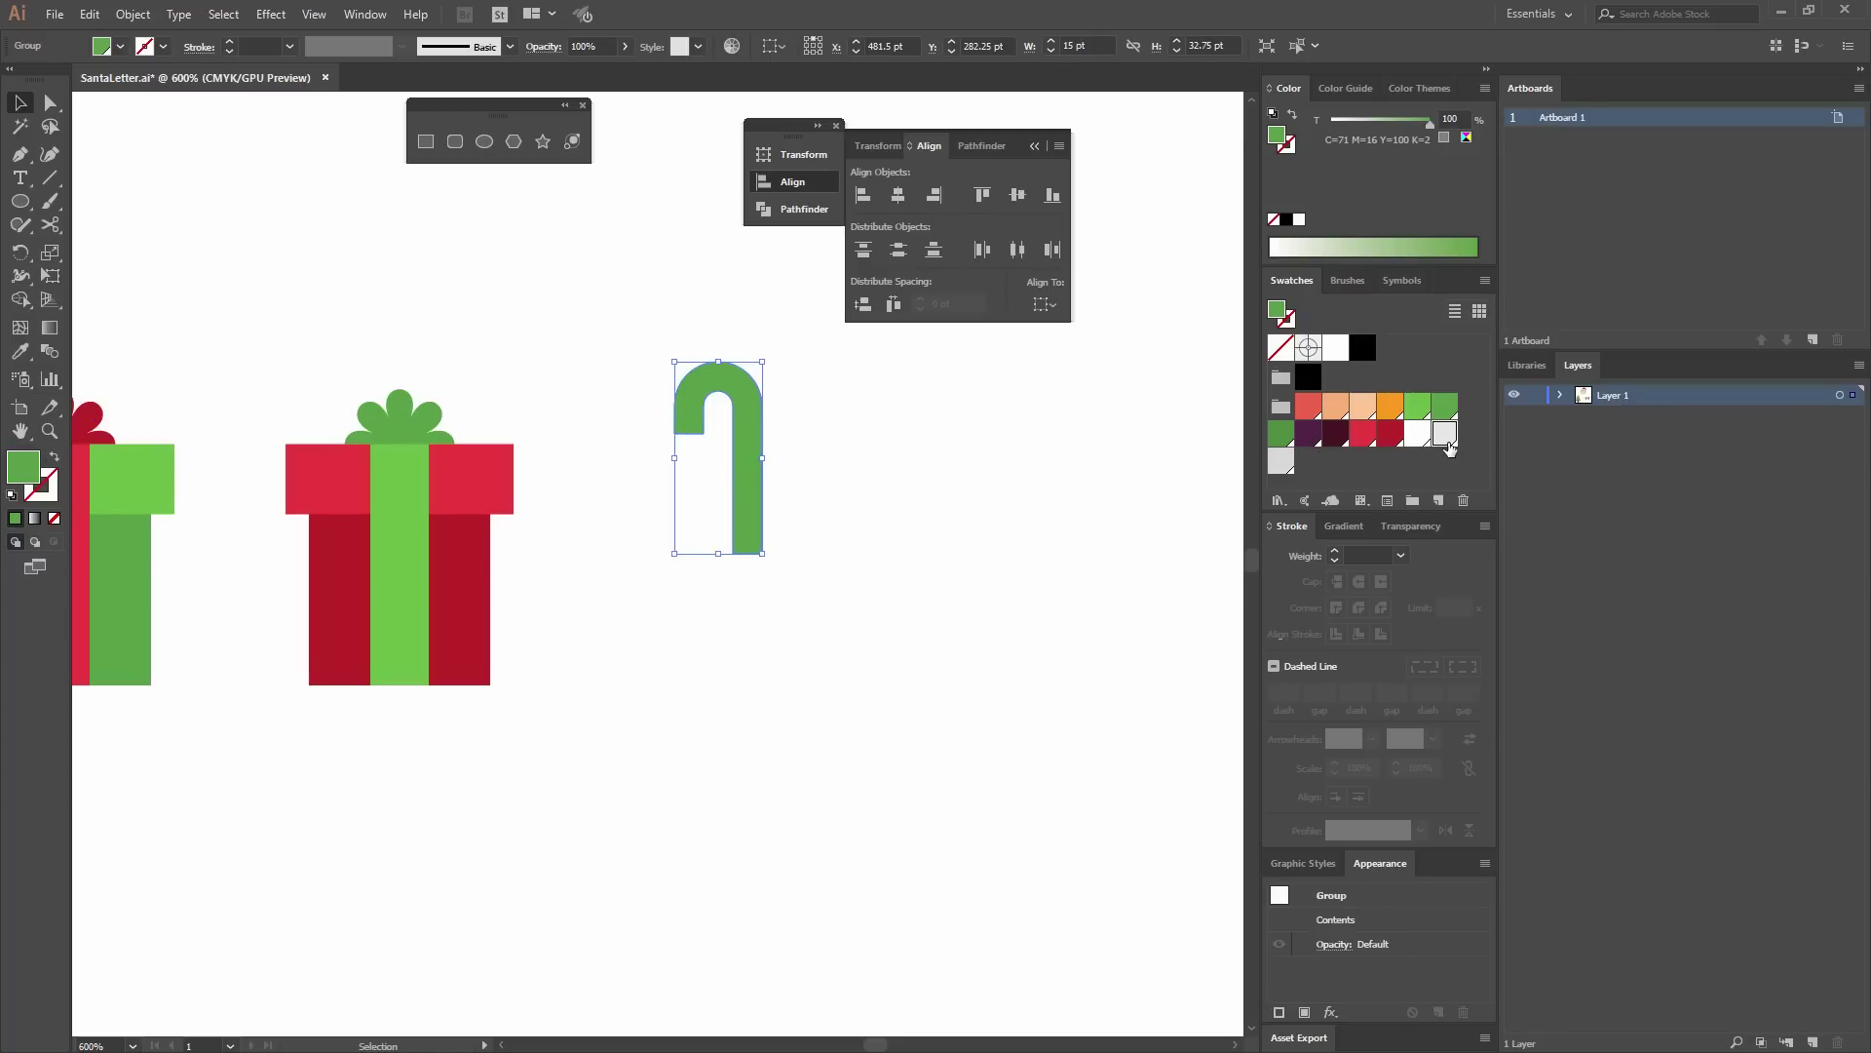
click(808, 535)
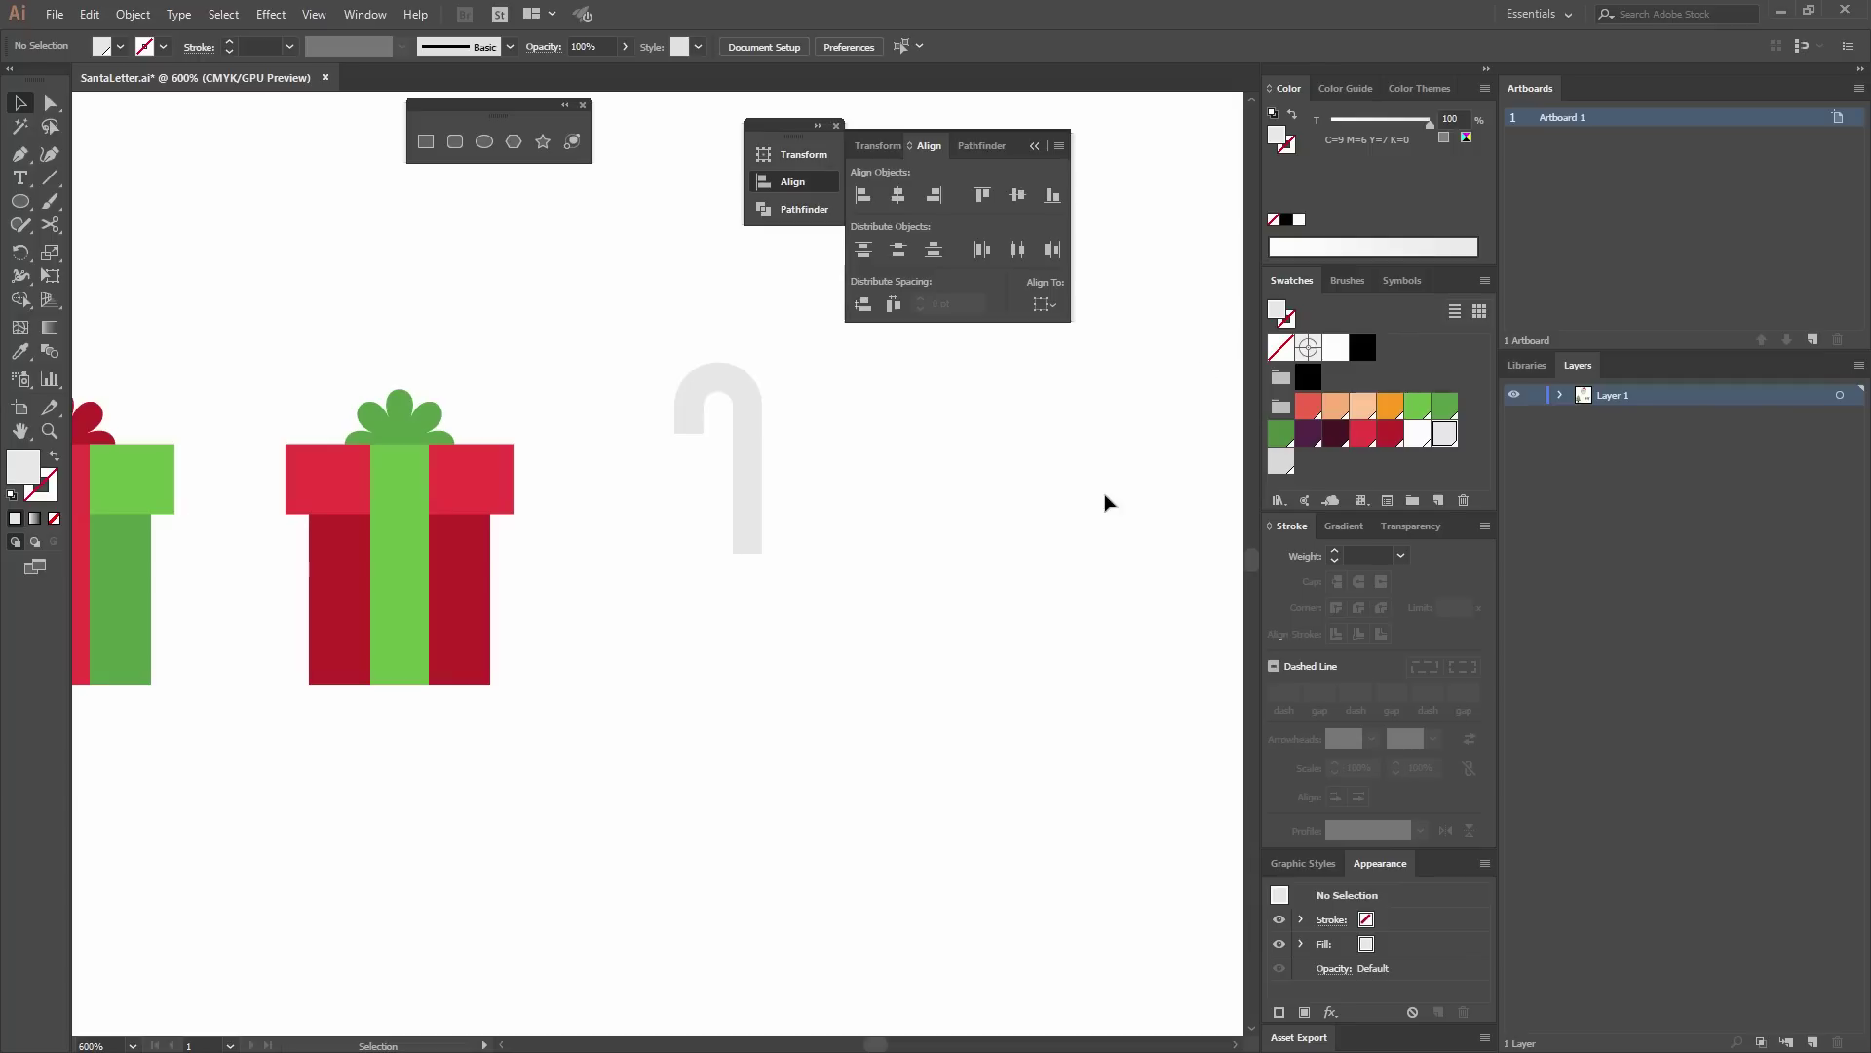
Draw a straight stripe across the left side of the candy cane's hook, with no fill and a red stroke (C=3 M=92 Y=79 K=0).
key(p)
key(ctrl+equal)
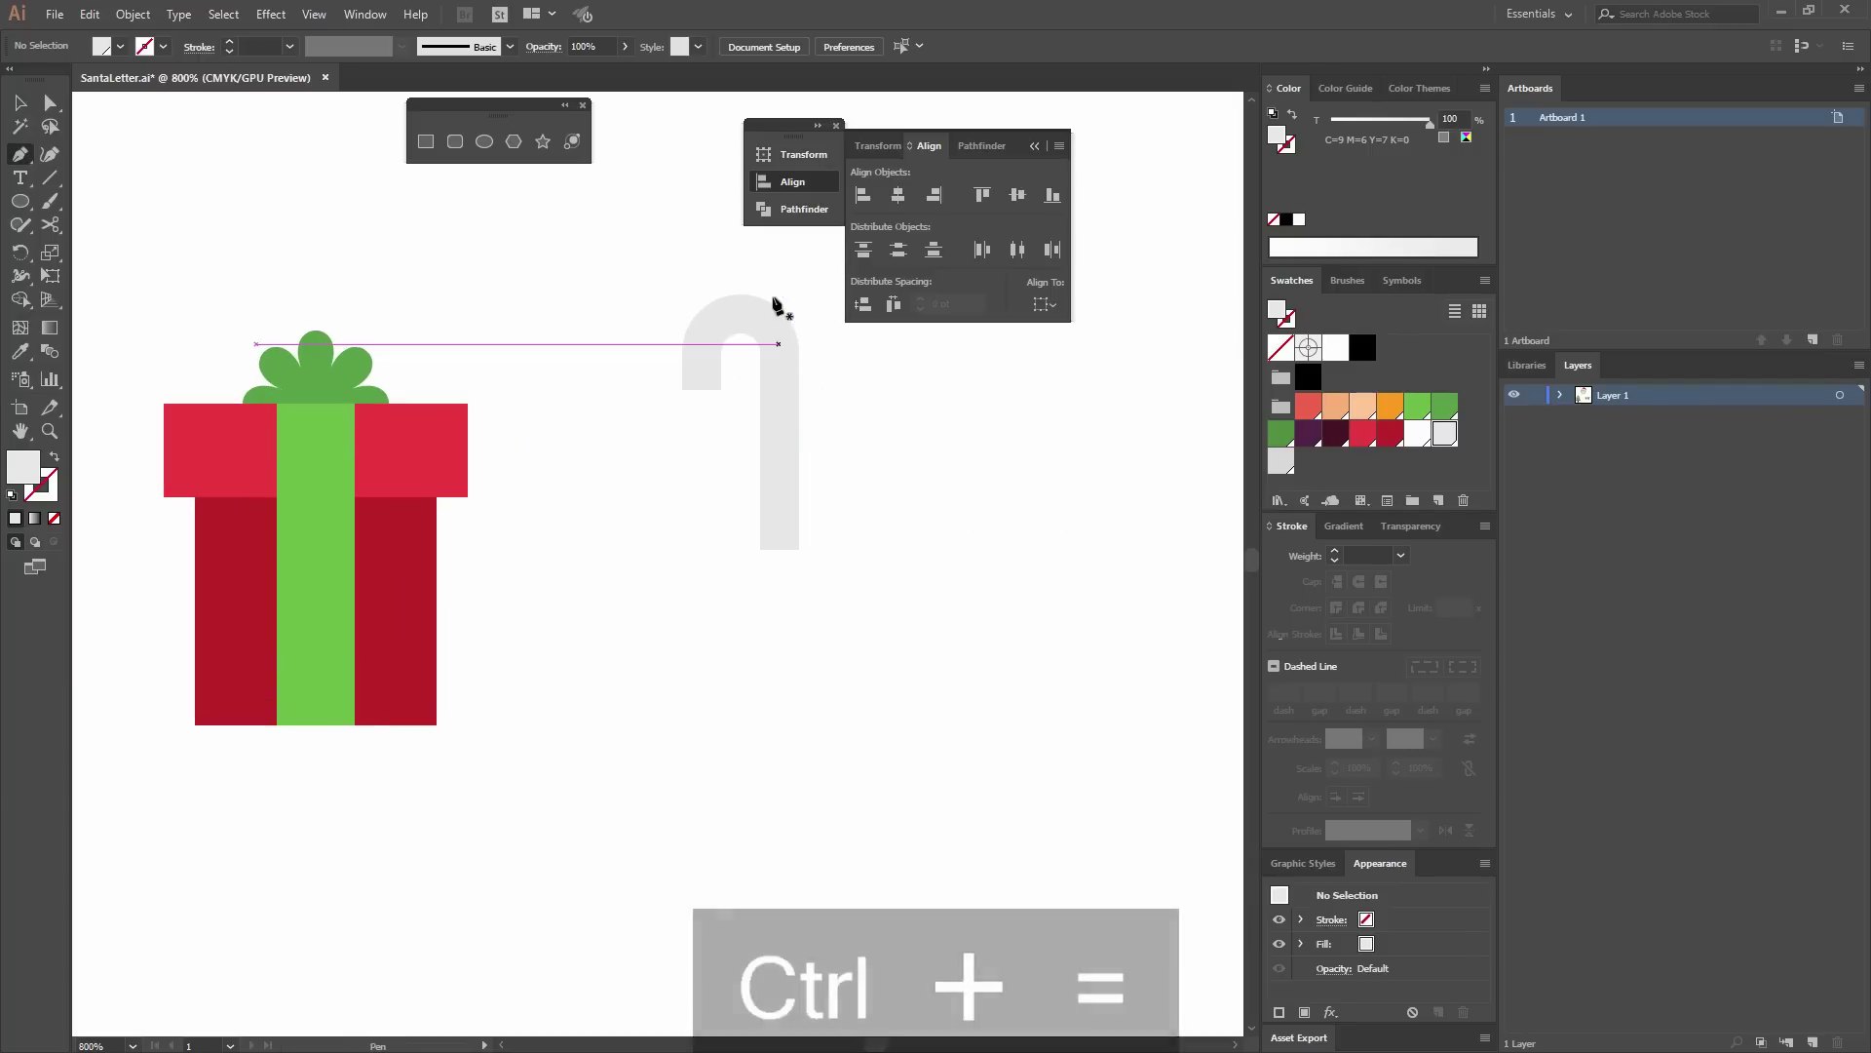
drag(740, 296, 679, 396)
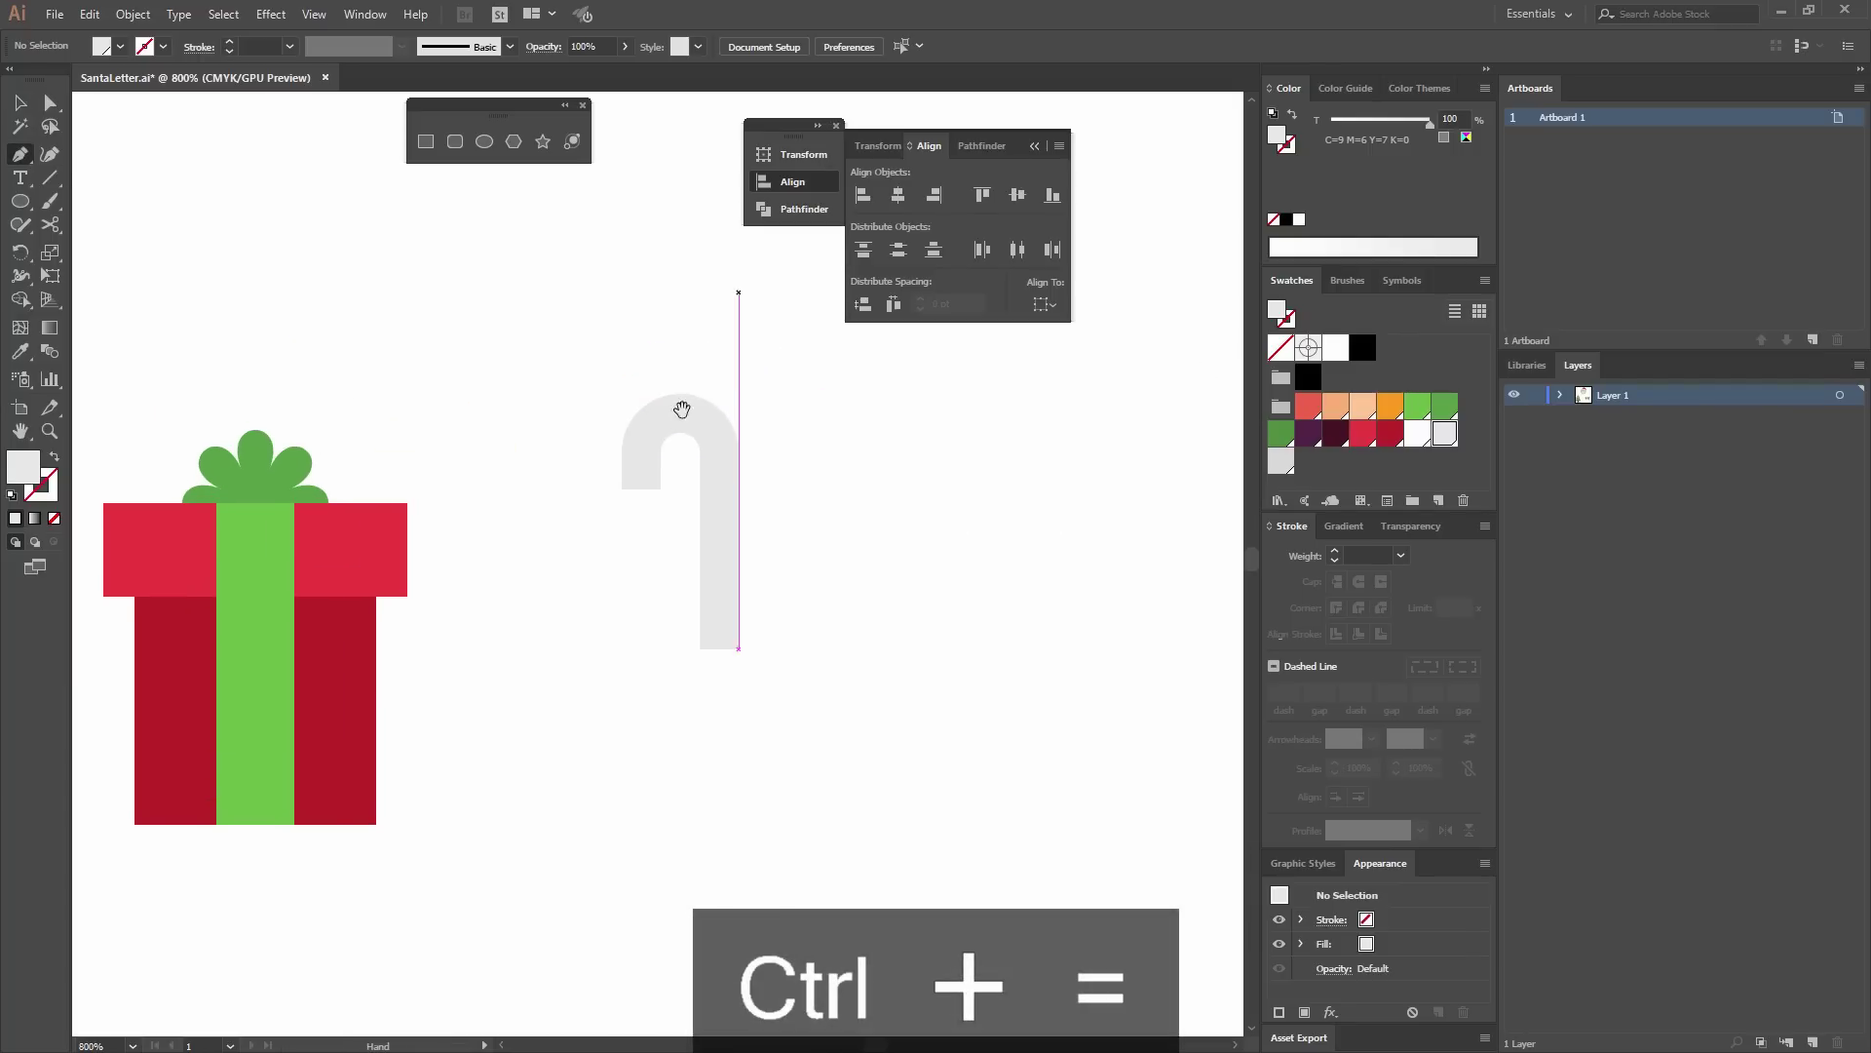
click(671, 465)
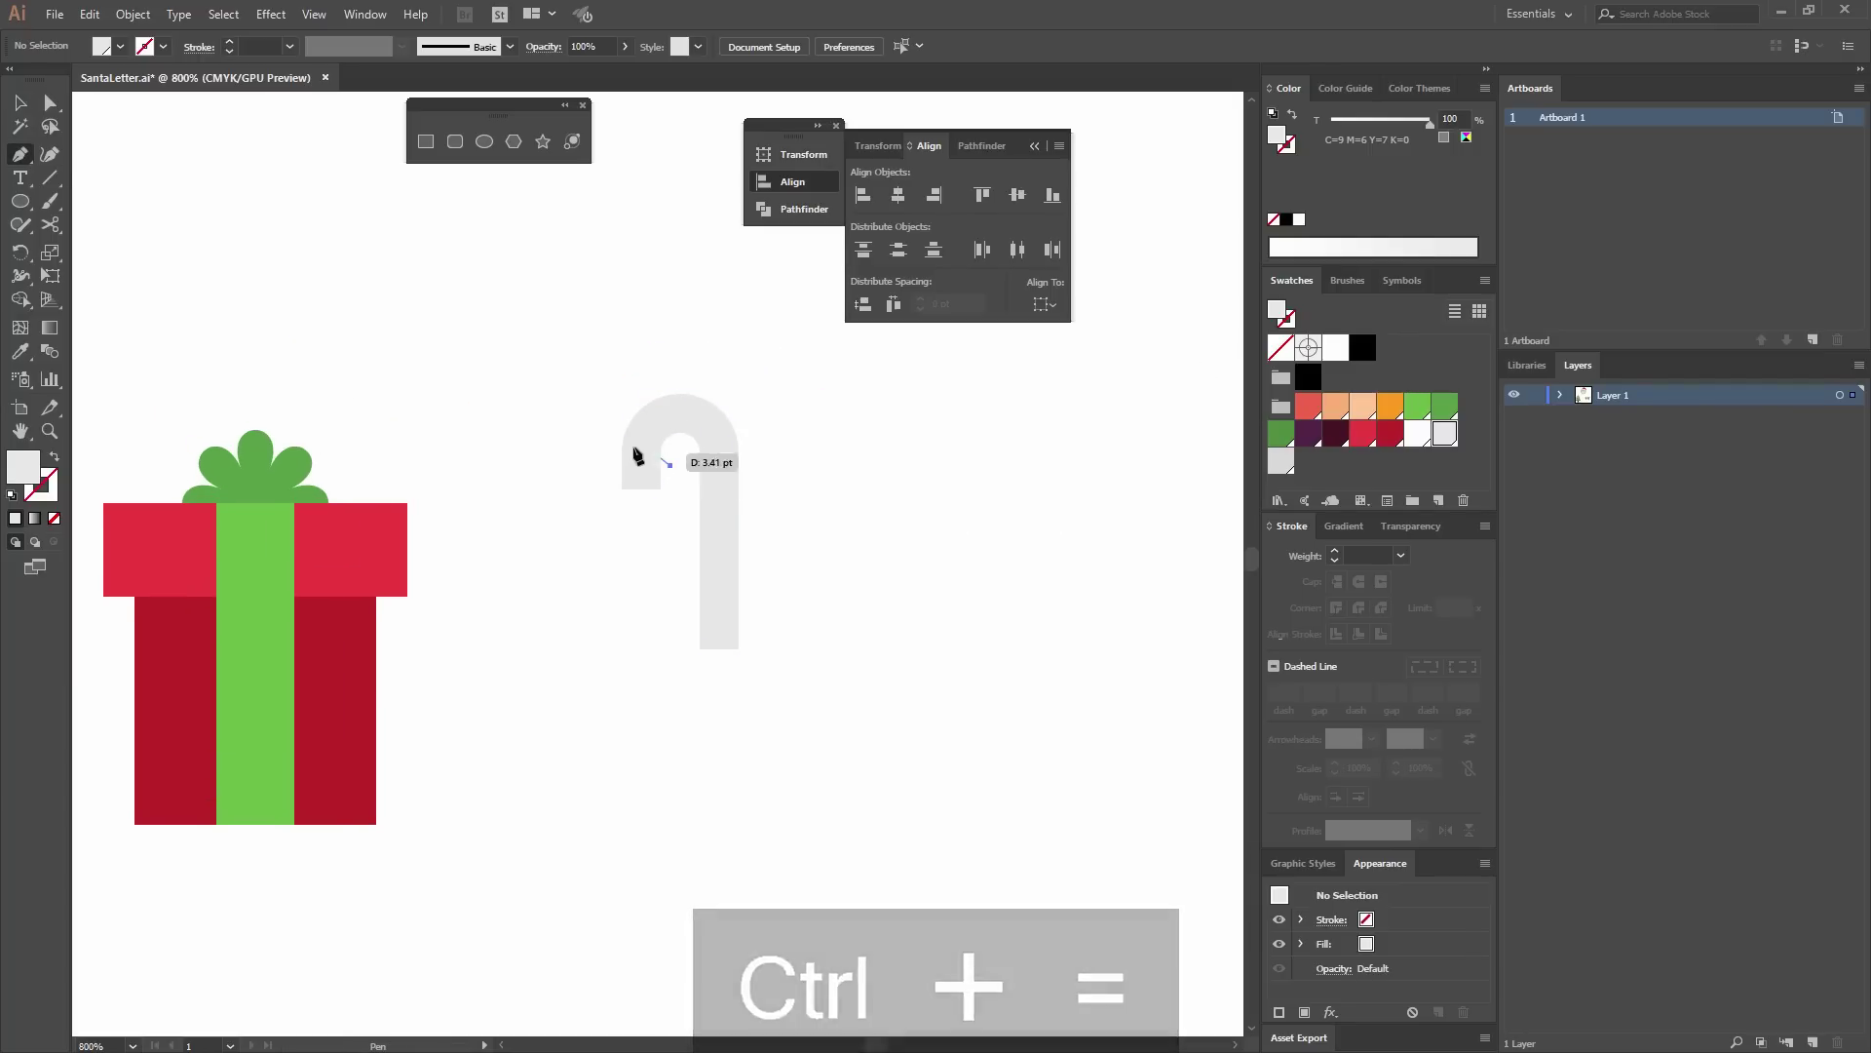
click(600, 443)
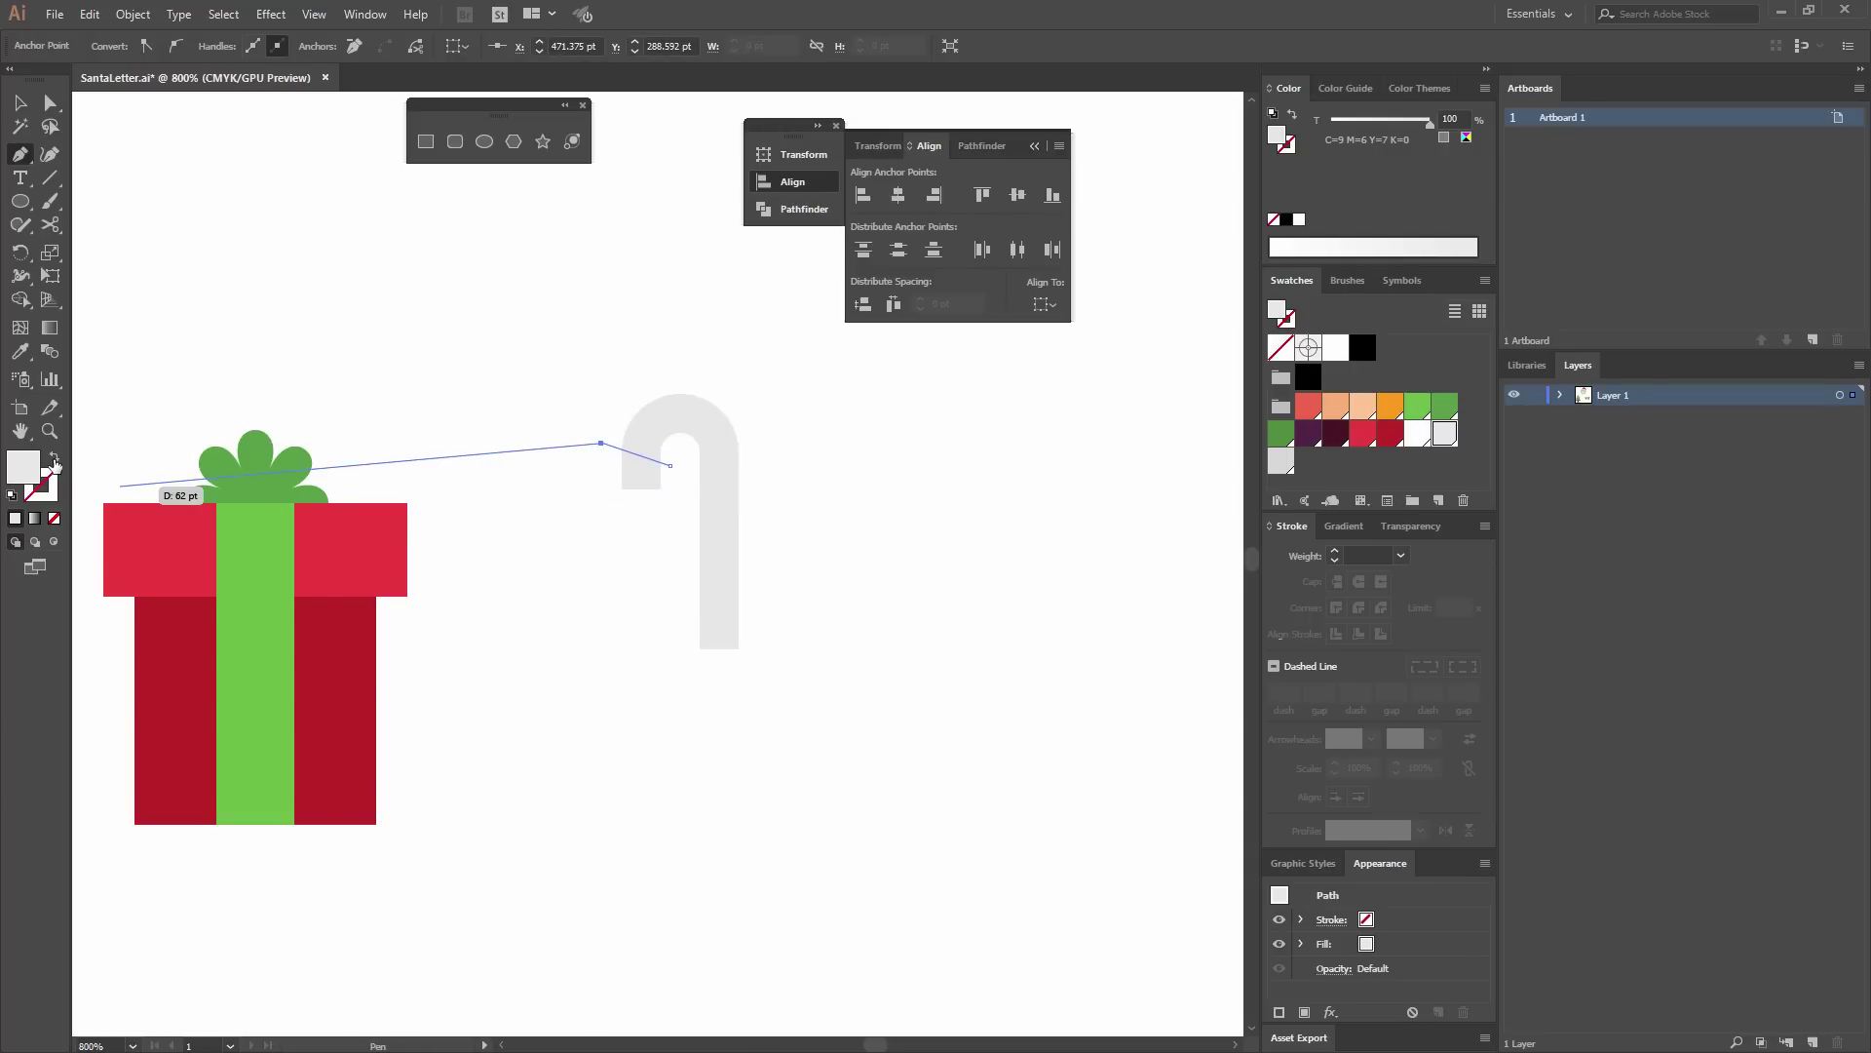
click(54, 461)
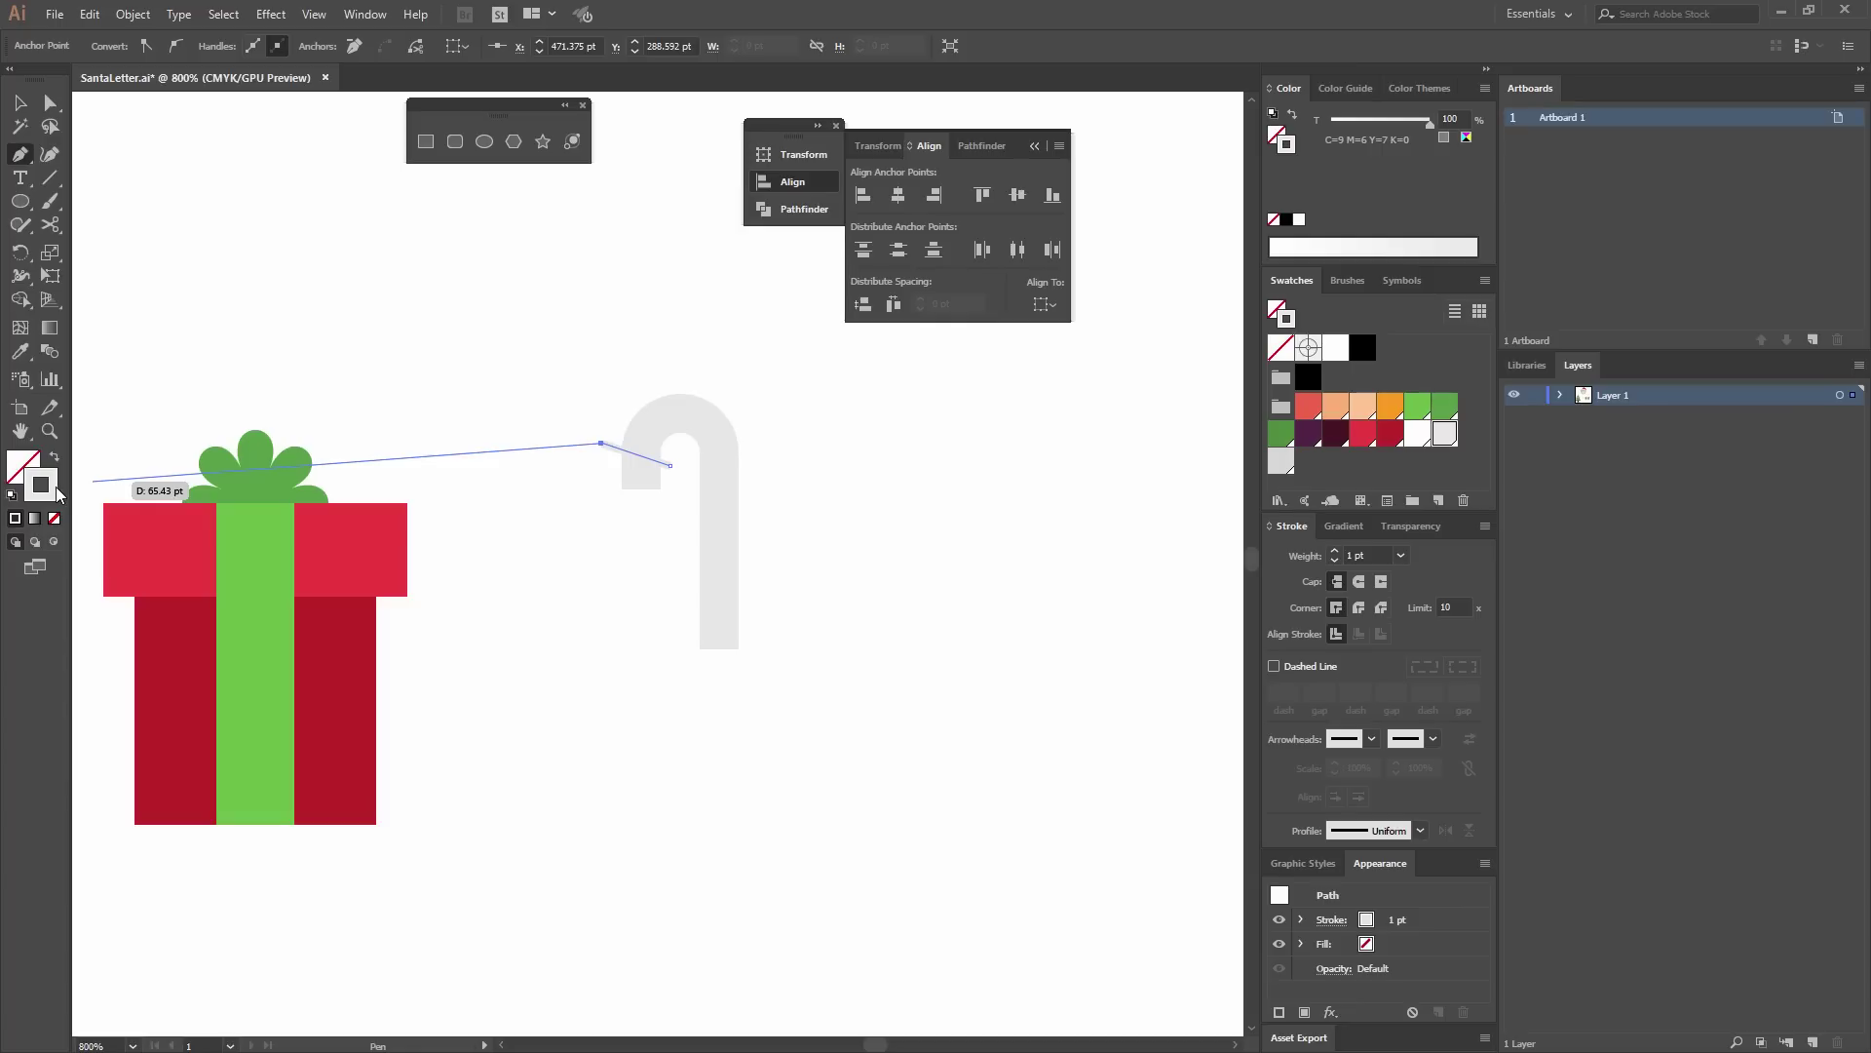
click(1363, 433)
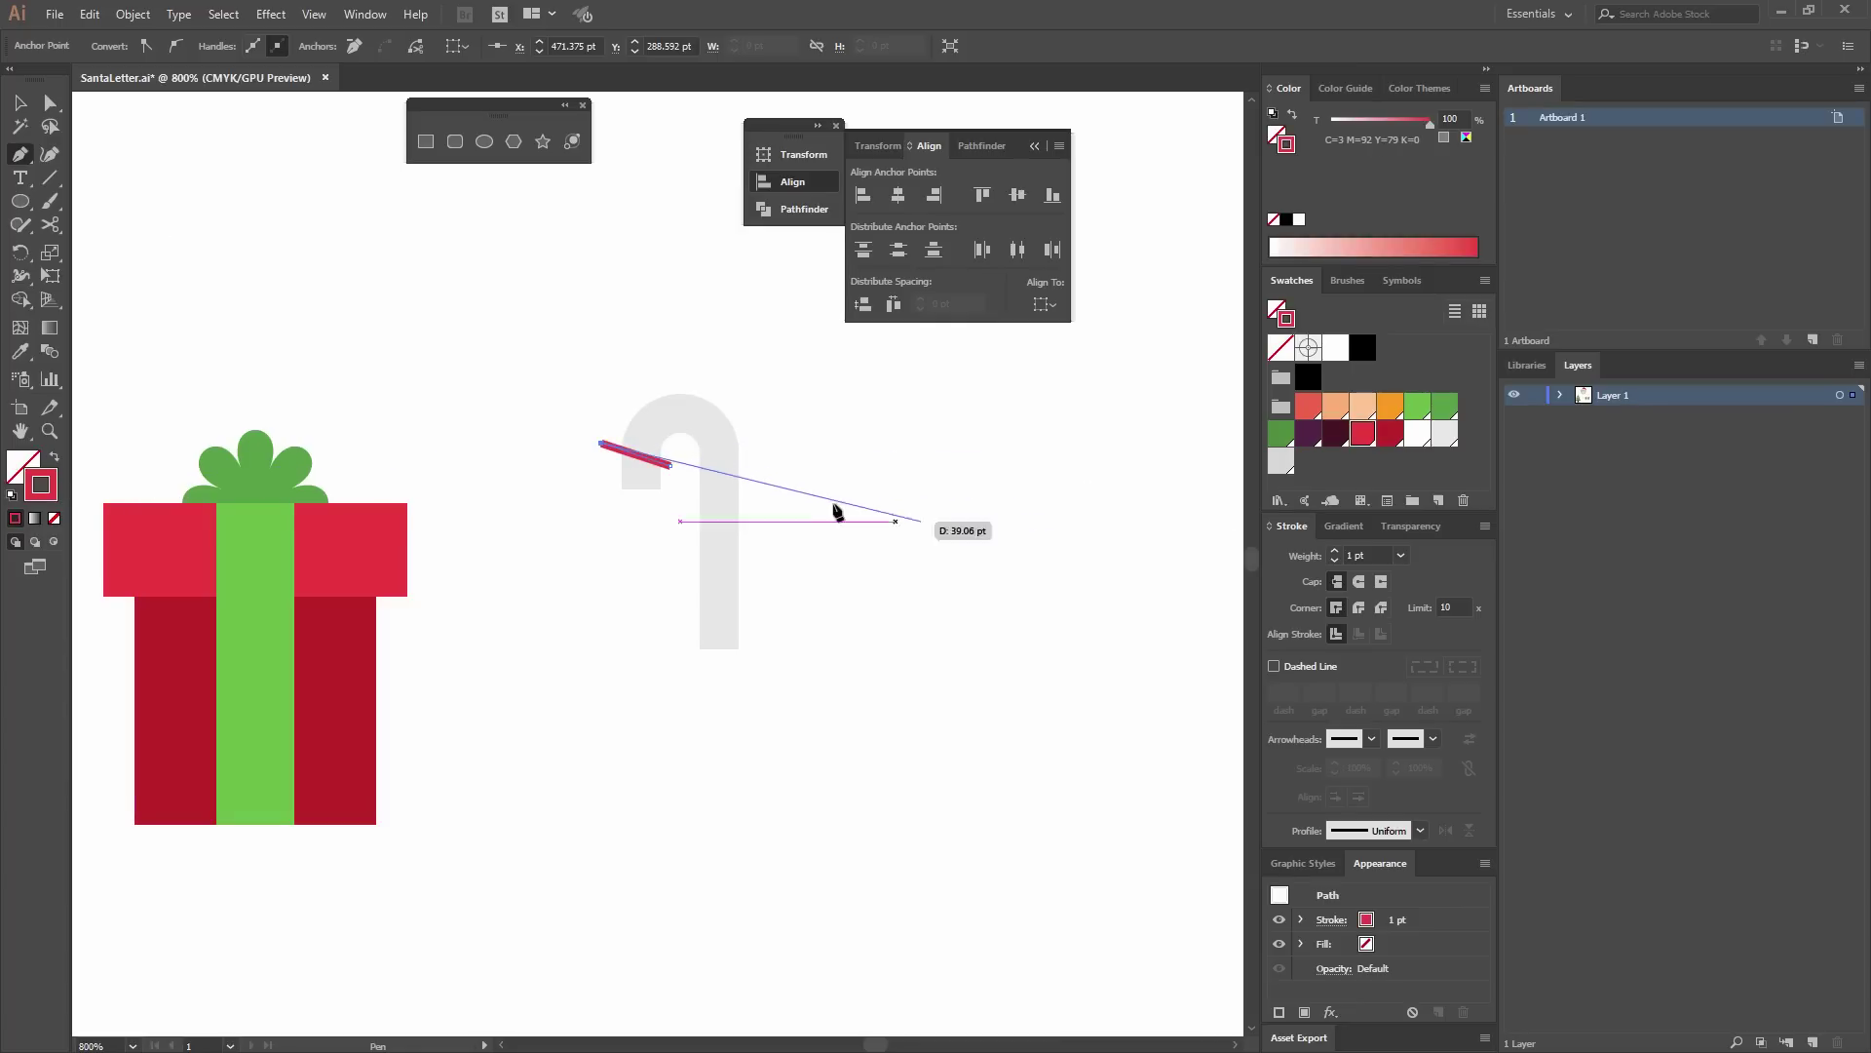
Draw four more straight red stripes across the candy cane: one over the top of the curve and three spaced down the straight shaft.
click(21, 156)
click(670, 376)
click(680, 442)
key(Escape)
click(693, 466)
click(750, 466)
key(Escape)
click(693, 521)
click(757, 528)
click(686, 586)
click(756, 589)
ctrl+click(955, 518)
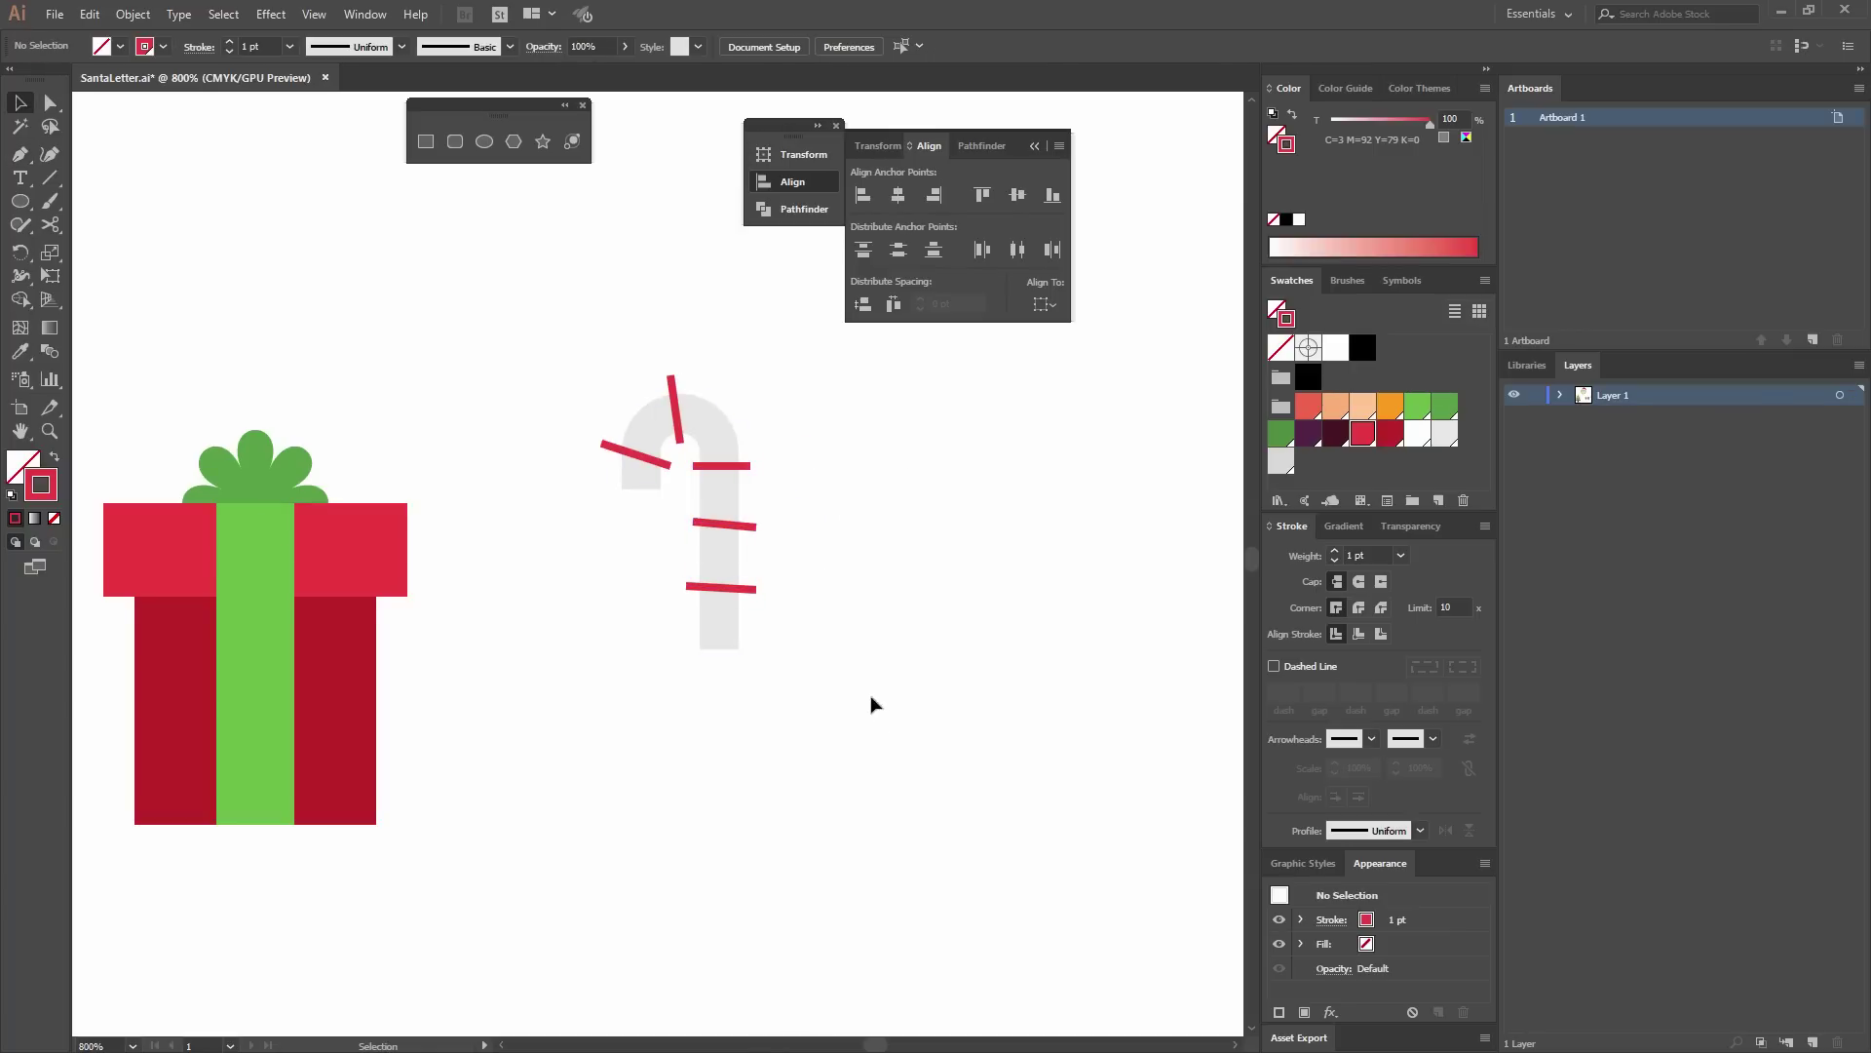
Group the five red stripes without the cane shape and set their stroke weight to 2 pt.
drag(779, 706, 555, 363)
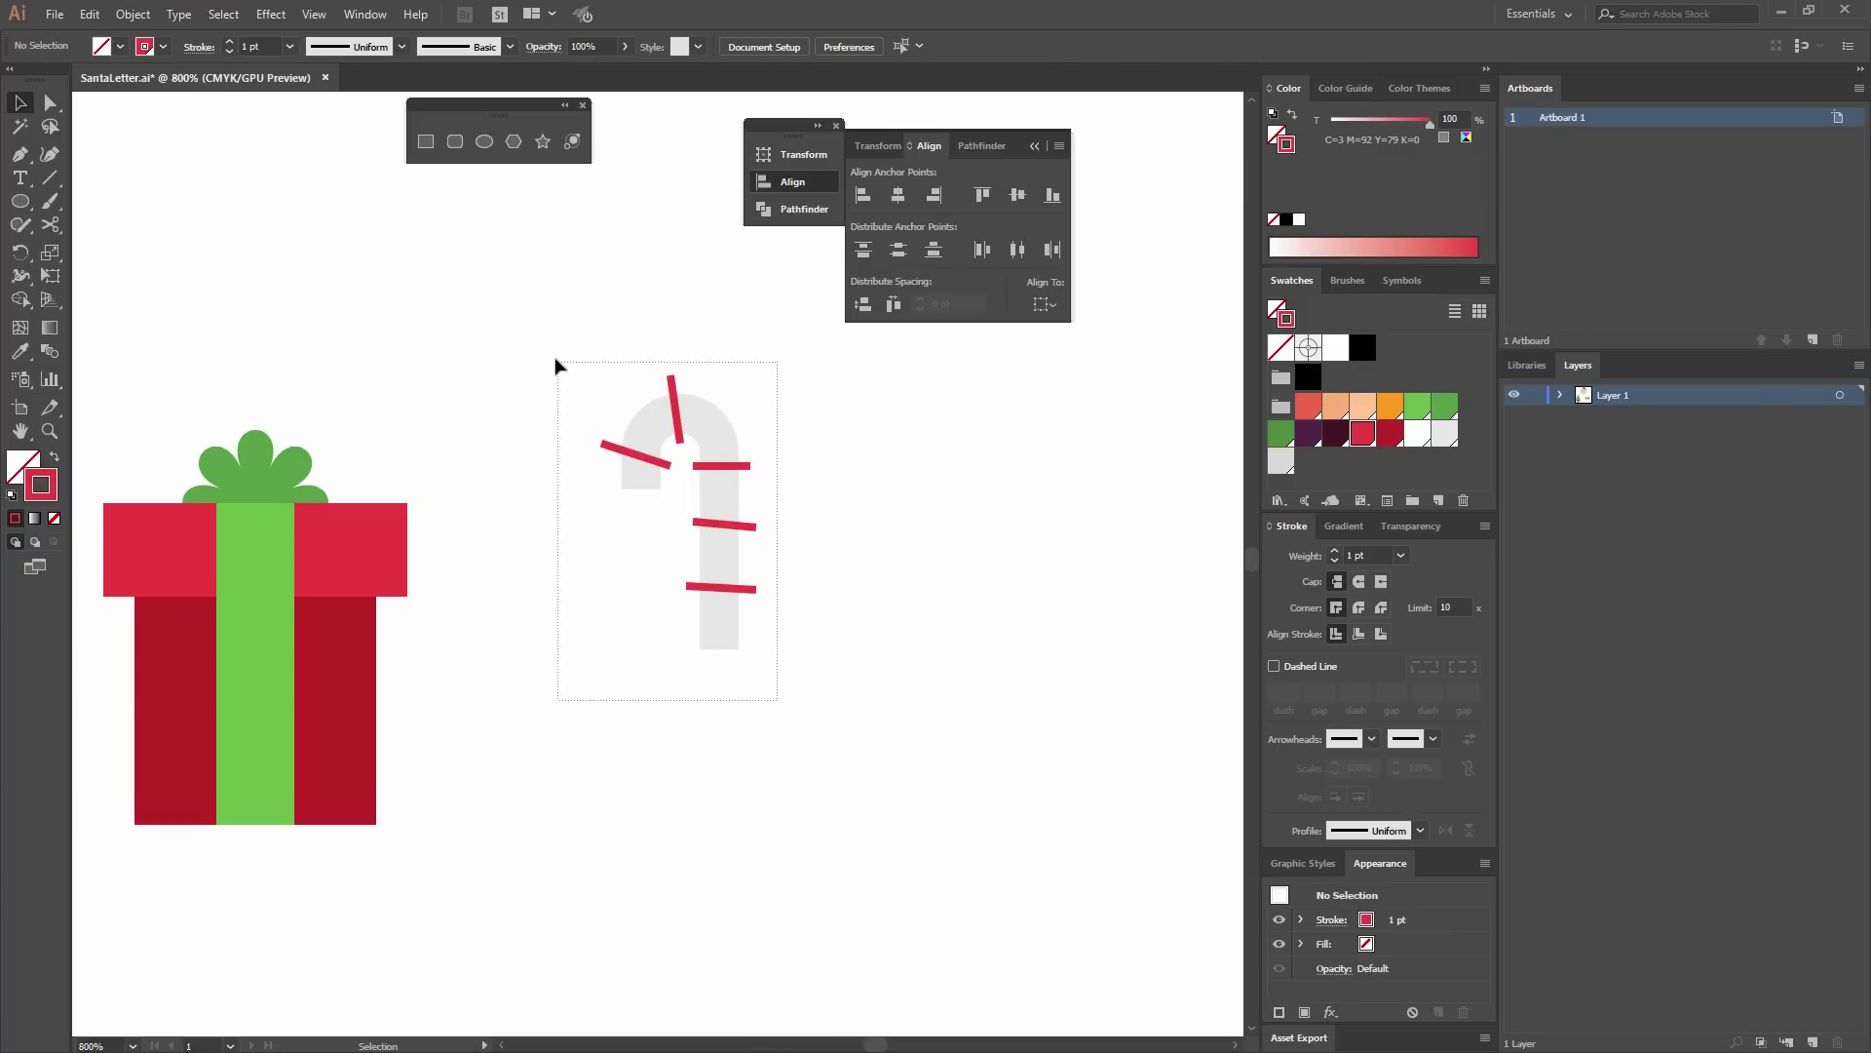
shift+click(719, 433)
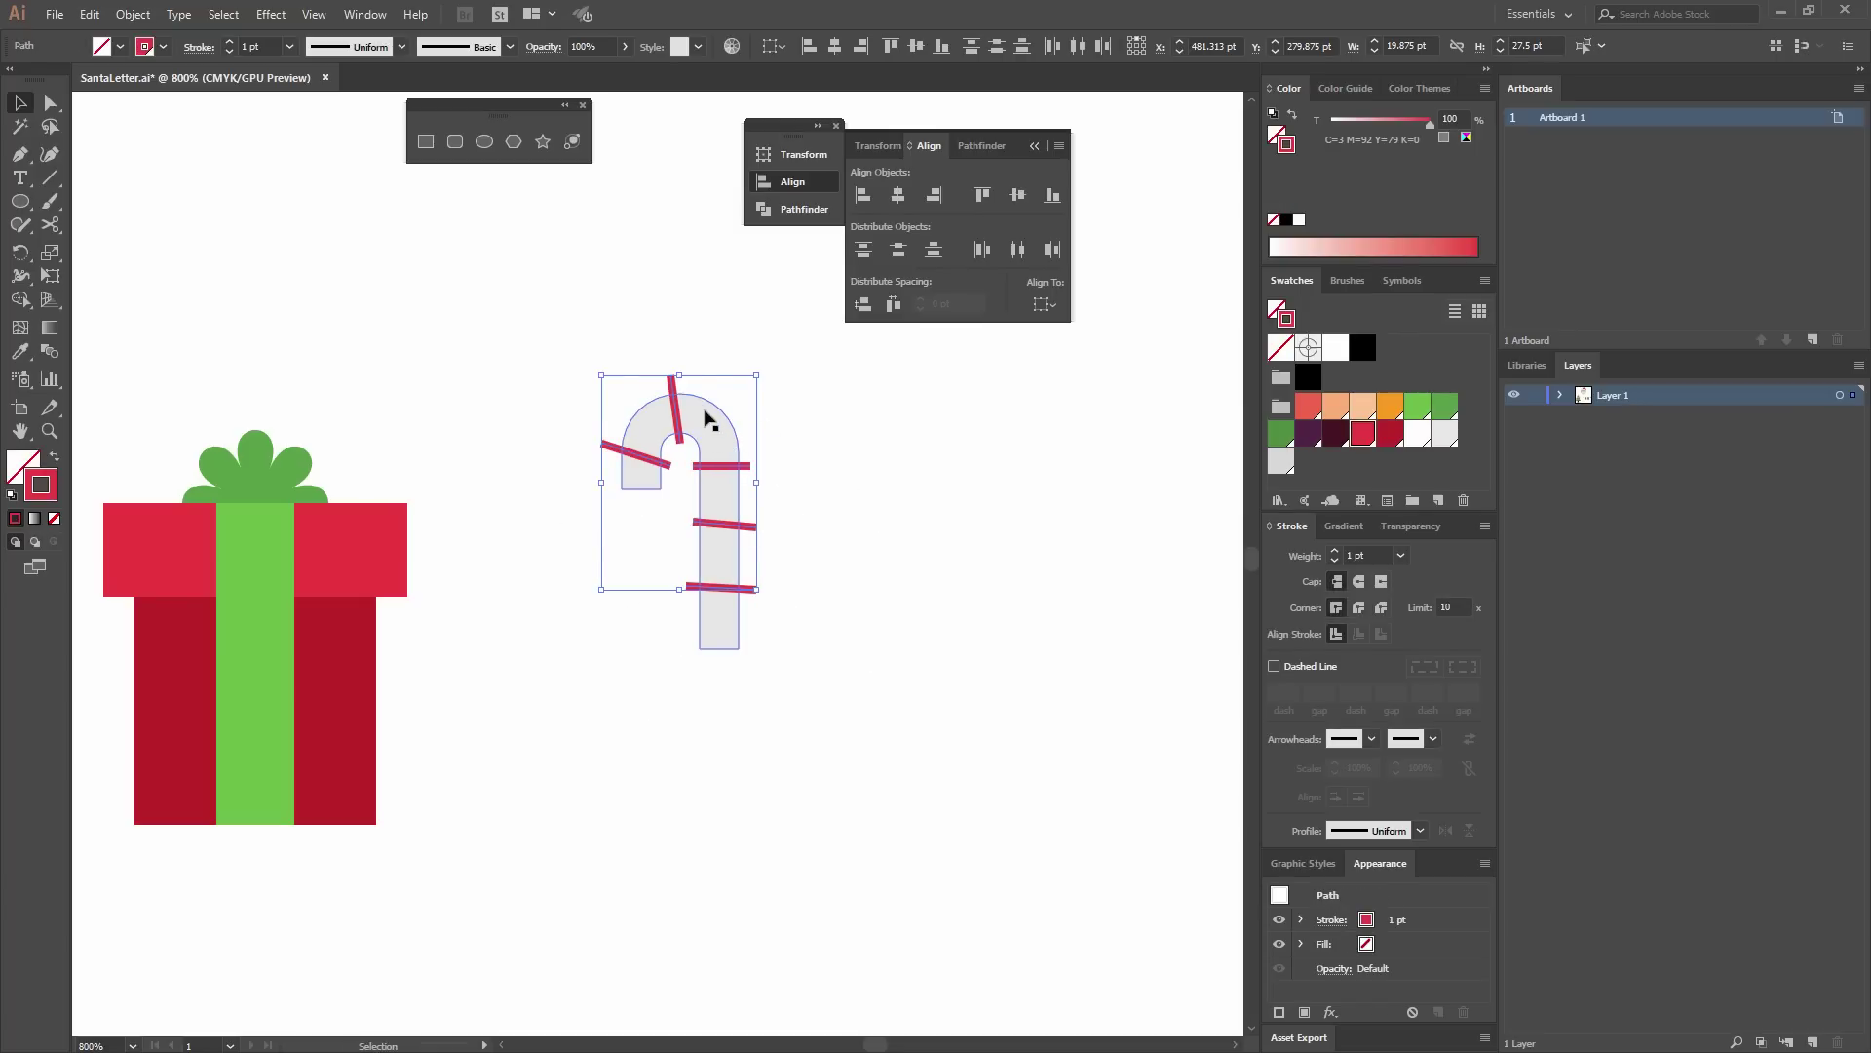
key(ctrl+g)
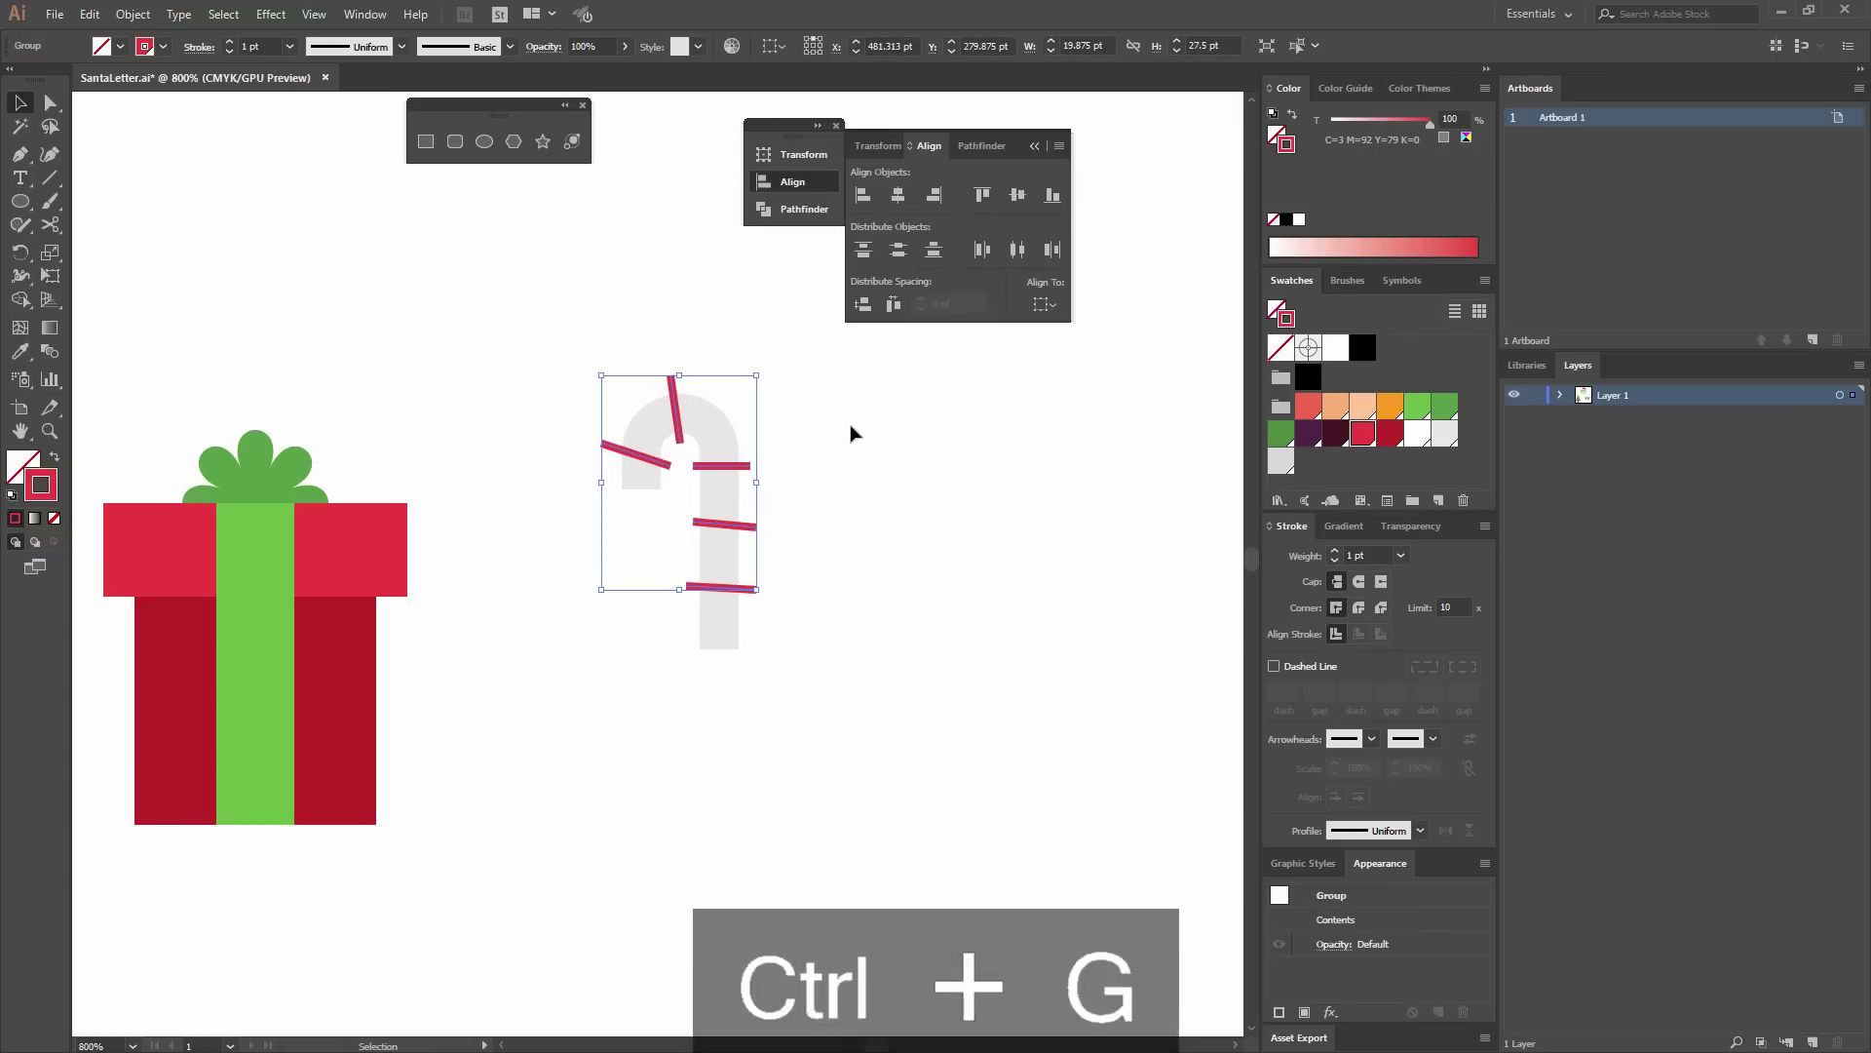
click(1335, 551)
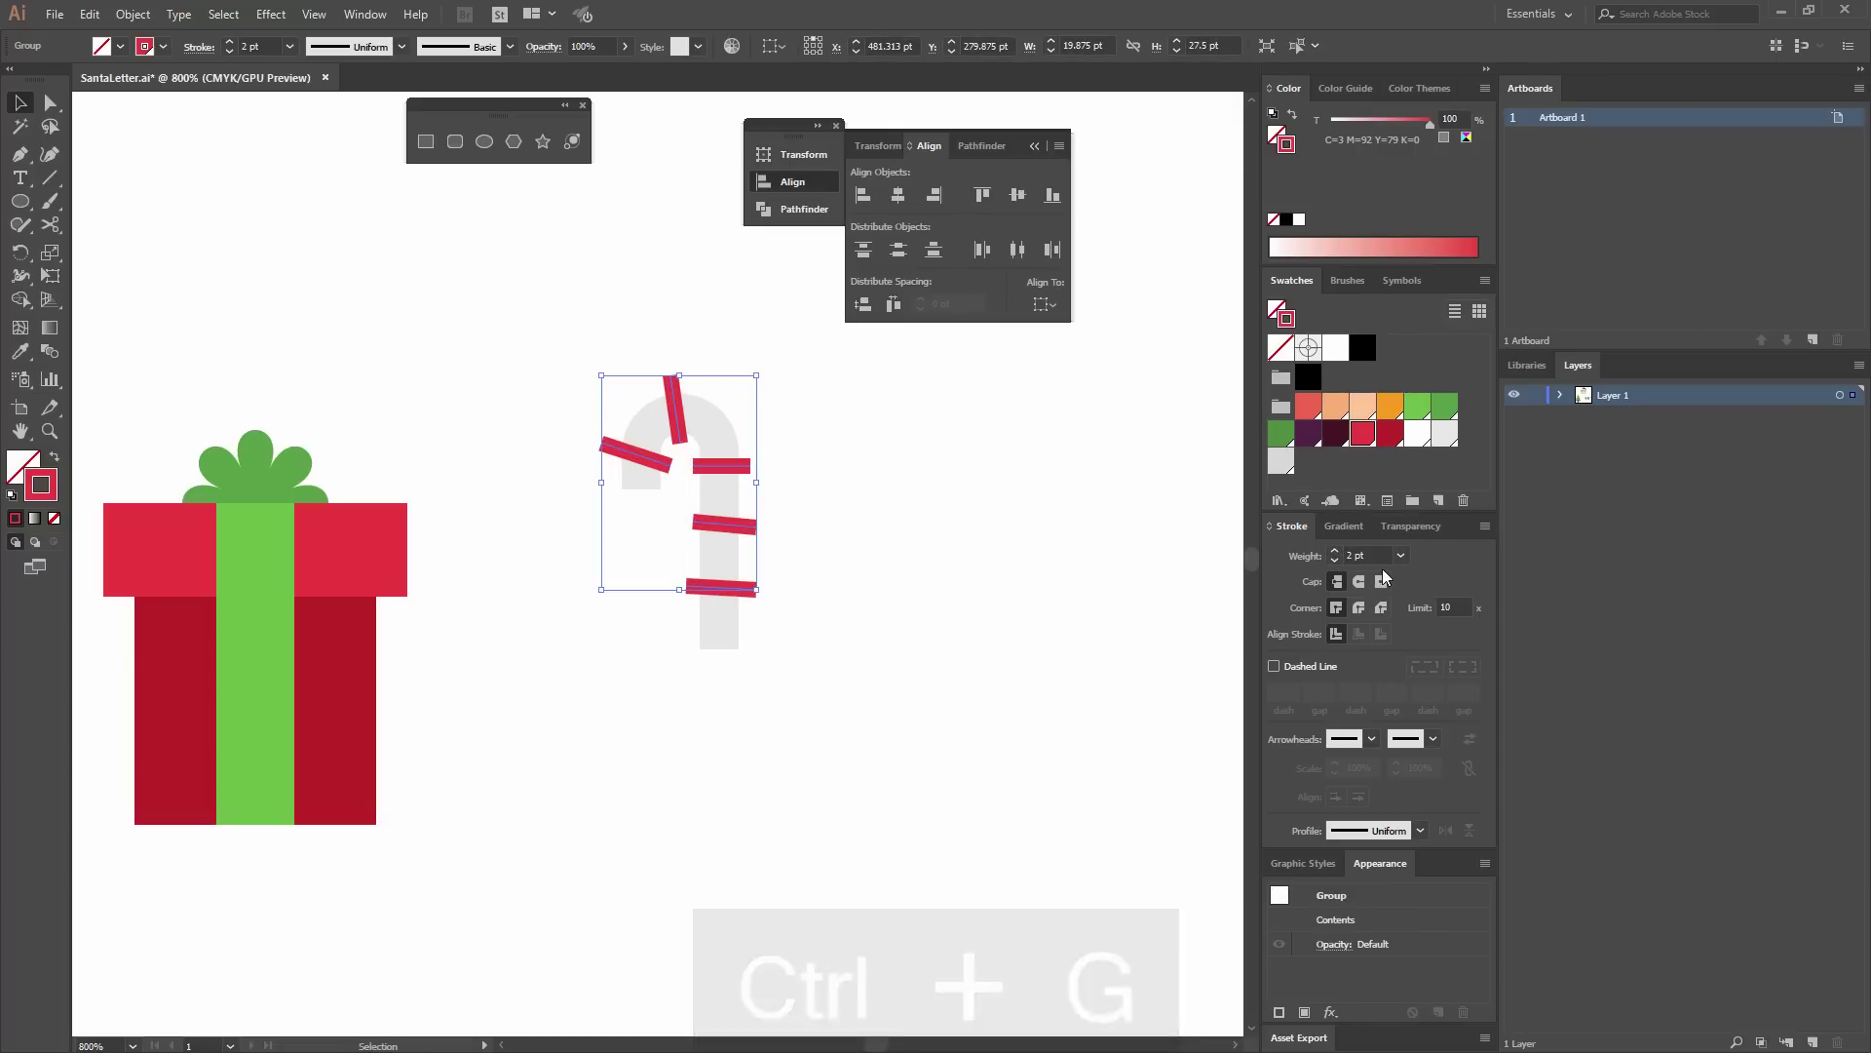
click(871, 548)
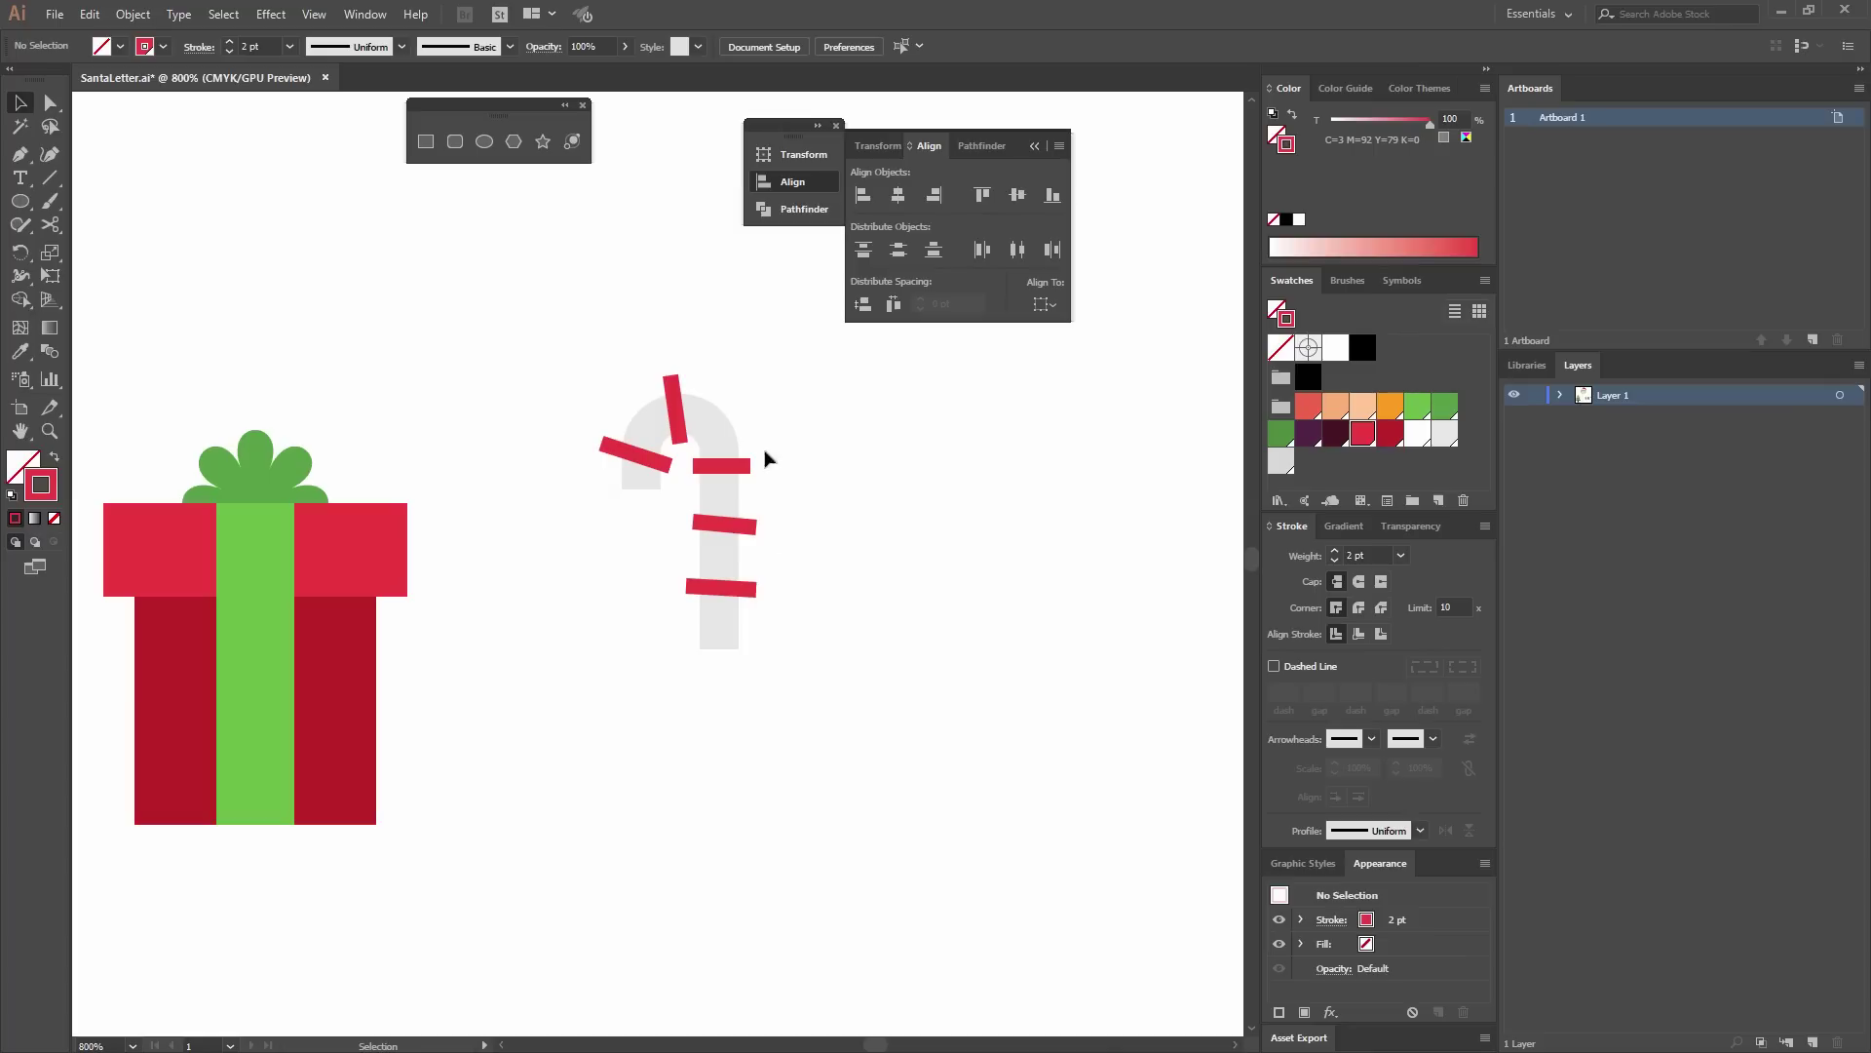
Cut the grouped red stripes from the candy cane.
click(680, 405)
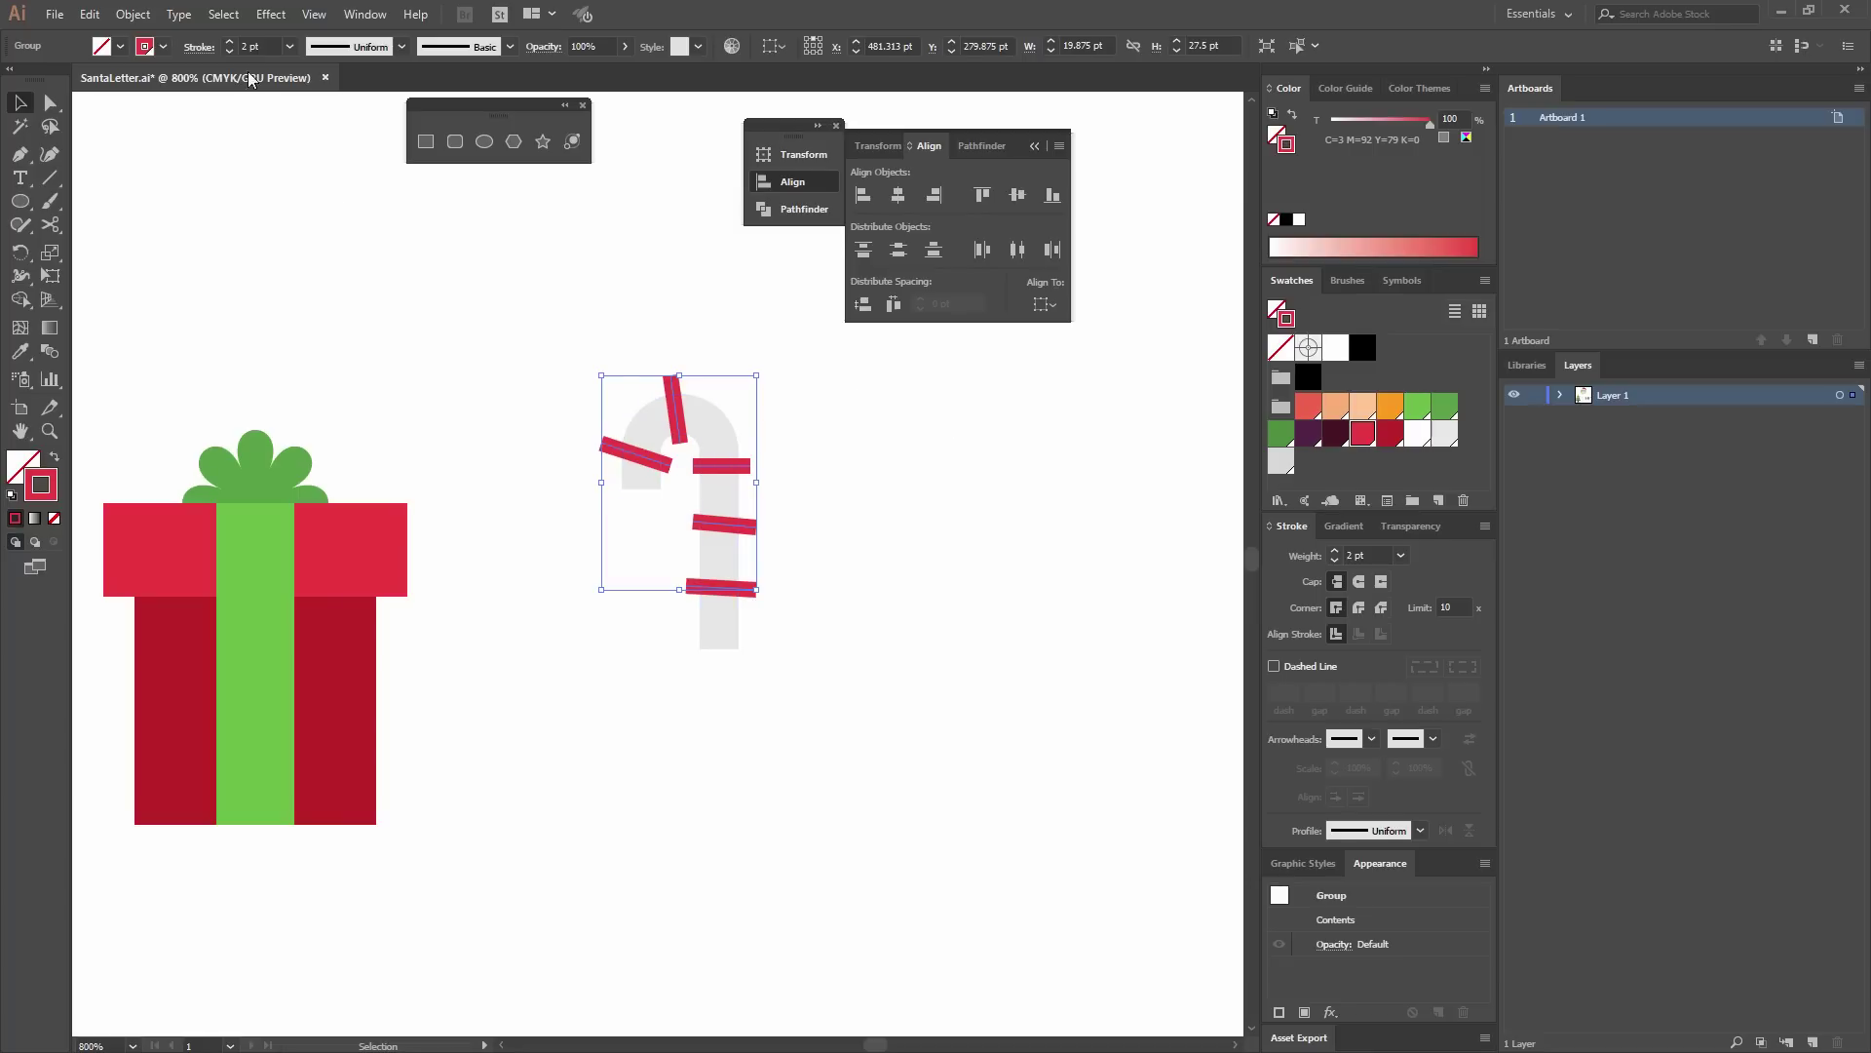
click(118, 15)
mouse_move(90, 14)
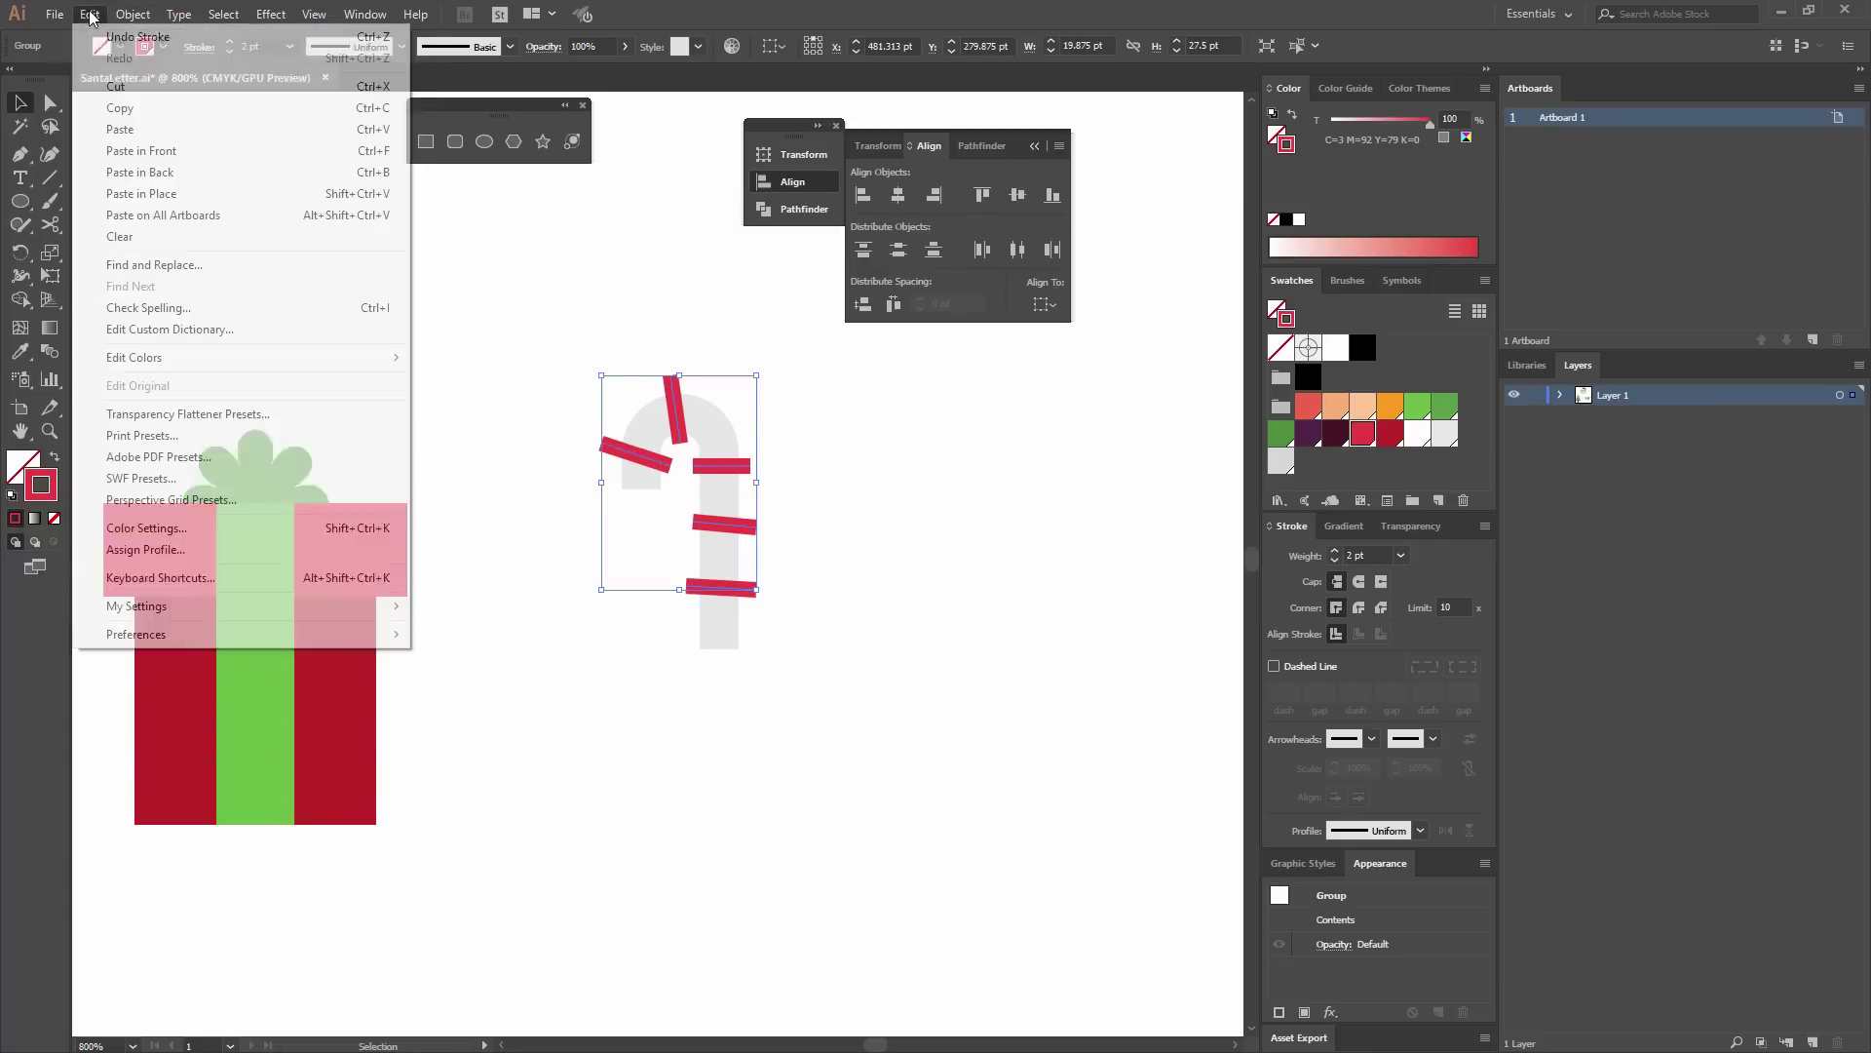
click(124, 80)
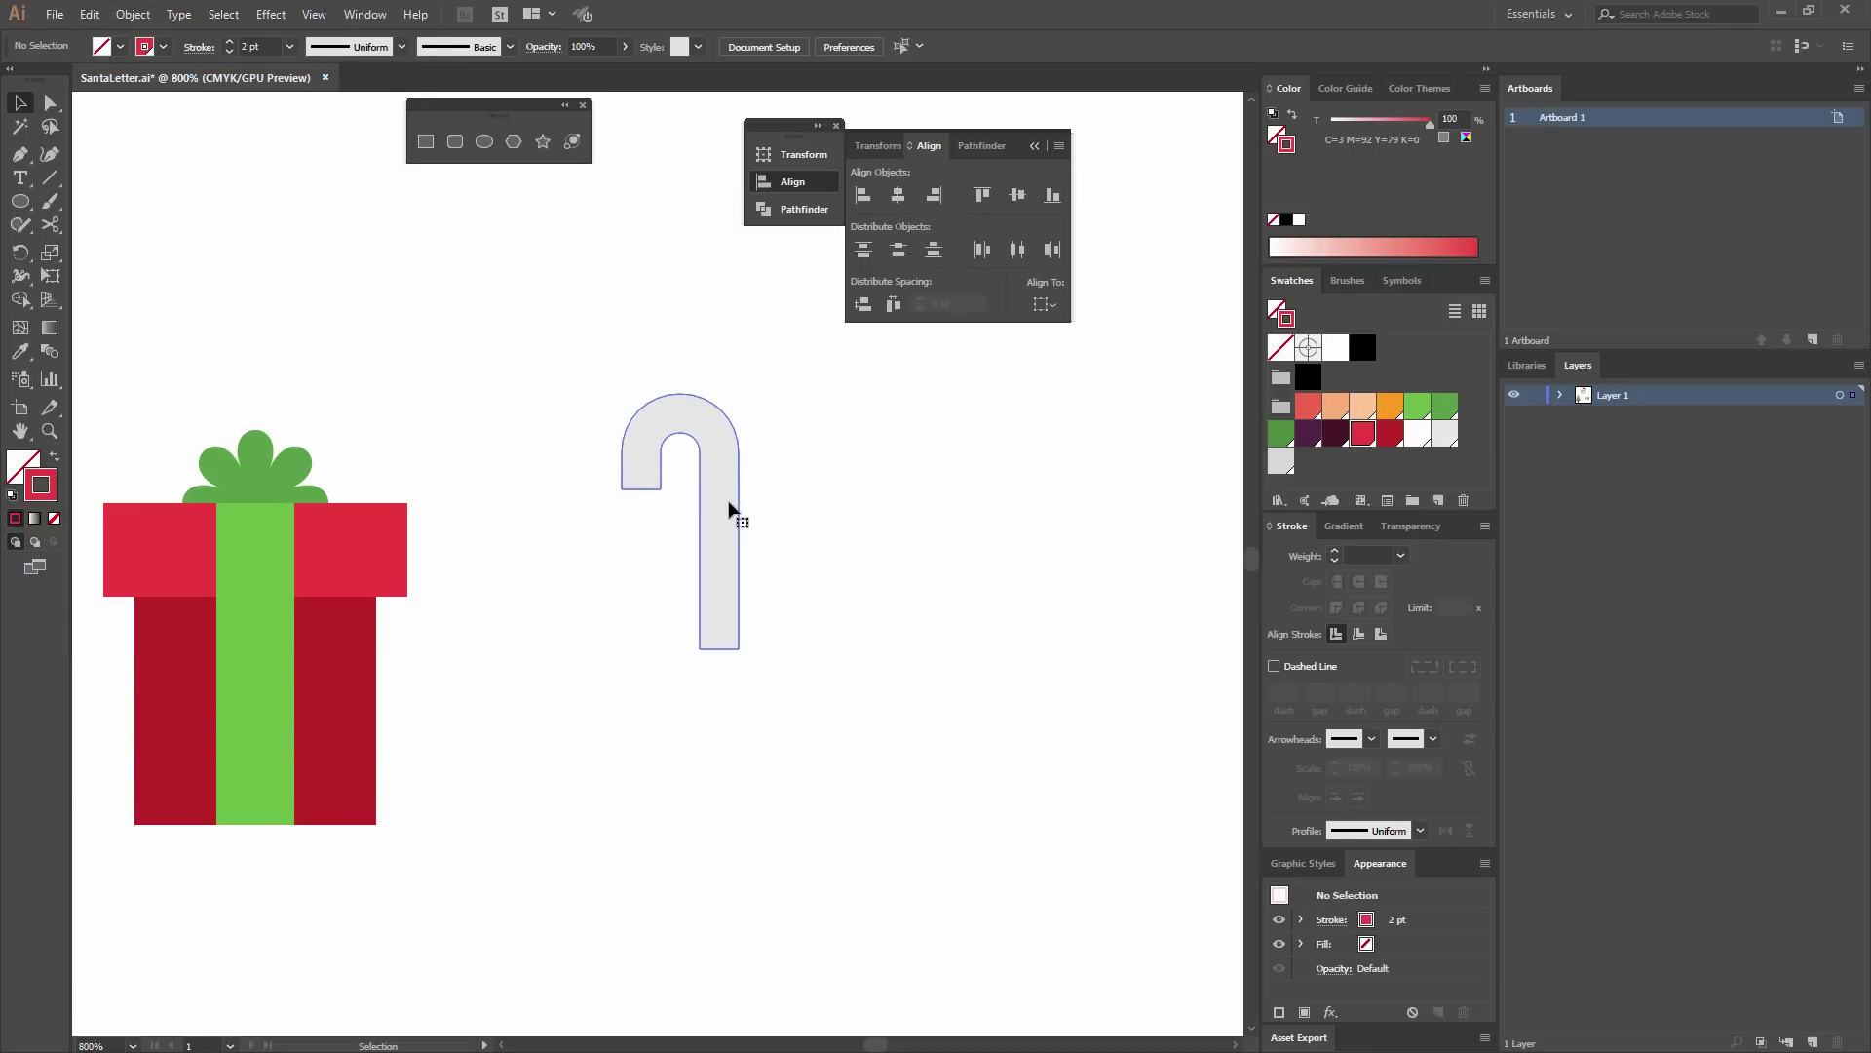
Paste the stripes in place inside the candy cane shape using Draw Inside mode, and return to normal drawing mode.
click(729, 512)
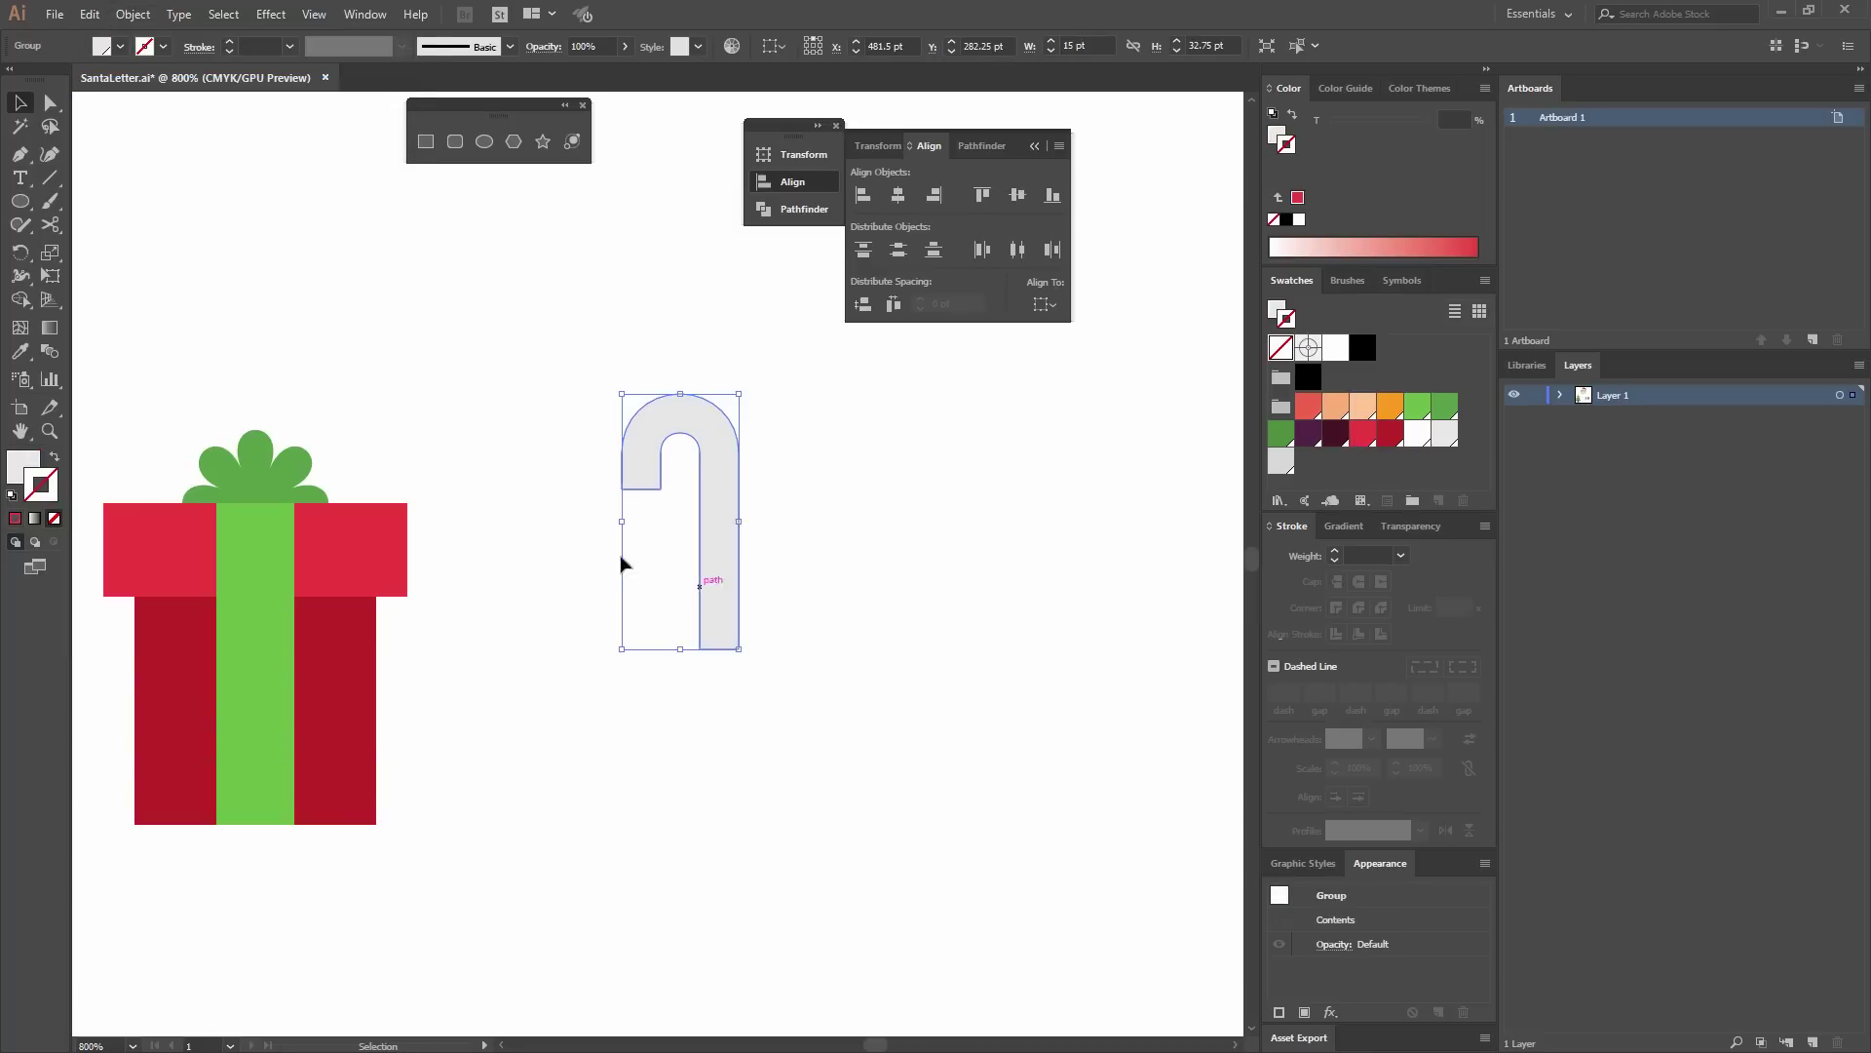
click(49, 106)
click(661, 488)
shift+click(370, 546)
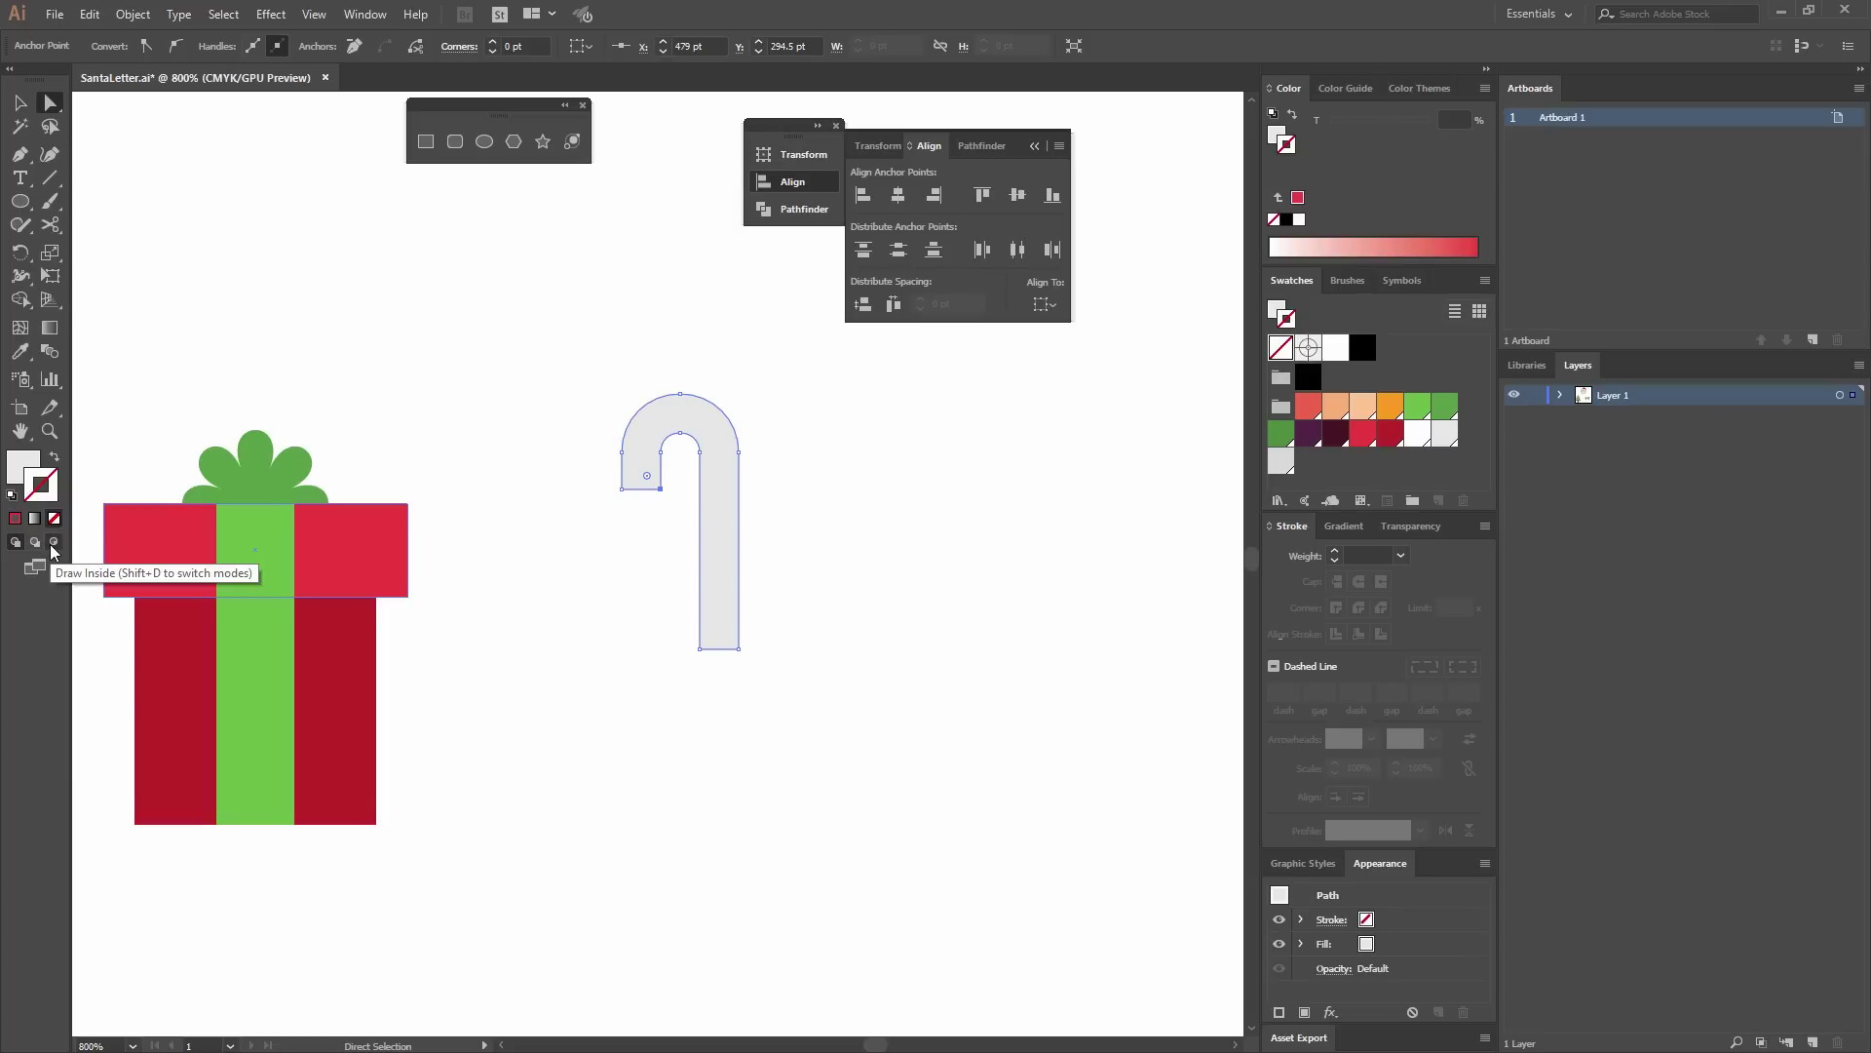
click(52, 545)
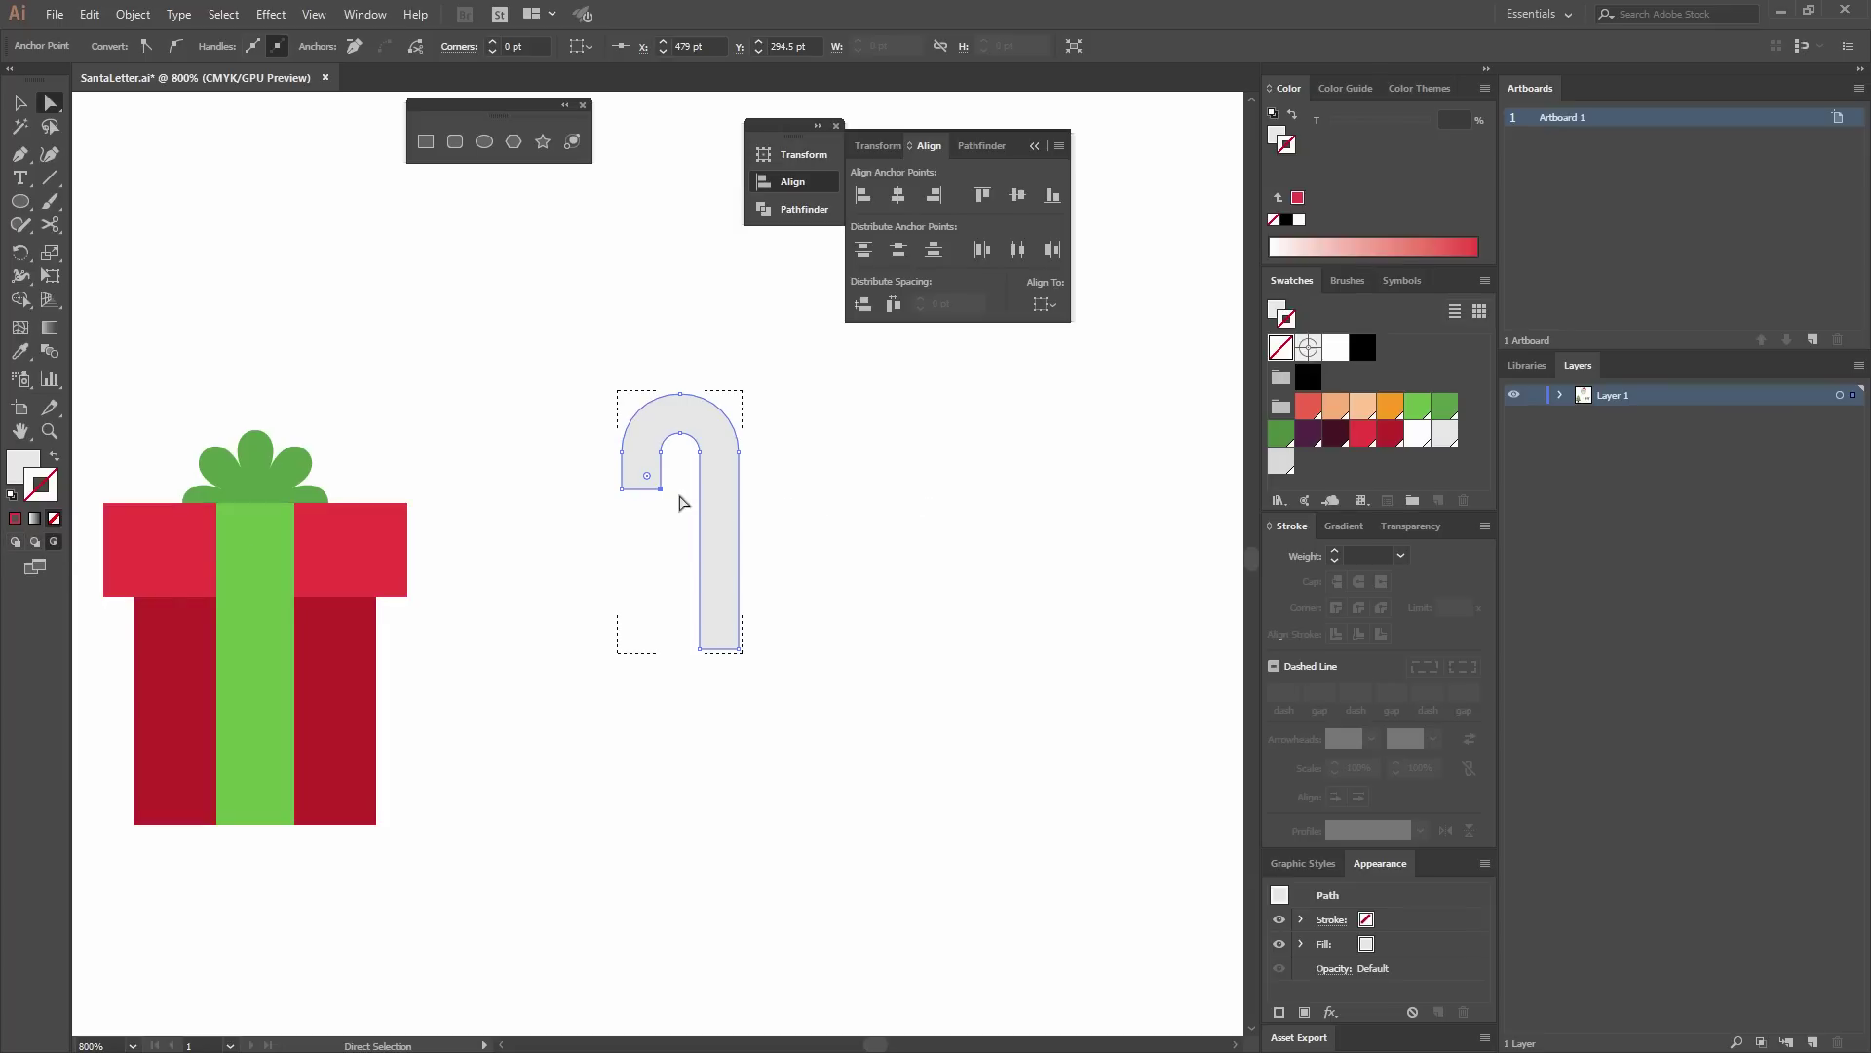
key(ctrl+shift+v)
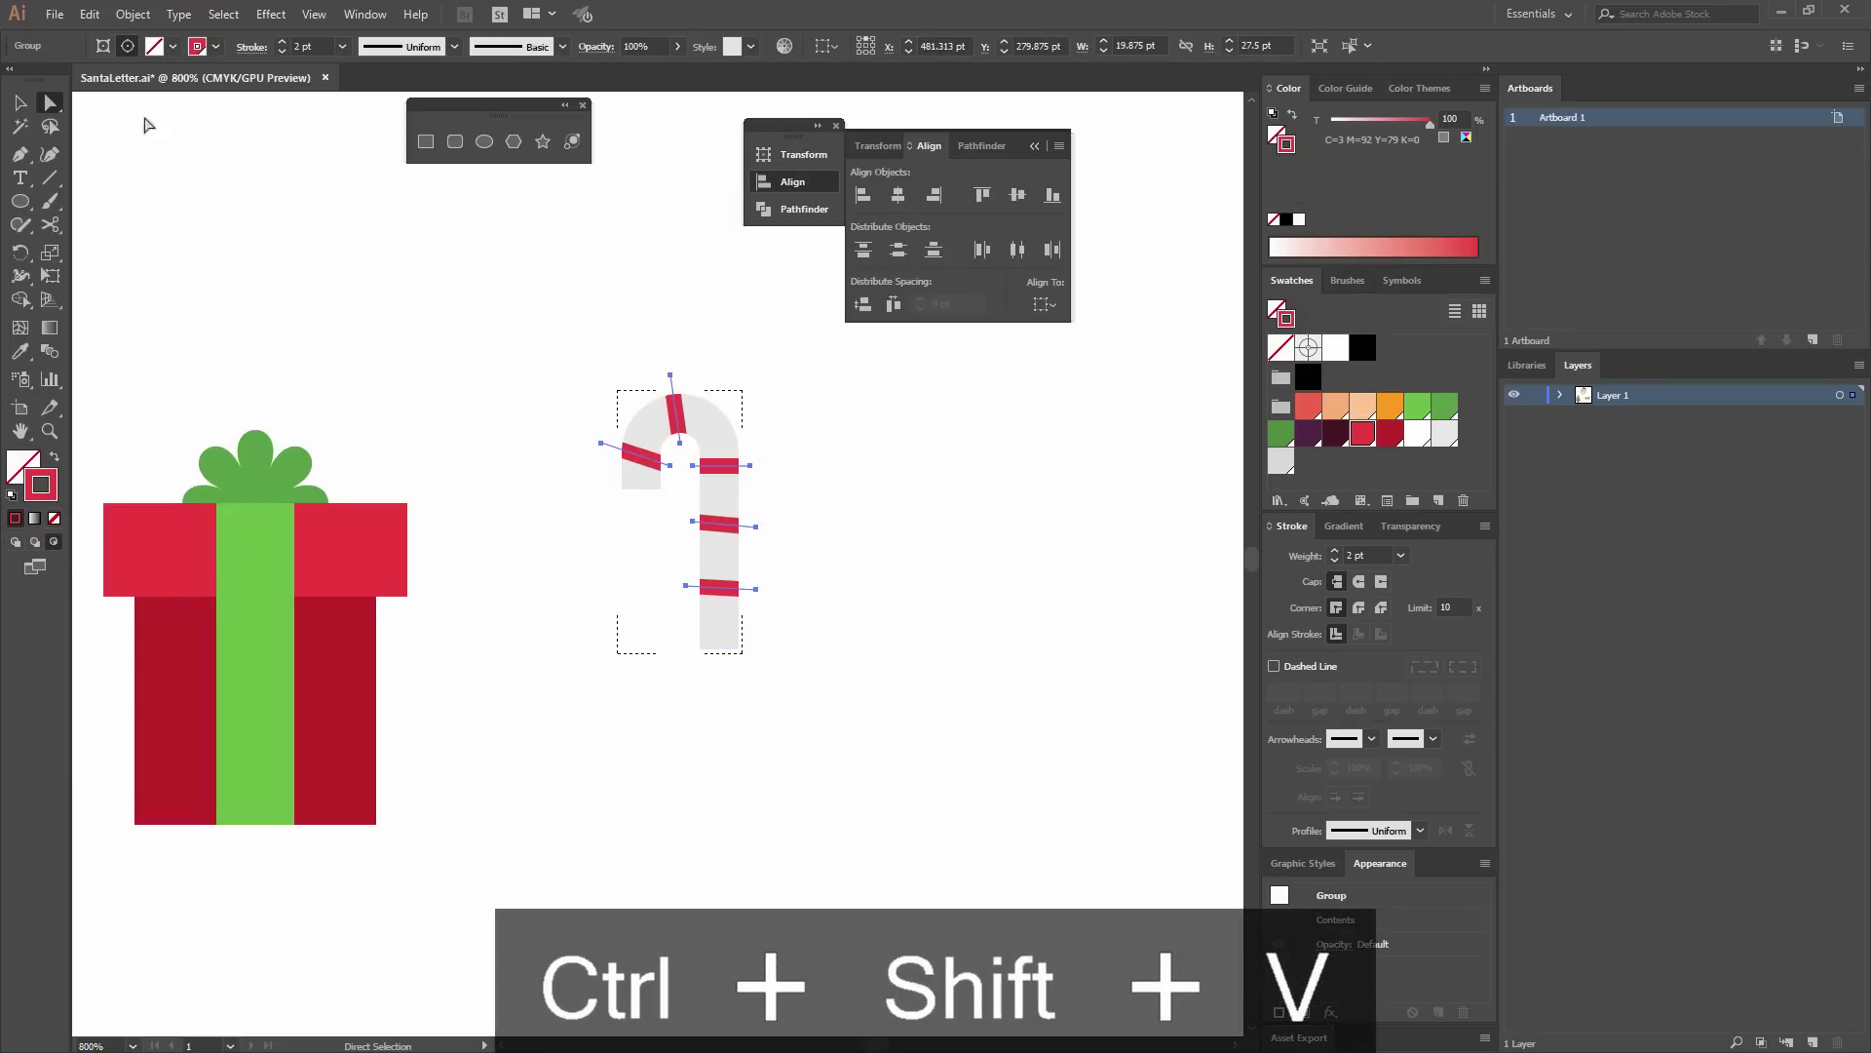
key(v)
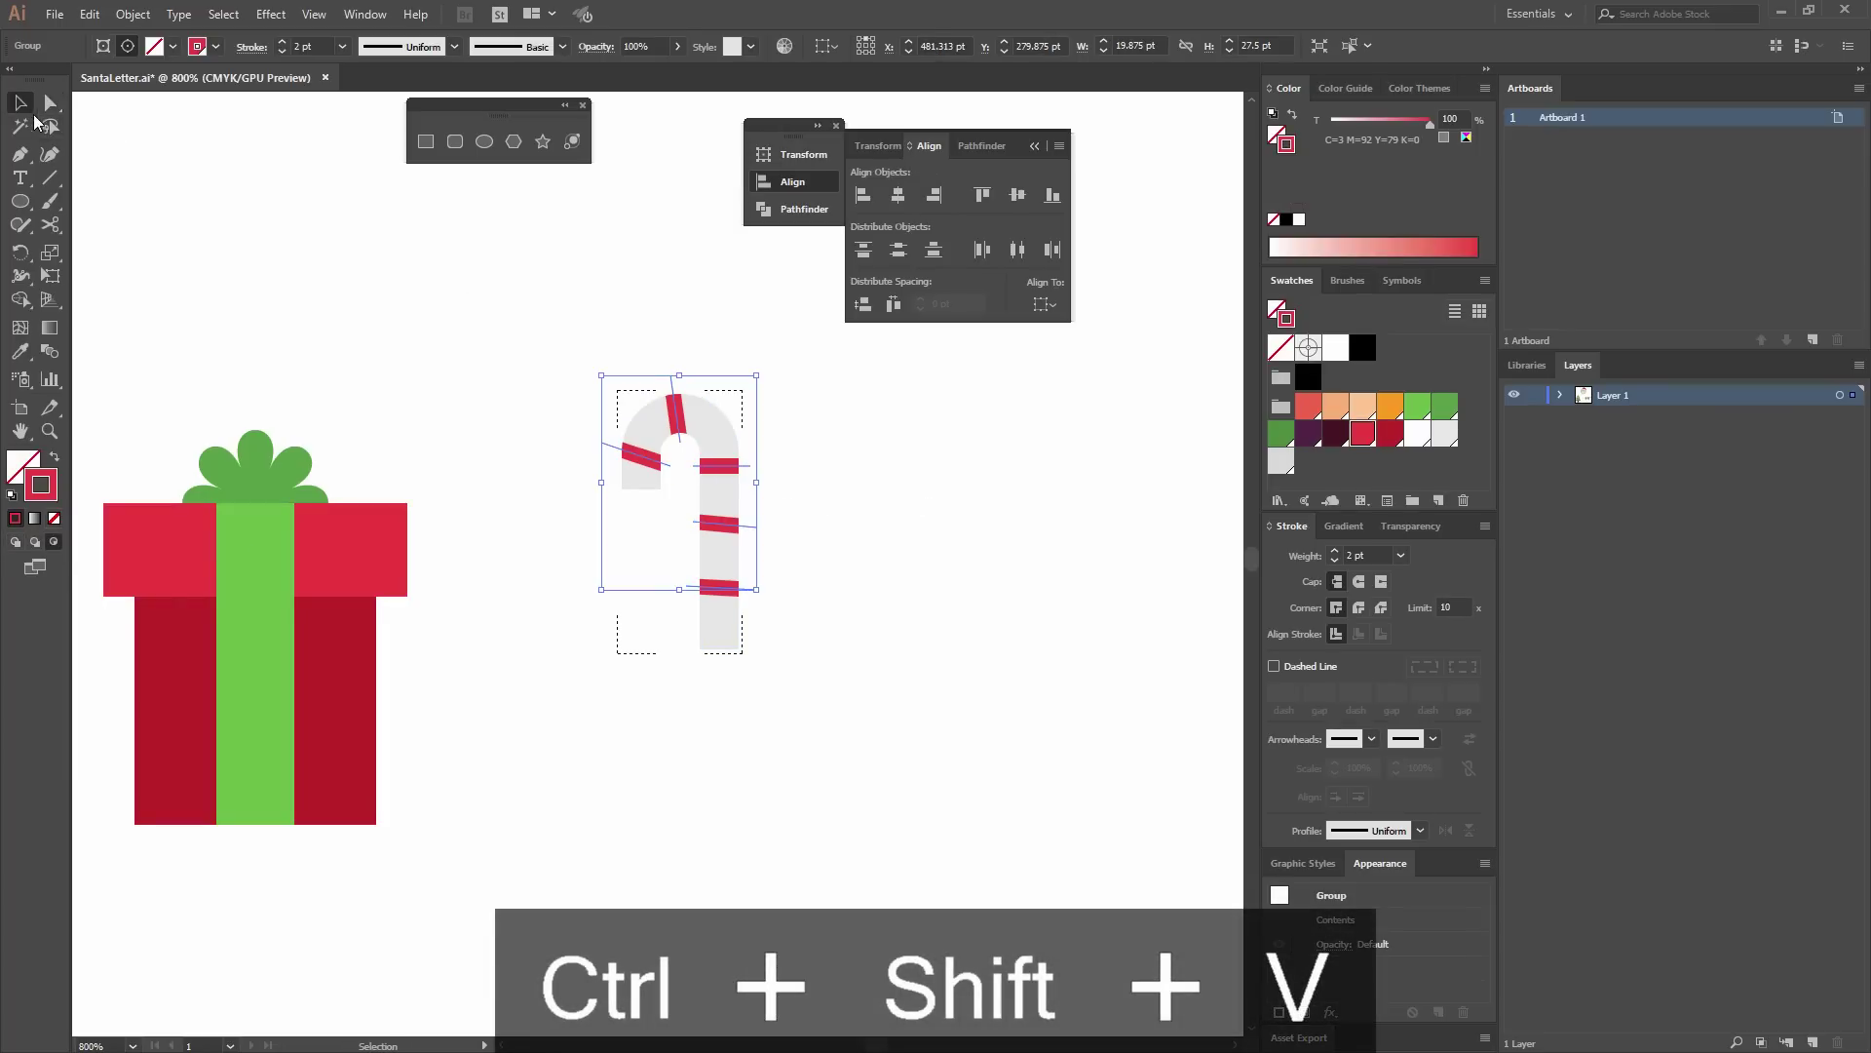
click(17, 545)
click(526, 378)
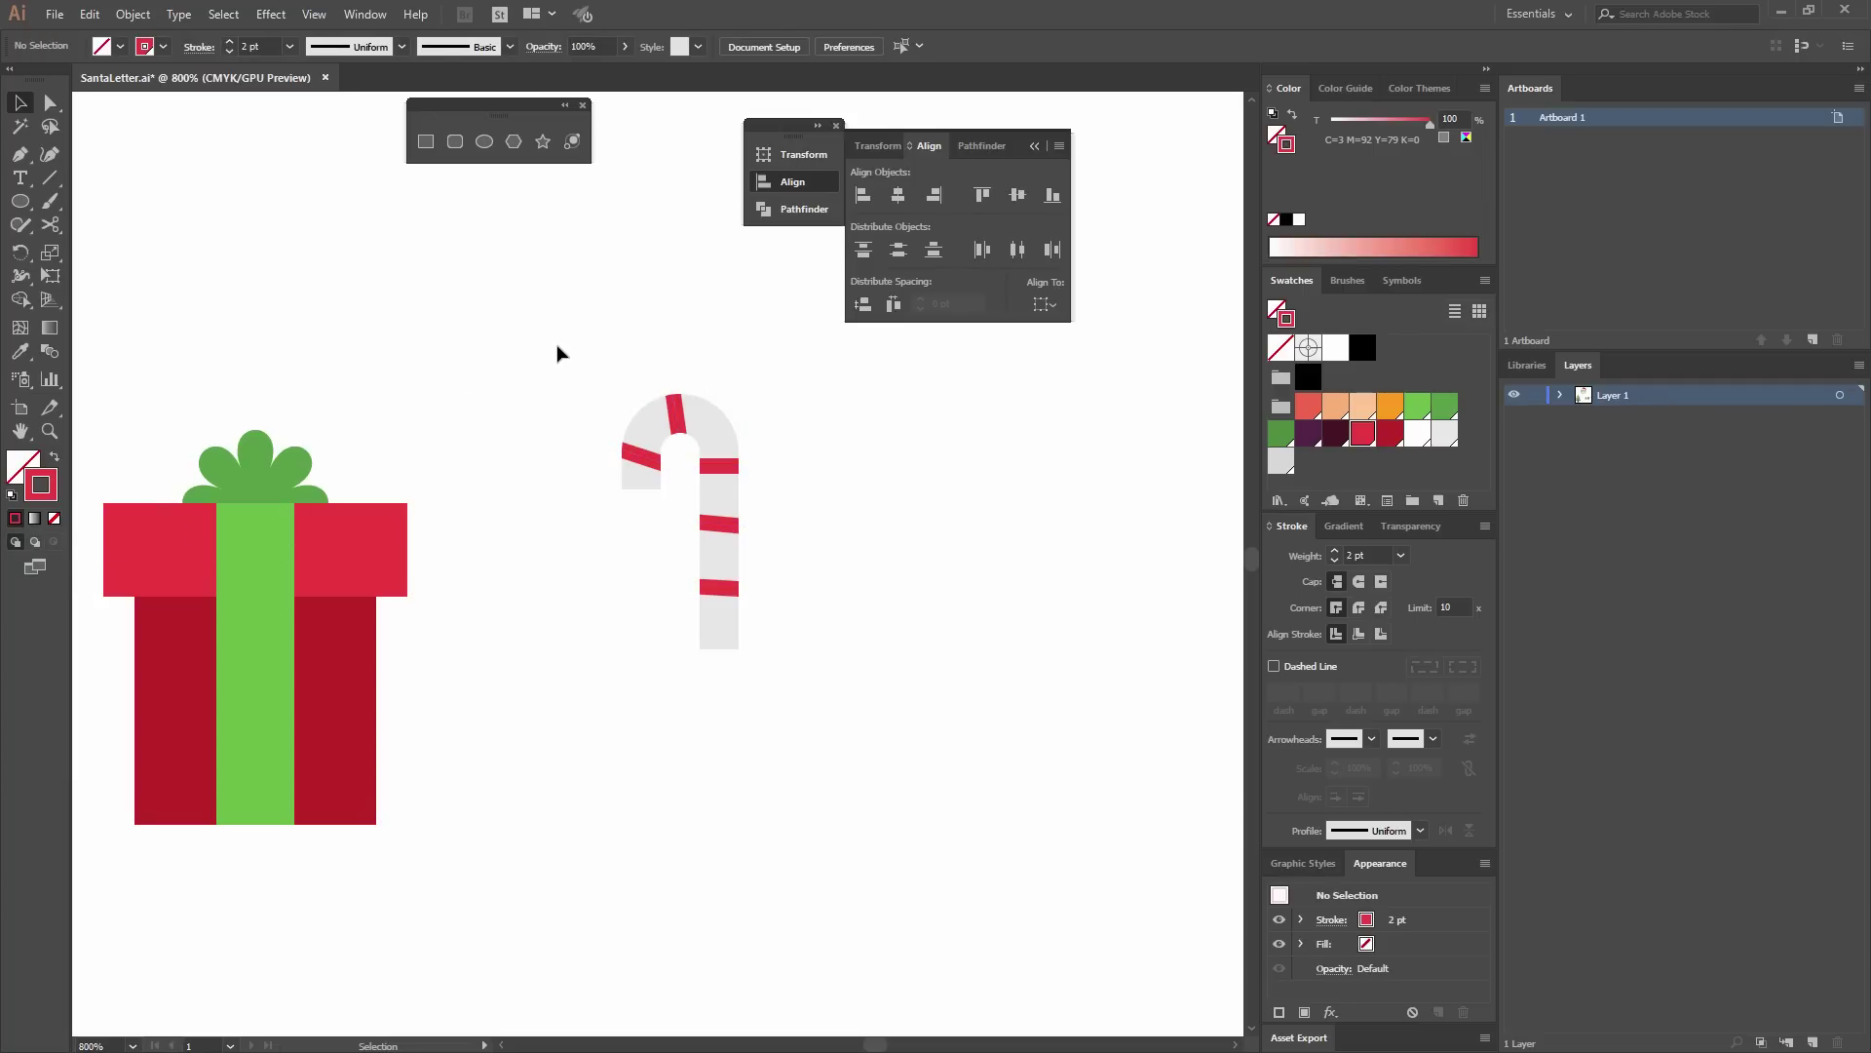
Move the striped candy cane down beside the red gift box and place a duplicate to its right.
key(ctrl+minus)
key(ctrl+minus)
key(ctrl+minus)
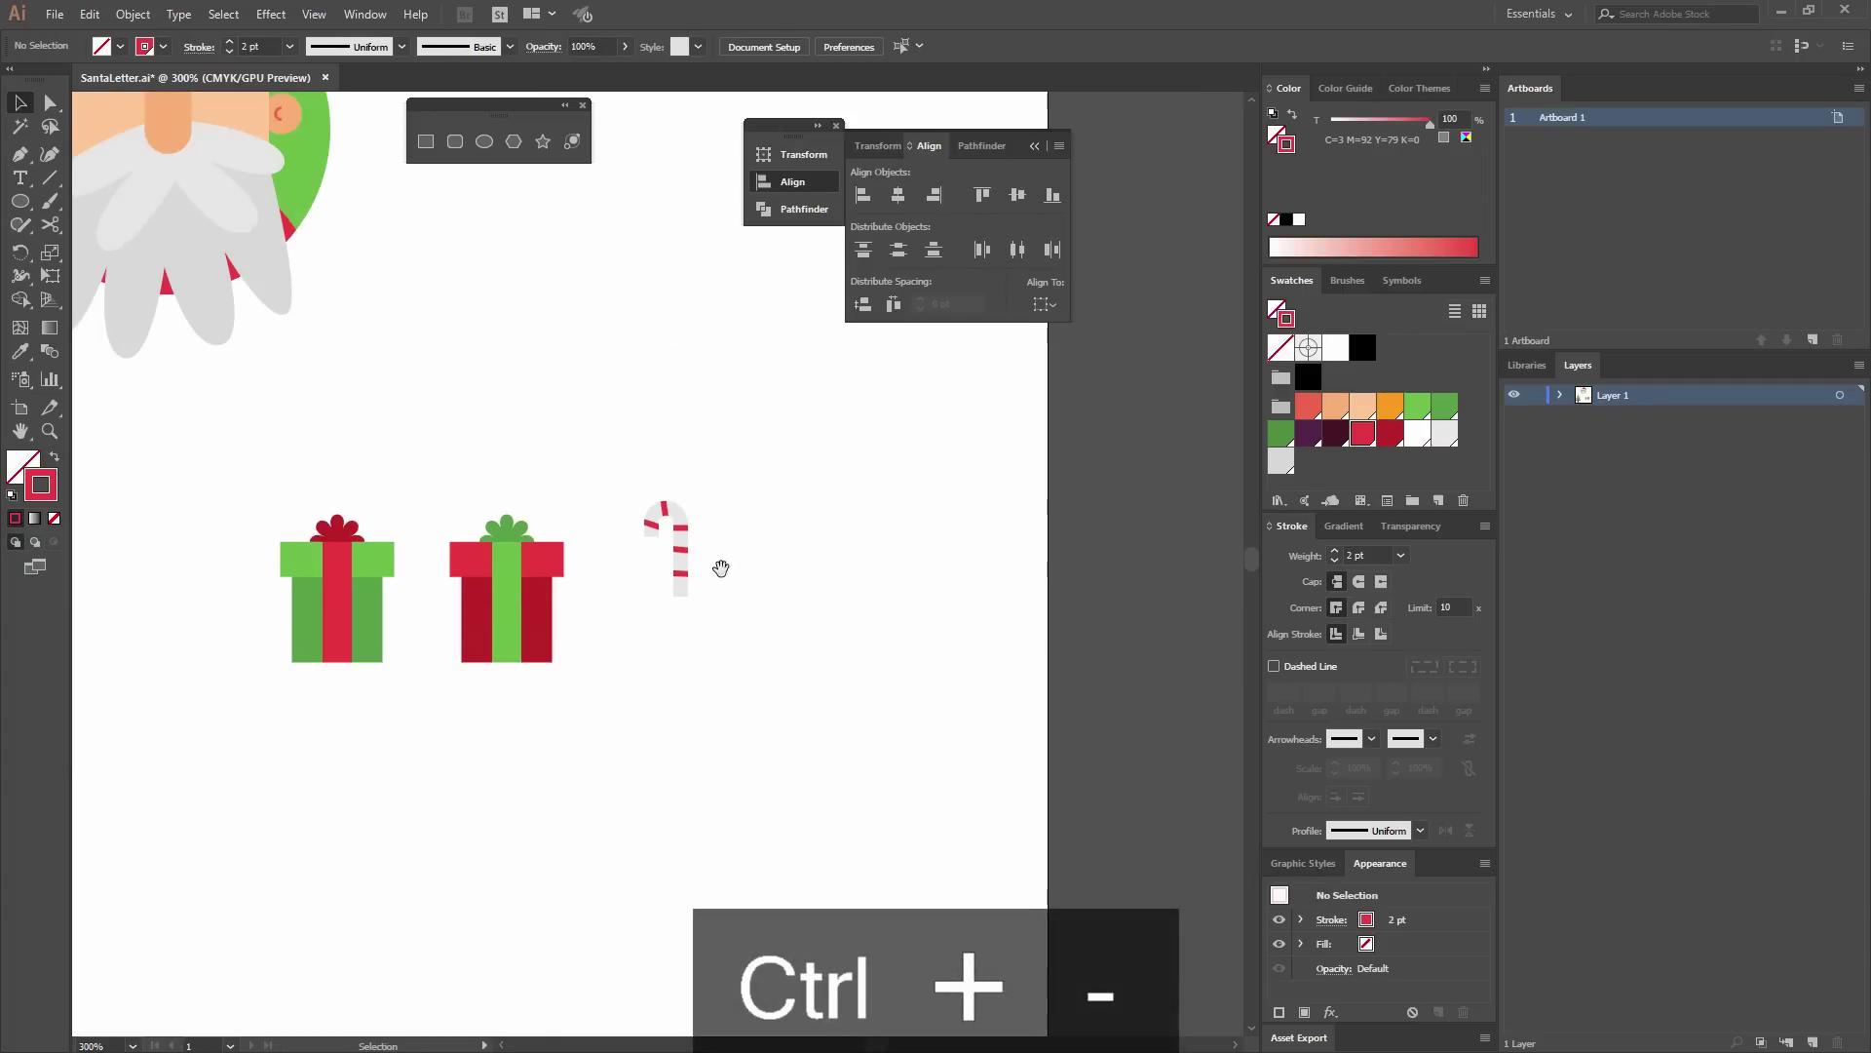
drag(718, 564, 1022, 563)
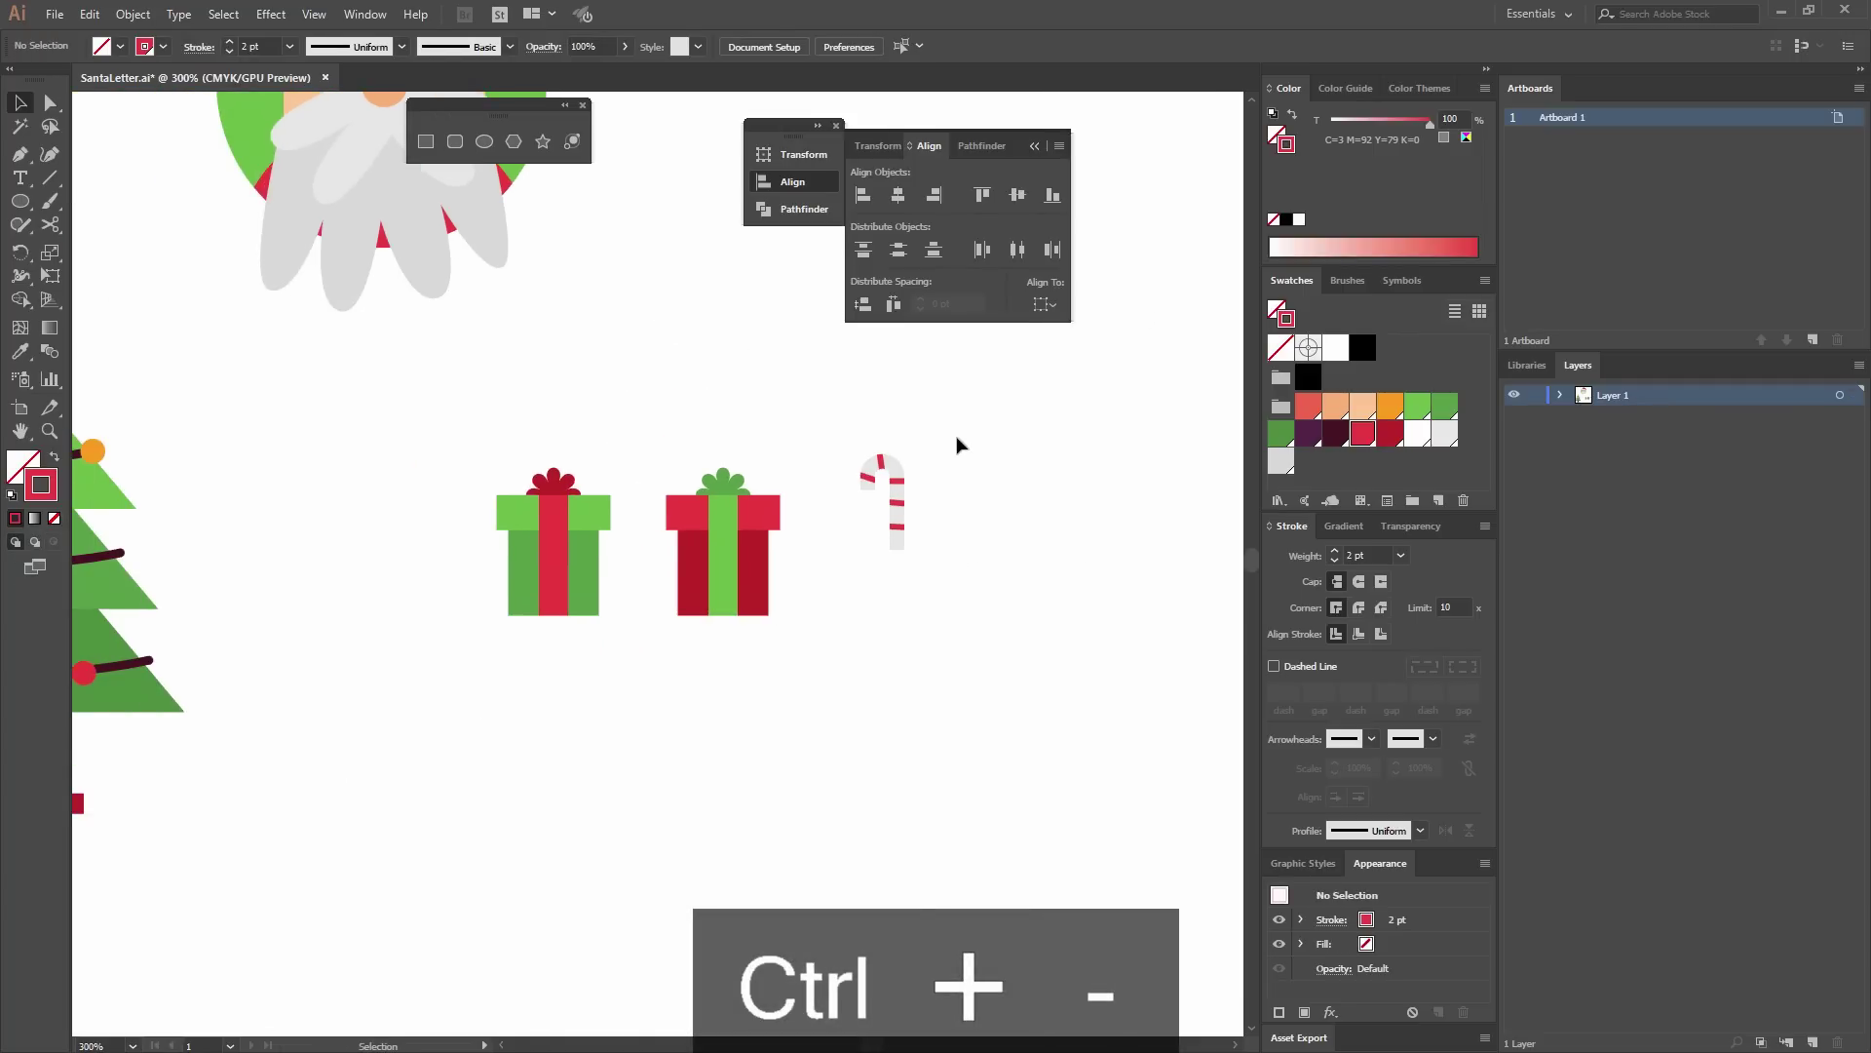
drag(898, 493, 882, 544)
click(1011, 543)
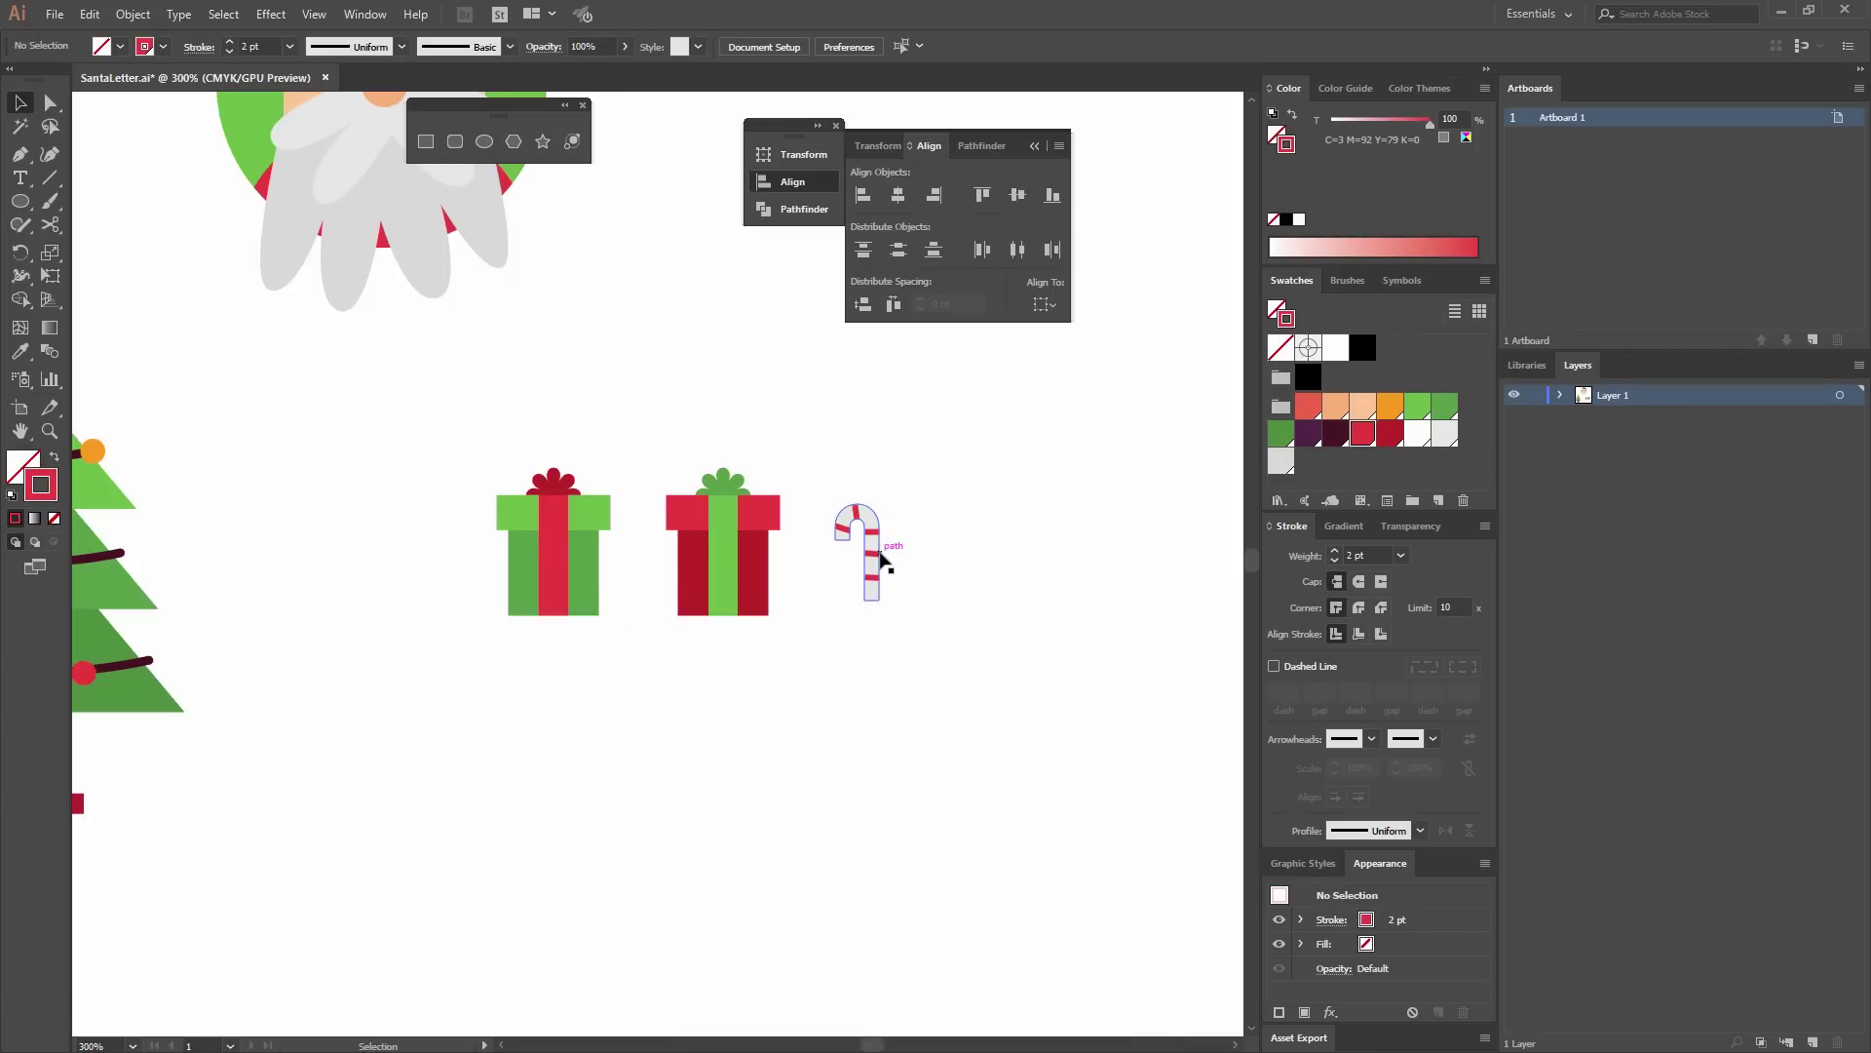
drag(882, 556, 989, 553)
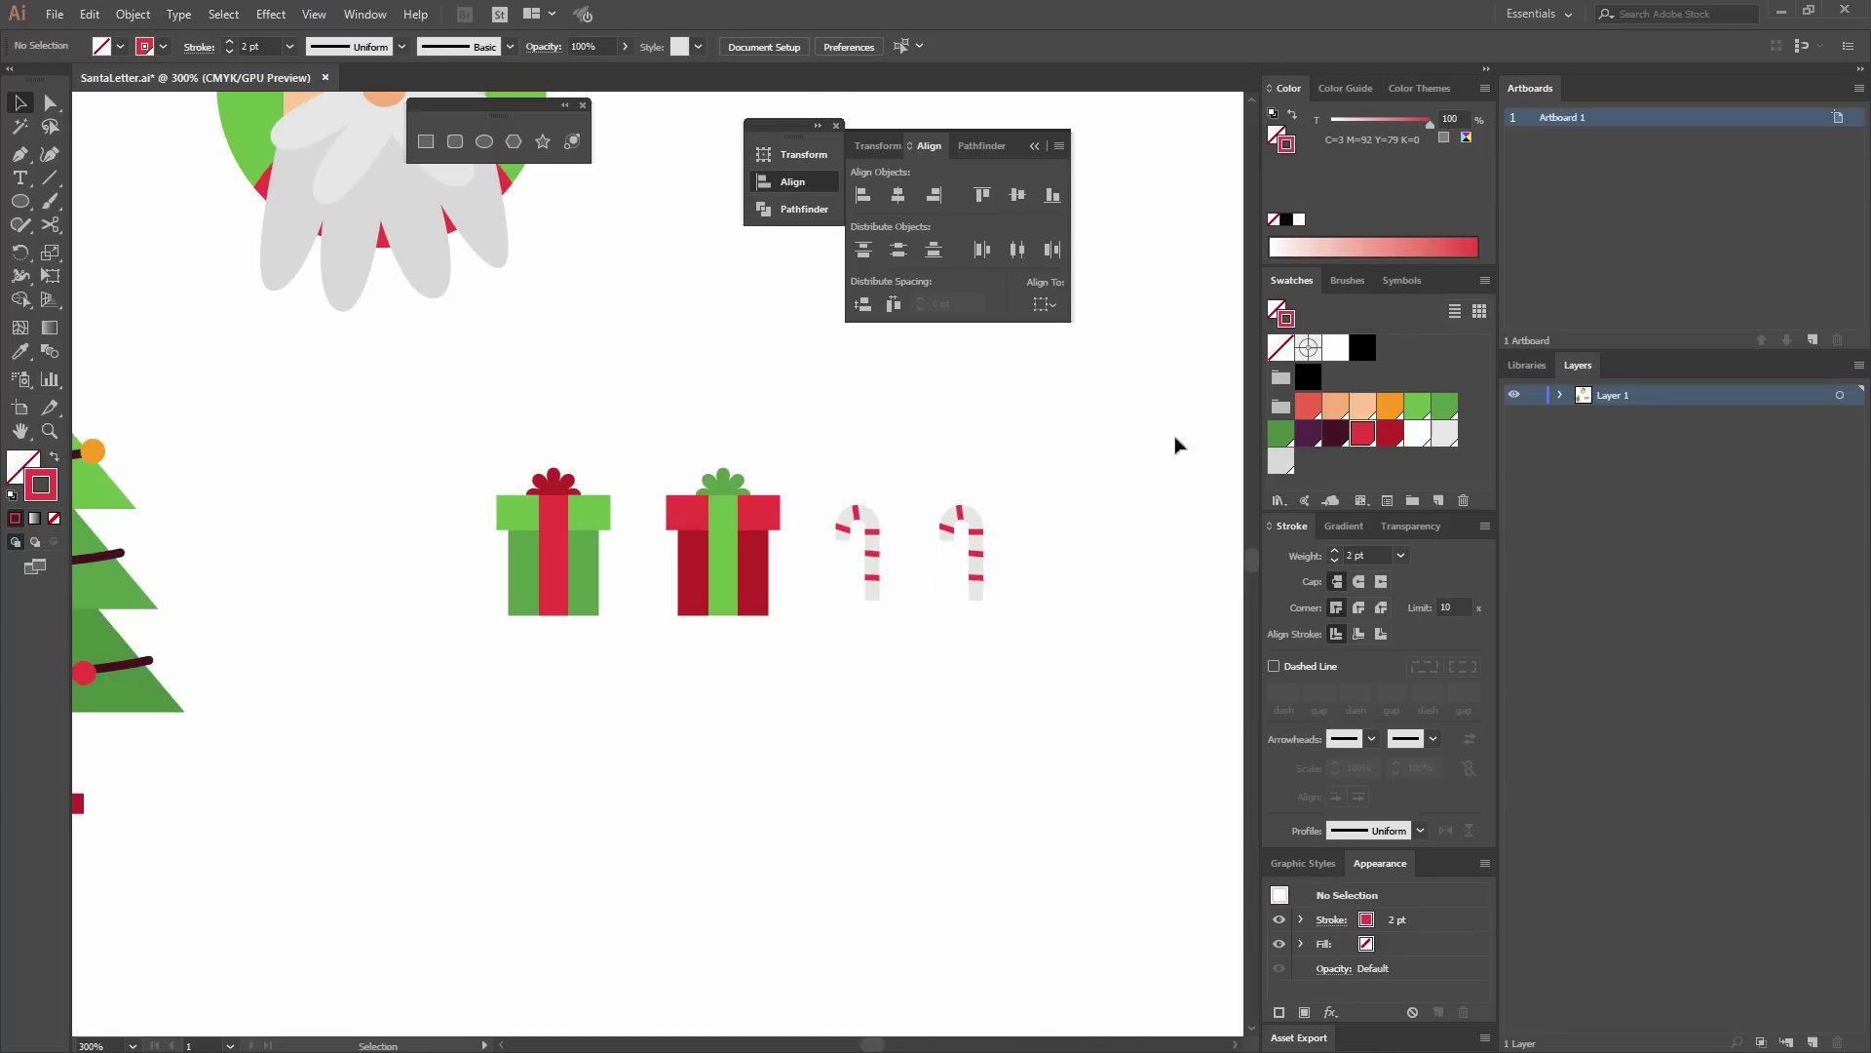
Recolor the stripes inside the duplicate candy cane's clip group with a light green stroke (C=62 M=0 Y=100 K=0).
double_click(977, 523)
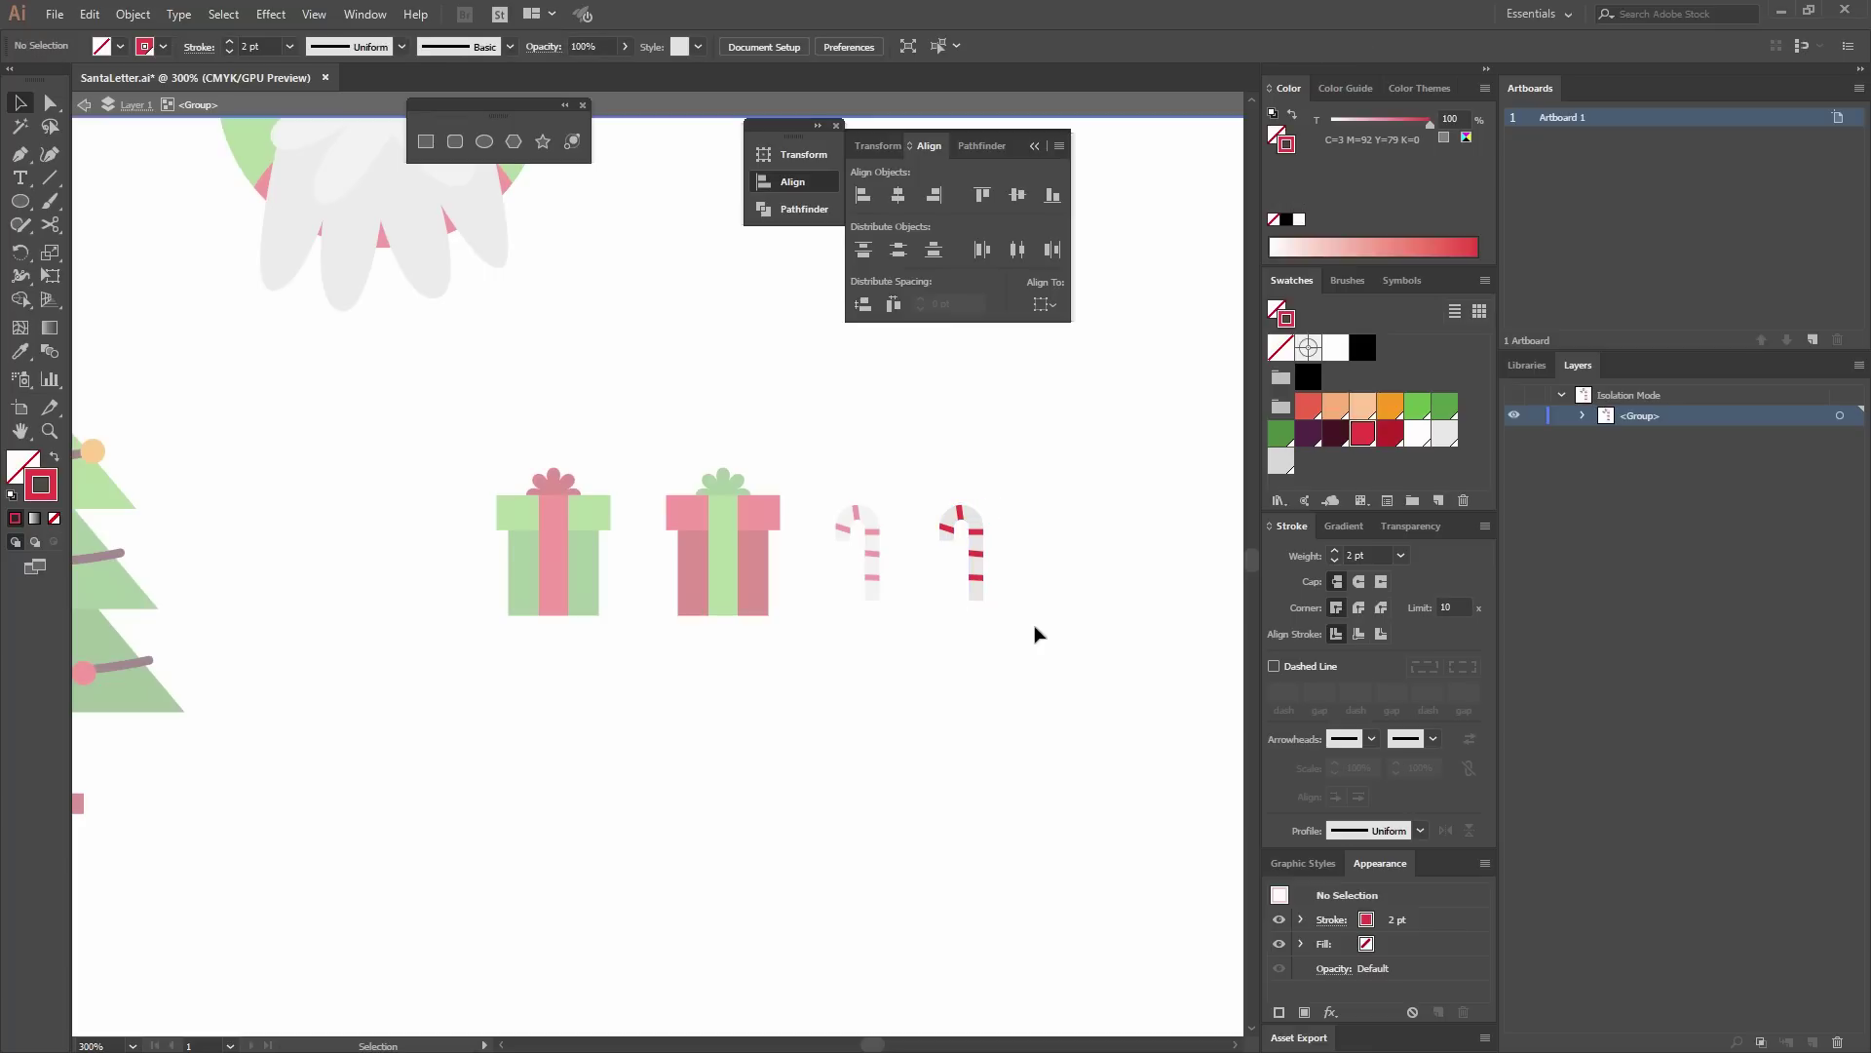
drag(1045, 677, 895, 419)
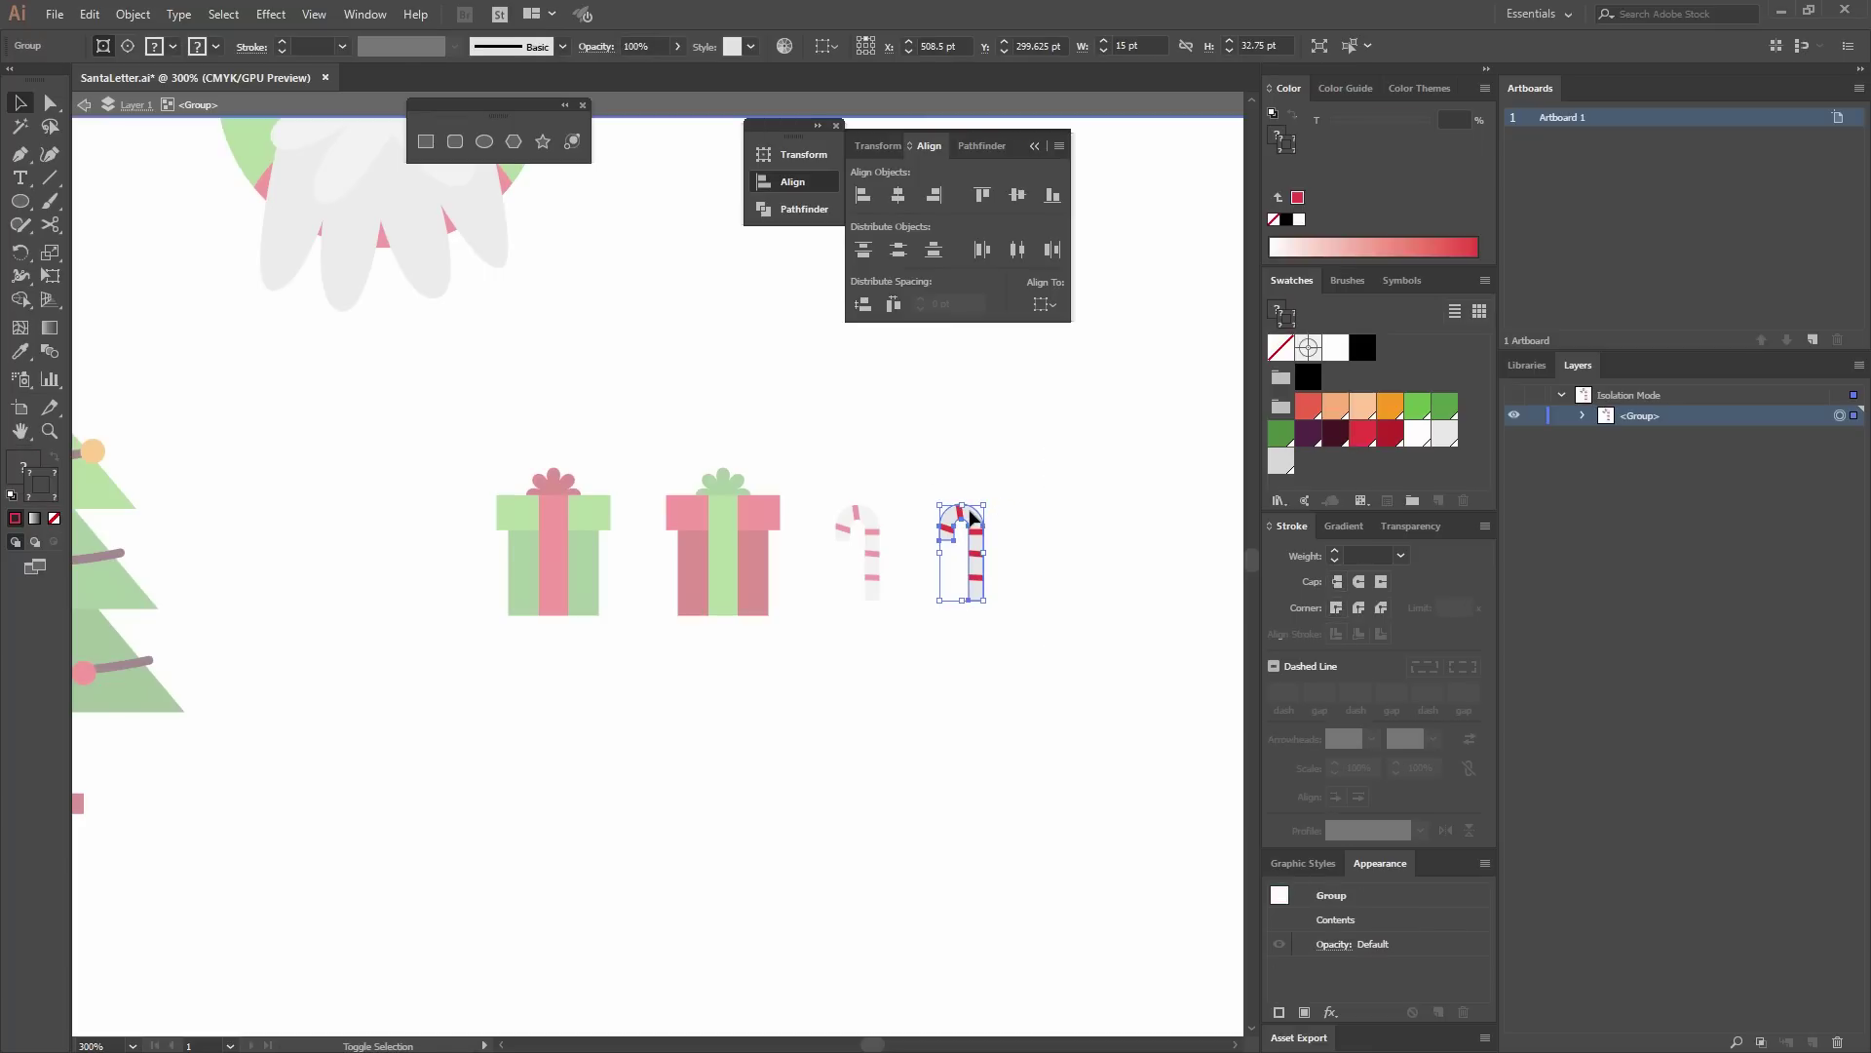
click(990, 572)
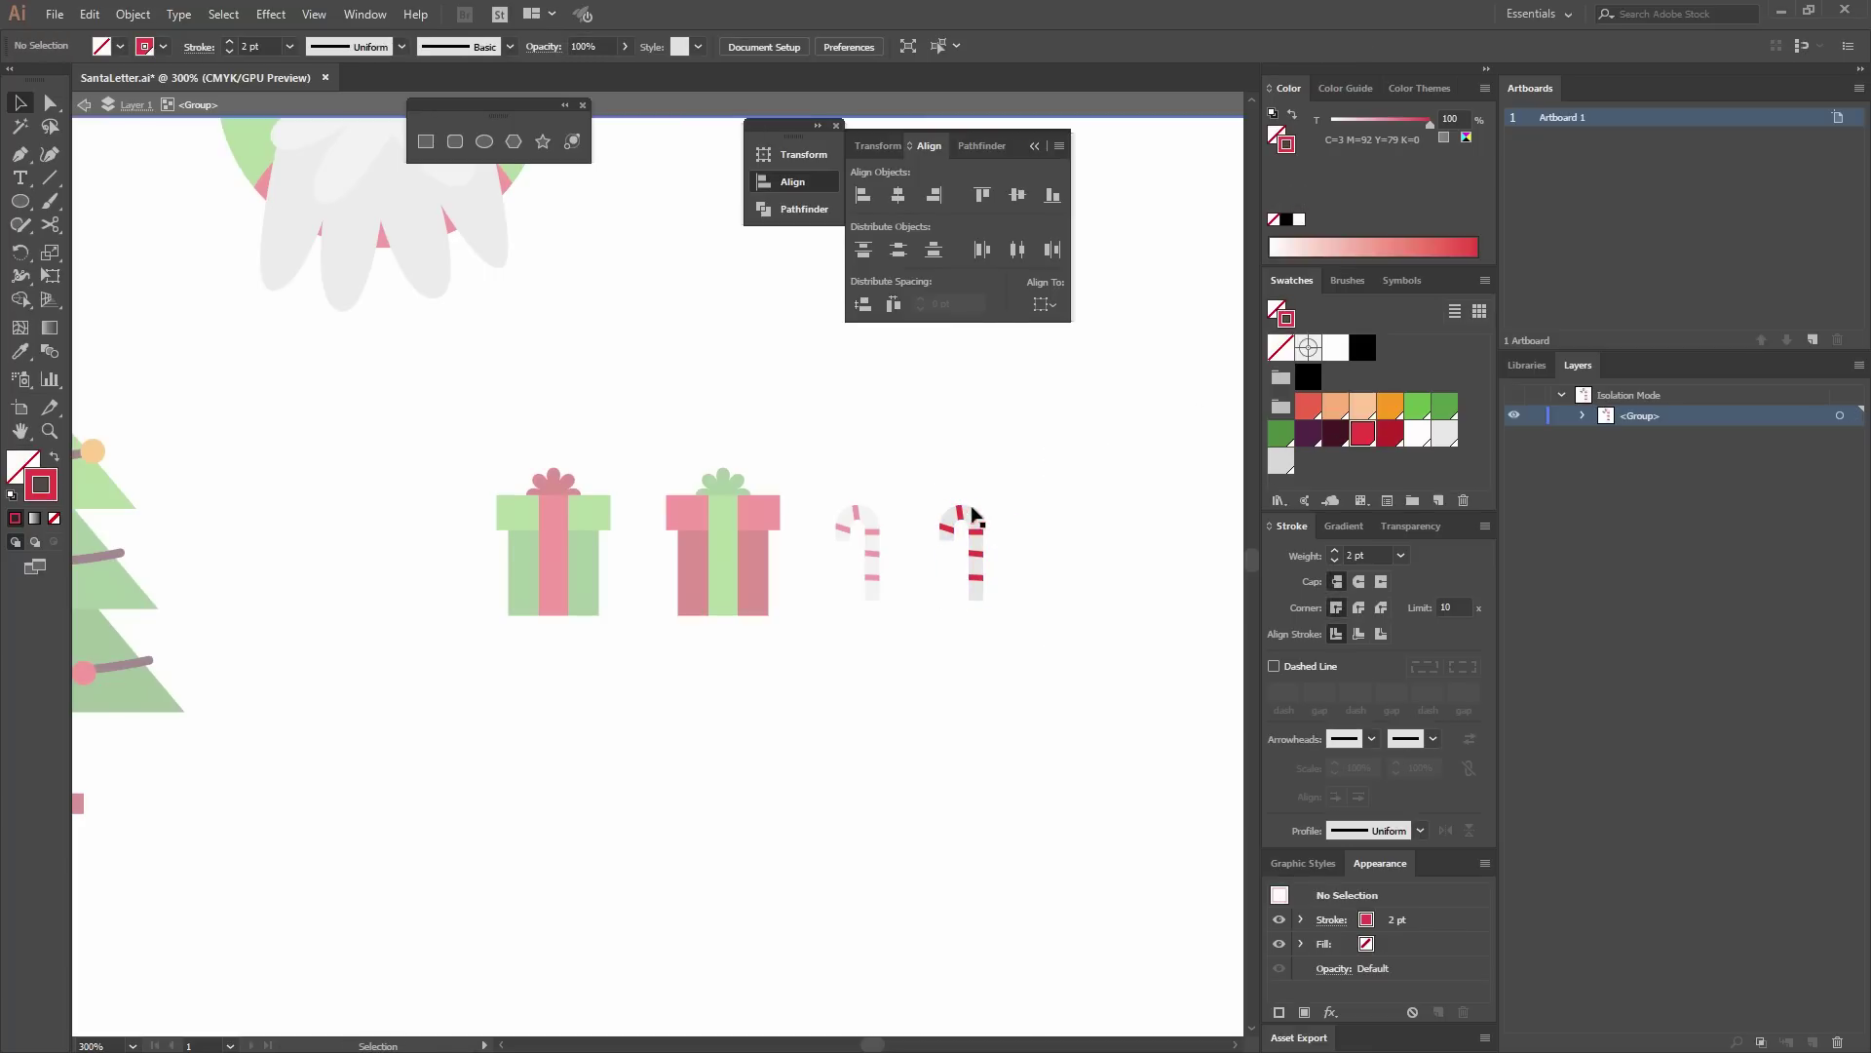
click(1417, 405)
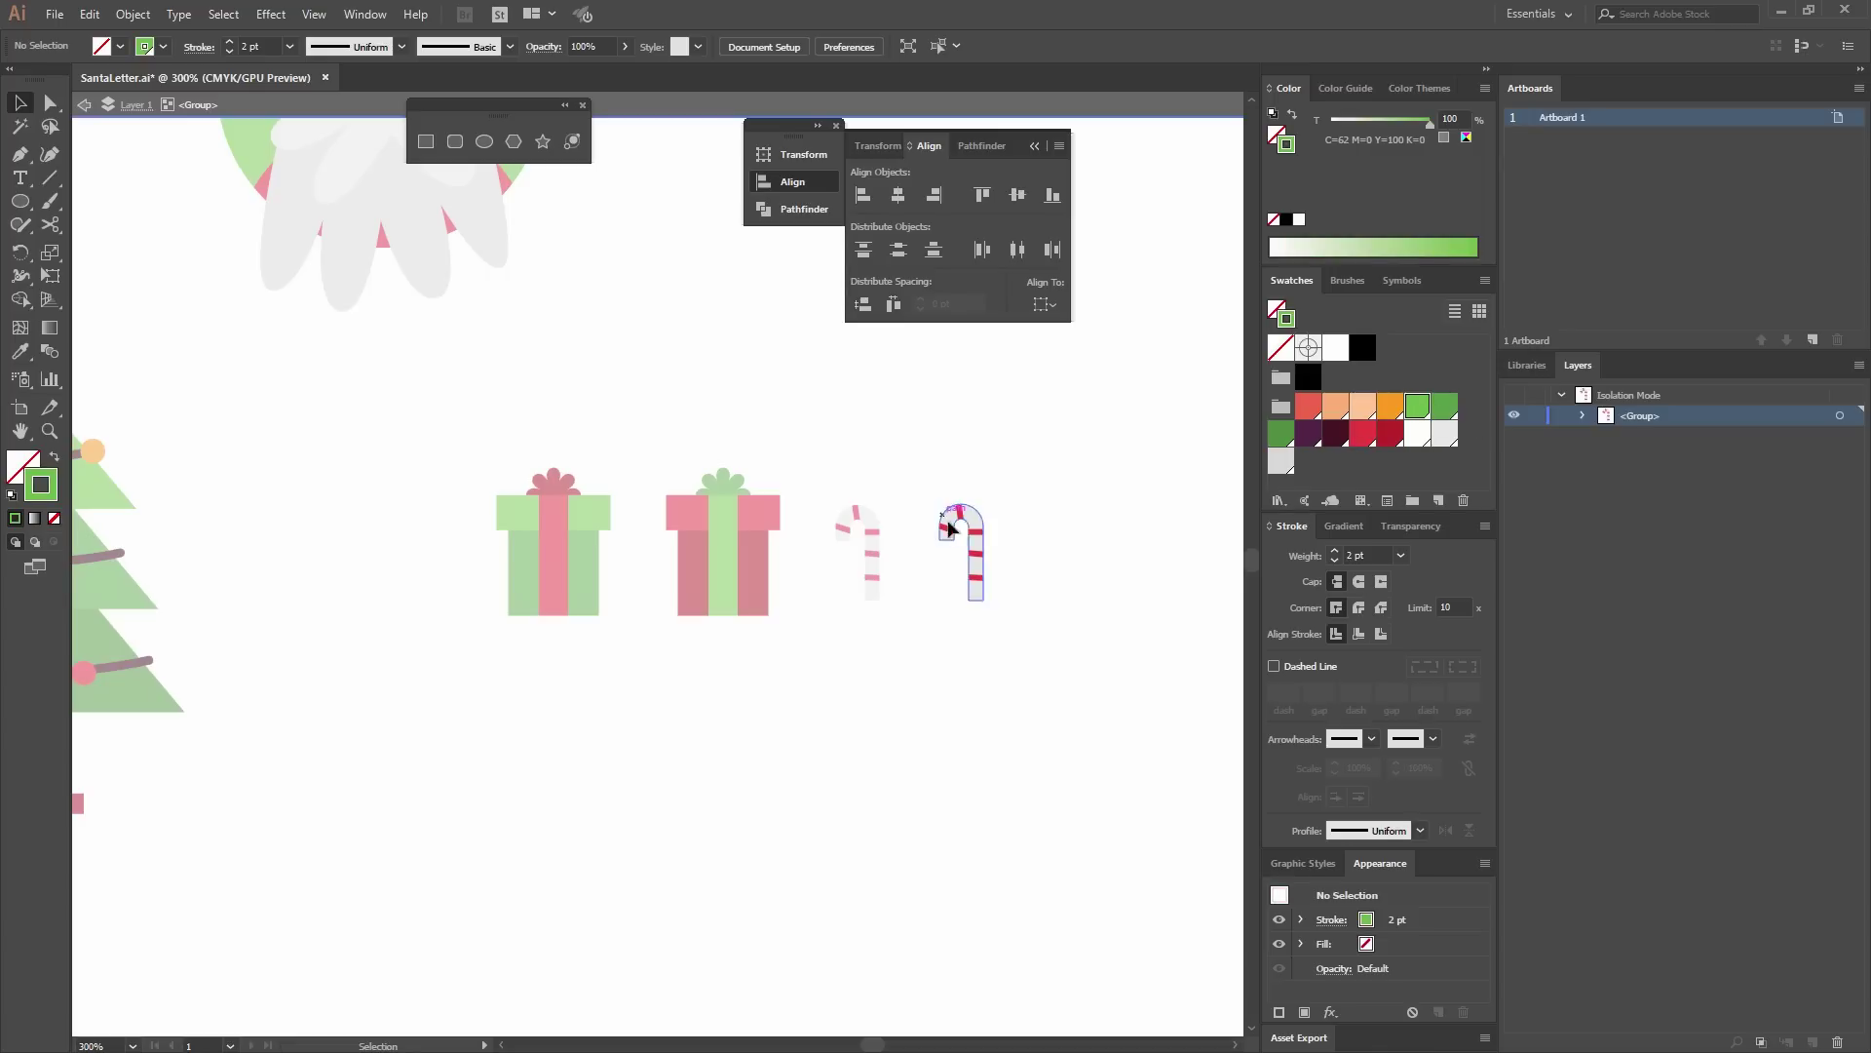
double_click(980, 526)
drag(893, 444, 1062, 694)
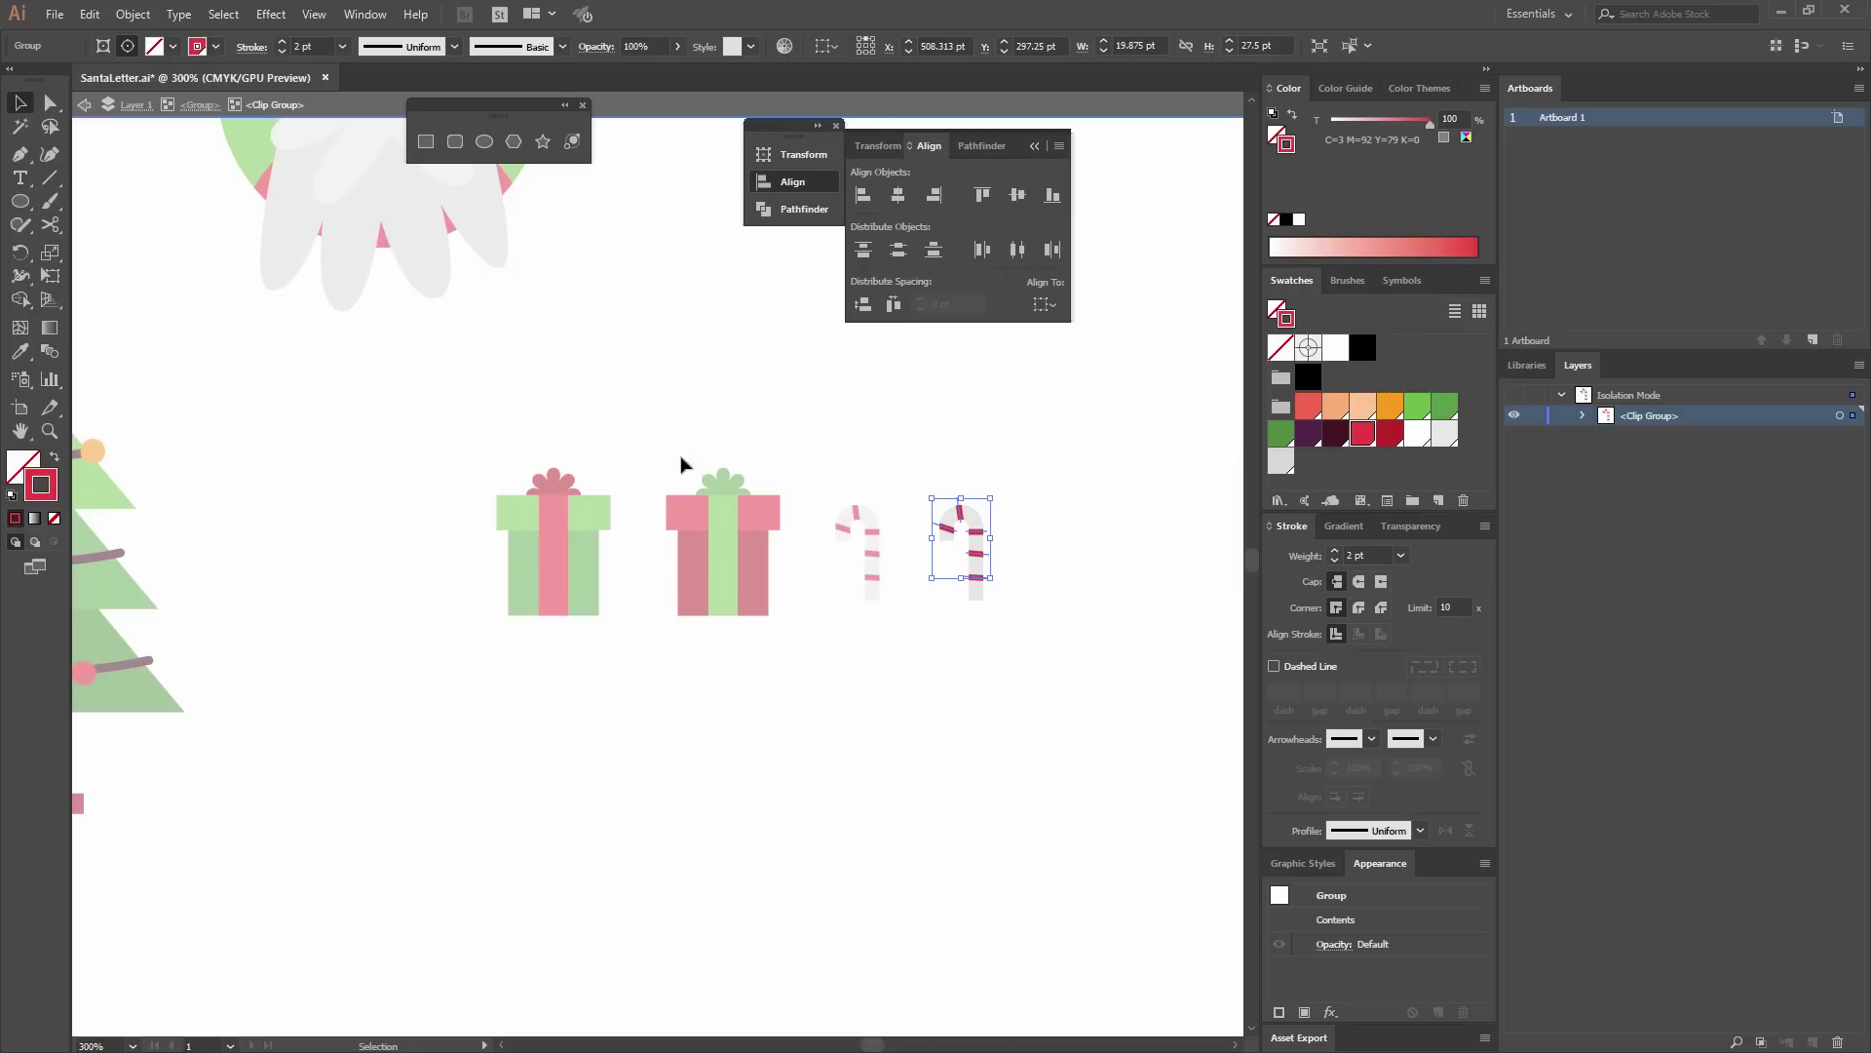
click(1421, 407)
double_click(1060, 468)
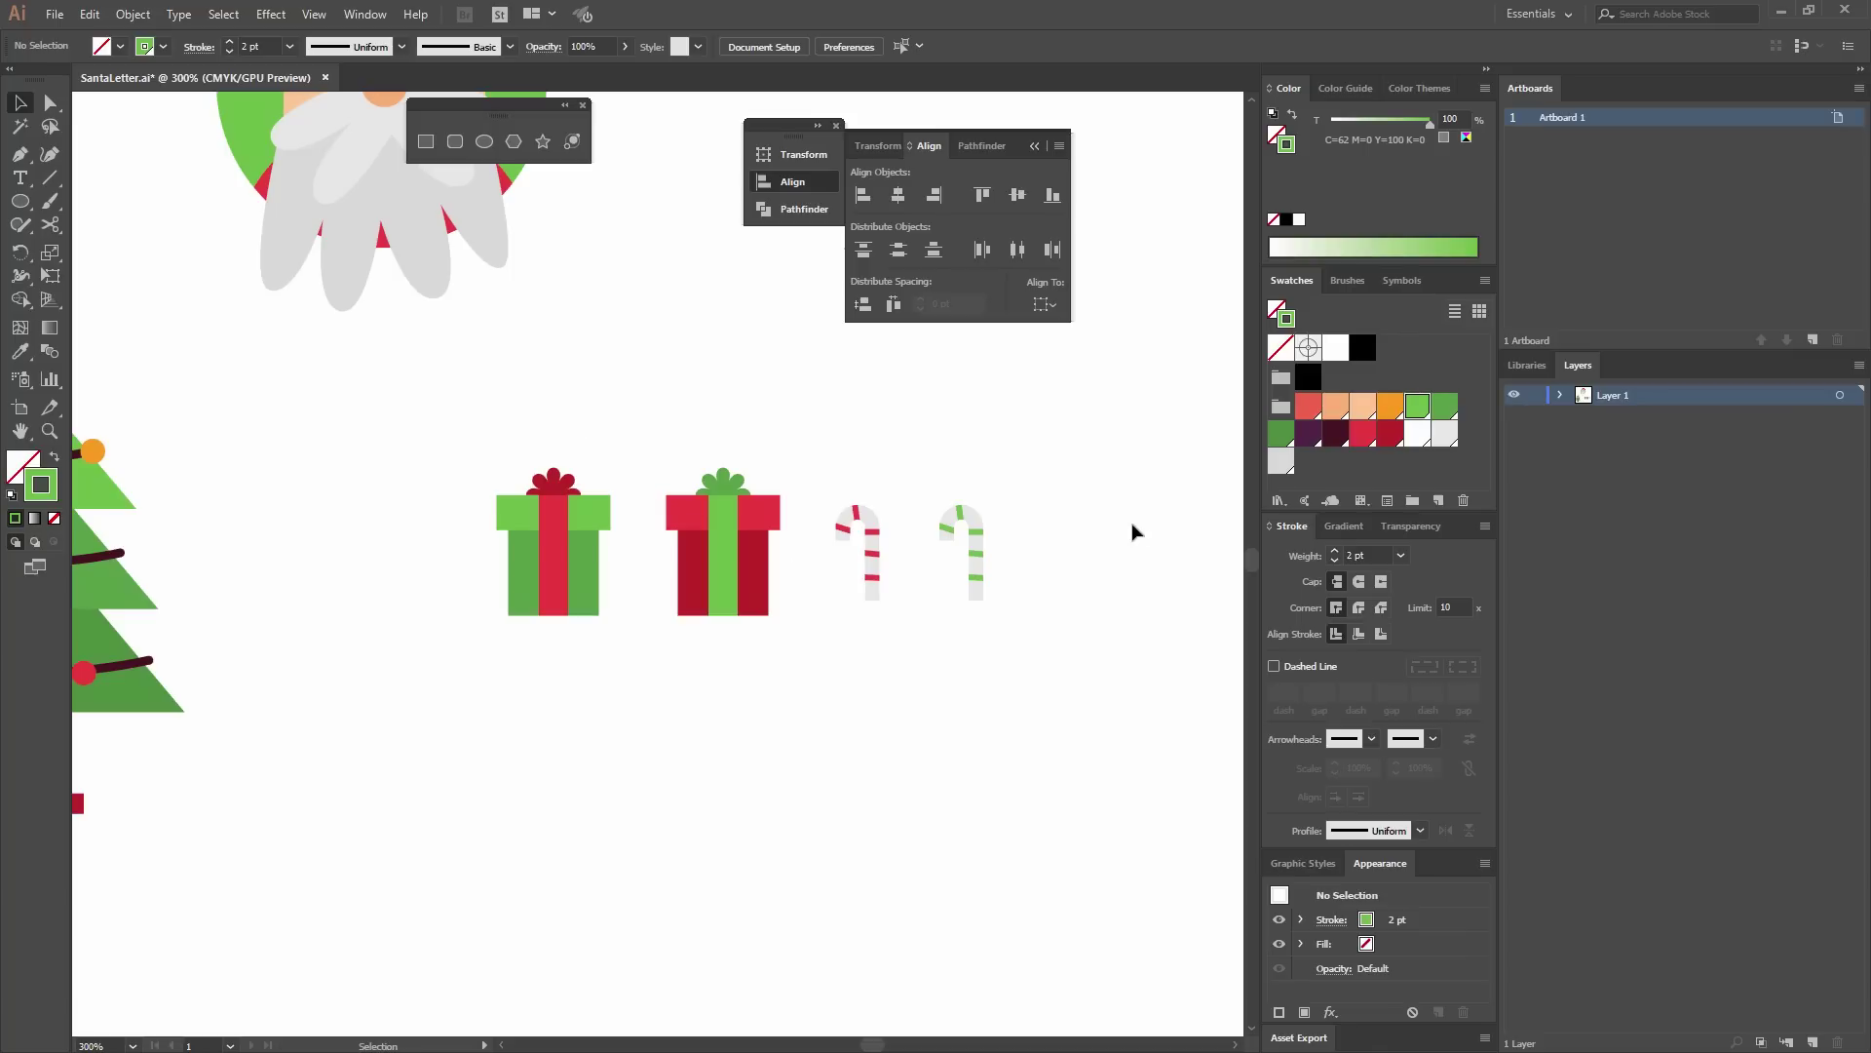
Tilt the red gift box slightly clockwise and the green gift box slightly counterclockwise.
click(723, 542)
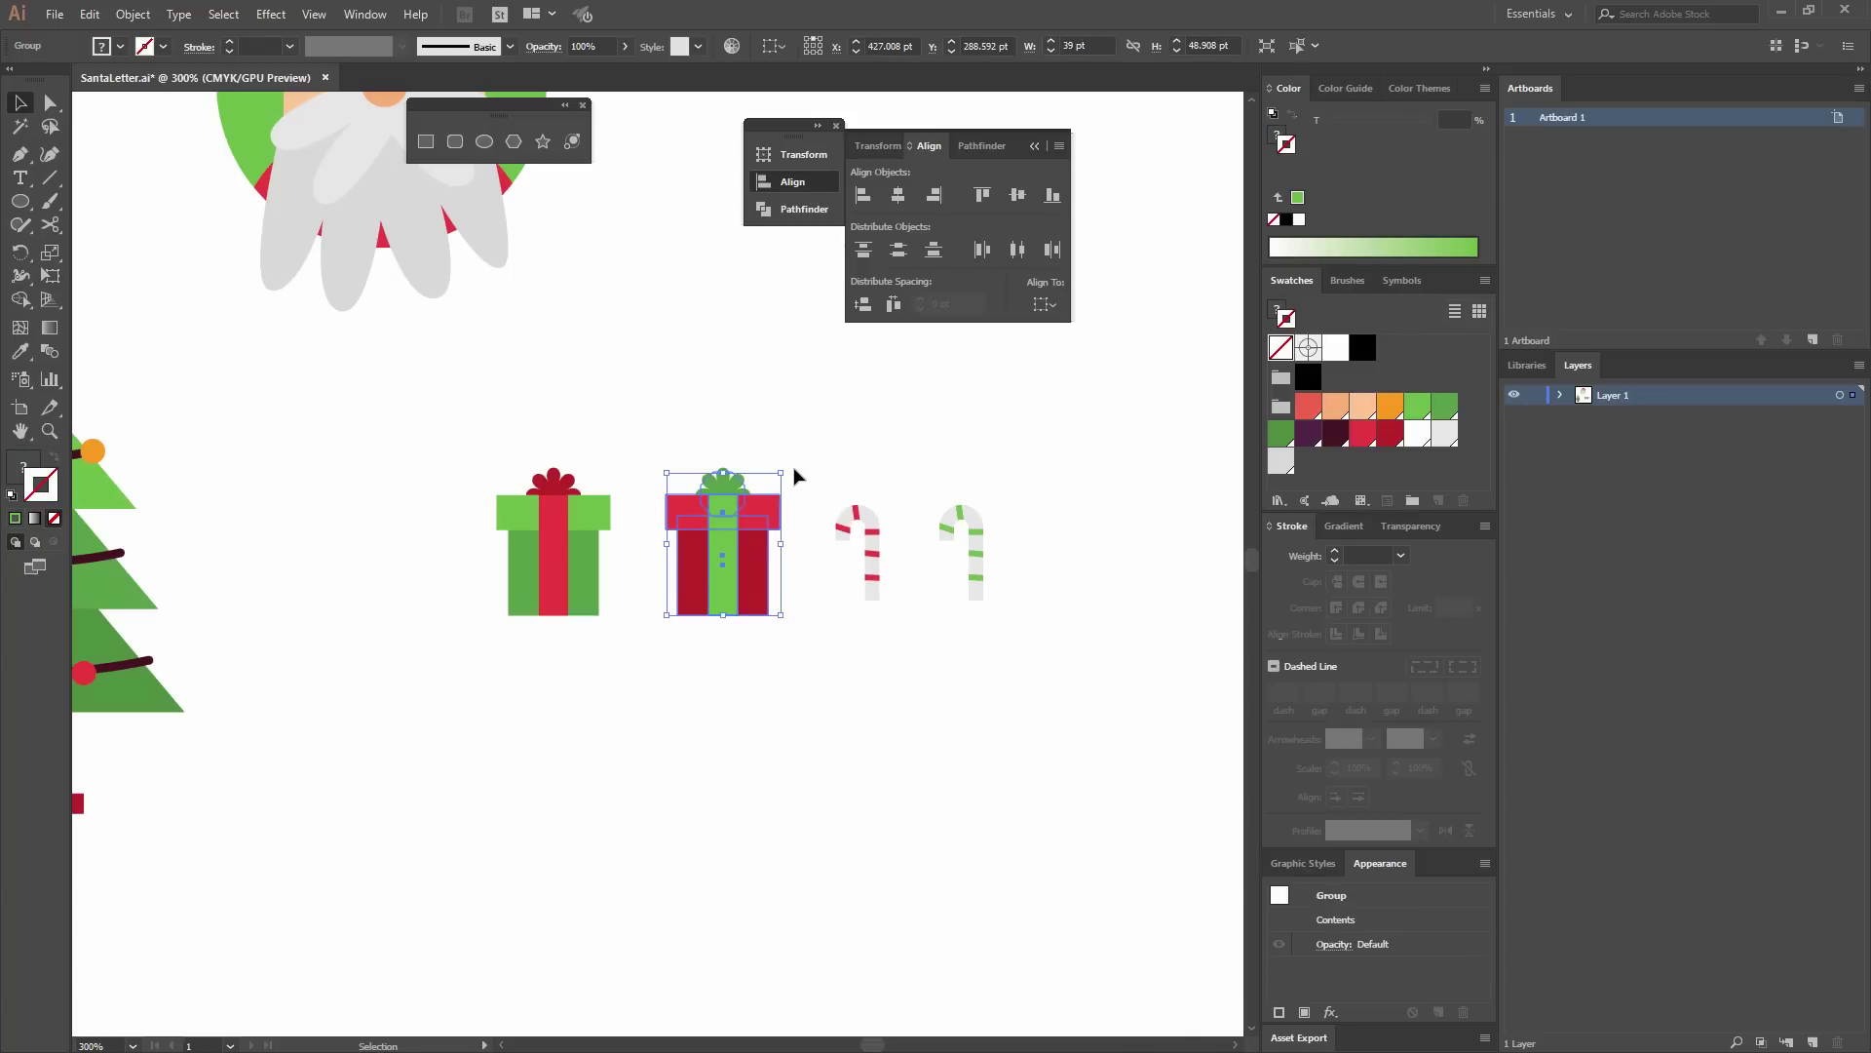
drag(793, 469, 858, 488)
click(603, 505)
click(757, 506)
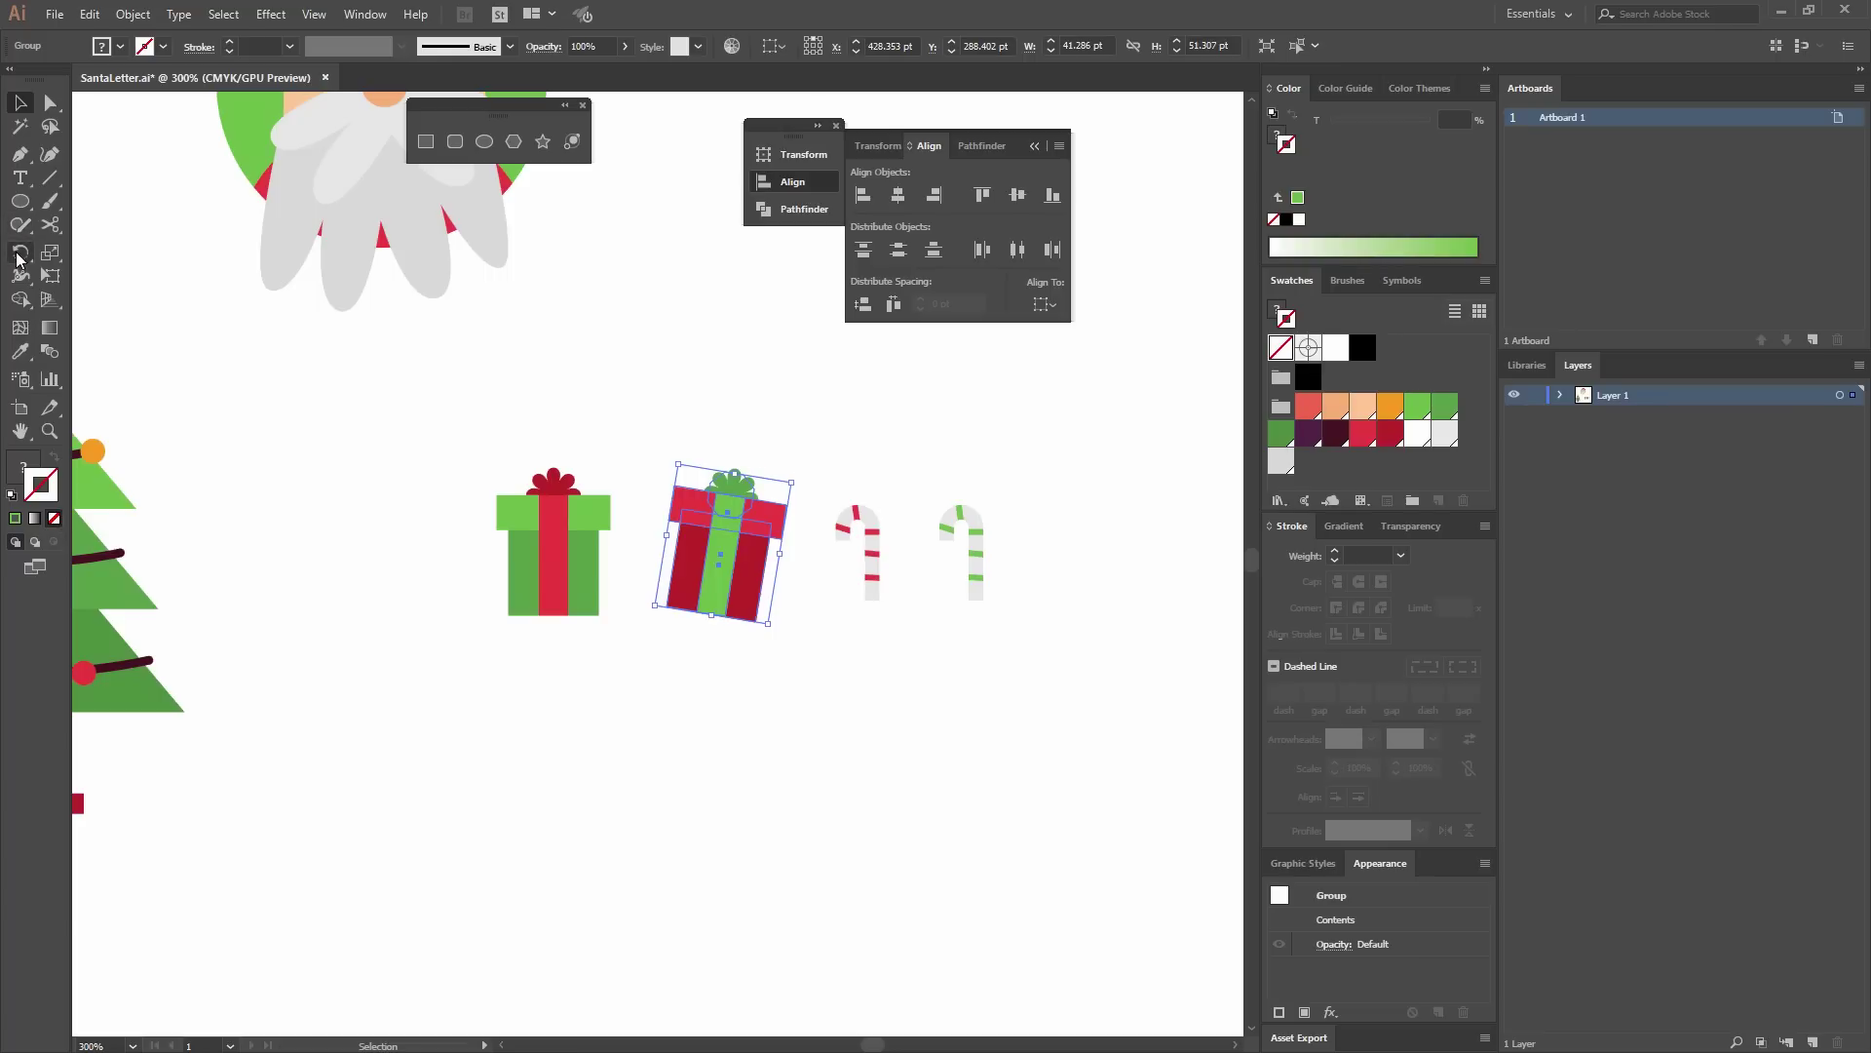
click(599, 507)
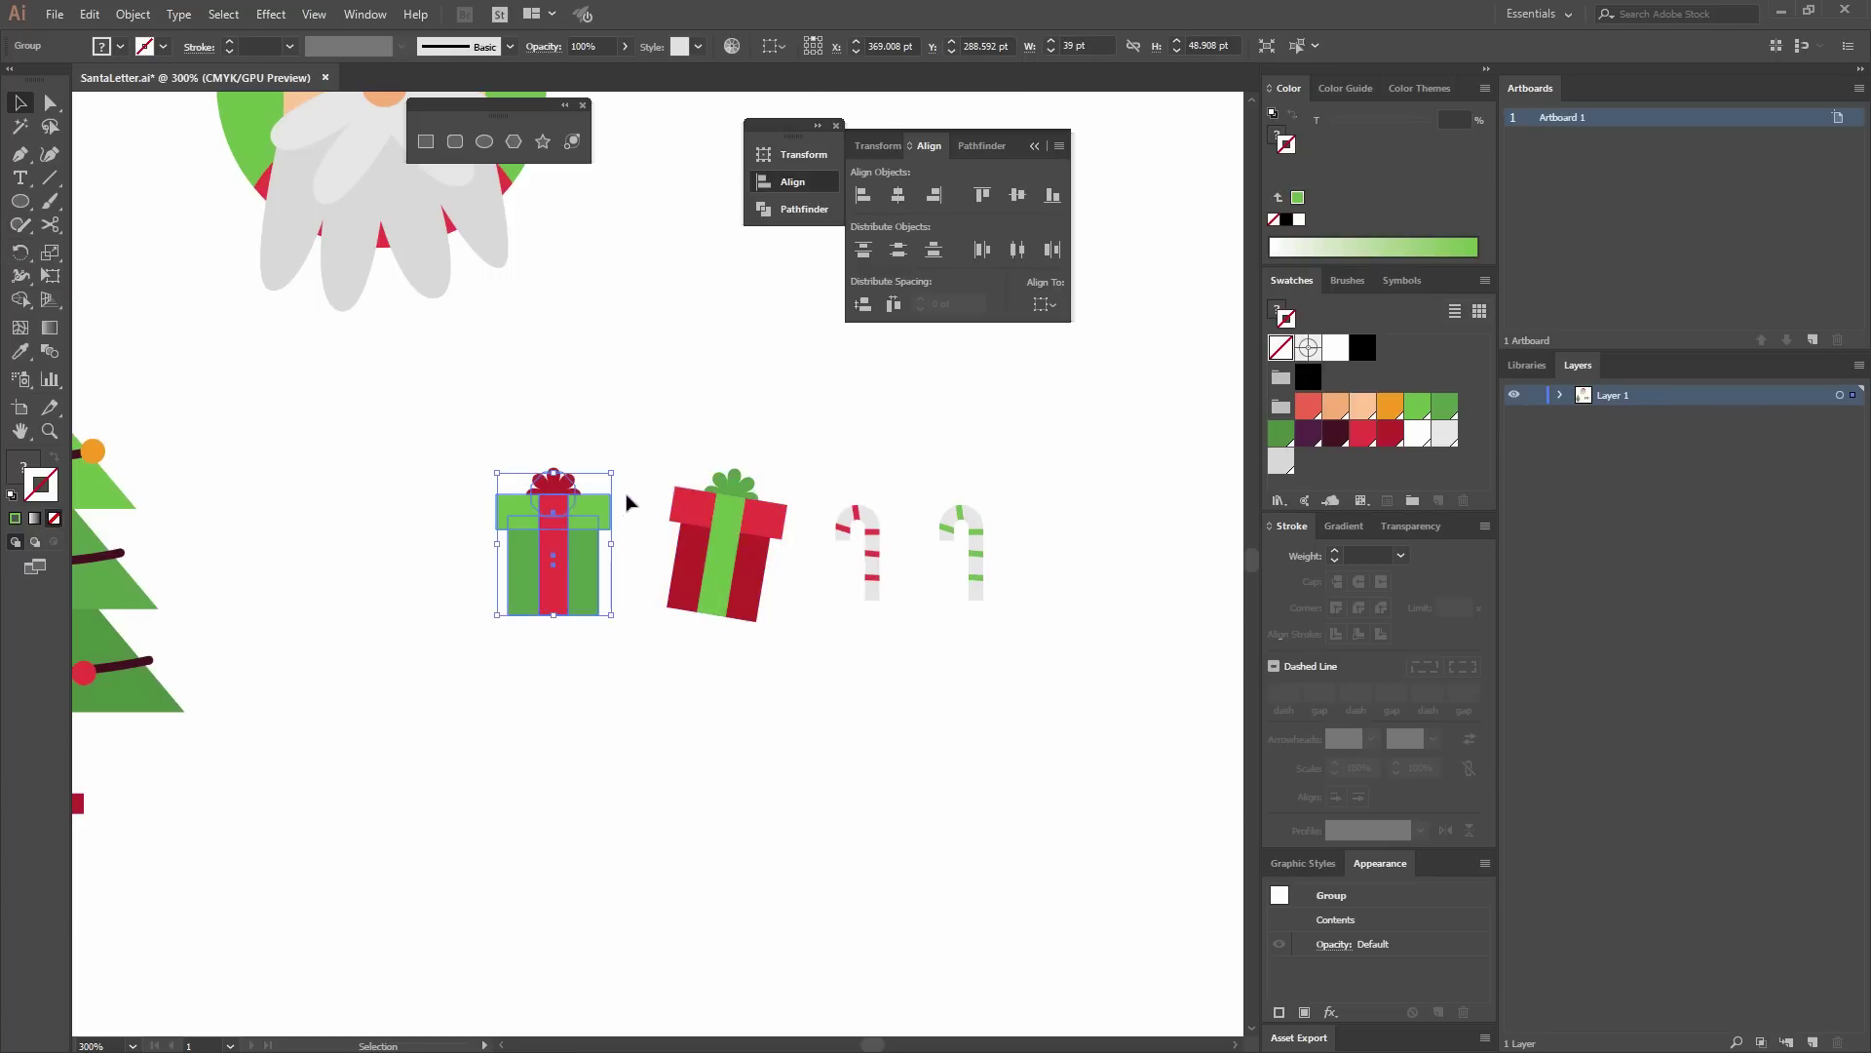
mouse_move(620, 464)
mouse_down()
mouse_move(577, 449)
mouse_move(592, 456)
mouse_up()
click(744, 448)
Rearrange the row with the red-striped cane, tilted counterclockwise, between the gift boxes and the green-striped cane right of the red box.
drag(916, 539, 1082, 539)
drag(856, 539, 693, 483)
drag(1057, 516, 973, 523)
click(1016, 504)
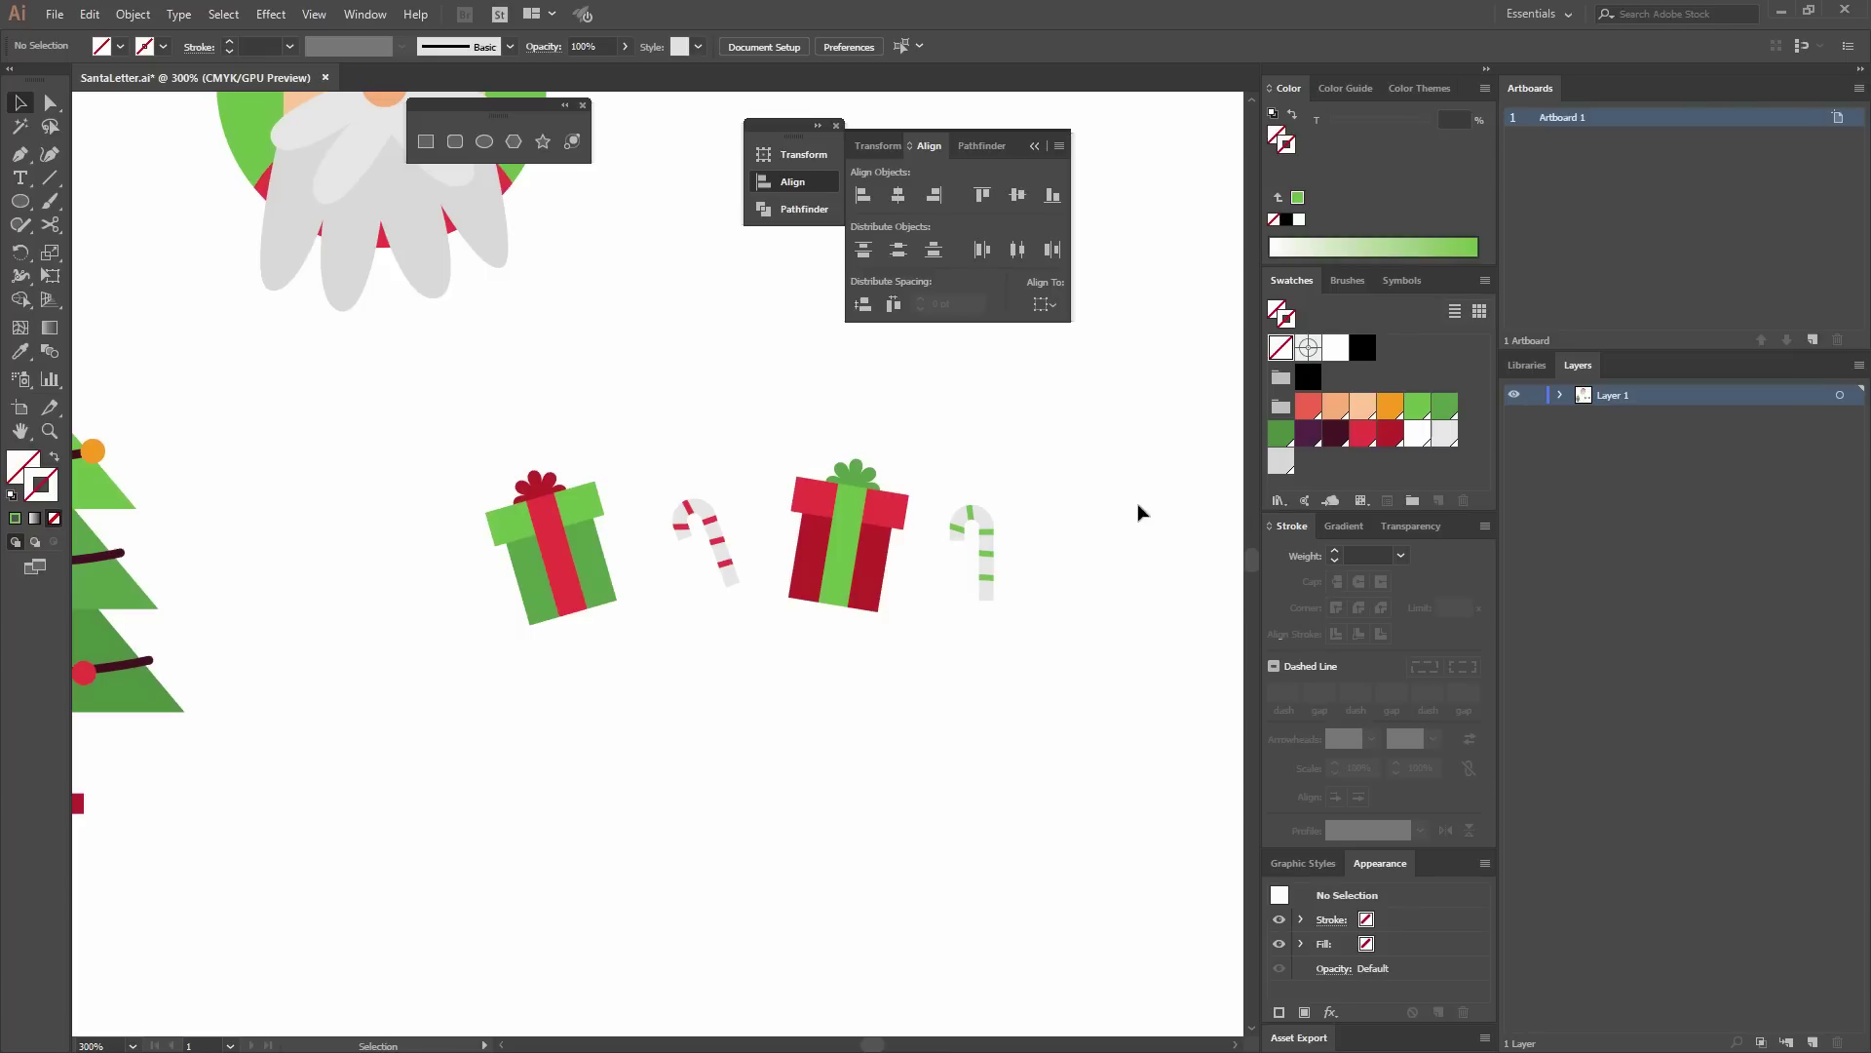
Duplicate the row of gift boxes and candy canes directly to its right to form a continuous row of eight elements.
key(ctrl+minus)
key(ctrl+minus)
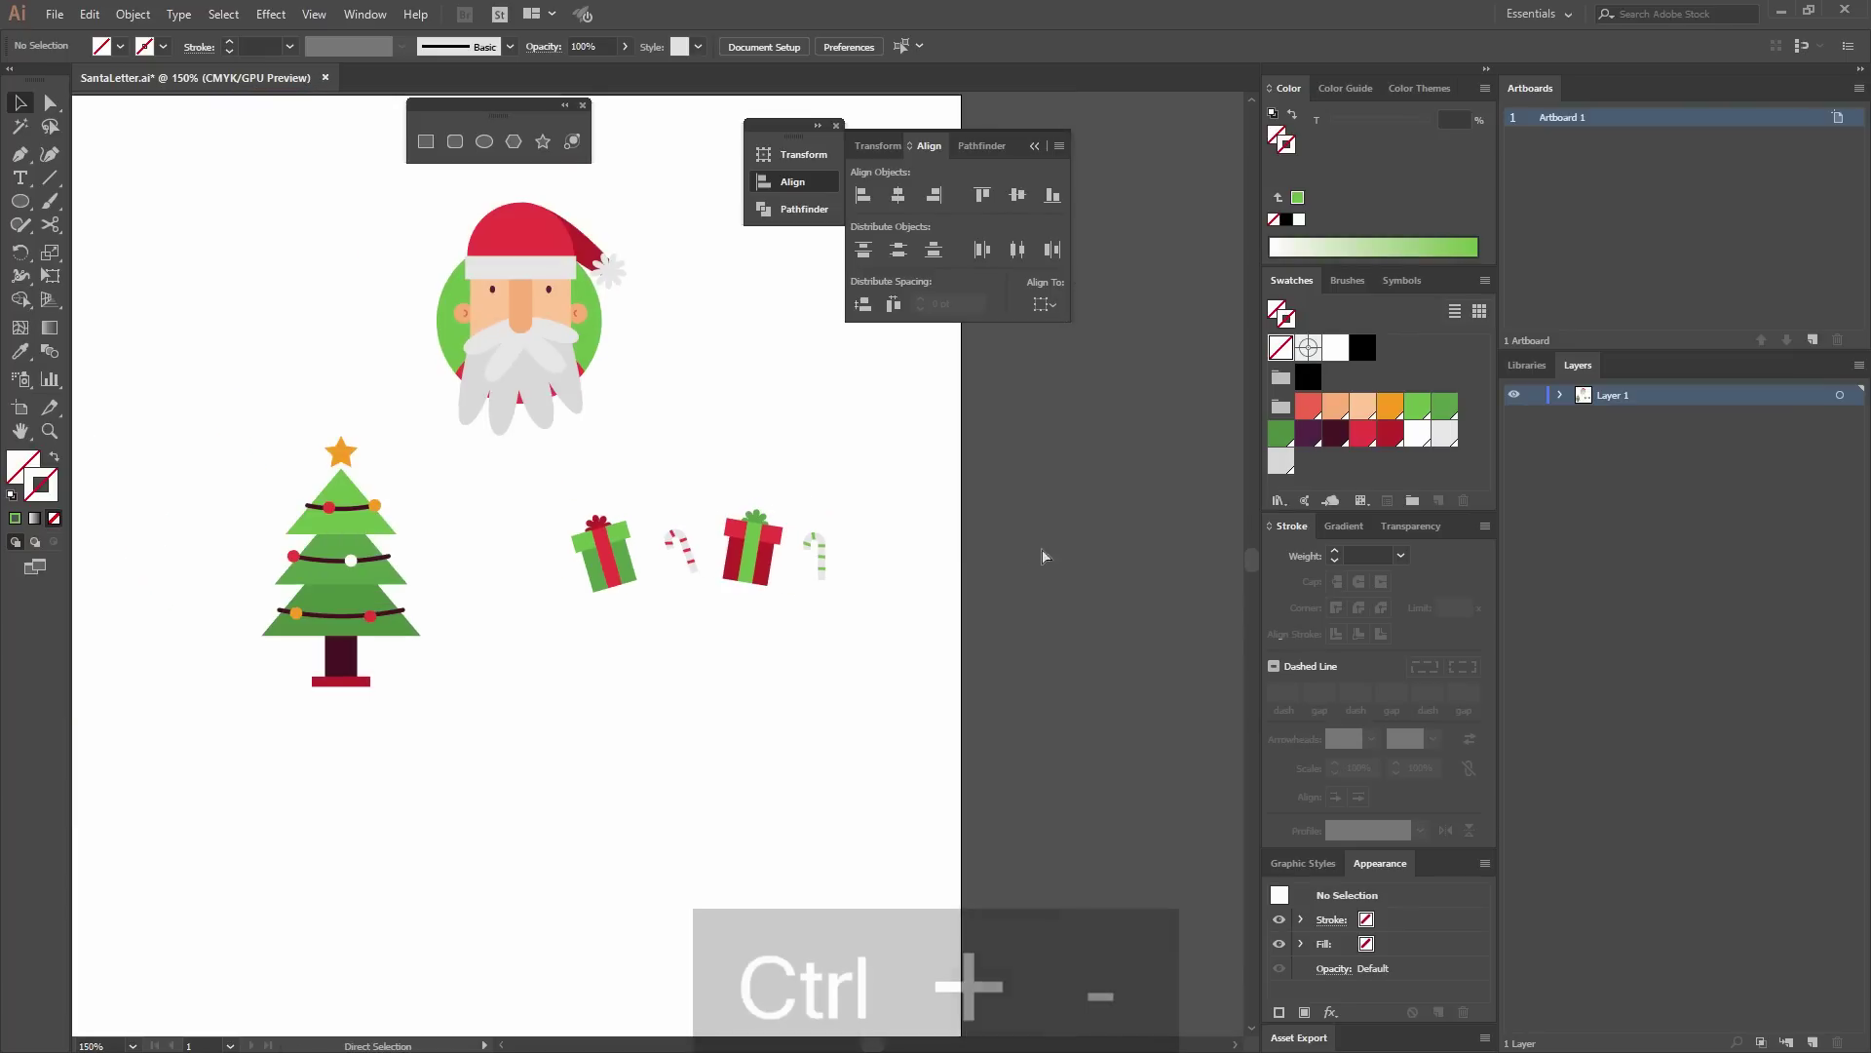
drag(906, 547, 747, 432)
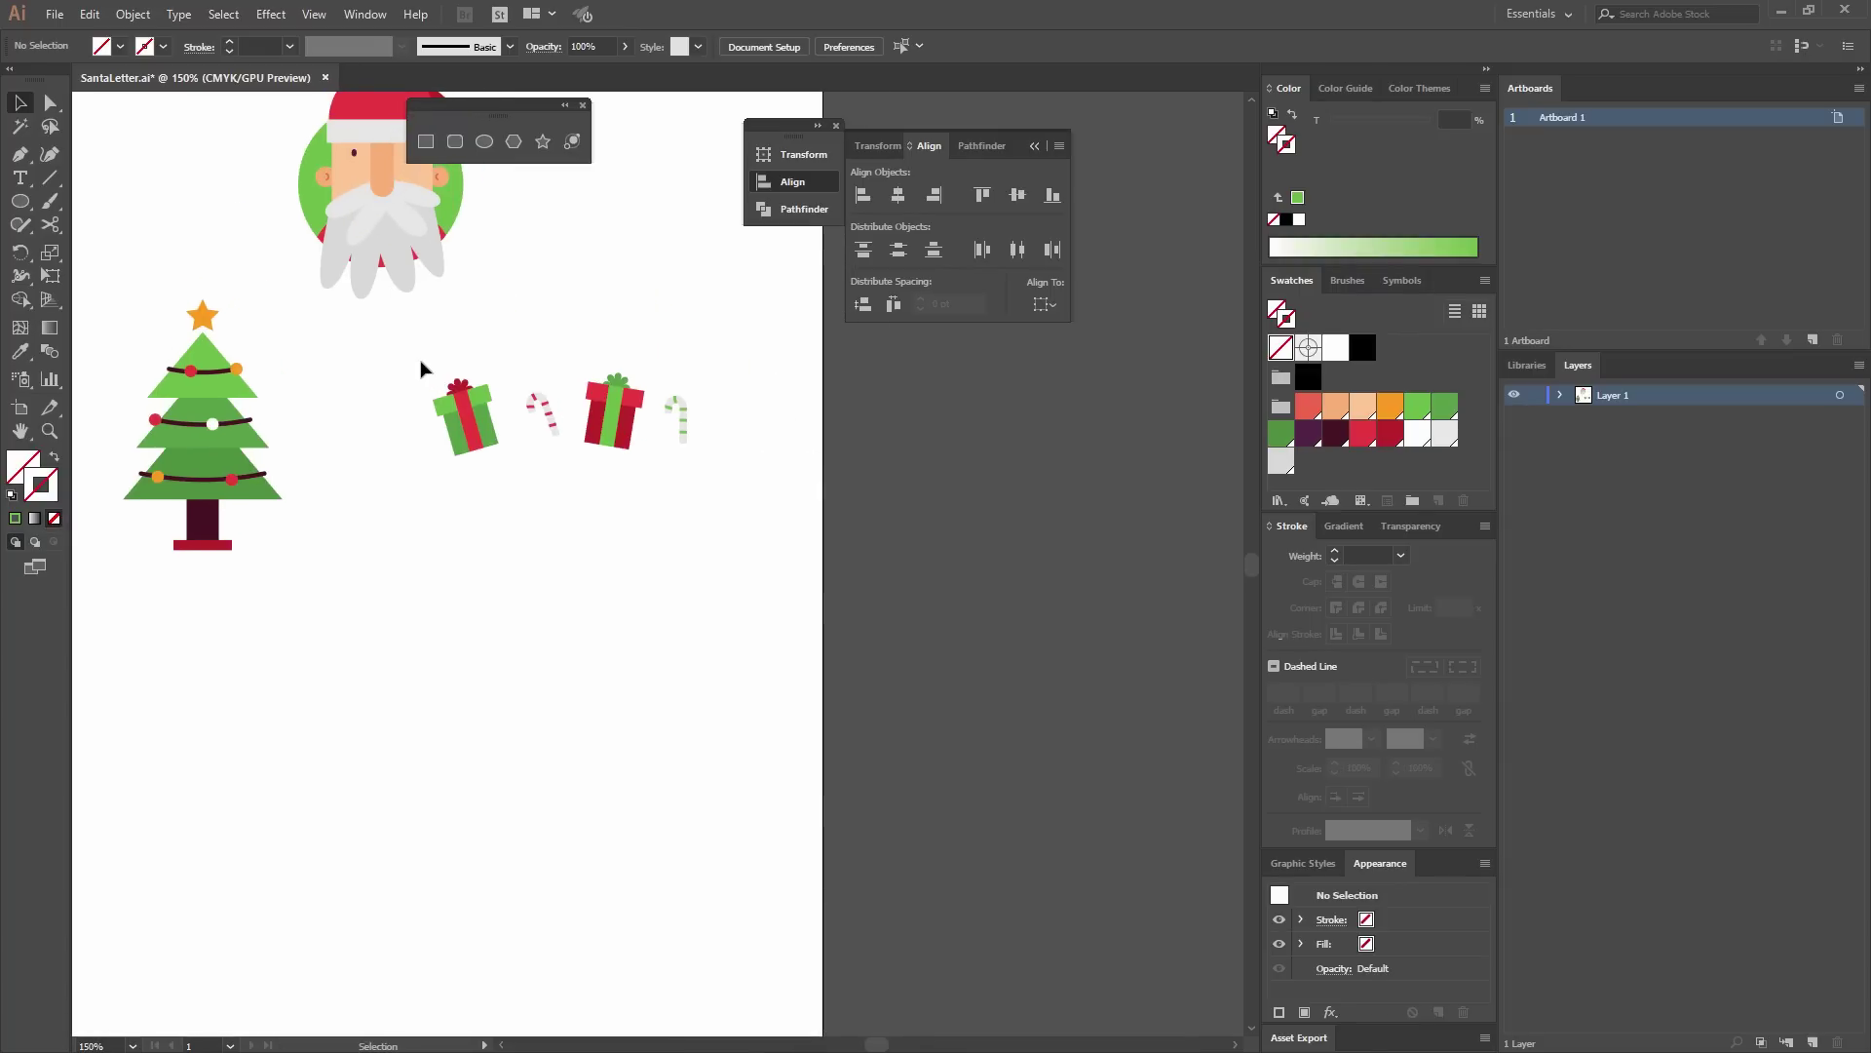
drag(426, 369, 736, 515)
key(ctrl+g)
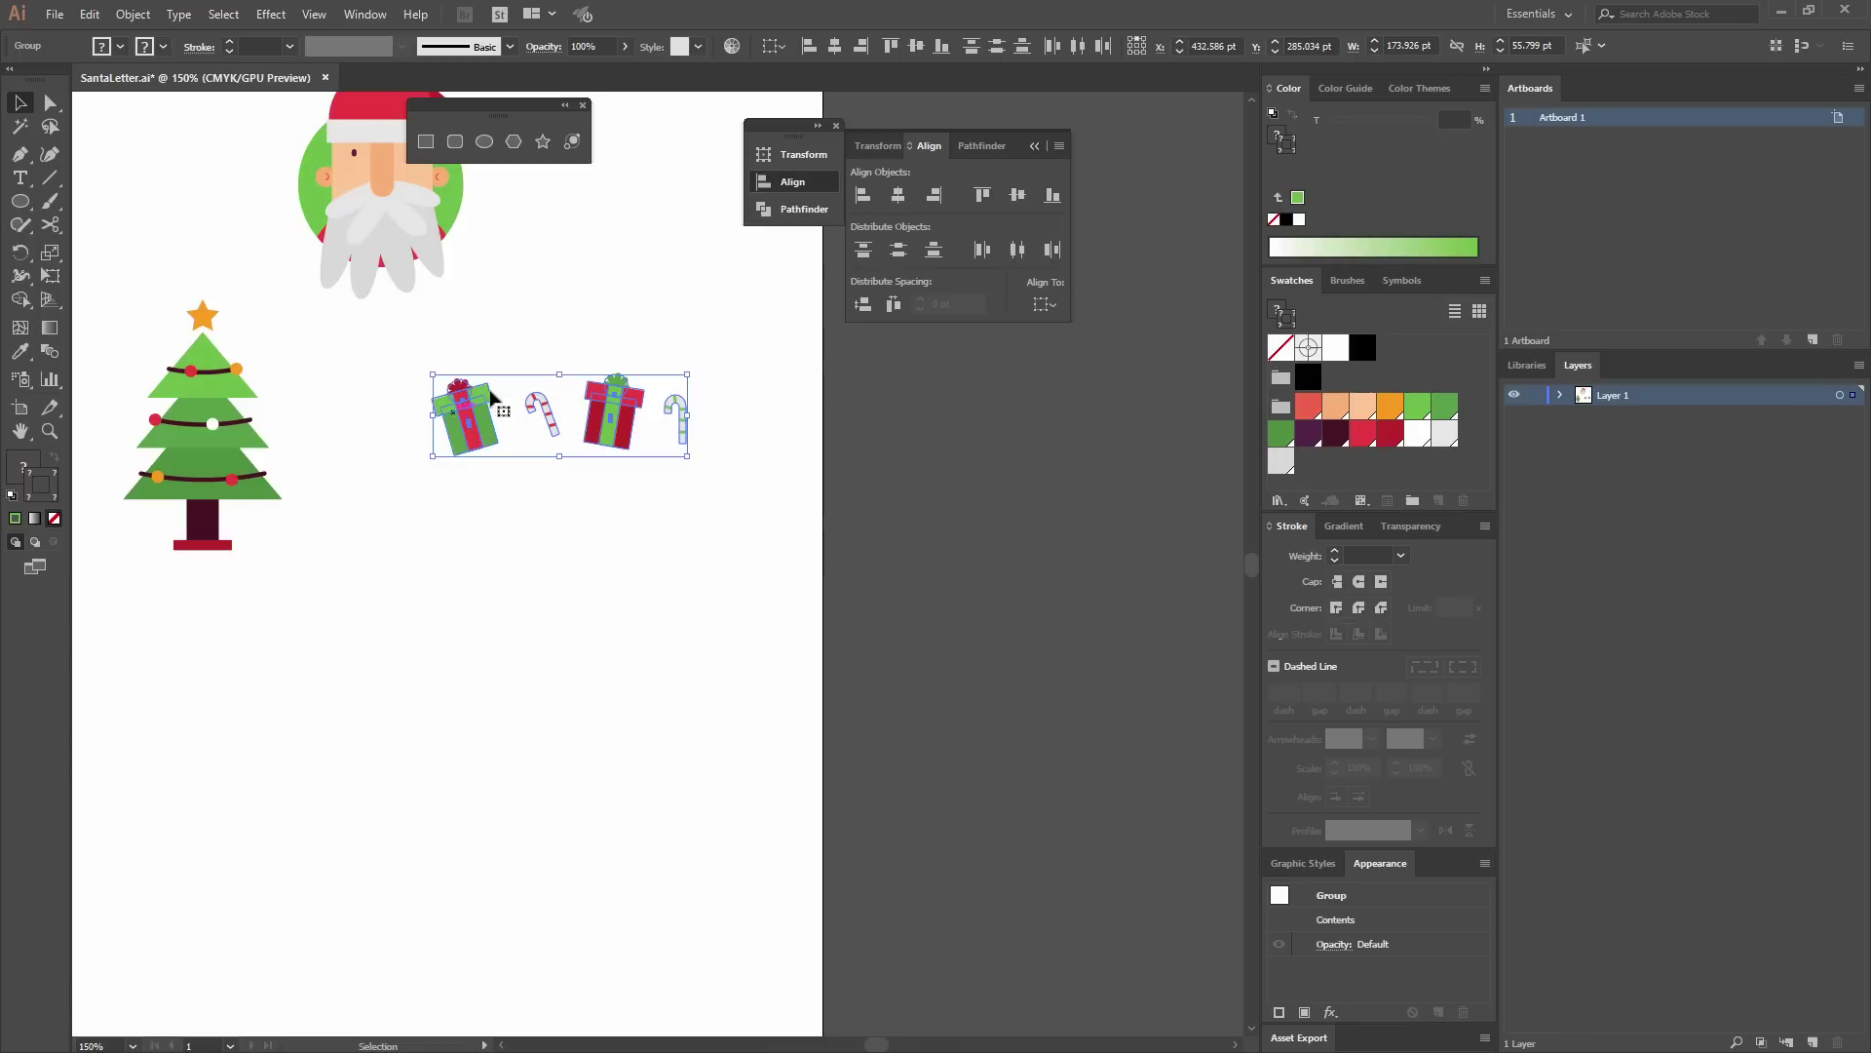
drag(475, 426, 770, 434)
click(1062, 578)
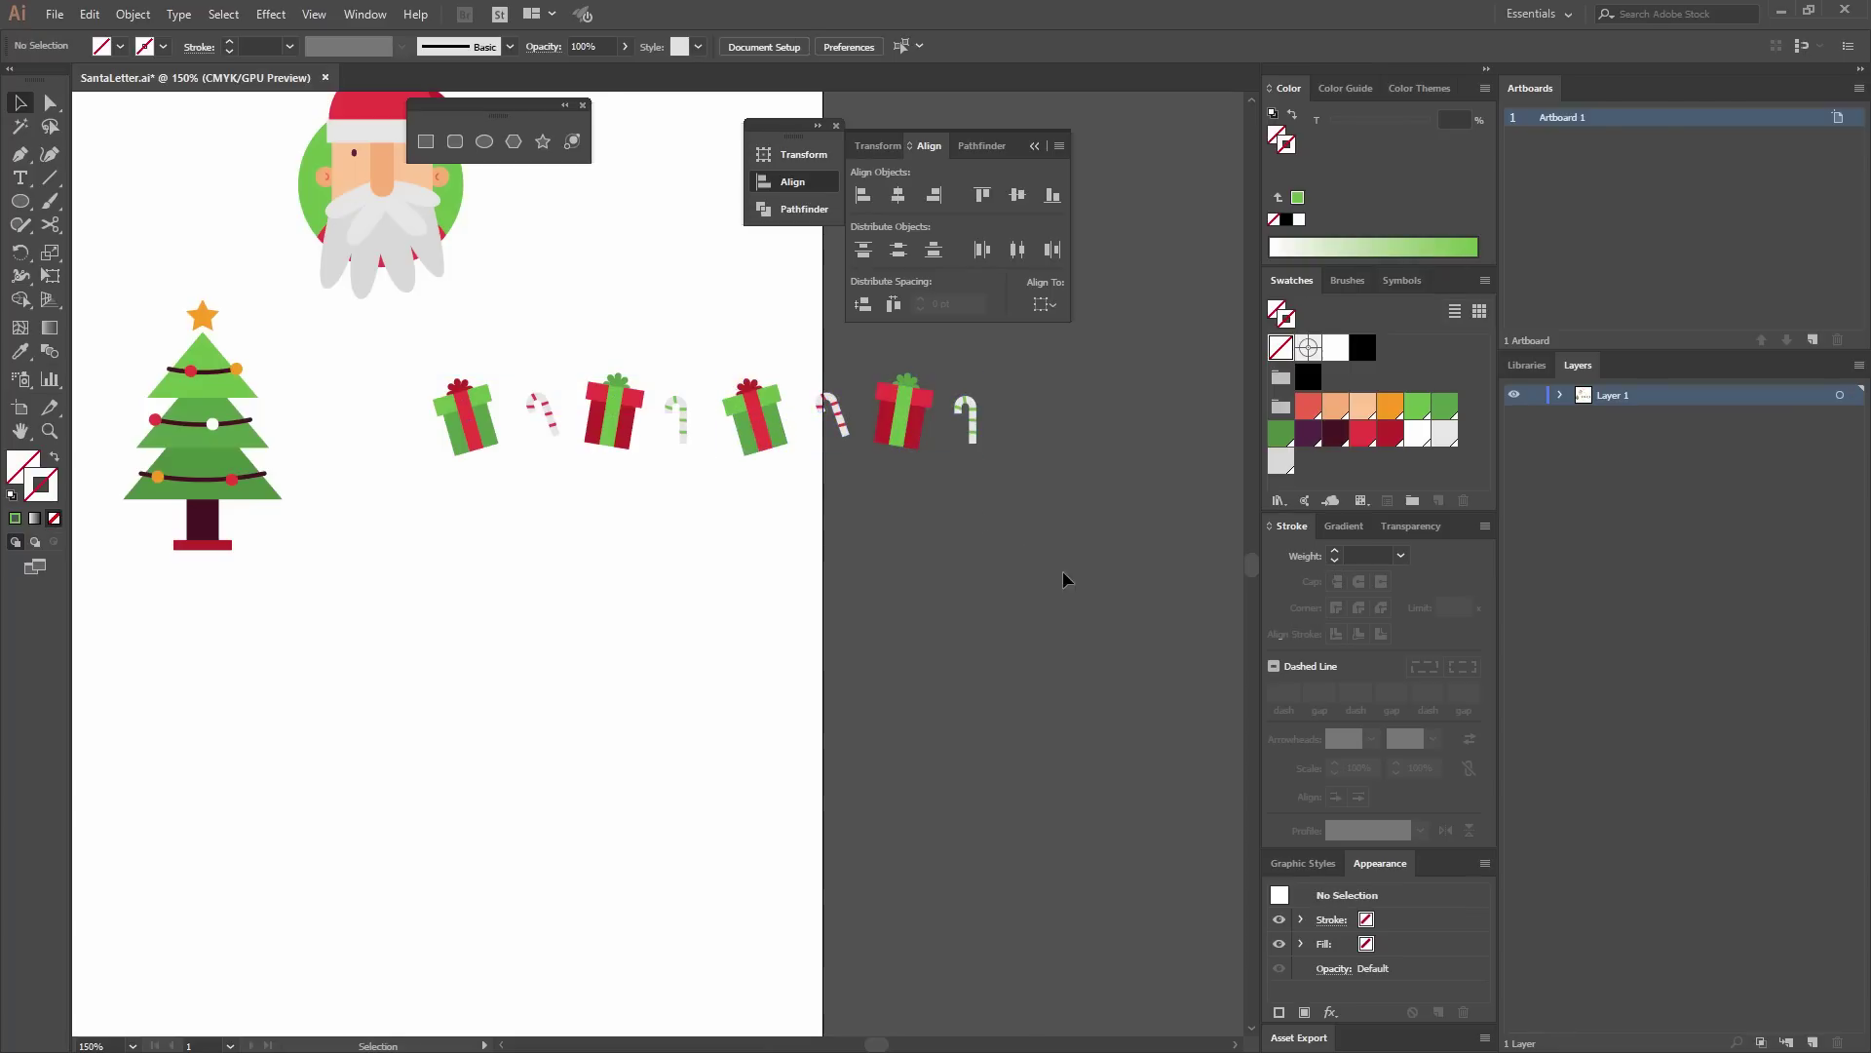
Distribute all the gift boxes and candy canes in the row evenly by their horizontal centers.
drag(818, 499, 454, 346)
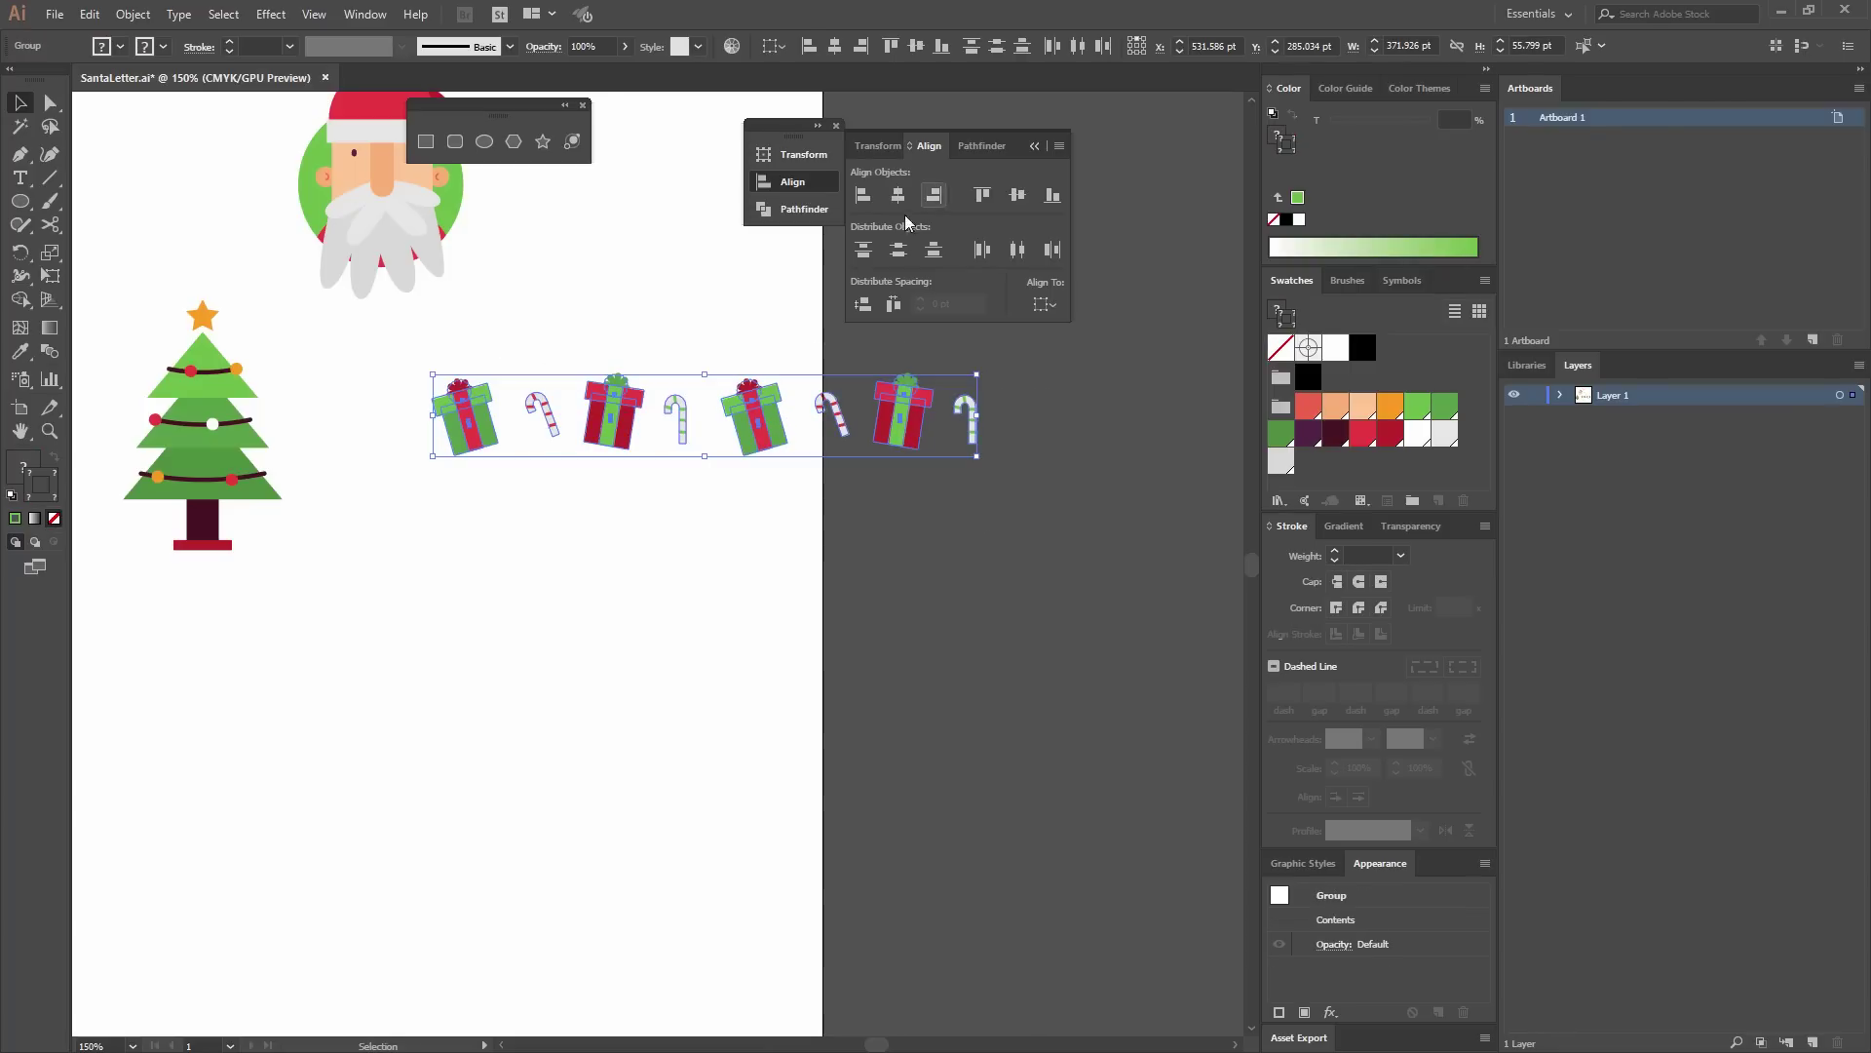
click(1016, 251)
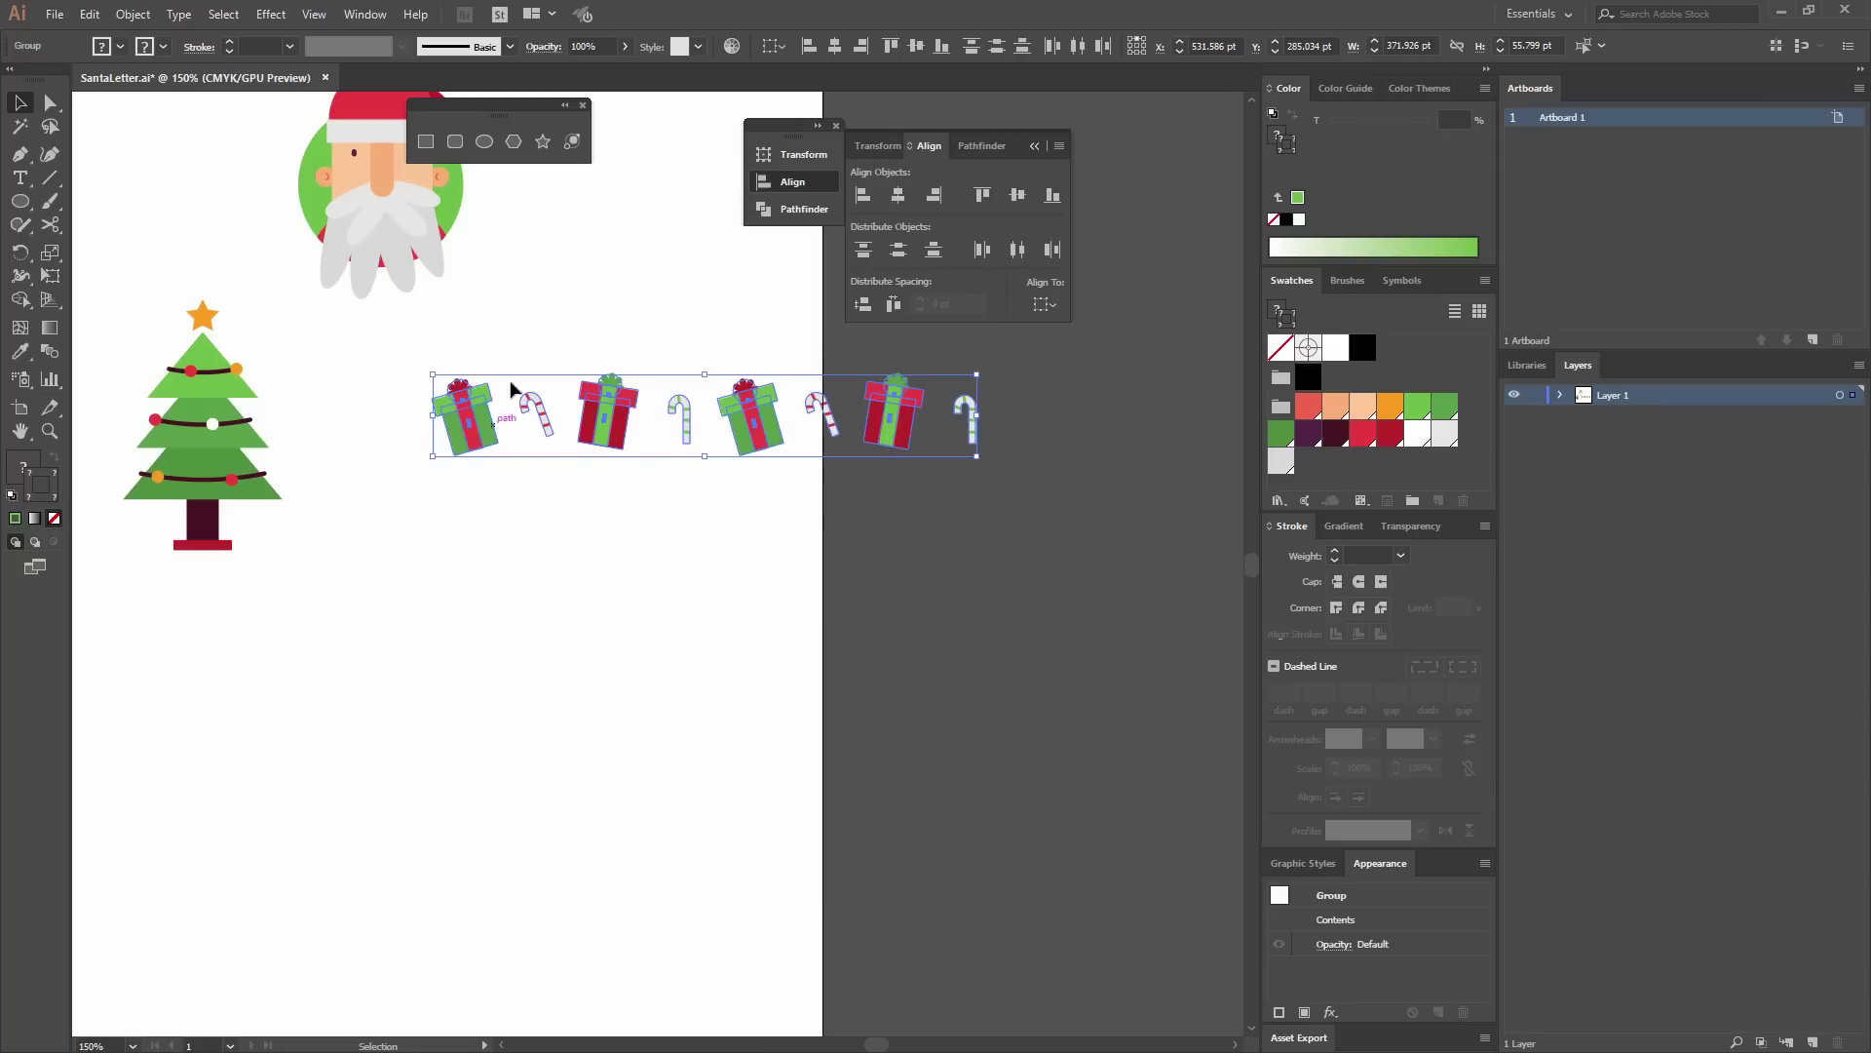
click(1056, 426)
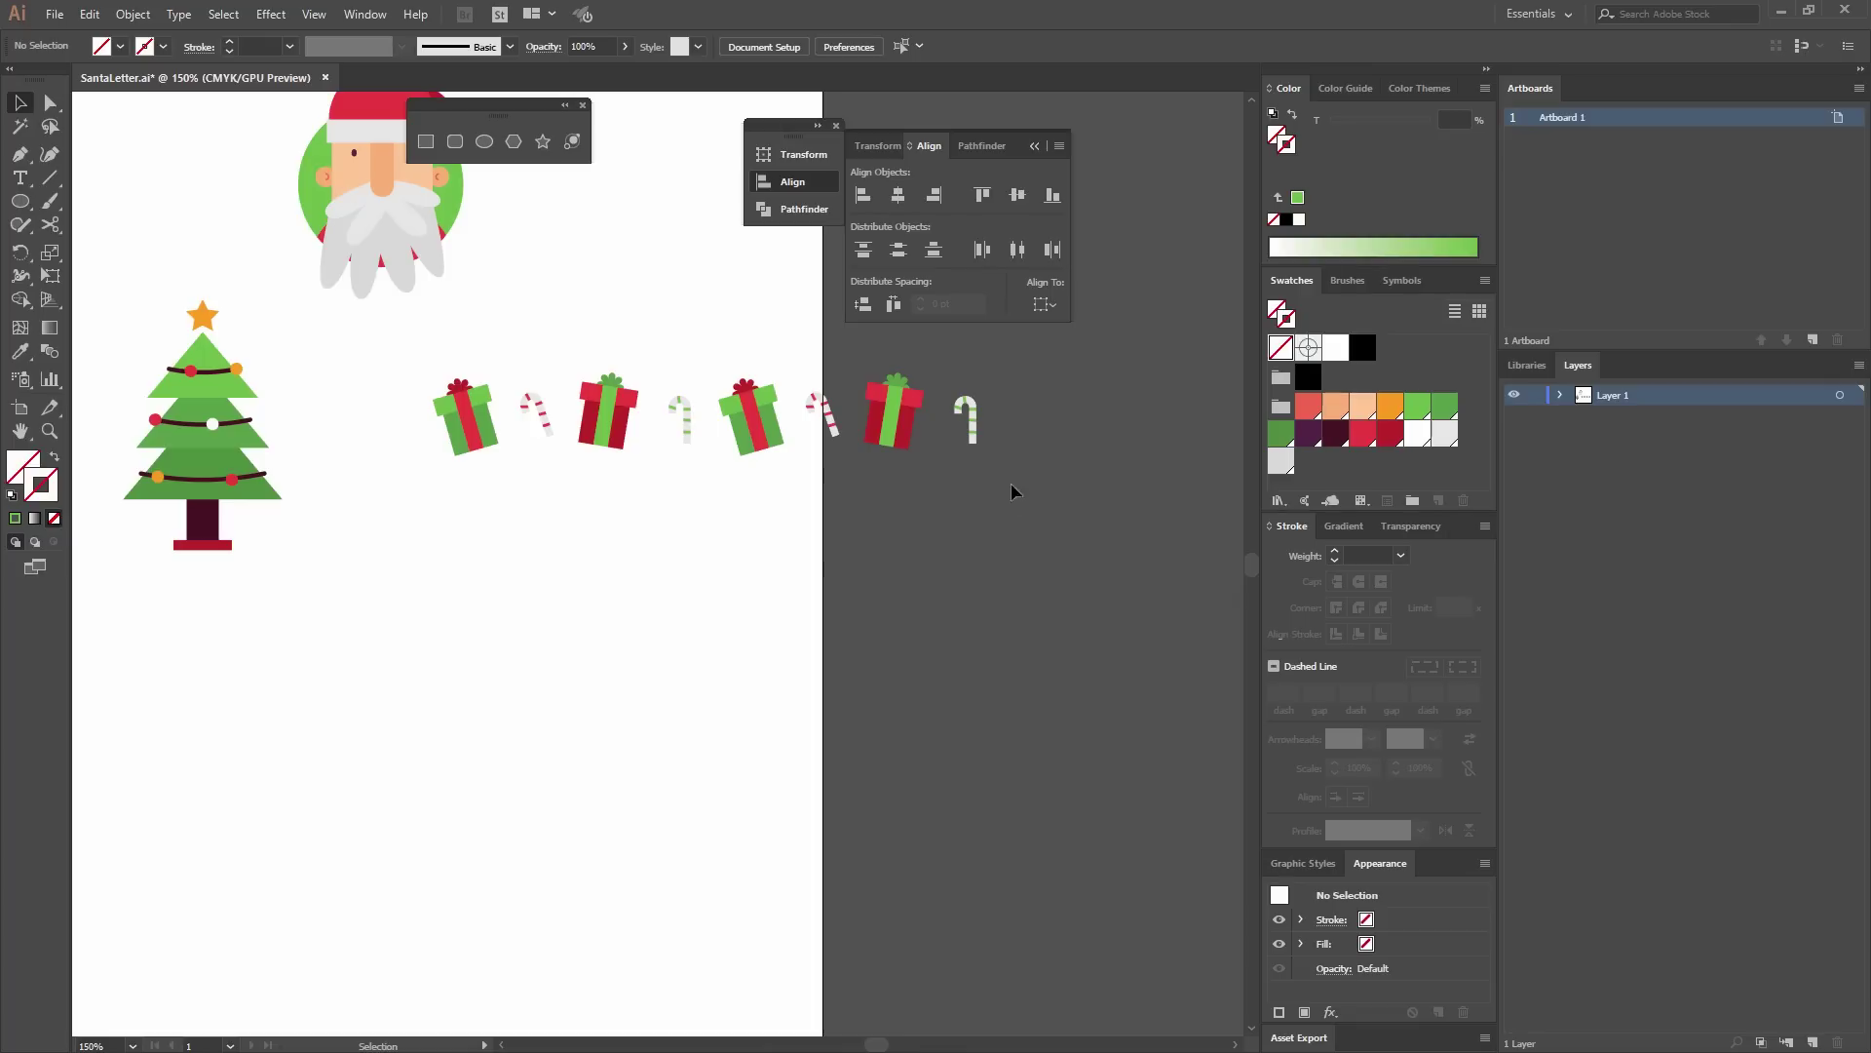
Move the whole row of gift boxes and candy canes off the page, just below the artboard's lower edge.
key(ctrl+minus)
key(ctrl+minus)
drag(731, 535, 551, 458)
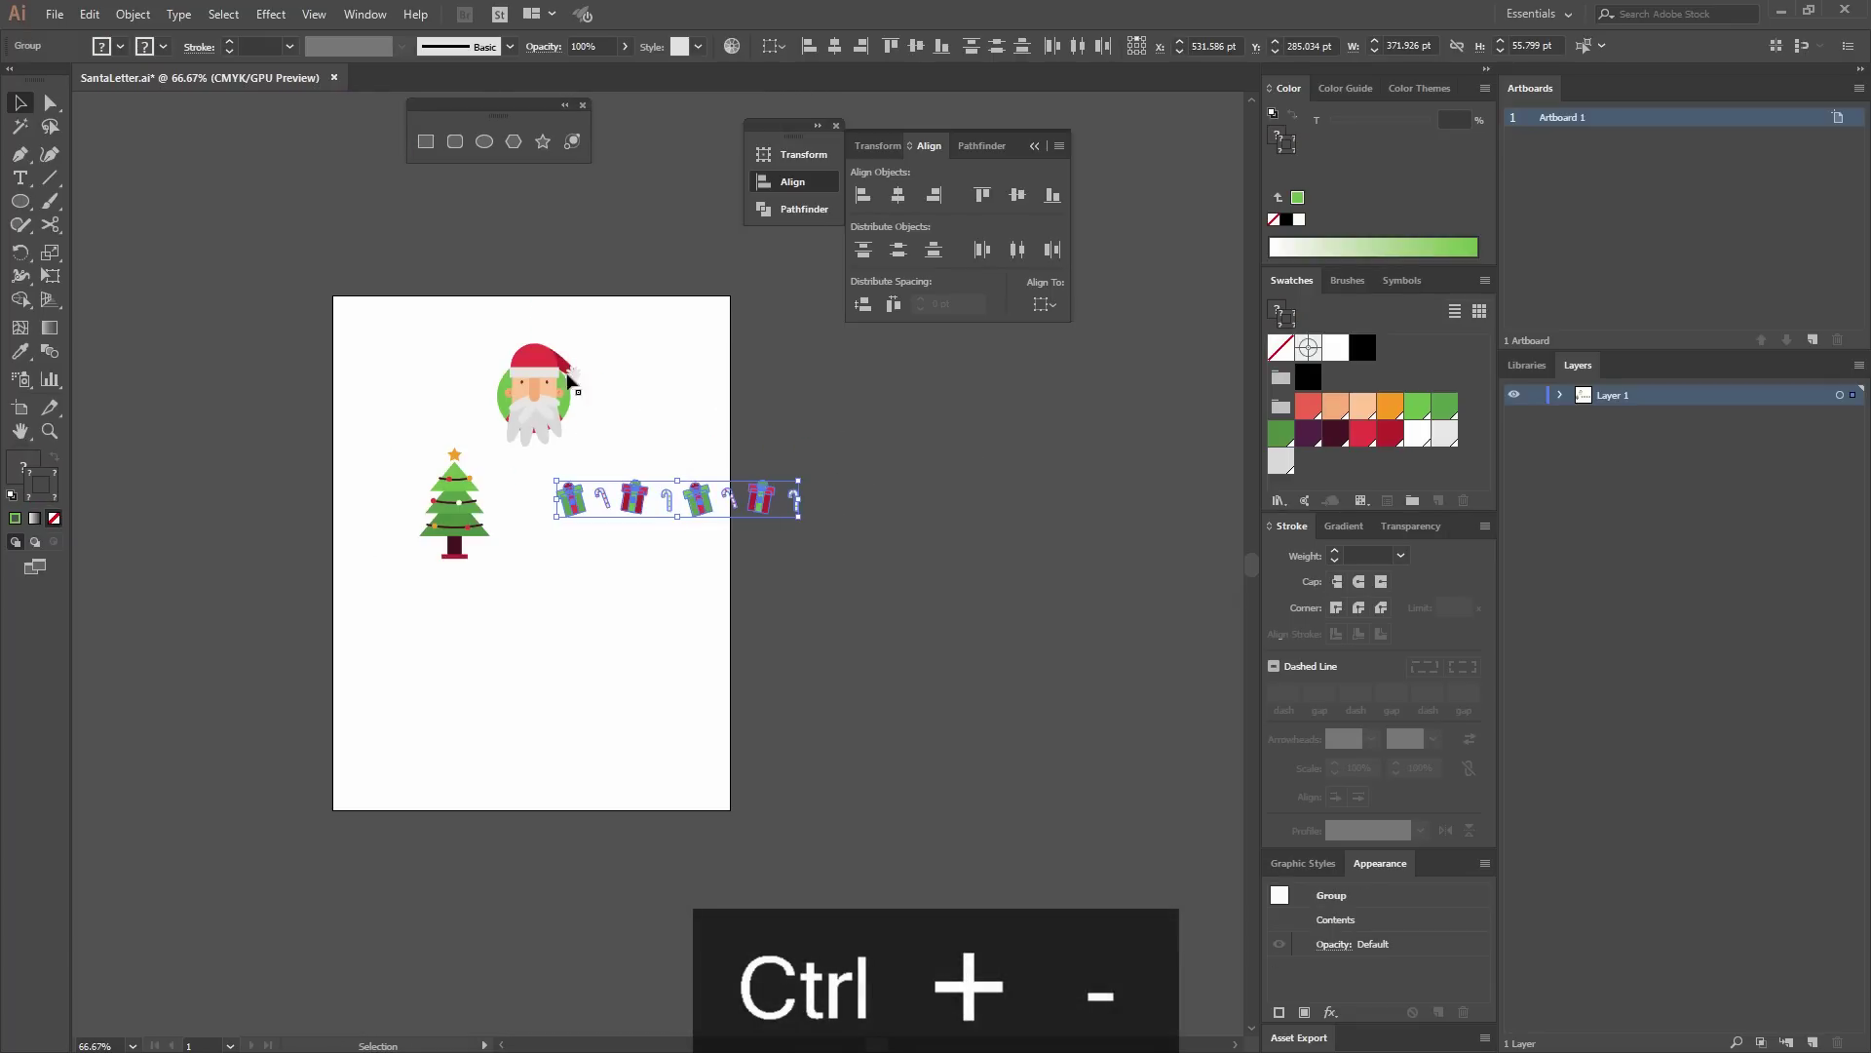
drag(705, 487, 512, 839)
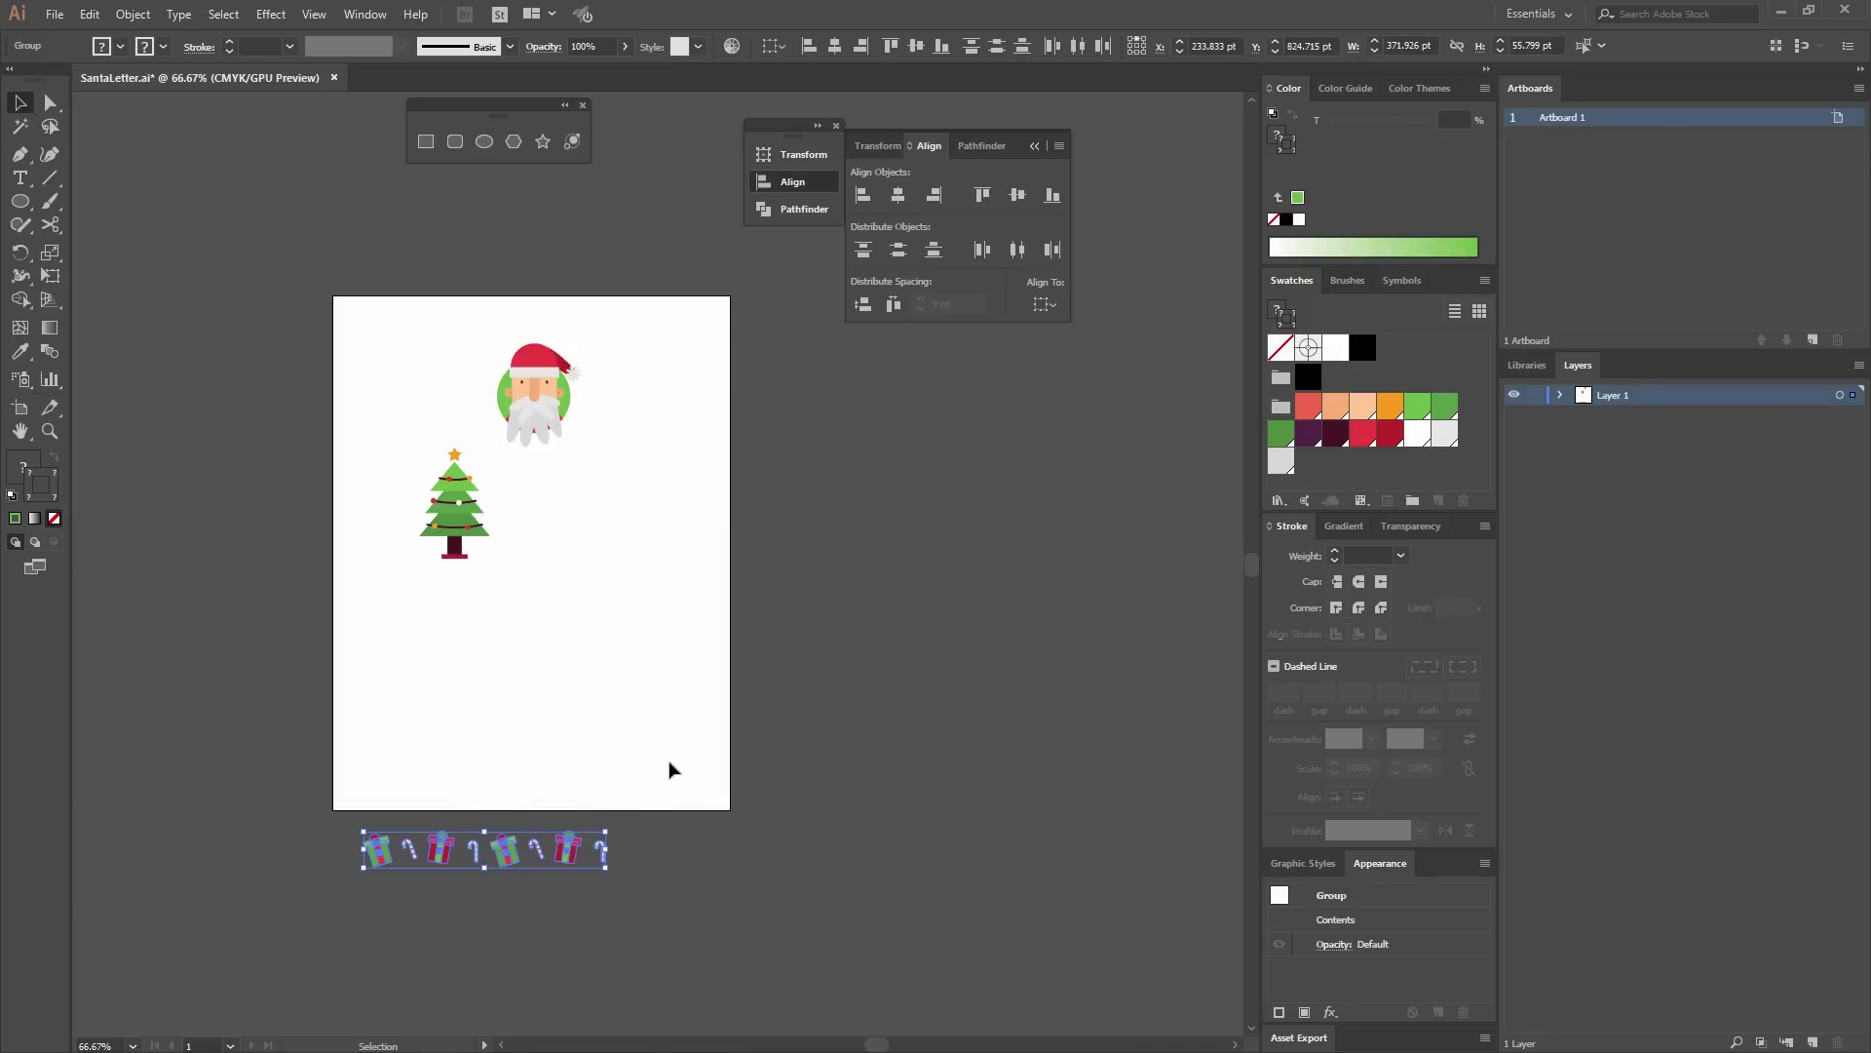
Create a new brush of type Pattern Brush from the selected row of gift boxes and candy canes.
click(1359, 281)
click(364, 14)
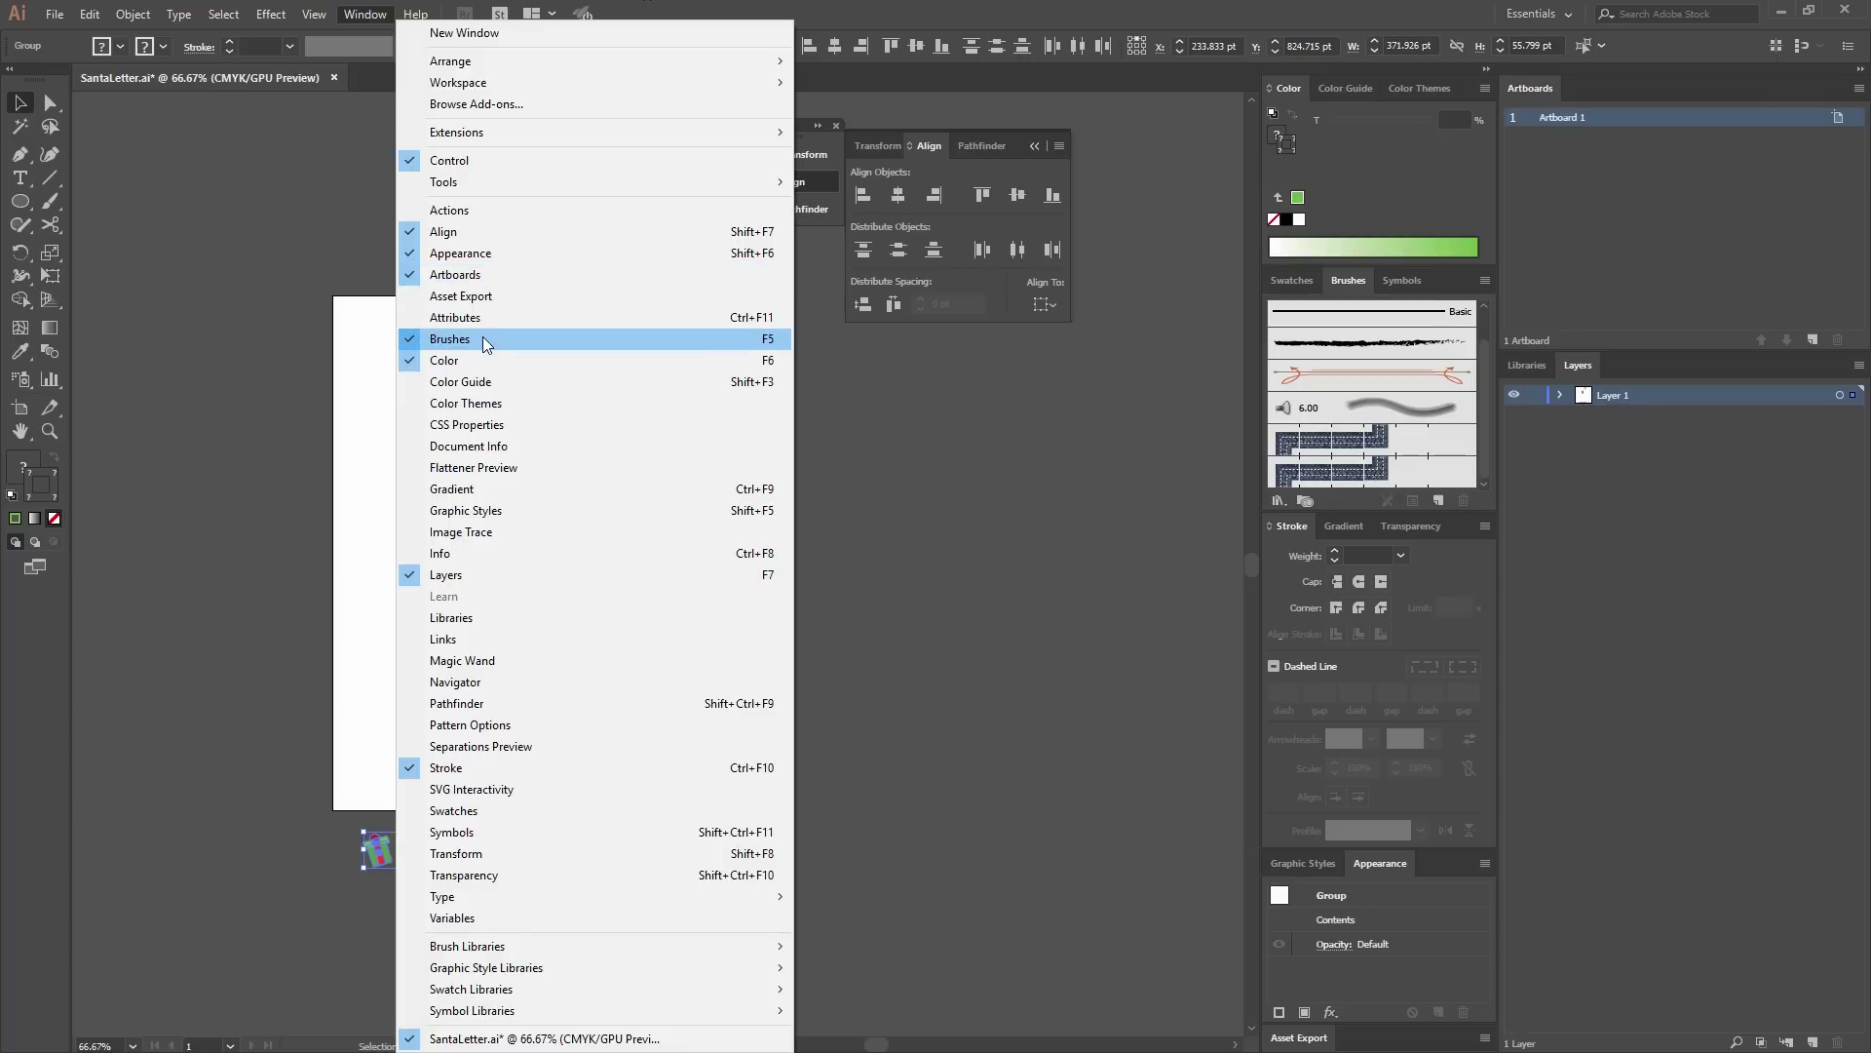
click(1488, 281)
click(1488, 281)
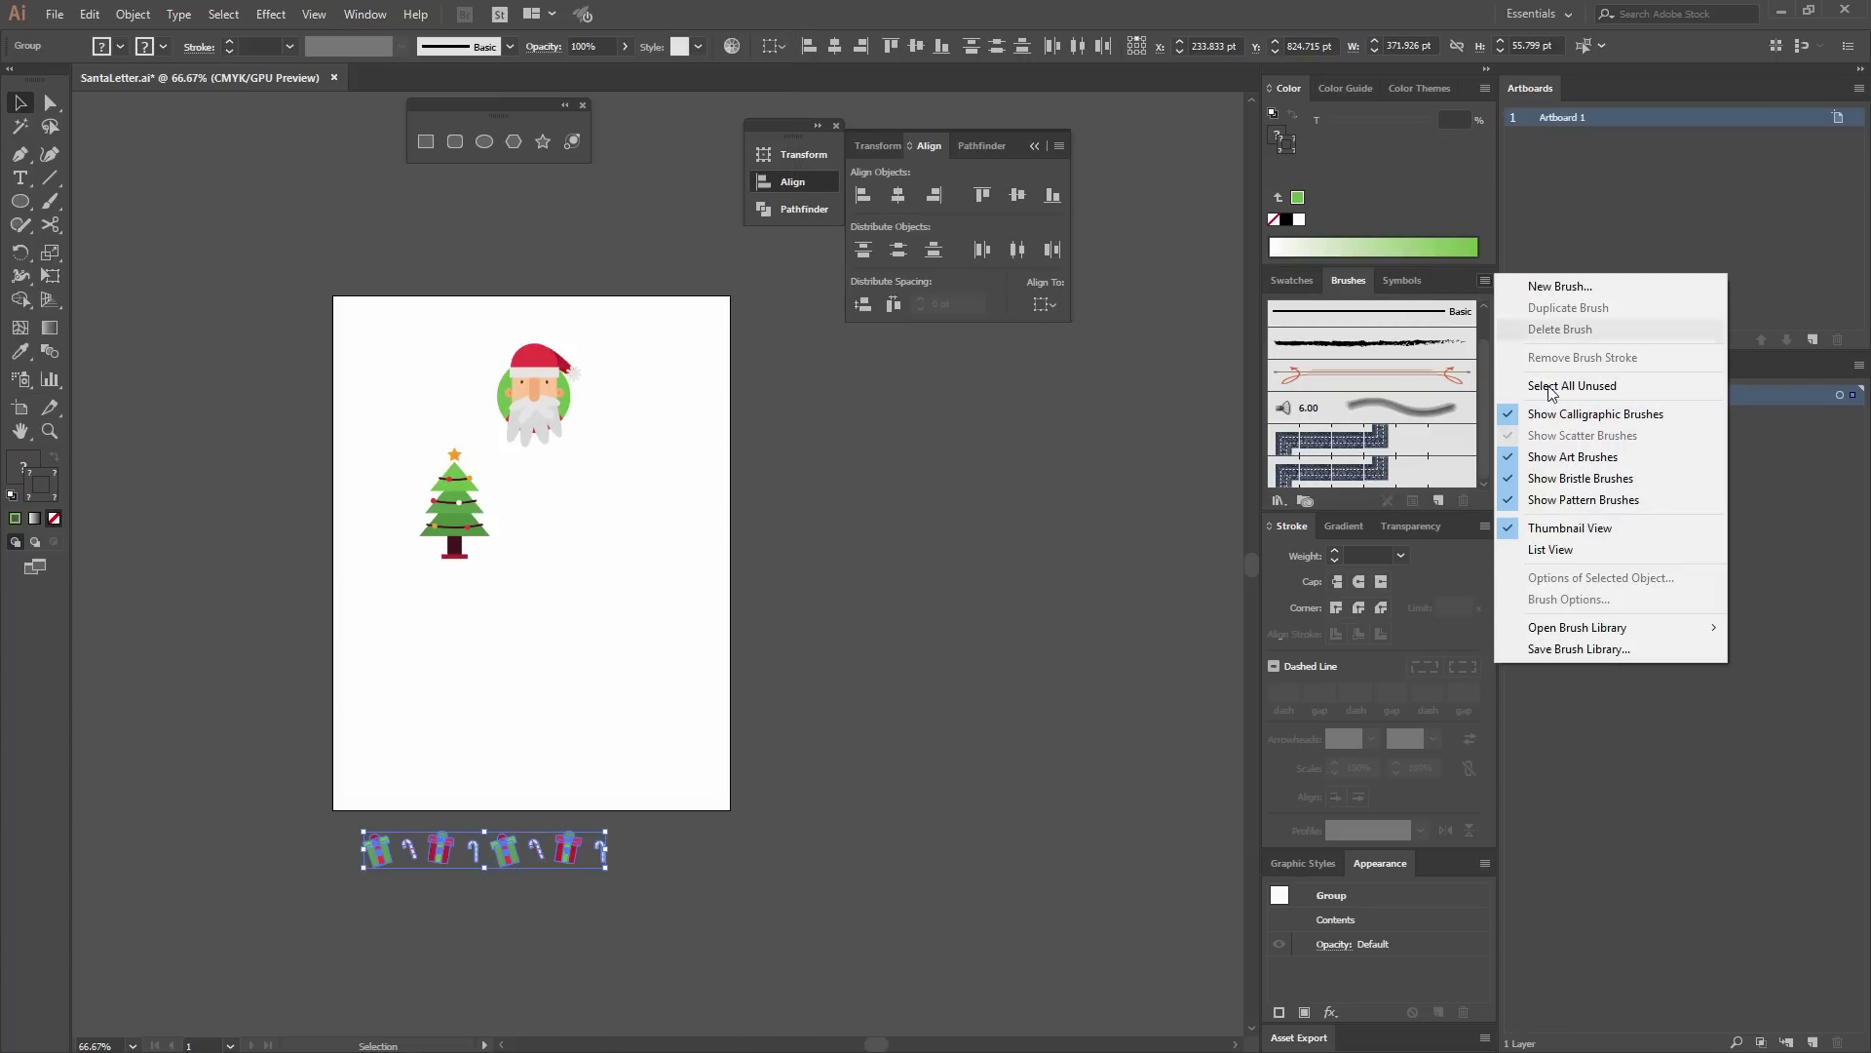
mouse_move(1618, 631)
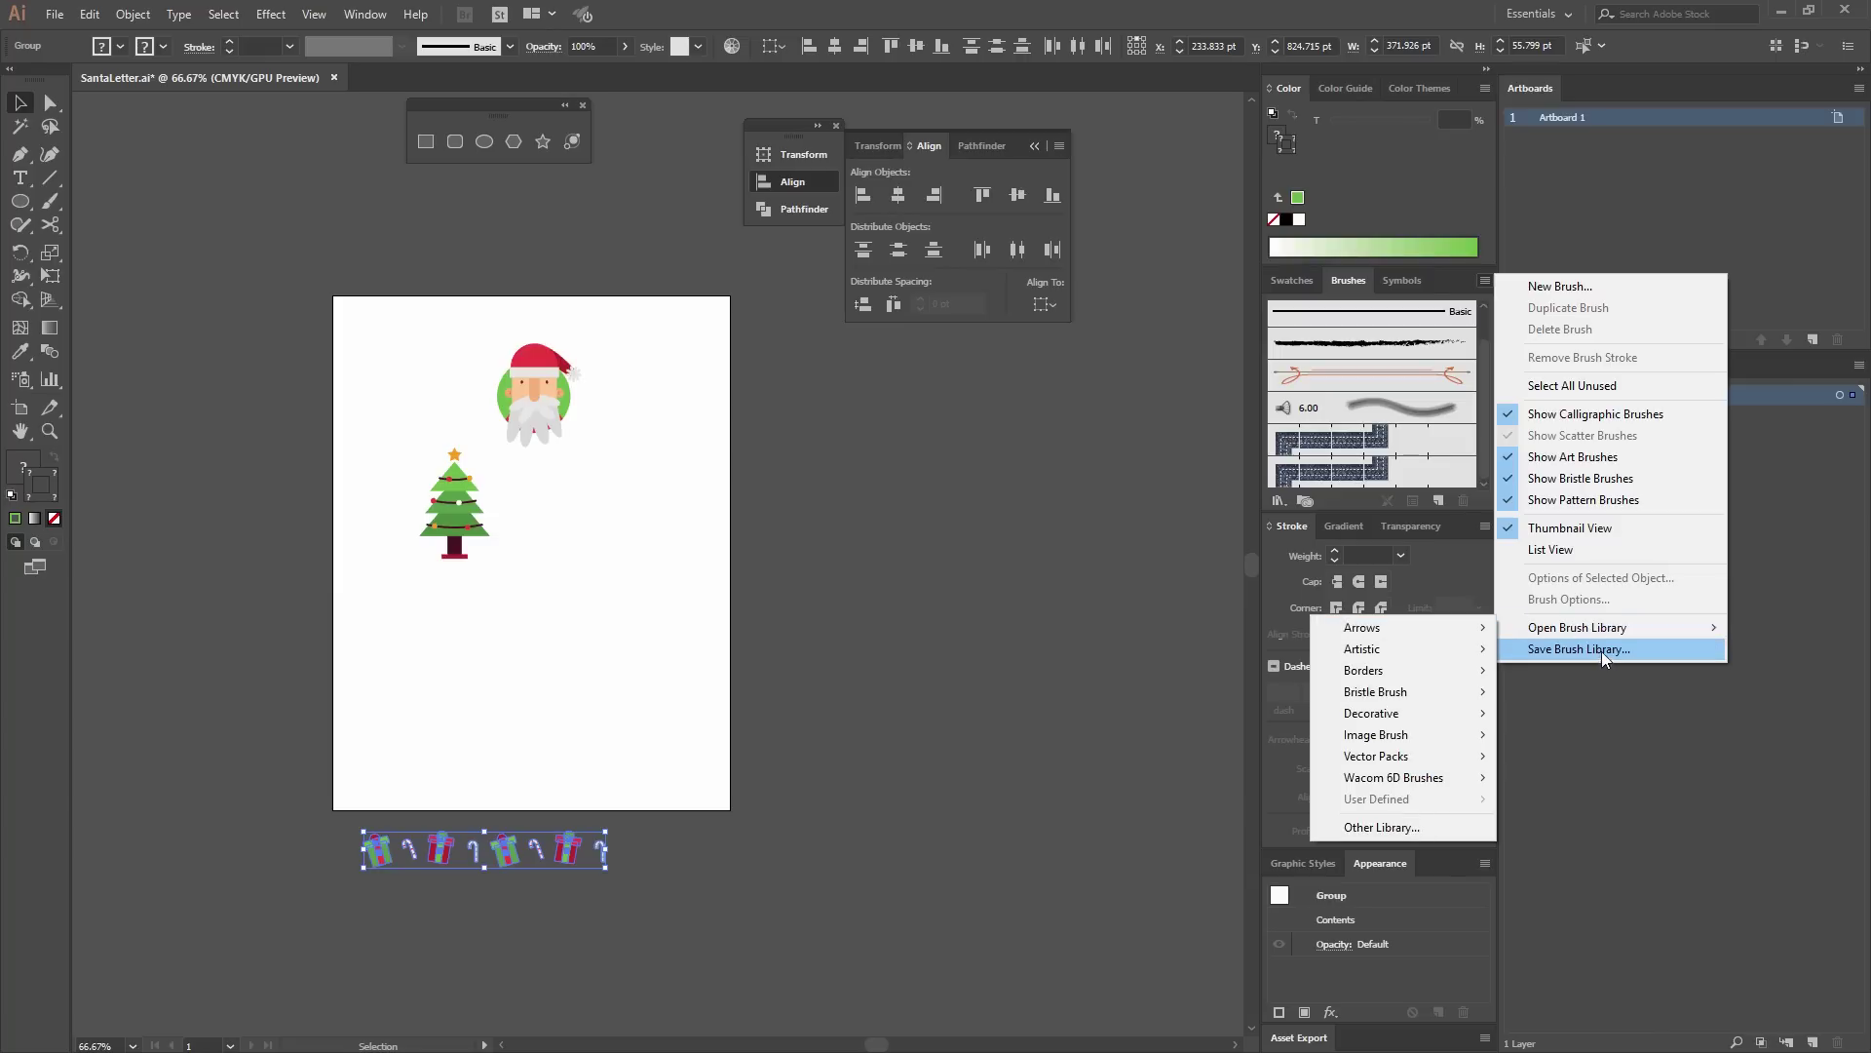
click(1589, 288)
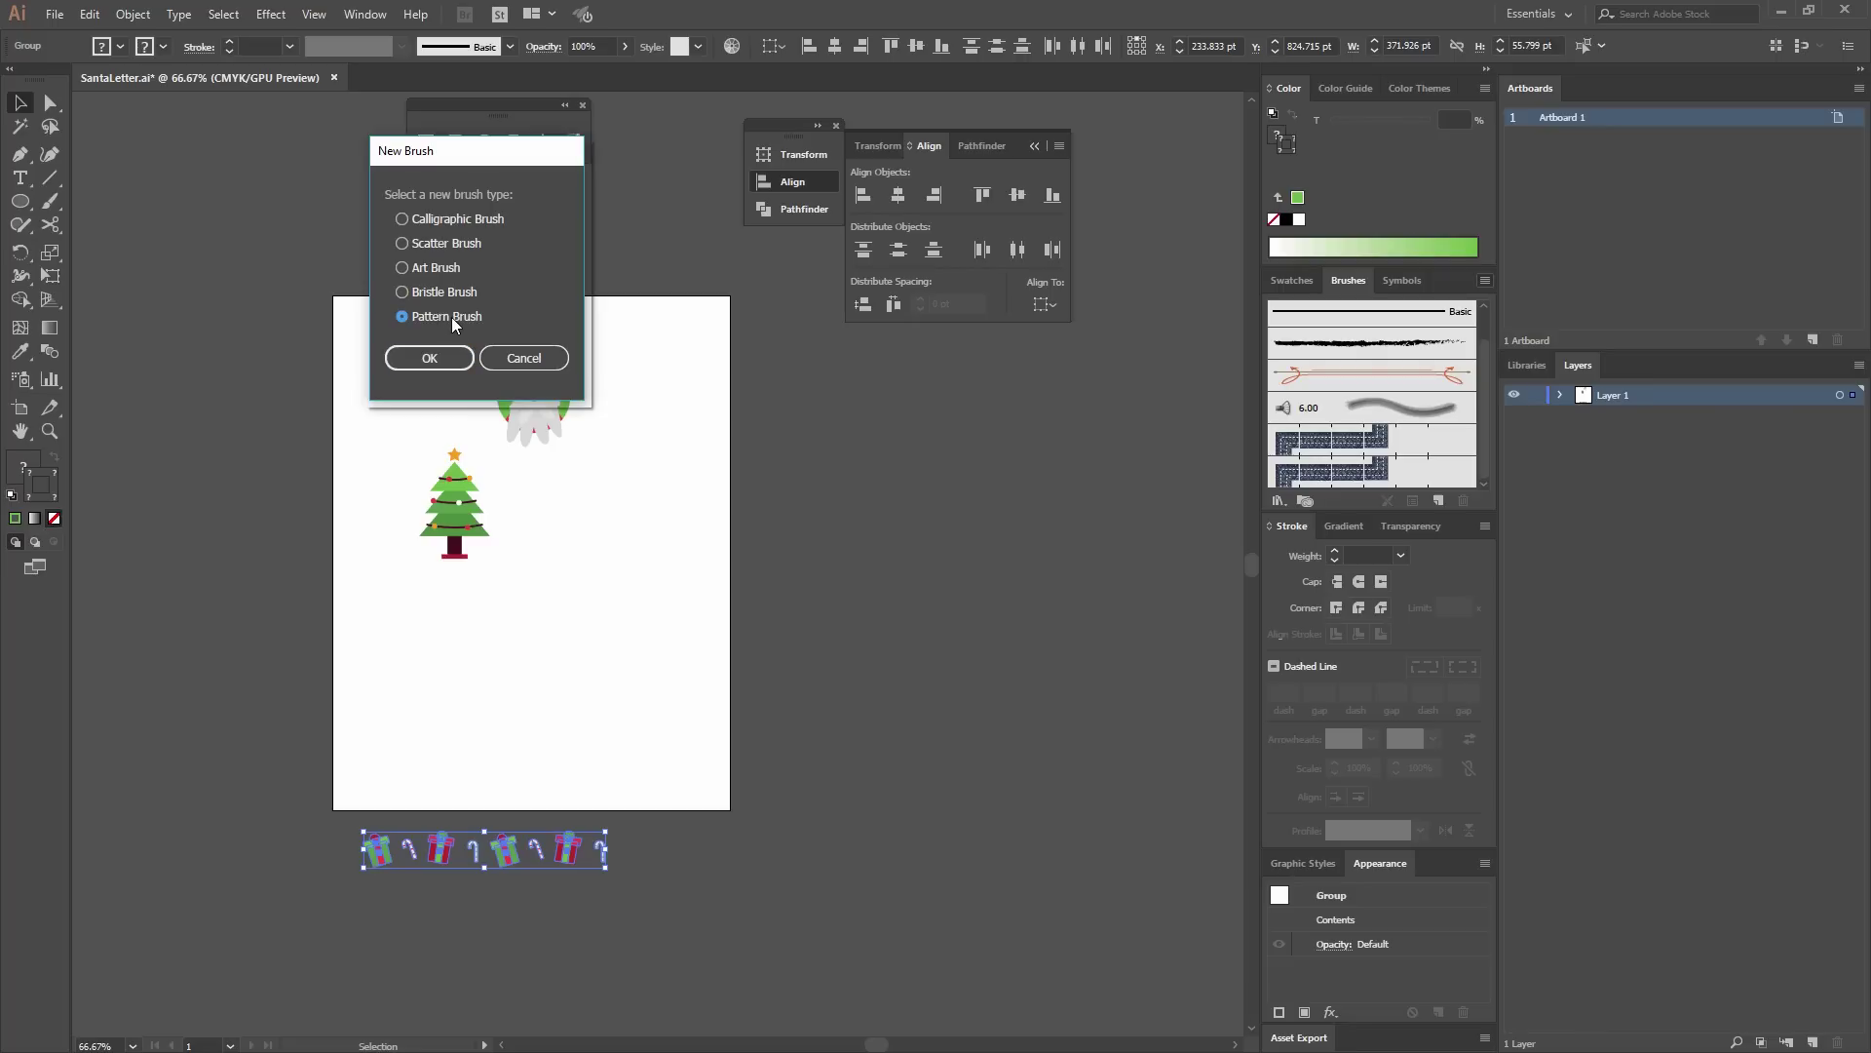
click(436, 362)
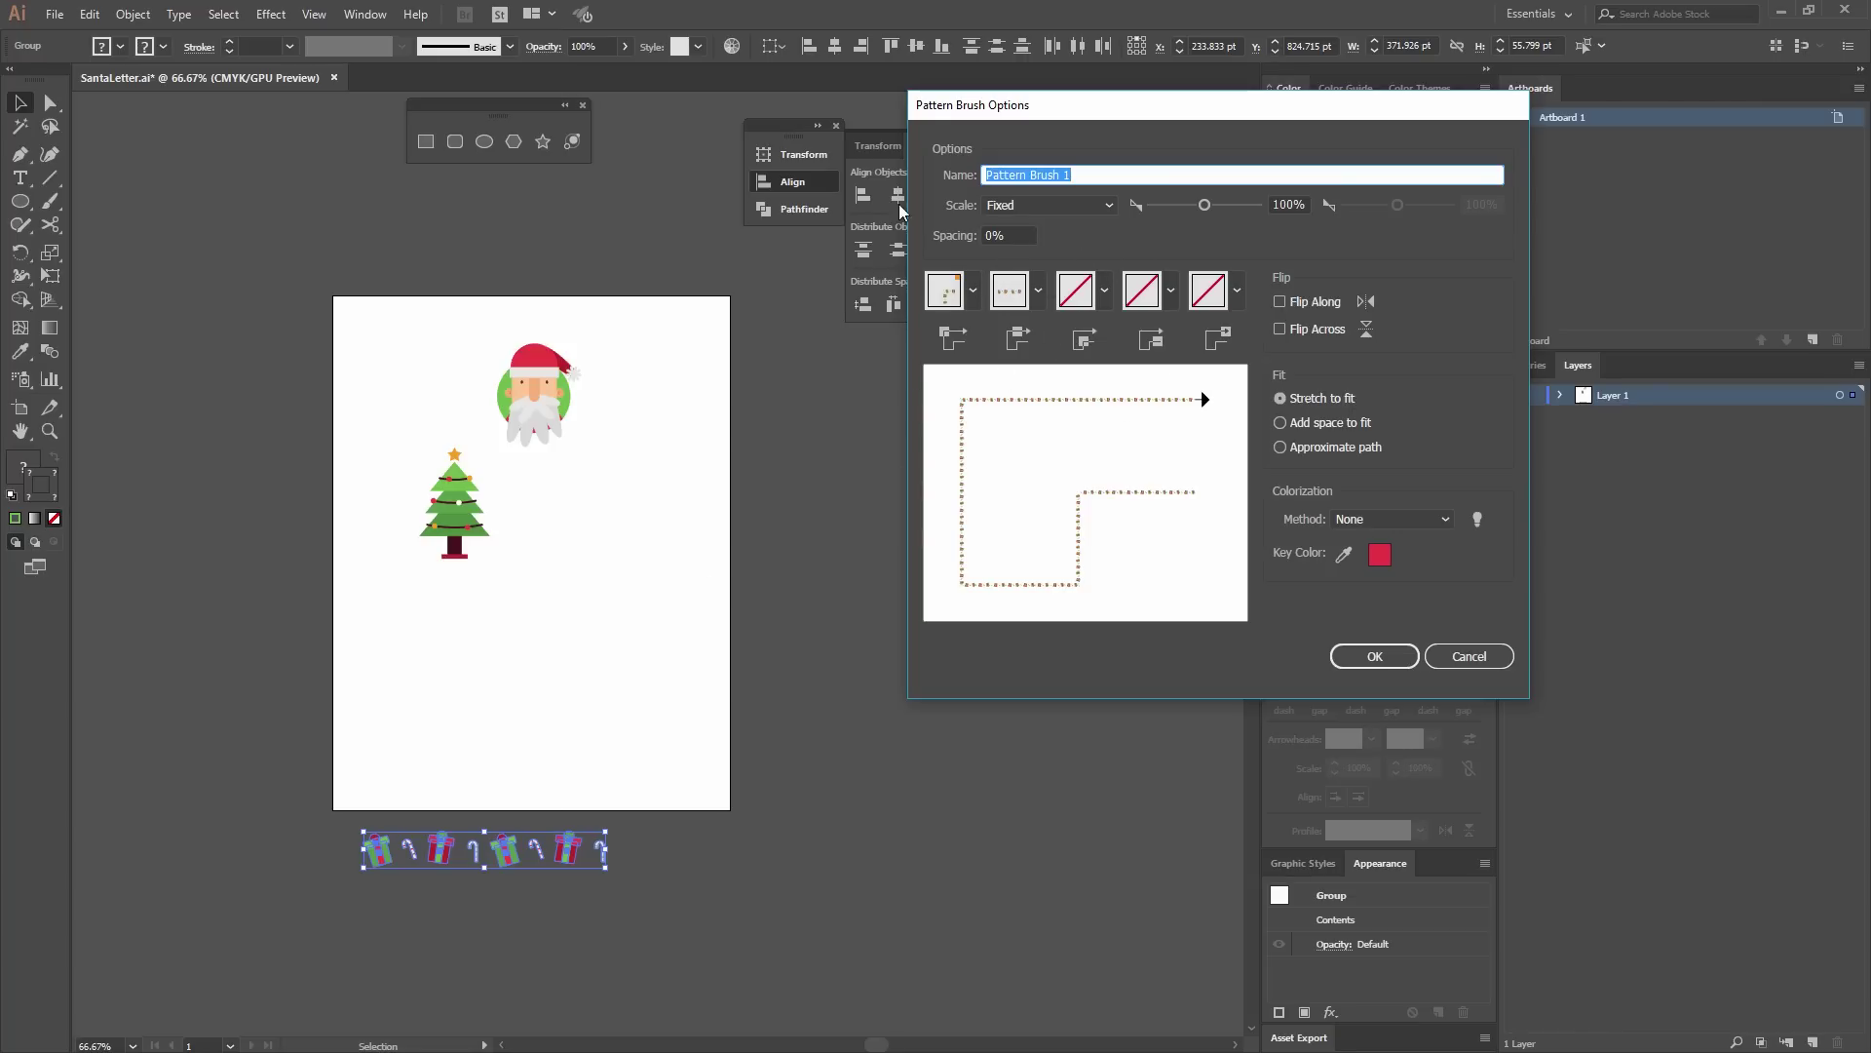
Set the pattern brush's outer corner tile to None and its scale to 30%, and accept the brush options.
click(972, 289)
drag(943, 427, 906, 379)
click(806, 374)
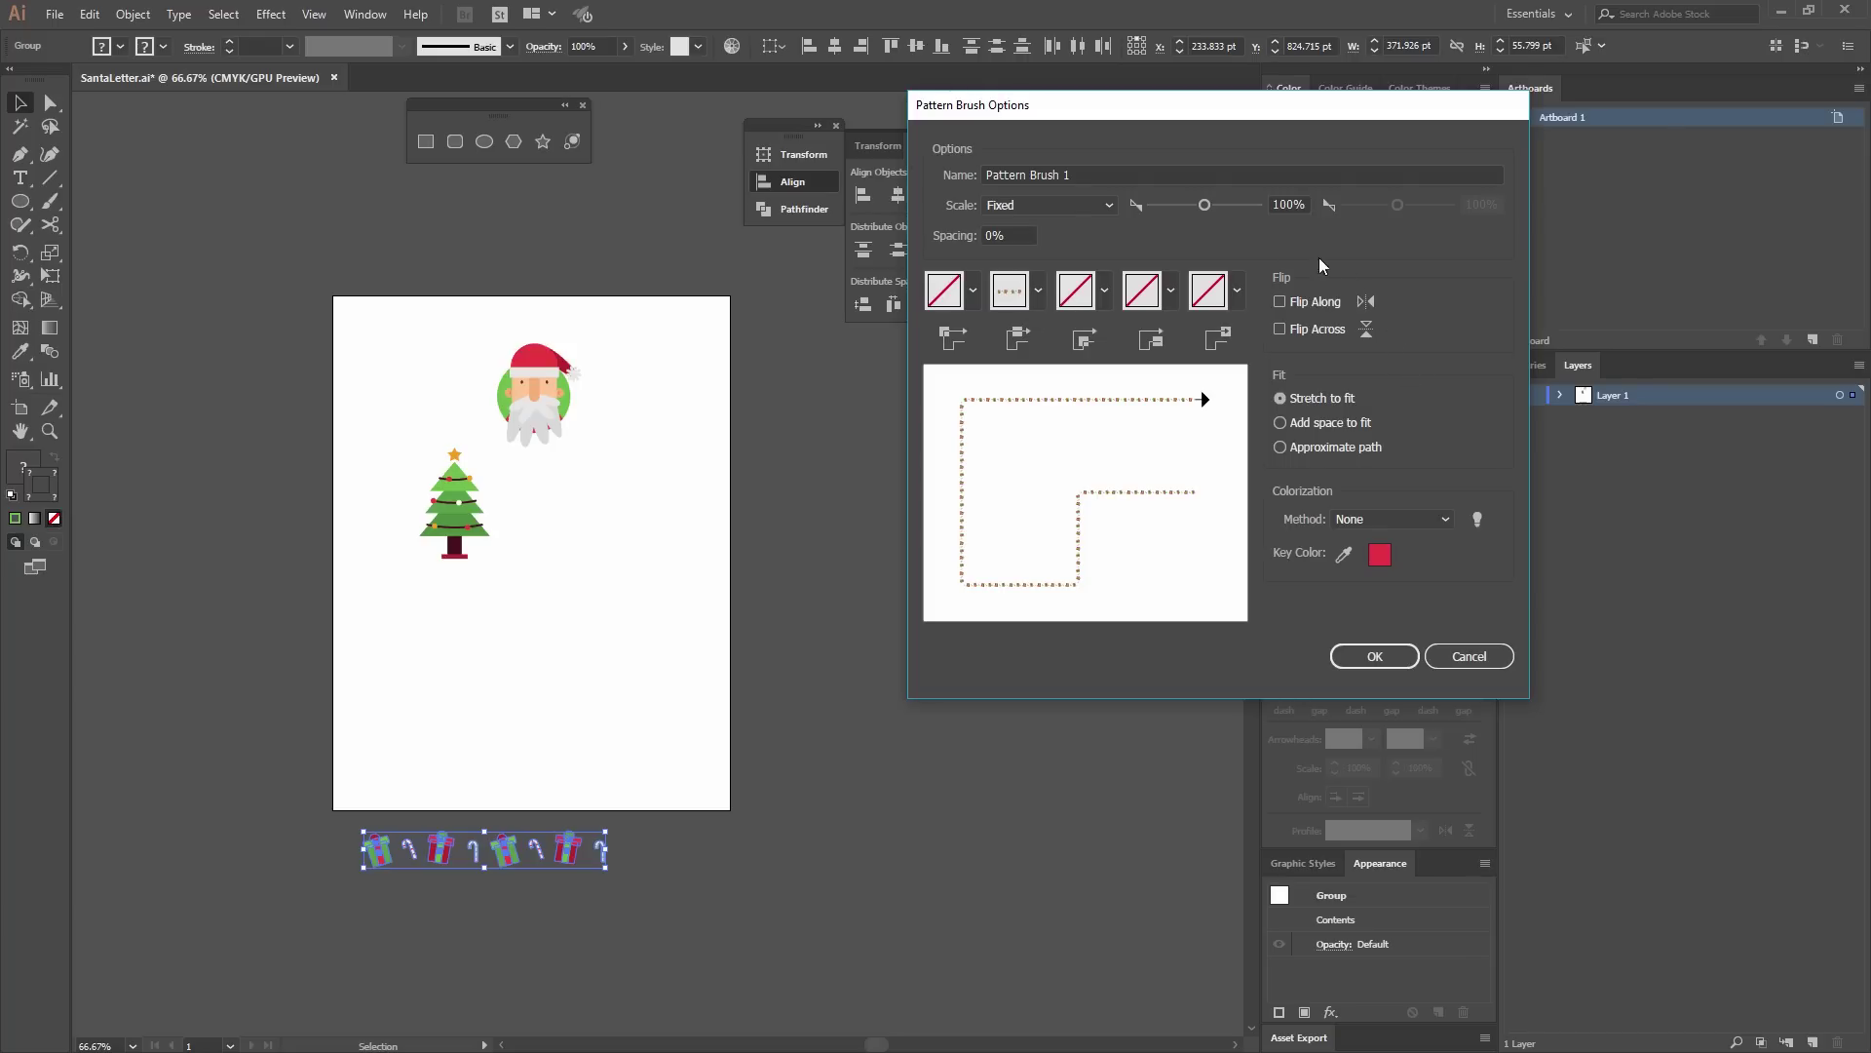
drag(1307, 204, 1246, 203)
text(30)
click(1375, 656)
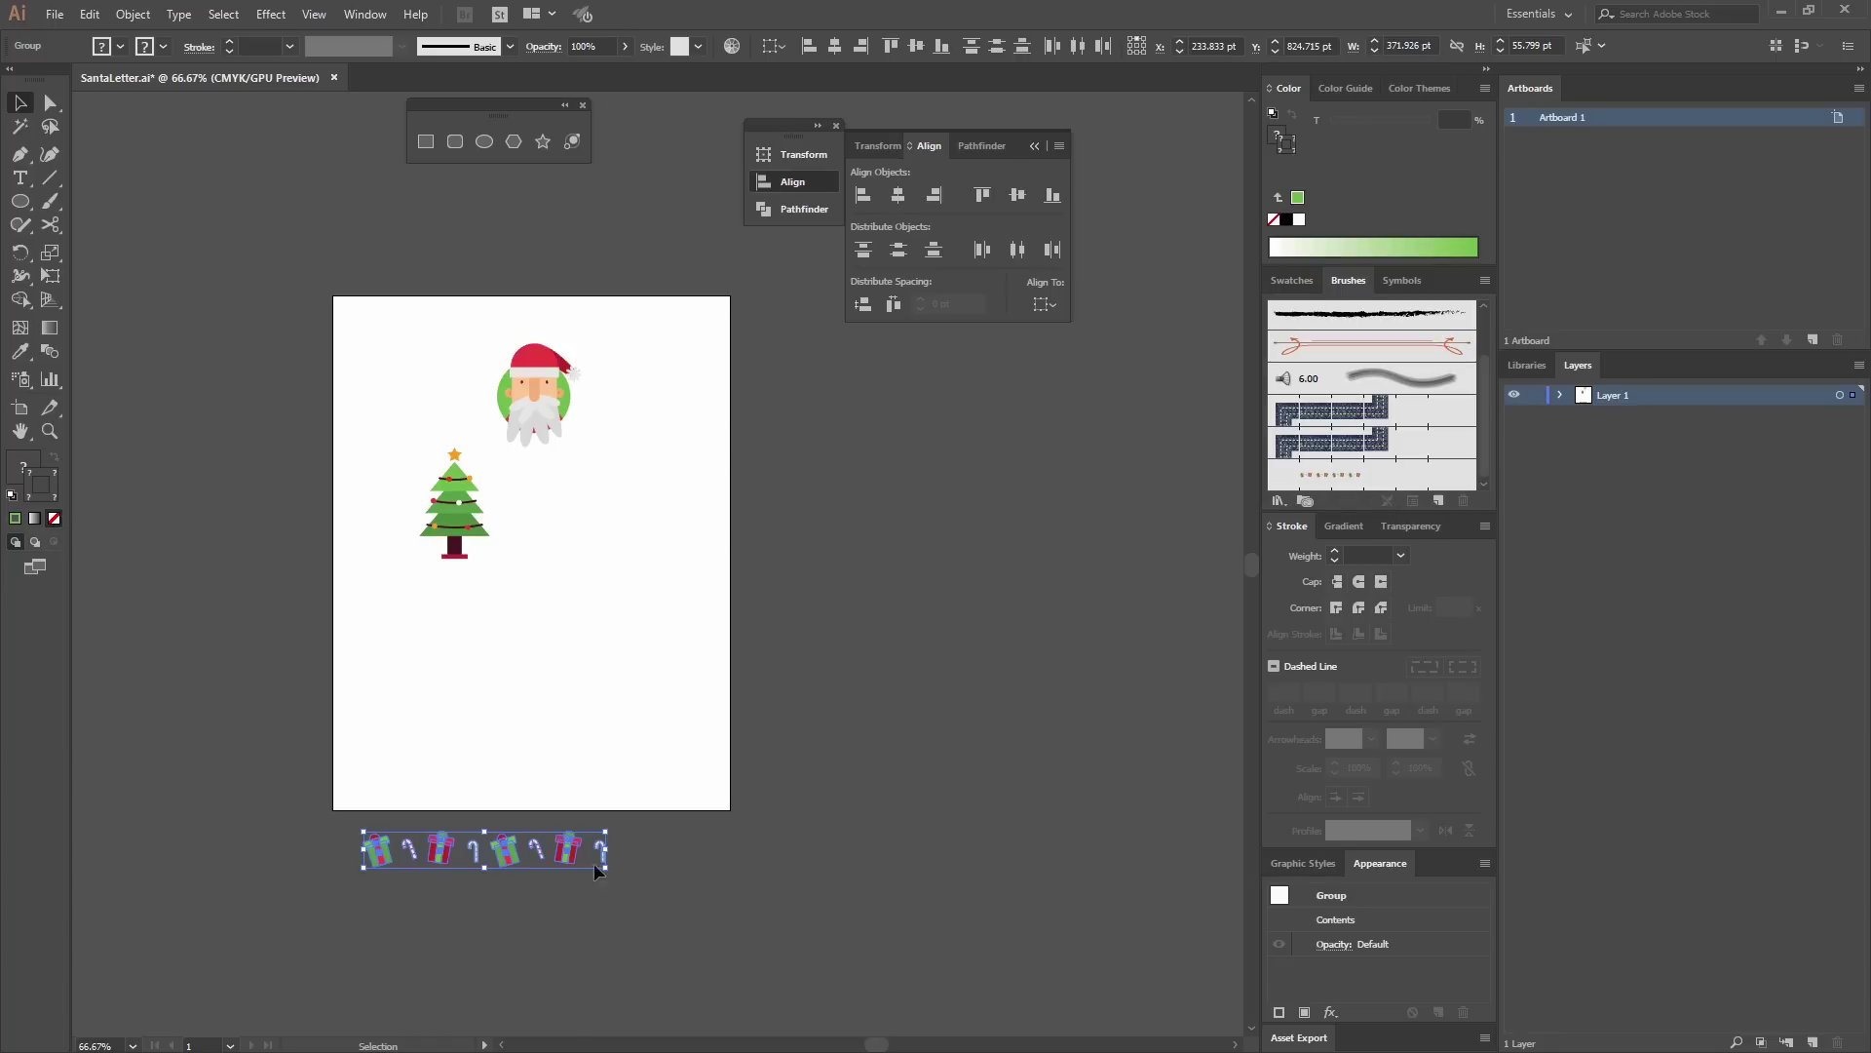
Create a 550 pt by 738 pt rectangle just inside the artboard edges.
click(684, 848)
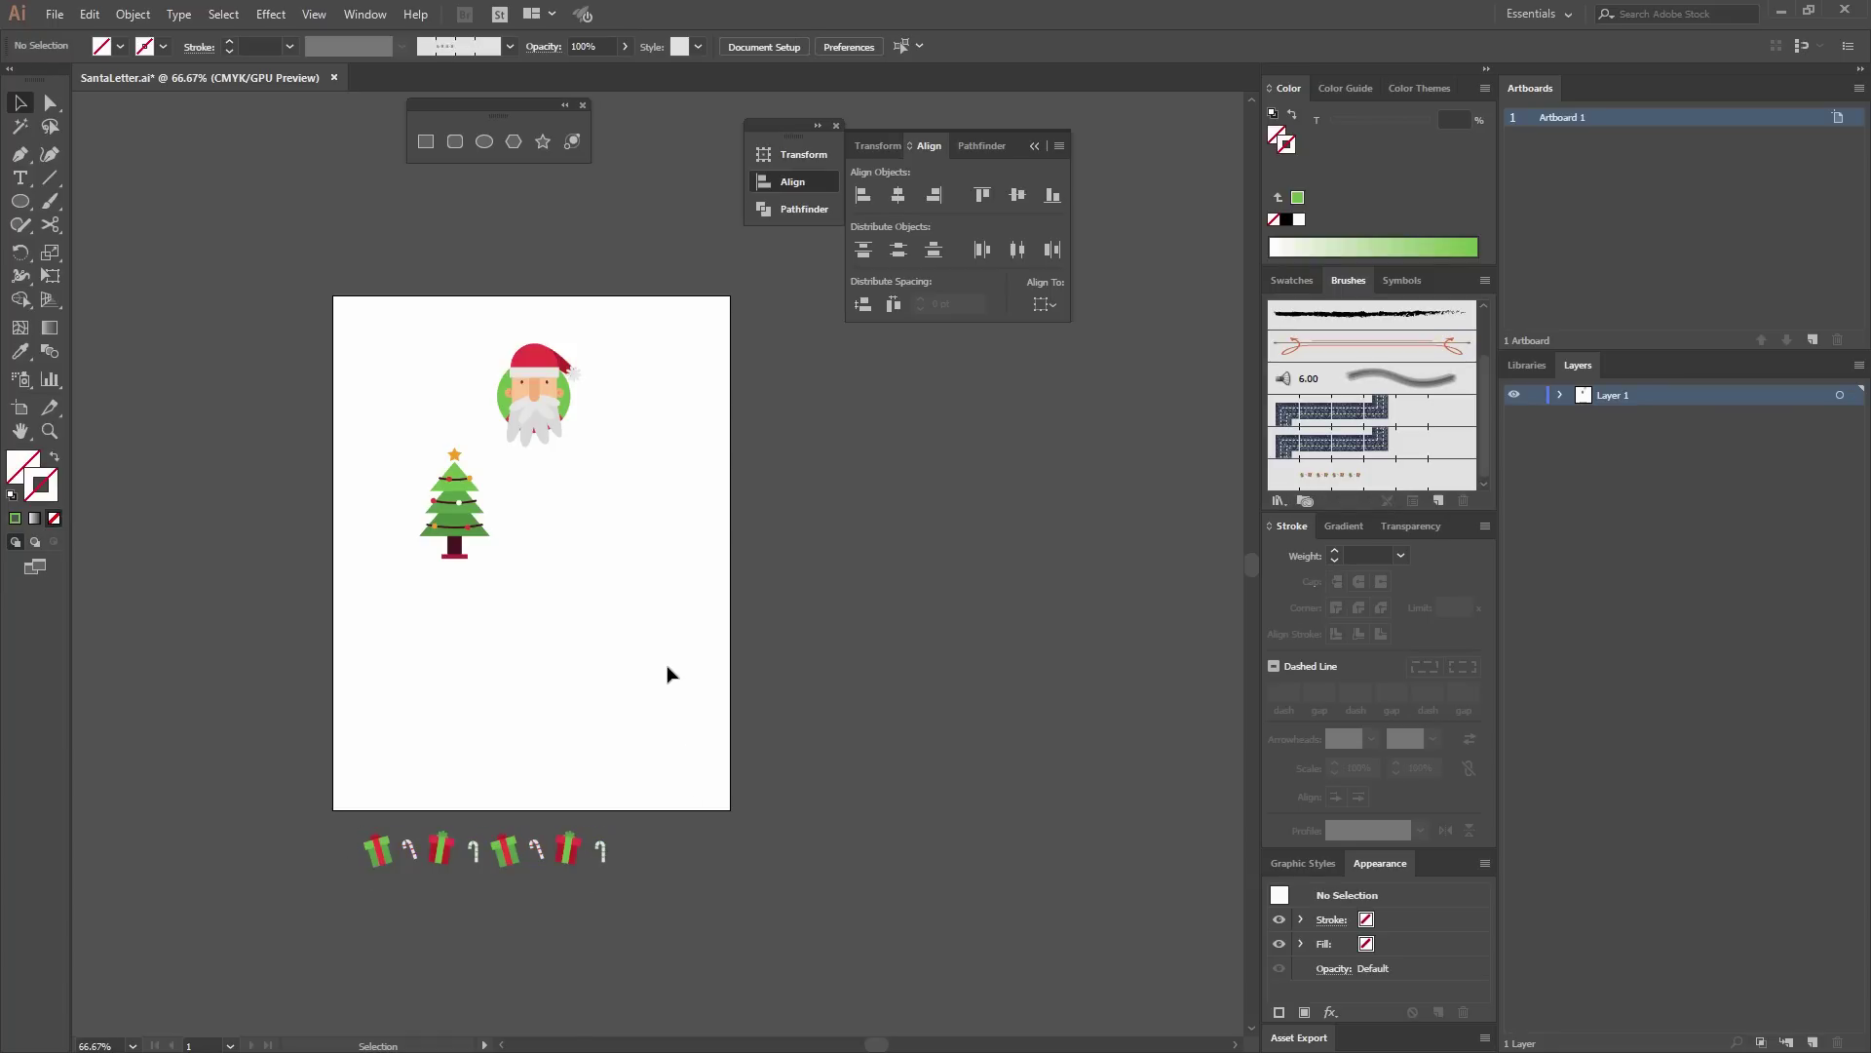
click(20, 201)
click(426, 143)
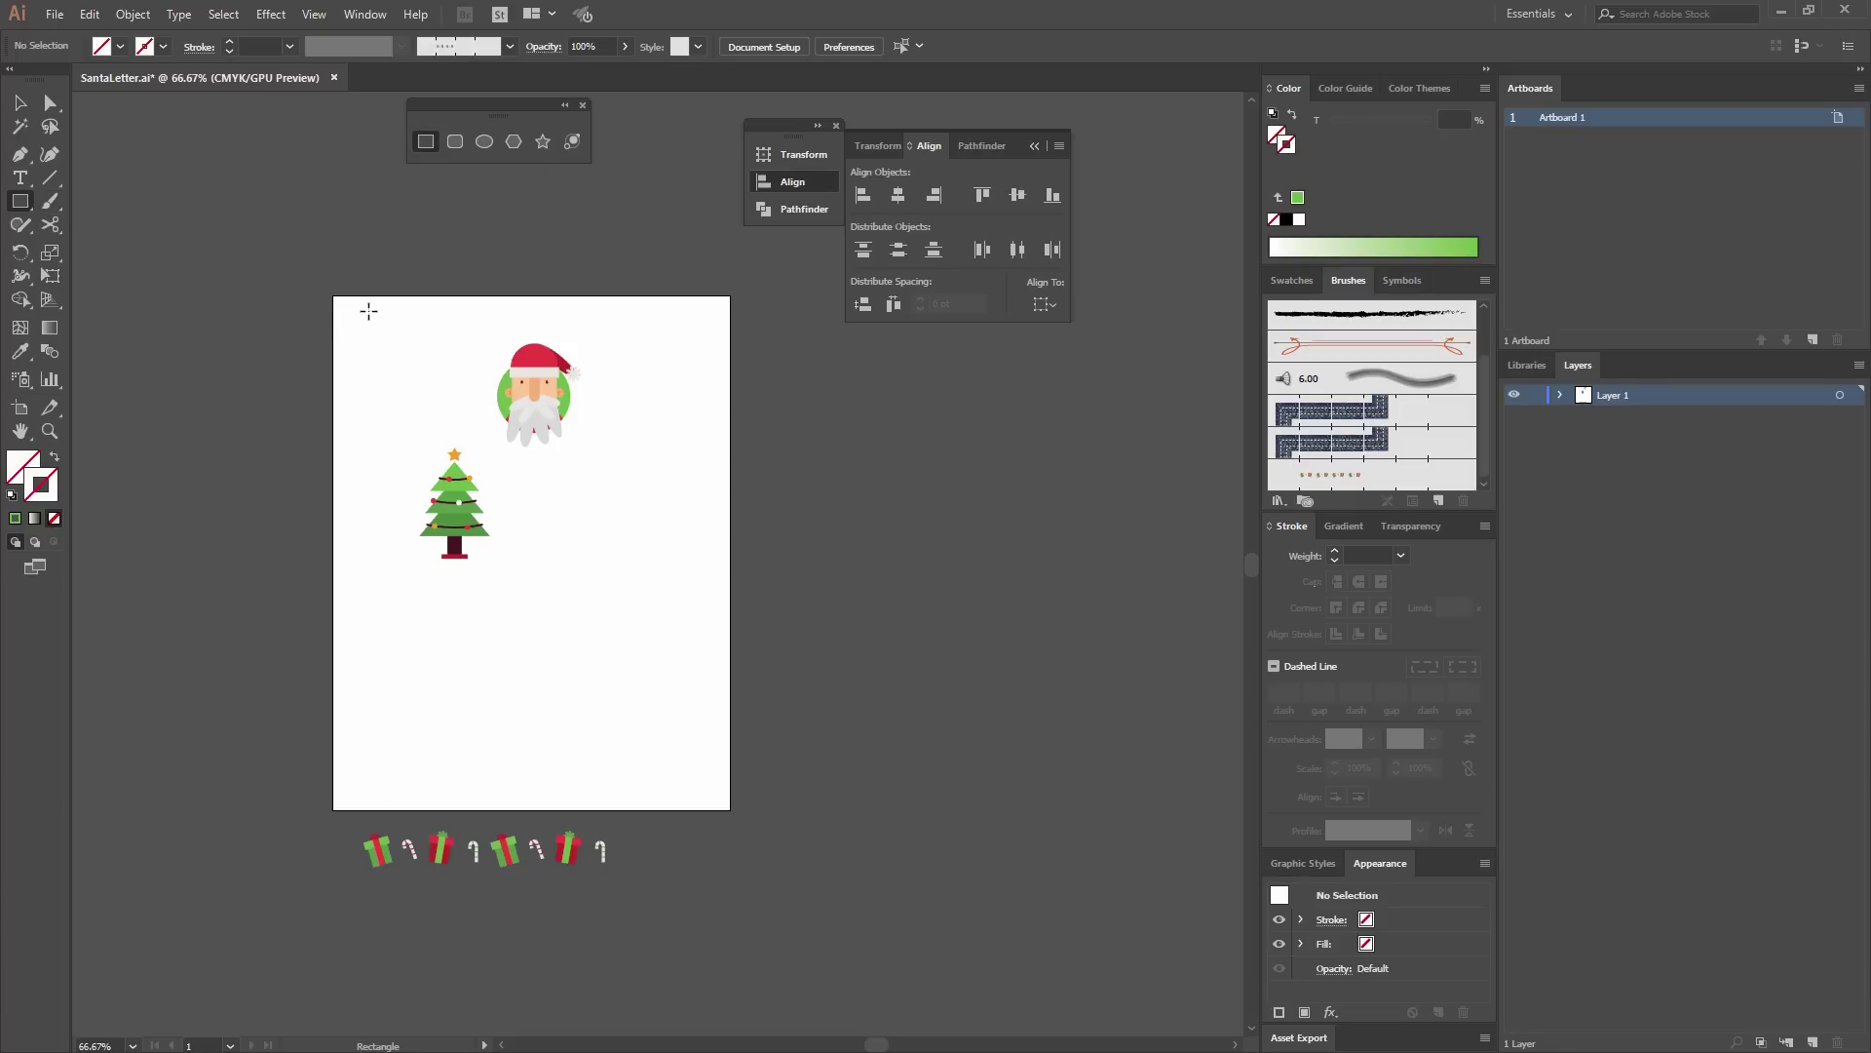
click(369, 311)
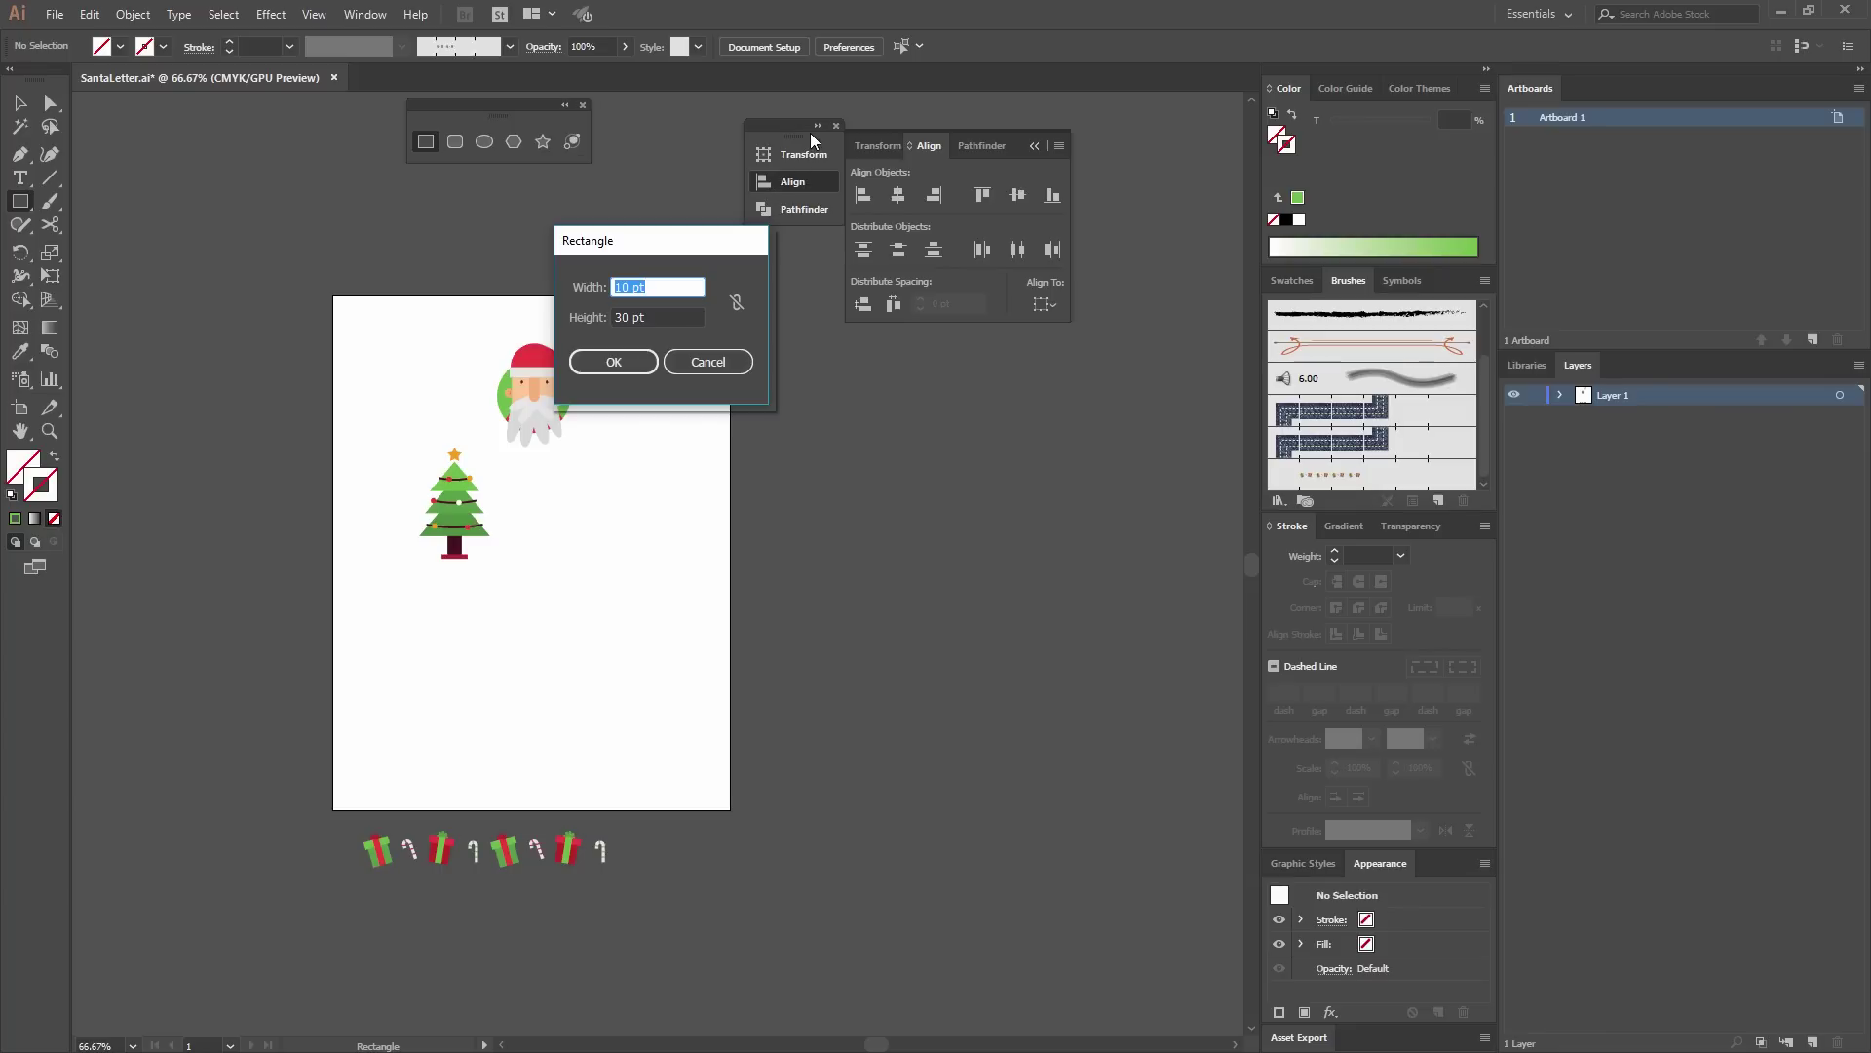
text(550)
key(Tab)
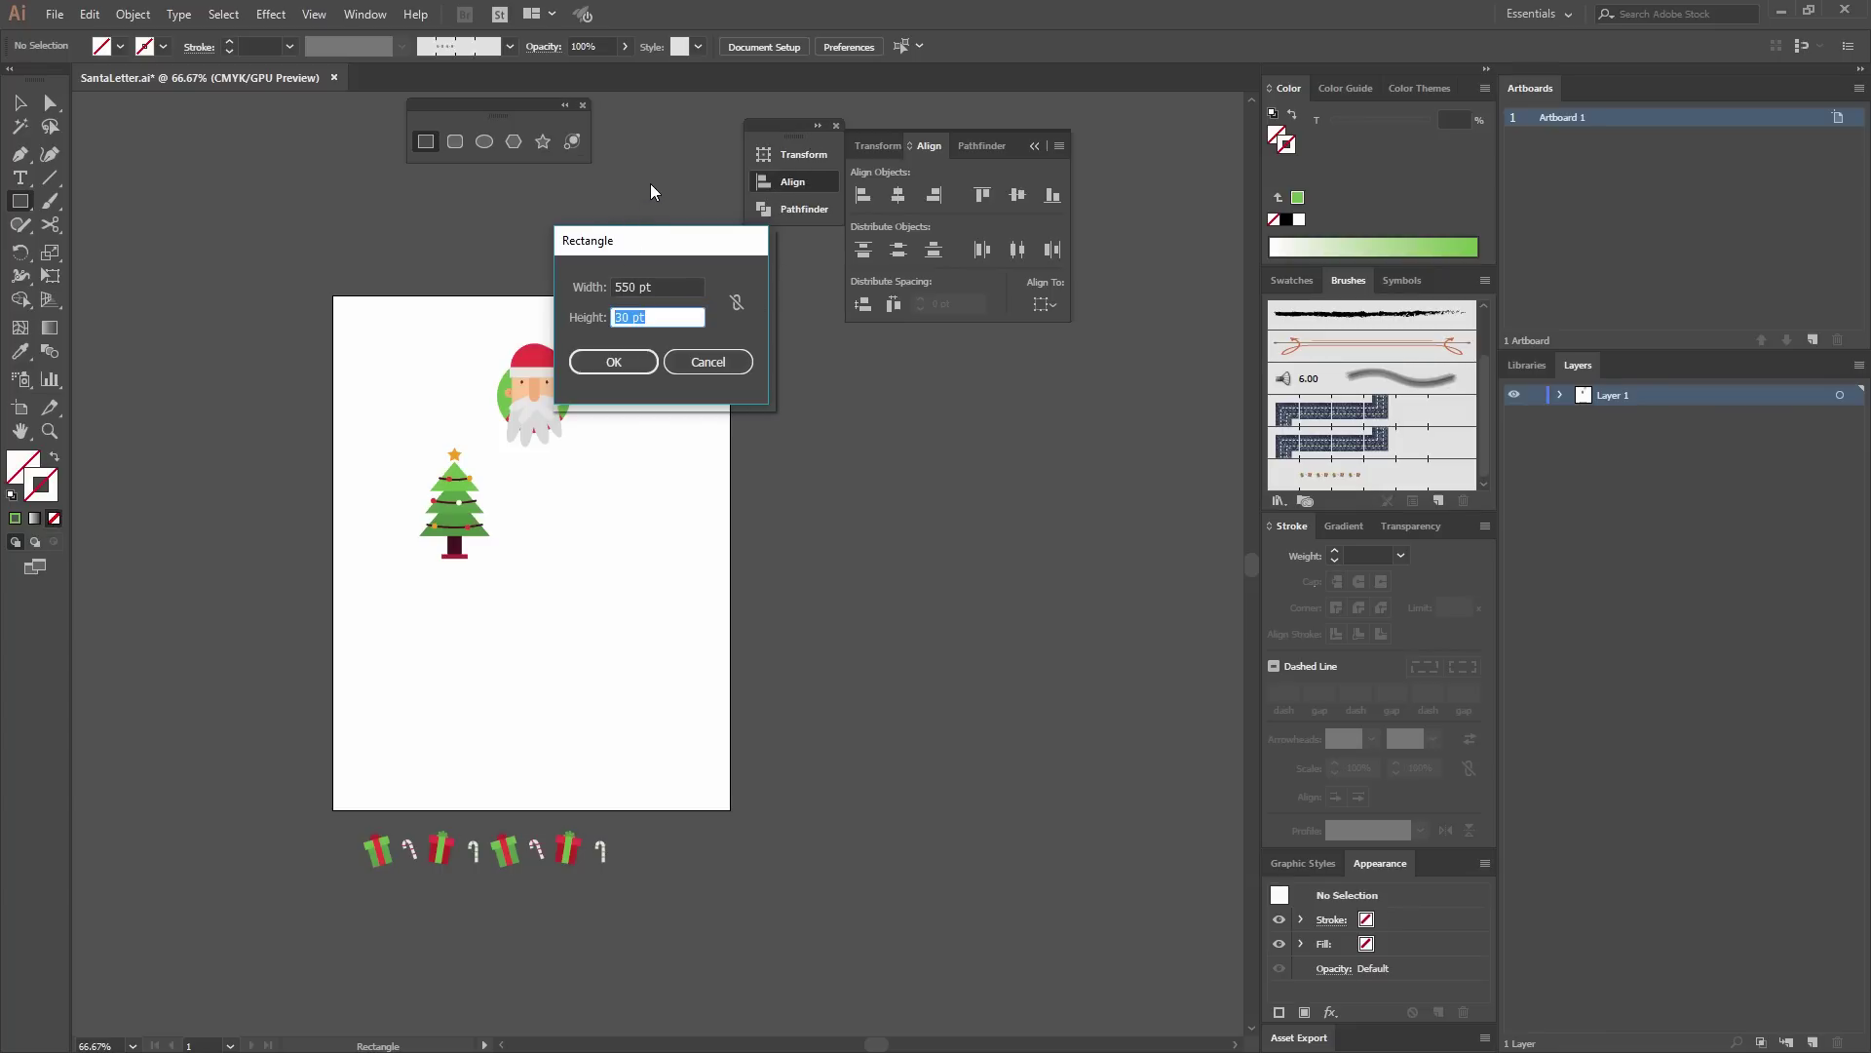
text(738)
click(651, 357)
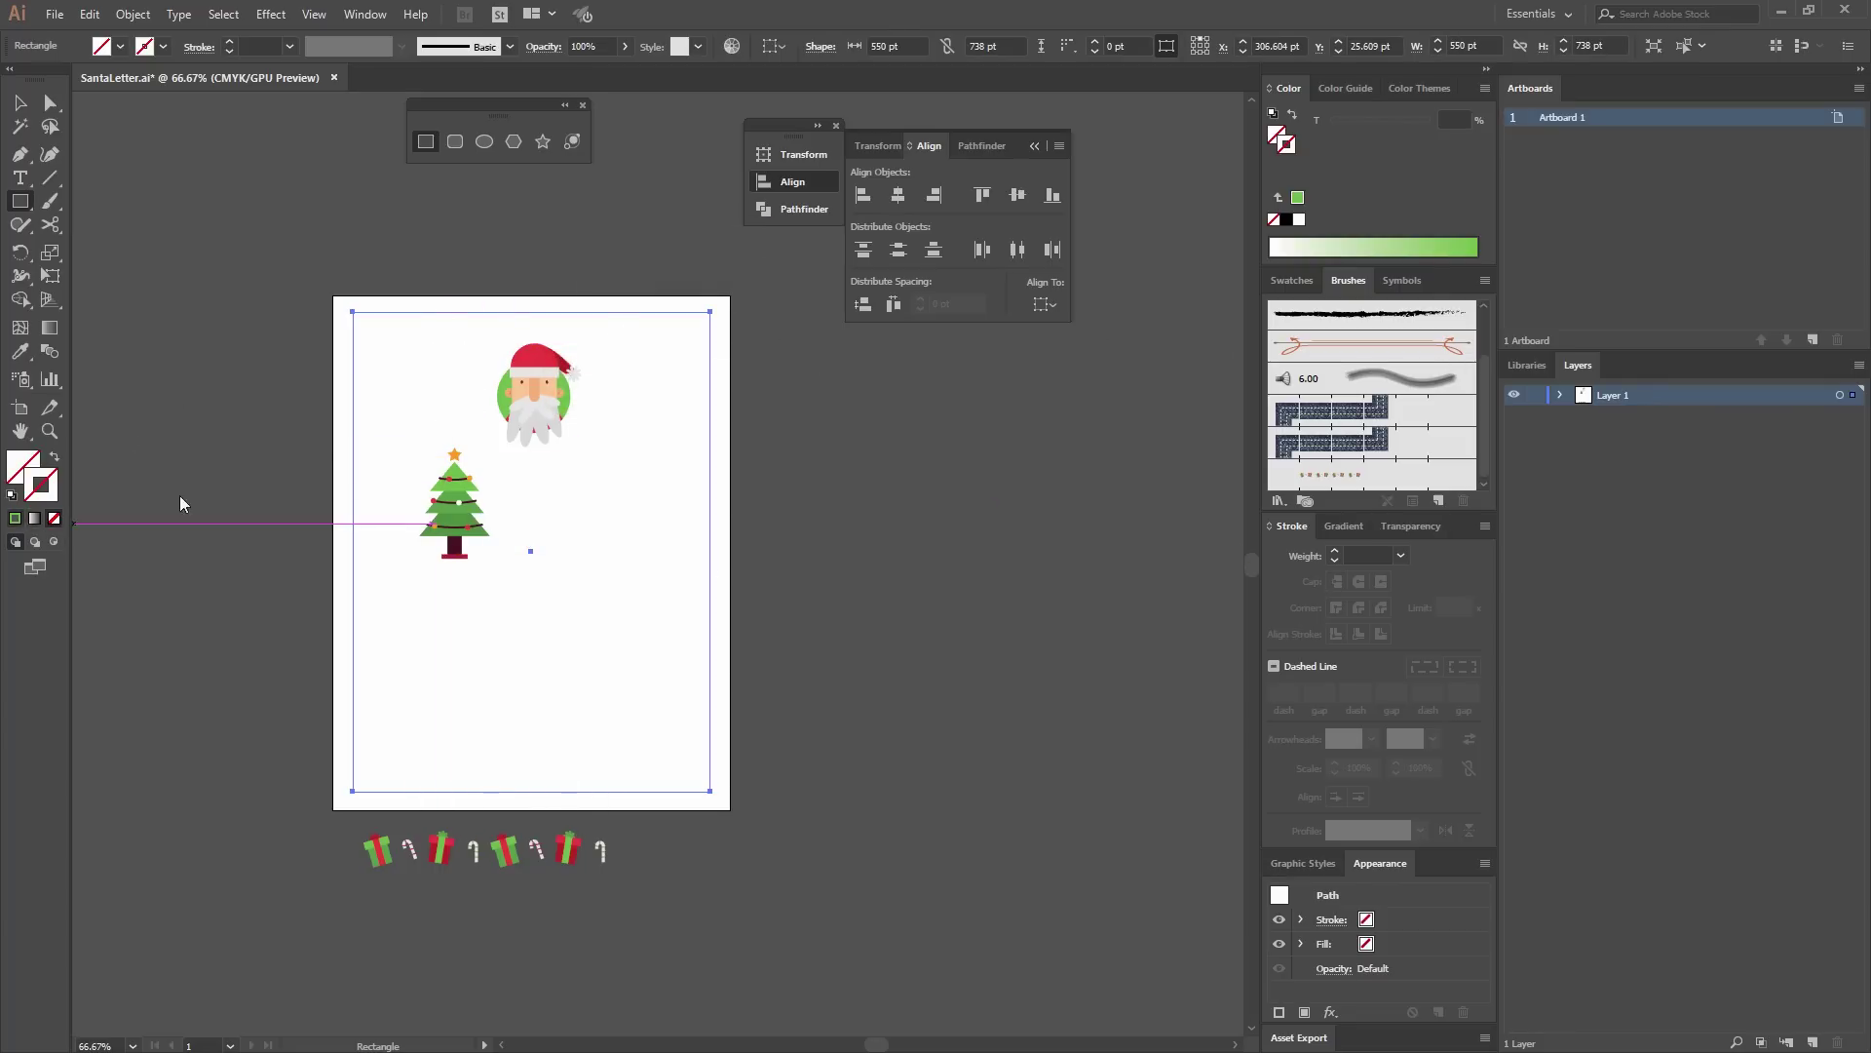
Give the border rectangle an orange stroke (C=0 M=45 Y=100 K=0).
click(1292, 280)
click(1390, 405)
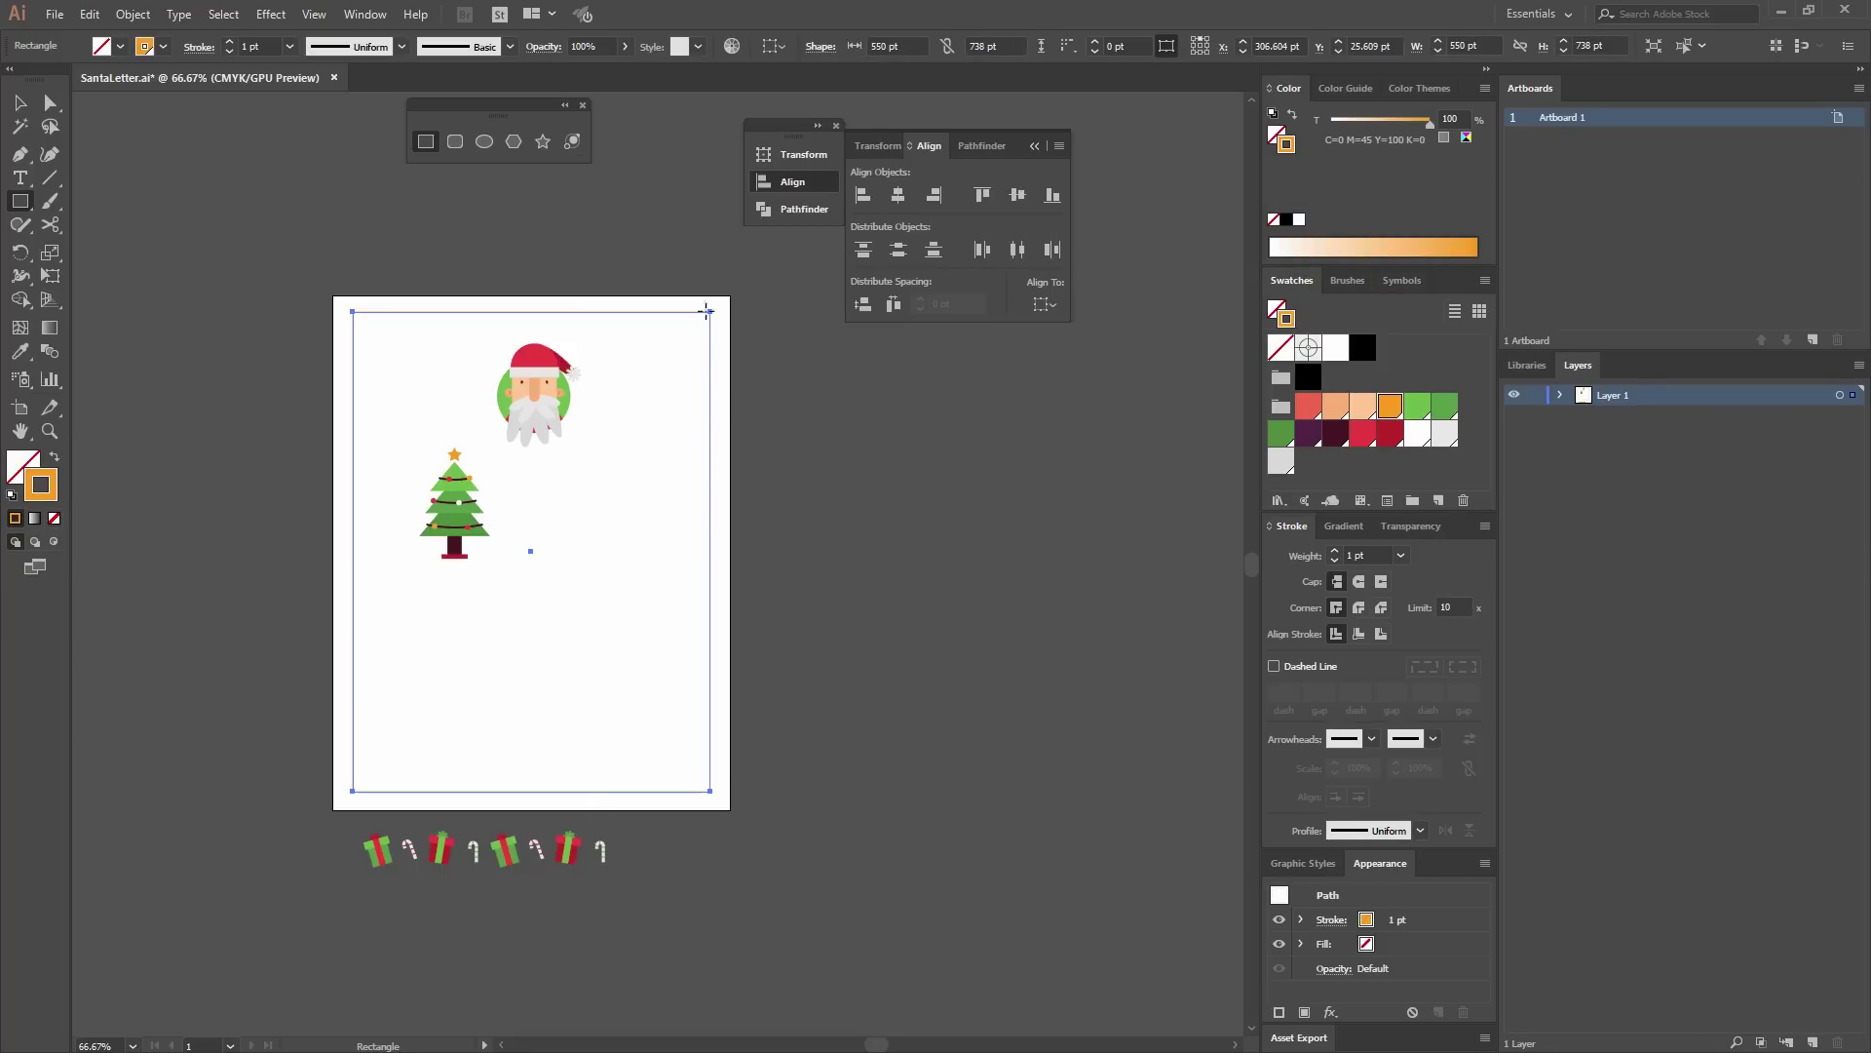
key(v)
click(927, 409)
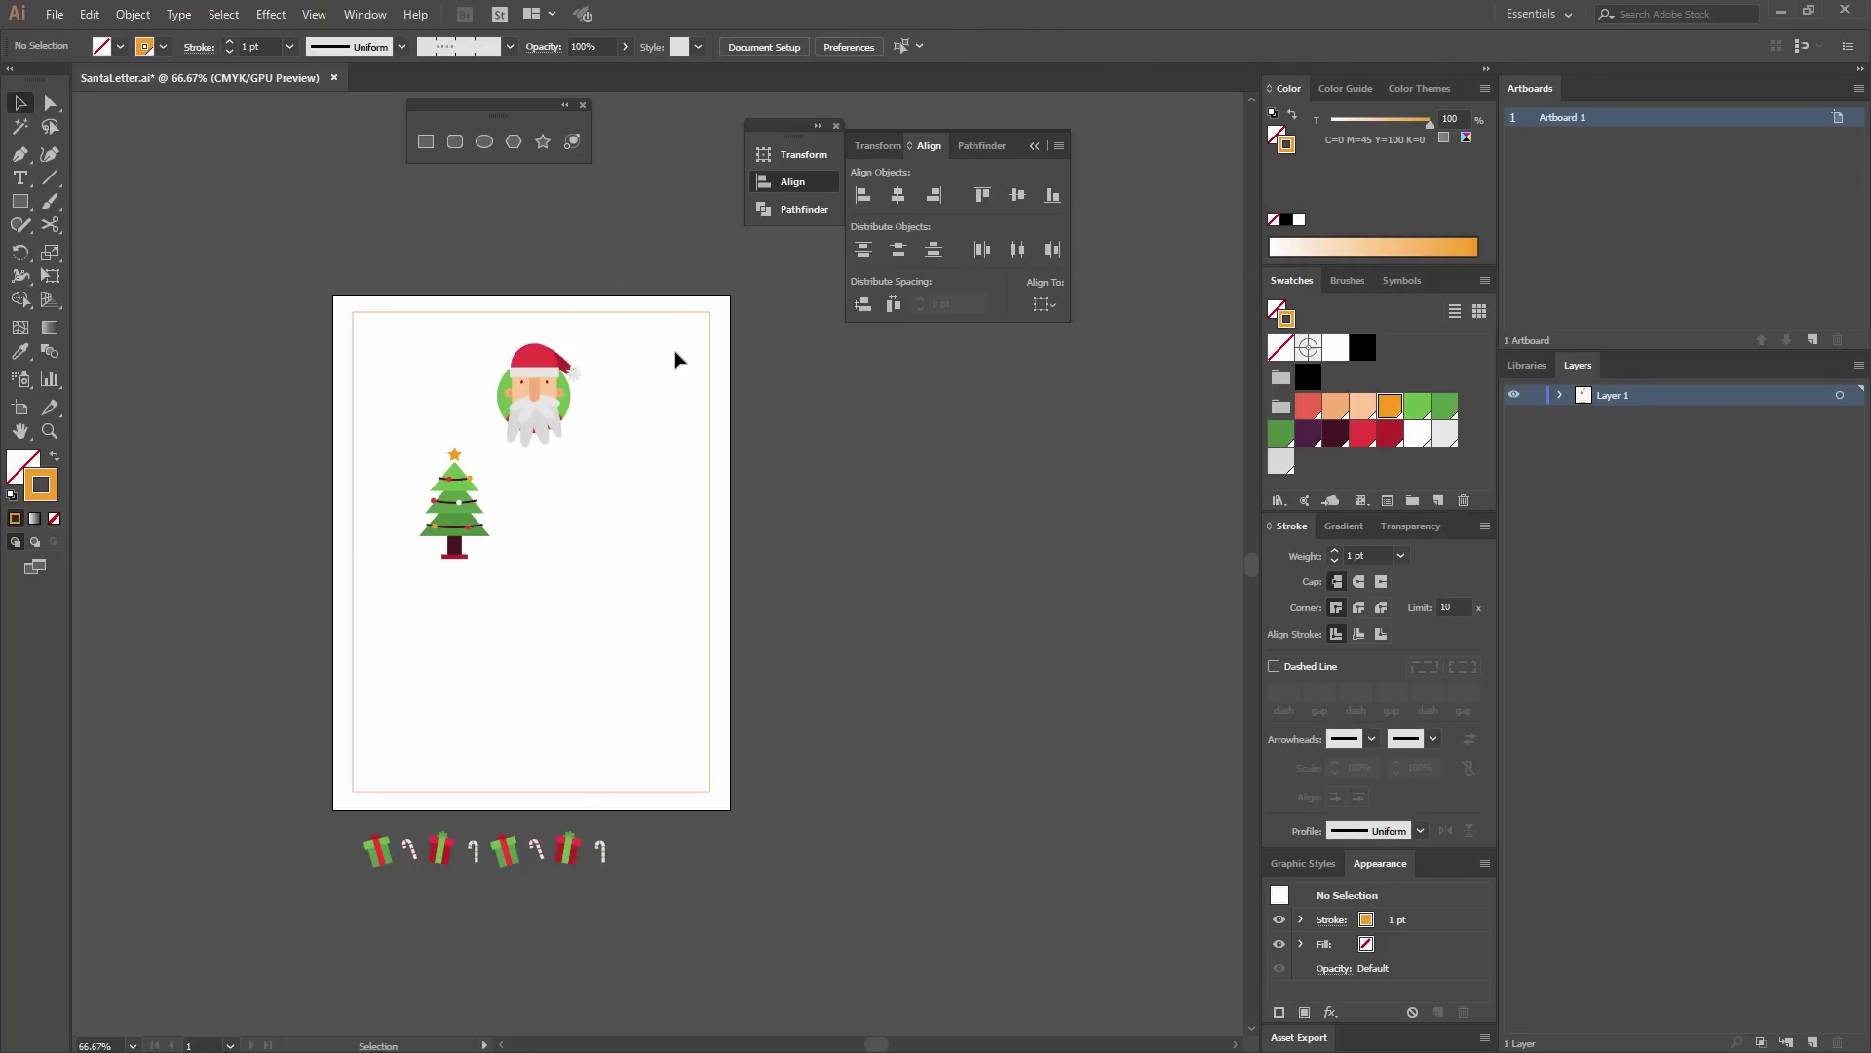
Center the border rectangle horizontally and vertically relative to the artboard.
drag(673, 380, 727, 326)
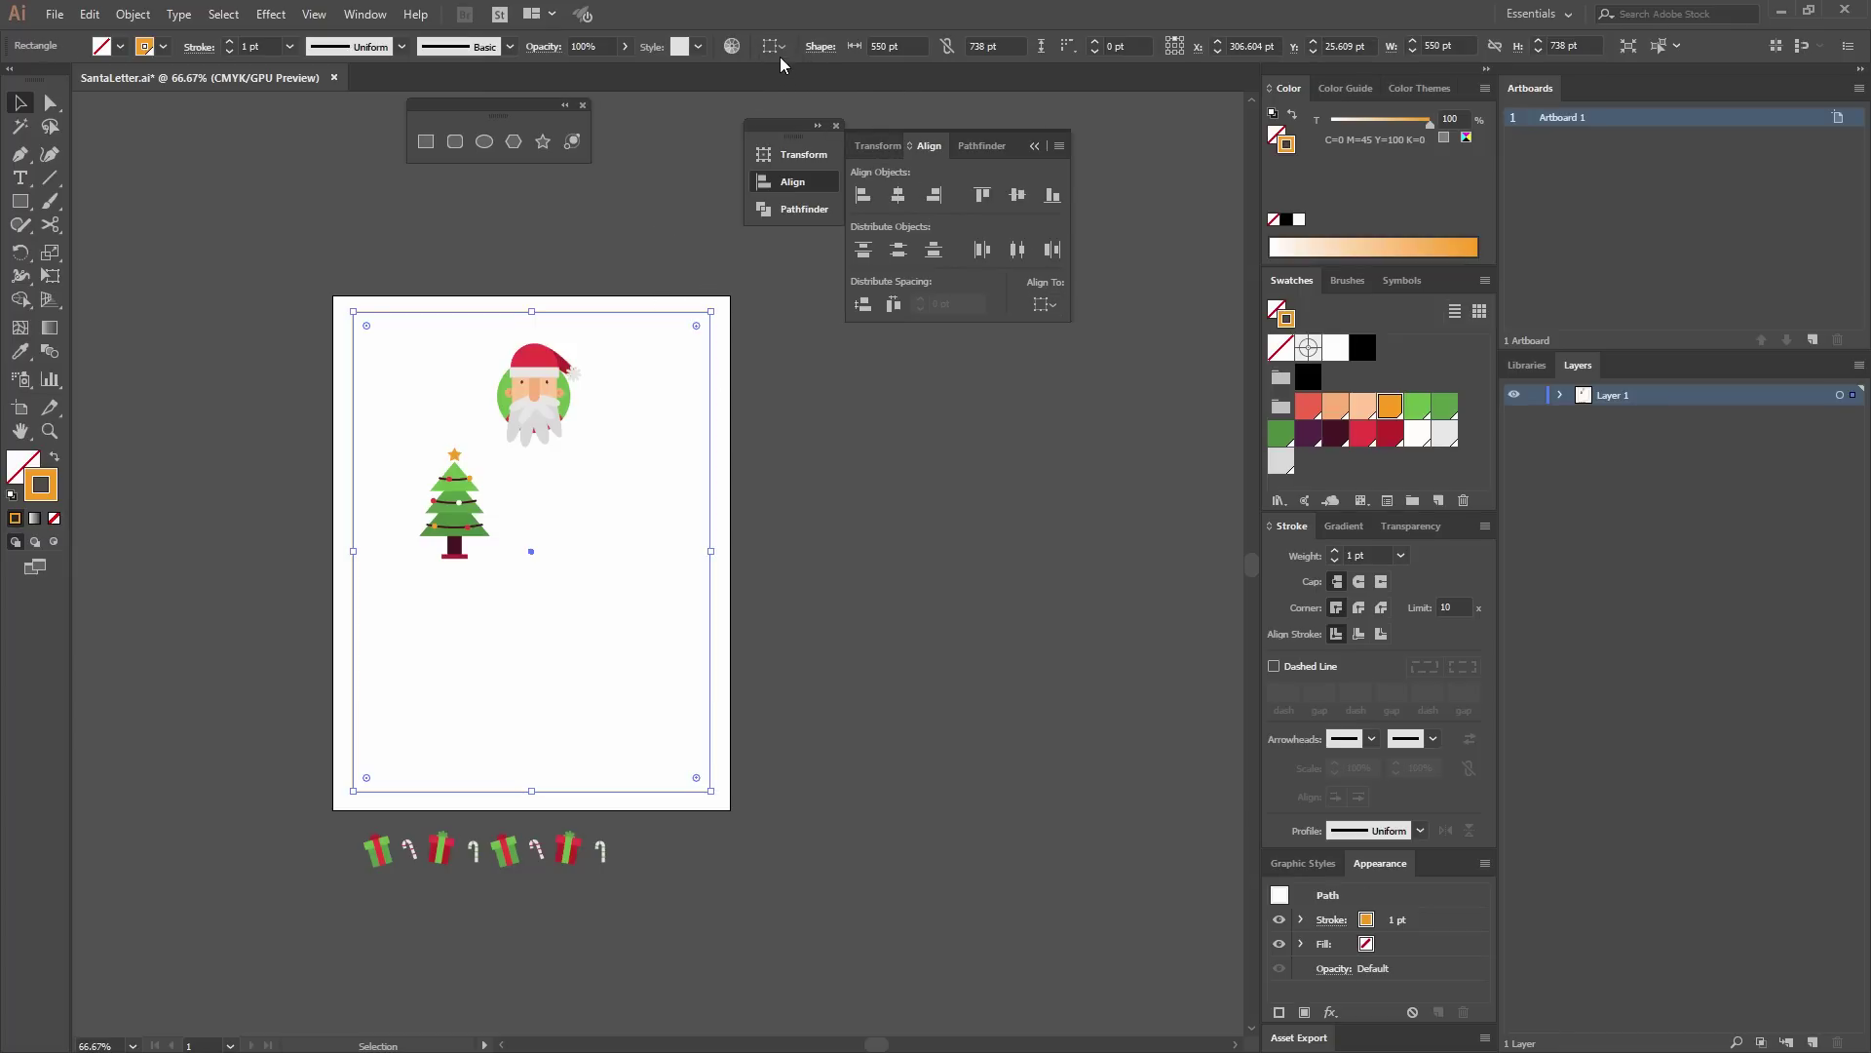
click(1056, 304)
click(1090, 371)
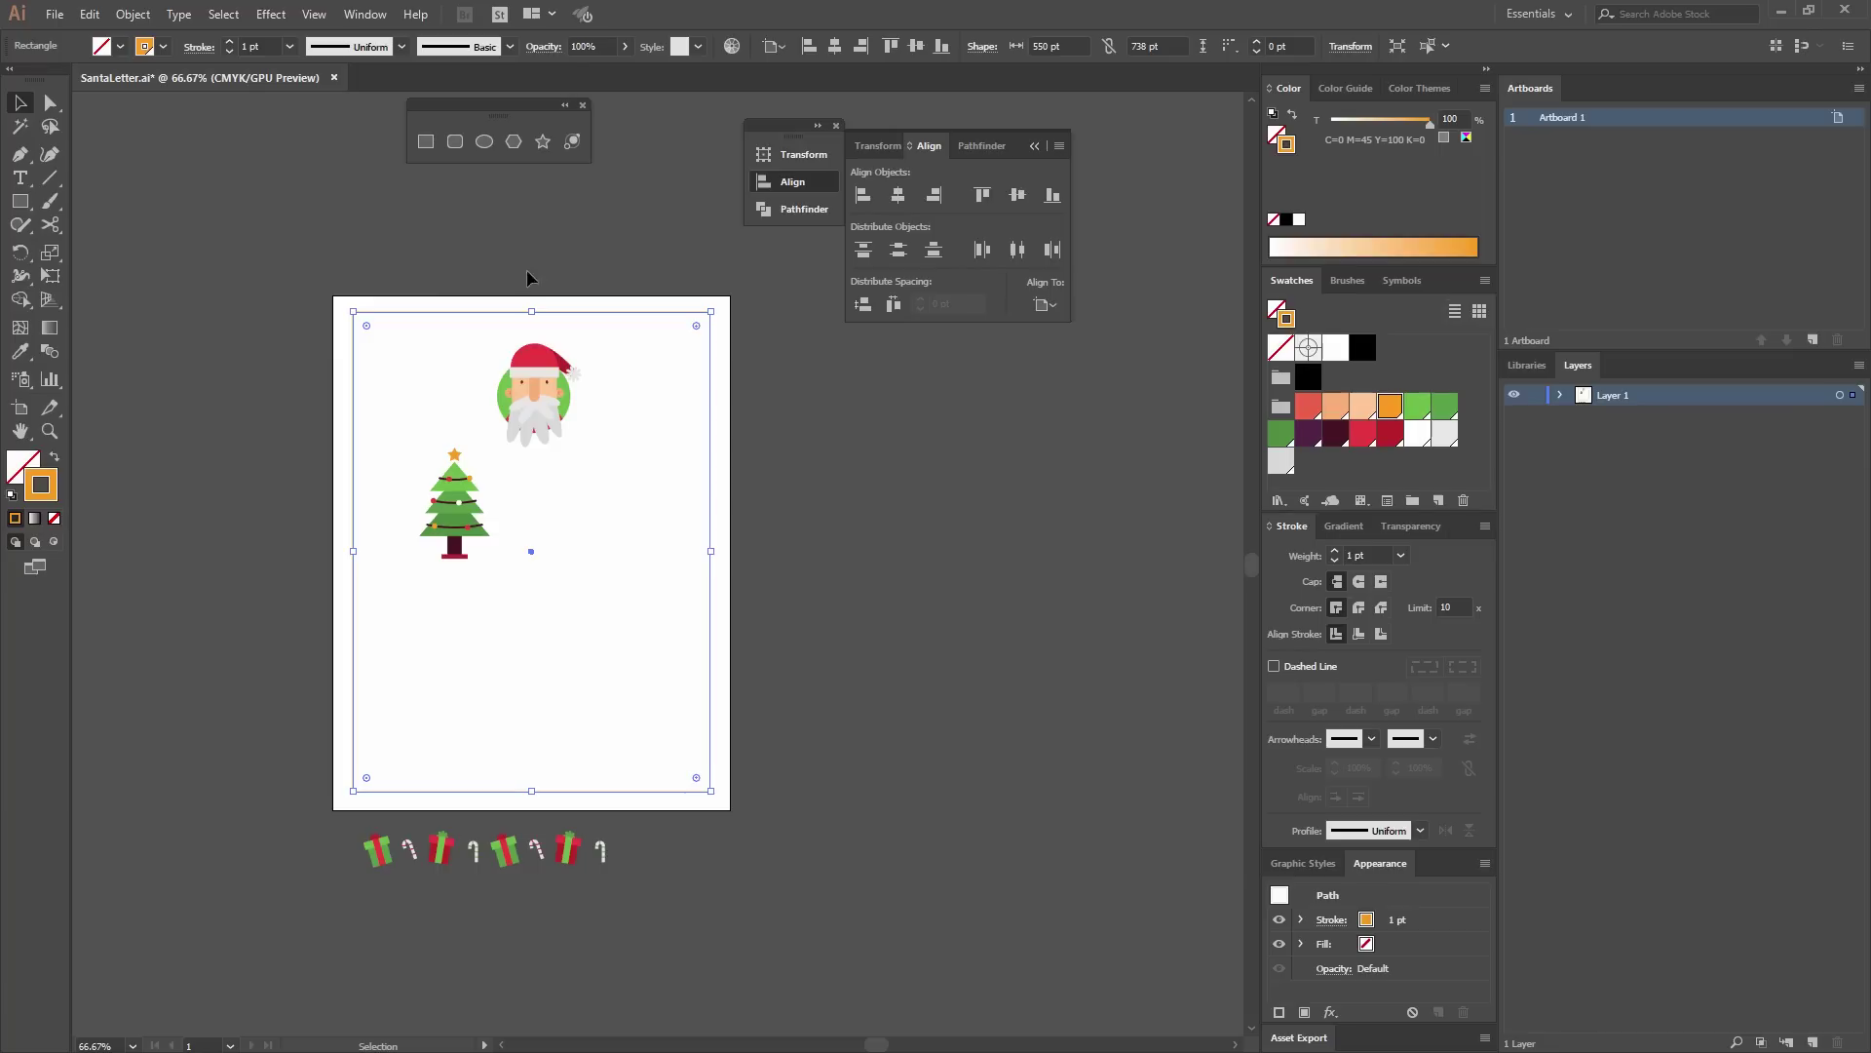
click(897, 196)
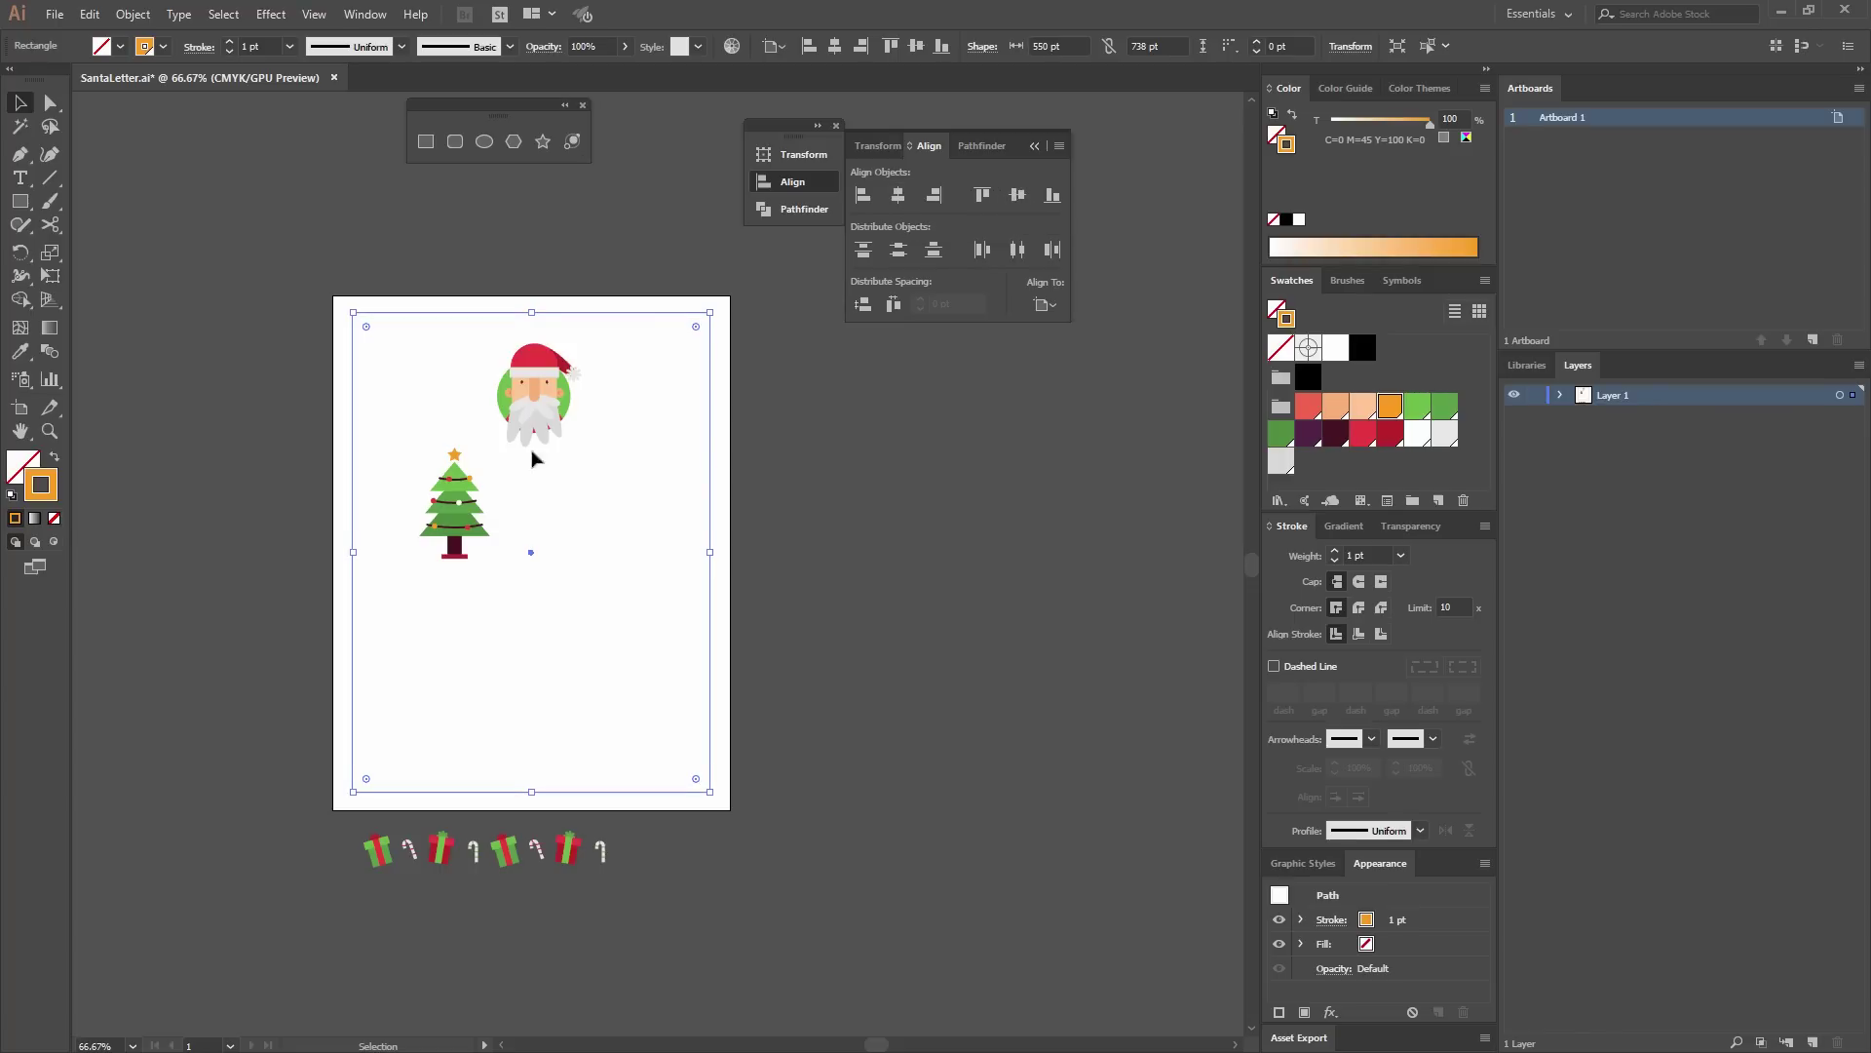
click(781, 562)
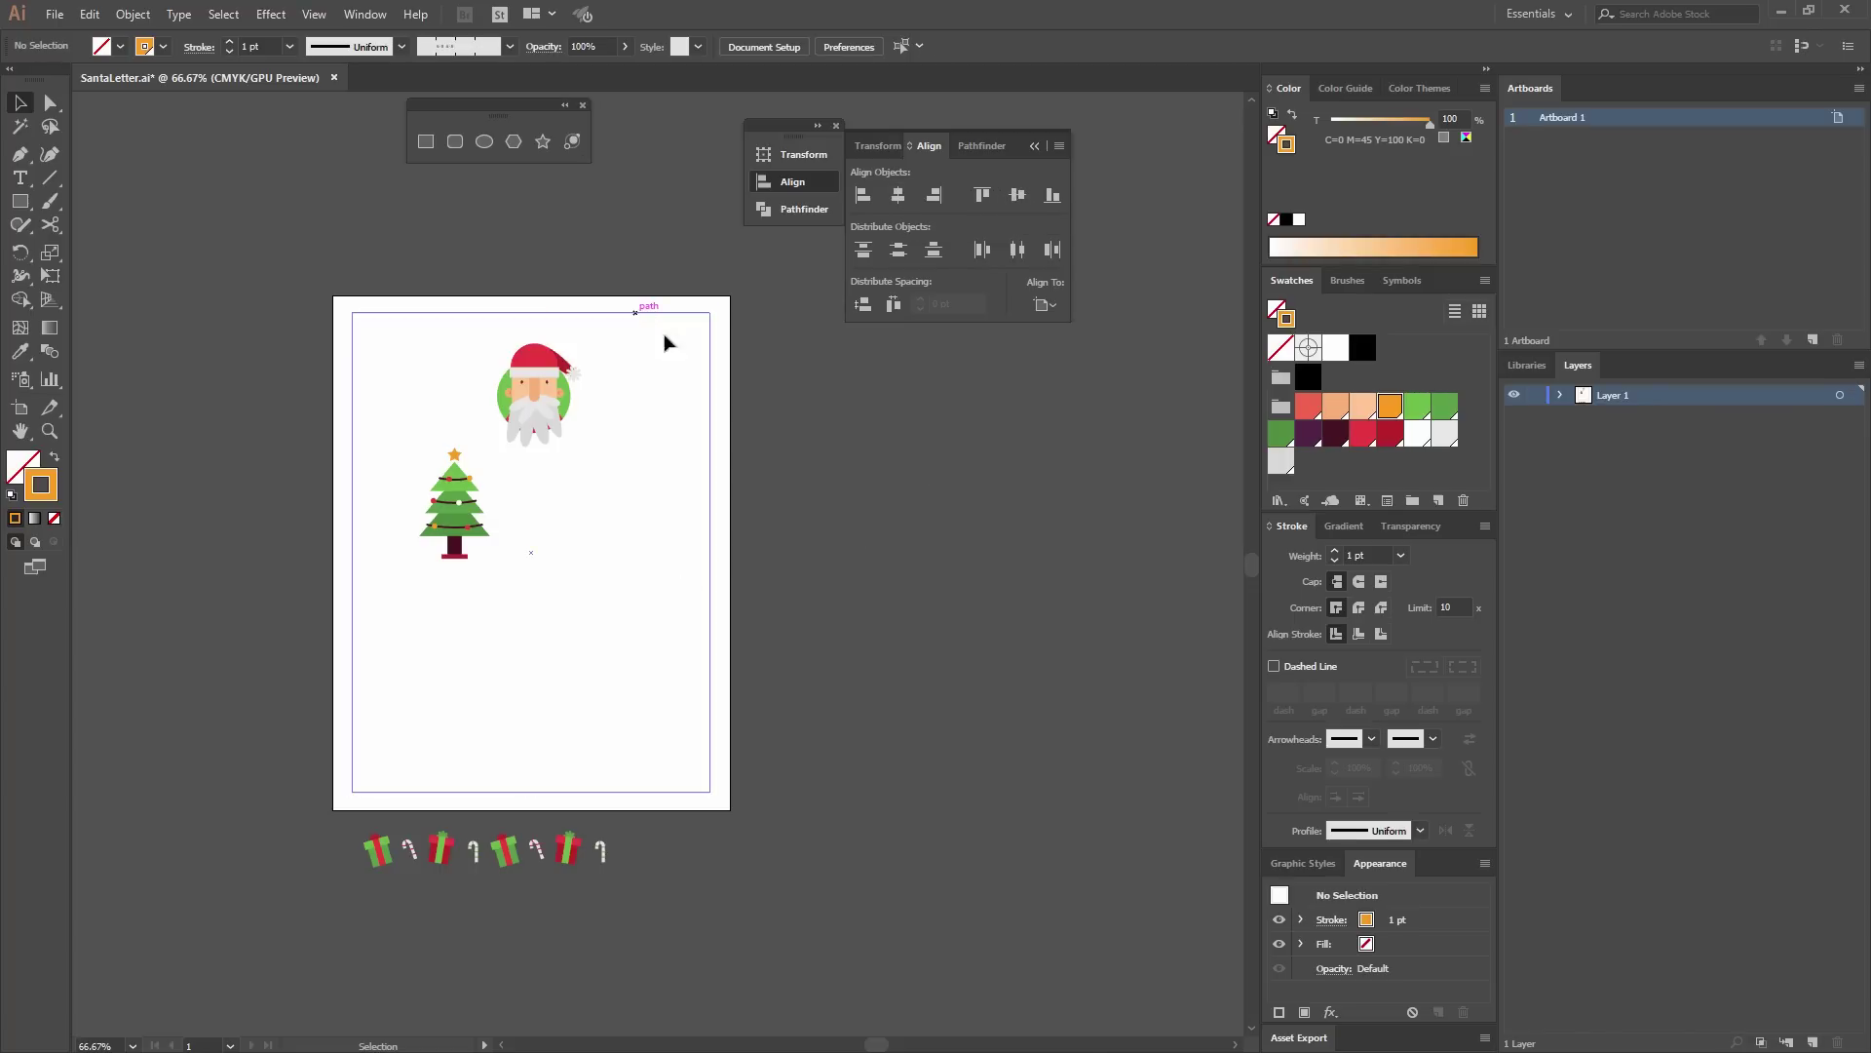
Apply the gift and candy cane pattern brush to the rectangle's stroke to form the page border.
click(709, 401)
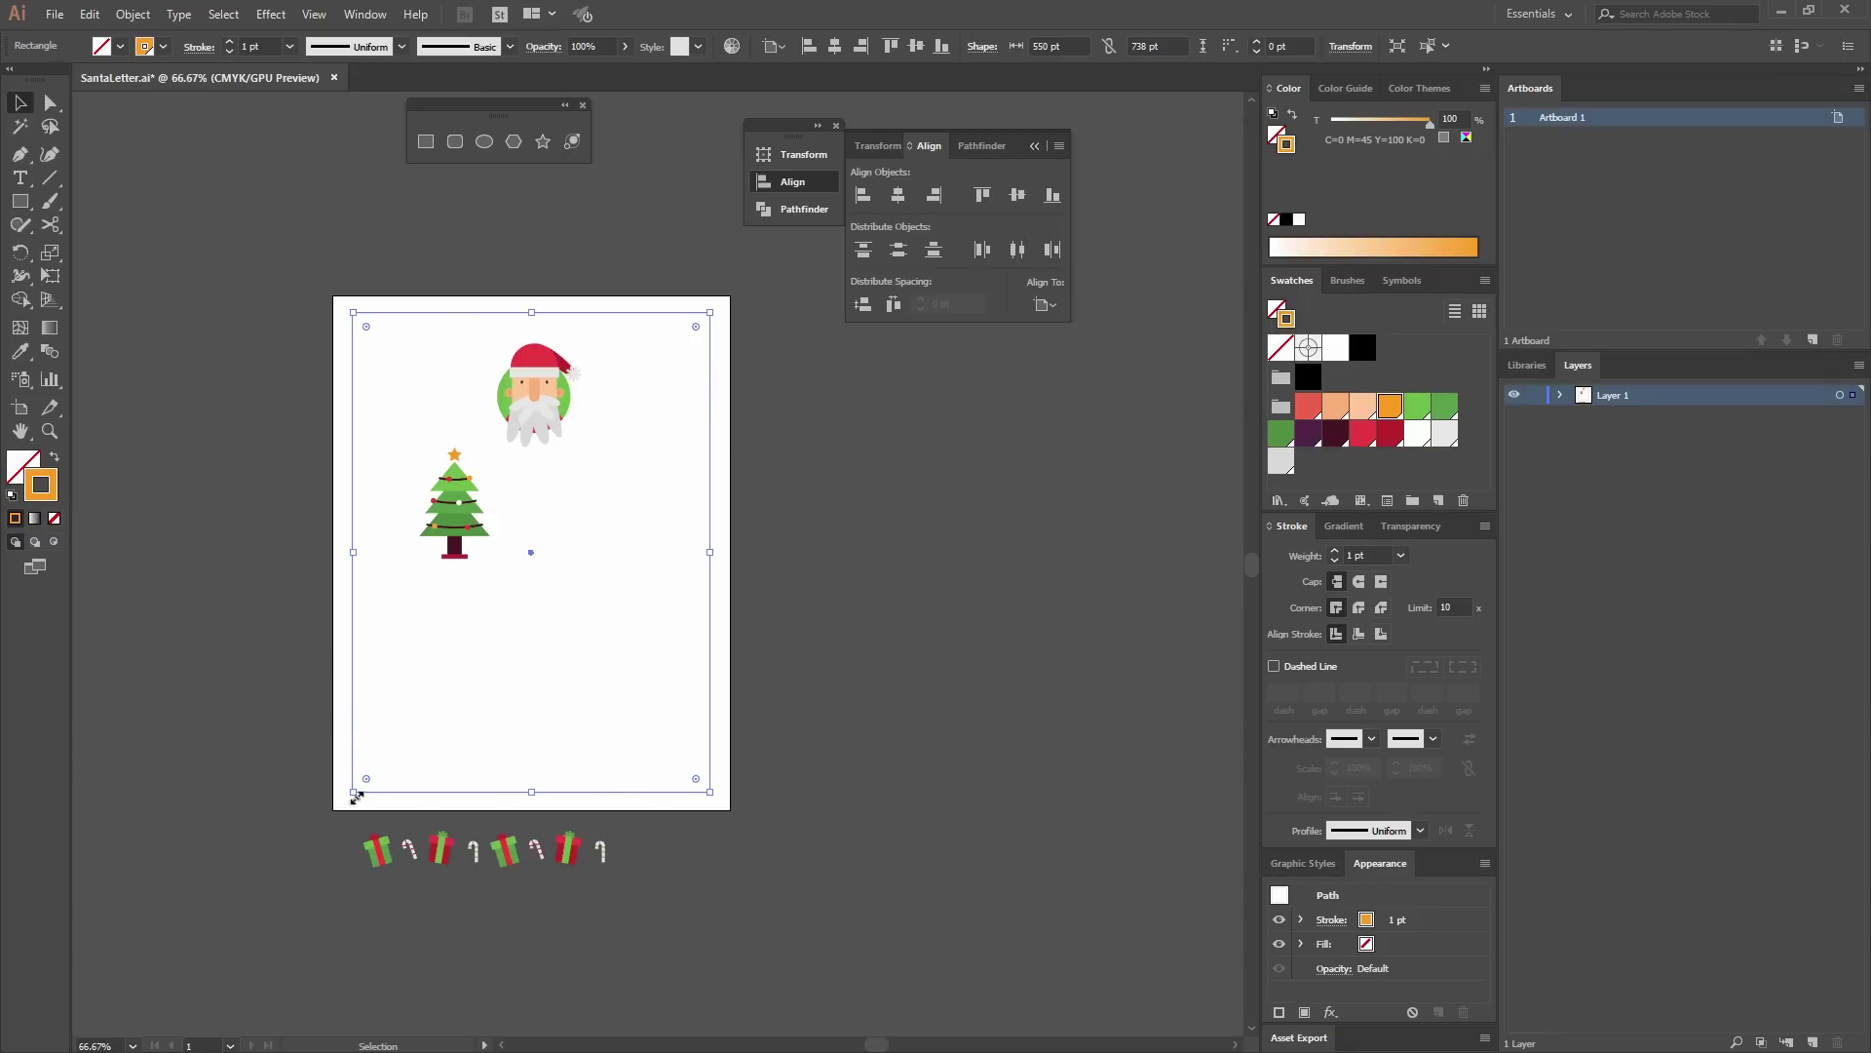
click(1348, 281)
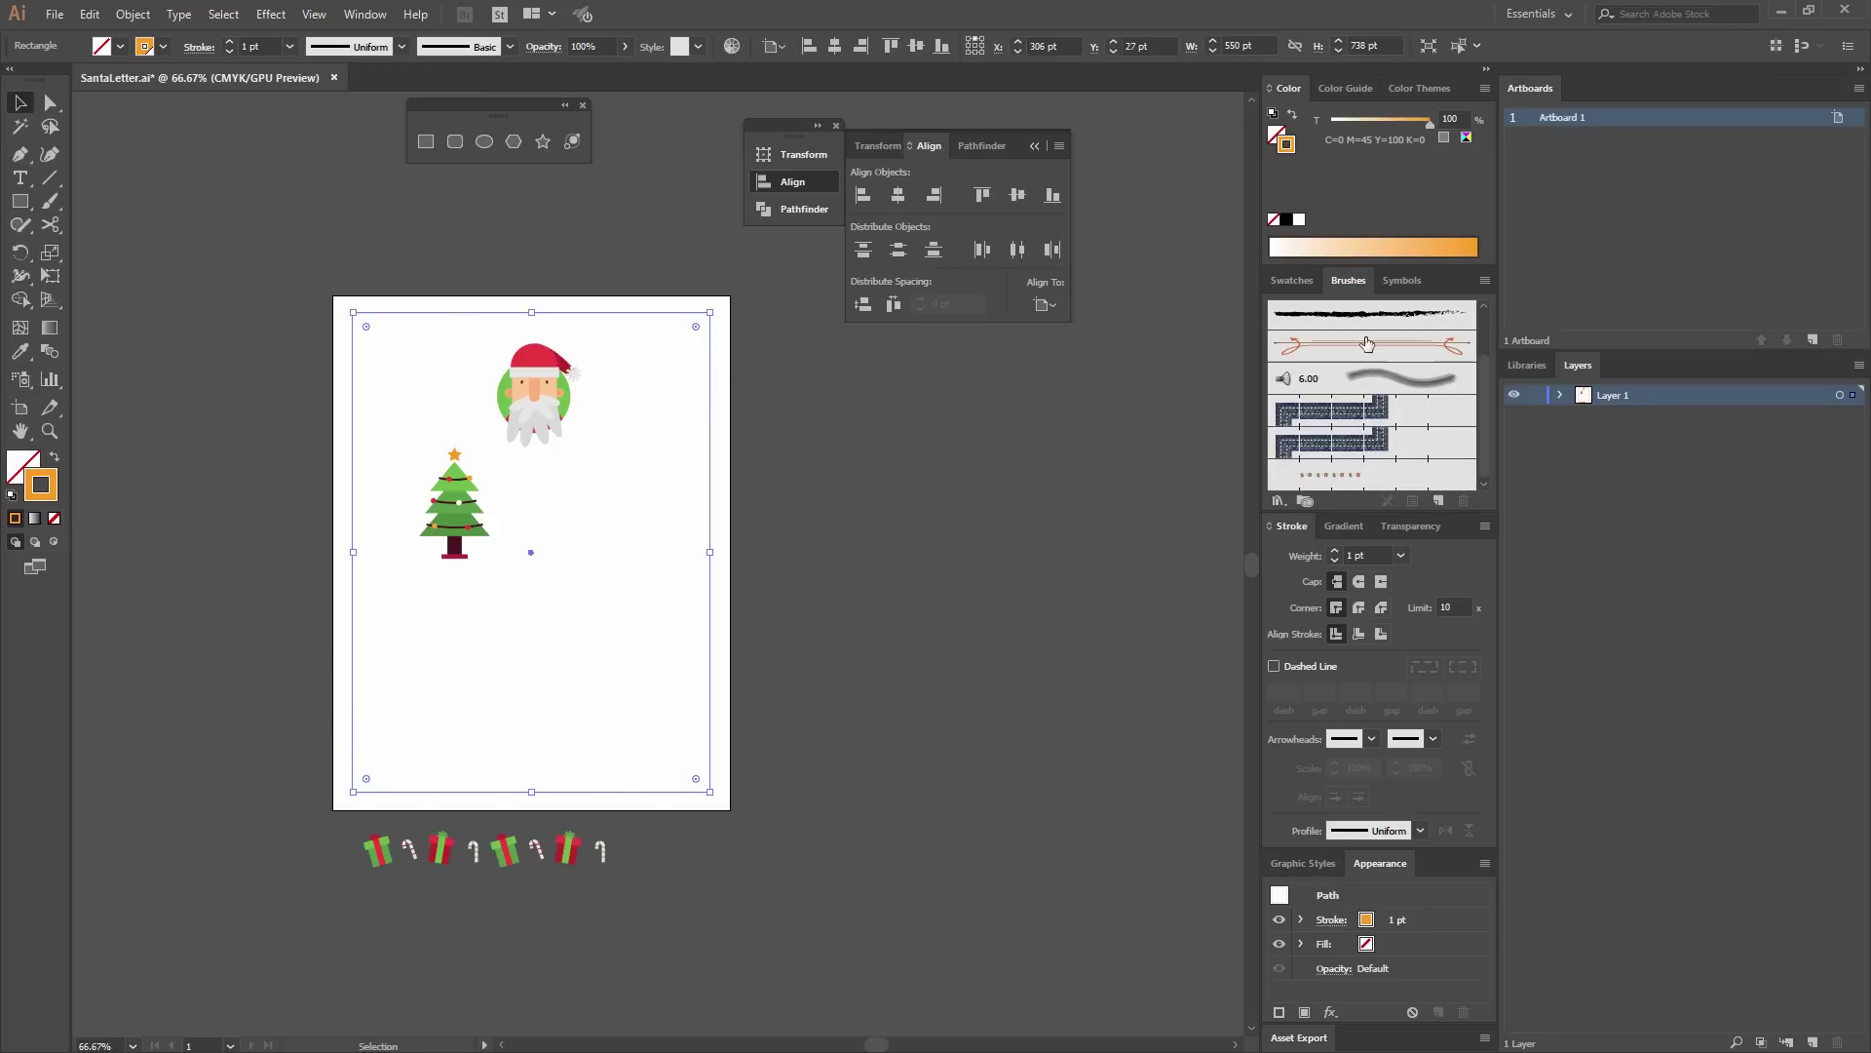
click(1323, 471)
click(965, 492)
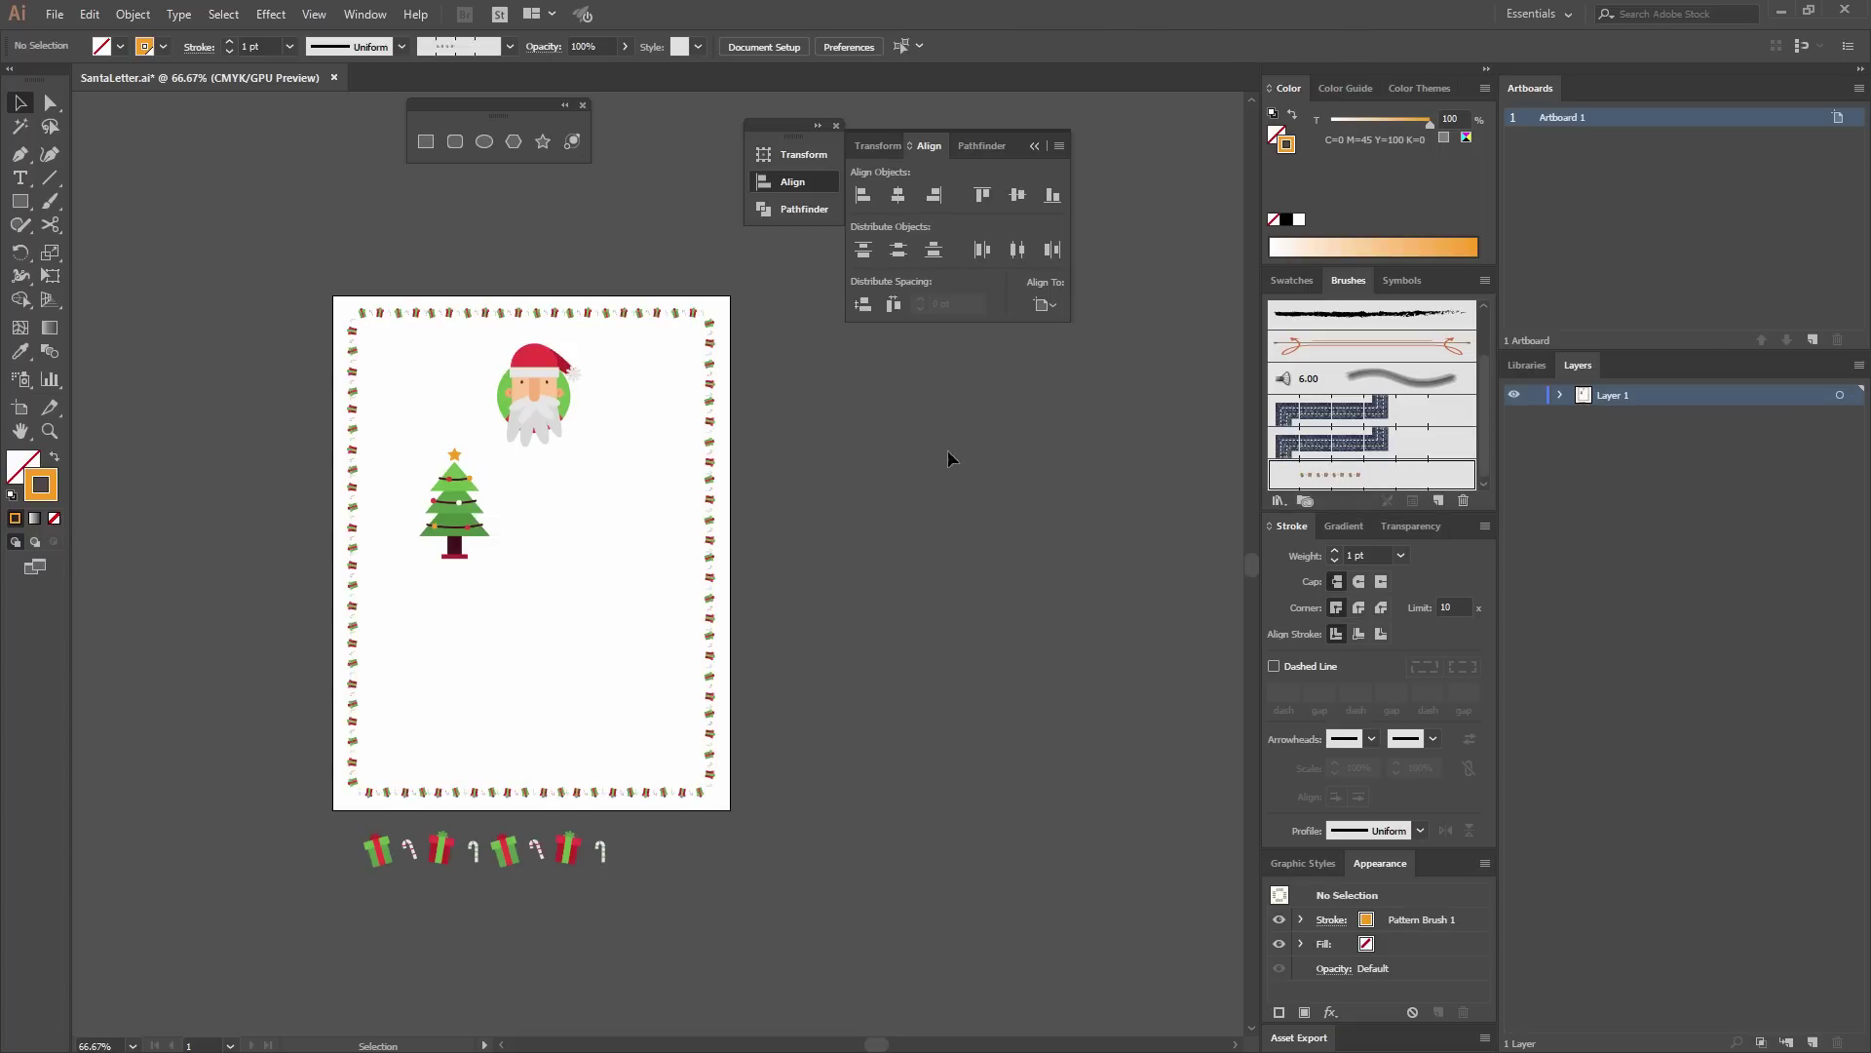
key(ctrl+=)
key(ctrl+=)
key(ctrl+minus)
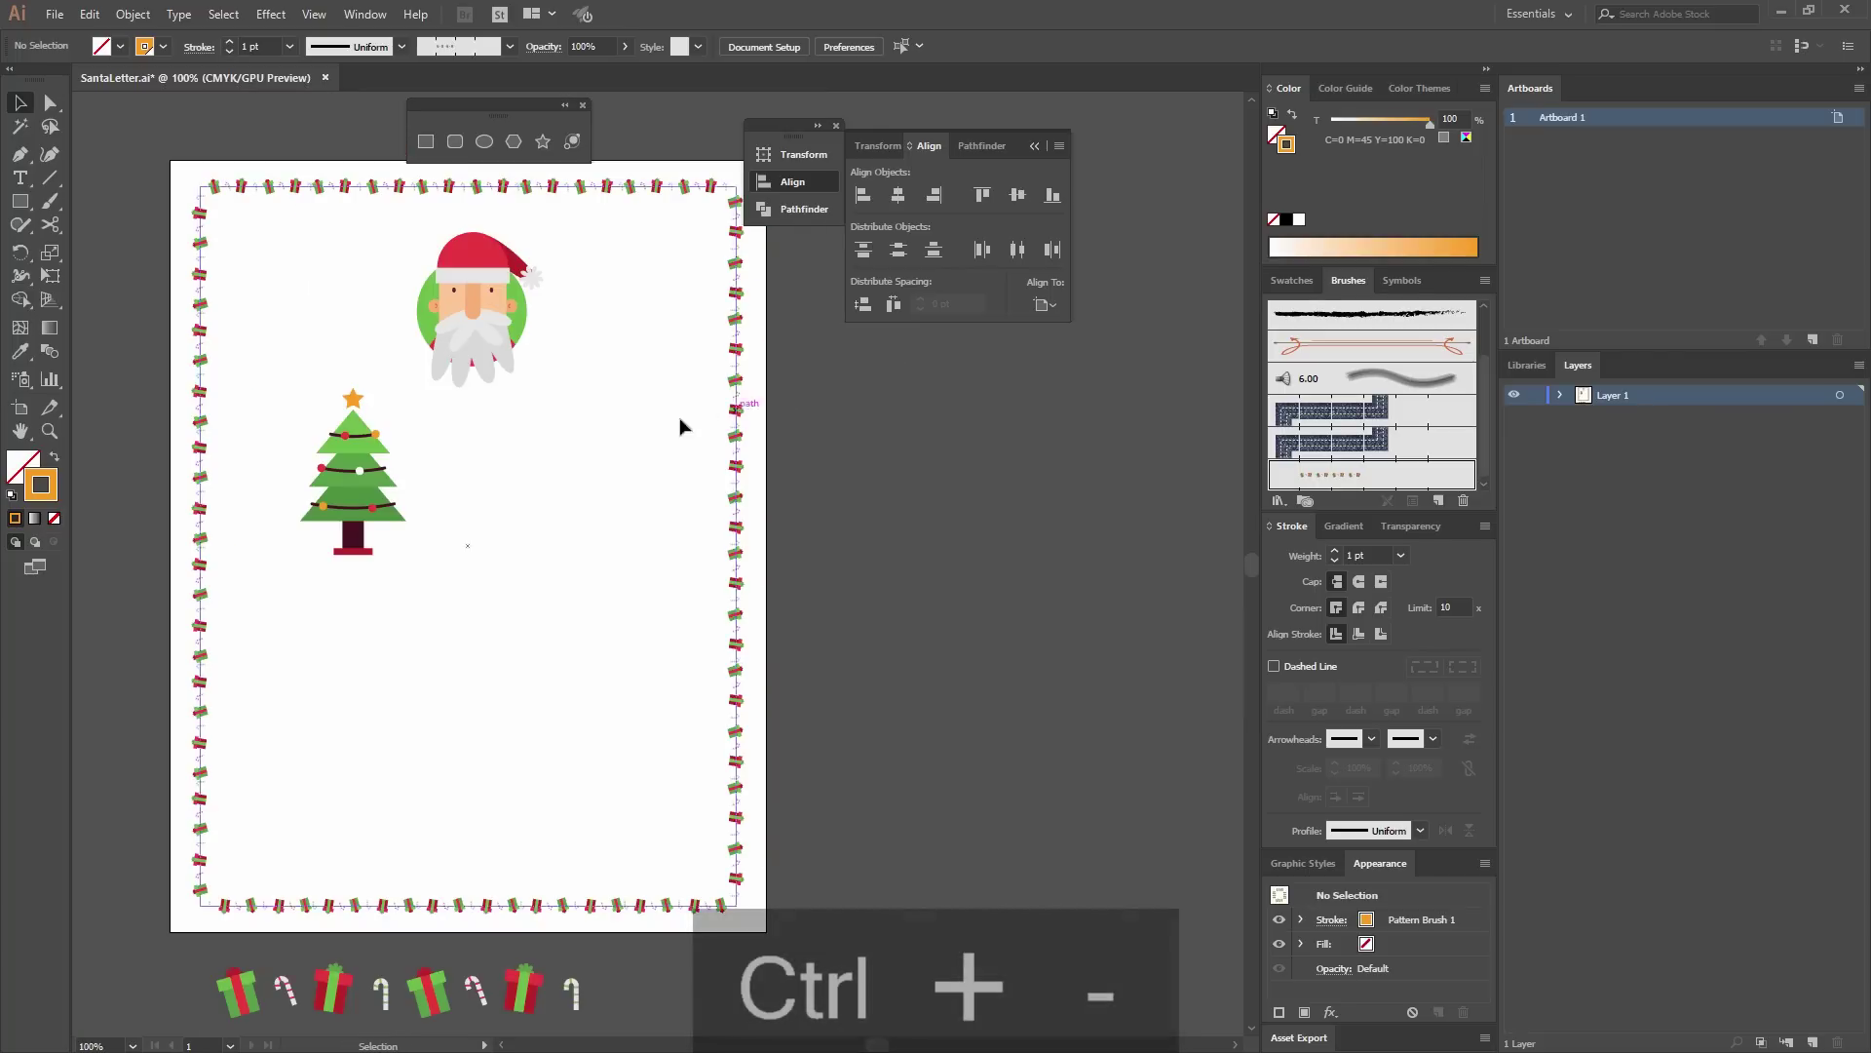
drag(681, 422, 716, 383)
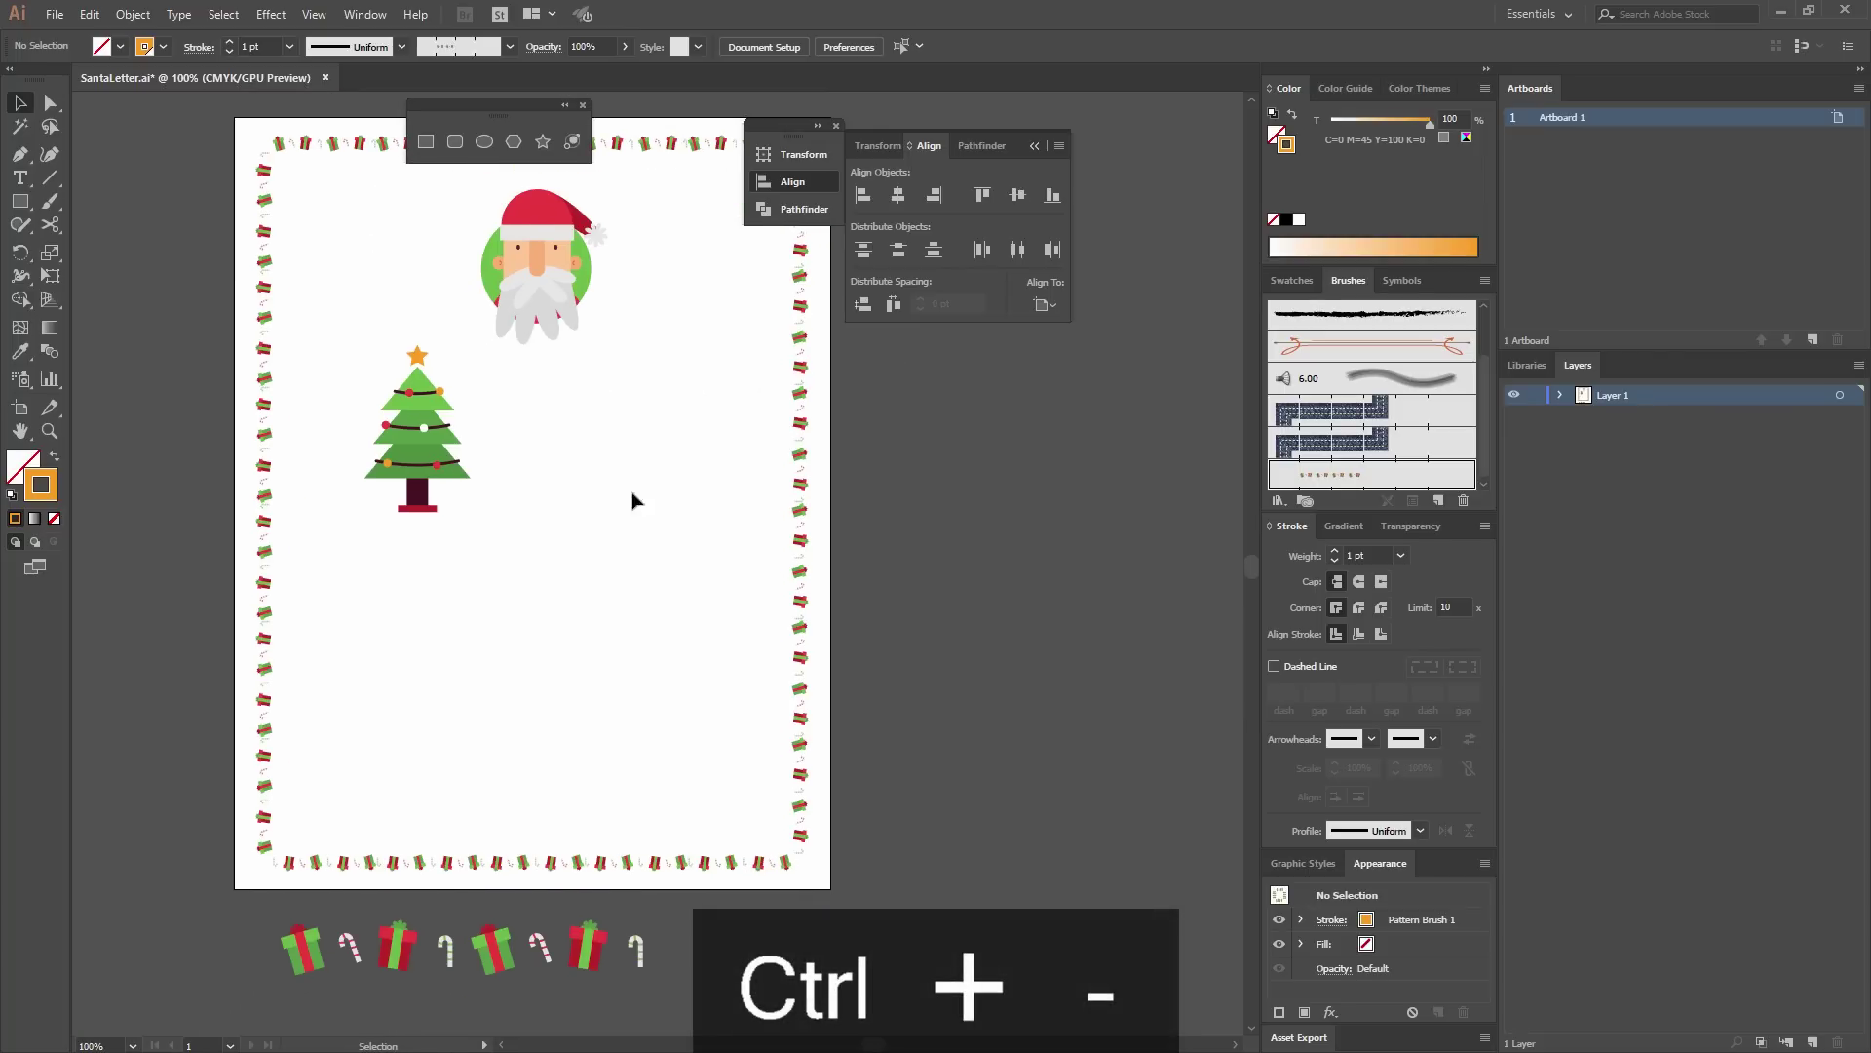
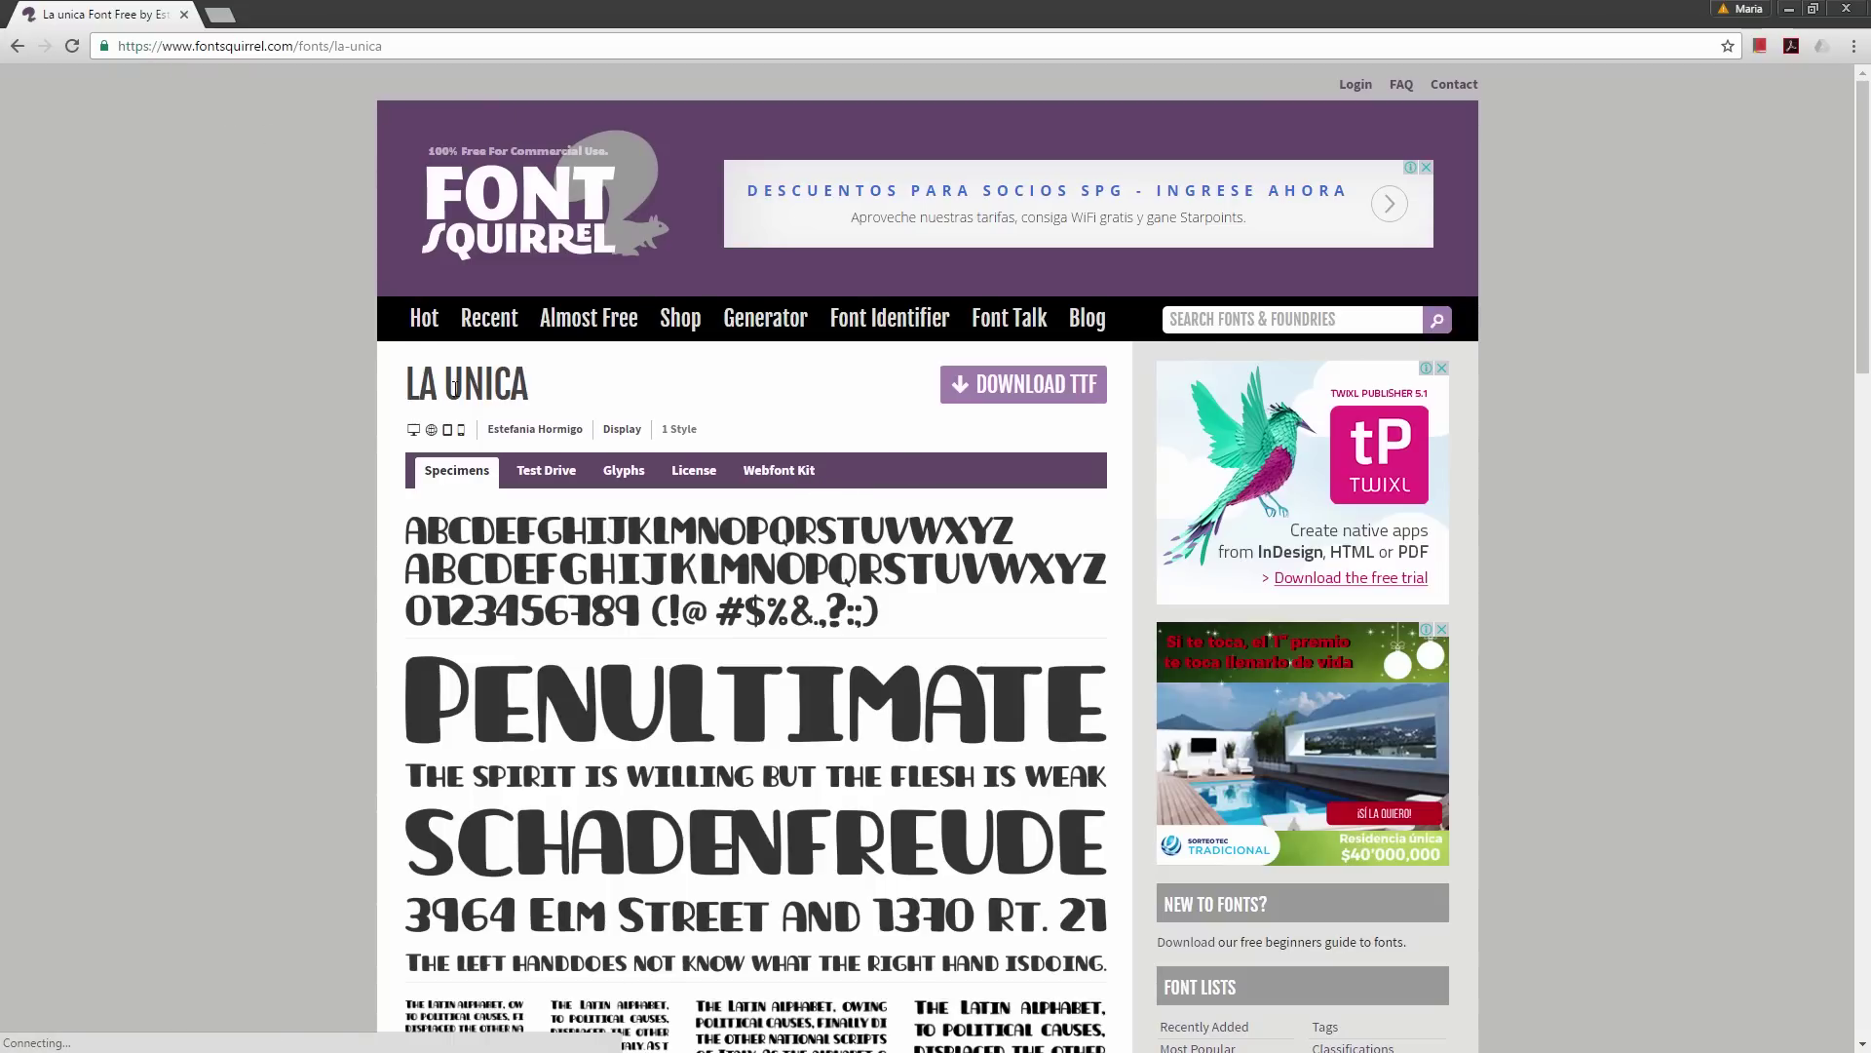
Minimize the browser window showing the La Unica font page to return to the Illustrator artwork.
double_click(960, 14)
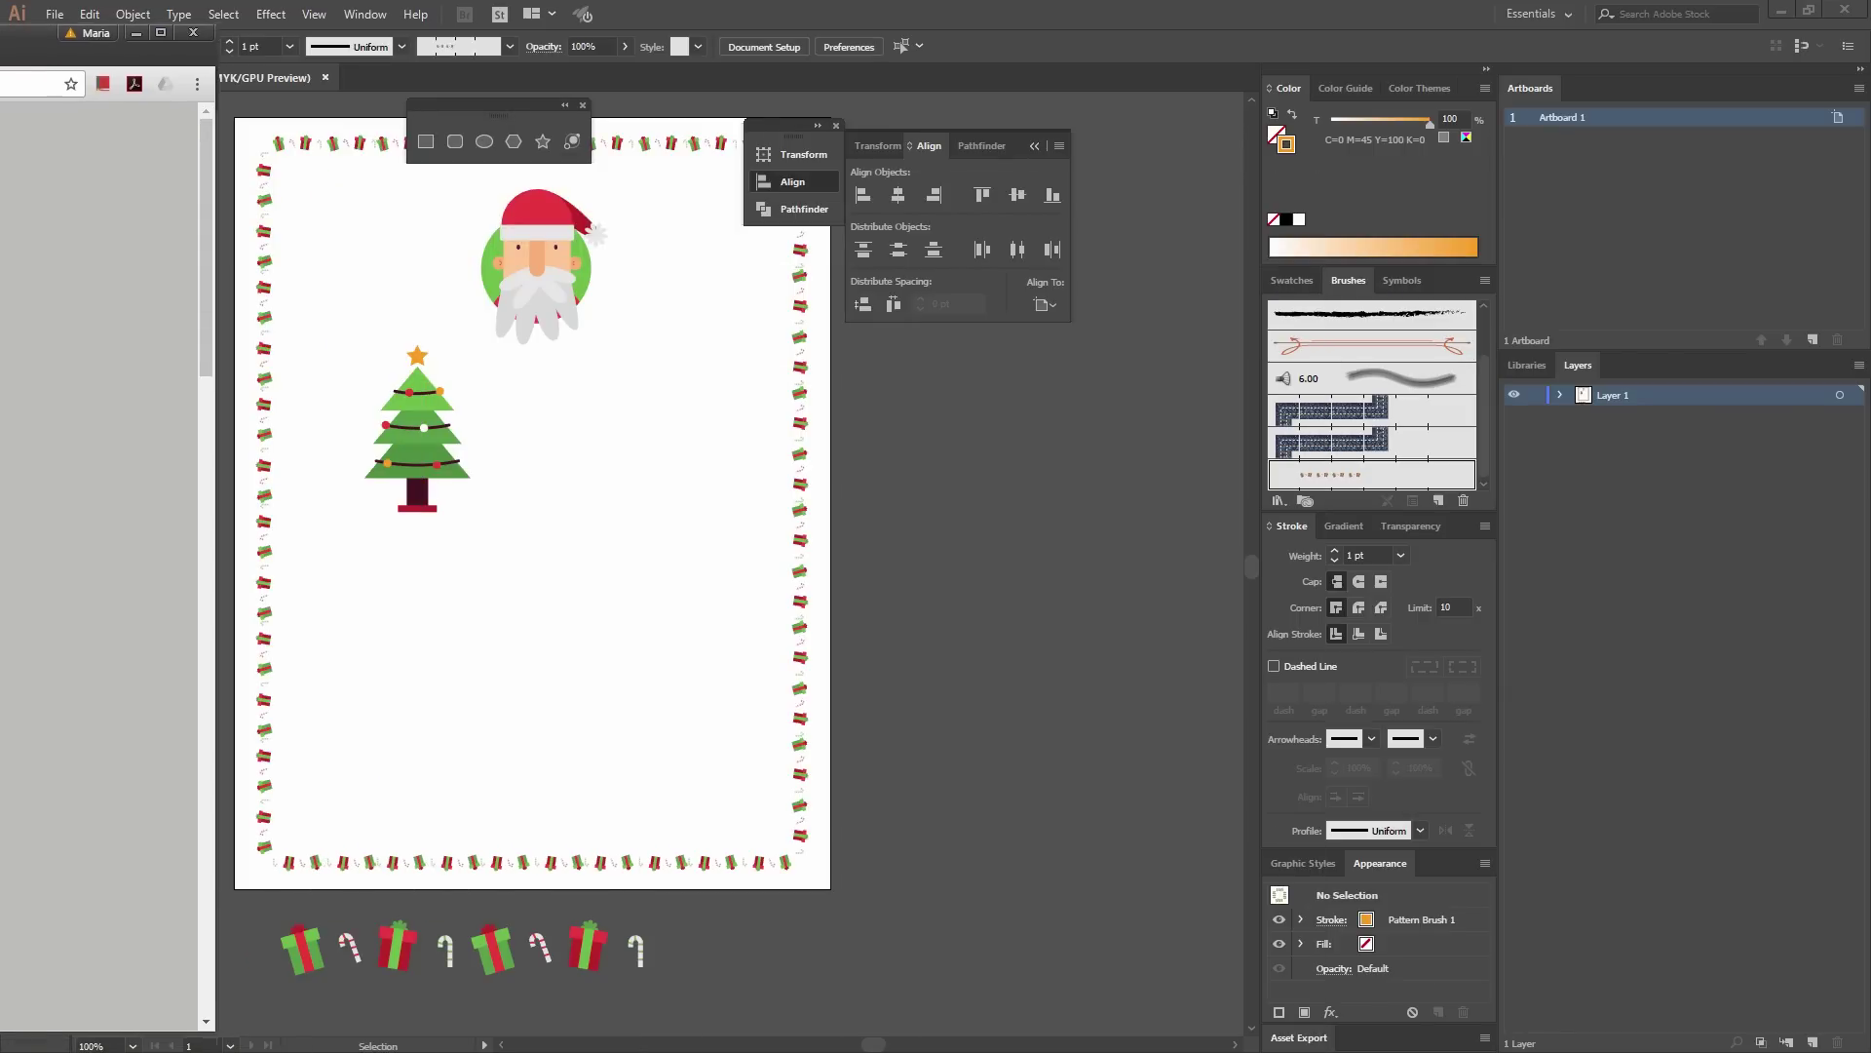
click(141, 31)
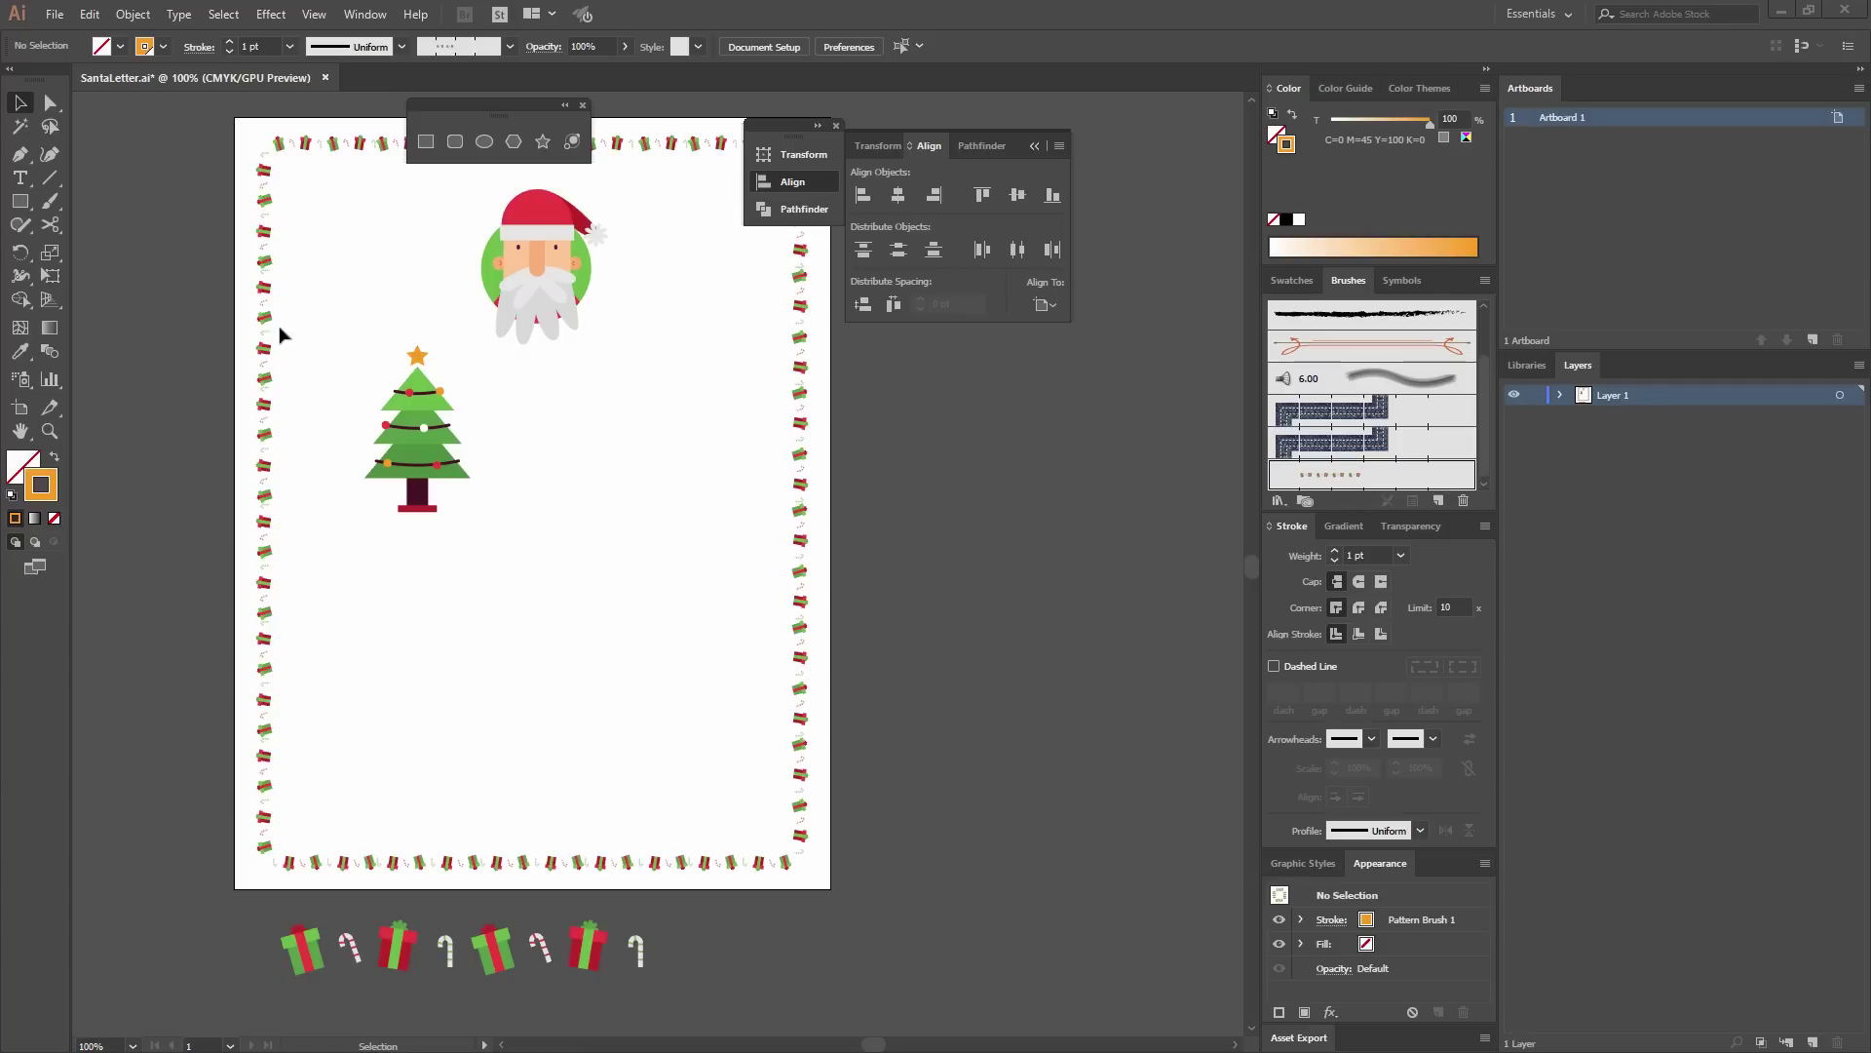
Add a point text reading DEAR in the blank area beside the Santa's face, above the Christmas tree.
key(ctrl+equal)
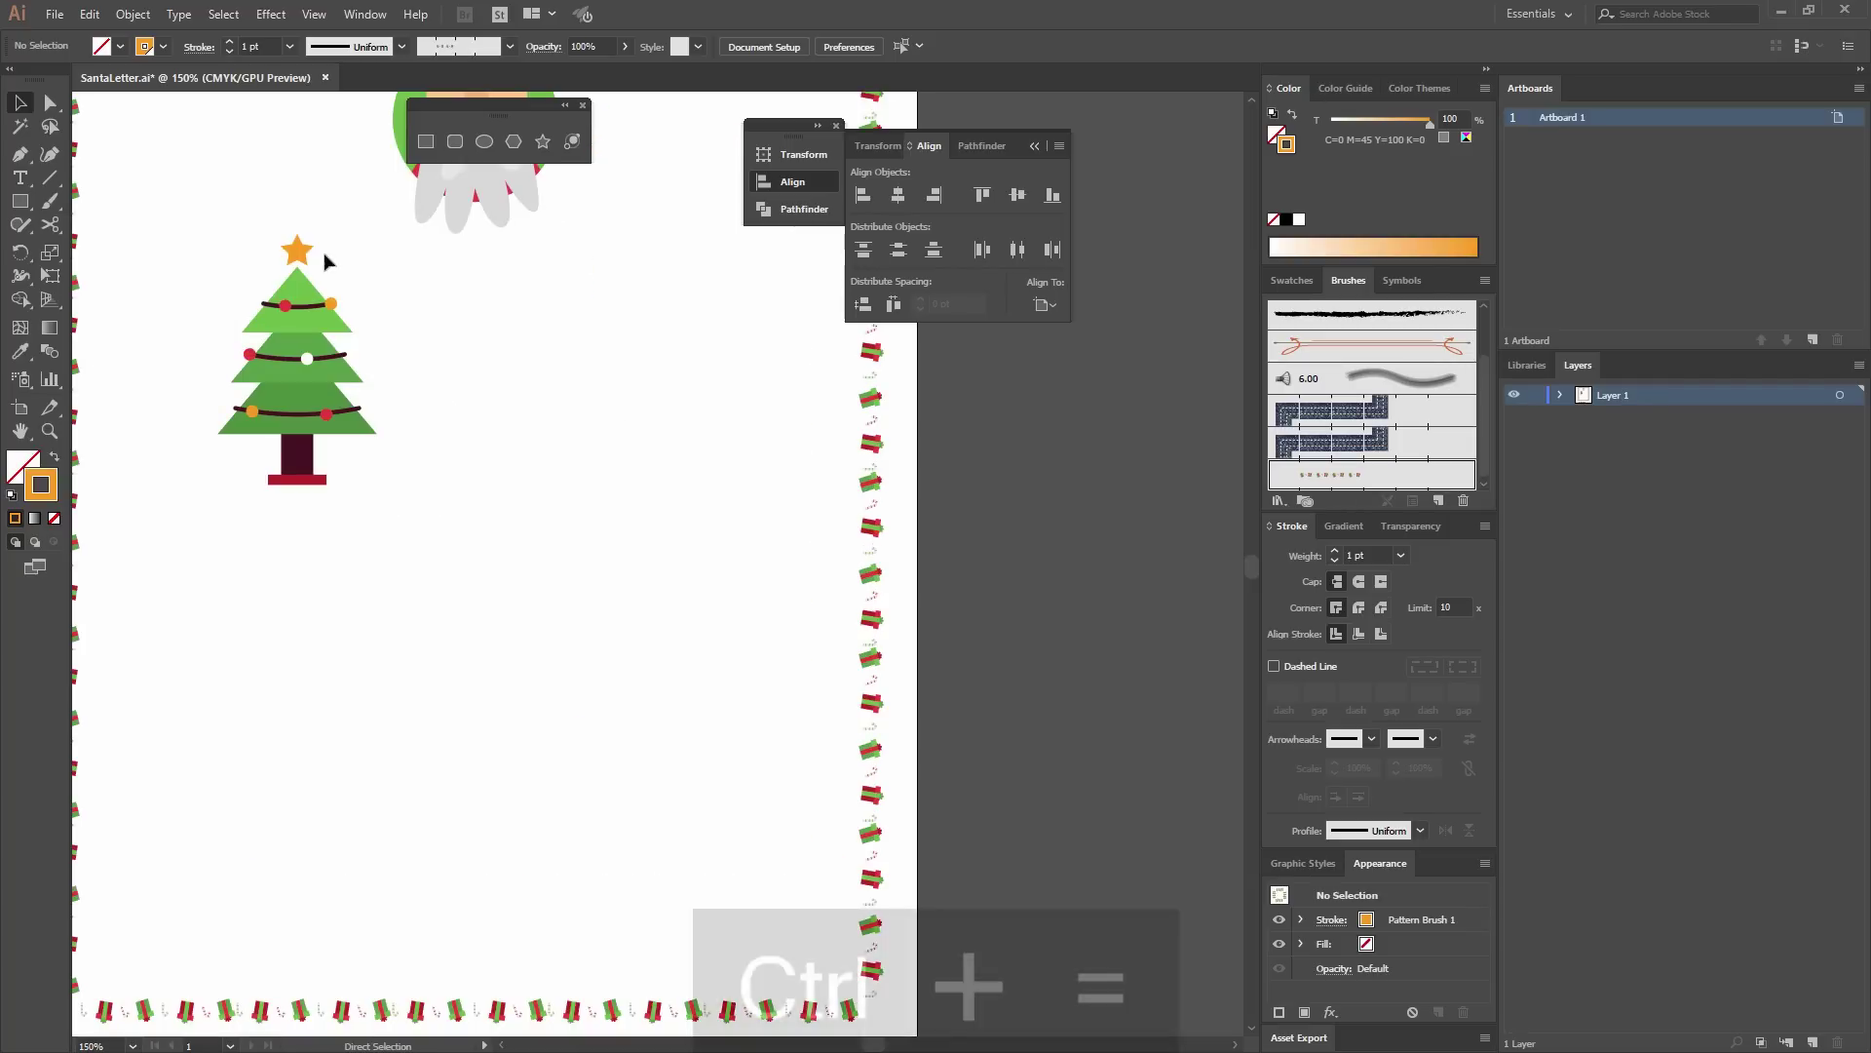
click(20, 181)
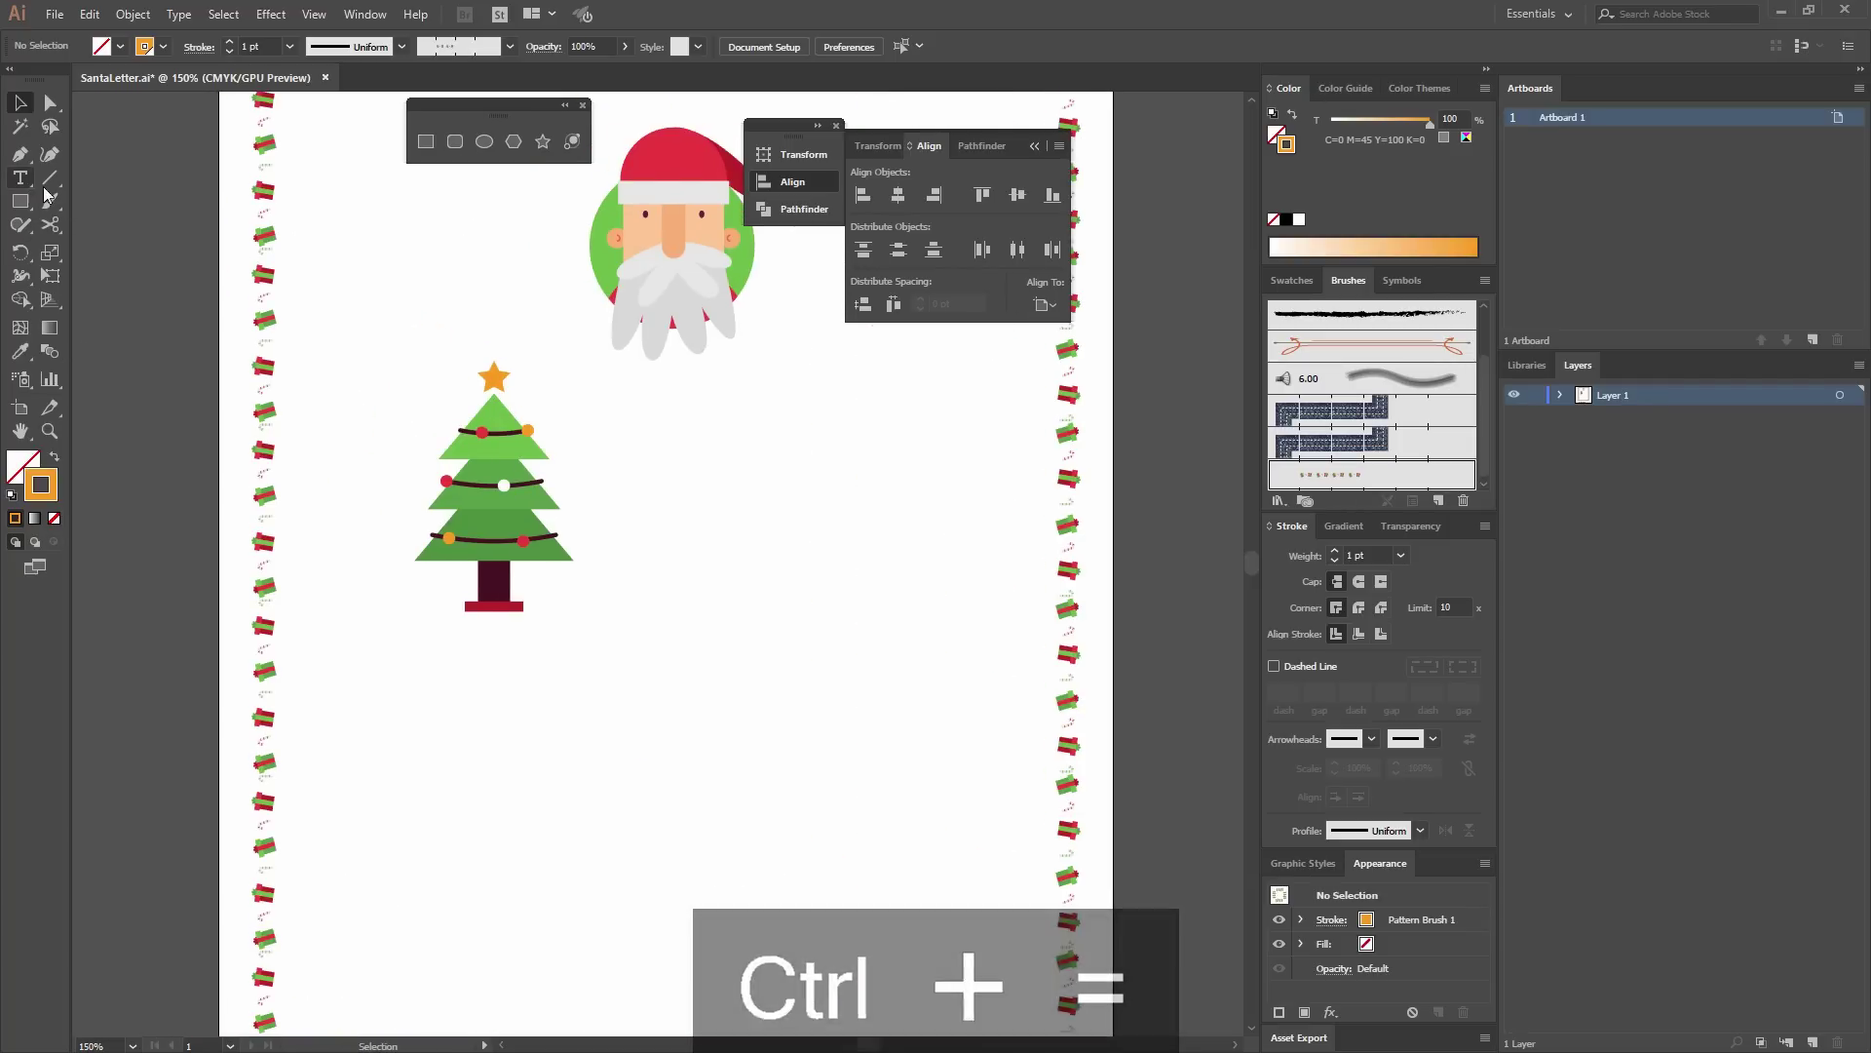
click(368, 276)
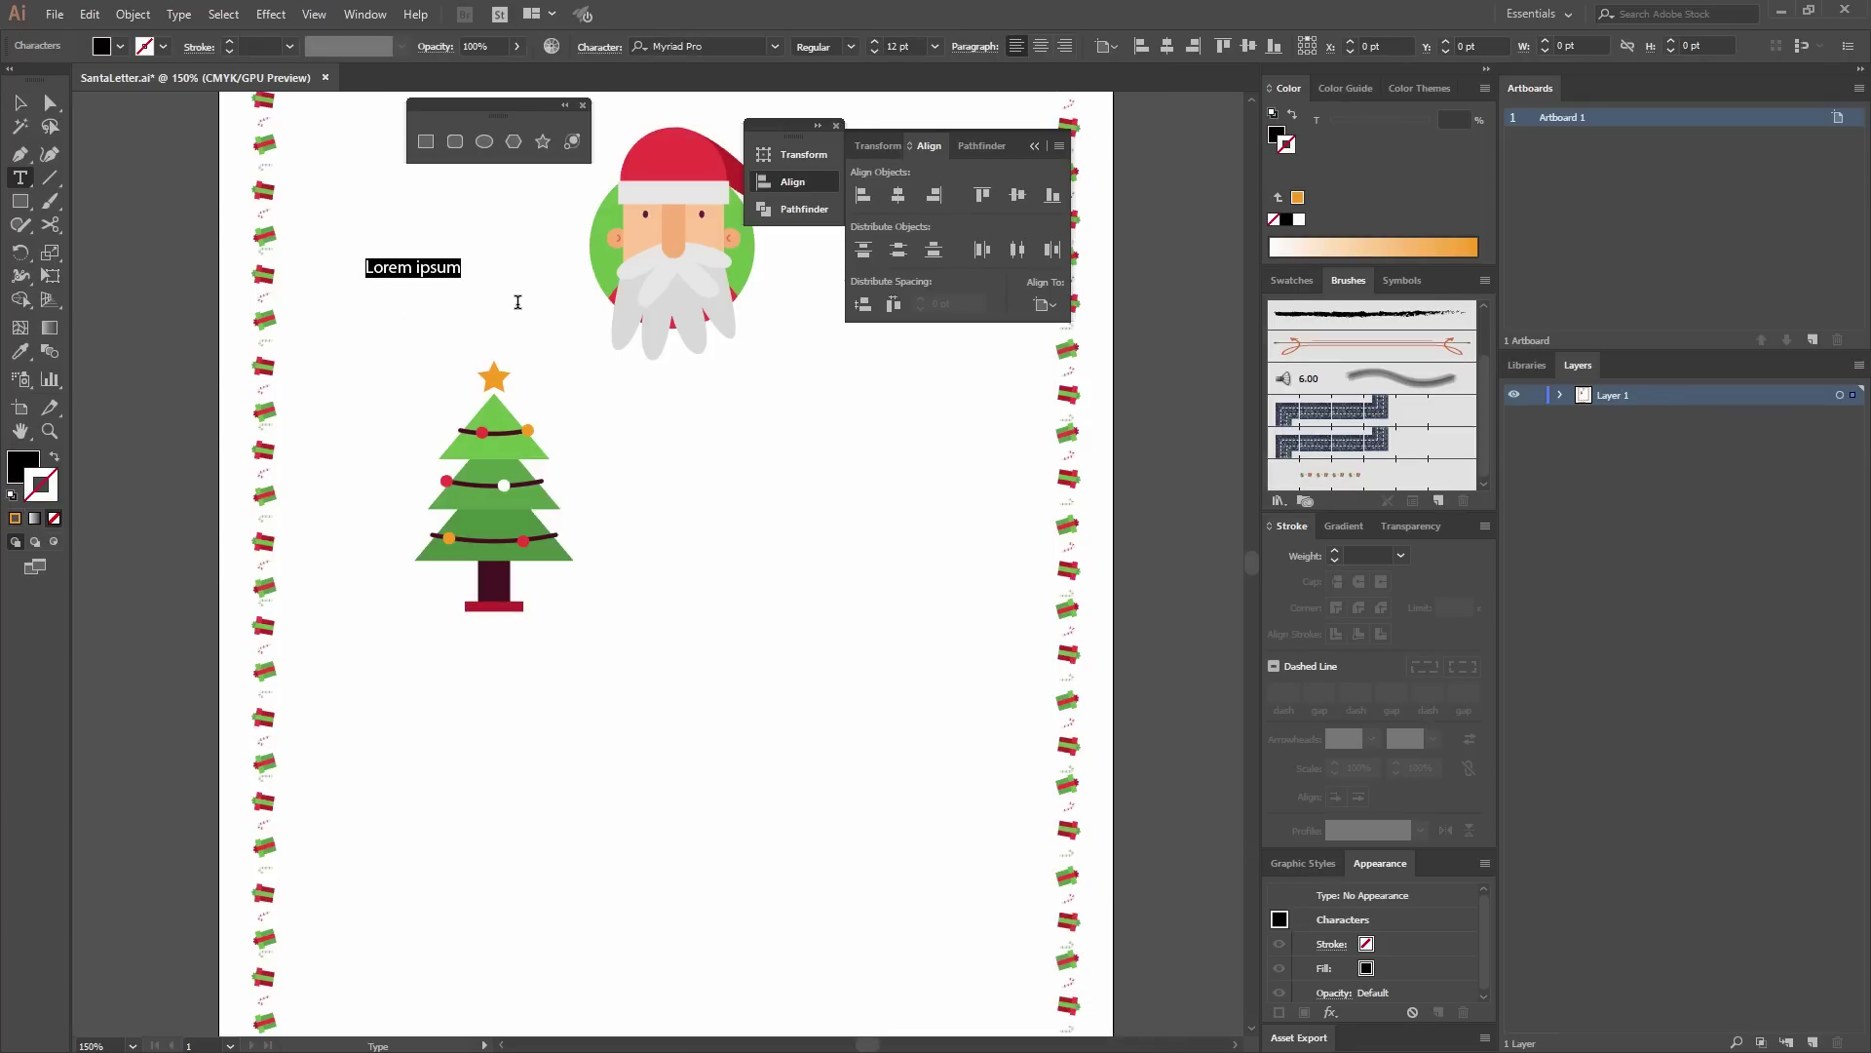
text(DEAR)
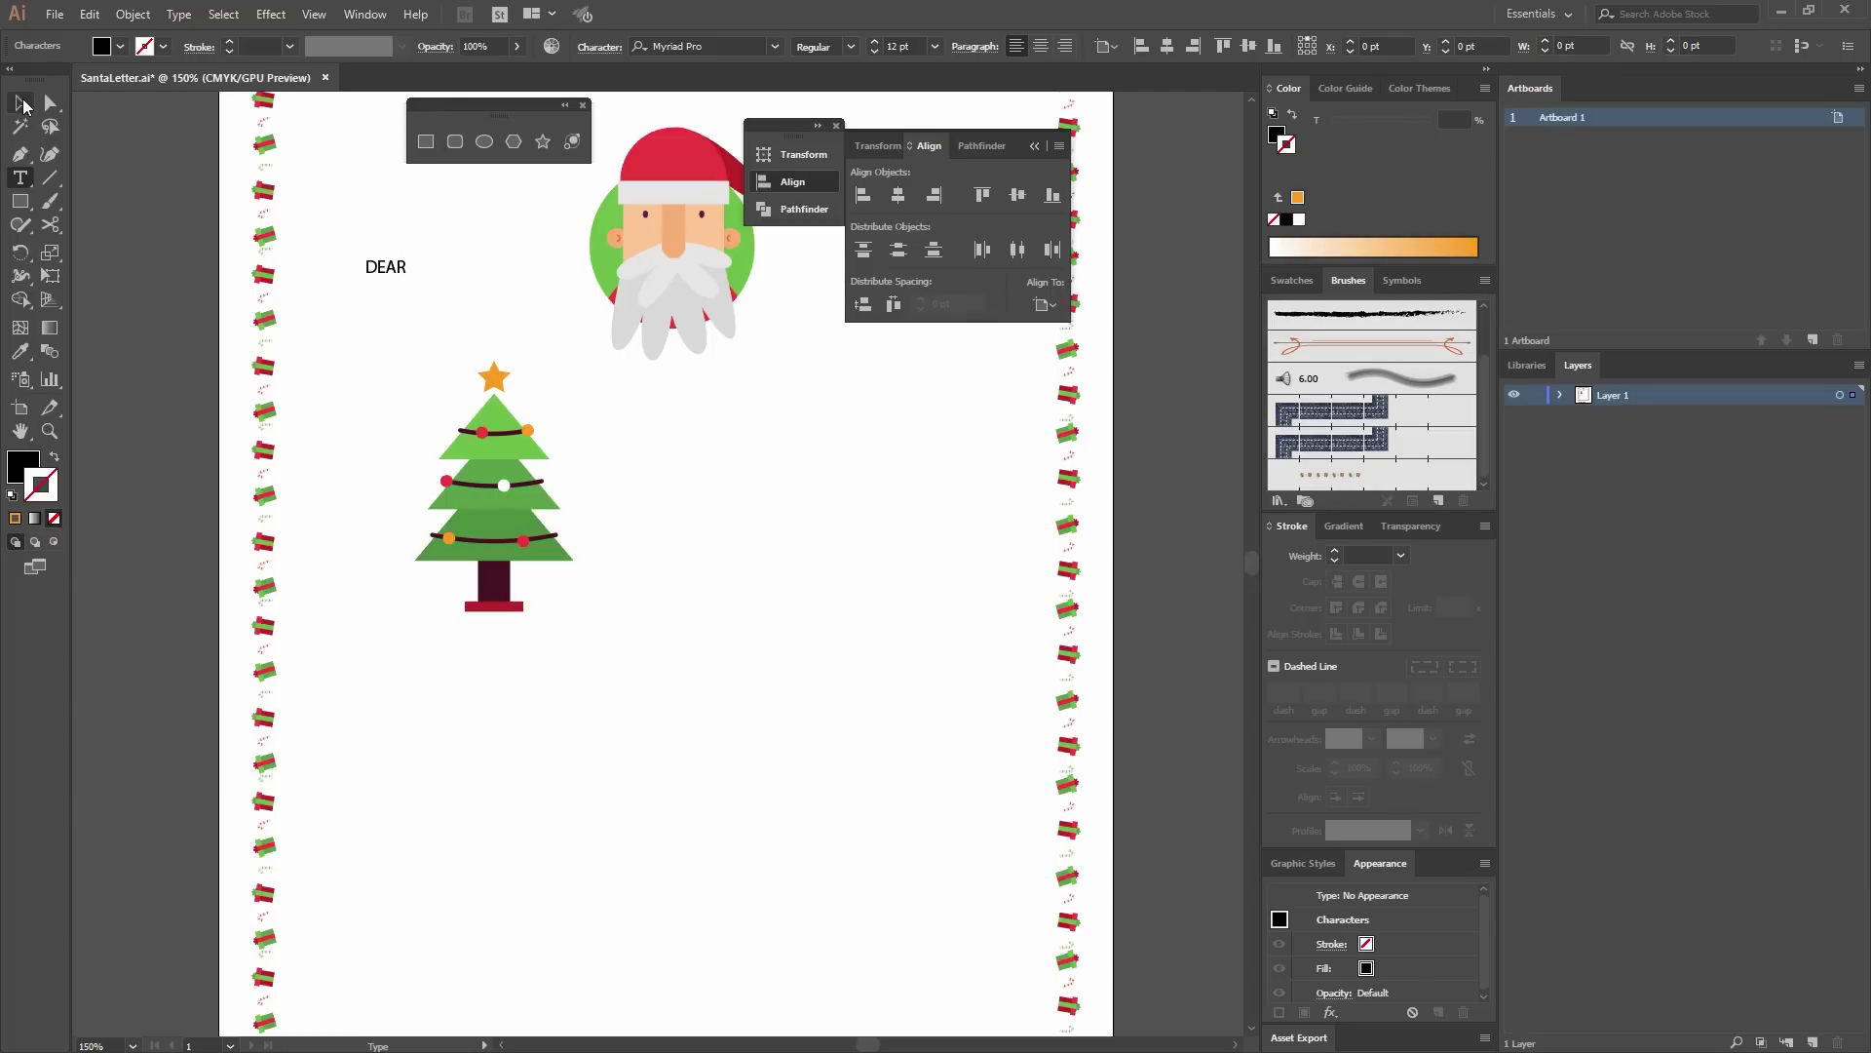
click(21, 103)
click(507, 319)
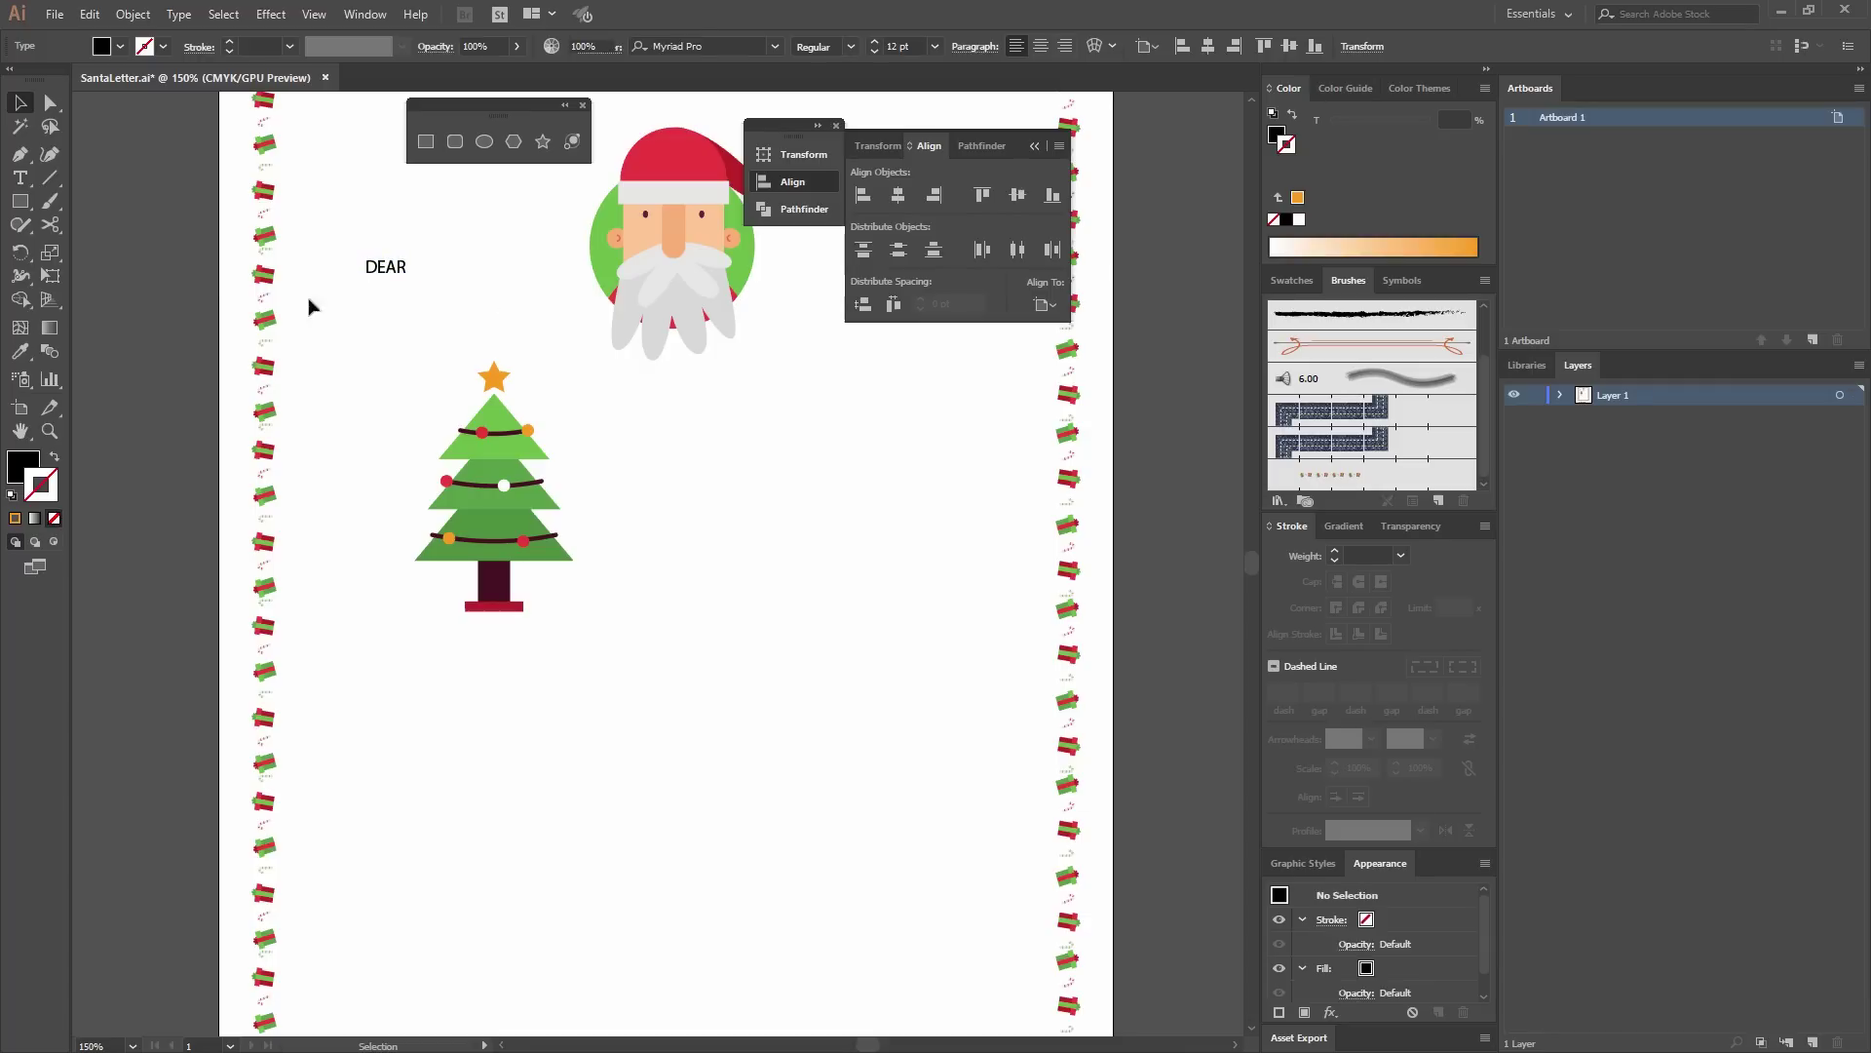
Add a separate point text reading SANTA just below the word DEAR.
click(19, 177)
click(383, 314)
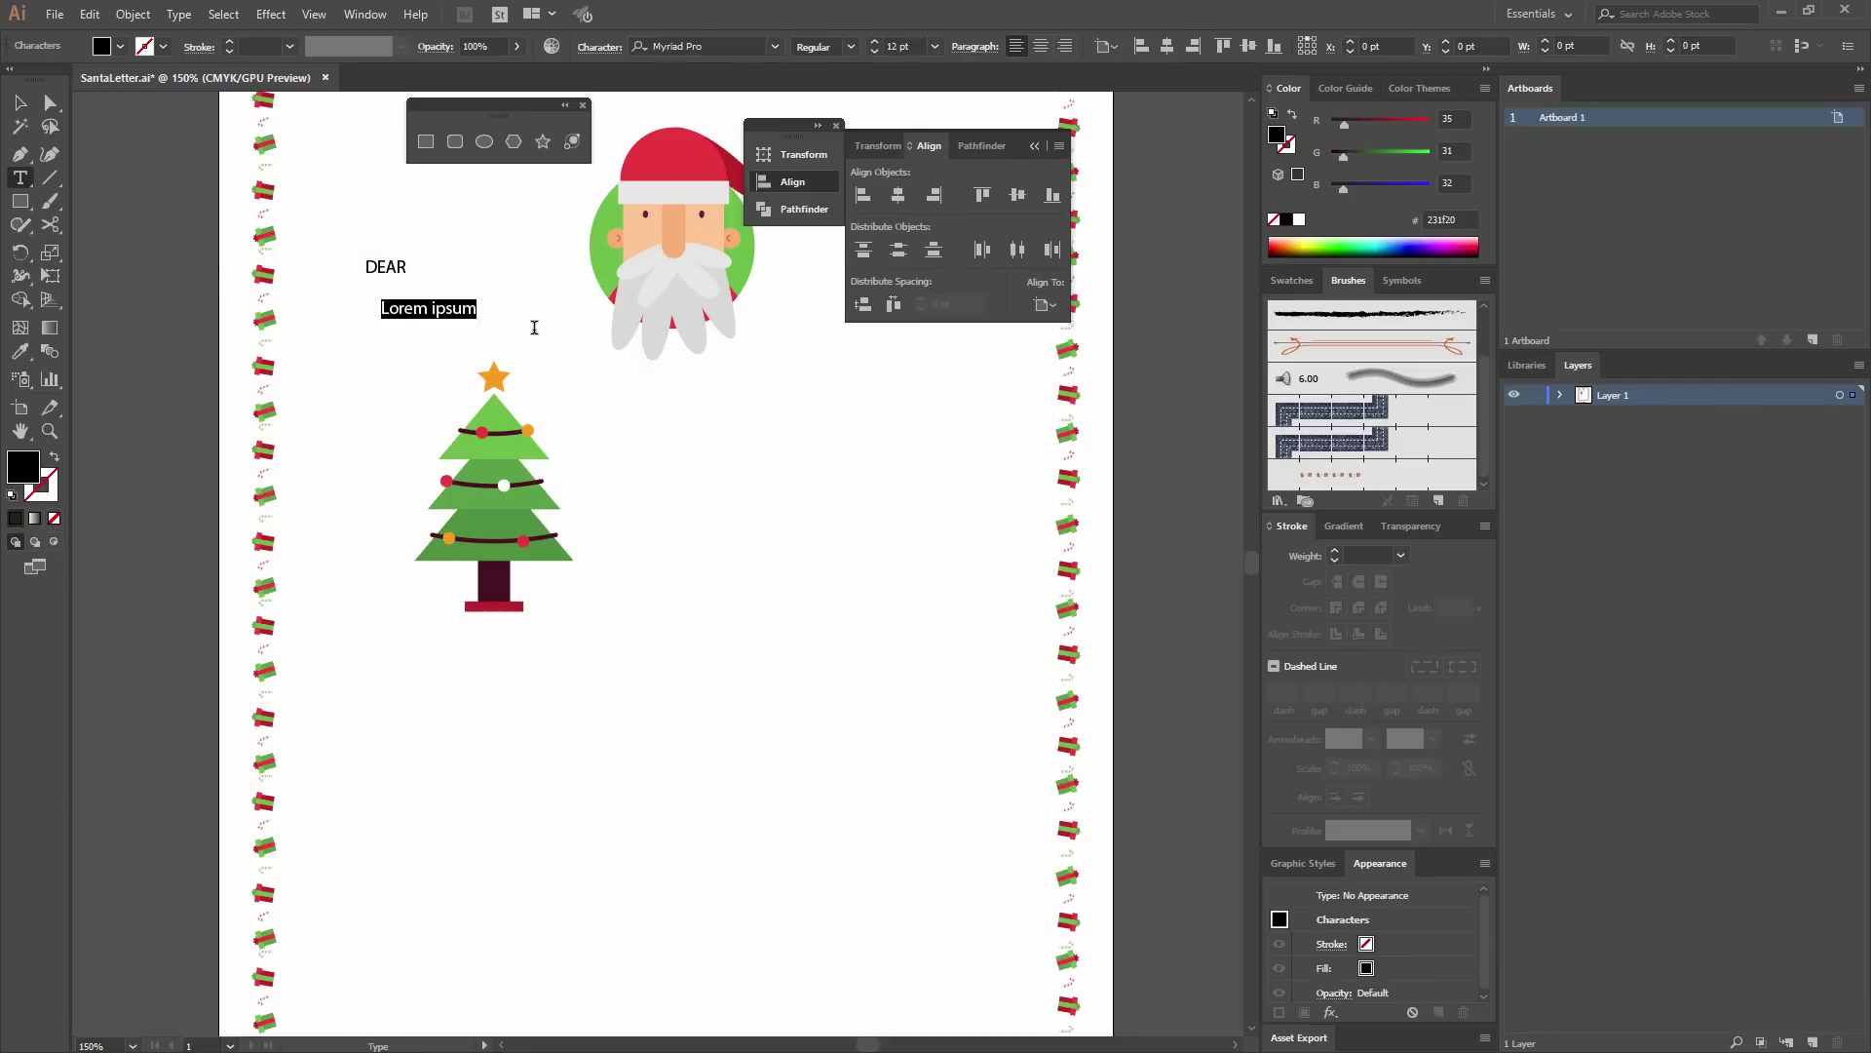
text(s)
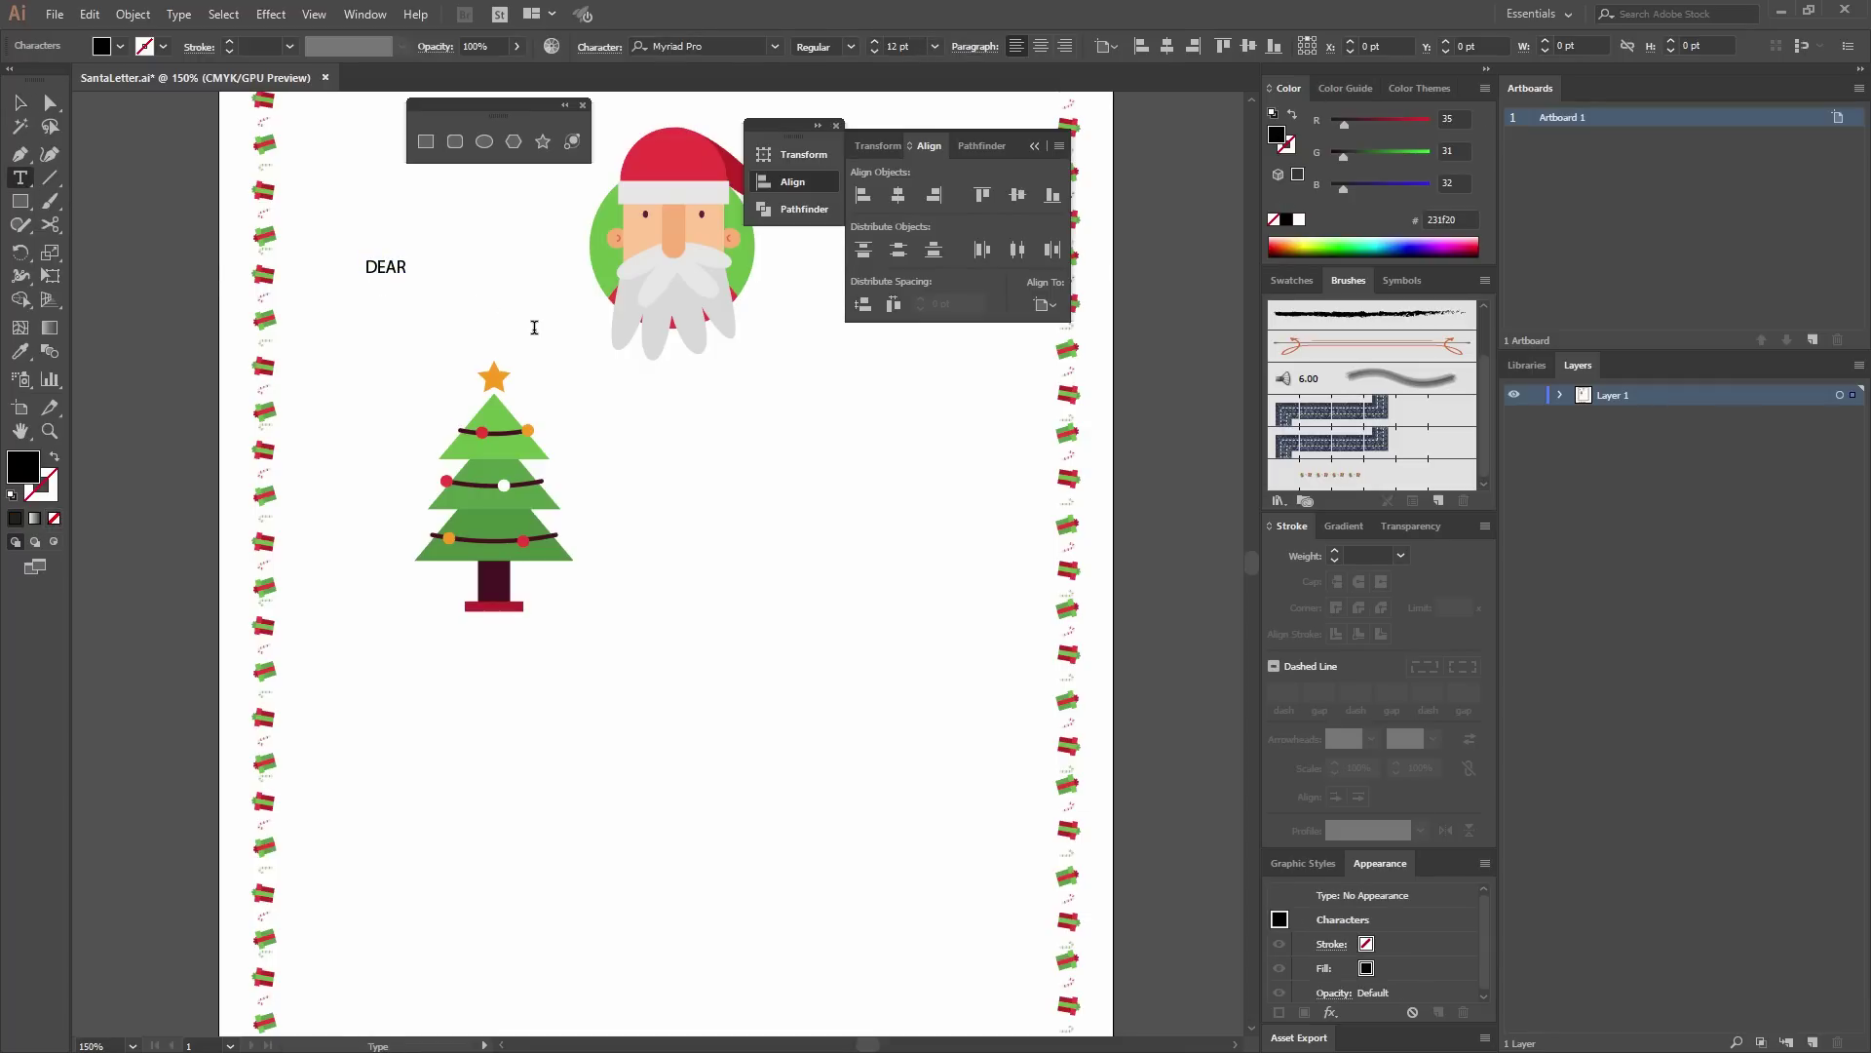
text(ANTA)
click(24, 109)
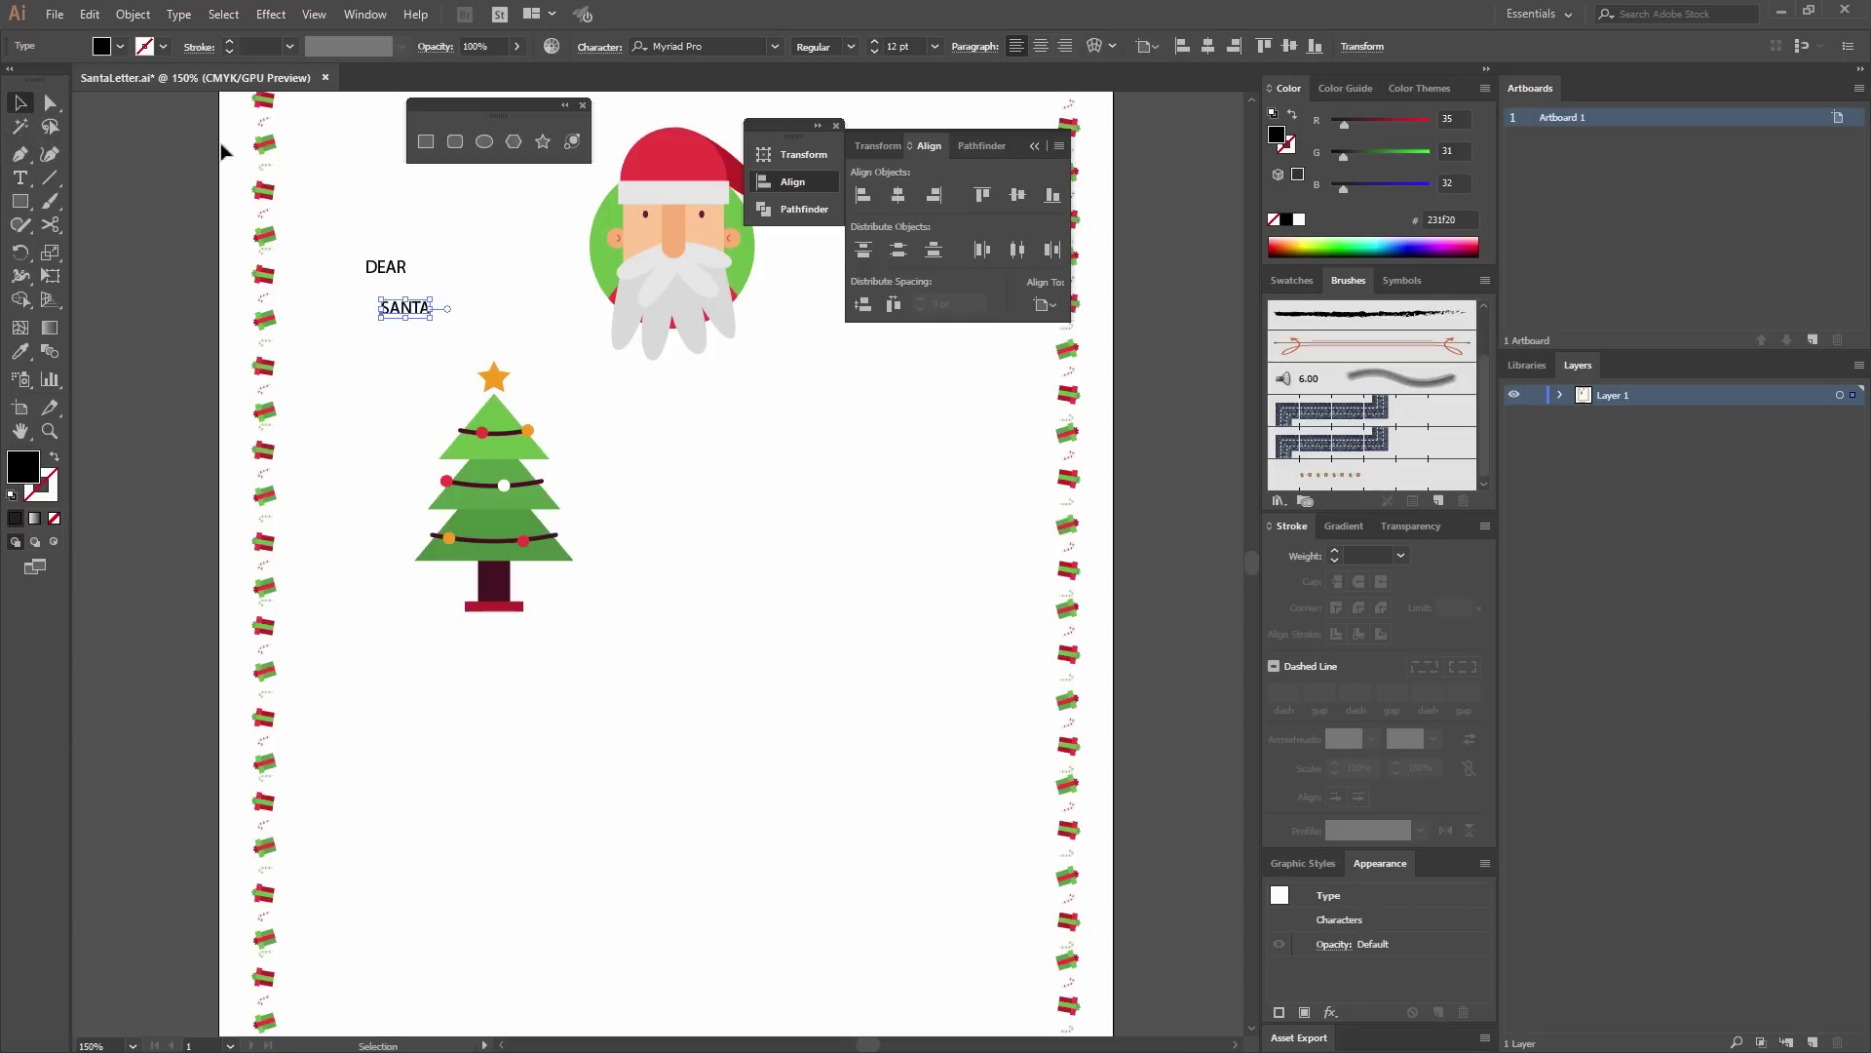
click(480, 279)
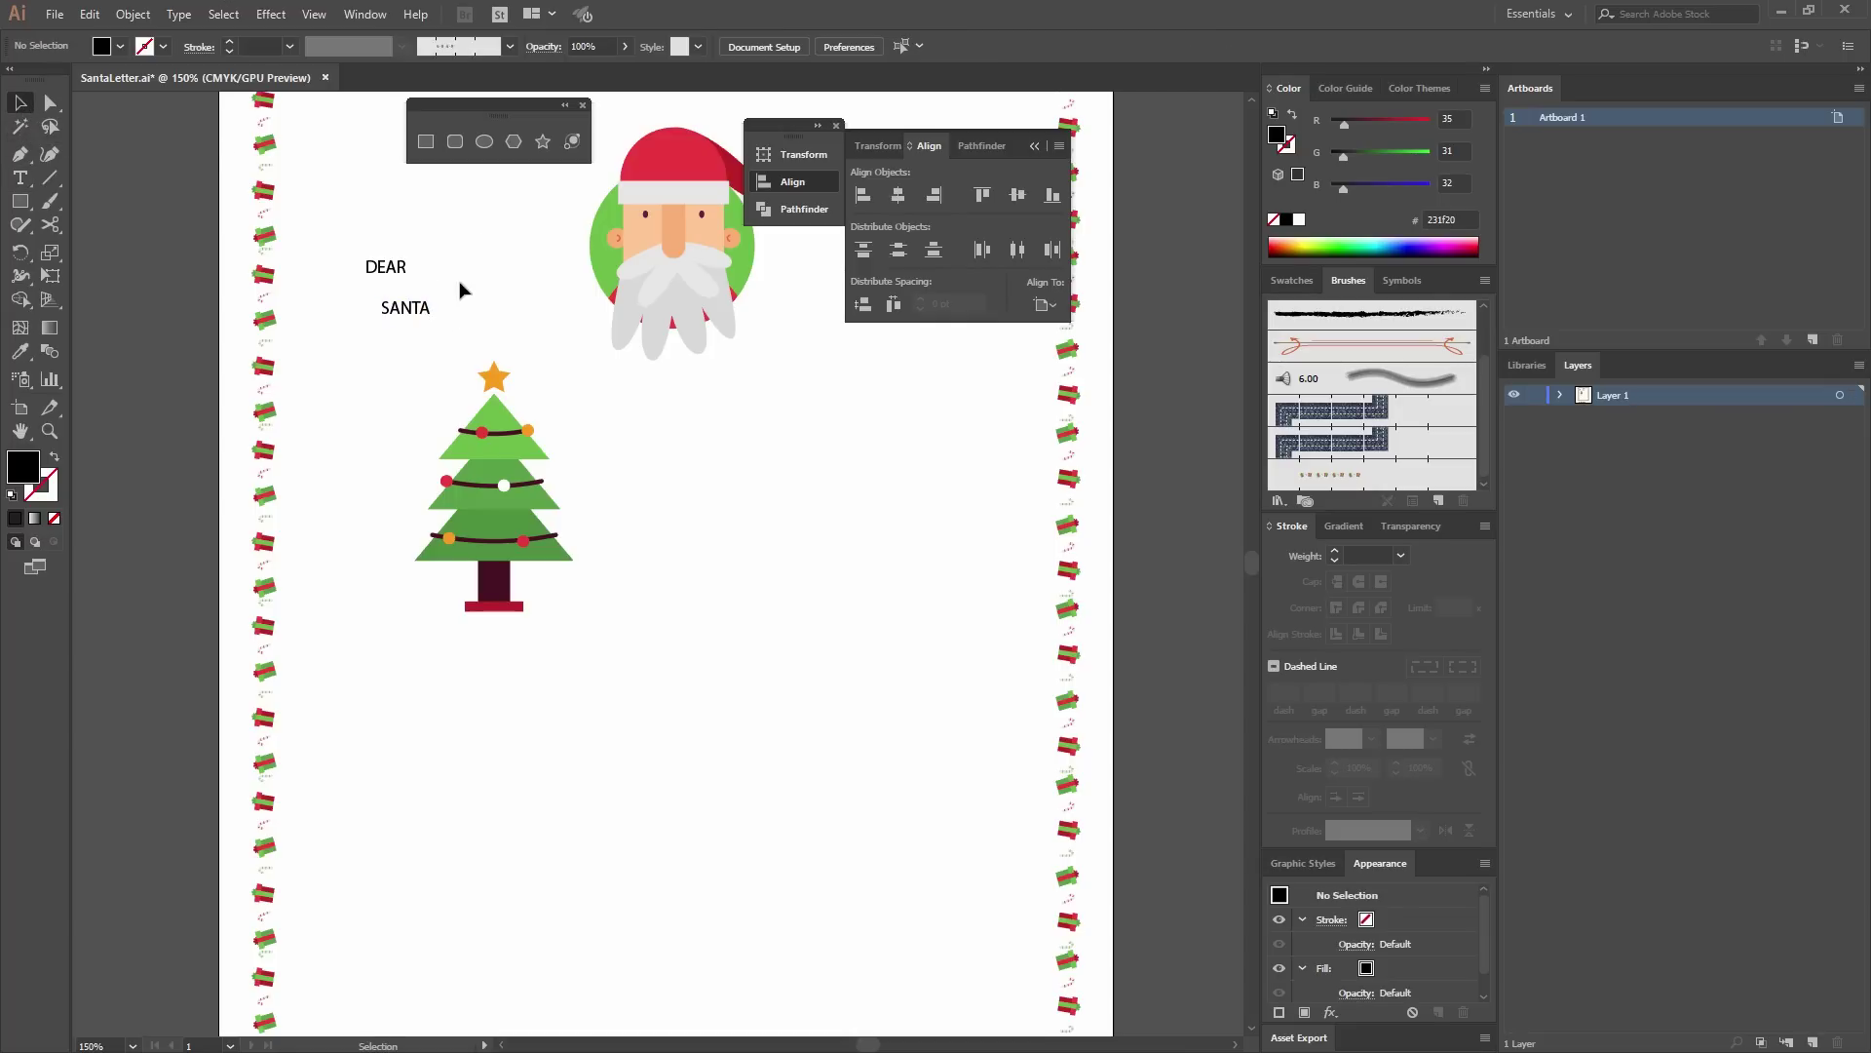
Set the font of both the DEAR and SANTA texts to La unicaRegular.
drag(428, 336, 350, 231)
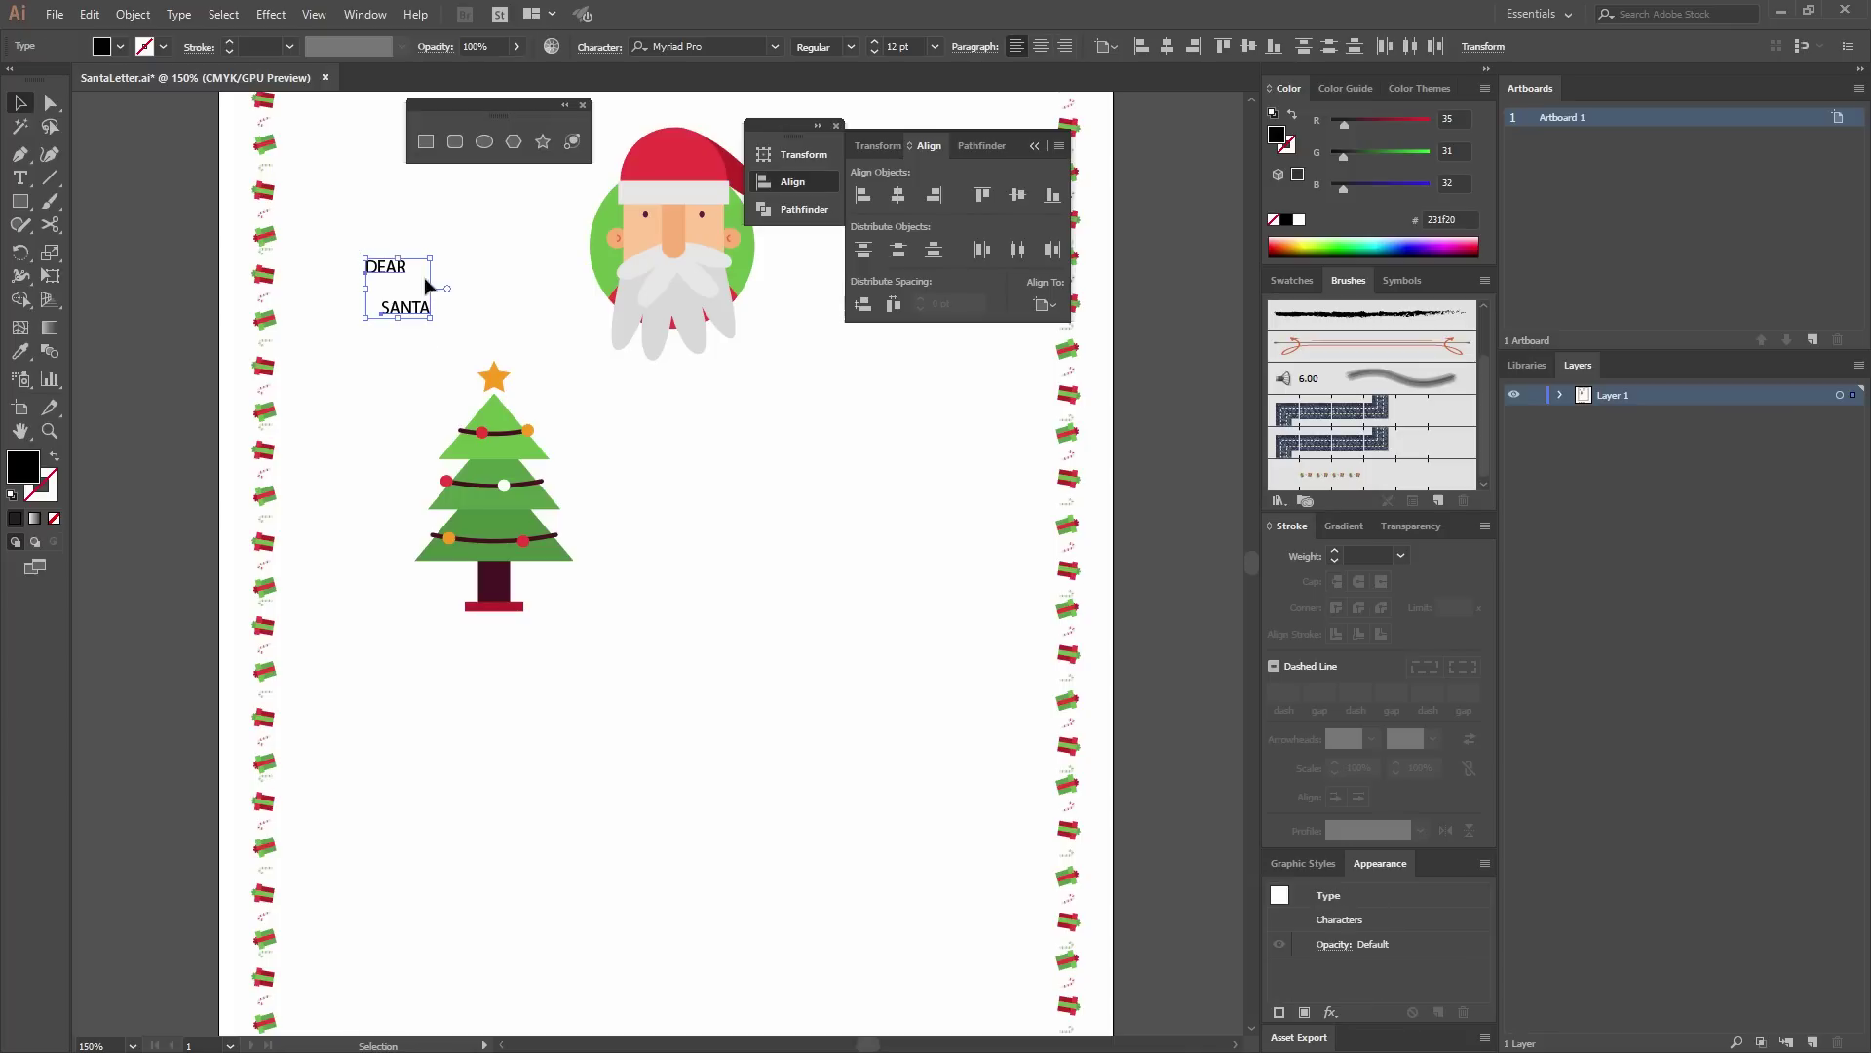
click(774, 47)
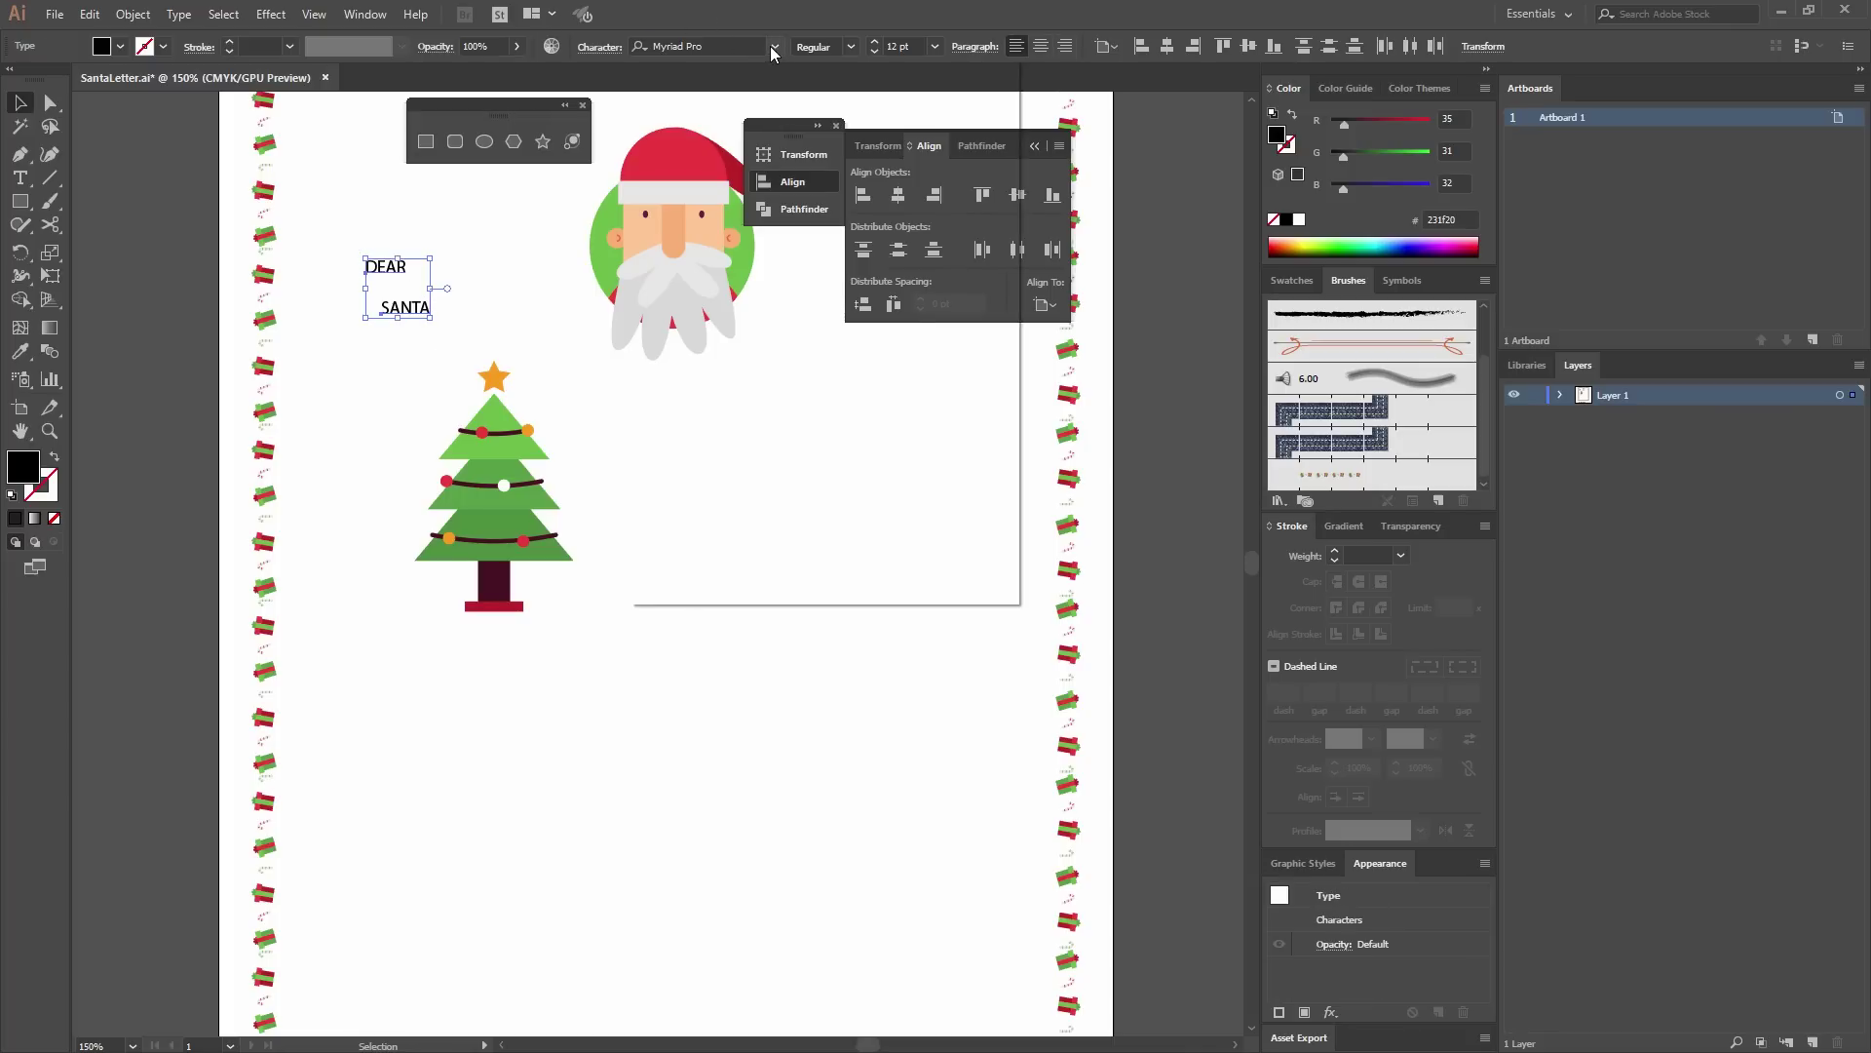
scroll(886, 147, up, 10)
scroll(750, 146, up, 15)
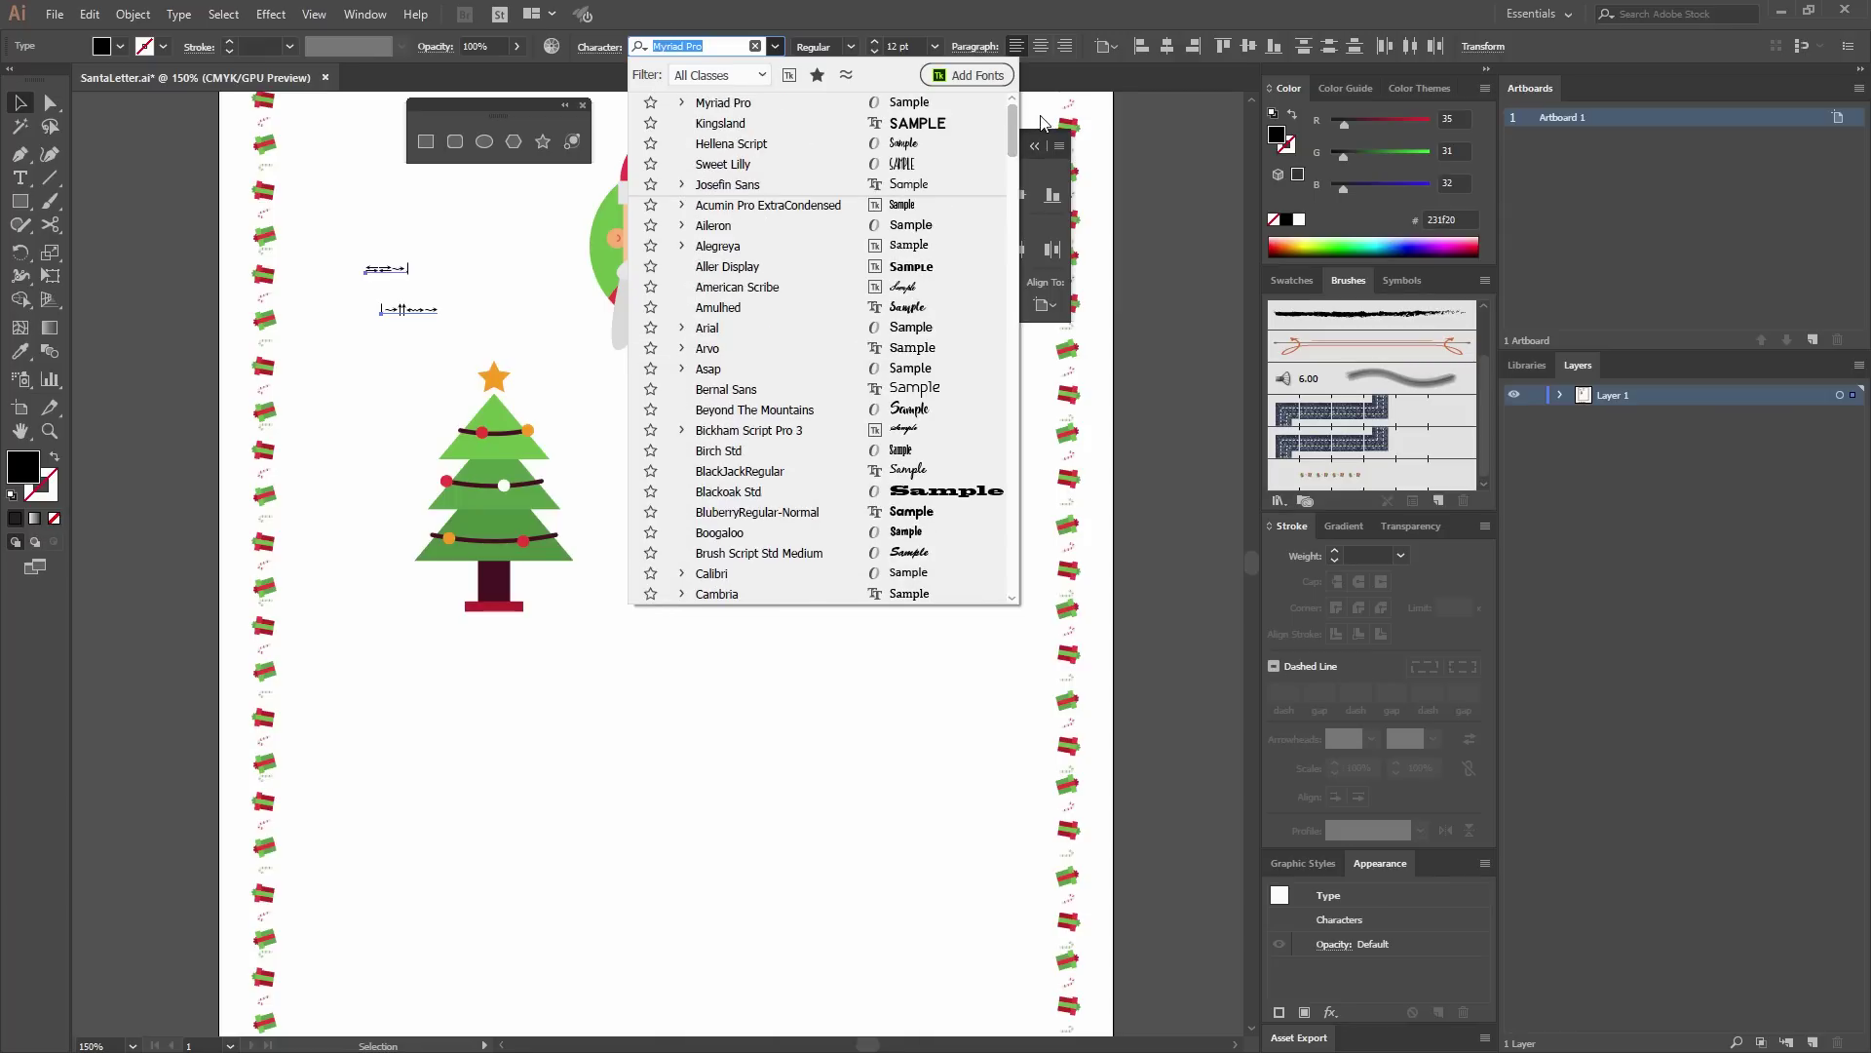
text(la)
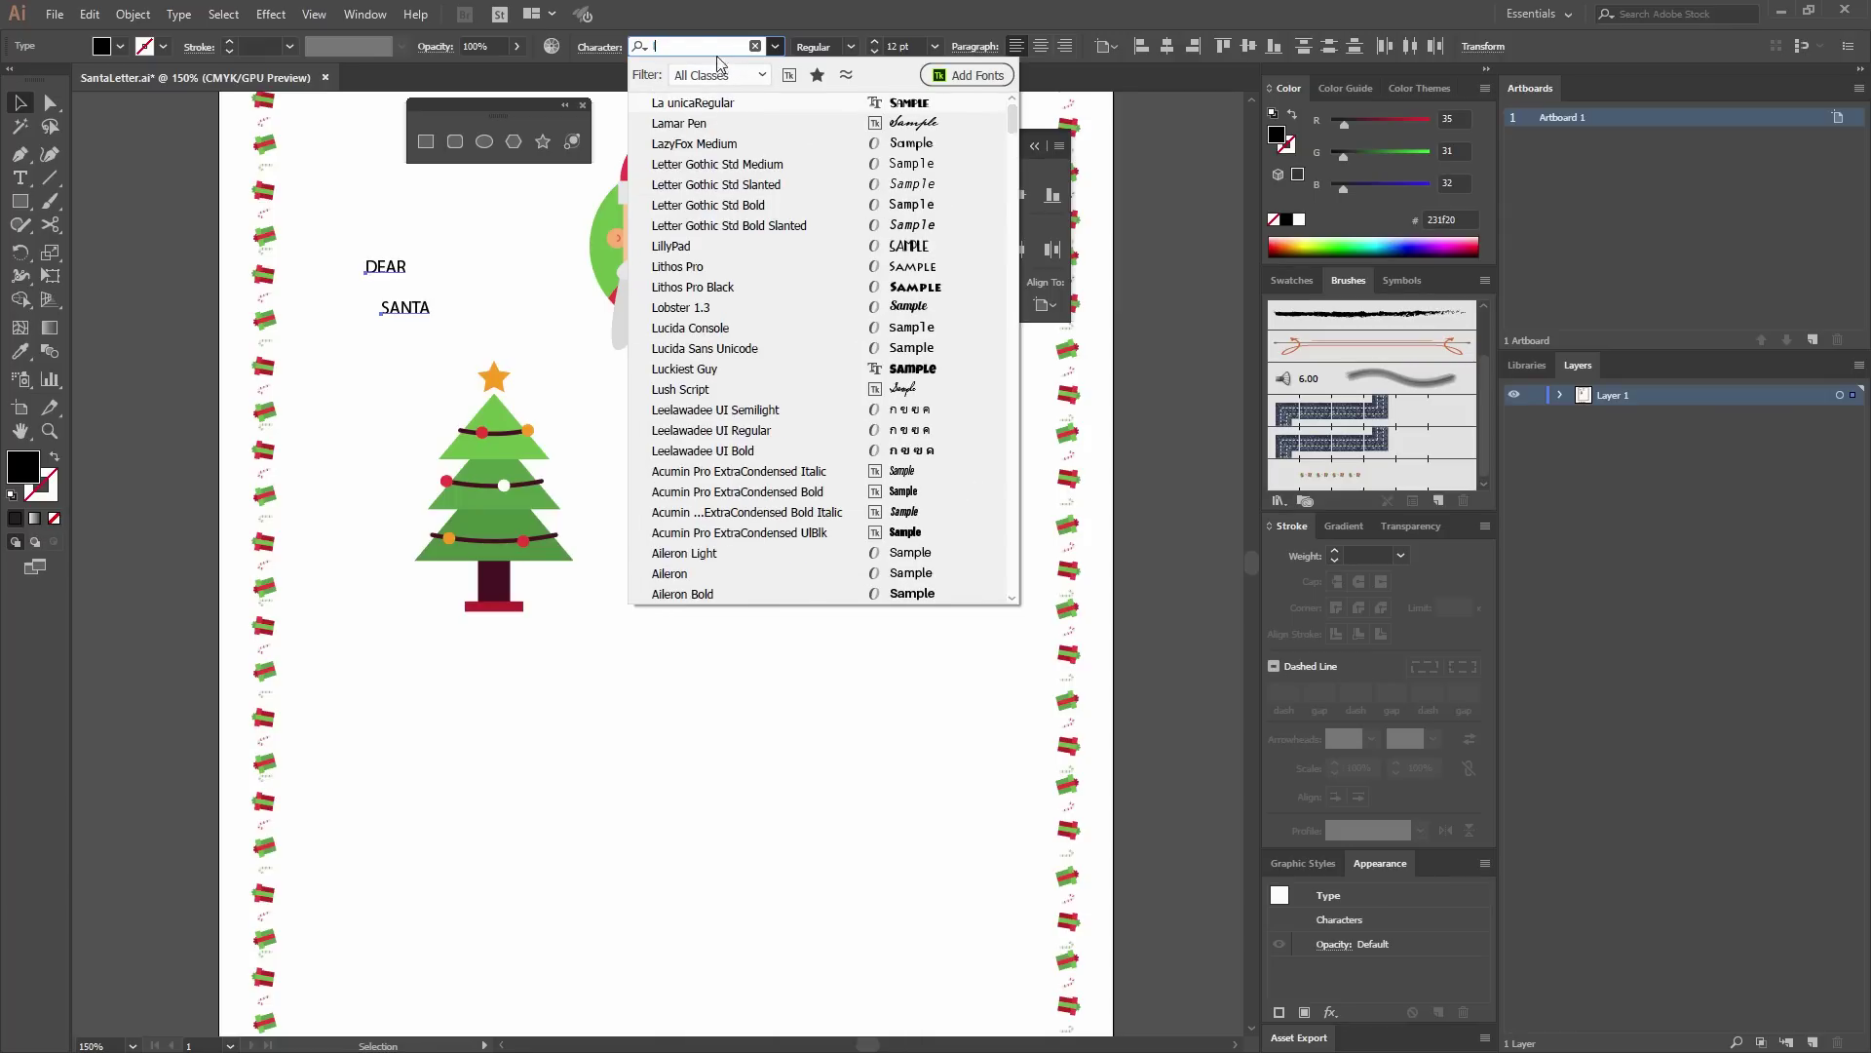
click(702, 105)
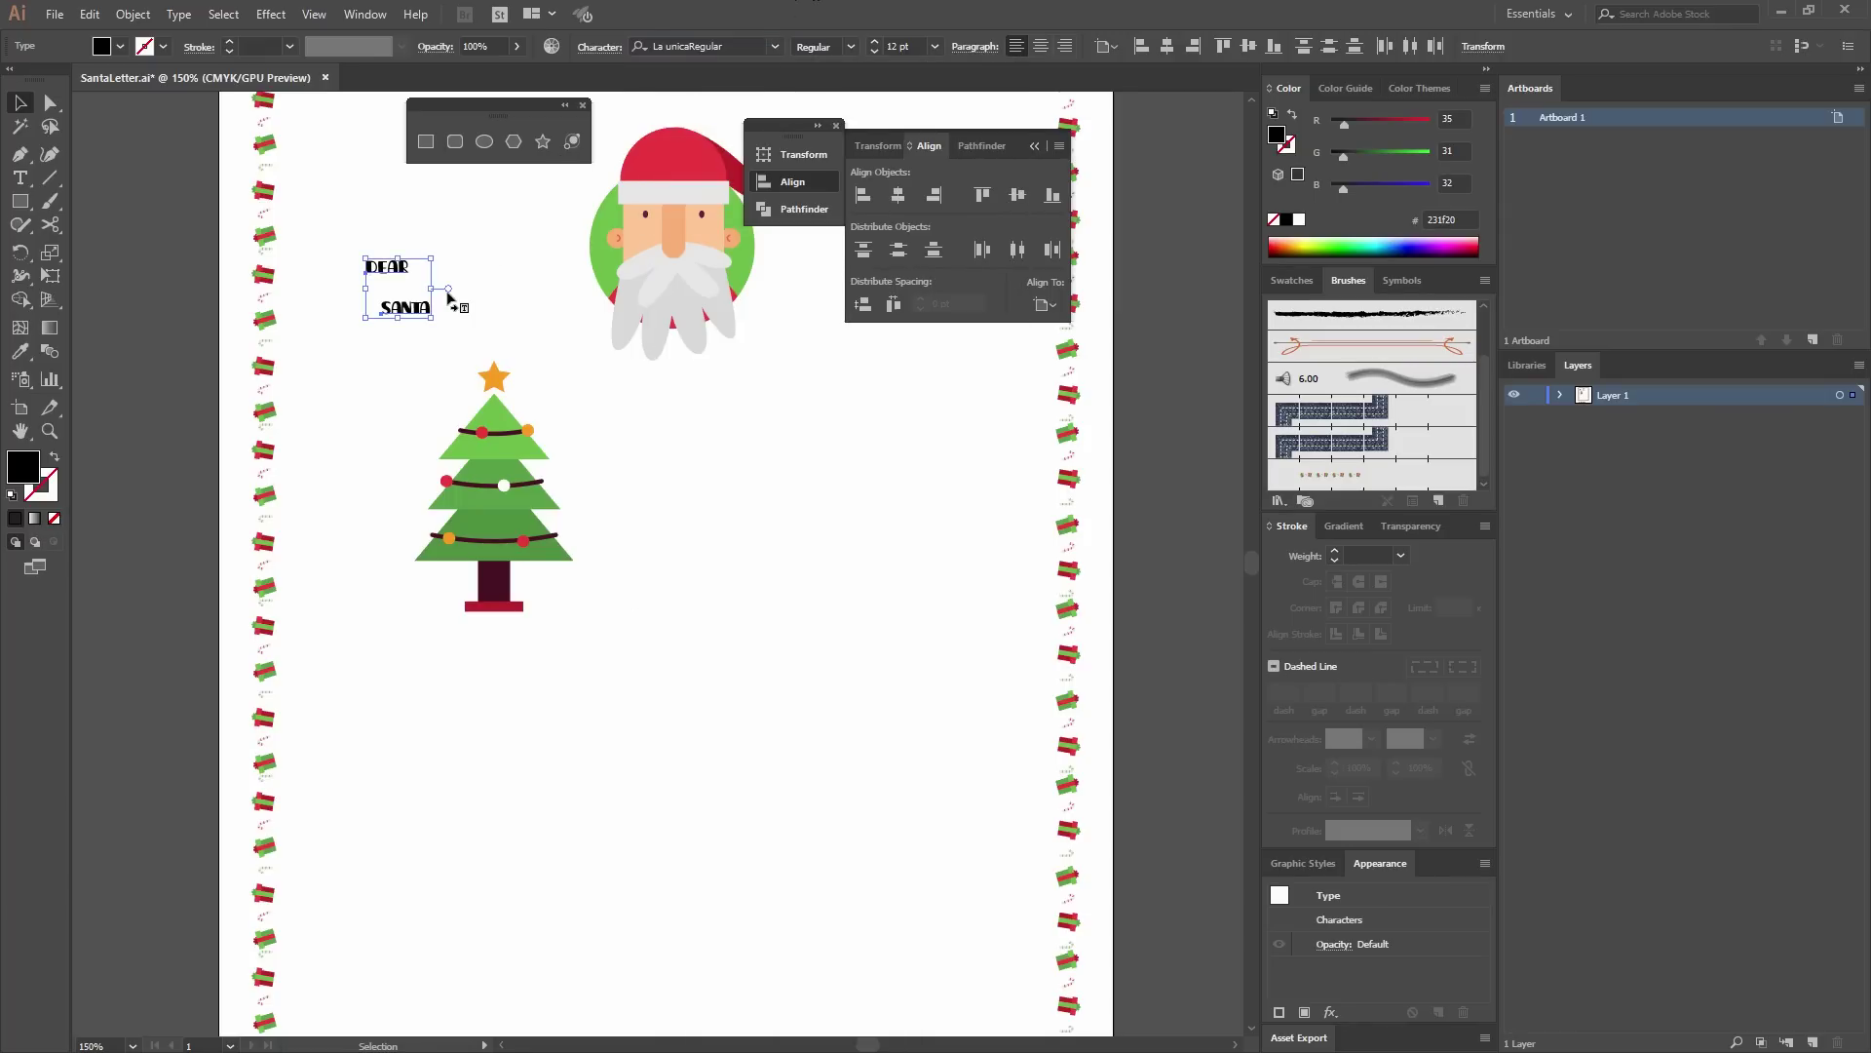
click(473, 317)
Set the font size of the DEAR text to 74 pt.
click(378, 279)
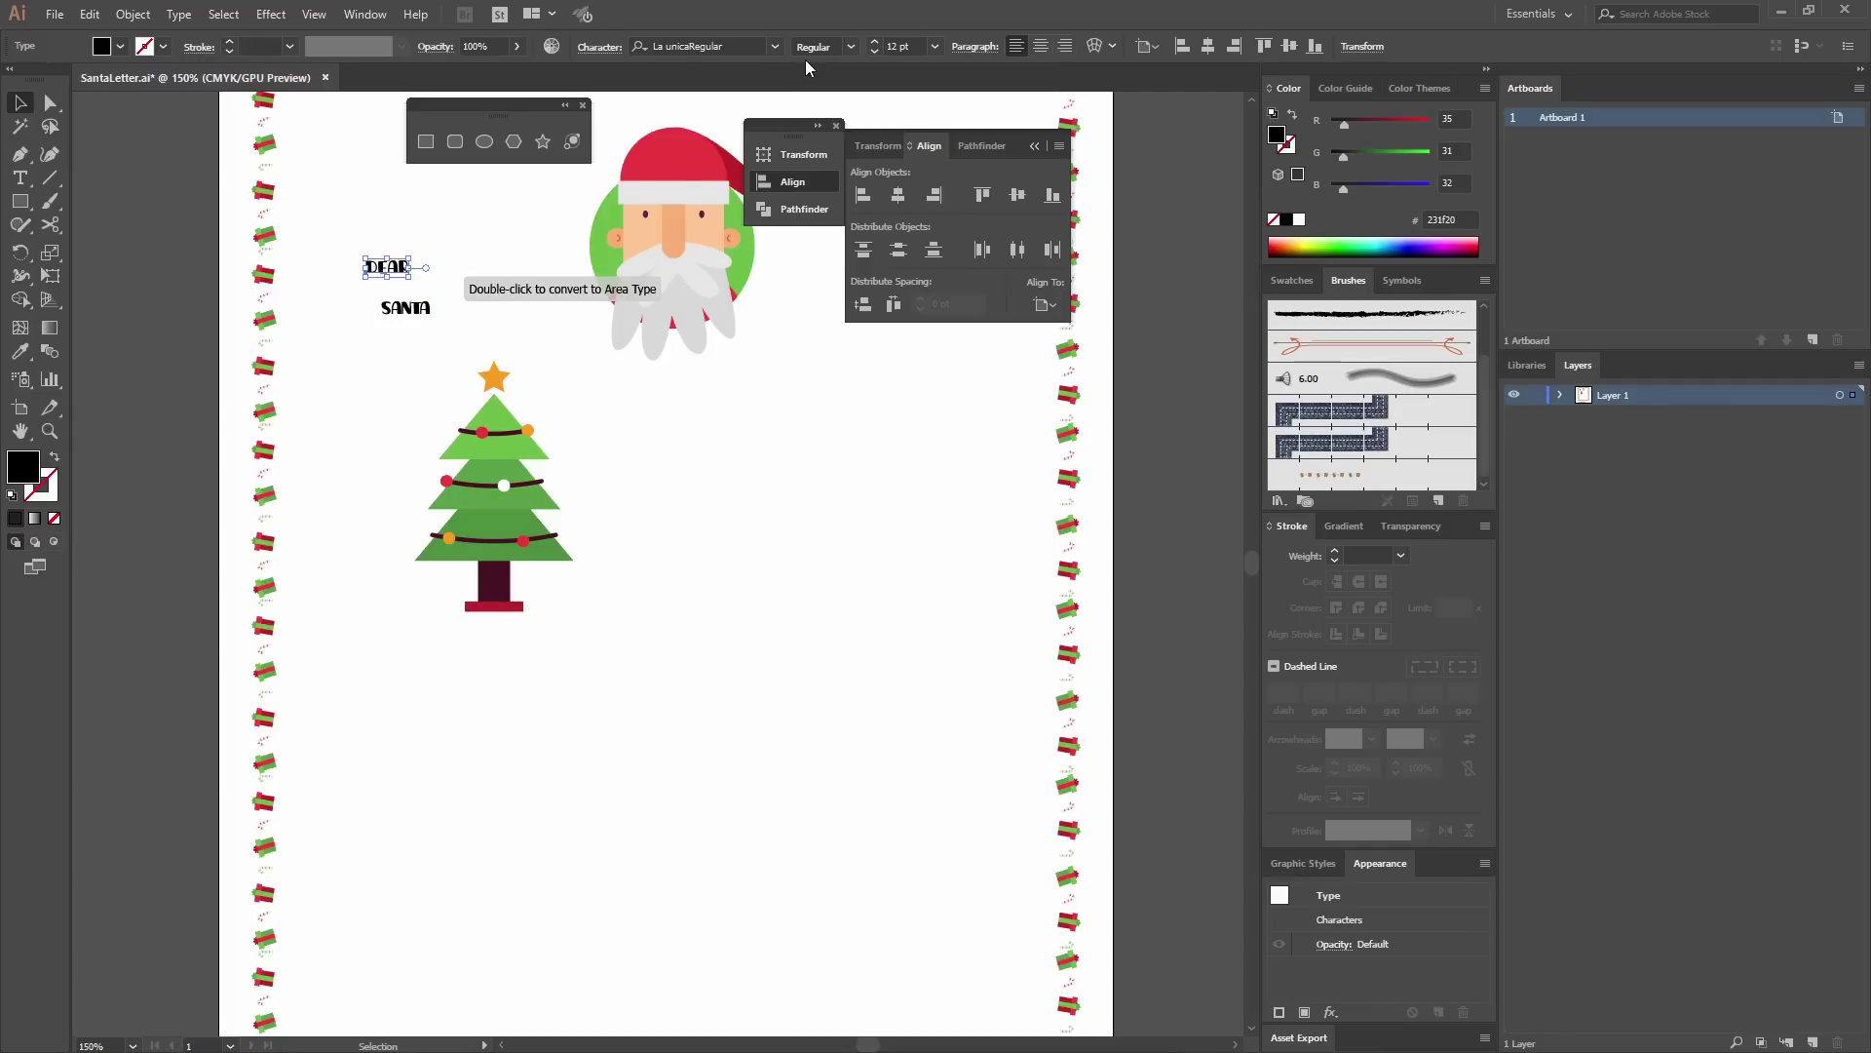
click(892, 47)
text(72)
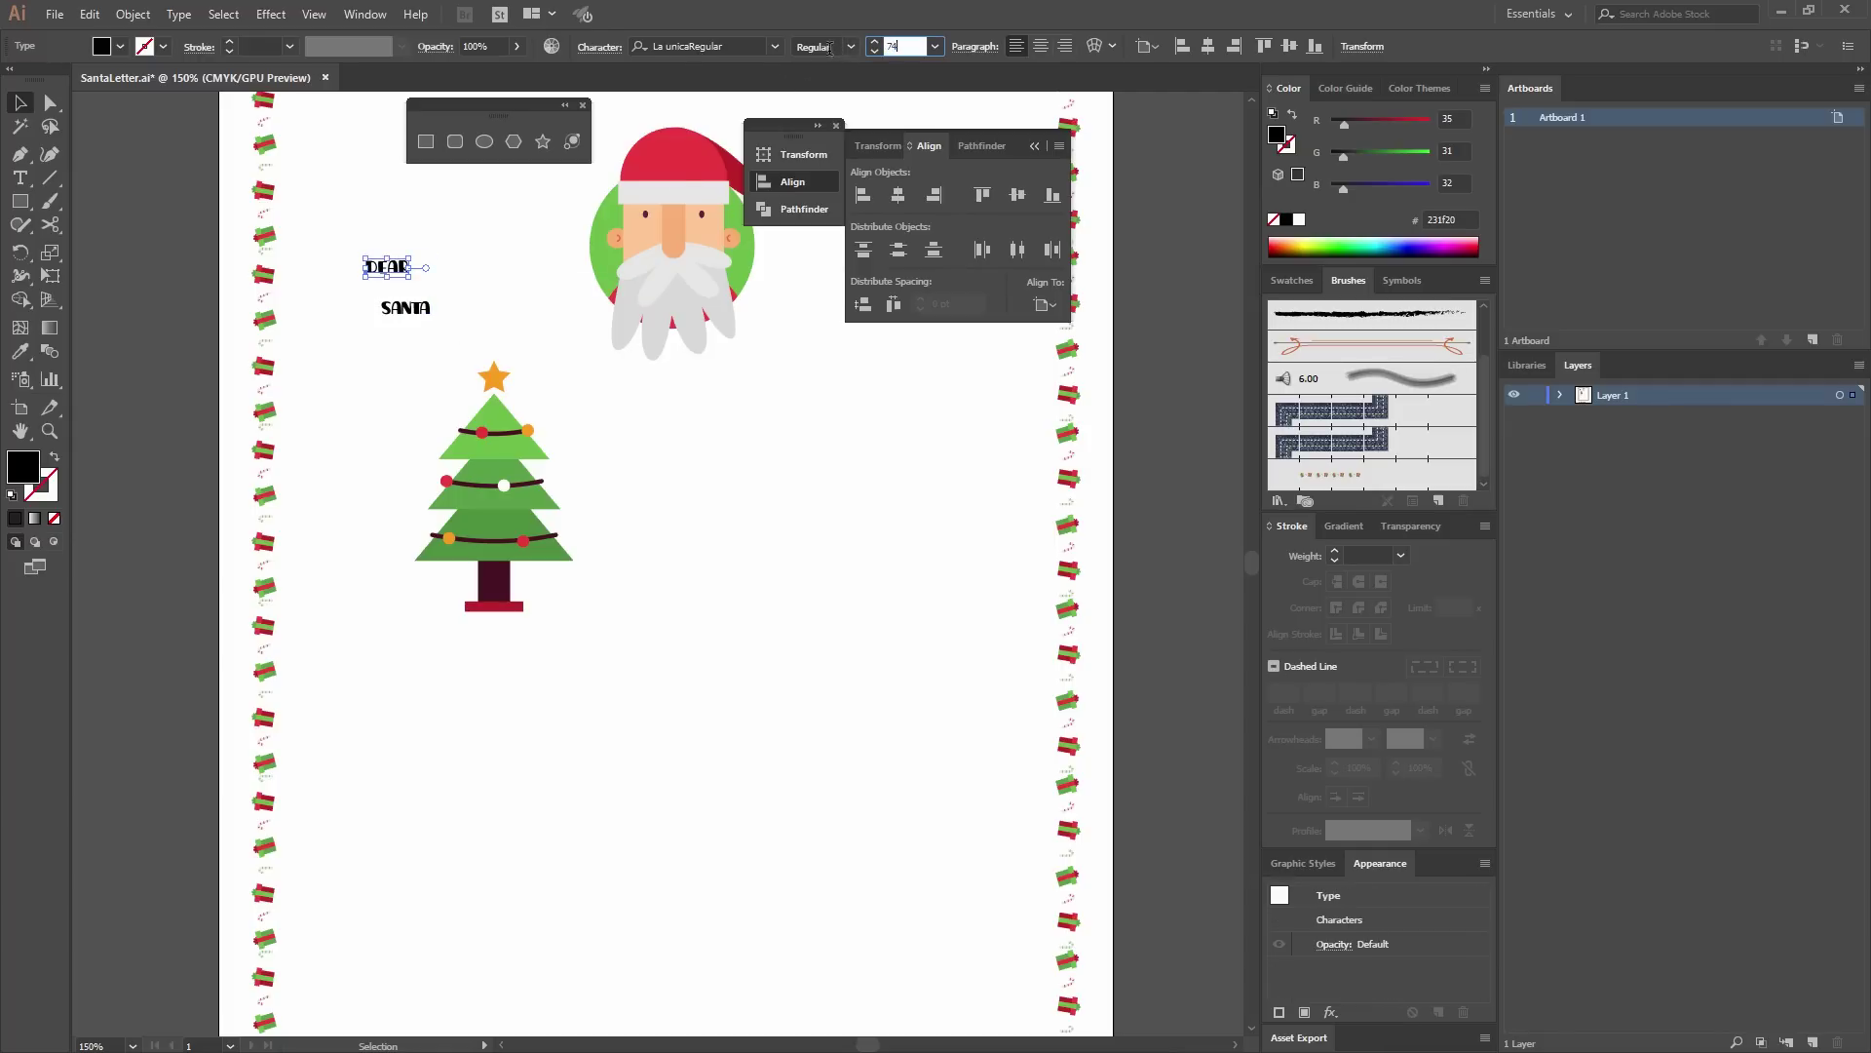
key(Return)
Set the font size of the SANTA text to 66 pt.
click(405, 308)
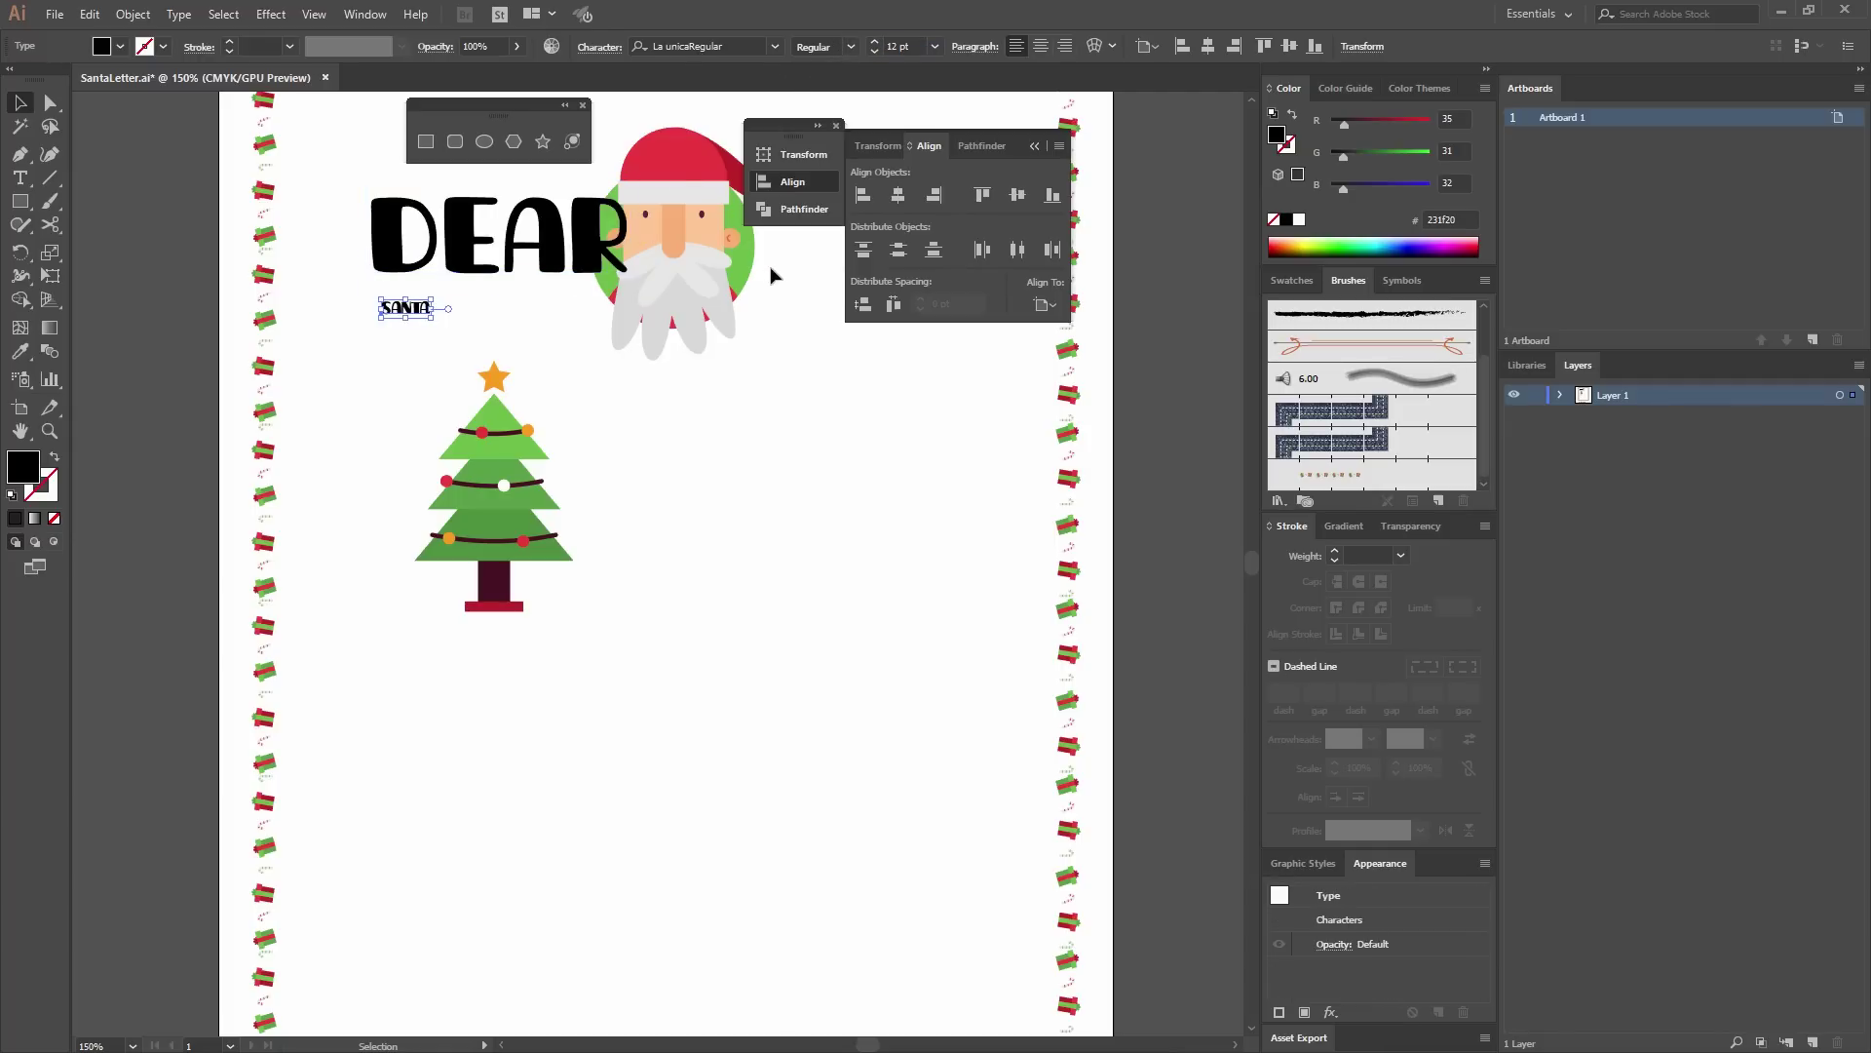
click(899, 47)
text(72)
key(Return)
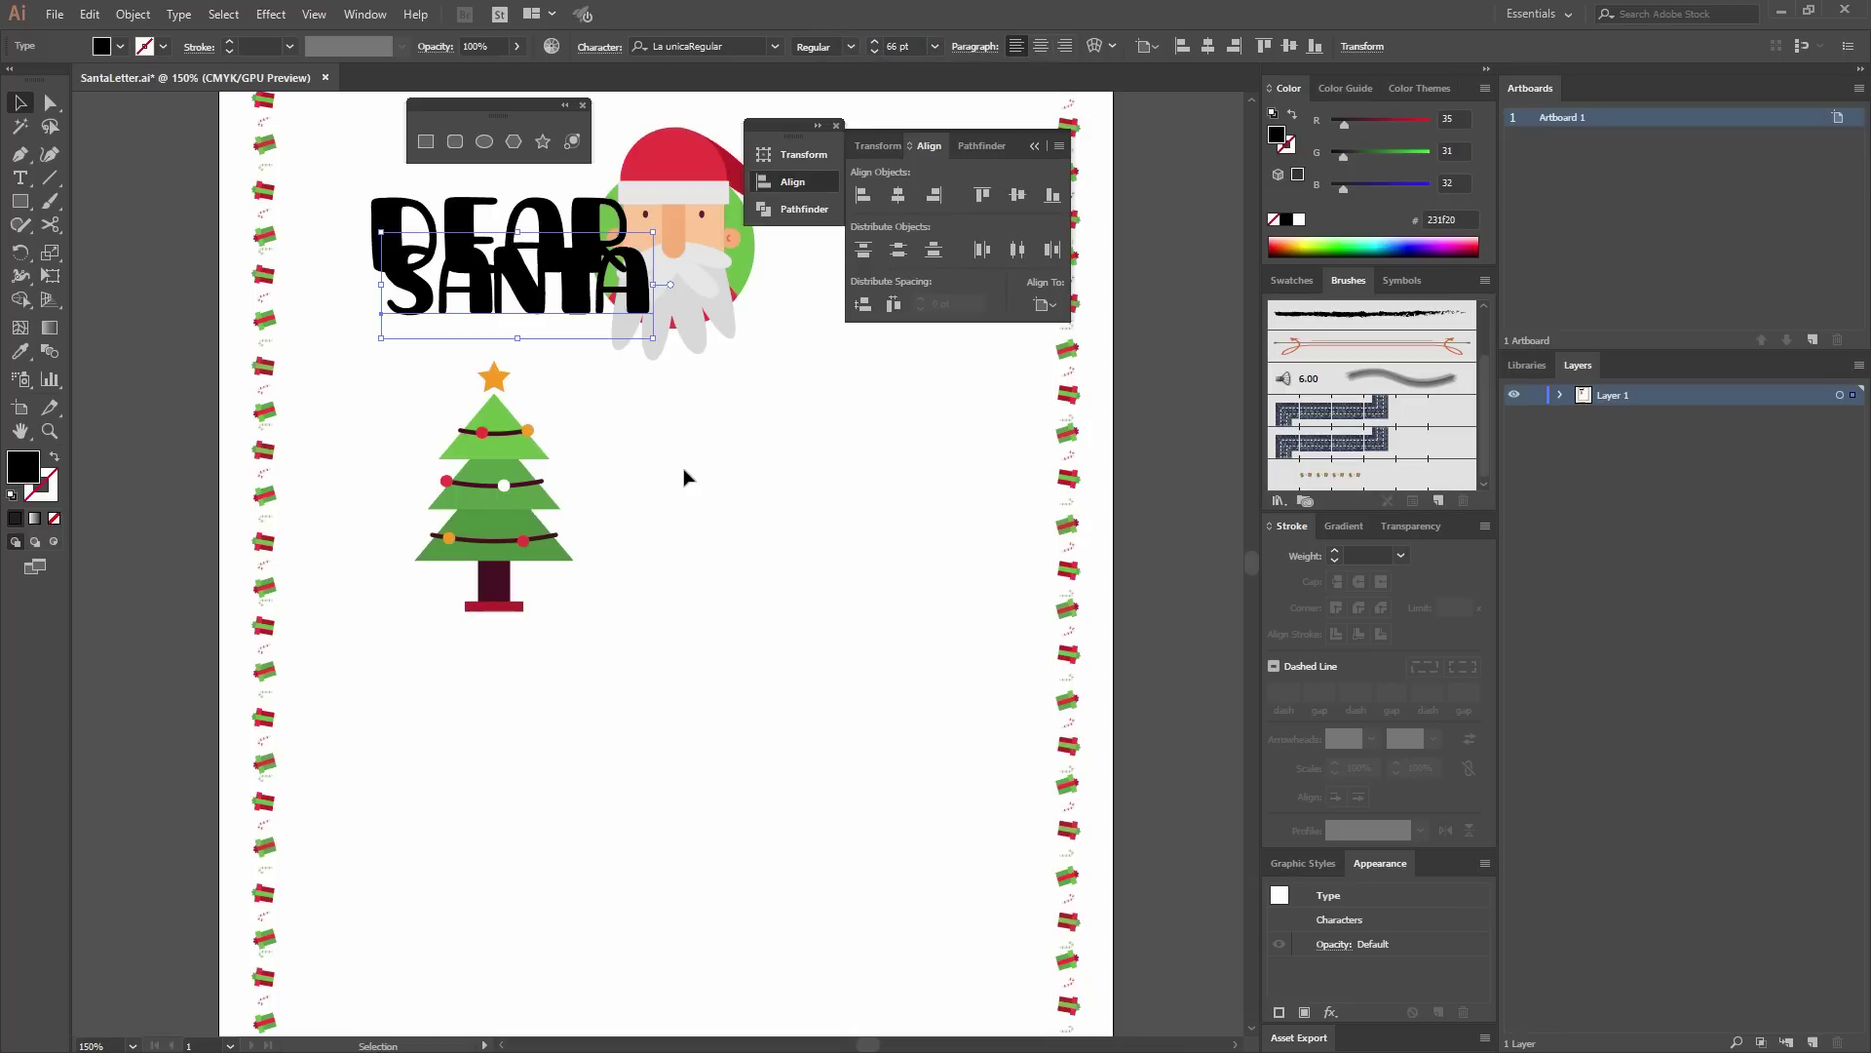
click(685, 451)
Move the SANTA text straight down so it sits clear below DEAR.
scroll(689, 435, up, 1)
scroll(689, 435, left, 1)
drag(564, 410, 564, 468)
Left-align SANTA to DEAR as the key object, and move SANTA up slightly to tighten the gap between the words.
shift+click(517, 366)
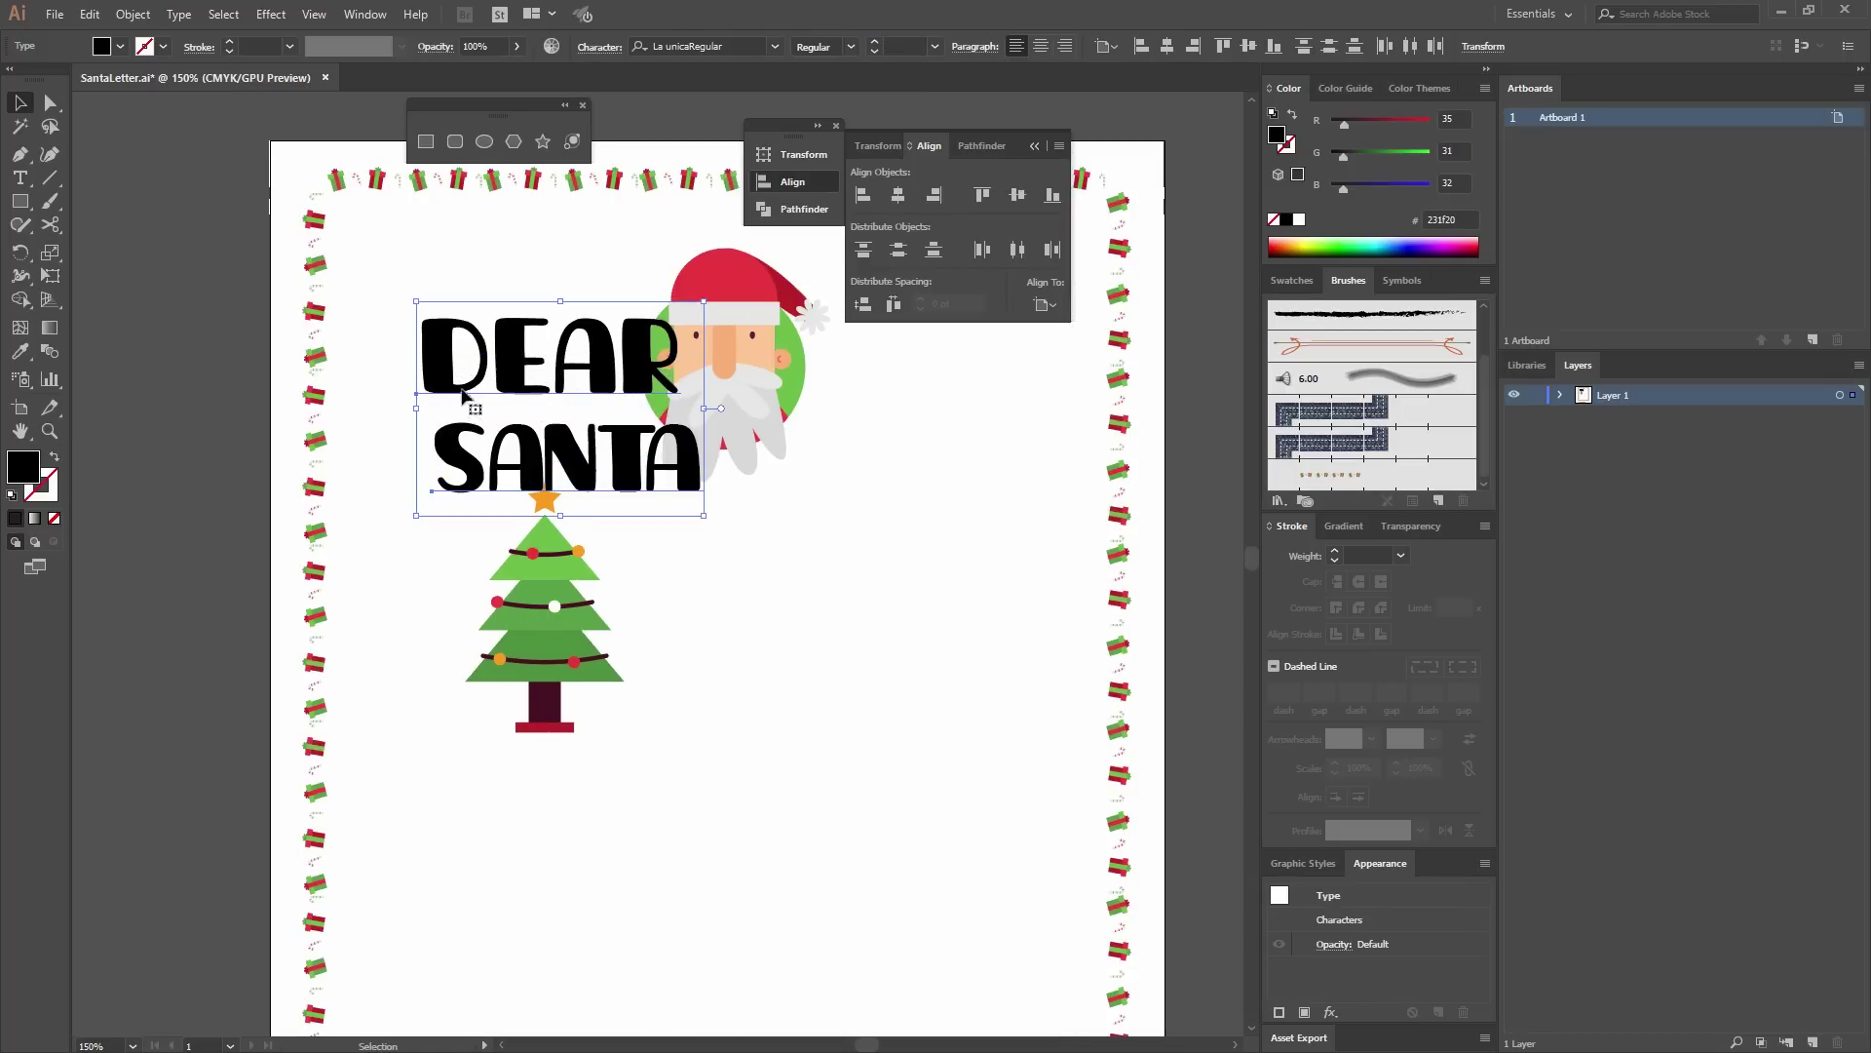
click(526, 362)
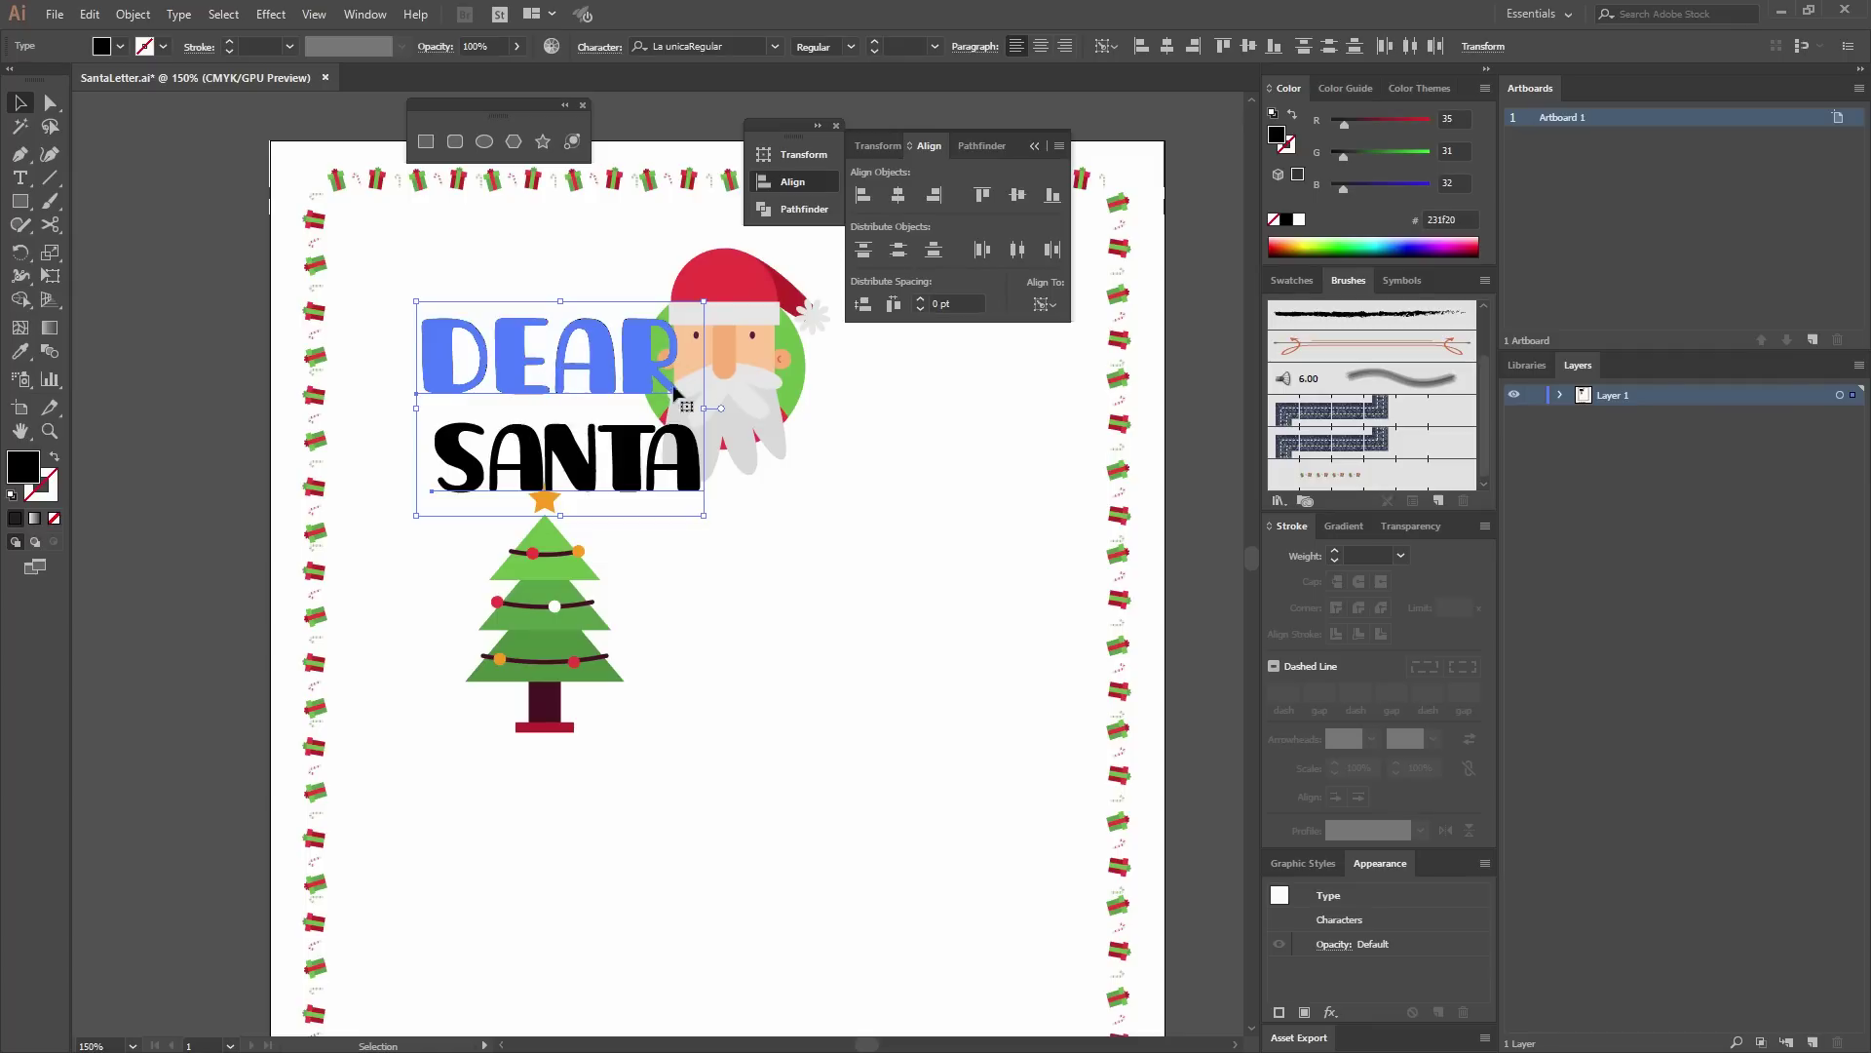
click(864, 198)
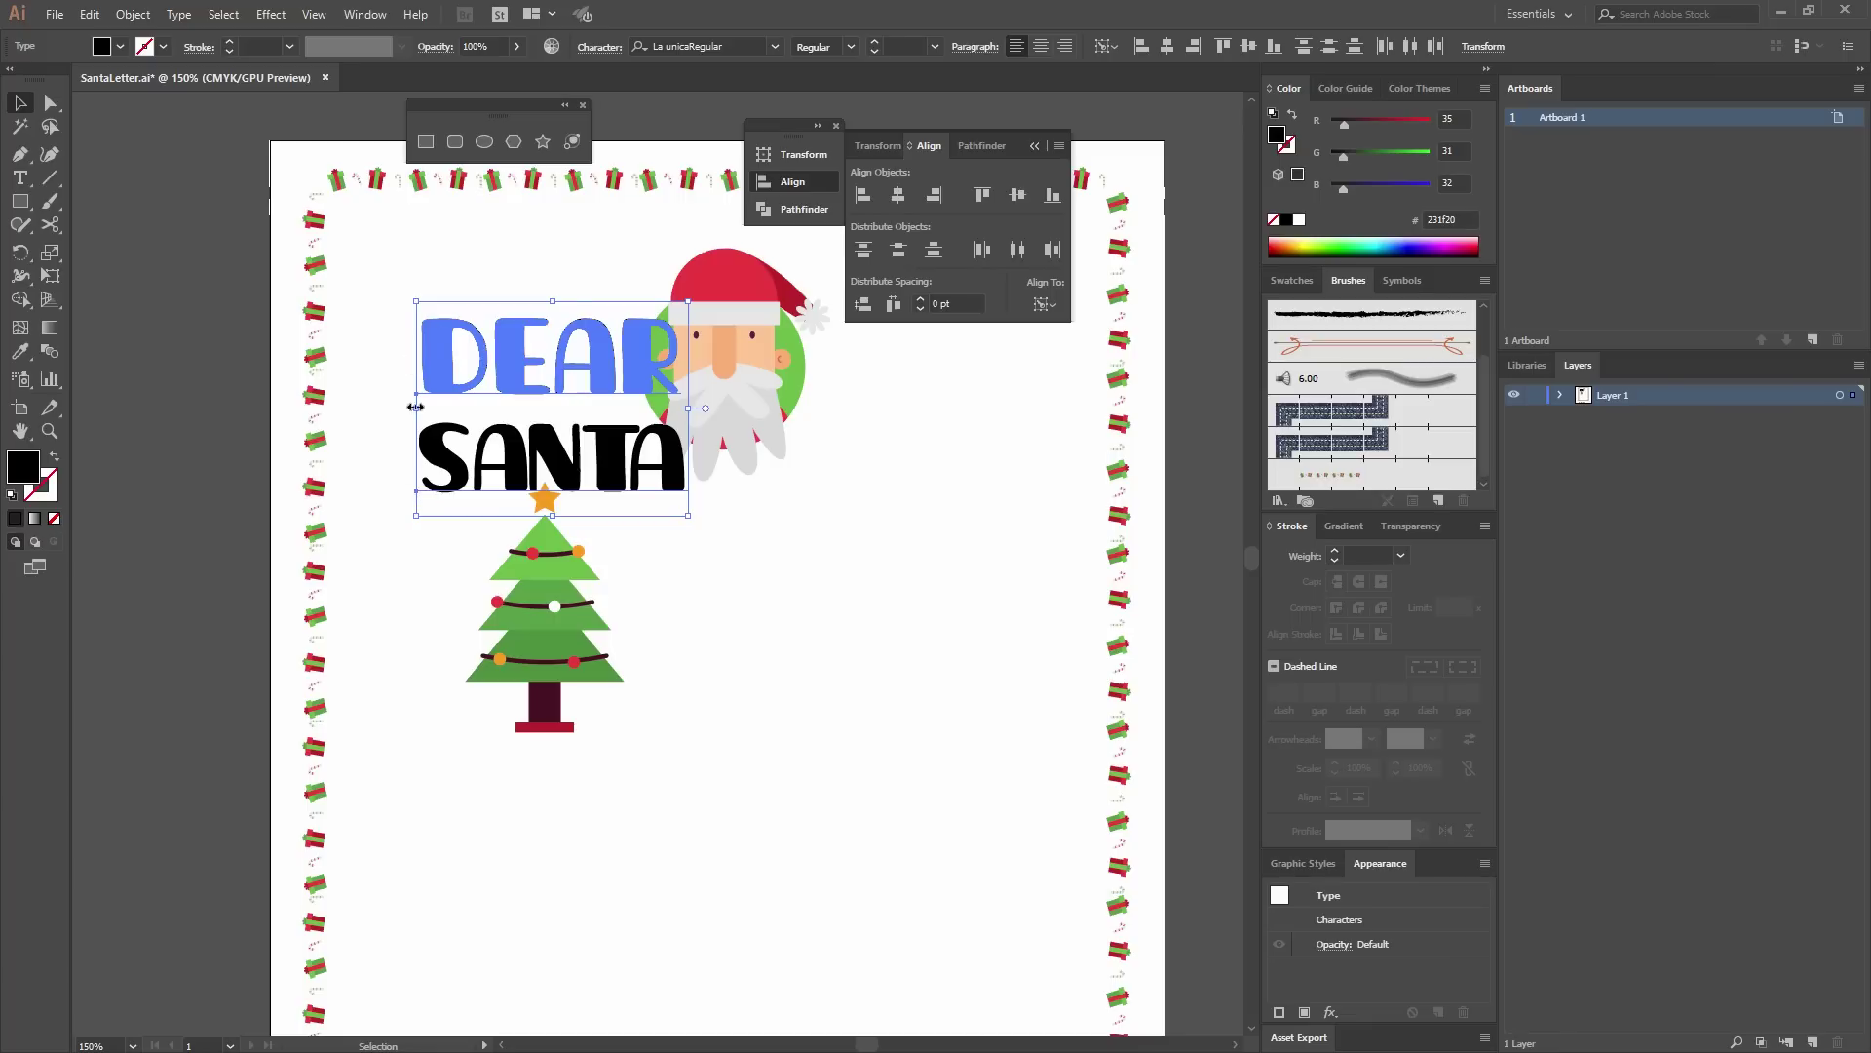
click(797, 503)
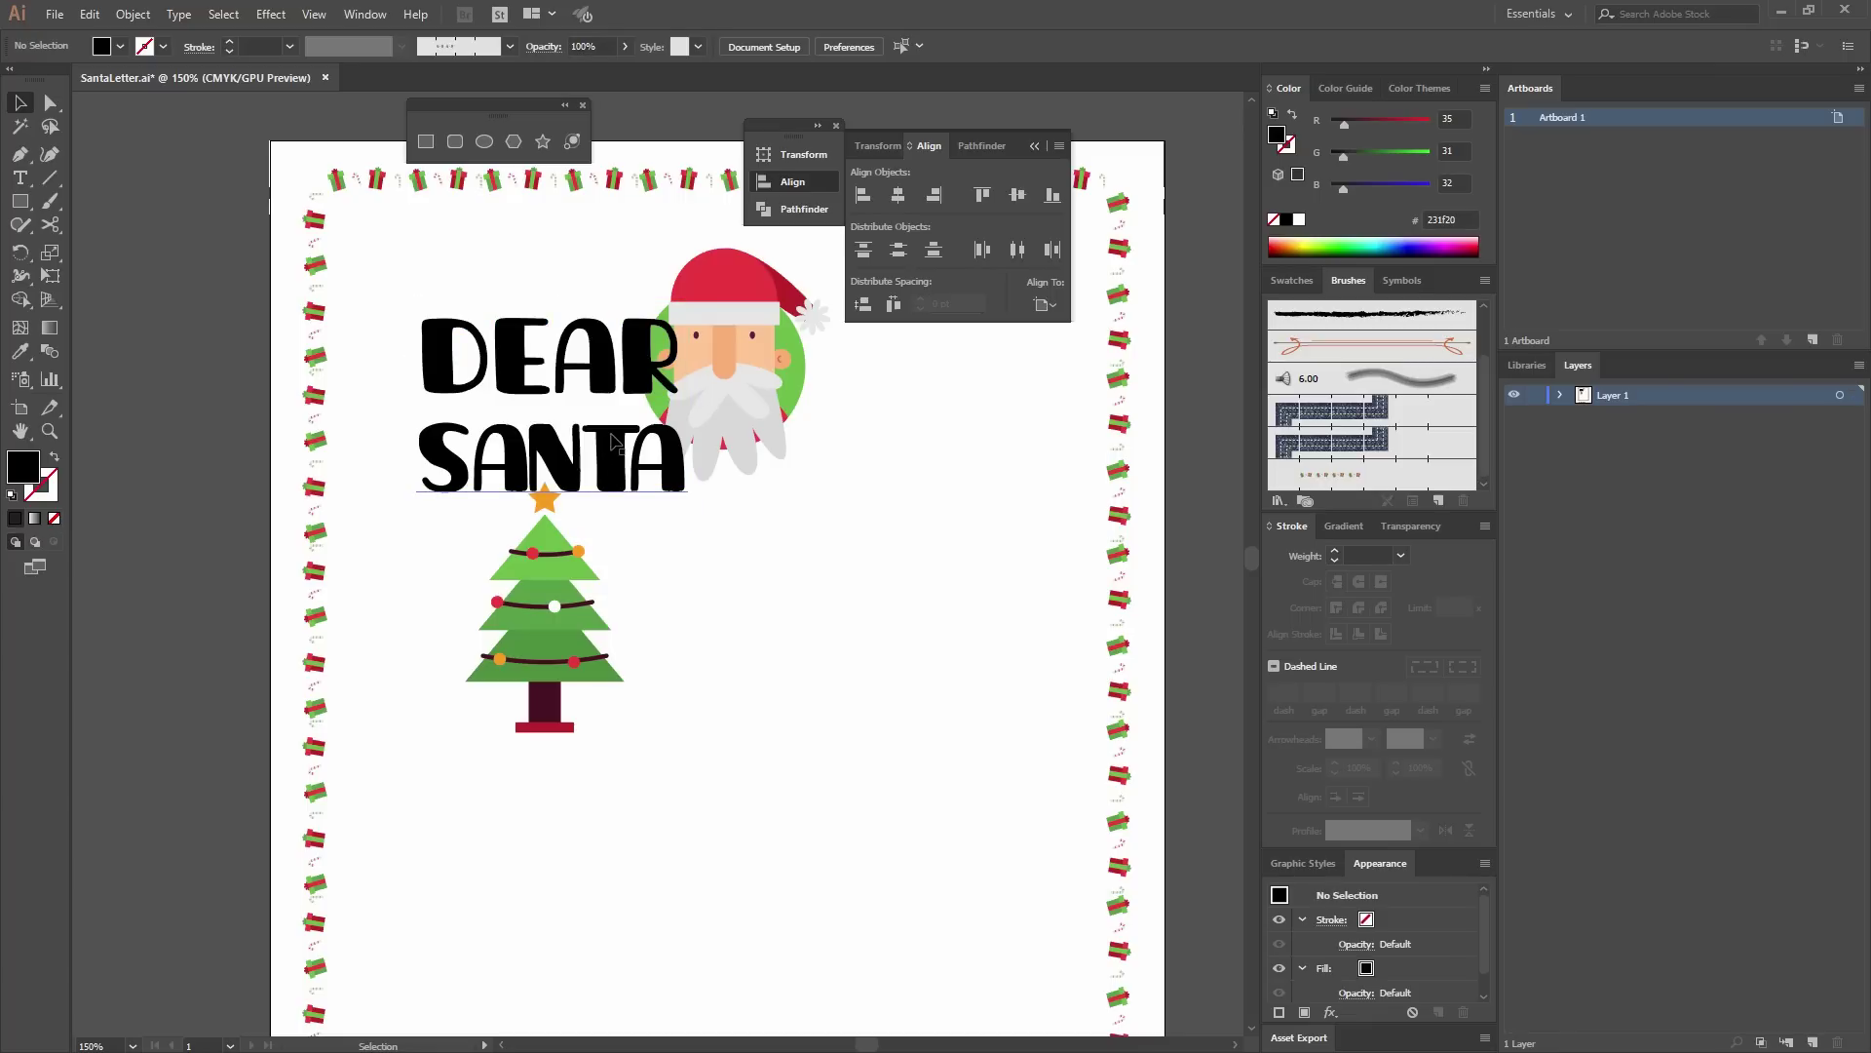
drag(598, 448, 600, 435)
click(758, 492)
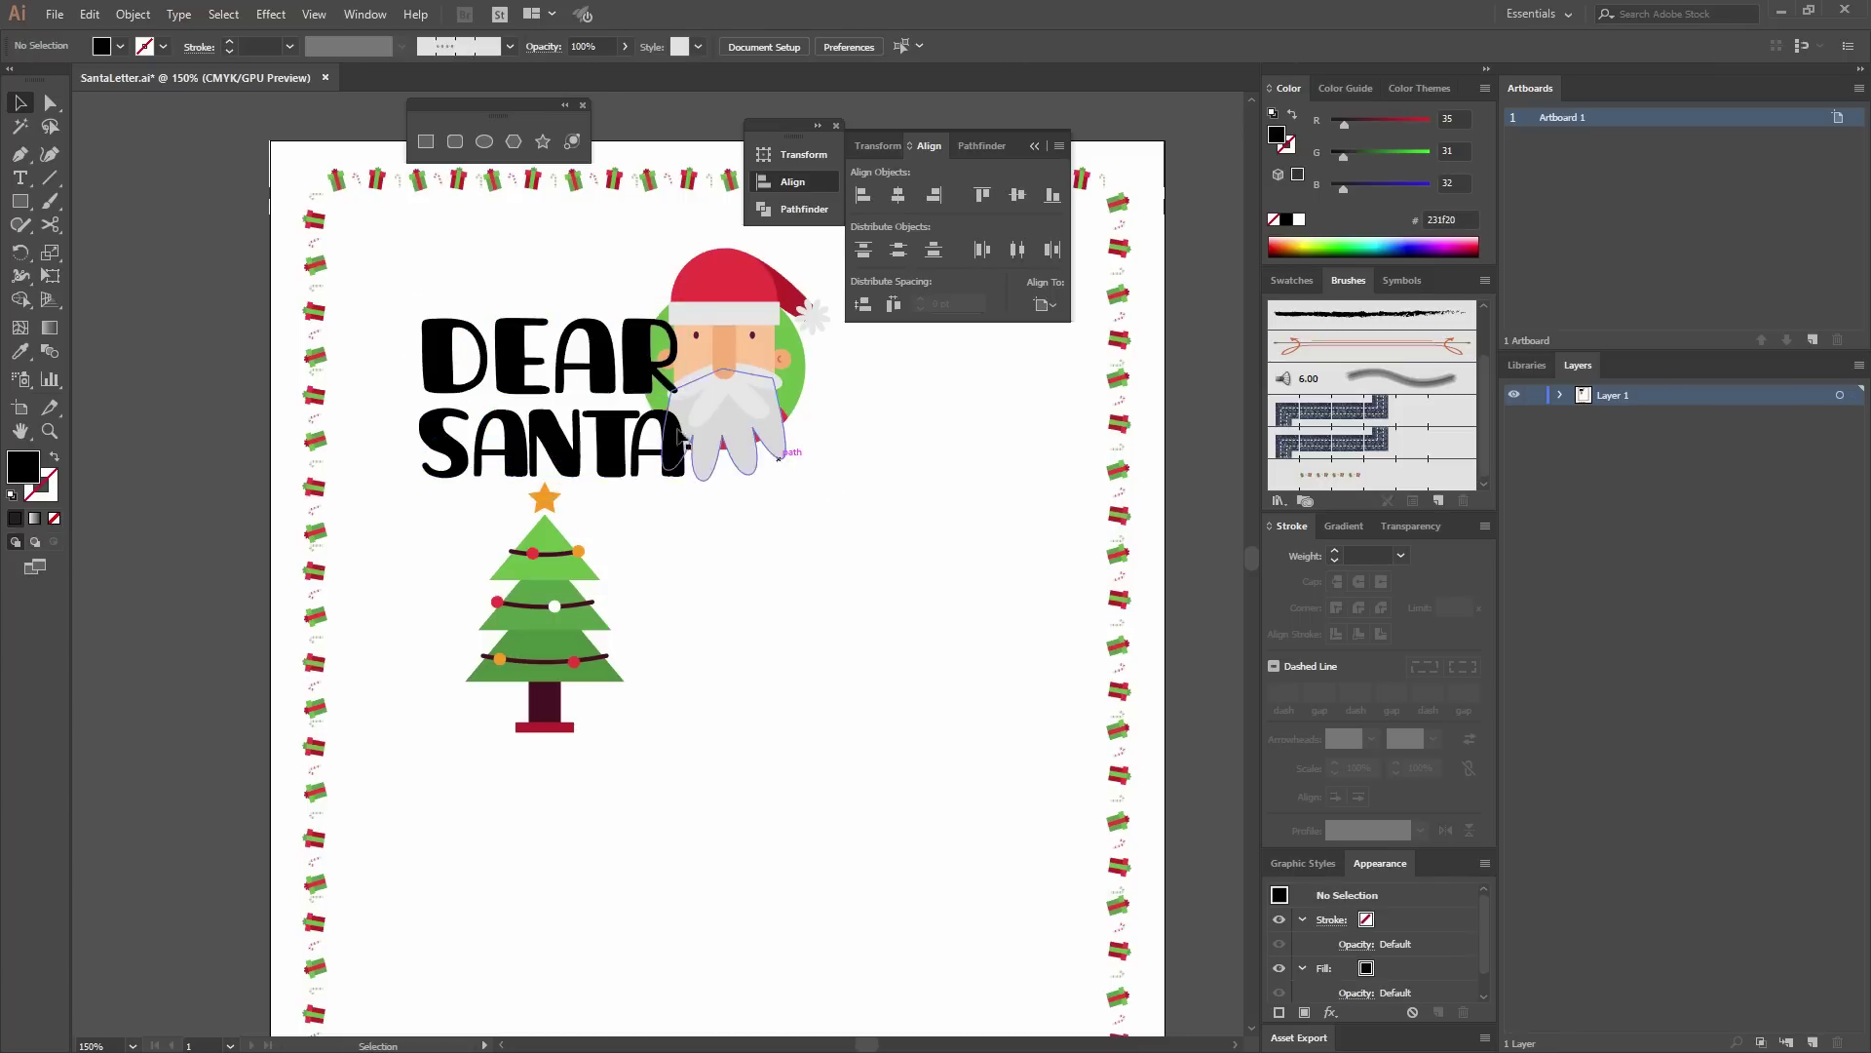
Fill the DEAR text with the medium green swatch from the document's color group.
click(524, 346)
click(1291, 281)
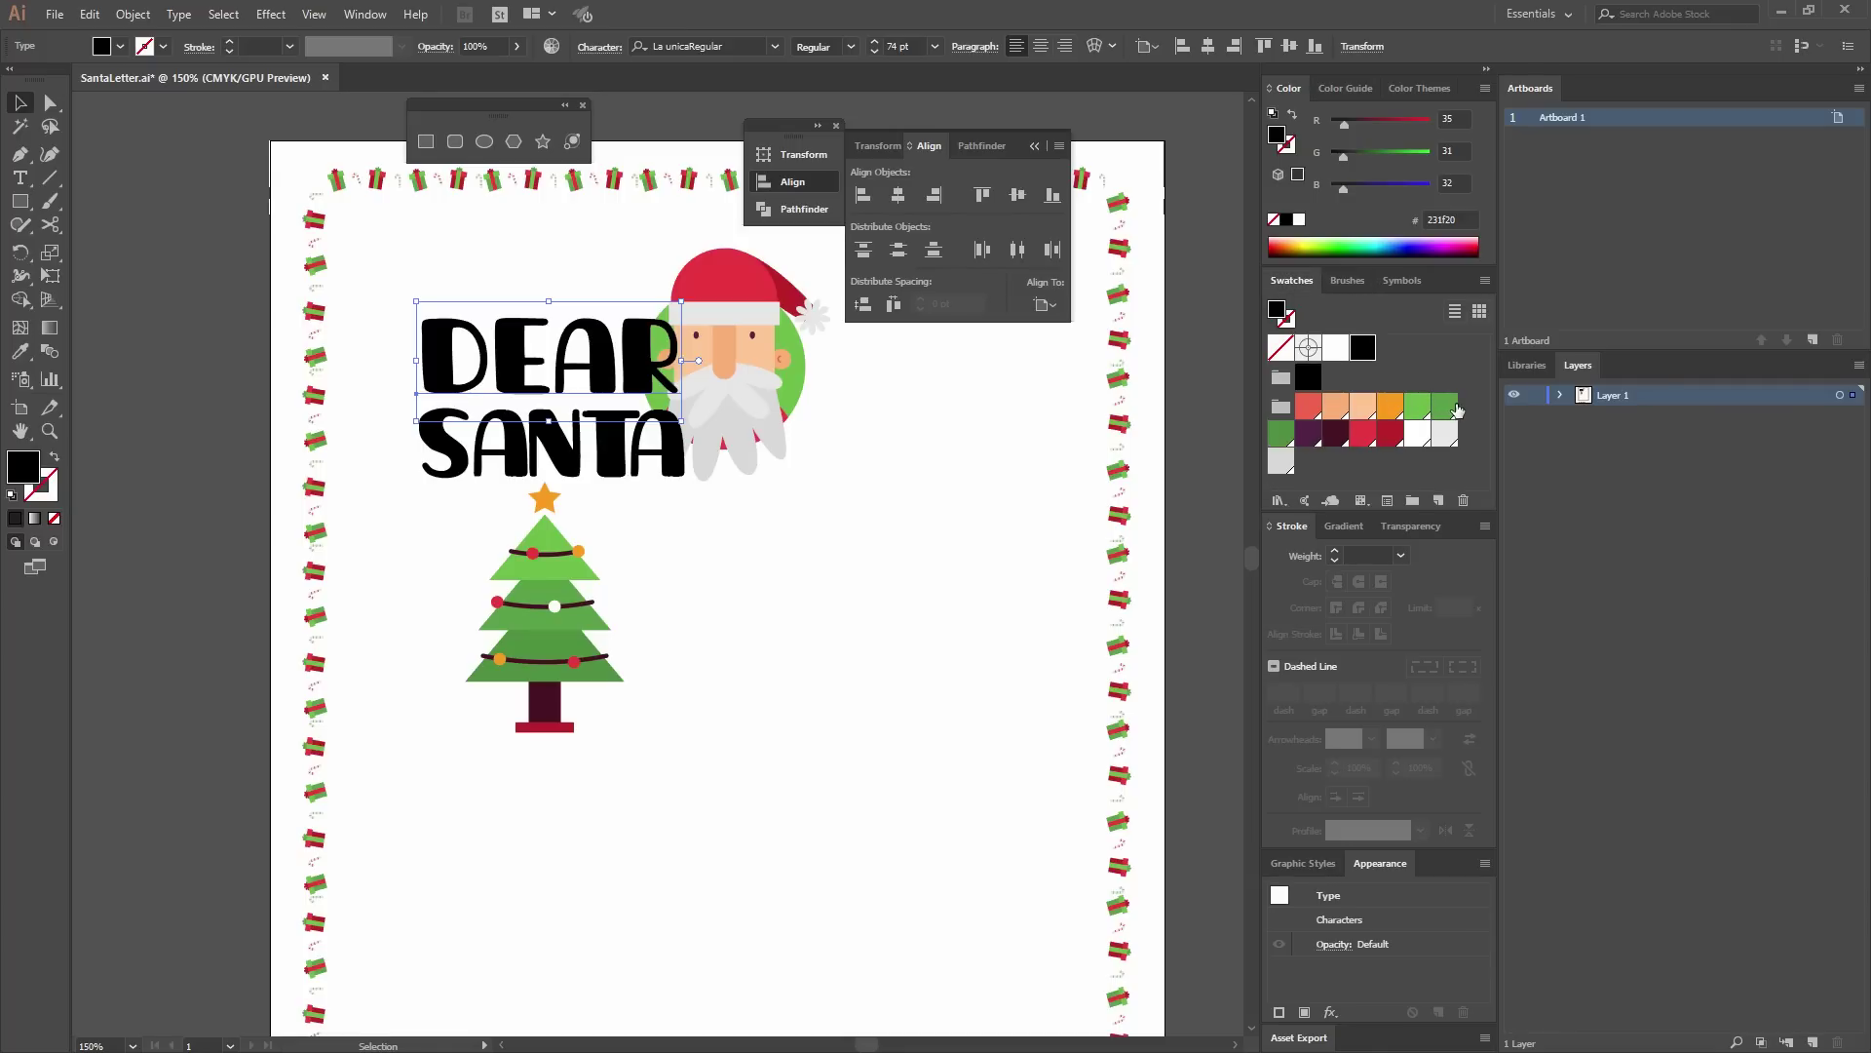
click(1450, 407)
click(1012, 463)
Fill the SANTA text with the red swatch (C=3 M=92 Y=79 K=0).
click(546, 444)
click(1362, 432)
click(965, 493)
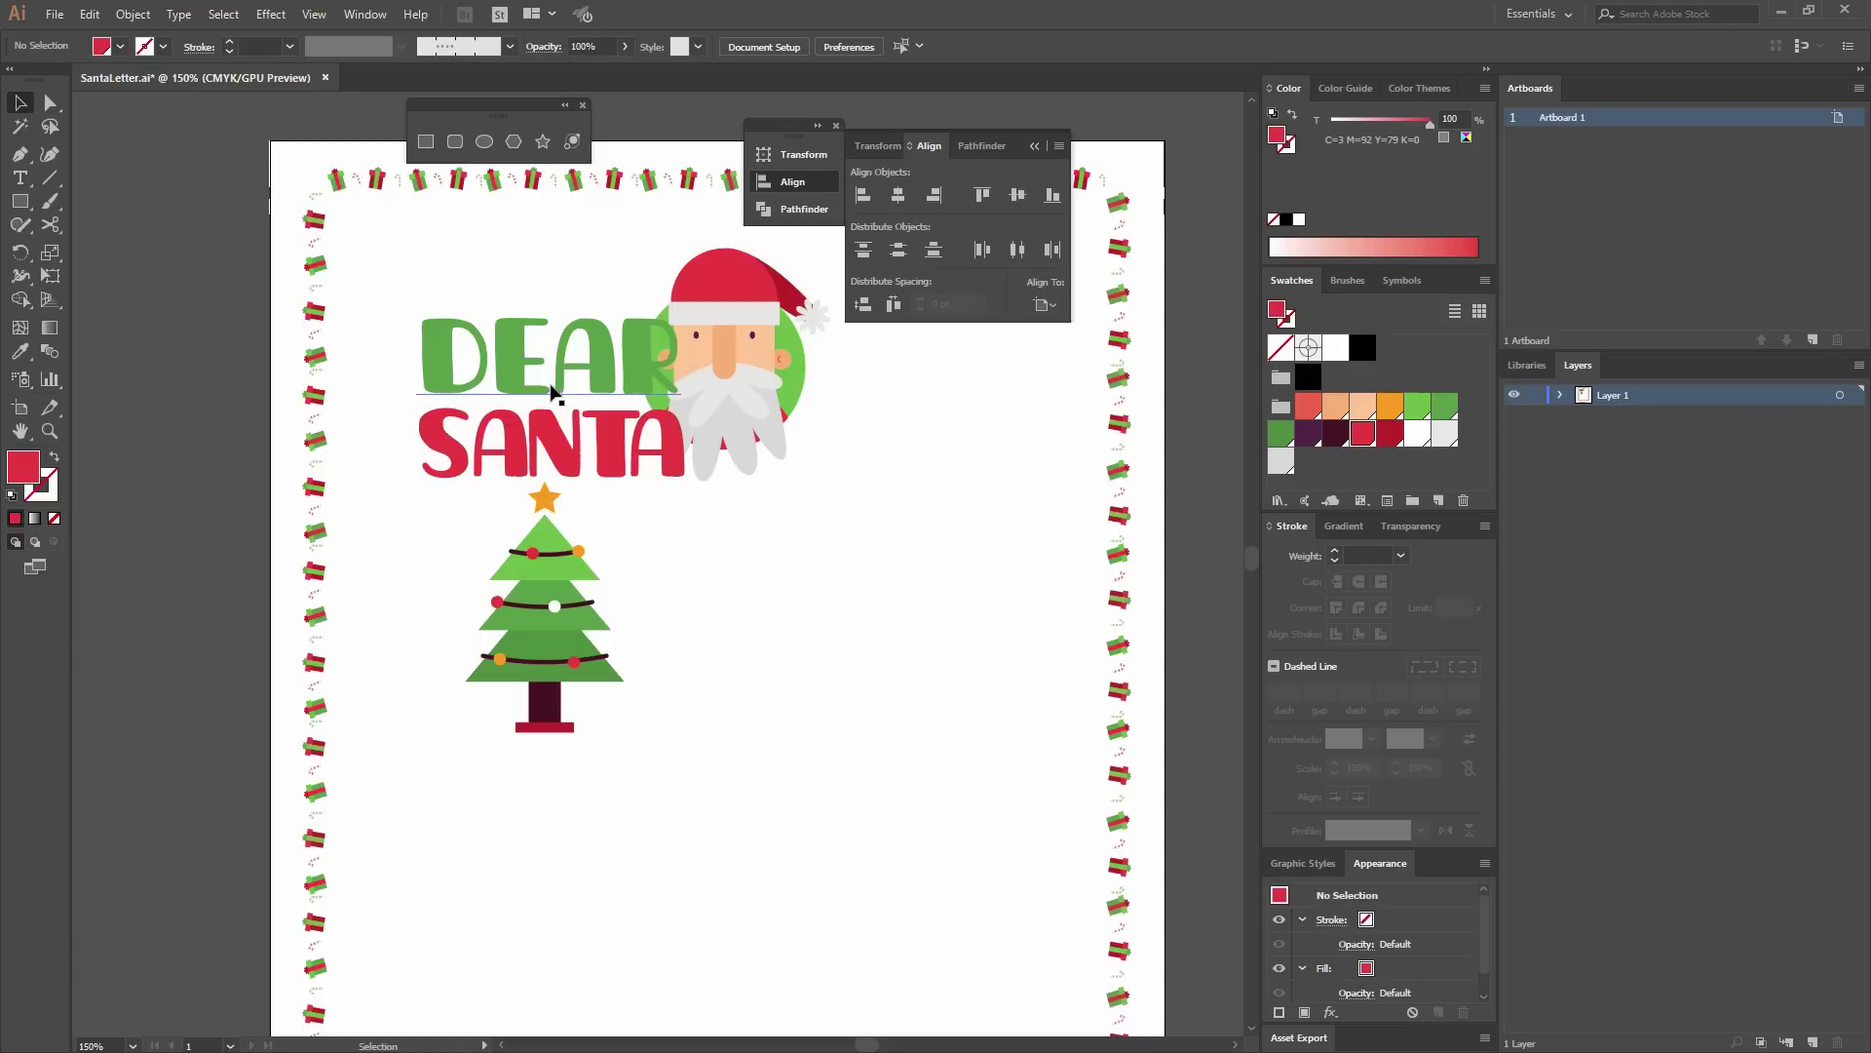
click(548, 392)
click(839, 443)
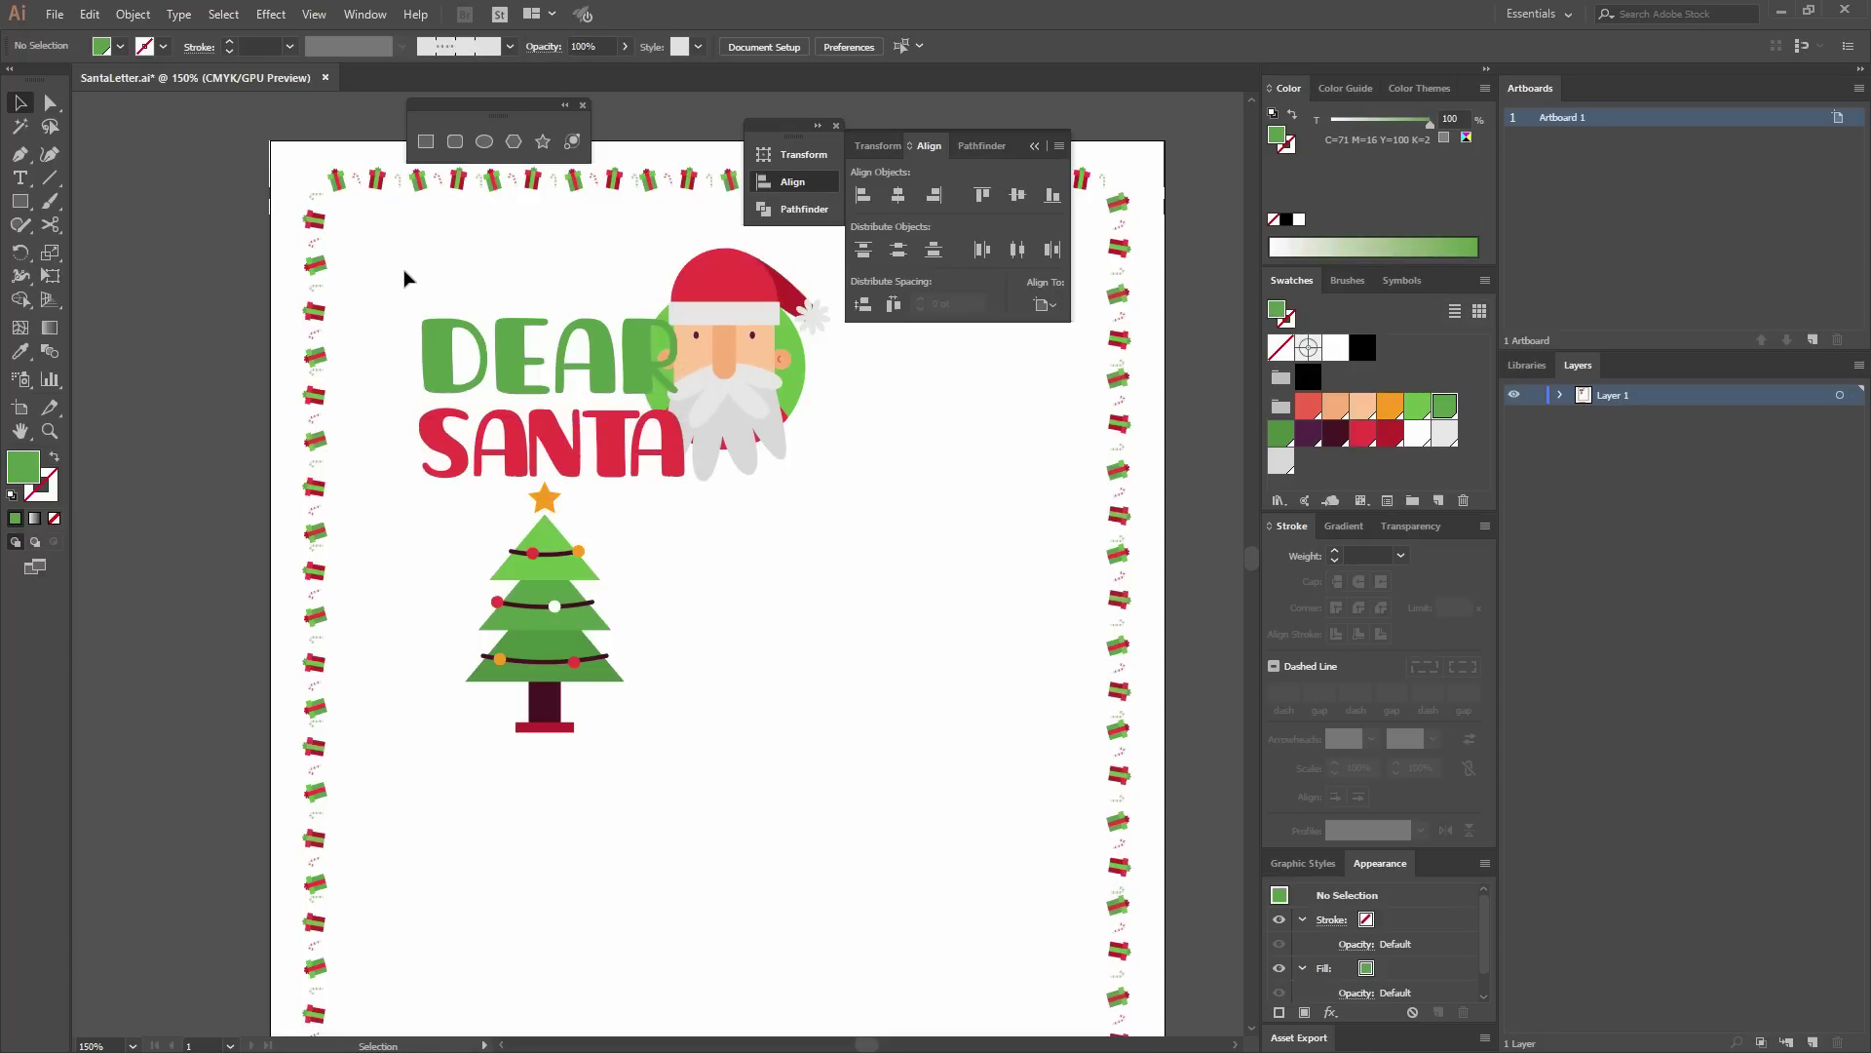
Group the DEAR and SANTA texts into one title.
drag(419, 290, 508, 491)
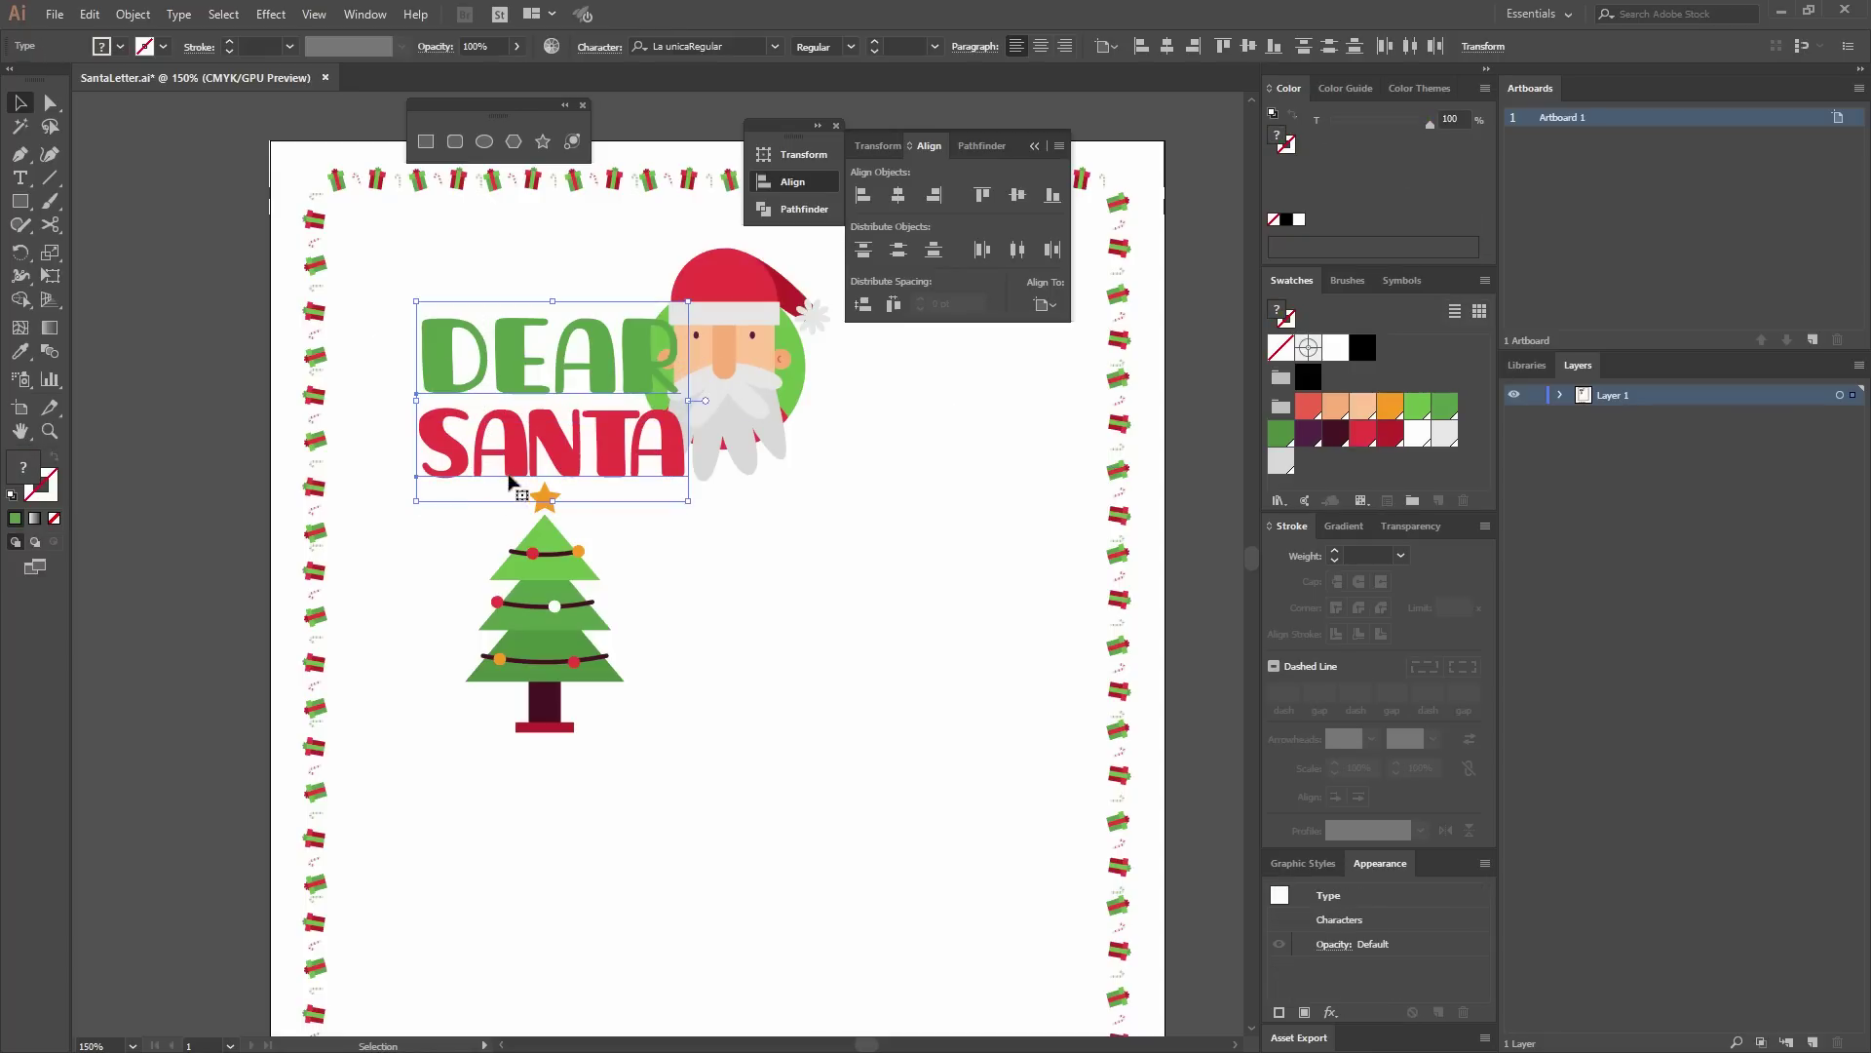
key(ctrl+g)
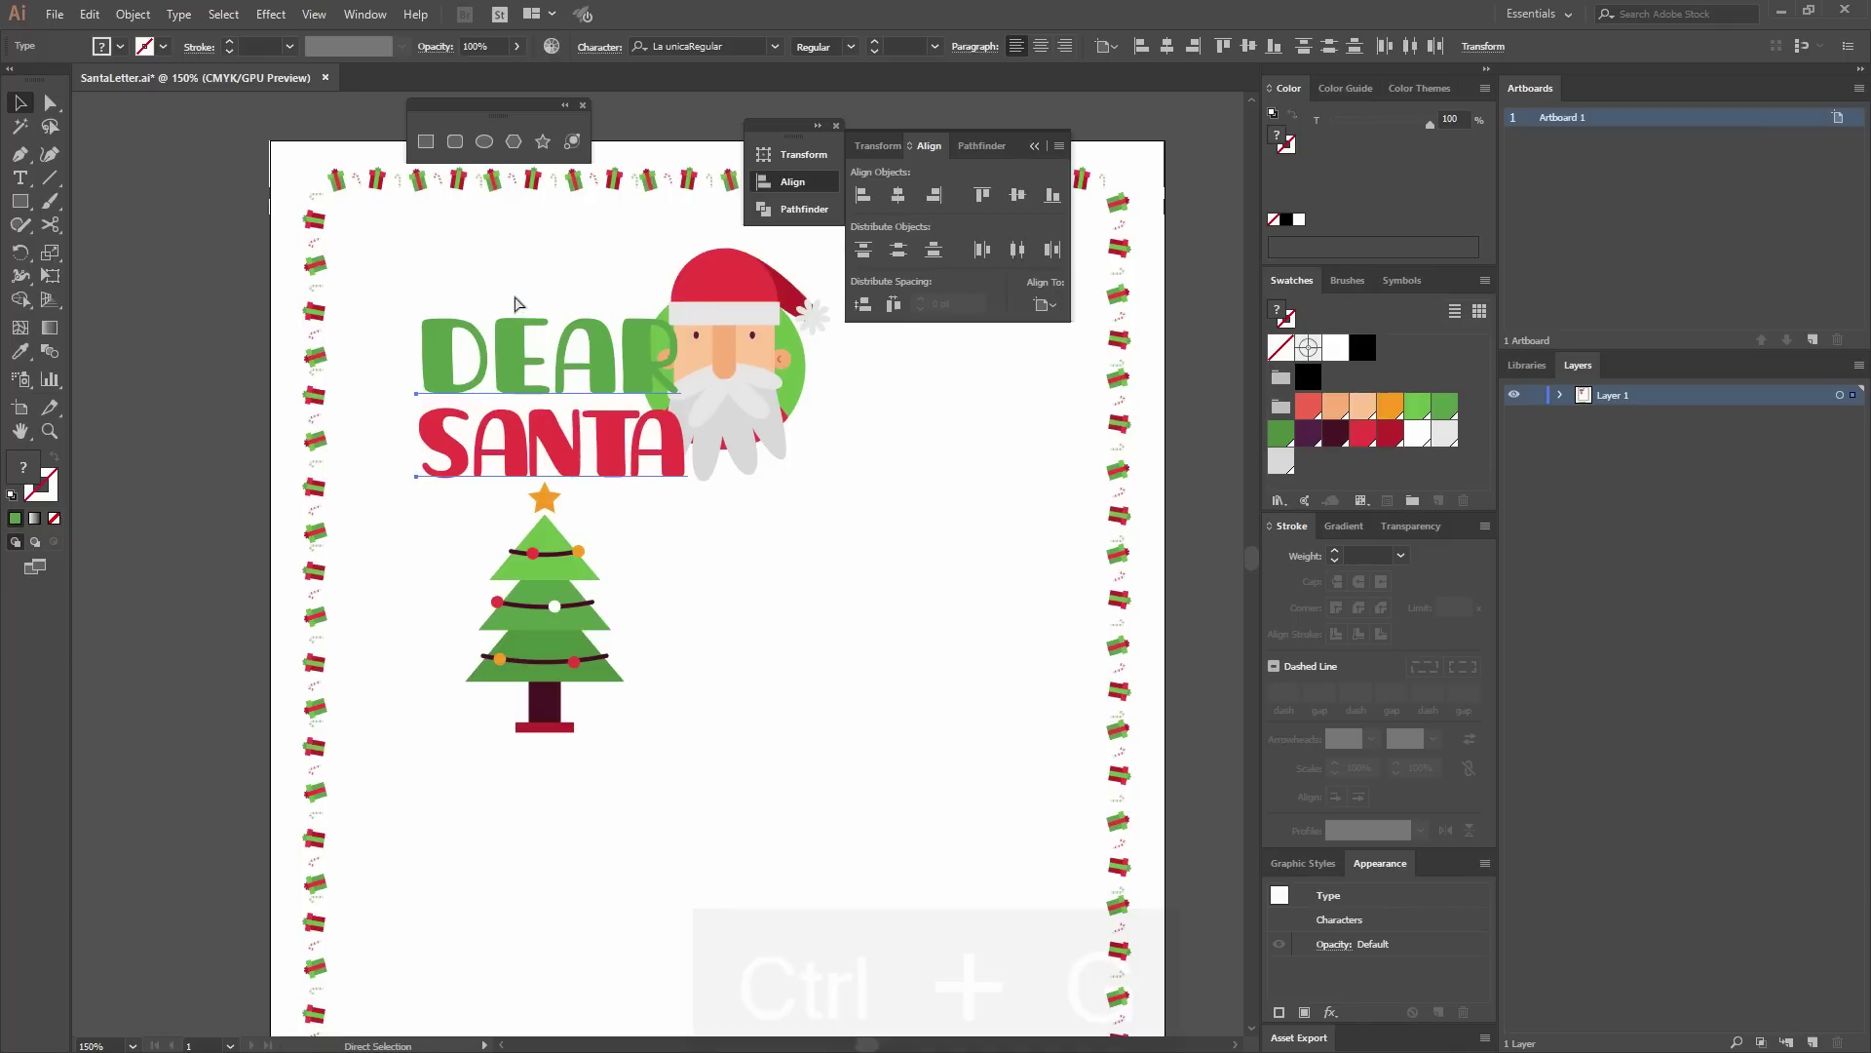
click(581, 493)
Move the DEAR SANTA title to the page's upper-left corner and the Santa illustration to its upper-right corner, inside the border.
scroll(536, 439, down, 3)
scroll(536, 439, right, 4)
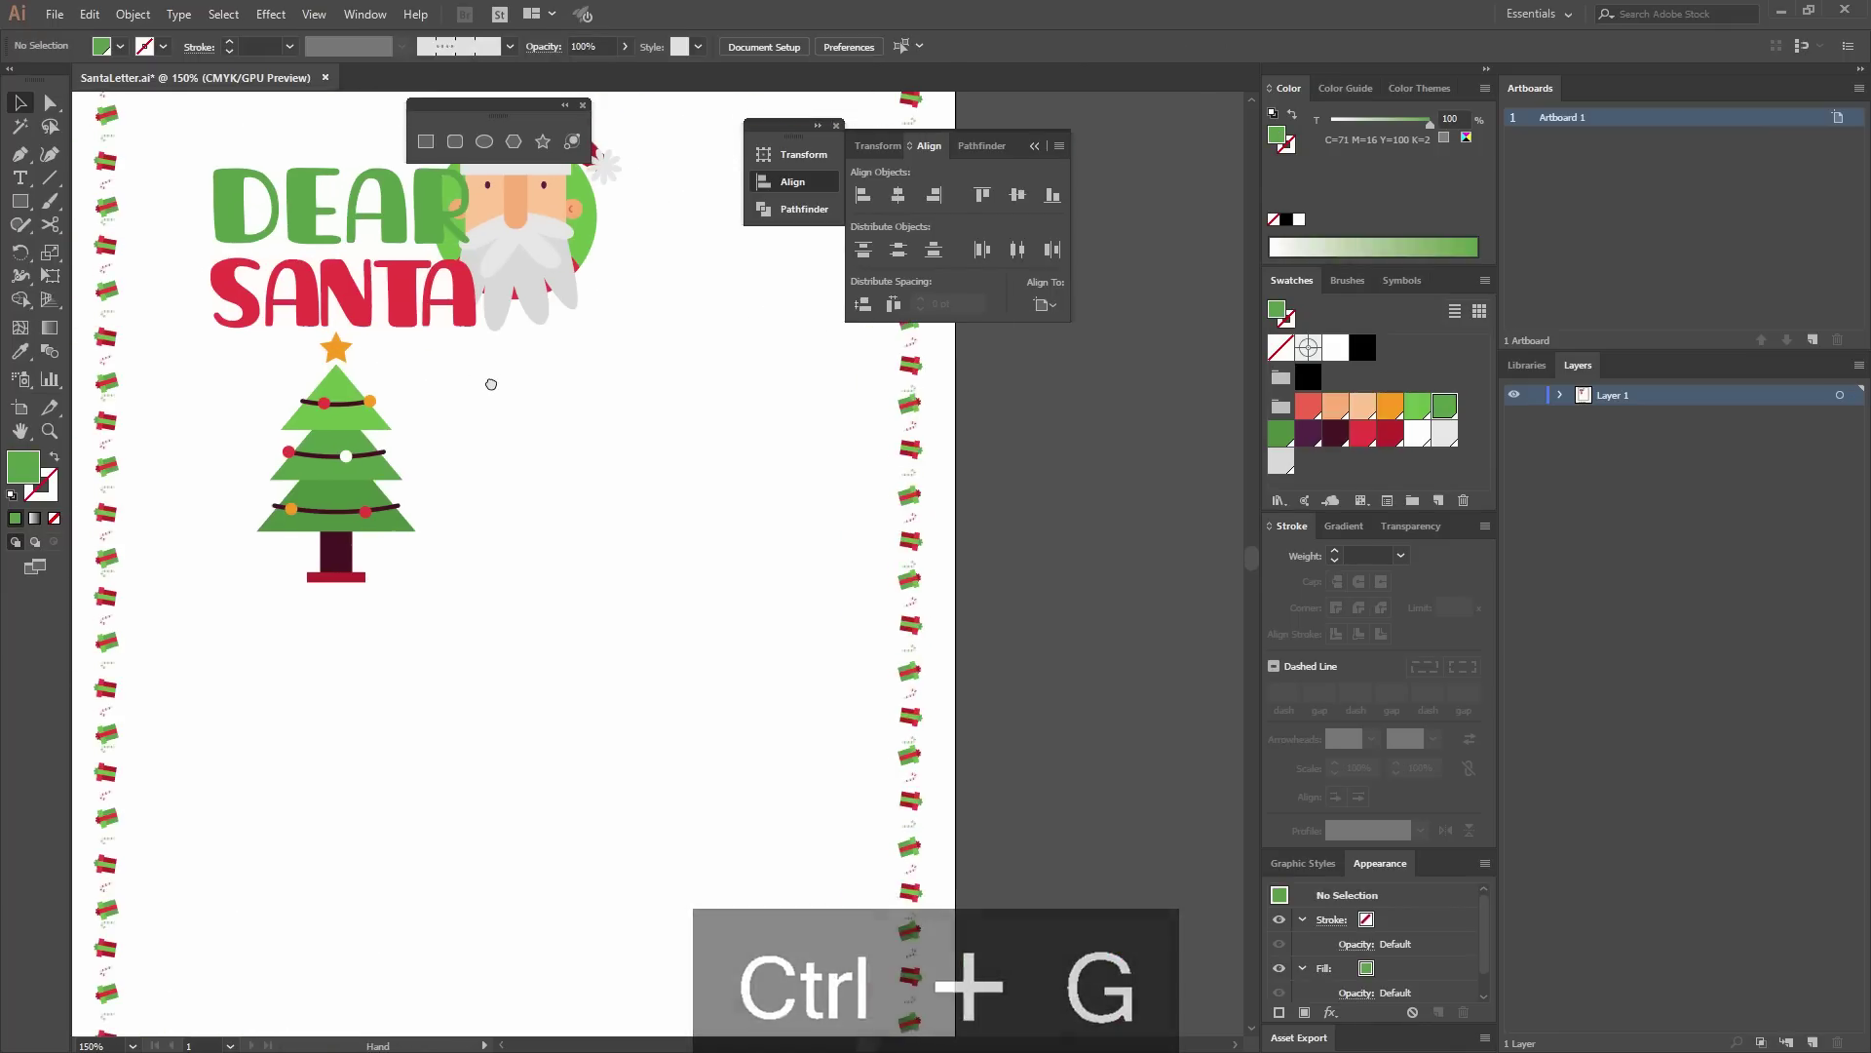
key(ctrl+minus)
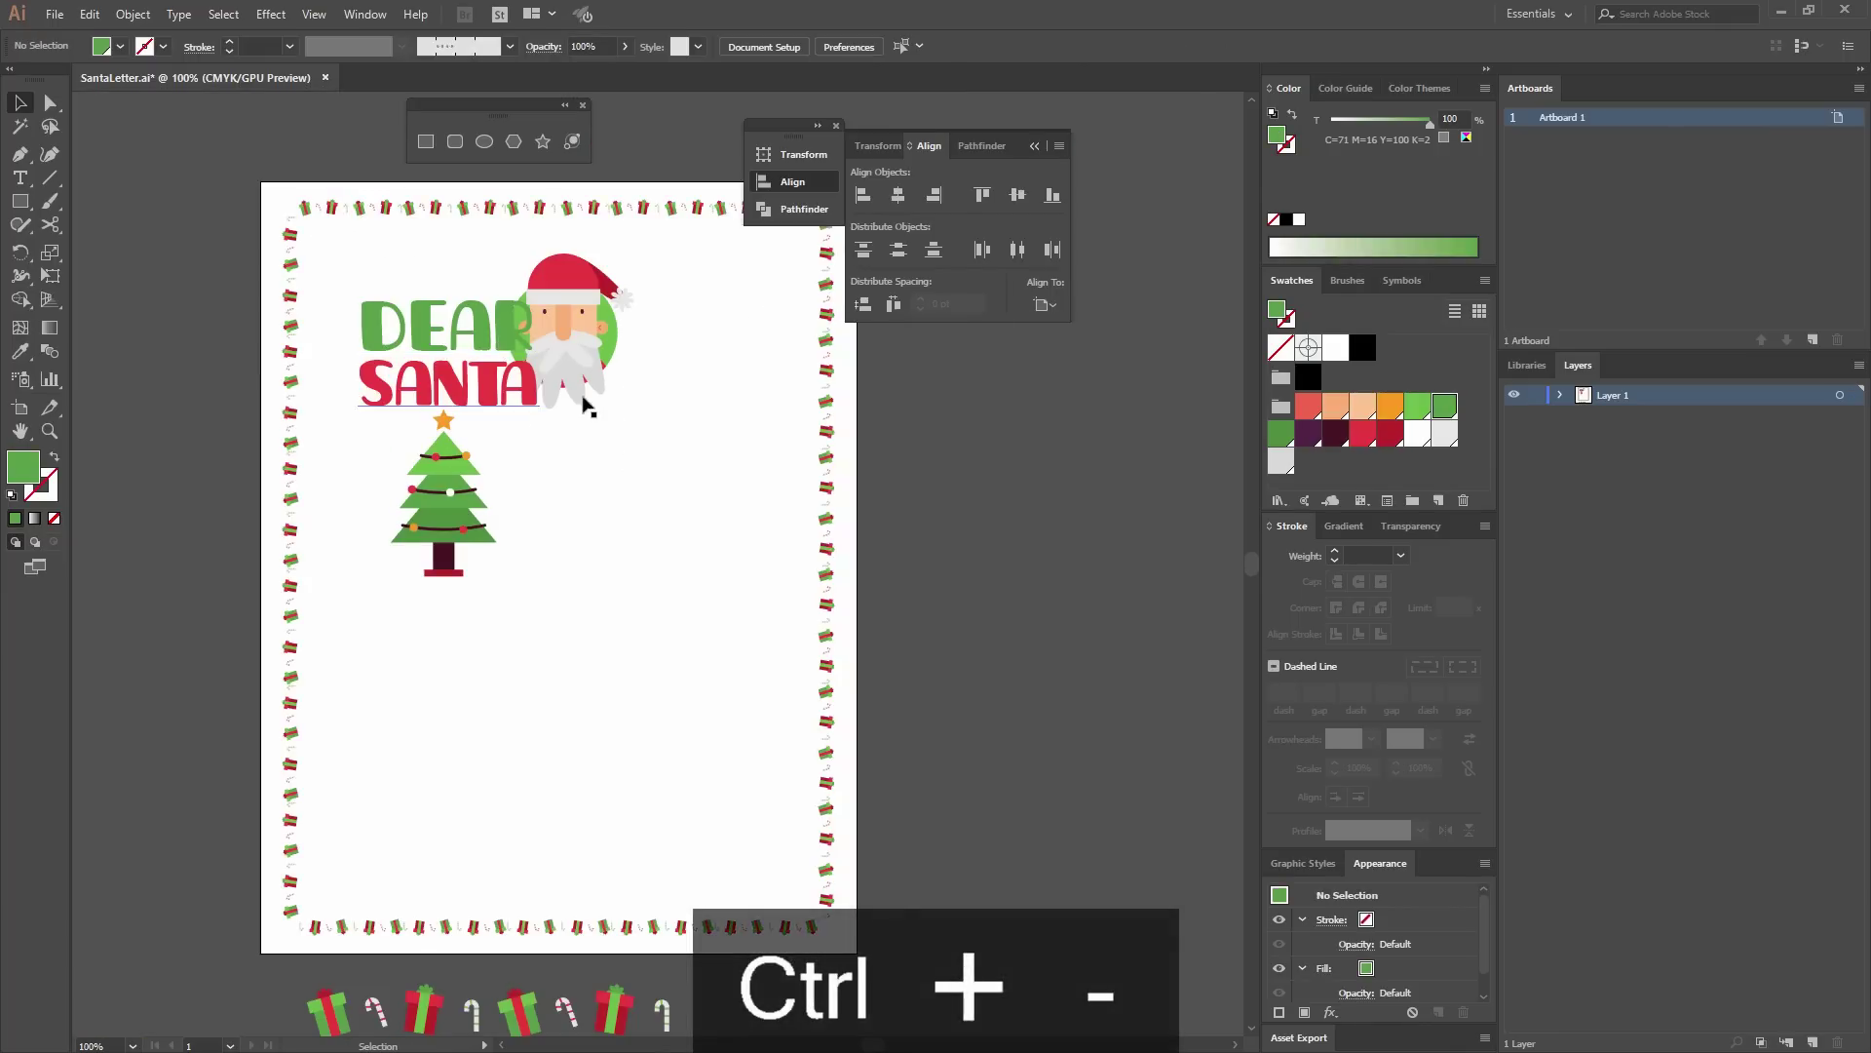
drag(441, 336, 419, 285)
click(638, 325)
drag(559, 347, 694, 331)
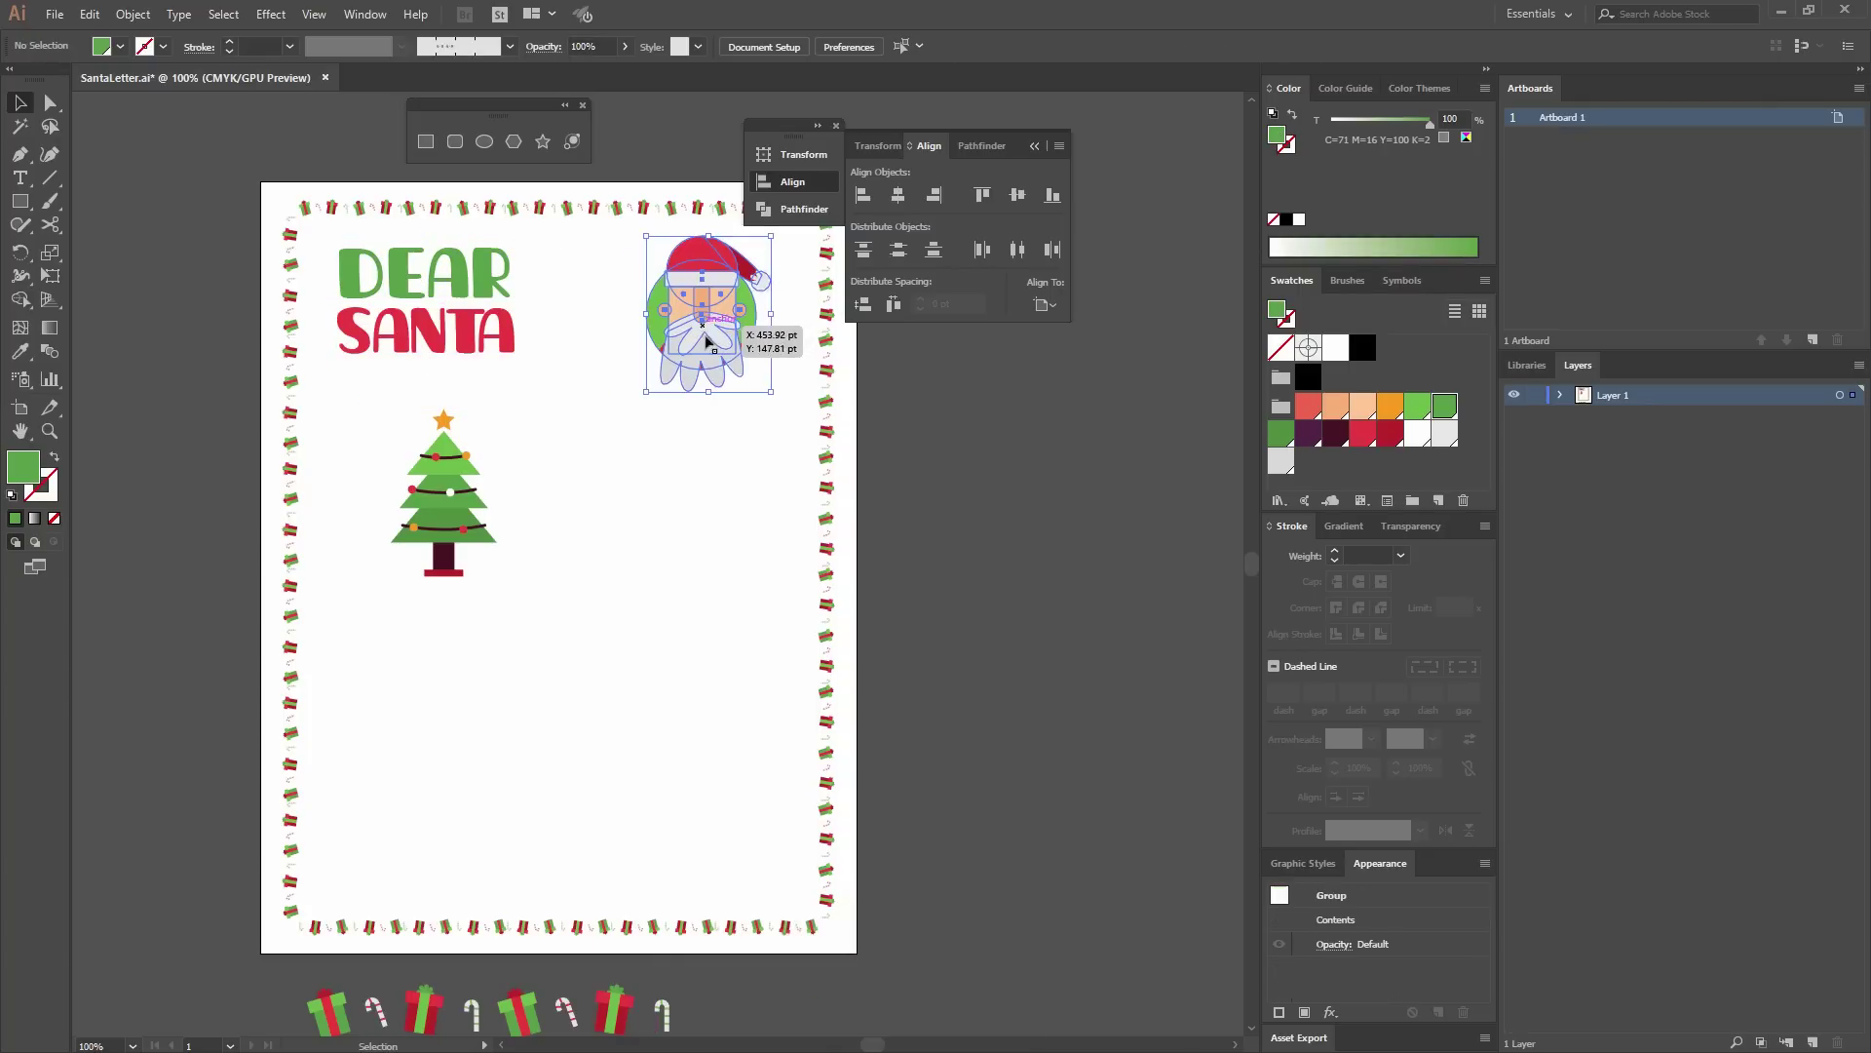
click(662, 420)
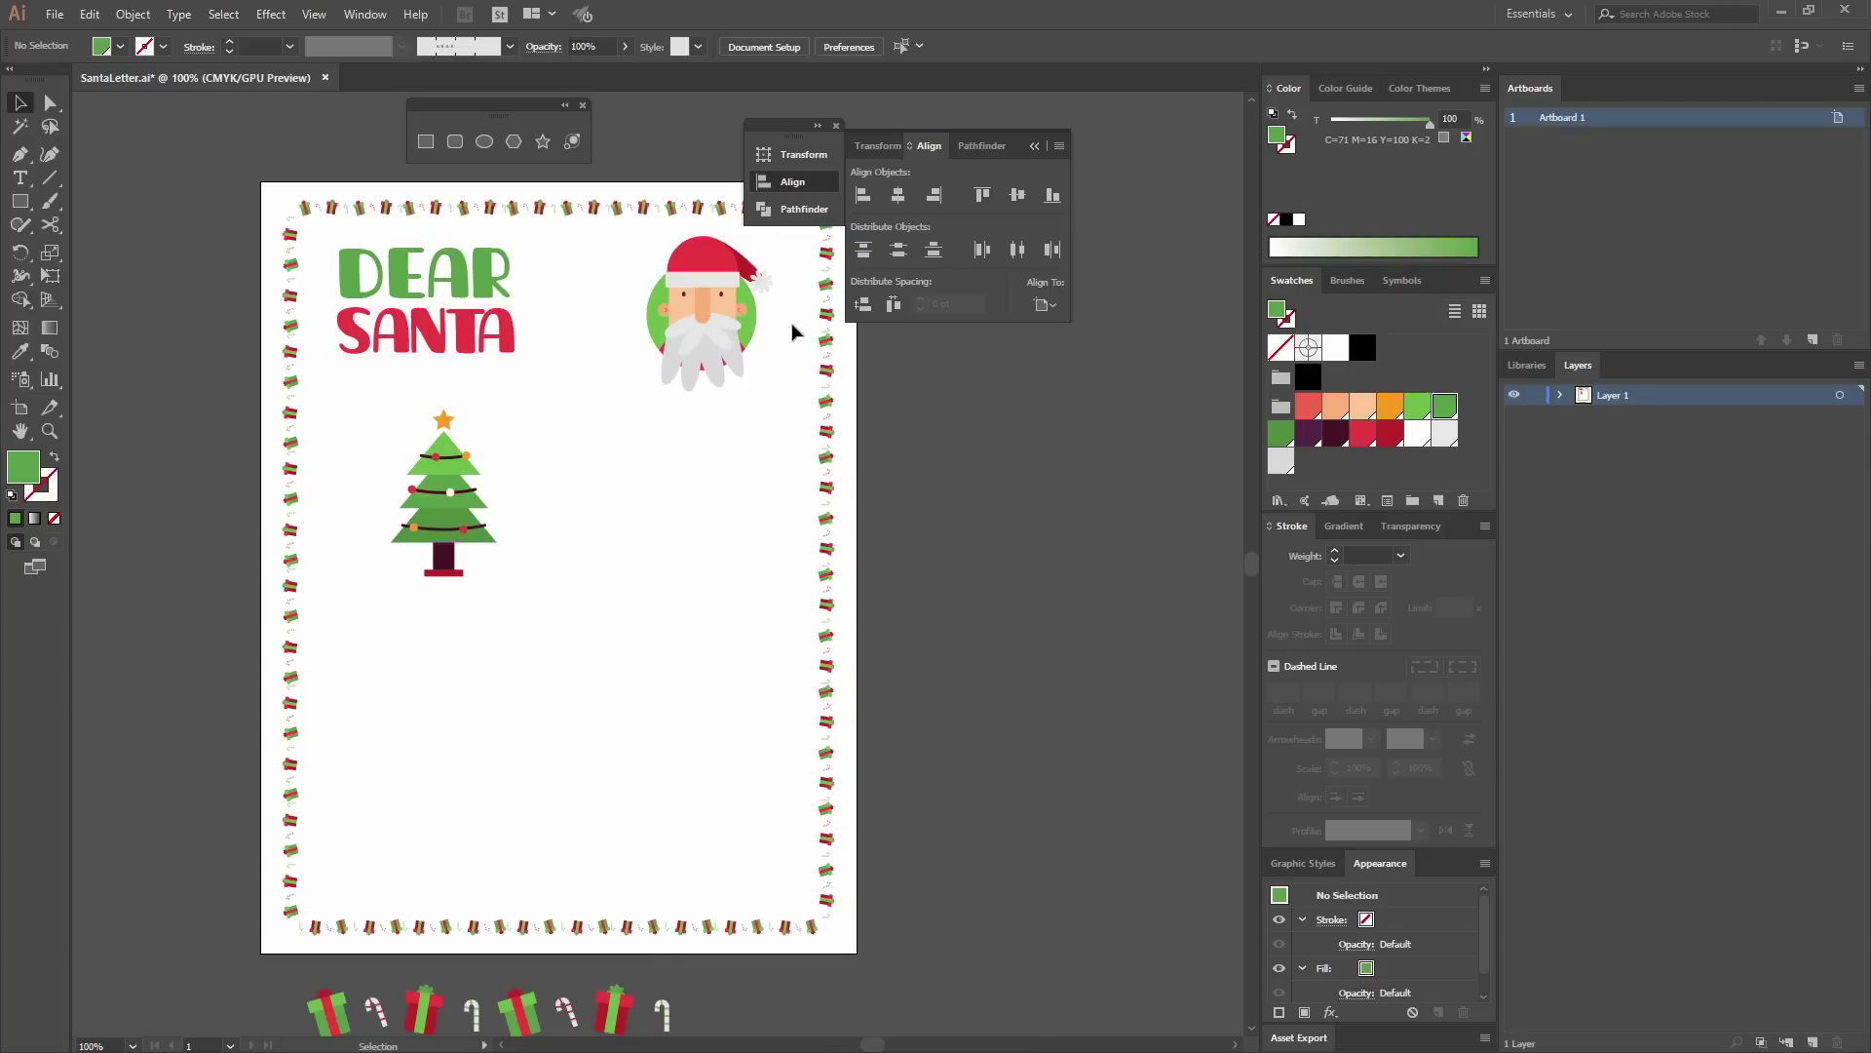
Vertically center the DEAR SANTA title on the Santa illustration and move the Christmas tree to the page's lower-left corner, inside the border.
click(733, 333)
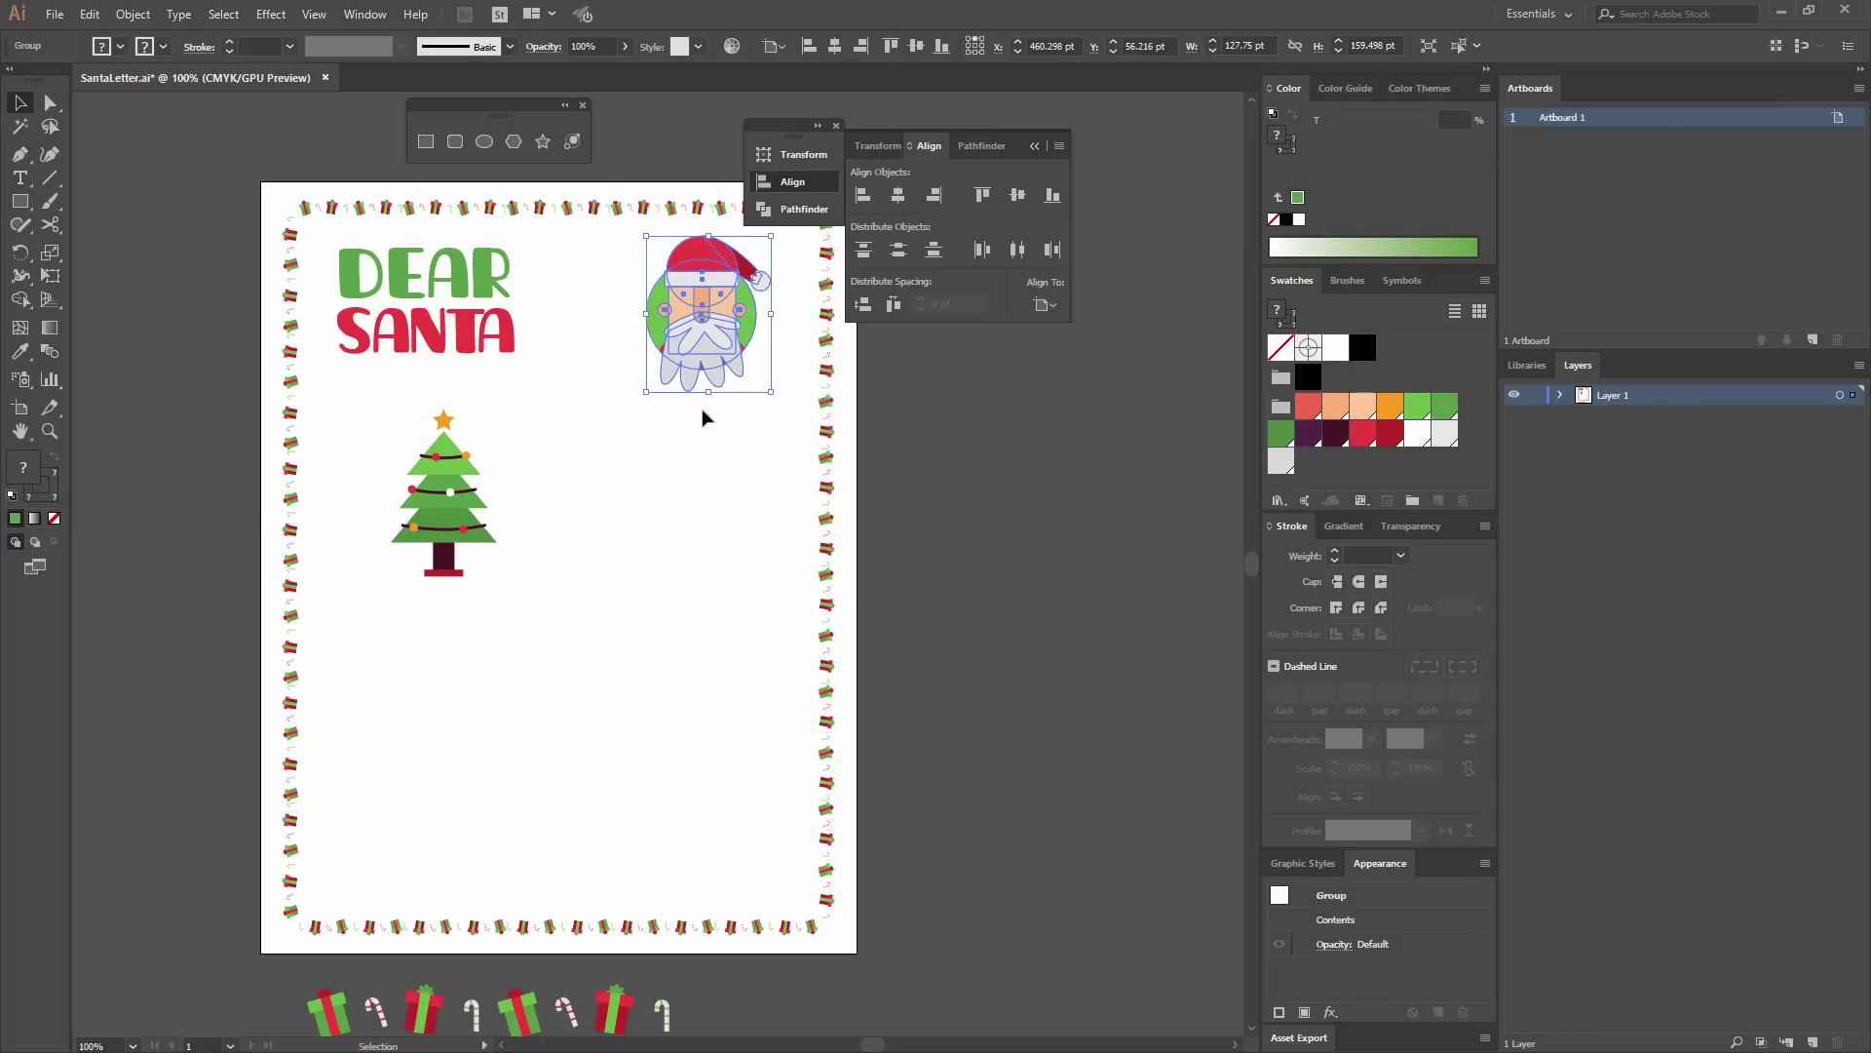
shift+click(497, 331)
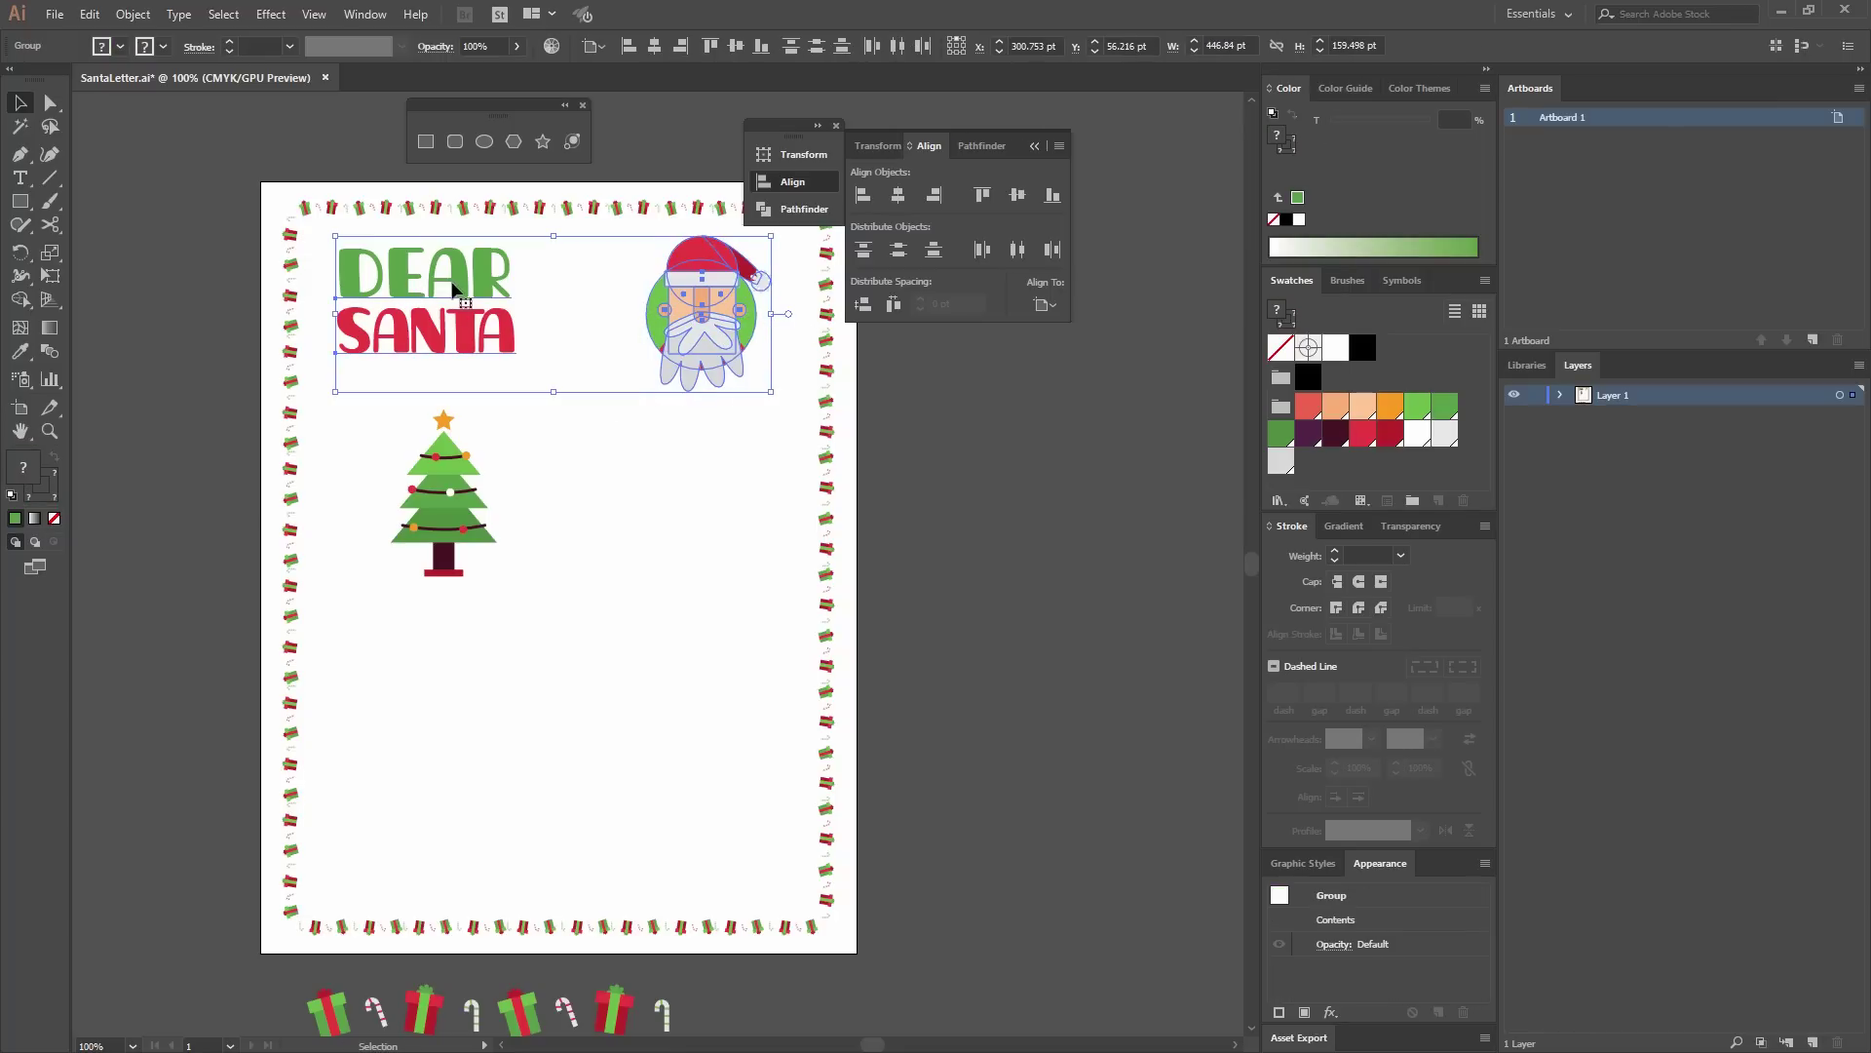
click(716, 322)
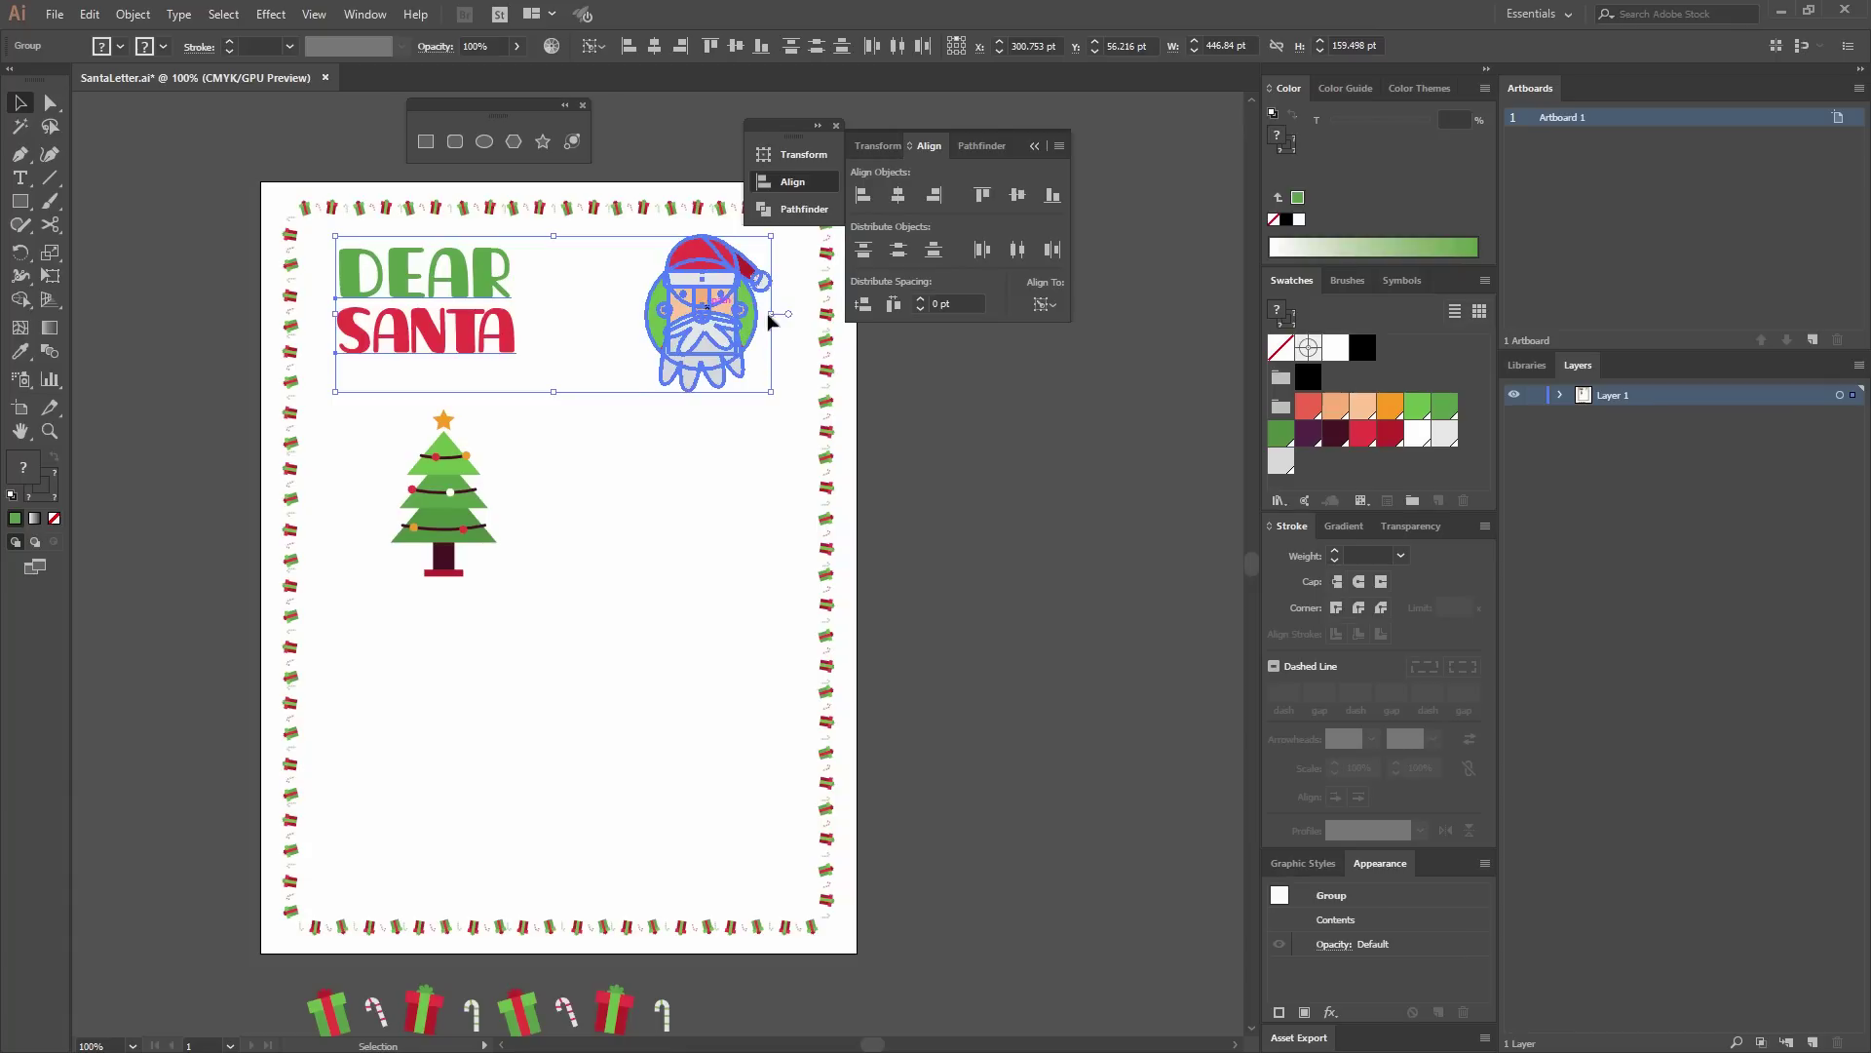
click(1017, 196)
click(772, 426)
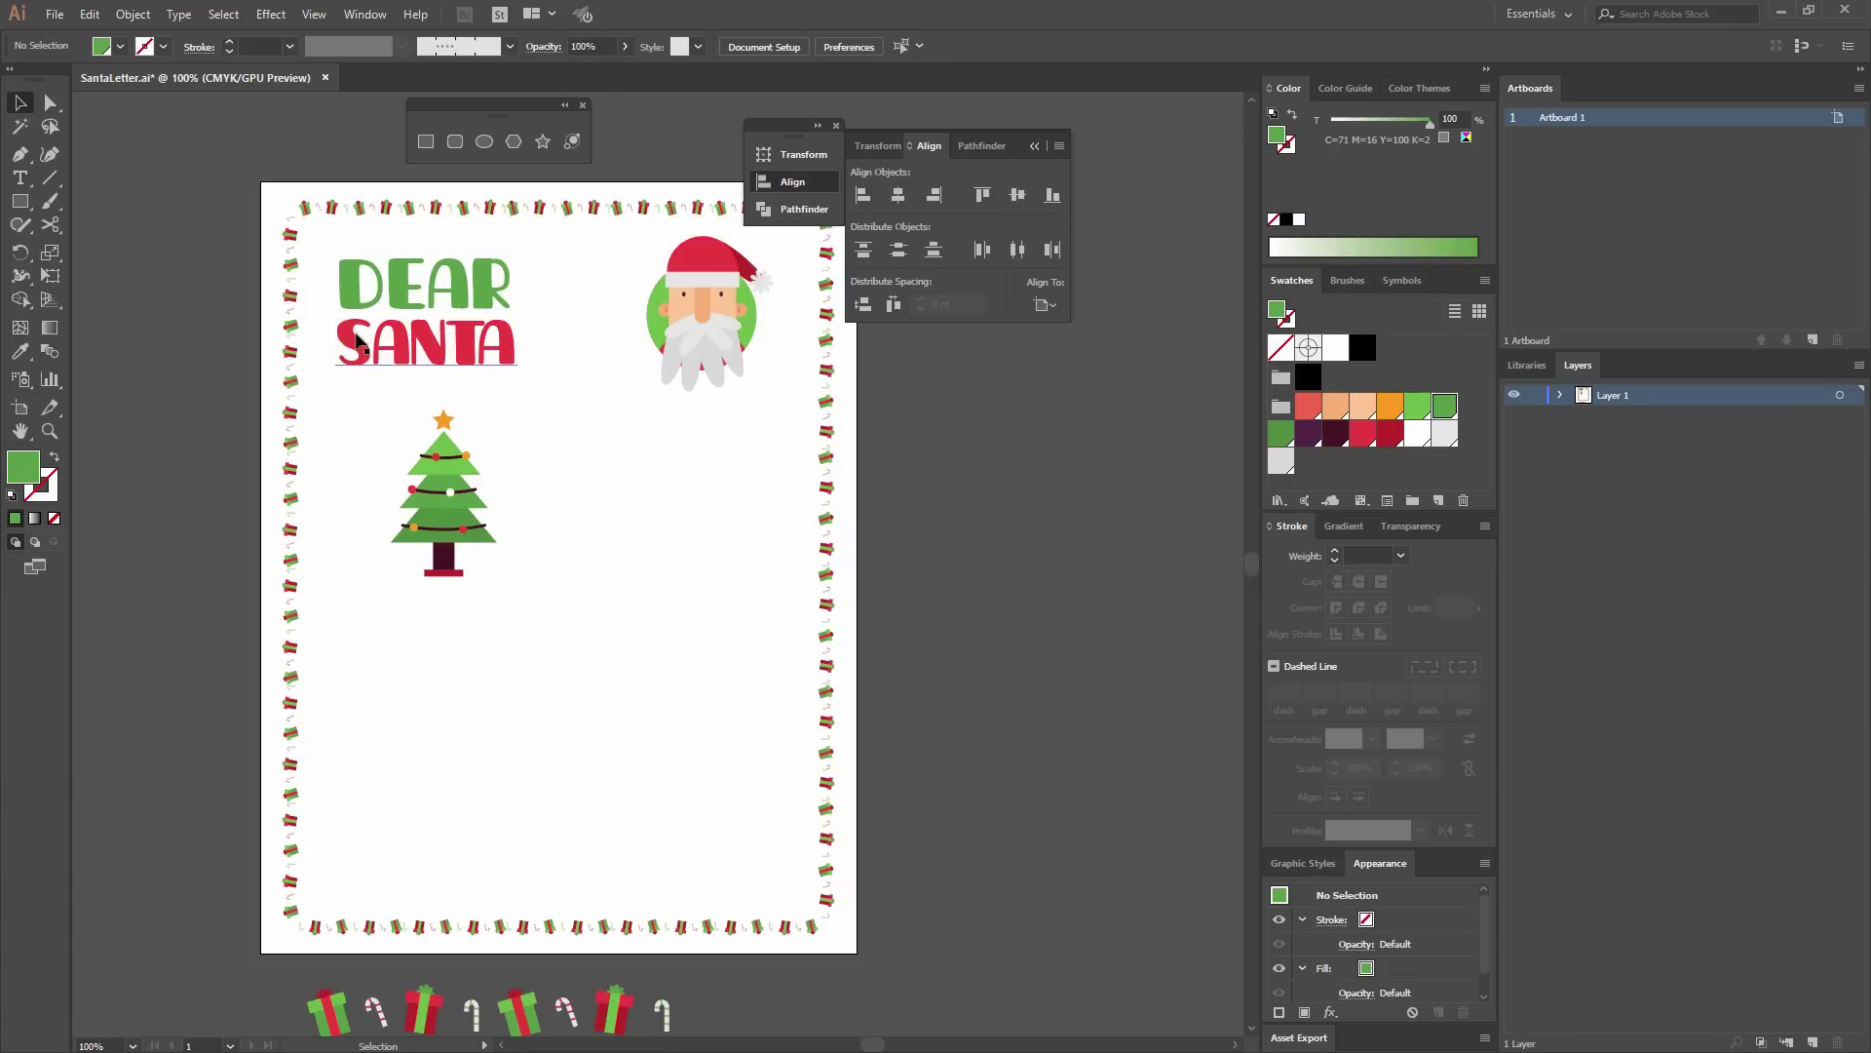
drag(456, 503, 416, 812)
click(807, 685)
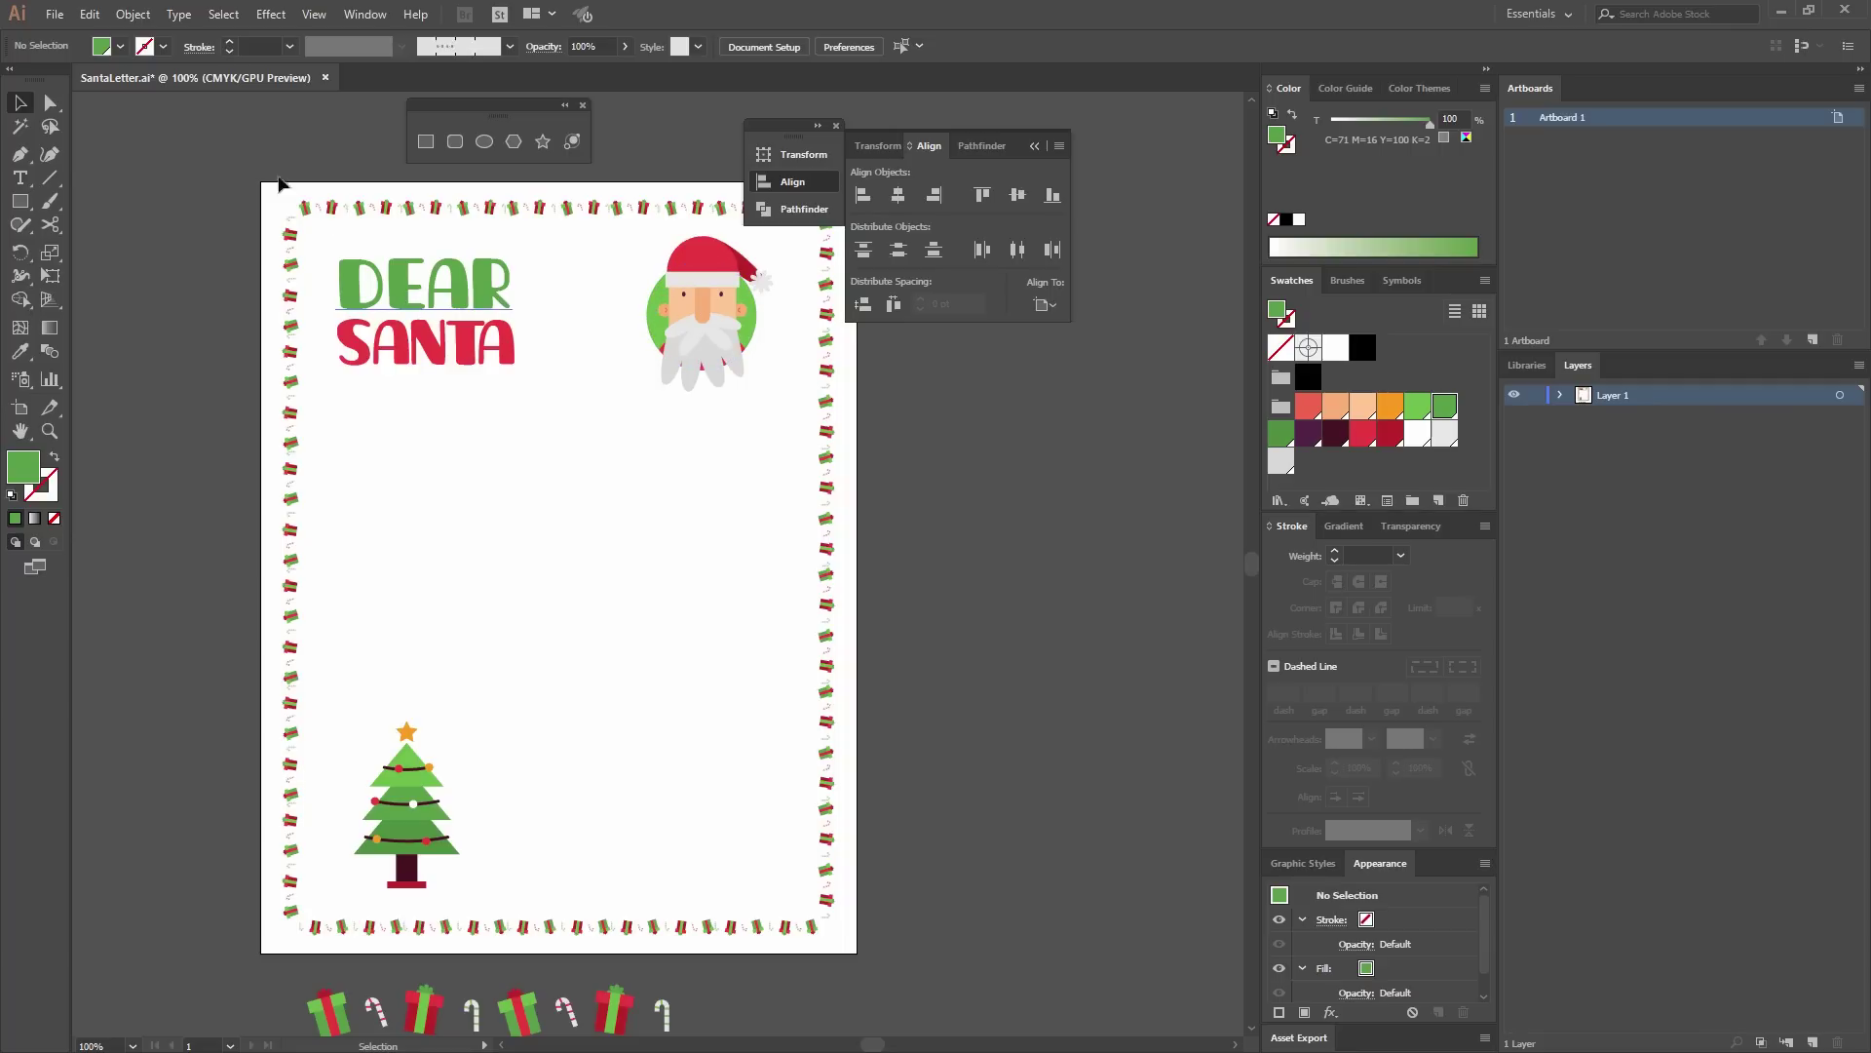
Draw a straight horizontal line about 459 pt long across the page below the title and Santa.
click(20, 154)
click(334, 432)
click(670, 436)
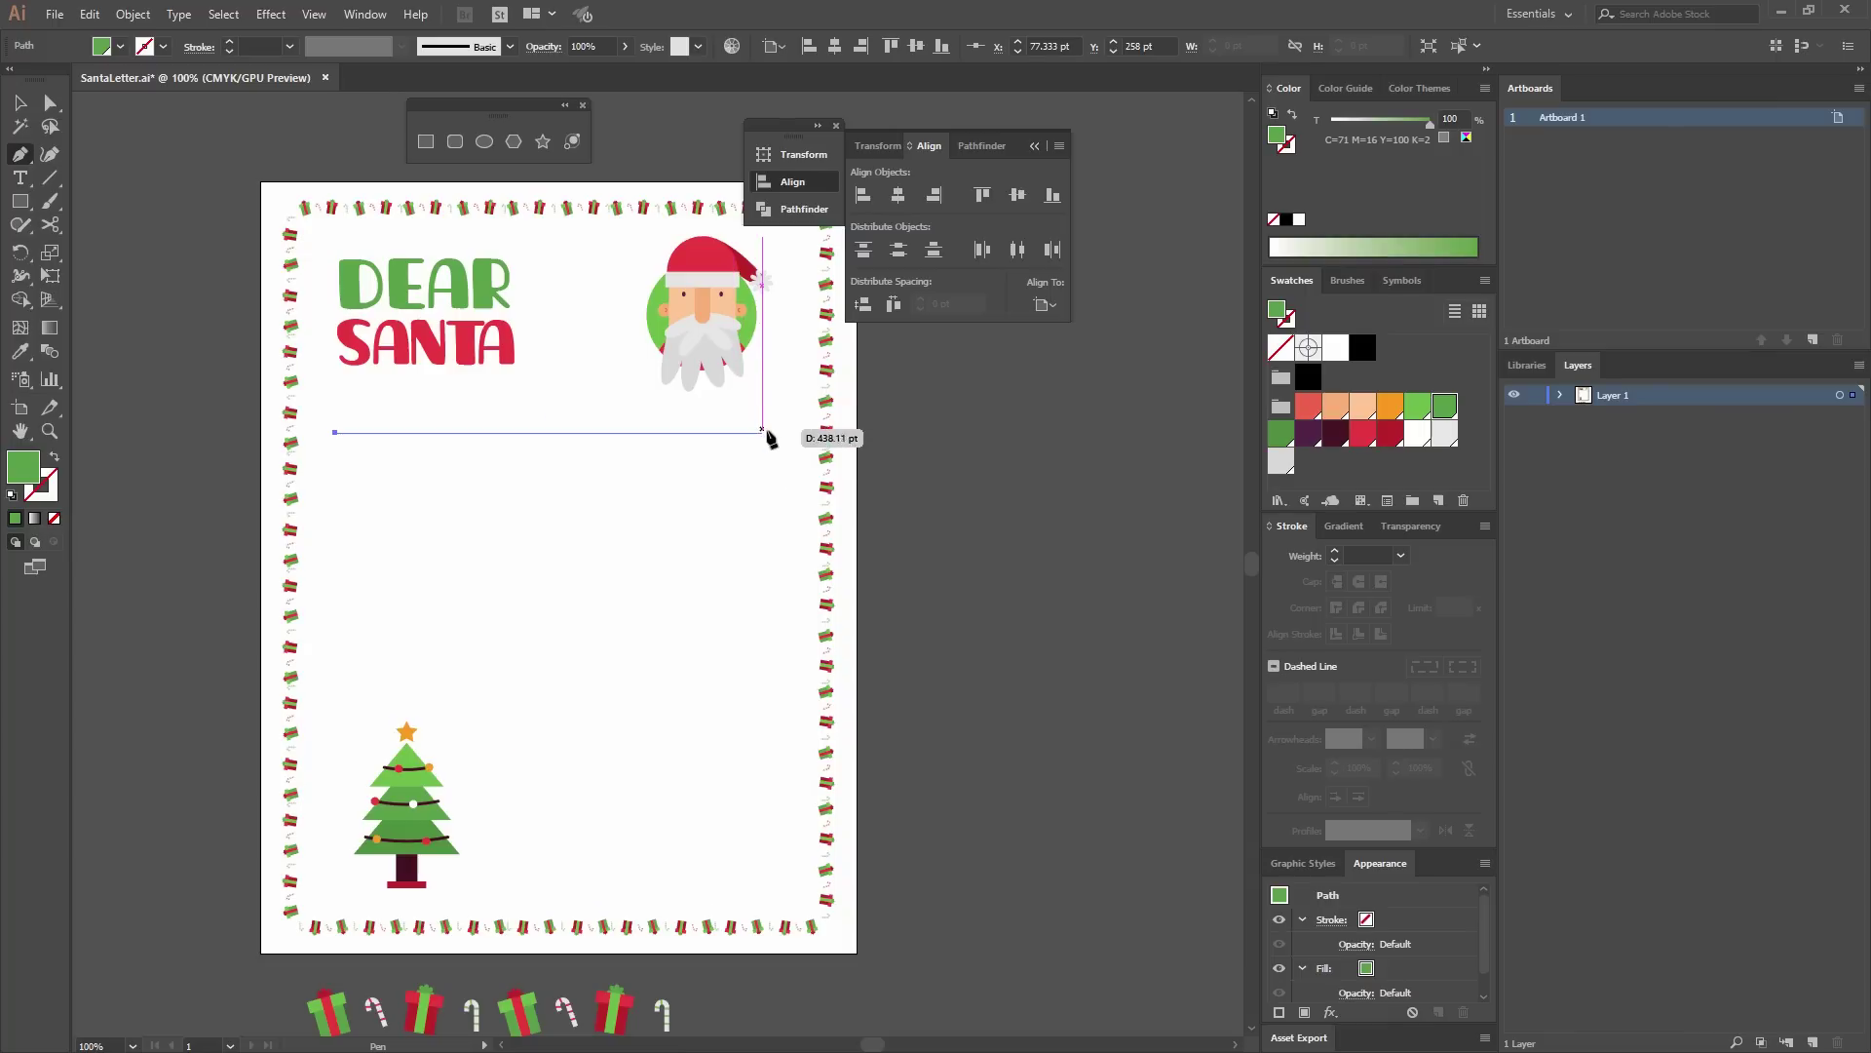
click(782, 432)
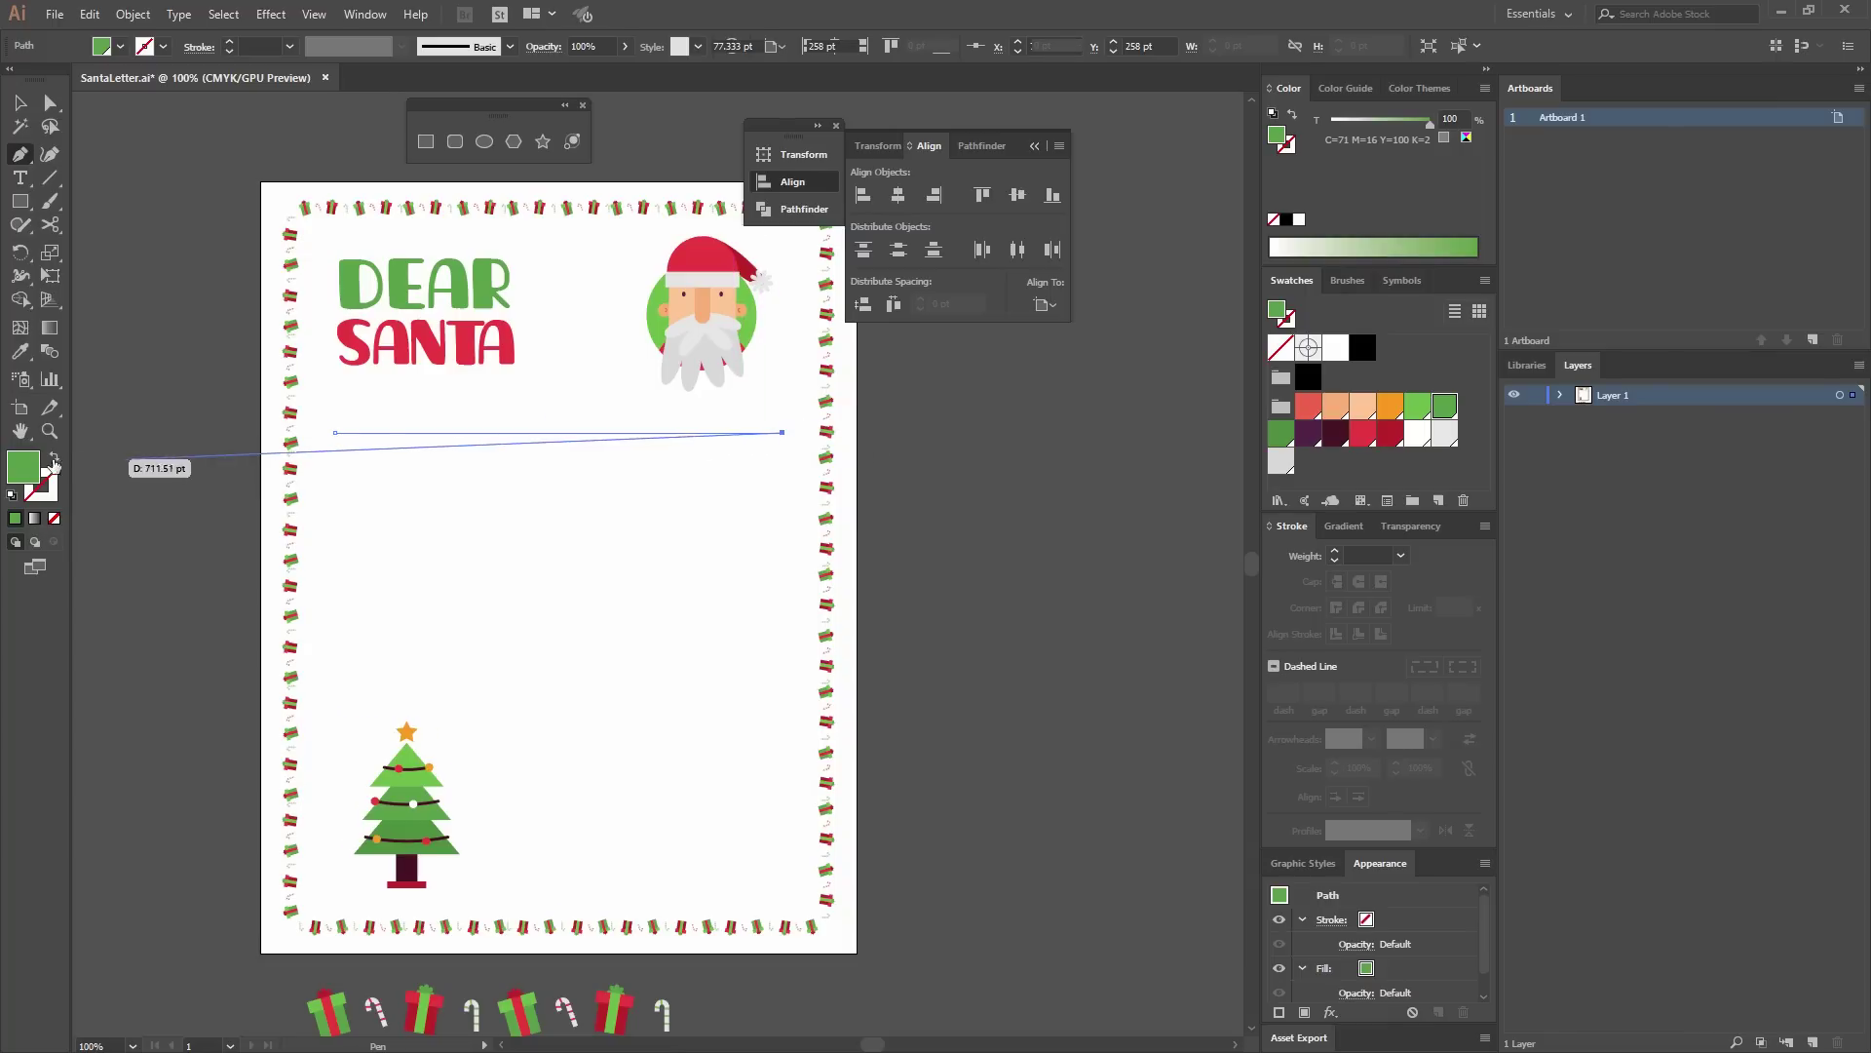
Give the line no fill and a dark red stroke, and center it horizontally on the page.
click(55, 520)
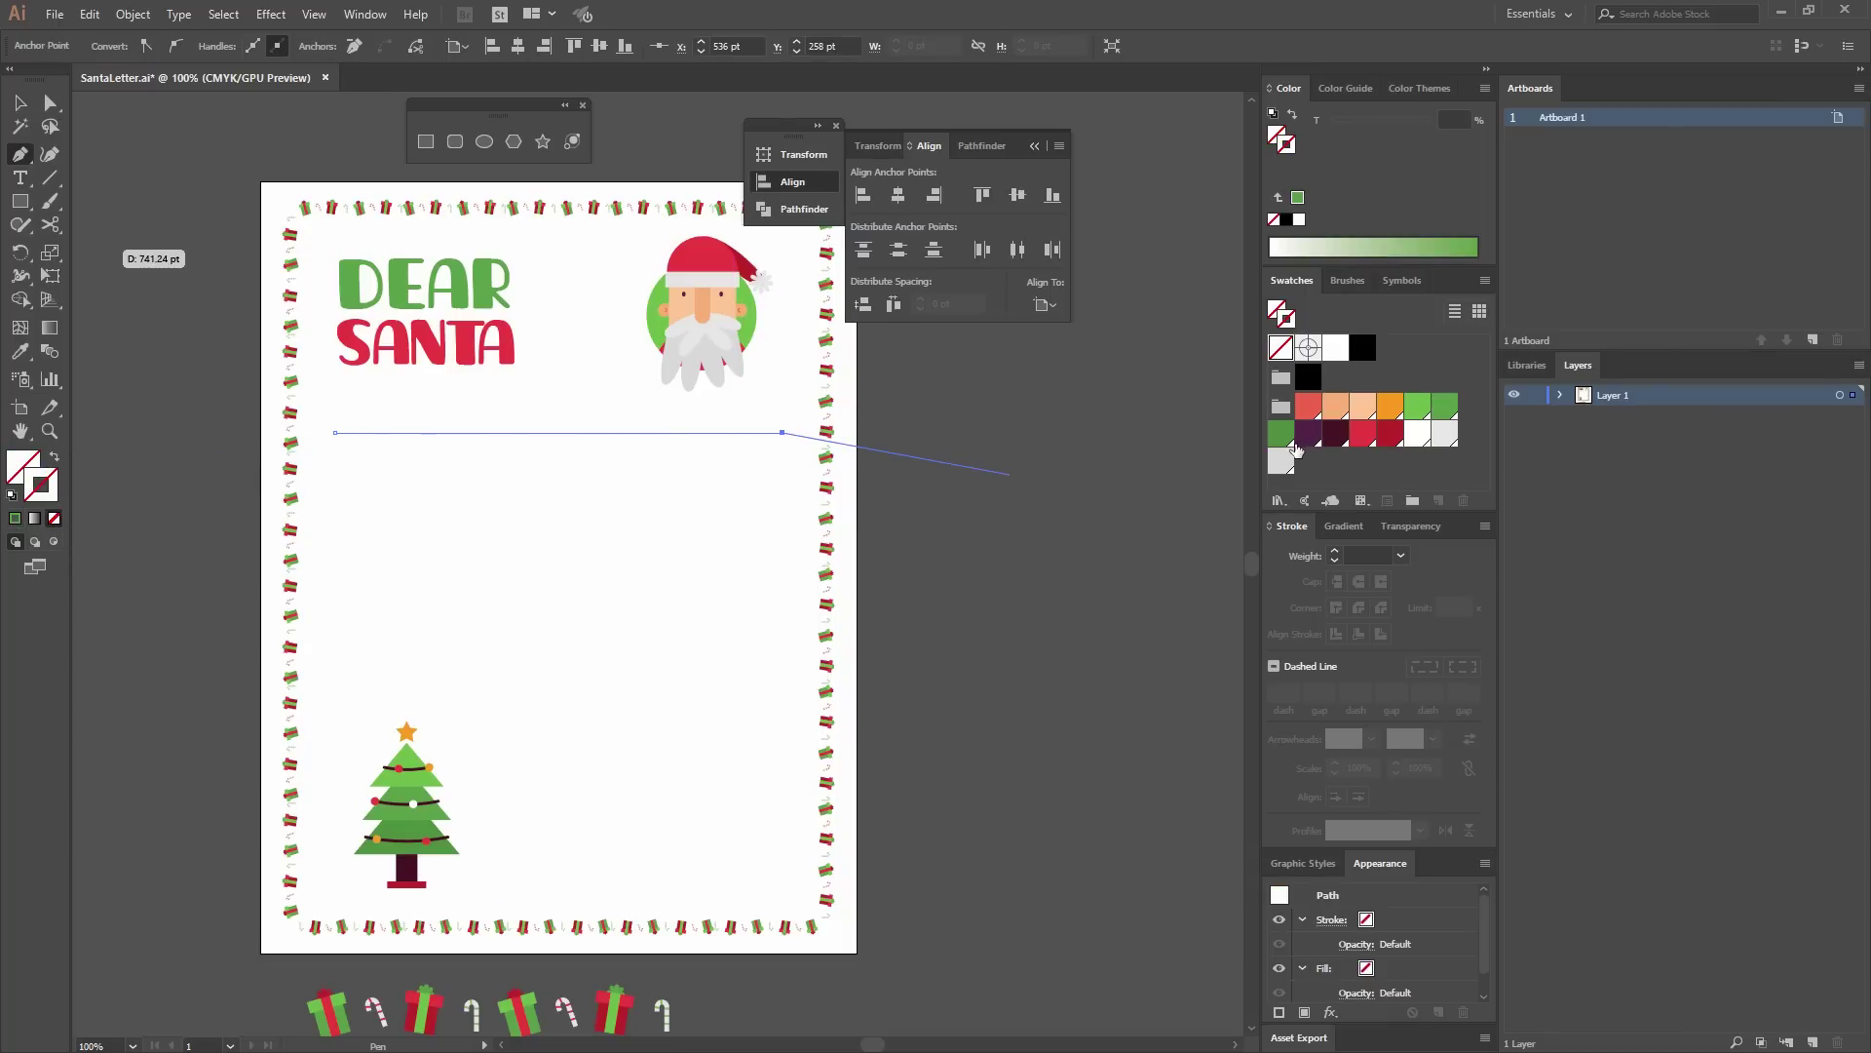
click(1384, 439)
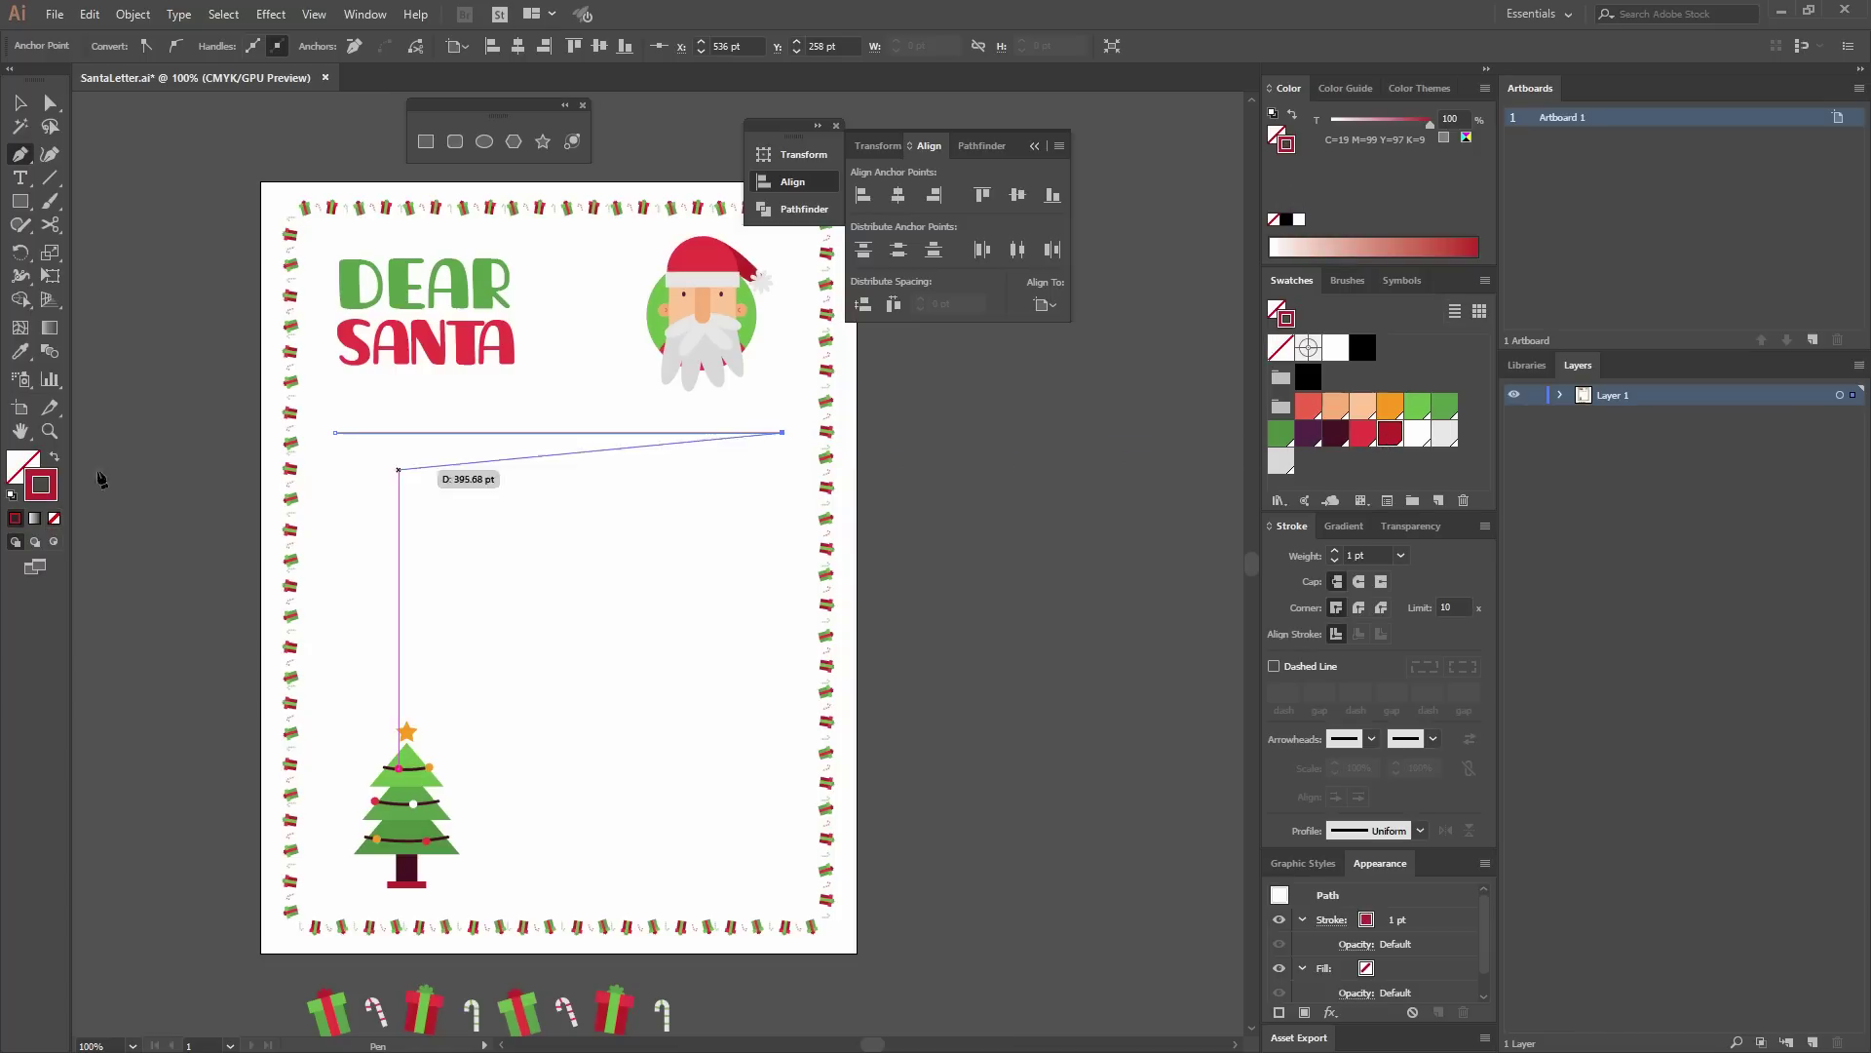
click(18, 107)
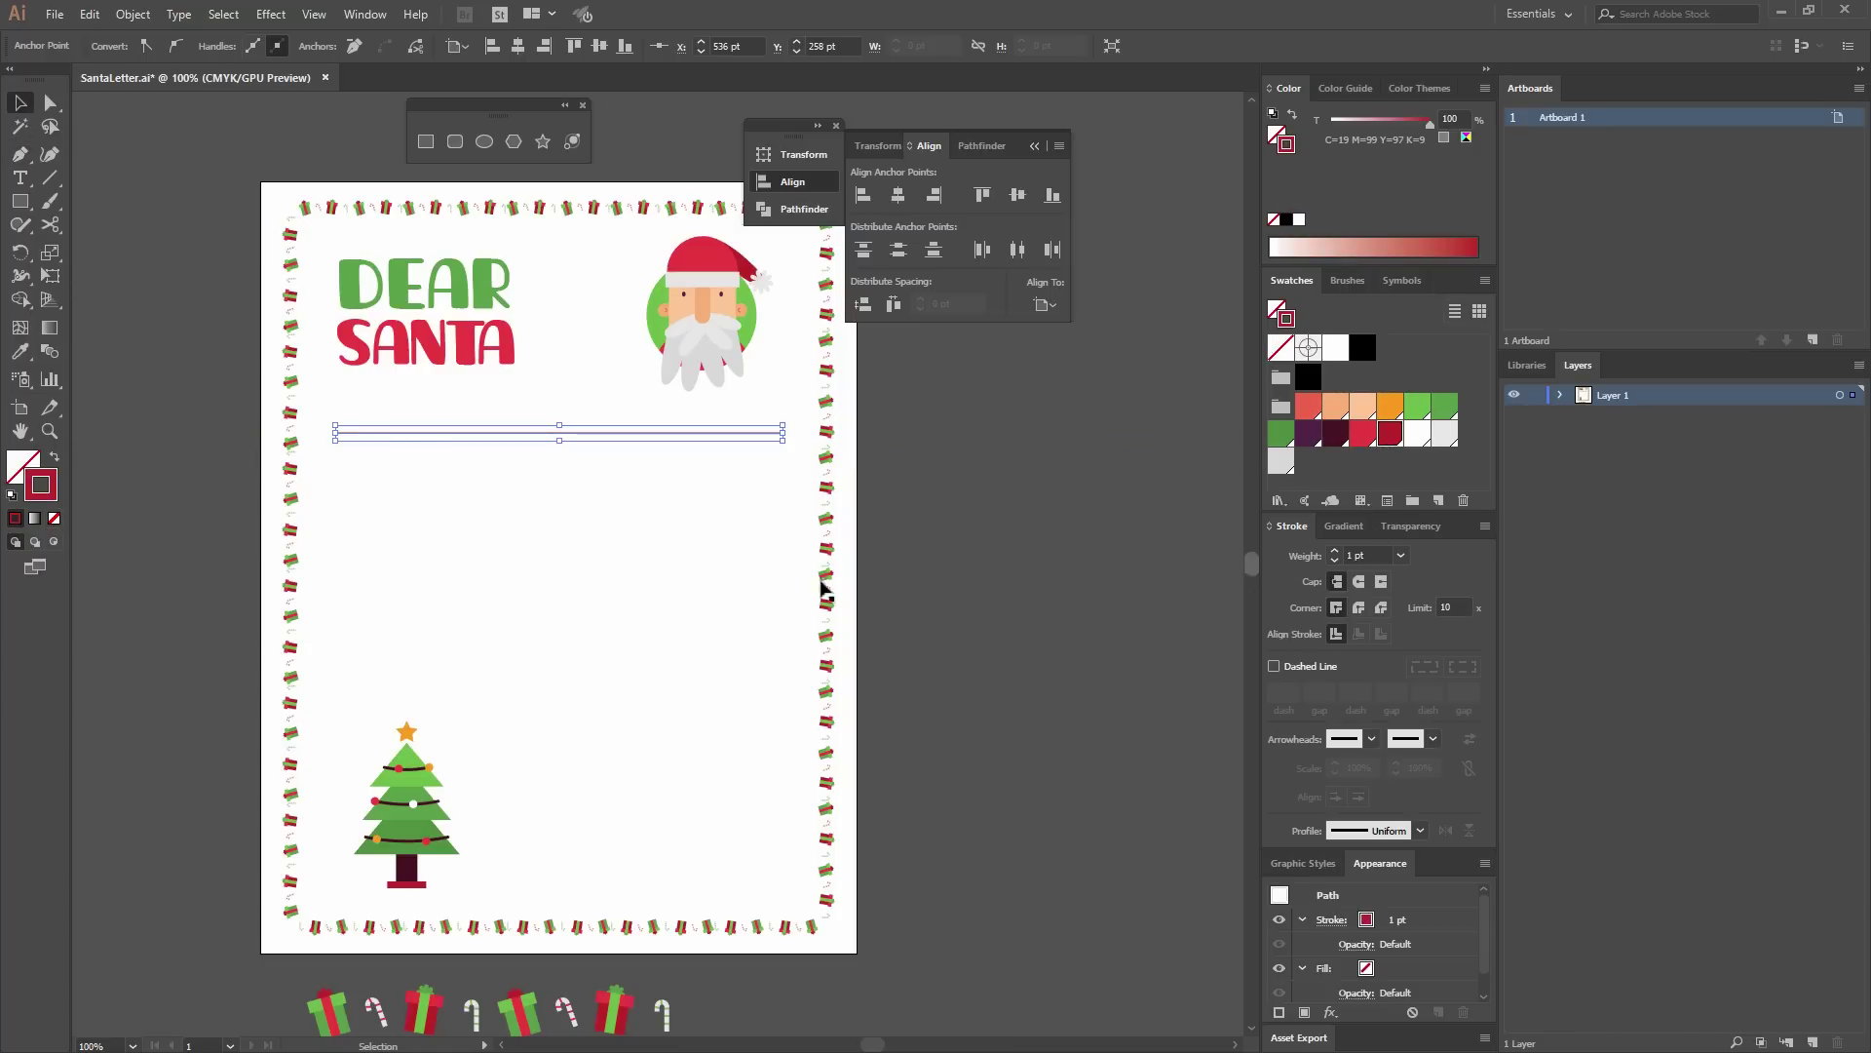
click(950, 506)
click(576, 433)
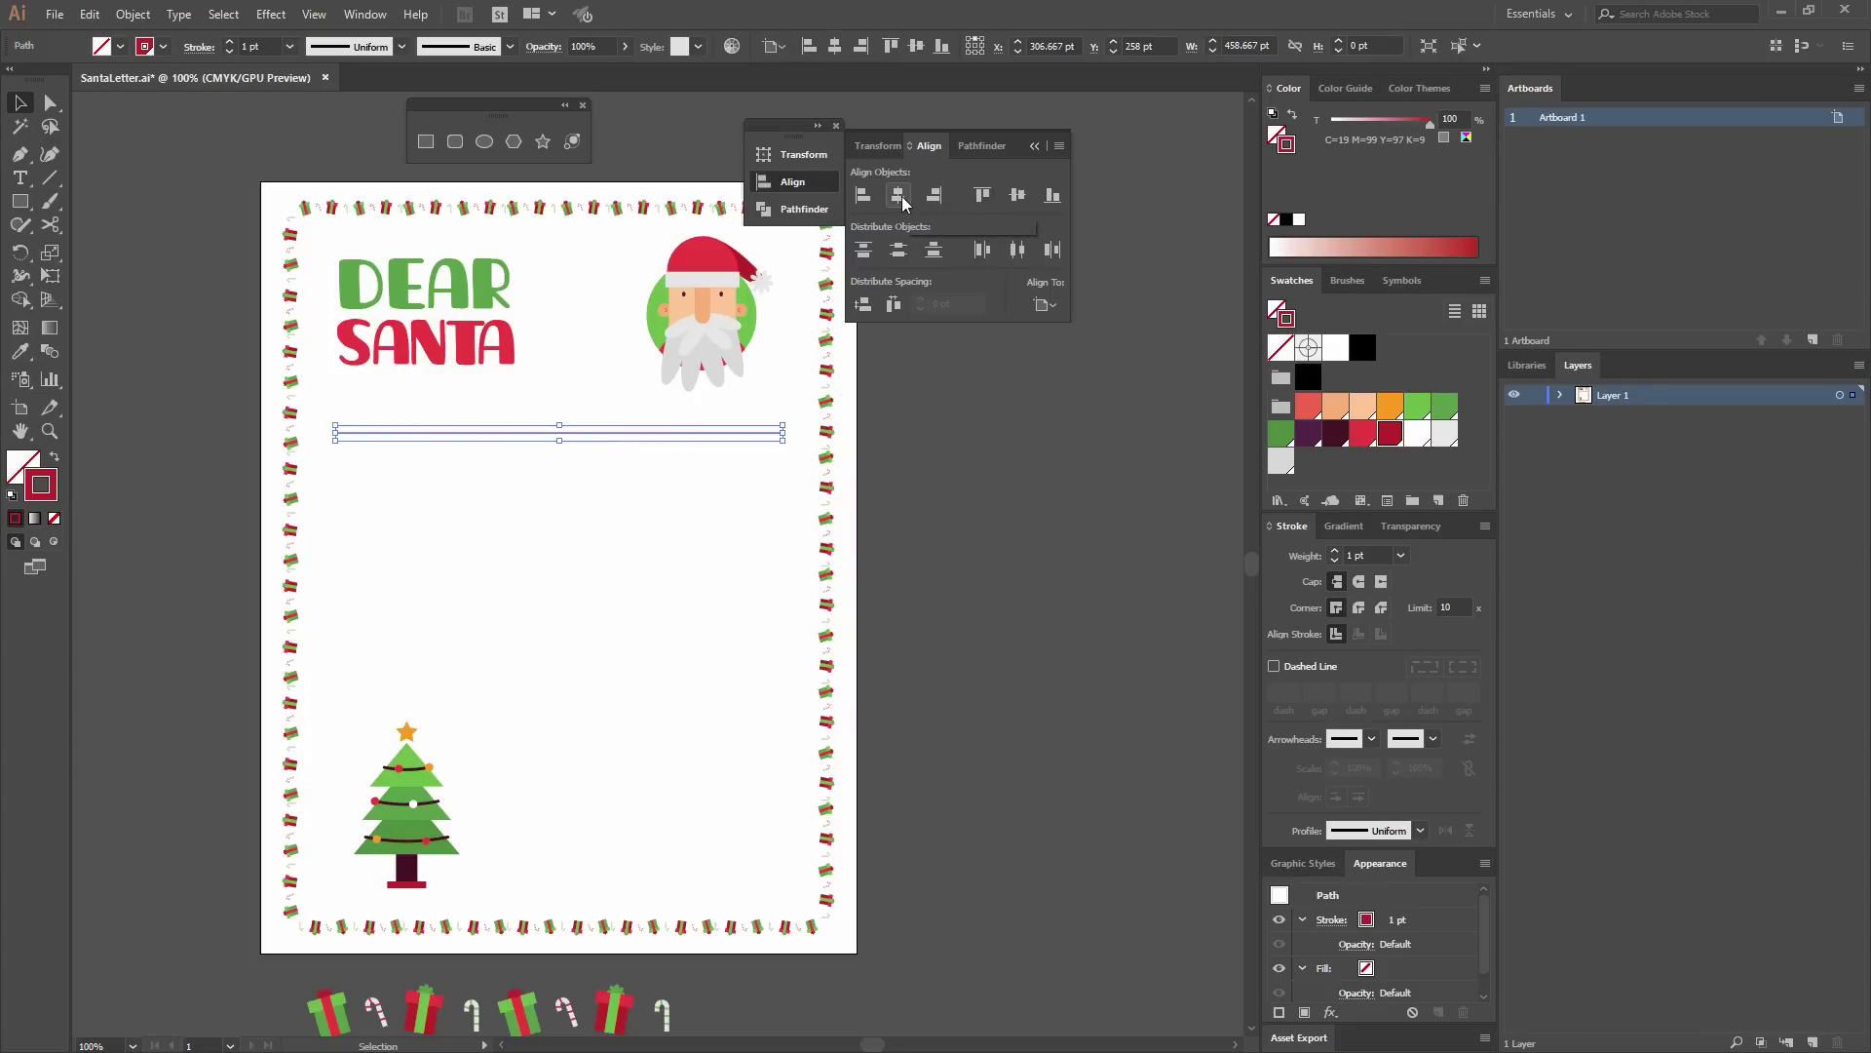
click(946, 512)
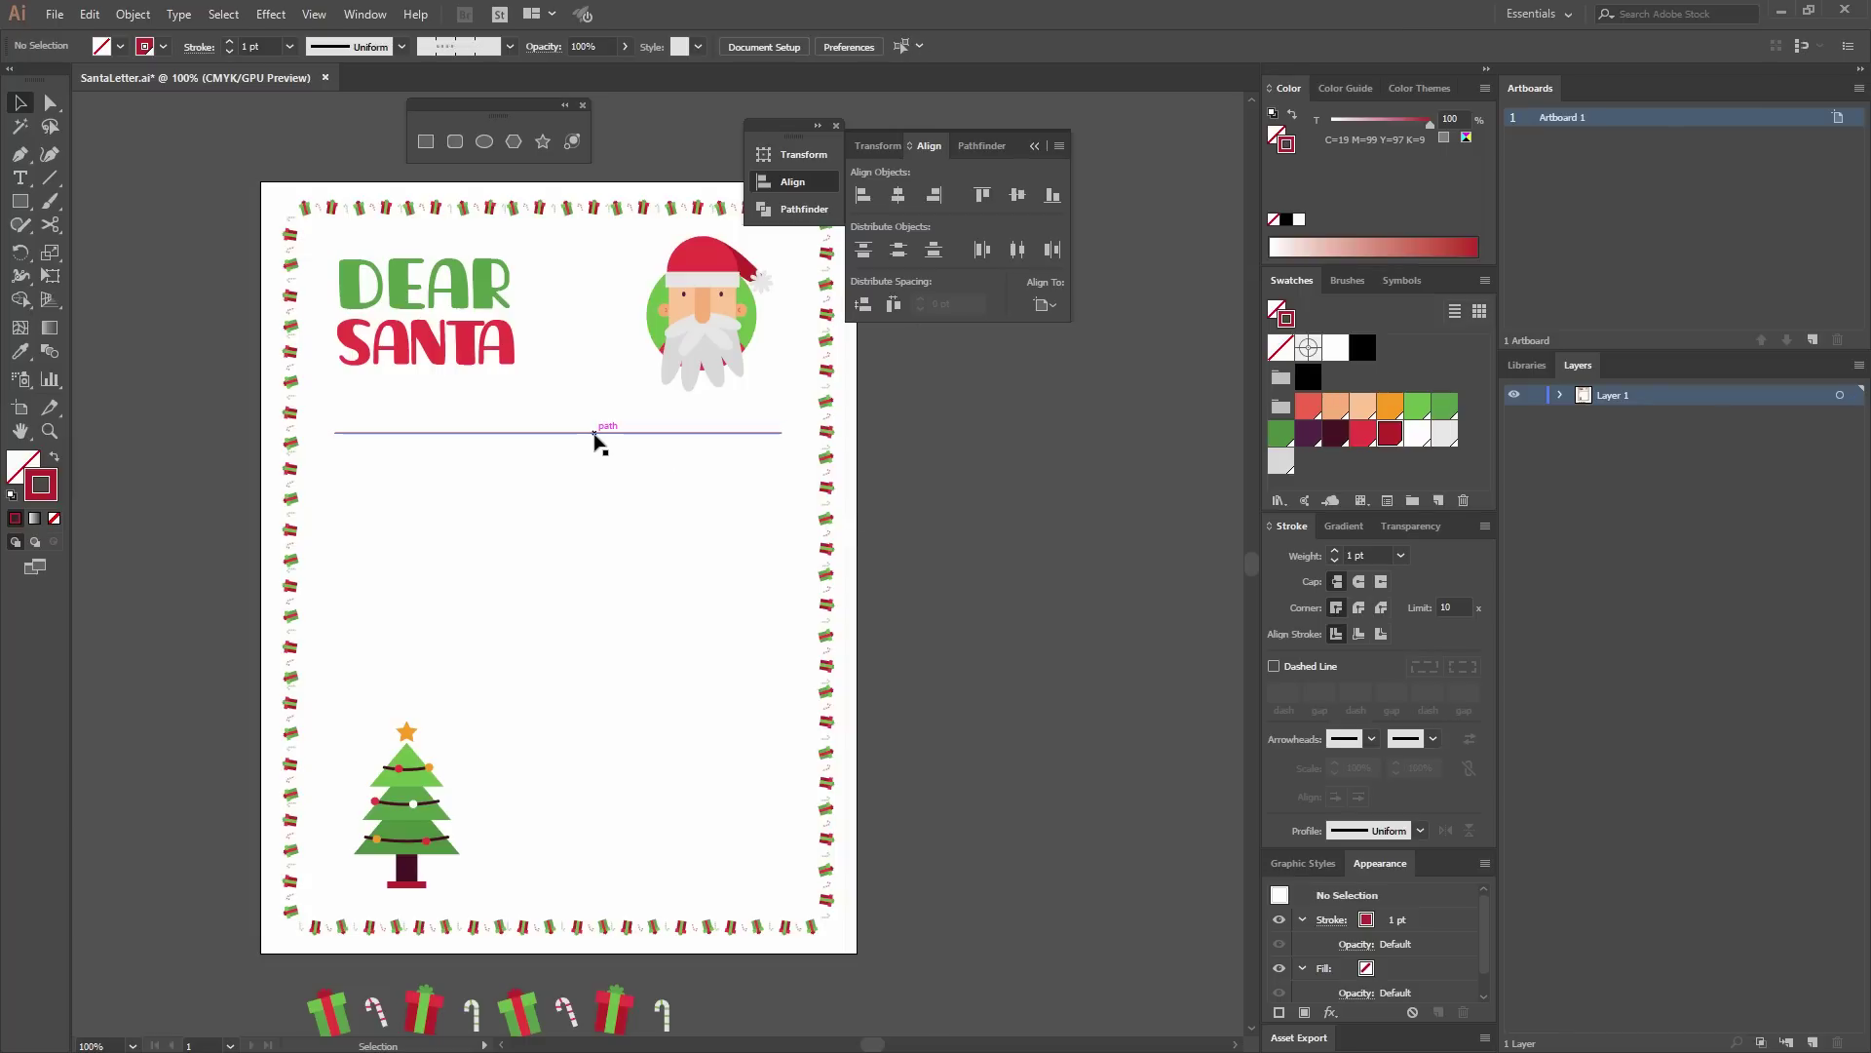
Copy the line 46 pt below itself and repeat the copy to make seven evenly spaced writing lines.
drag(596, 435, 623, 480)
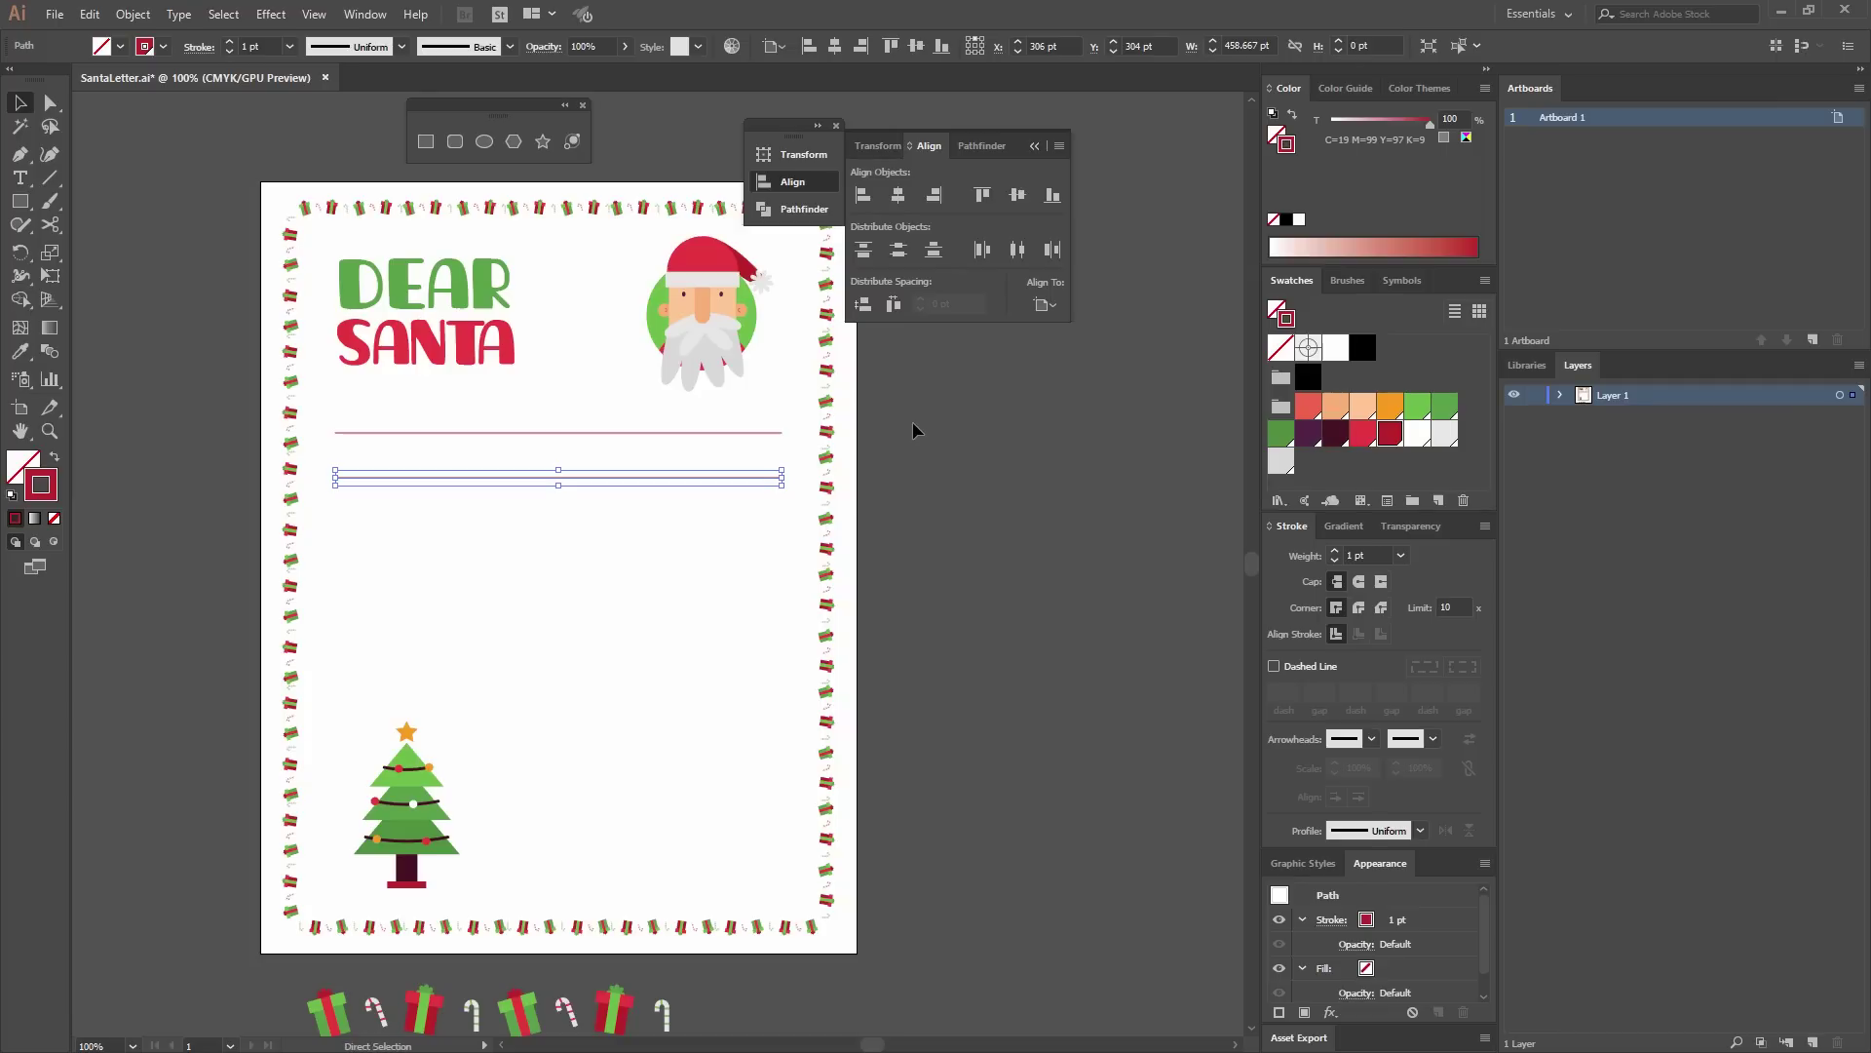
key(ctrl+d)
key(ctrl+d)
key(ctrl+d)
key(ctrl+d)
key(ctrl+d)
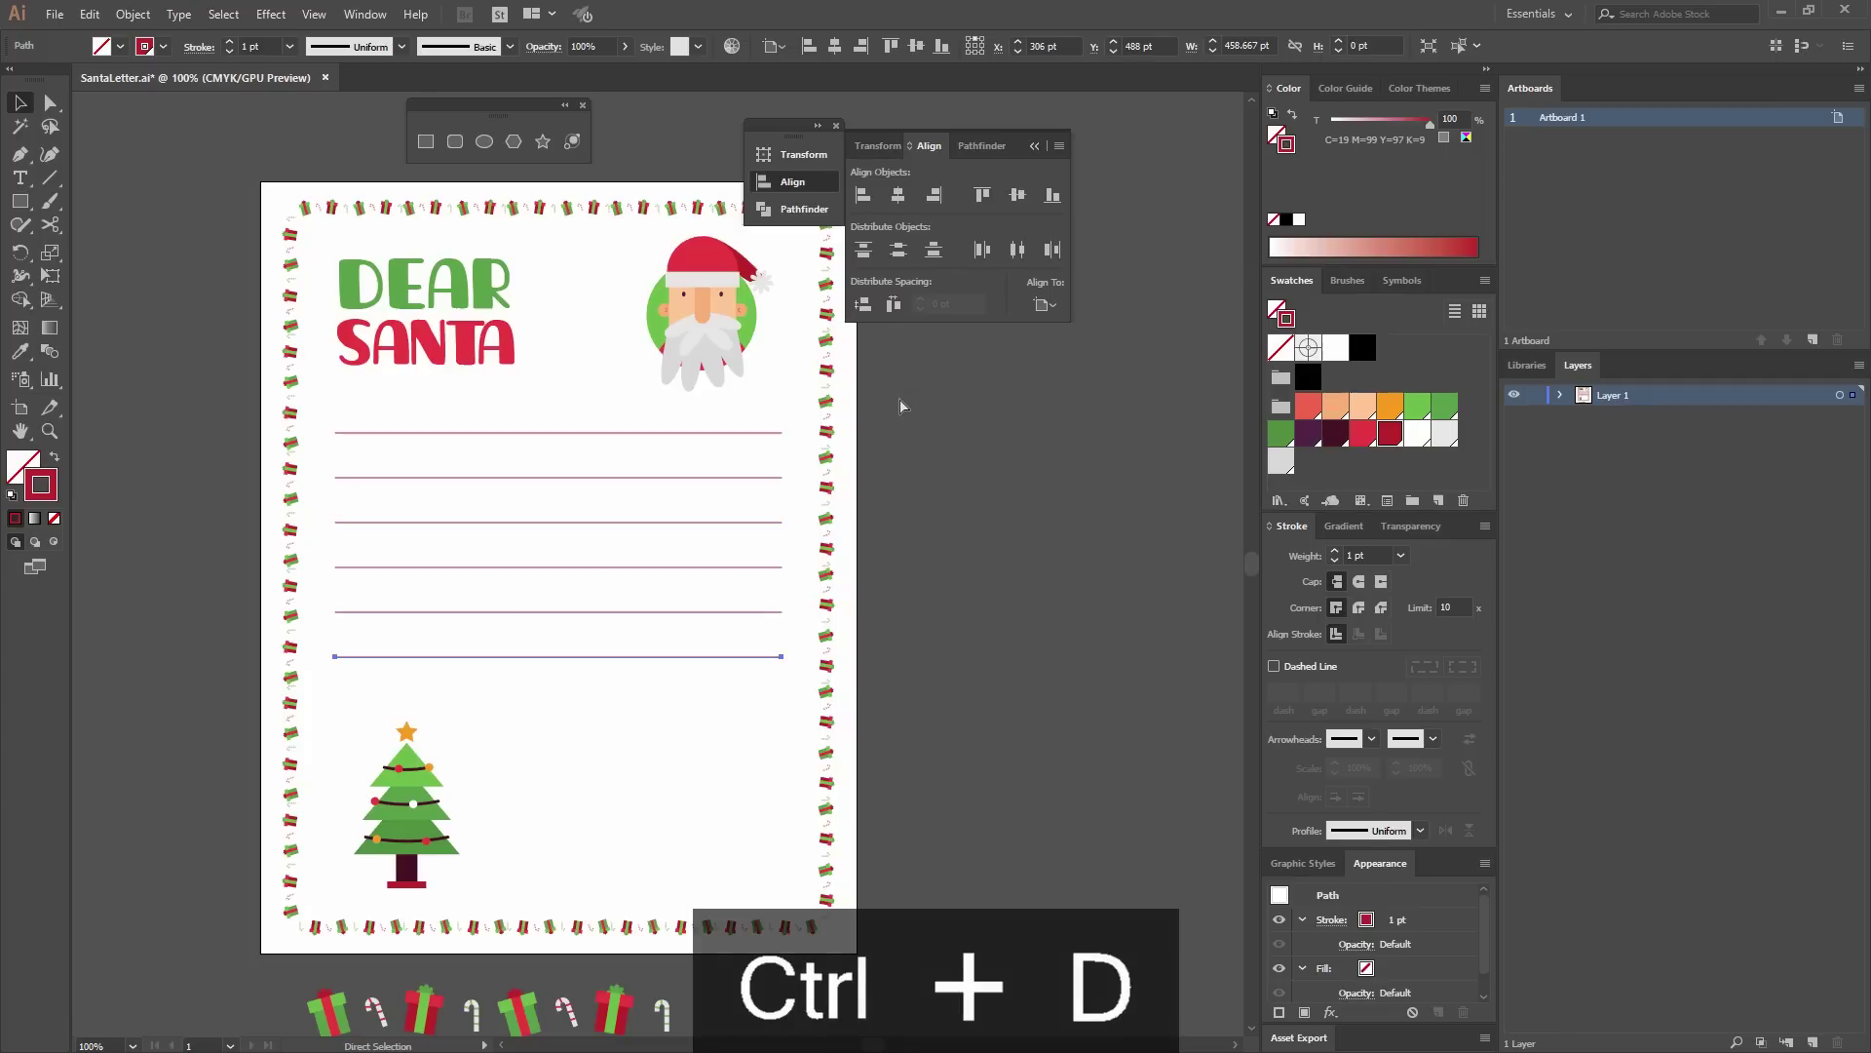
Group the seven writing lines and move them slightly up toward the title.
drag(585, 749, 585, 431)
click(733, 448)
drag(733, 449, 656, 455)
key(ctrl+g)
click(656, 424)
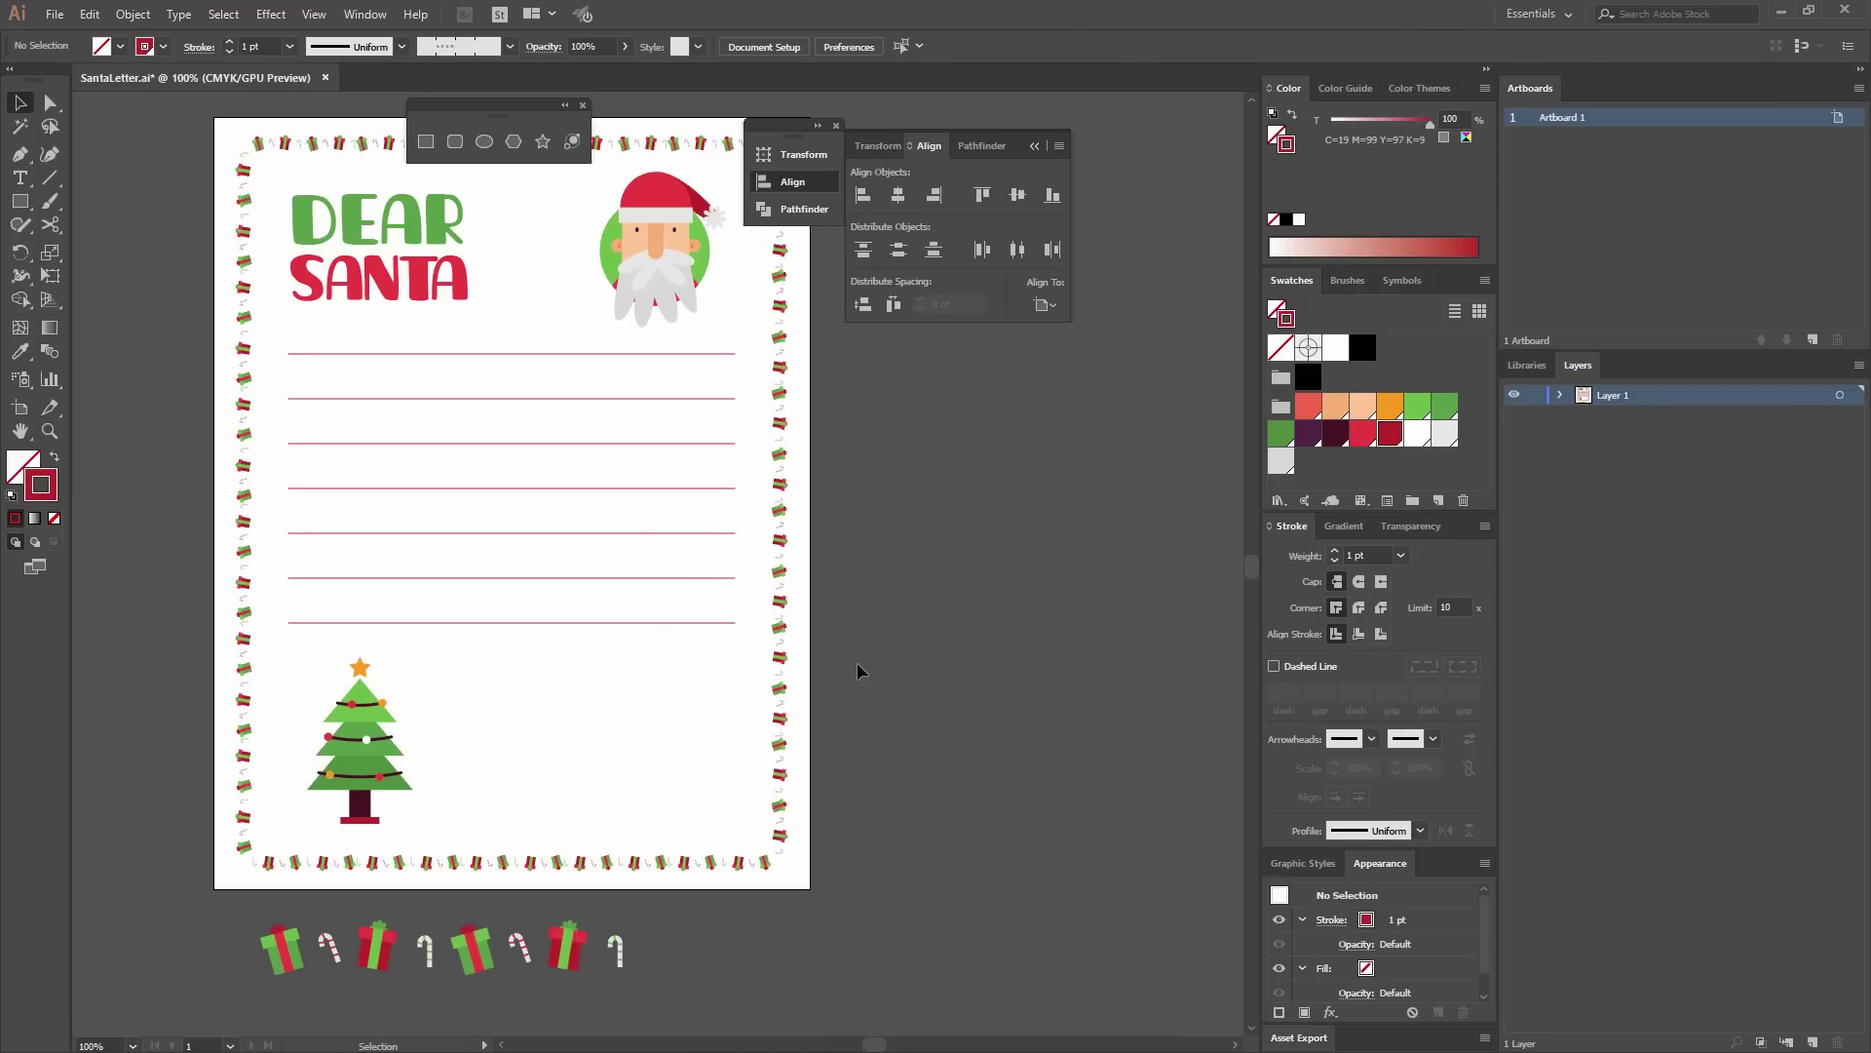
Within the line group, copy the lowest line down beside the tree's base and shorten its left end to clear the tree.
double_click(625, 624)
drag(626, 624, 628, 770)
click(50, 103)
drag(289, 769, 495, 770)
click(530, 618)
key(v)
double_click(910, 498)
scroll(687, 458, down, 2)
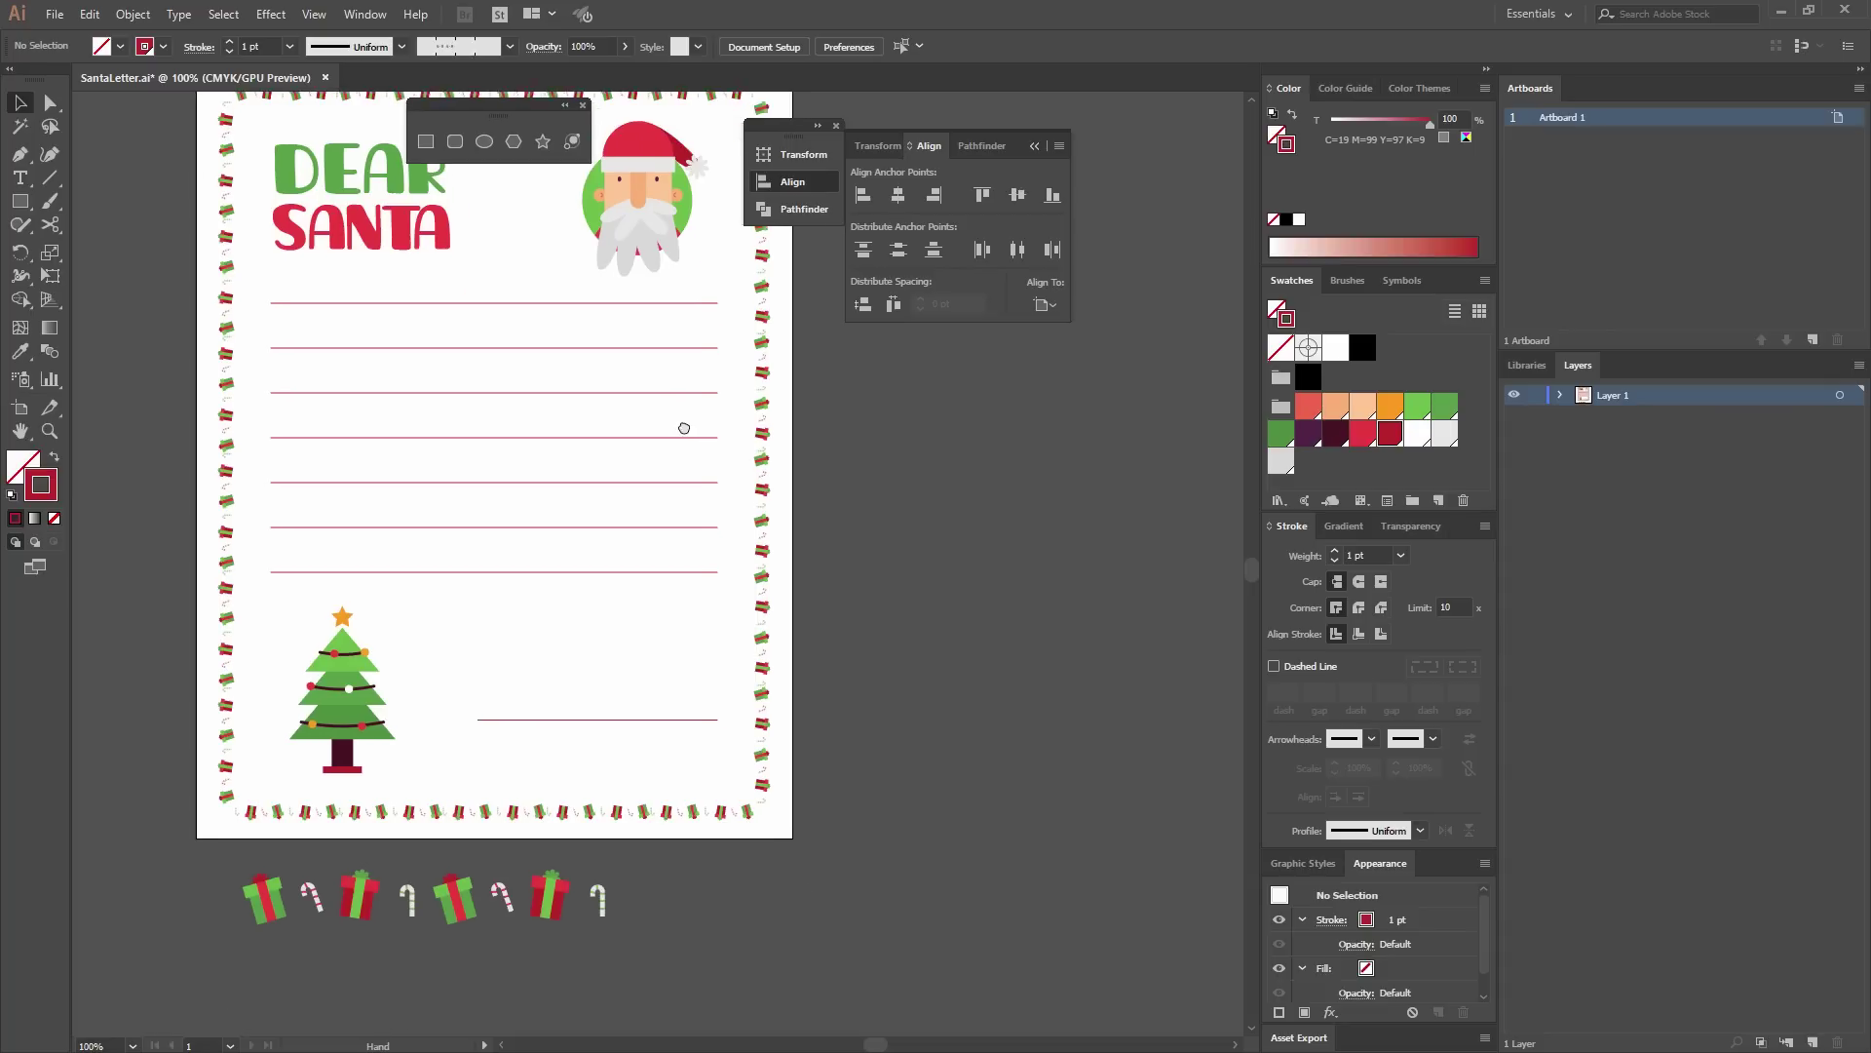
Add the text MERRY CHRISTMAS above the short line beside the tree.
click(18, 180)
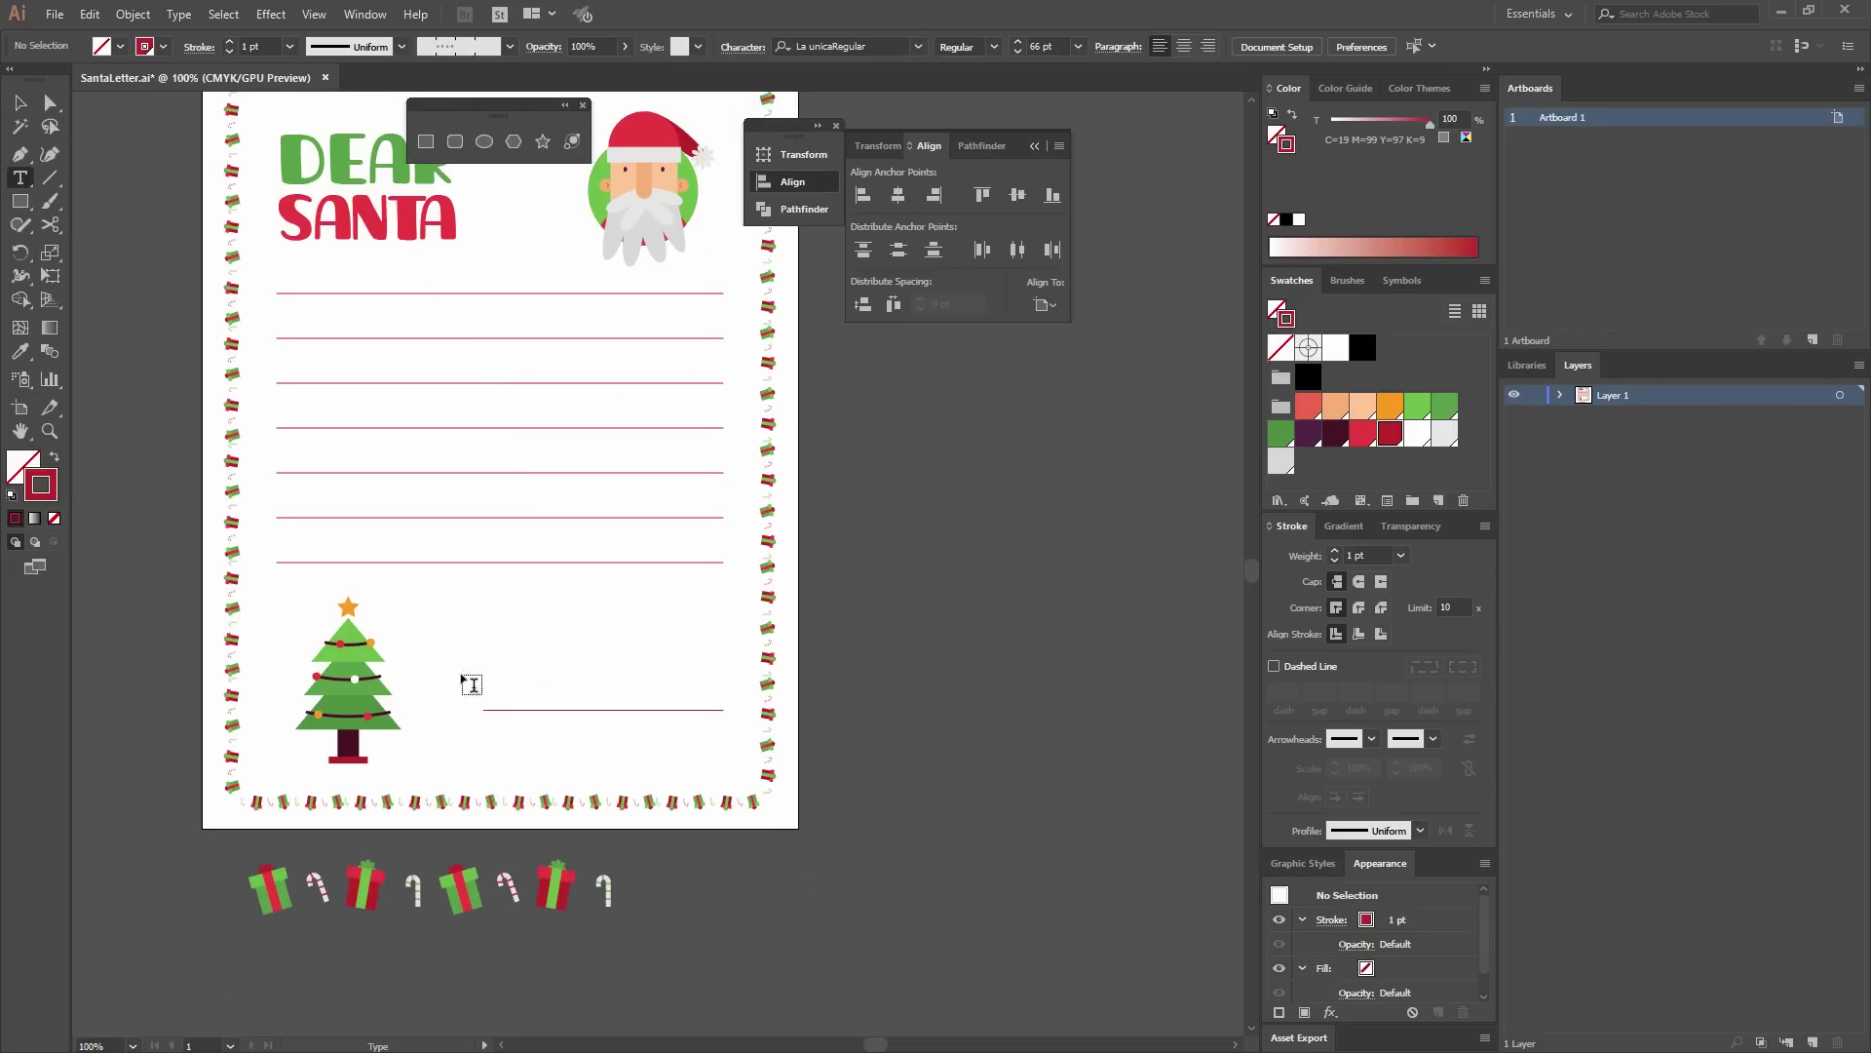
click(539, 666)
text(M)
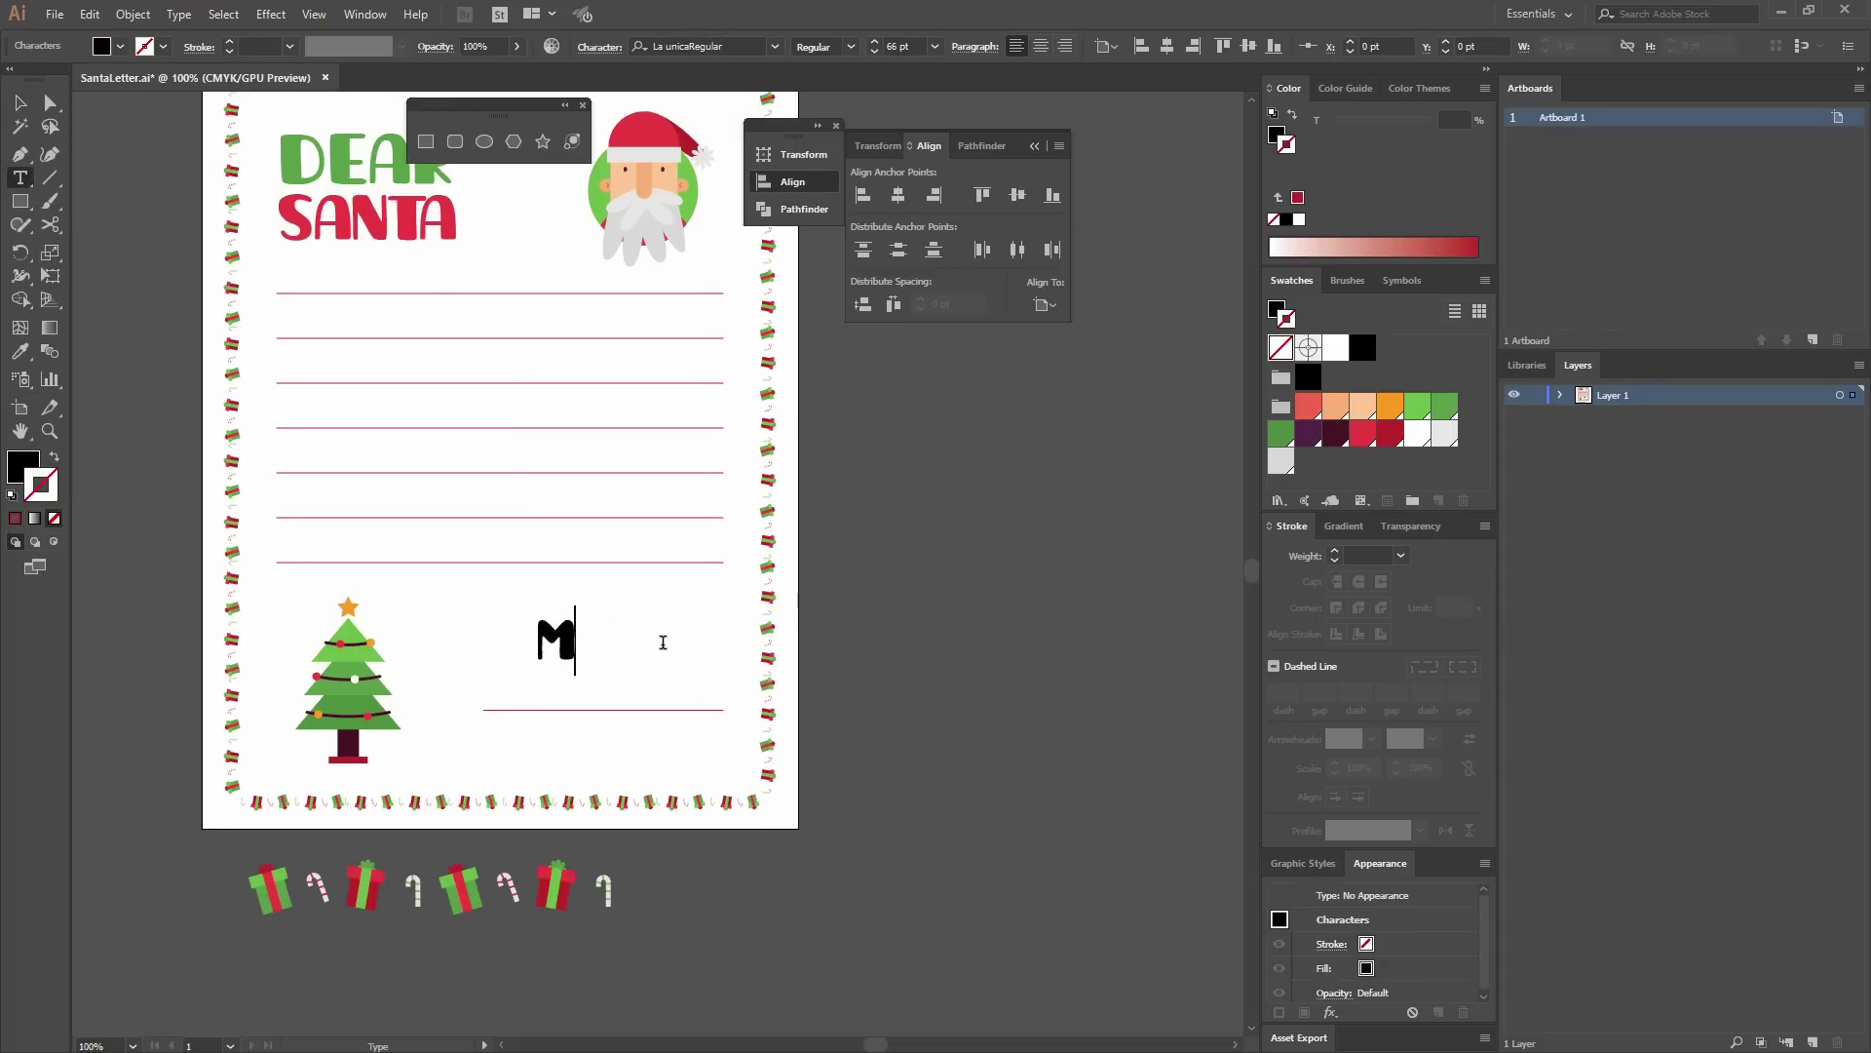
text(ERRY CHRIST,AS)
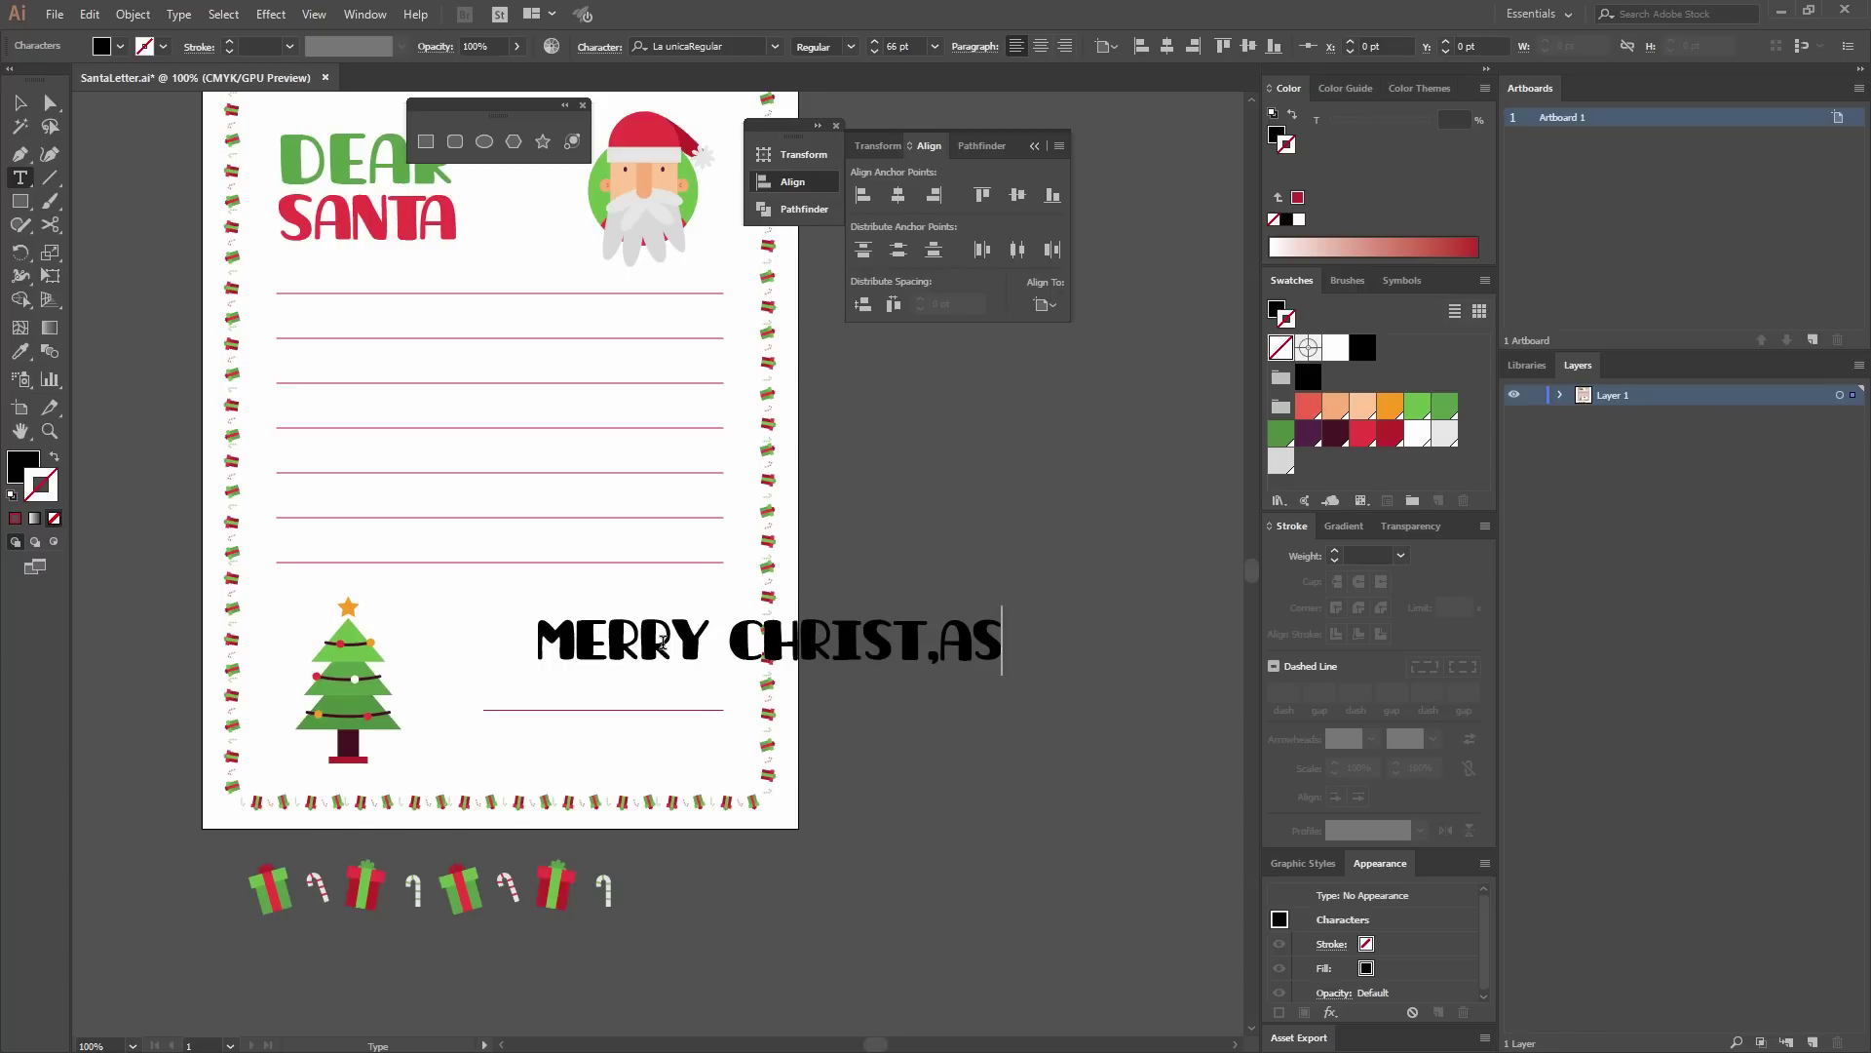
key(BackSpace)
key(BackSpace)
text(M)
key(BackSpace)
key(BackSpace)
text(MAS)
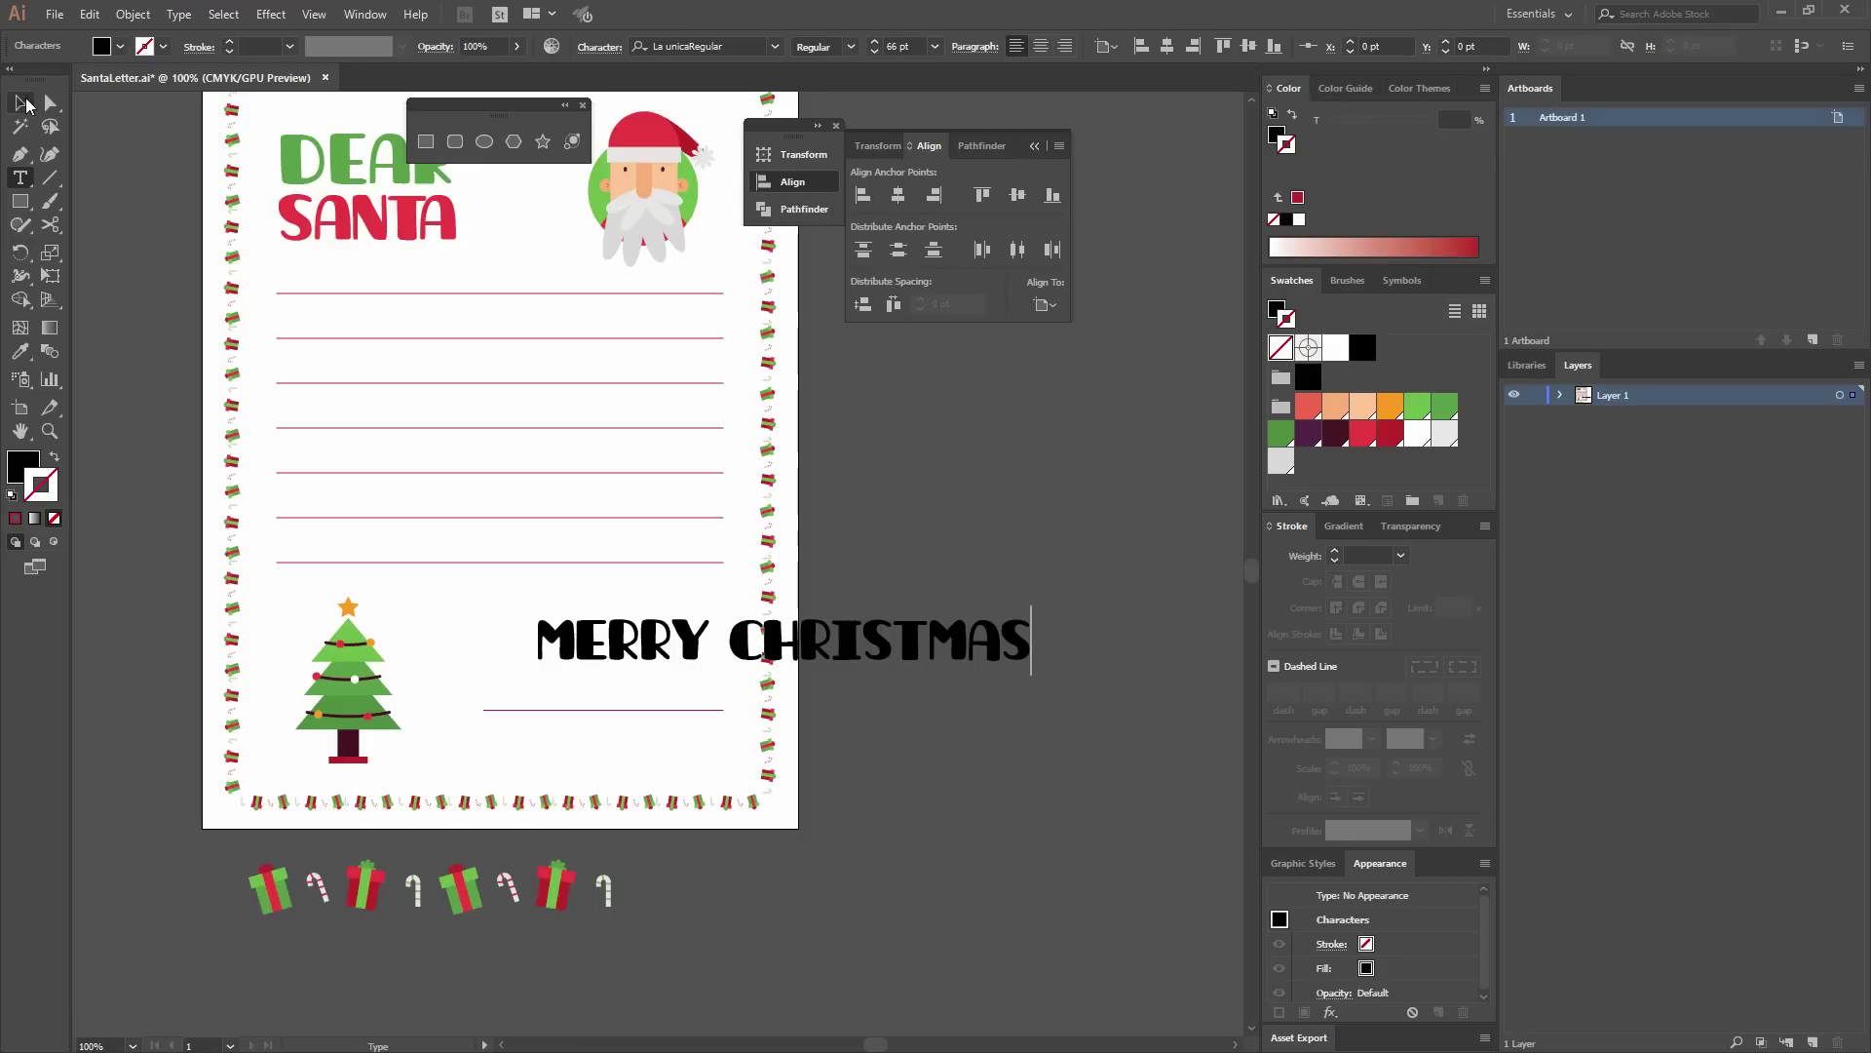
key(Escape)
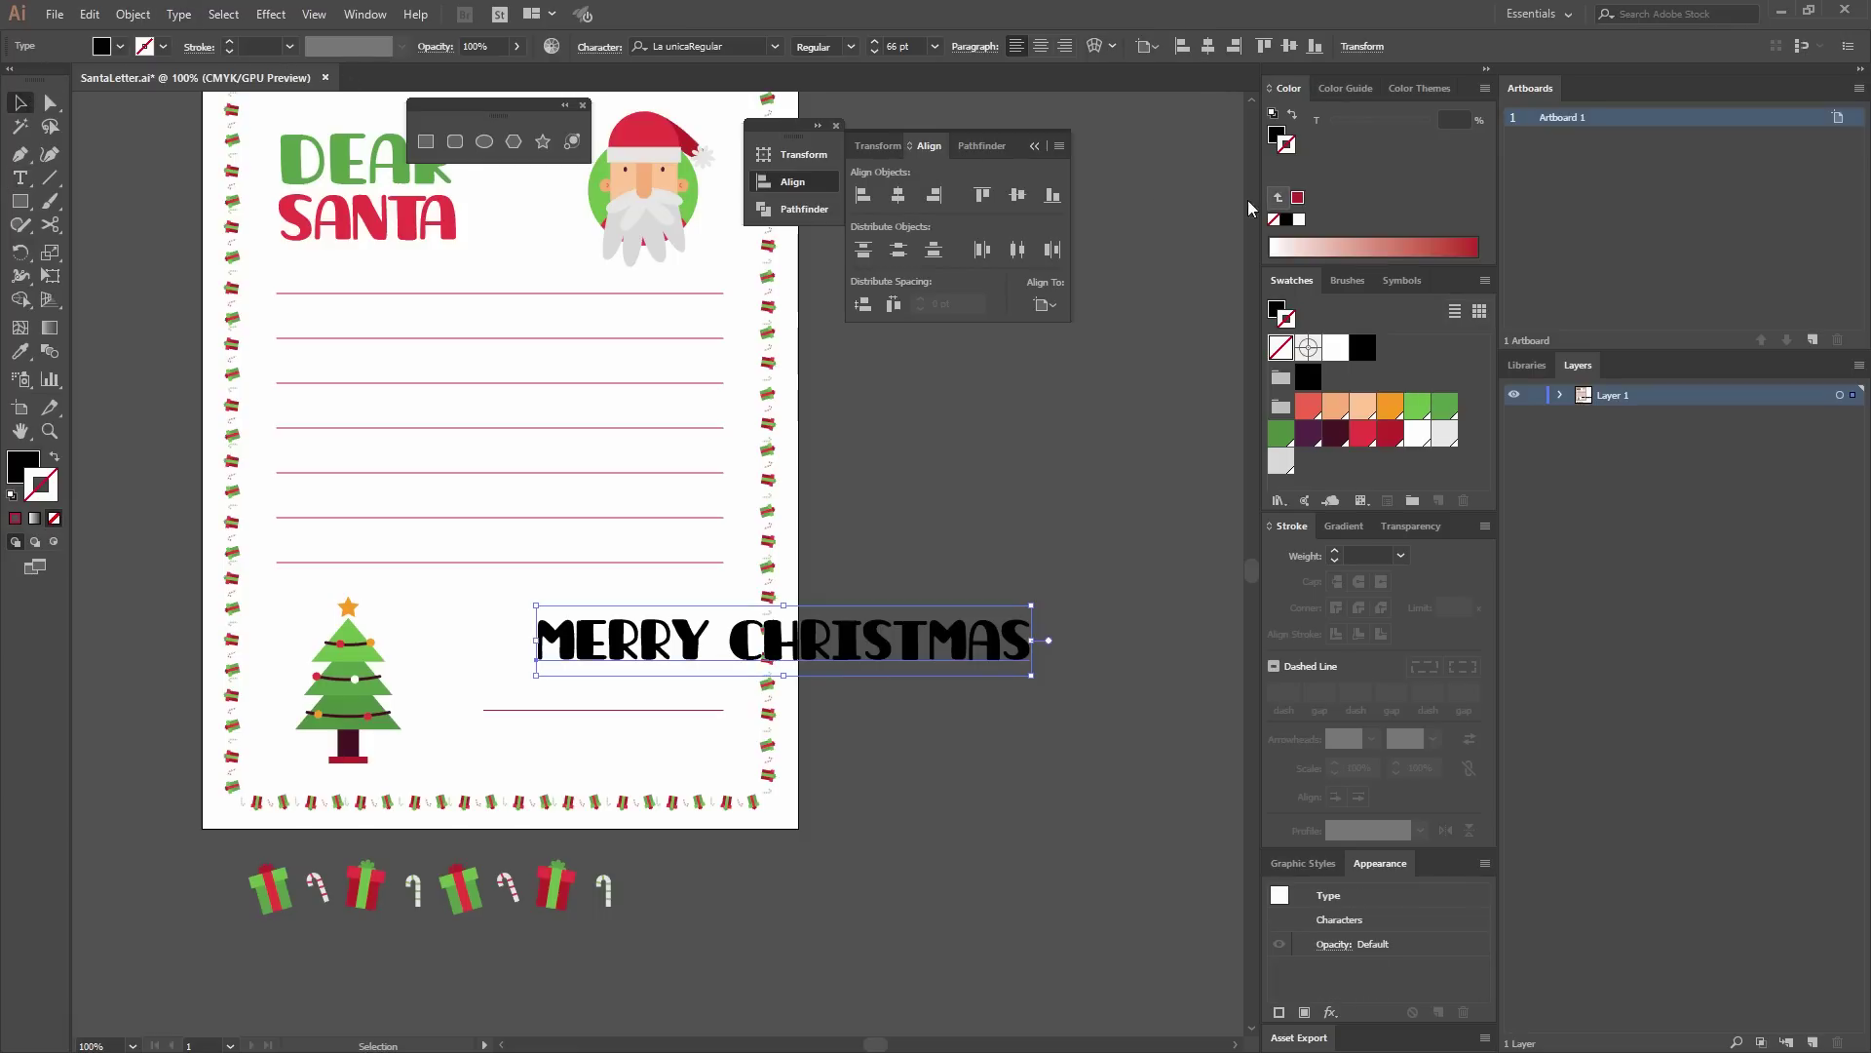
Set the MERRY CHRISTMAS text to 21 pt and fill it with the dark maroon swatch (C=47 M=89 Y=61 K=64).
click(907, 46)
key(Return)
click(37, 456)
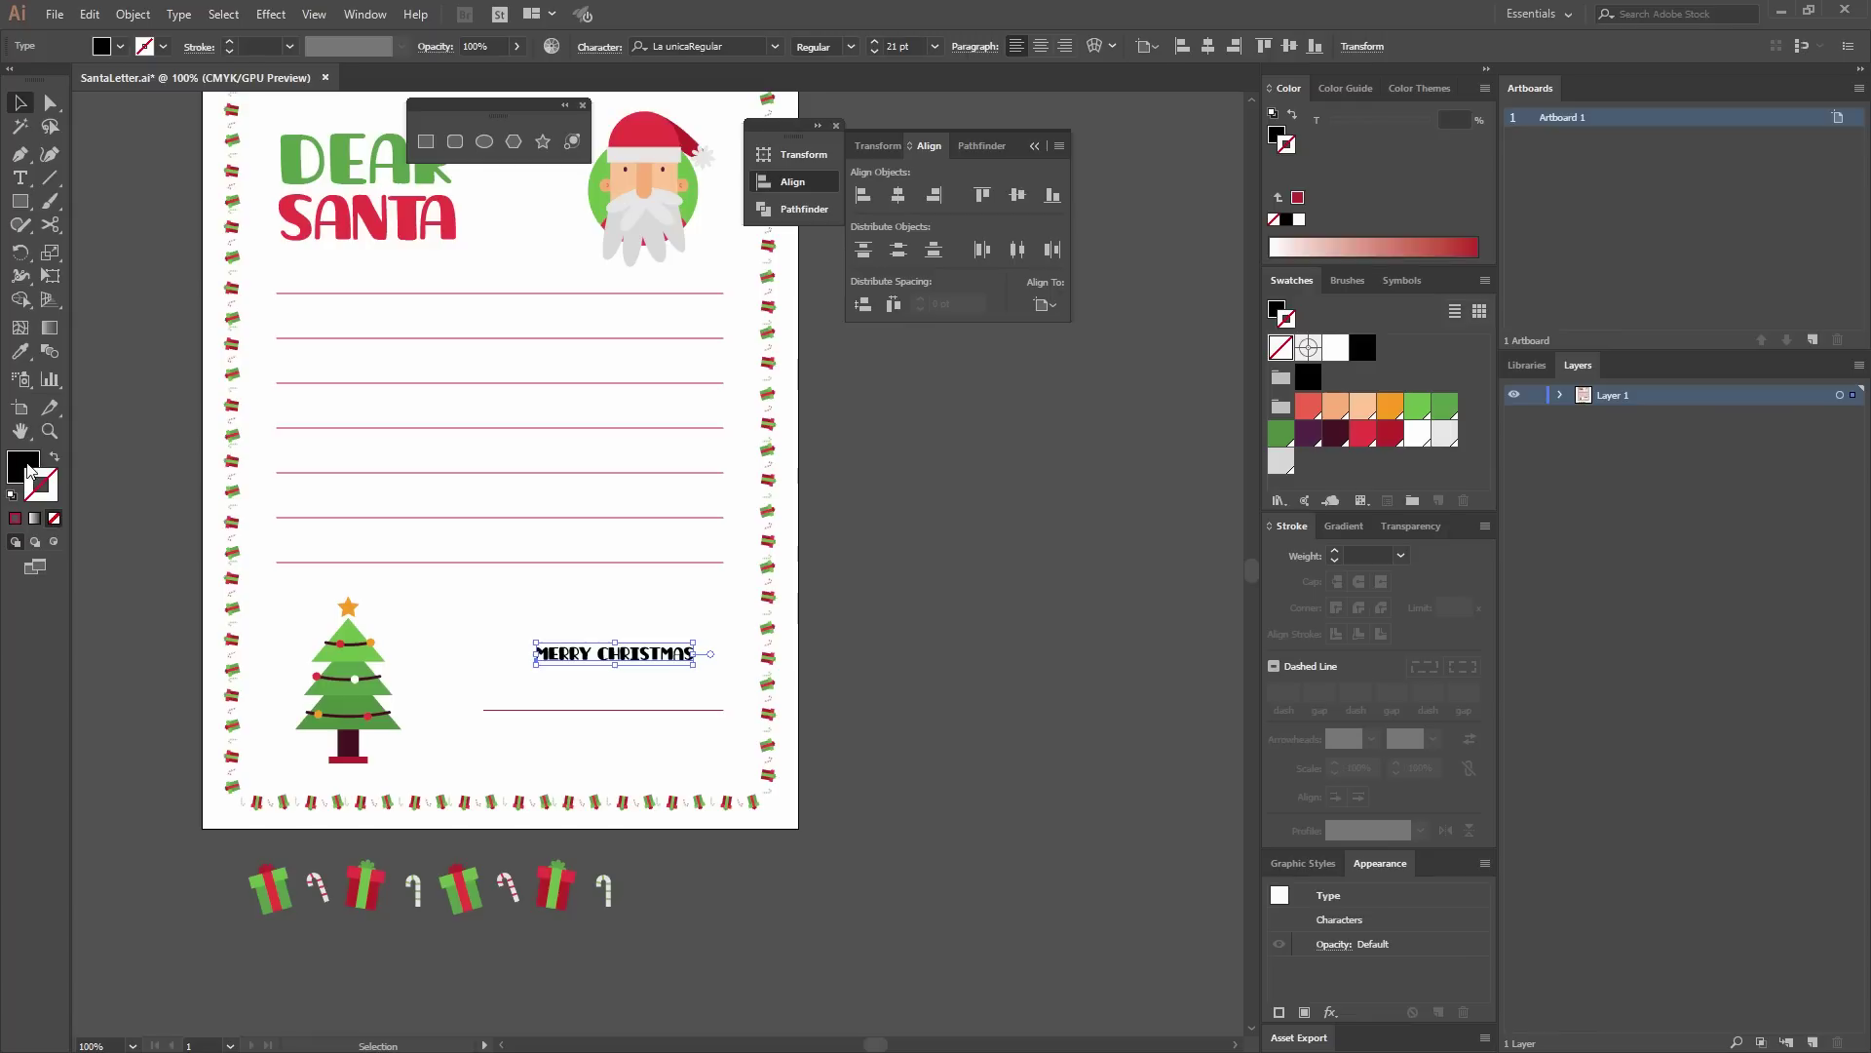
click(1335, 437)
click(1038, 529)
Move the MERRY CHRISTMAS text just below the short line and align its right edge with the writing lines.
drag(649, 673, 679, 759)
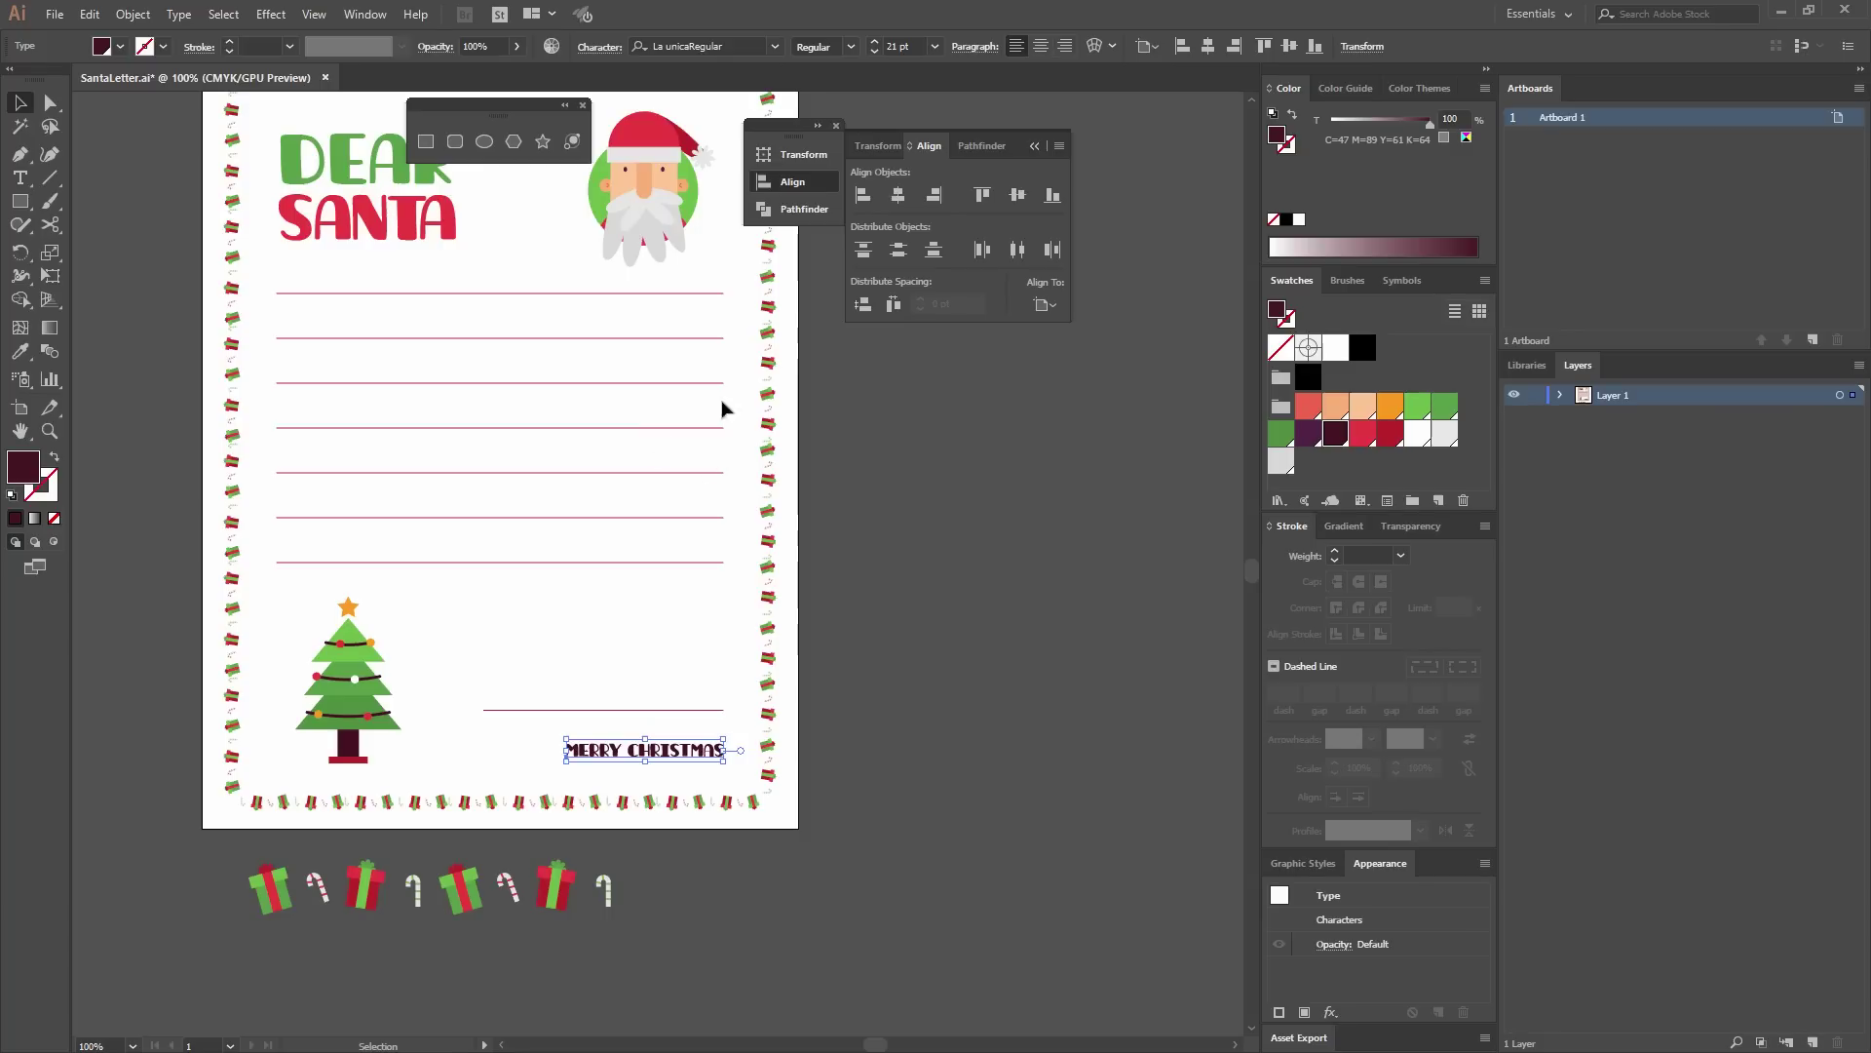
shift+click(670, 475)
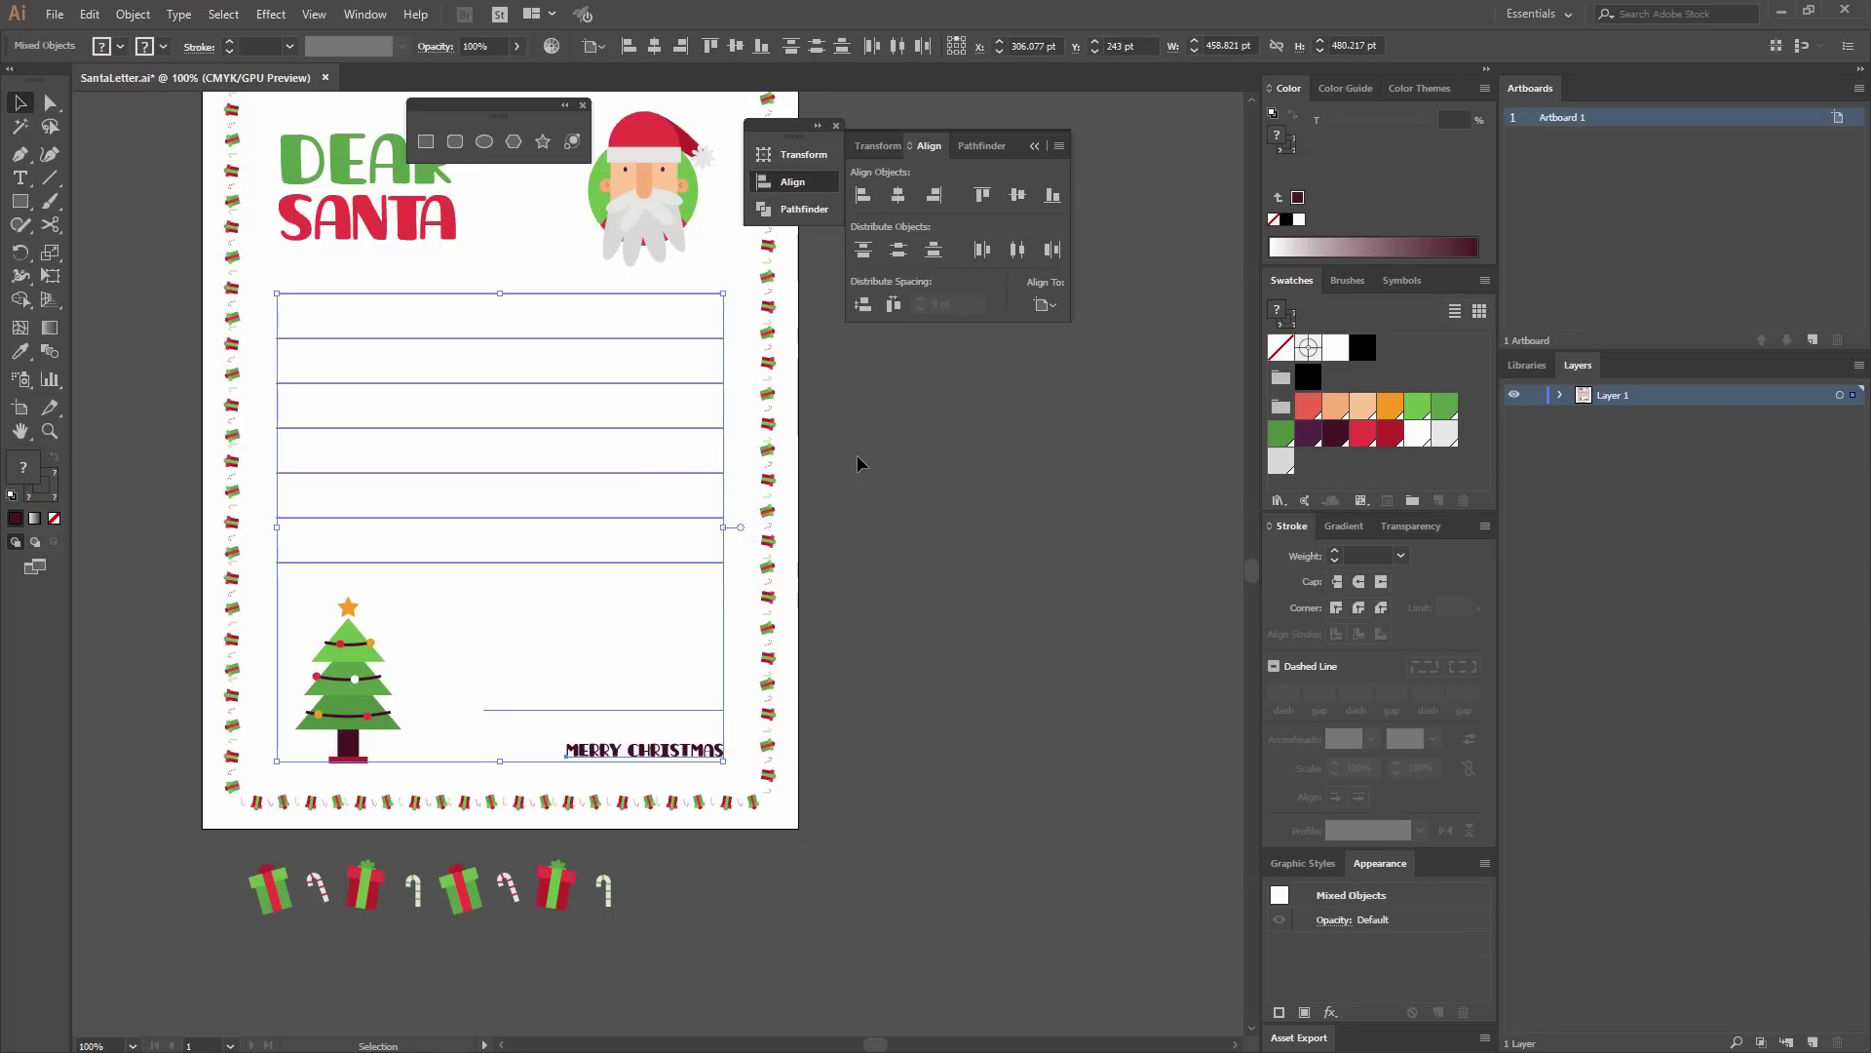
click(621, 520)
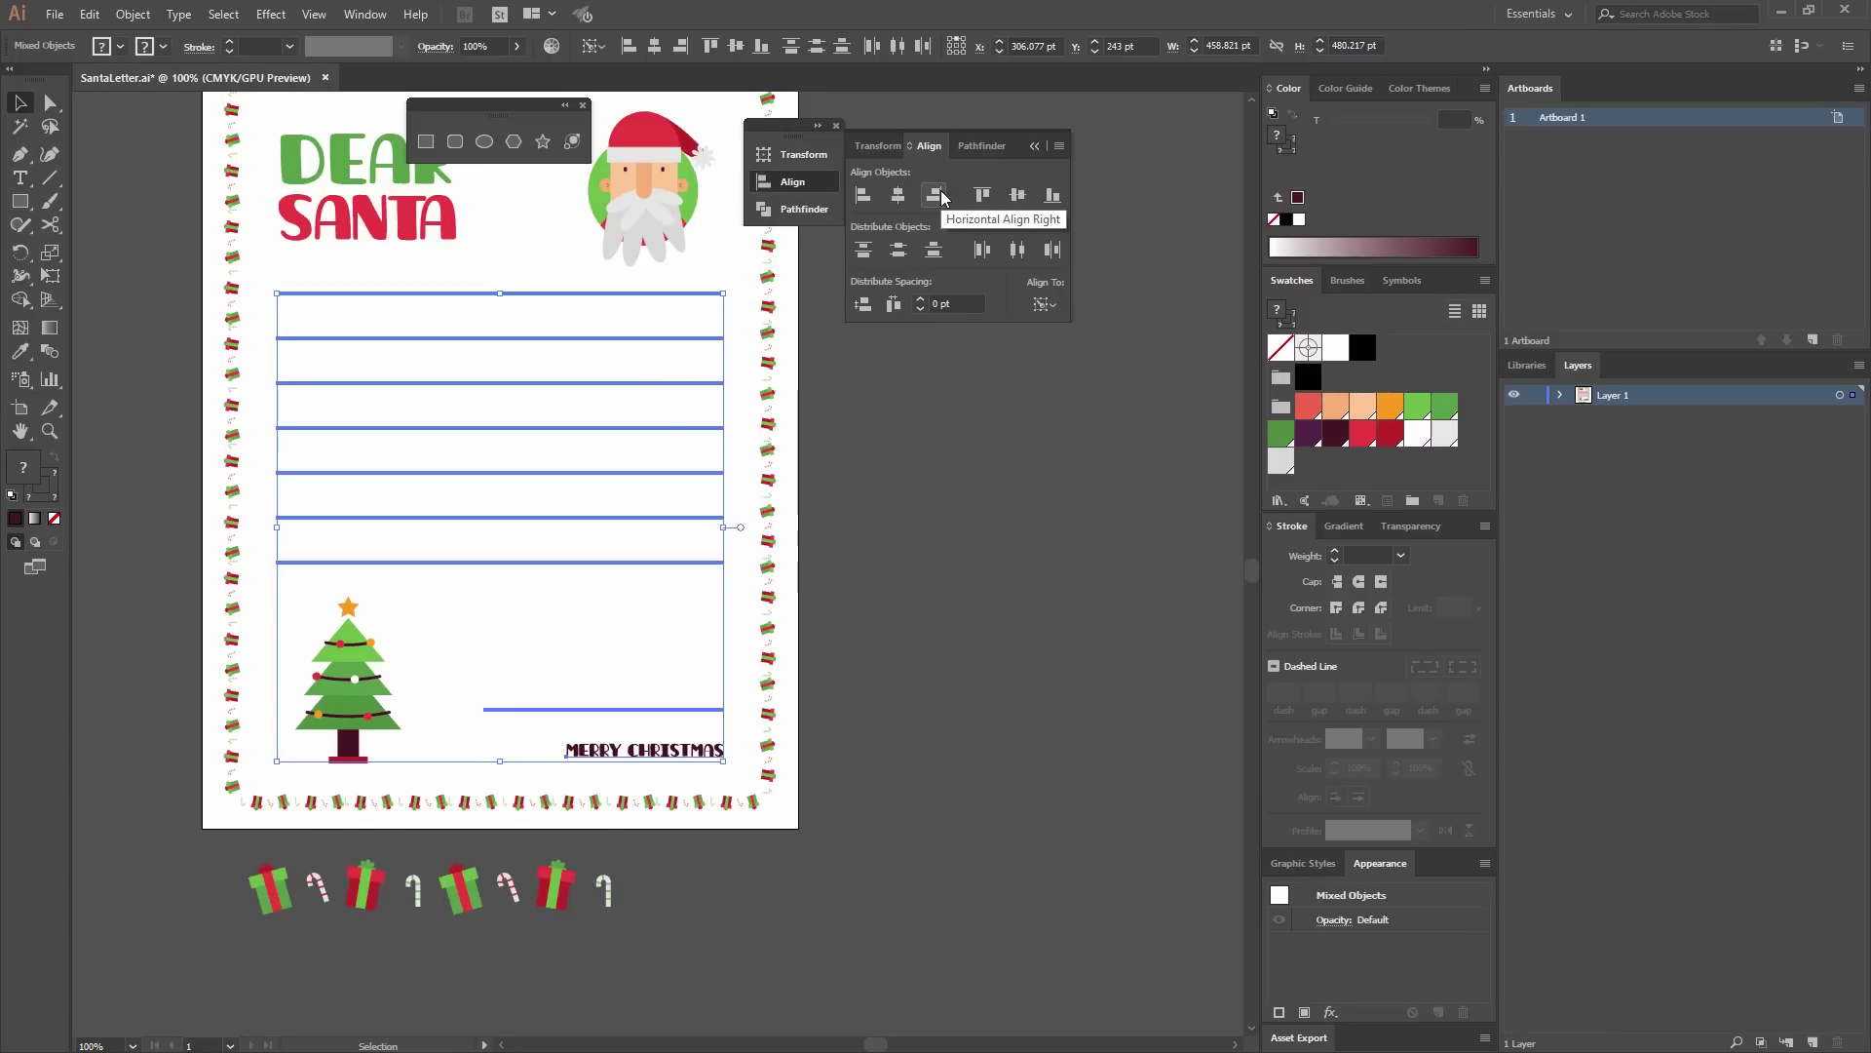
click(845, 746)
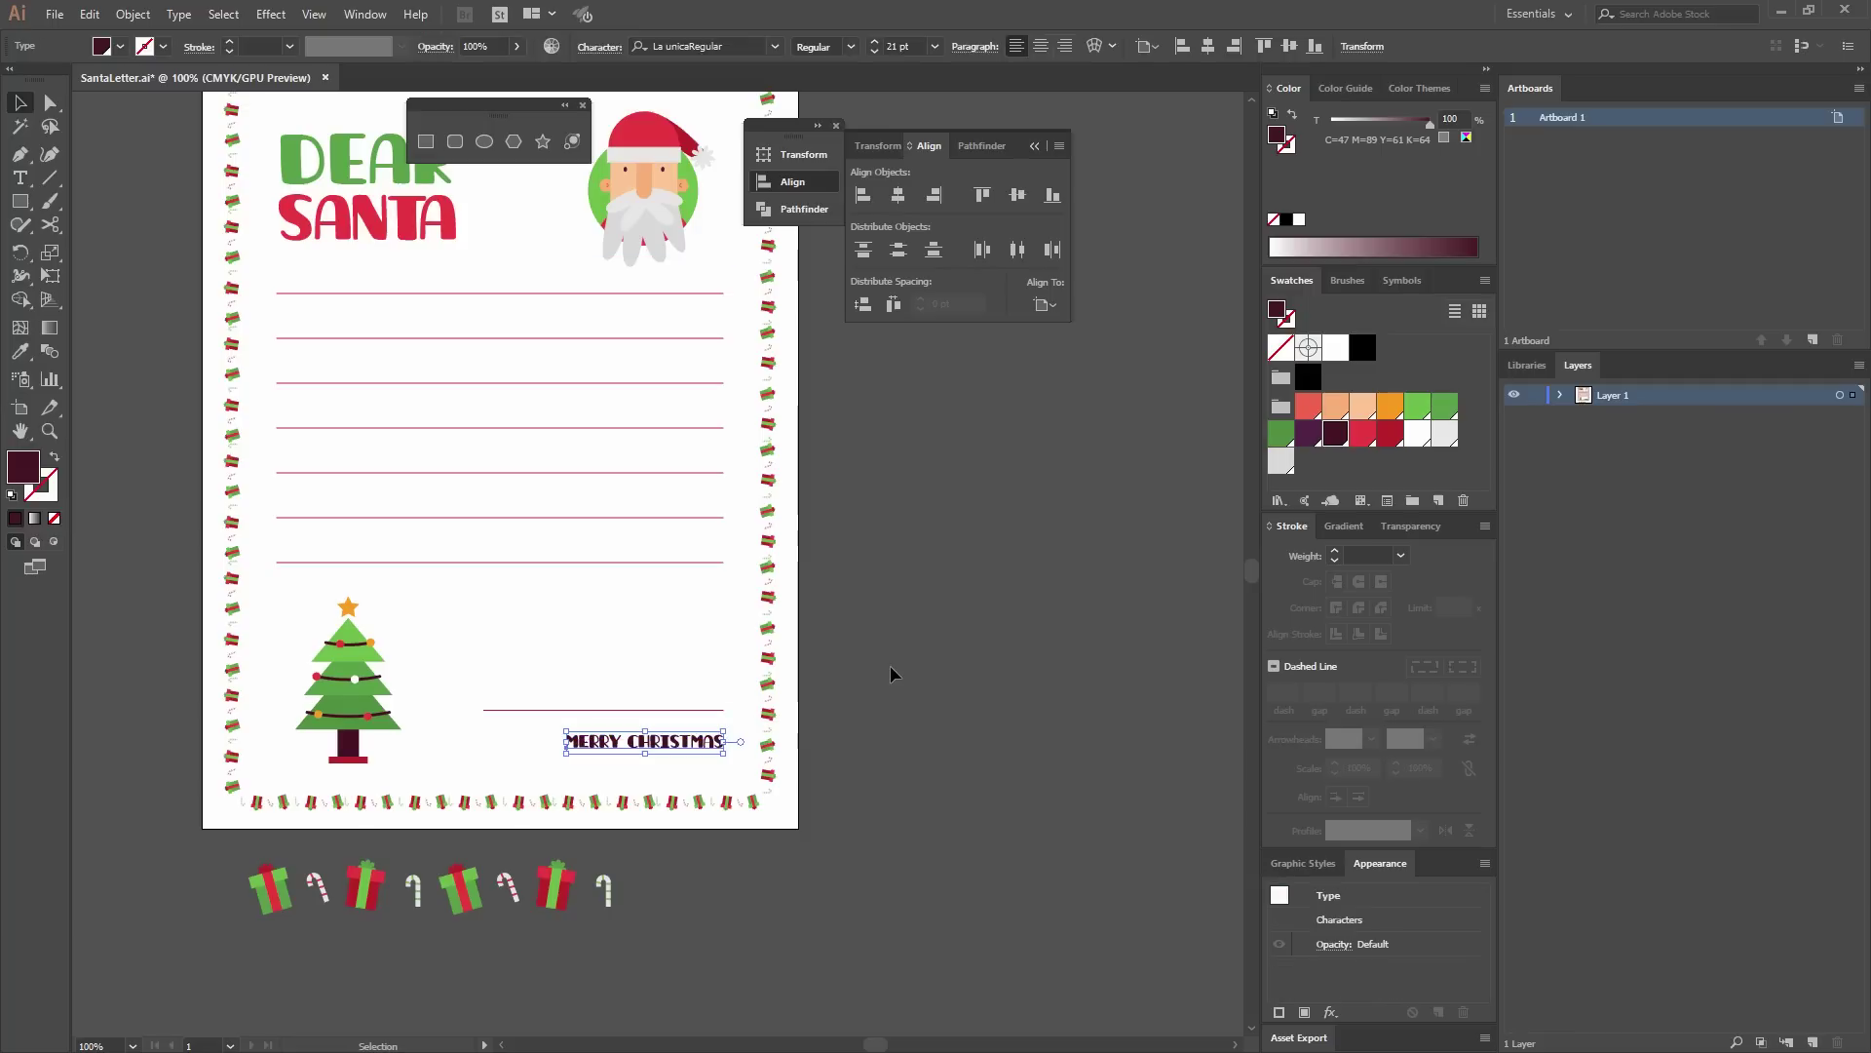
drag(745, 493, 862, 573)
key(ctrl+minus)
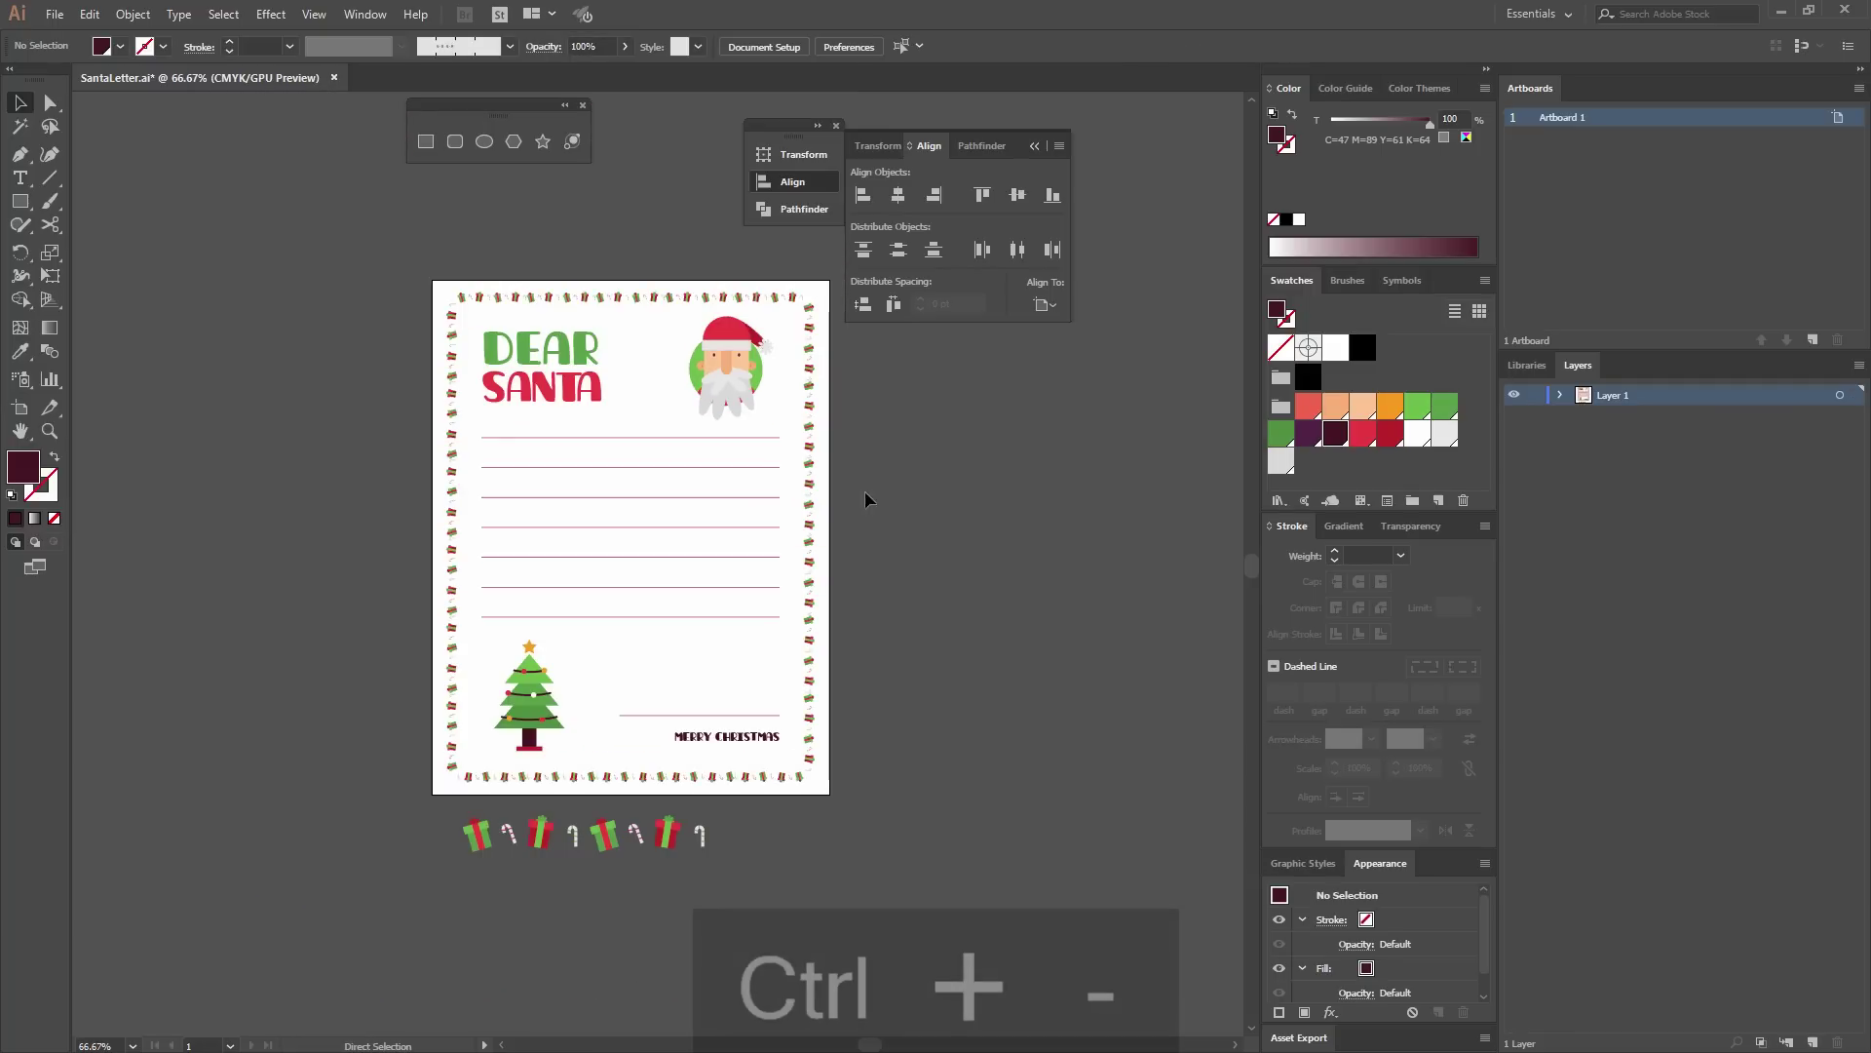
drag(919, 505, 951, 505)
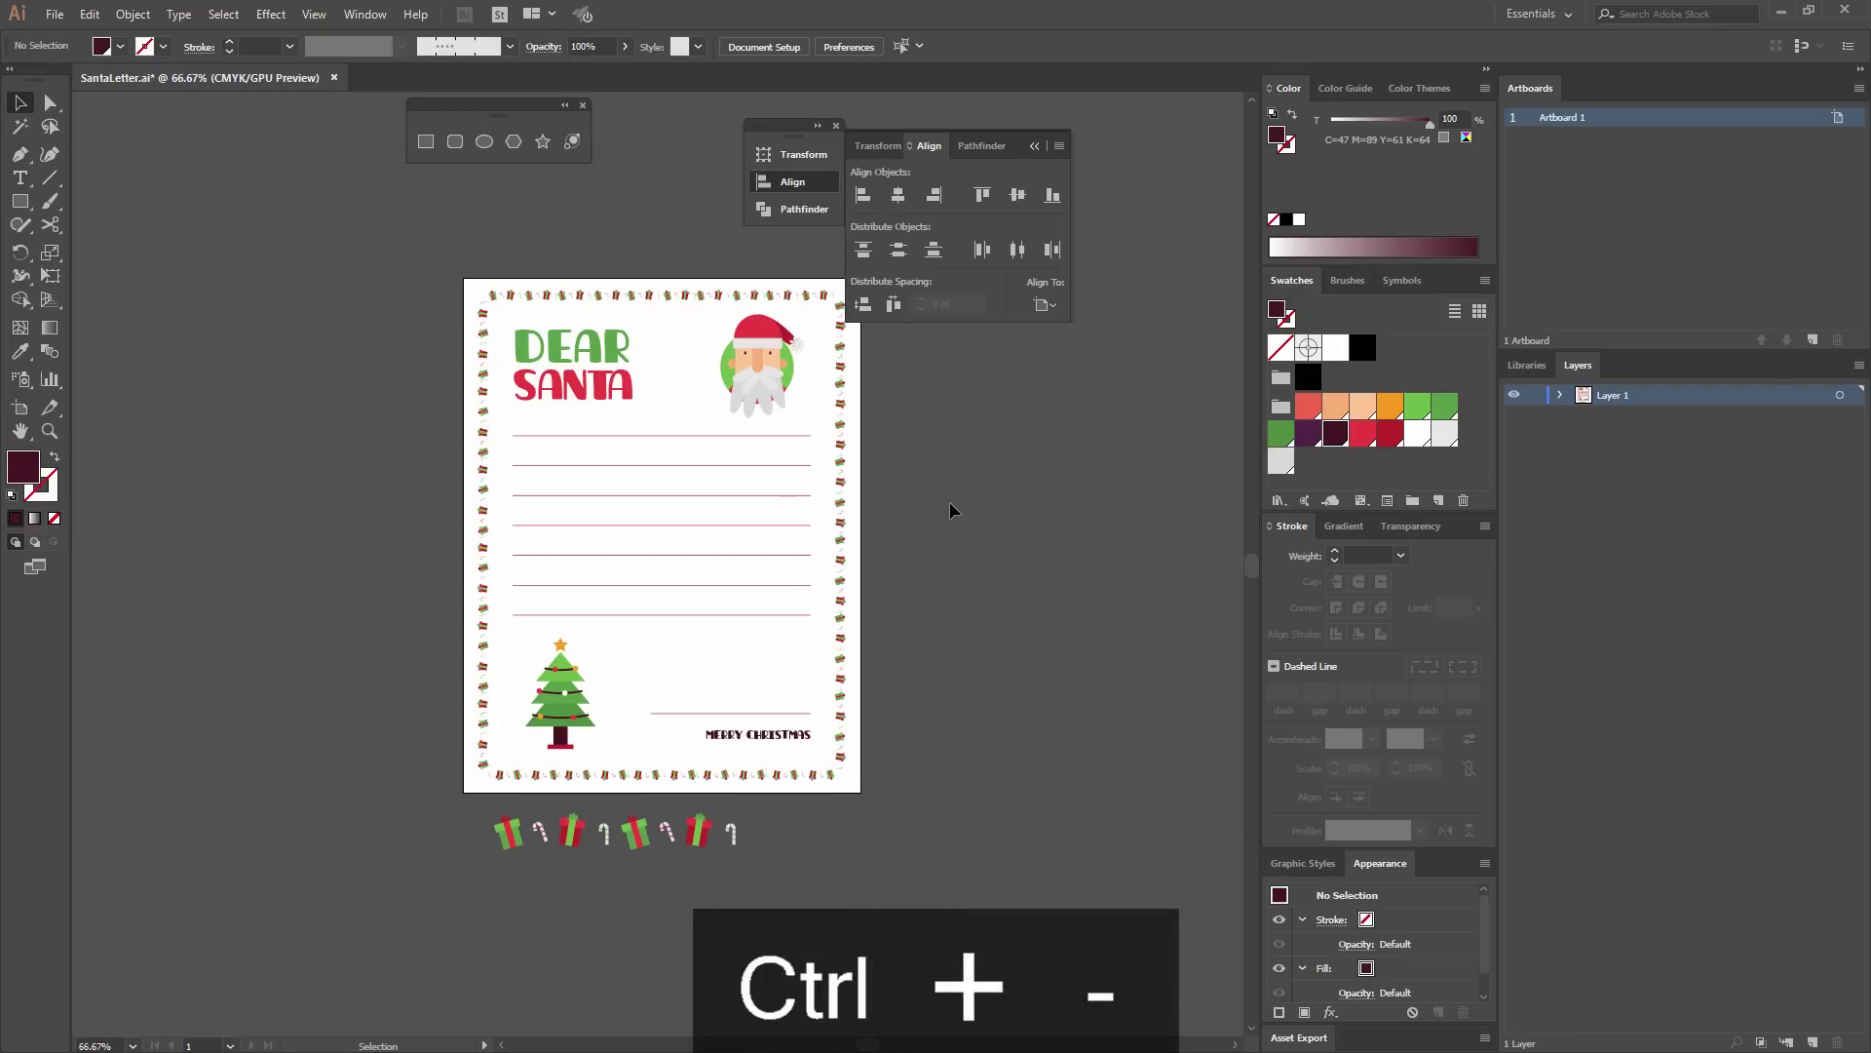